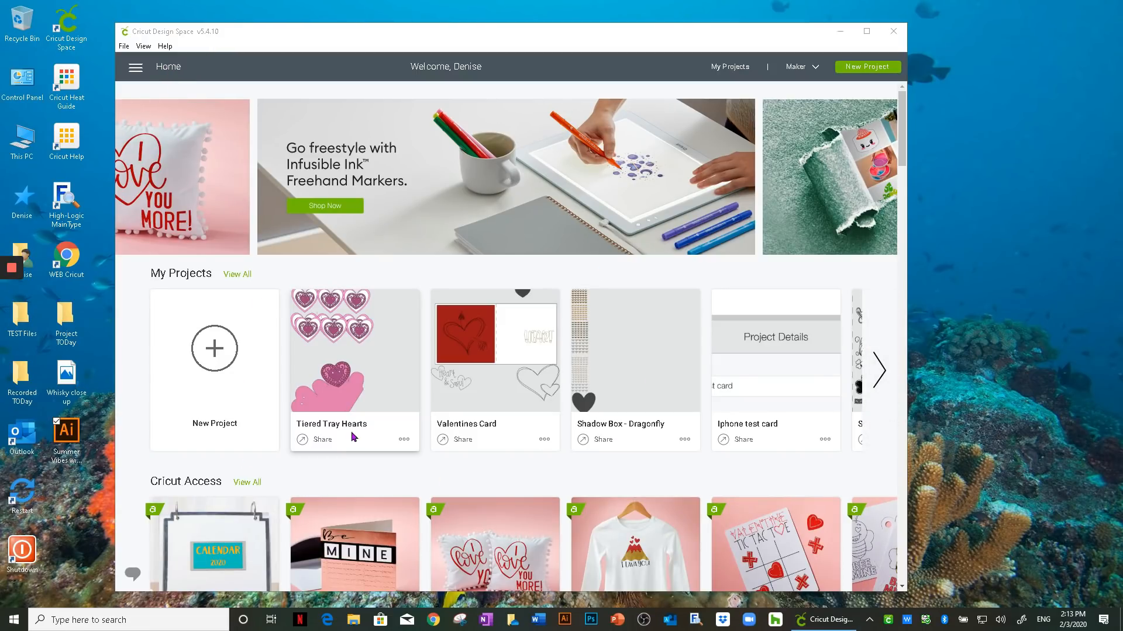
Try the Partial Grid and No Grid canvas options in the Design Space settings and restore Full Grid
left_click(130, 70)
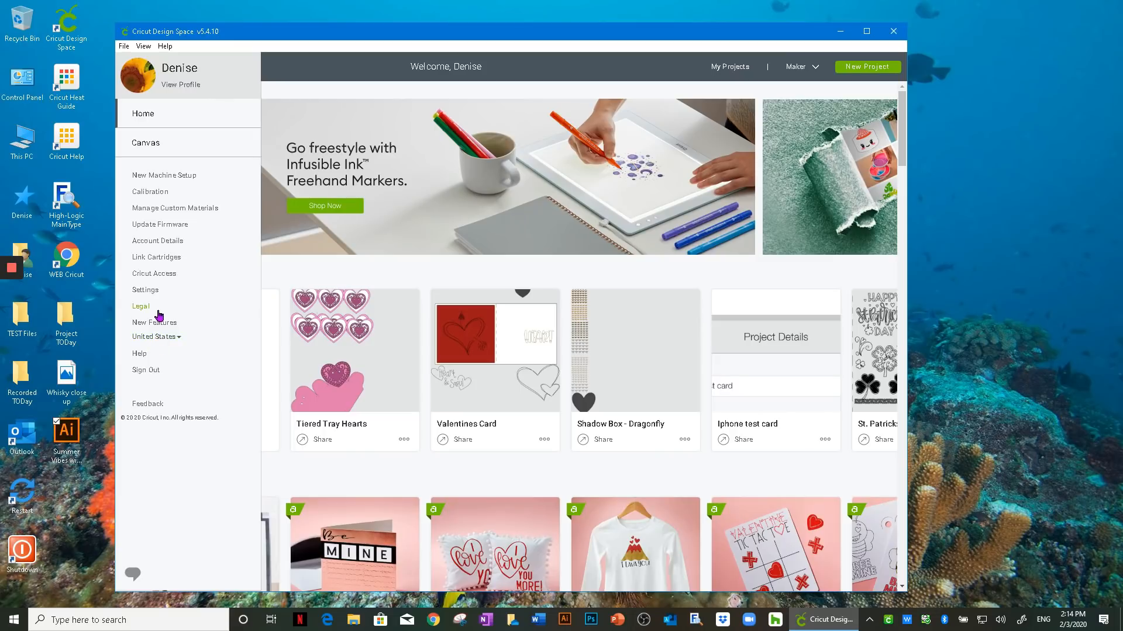
left_click(148, 291)
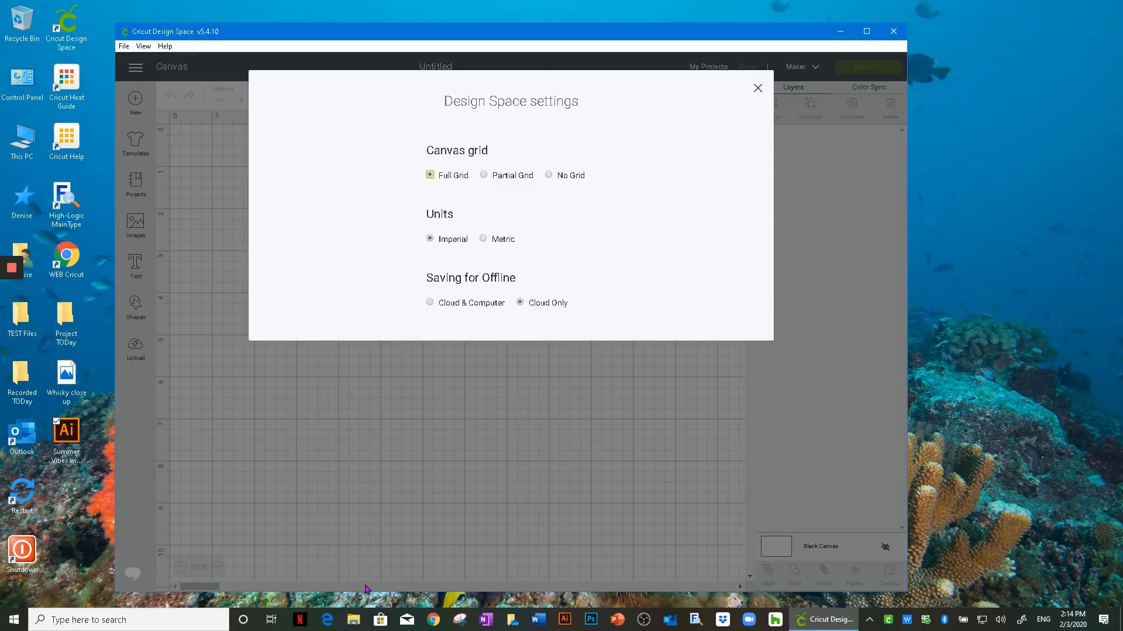
left_click(484, 175)
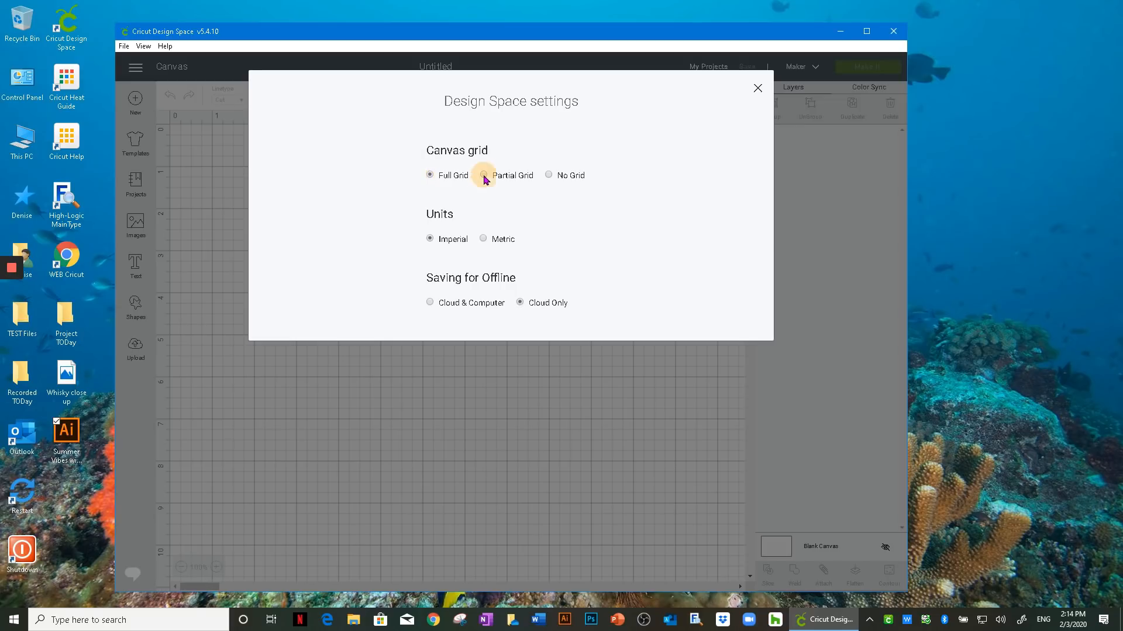
left_click(548, 175)
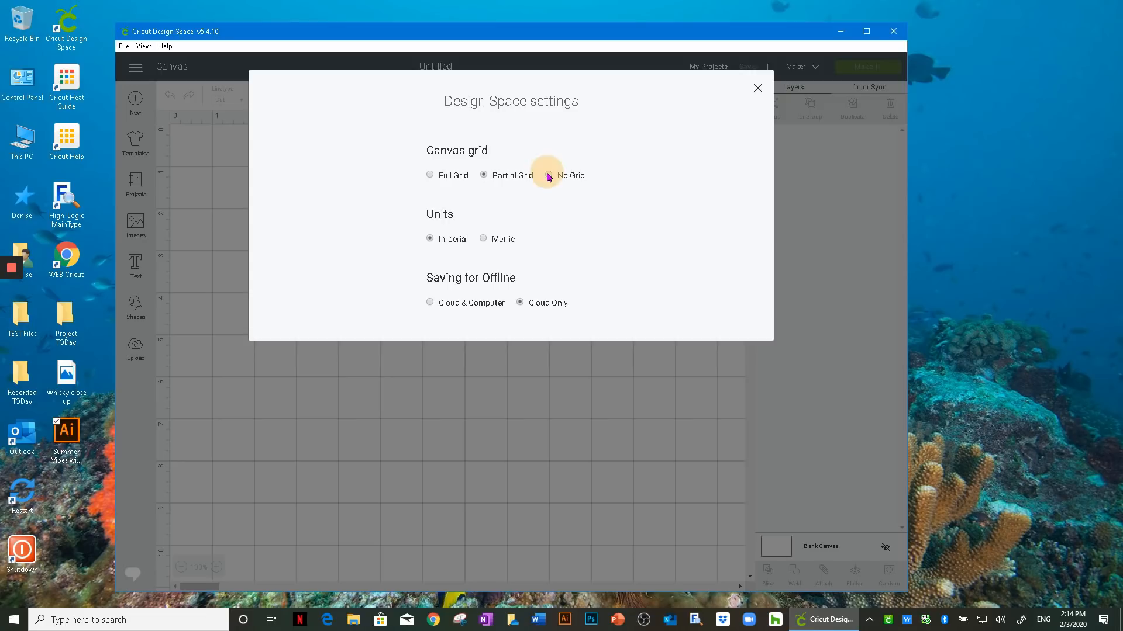
left_click(430, 175)
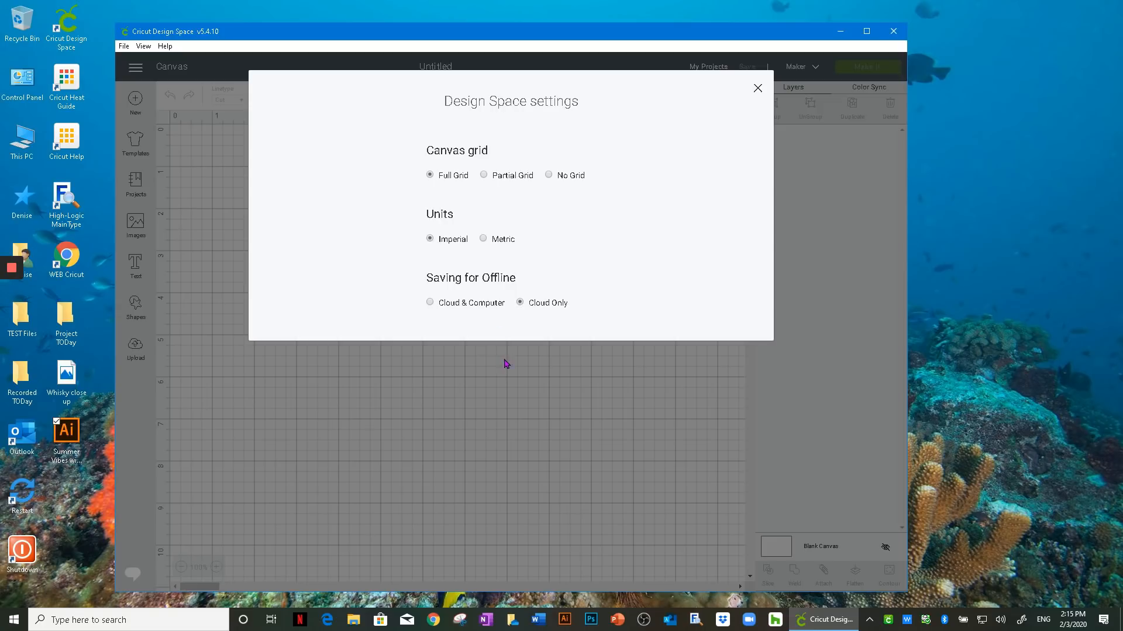
left_click(757, 89)
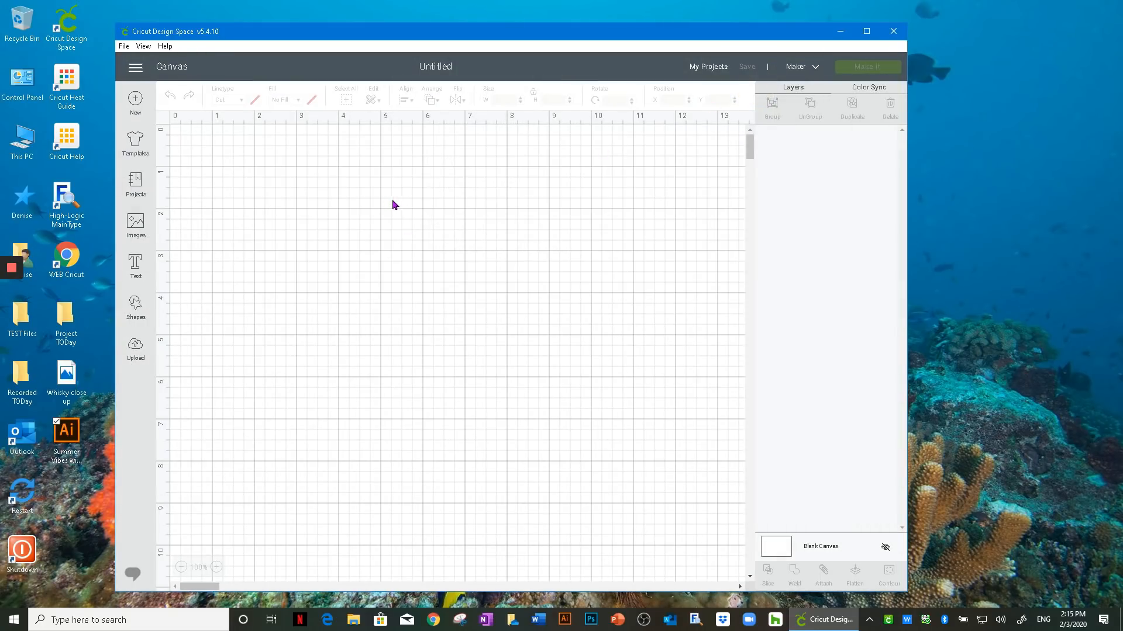
Browse the saved projects, switch the project category to Cricut Access and search it for "card"
left_click(703, 68)
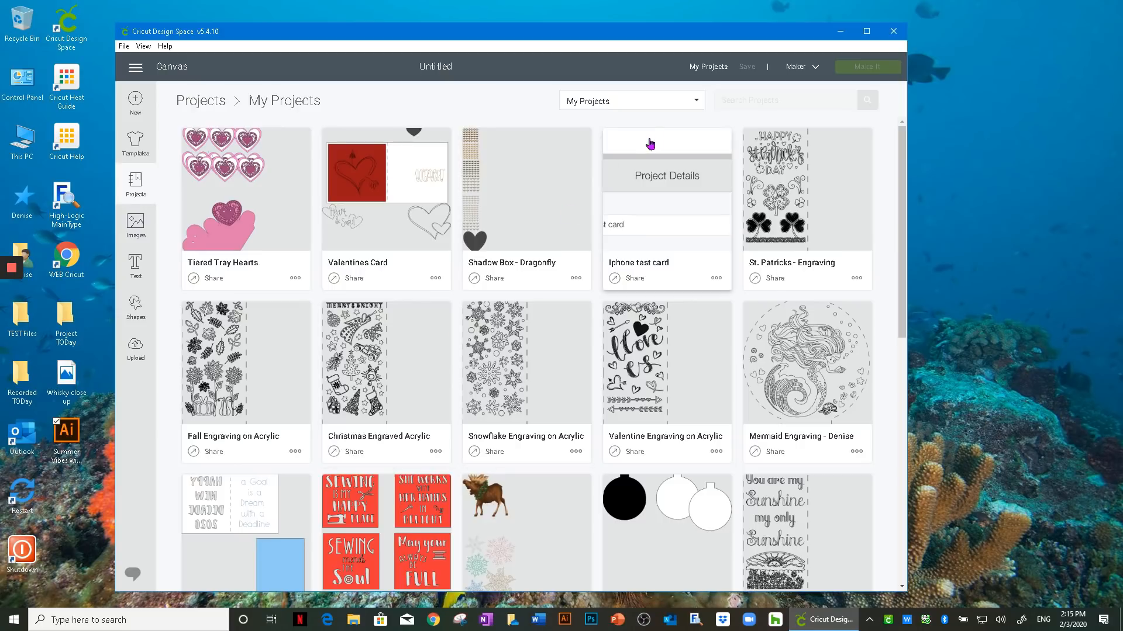
left_click(695, 101)
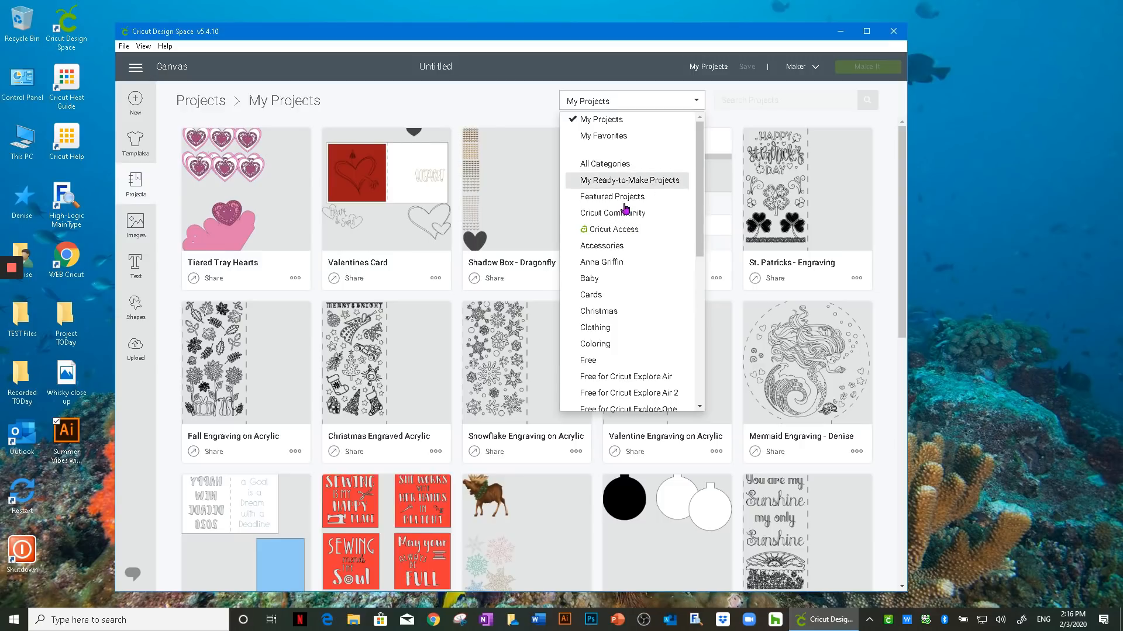
left_click(605, 230)
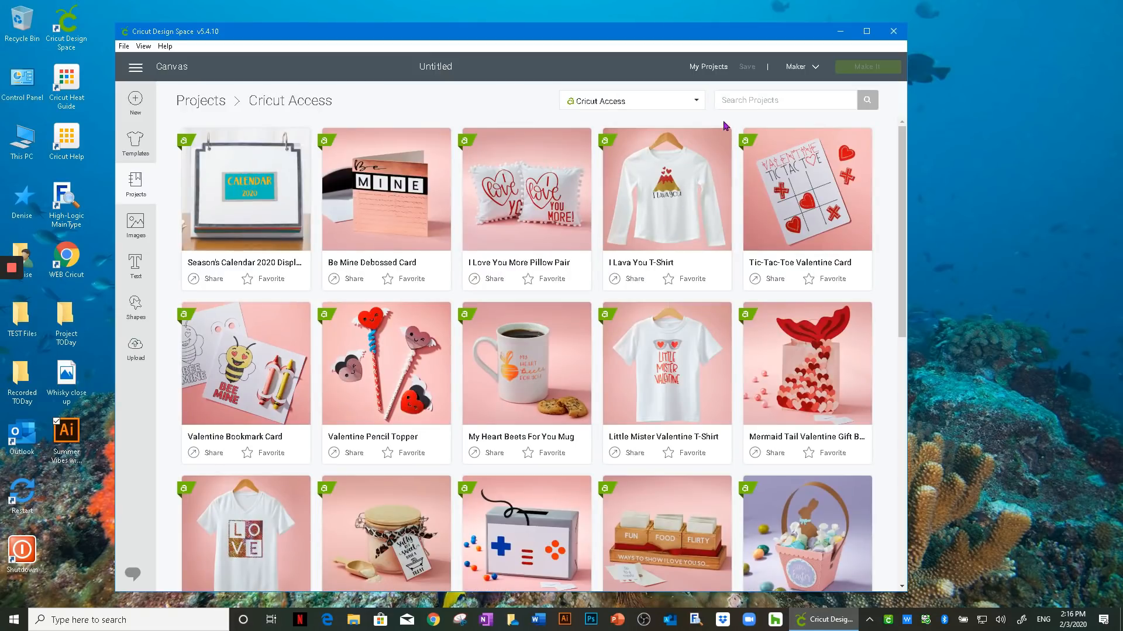
left_click(739, 100)
type("card")
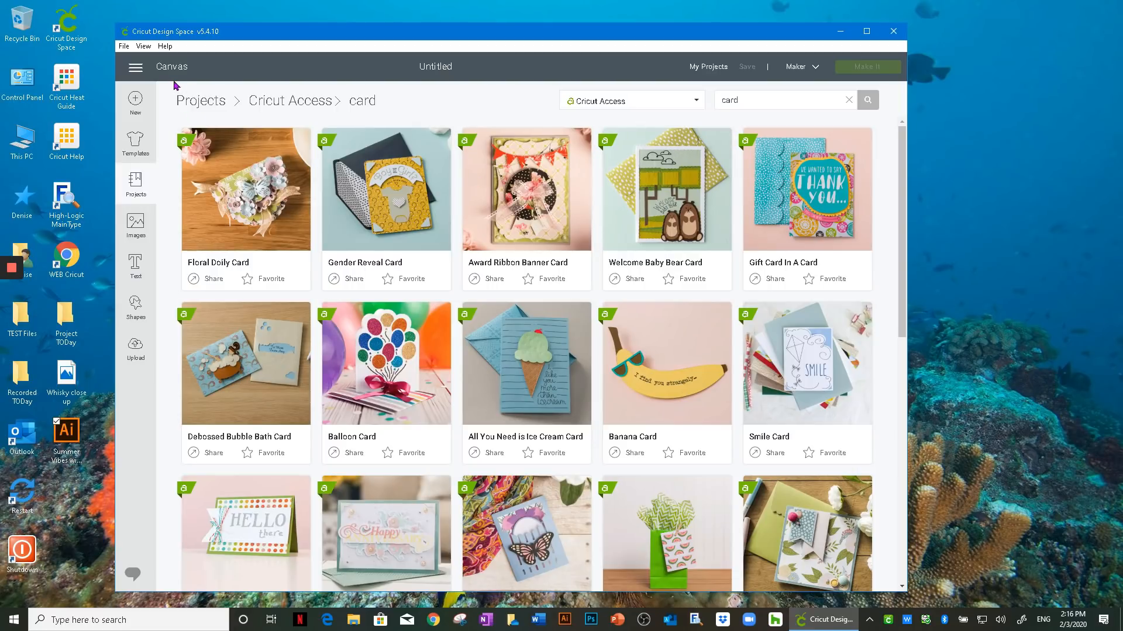
Return to the Home page and view the available machine choices without changing the selected machine
left_click(135, 69)
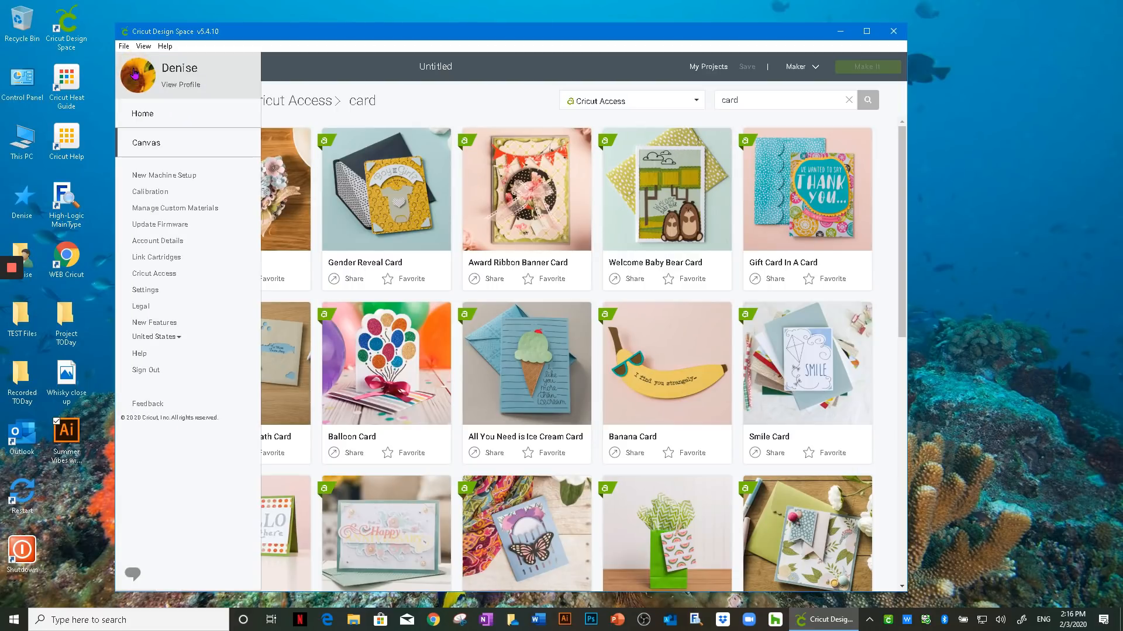
left_click(134, 115)
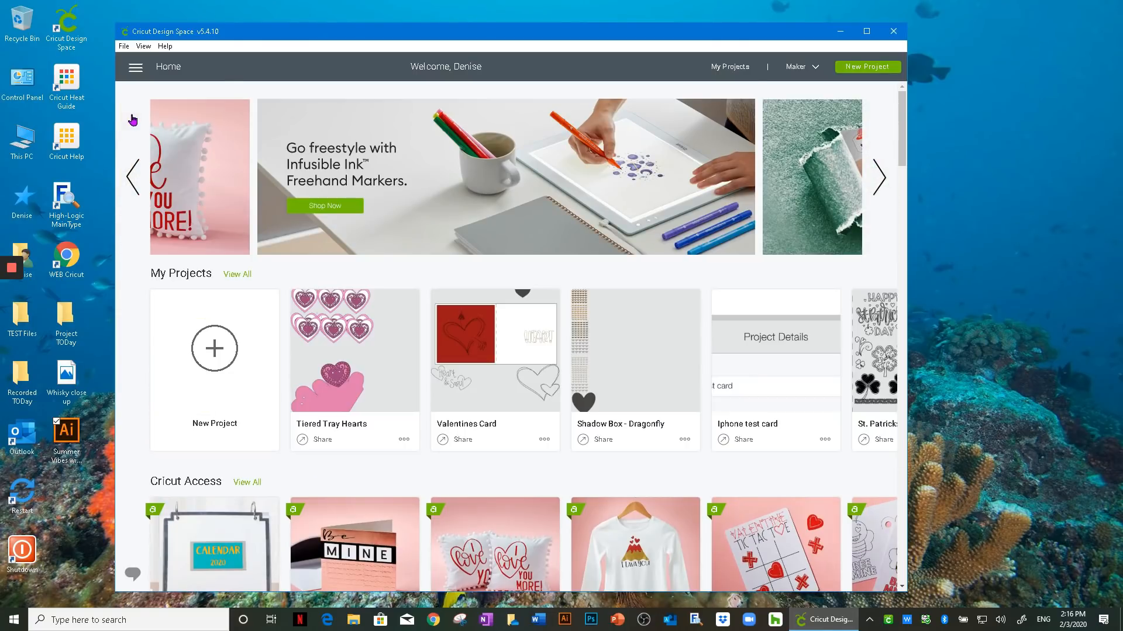
left_click(815, 68)
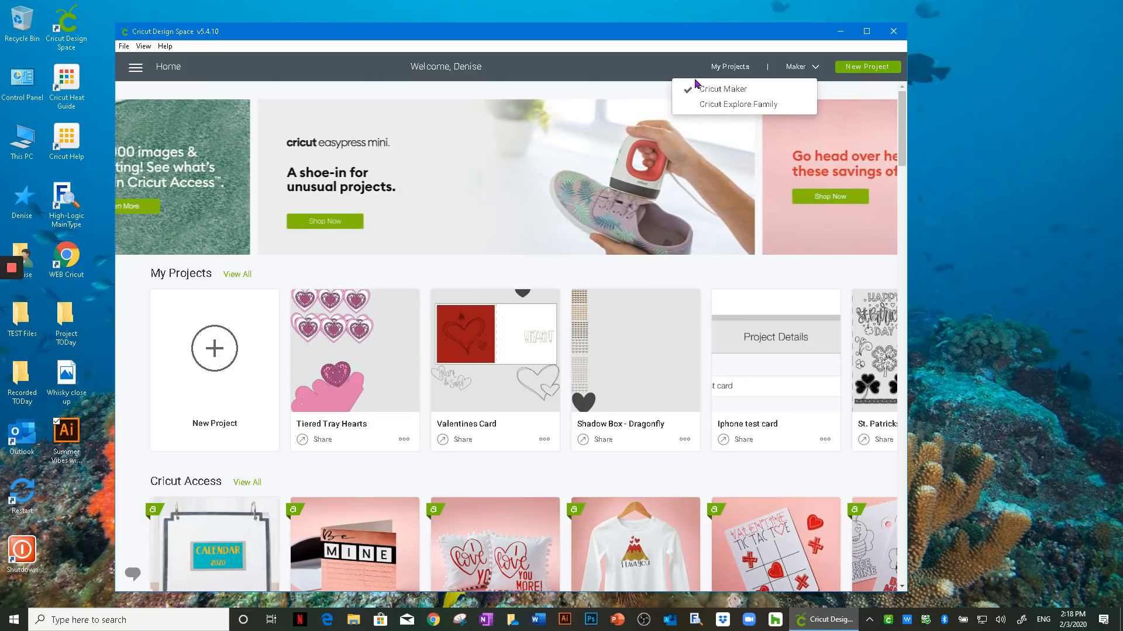
left_click(645, 75)
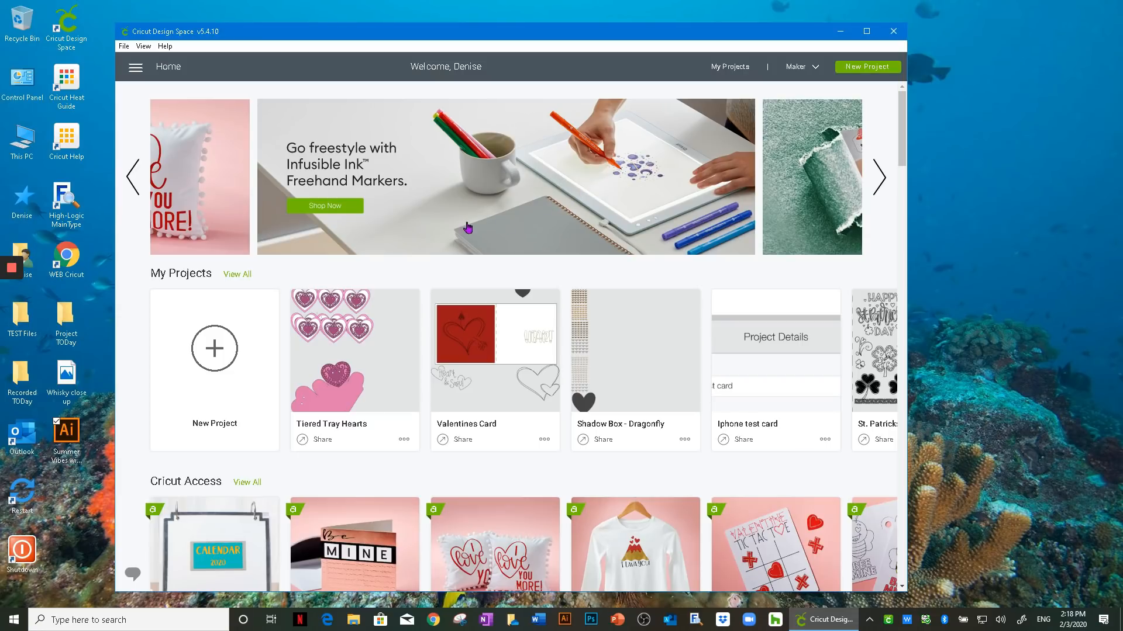
Browse the featured banners and the My Projects row on the Home page, returning to the start of the row
left_click(880, 186)
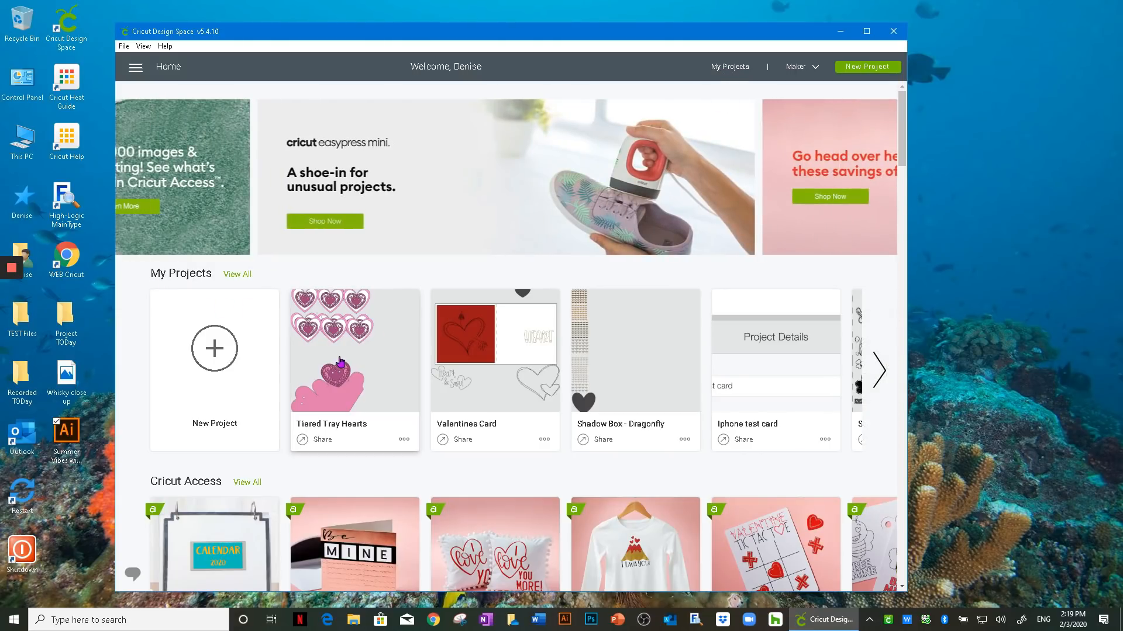
left_click(879, 368)
left_click(877, 368)
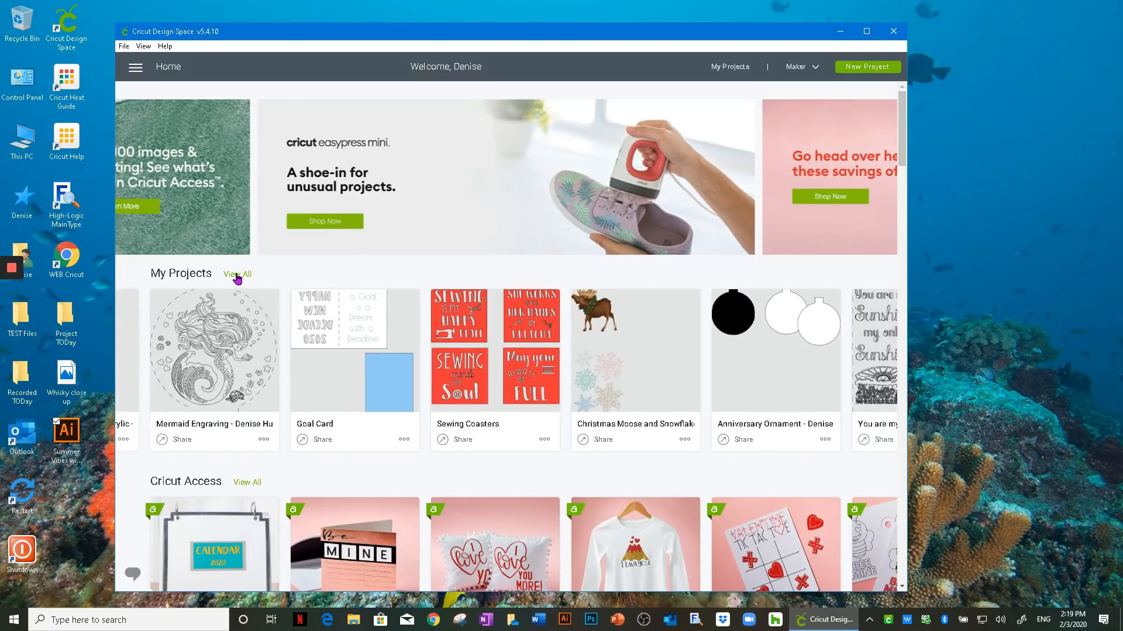
left_click(134, 360)
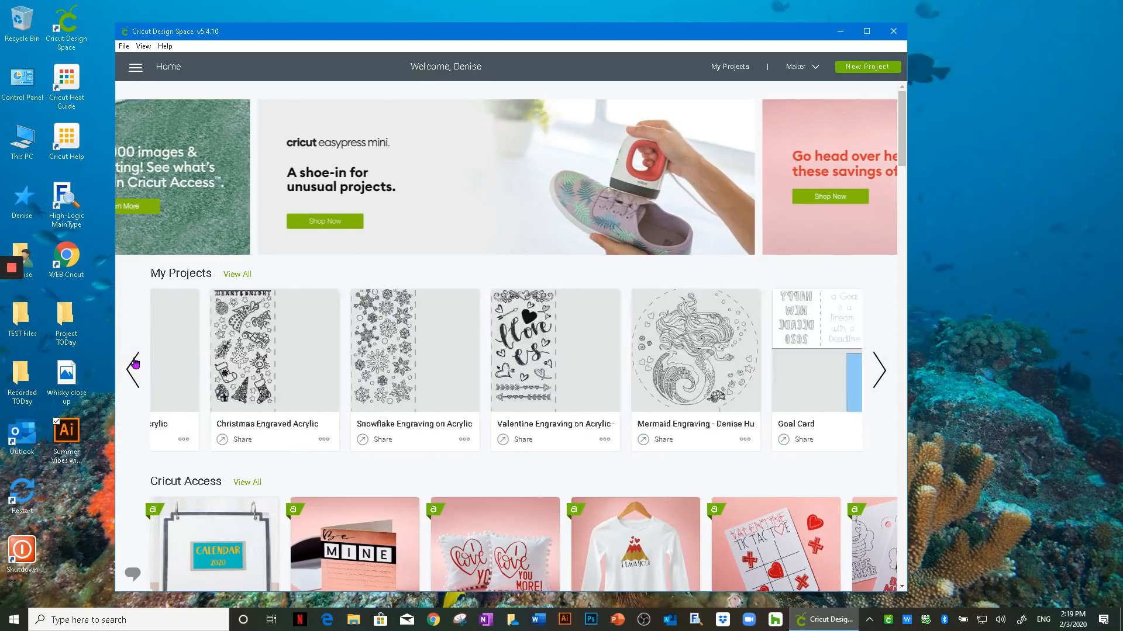
left_click(134, 361)
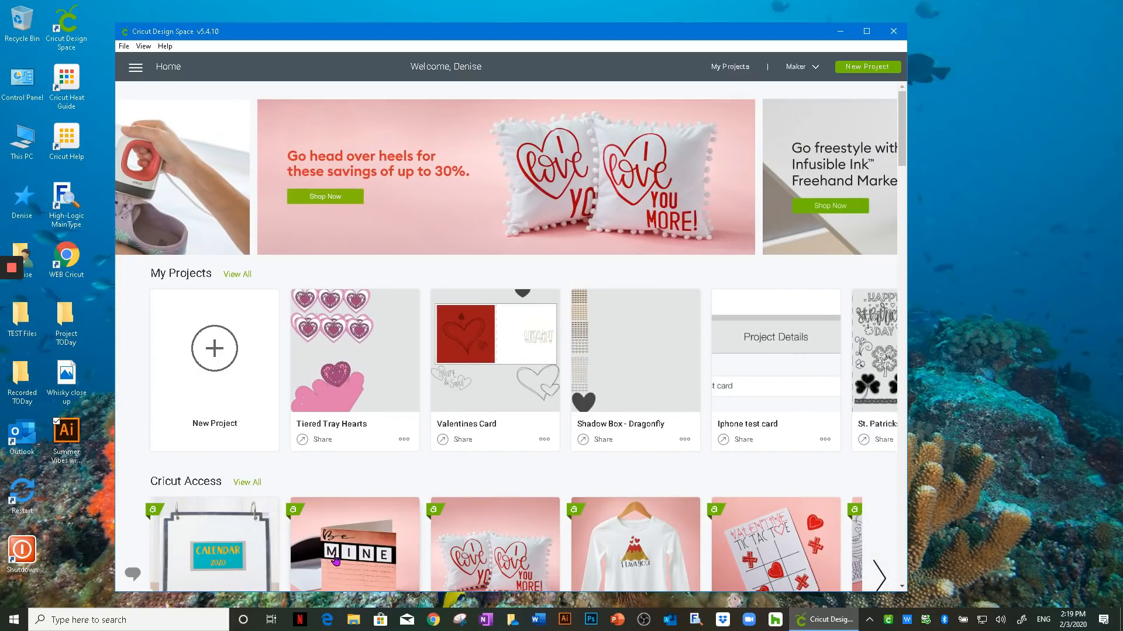
Look through the Home page's project categories, from Cricut Access down to the community project collections
scroll(261, 448, "down", 3)
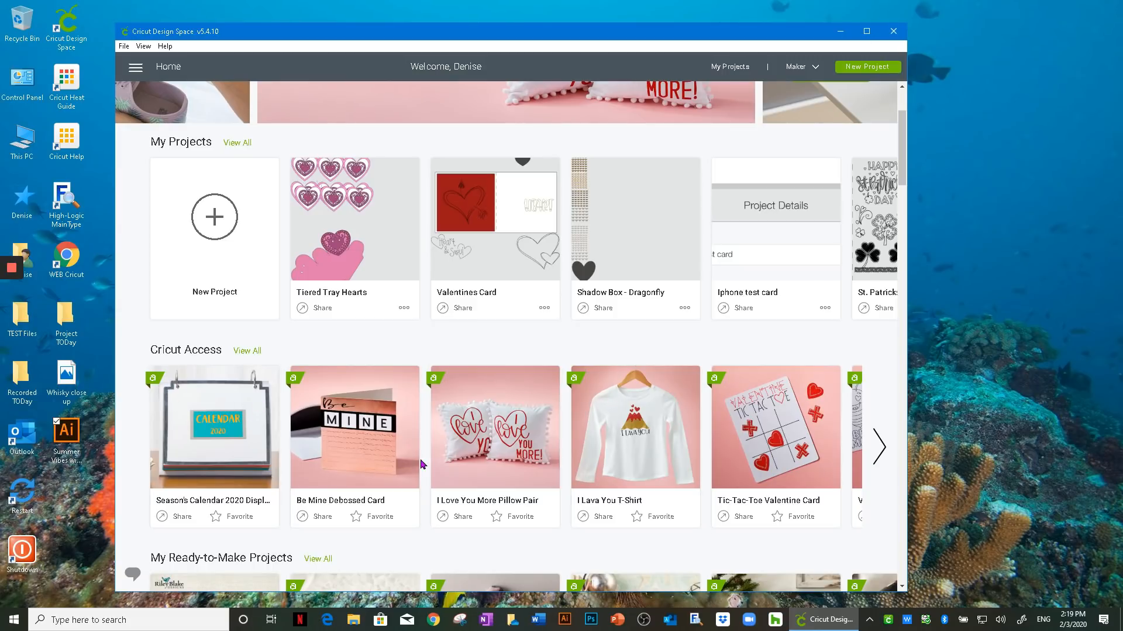
mouse_move(7, 281)
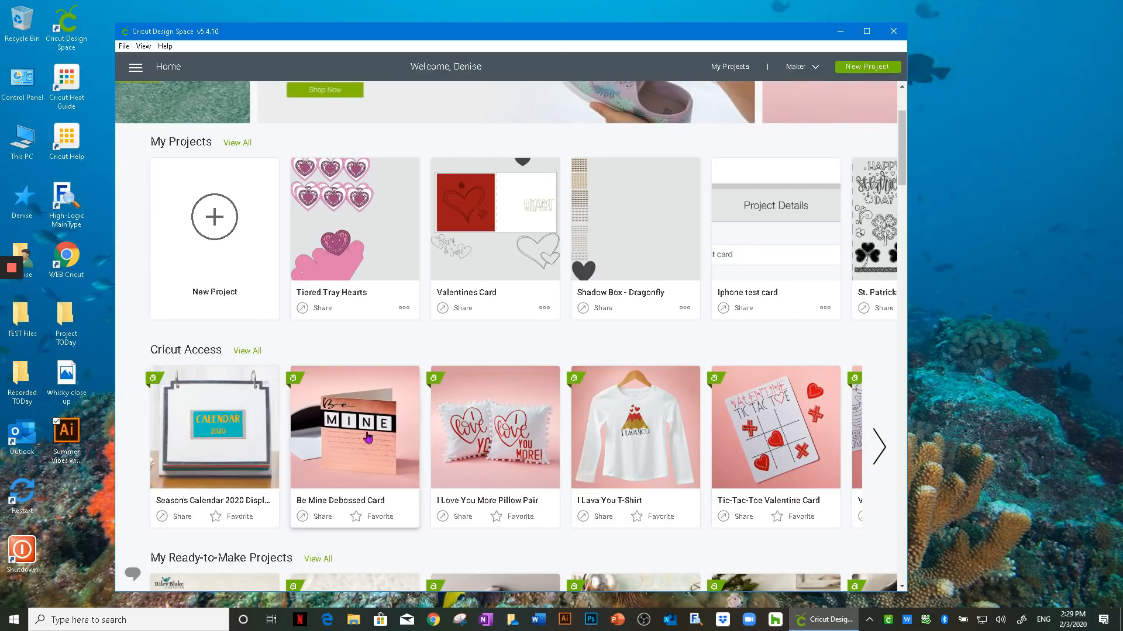
scroll(363, 447, "down", 2)
scroll(362, 448, "down", 3)
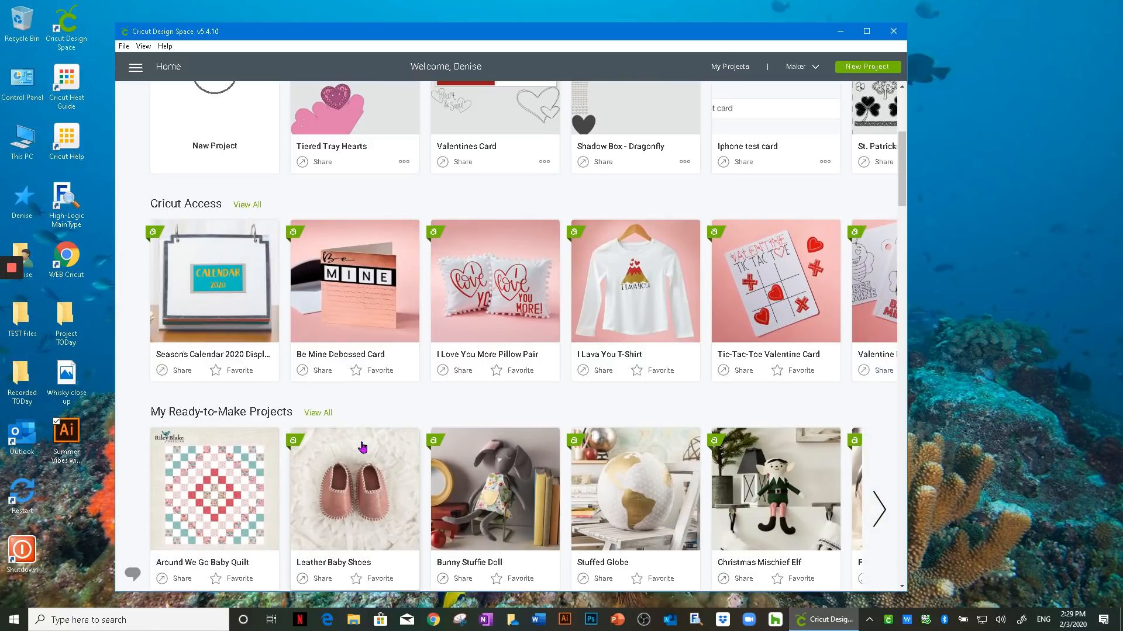
scroll(363, 448, "down", 5)
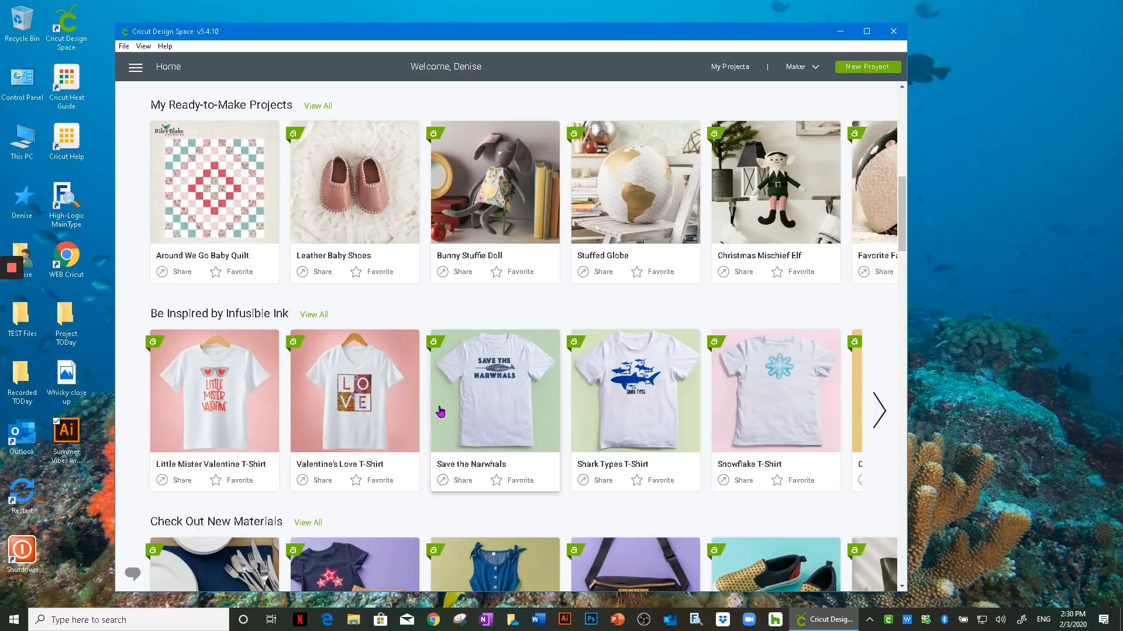
scroll(433, 462, "down", 2)
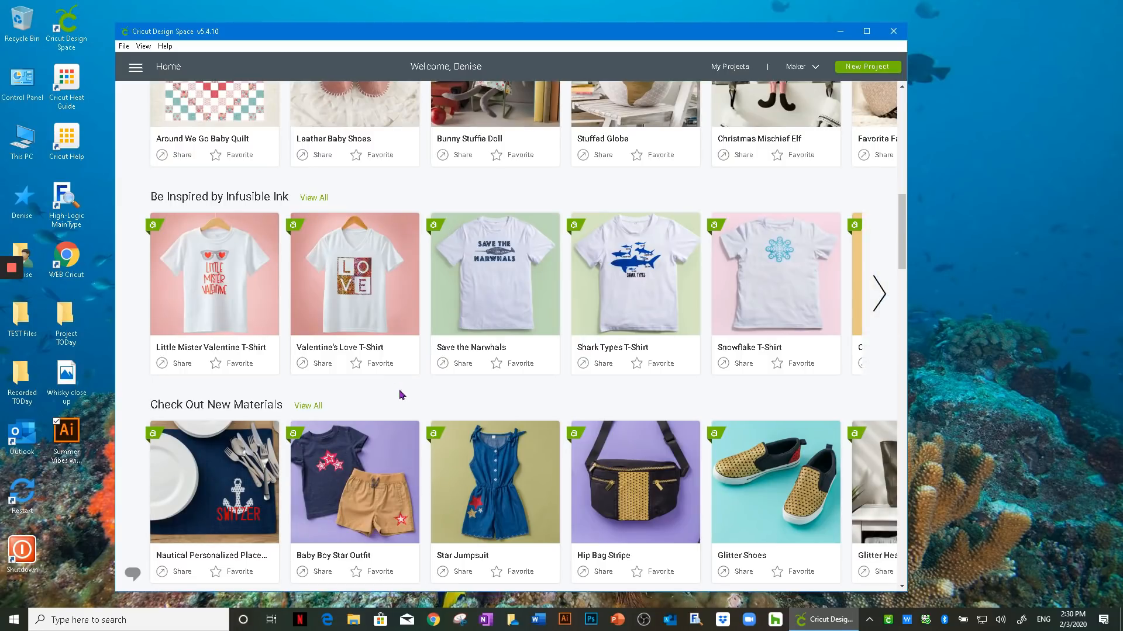
scroll(332, 374, "down", 1)
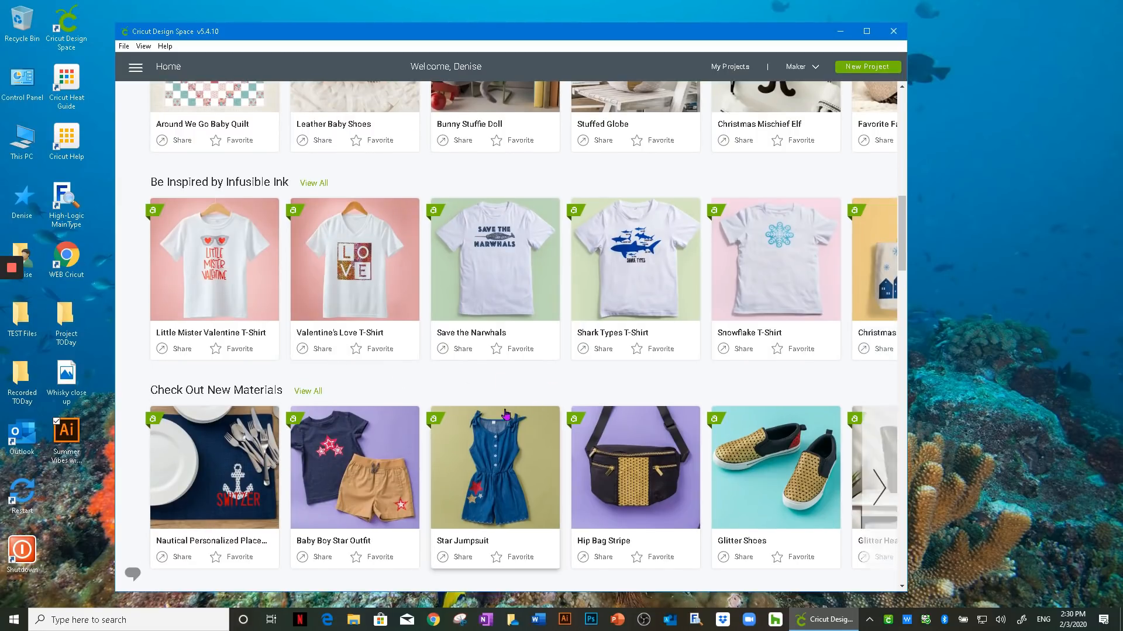
scroll(457, 409, "down", 6)
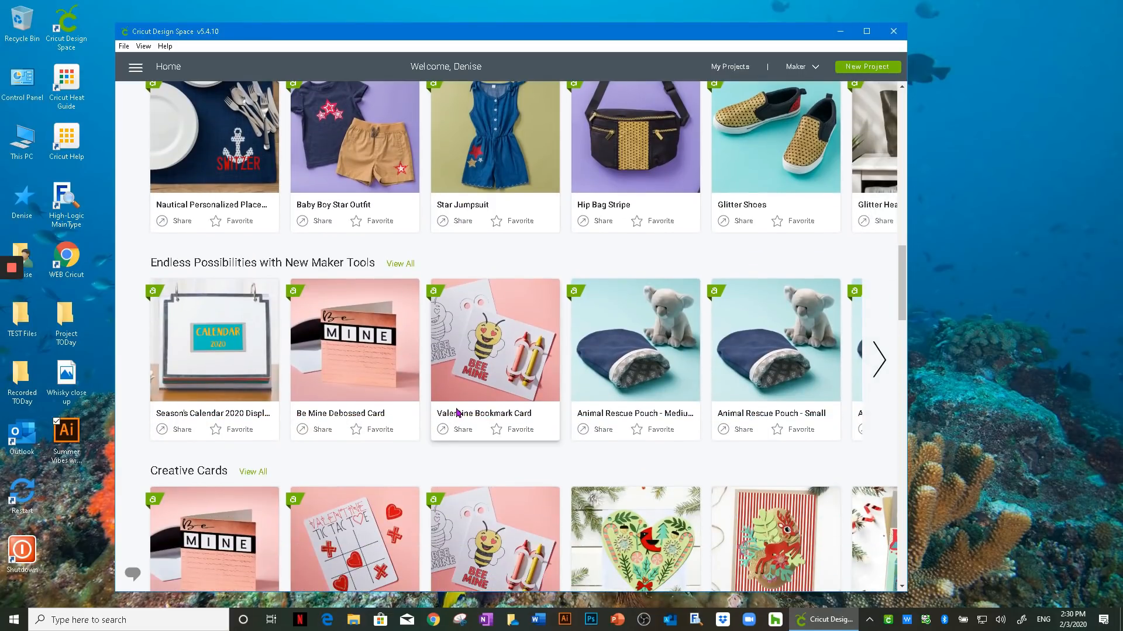
scroll(457, 412, "down", 2)
scroll(457, 413, "down", 2)
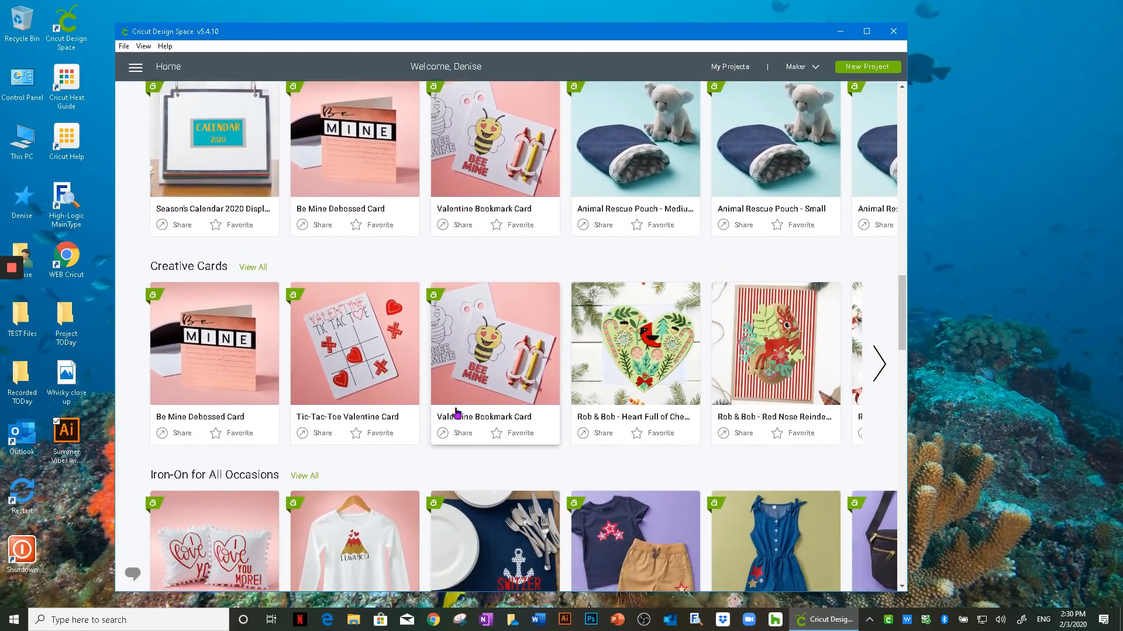
scroll(456, 412, "down", 4)
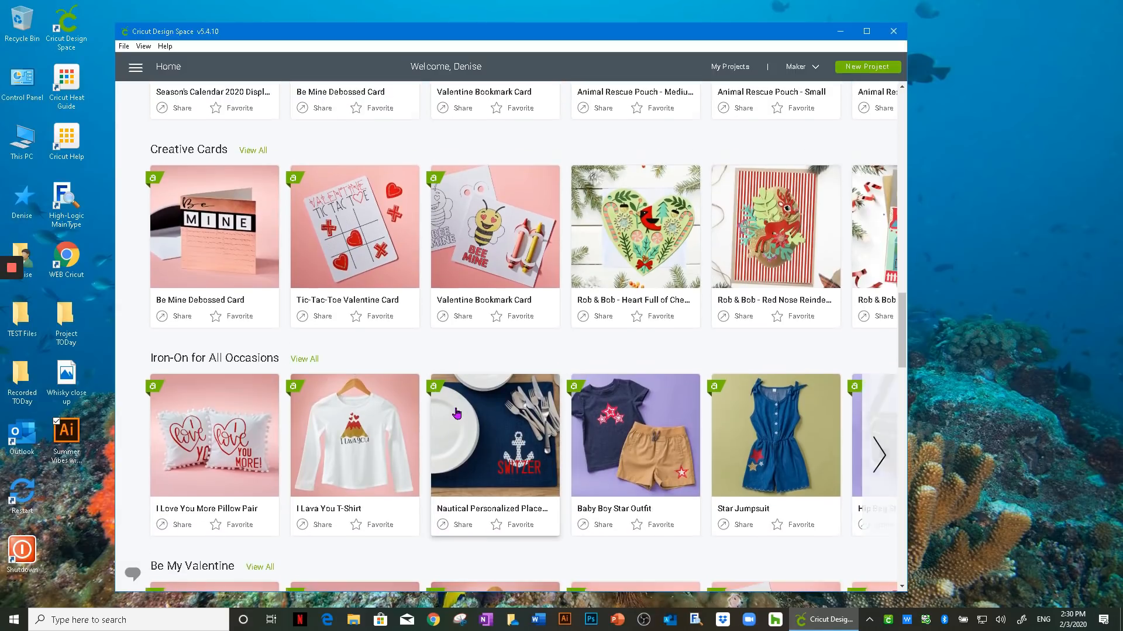
scroll(456, 409, "down", 5)
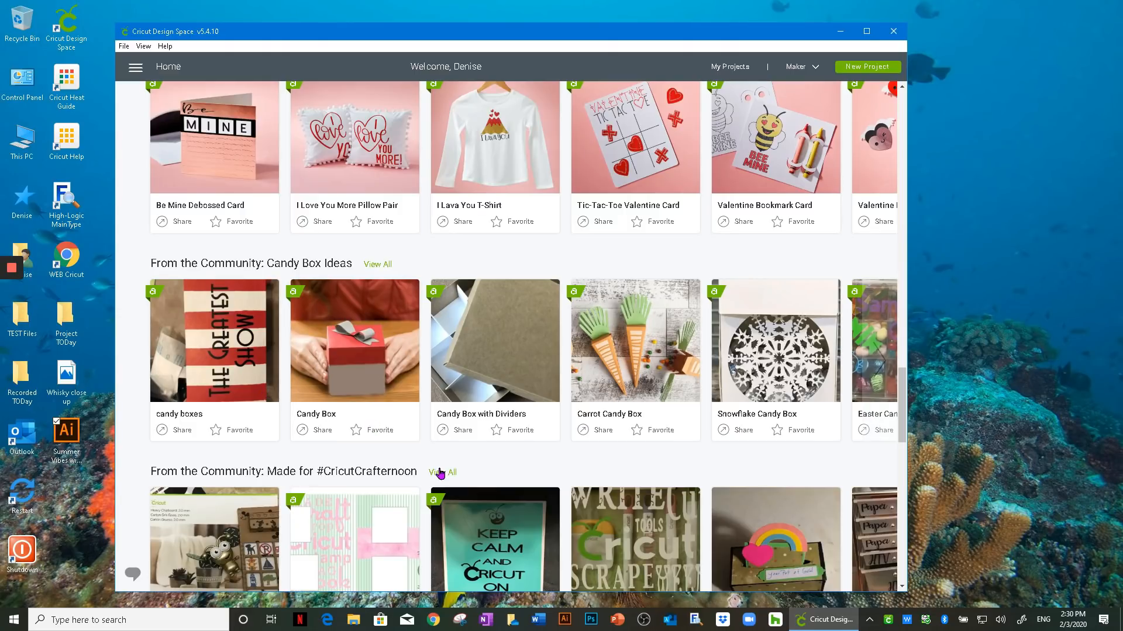
Mark the I Love You More Pillow Pair project as a favorite
scroll(409, 456, "down", 1)
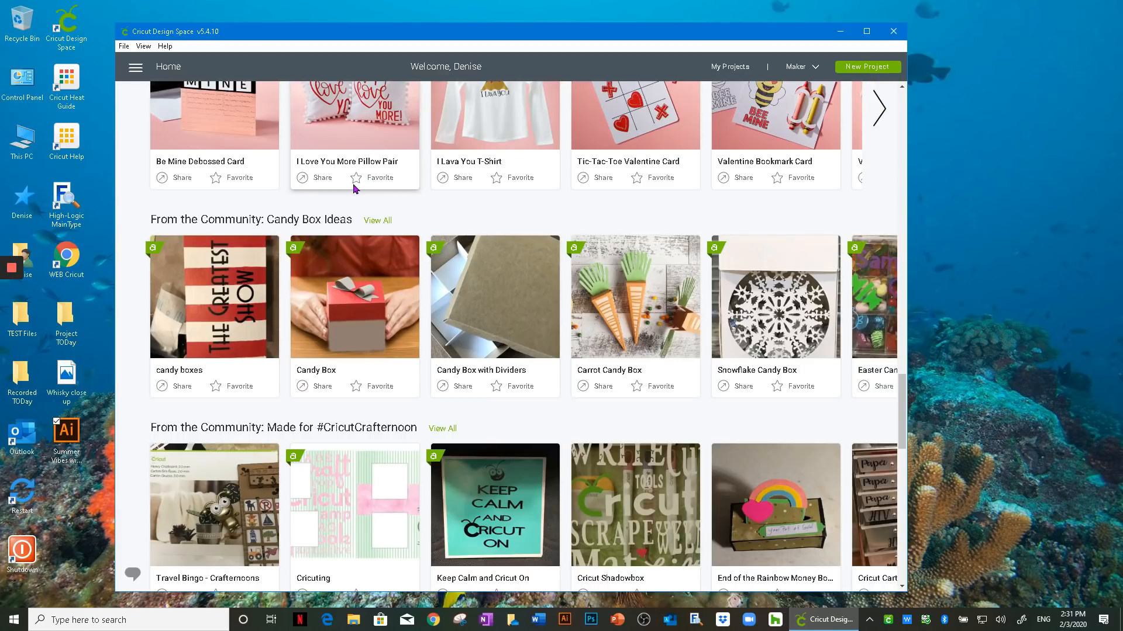
scroll(354, 187, "up", 1)
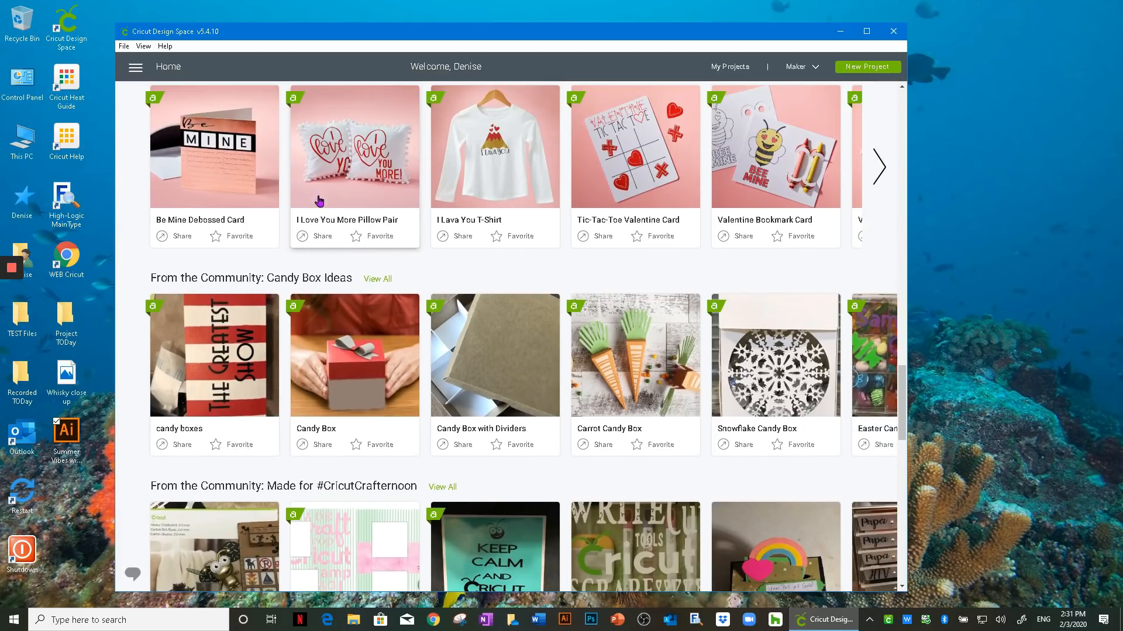
left_click(356, 237)
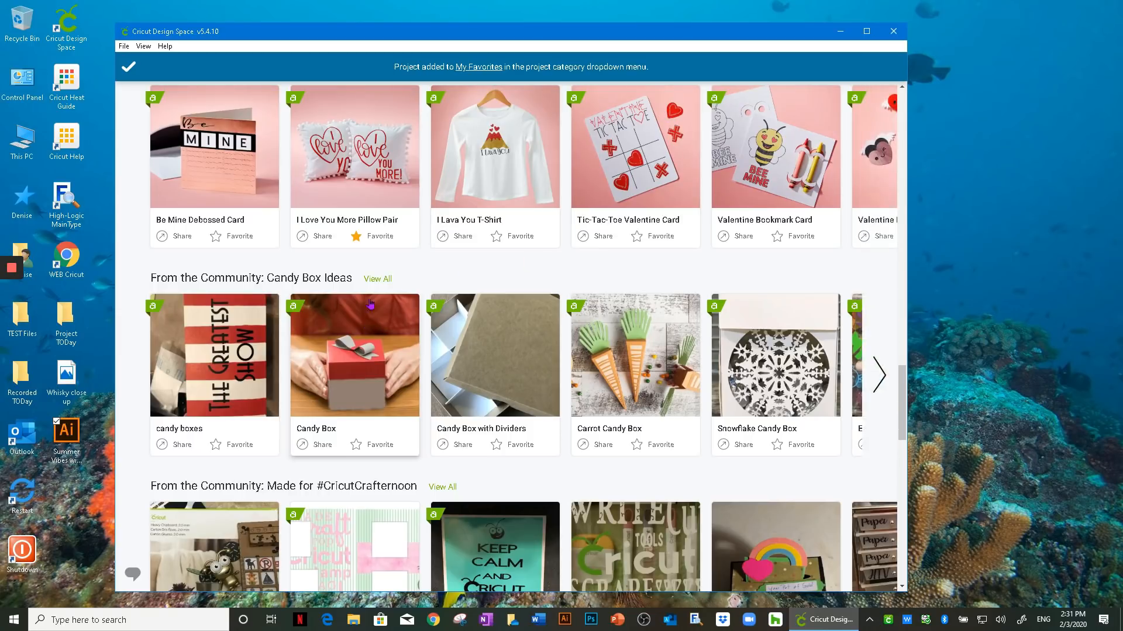
Open the project details of the Tic-Tac-Toe Valentine Card from the Cricut Access category
scroll(363, 352, "down", 2)
scroll(364, 352, "down", 1)
scroll(361, 351, "up", 6)
scroll(359, 349, "up", 10)
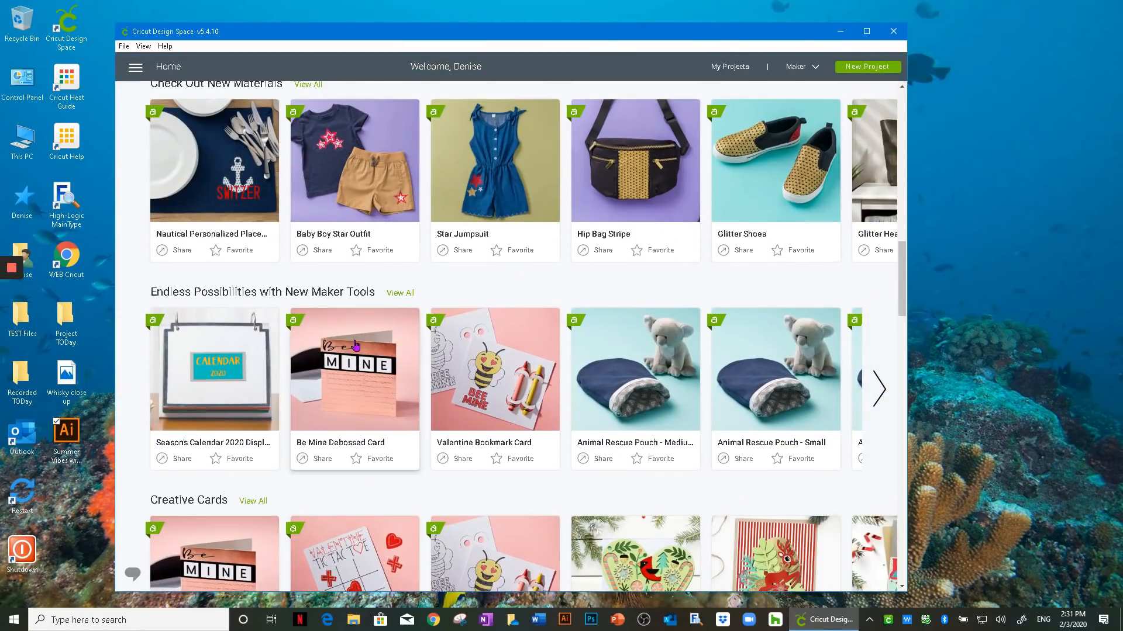
scroll(355, 345, "up", 8)
scroll(355, 344, "up", 8)
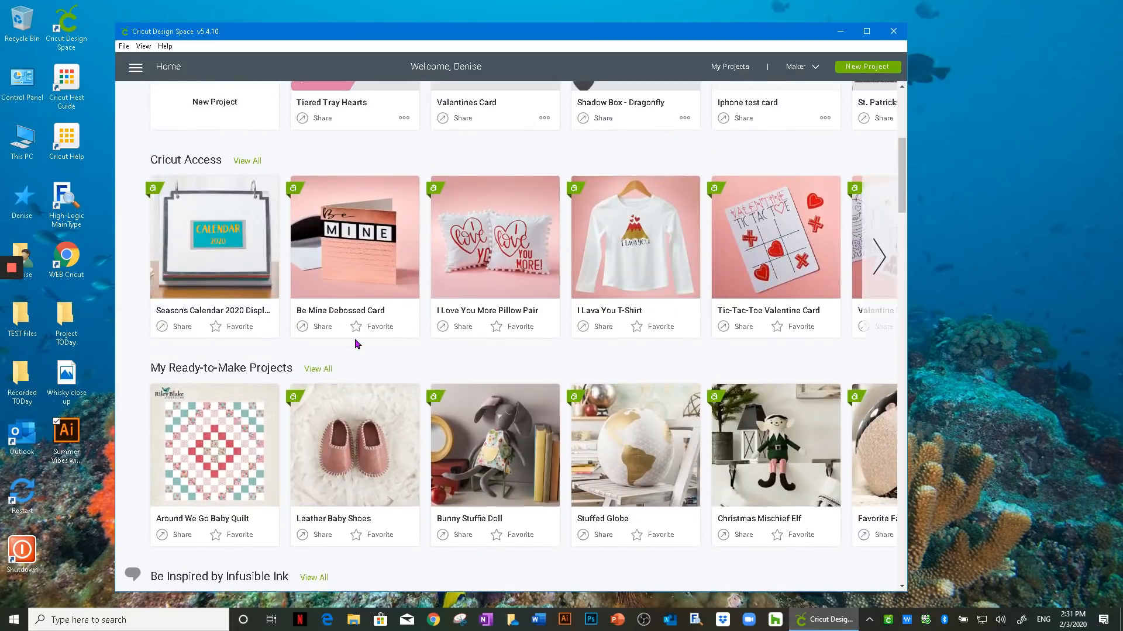
scroll(355, 344, "down", 3)
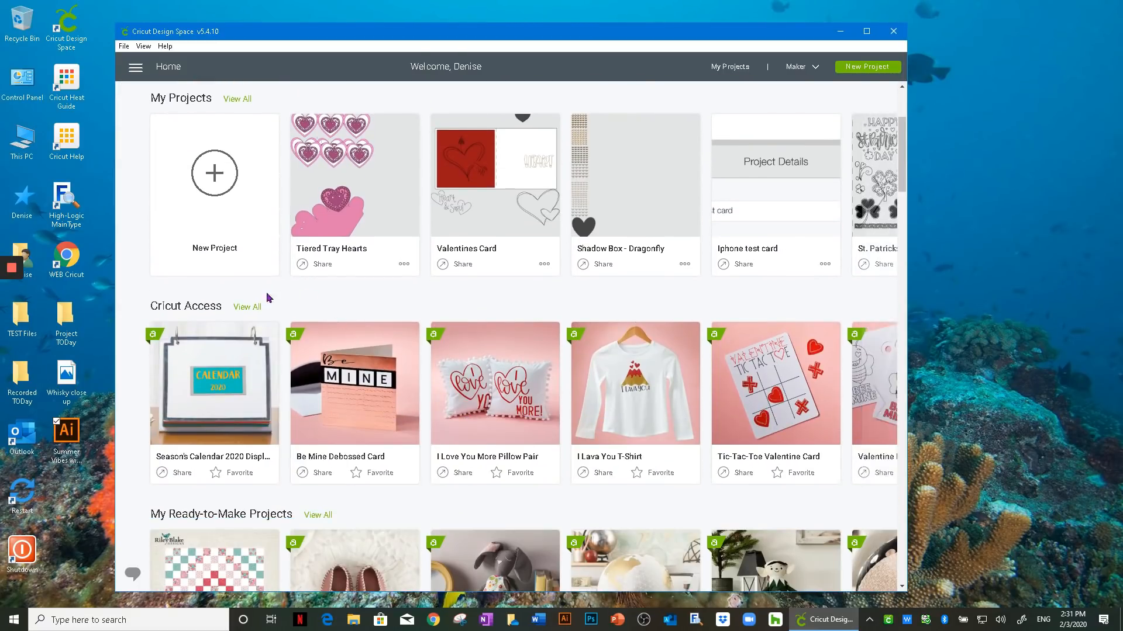
left_click(770, 380)
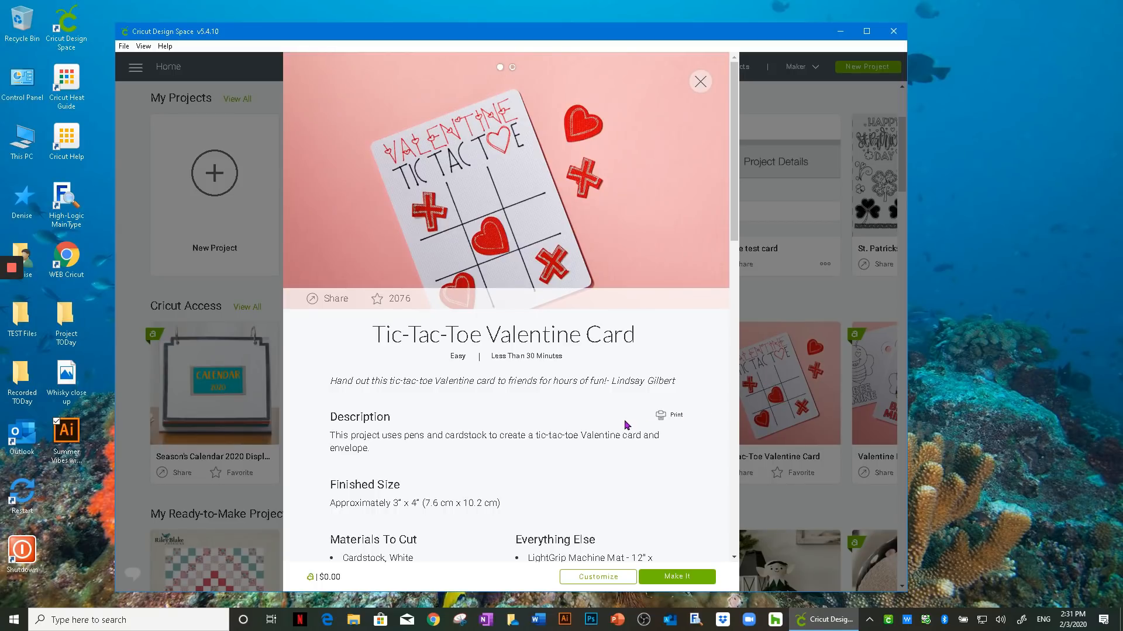
Look through the Tic-Tac-Toe Valentine Card's preview images, materials, instructions, and the images and fonts used
left_click(697, 188)
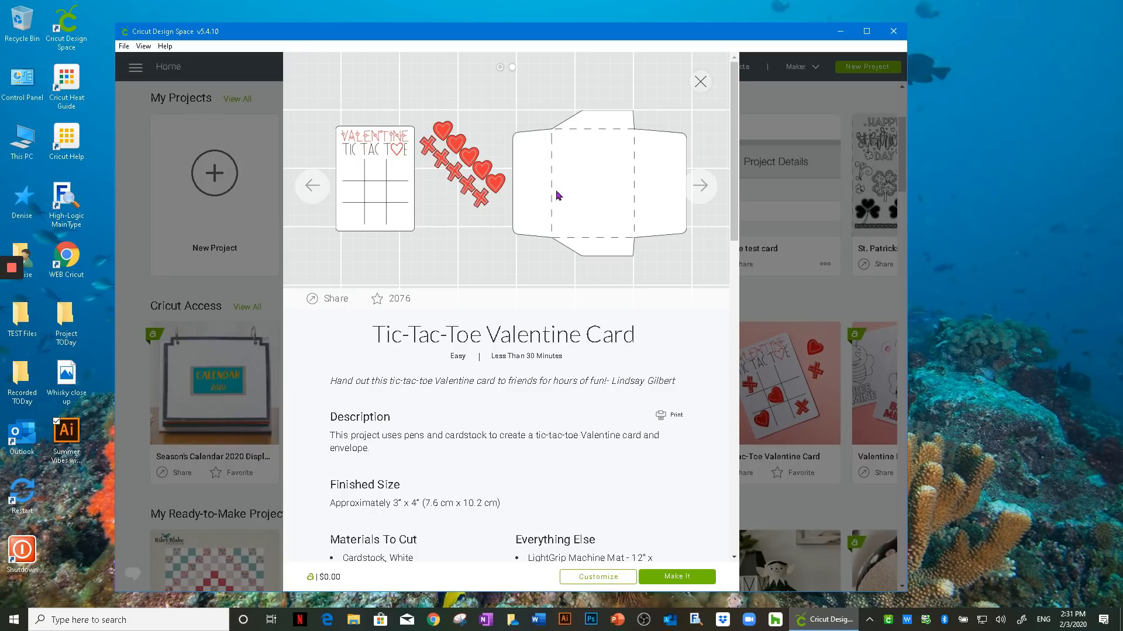
left_click(705, 188)
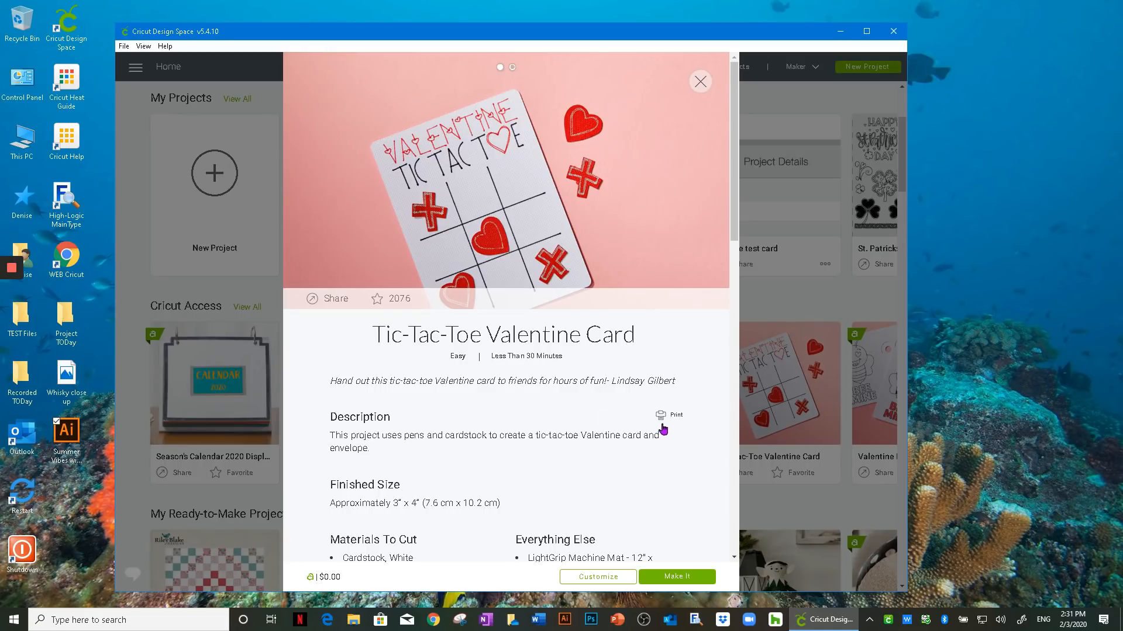
scroll(549, 474, "down", 3)
scroll(549, 473, "down", 3)
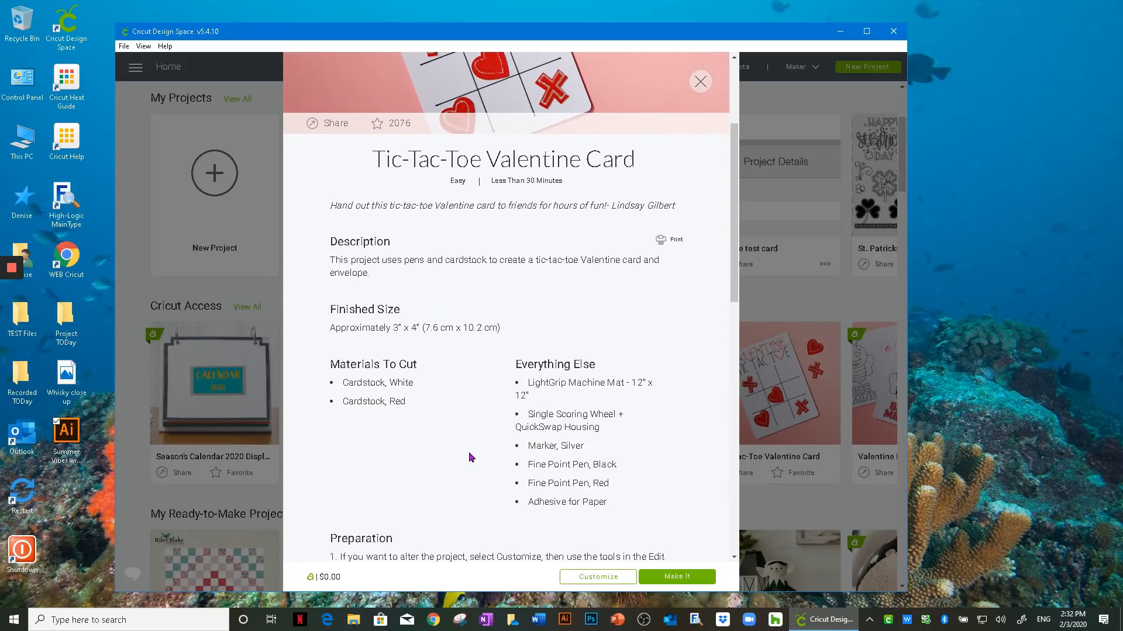
scroll(470, 457, "down", 2)
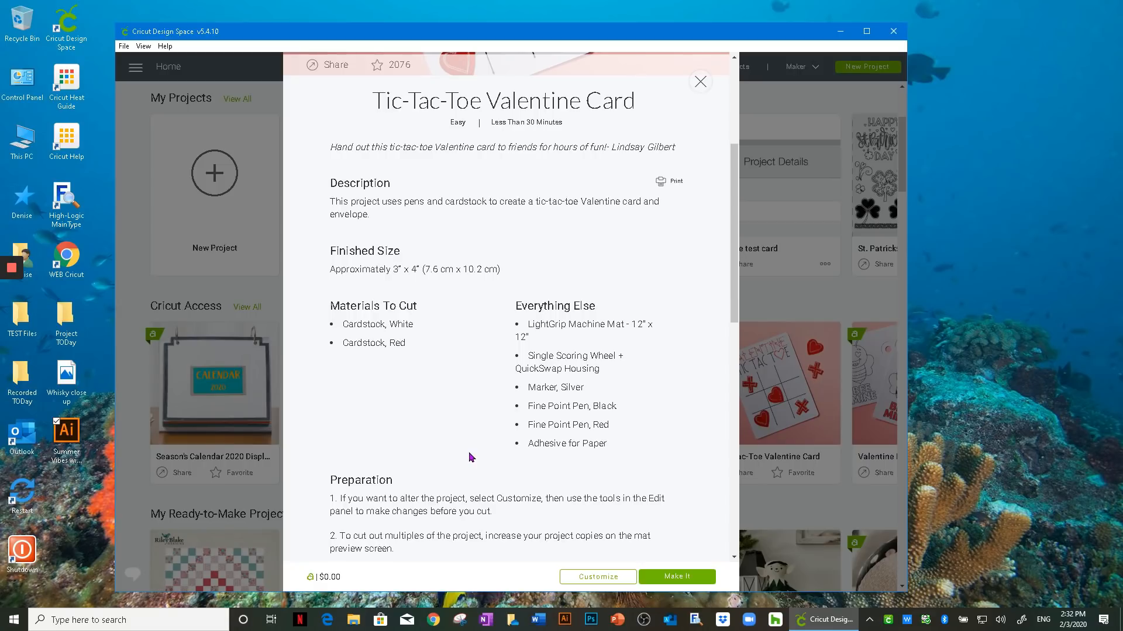
scroll(471, 457, "down", 1)
scroll(471, 457, "down", 6)
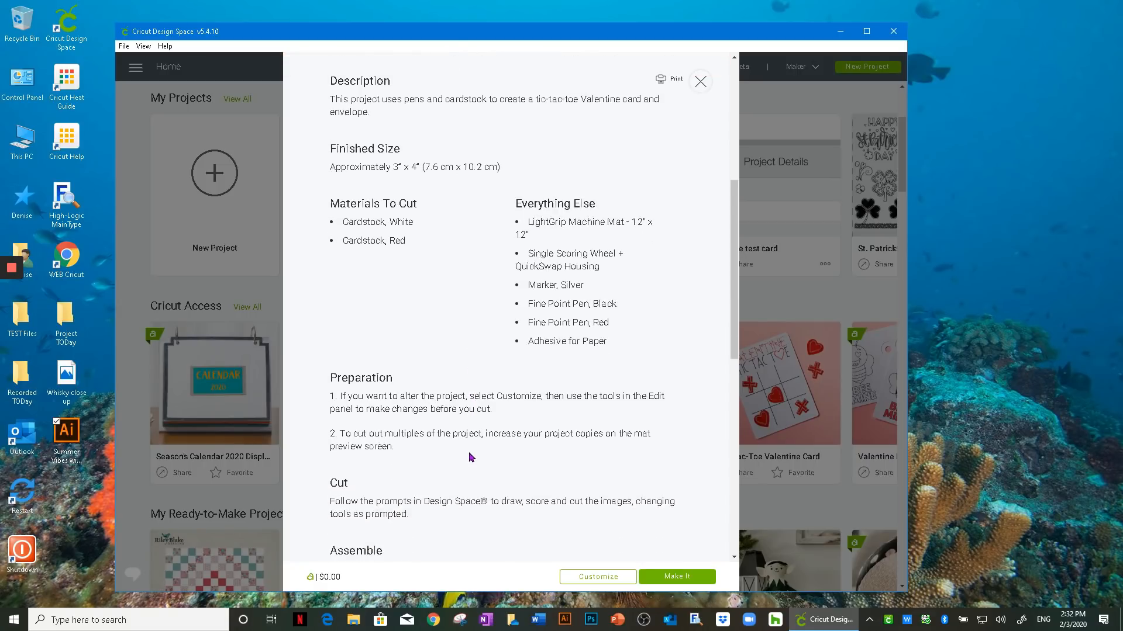
scroll(470, 457, "down", 9)
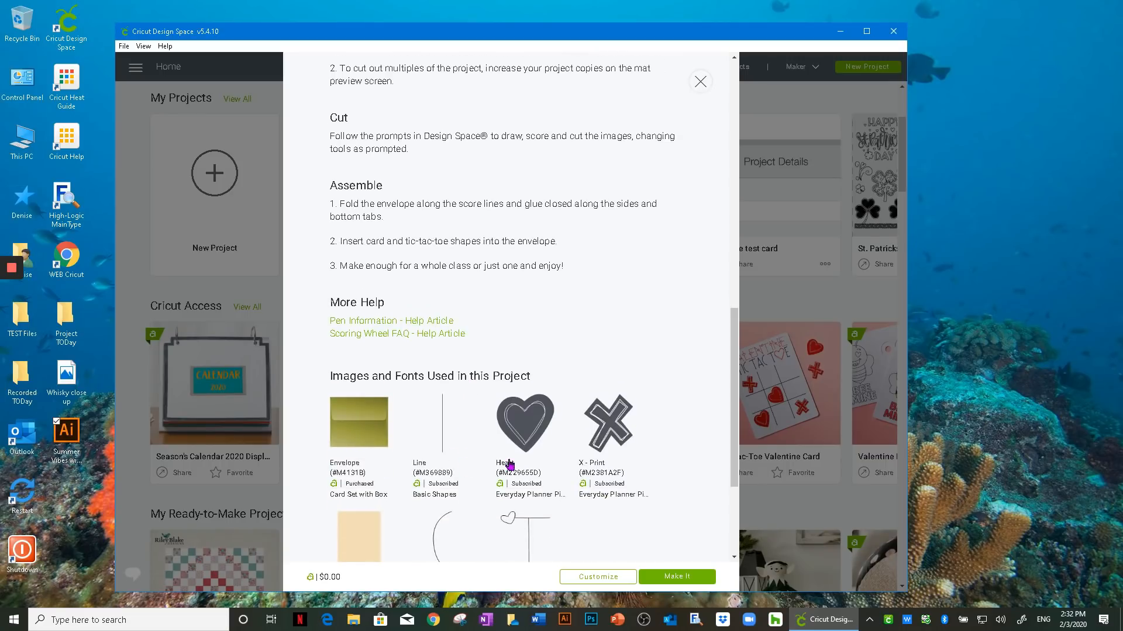
scroll(587, 458, "down", 3)
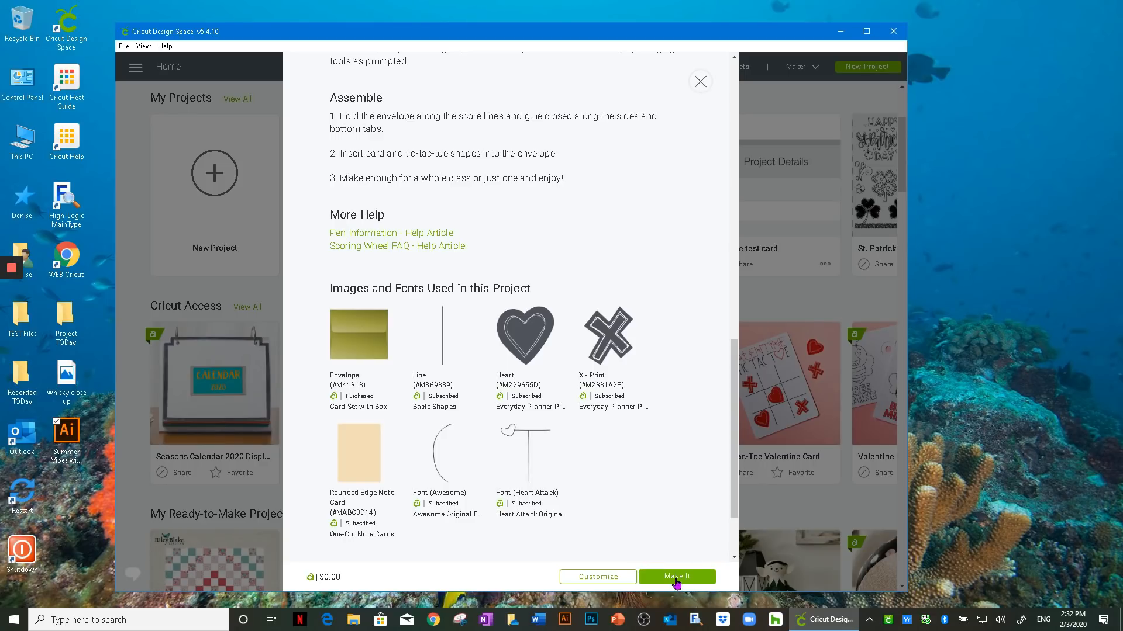
left_click_drag(730, 403, 736, 111)
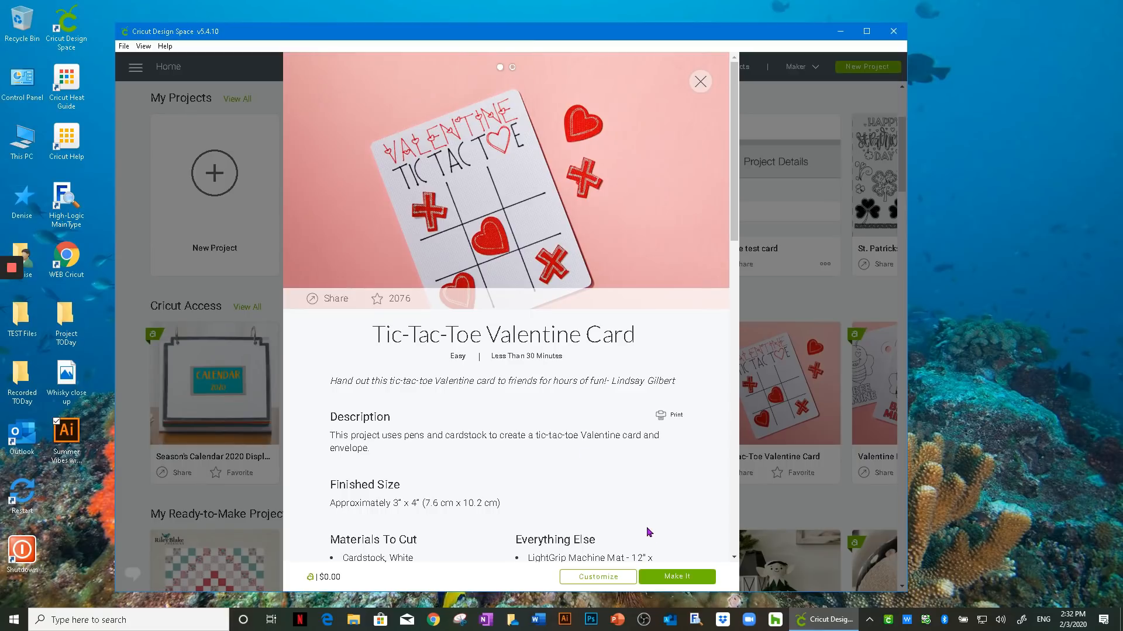
Send the card project to the mat preview and set the first mat's material size to 8.5" x 11" (Letter)
mouse_move(584, 276)
left_click(679, 578)
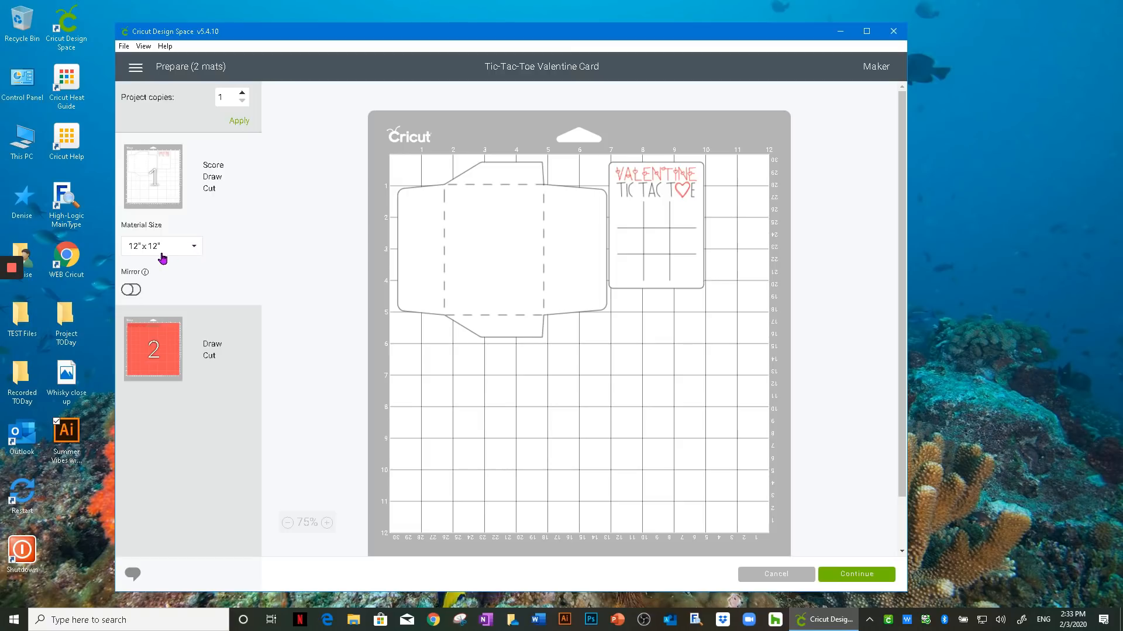
left_click(193, 249)
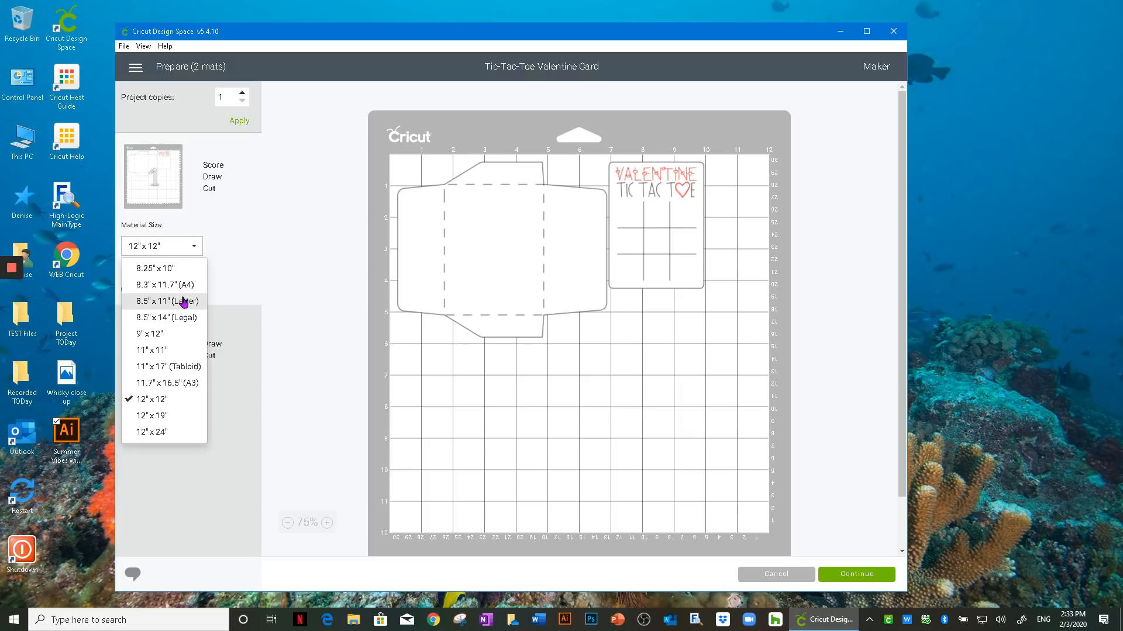
left_click(183, 301)
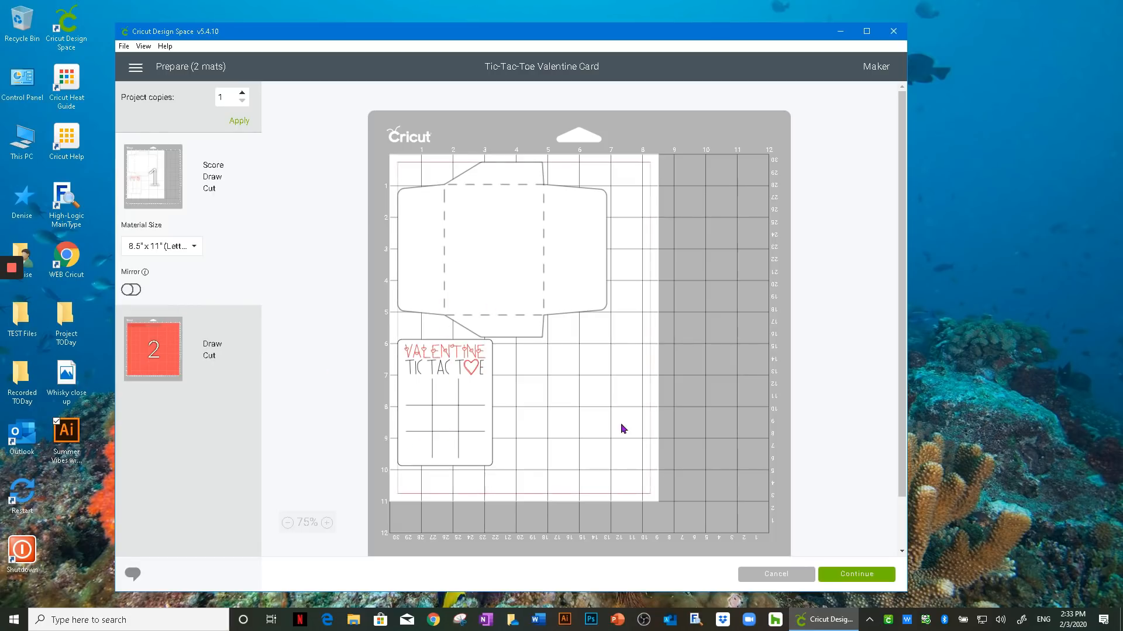
Set the first mat's material size back to 12" x 12" and cancel the mat preview
left_click(193, 248)
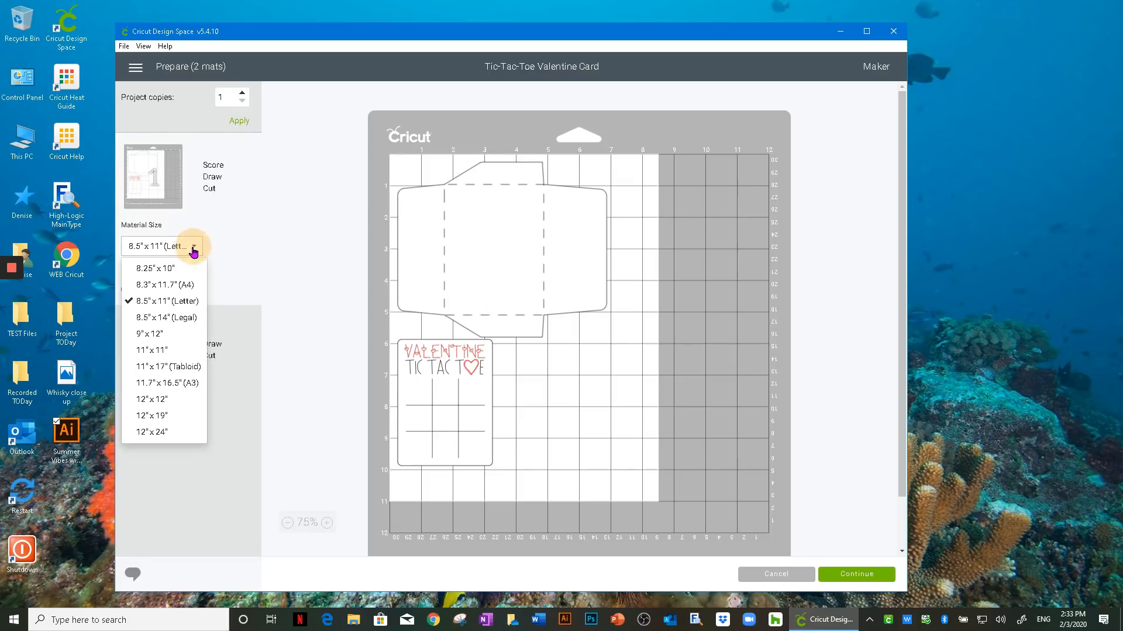
left_click(161, 400)
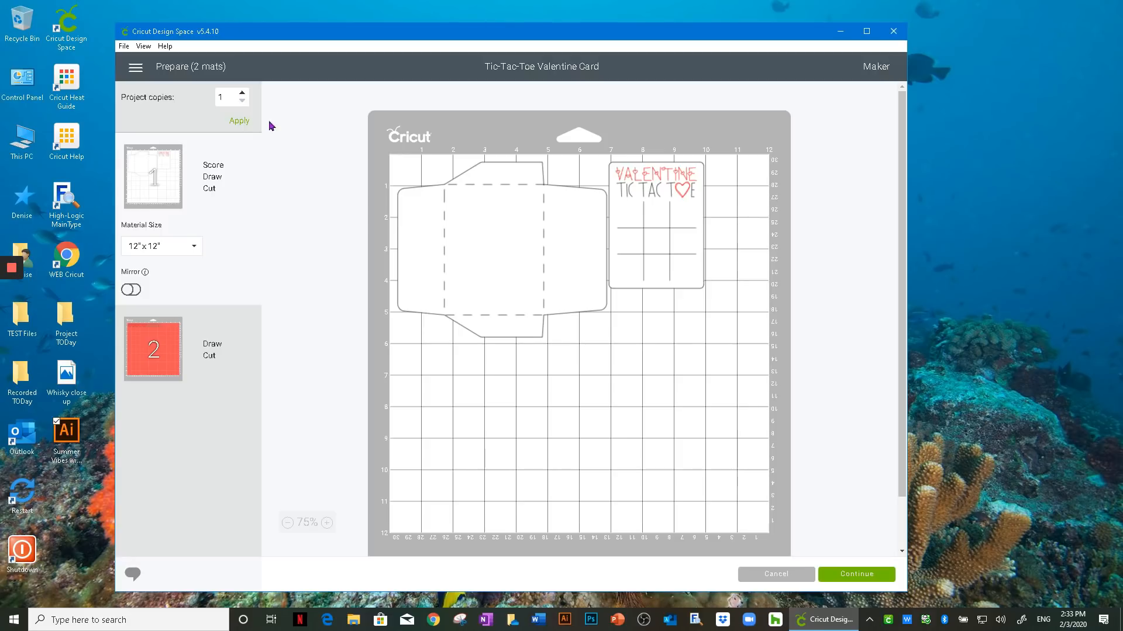
left_click(775, 575)
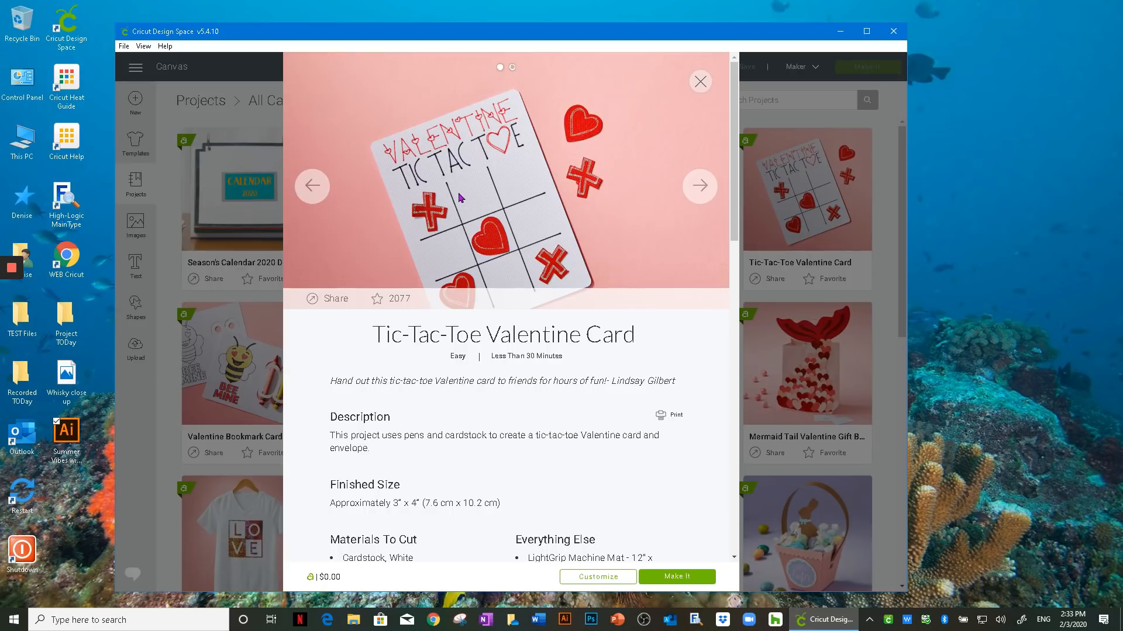
Open the card project for customizing on the canvas and enlarge the tic-tac-toe card to about 3.5" x 4.7"
left_click(587, 577)
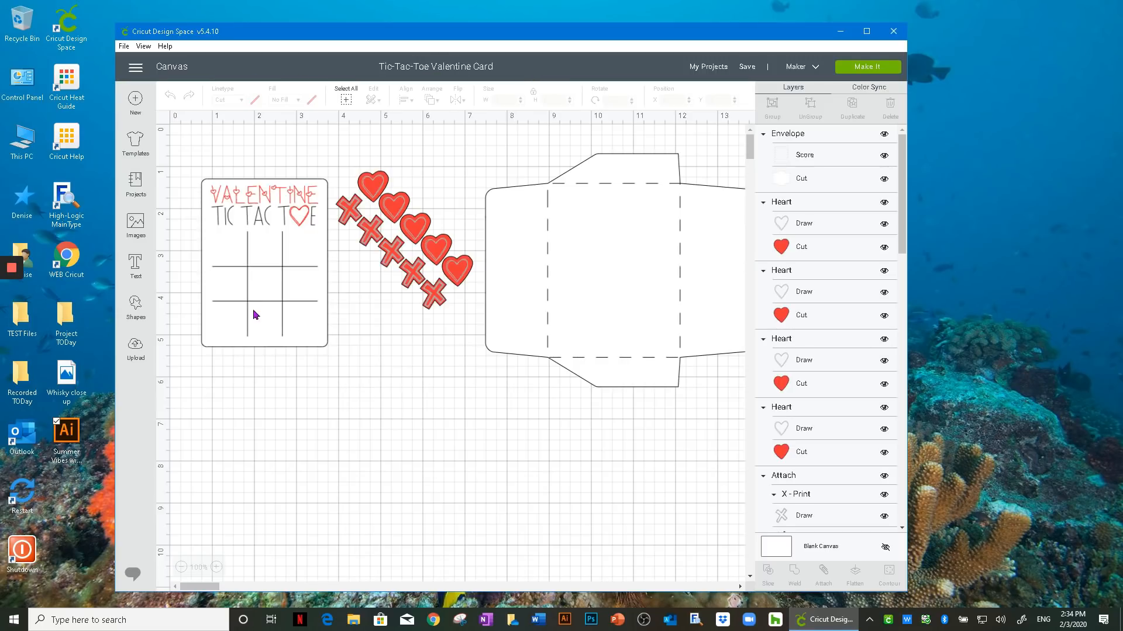
left_click(253, 310)
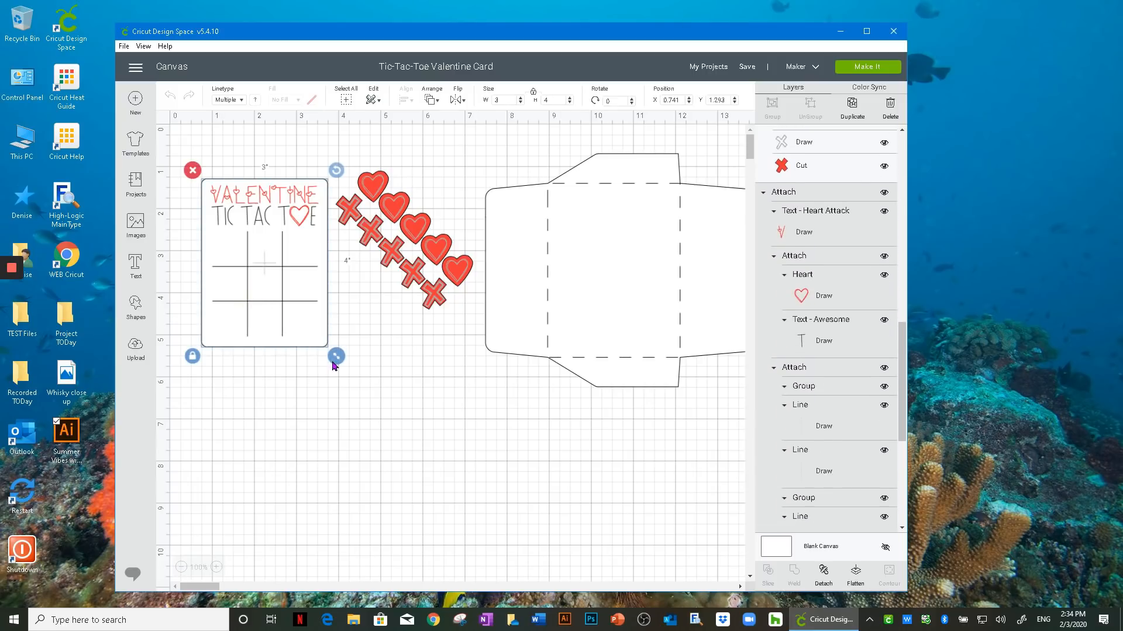
left_click_drag(334, 356, 362, 386)
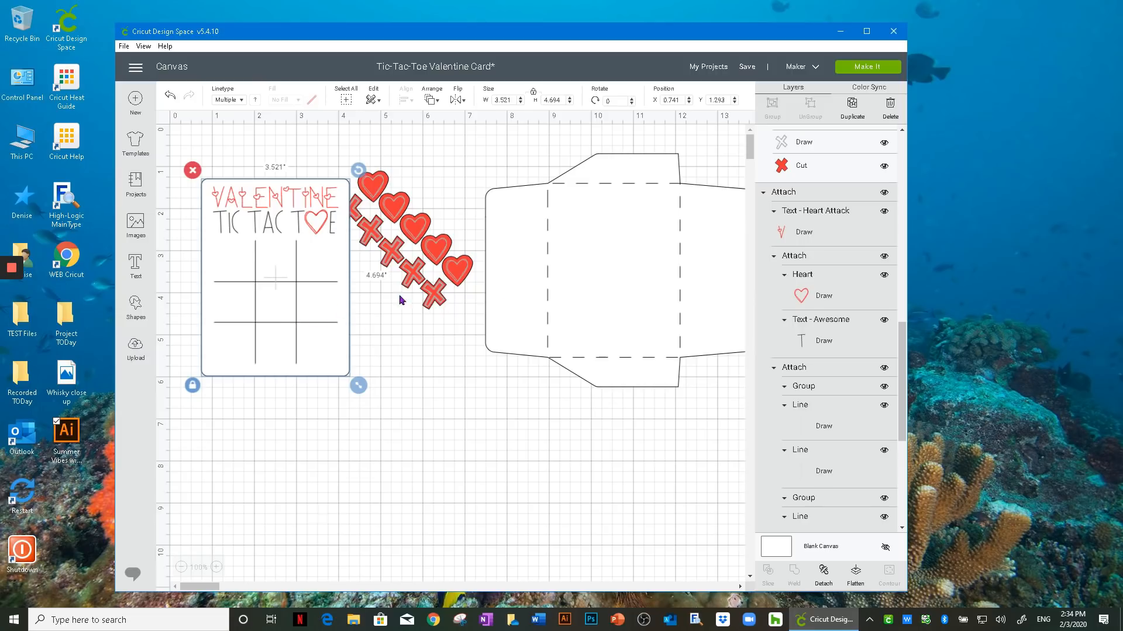
Enlarge the envelope to about 7.9" x 6.6" and reposition it beside the card
left_click_drag(606, 306, 472, 297)
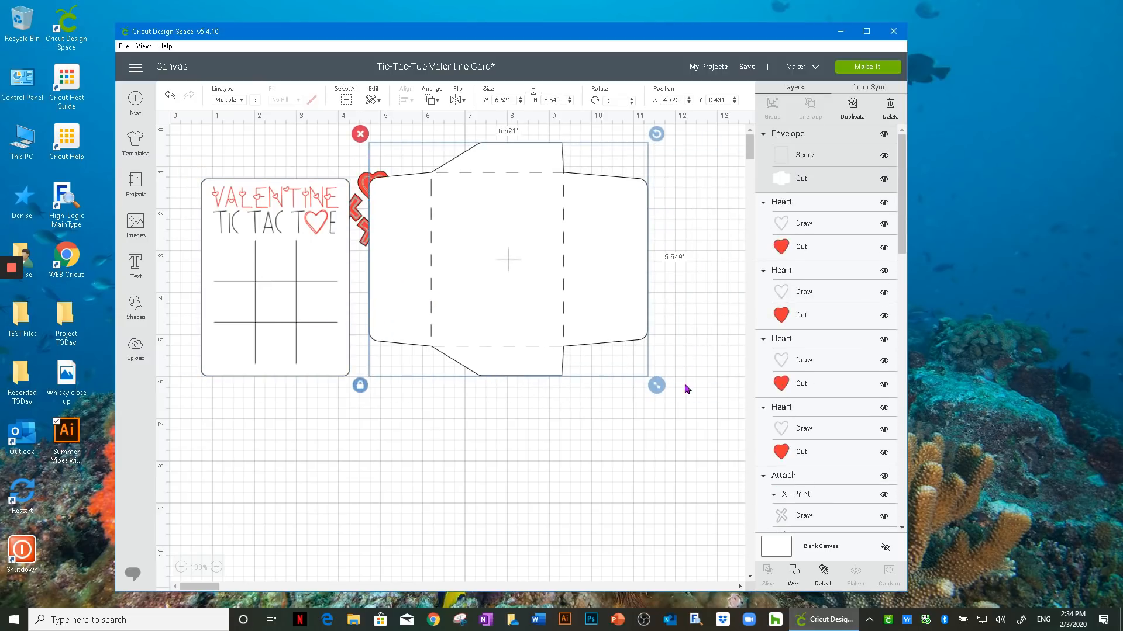
left_click_drag(656, 388, 708, 446)
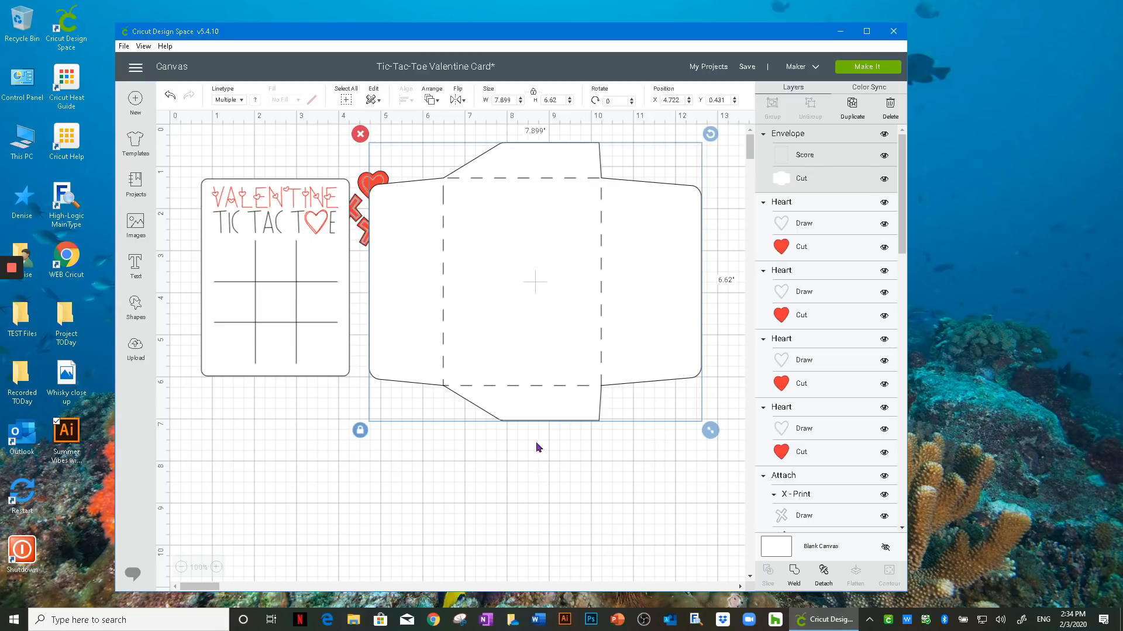
left_click_drag(548, 335, 590, 330)
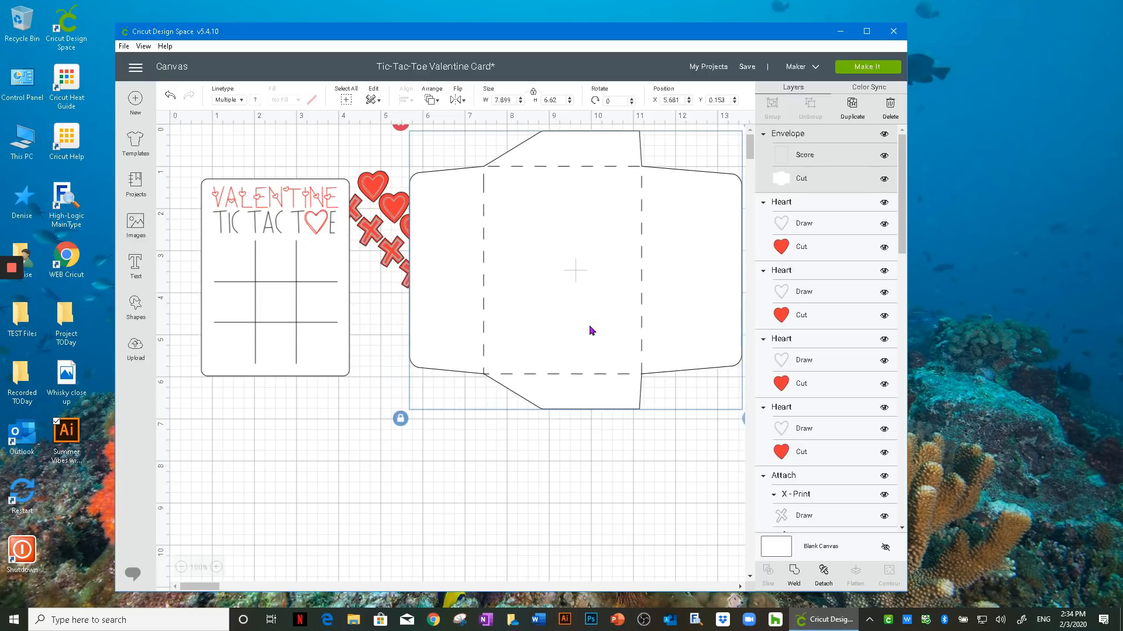
Select the topmost heart, preview the resized pieces on the cutting mats, and return to the canvas
left_click(368, 186)
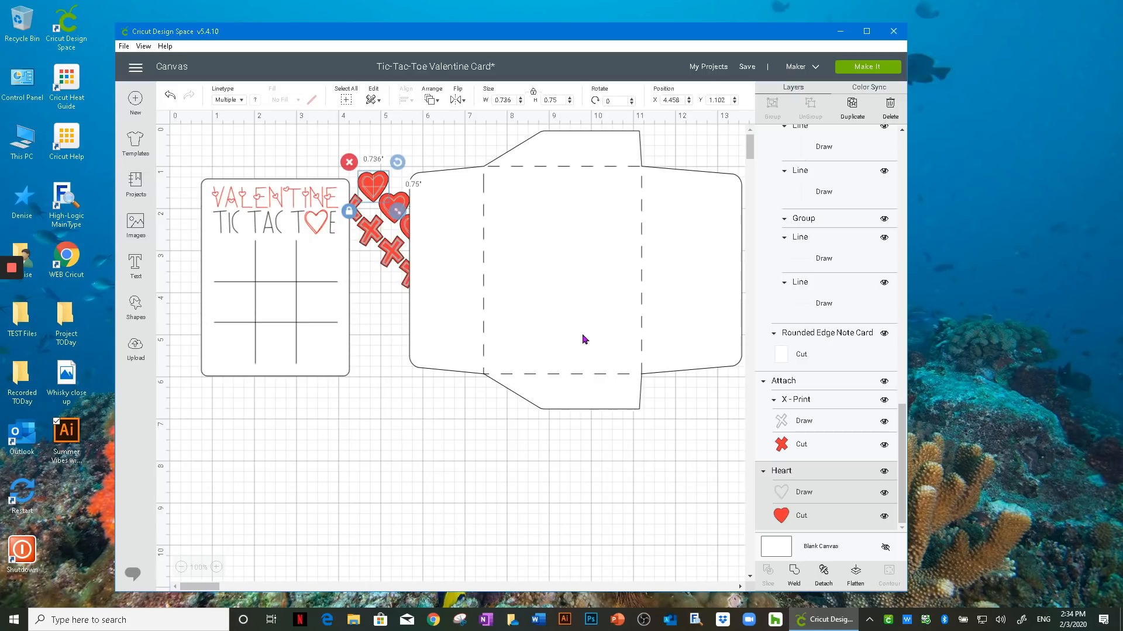
left_click(868, 68)
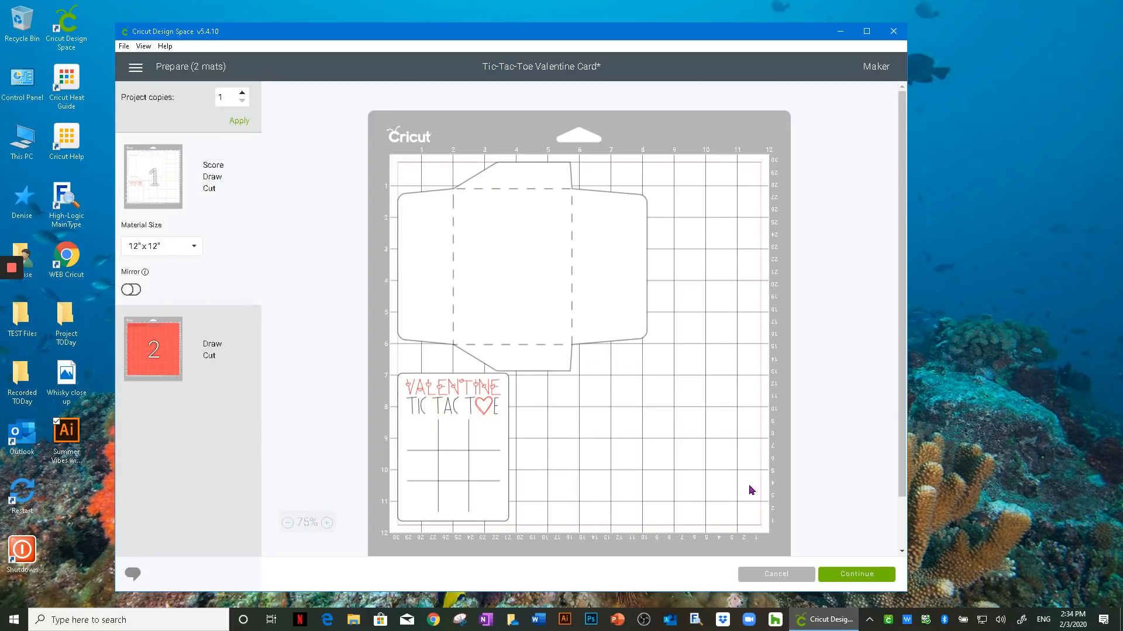
left_click(766, 580)
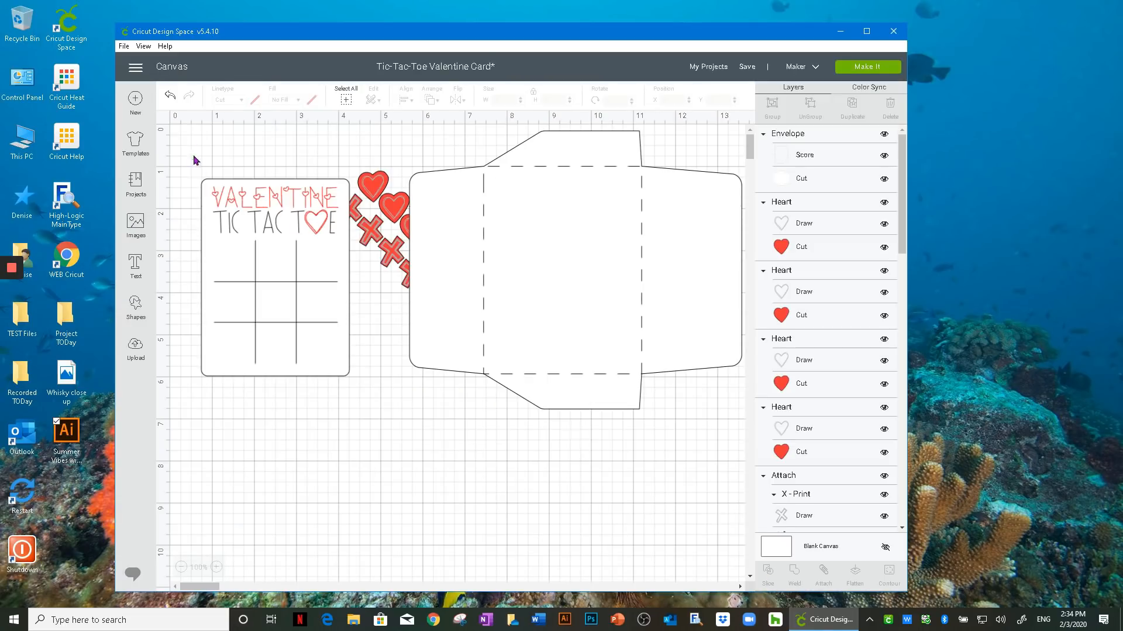
Return to the Home page and reopen the Tic-Tac-Toe Valentine Card details from the Cricut Access category
left_click(133, 69)
left_click(139, 119)
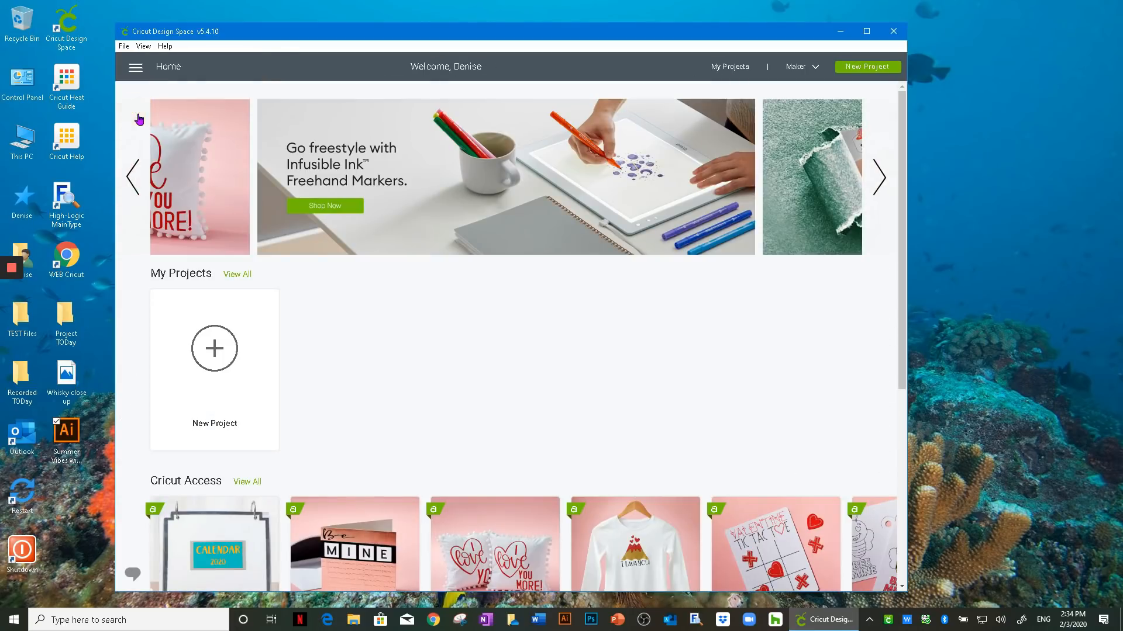
scroll(431, 421, "down", 1)
scroll(428, 421, "down", 2)
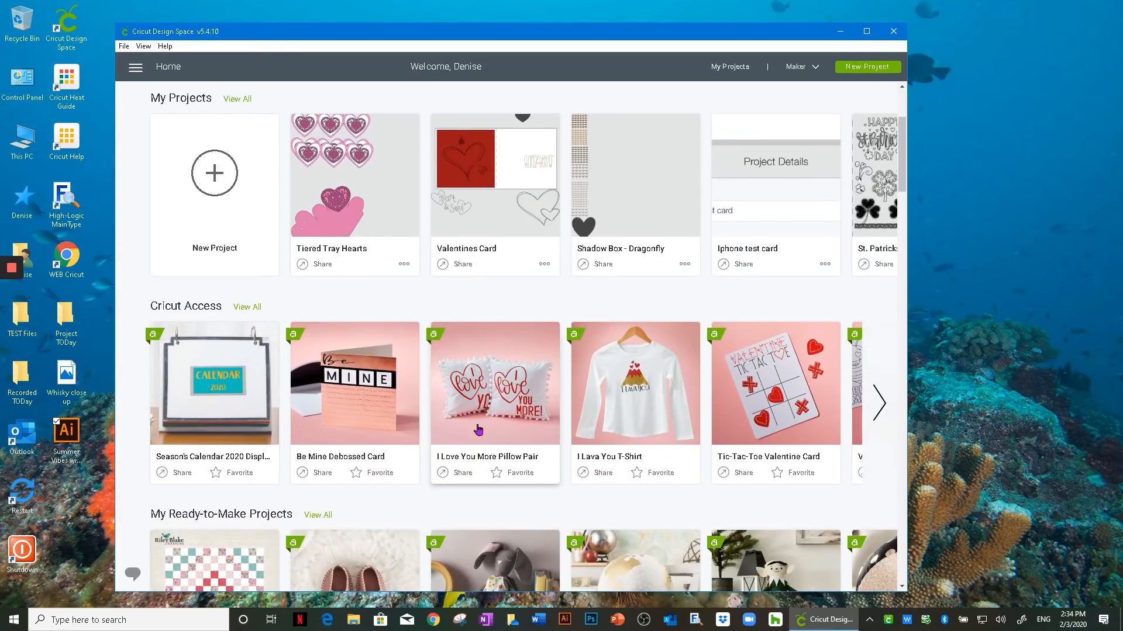
left_click(778, 391)
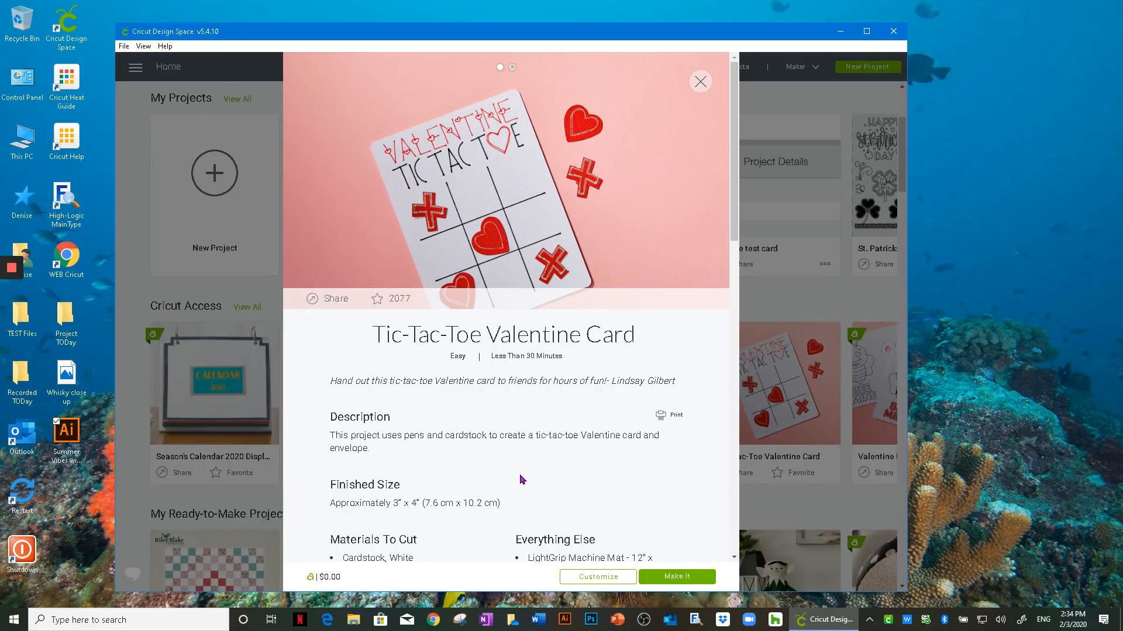
Review the card's required materials, tools and preparation instructions
scroll(522, 478, "down", 3)
scroll(546, 451, "down", 2)
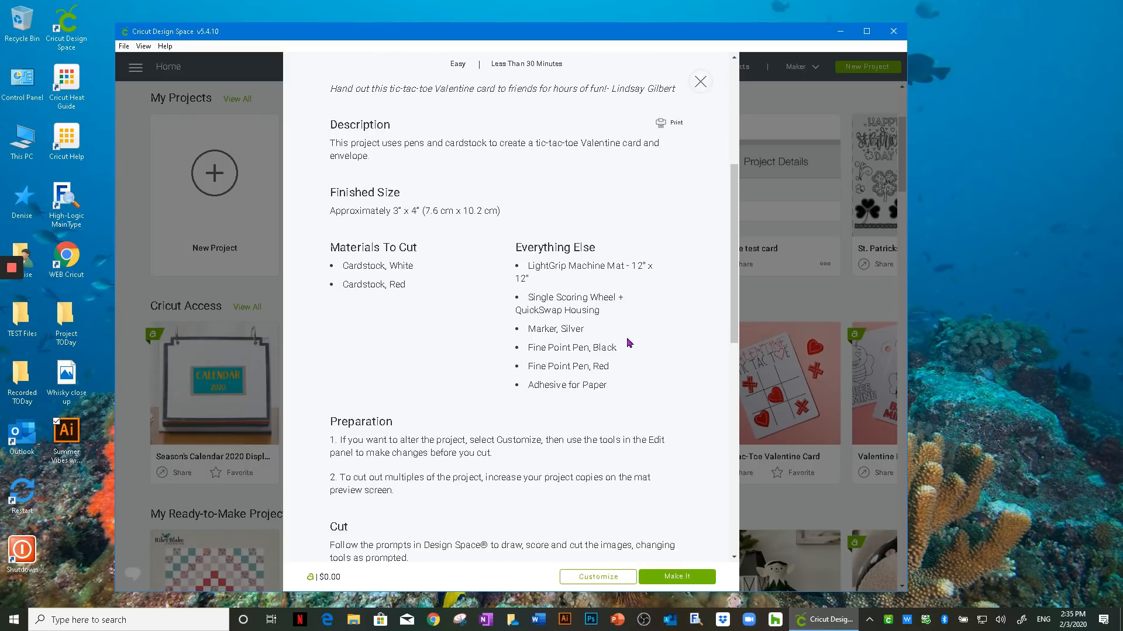
scroll(639, 358, "down", 2)
scroll(639, 358, "up", 2)
scroll(639, 358, "up", 1)
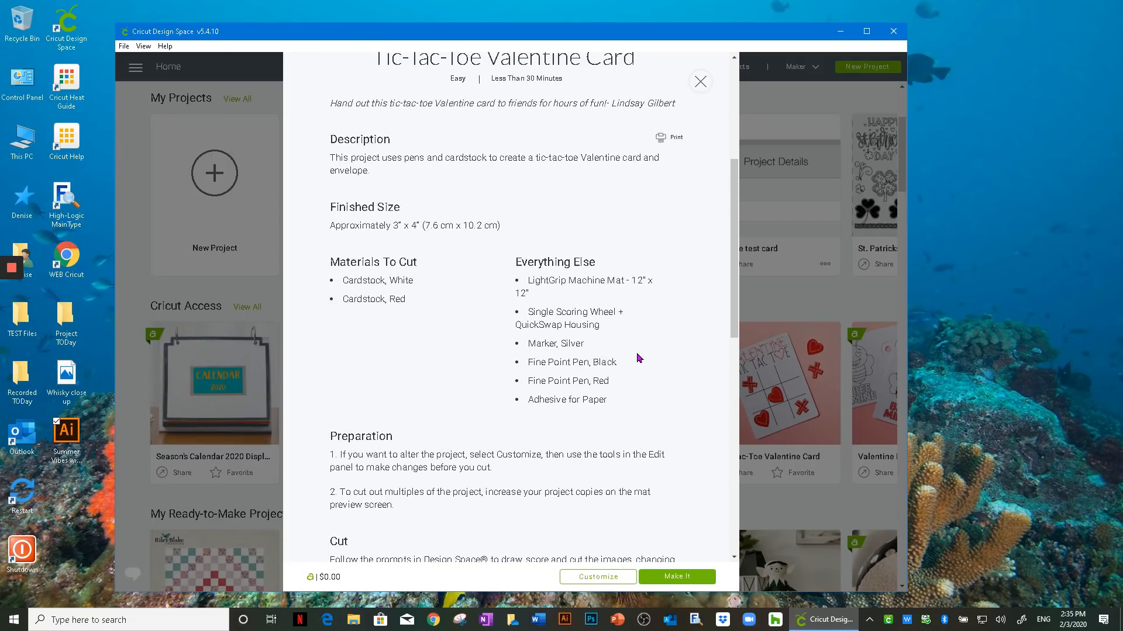
scroll(638, 358, "down", 1)
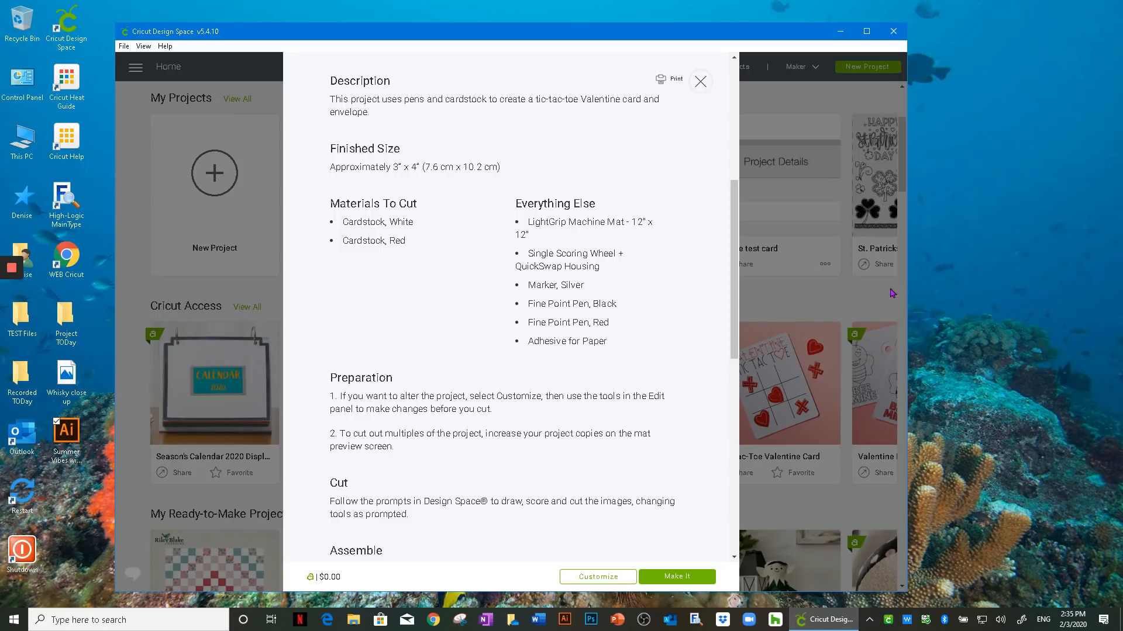
Narrow the project details window, place it at one side of the desktop, and open a second window beside it showing the Cricut Access projects
left_click_drag(906, 286, 611, 294)
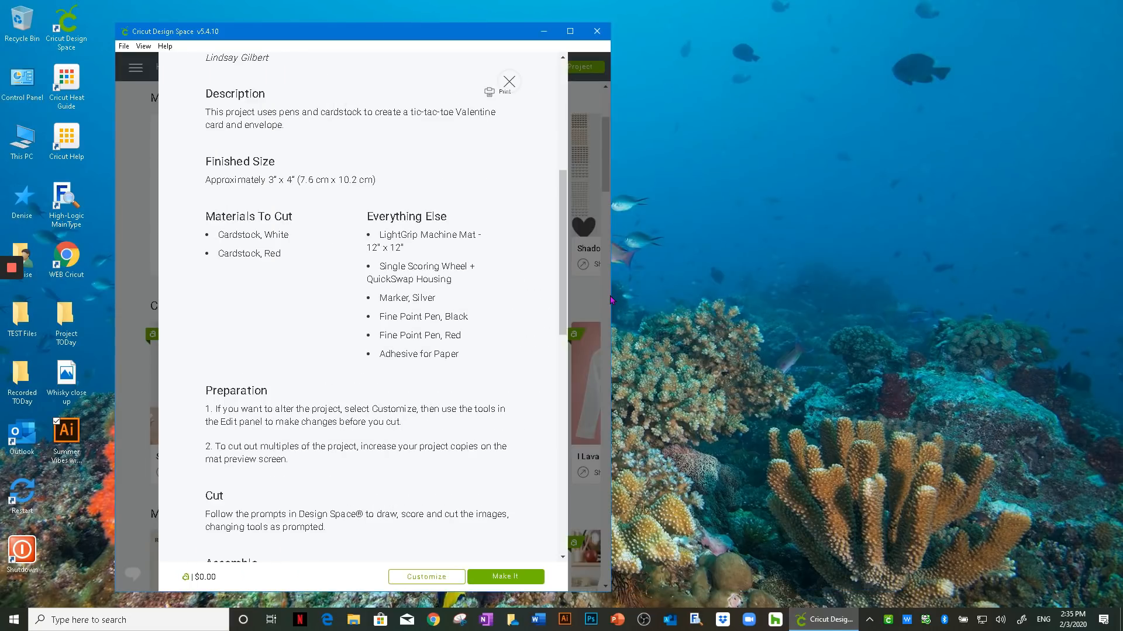
left_click_drag(395, 32, 279, 29)
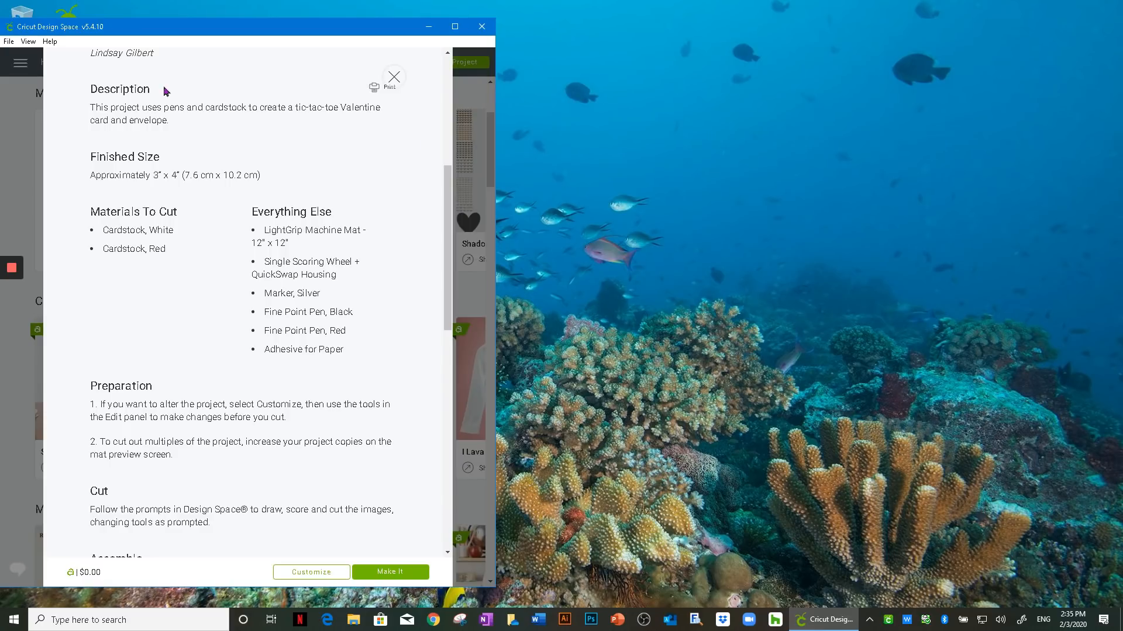
left_click(9, 44)
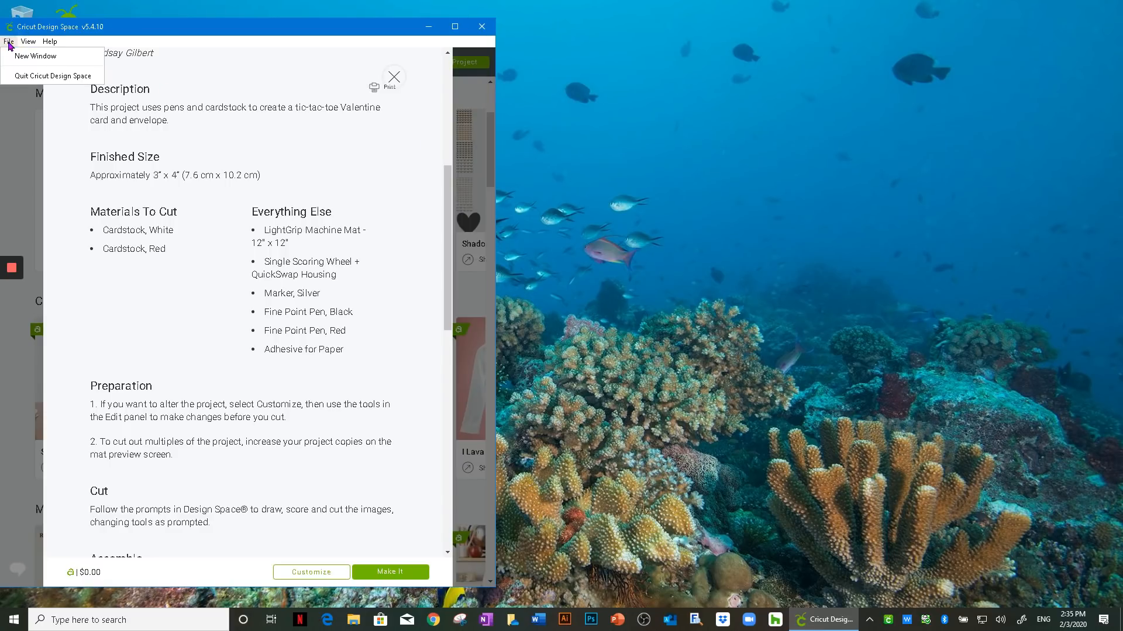
left_click(18, 57)
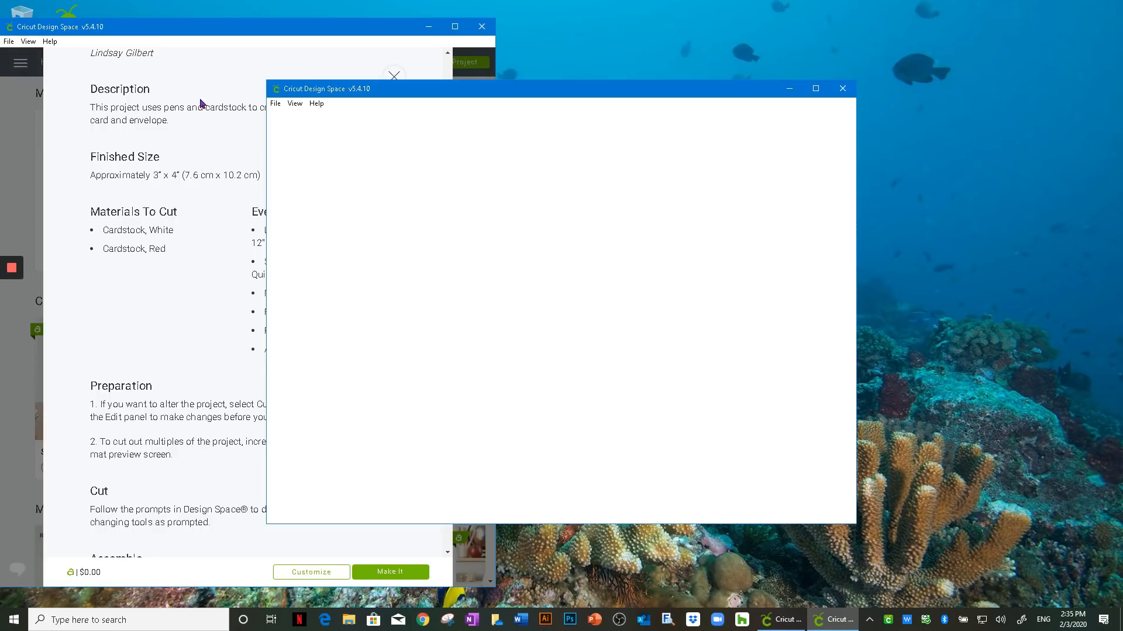
left_click_drag(405, 93, 648, 42)
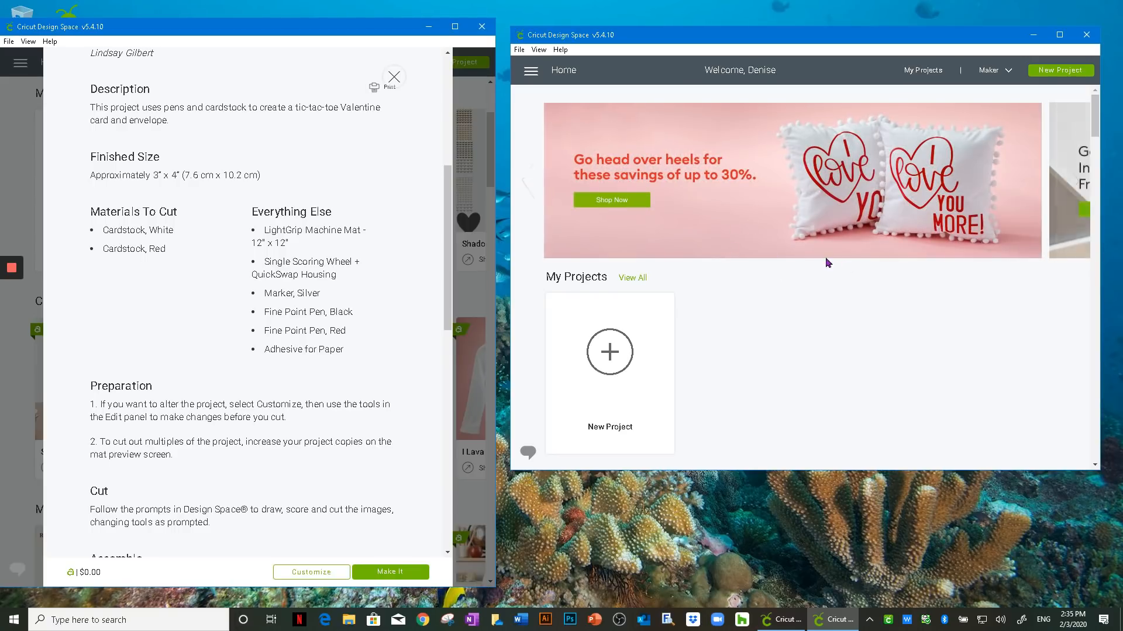
scroll(745, 298, "down", 5)
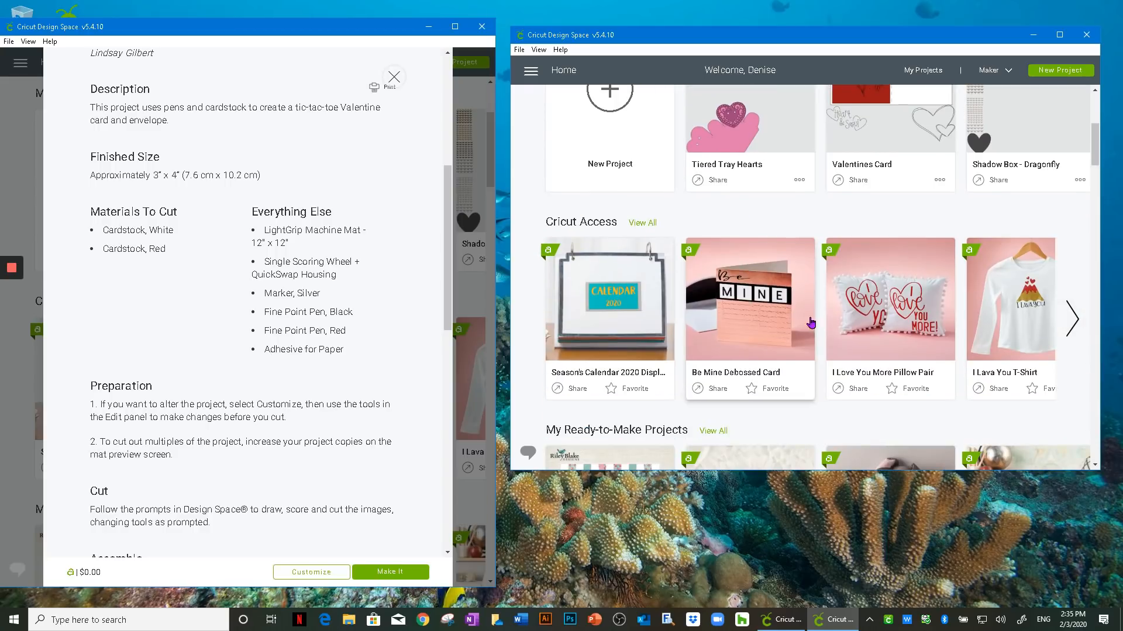
Open the Tic-Tac-Toe Valentine Card details in the second window and review the cutting and assembly instructions in the first
left_click(1074, 318)
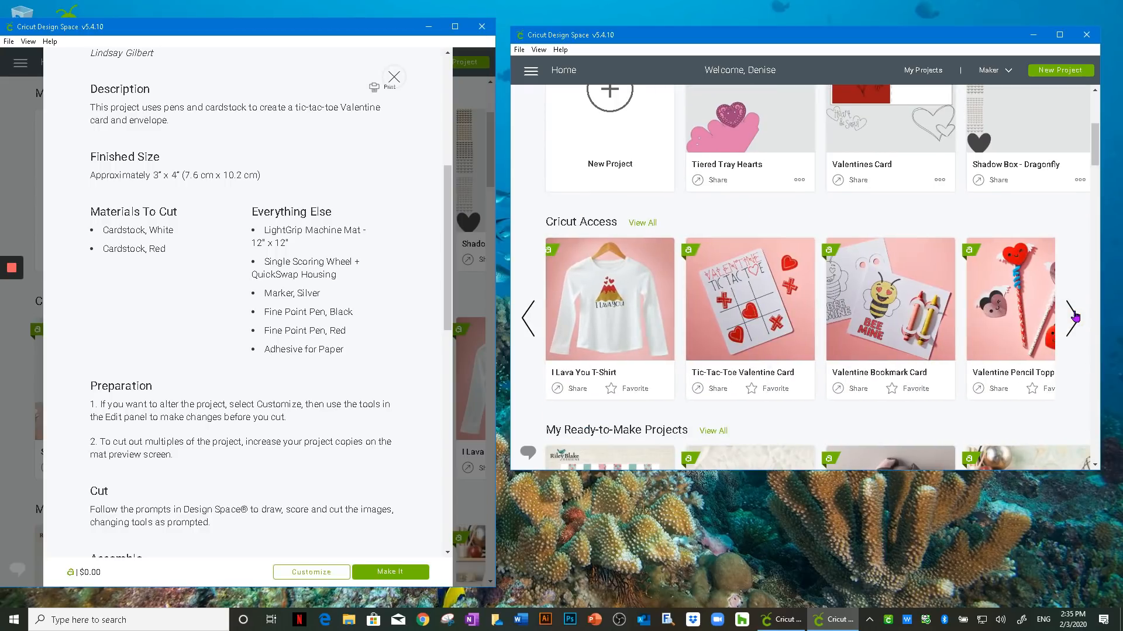
left_click(734, 303)
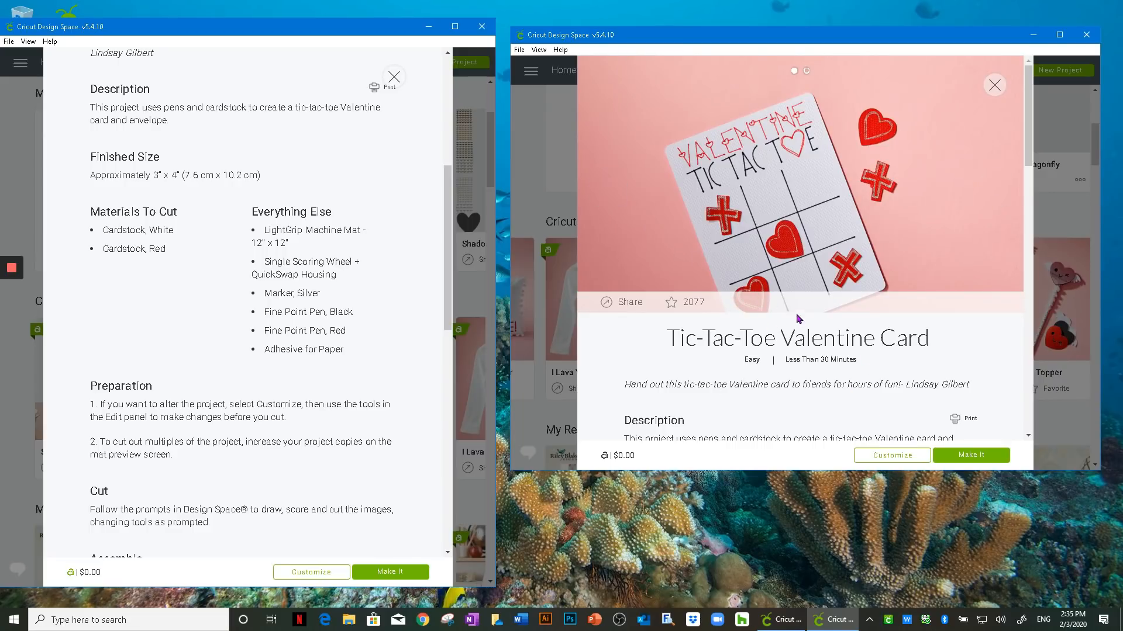
scroll(237, 349, "down", 5)
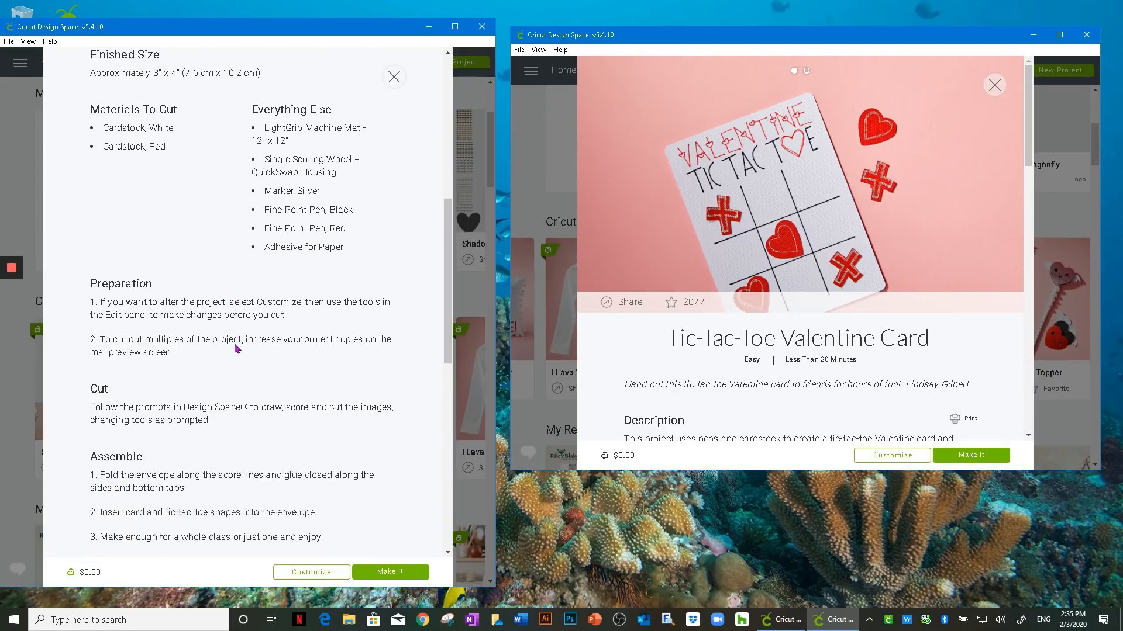
scroll(237, 349, "down", 2)
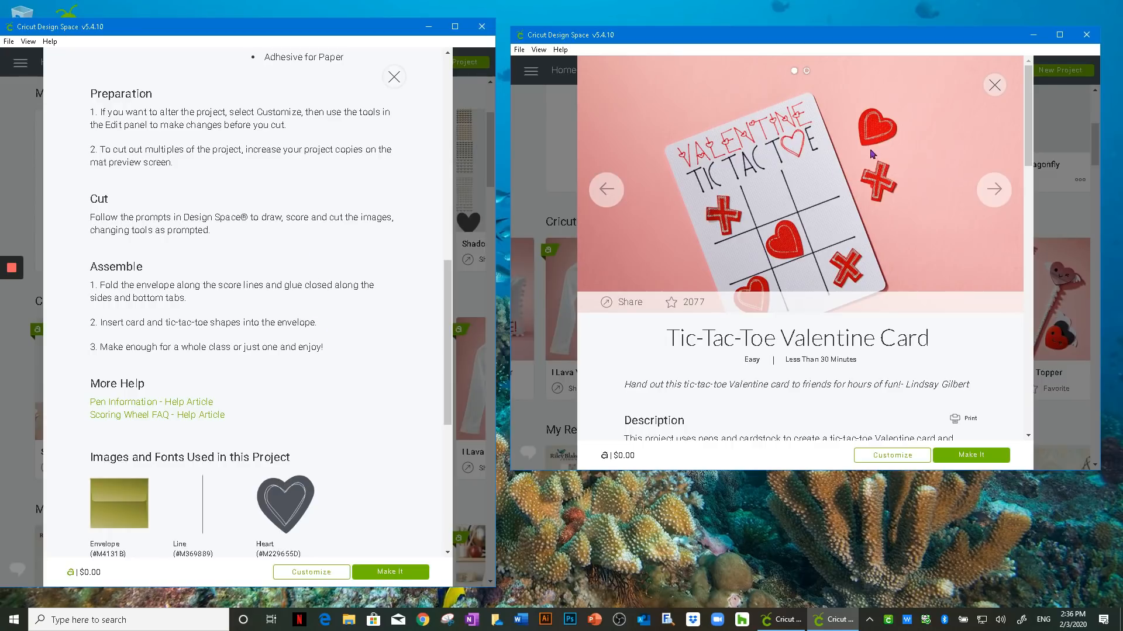
Close the second window, widen and reposition the remaining one on the desktop, and close its project details
left_click(1086, 34)
left_click(513, 295)
left_click_drag(495, 295, 822, 296)
left_click_drag(462, 27, 572, 18)
left_click(711, 68)
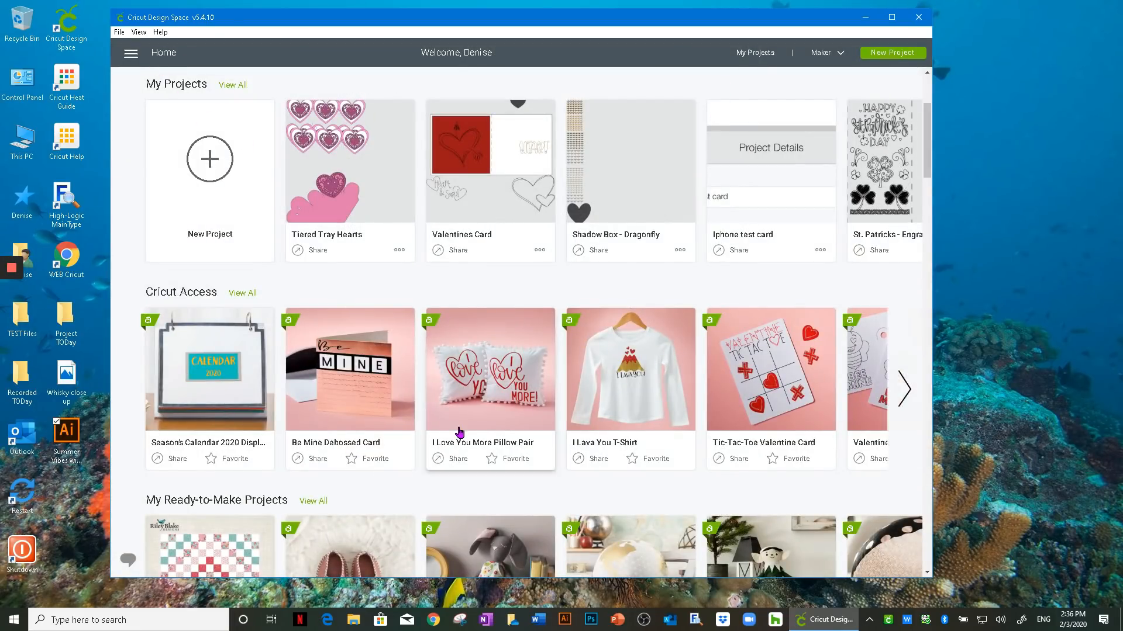
Start a new project from the Home page, replacing the unsaved project on the canvas
scroll(459, 431, "down", 3)
scroll(459, 431, "up", 7)
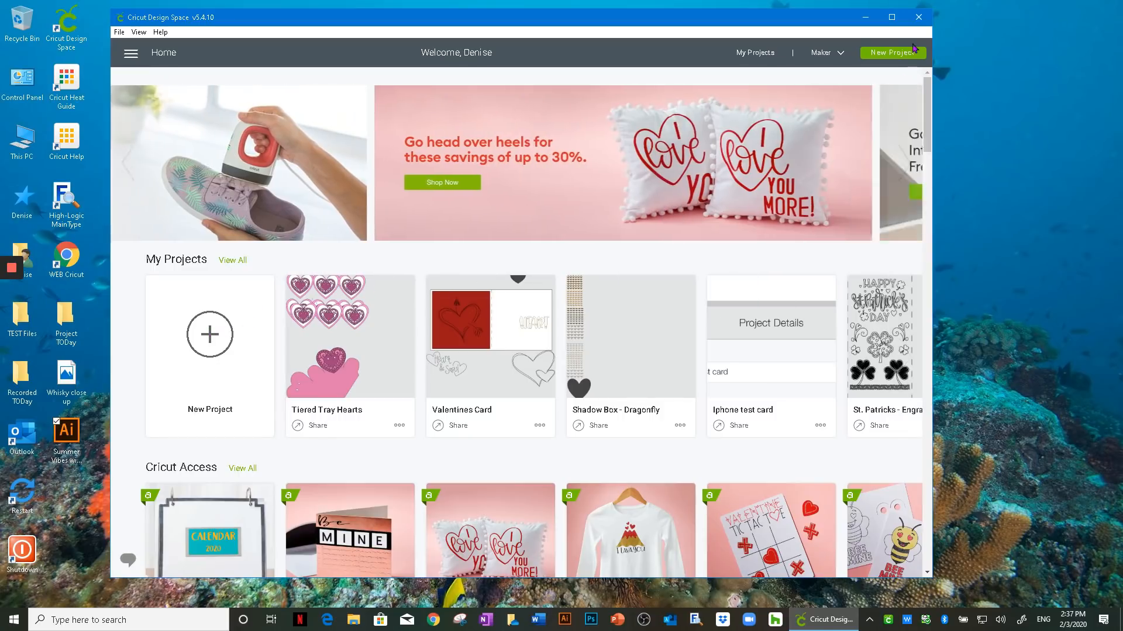
left_click(889, 53)
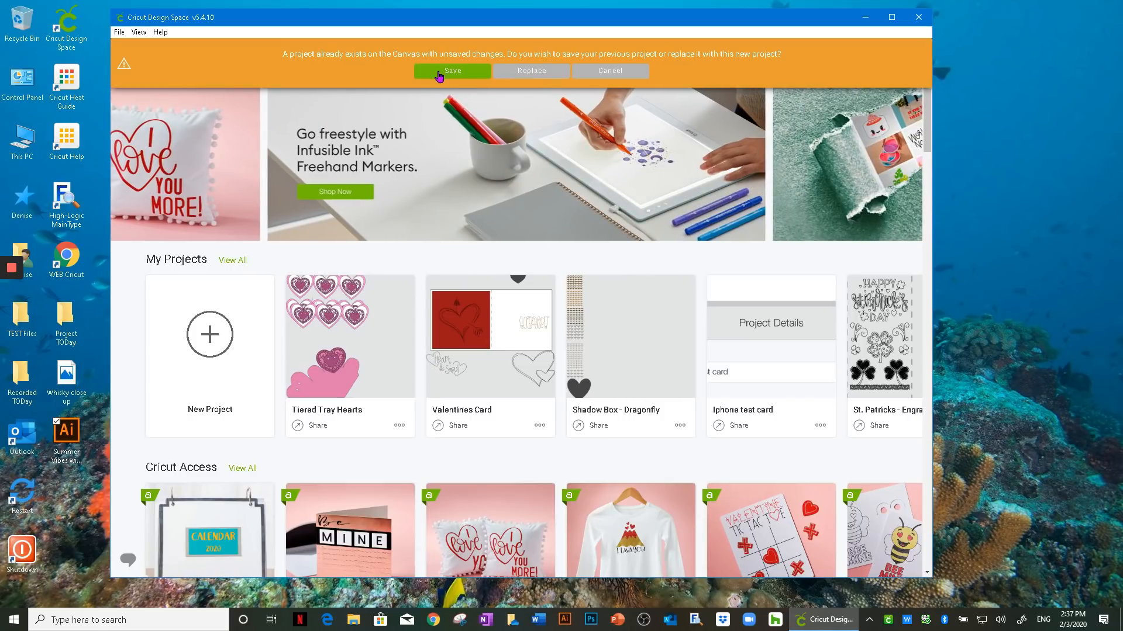
left_click(533, 77)
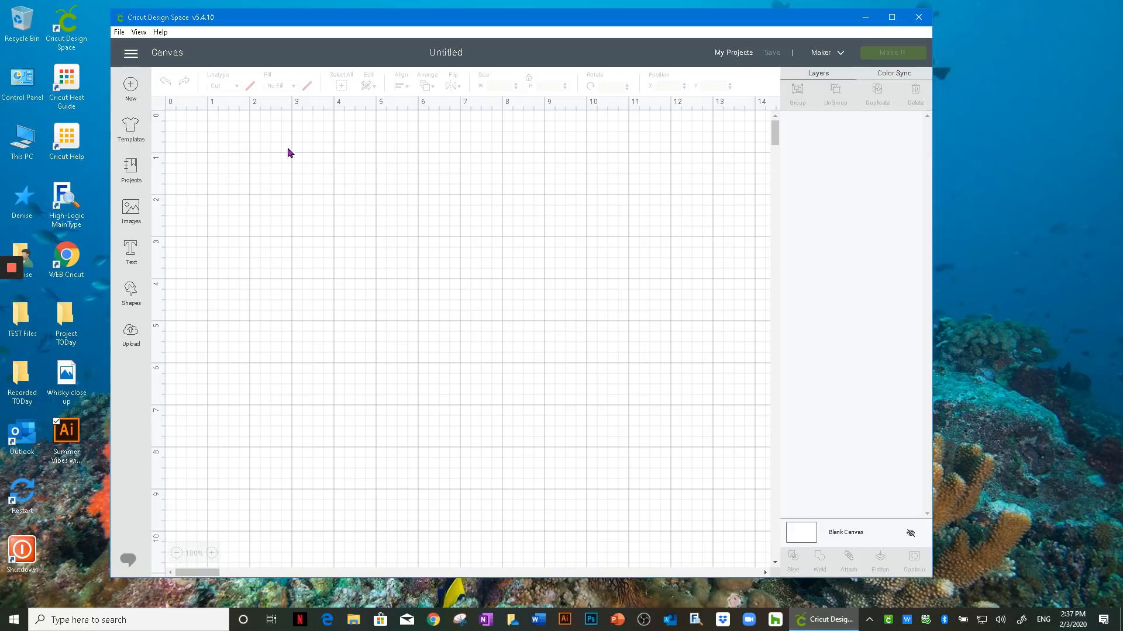
View the main menu, return to the canvas, and switch the machine type to Cricut Explore Family and back to Cricut Maker
left_click(131, 55)
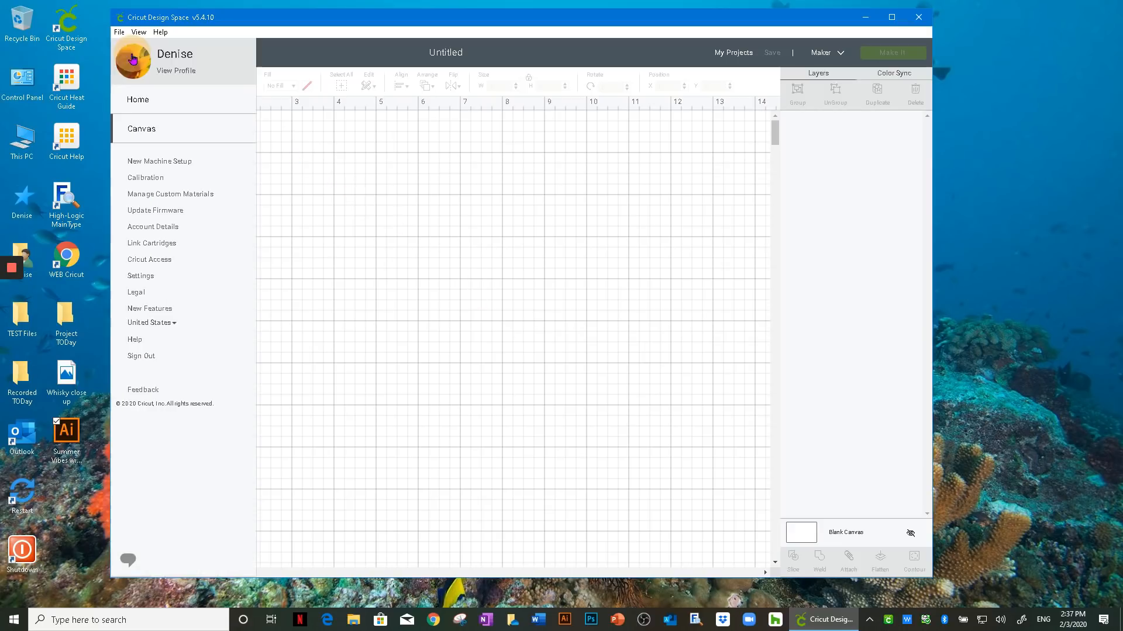
left_click(136, 129)
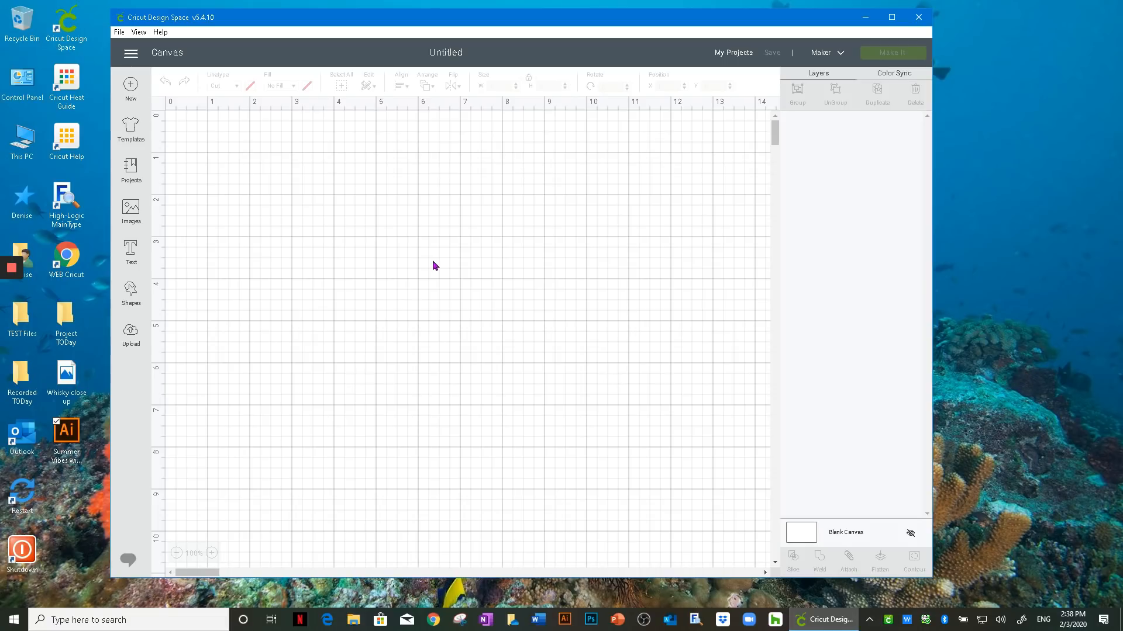
left_click(839, 55)
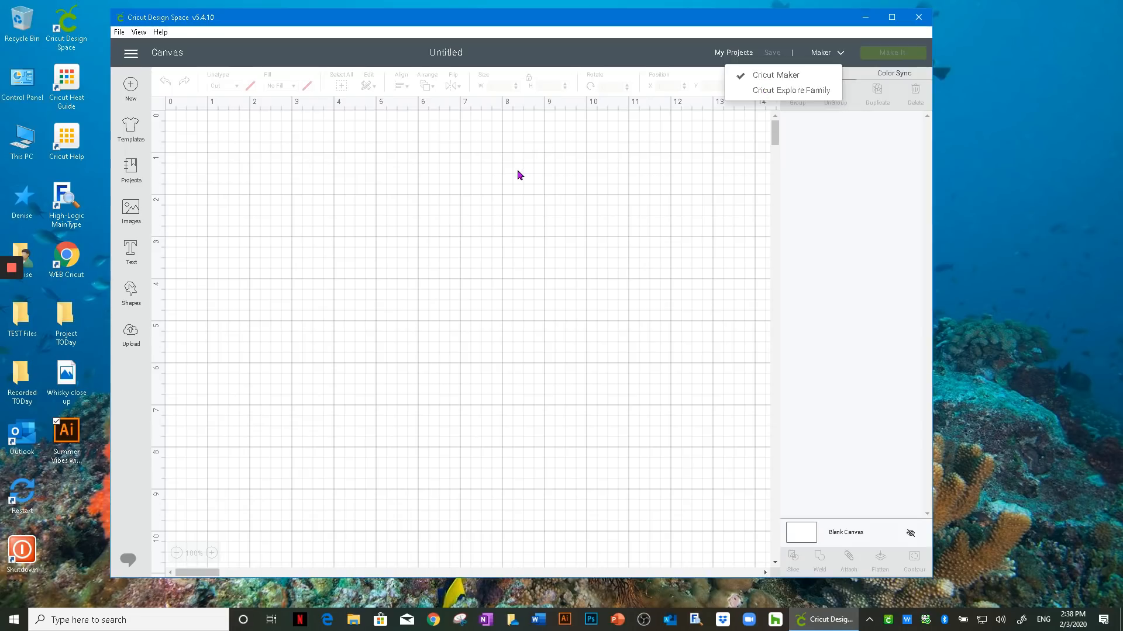
left_click(774, 91)
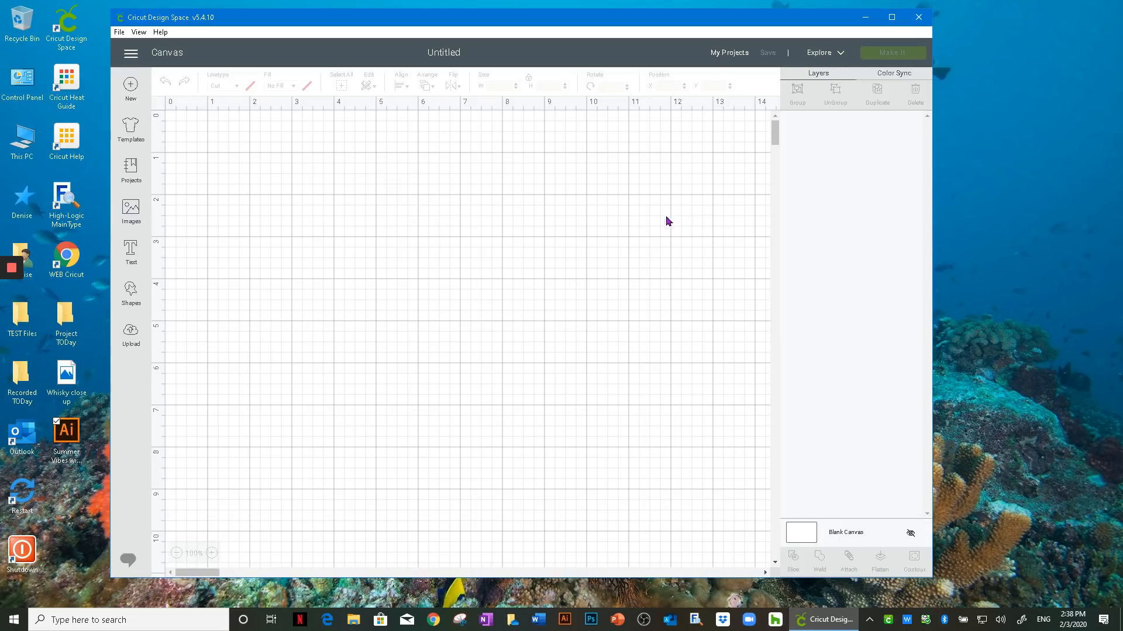
left_click(835, 53)
left_click(782, 76)
Browse the templates and place the Classic t-shirts template on the canvas
left_click(131, 126)
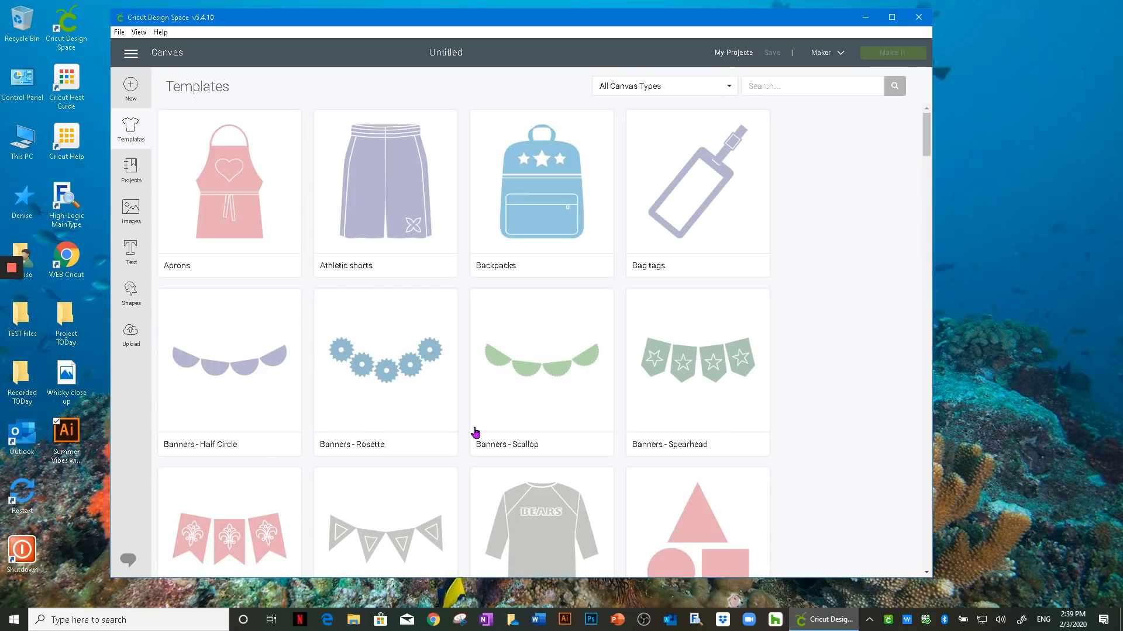
scroll(474, 430, "down", 3)
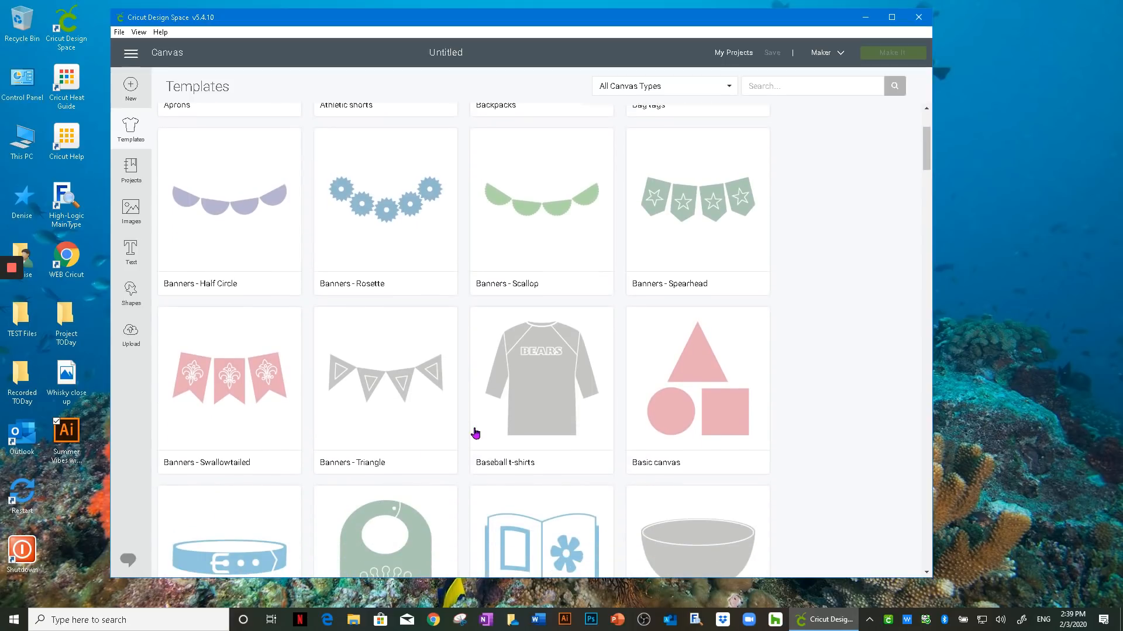
scroll(476, 433, "down", 2)
scroll(475, 433, "down", 6)
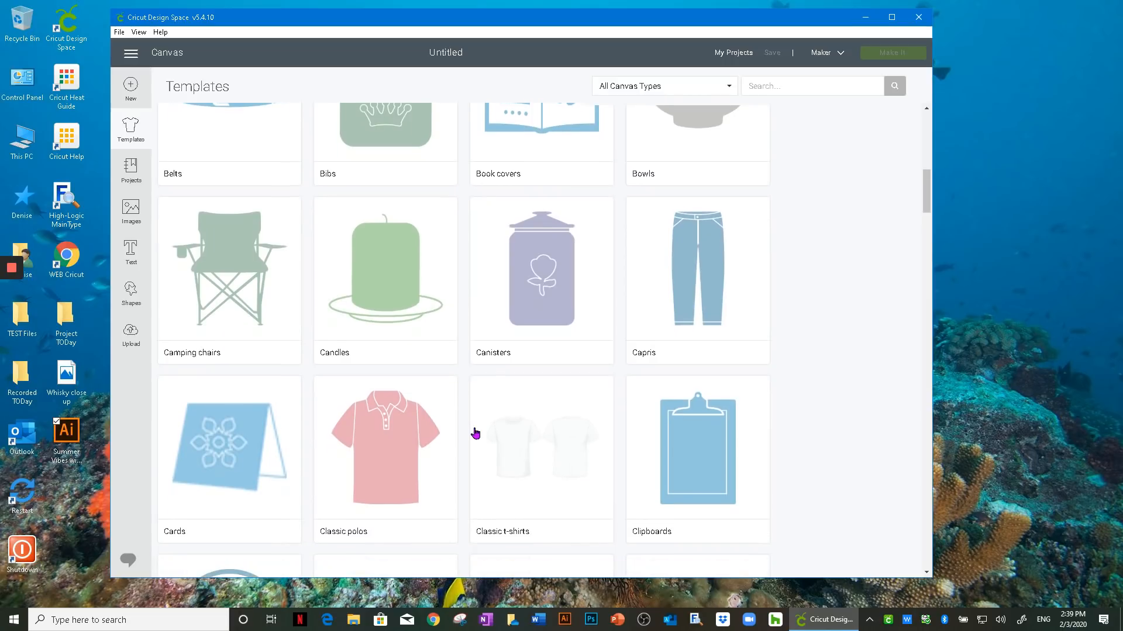
left_click(529, 443)
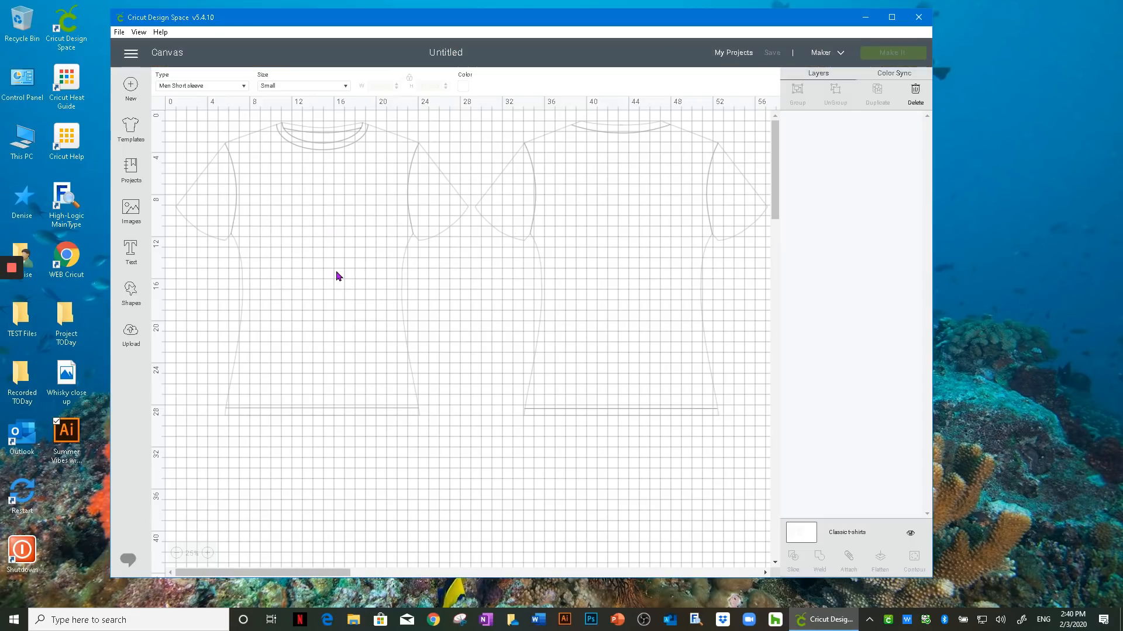
Set the t-shirt template's type to Women Short sleeve and its size to Medium
left_click(243, 87)
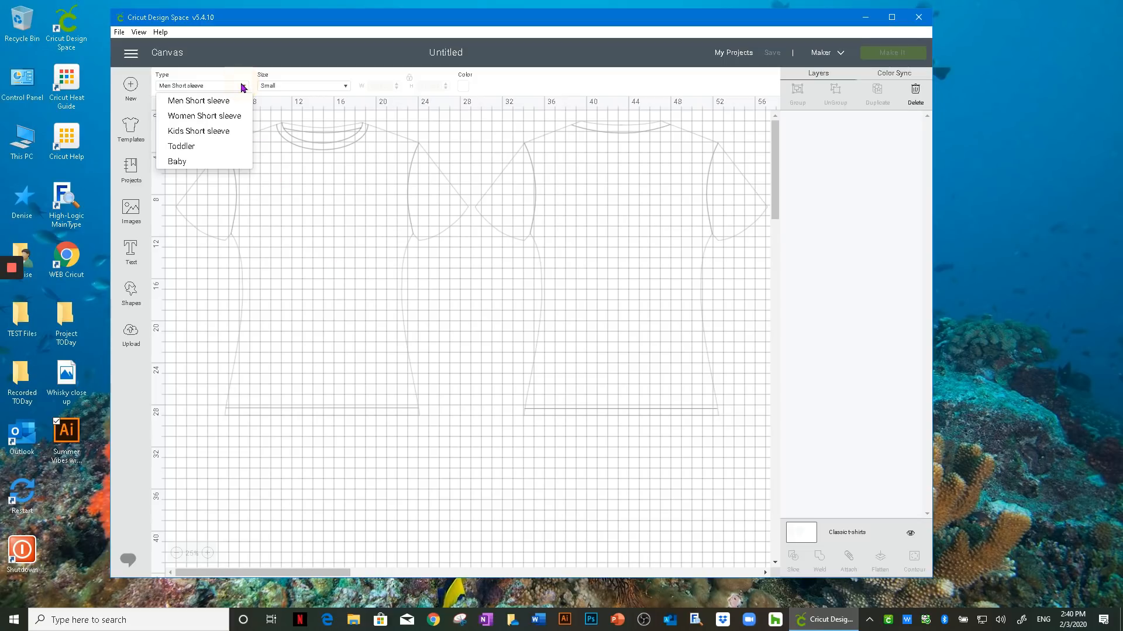
left_click(219, 119)
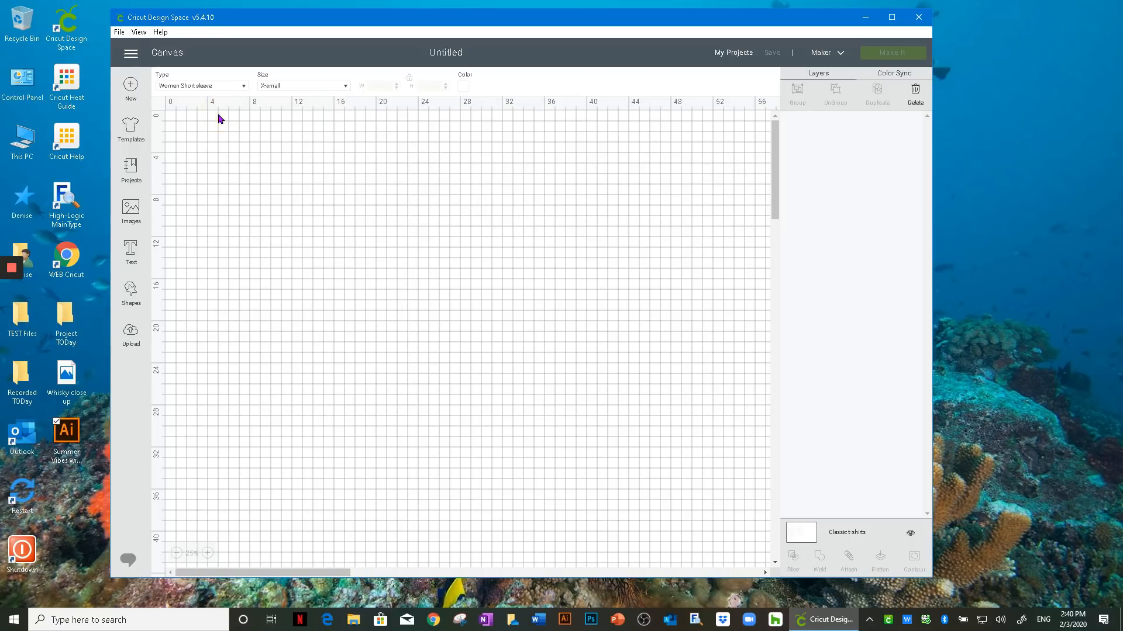
left_click(346, 86)
left_click(303, 148)
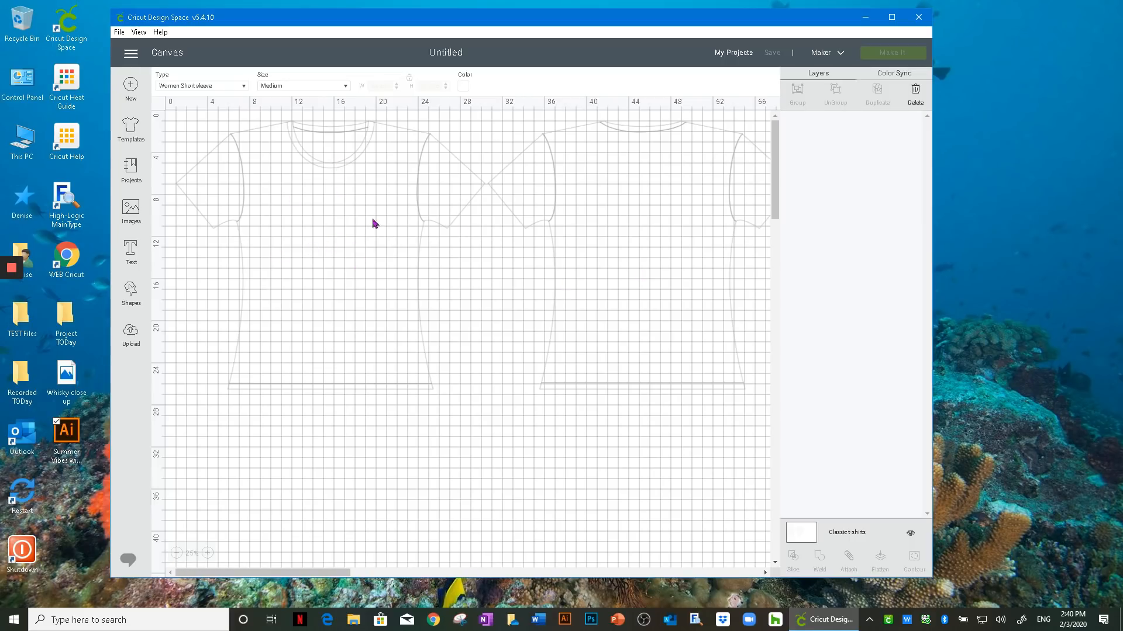
Inspect the shirt template enlarged up to 100% and return the canvas zoom to 25%
left_click(208, 553)
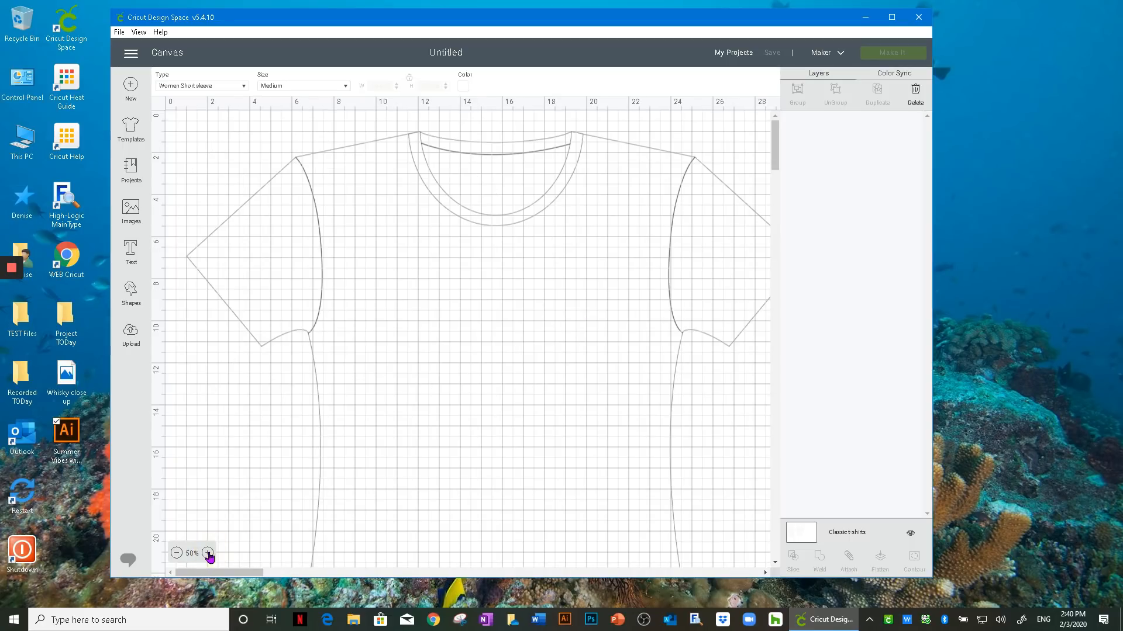
left_click(208, 554)
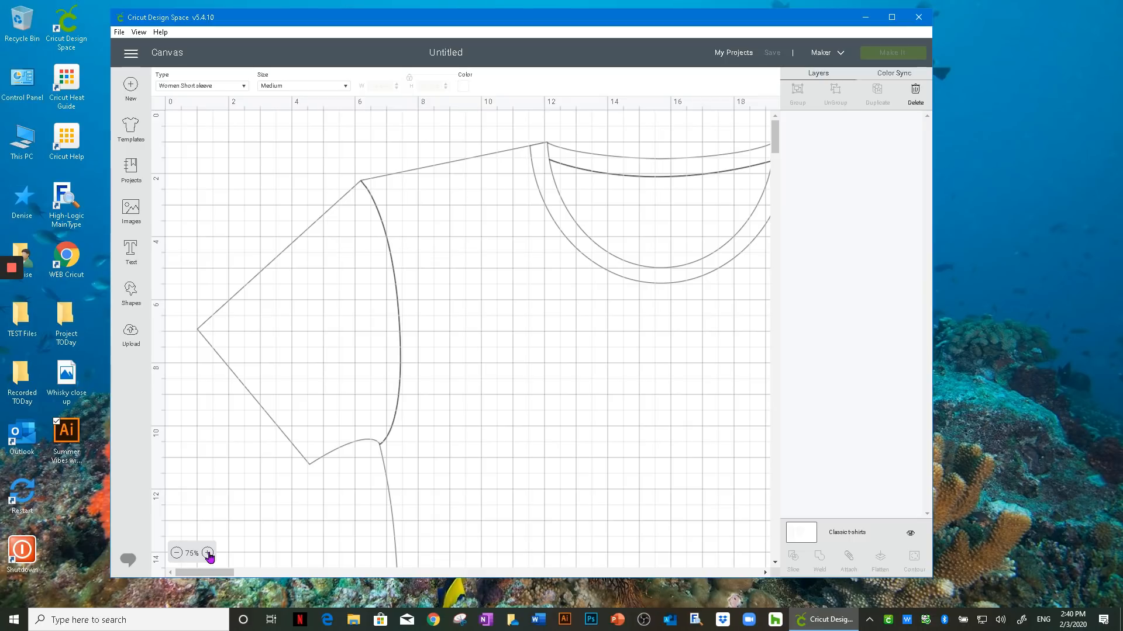
left_click(208, 554)
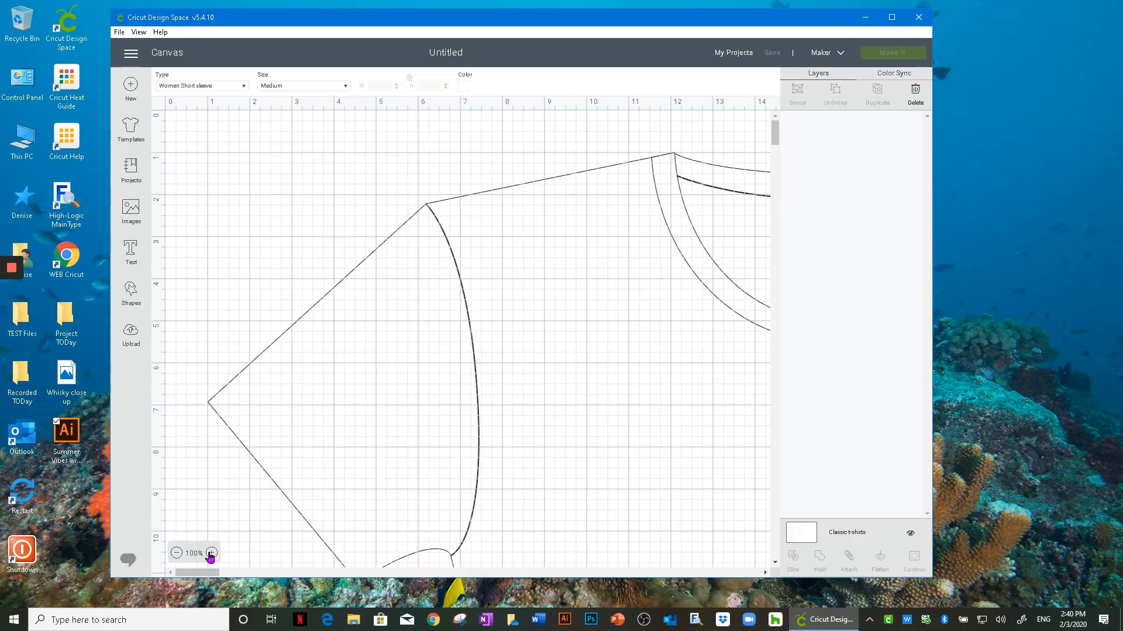
left_click(176, 556)
left_click(176, 556)
left_click(176, 555)
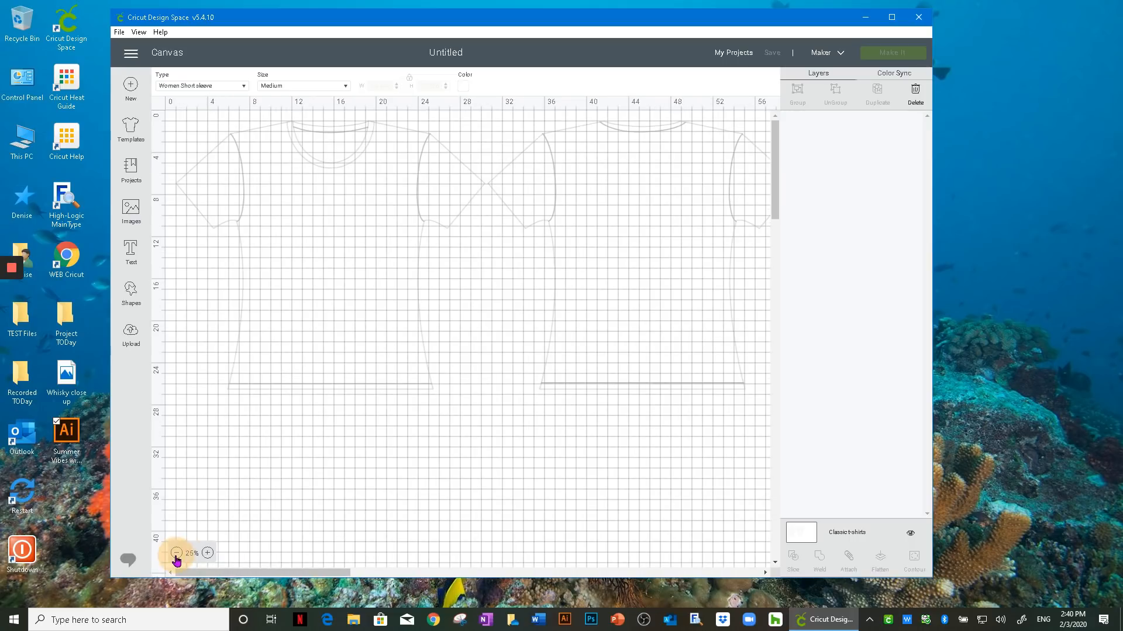
Add three heart shapes and arrange them in a row across the chest of the shirt's front view
left_click(130, 292)
left_click(170, 386)
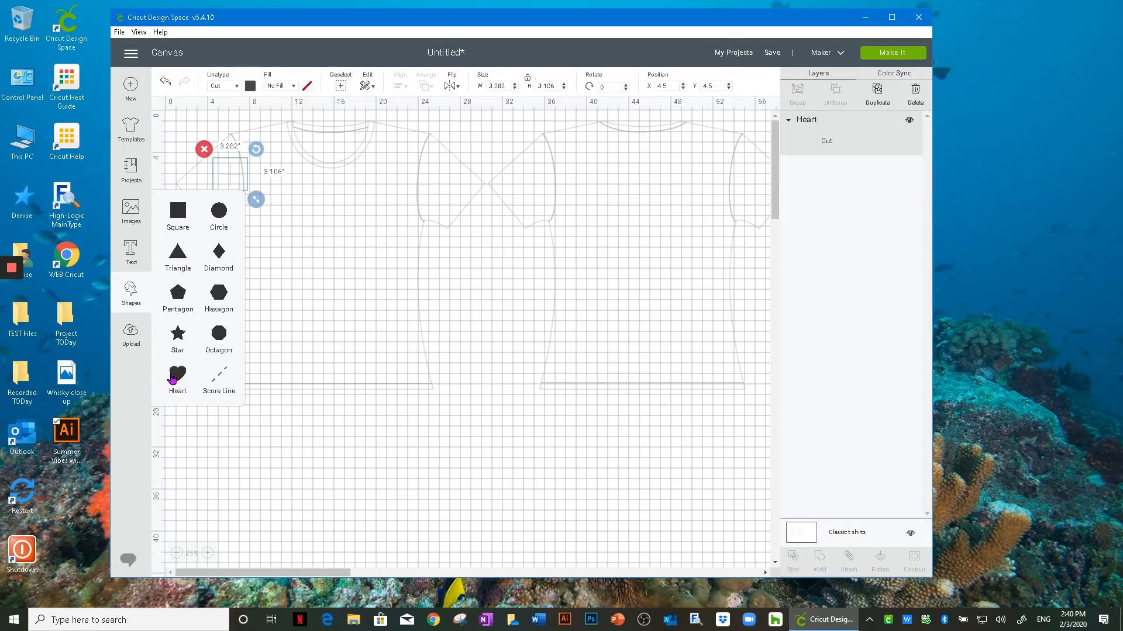
left_click(172, 380)
left_click(173, 379)
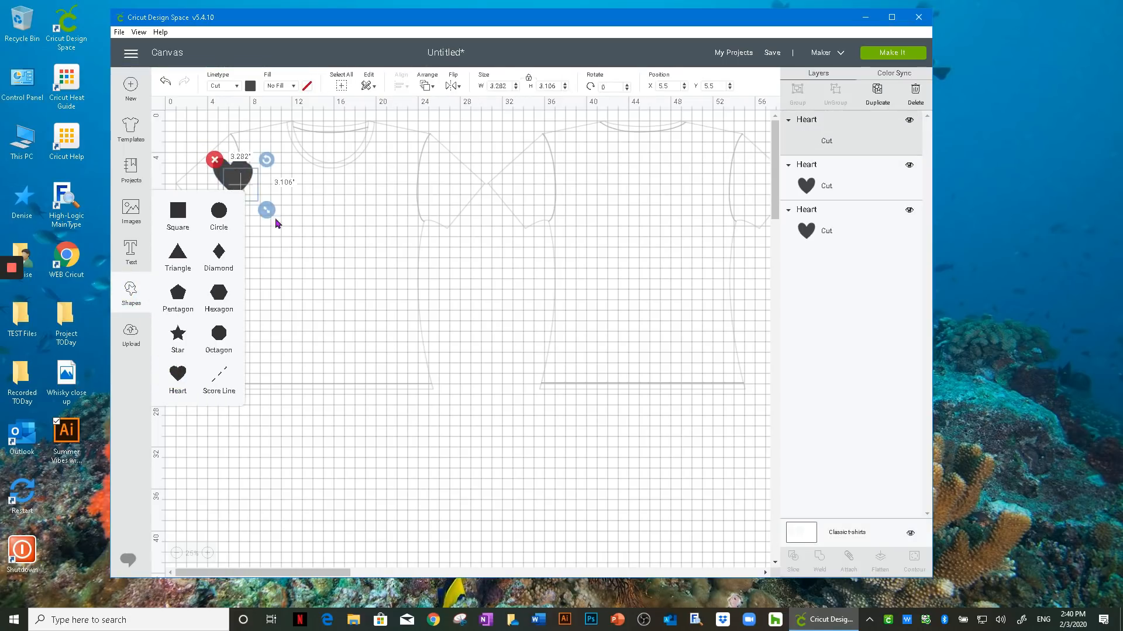
left_click_drag(239, 176, 330, 201)
left_click_drag(379, 204, 331, 206)
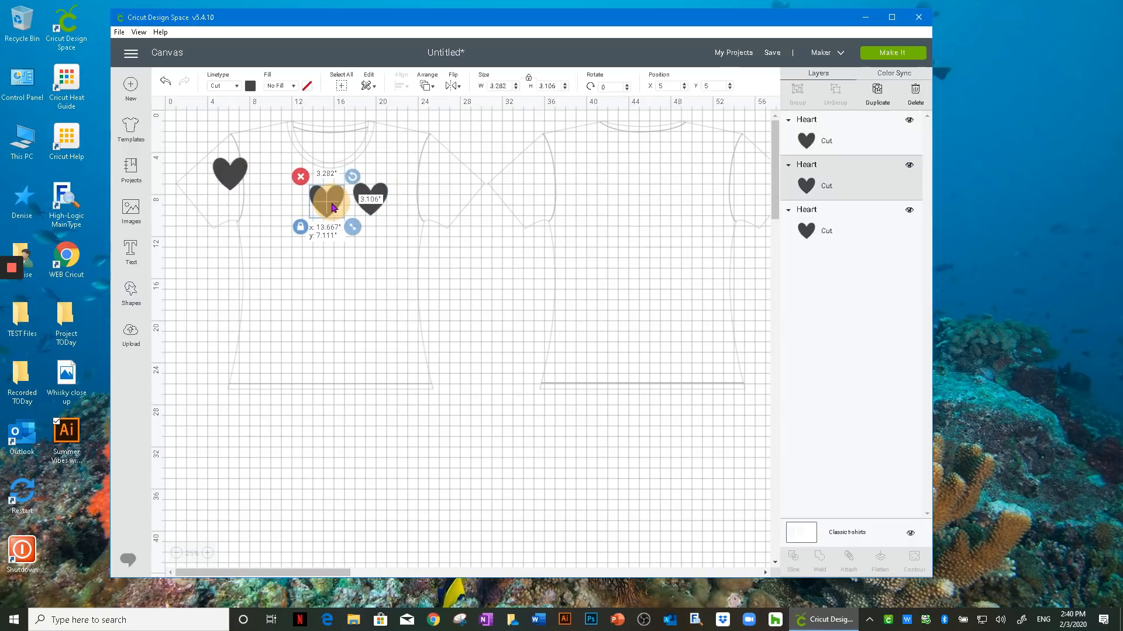
left_click_drag(229, 175, 401, 236)
Select all three hearts, align their bottom edges, and distribute them horizontally
left_click(261, 168)
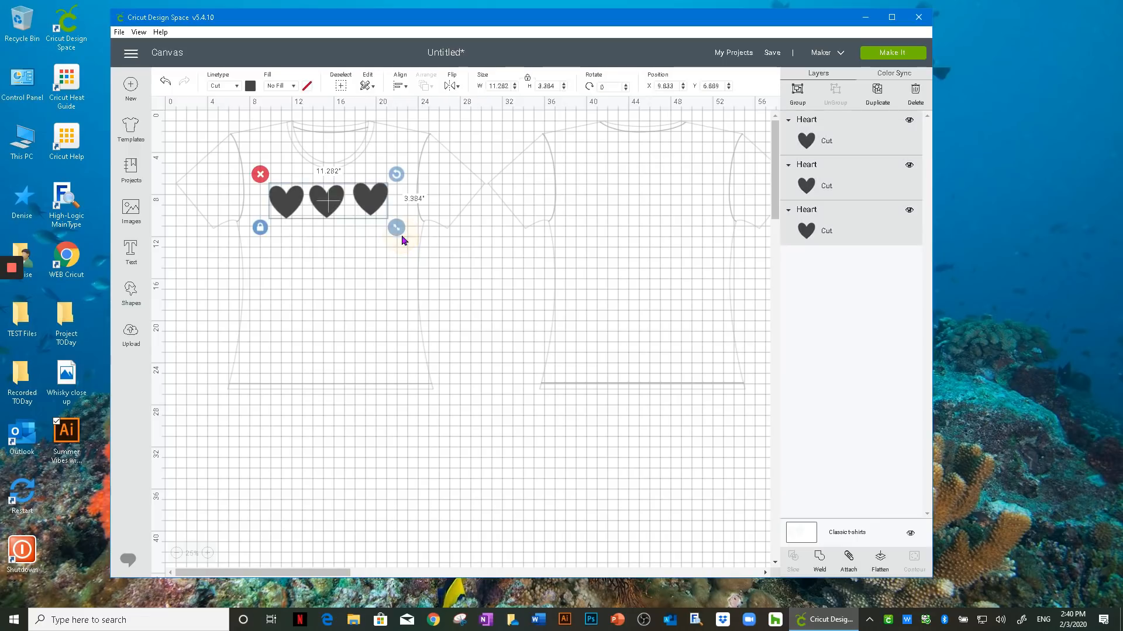
left_click(401, 86)
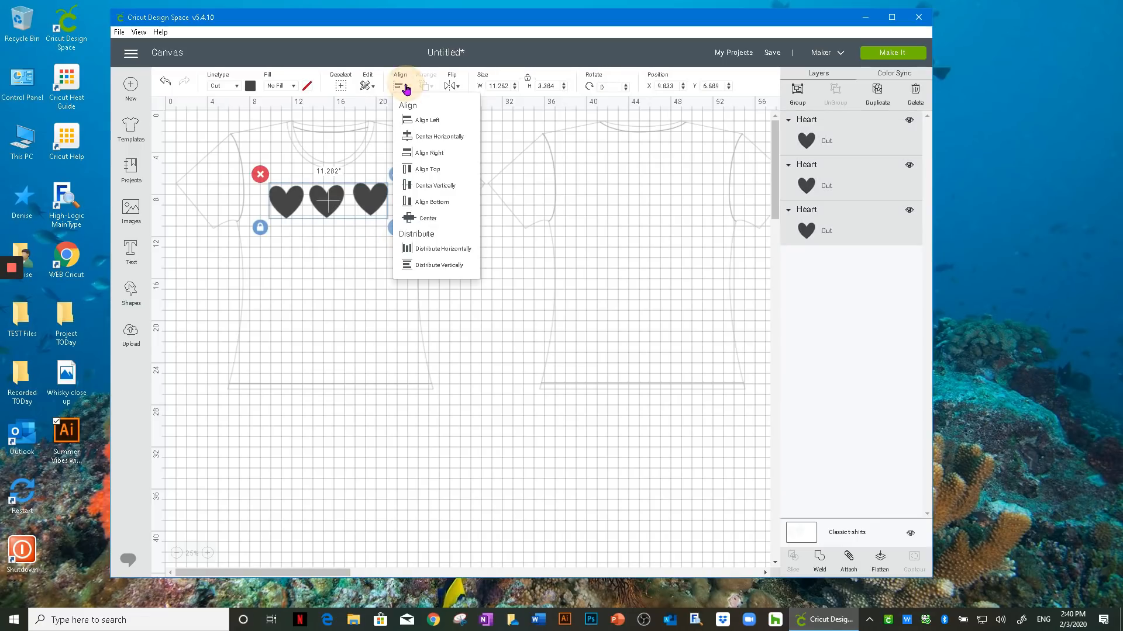
left_click(424, 202)
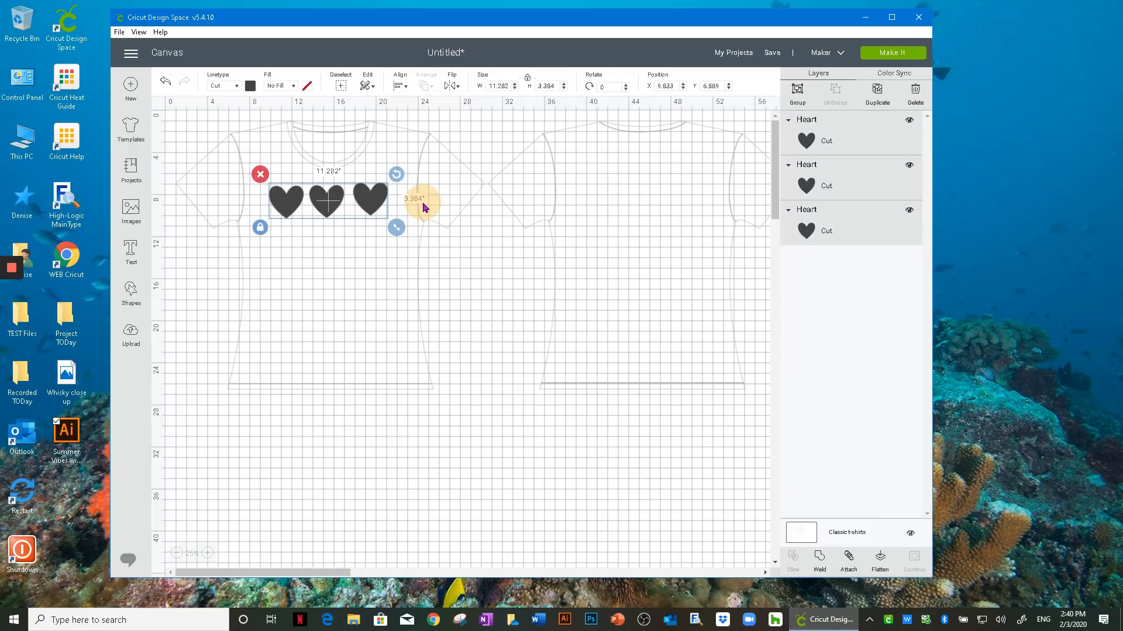
left_click(404, 88)
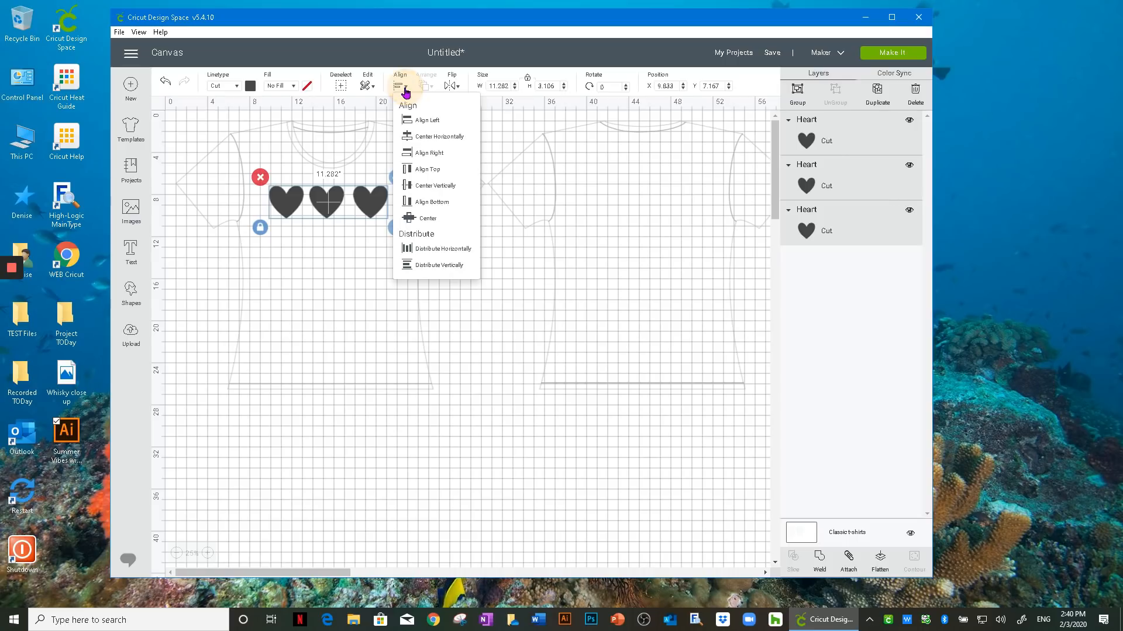
left_click(425, 249)
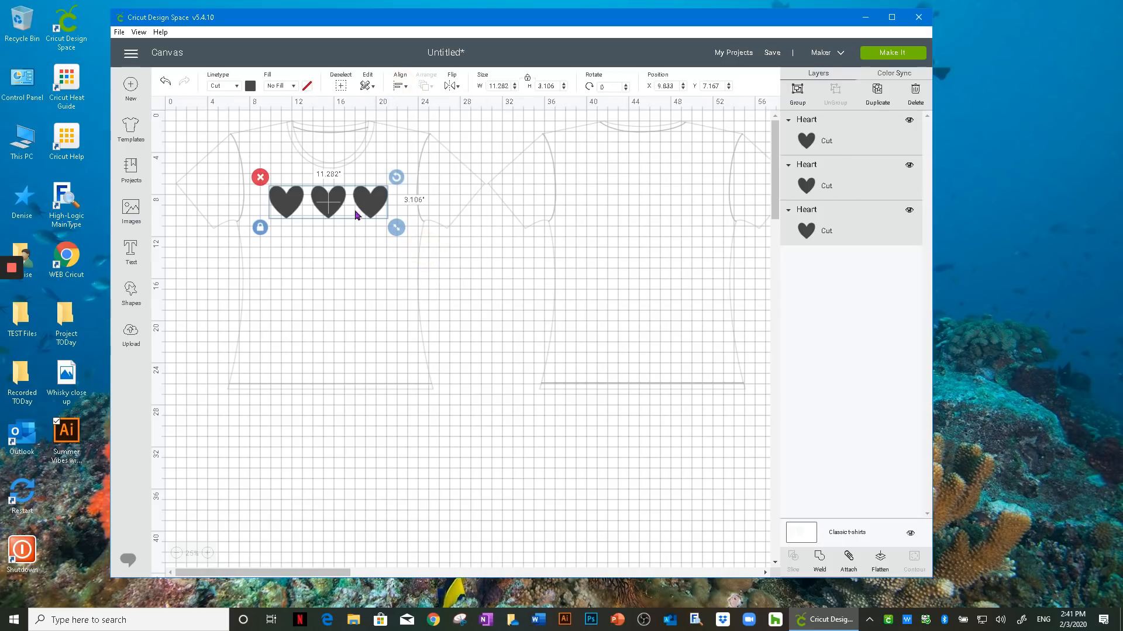
Group the three hearts, resize the group to about 12.3 in wide, and center it on the shirt's chest
left_click(798, 93)
mouse_move(335, 212)
left_mouse_down()
mouse_move(324, 251)
mouse_move(331, 207)
left_mouse_up()
left_click_drag(395, 228, 423, 250)
left_click_drag(338, 212, 327, 214)
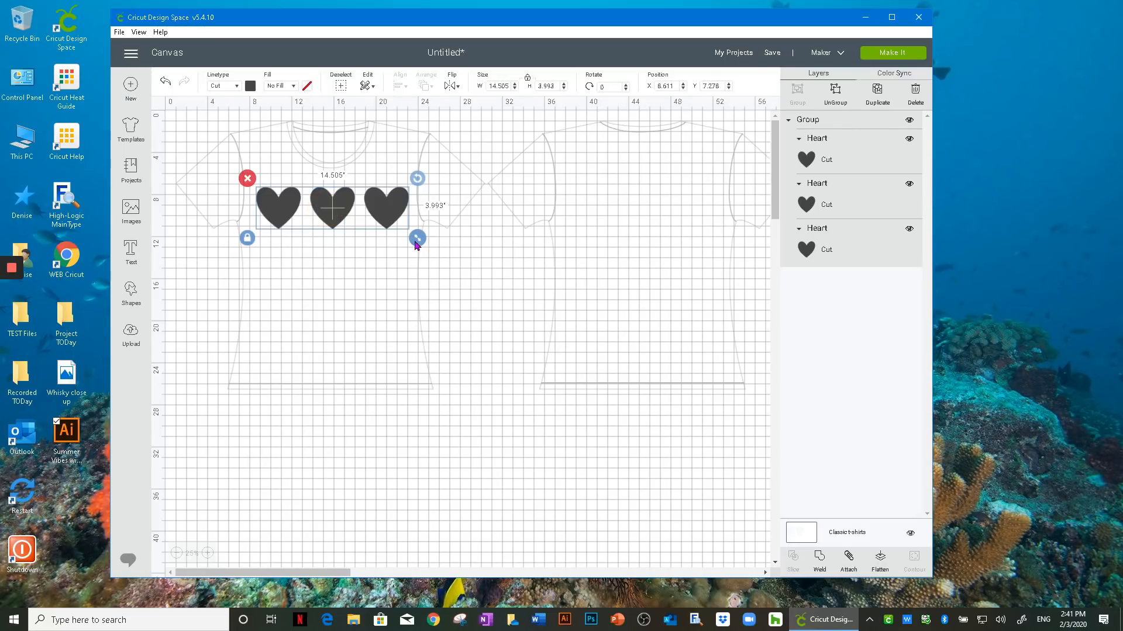
left_click_drag(417, 244, 389, 230)
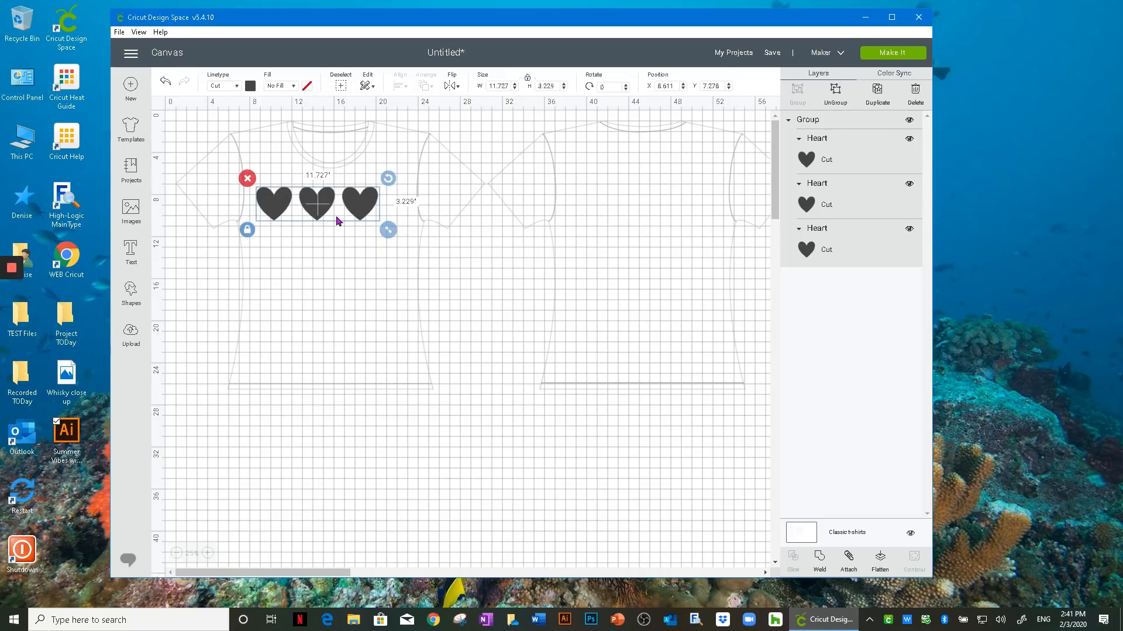
left_click_drag(319, 210, 331, 211)
left_click_drag(401, 231, 404, 237)
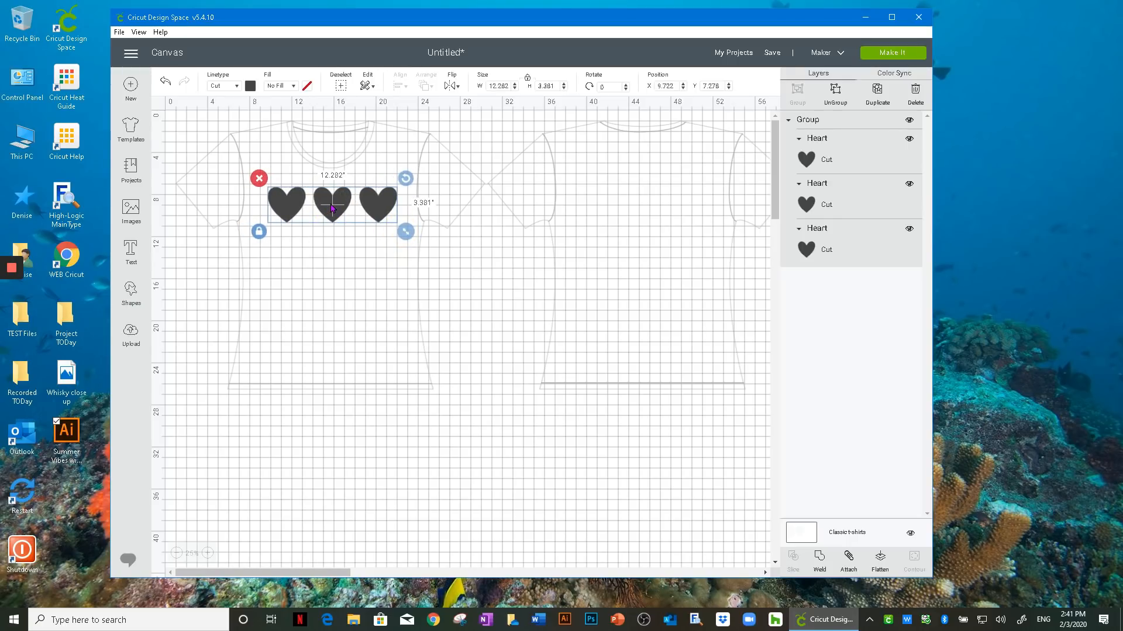
Delete the grouped hearts from the shirt template
left_click(331, 207)
left_click(259, 177)
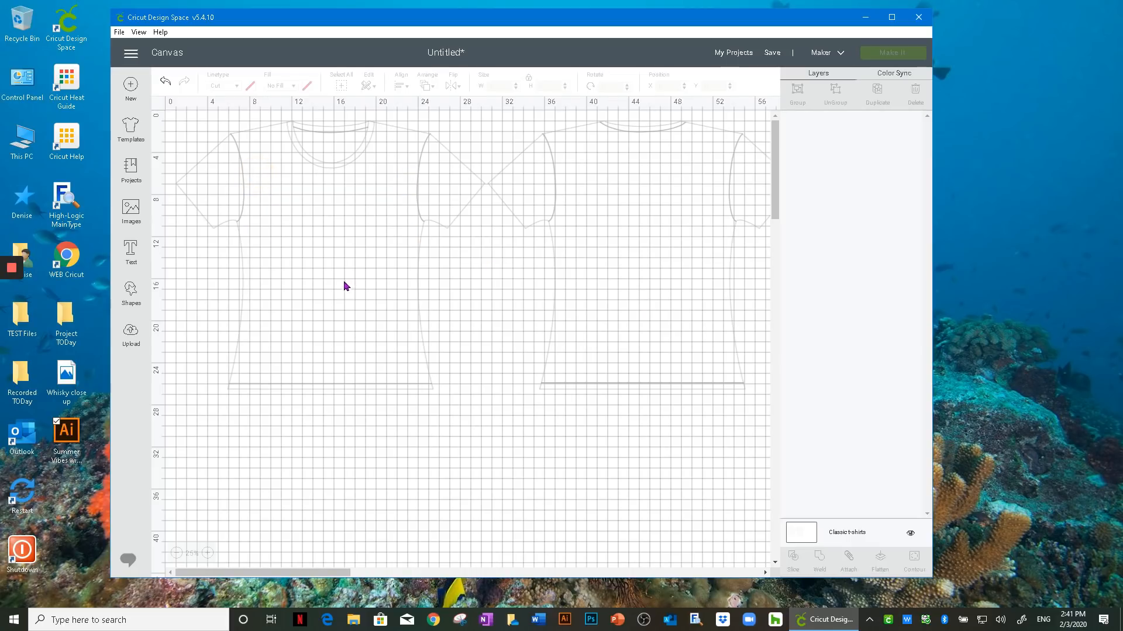
Open the ready-made projects library and browse the projects under All Categories
left_click(129, 166)
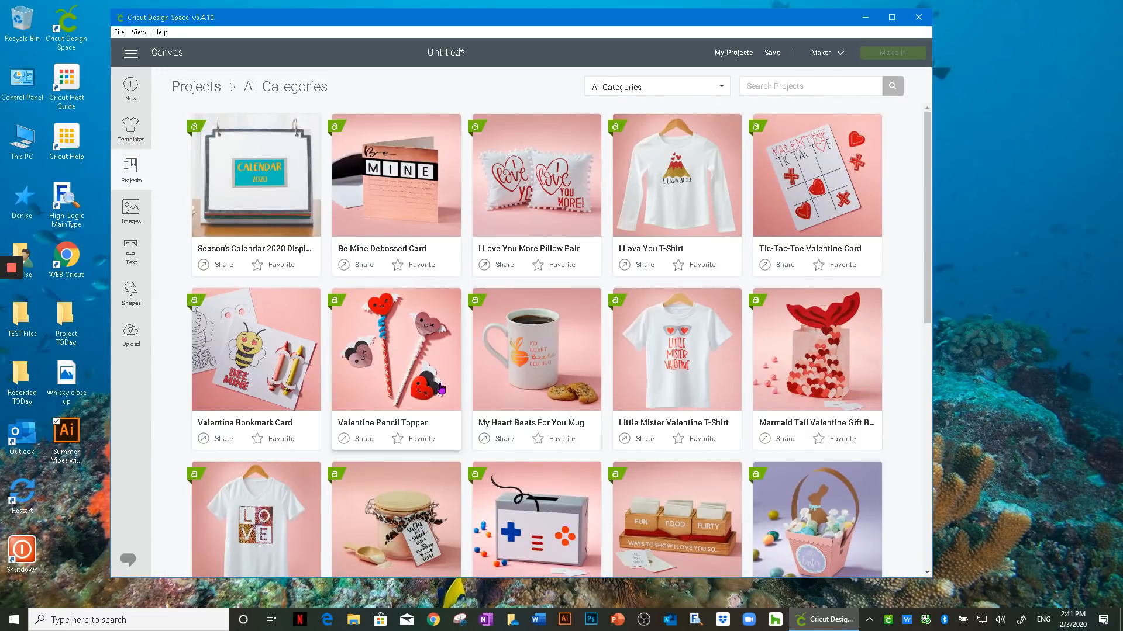
scroll(631, 488, "down", 5)
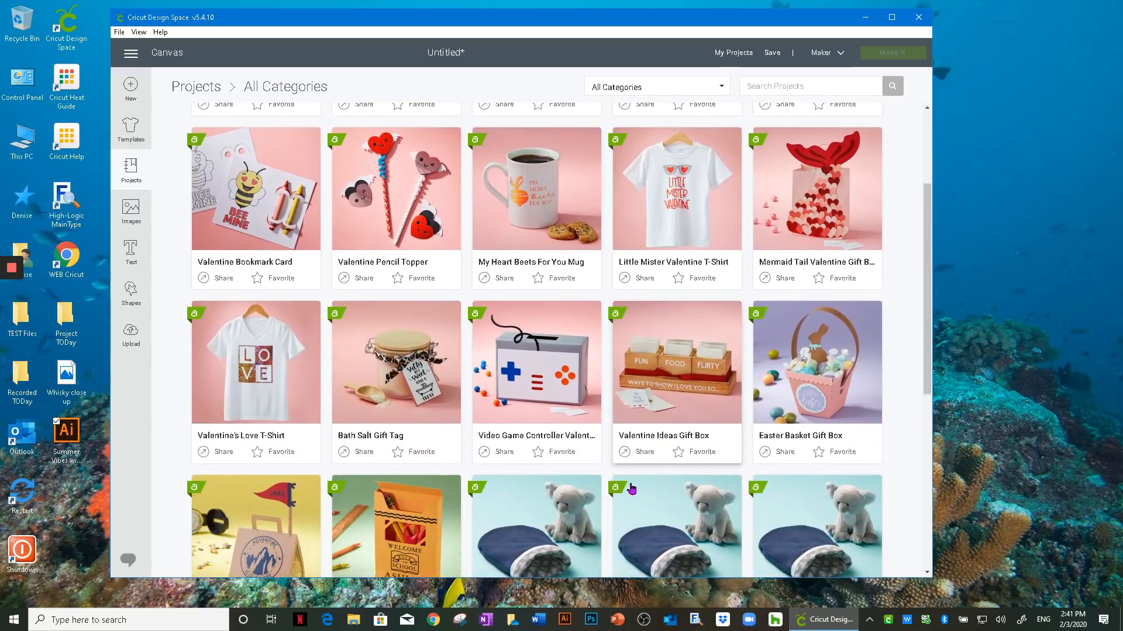
scroll(631, 489, "down", 5)
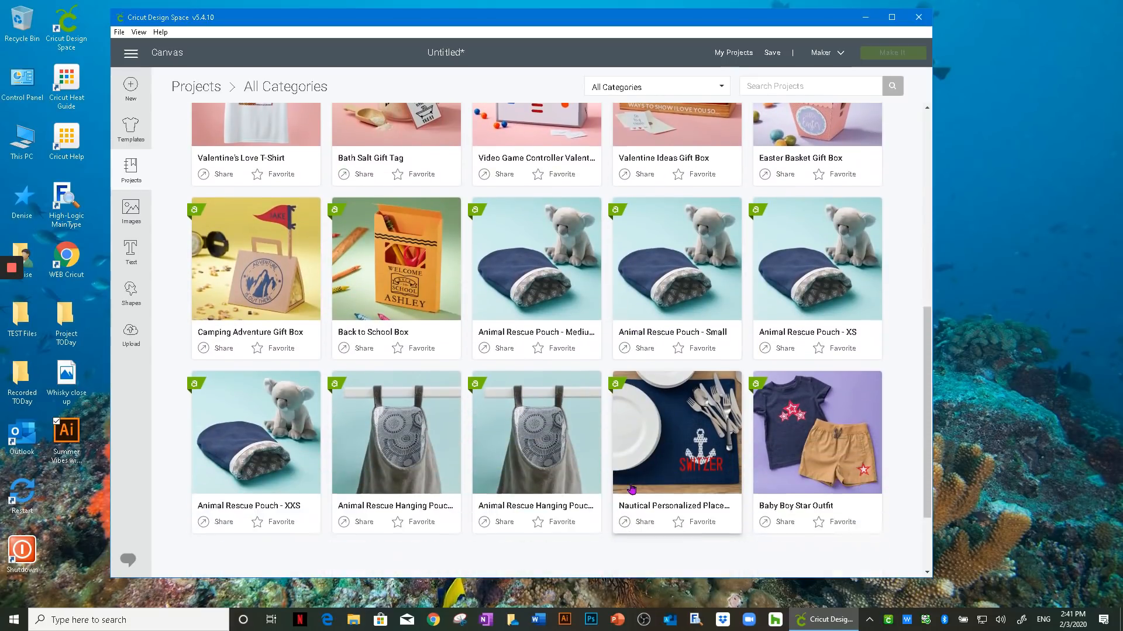
scroll(632, 489, "up", 10)
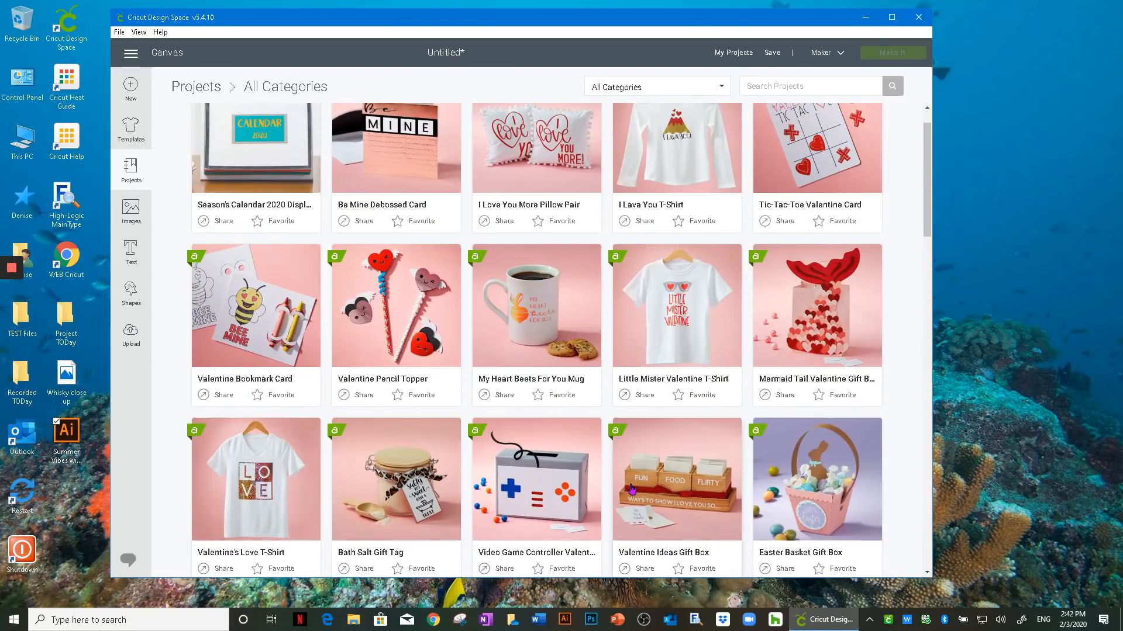
Filter the ready-made projects to the Christmas category
left_click(723, 90)
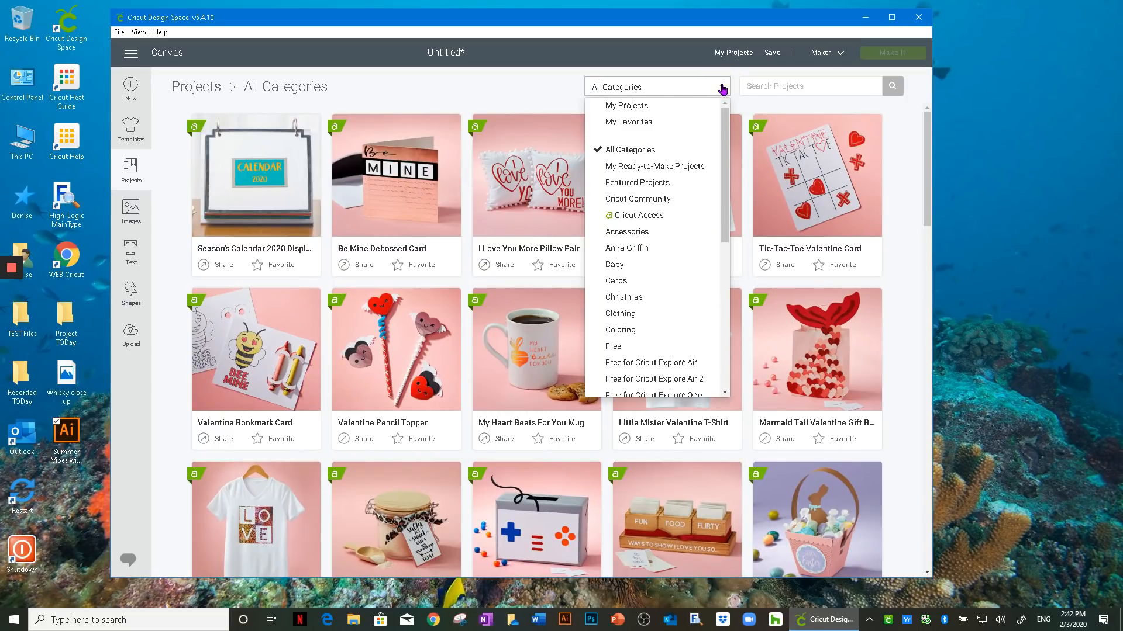
left_click_drag(723, 164, 729, 209)
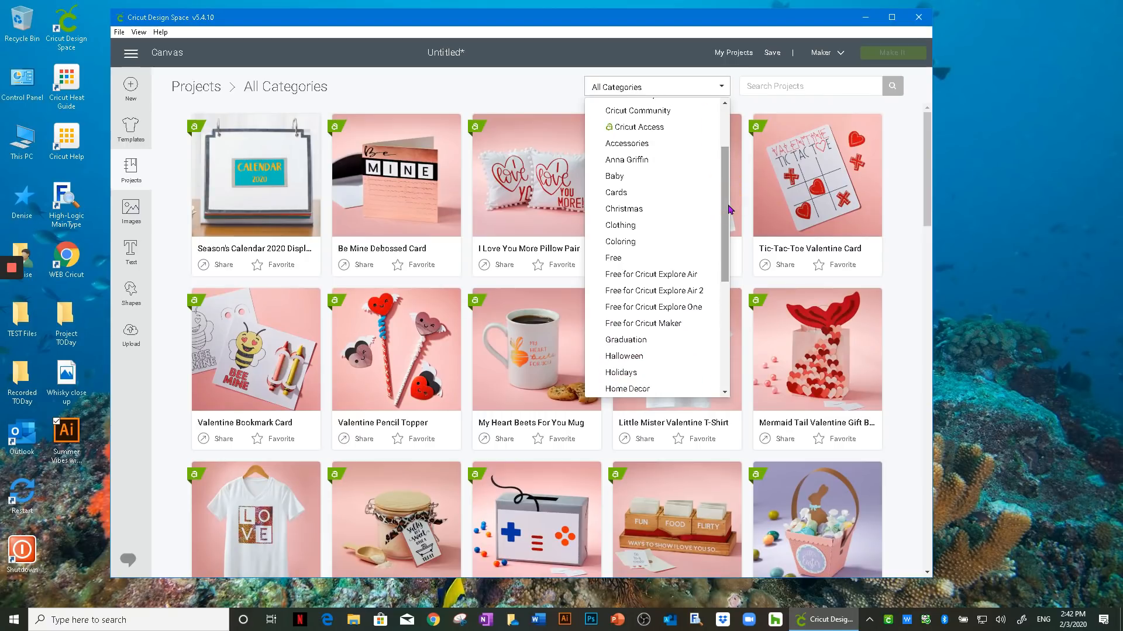
left_click(639, 209)
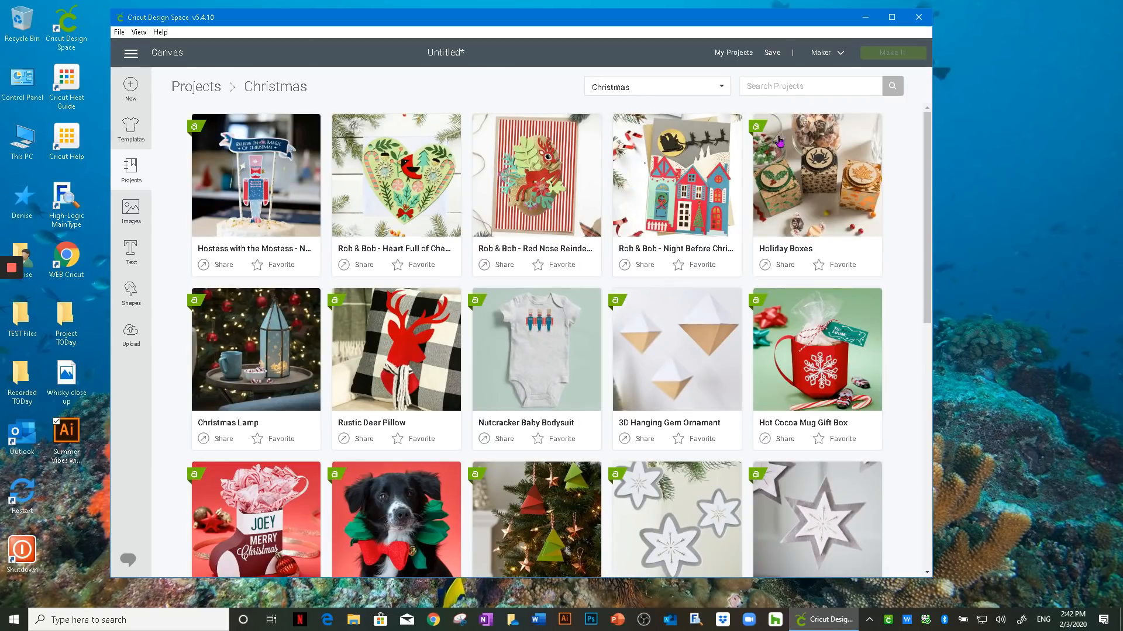
Search the Christmas projects for "card" and look through the matching designs
left_click(786, 83)
type("card")
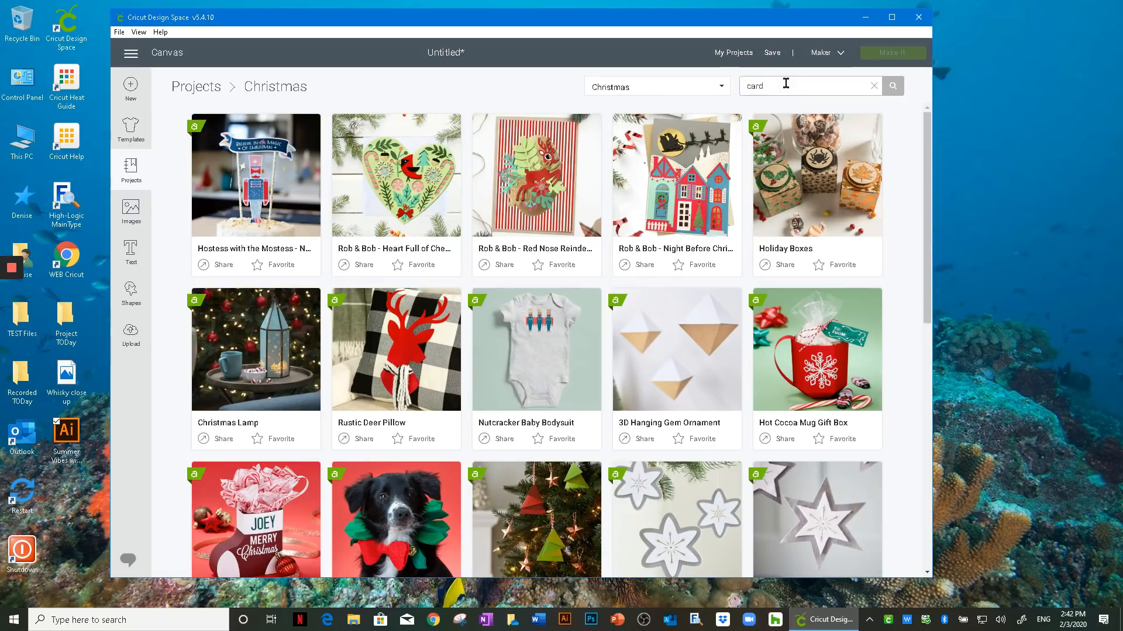
key("Return")
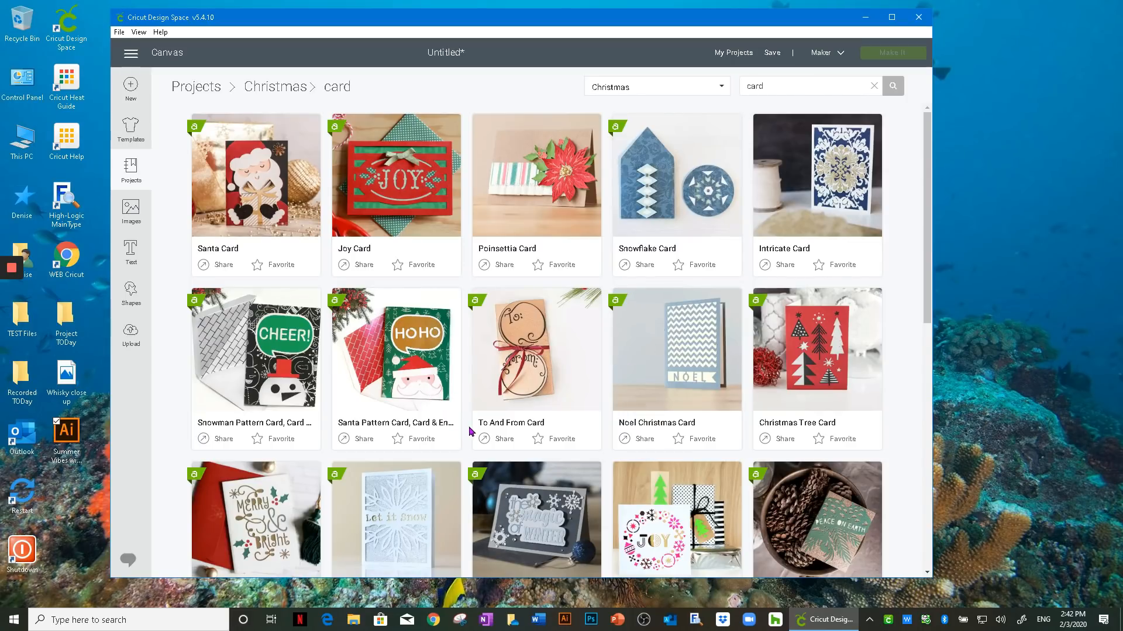
scroll(469, 432, "down", 4)
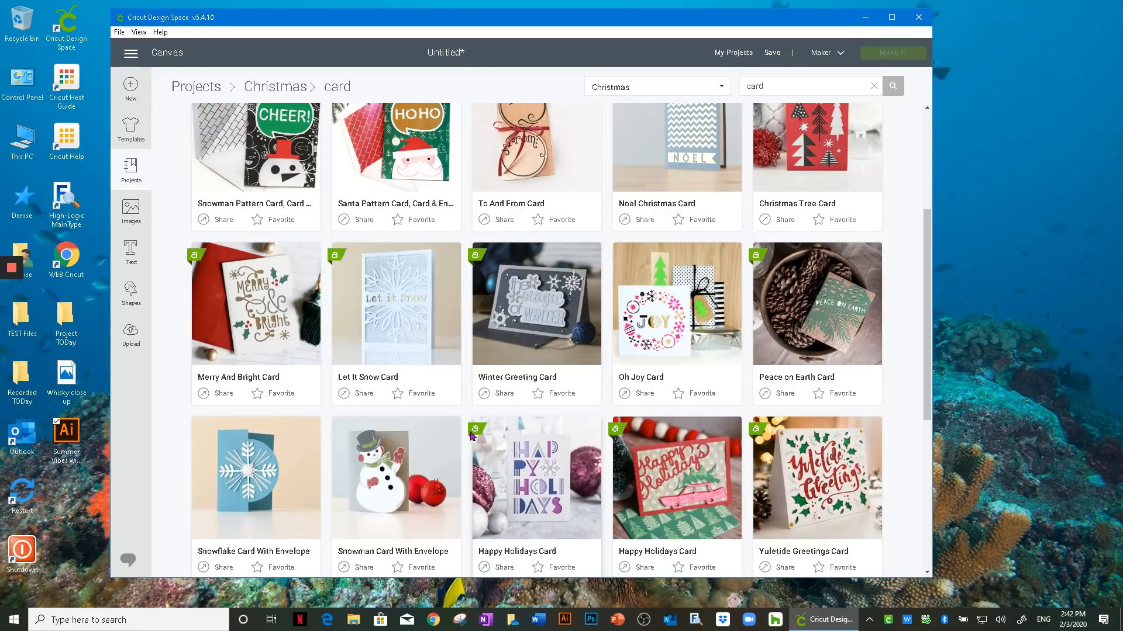
scroll(472, 436, "down", 3)
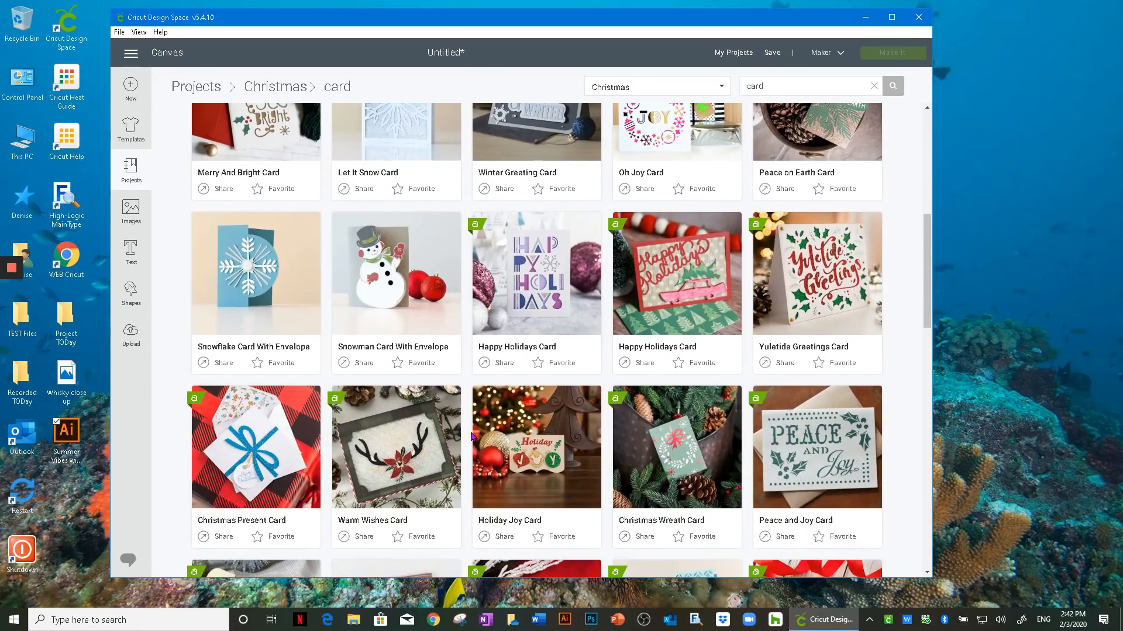
scroll(472, 436, "down", 5)
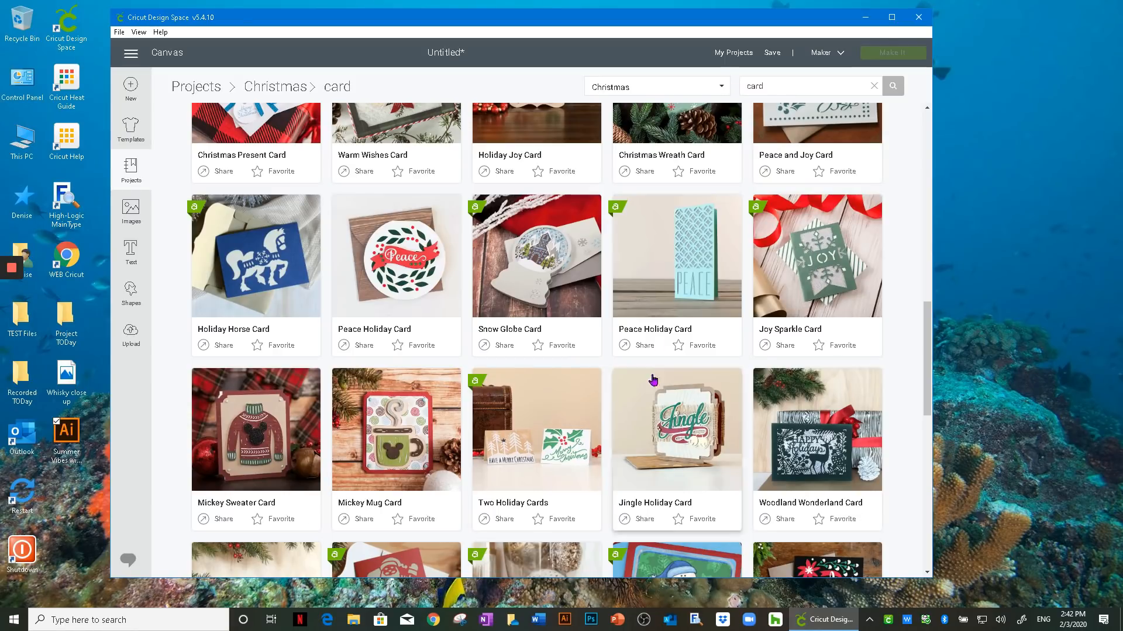
scroll(655, 375, "down", 3)
scroll(655, 376, "up", 8)
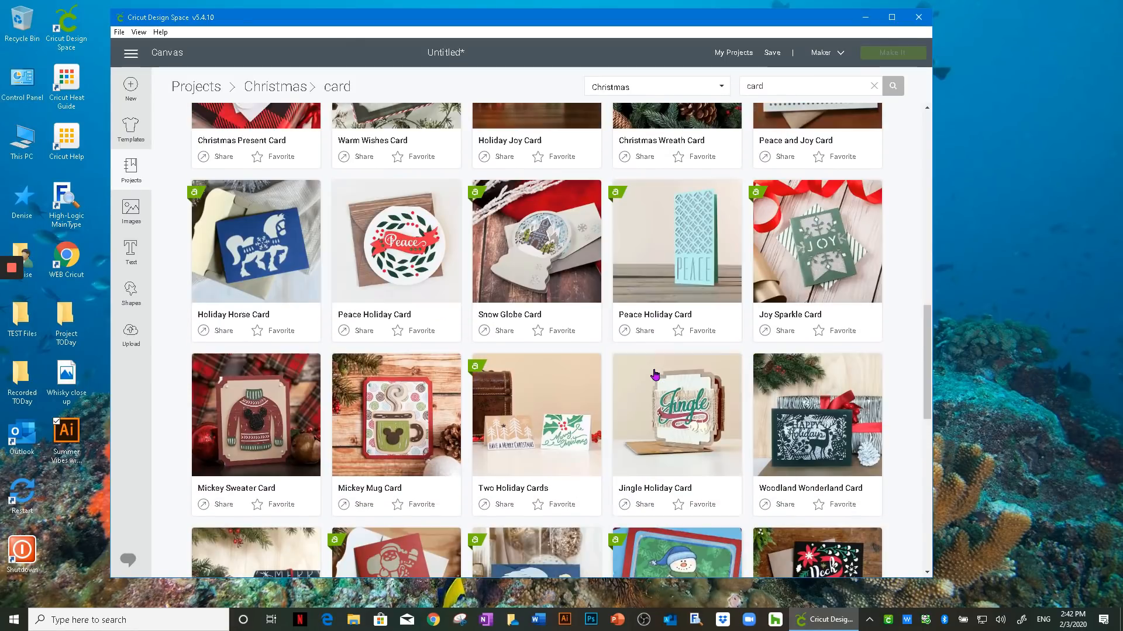
scroll(654, 375, "up", 2)
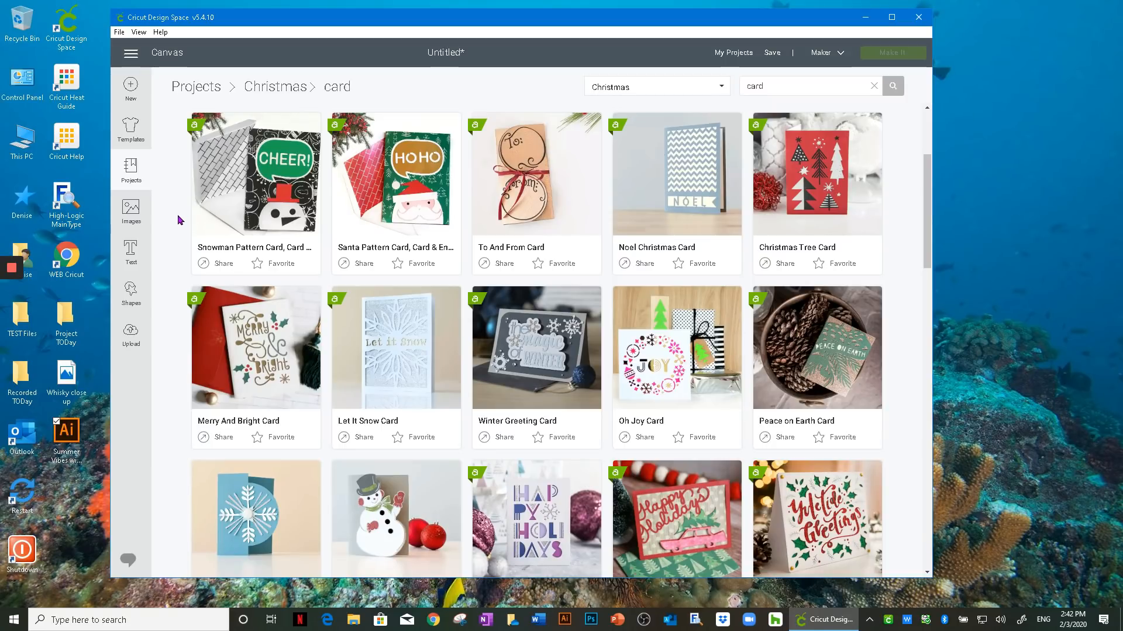
Open the image library, view its categories and cartridges, and return to the individual images
left_click(130, 210)
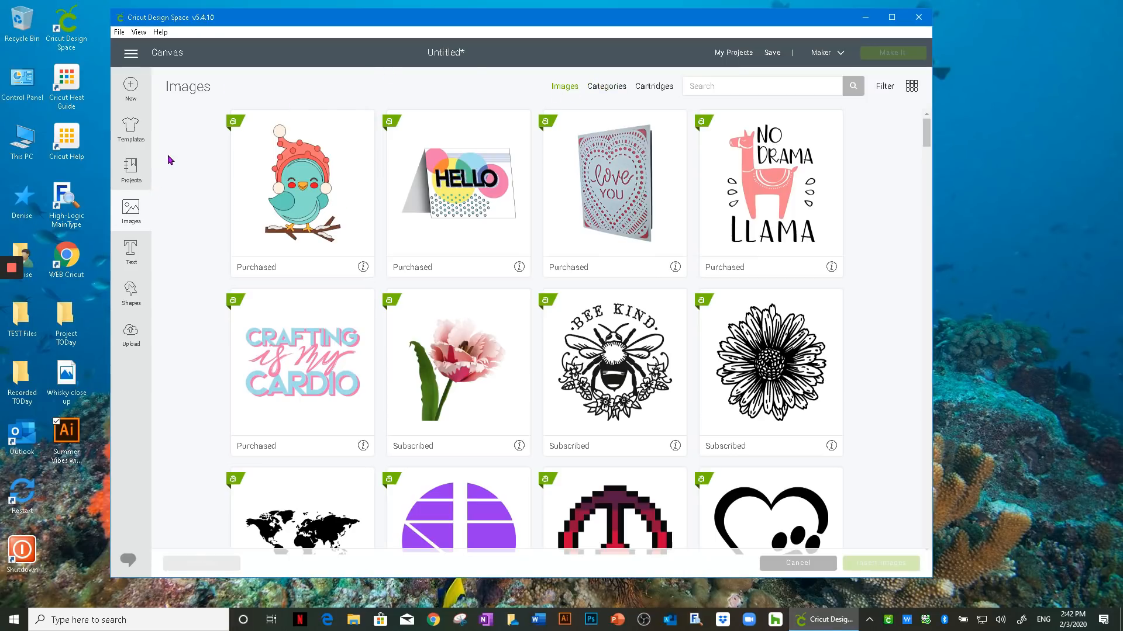
left_click(600, 89)
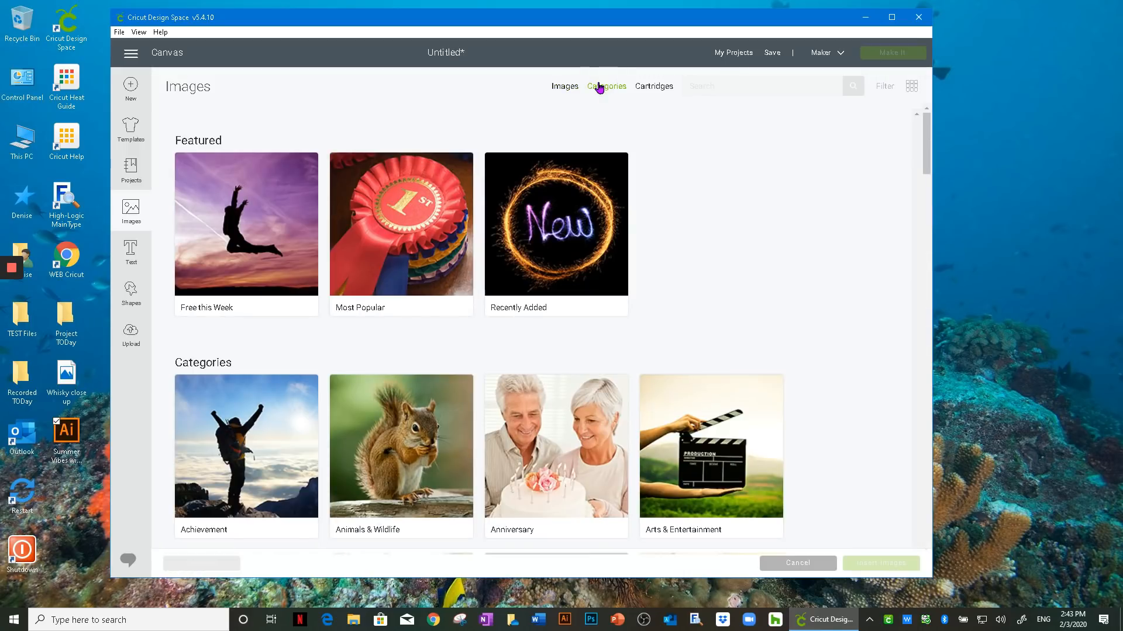
left_click(647, 87)
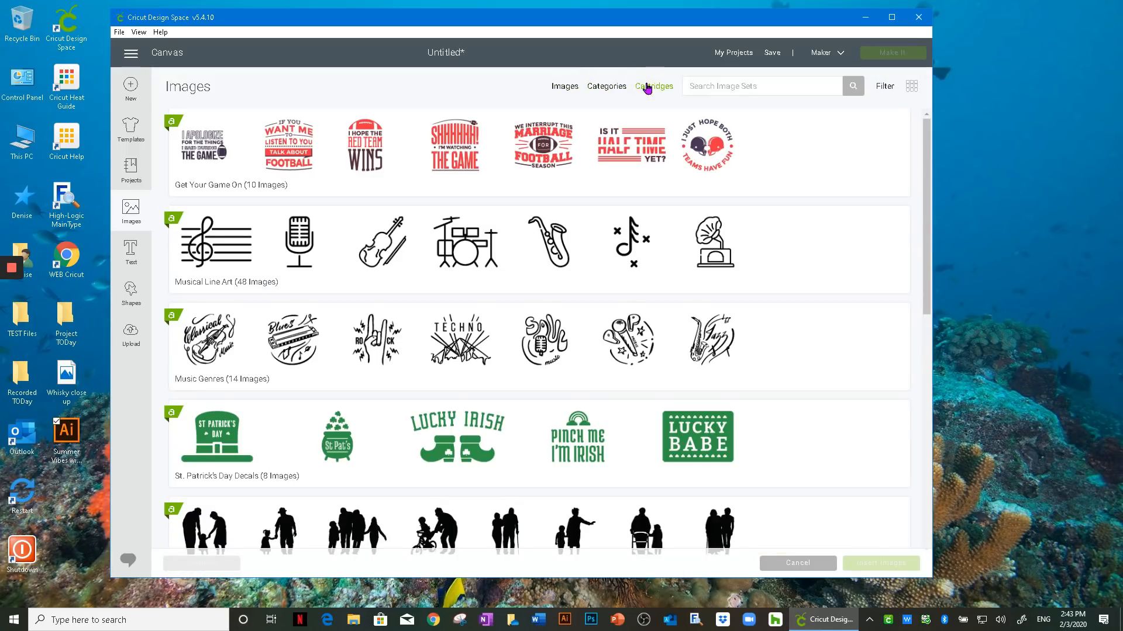
left_click(563, 88)
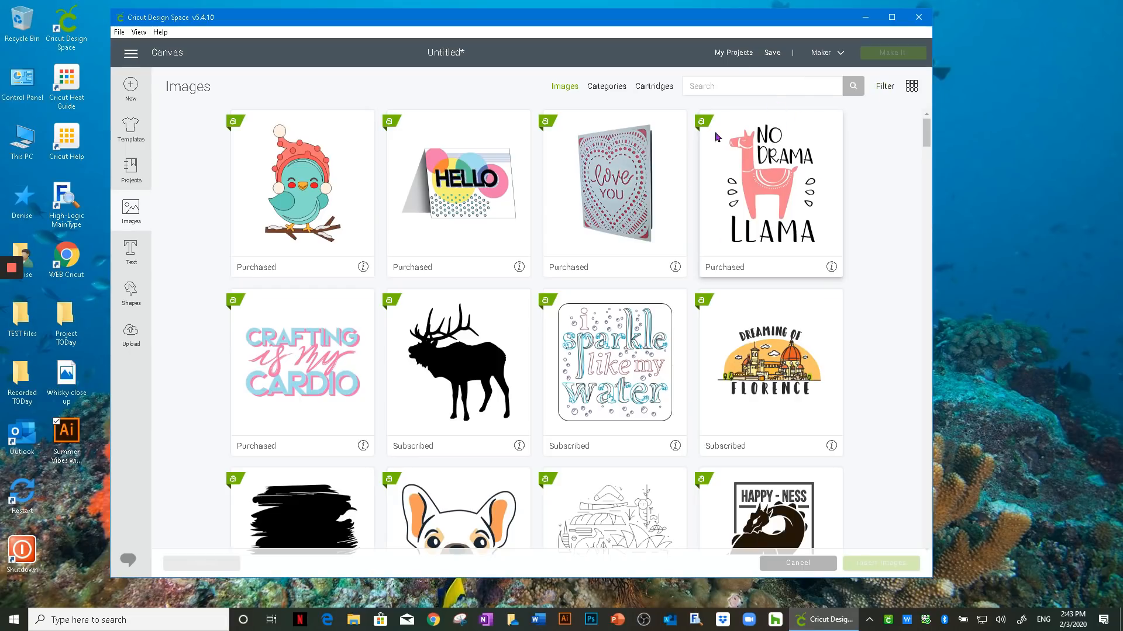
Preview the image library with smaller thumbnails, then restore the larger thumbnail grid
left_click(910, 87)
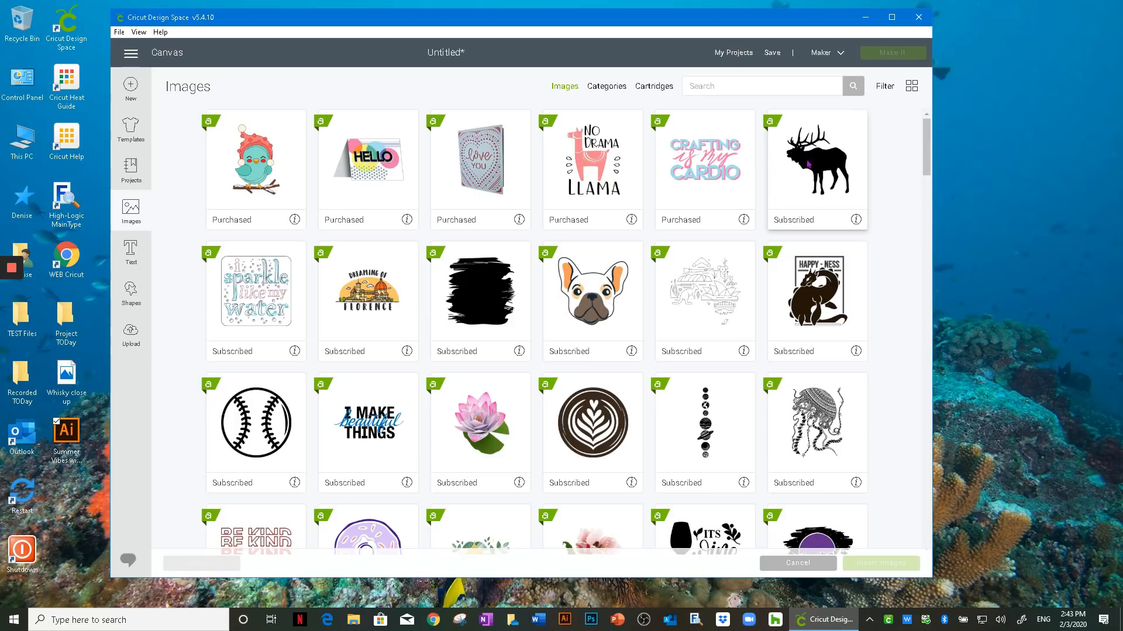
scroll(518, 351, "down", 3)
scroll(518, 349, "up", 3)
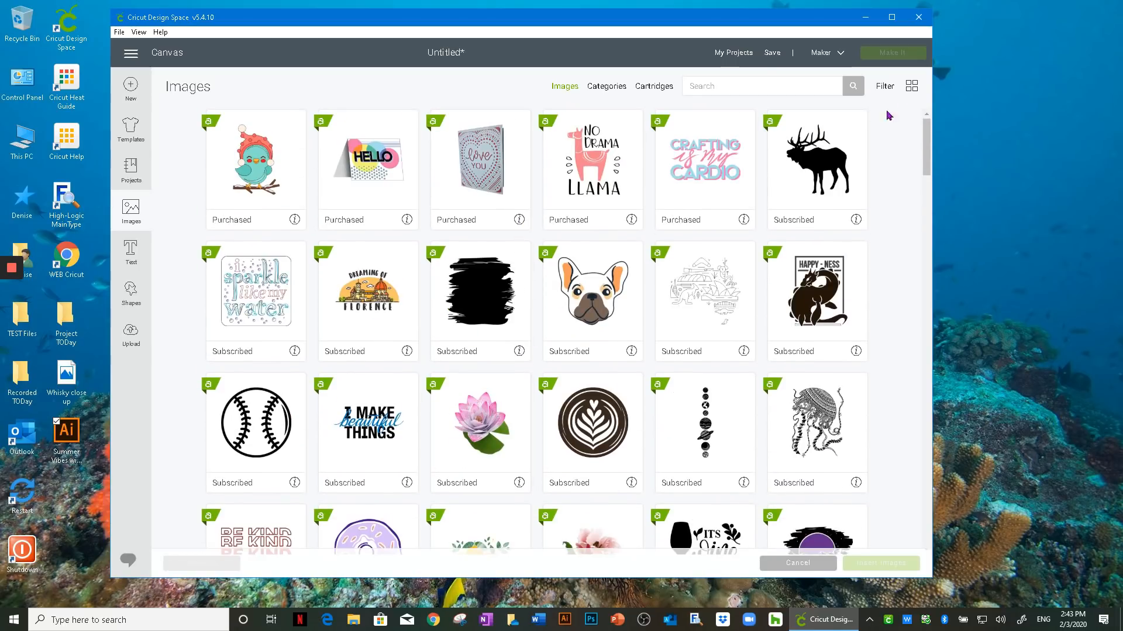
left_click(912, 87)
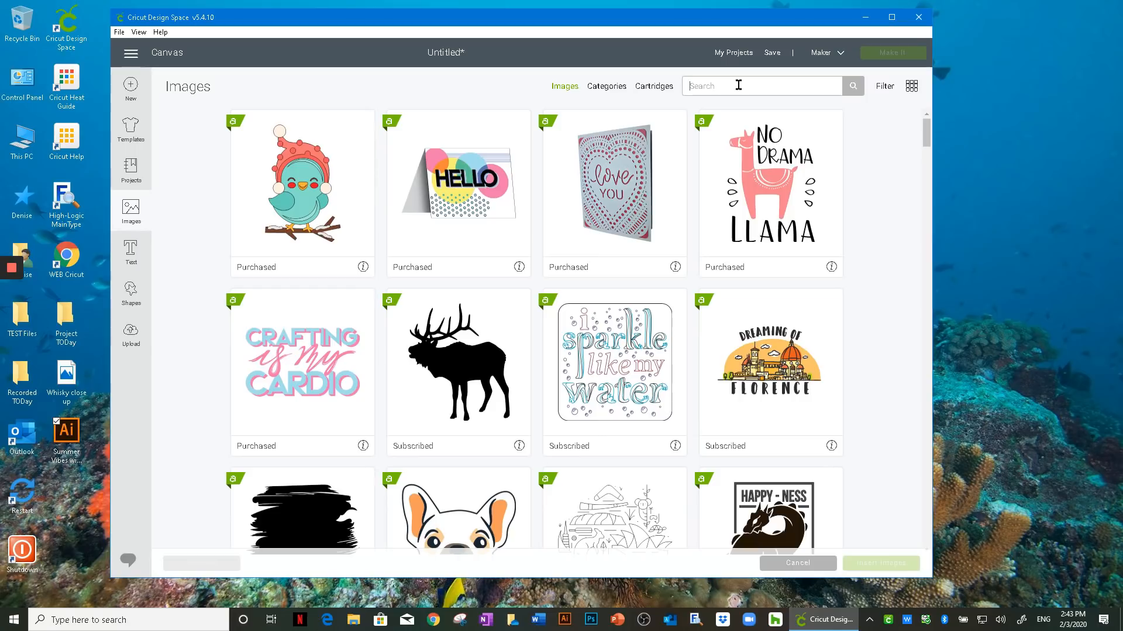
Search the image library for "christmas", browse the images, and display the available filter options
type("christmas")
key("Return")
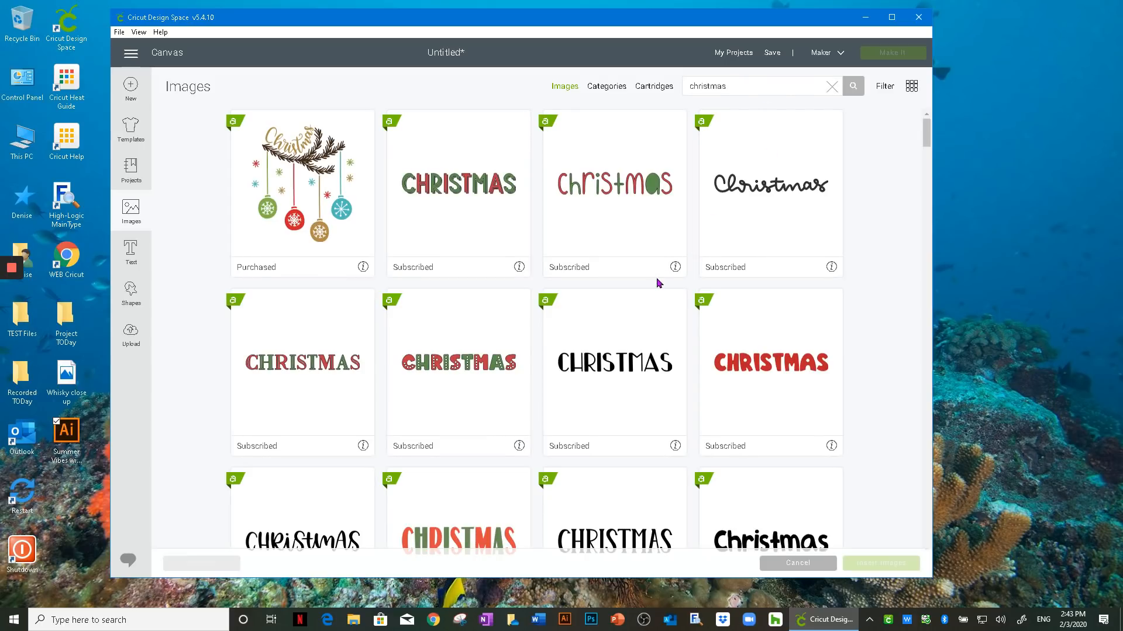
scroll(657, 283, "down", 15)
scroll(657, 285, "down", 20)
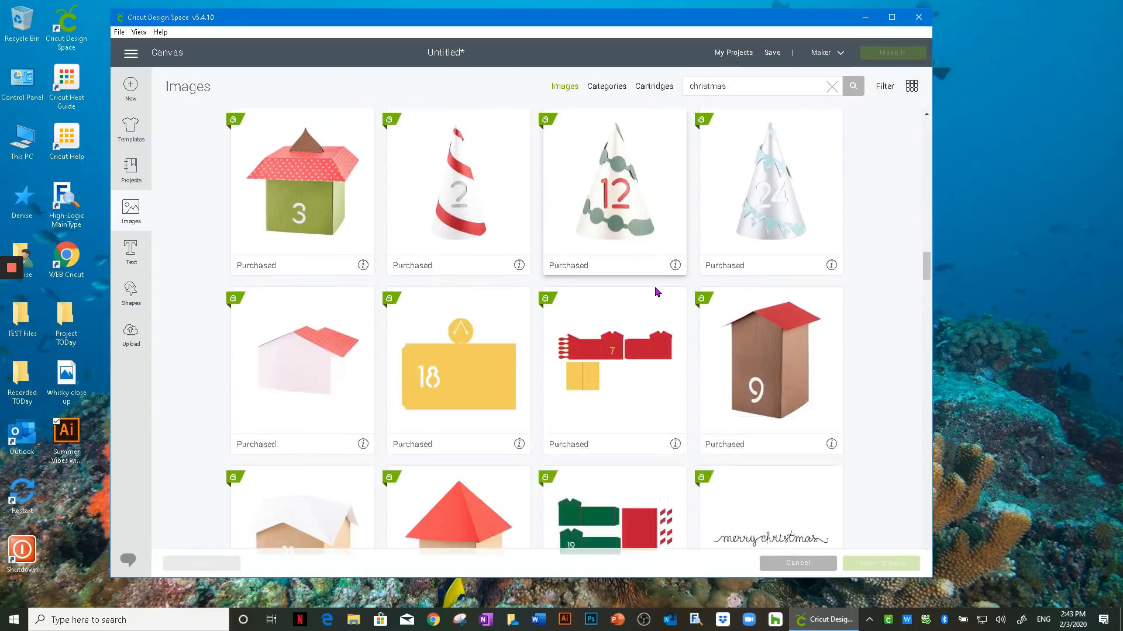
scroll(655, 290, "down", 6)
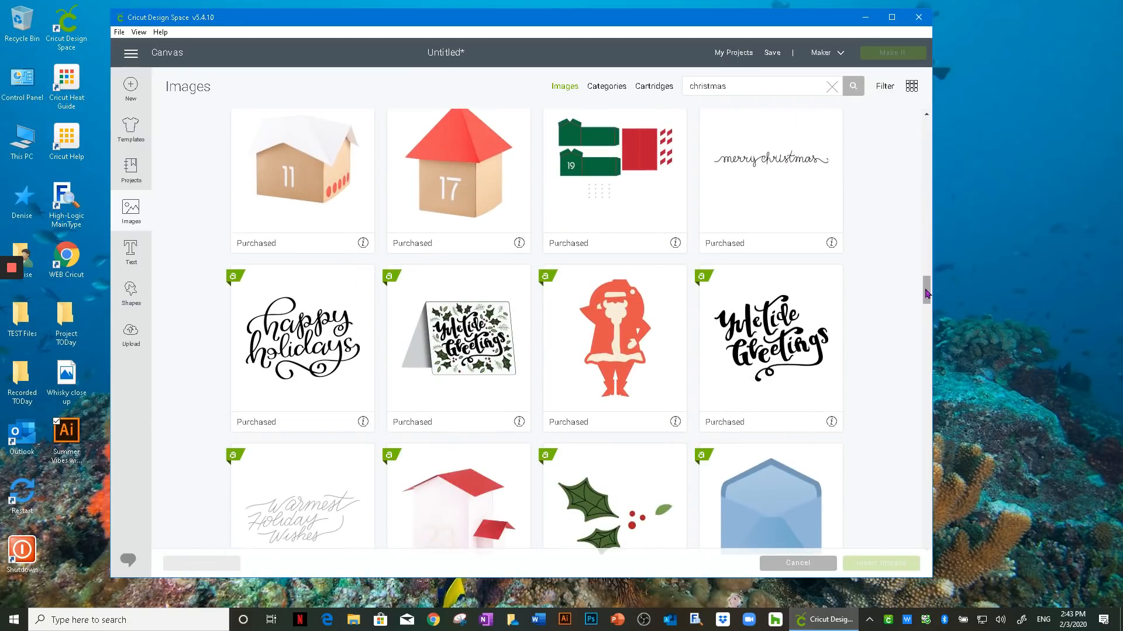
left_click_drag(926, 290, 927, 117)
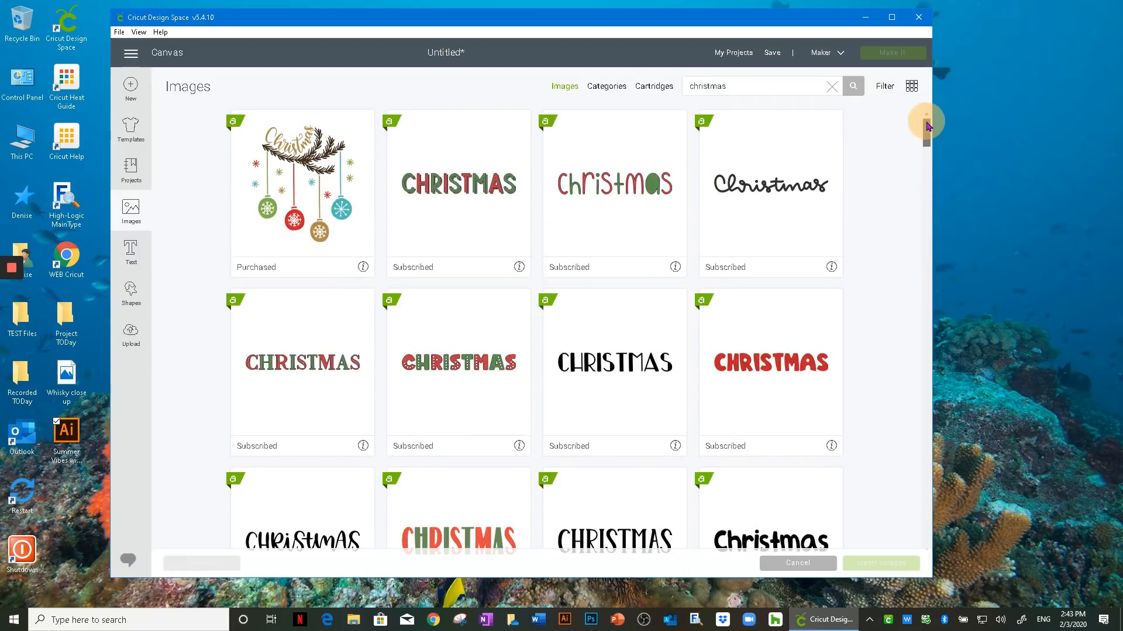
left_click(880, 87)
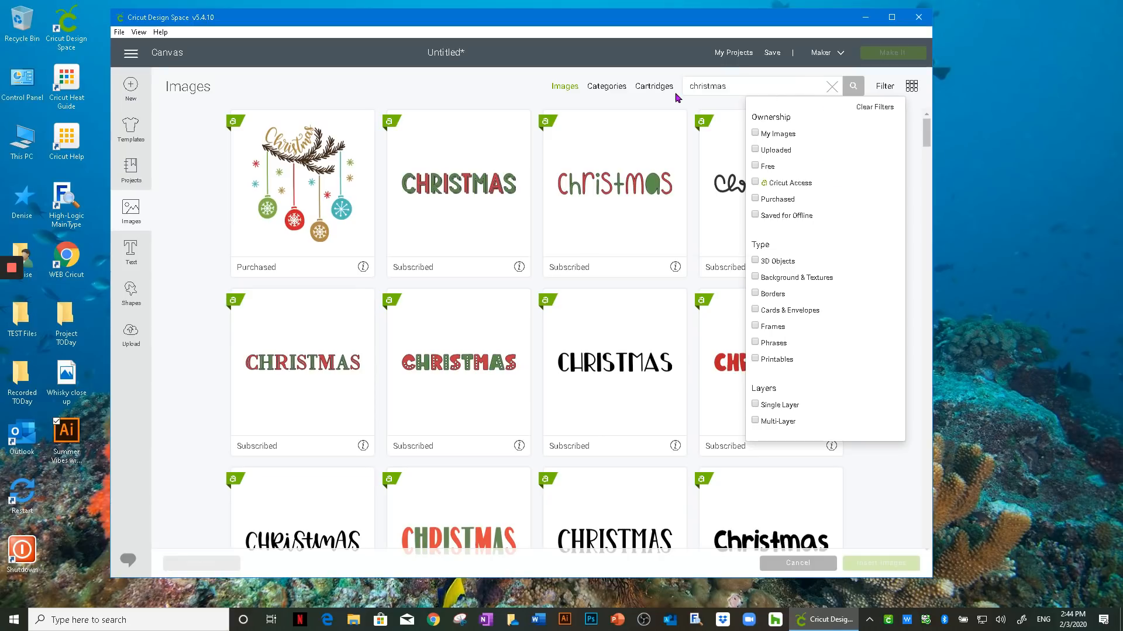
Clear the image search, search for "flower" instead, and browse the matching images
left_click(832, 87)
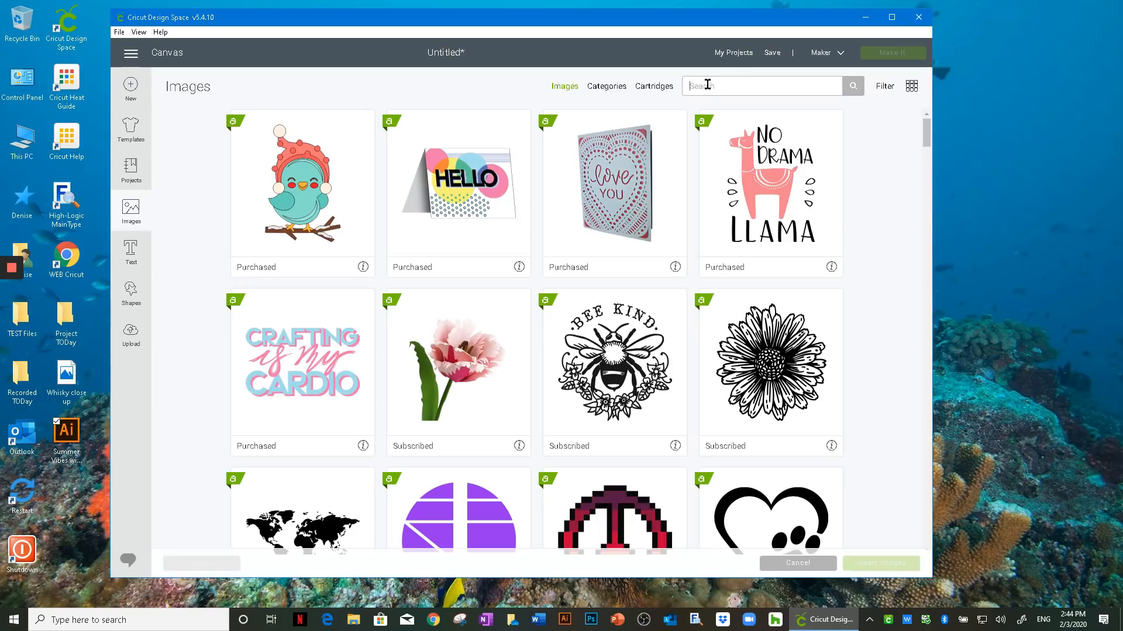
type("f")
key("Return")
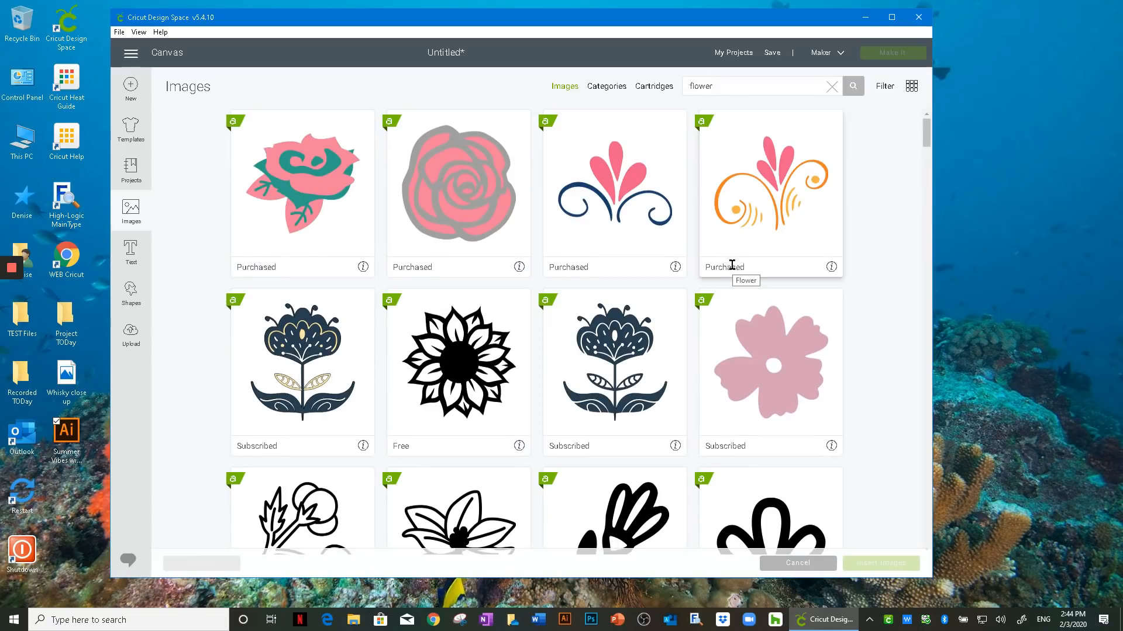
scroll(732, 266, "down", 7)
scroll(733, 270, "down", 13)
scroll(732, 269, "down", 14)
scroll(732, 269, "down", 5)
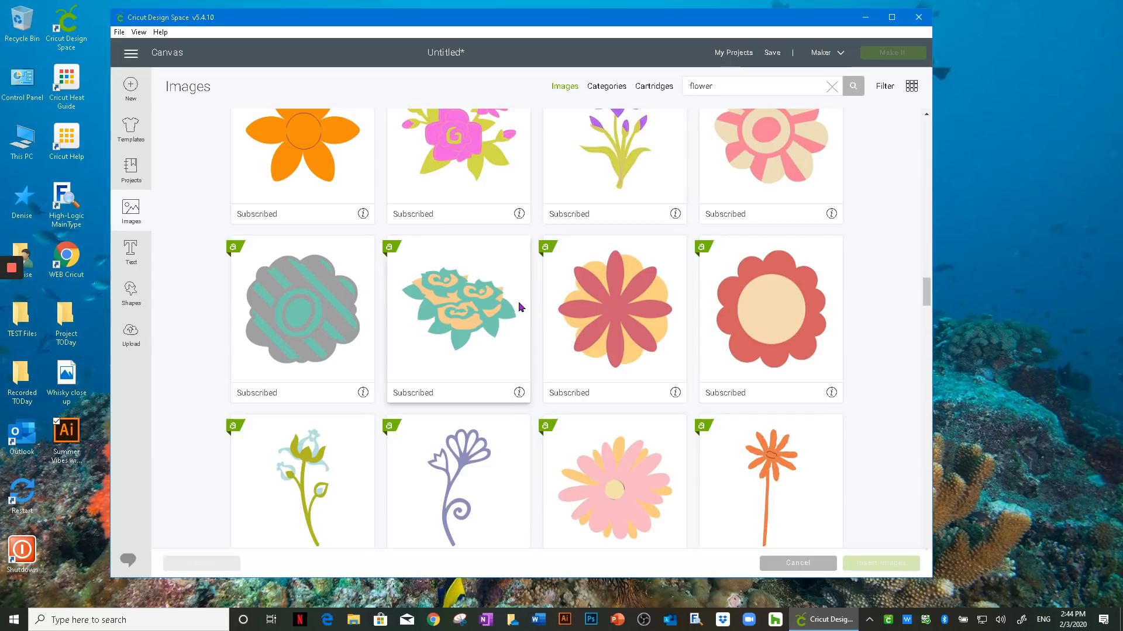
scroll(644, 246, "up", 3)
Replace the image search term with "sunflower" and look through the matching images
left_click_drag(732, 82, 668, 87)
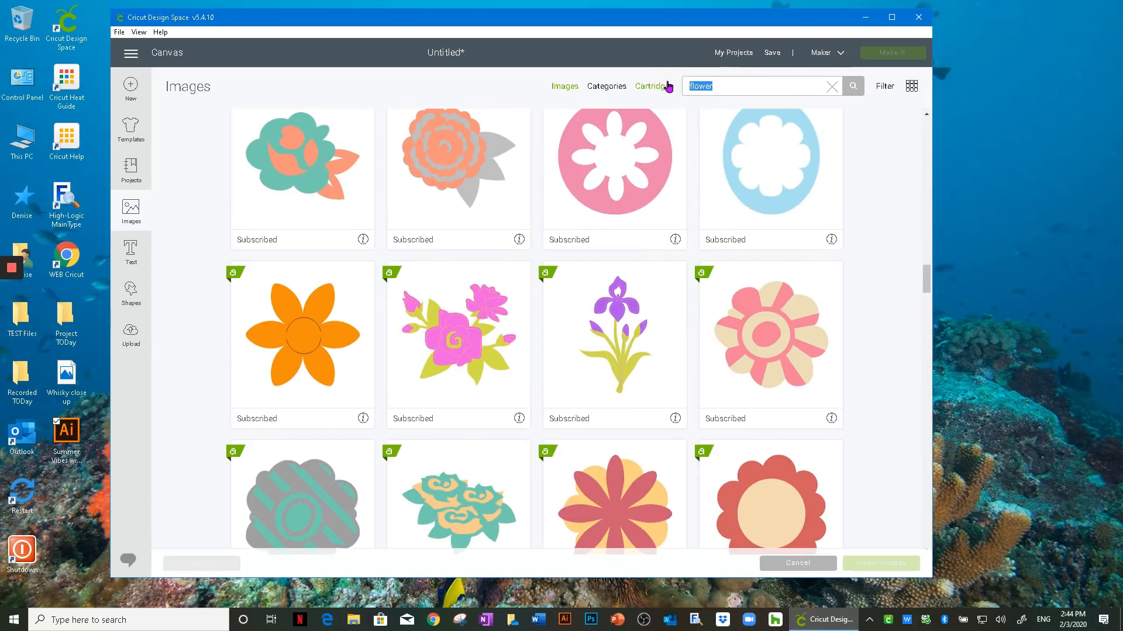
type("s")
key("Return")
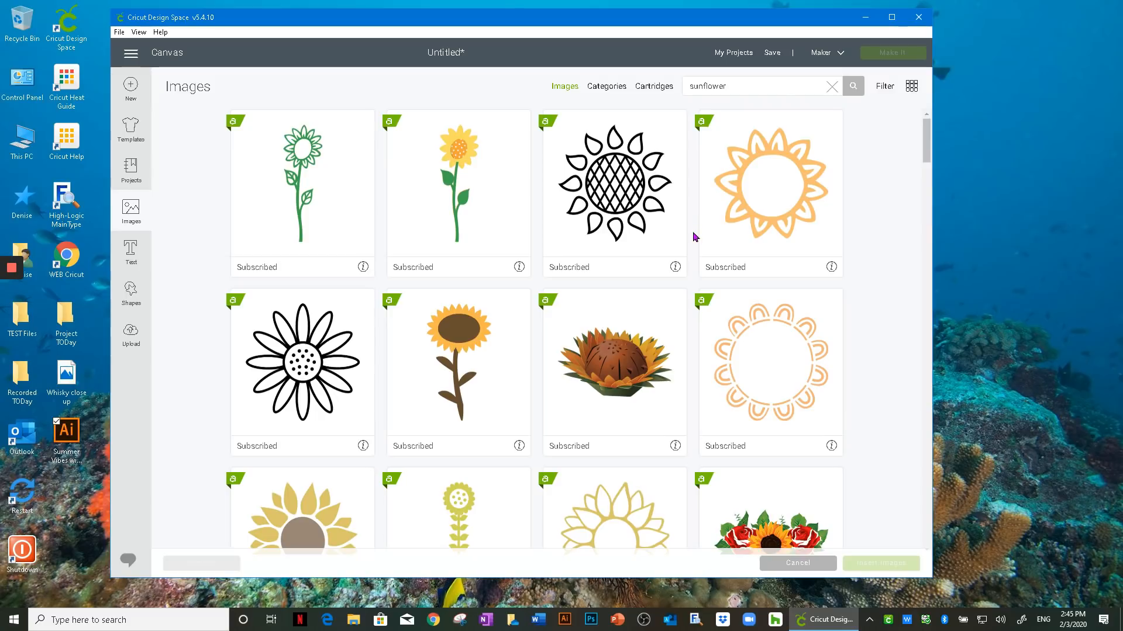
scroll(694, 235, "down", 10)
scroll(695, 235, "down", 6)
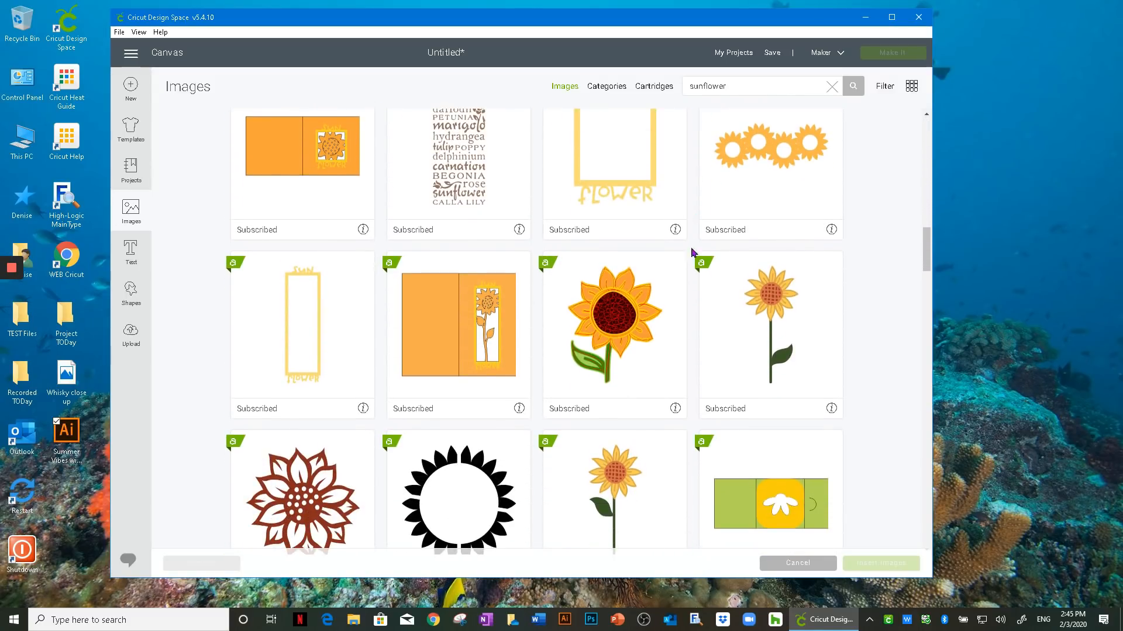
Select the long-stemmed sunflower image with one leaf, show its image details, and hide them again
left_click(759, 310)
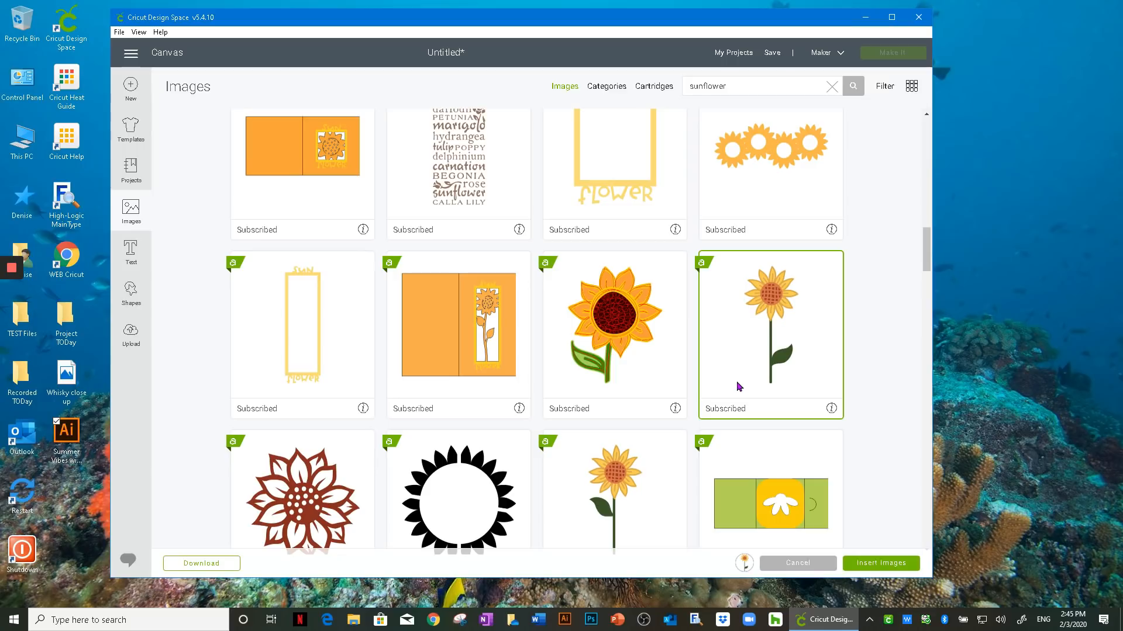
mouse_move(745, 563)
left_click(831, 408)
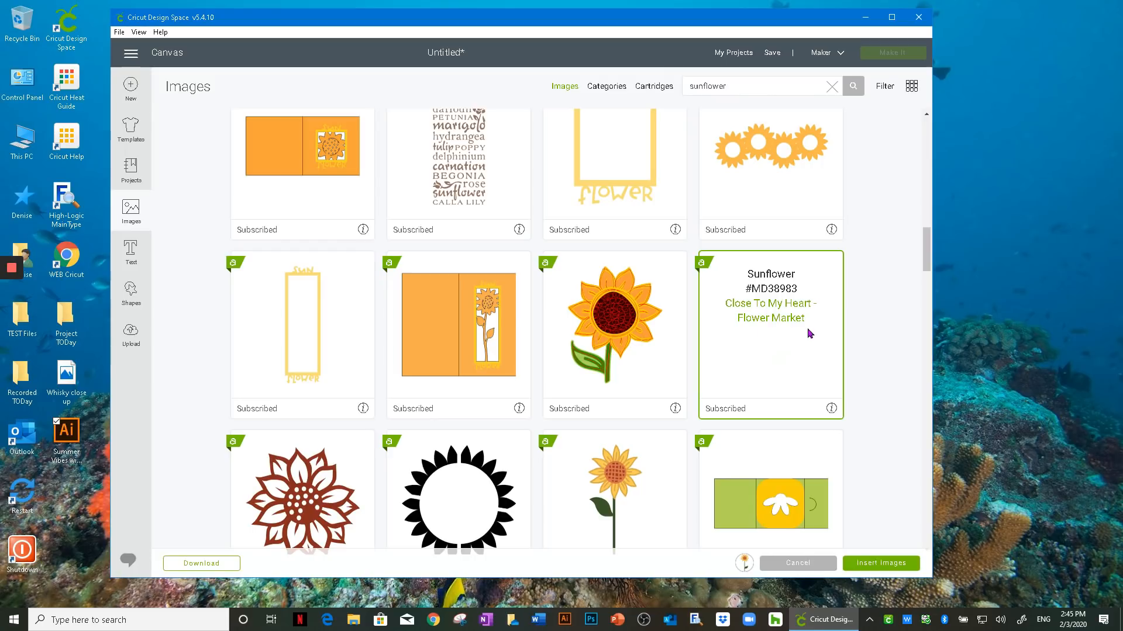
left_click(831, 409)
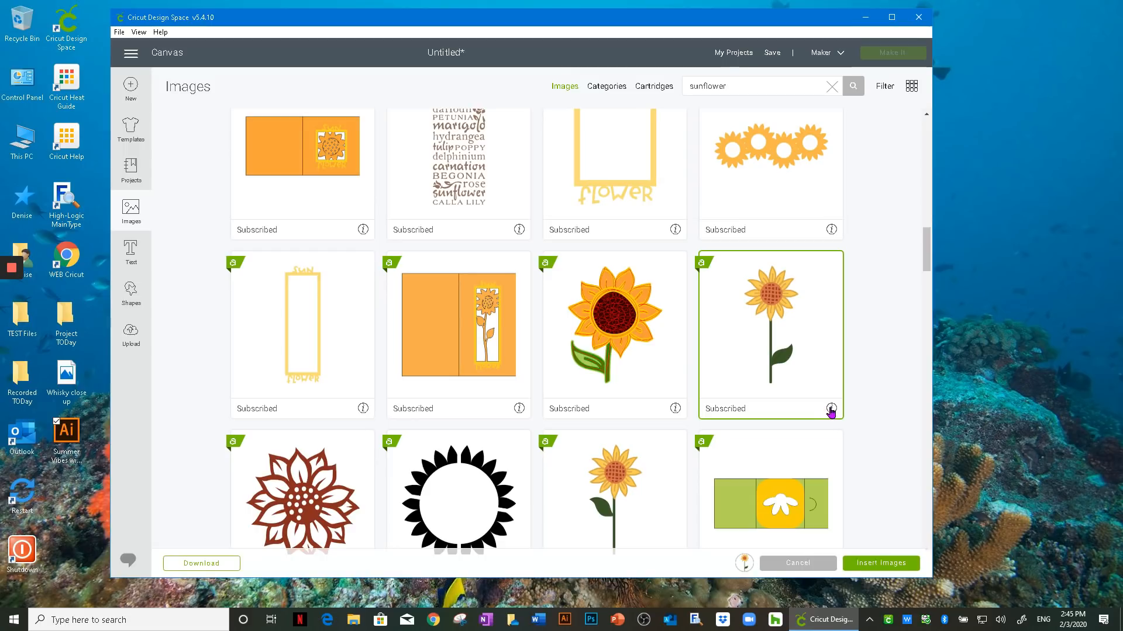
Add the other stemmed sunflower, the large sunflower and the black petal ring to the image selection, and deselect all three again
mouse_move(744, 567)
left_click(646, 490)
left_click(624, 396)
left_click(455, 480)
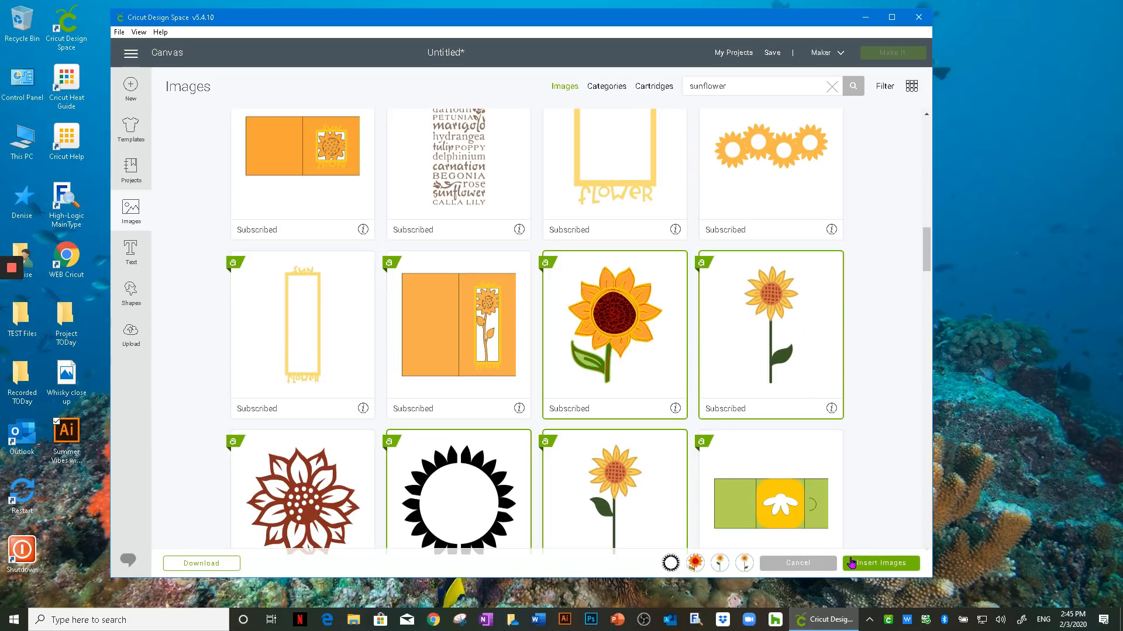
left_click(602, 351)
left_click(583, 481)
left_click(488, 486)
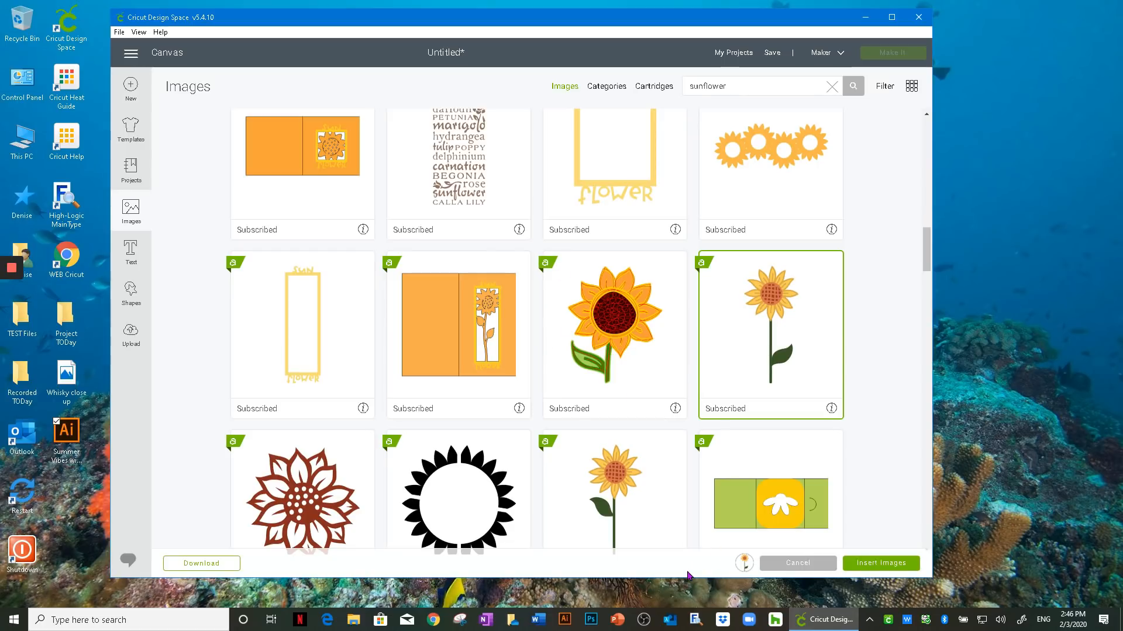
Insert the selected sunflower image onto the T-shirt canvas, and start a new blank project in its place without saving
left_click(887, 568)
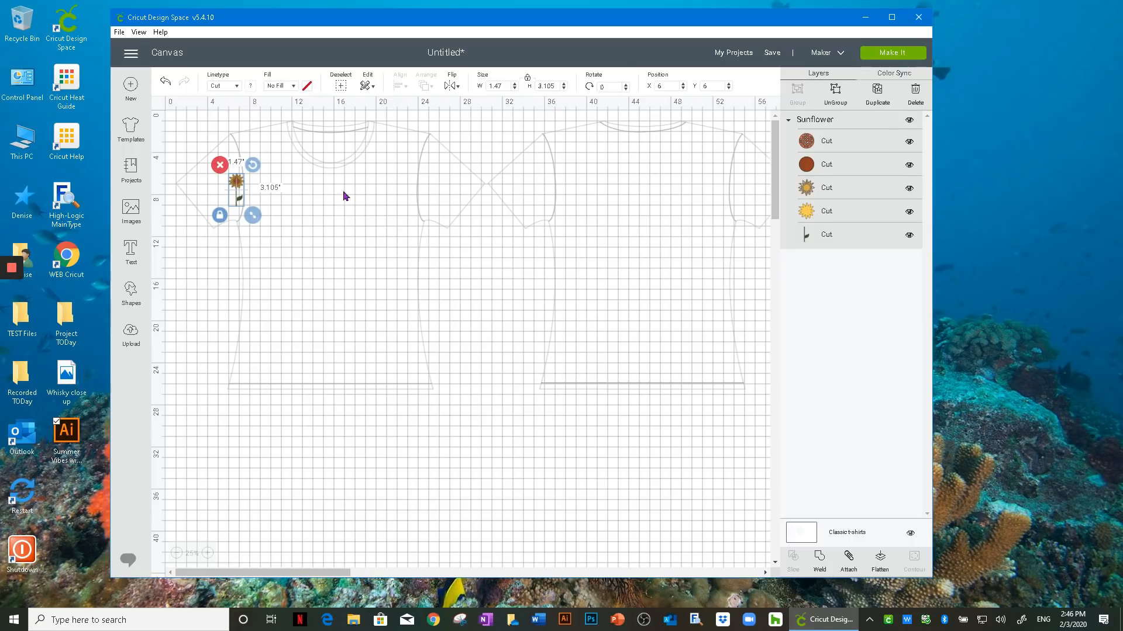
left_click(127, 86)
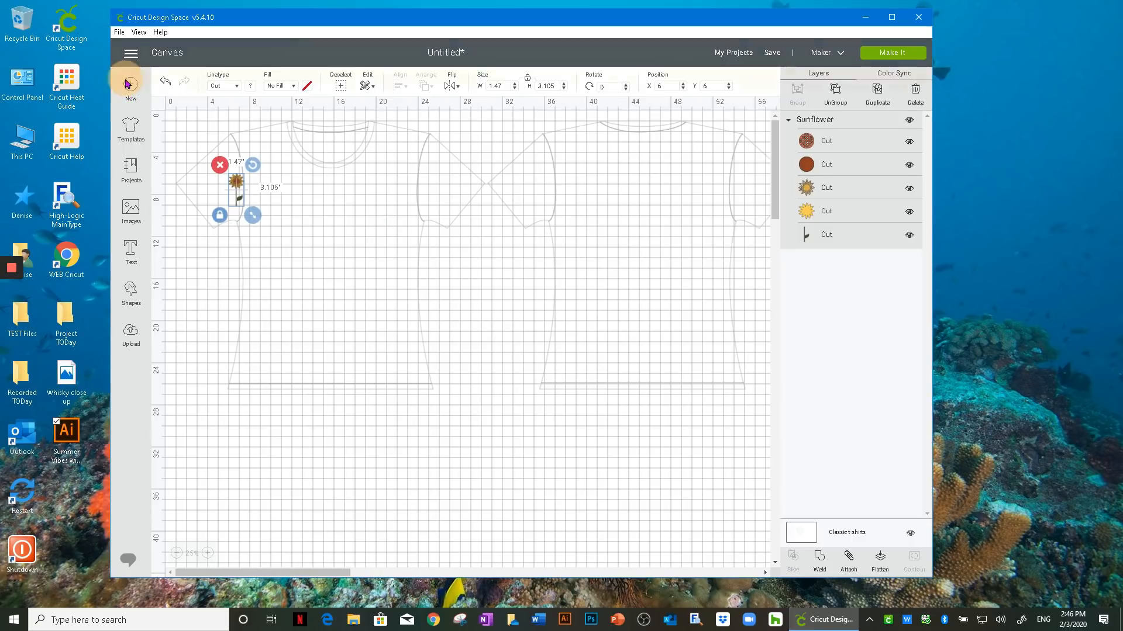
left_click(526, 73)
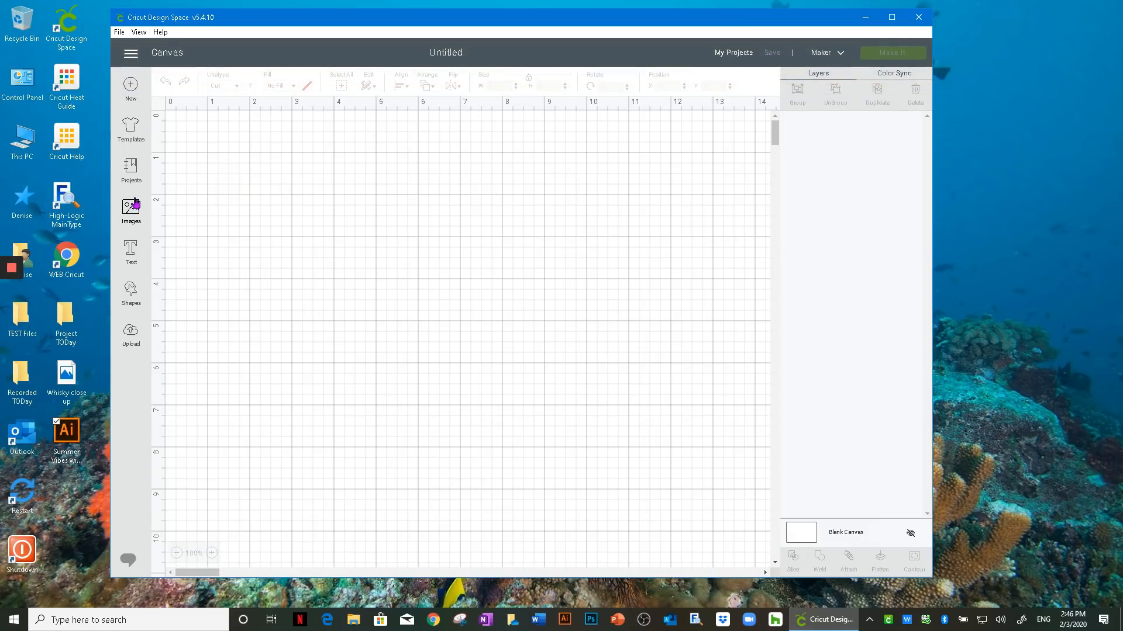
Search the image library for "sunflower" and find the long-stemmed sunflower images
left_click(131, 208)
left_click(707, 87)
type("sunflower")
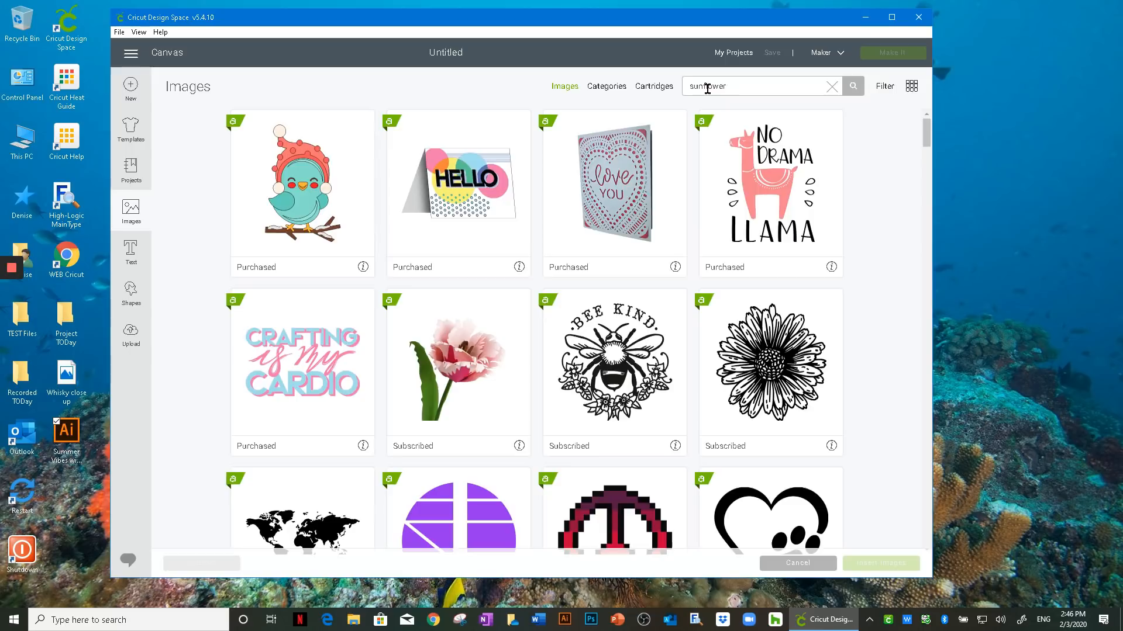
key("Return")
scroll(735, 264, "down", 5)
scroll(735, 264, "down", 15)
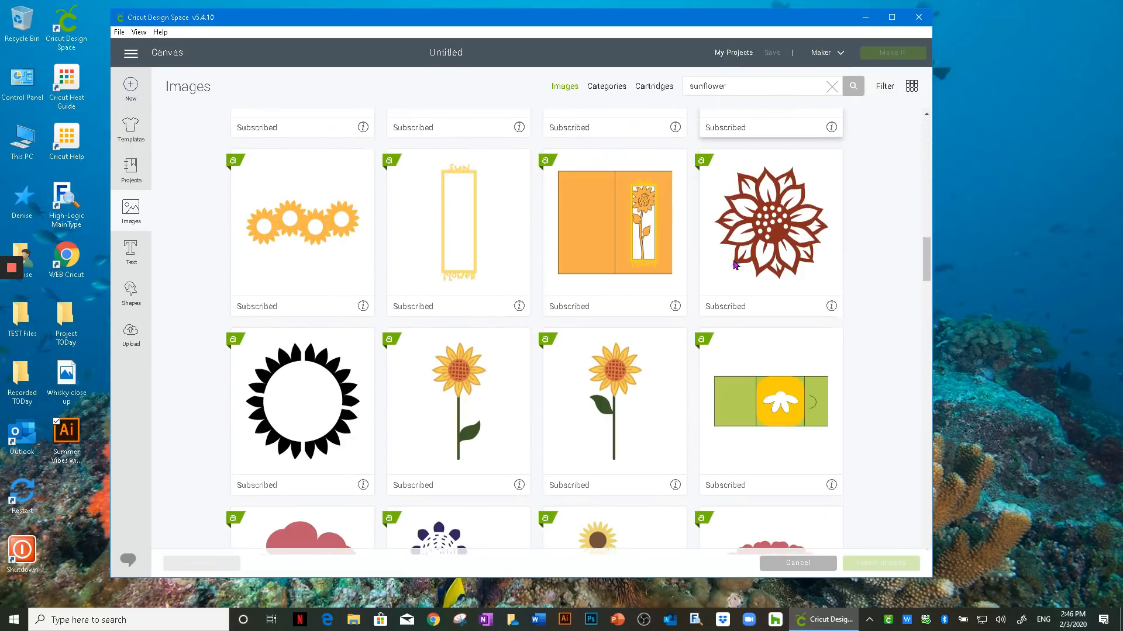
scroll(735, 260, "down", 1)
Insert only the long-stemmed sunflower with its leaf on the right, and move it to about X 11.931, Y 7.014 on the canvas
left_click(669, 341)
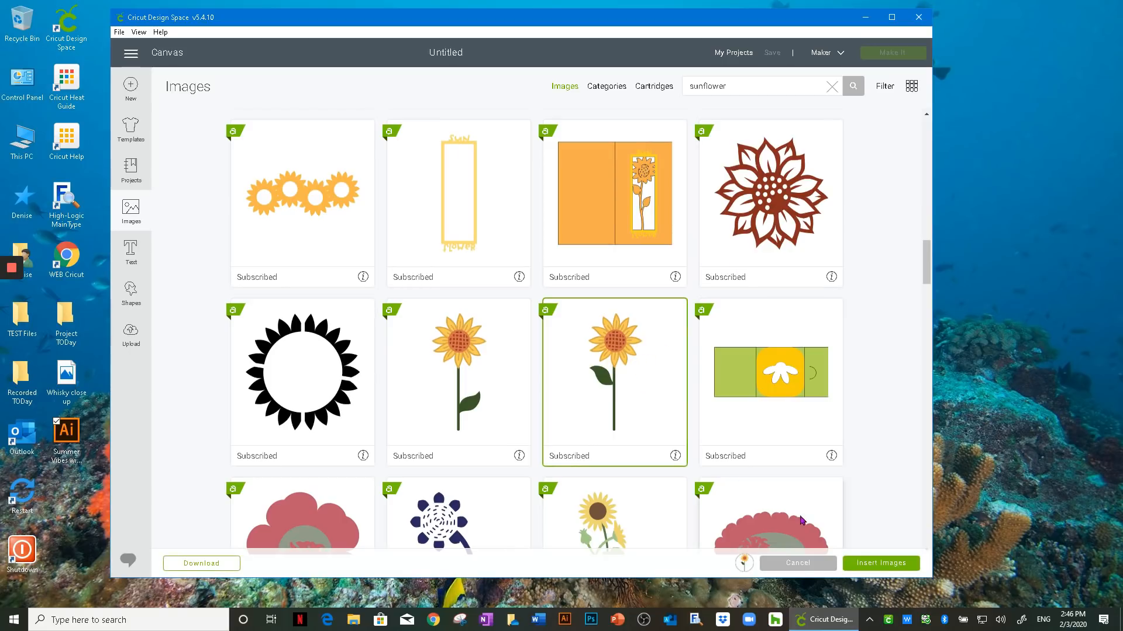
left_click(476, 364)
left_click(622, 367)
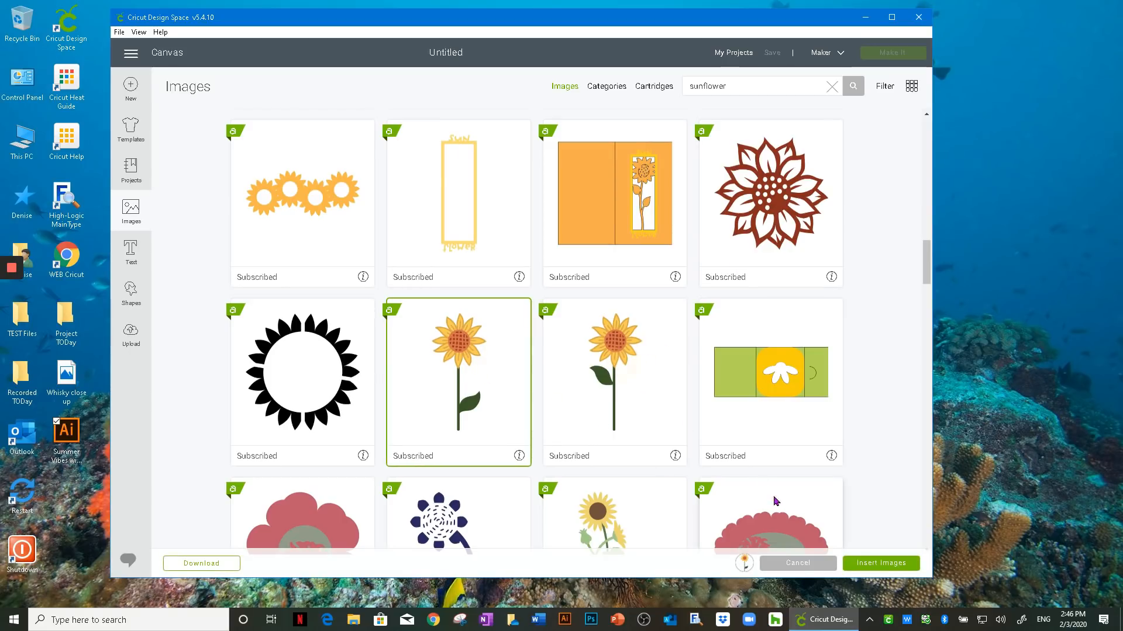
left_click(878, 562)
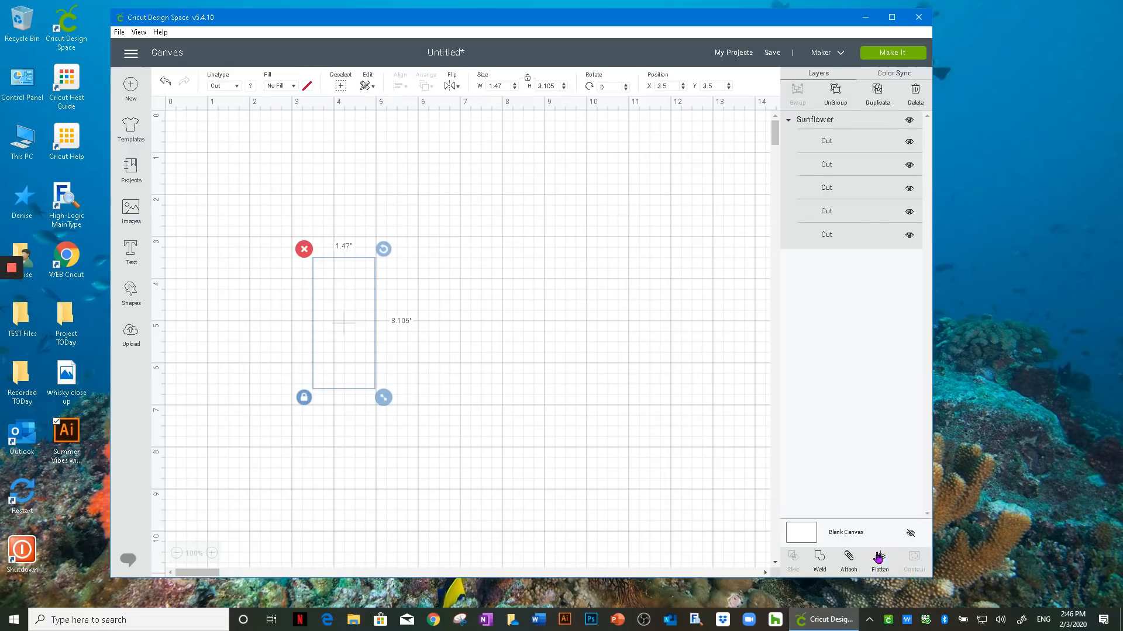
left_click_drag(345, 295, 700, 442)
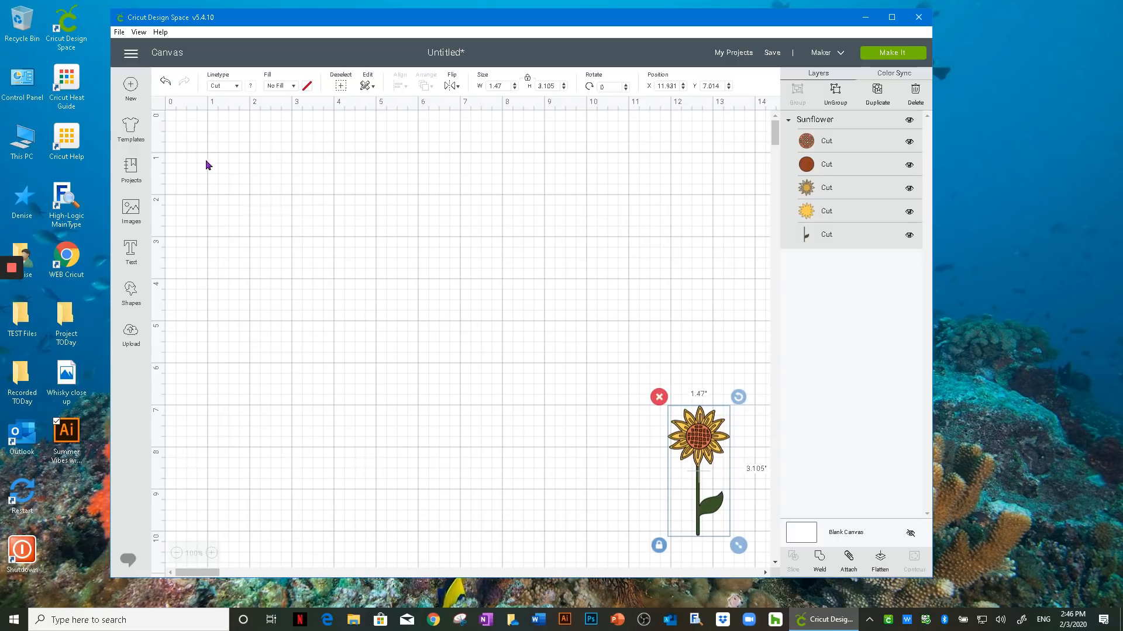
Open the Free this Week image category in the image library and clear its "sunflower" search term
left_click(131, 211)
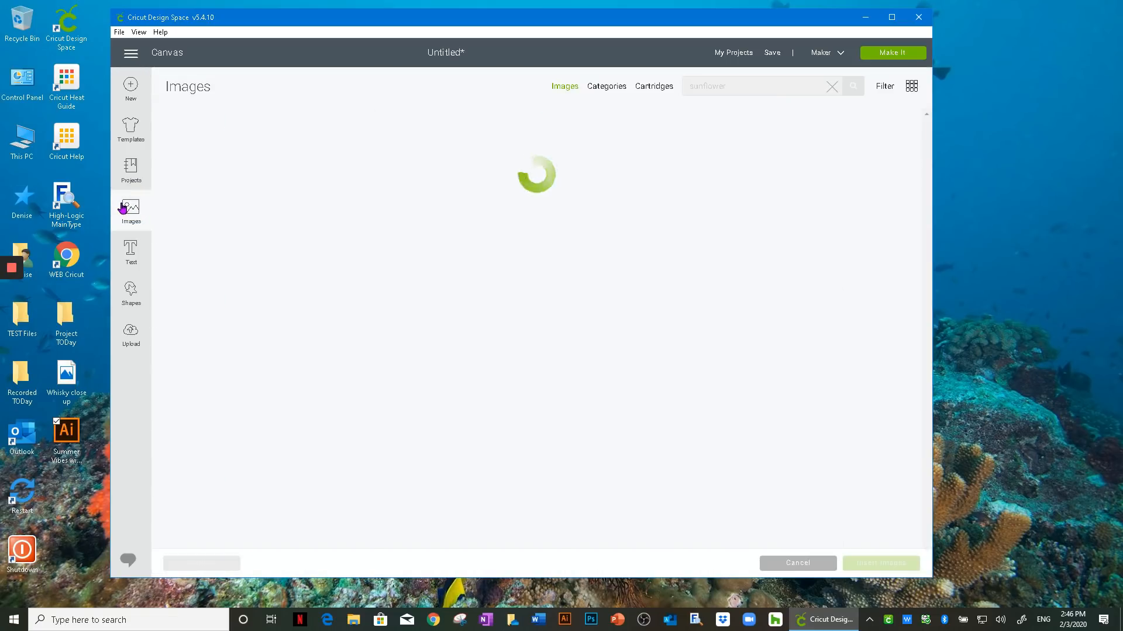
left_click(604, 91)
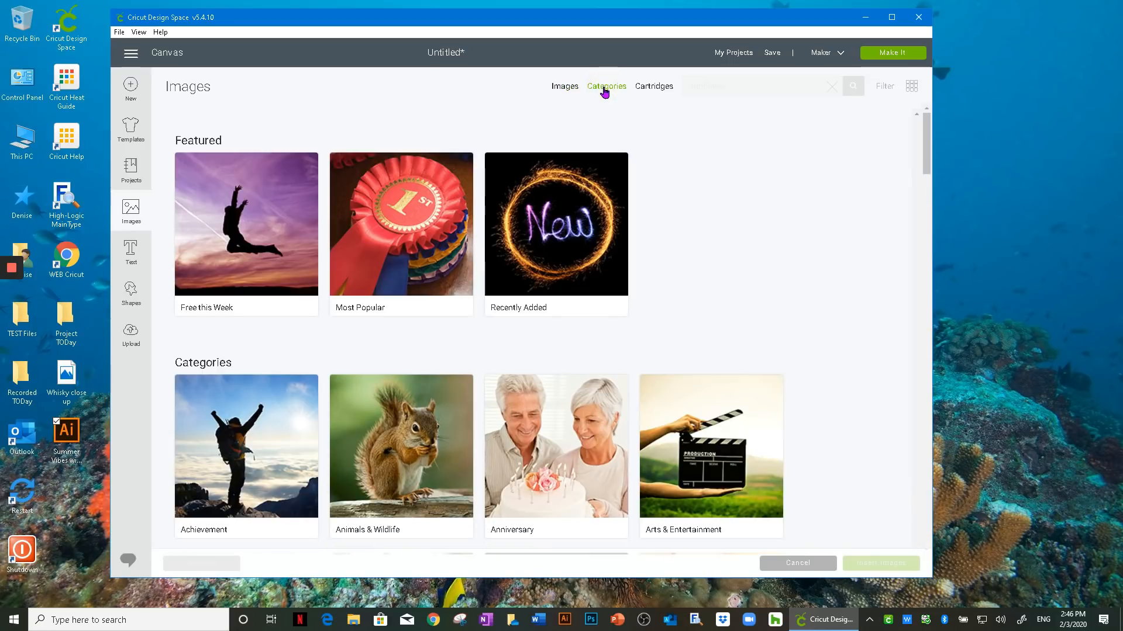
left_click(217, 227)
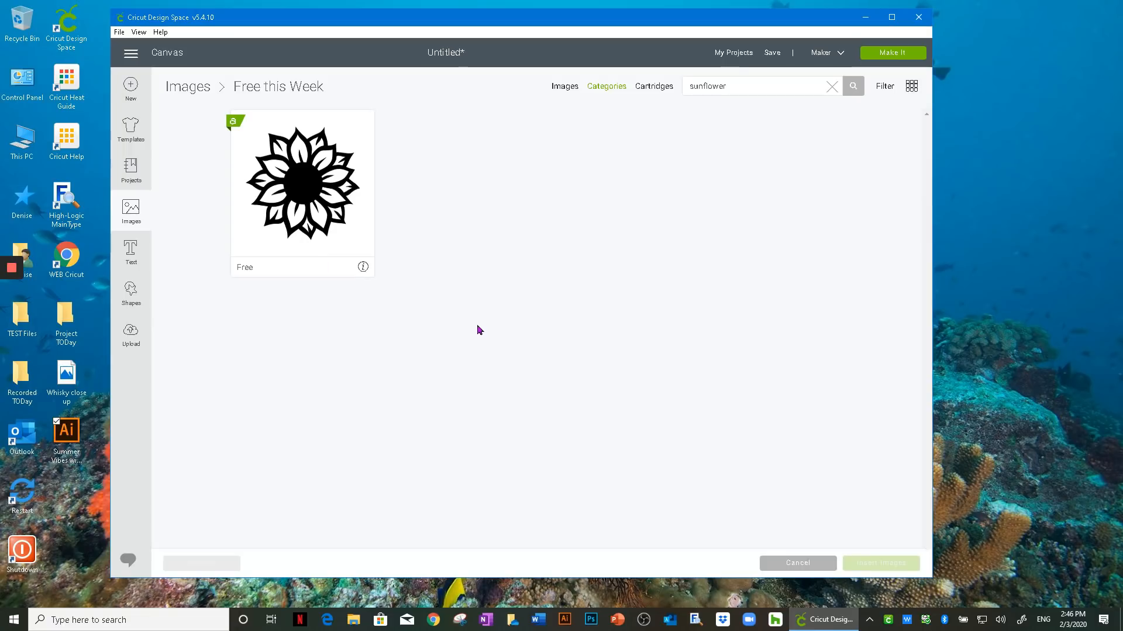
left_click(736, 85)
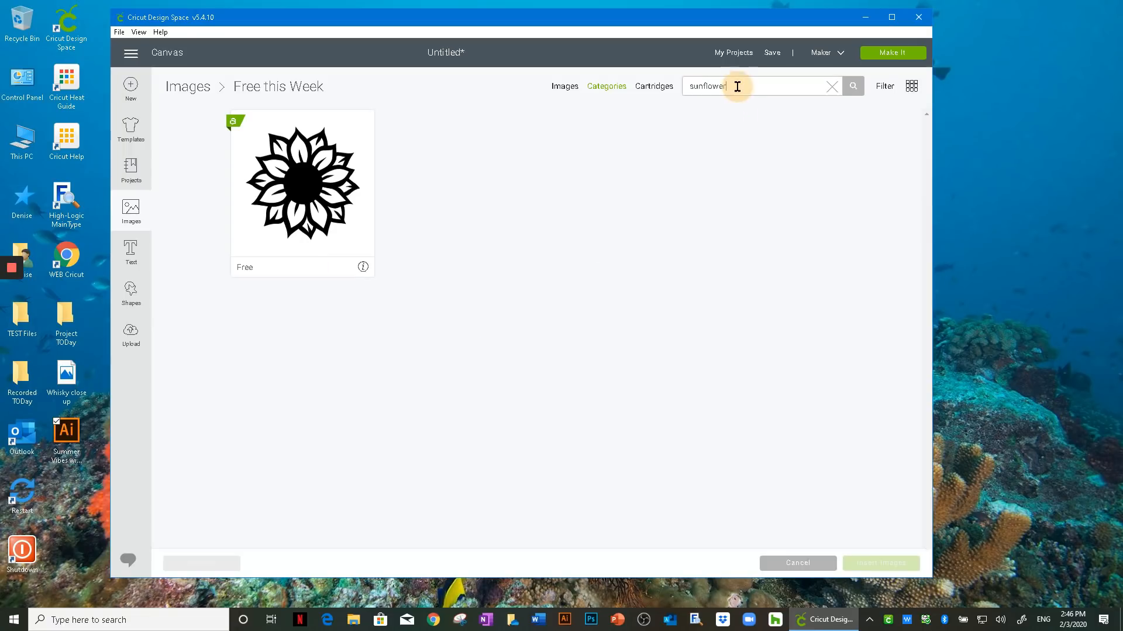
left_click(831, 87)
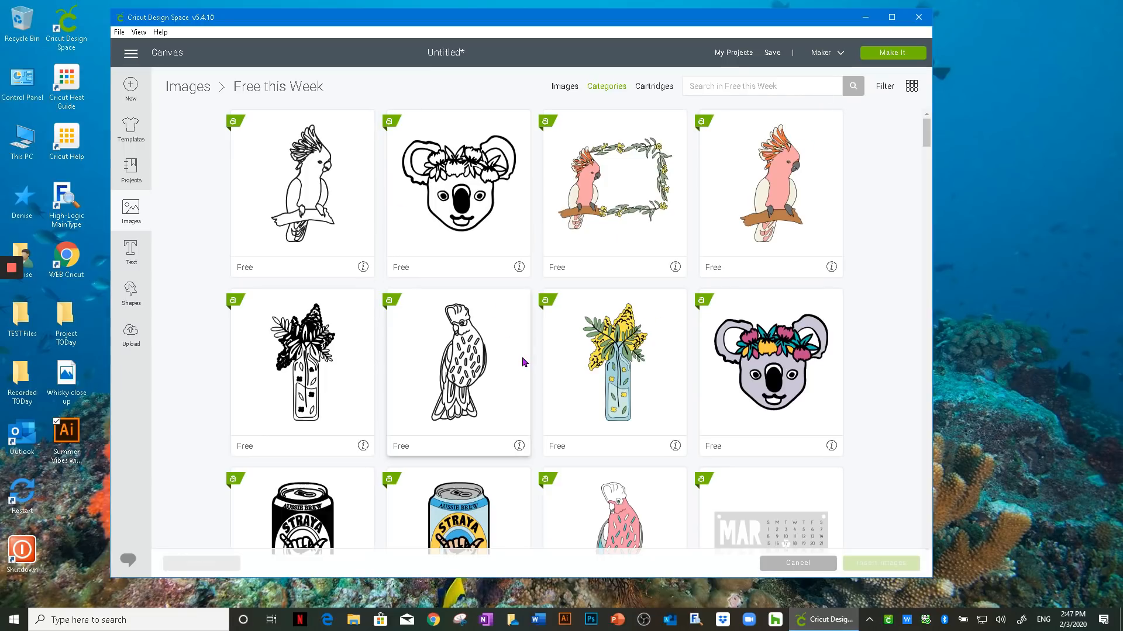
Look through the free images in the Free this Week category and return to the start of the list
scroll(534, 358, "down", 1)
scroll(792, 257, "down", 7)
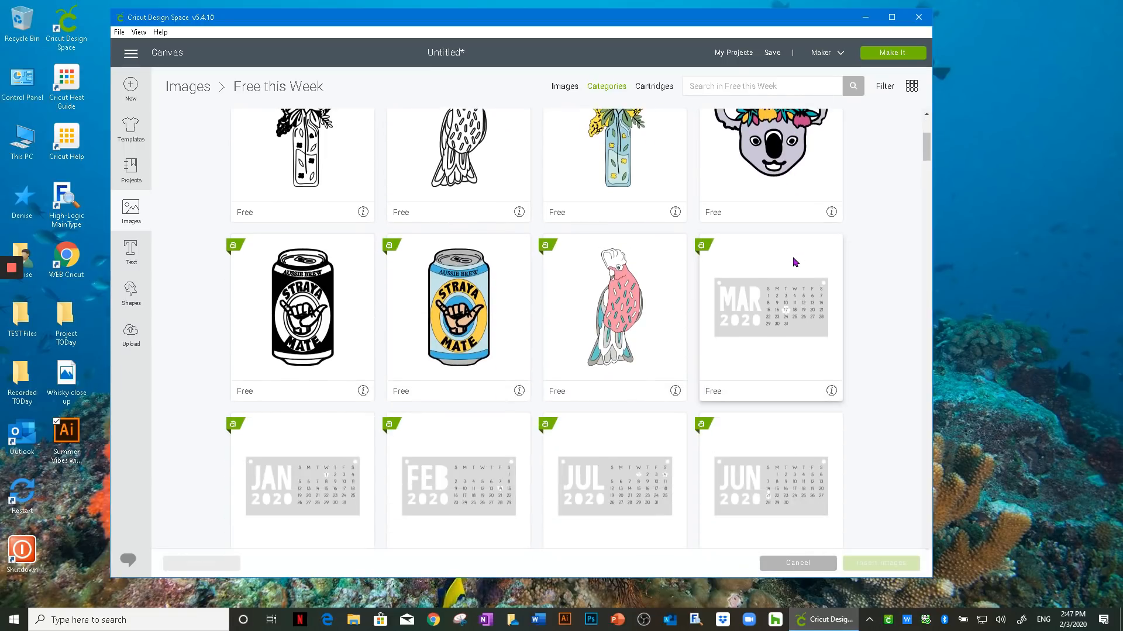
scroll(793, 261, "down", 13)
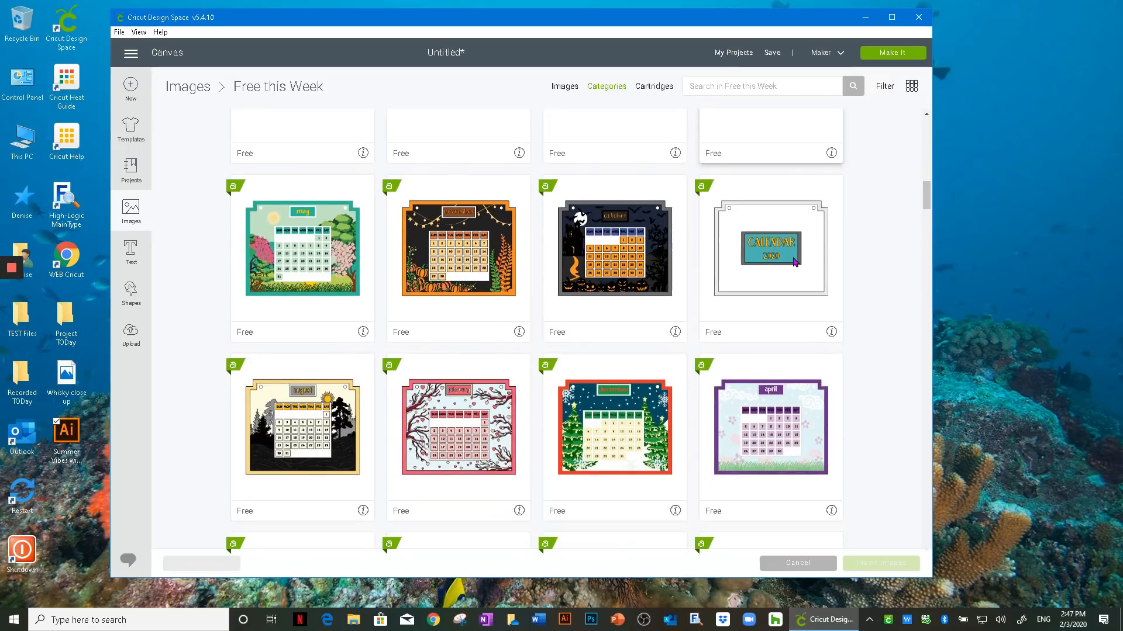
scroll(794, 262, "down", 10)
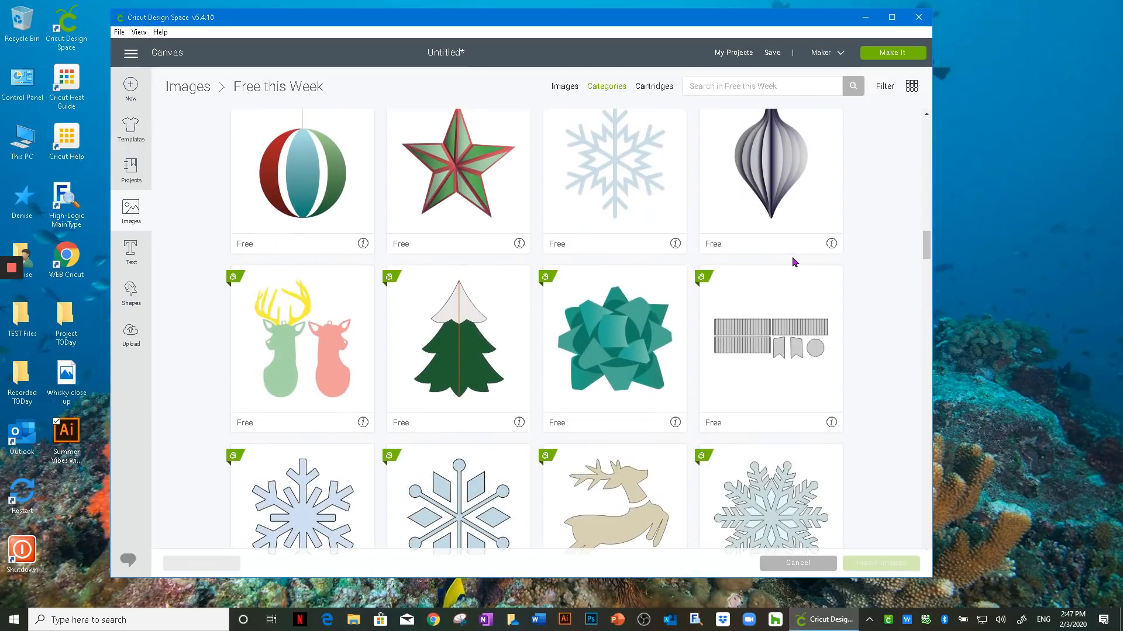
scroll(794, 262, "down", 6)
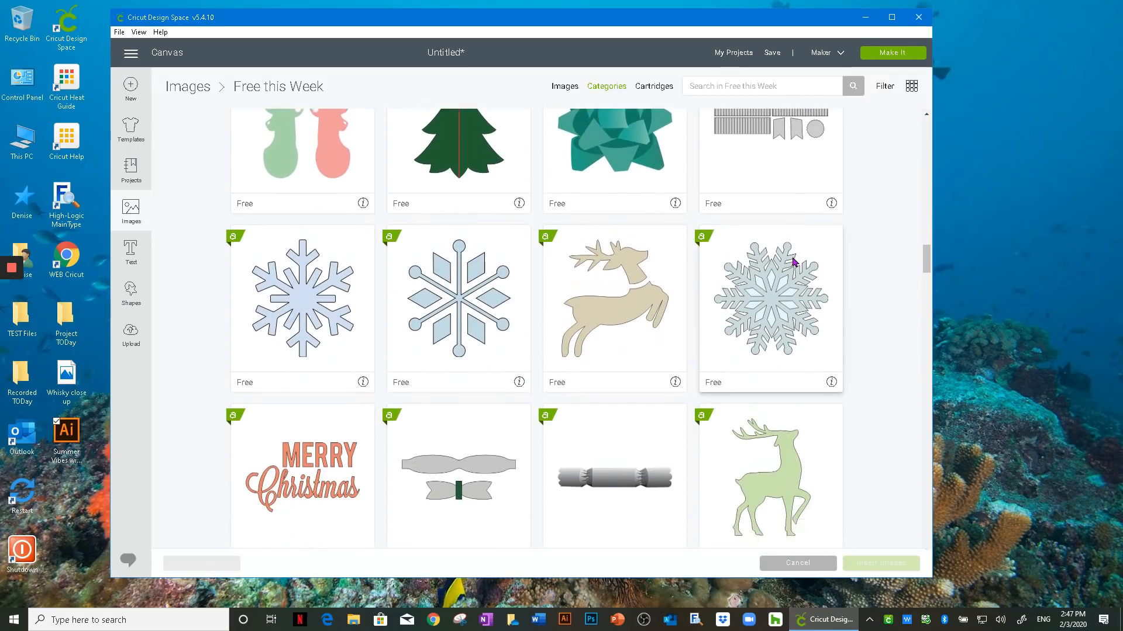
scroll(793, 262, "down", 14)
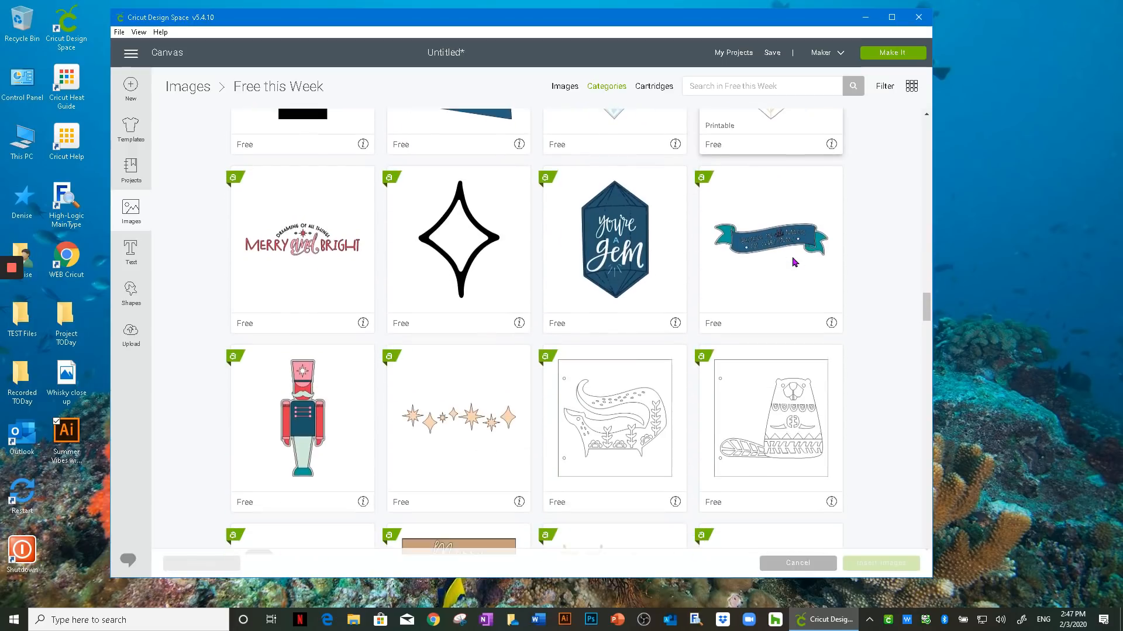
scroll(791, 258, "down", 13)
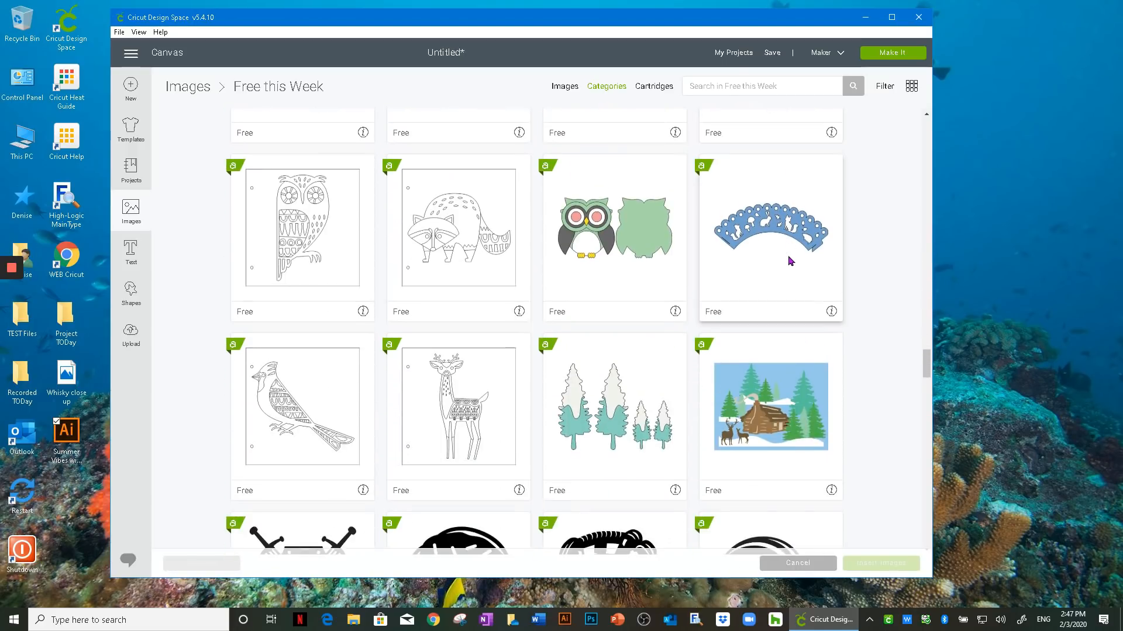
scroll(790, 261, "down", 15)
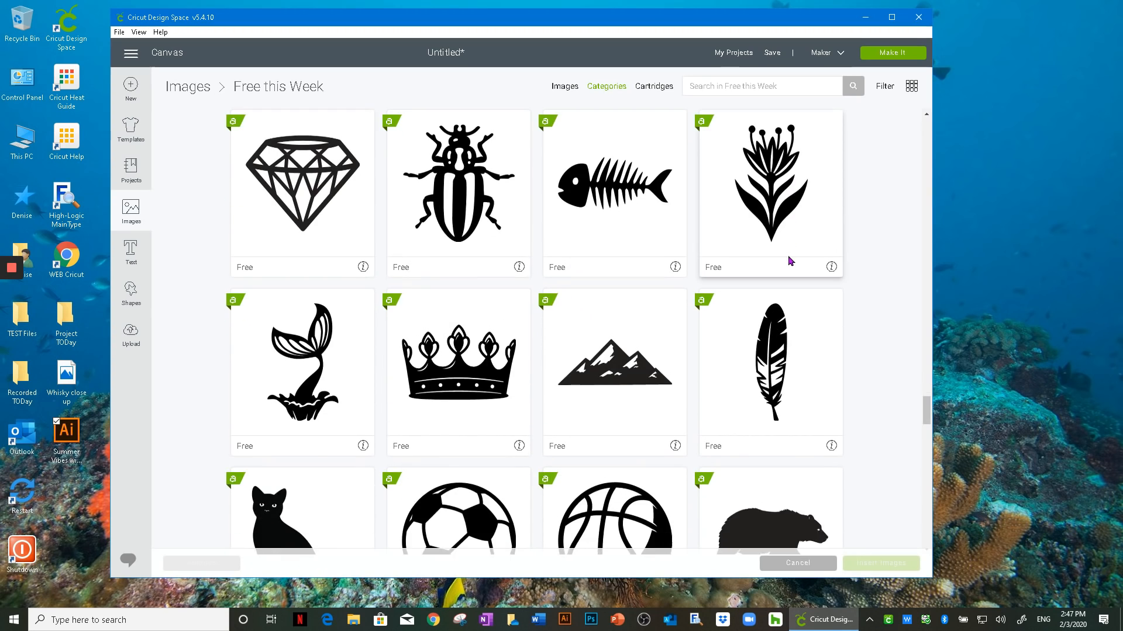
scroll(787, 261, "down", 17)
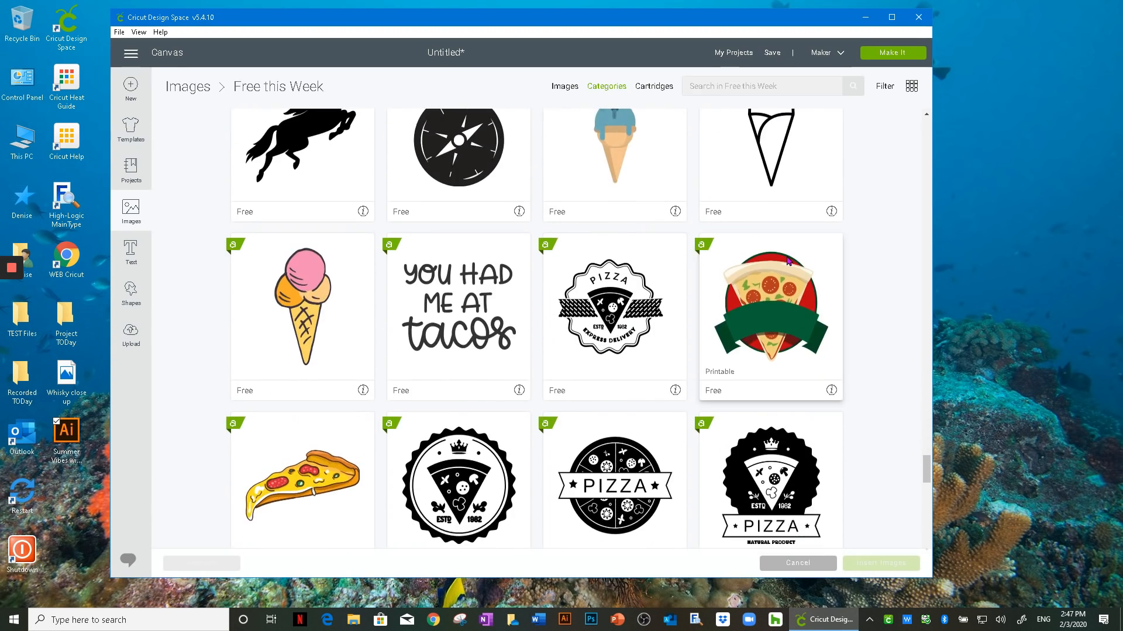
scroll(788, 260, "down", 20)
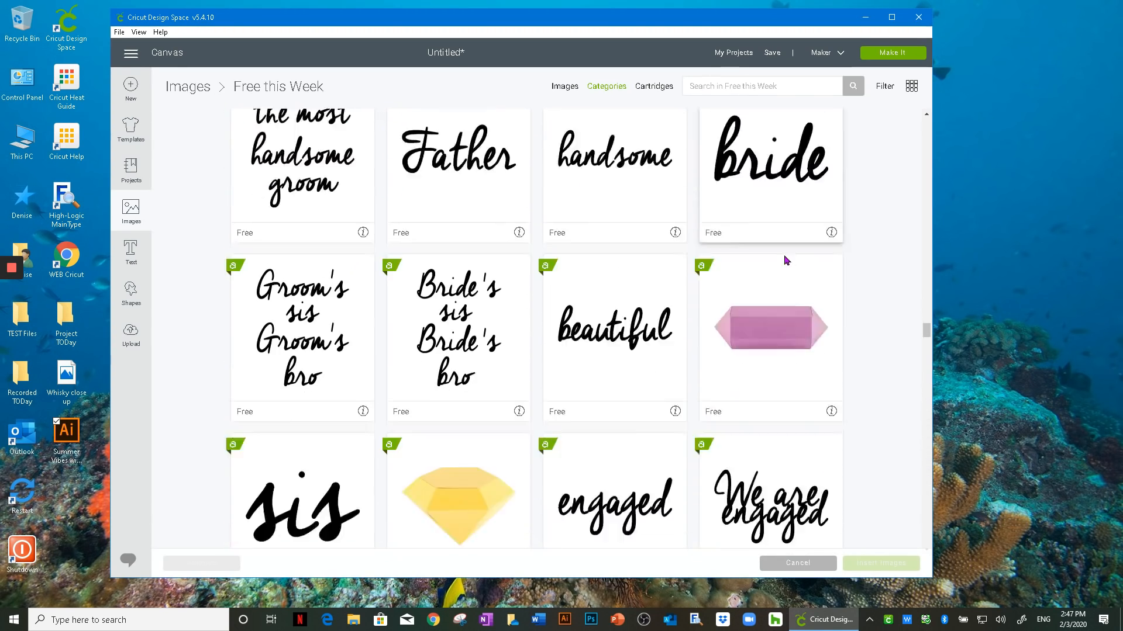
left_click_drag(927, 343, 902, 113)
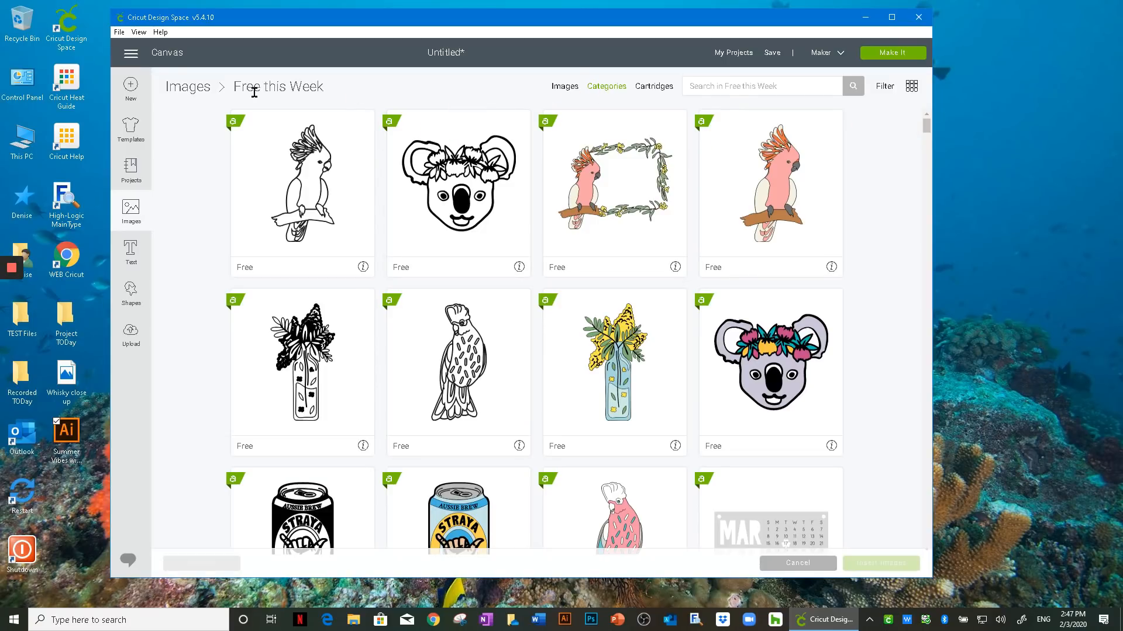
View the Most Popular image category and return to the overview of image categories
left_click(604, 88)
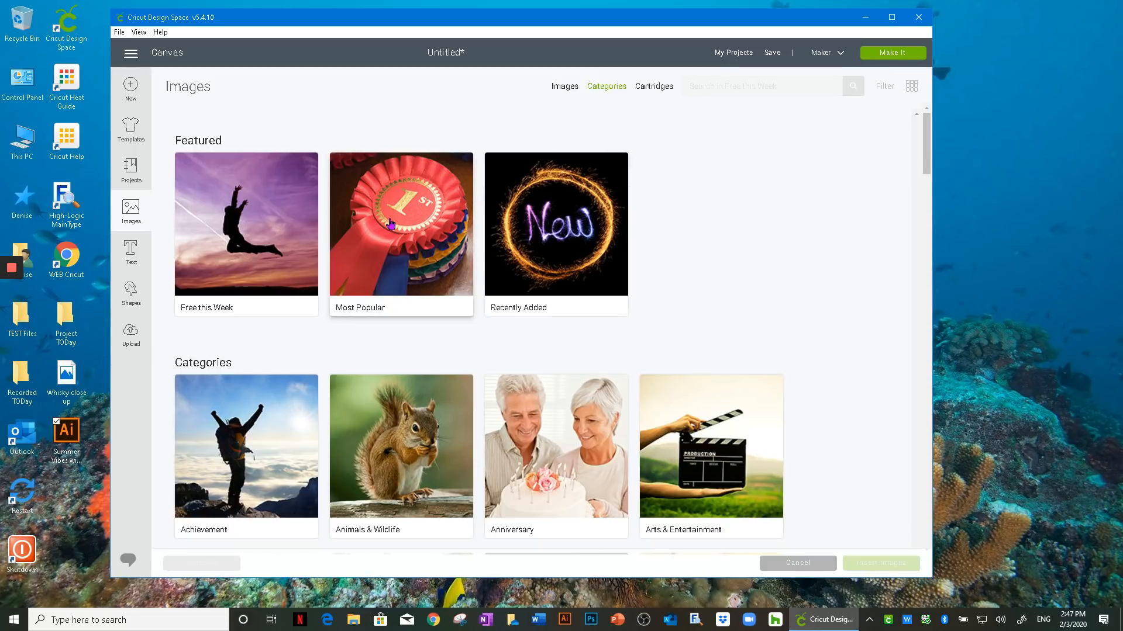
left_click(391, 224)
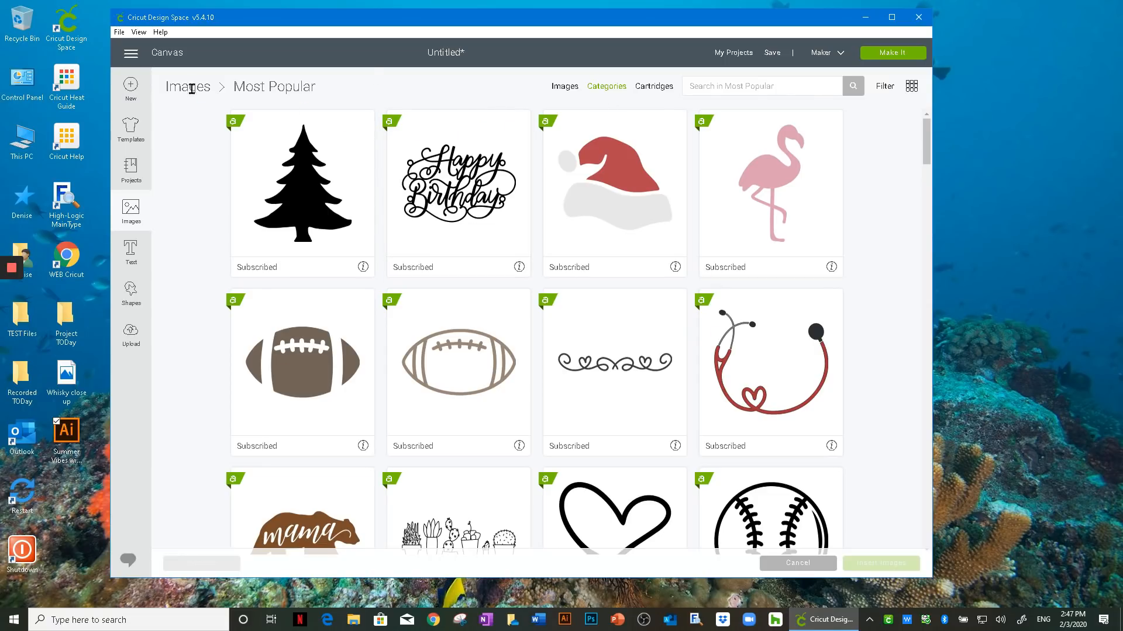
left_click(608, 88)
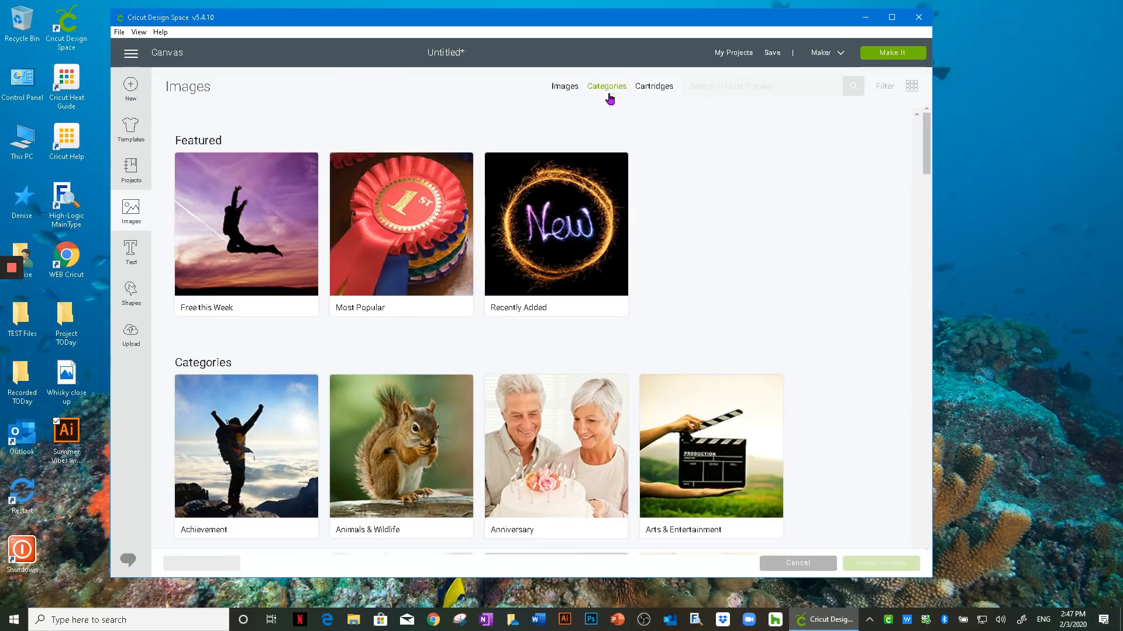
Open the Recently Added image category and browse its images
left_click(570, 231)
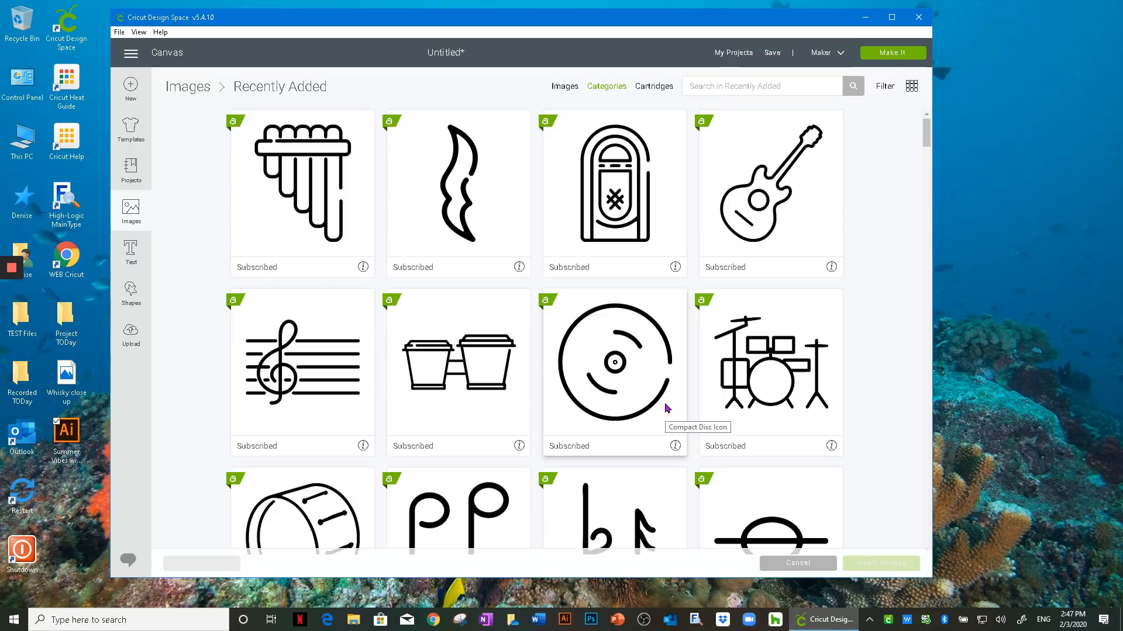
scroll(666, 408, "down", 10)
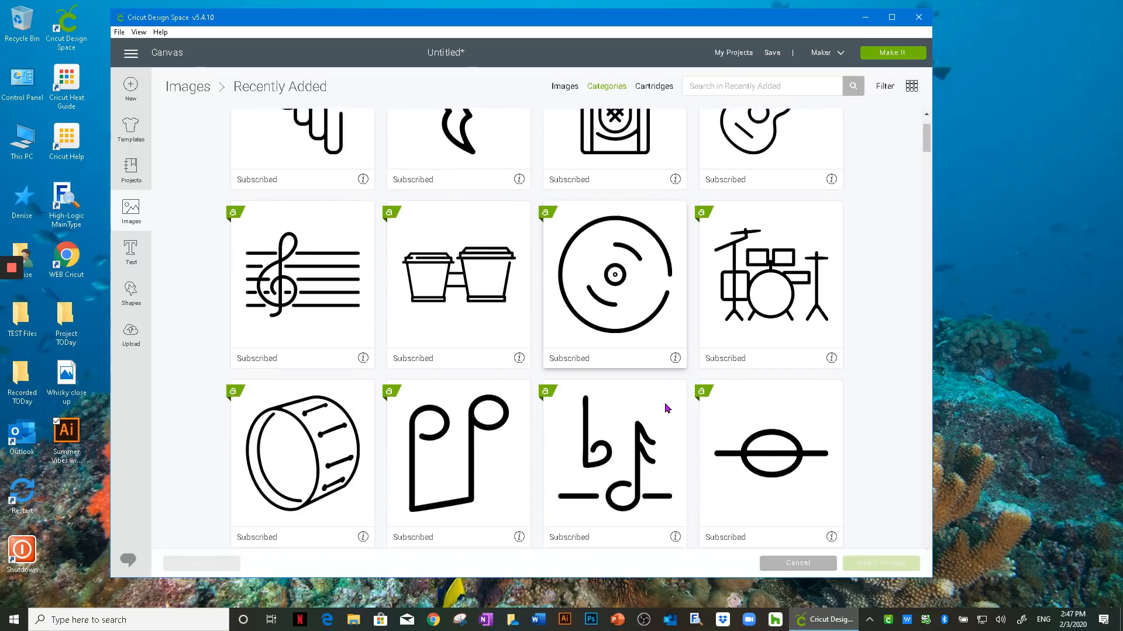
scroll(666, 408, "up", 5)
scroll(666, 407, "down", 9)
scroll(666, 404, "down", 10)
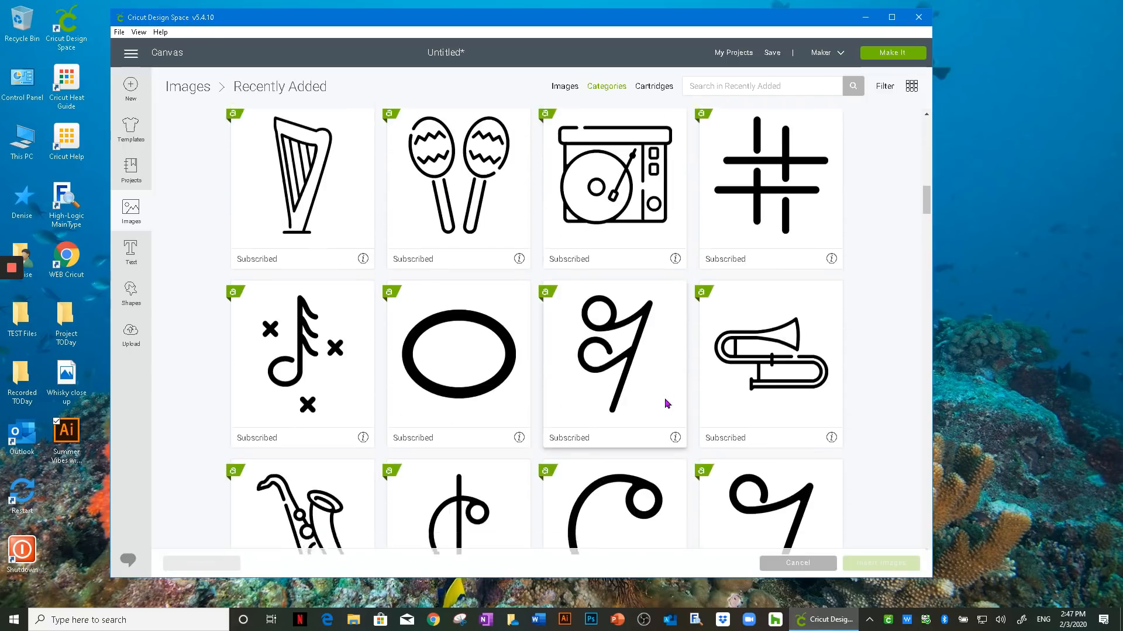
scroll(667, 402, "up", 15)
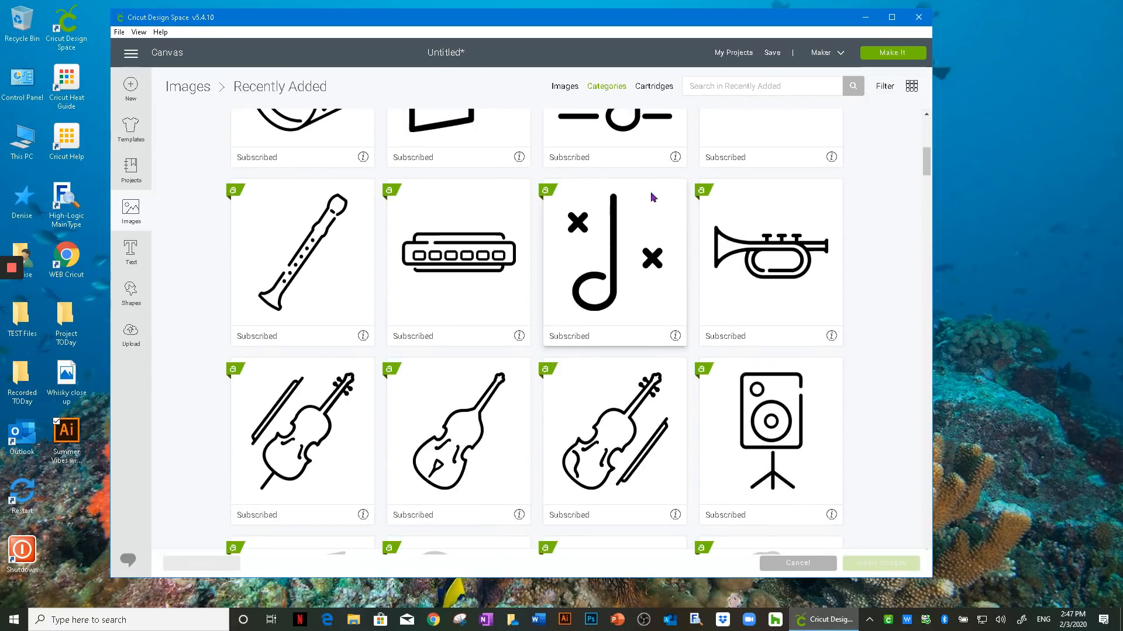
Show the image library by cartridges and browse the available image sets
left_click(643, 86)
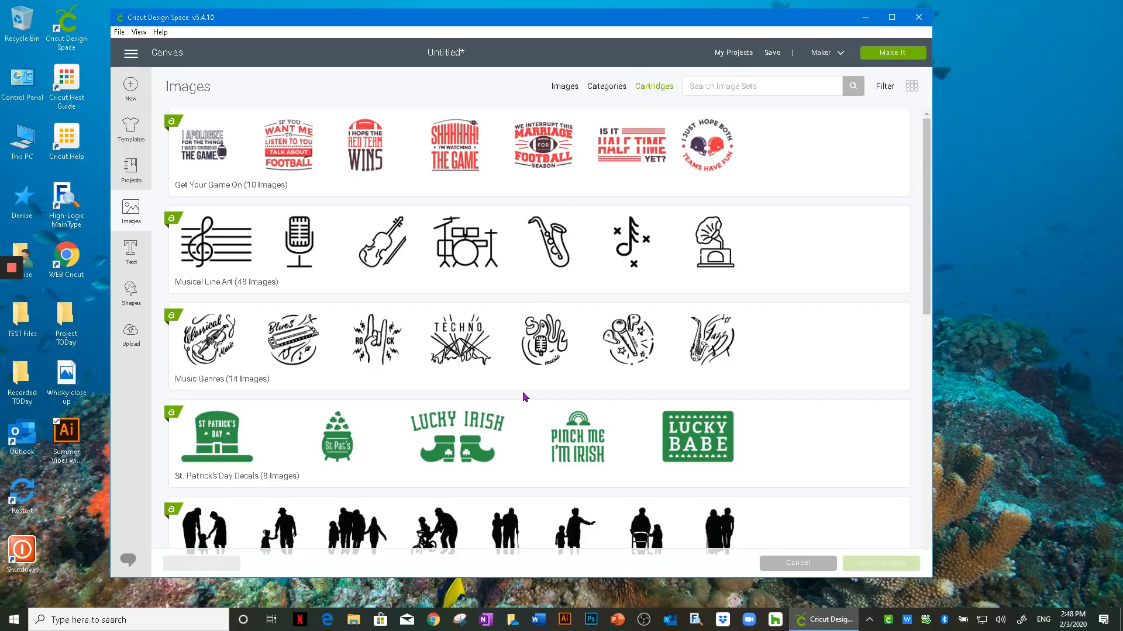
scroll(524, 397, "down", 4)
scroll(524, 397, "up", 4)
scroll(524, 396, "down", 7)
scroll(525, 395, "down", 15)
scroll(524, 397, "down", 15)
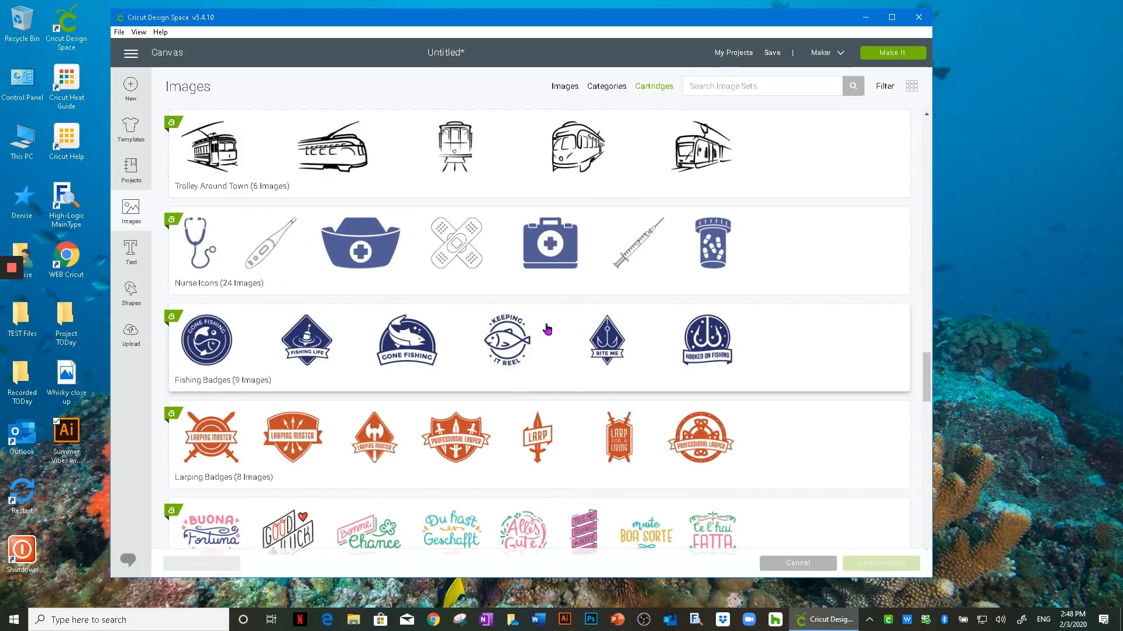
Search the cartridge image sets for "christmas" and browse the matching sets
left_click(711, 83)
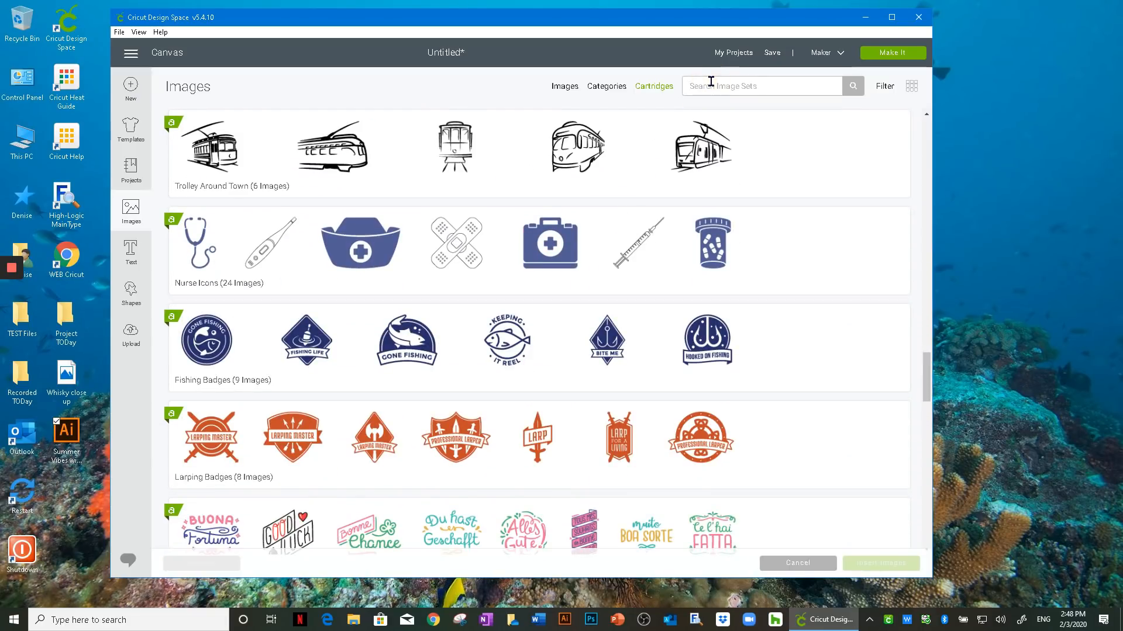
type("ch")
key("Return")
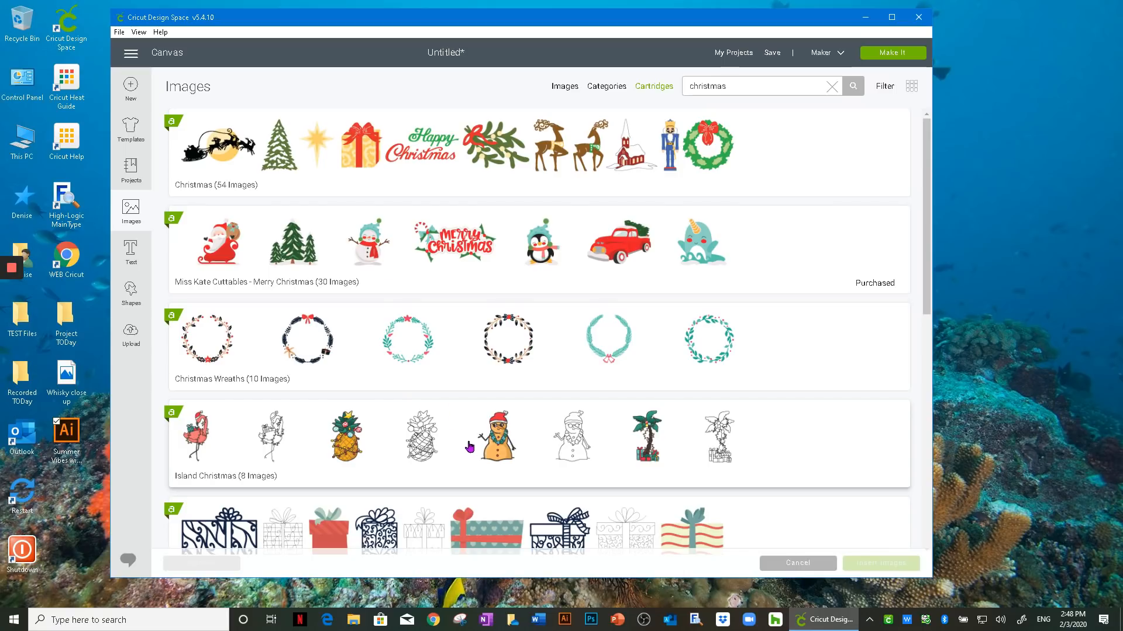
scroll(469, 446, "down", 5)
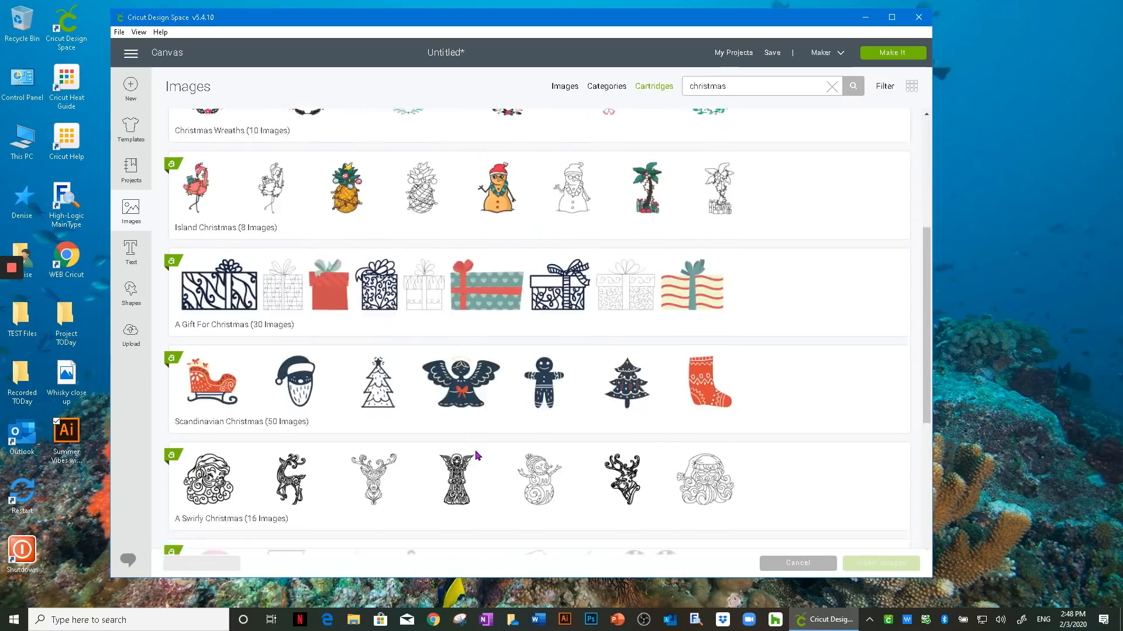
scroll(477, 456, "up", 5)
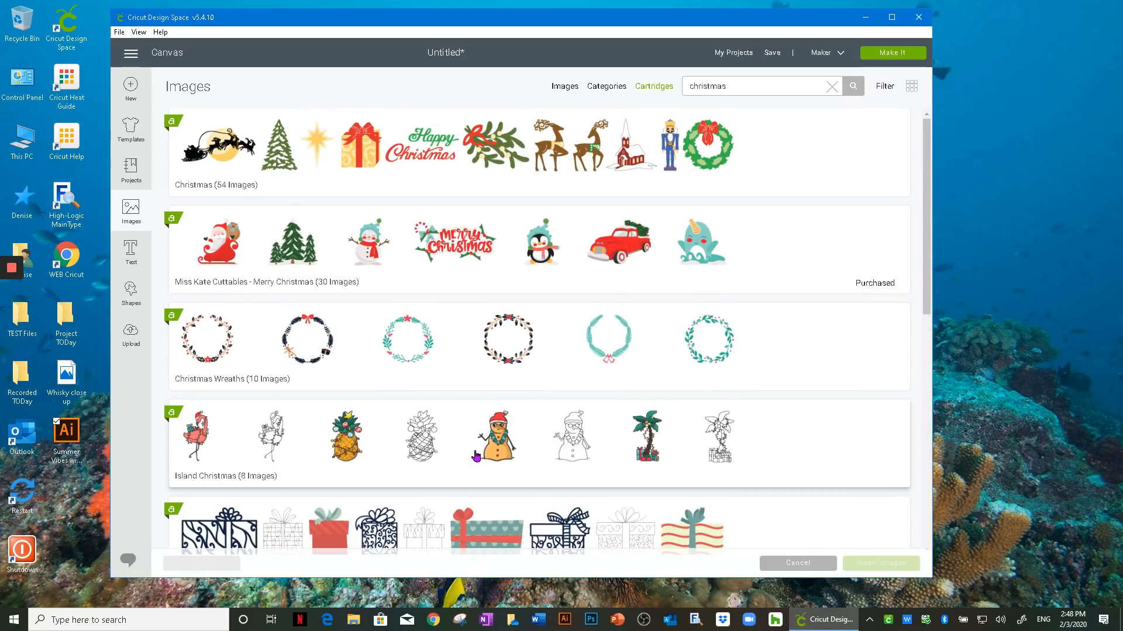
scroll(476, 456, "down", 1)
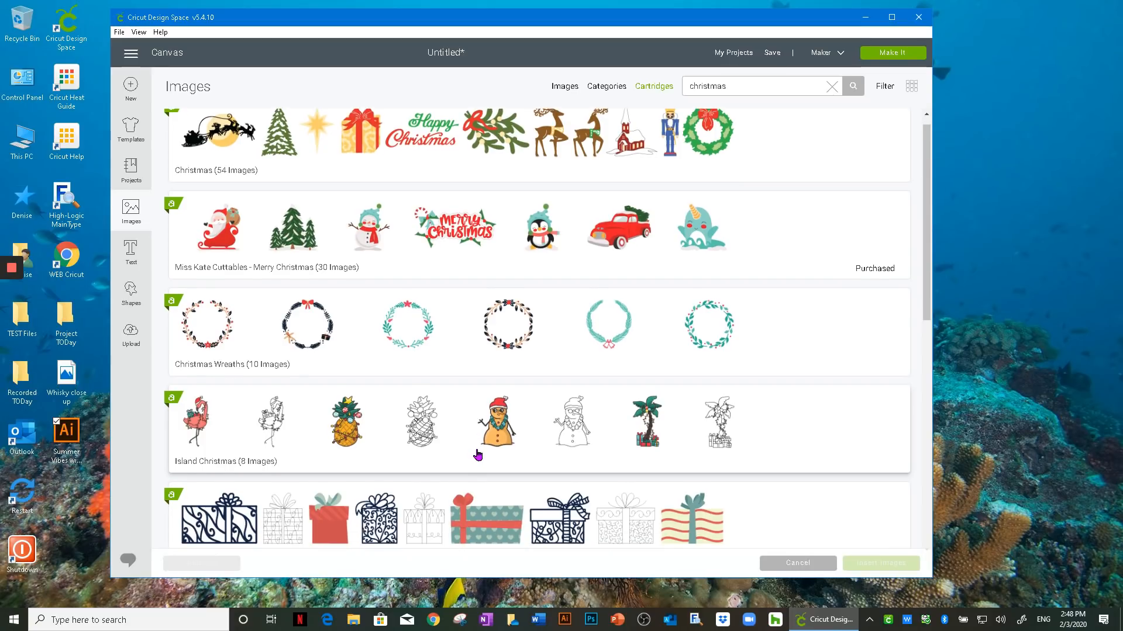
scroll(477, 455, "down", 3)
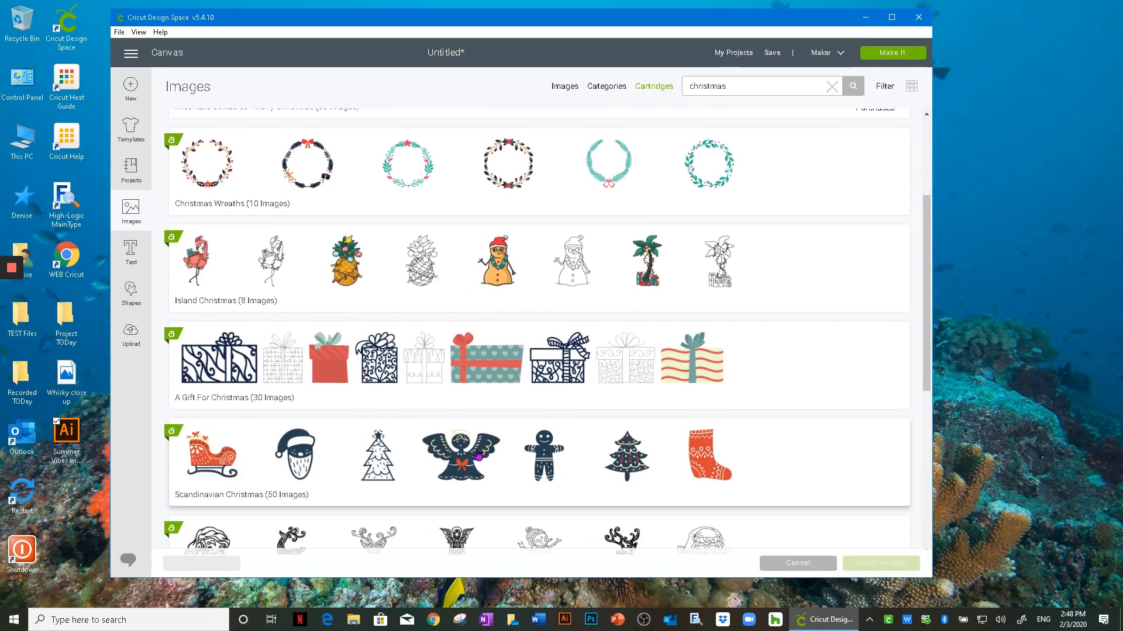
scroll(477, 455, "down", 8)
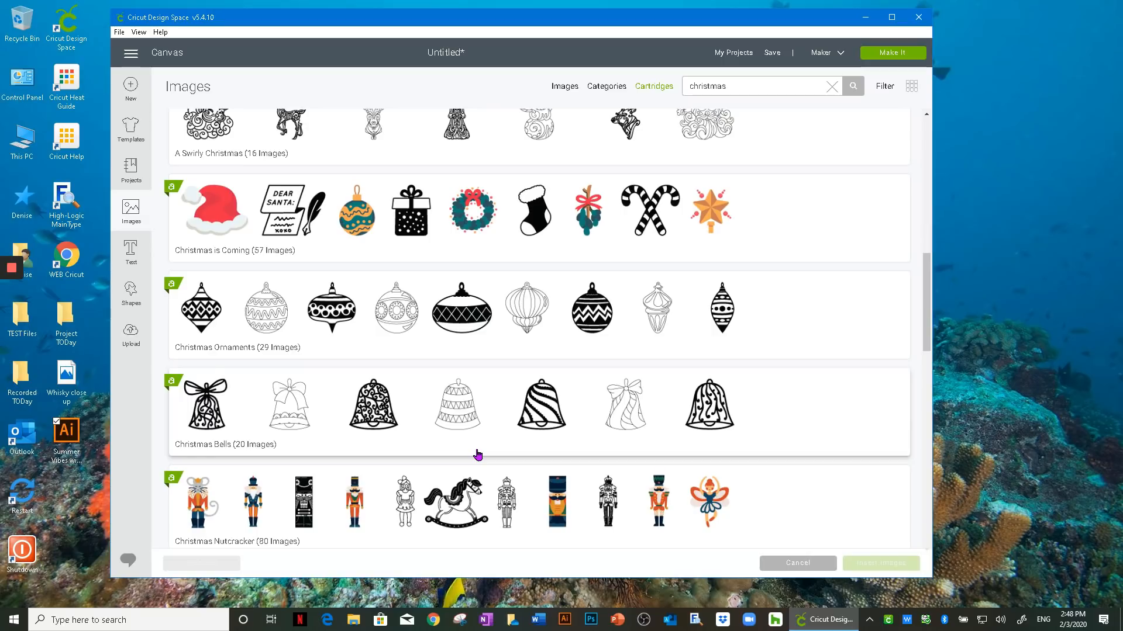
scroll(478, 455, "down", 6)
scroll(476, 451, "down", 3)
scroll(476, 451, "up", 5)
Search the cartridge image sets for "frozen" and look through the matching sets and their prices
left_click_drag(777, 92, 648, 89)
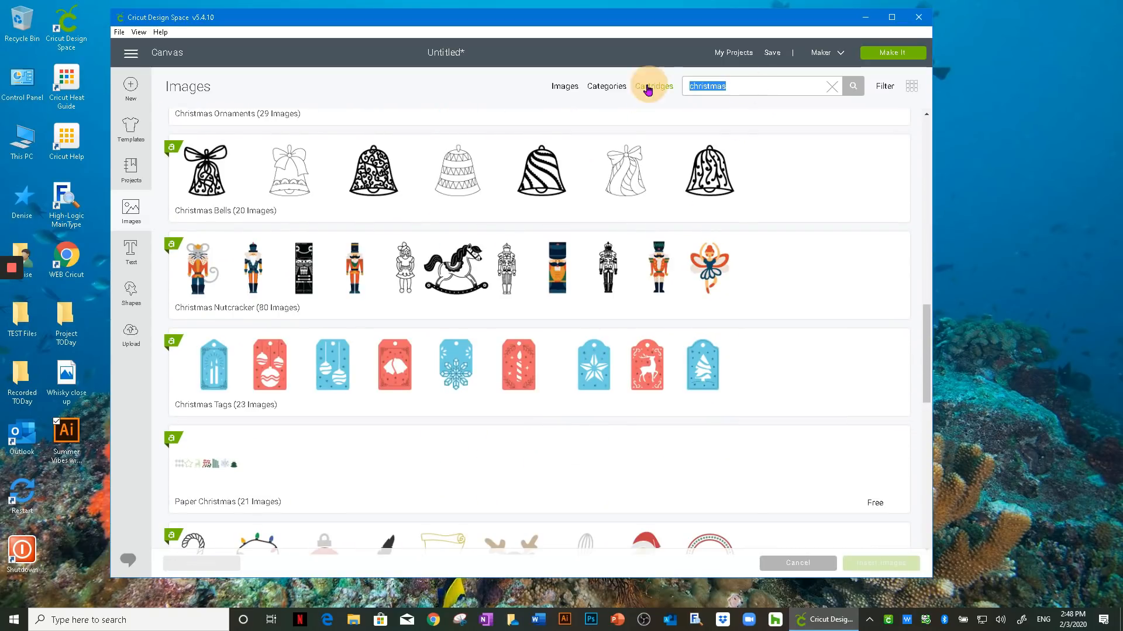
type("frozen")
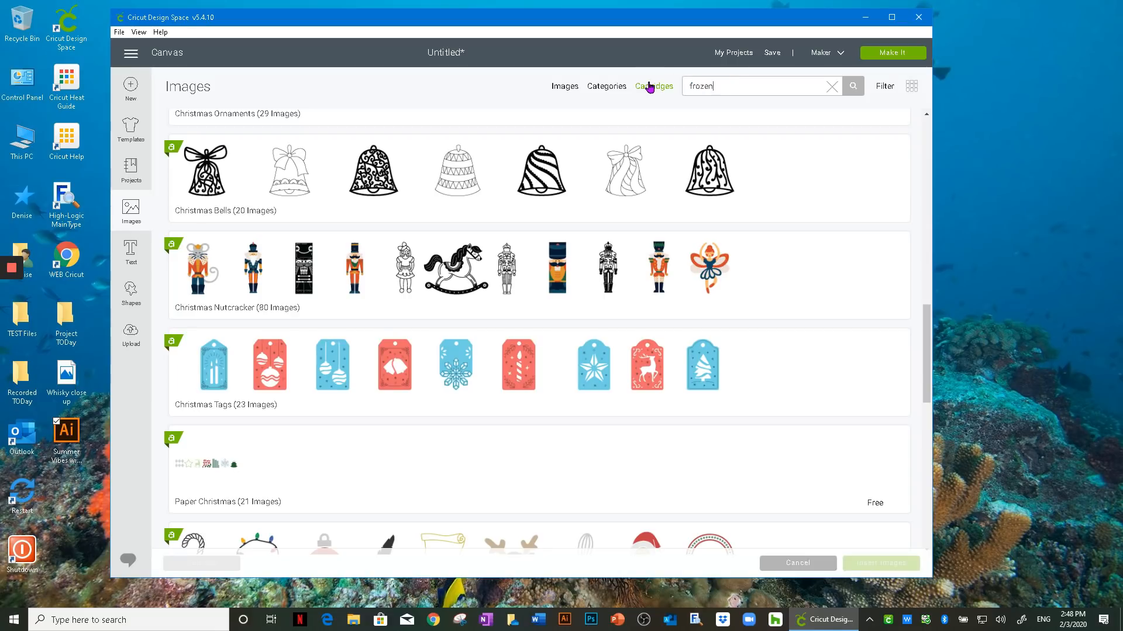
key("Return")
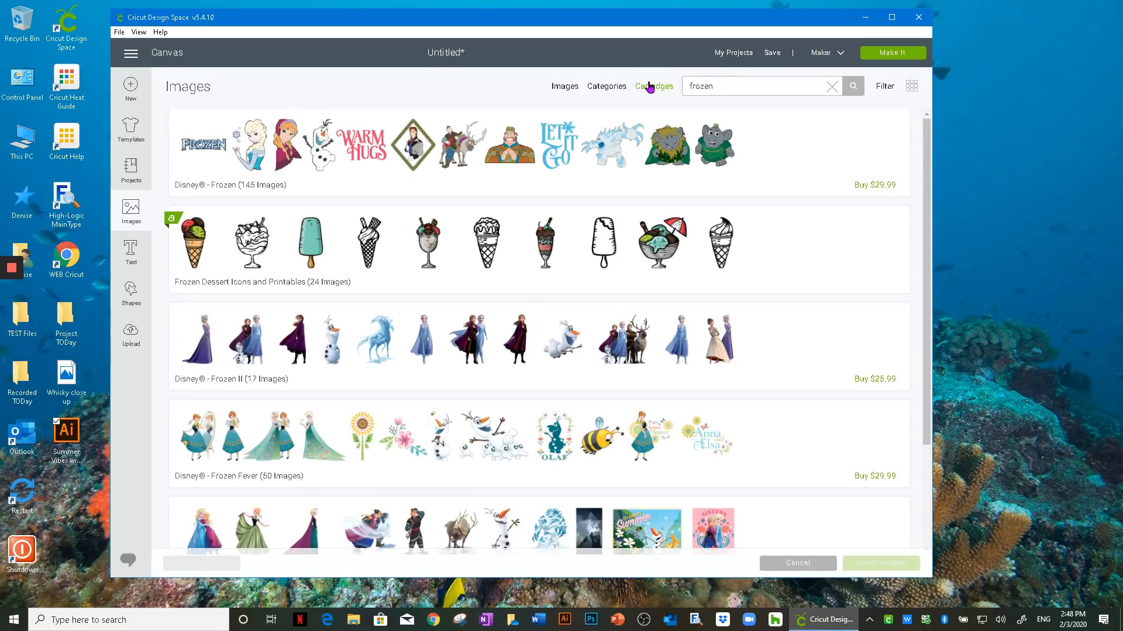
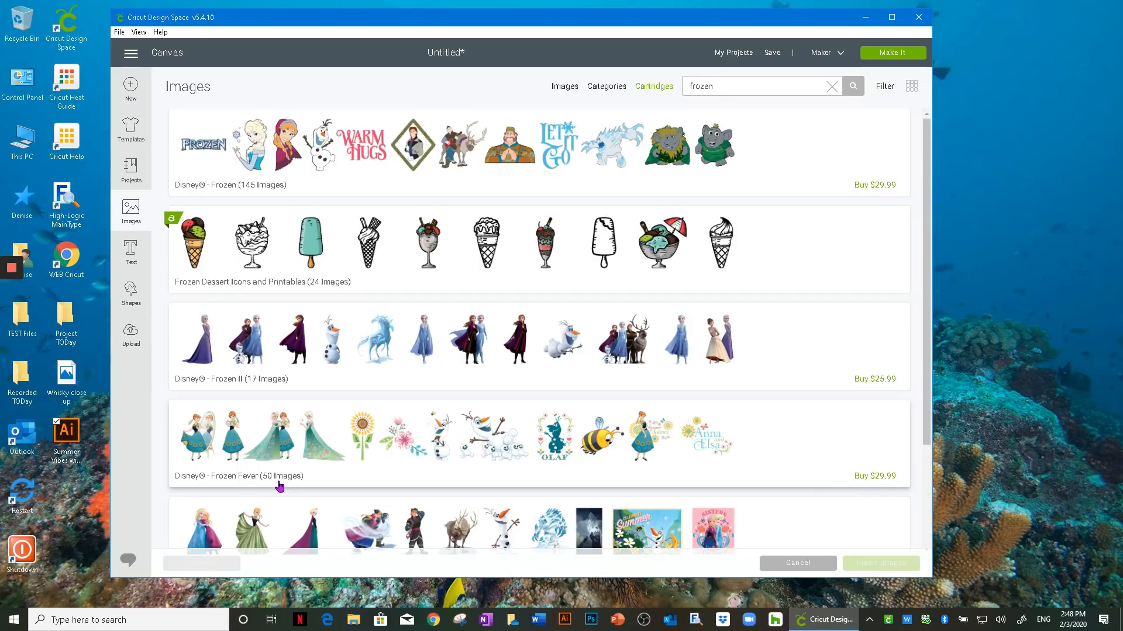
scroll(251, 451, "down", 2)
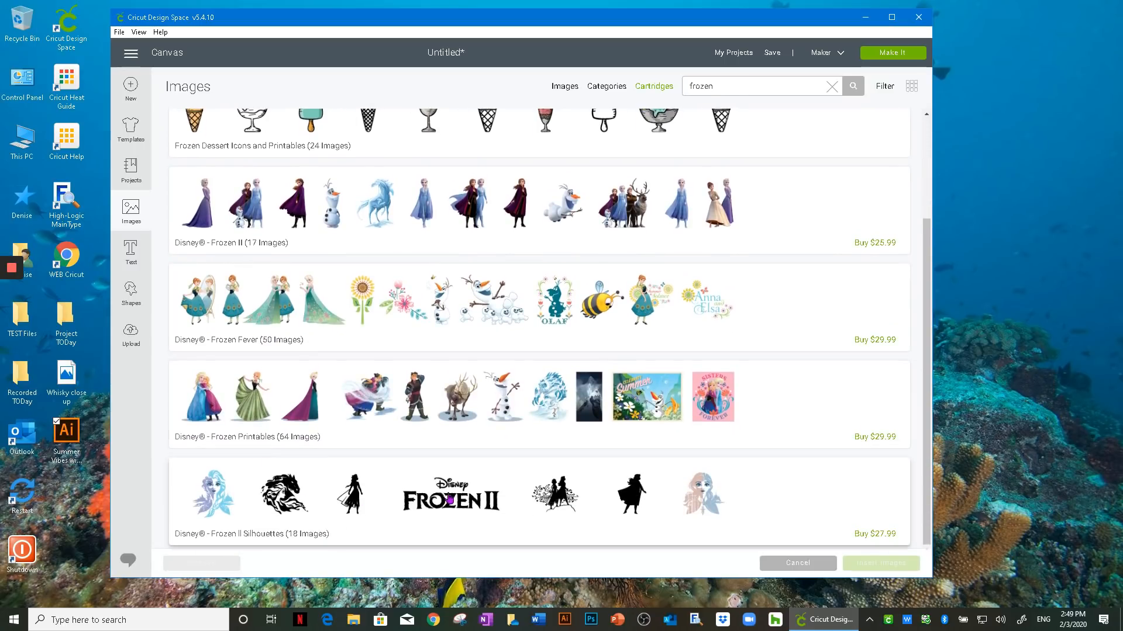
scroll(507, 475, "up", 2)
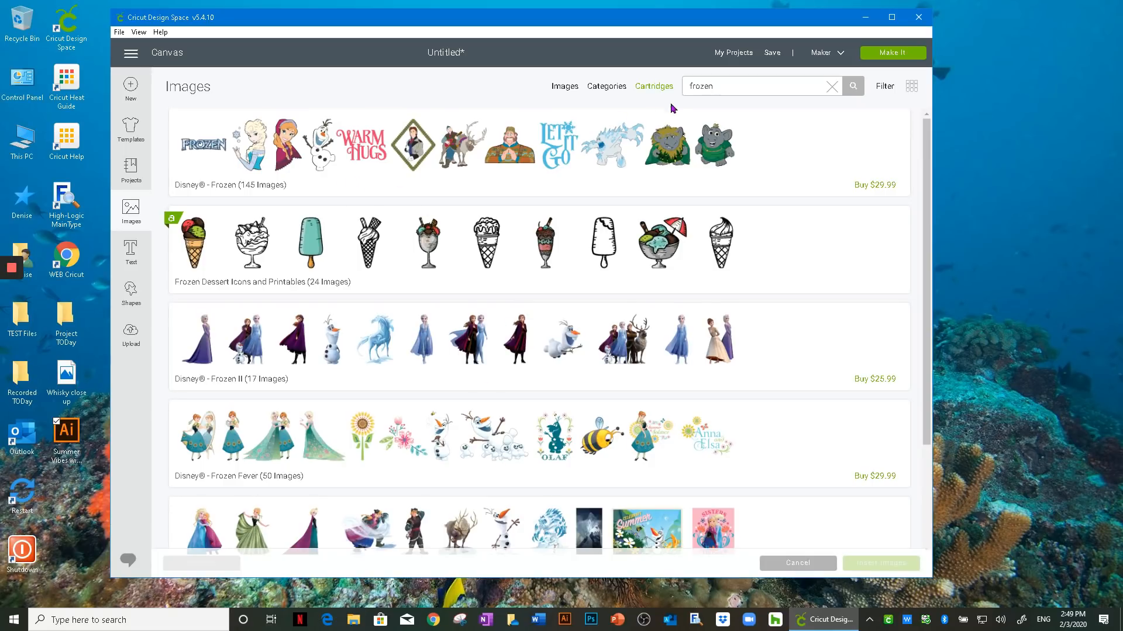
Clear the image set search and view the ownership filter options for cartridges
left_click(832, 87)
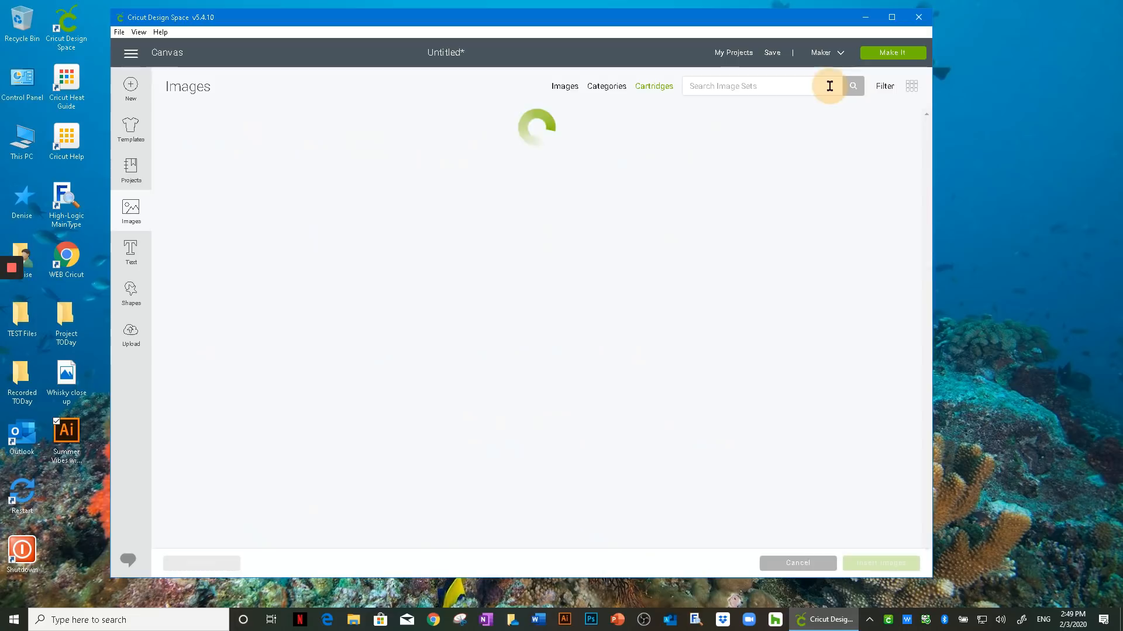
left_click(911, 87)
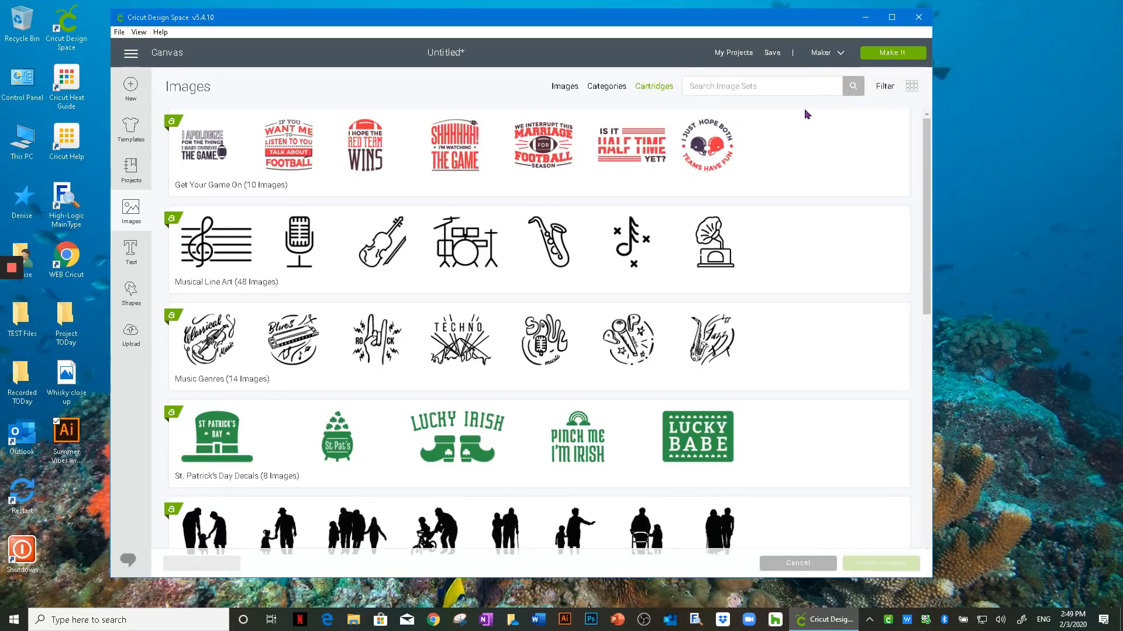
left_click(883, 87)
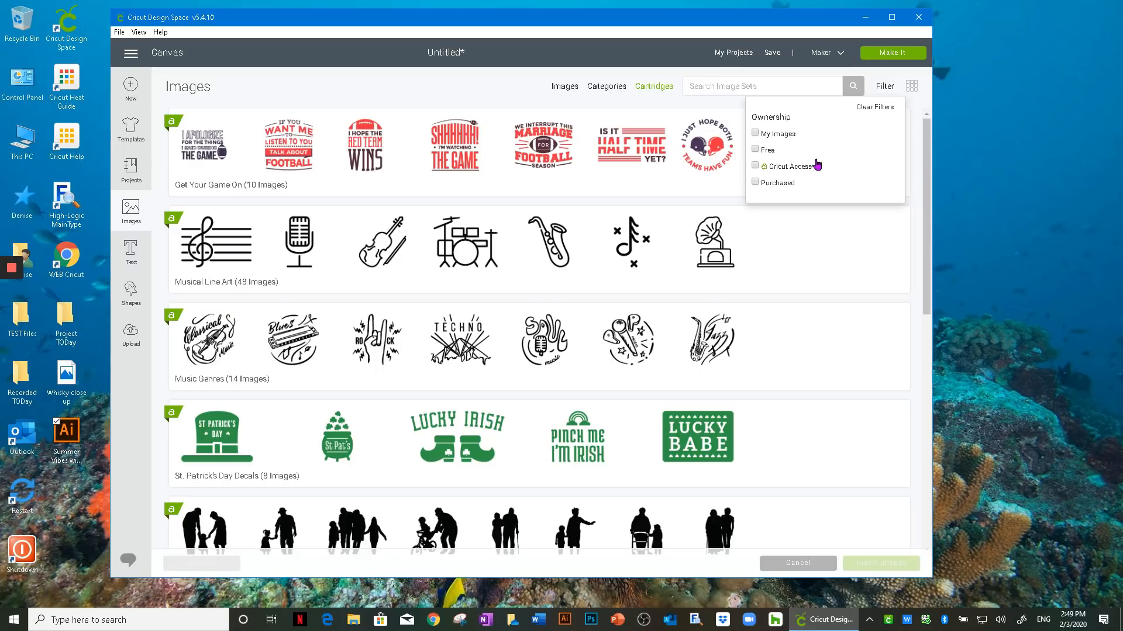
left_click(345, 91)
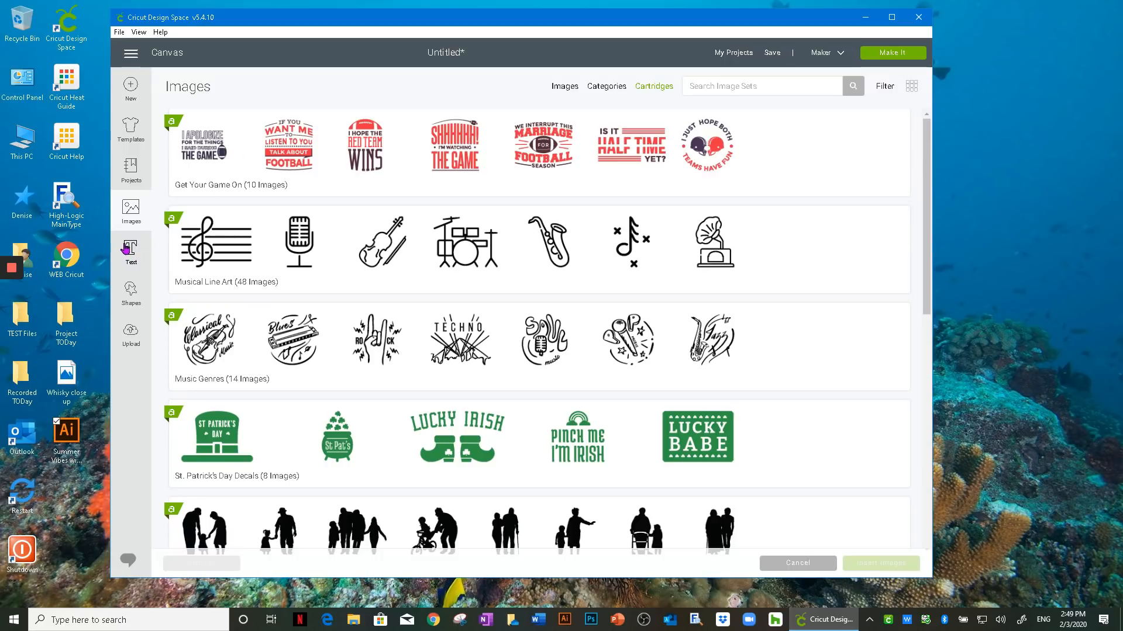
Leave the image library for the canvas and add an empty text box
left_click(128, 55)
left_click(131, 129)
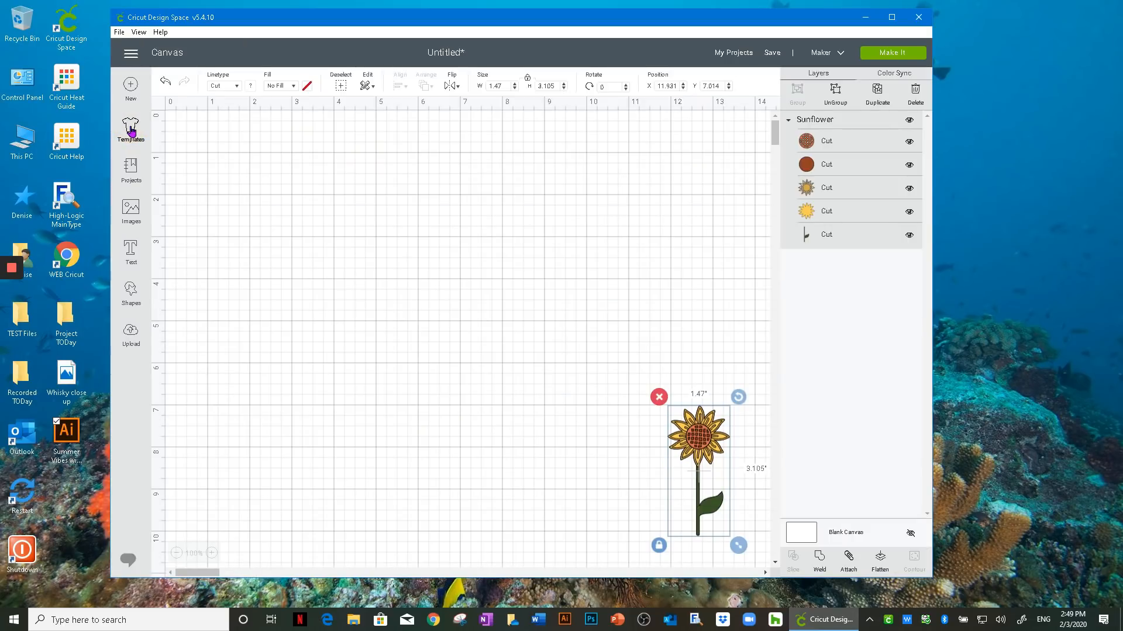
left_click(130, 250)
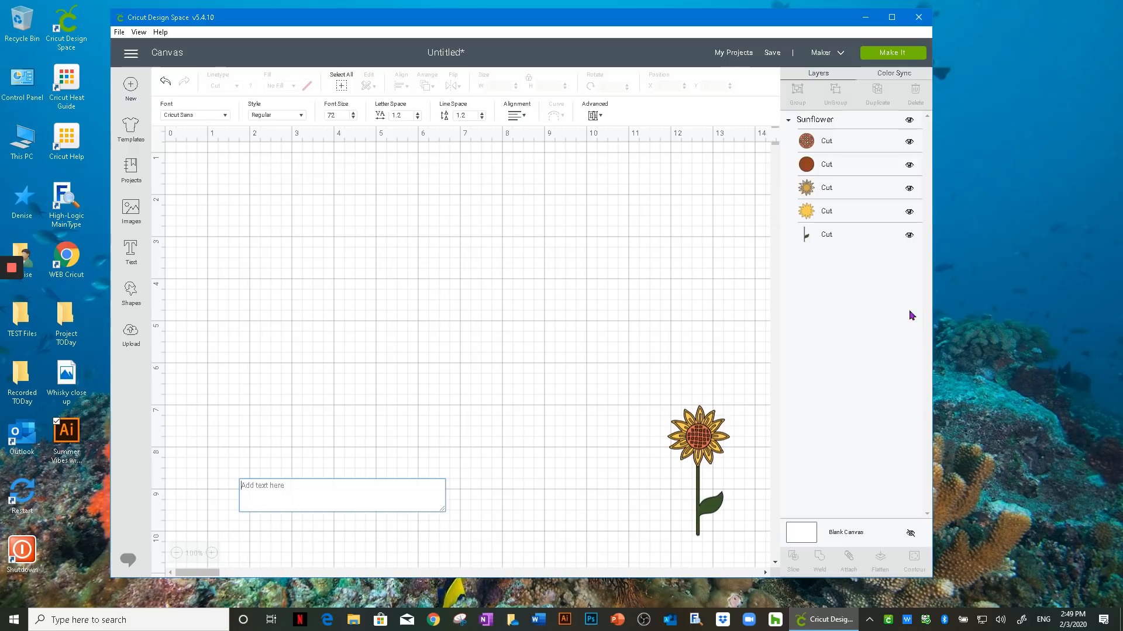
Shrink the program window to examine the collapsed text editing options, and enlarge it to show the full text toolbar
left_click_drag(932, 296, 790, 304)
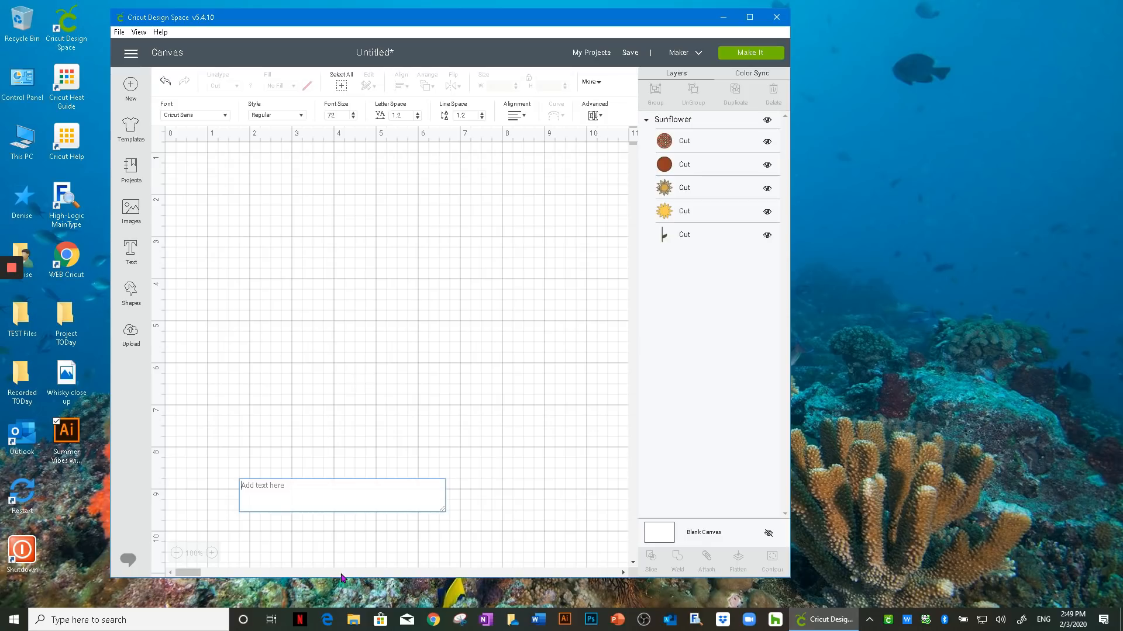
left_click_drag(341, 577, 340, 483)
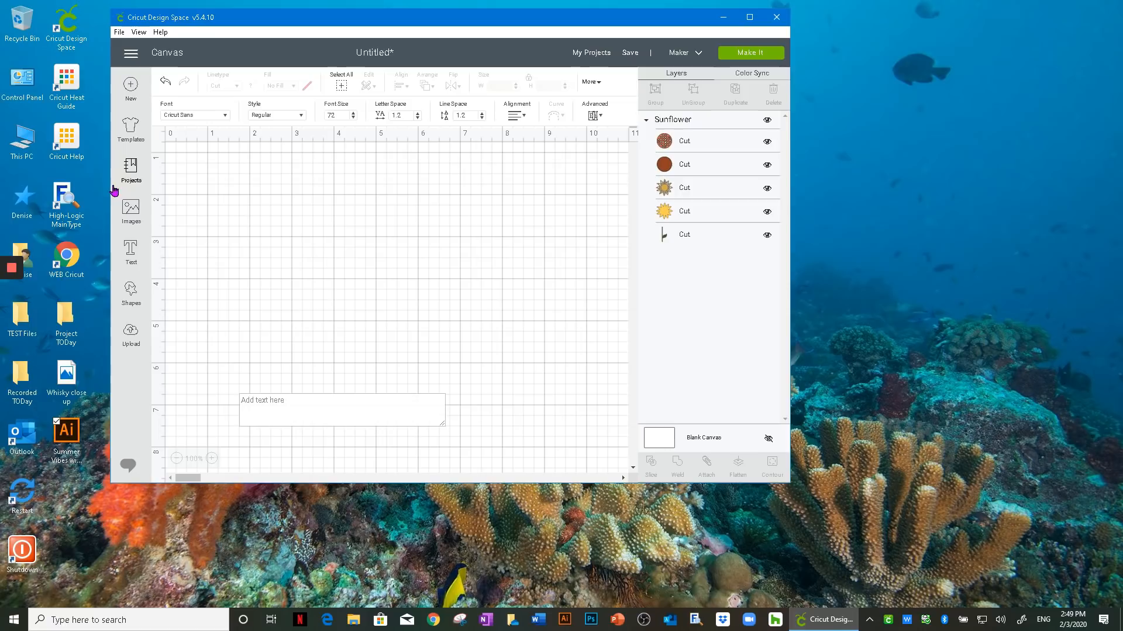
left_click_drag(112, 199, 174, 212)
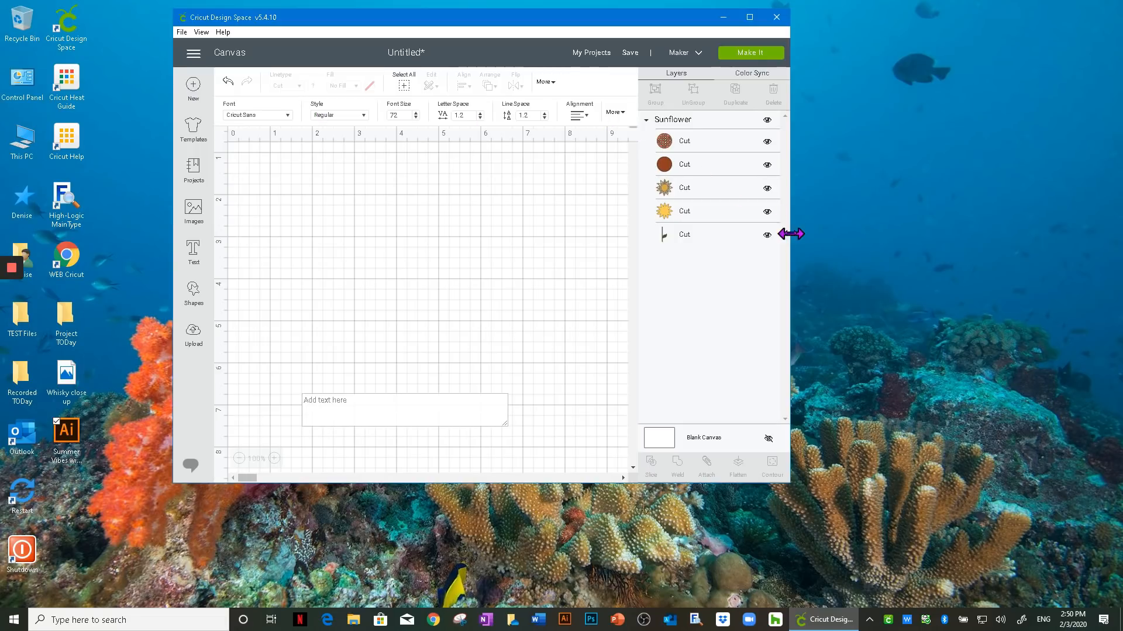
left_click_drag(791, 239, 734, 240)
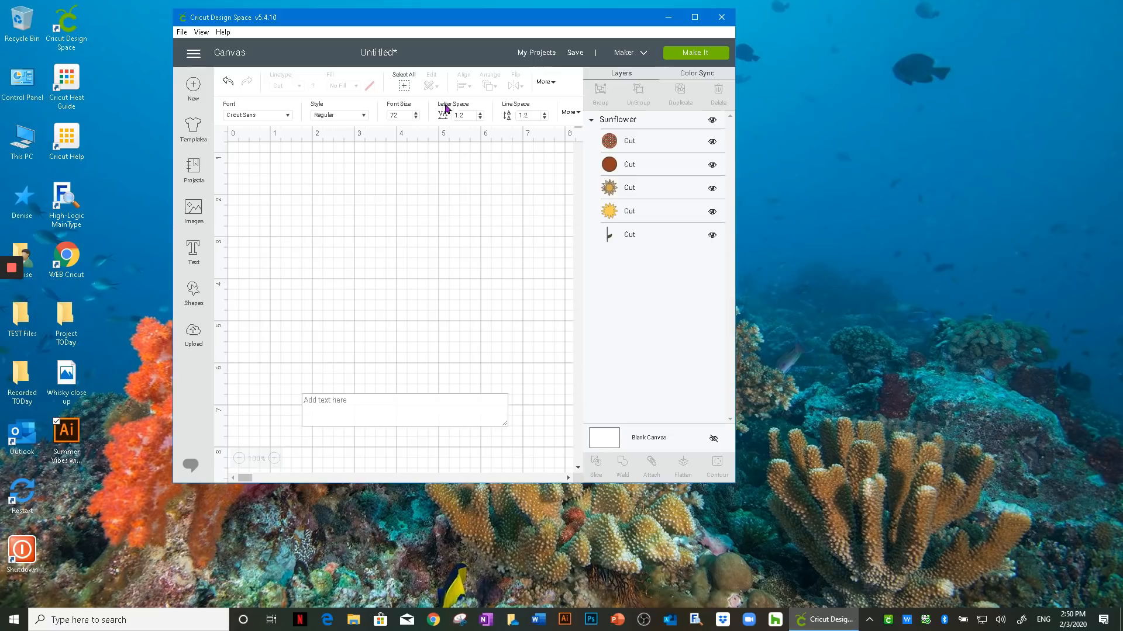
left_click(578, 113)
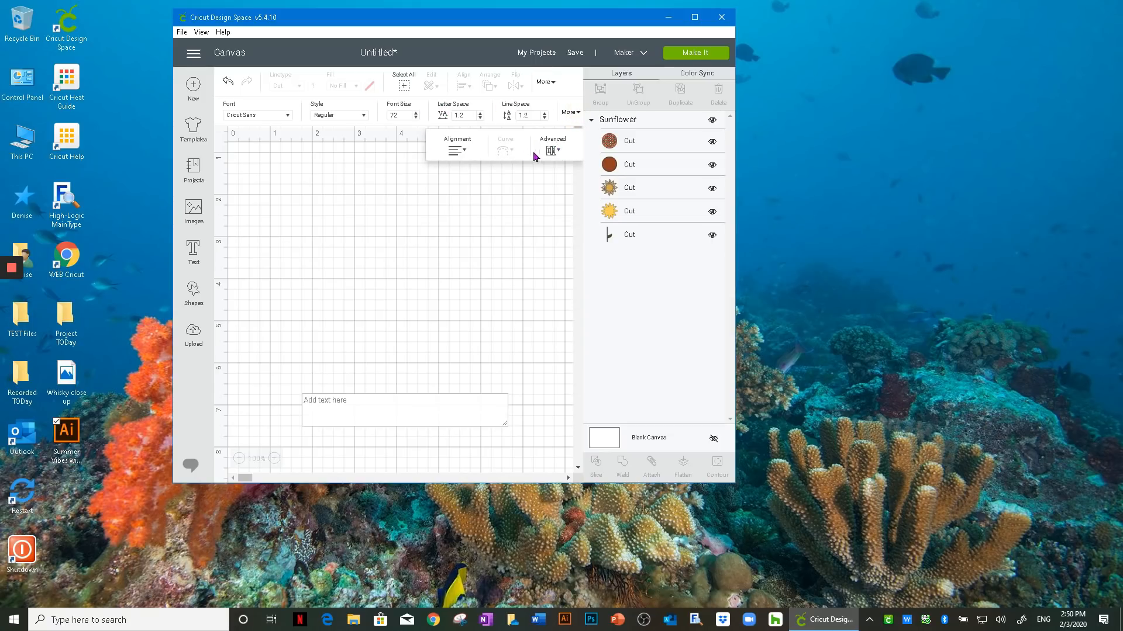
left_click(419, 23)
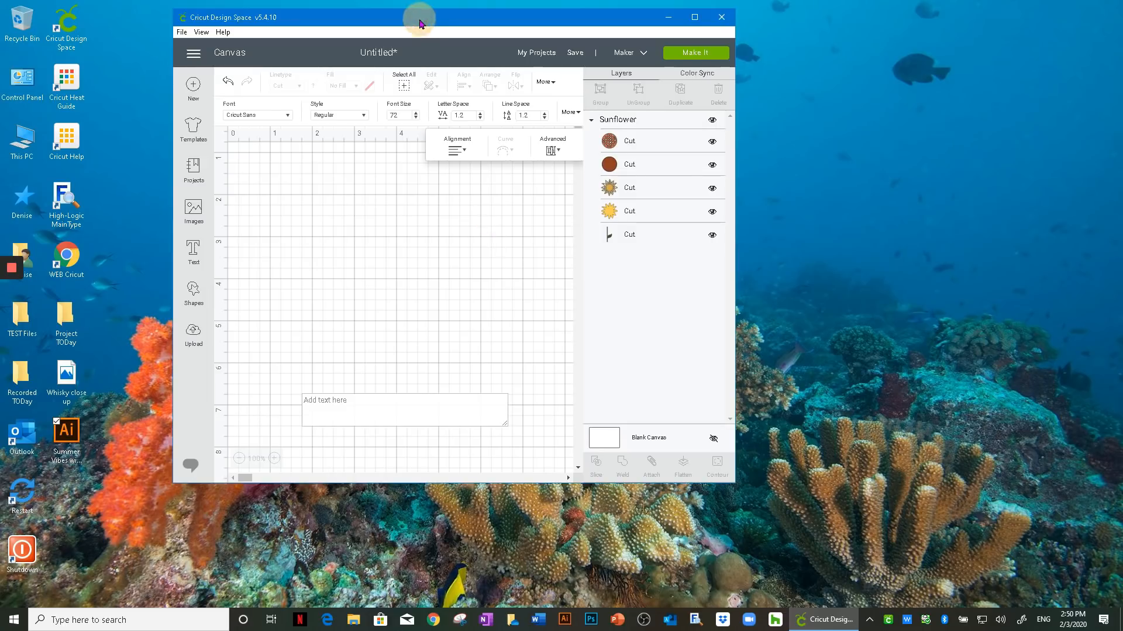
left_click_drag(735, 259, 892, 275)
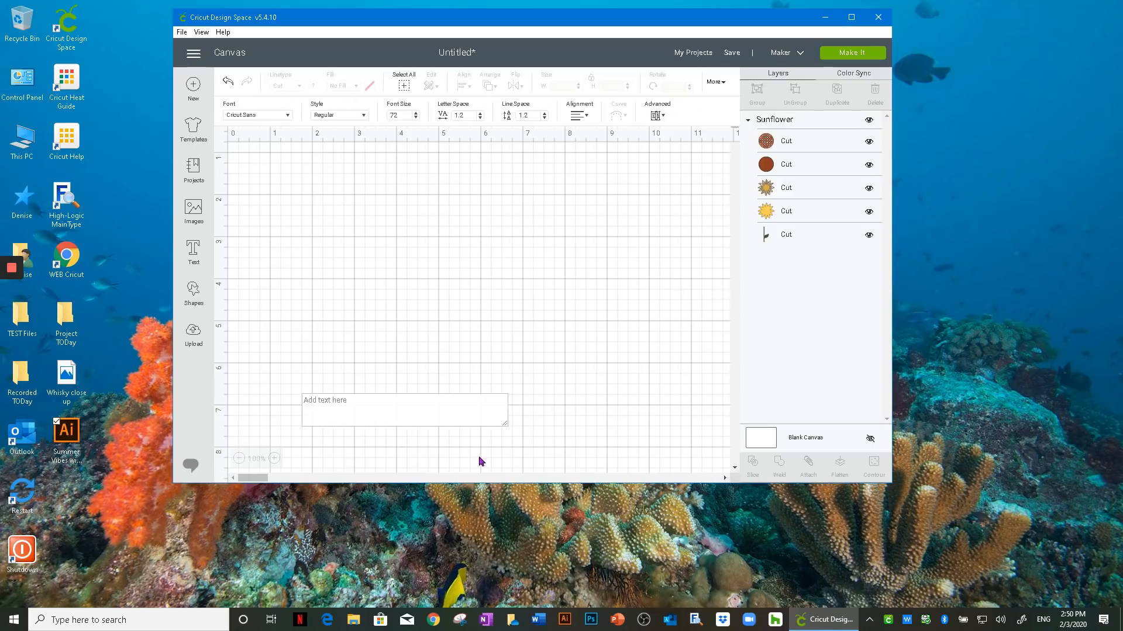
left_click_drag(467, 485, 468, 571)
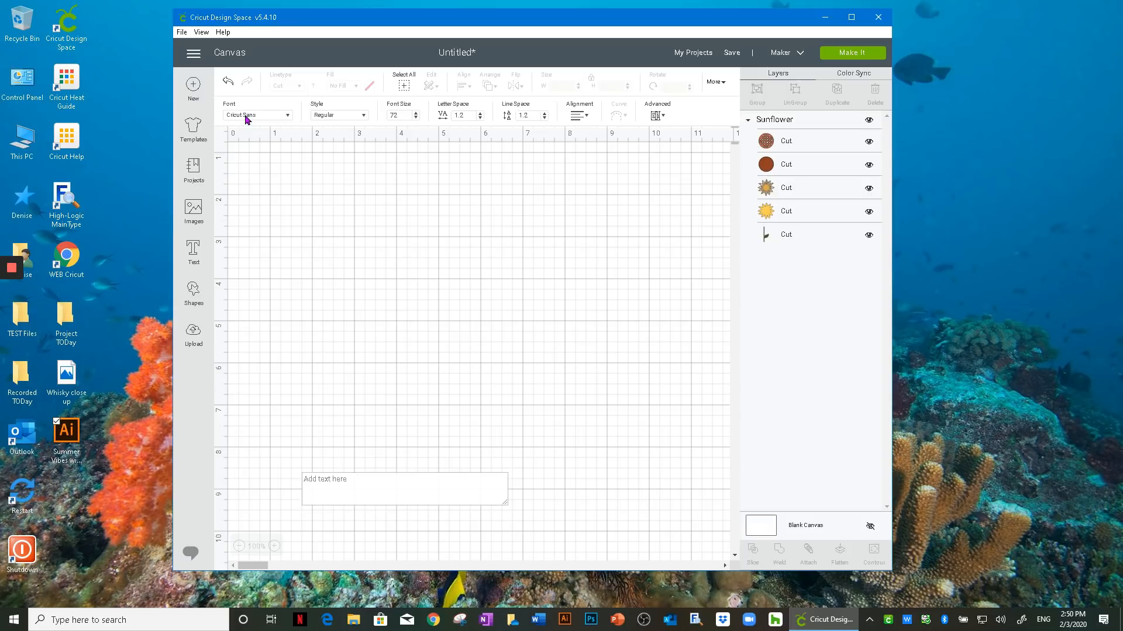
Enter "you are my sunshine" in the empty text box on the canvas
left_click(348, 483)
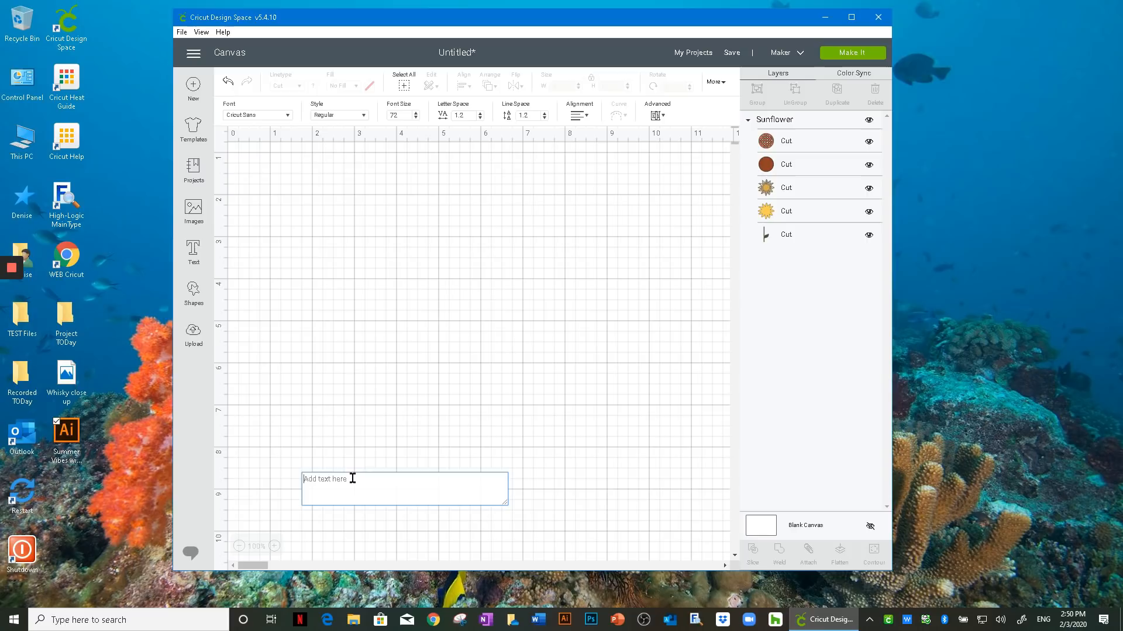
type("y")
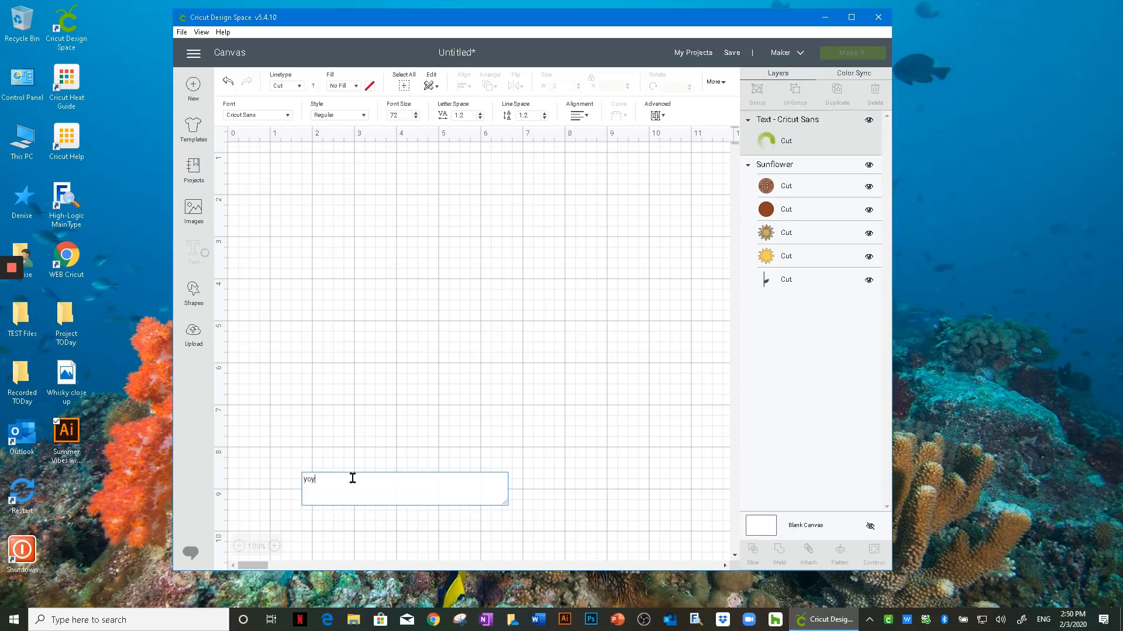
type("ou a")
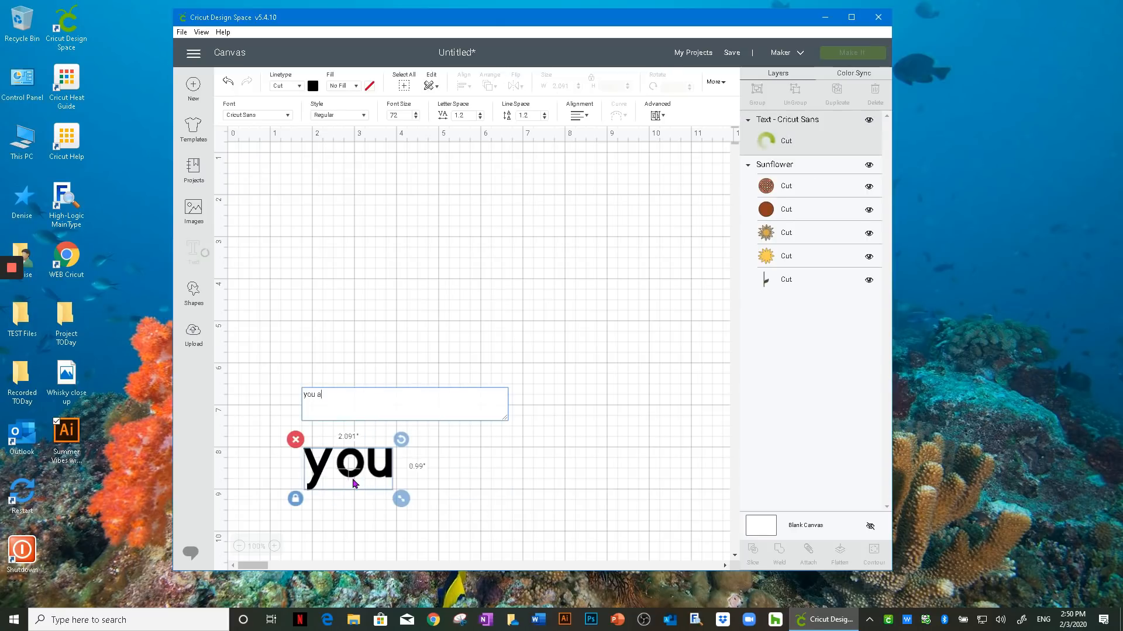
type("re my sunshine")
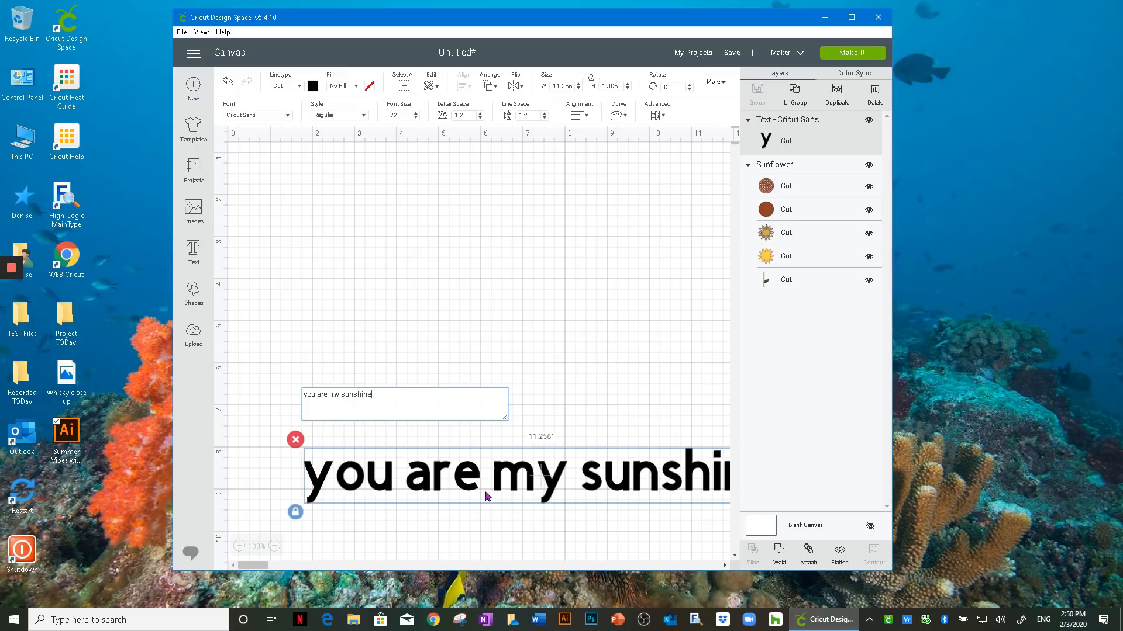
Scale the "you are my sunshine" text down to about 7.8" wide, position it in the upper middle of the canvas, and keep it selected
left_click_drag(445, 490, 371, 322)
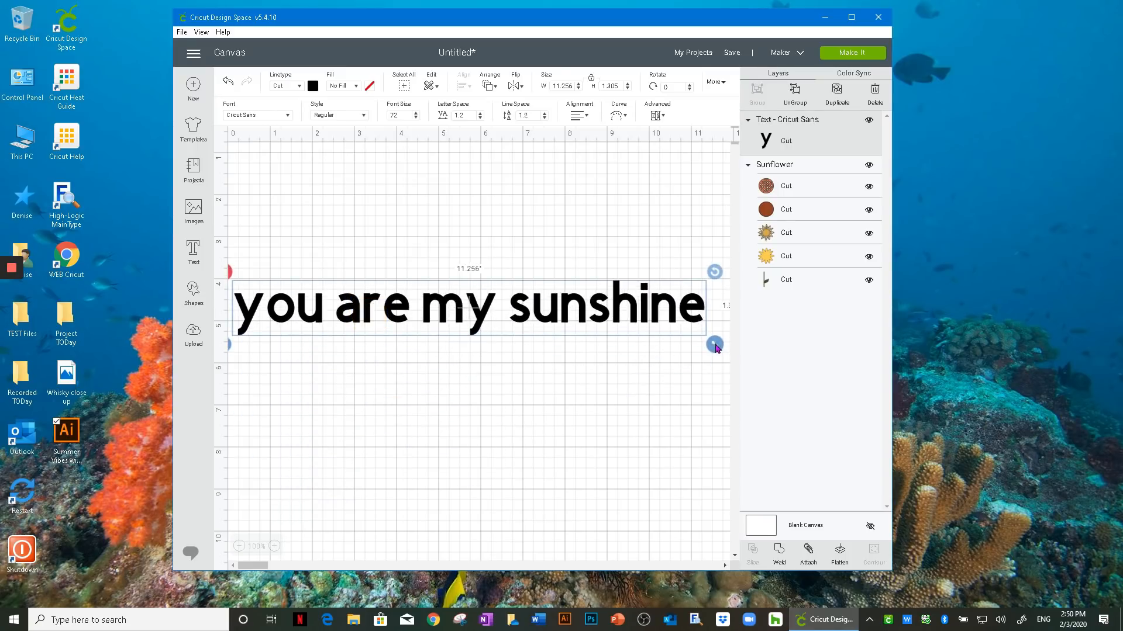
left_click_drag(715, 344, 572, 333)
left_click_drag(391, 316, 460, 277)
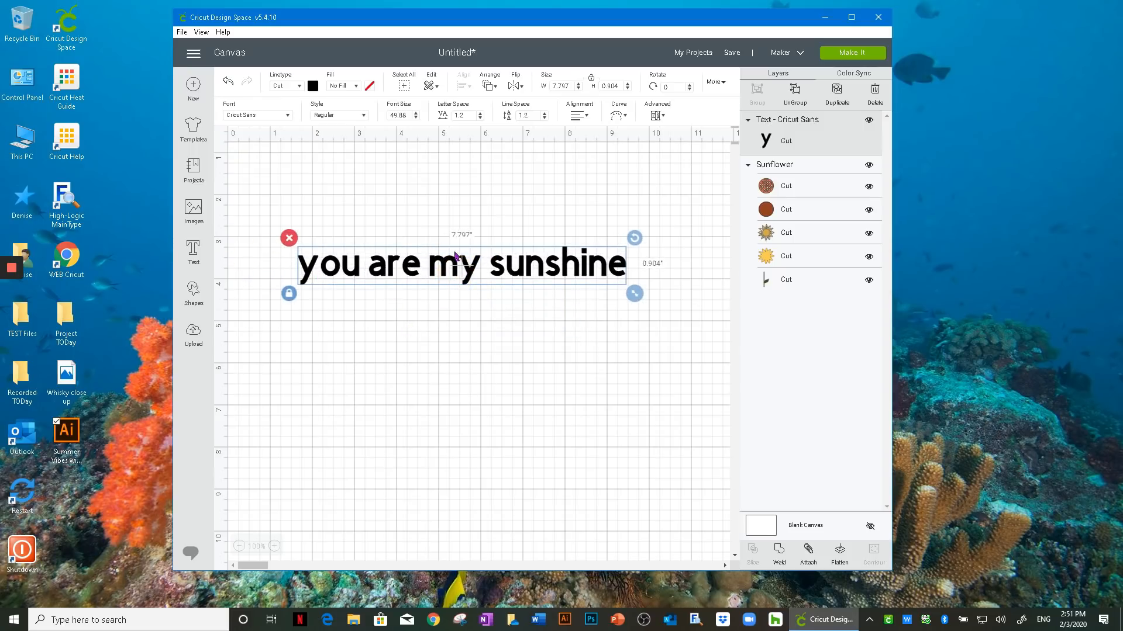
left_click(361, 271)
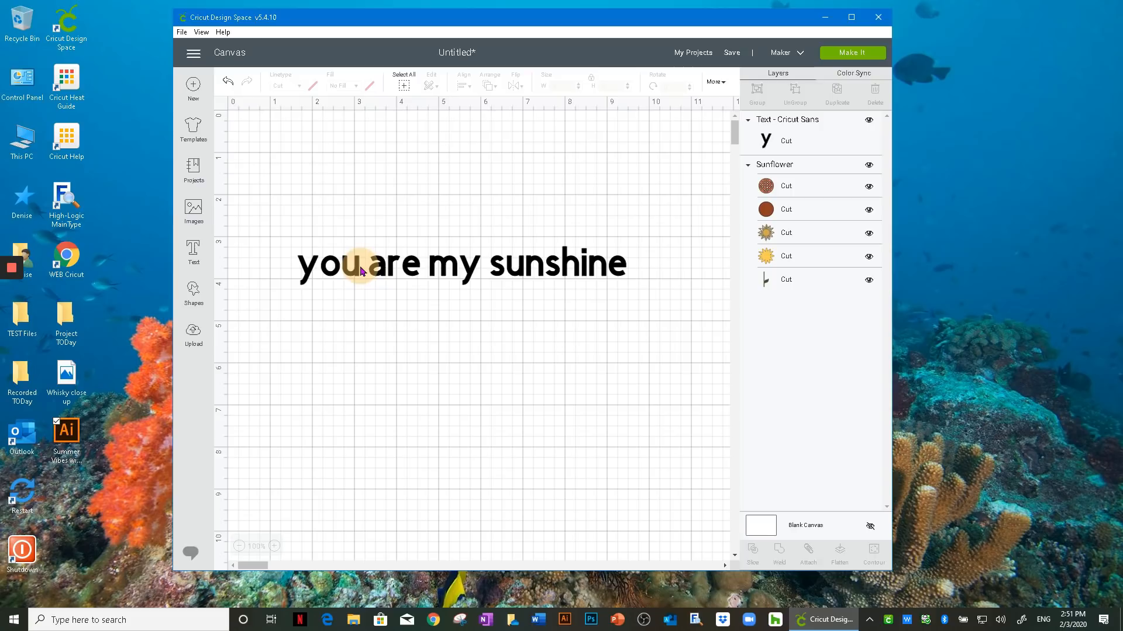
left_click(337, 274)
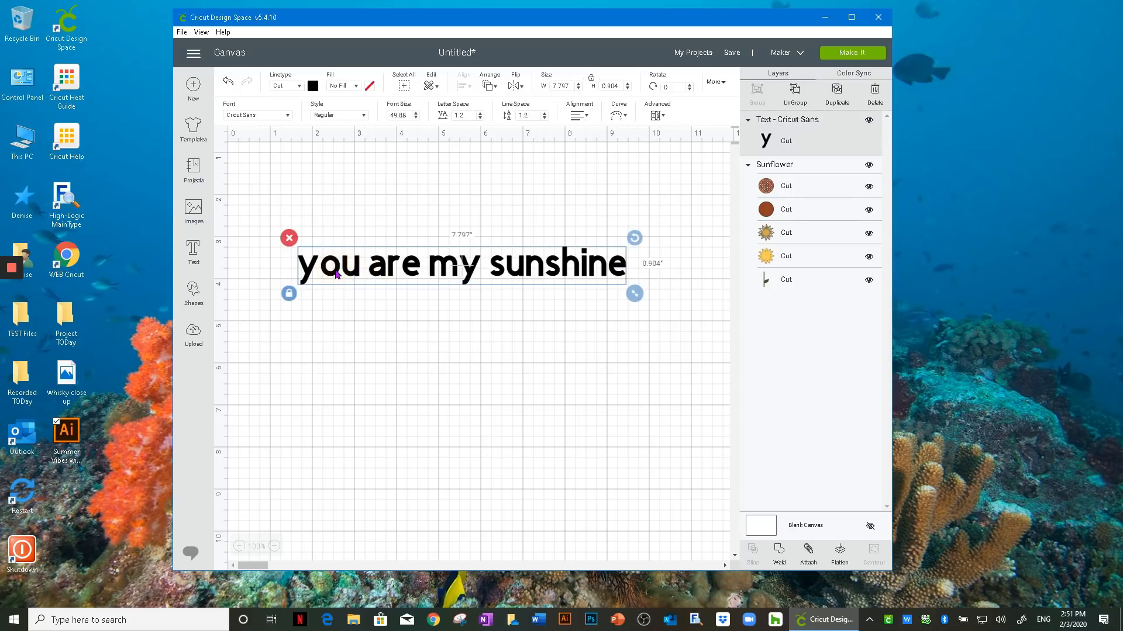
Move the "you are my sunshine" text lower on the canvas and split it onto four lines, one word per line
left_click(366, 266)
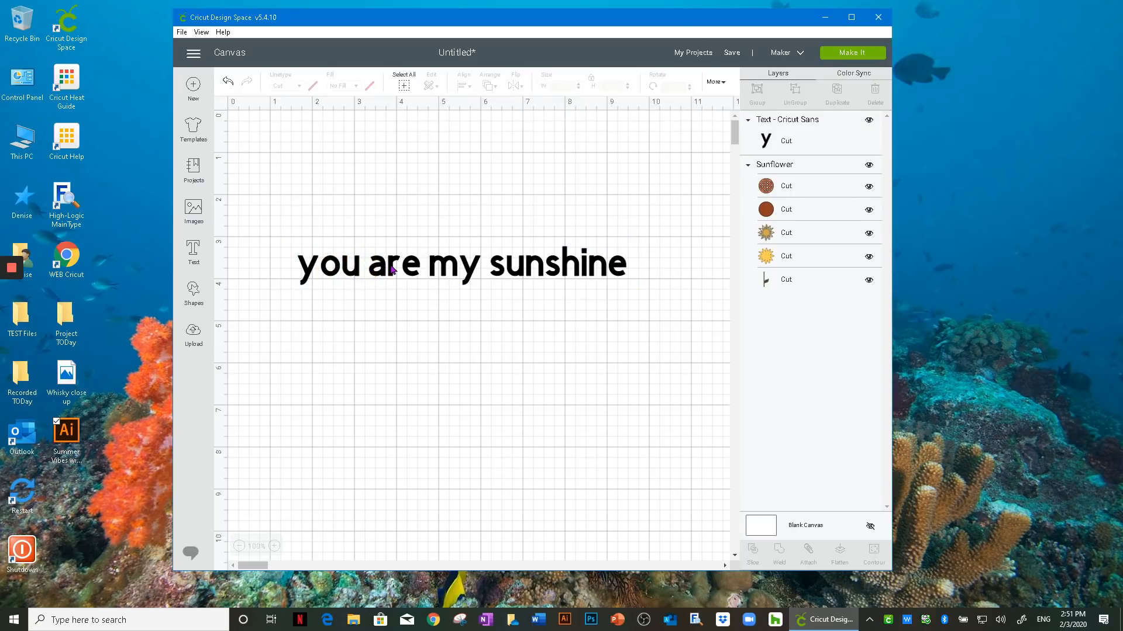
left_click(391, 266)
left_click_drag(395, 279, 386, 336)
double_click(386, 336)
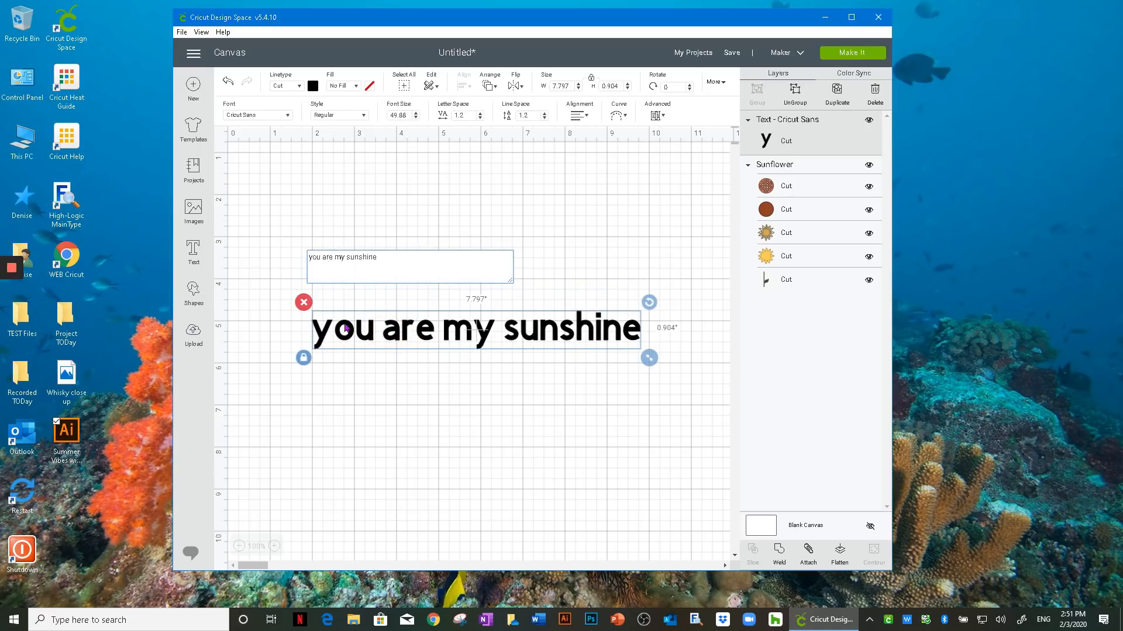
left_click(320, 260)
key("Return")
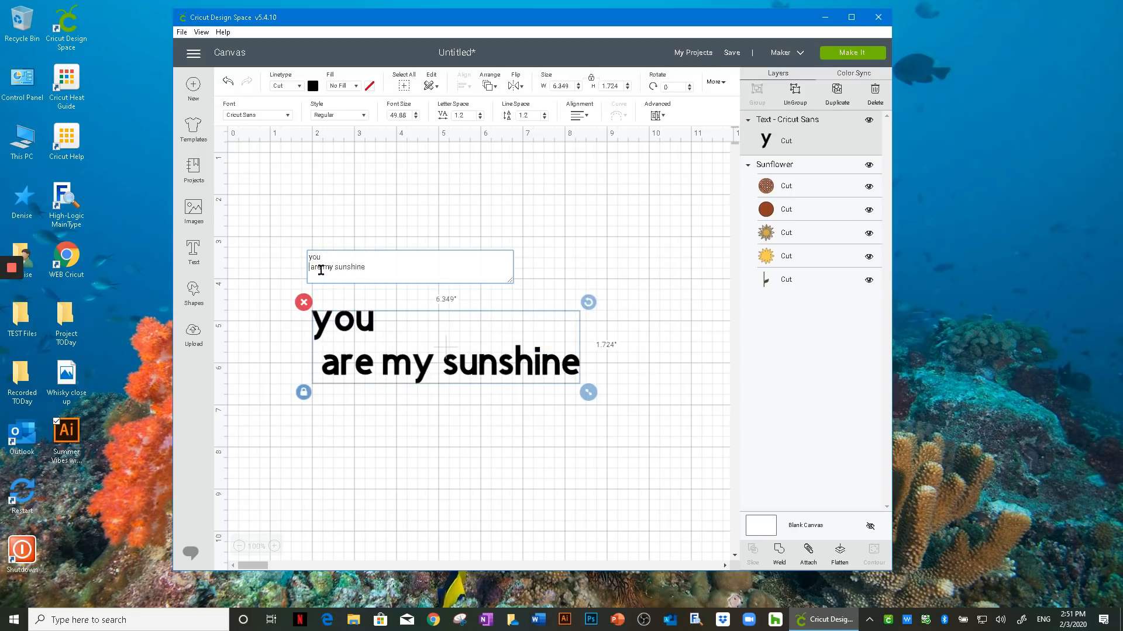
left_click(322, 270)
key("Return")
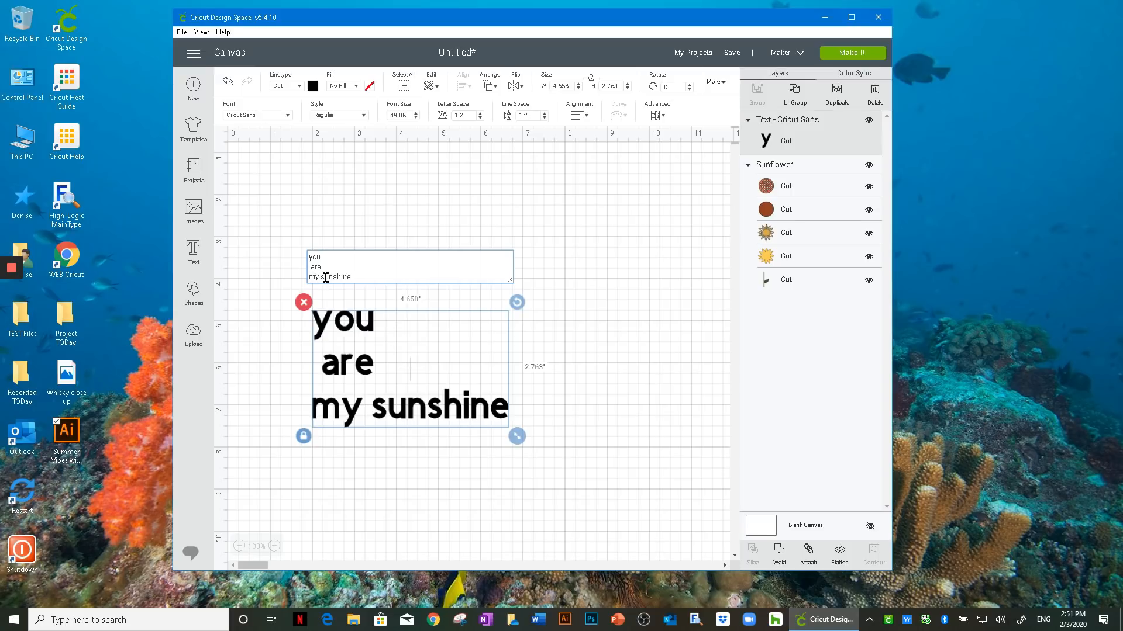
left_click(320, 277)
key("Return")
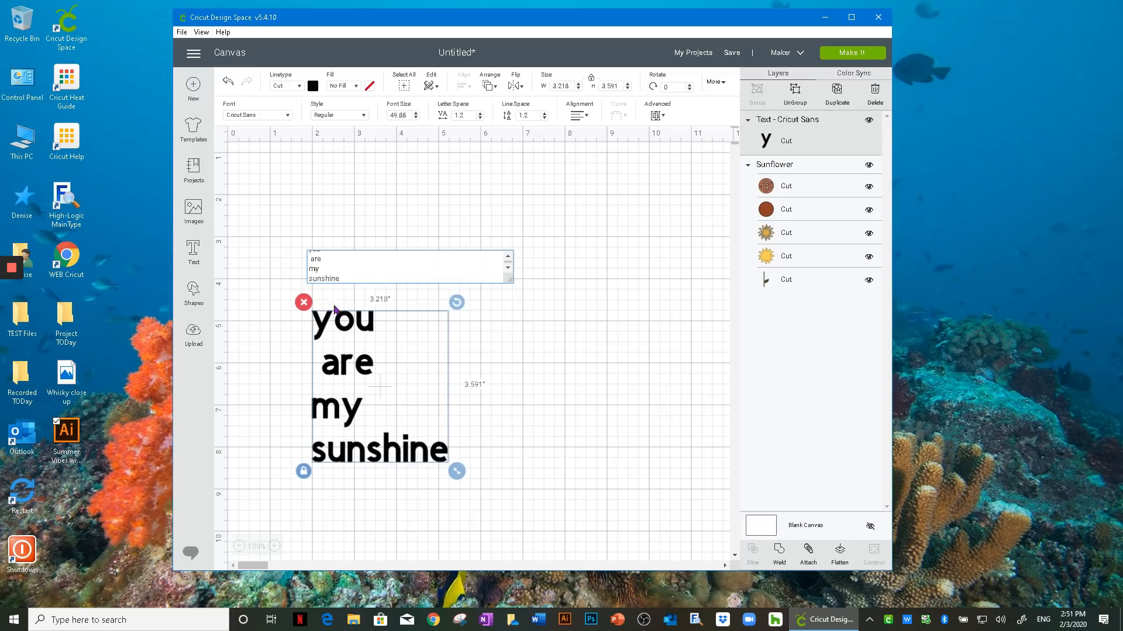
left_click(328, 368)
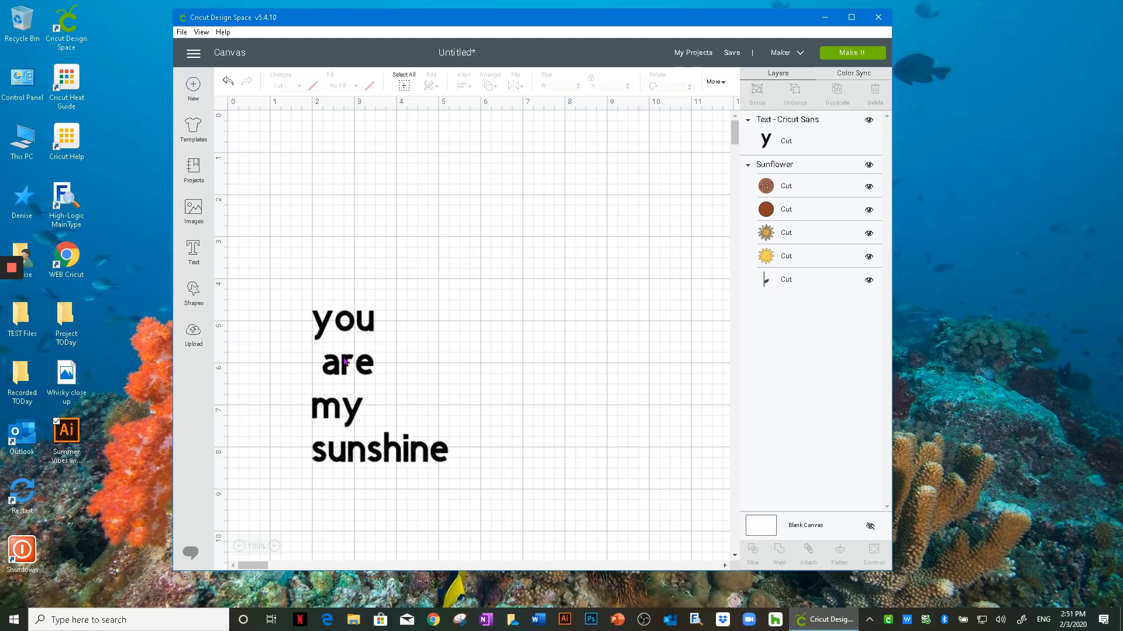
Scale the four-line text down to about 2.2" wide and delete it from the canvas
left_click(343, 329)
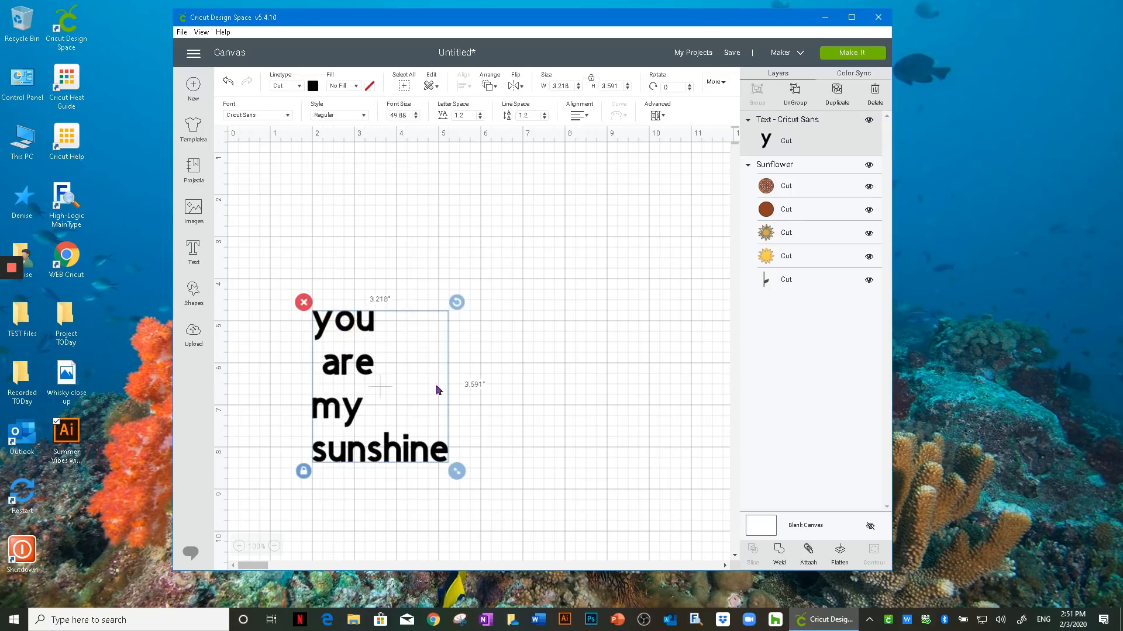
left_click_drag(457, 470, 449, 429)
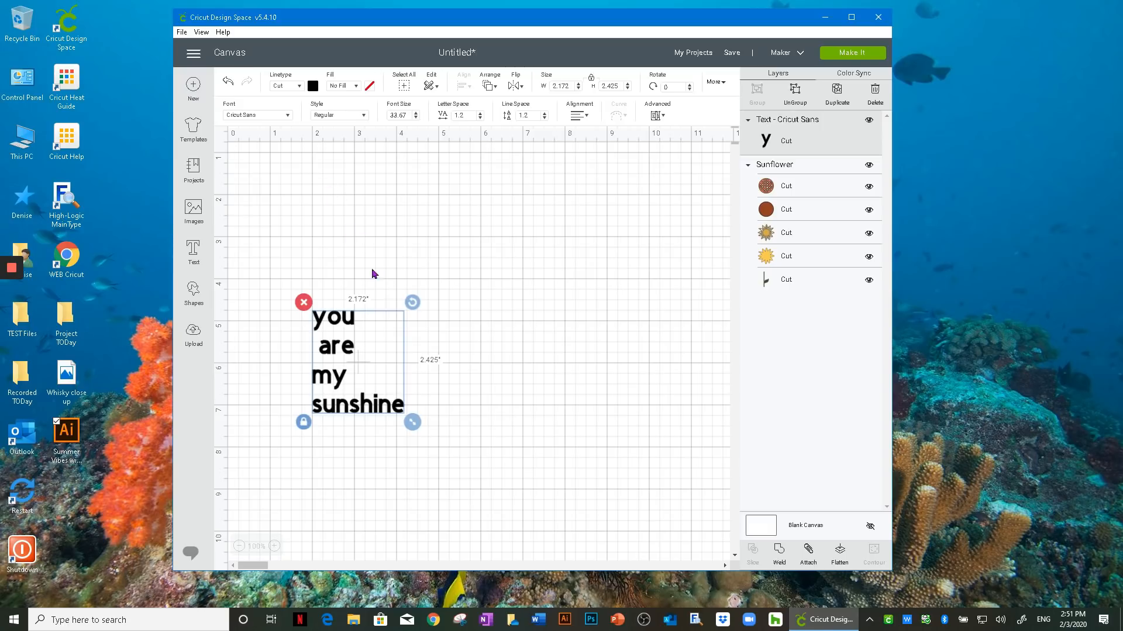
left_click(303, 302)
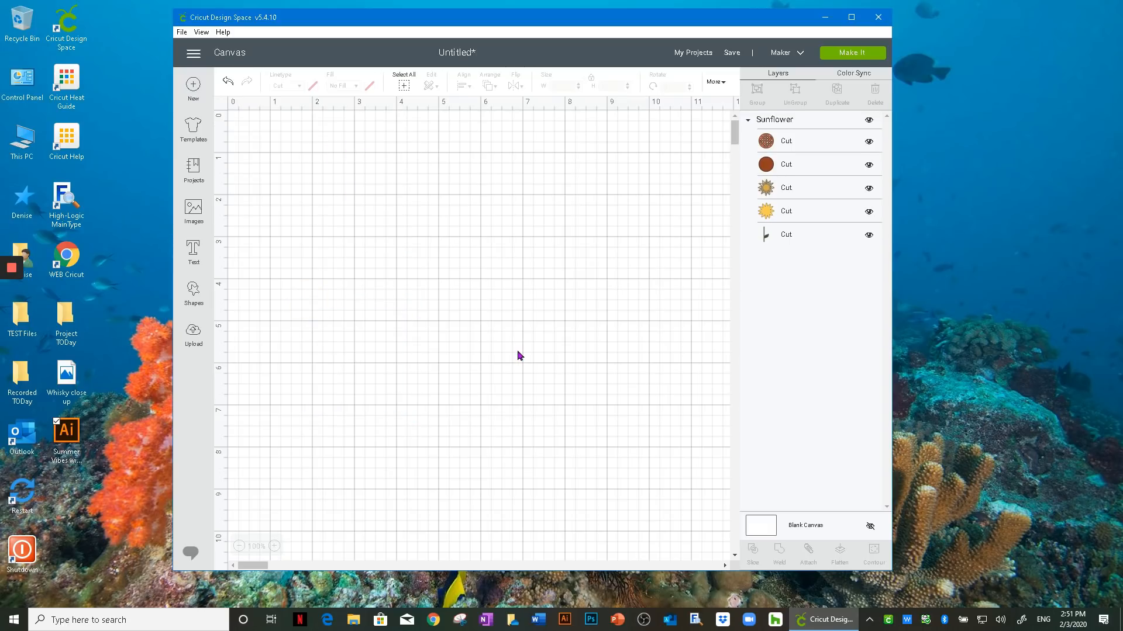
Add a new text box and enter "you are my sunshine" on one line
left_click(193, 250)
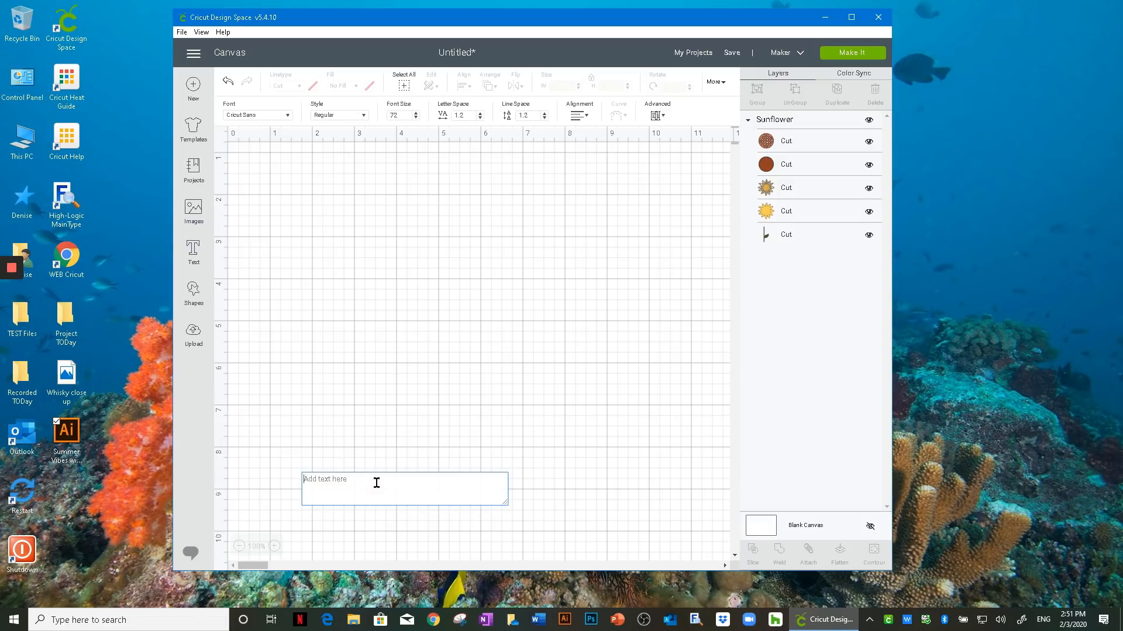
type("you are my")
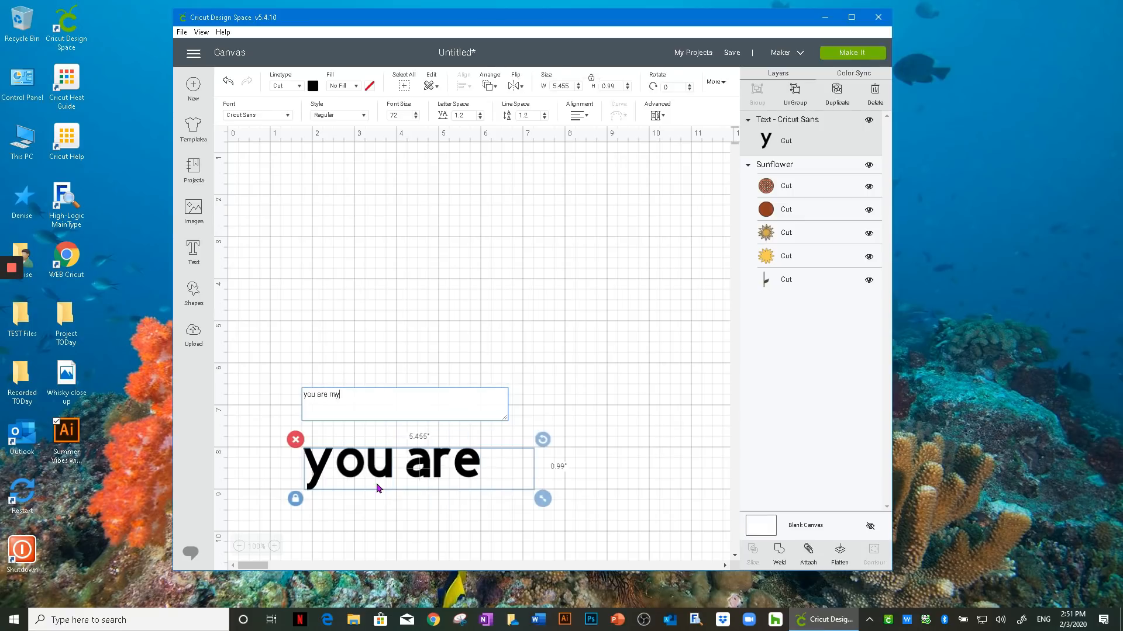
type(" sunshine")
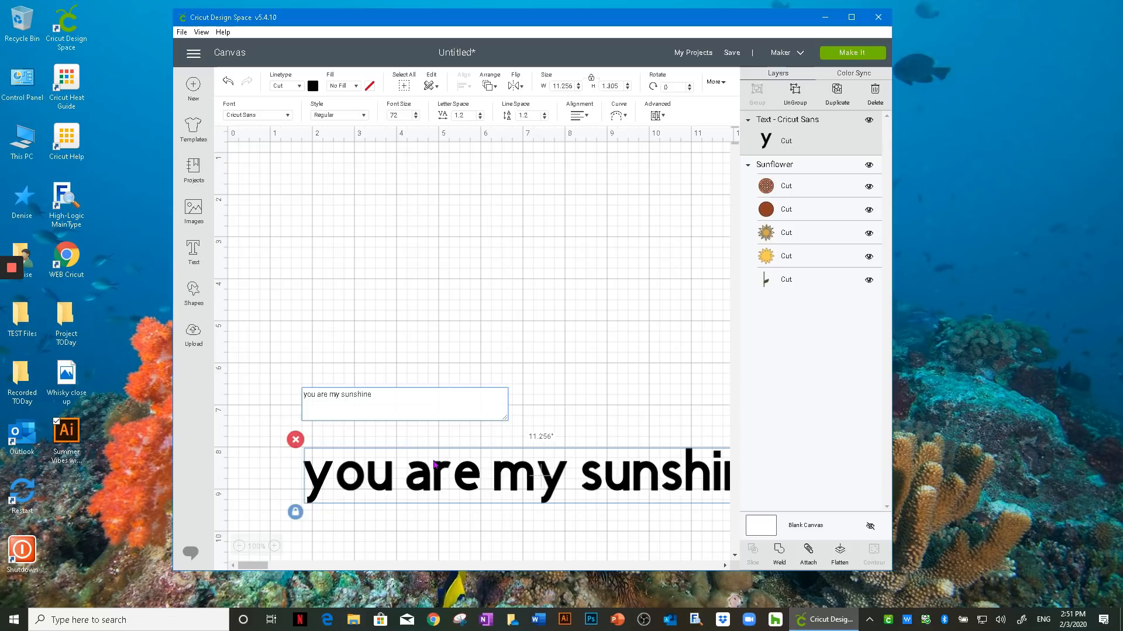
Scale the new single-line text down to about 5.8" wide and move it to the upper part of the canvas
left_click(475, 477)
left_click_drag(422, 478, 376, 450)
left_click_drag(627, 459, 591, 450)
left_click_drag(709, 479, 473, 455)
left_click_drag(352, 435, 420, 226)
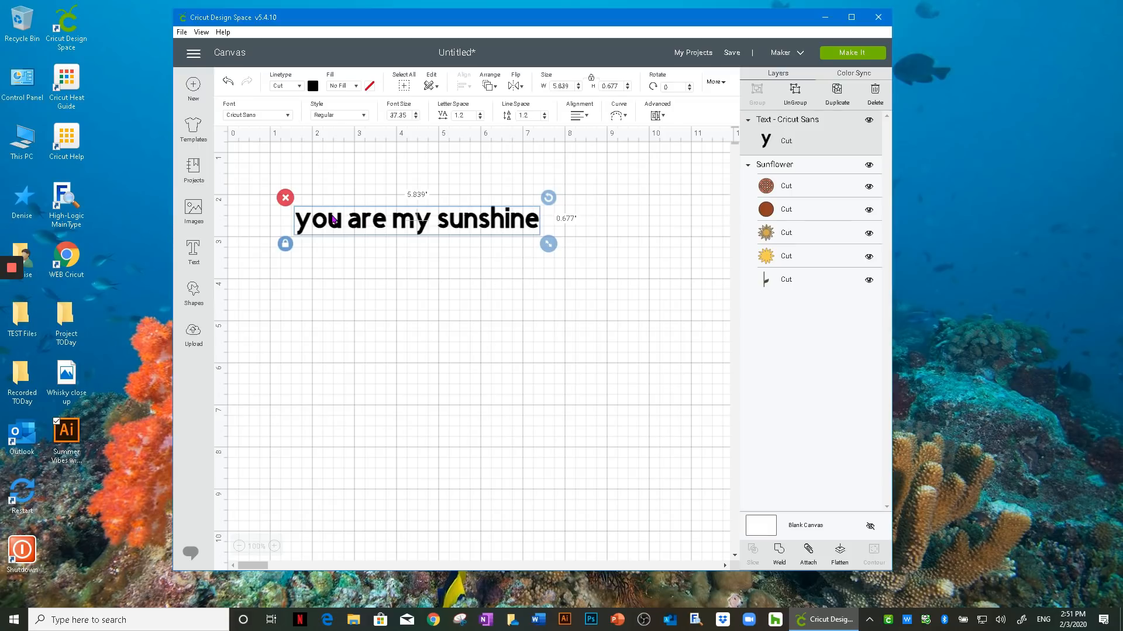
Browse the complete font list for the selected text, and view the System fonts on their own
left_click(287, 115)
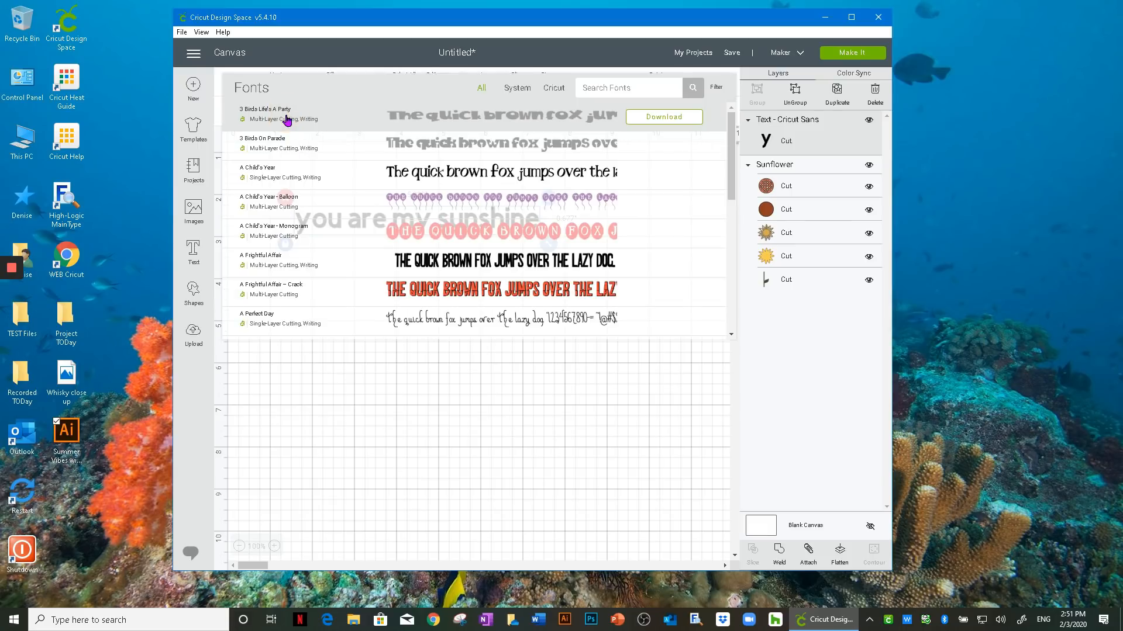
mouse_move(634, 150)
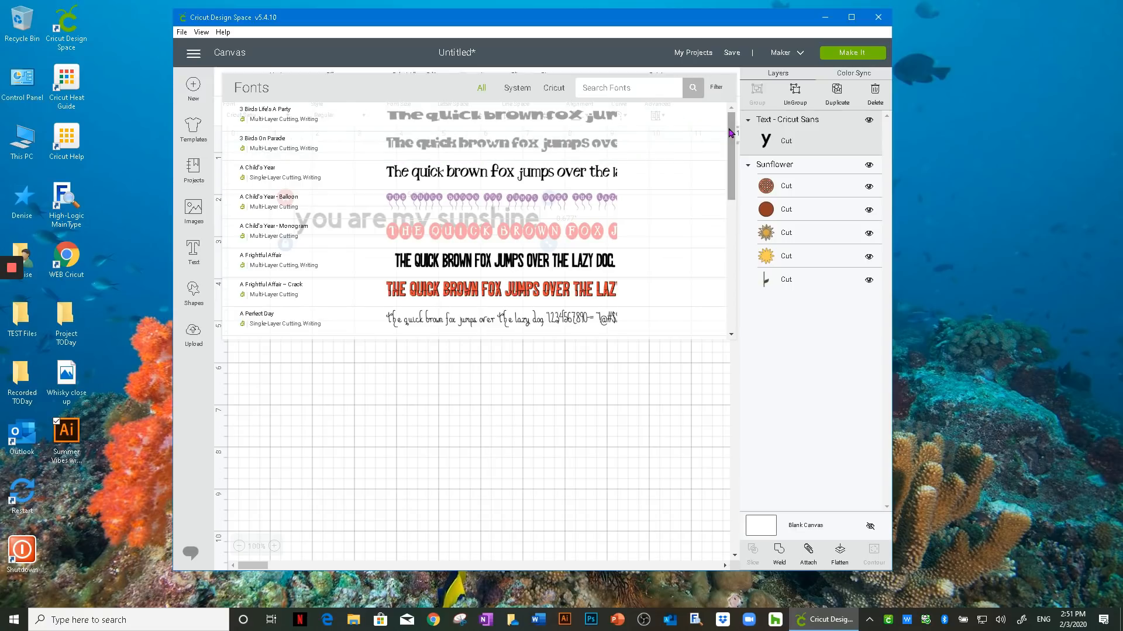
left_click_drag(730, 134, 745, 220)
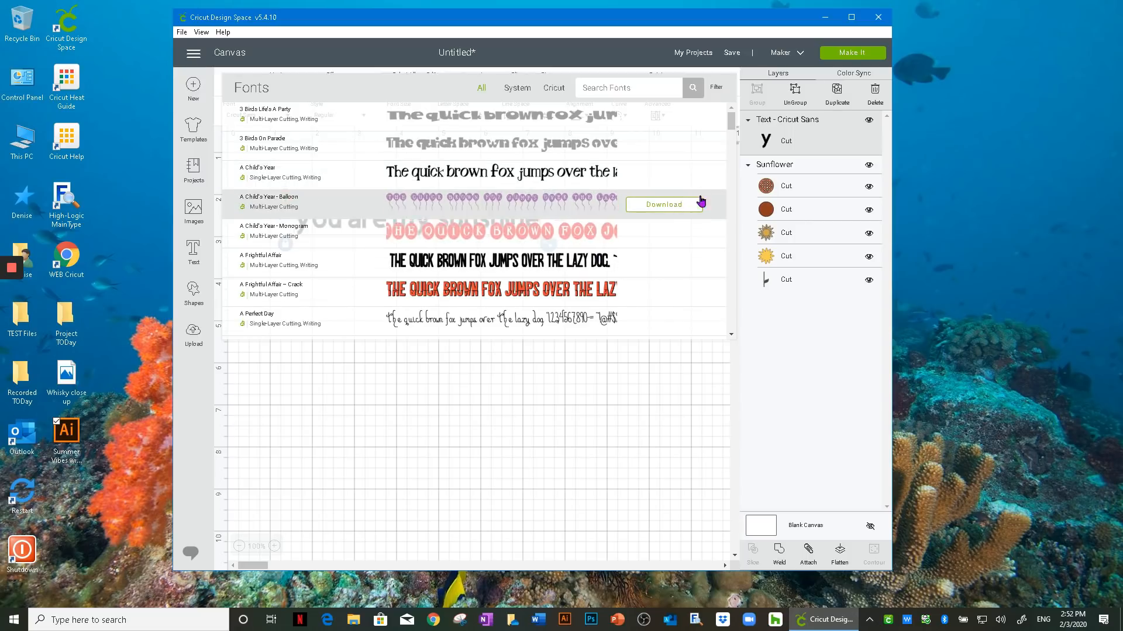
left_click(732, 121)
left_click_drag(734, 121, 735, 134)
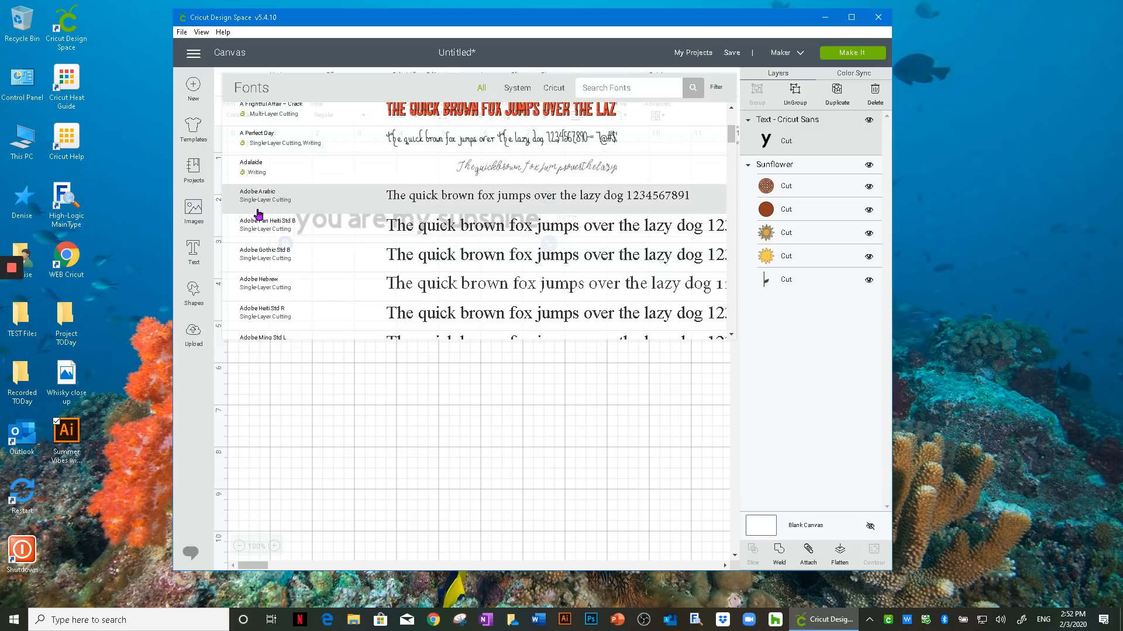
scroll(259, 297, "down", 3)
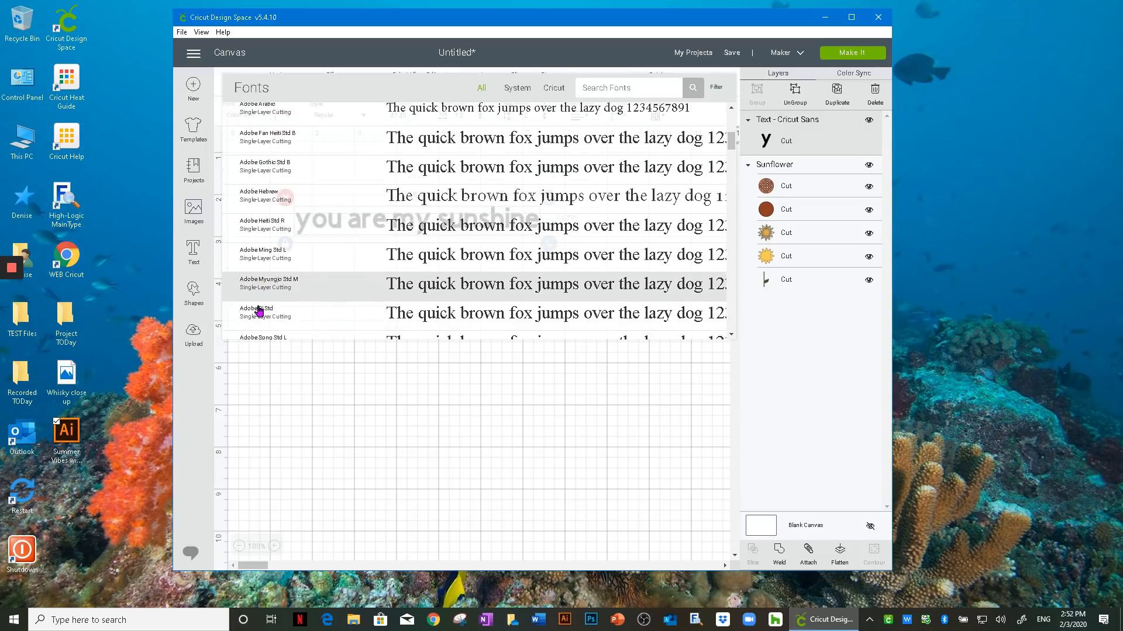
scroll(259, 310, "down", 2)
scroll(259, 310, "down", 3)
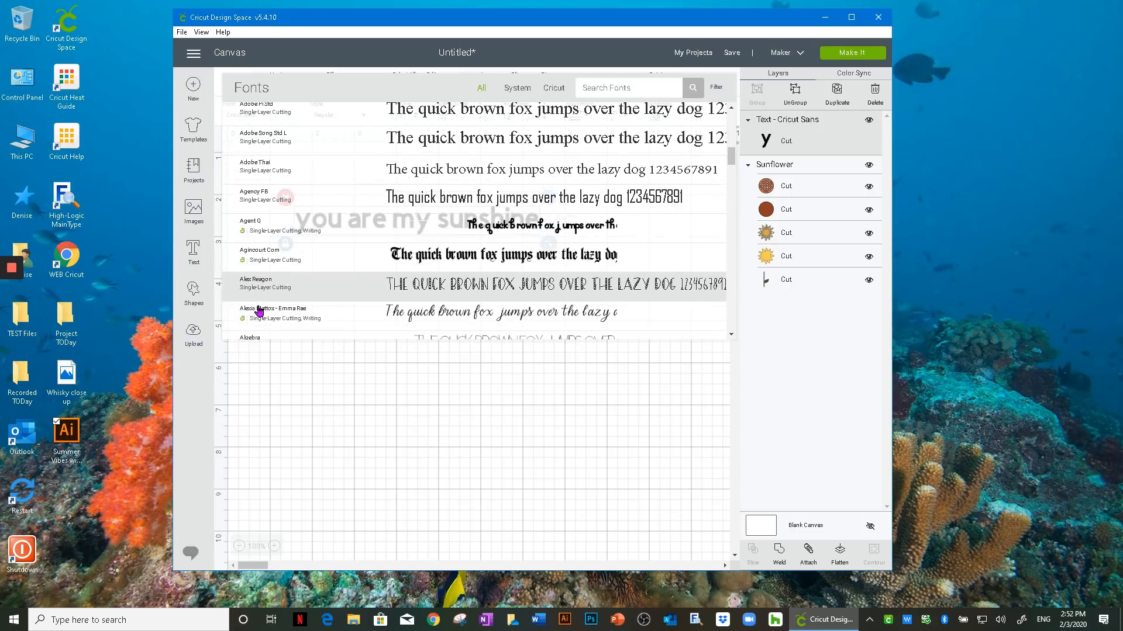
scroll(259, 310, "down", 1)
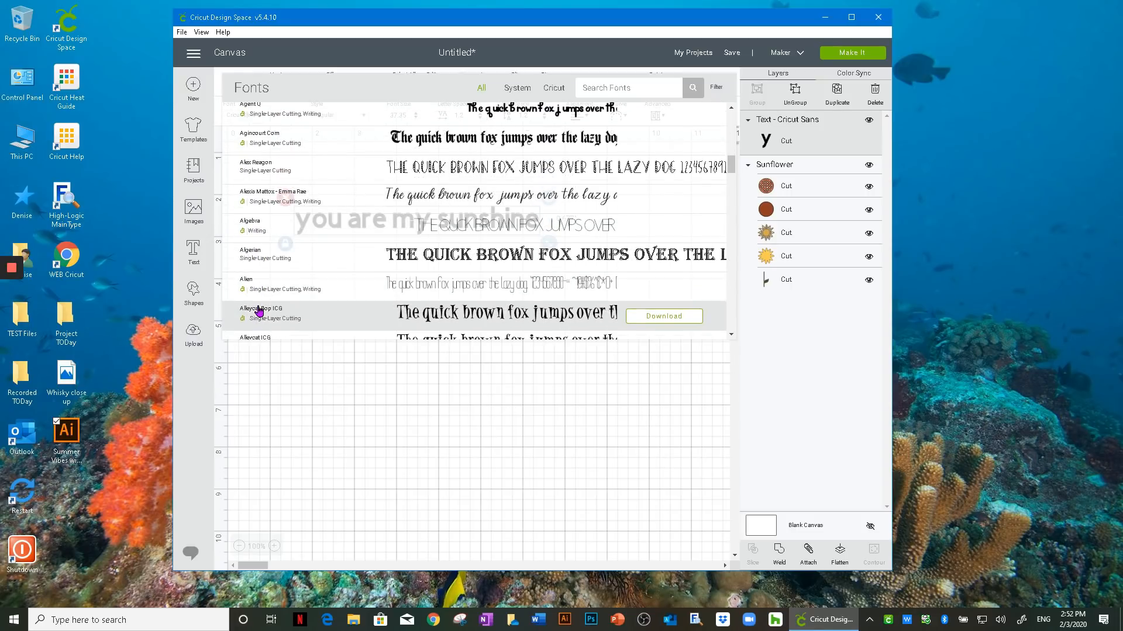
scroll(259, 310, "down", 4)
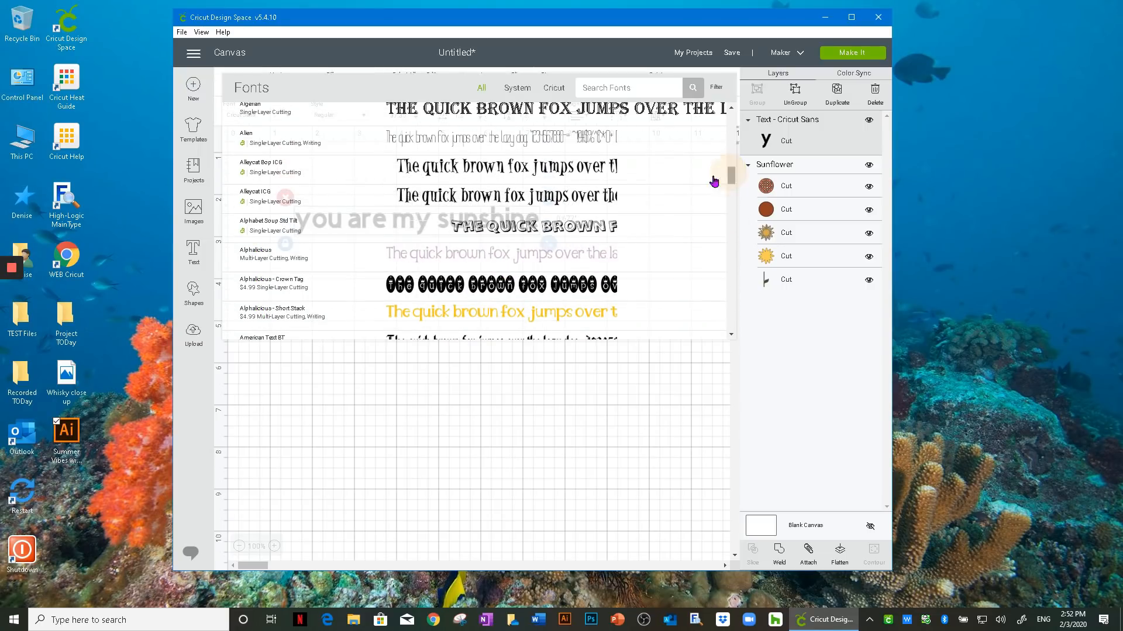
mouse_move(664, 181)
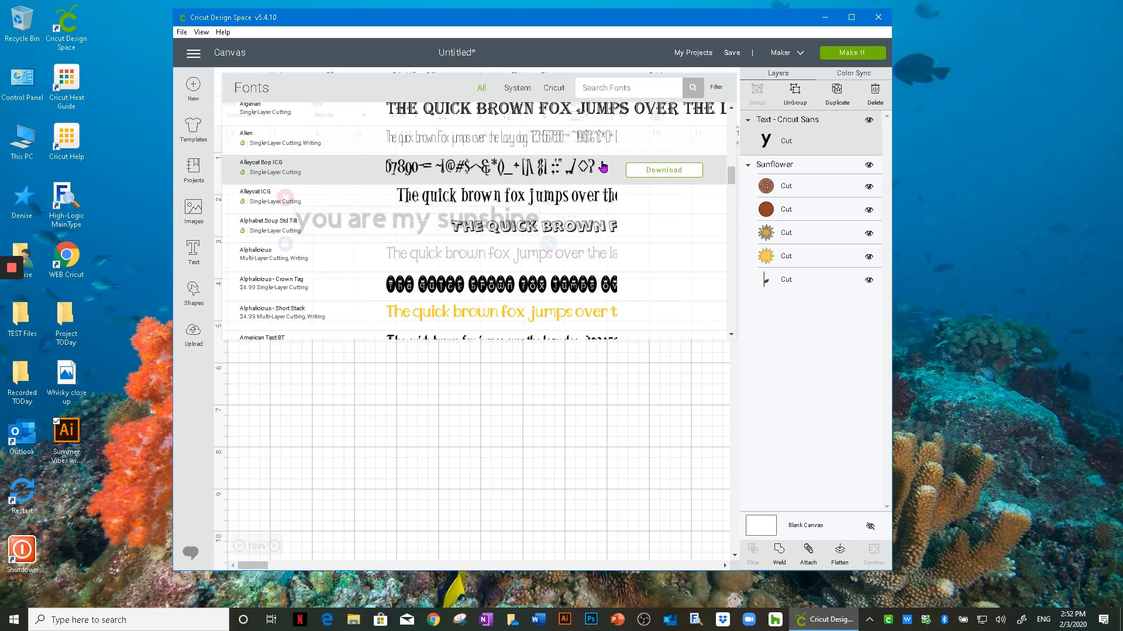
left_click_drag(731, 177, 723, 111)
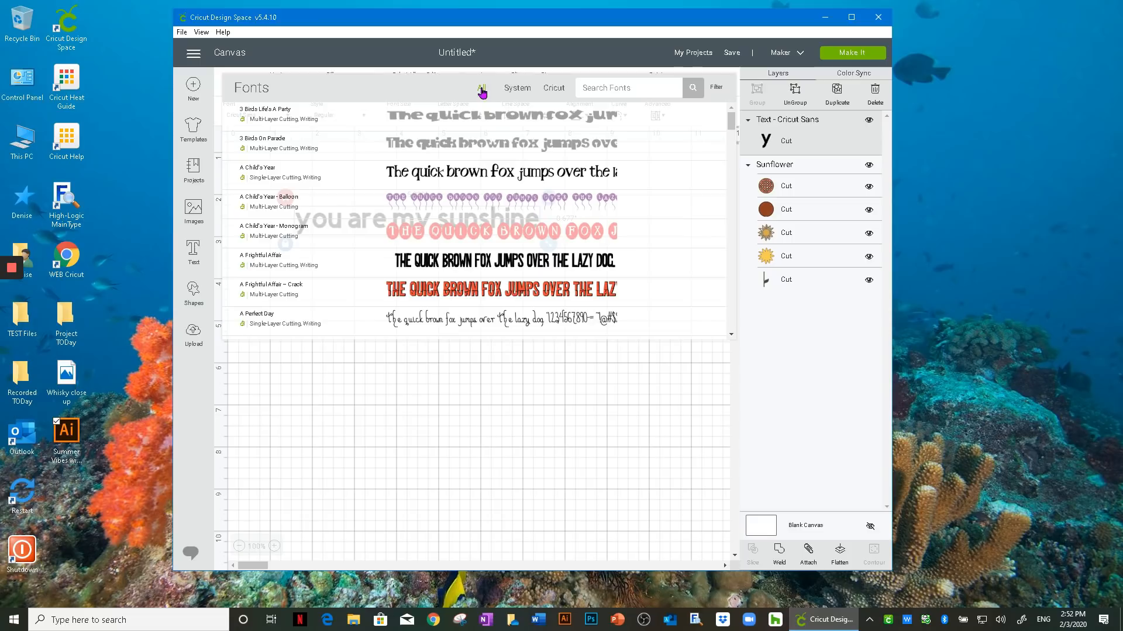
left_click(518, 89)
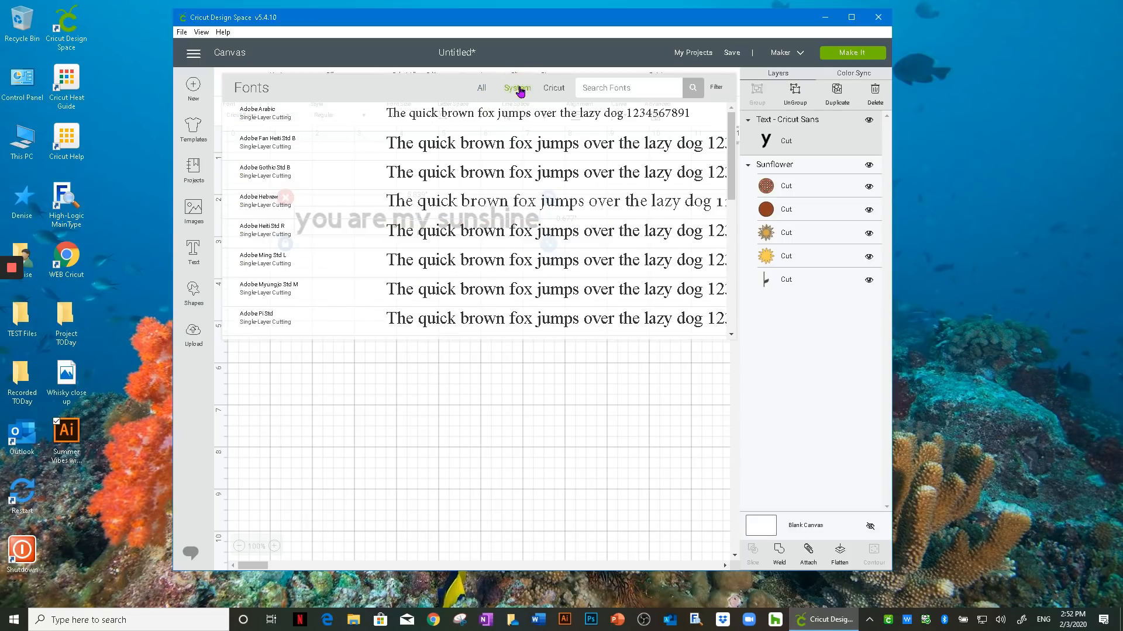
Limit the font list to Cricut fonts filtered by Writing, and apply the Babette font to the text
left_click(555, 89)
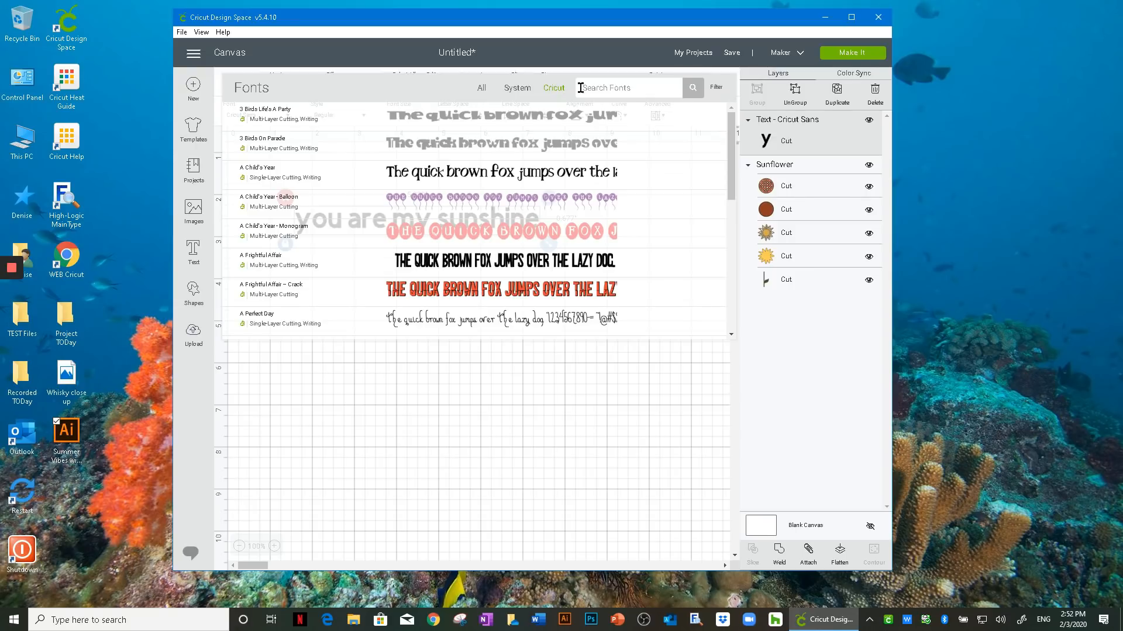
left_click(717, 89)
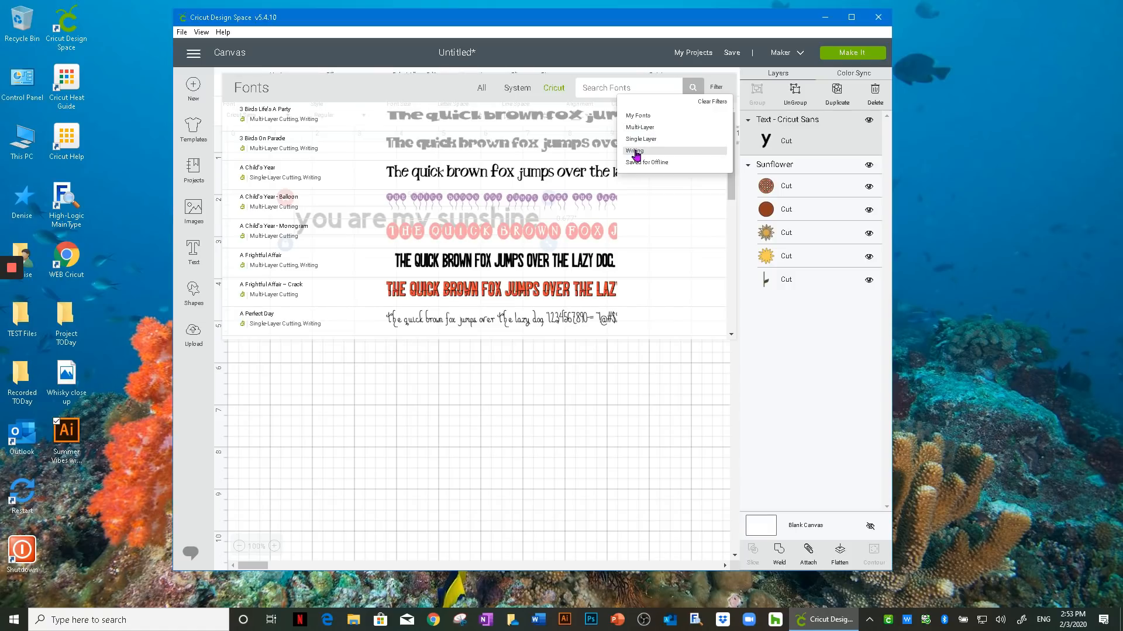
left_click(635, 152)
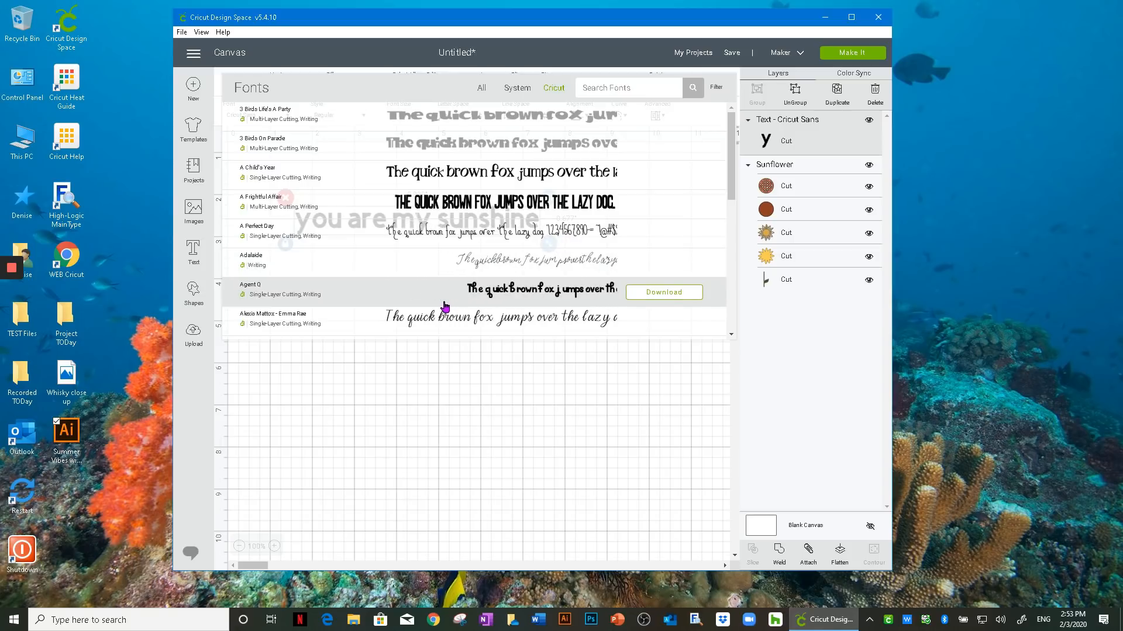
scroll(436, 252, "down", 1)
scroll(436, 252, "down", 5)
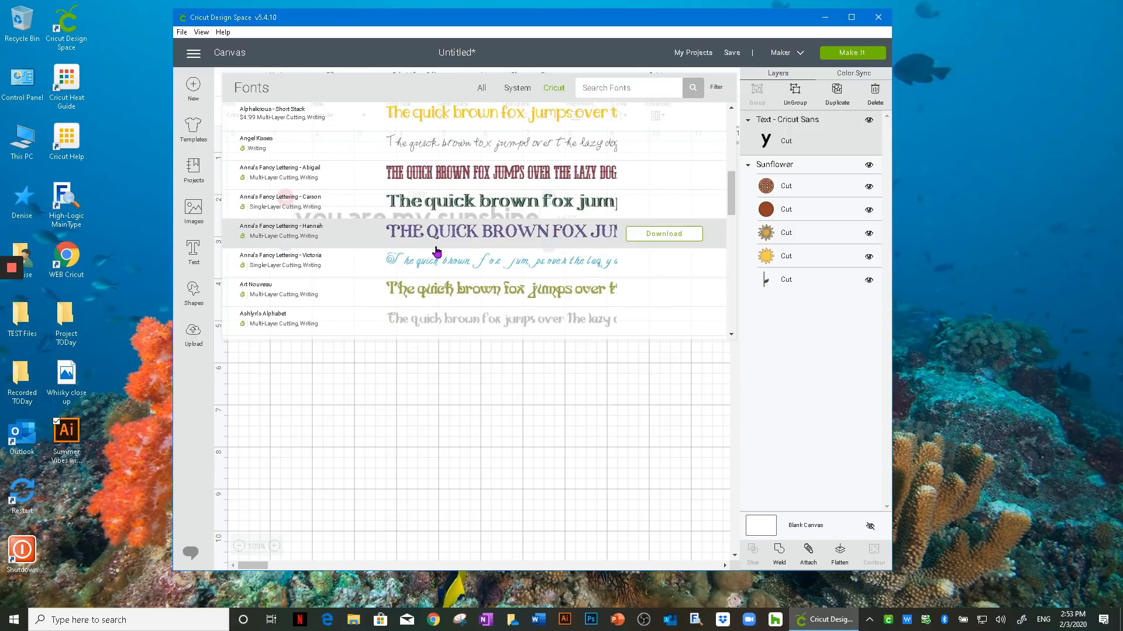
scroll(436, 252, "down", 4)
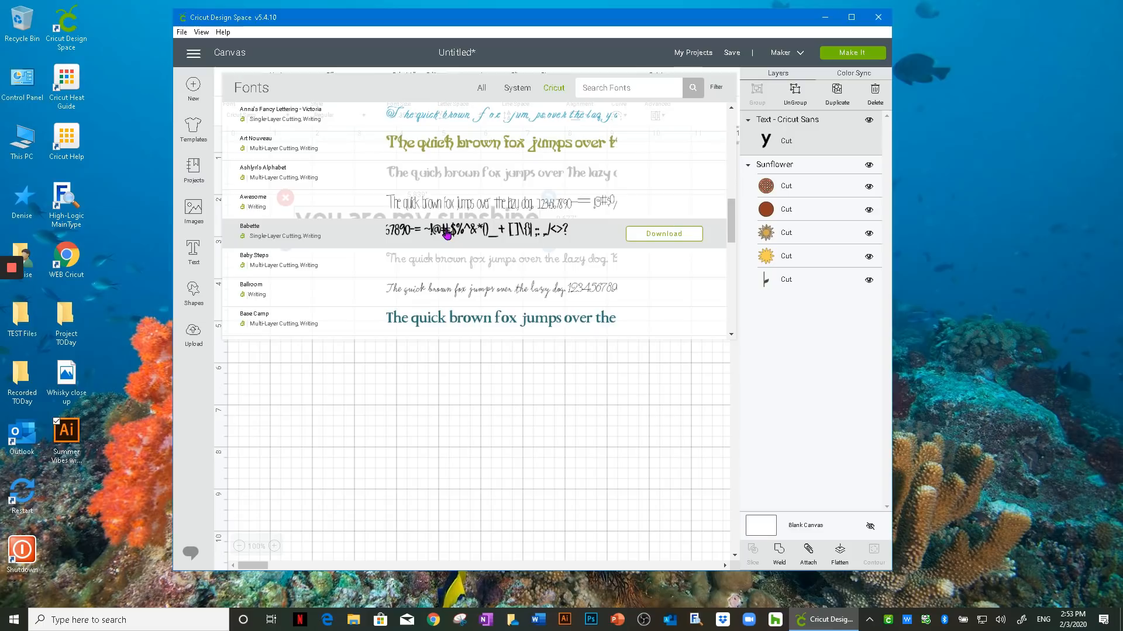
left_click(446, 234)
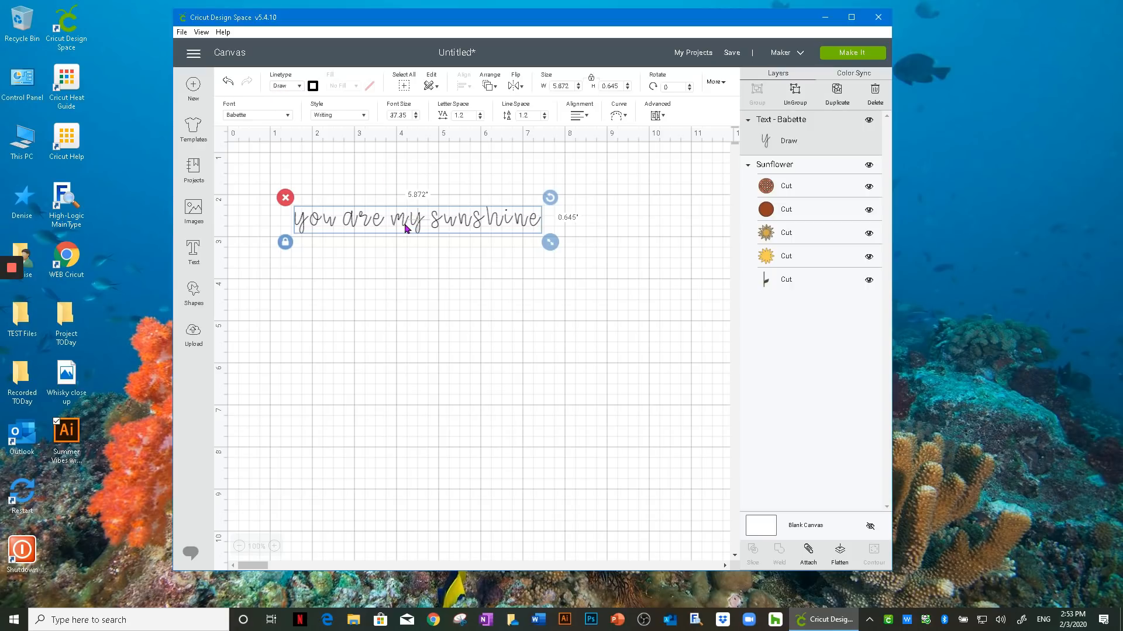
Enlarge the Babette text to about 7.6" wide and reduce its letter space to -0.2
left_click_drag(551, 245, 620, 296)
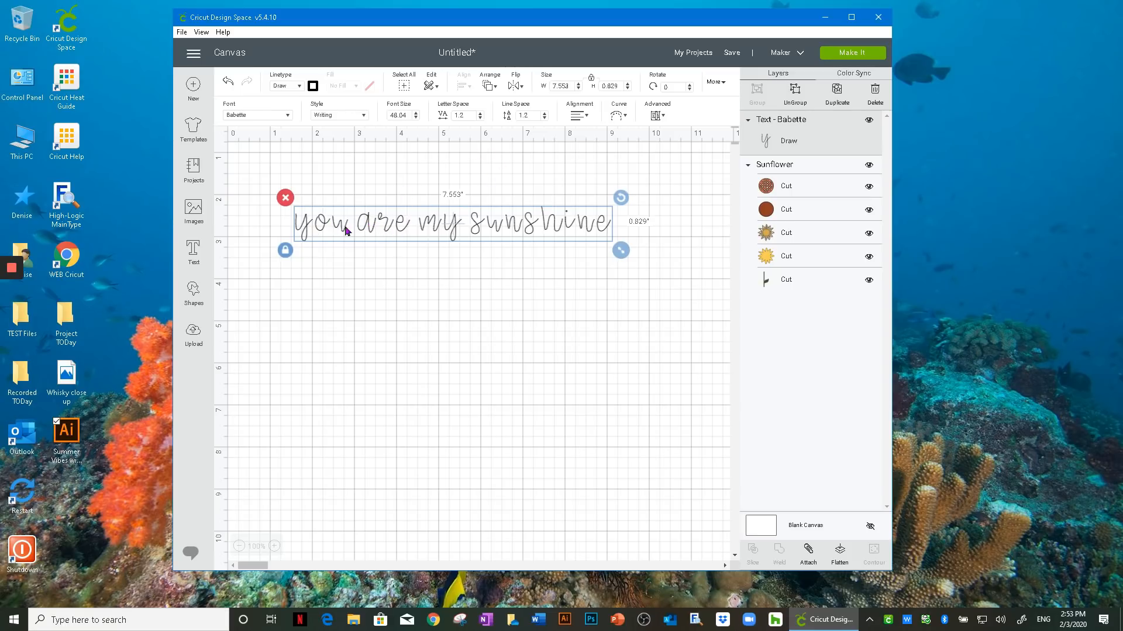
left_click(480, 118)
left_click(480, 118)
left_click(480, 118)
left_click(480, 118)
left_click(480, 119)
left_click(480, 118)
left_click(480, 118)
left_click(480, 118)
left_click(480, 118)
left_click(480, 118)
left_click(480, 118)
left_click(480, 119)
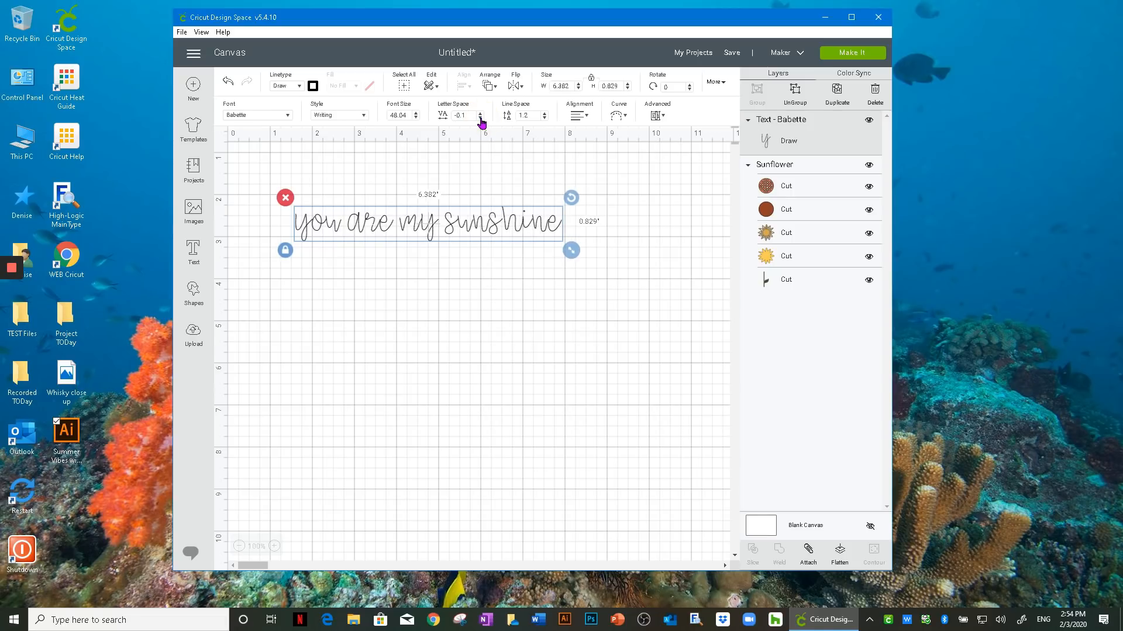
left_click(480, 117)
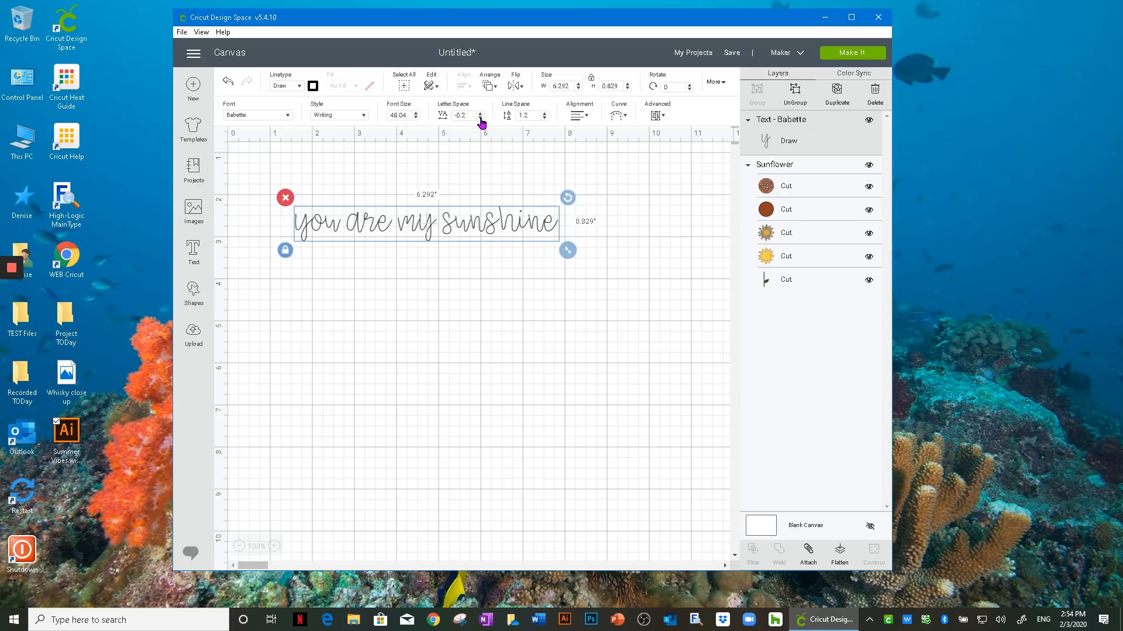
Enlarge the text further to about 9.7" wide and set its letter space to -0.3
left_click_drag(567, 250, 710, 378)
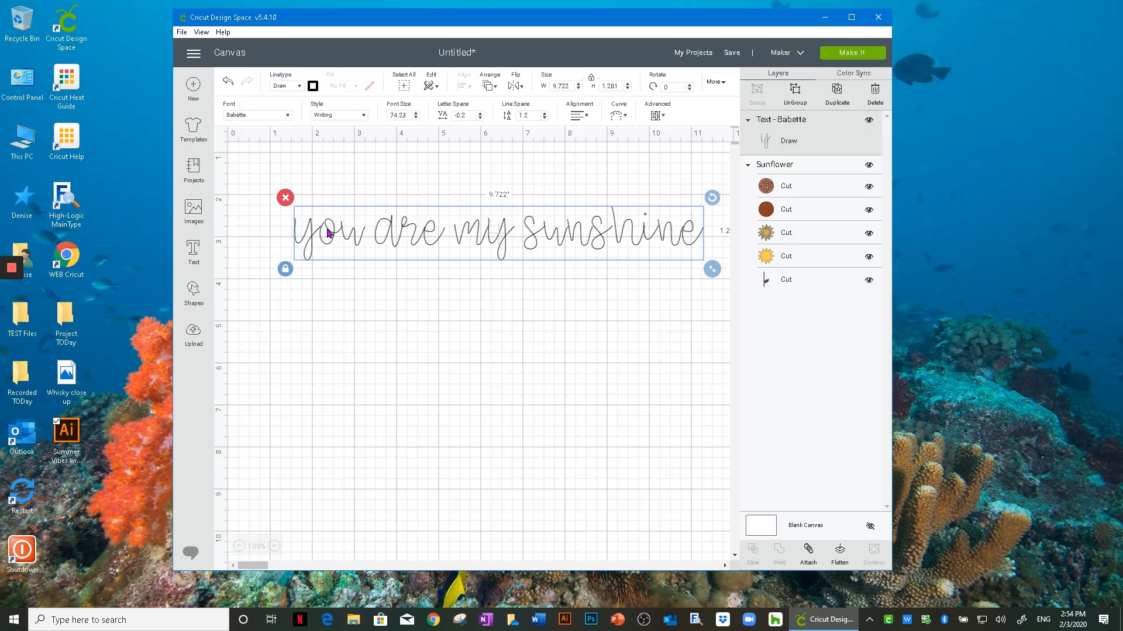
left_click(481, 118)
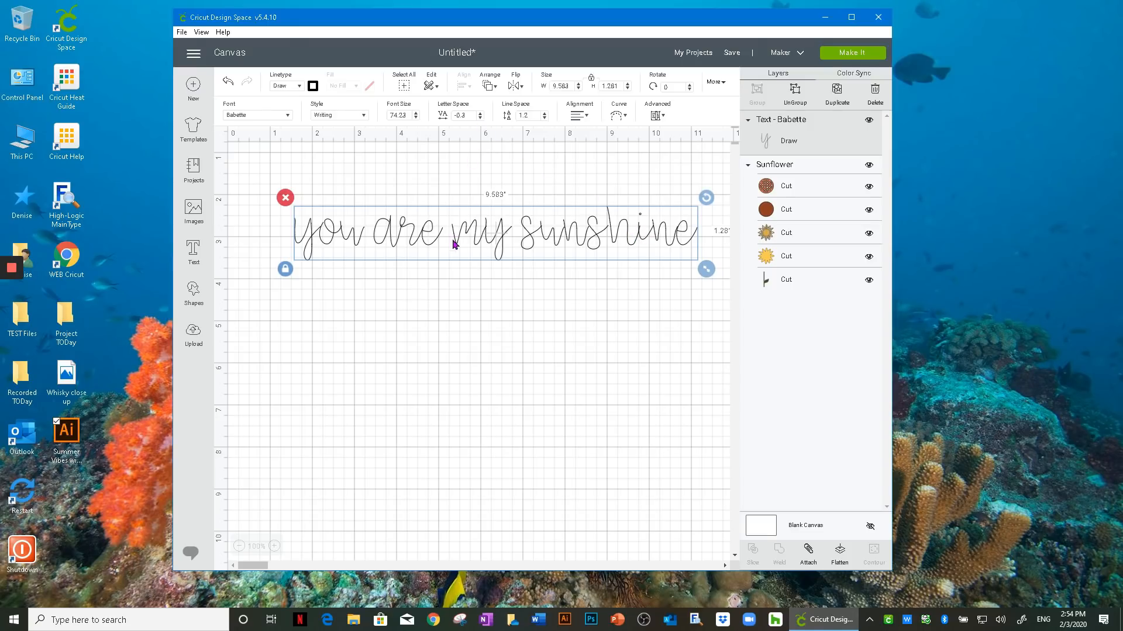
Try letter spaces up to 0.1 on the "you are my sunshine" text and settle on -0.2
left_click(480, 114)
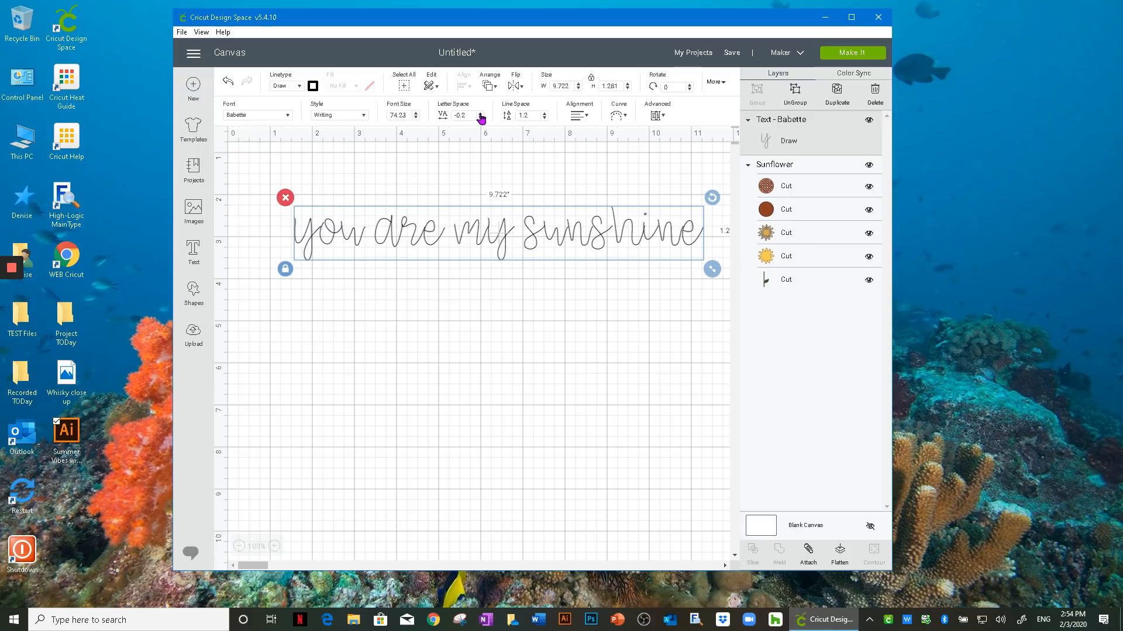
left_click(480, 114)
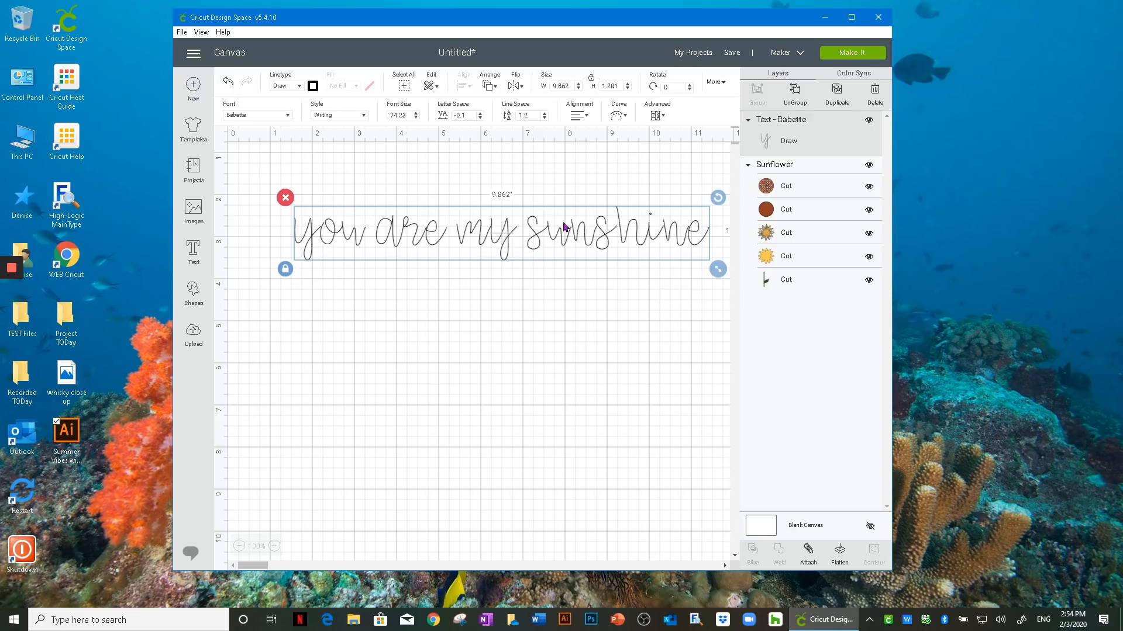
left_click(479, 114)
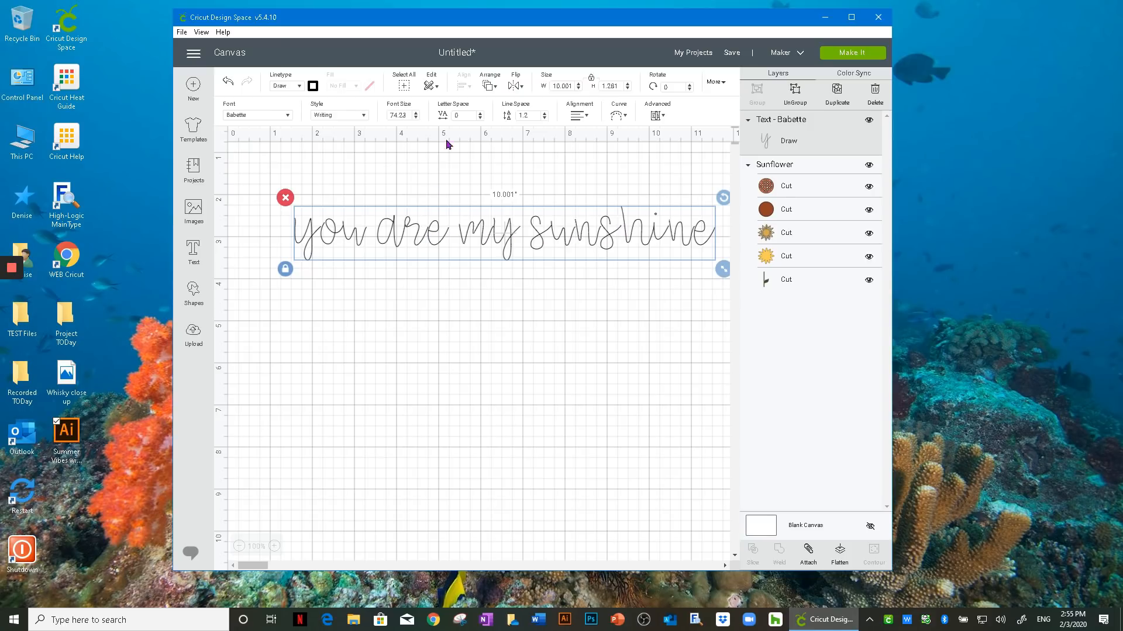
left_click(480, 114)
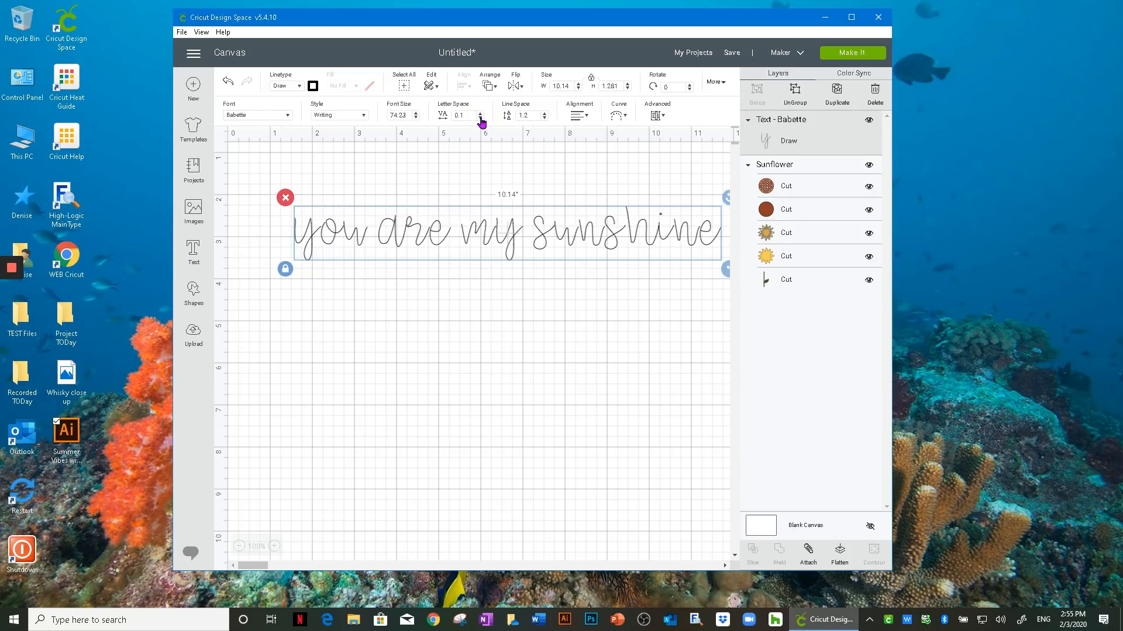
left_click(480, 117)
left_click(480, 118)
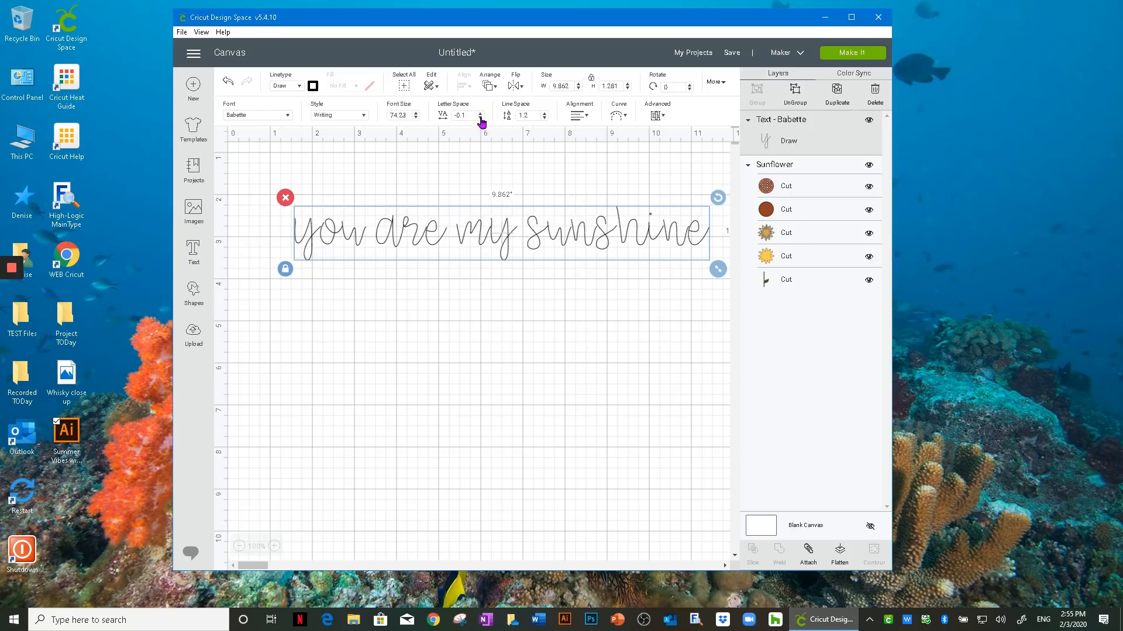
left_click(480, 117)
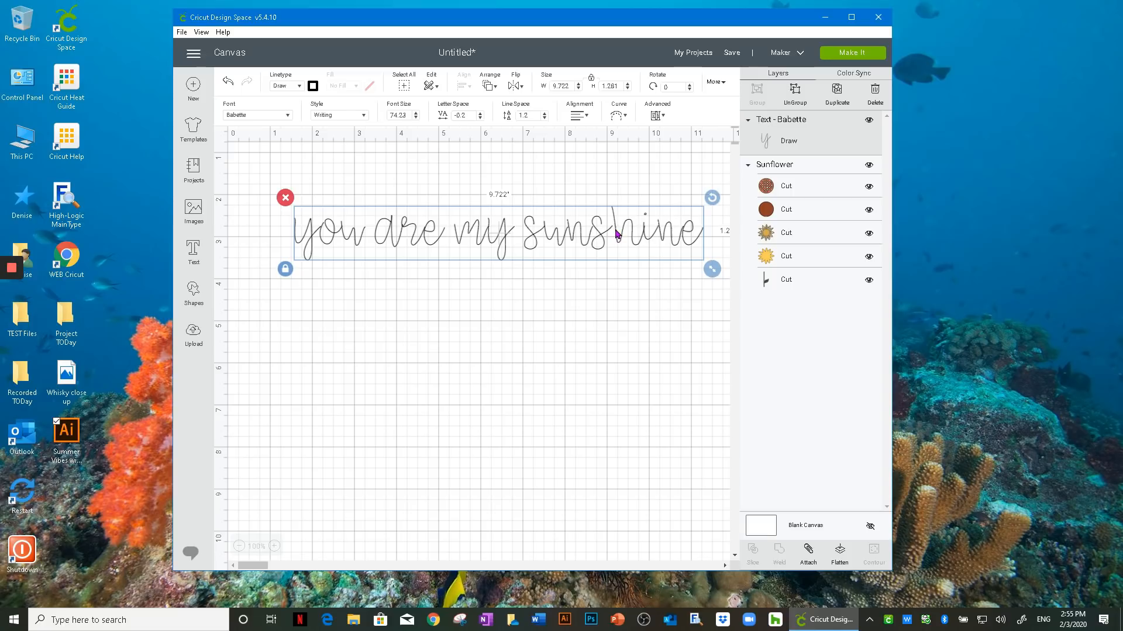
Ungroup the "you are my sunshine" text into individual letters
left_click(662, 116)
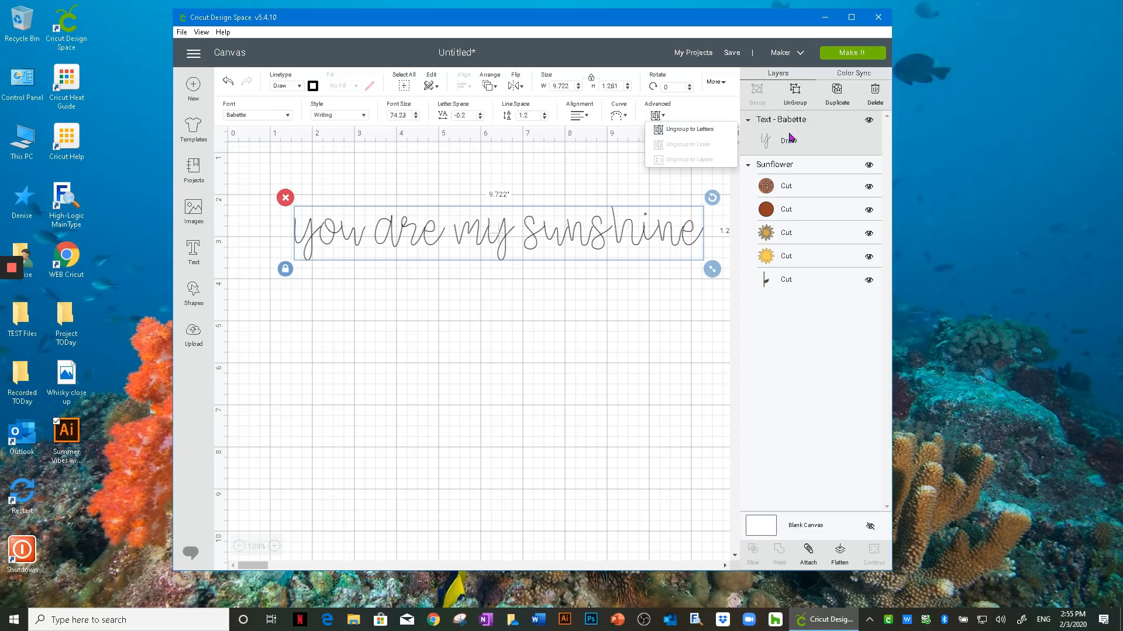
left_click(614, 287)
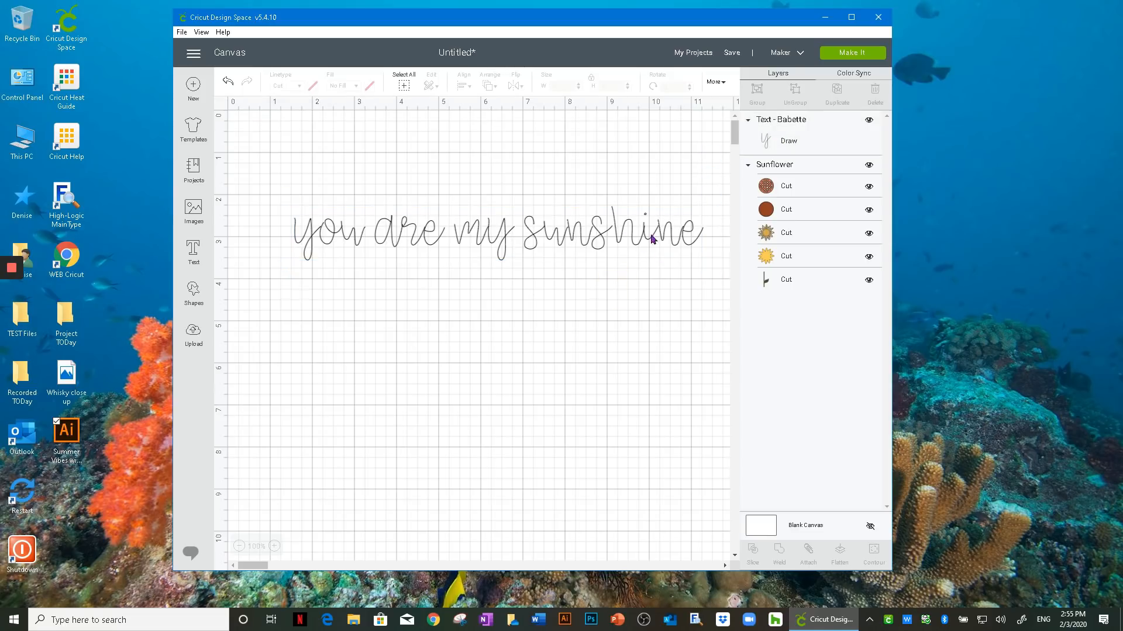
left_click(614, 238)
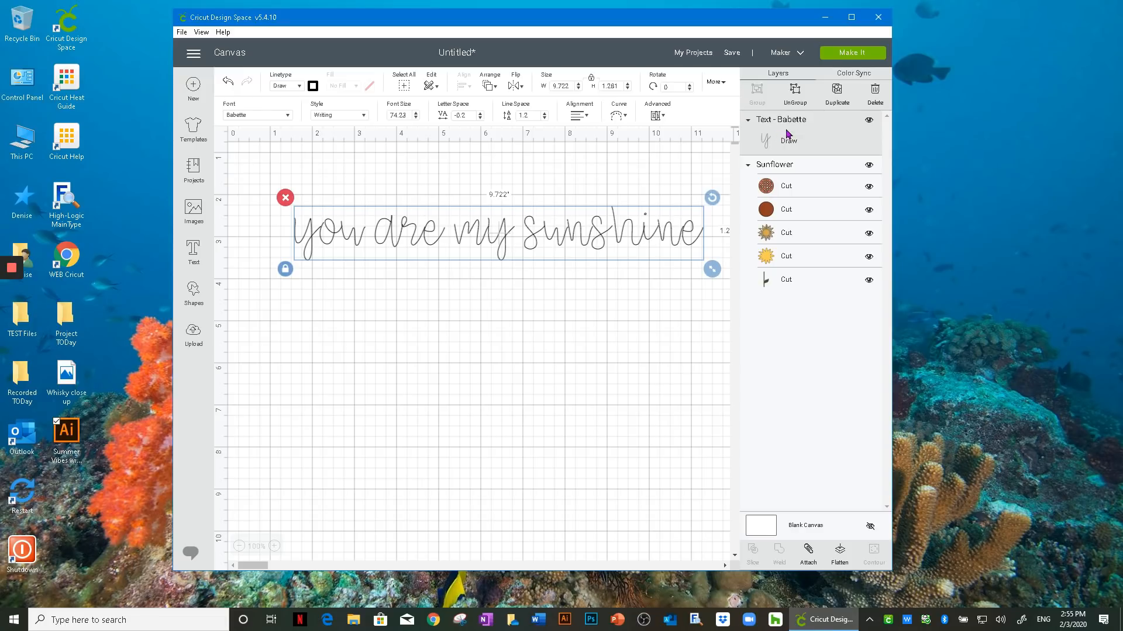
left_click(666, 119)
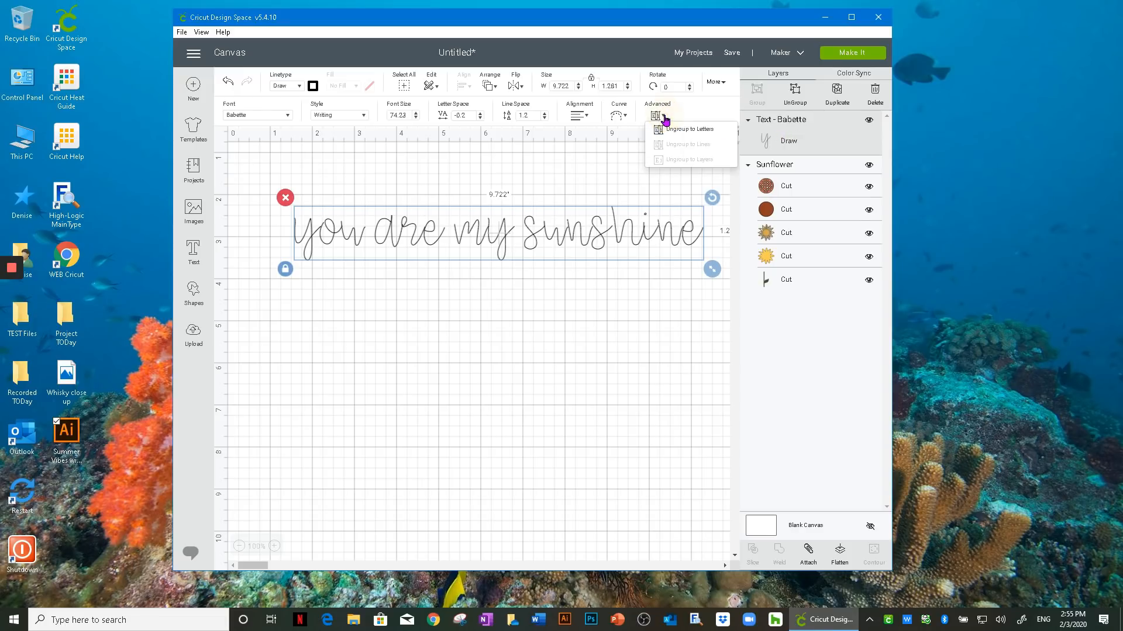
left_click(675, 134)
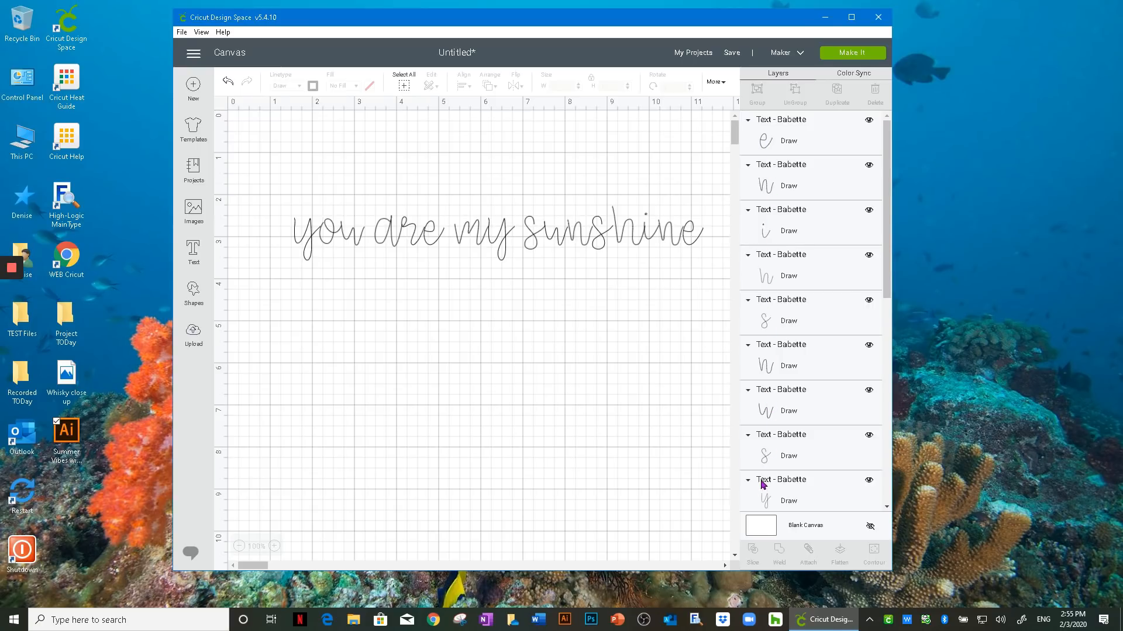
Nudge the last letters of "sunshine" slightly closer together so that the script strokes connect
left_click(689, 235)
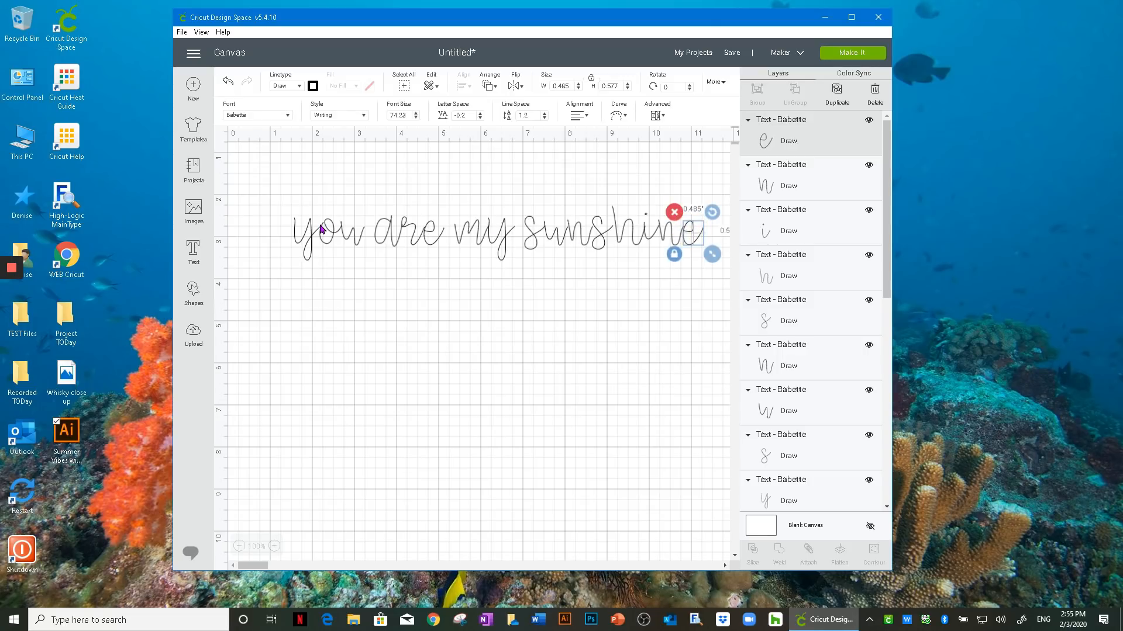
left_click(693, 237)
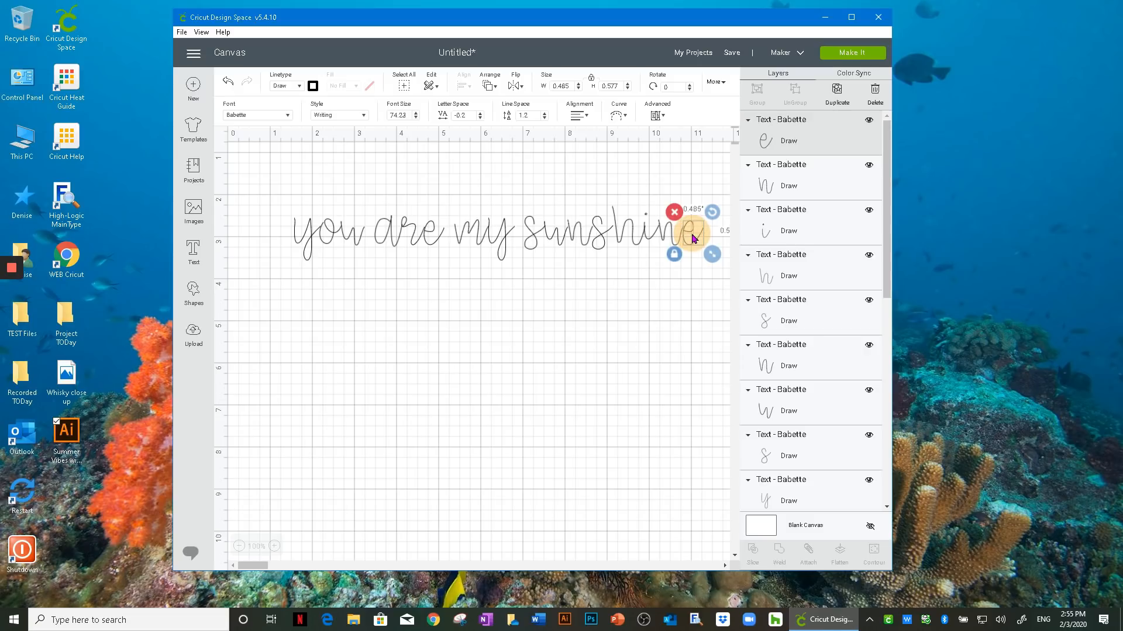
left_click_drag(691, 234, 688, 234)
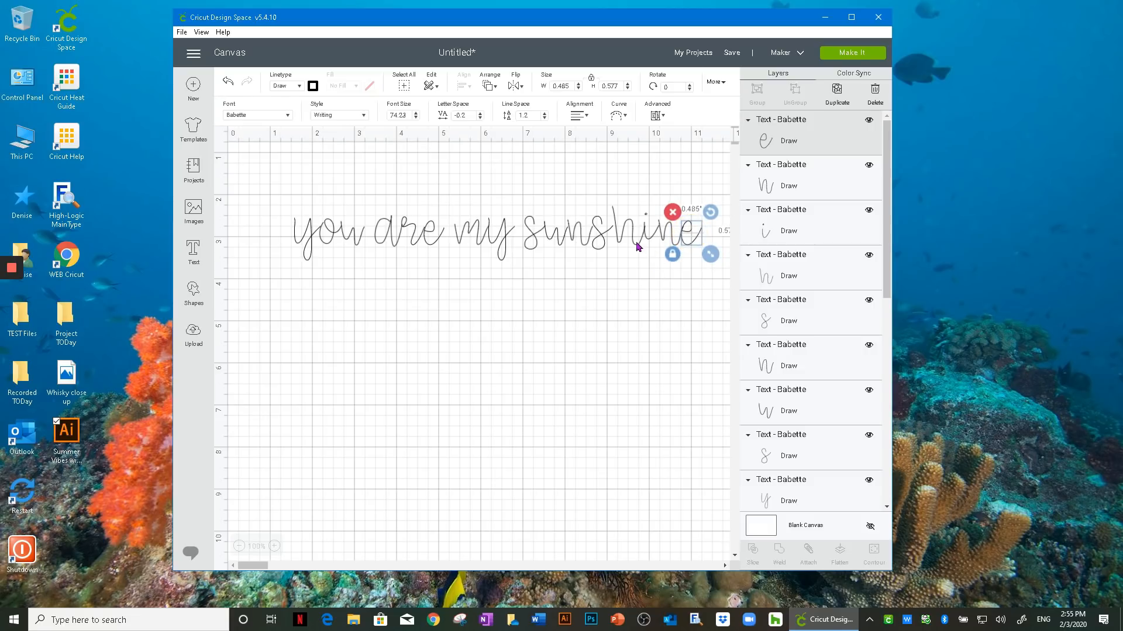
left_click(626, 232)
left_click_drag(626, 231, 663, 235)
left_click(647, 233)
left_click(666, 235)
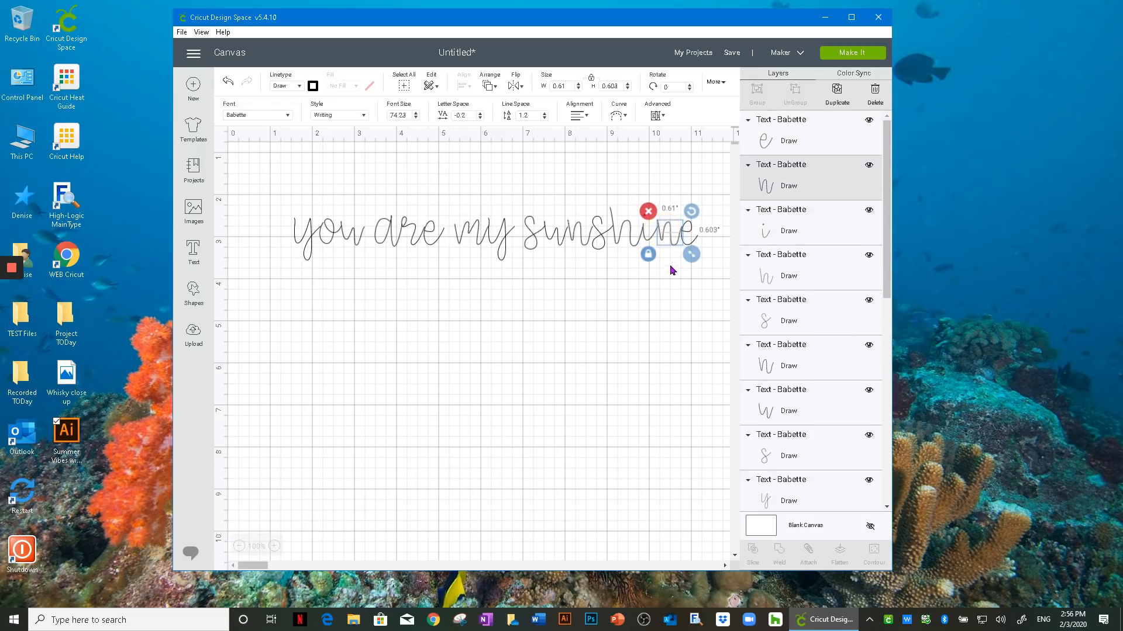
left_click(687, 235)
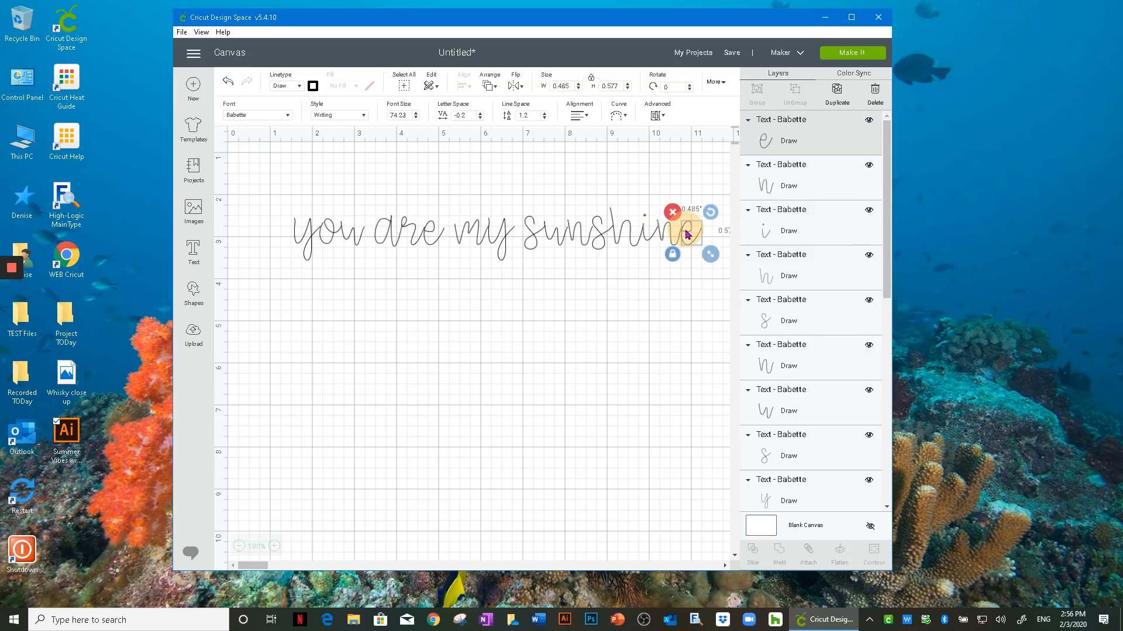
left_click_drag(687, 235, 685, 235)
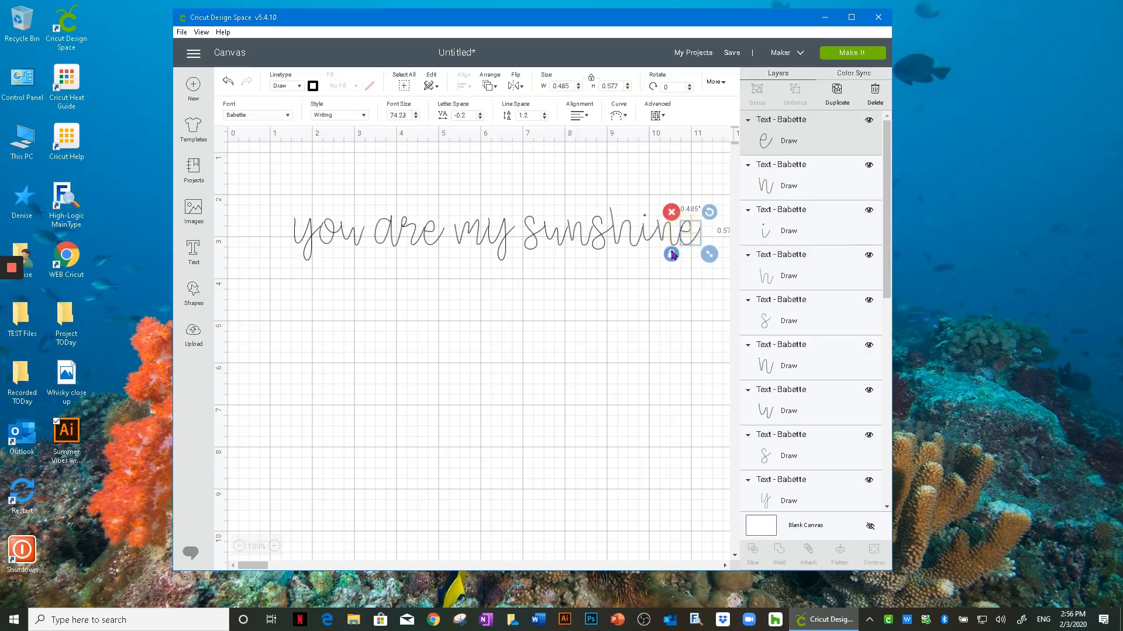
left_click(634, 289)
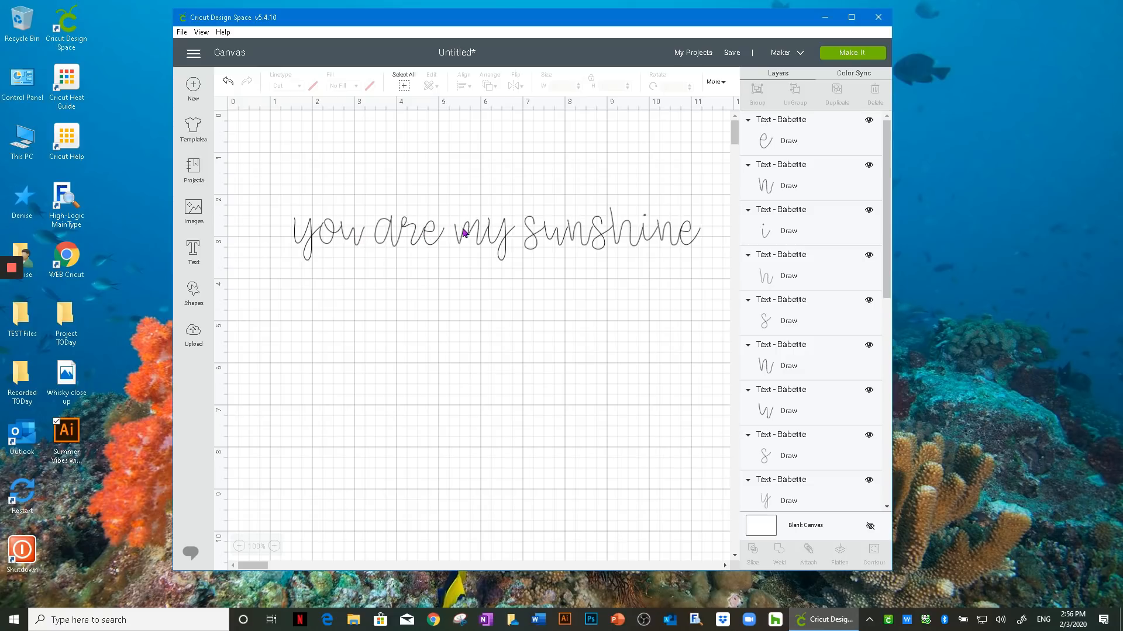
Apply the 3 Birds On Parade font to the first s of "sunshine", then resize it to about 1.02" wide and reposition it before "unshine"
left_click(530, 234)
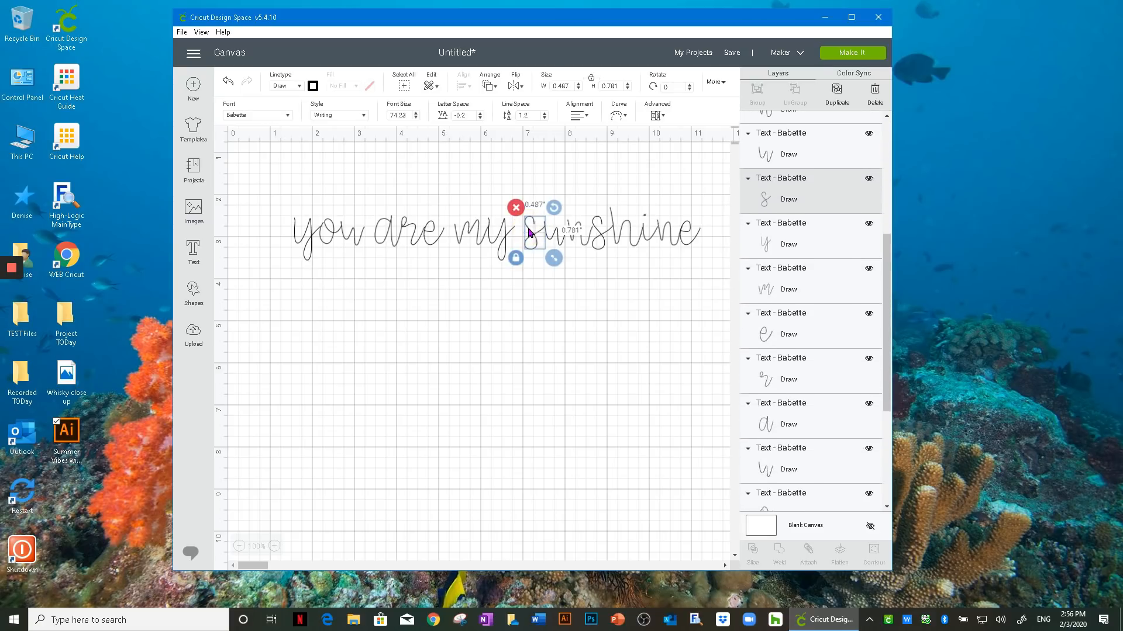
left_click(287, 115)
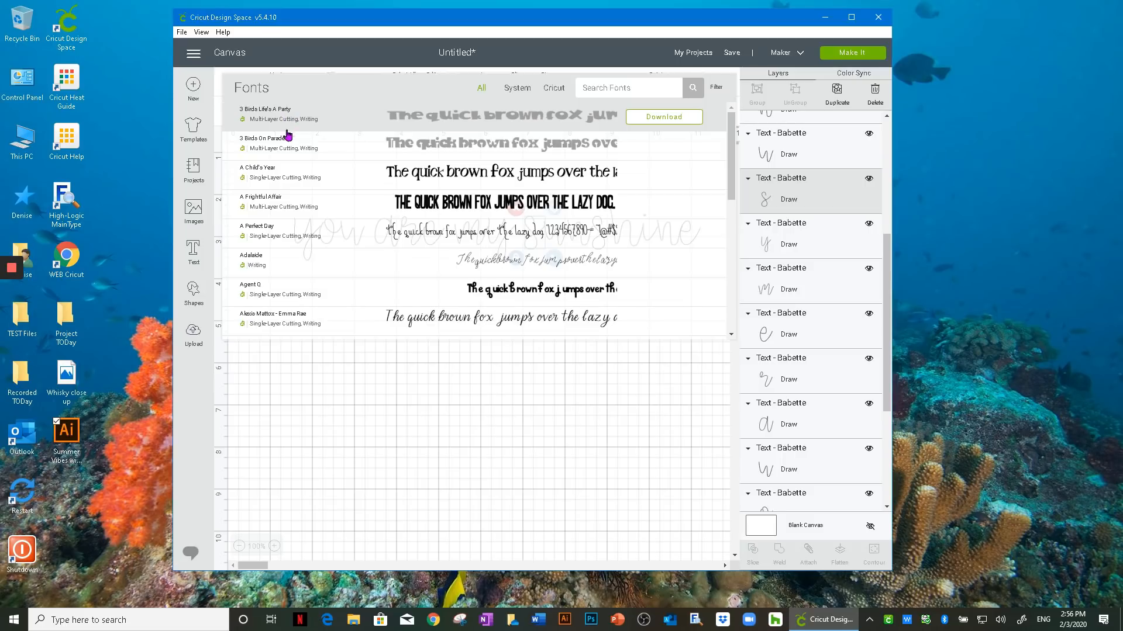
left_click(286, 137)
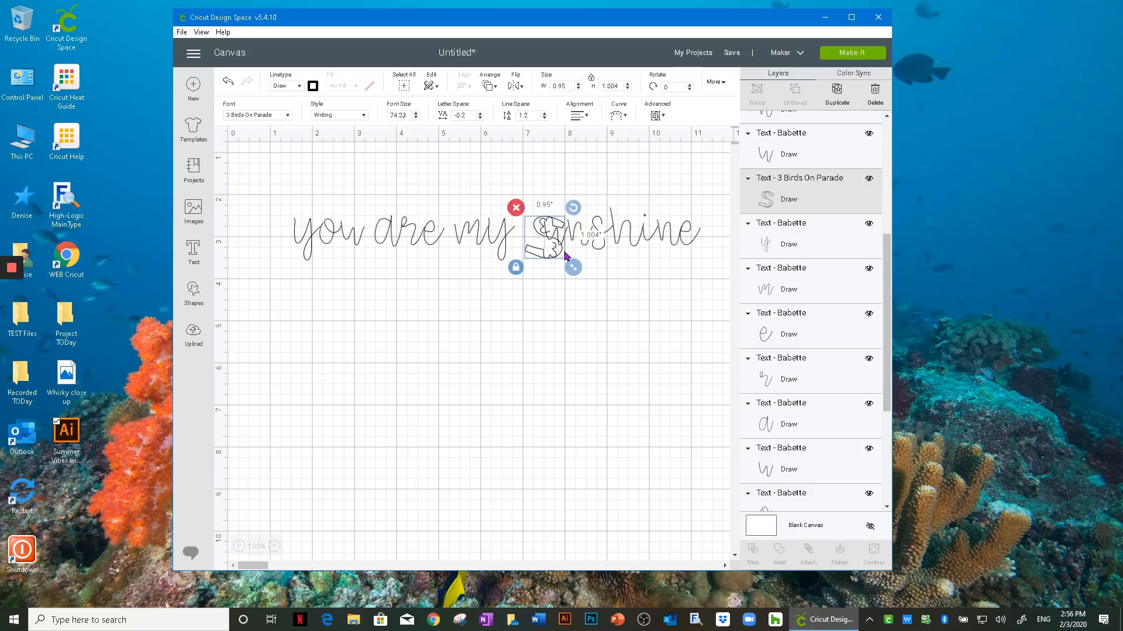
left_click_drag(573, 267, 537, 242)
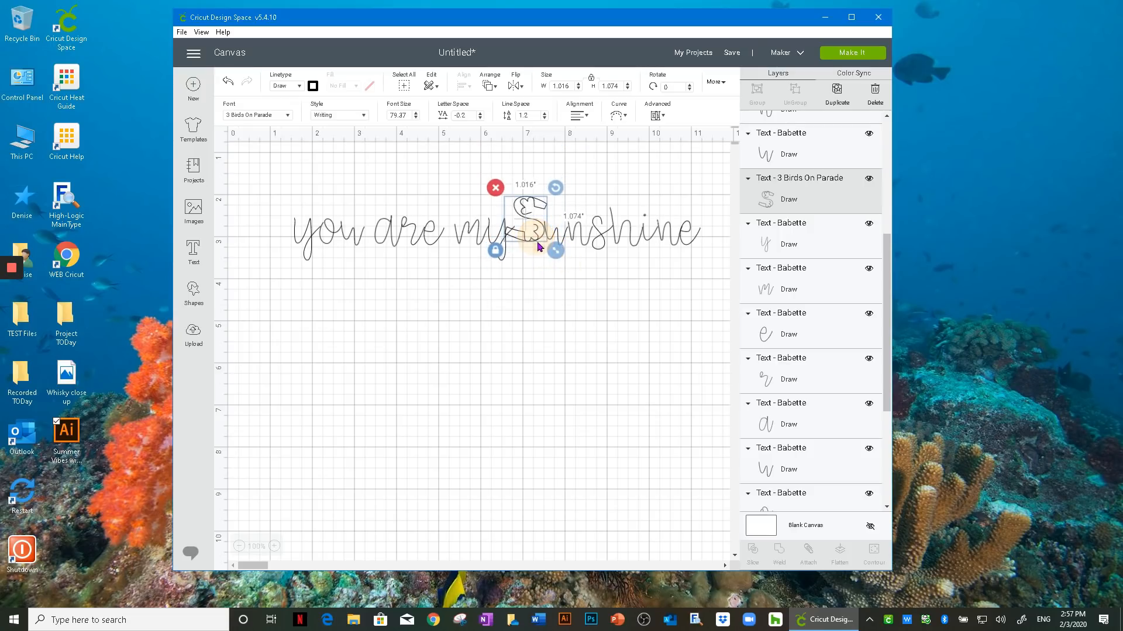
Group all the letters of the phrase and move them around the canvas as one object
left_click(554, 306)
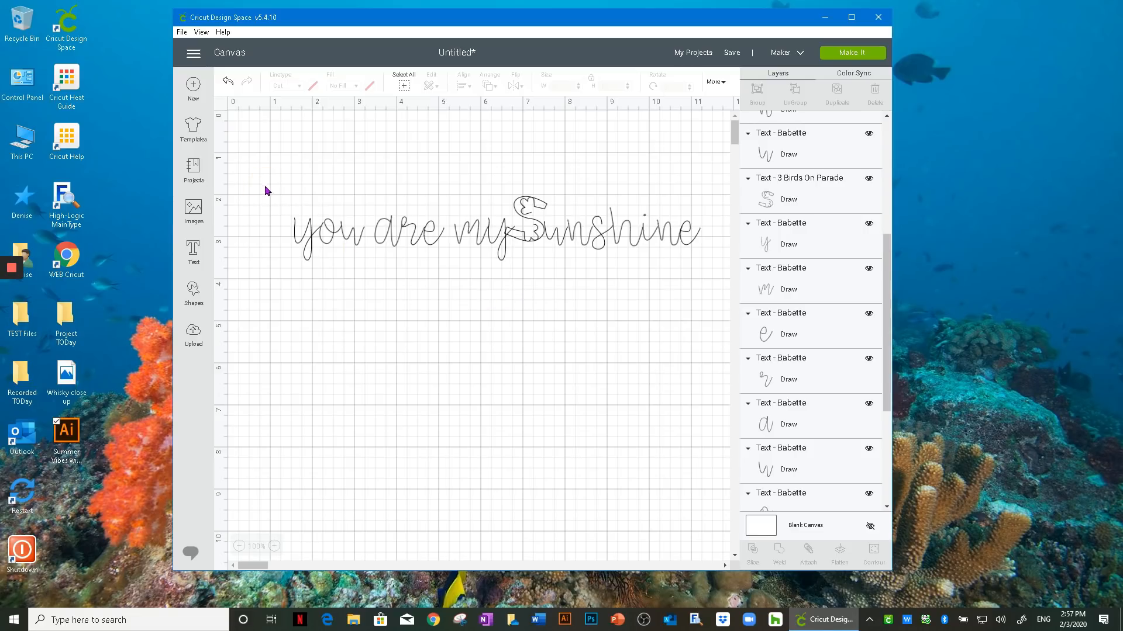
left_click_drag(263, 181, 711, 279)
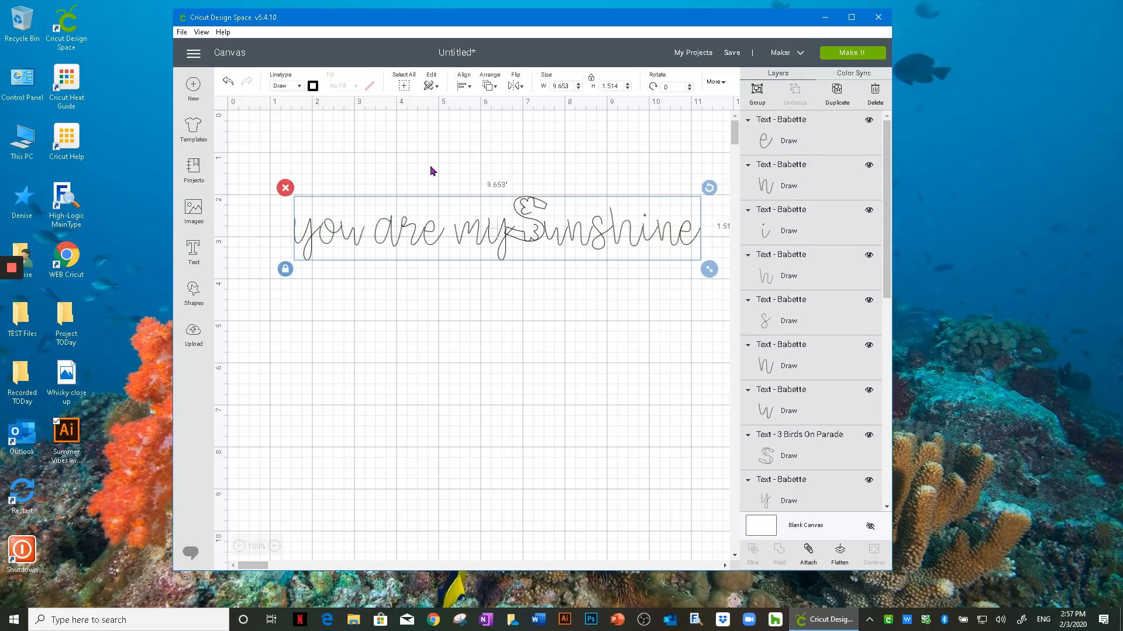
left_click(757, 92)
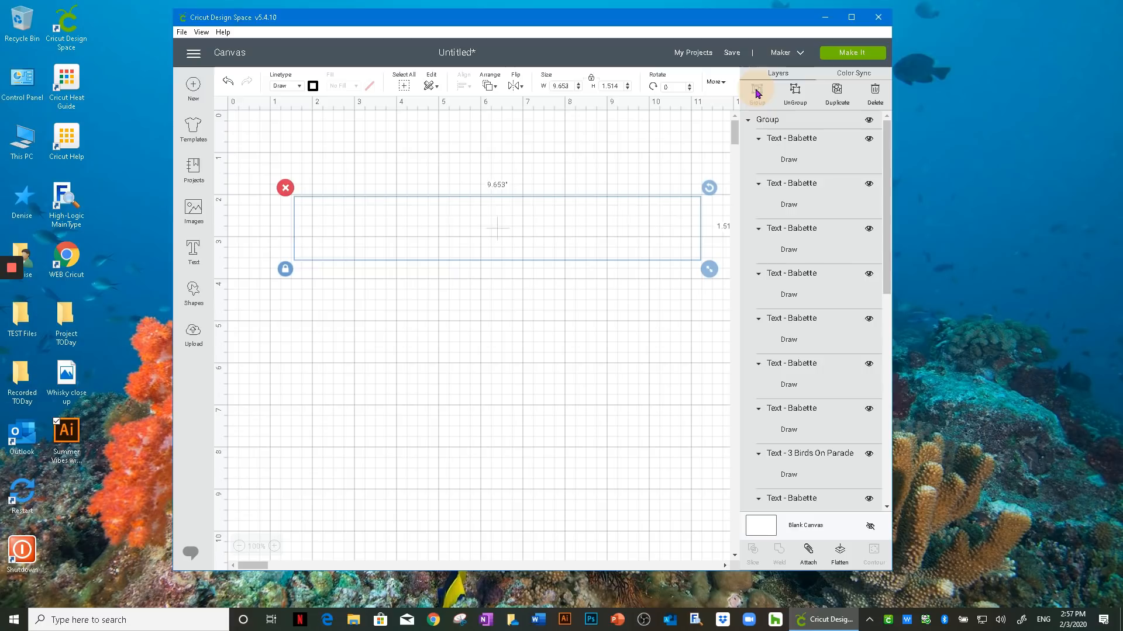
mouse_move(412, 244)
left_mouse_down()
mouse_move(455, 267)
mouse_move(417, 267)
mouse_move(419, 251)
left_mouse_up()
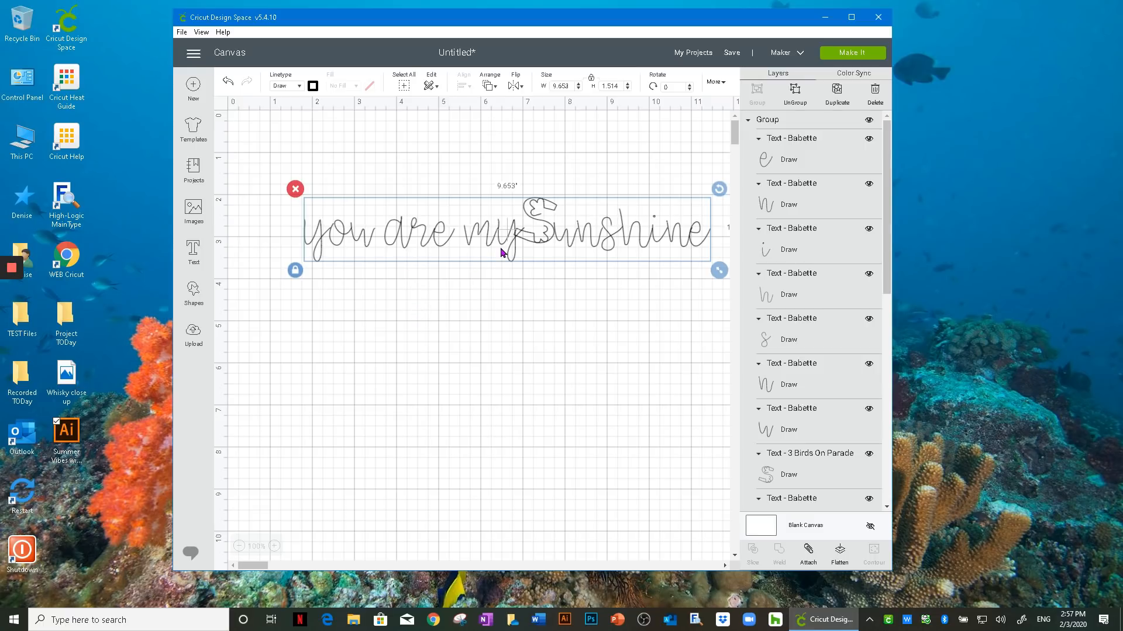
left_click_drag(459, 234, 437, 226)
mouse_move(719, 188)
left_mouse_down()
mouse_move(689, 146)
mouse_move(702, 155)
mouse_move(711, 256)
mouse_move(709, 183)
left_mouse_up()
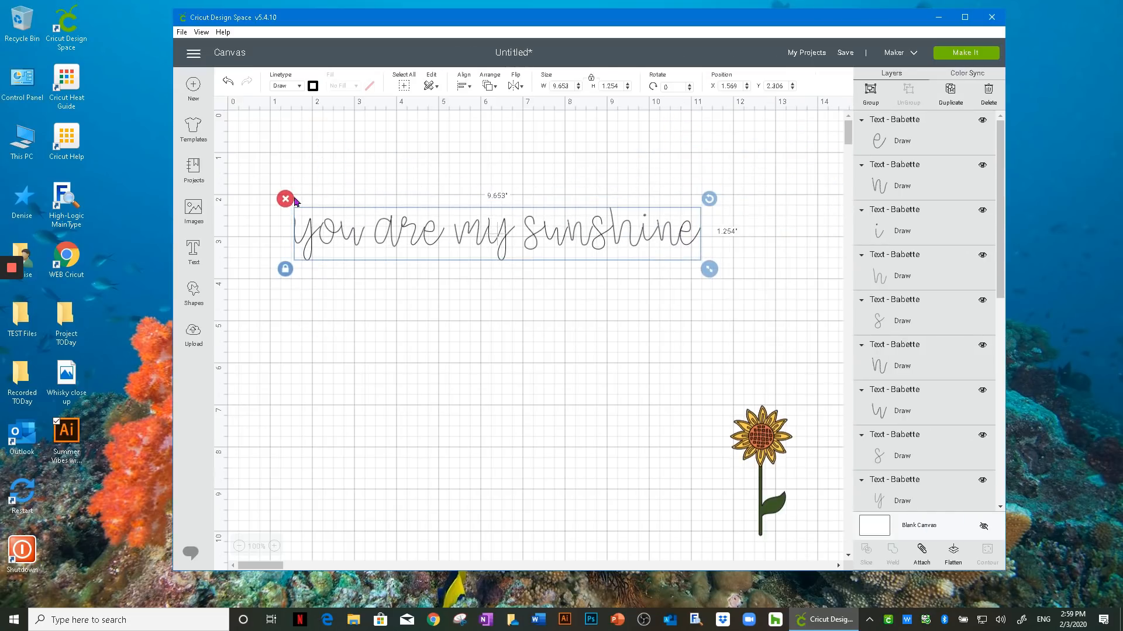
Delete the separate phrase letters and add a new text object reading "you are my sunshine"
left_click(285, 199)
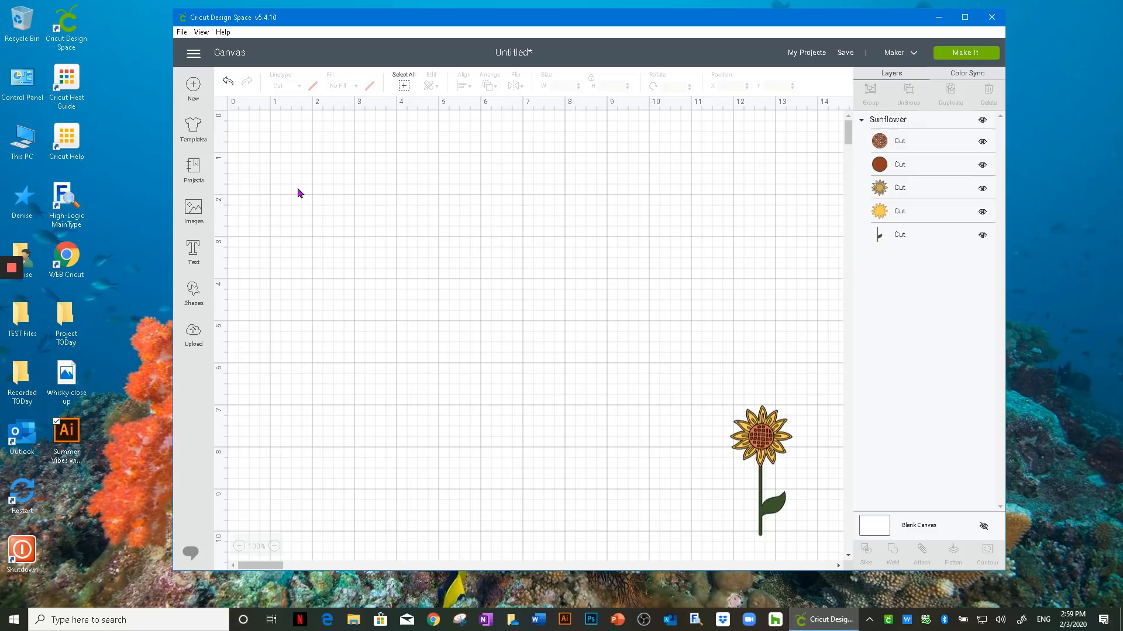
left_click(193, 251)
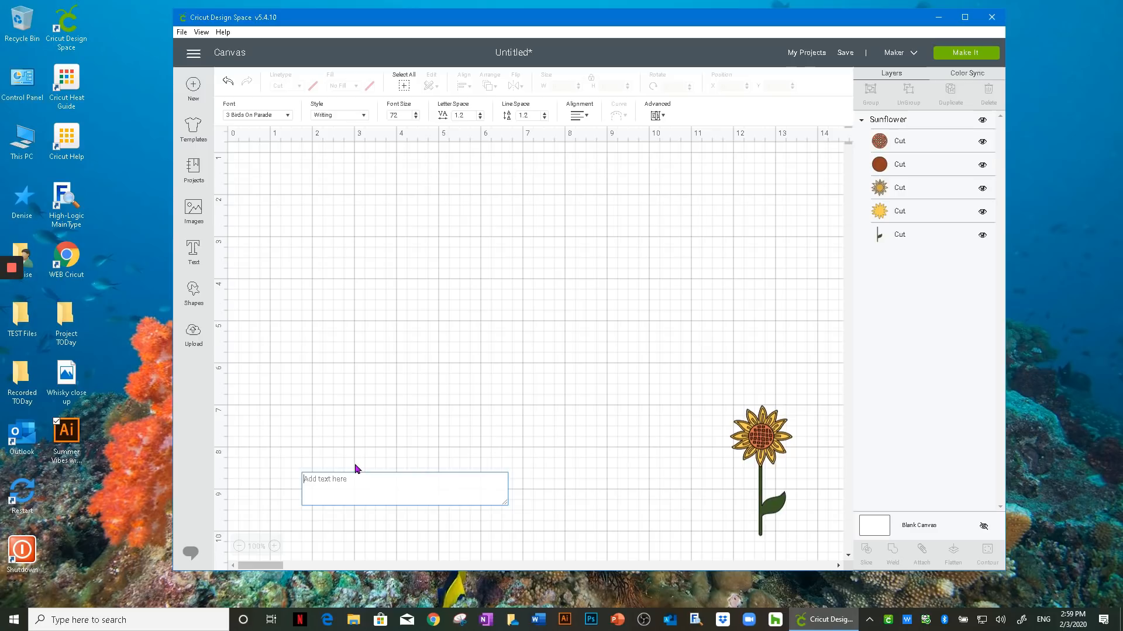
type("you")
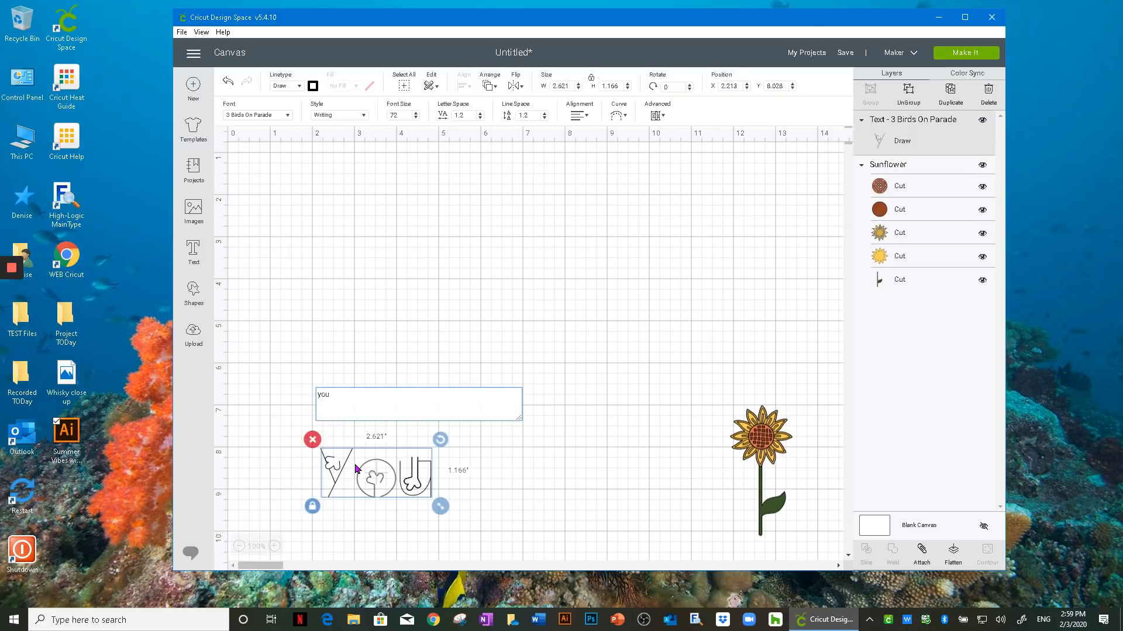
type(" are m")
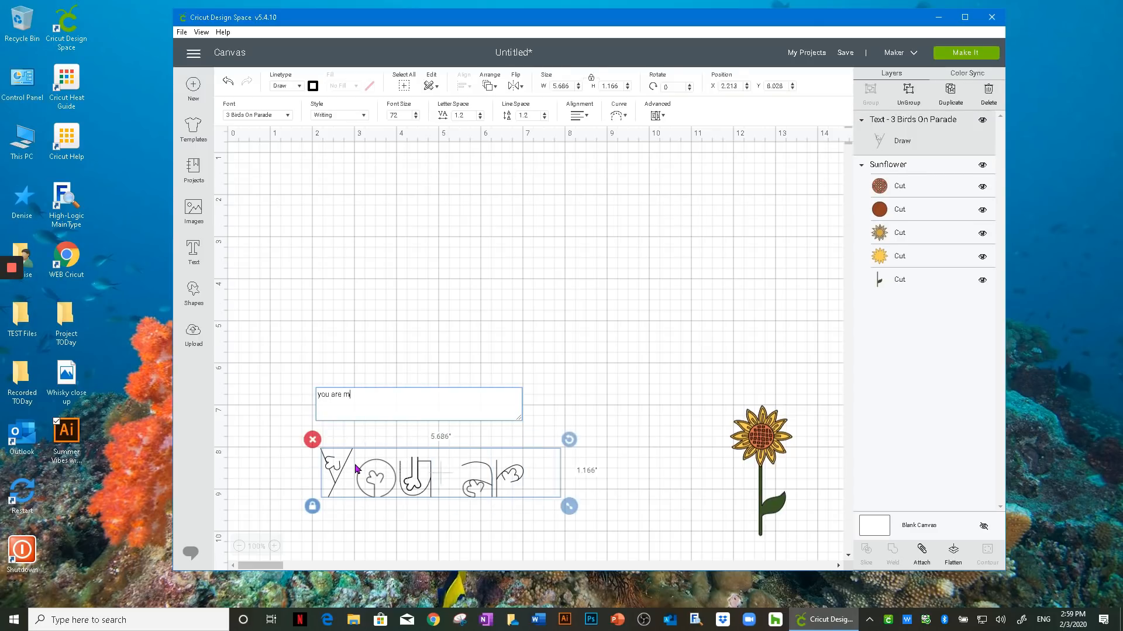
type("y sunshine")
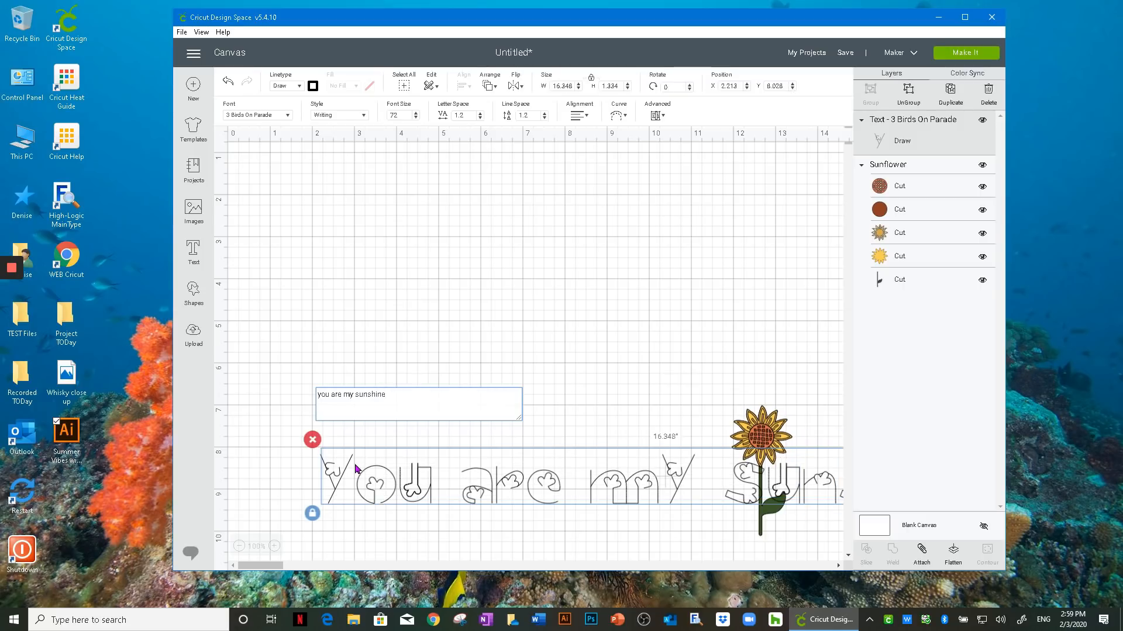
Apply the Birthday Bash font to the "you are my sunshine" text
left_click(288, 115)
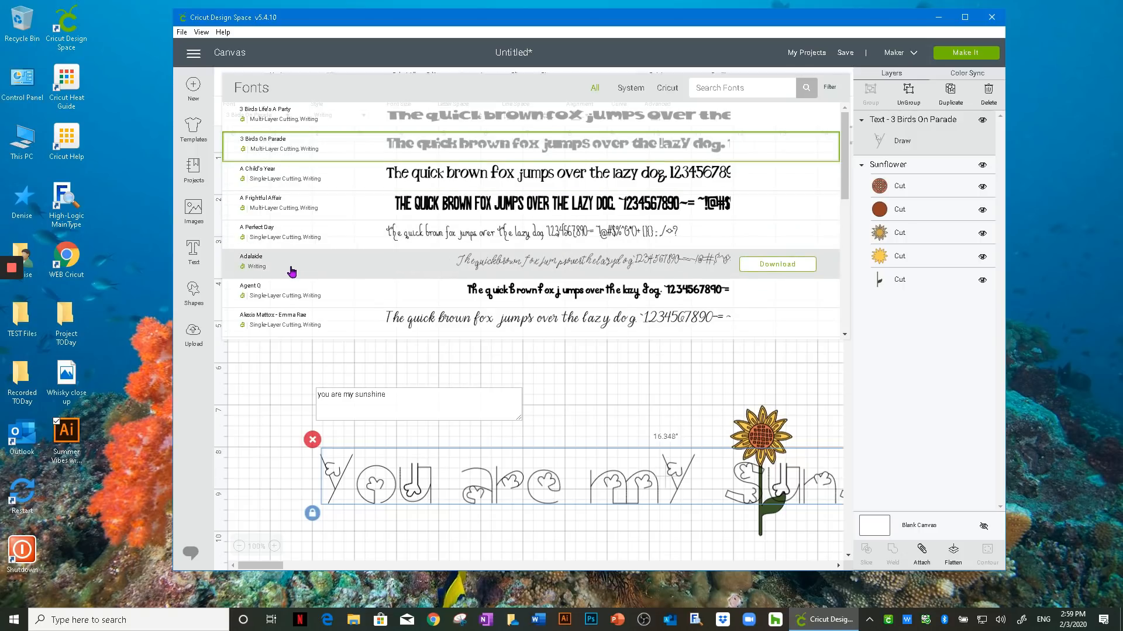
scroll(292, 271, "down", 1)
scroll(292, 270, "down", 10)
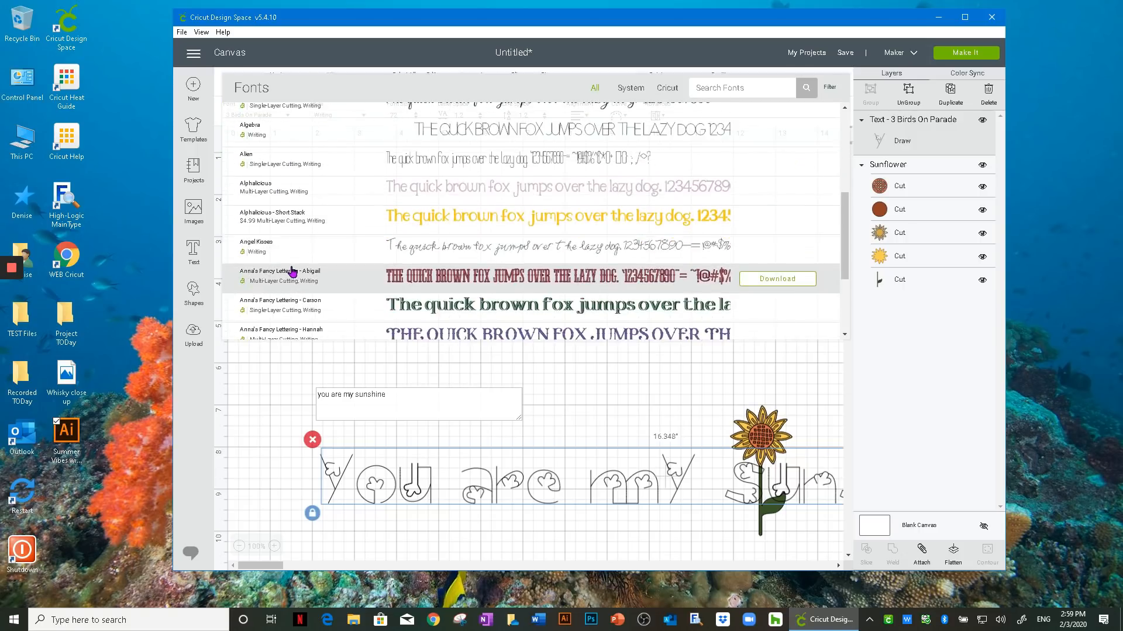
scroll(292, 271, "down", 3)
scroll(292, 271, "down", 3)
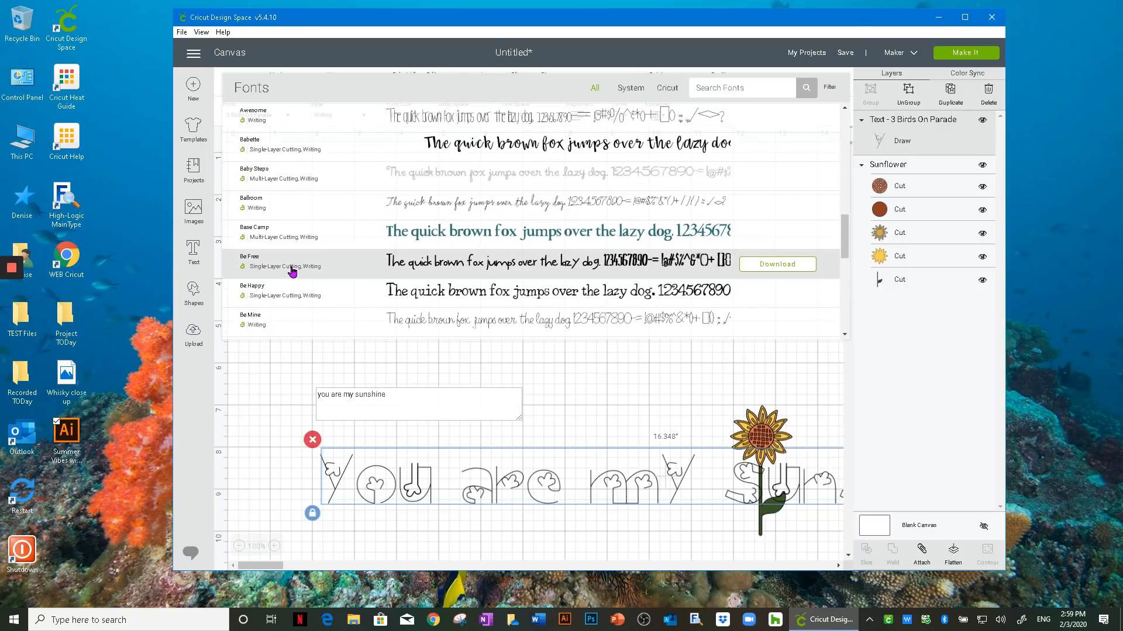
scroll(292, 271, "down", 4)
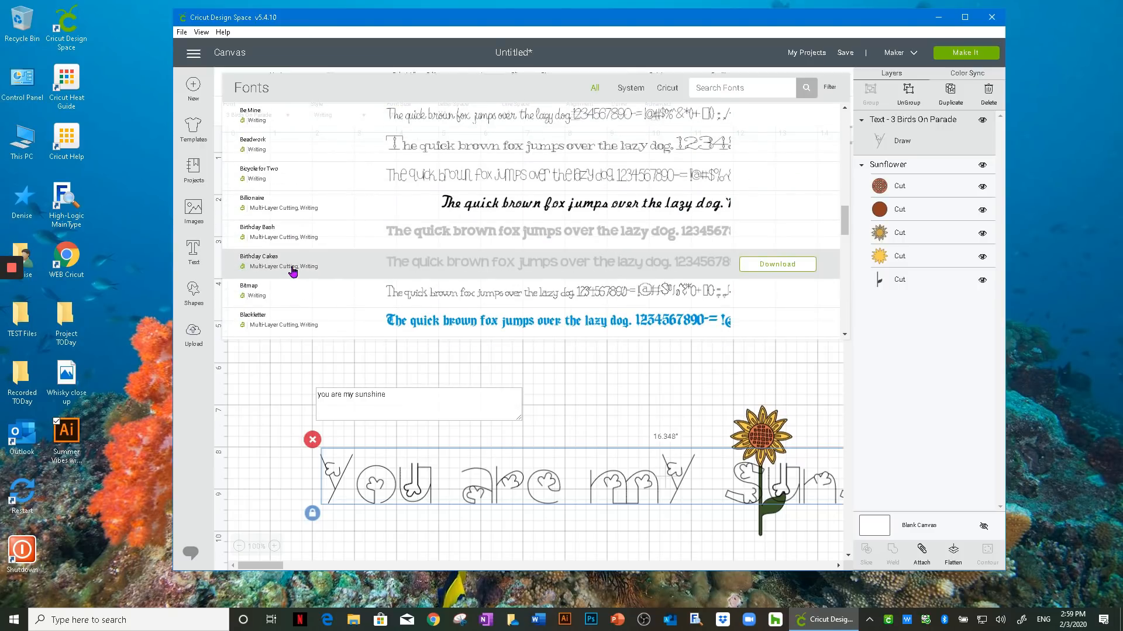
left_click(299, 235)
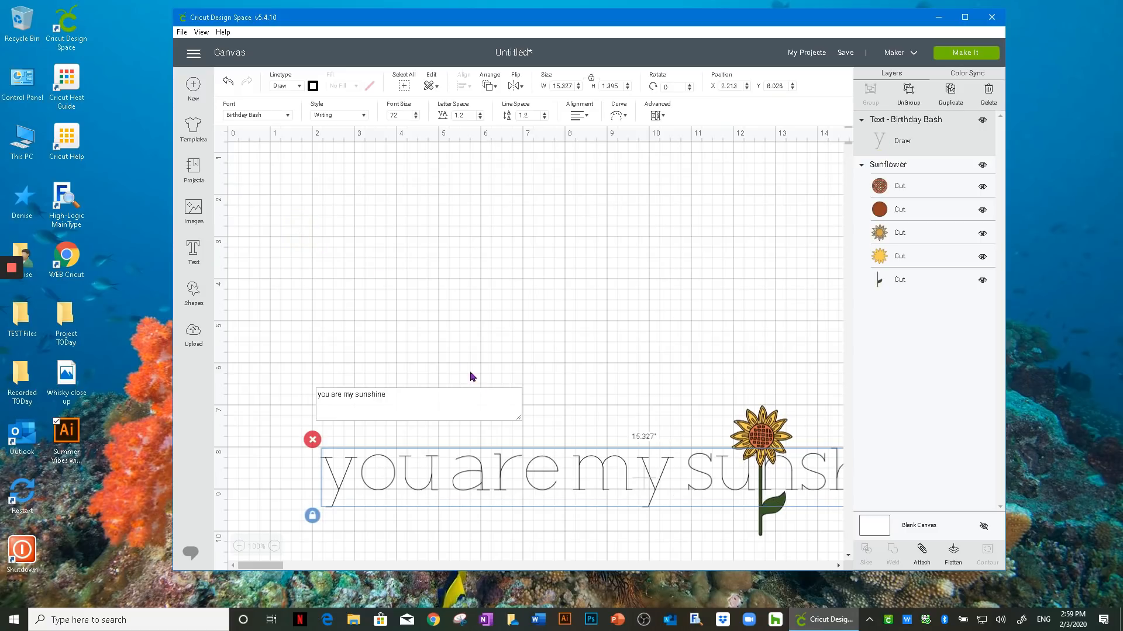
left_click(646, 493)
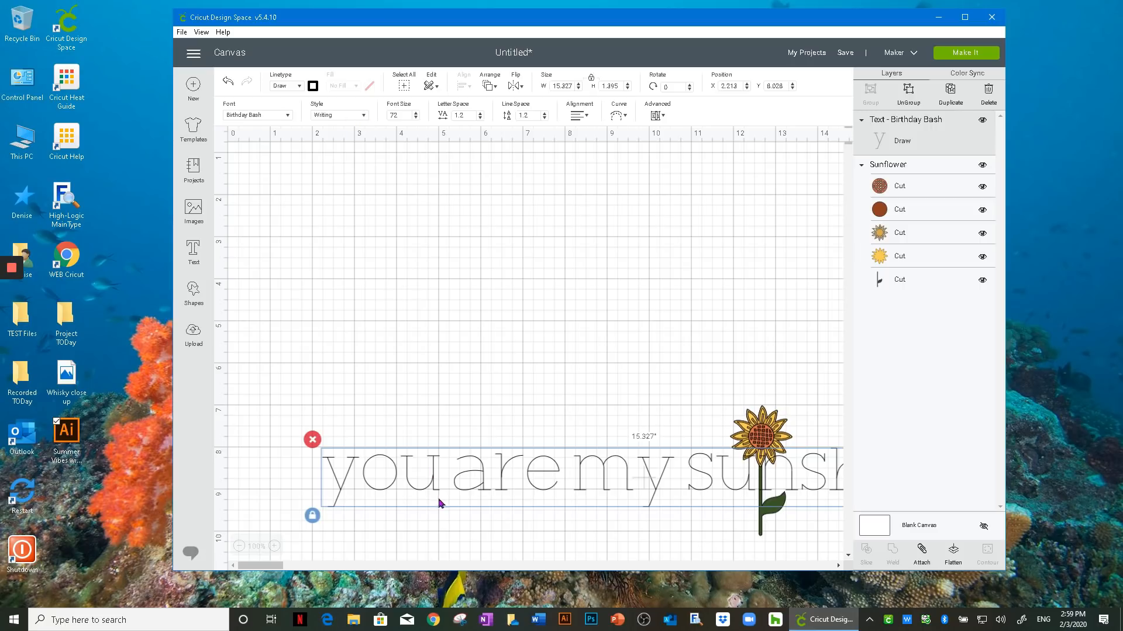
Try the Bold, Italic, Bold Italic and Regular styles on the phrase
left_click(363, 116)
left_click(353, 153)
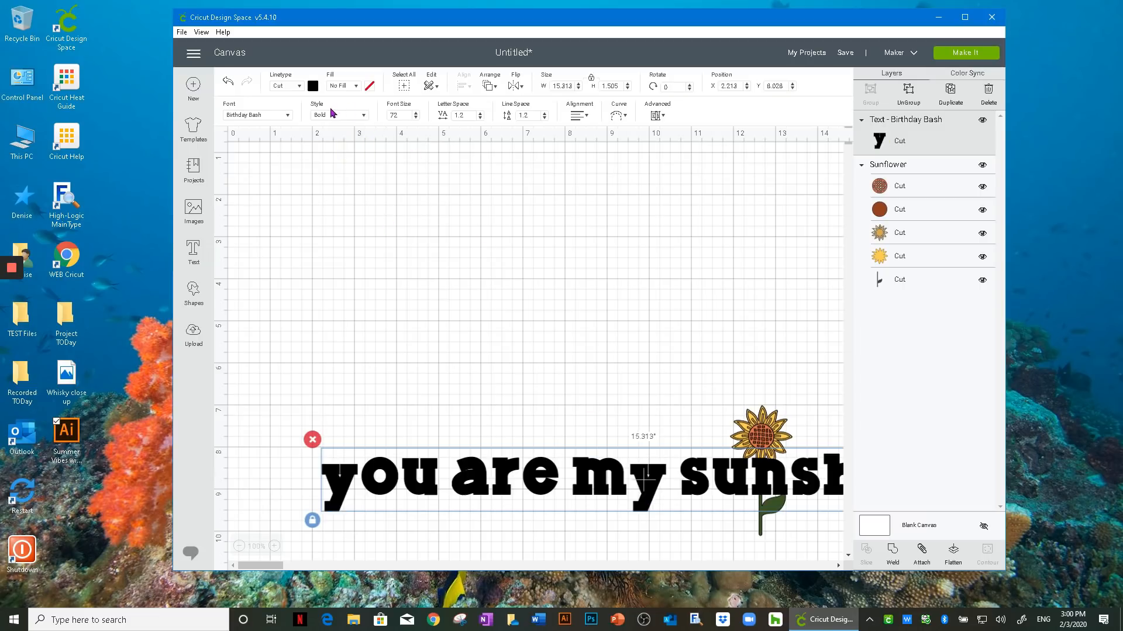
left_click(363, 116)
left_click(358, 170)
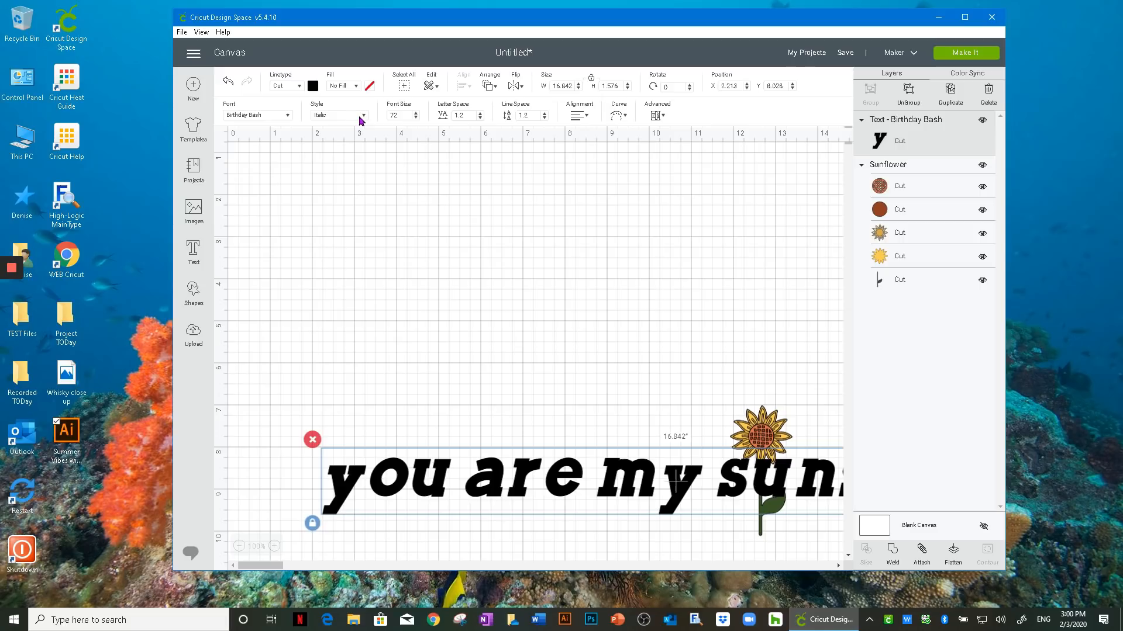
left_click(363, 116)
left_click(371, 187)
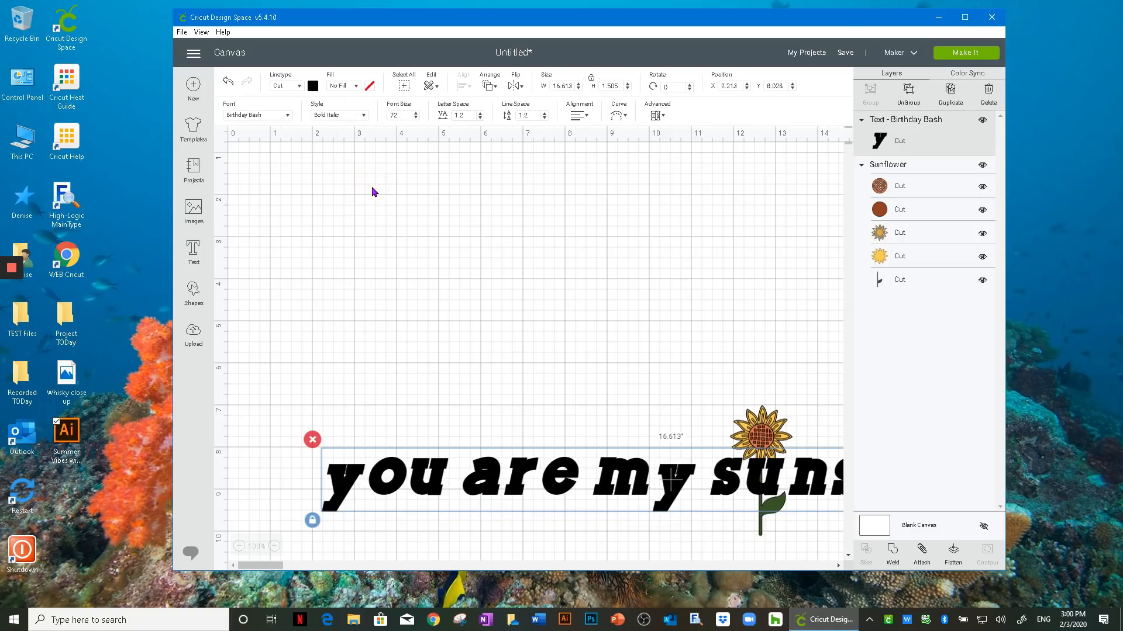
left_click(362, 117)
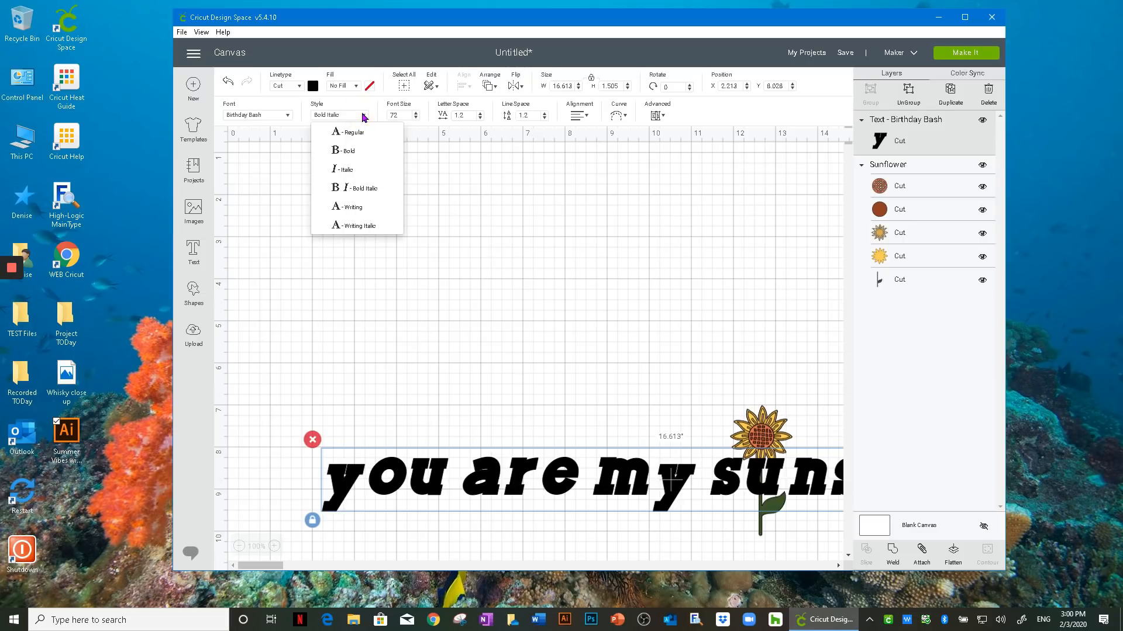
left_click(358, 138)
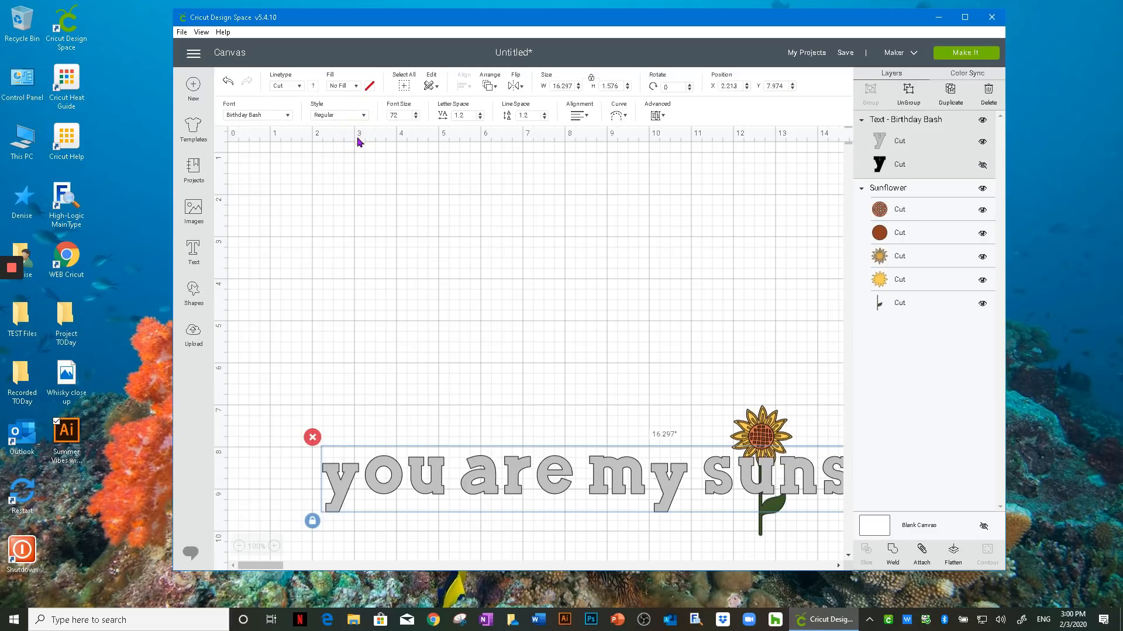
Set the phrase's style to Bold and reduce its font size to 52
left_click(363, 117)
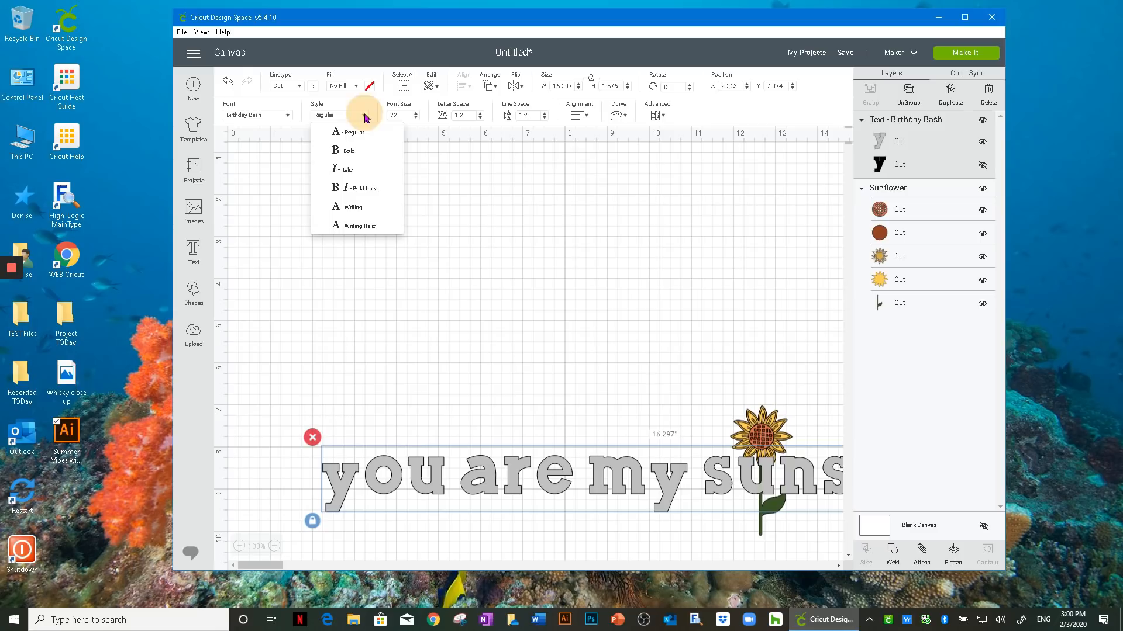
left_click(359, 153)
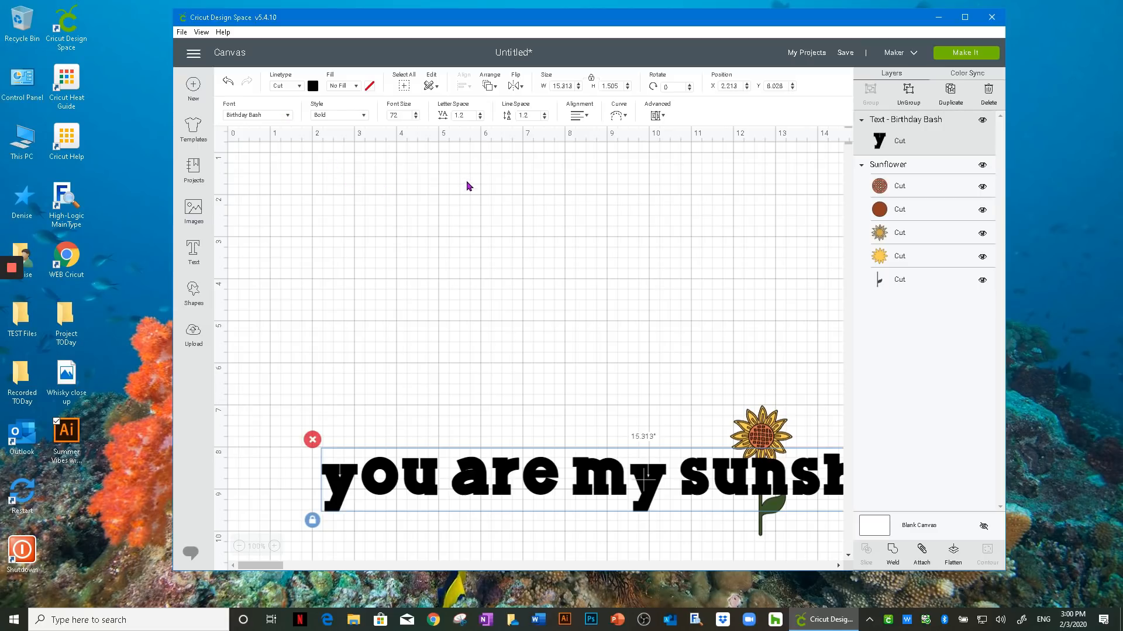
left_click(416, 118)
left_click(415, 118)
left_click(416, 117)
left_click(415, 118)
left_click(416, 117)
left_click(416, 117)
left_click(416, 118)
left_click(416, 118)
left_click(416, 117)
left_click(415, 118)
left_click(415, 117)
left_click(415, 117)
left_click(416, 118)
left_click(416, 117)
left_click(416, 117)
left_click(416, 117)
left_click(415, 117)
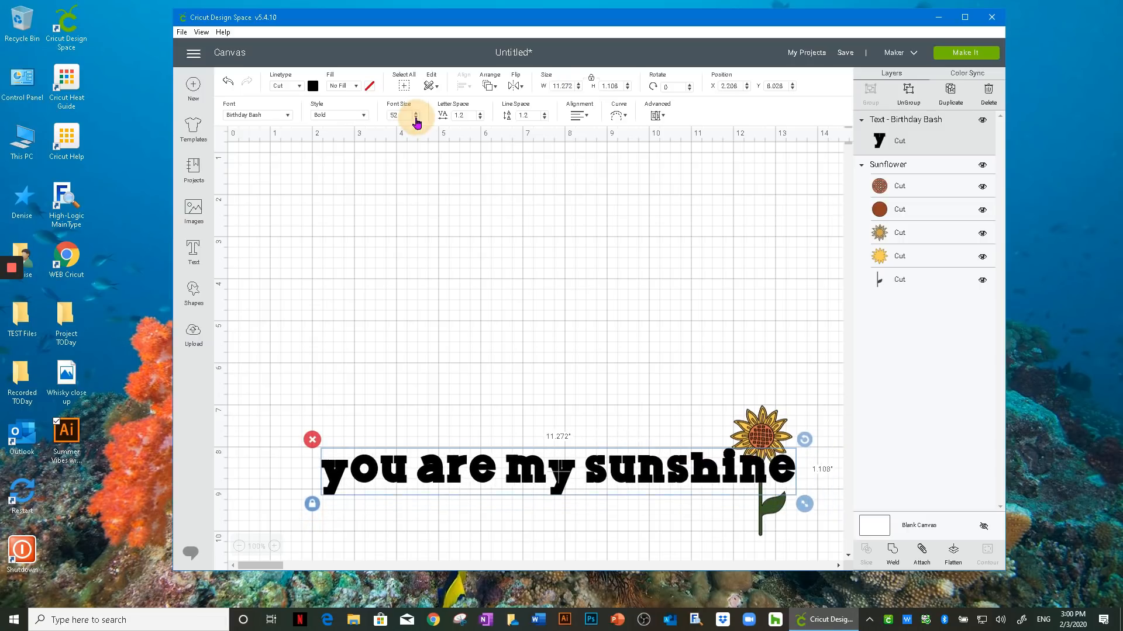
left_click(415, 118)
Curve the phrase upward with a diameter of about 47.36 and move it higher on the canvas, clear of the sunflower
left_click(620, 116)
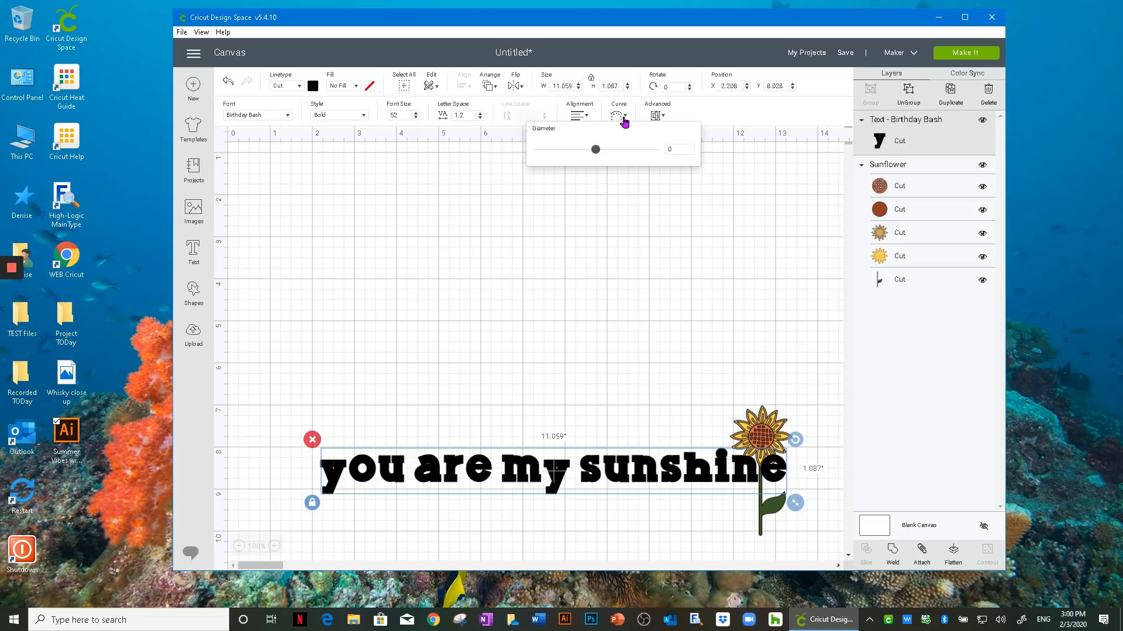
mouse_move(597, 150)
left_mouse_down()
mouse_move(617, 153)
mouse_move(563, 151)
mouse_move(601, 163)
left_mouse_up()
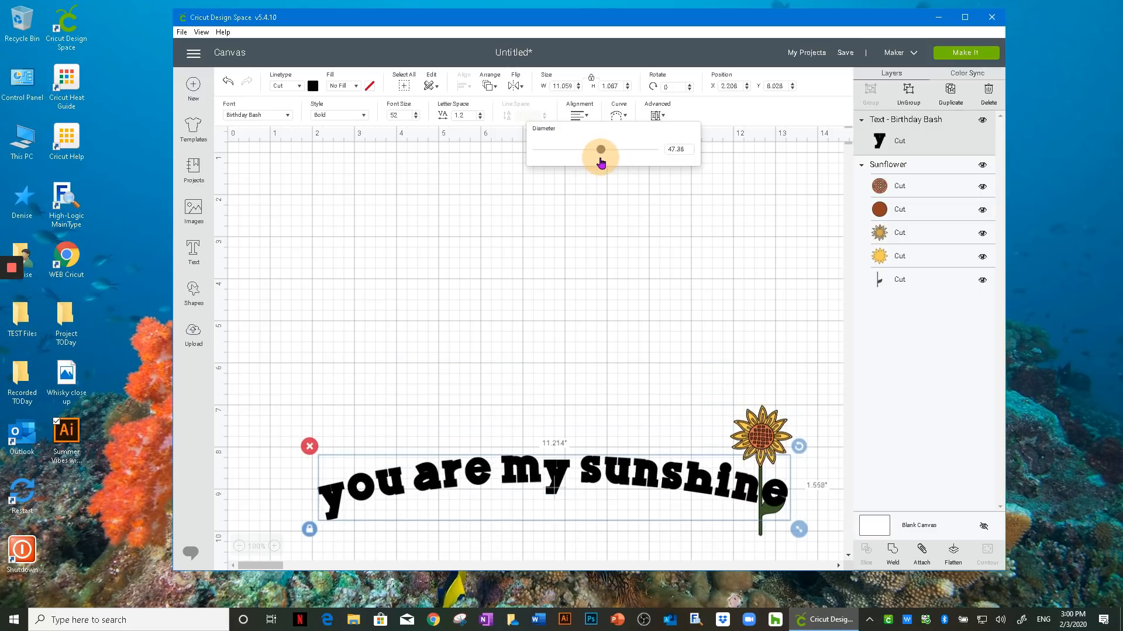
left_click_drag(442, 489, 431, 320)
Break the phrase into four lines with one word per line: you, are, my, sunshine
double_click(432, 320)
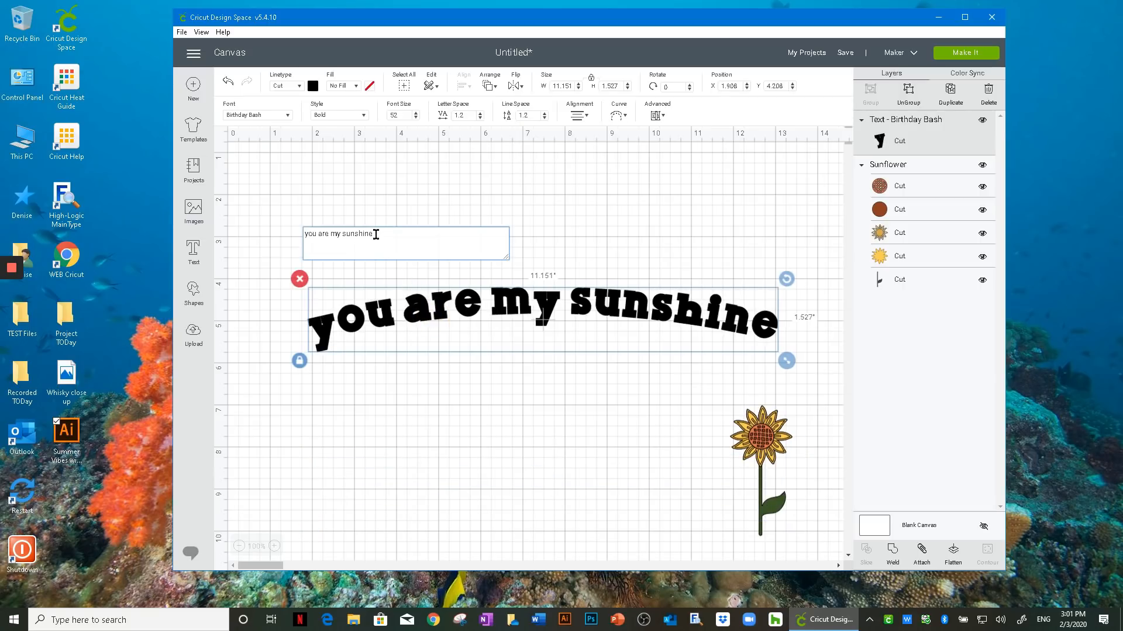
left_click(319, 236)
key("Return")
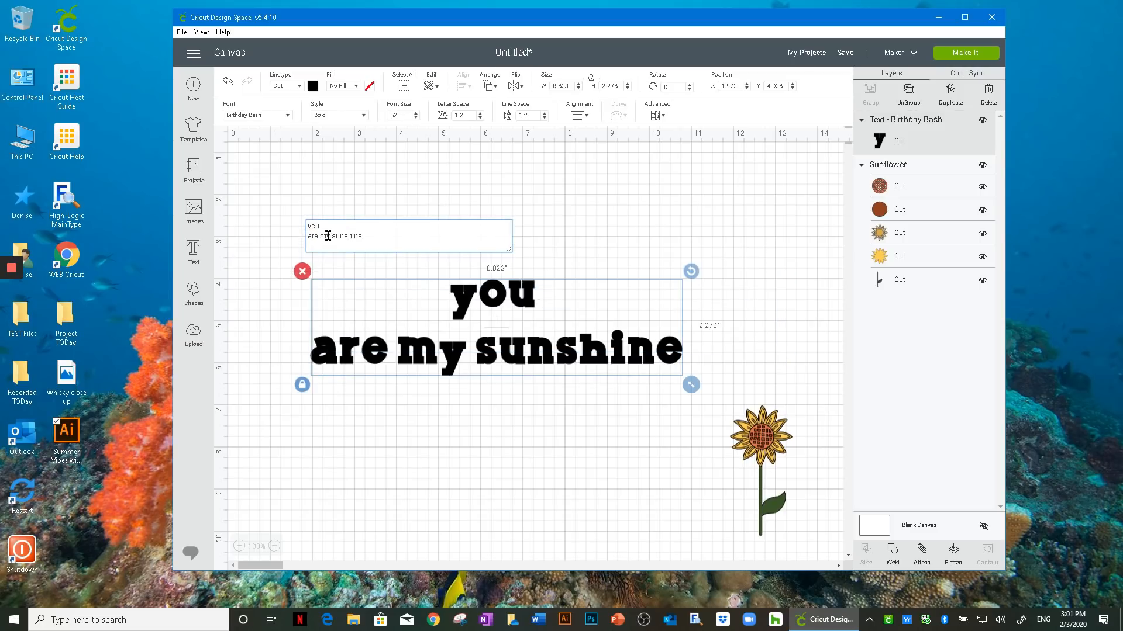
left_click(319, 235)
key("Return")
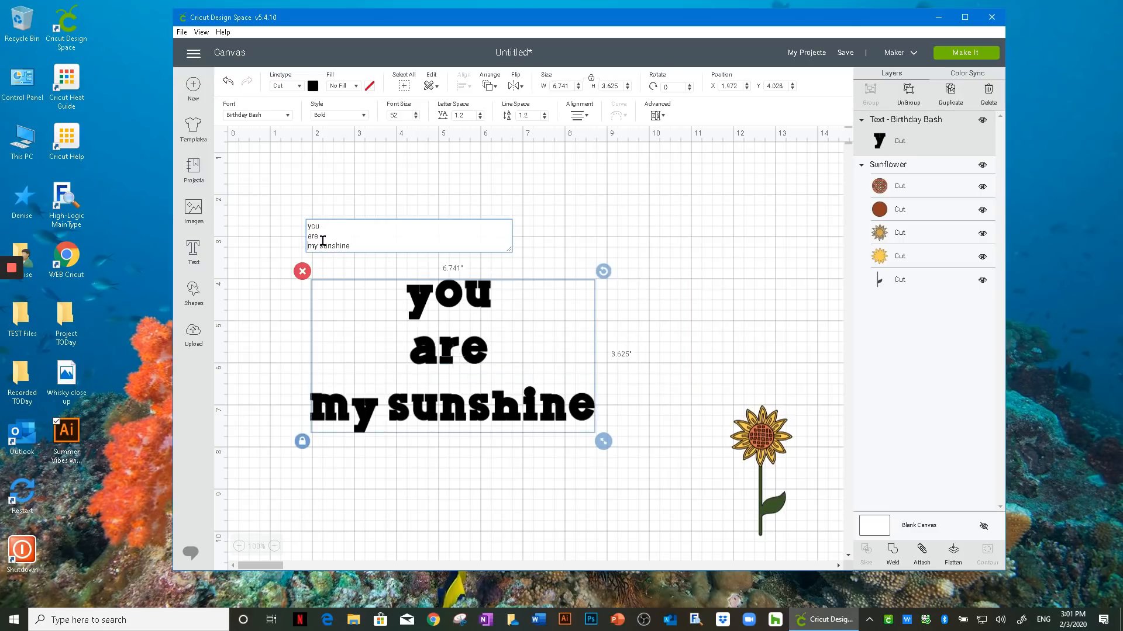
left_click(320, 246)
key("Return")
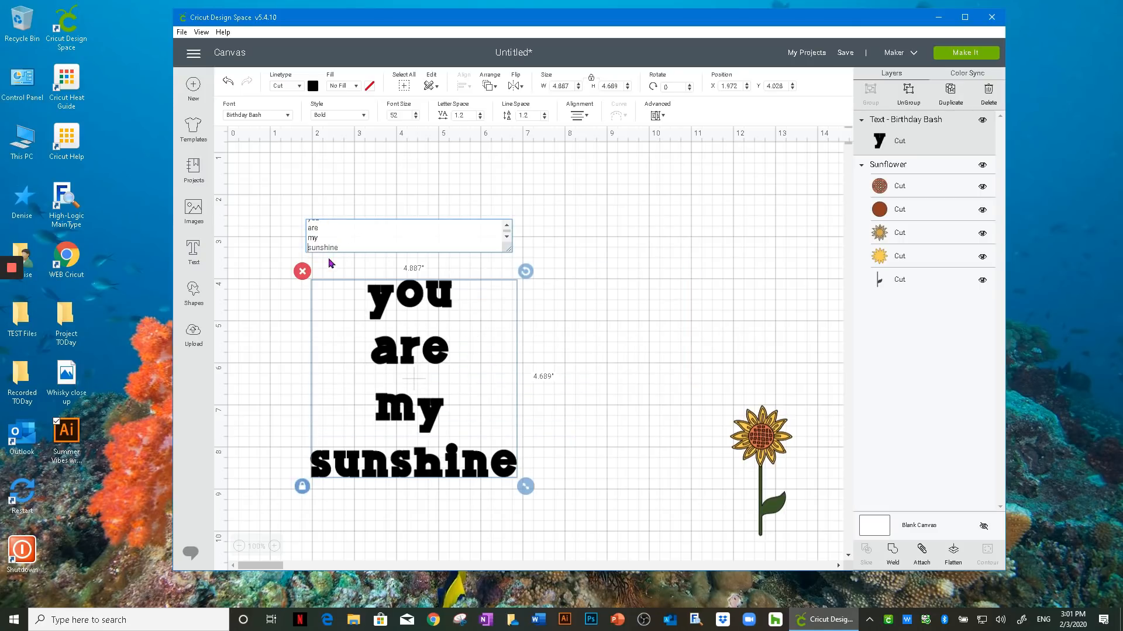
Try Left and Right alignment on the four-line text and set it back to Center
left_click(587, 118)
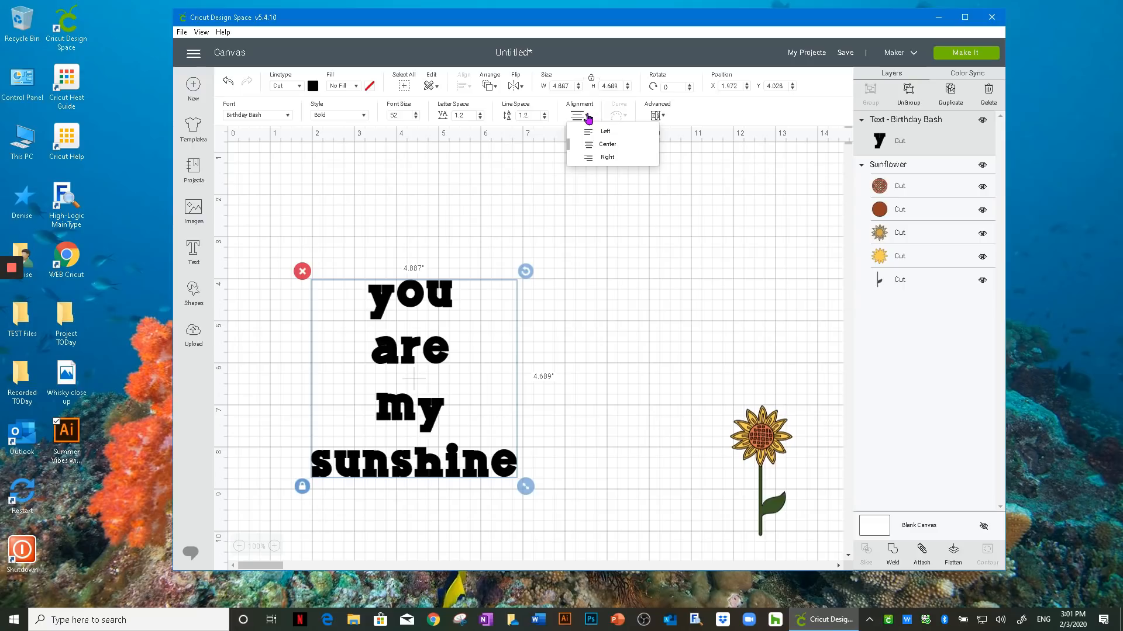
left_click(608, 145)
left_click(584, 116)
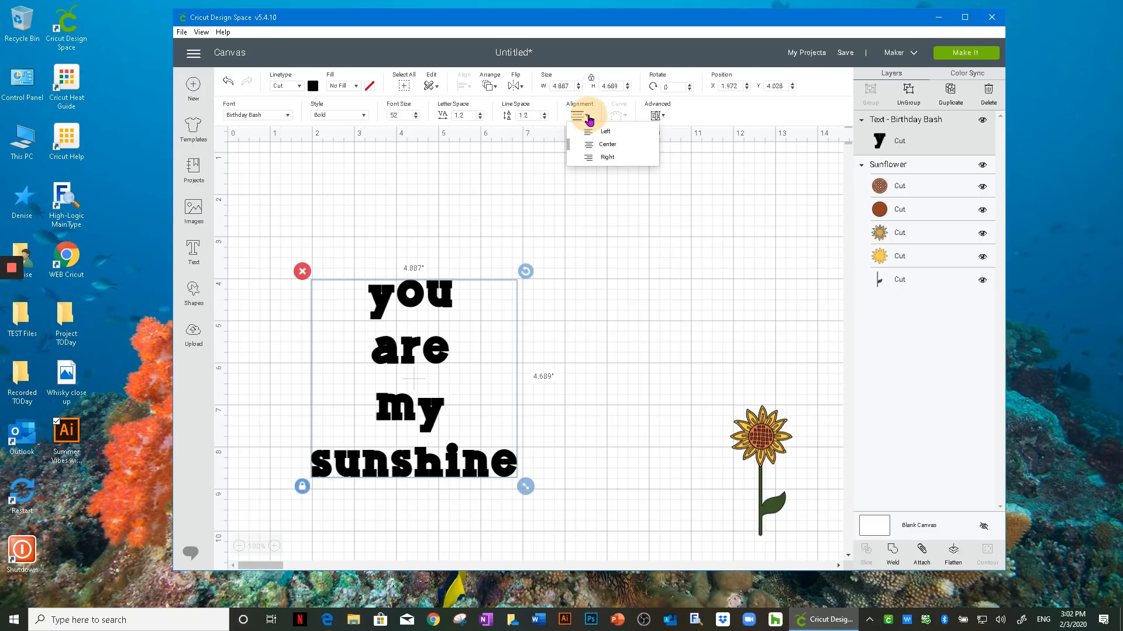
left_click(595, 132)
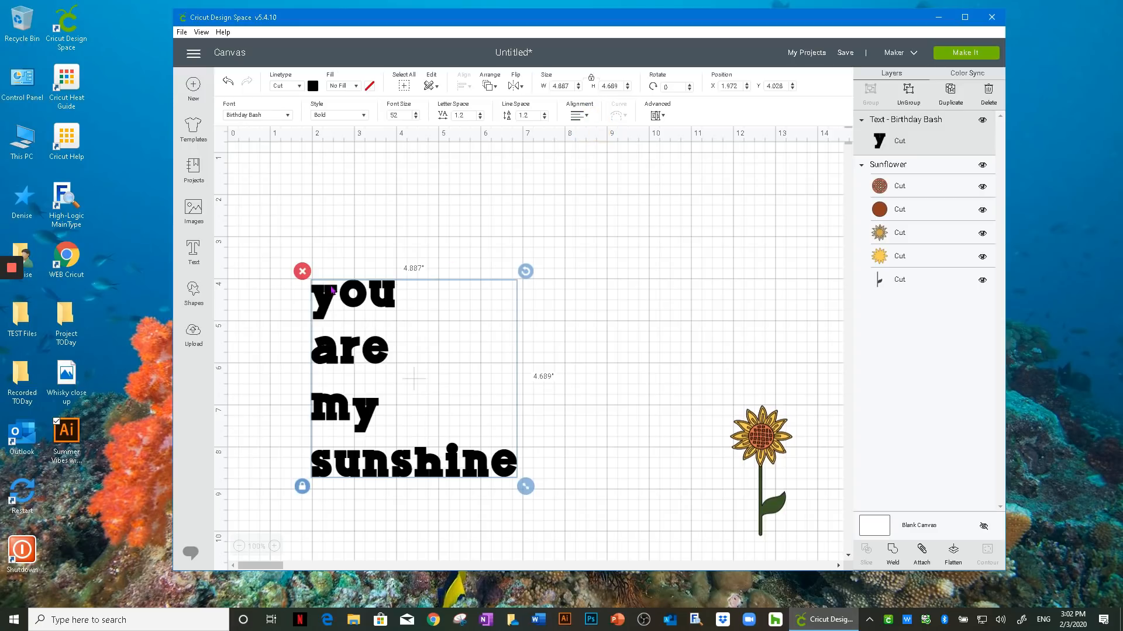
left_click(580, 116)
left_click(598, 158)
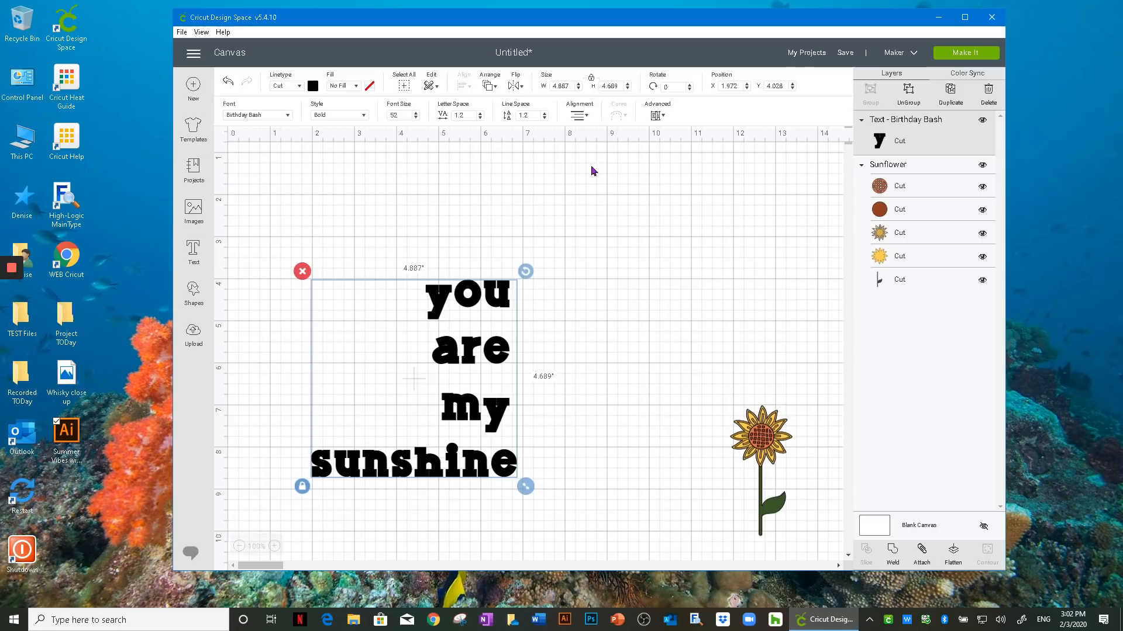
left_click(579, 115)
left_click(599, 145)
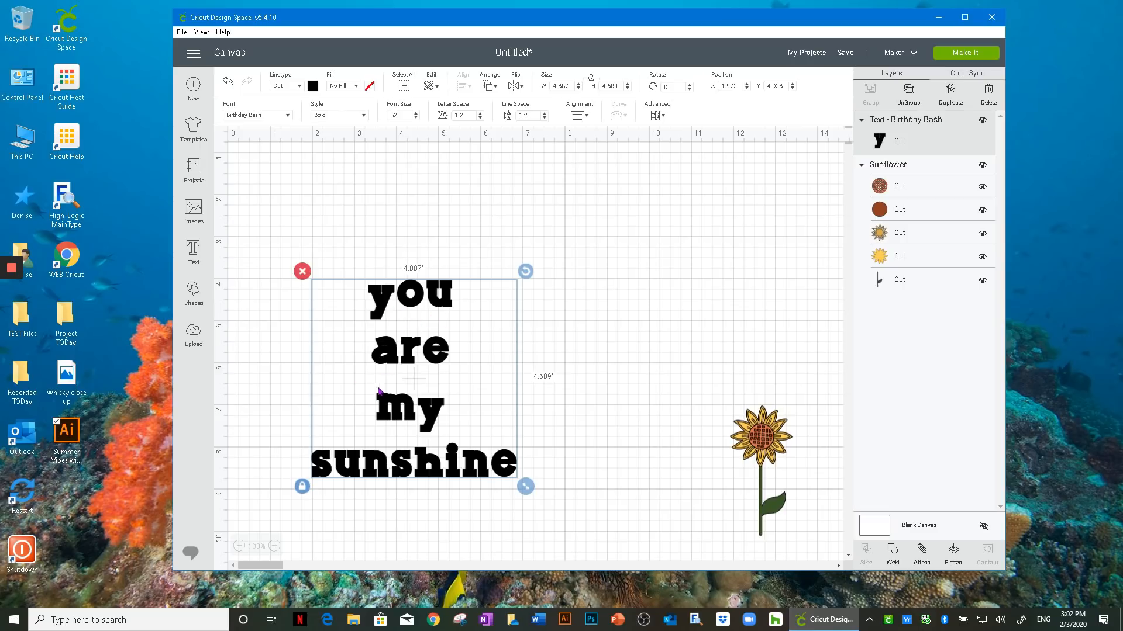
Tighten the four-line text's line space to -1.1 and loosen it to -0.4
left_click(544, 118)
left_click(544, 119)
left_click(545, 118)
left_click(545, 118)
left_click(545, 118)
left_click(544, 118)
left_click(544, 119)
left_click(545, 118)
left_click(544, 118)
left_click(544, 118)
left_click(545, 118)
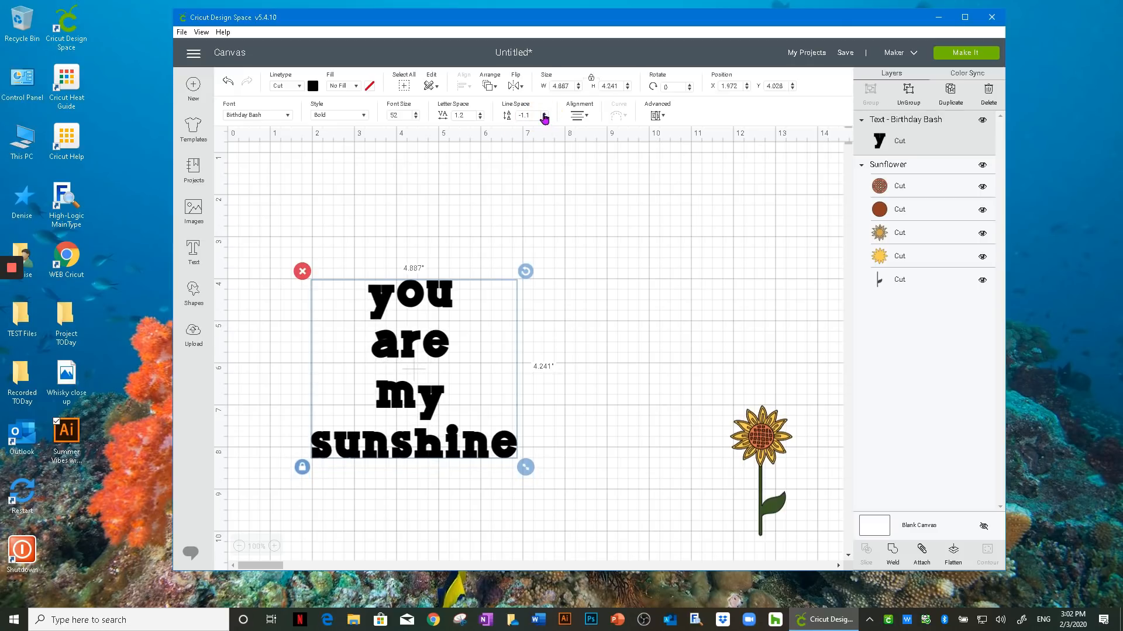
left_click(544, 114)
left_click(544, 114)
left_click(543, 114)
left_click(544, 114)
left_click(543, 114)
left_click(544, 114)
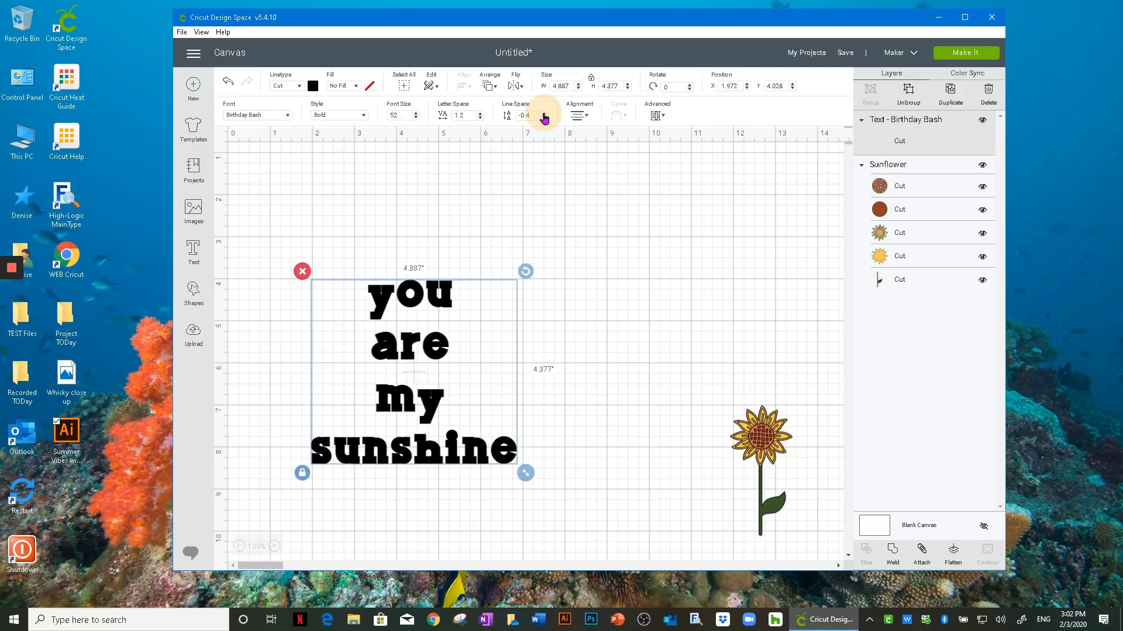
left_click(543, 115)
Ungroup the four-line text to lines and color the word "you" red
left_click(659, 116)
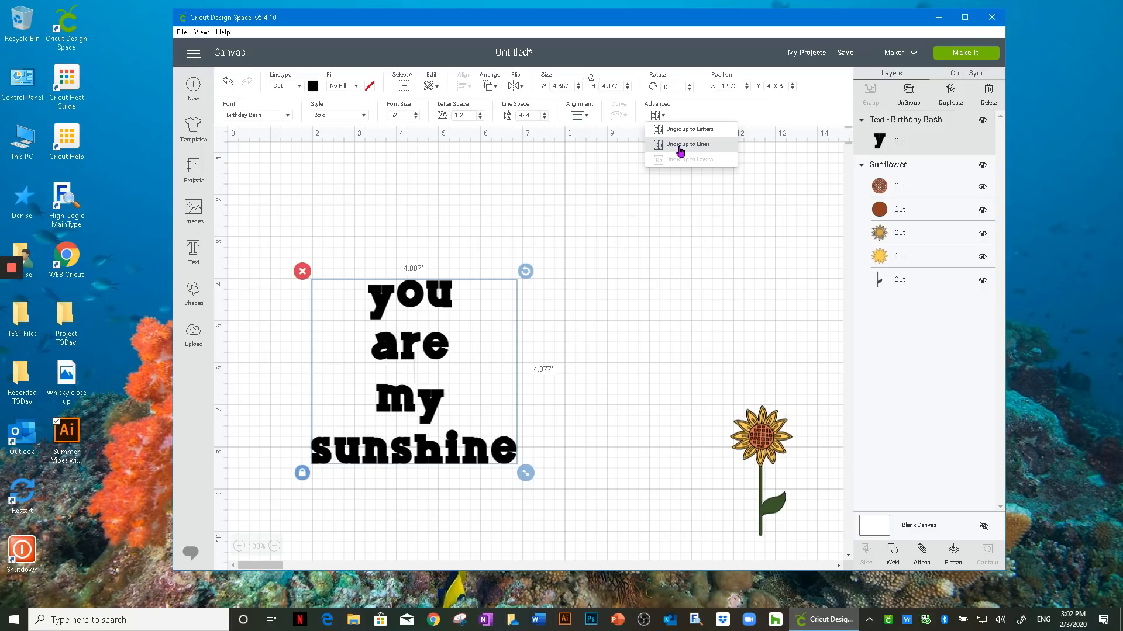
left_click(679, 146)
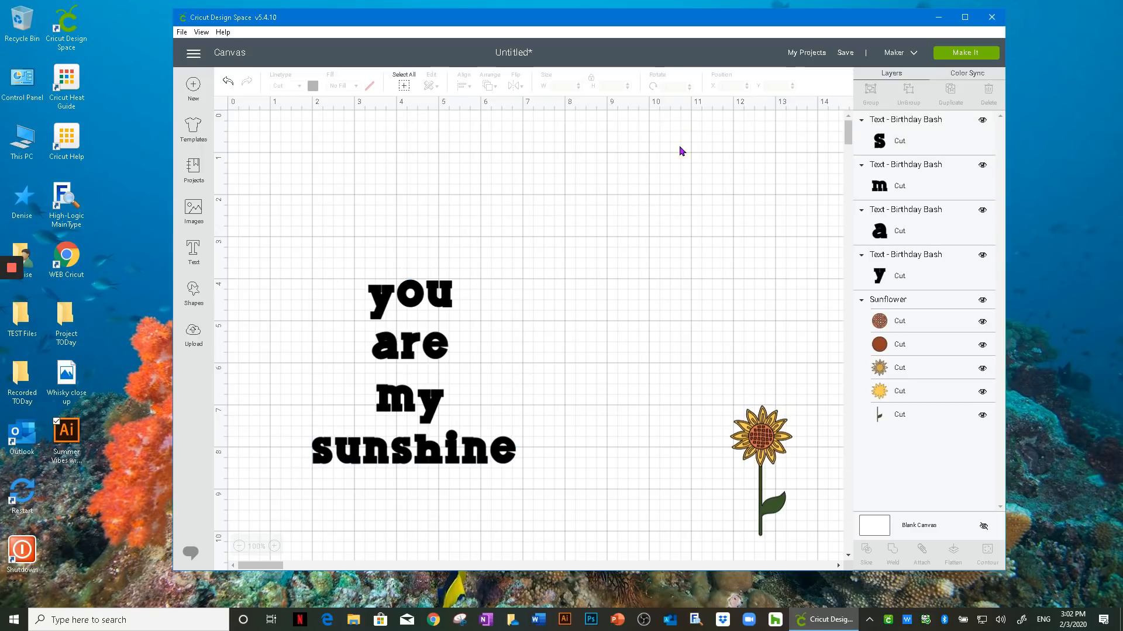
left_click(431, 290)
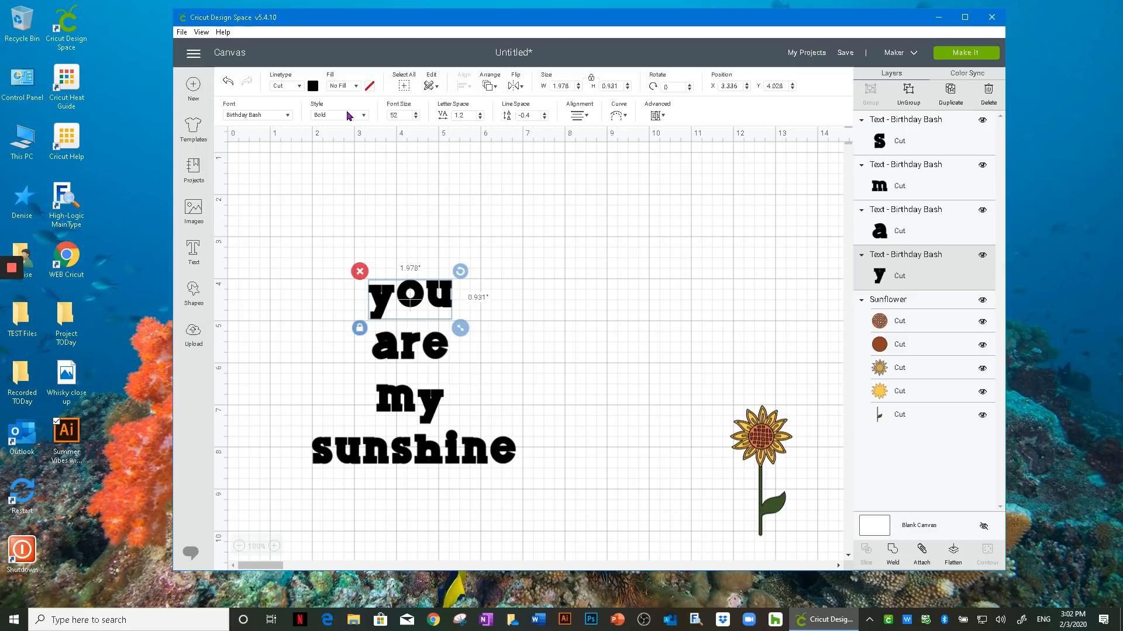
left_click(314, 86)
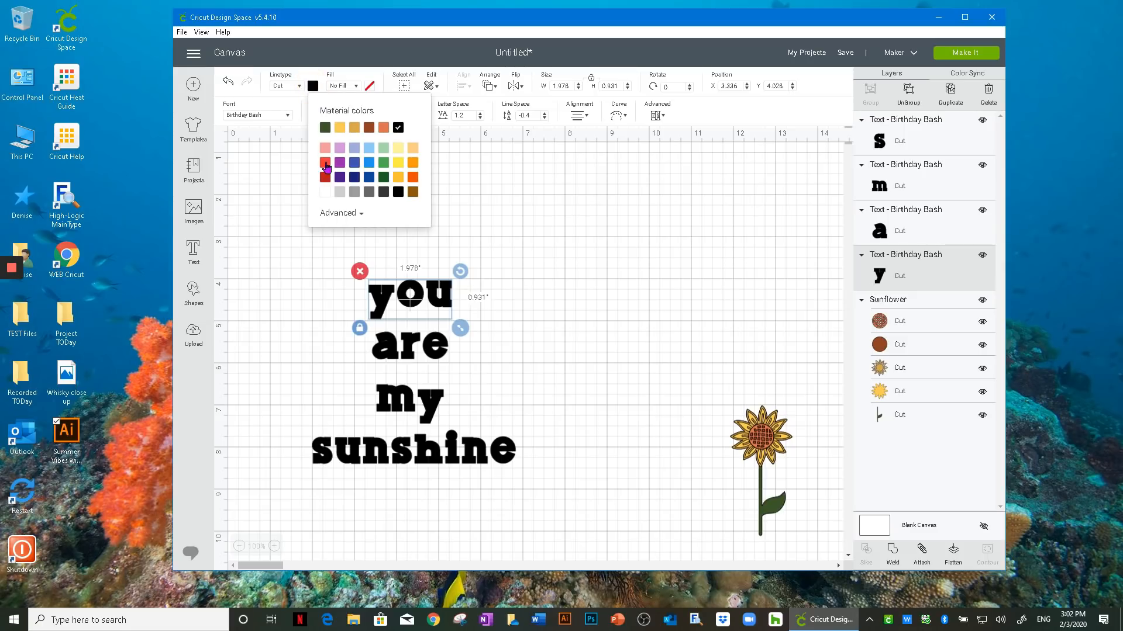
left_click(325, 162)
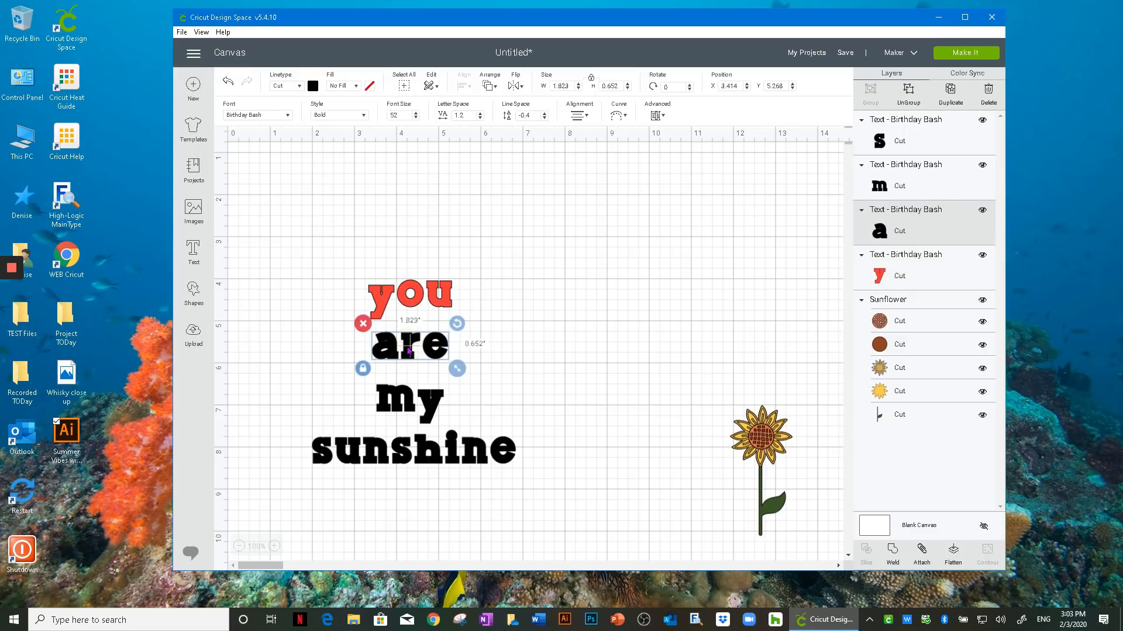
Color the word "are" orange and the word "my" yellow
left_click(313, 86)
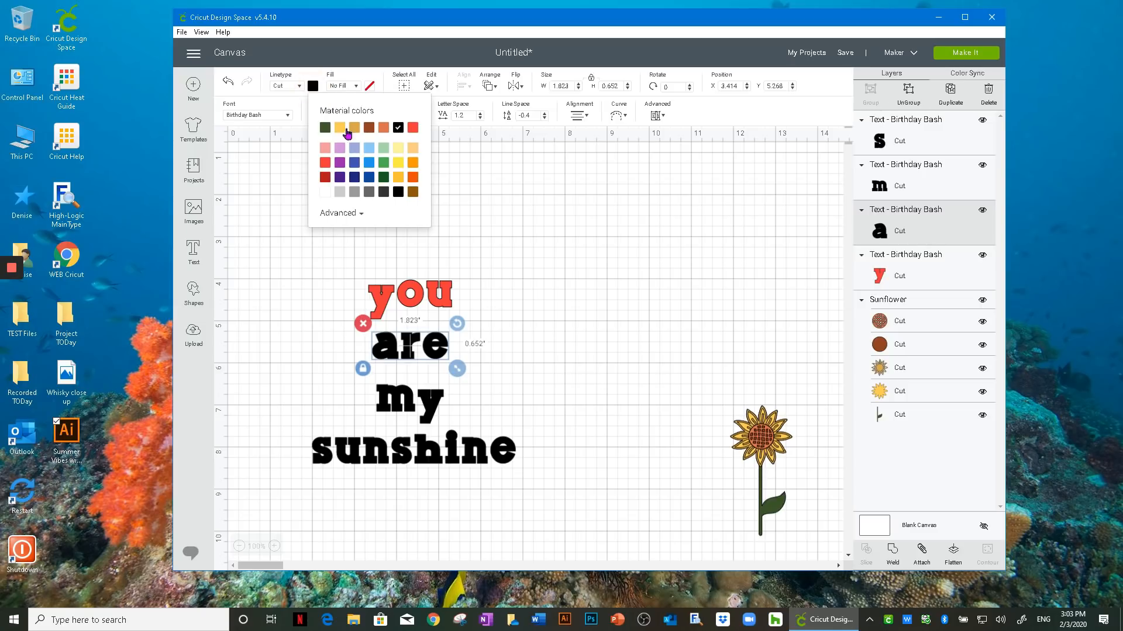
left_click(411, 177)
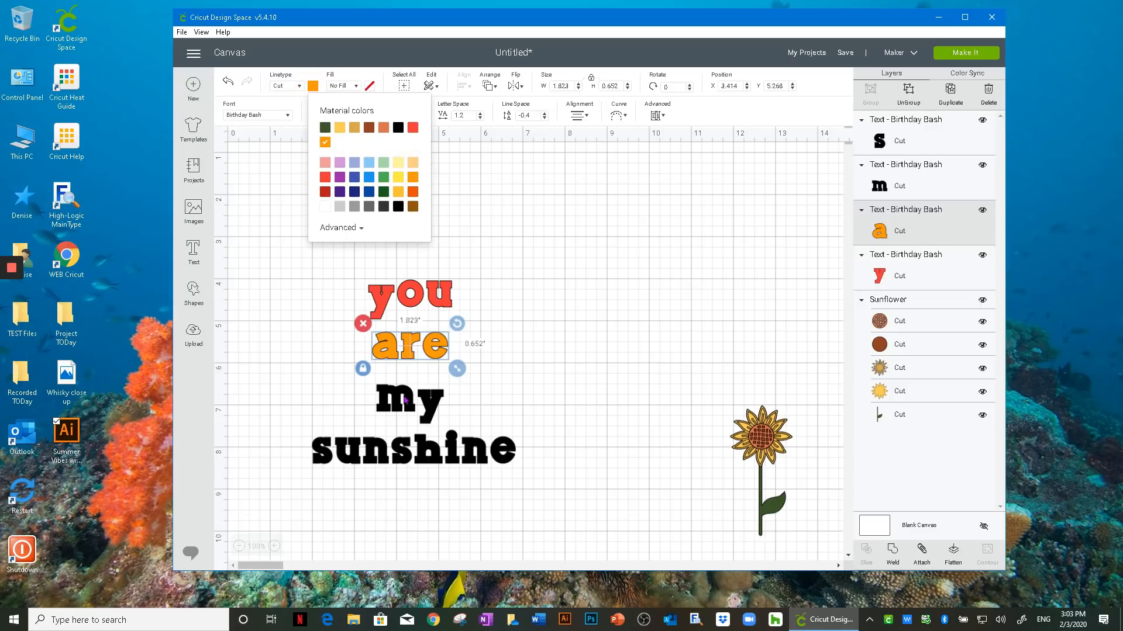
left_click(405, 399)
left_click(312, 86)
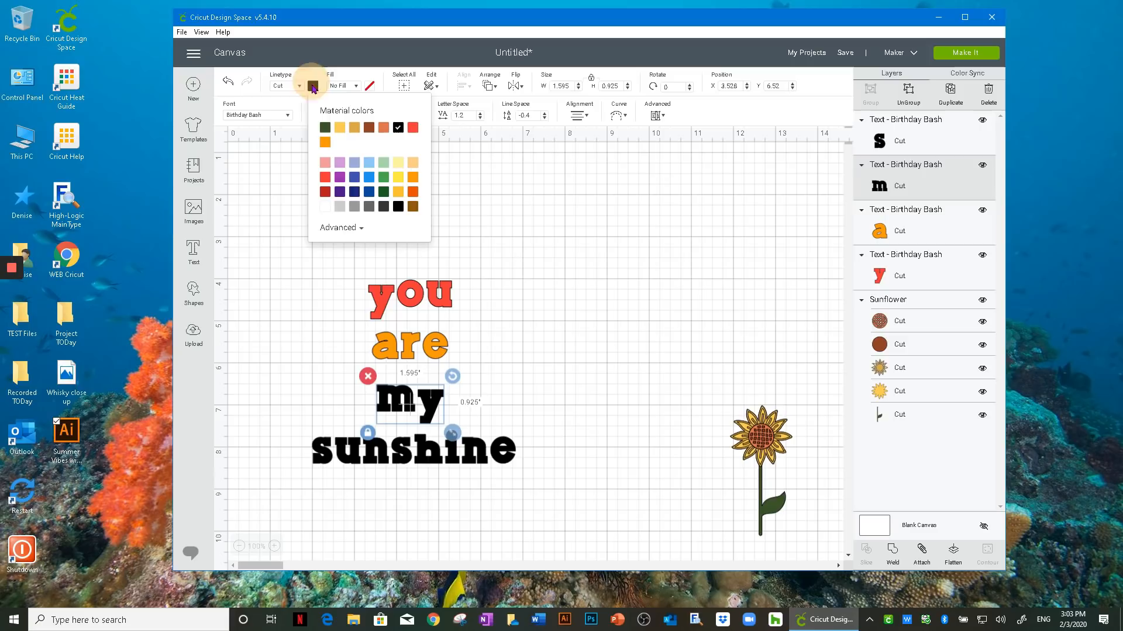
left_click(396, 179)
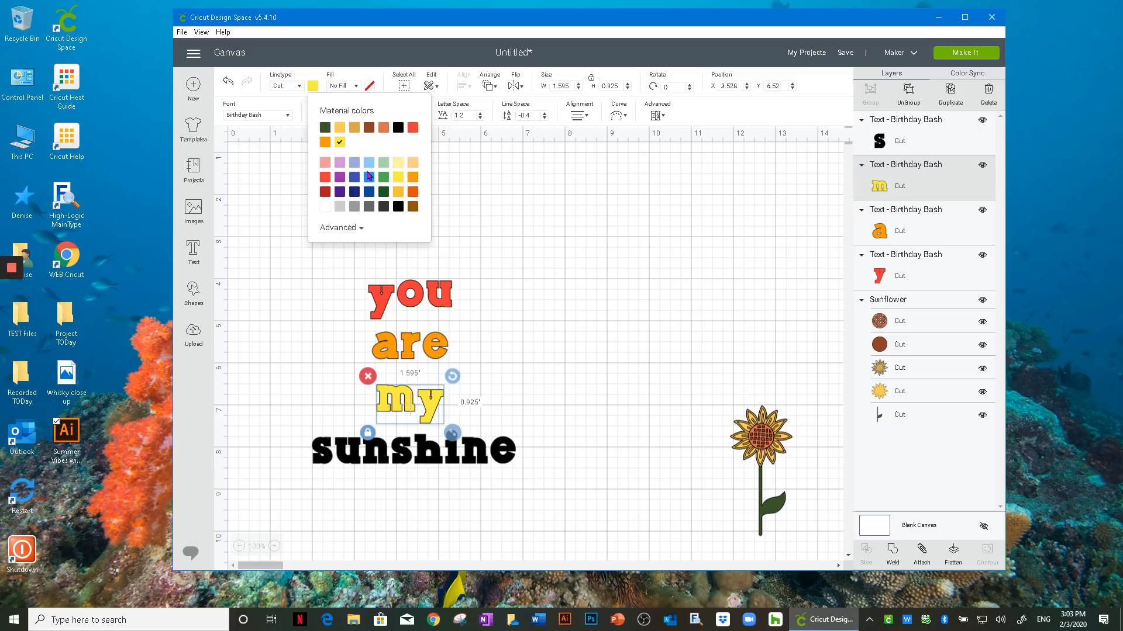
Color the word "sunshine" dark orange
left_click(415, 453)
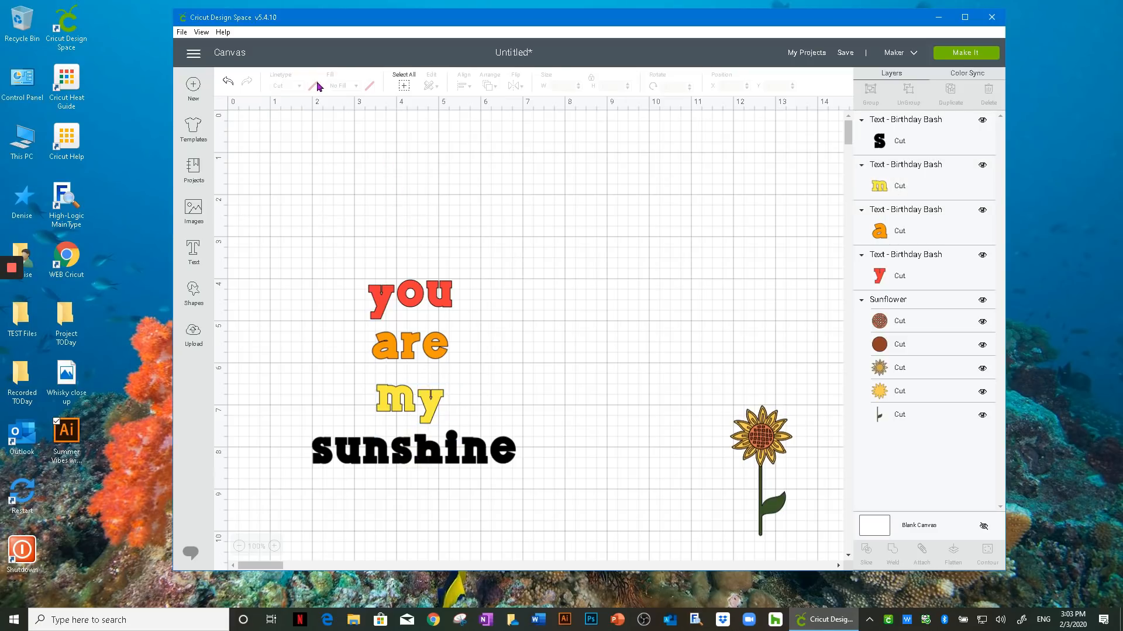
left_click(400, 447)
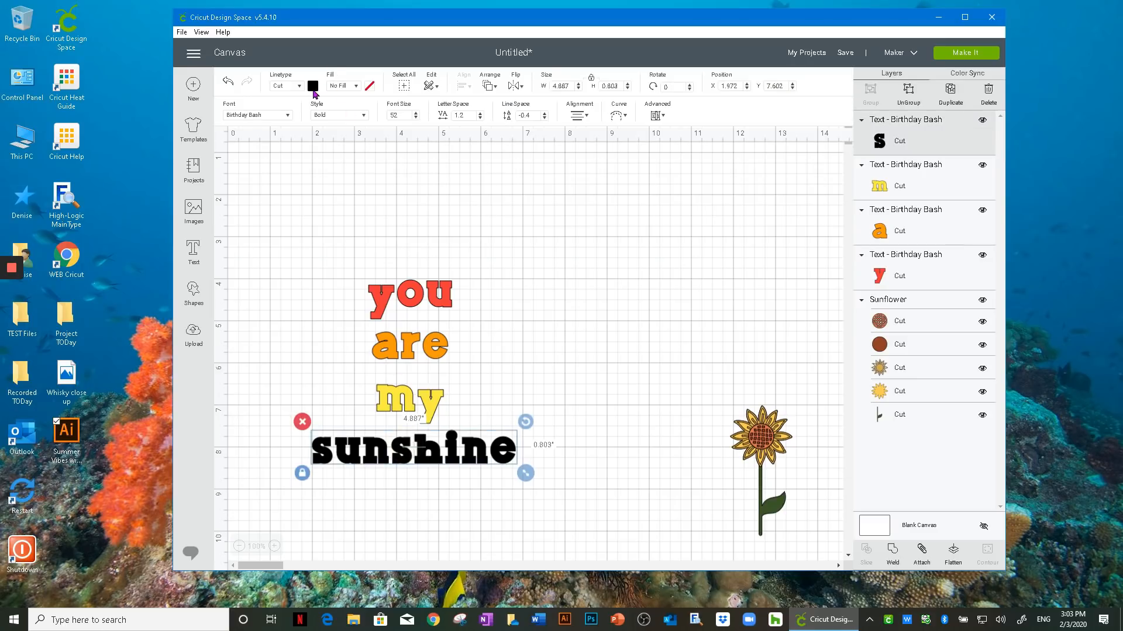
left_click(312, 88)
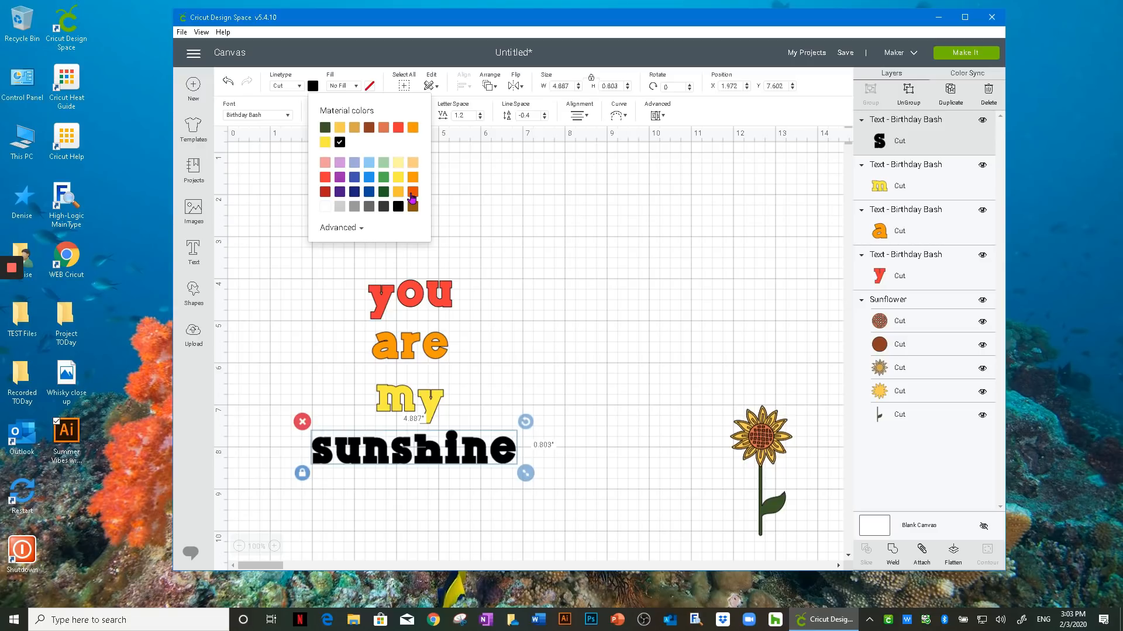
left_click(412, 192)
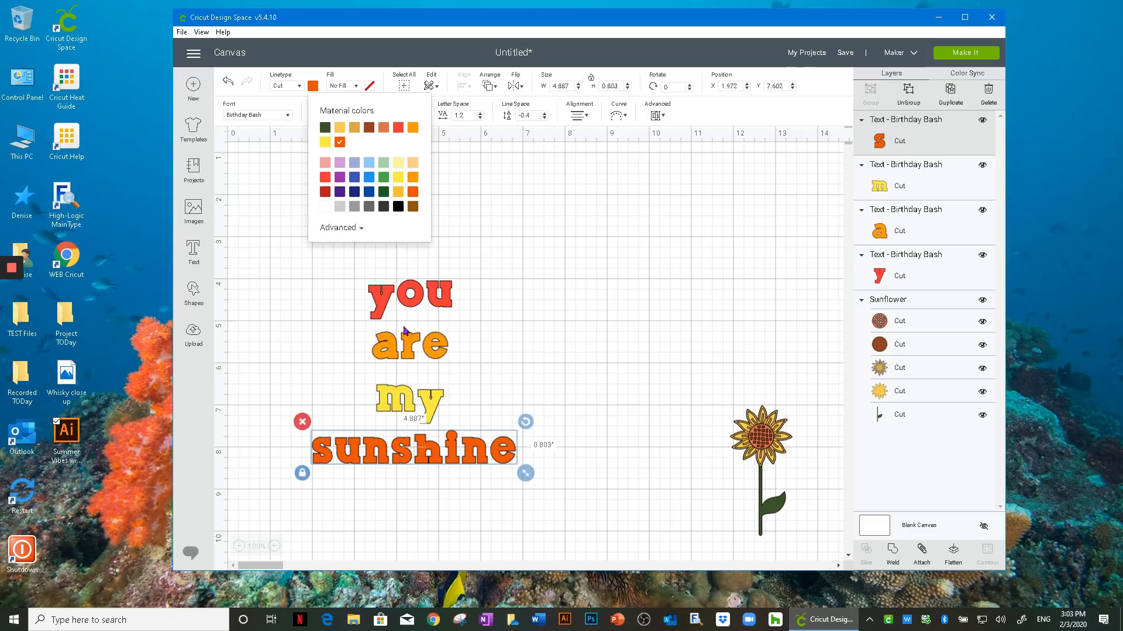
Curve the word "sunshine" into a smile-shaped arc with a diameter of about -7.429
left_click(399, 453)
left_click(621, 115)
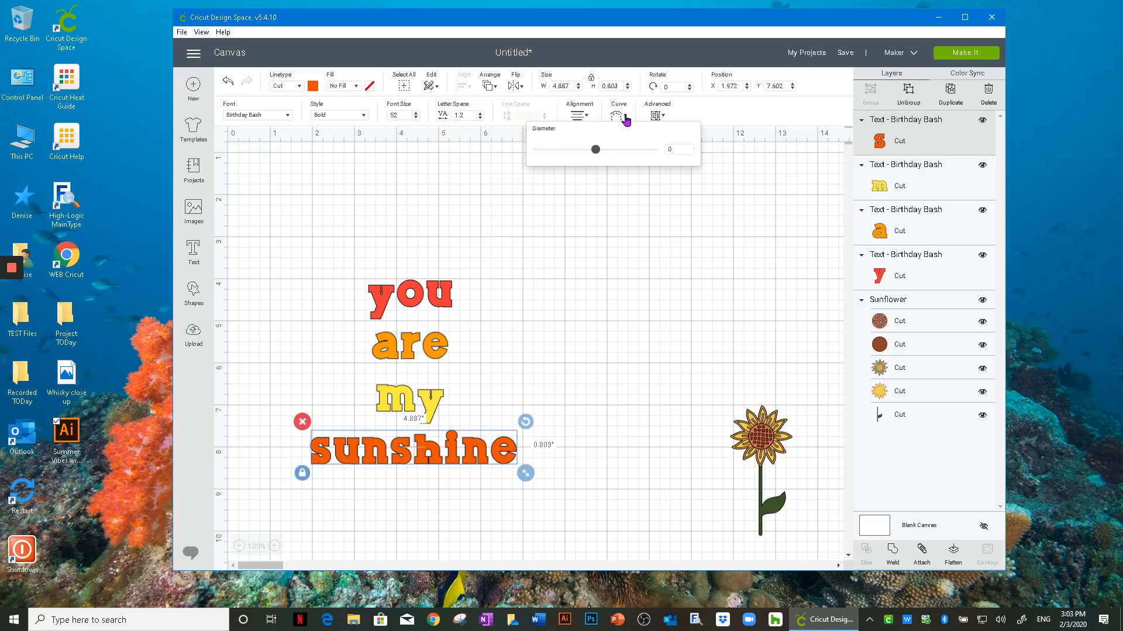
left_click_drag(595, 150, 561, 149)
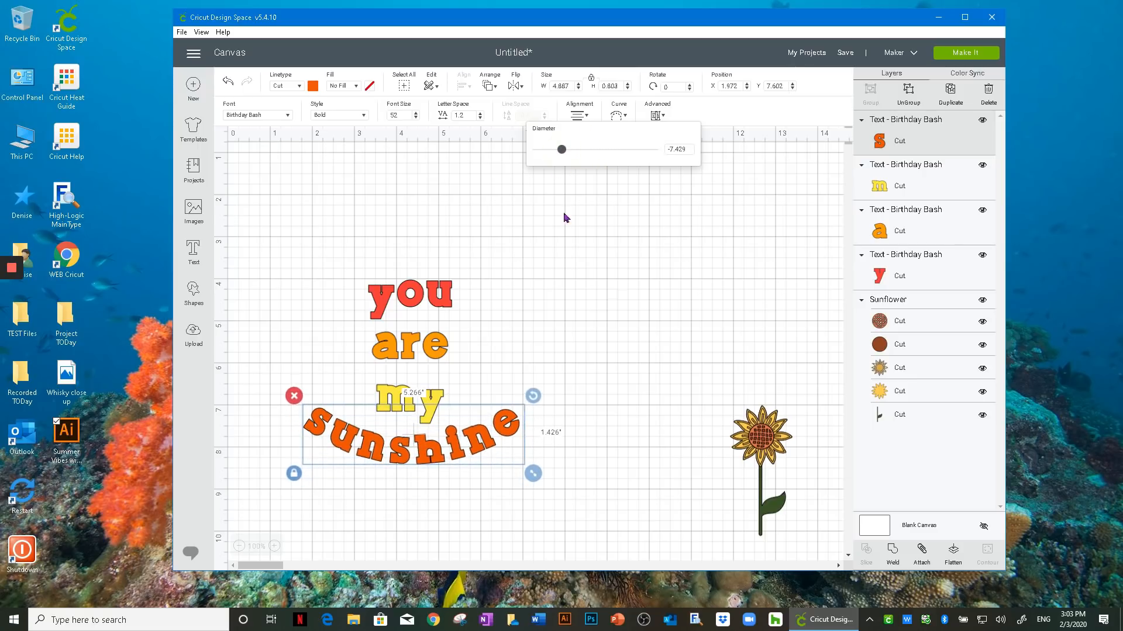
left_click(601, 358)
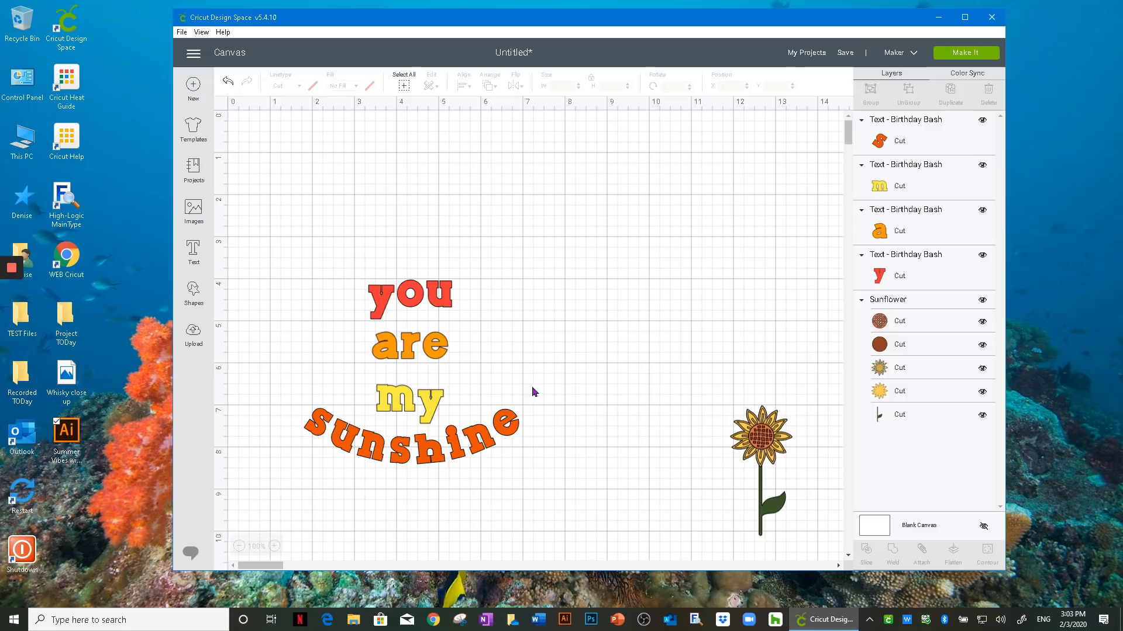
Group the four colored words and move the group up to about X 4.31, Y 1.528
left_click_drag(574, 482, 286, 240)
left_click(870, 90)
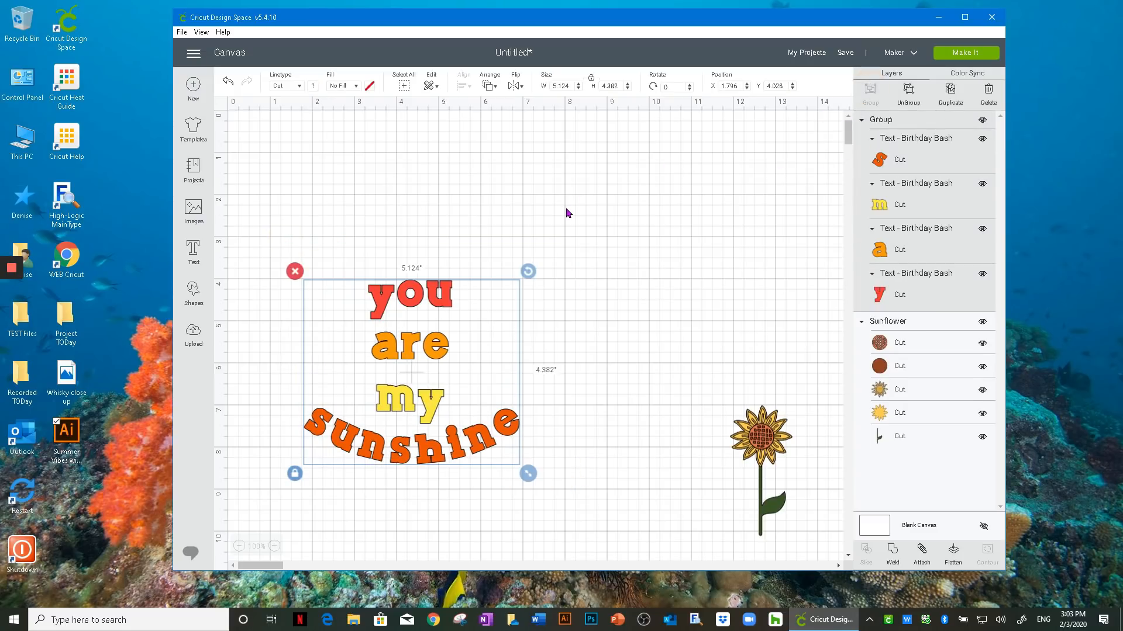
left_click_drag(400, 323, 506, 217)
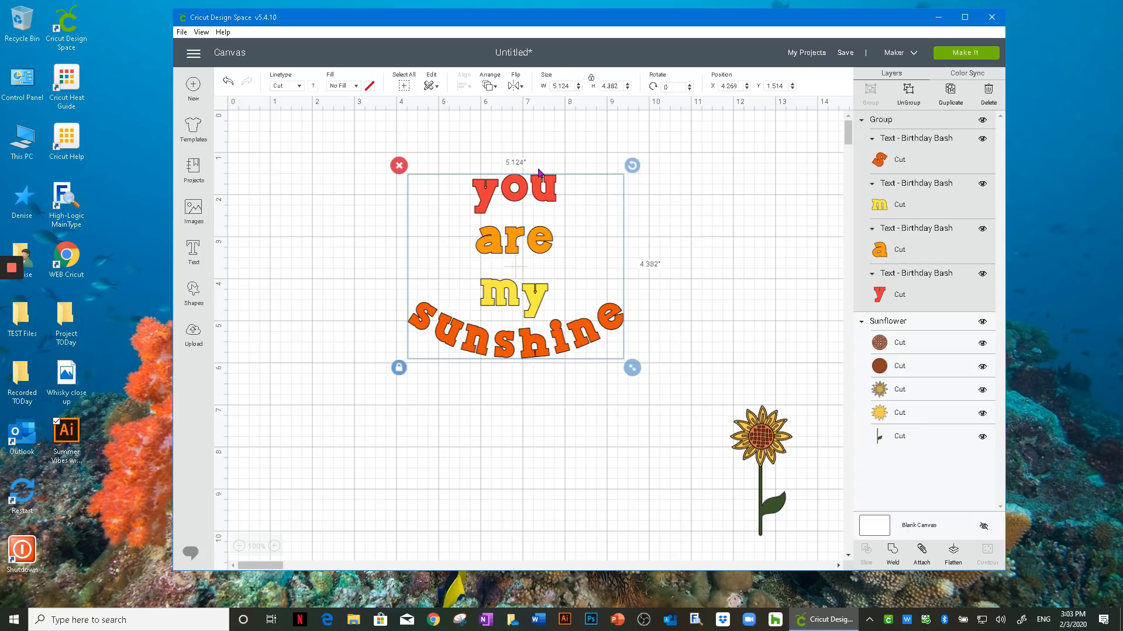
left_click_drag(524, 232, 526, 233)
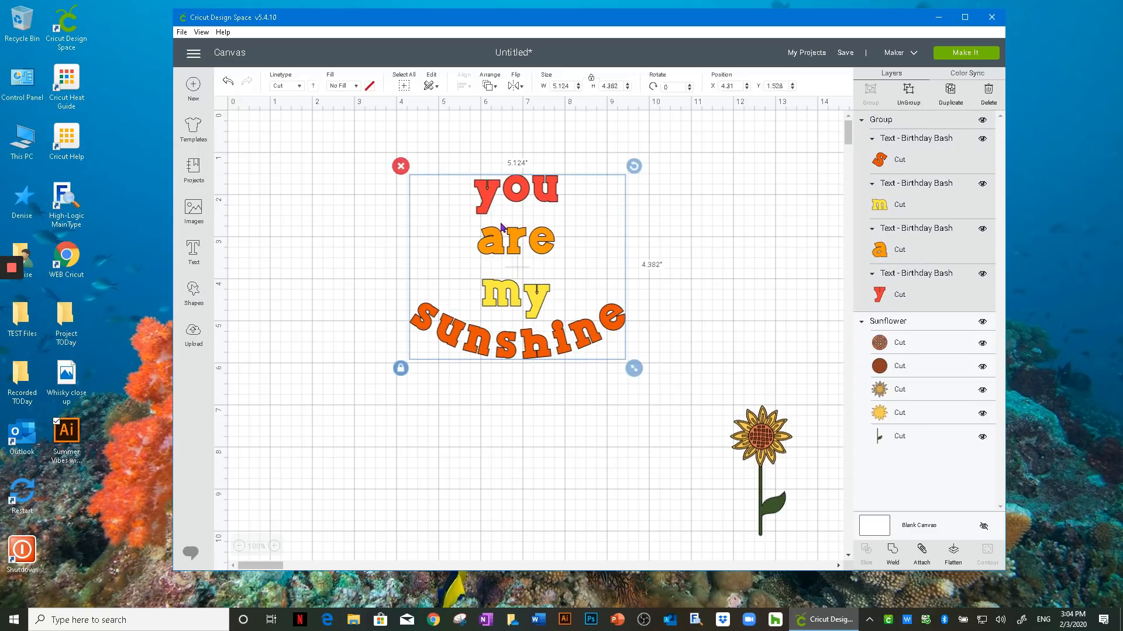
Delete the grouped text from the canvas, keeping the sunflower
left_click(400, 167)
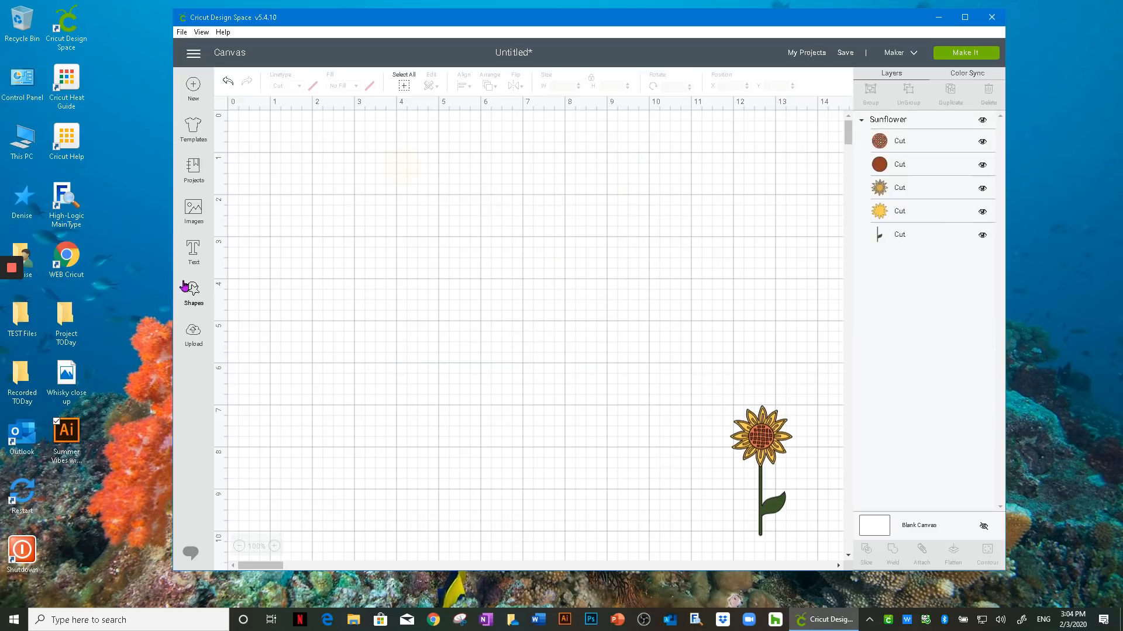
Insert three heart shapes on the canvas and duplicate the last heart twice
left_click(192, 290)
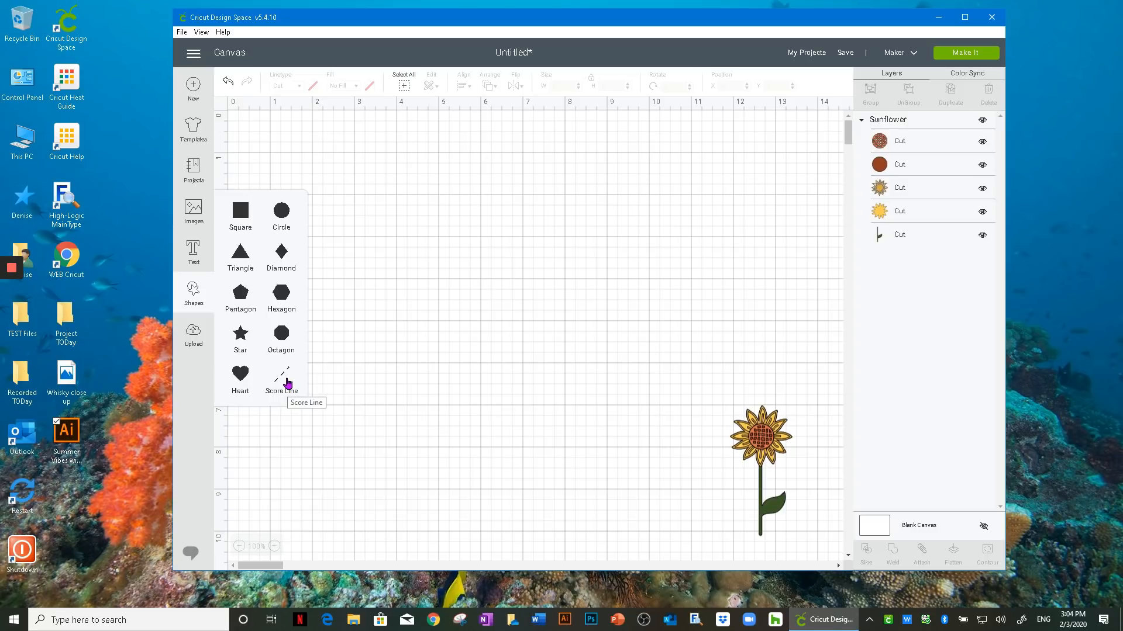
left_click(239, 377)
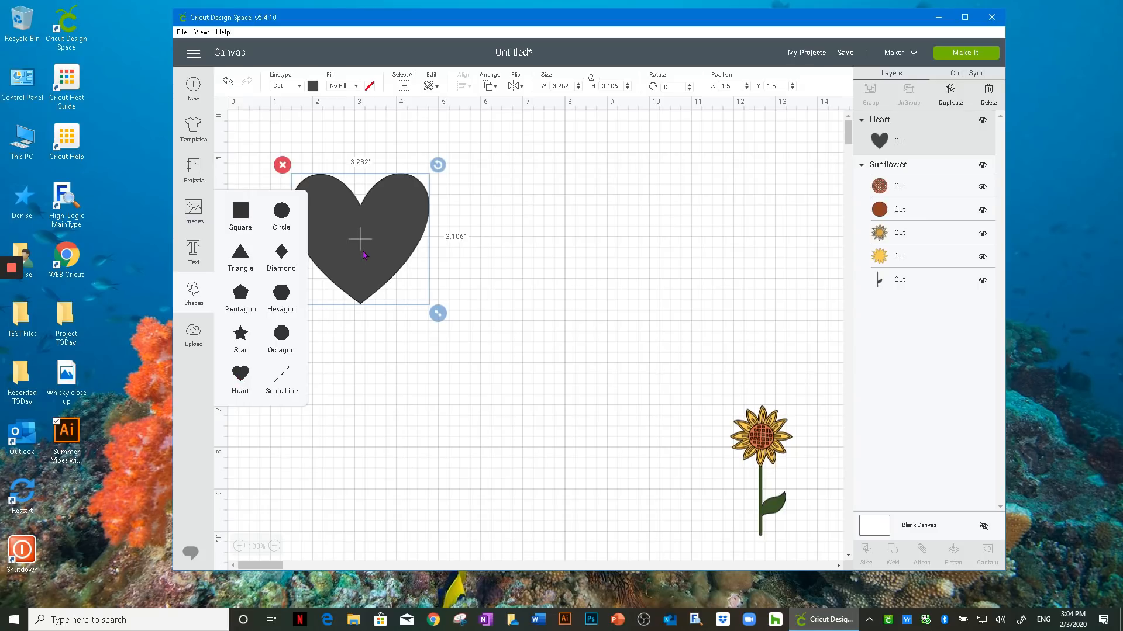
left_click(239, 374)
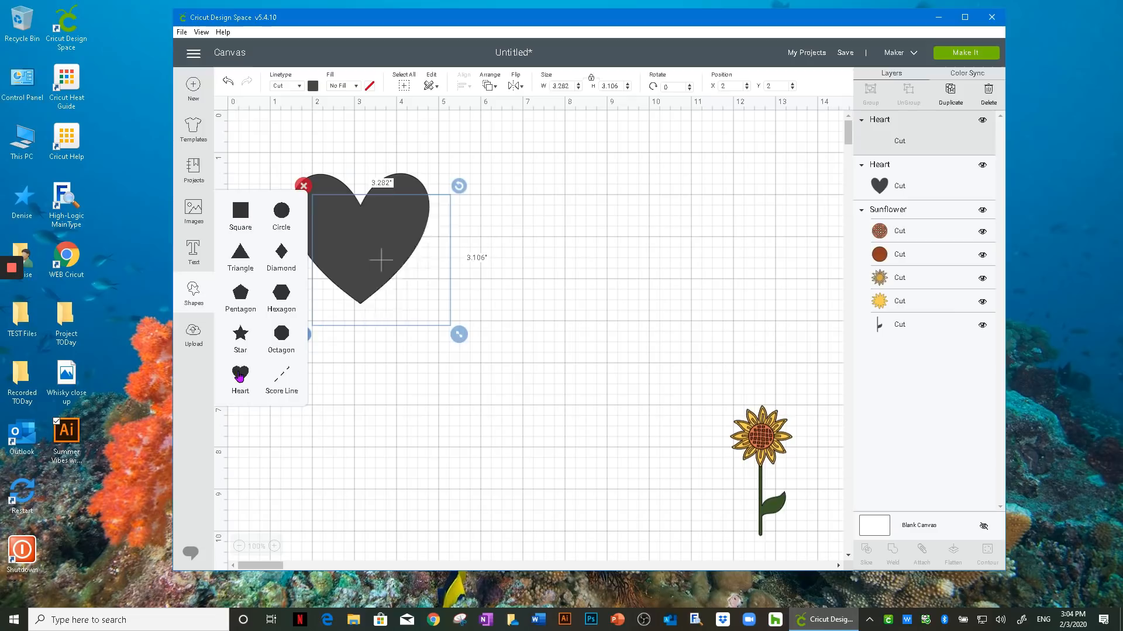
left_click(239, 374)
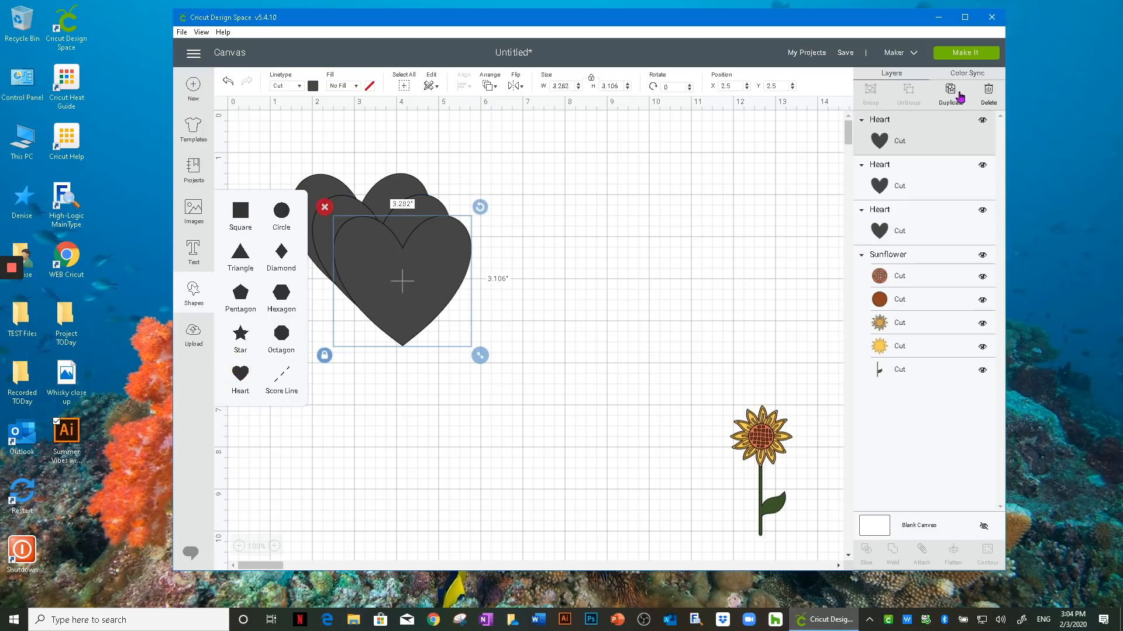
left_click(948, 93)
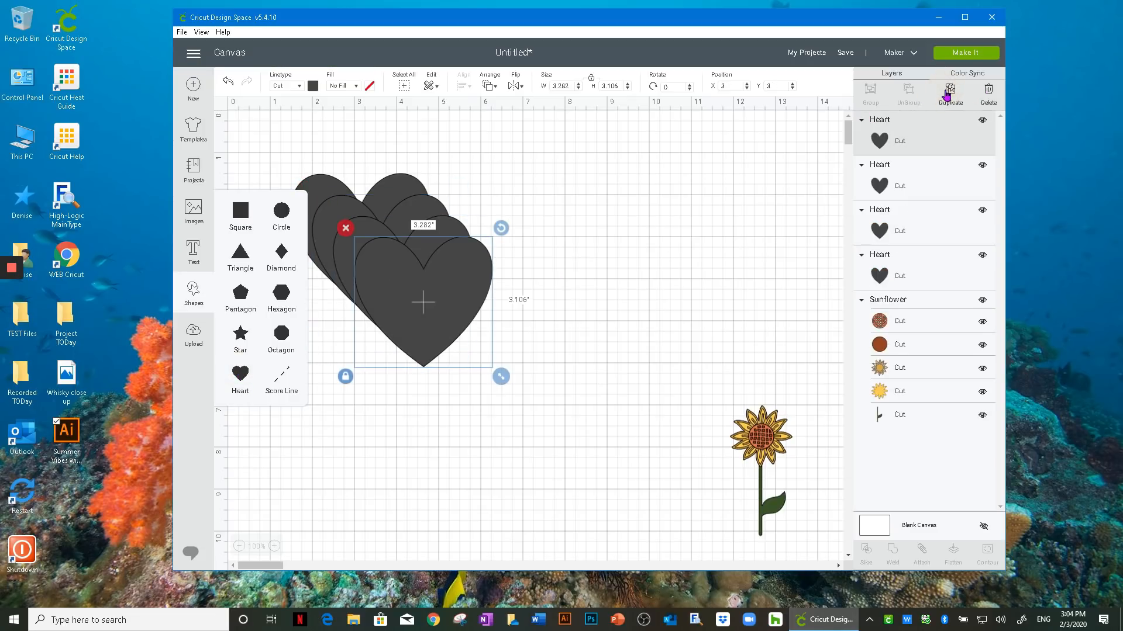
left_click(946, 93)
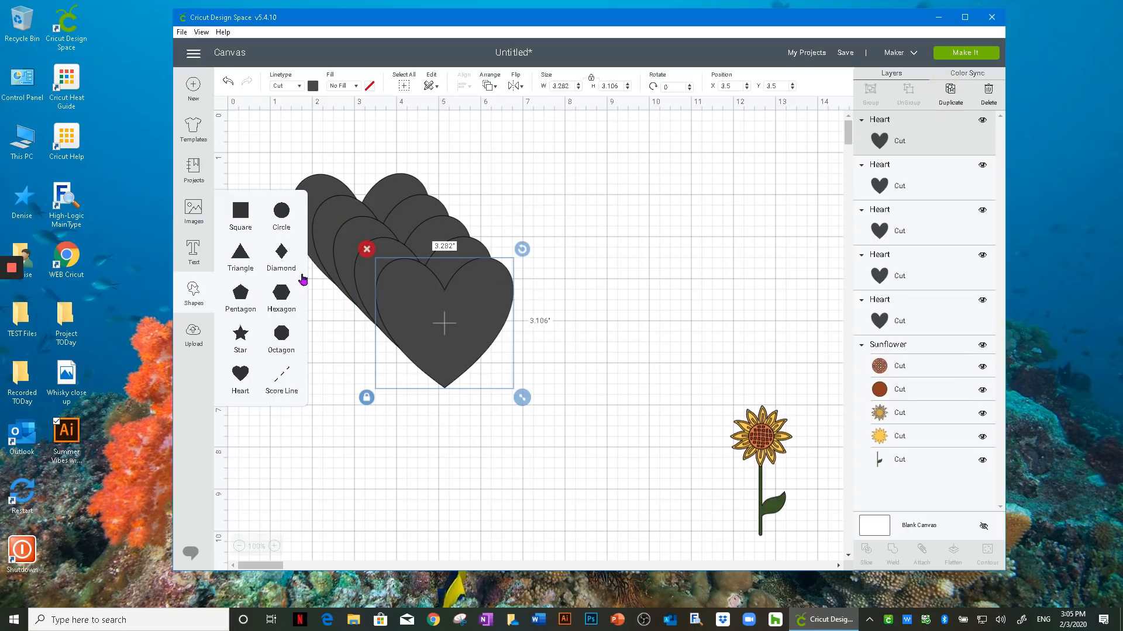
left_click(628, 194)
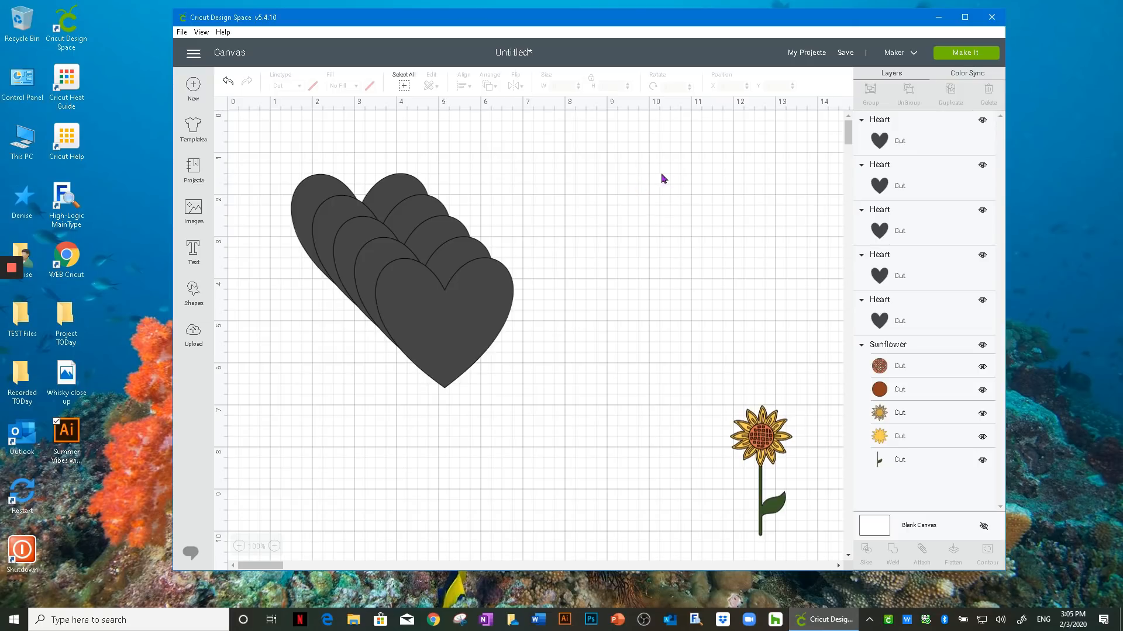
Give the frontmost heart a custom blue color, #3b36e2, using the advanced color picker
left_click(462, 308)
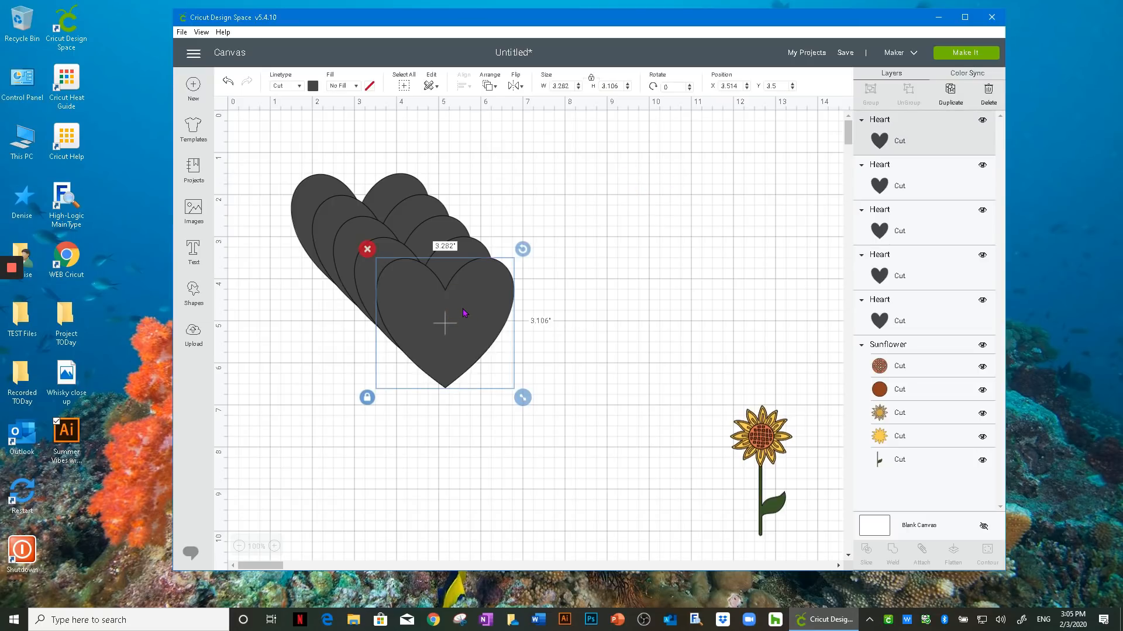
left_click(313, 86)
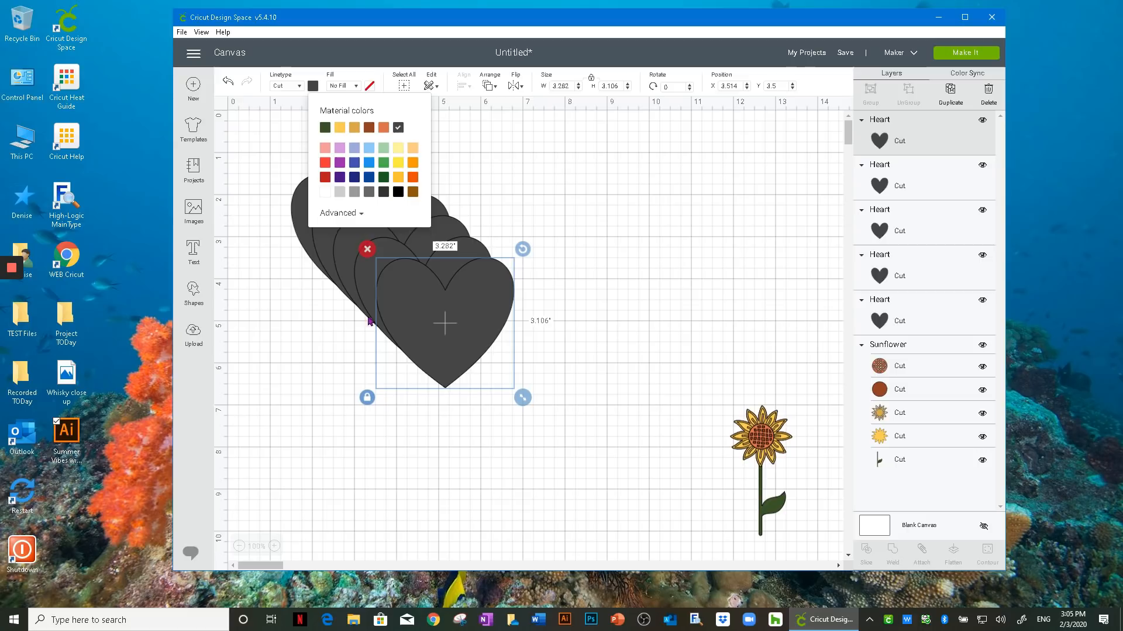
left_click(360, 216)
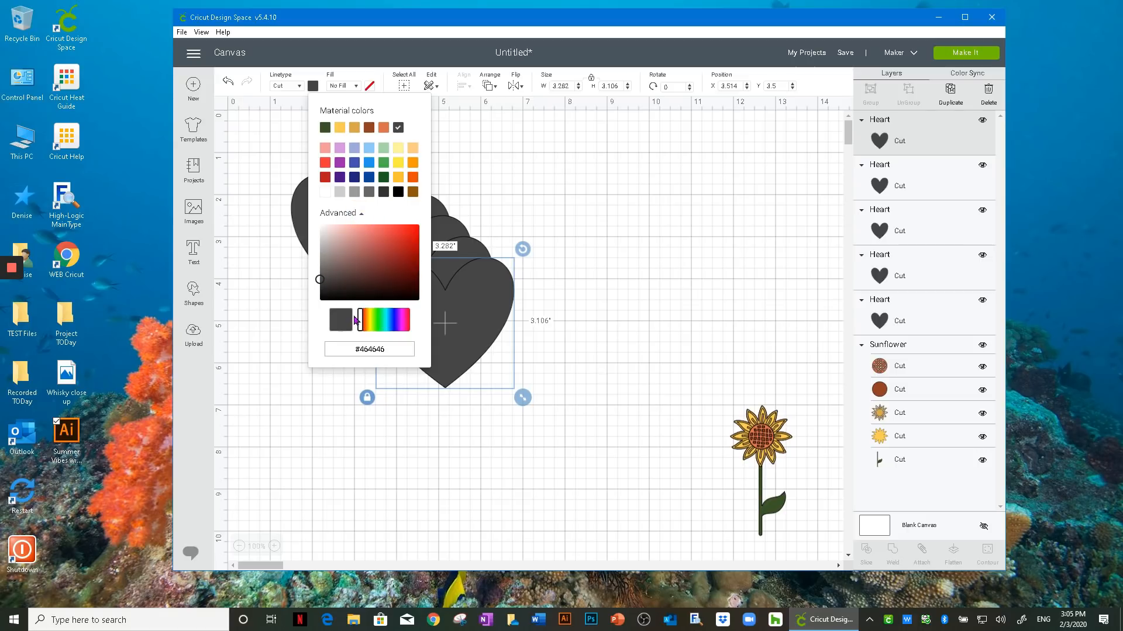
left_click_drag(361, 320, 394, 329)
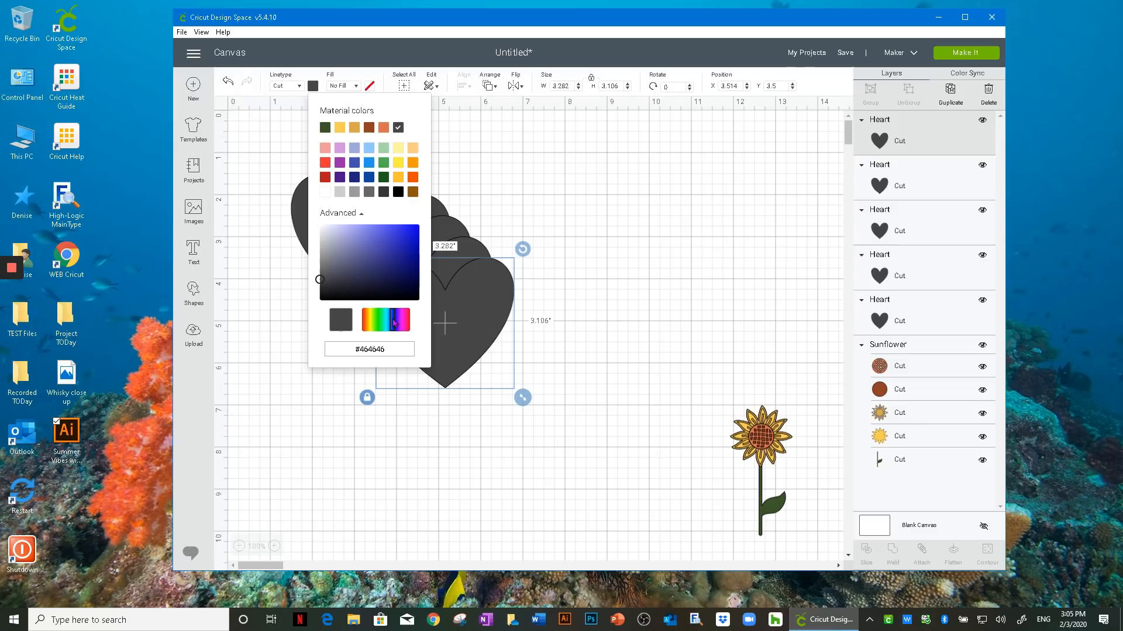
left_click(388, 233)
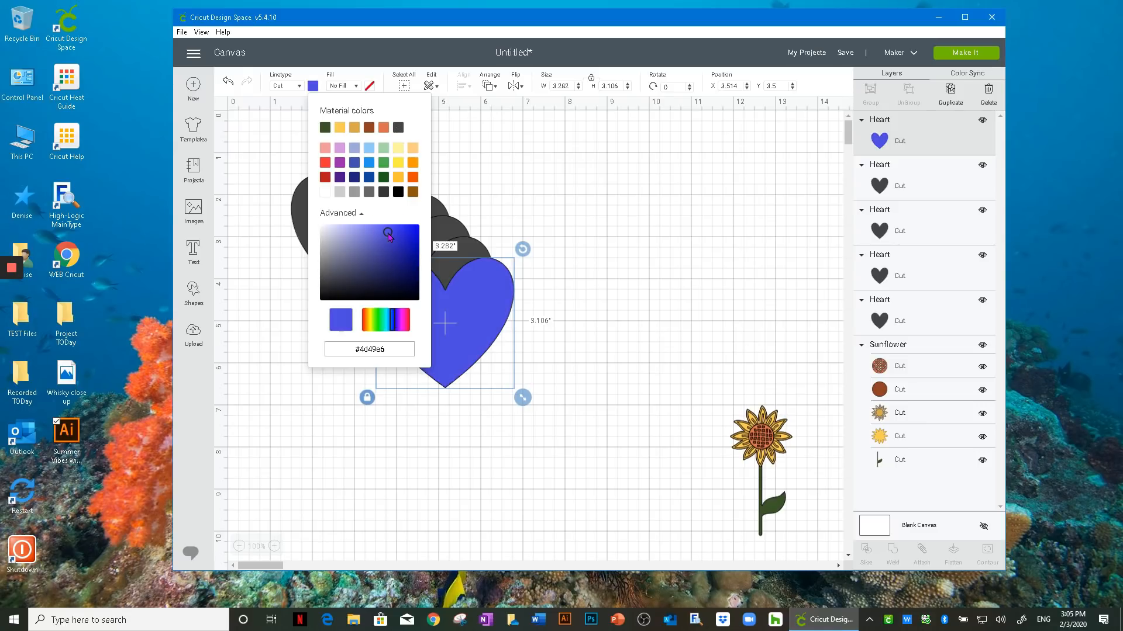
mouse_move(389, 237)
left_mouse_down()
mouse_move(373, 265)
mouse_move(402, 239)
mouse_move(346, 239)
mouse_move(404, 245)
mouse_move(395, 237)
left_mouse_up()
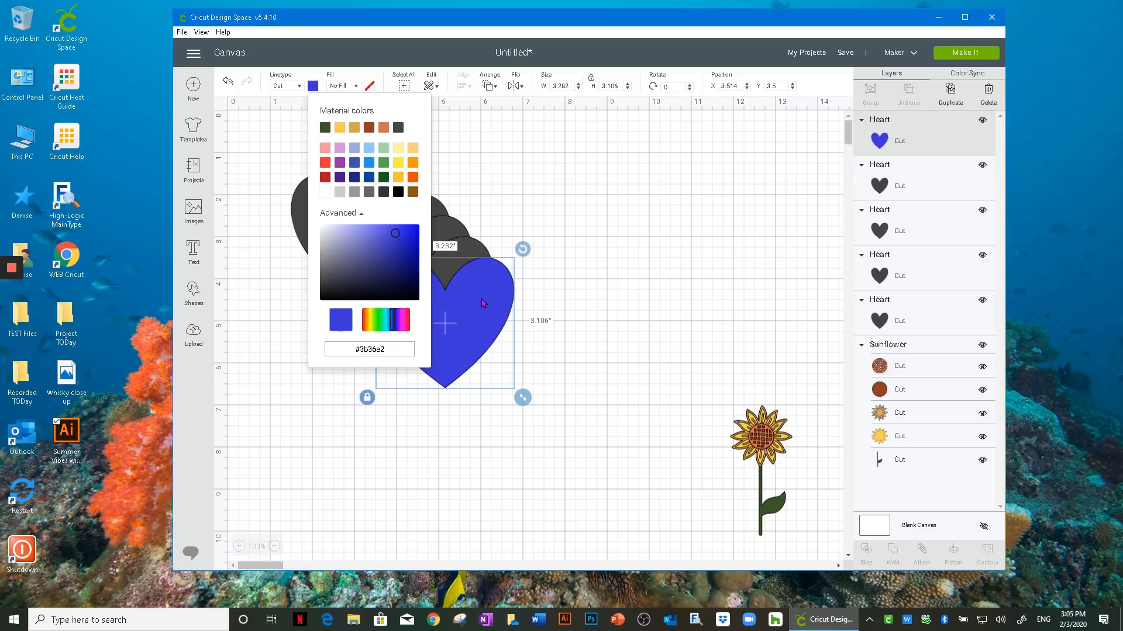
Recolour all five overlapping hearts with the front heart's blue, #3b36e2
left_click(491, 165)
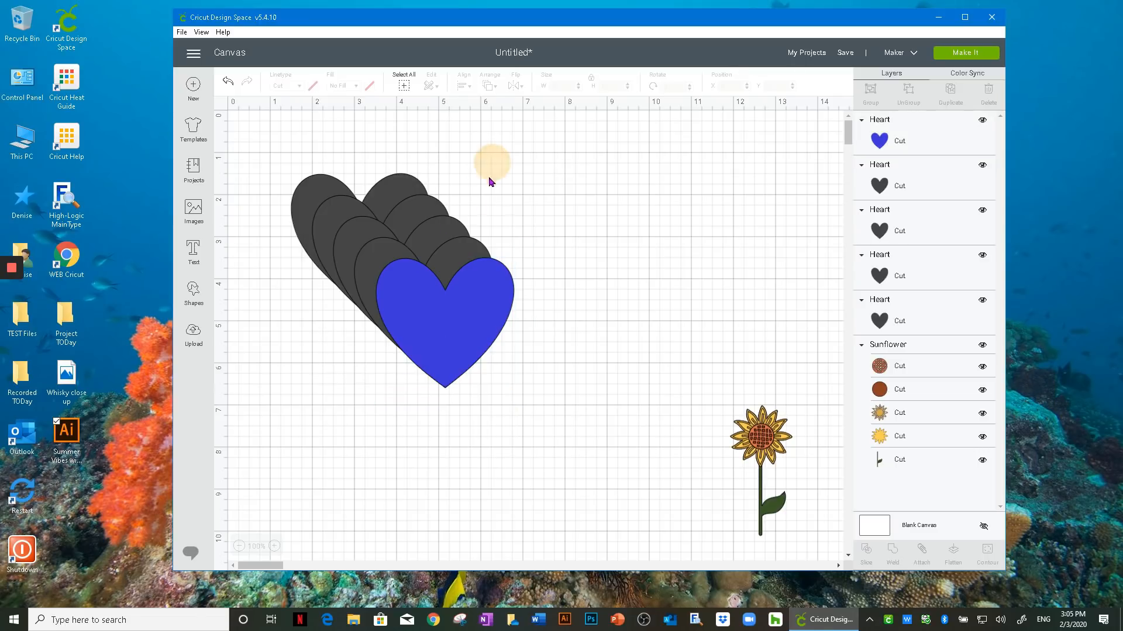
left_click_drag(541, 429, 275, 135)
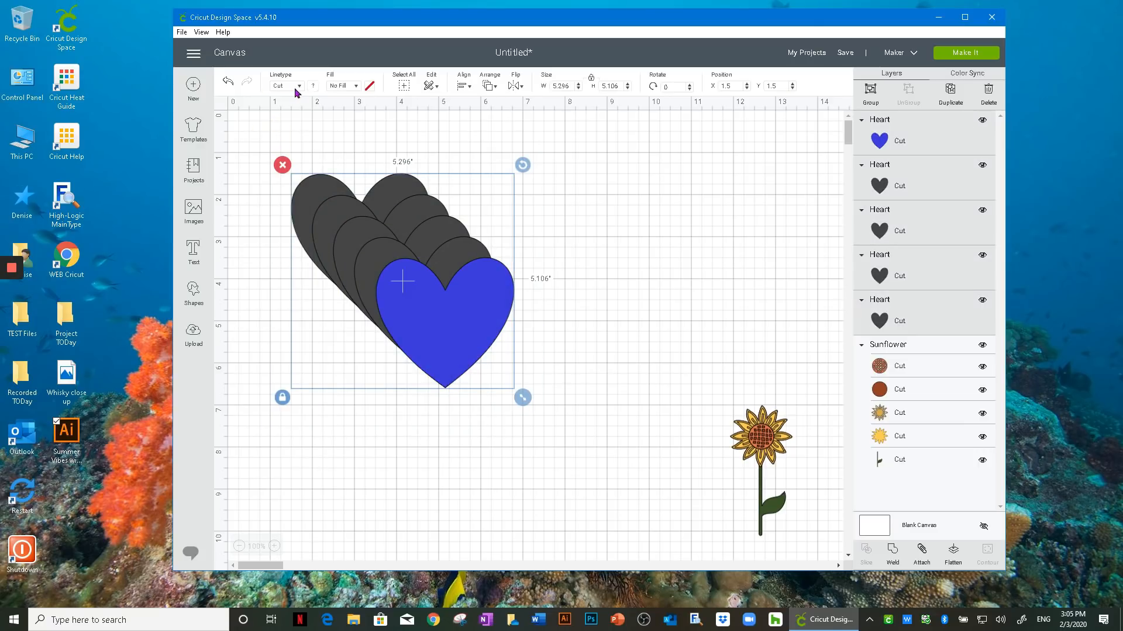
left_click(313, 86)
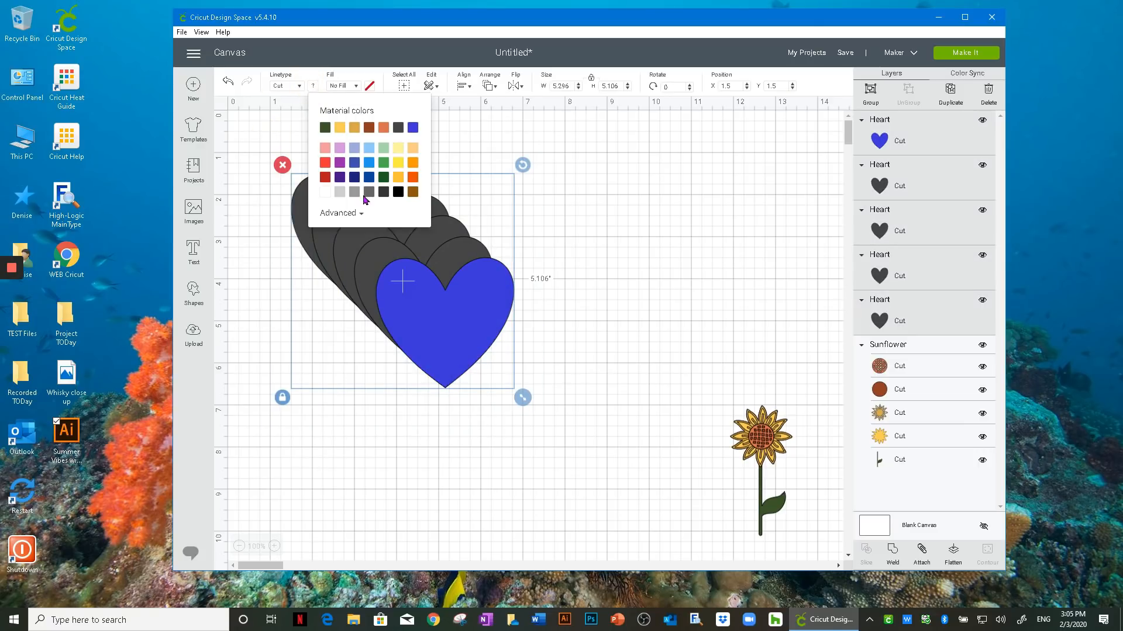
left_click(413, 128)
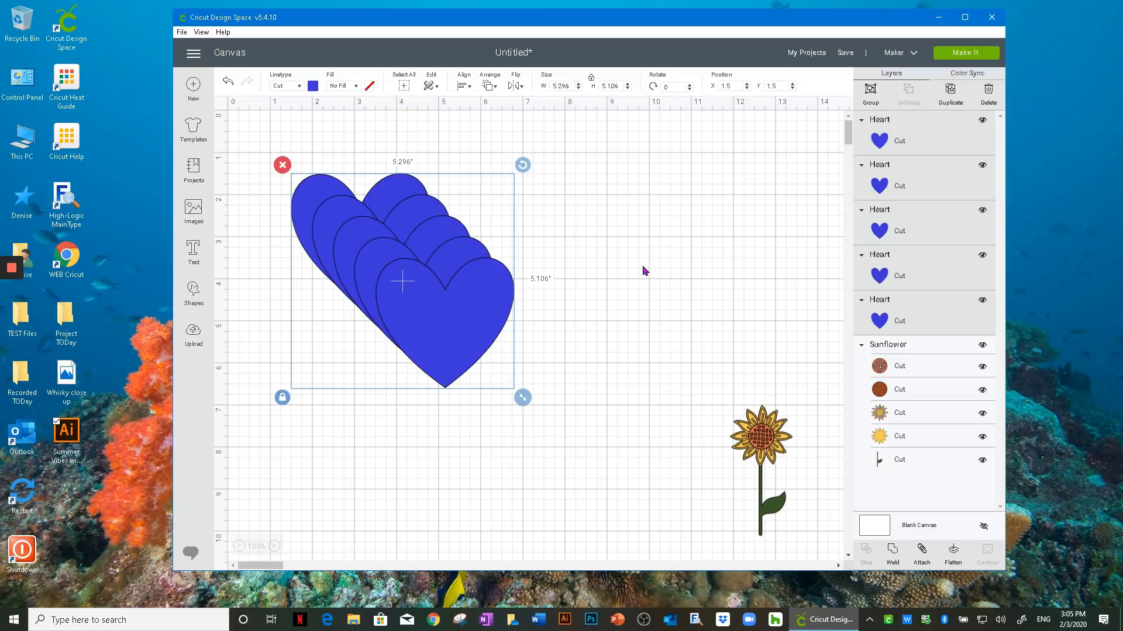
Move the front heart out of the stack to about X 6.56, Y 2.95 and recolour it black
left_click(589, 289)
mouse_move(588, 286)
left_mouse_down()
mouse_move(447, 321)
mouse_move(575, 296)
left_mouse_up()
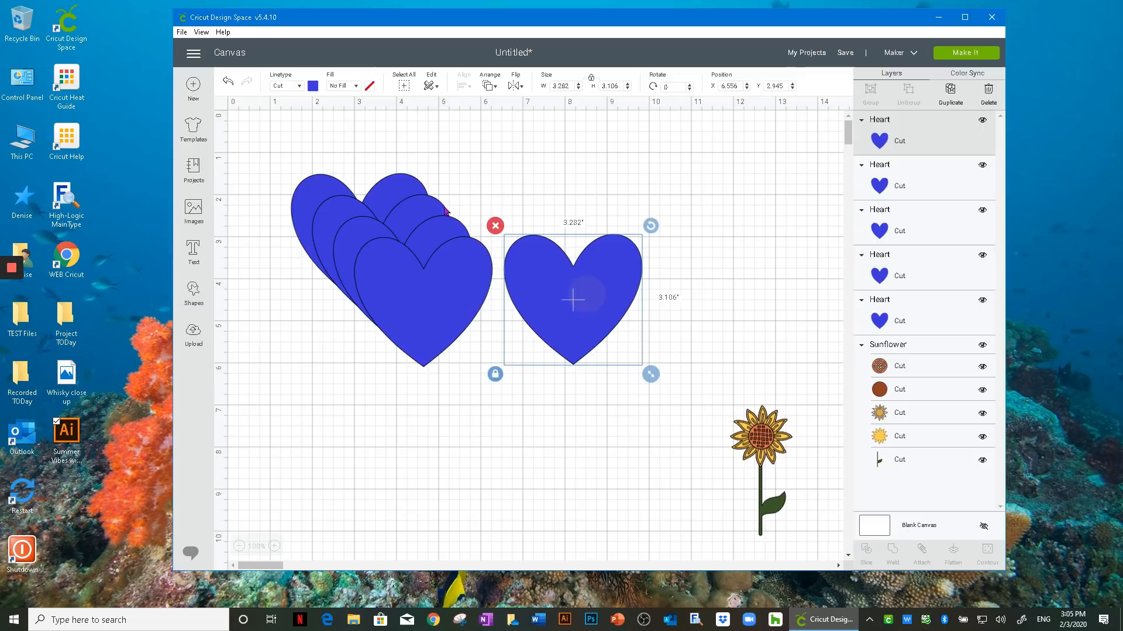
left_click(313, 86)
left_click(396, 193)
left_click(433, 409)
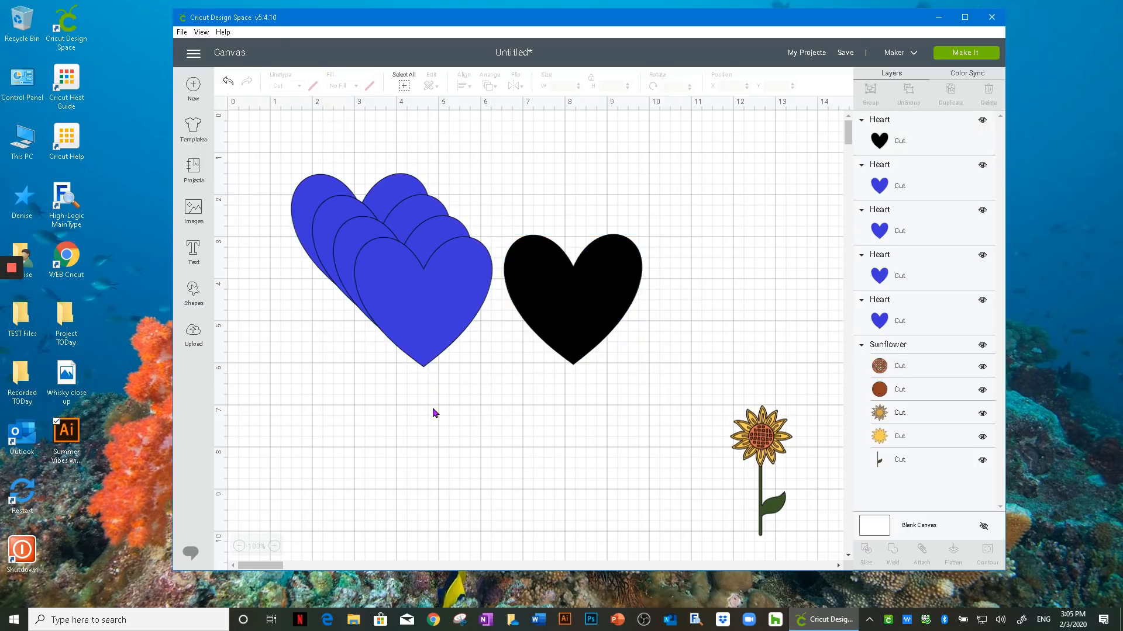
Enlarge the black heart proportionally to about 4.69 × 4.43 inches
left_click(566, 310)
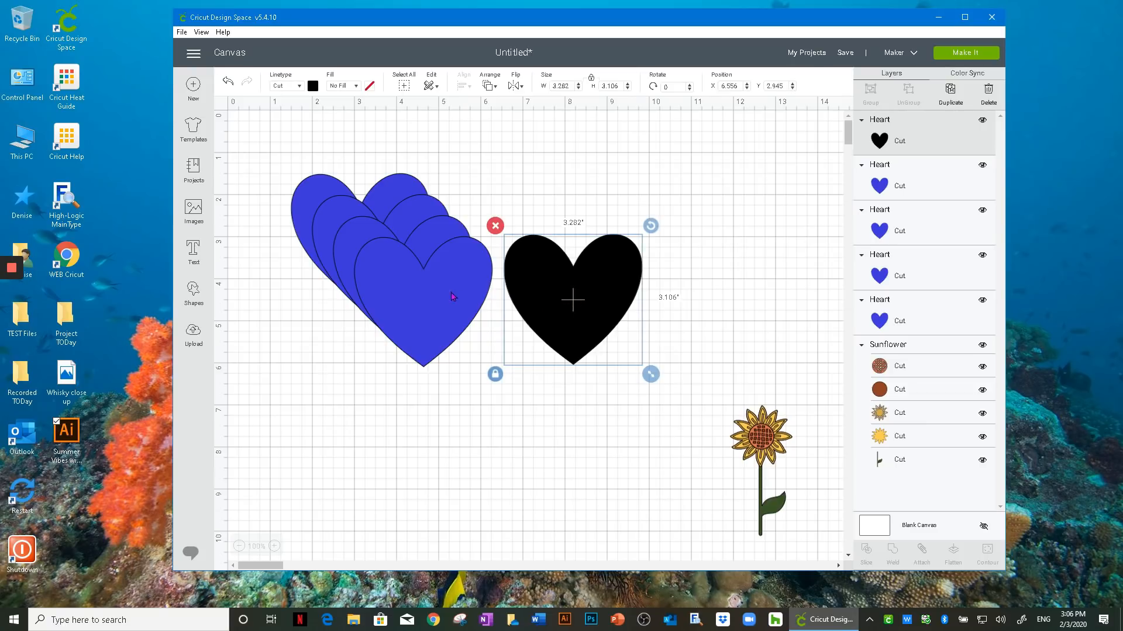
left_click_drag(651, 374, 713, 383)
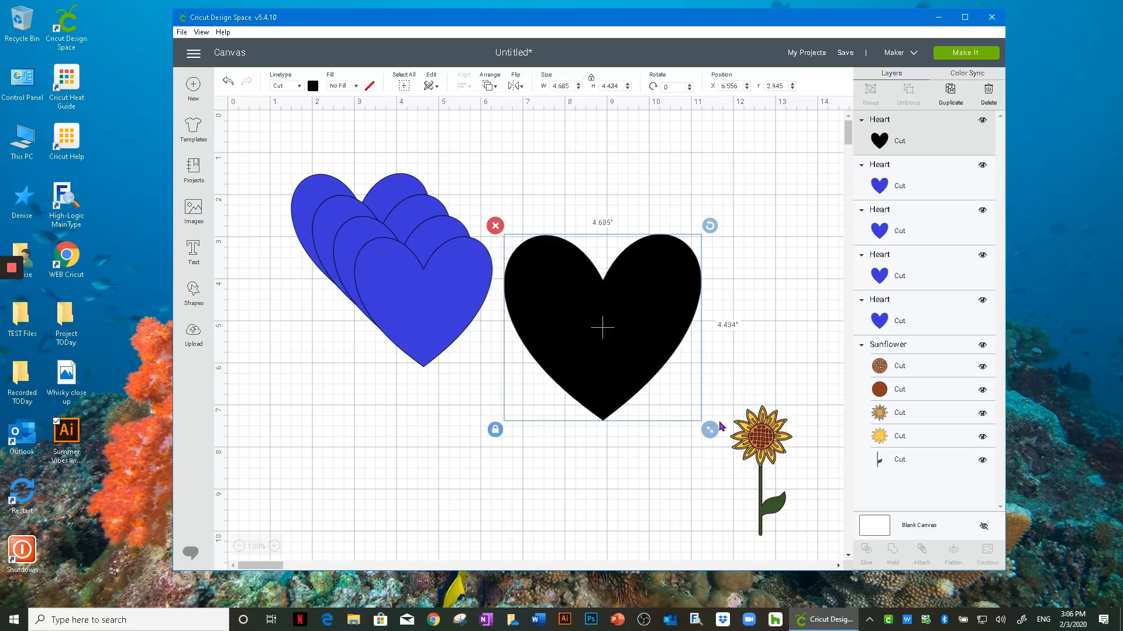
mouse_move(709, 430)
left_mouse_down()
mouse_move(749, 472)
mouse_move(652, 346)
mouse_move(735, 468)
mouse_move(710, 430)
left_mouse_up()
Unlock the black heart's proportions and reshape it to about 3.95 × 5.21 inches
left_click(495, 430)
left_click(495, 431)
left_click_drag(710, 430, 678, 463)
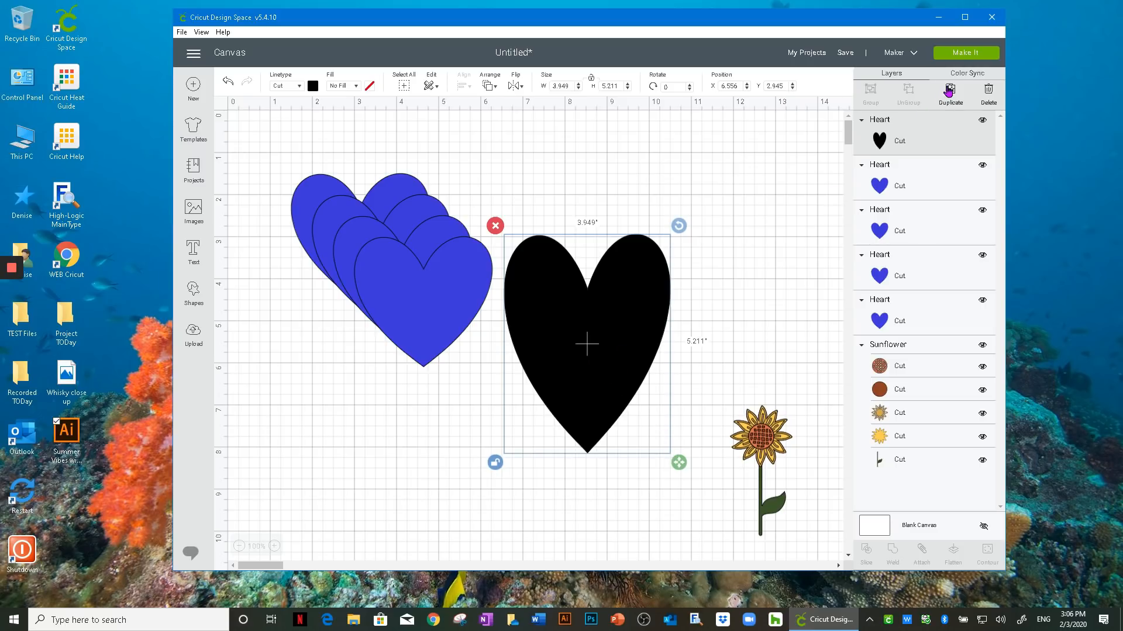
Duplicate the black heart, place the copy beside it above the sunflower, and shift the original slightly upward
left_click(950, 91)
left_click_drag(665, 349, 802, 300)
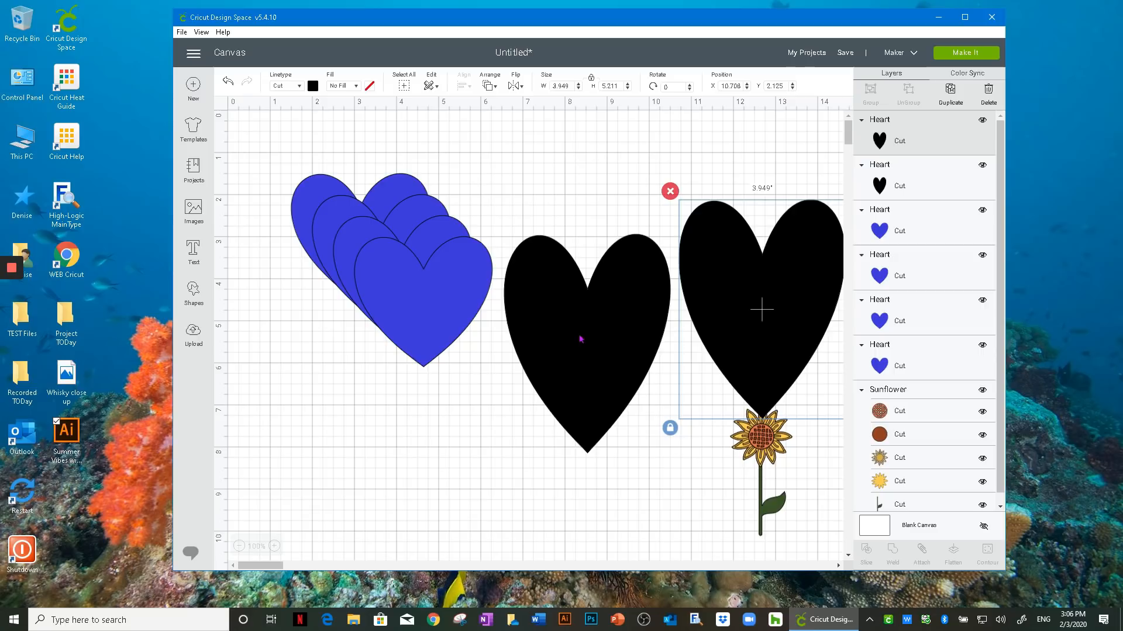
left_click_drag(590, 369, 589, 348)
left_click(590, 80)
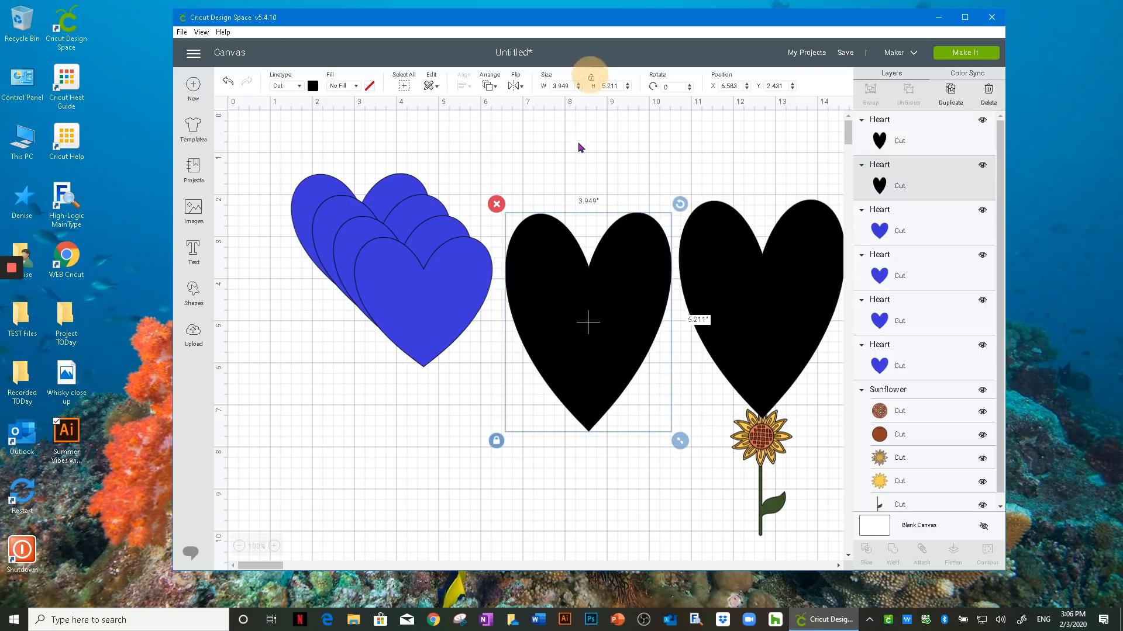
left_click(783, 309)
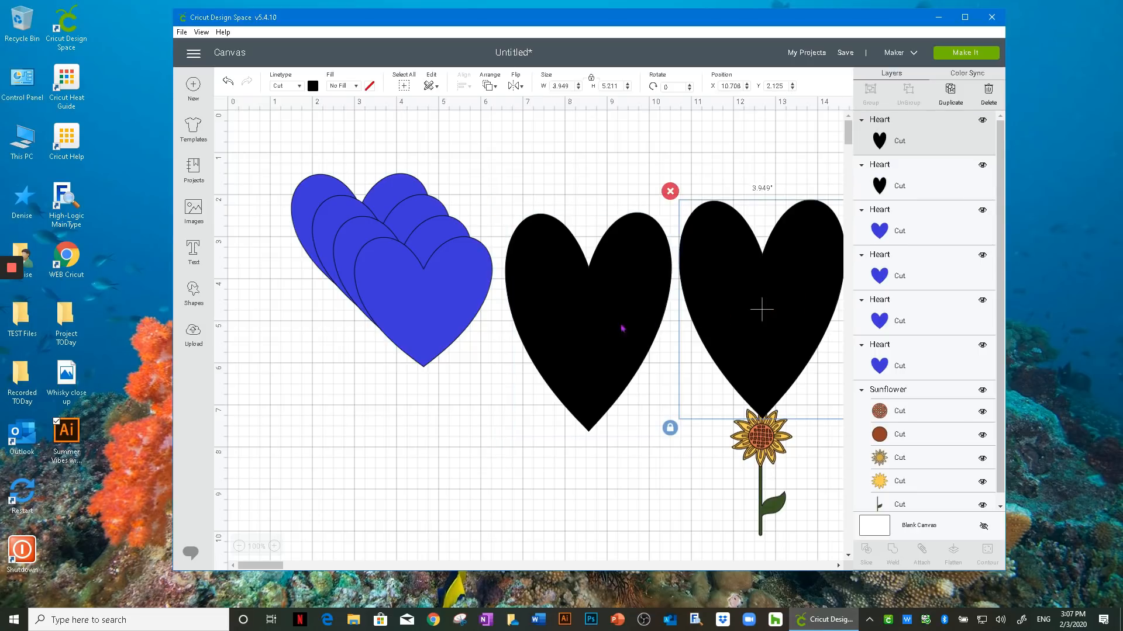
left_click(606, 336)
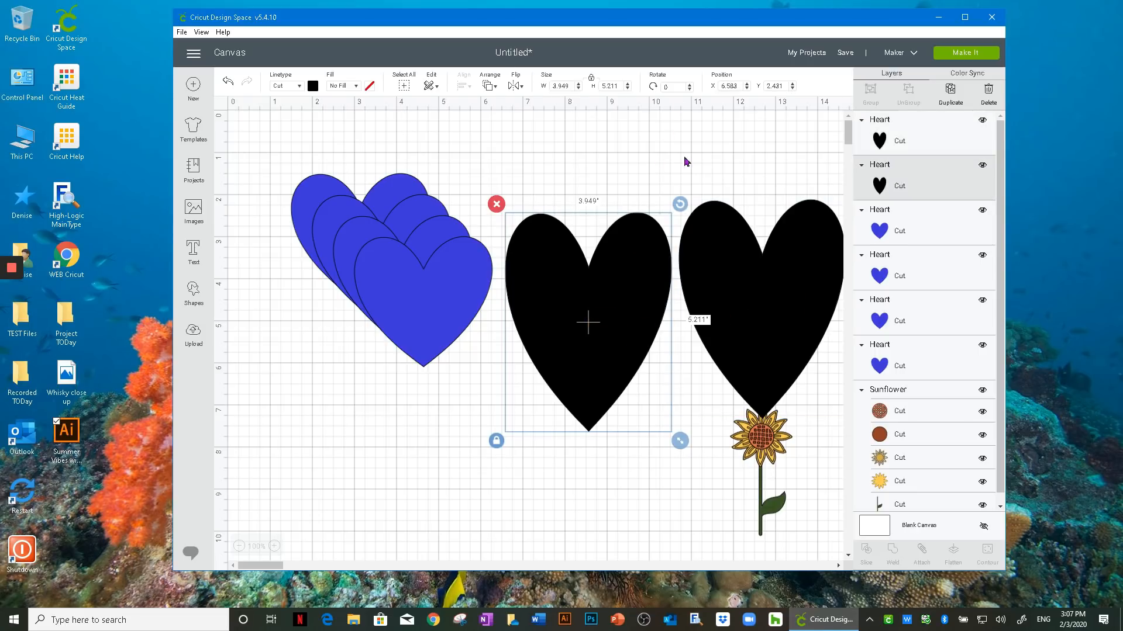
Rotate the original black heart counterclockwise and fine-tune its rotation to 346 degrees
mouse_move(680, 204)
left_mouse_down()
mouse_move(669, 188)
mouse_move(583, 180)
mouse_move(673, 219)
mouse_move(580, 177)
mouse_move(643, 205)
mouse_move(667, 194)
left_mouse_up()
left_click(689, 89)
left_click(689, 89)
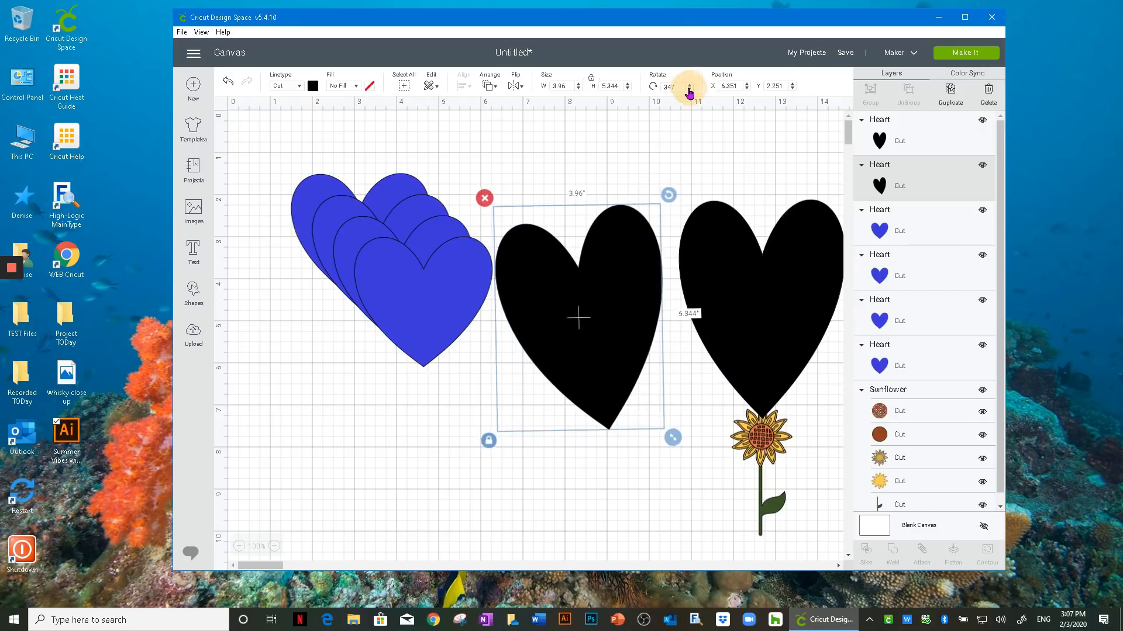
left_click(688, 89)
left_click(688, 89)
left_click(689, 89)
left_click(688, 89)
left_click(689, 89)
left_click(689, 84)
left_click(689, 84)
left_click(689, 84)
left_click(690, 84)
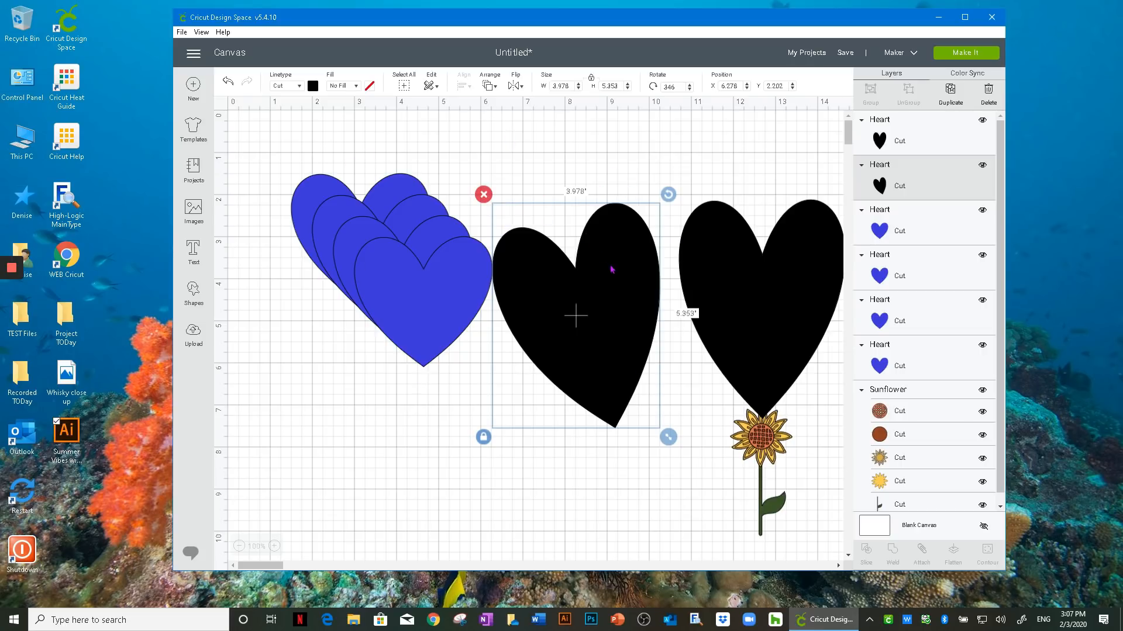
Reposition the rotated black heart between the blue hearts and the other black heart, at about X 6.43, Y 2.13
left_click_drag(614, 278, 637, 251)
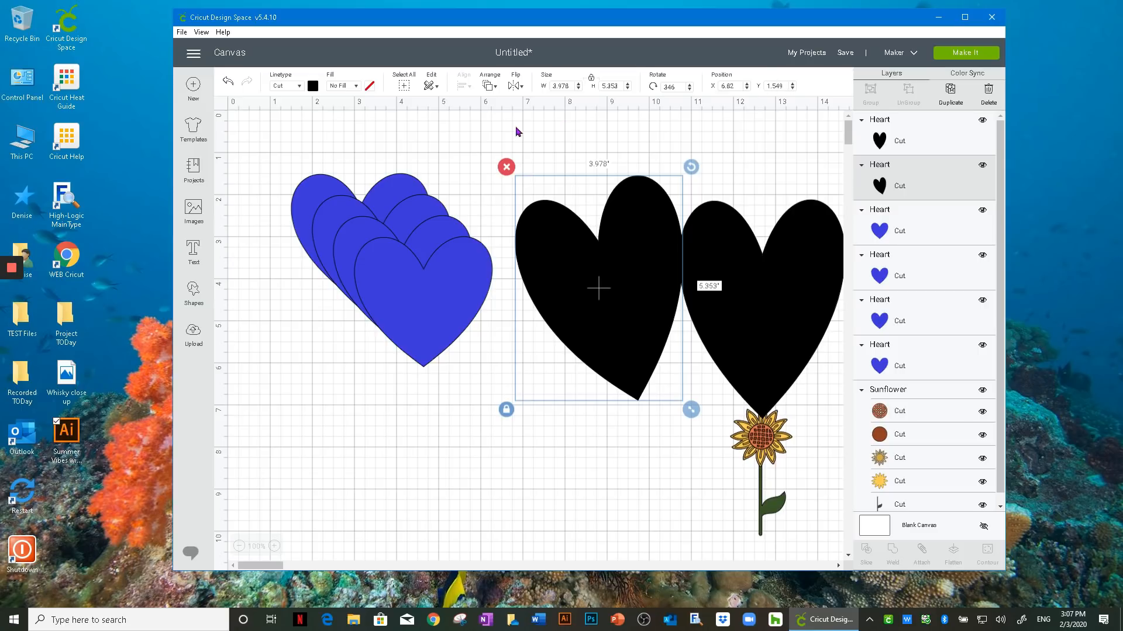
left_click(630, 269)
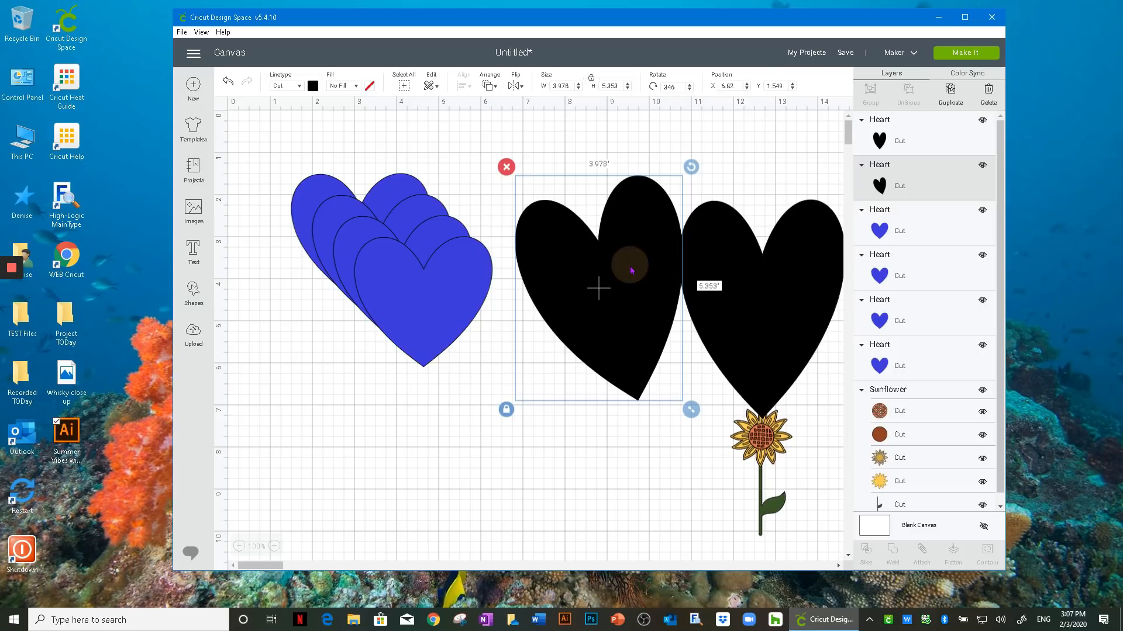
left_click(448, 303)
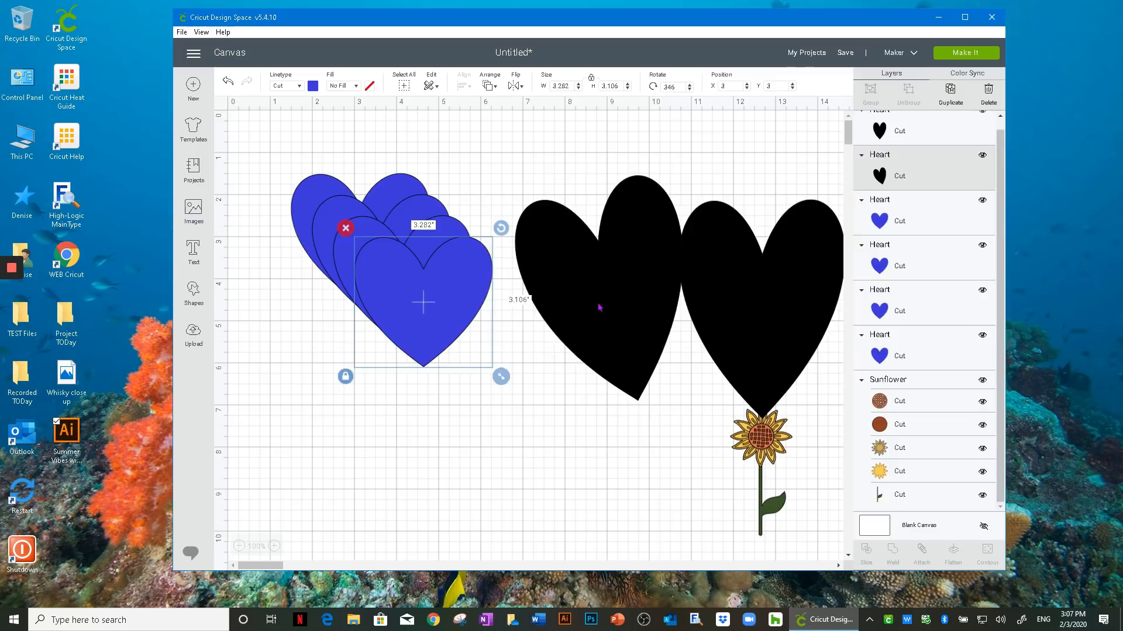
left_click_drag(598, 295, 581, 320)
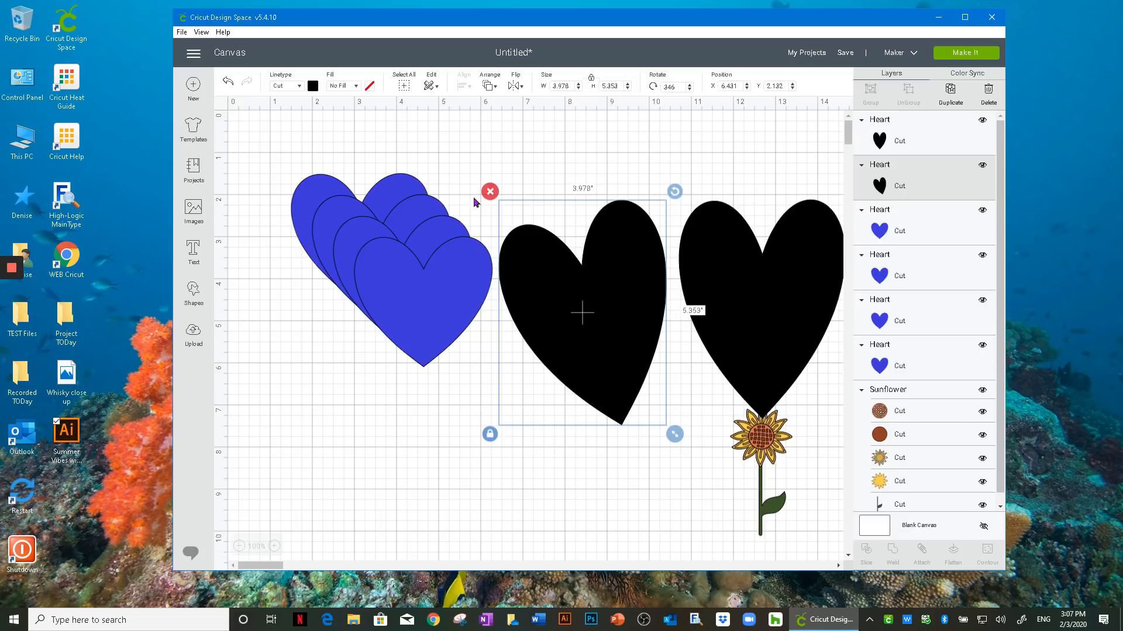
Delete the rotated black heart and move the remaining black heart to about X 7.03, Y 1.46
left_click(490, 192)
left_click_drag(764, 296, 608, 269)
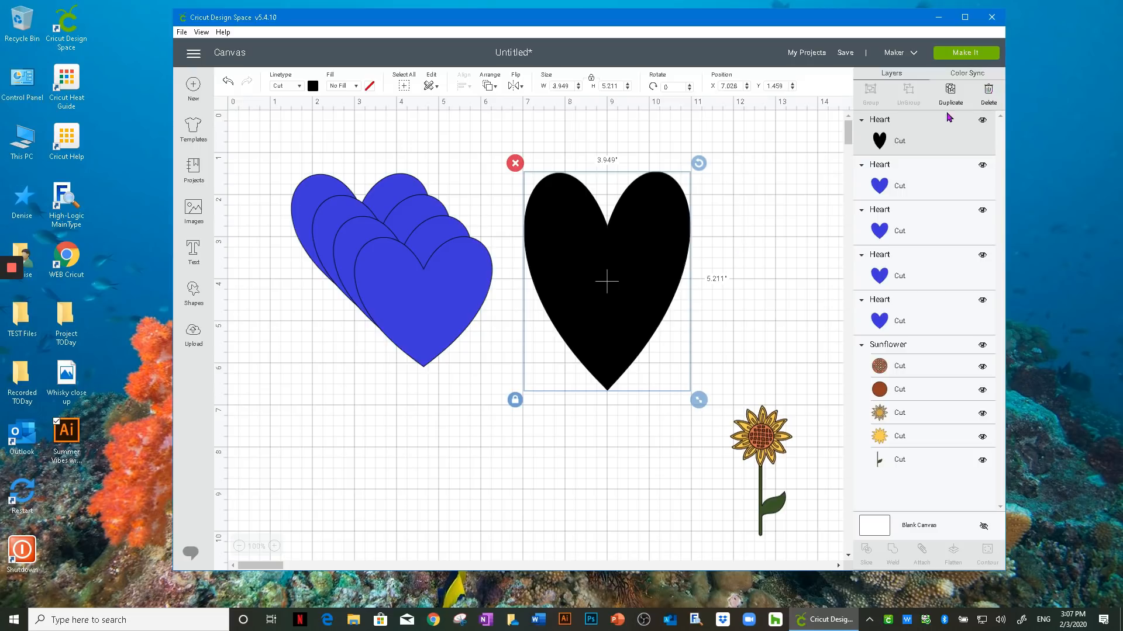
Look over the black heart's context commands and its cut, copy and paste options
right_click(581, 239)
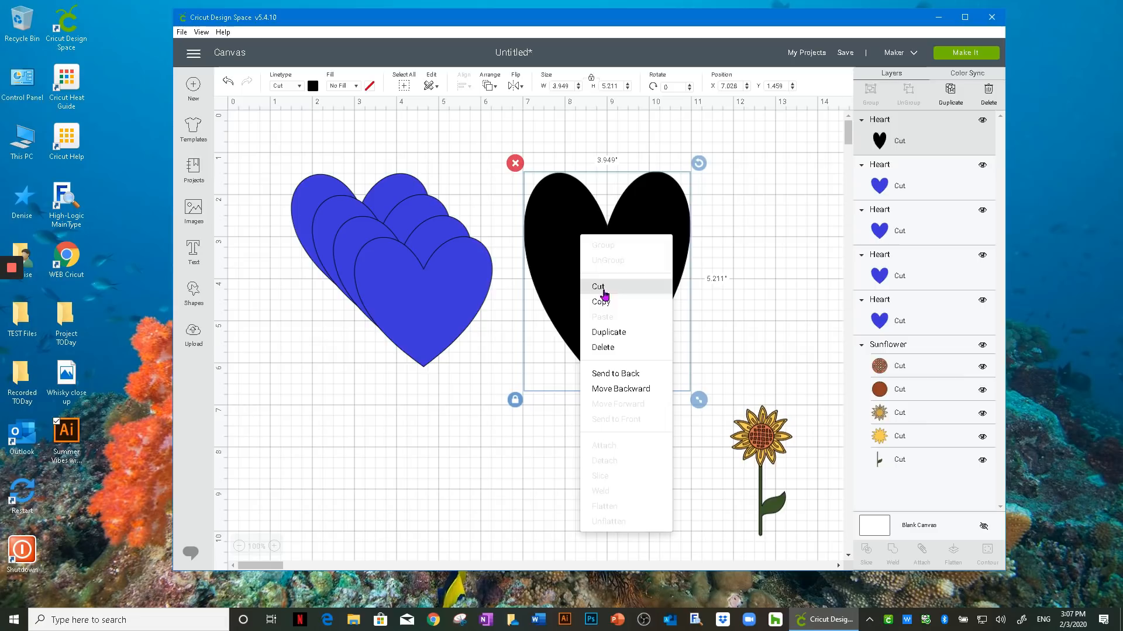
left_click(566, 246)
left_click(432, 86)
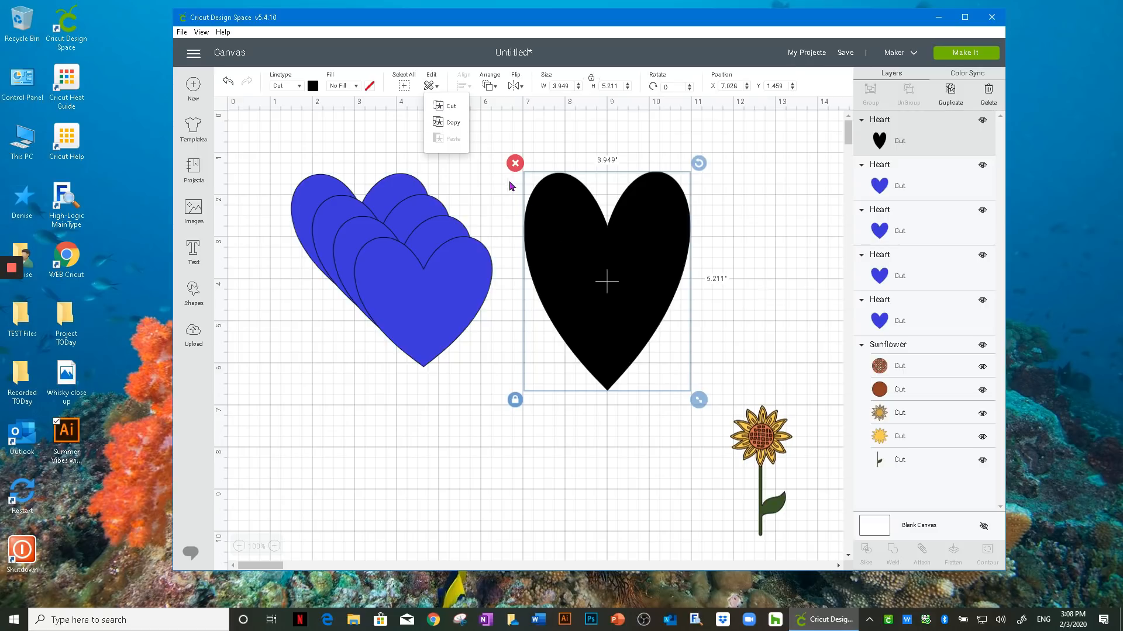
Delete the black heart and the four stacked blue hearts, keeping only the sunflower on the canvas
left_click(515, 163)
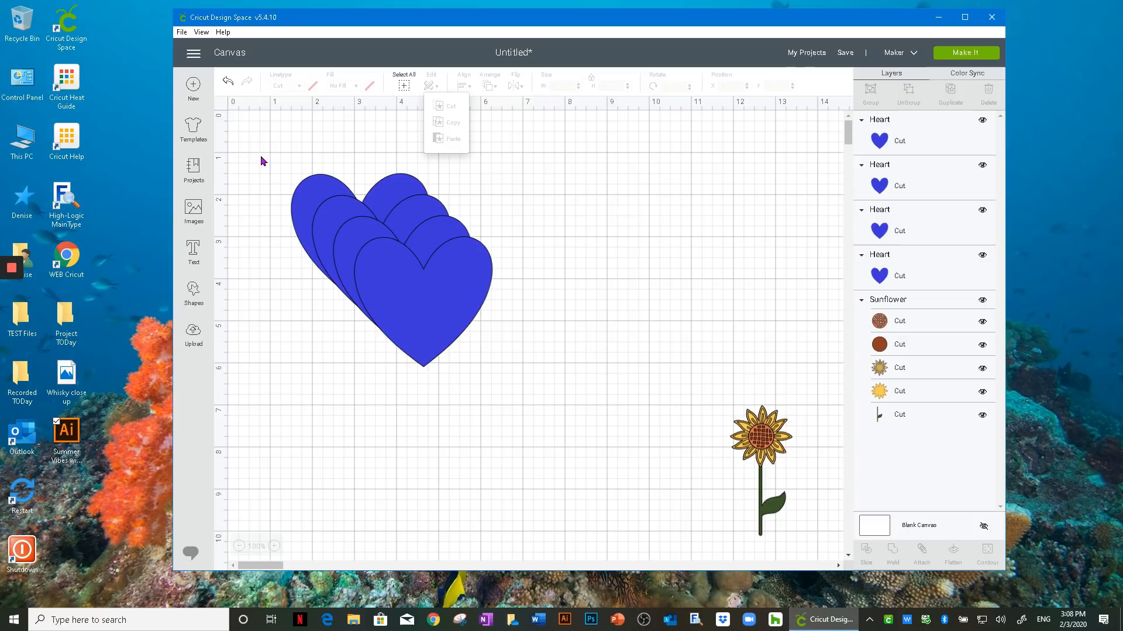
left_click_drag(253, 160, 538, 388)
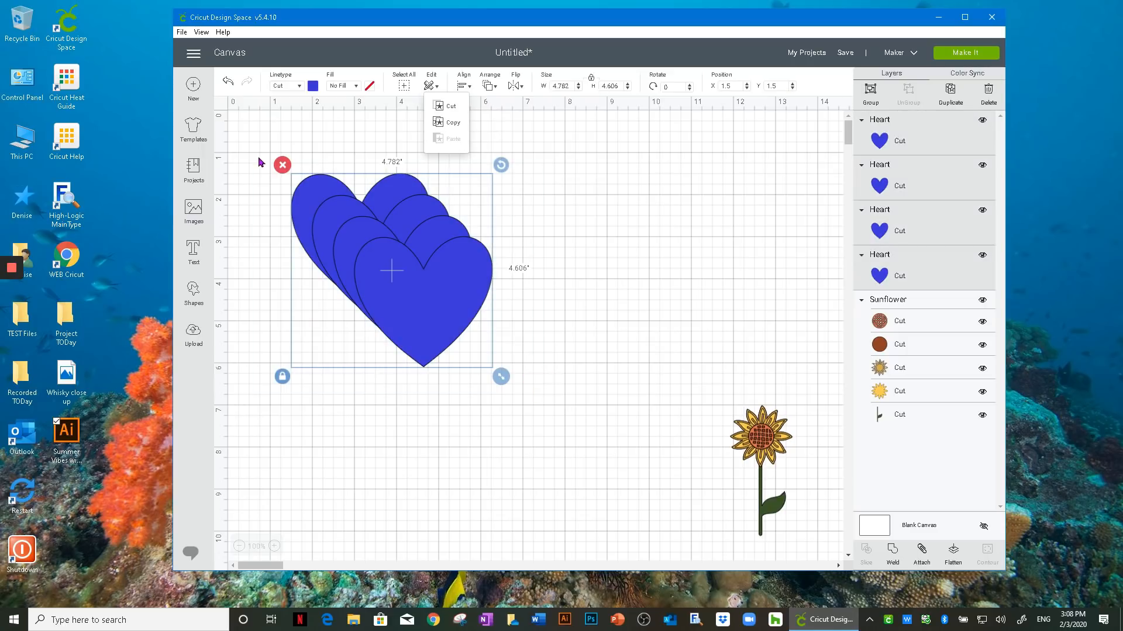
left_click(281, 165)
left_click(454, 301)
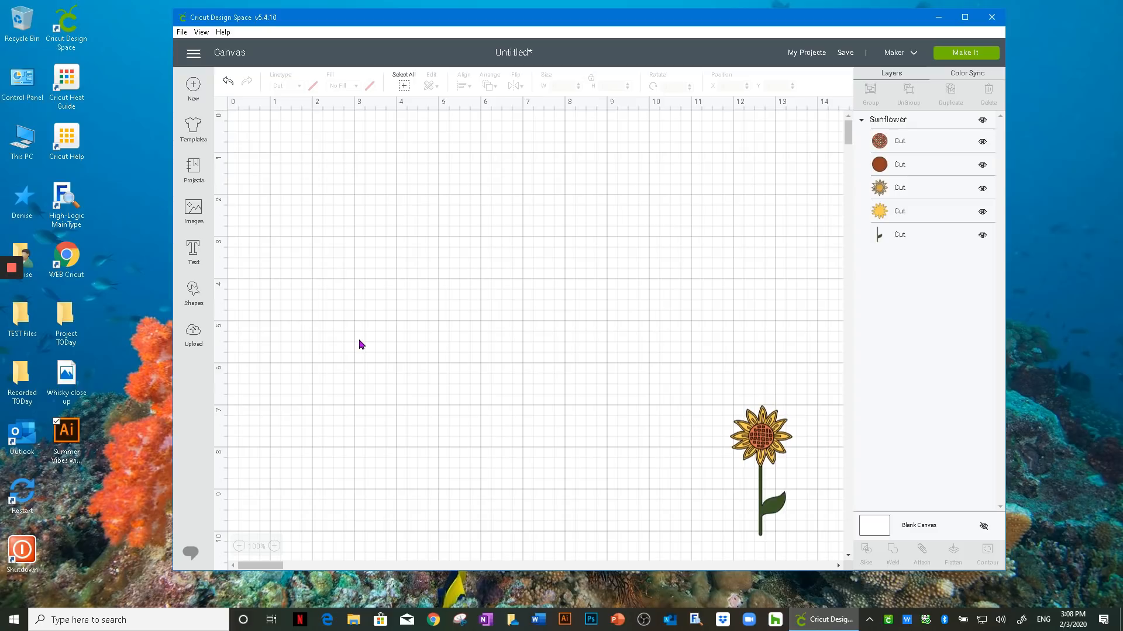
Upload the Summer Vibes with two chairs file from the desktop as an image
left_click(192, 333)
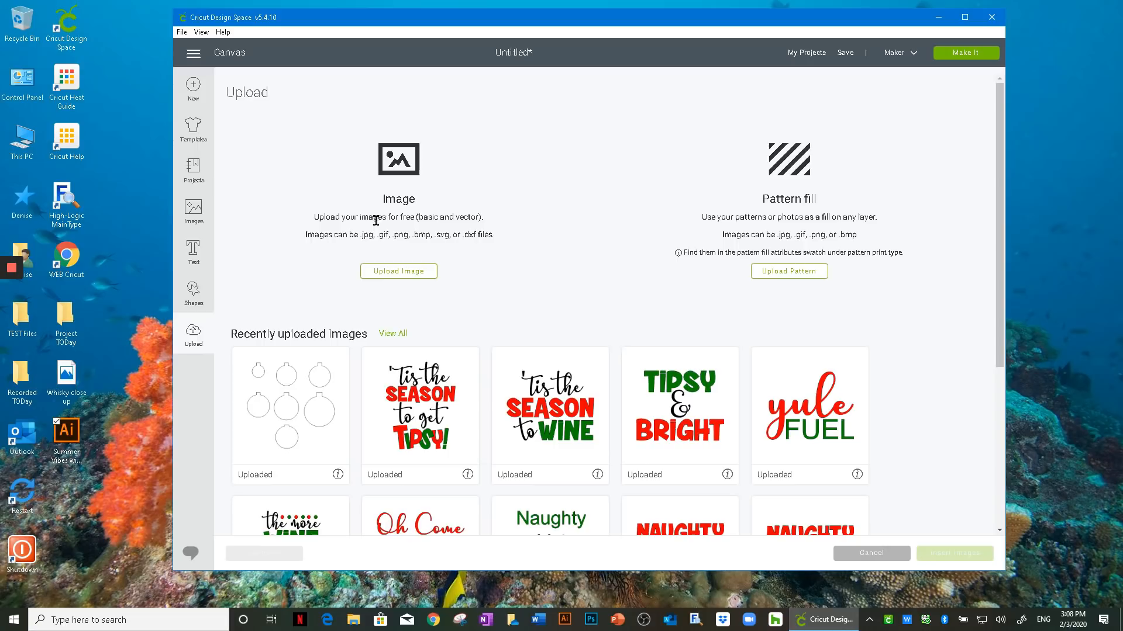
left_click(387, 272)
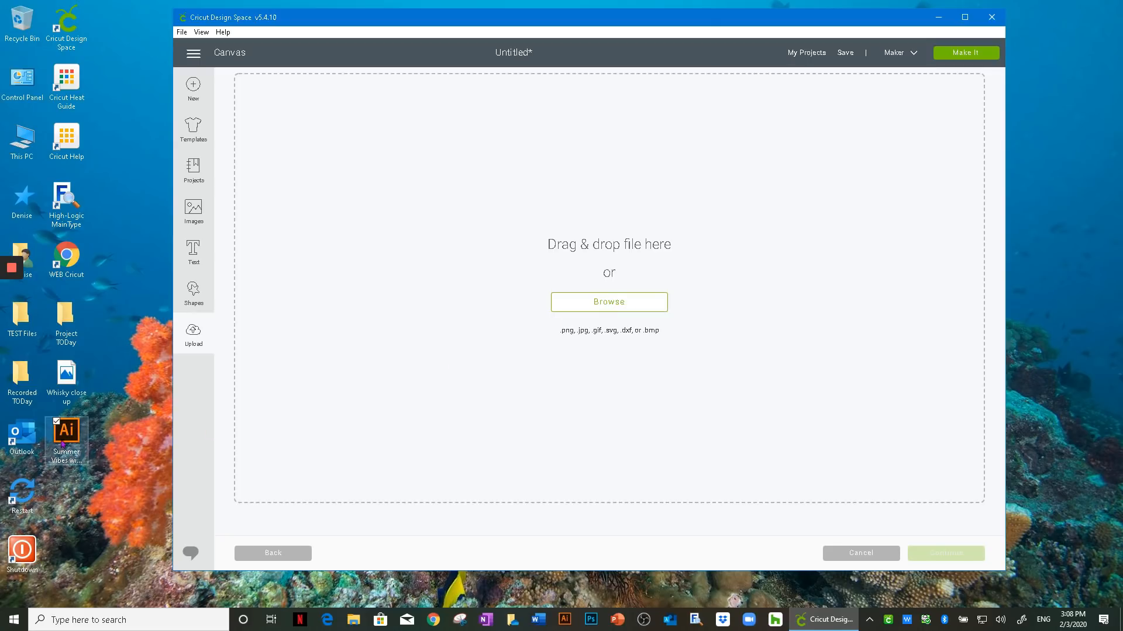
left_click_drag(68, 437, 464, 283)
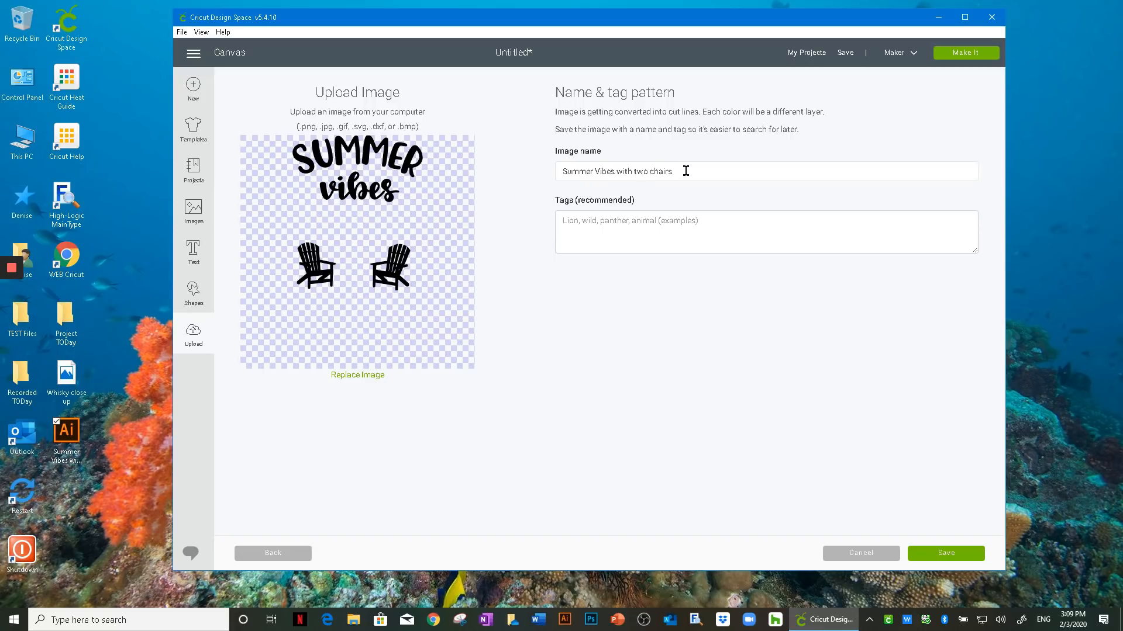
Tag the uploaded image "summer" and save it under the name Summer Vibes with two chairs
left_click(636, 222)
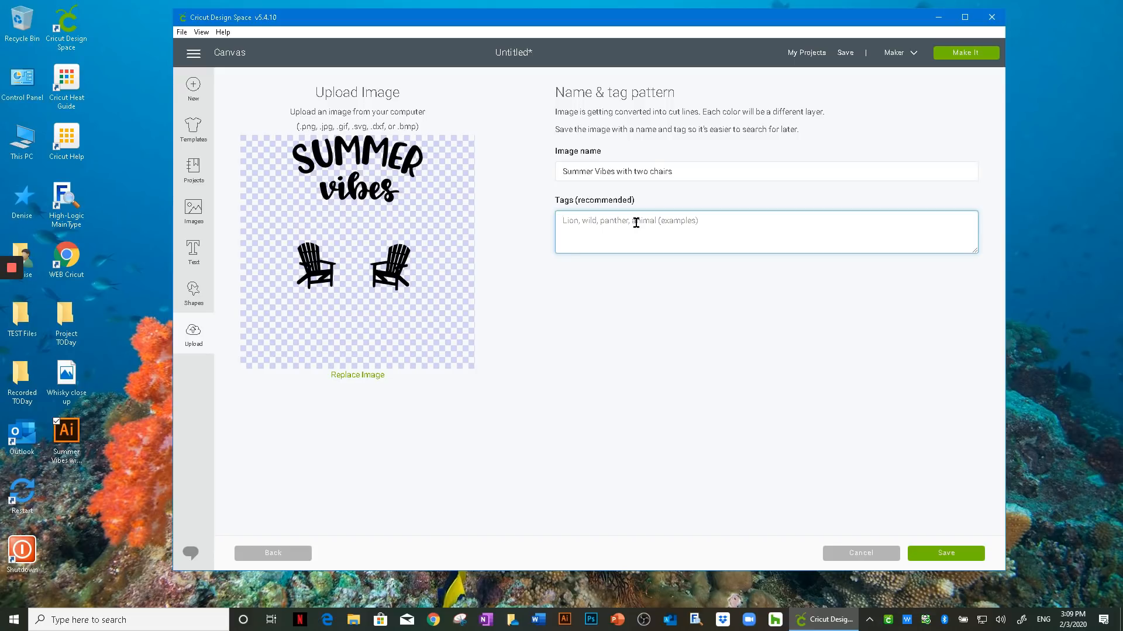
type("summer")
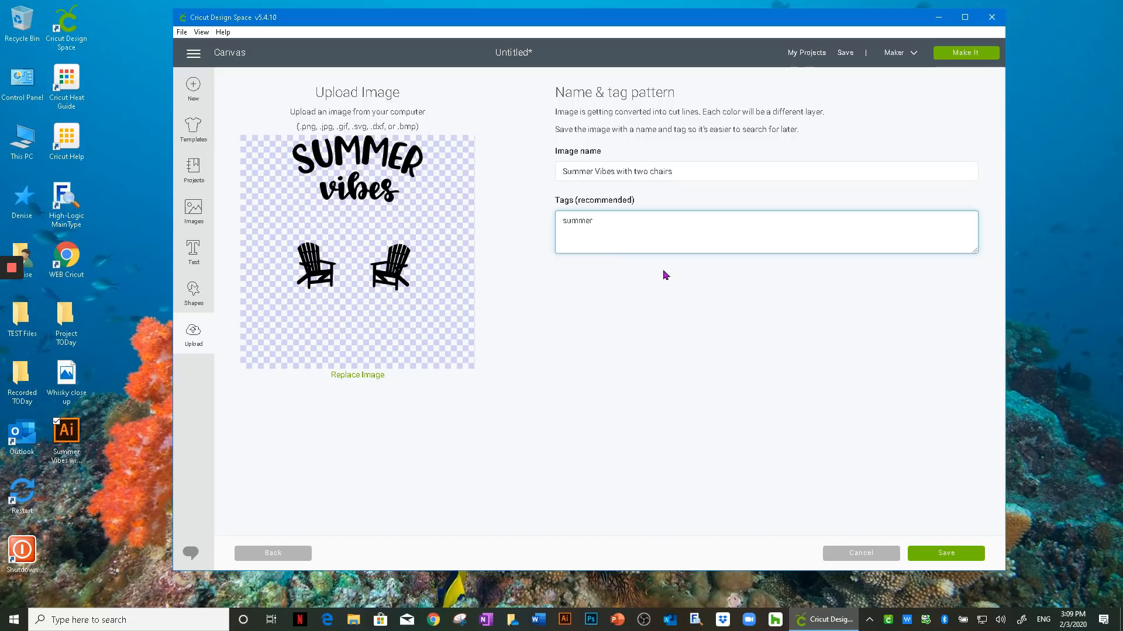
left_click(954, 556)
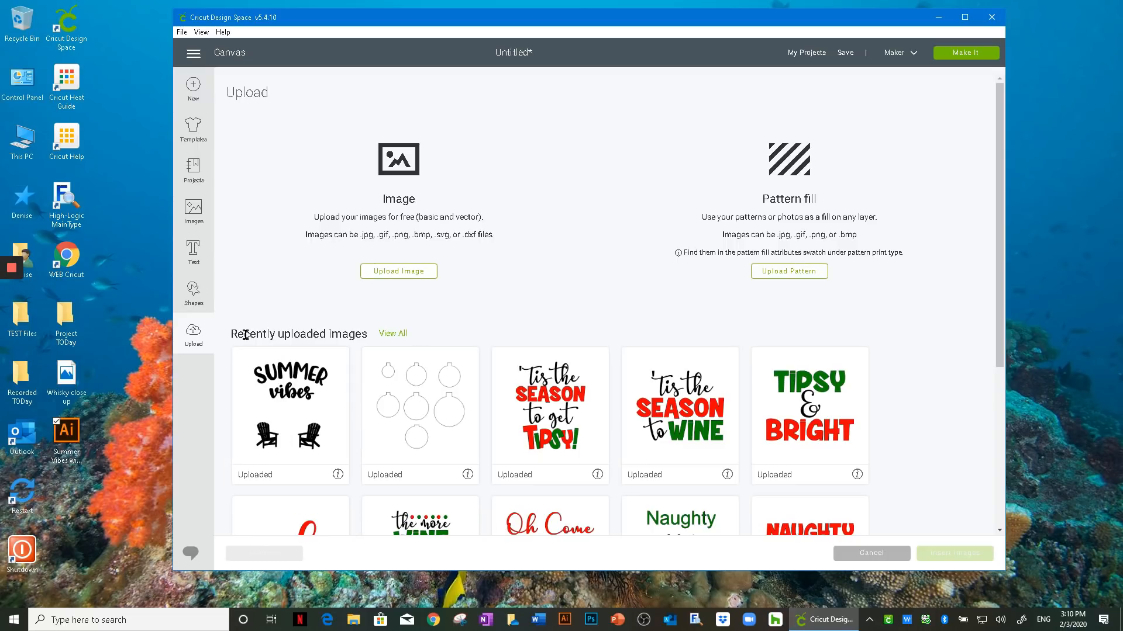
Insert the uploaded Summer Vibes image, enlarge it to about 5.25 × 6.28 inches and place it at about X 2.91, Y 0.77
left_click(286, 404)
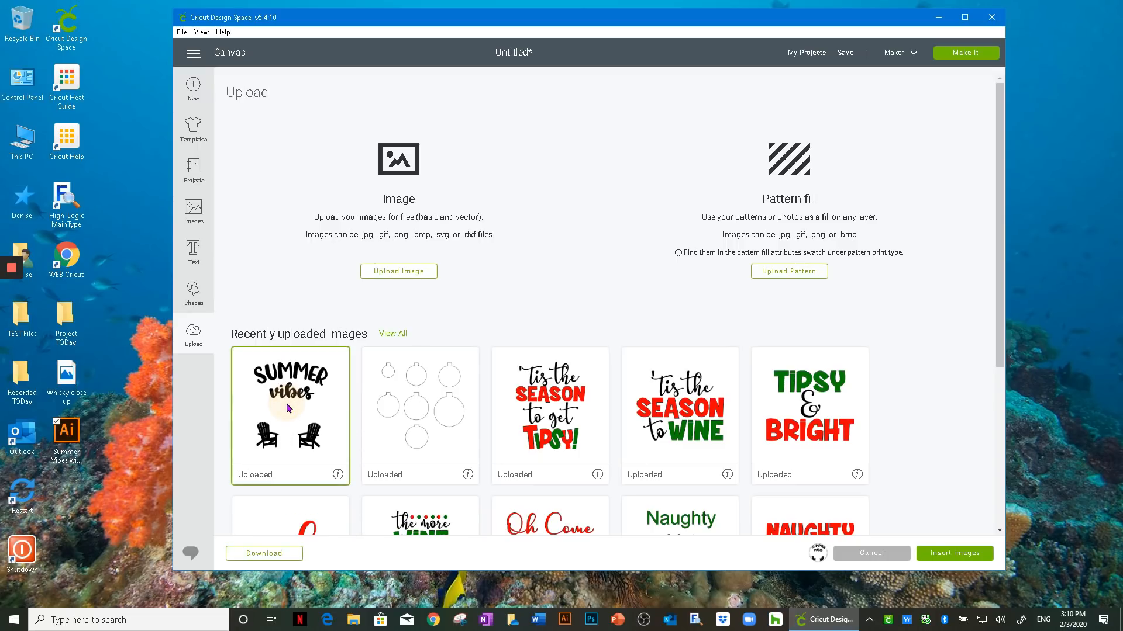
left_click(951, 555)
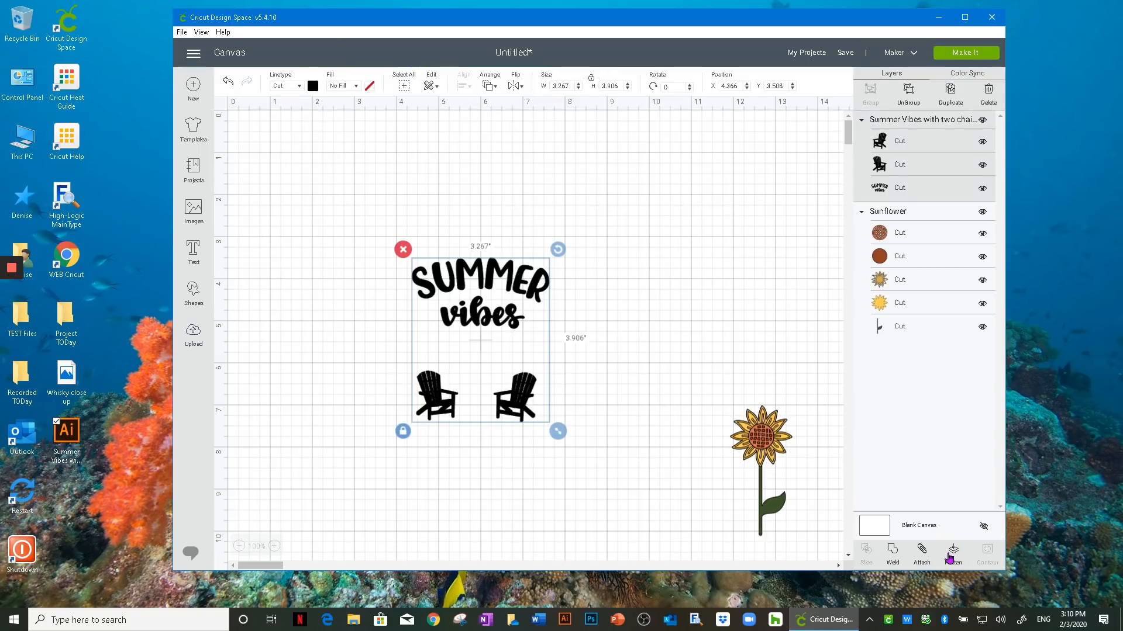
left_click_drag(558, 431, 632, 518)
left_click_drag(508, 347, 444, 231)
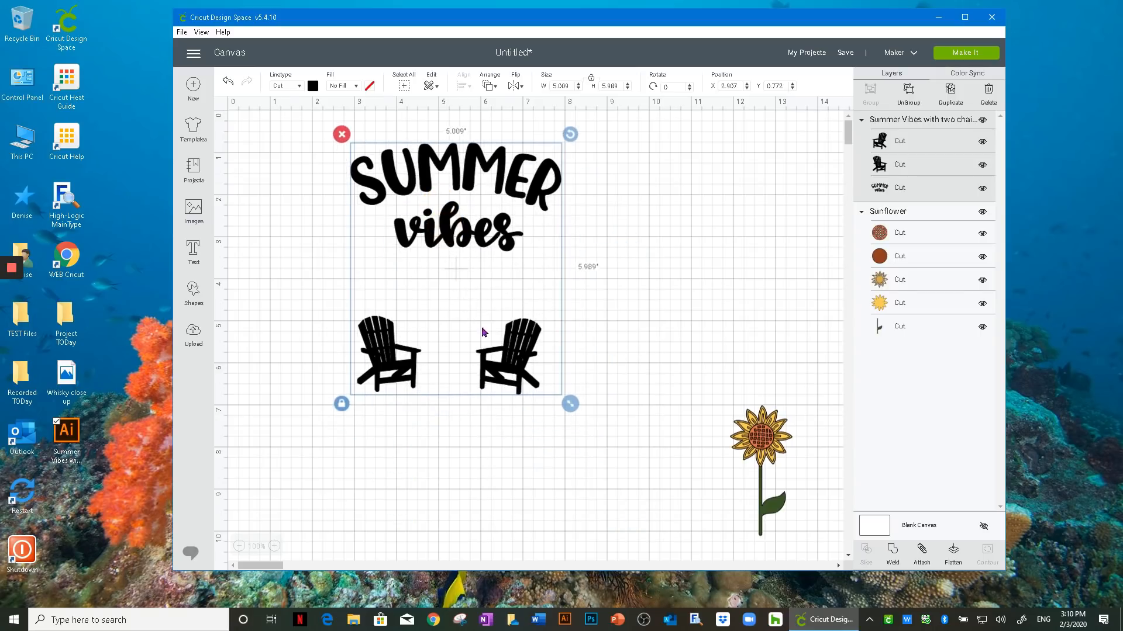
left_click_drag(573, 402, 583, 416)
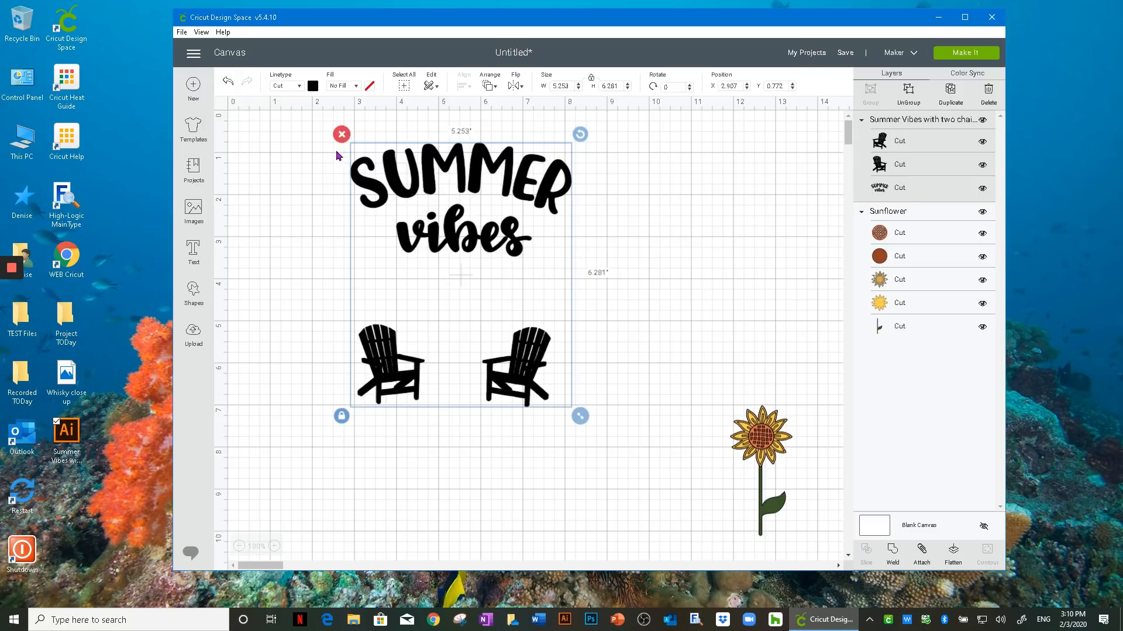
Delete the Summer Vibes image from the canvas
left_click(341, 134)
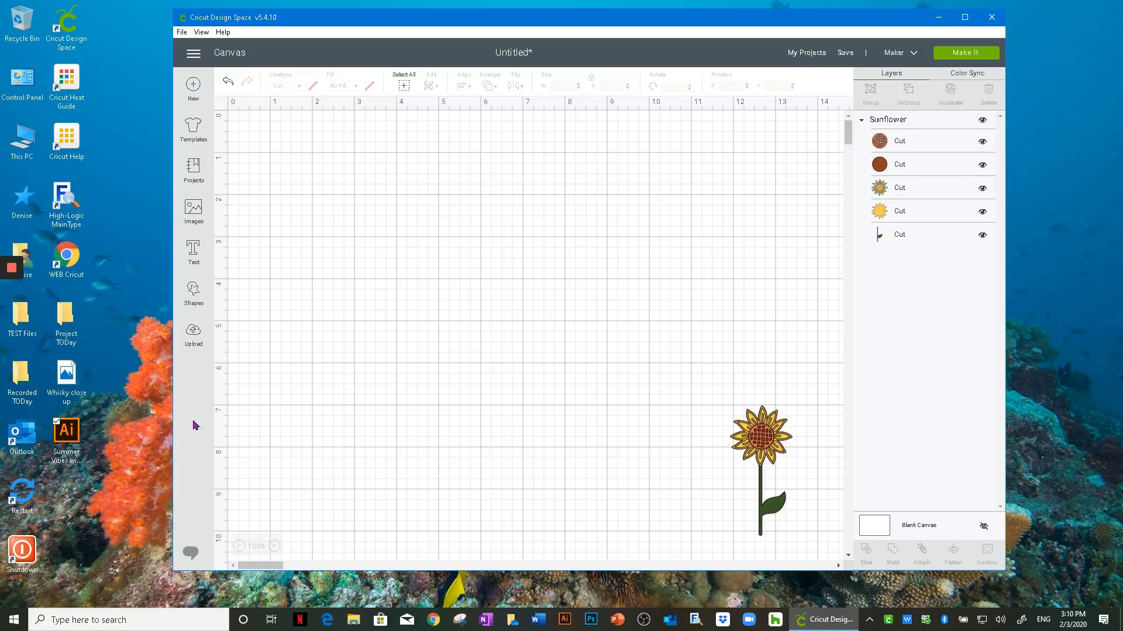
Open the feedback form, choose the Projects category and close the form without sending it
left_click(191, 555)
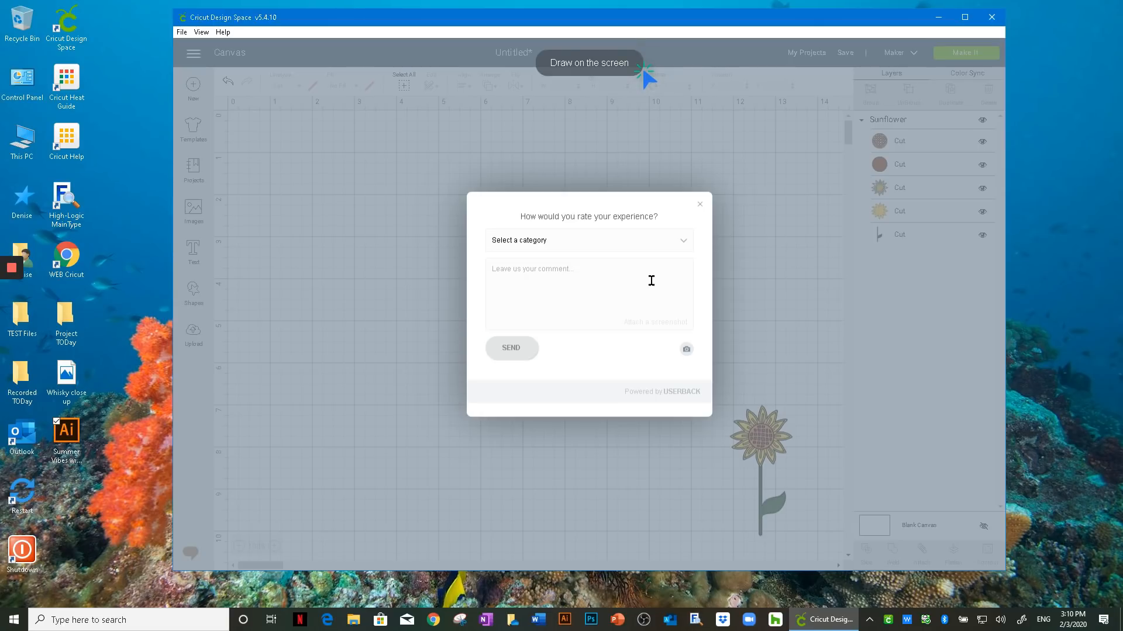
left_click(684, 242)
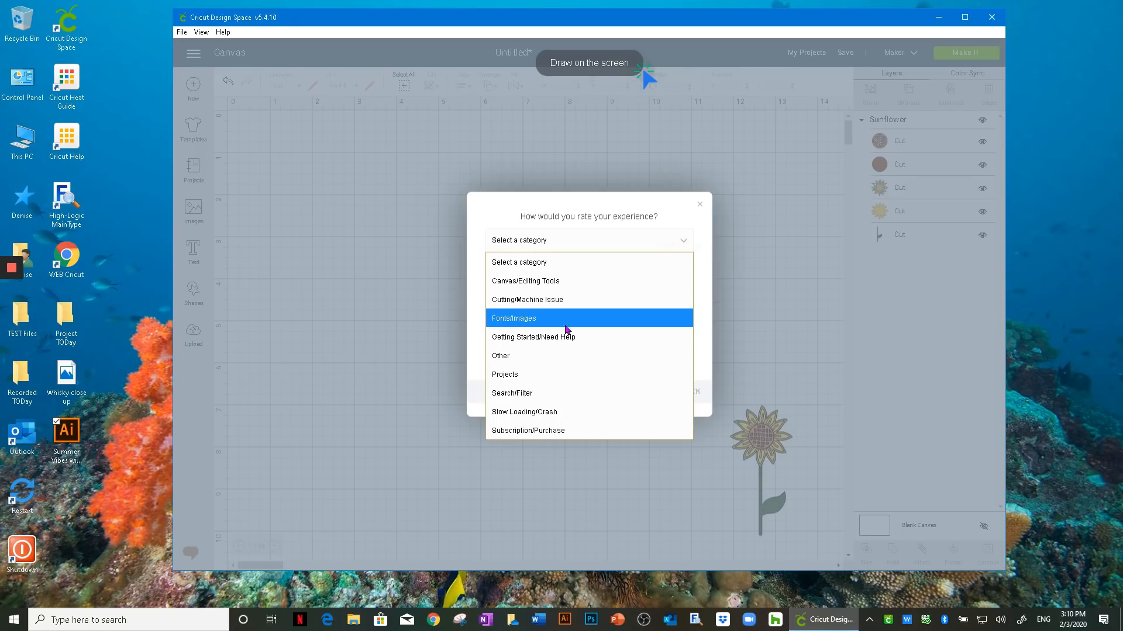
left_click(530, 379)
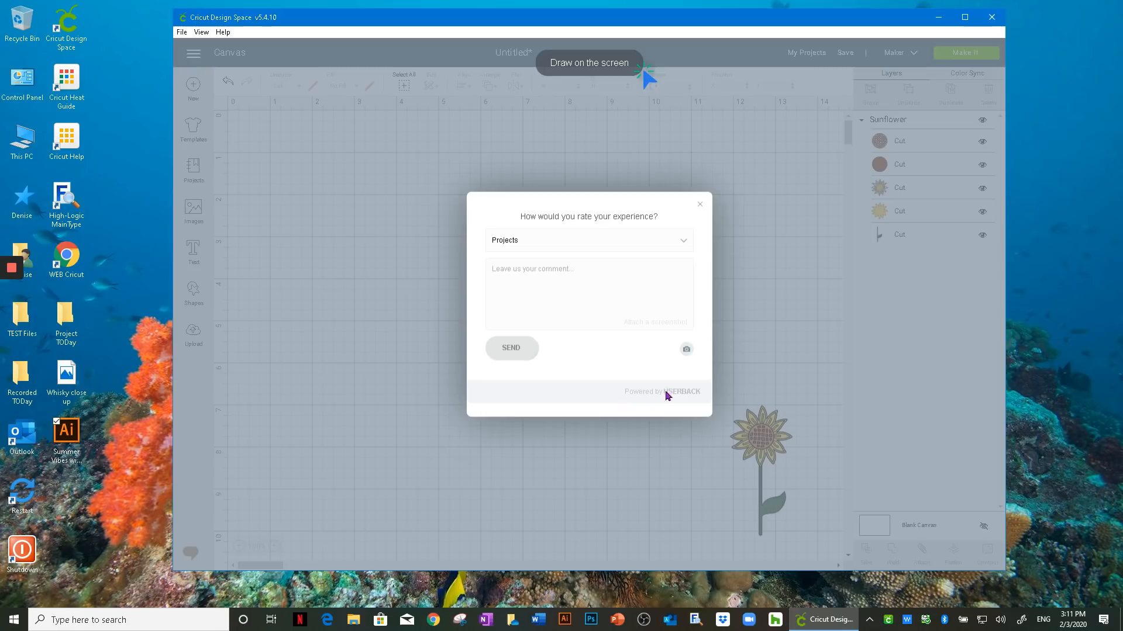
left_click(701, 207)
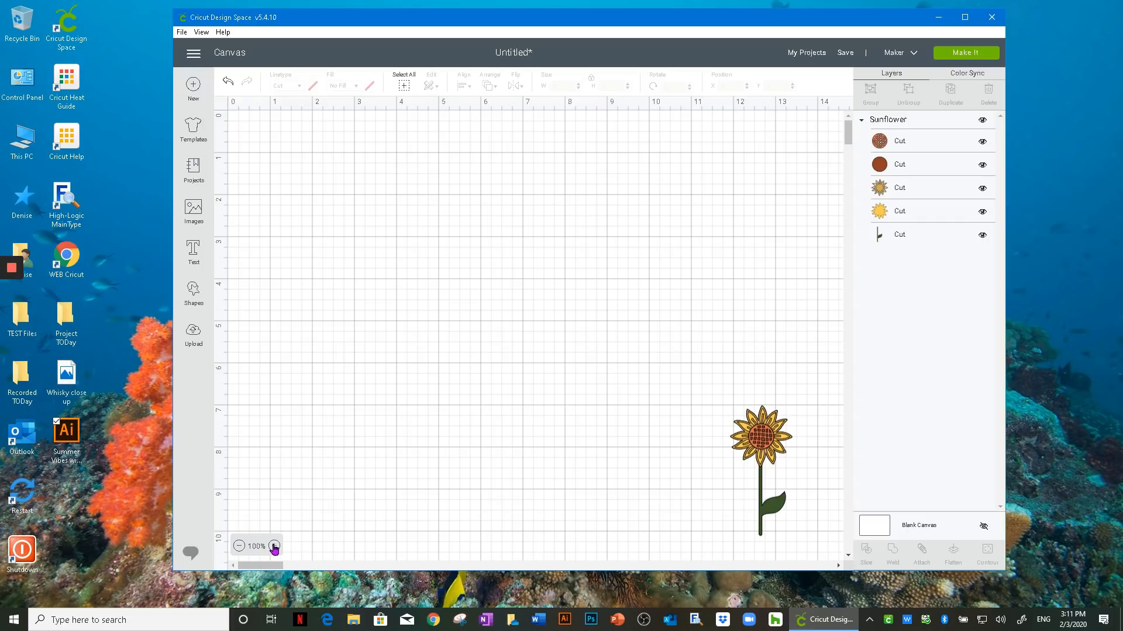
Move the sunflower to about X 2.49, Y 1.19 while viewing the canvas at 200%
left_click_drag(754, 451, 503, 301)
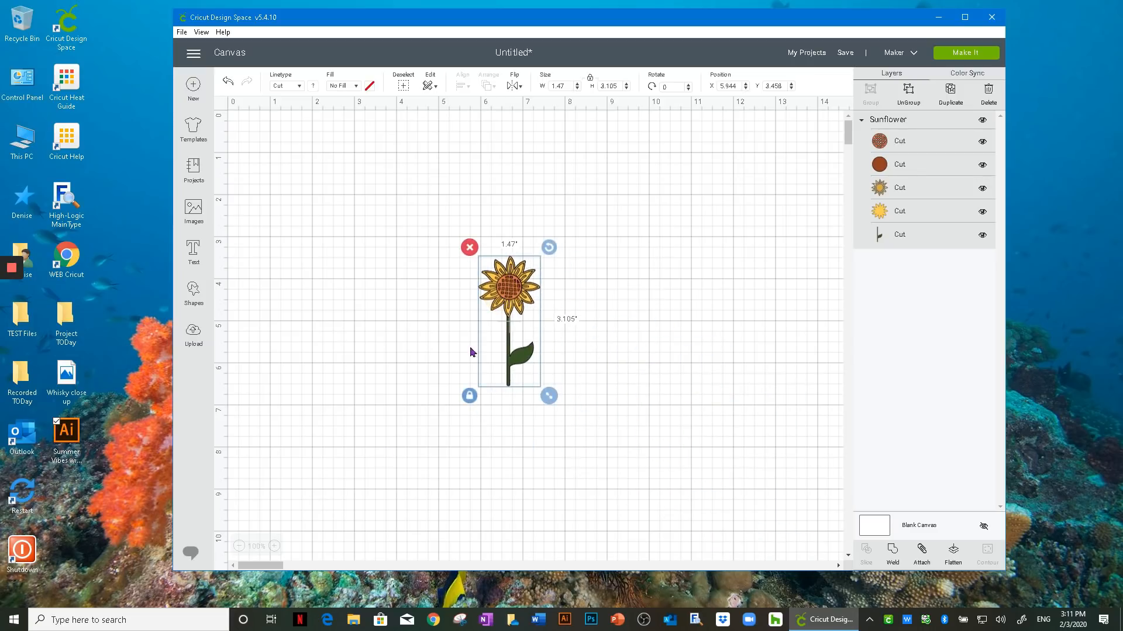
left_click(274, 546)
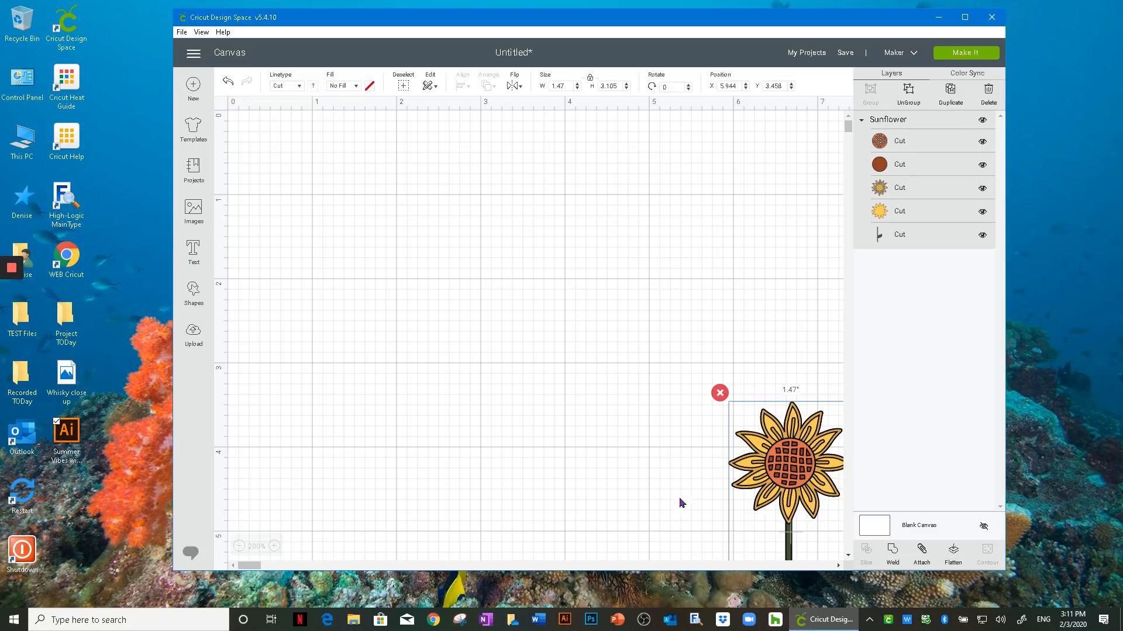
left_click_drag(766, 480, 477, 291)
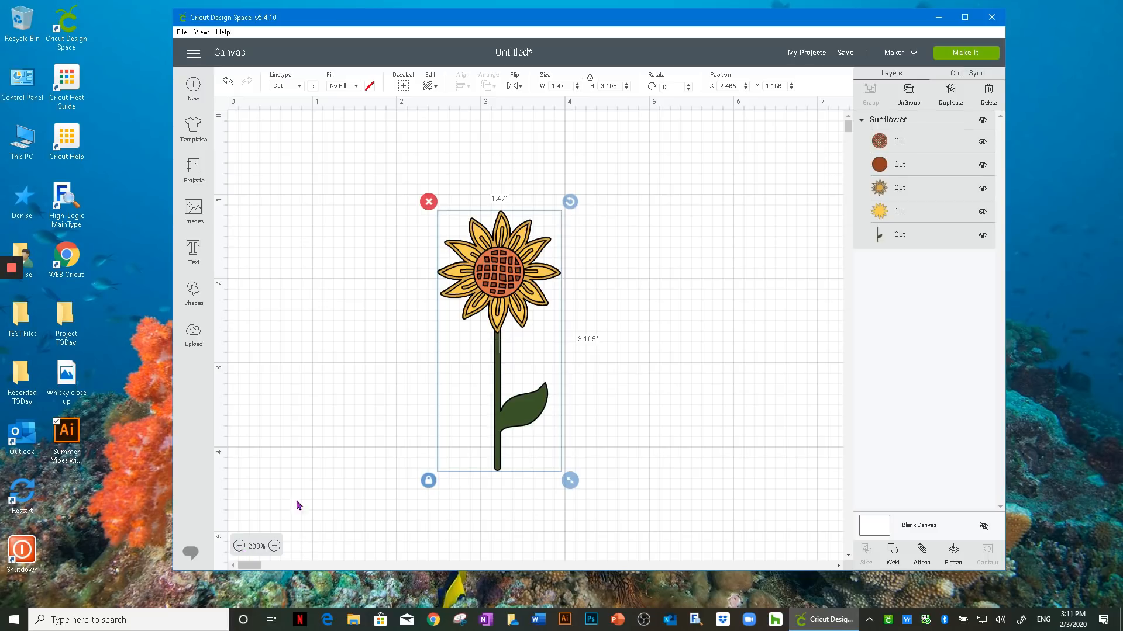
Return the canvas to 100% and move the sunflower to about X 6.99, Y 3.77
left_click(240, 548)
left_click(240, 547)
left_click(239, 548)
left_click(270, 547)
left_click(270, 547)
left_click_drag(361, 205, 551, 314)
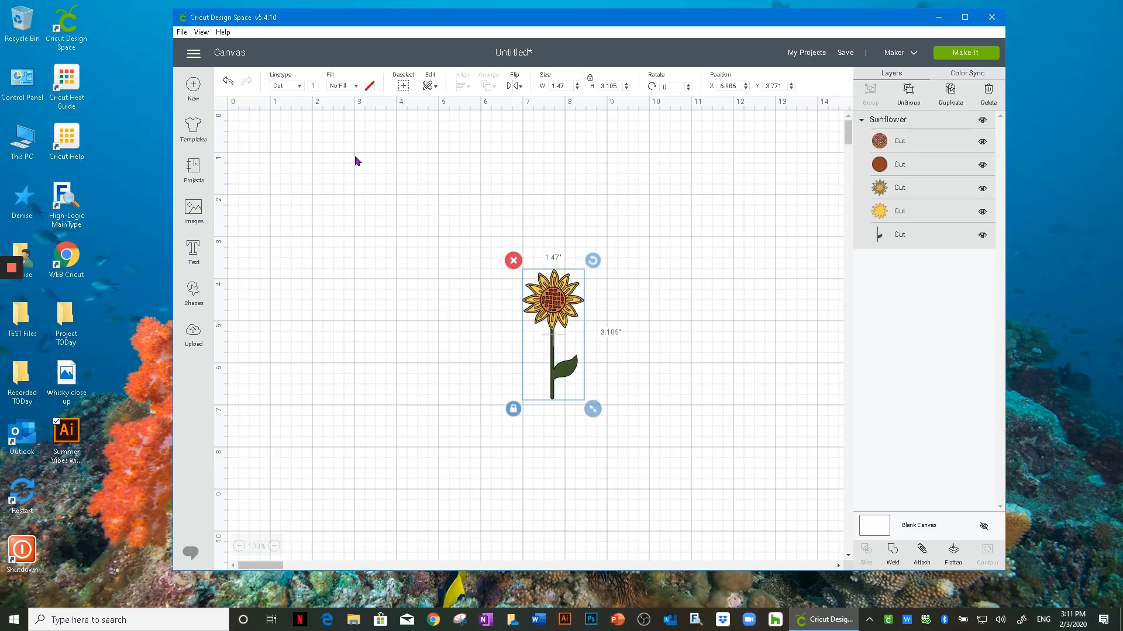
Cycle the canvas grid through its display styles and back to the full grid
left_click(220, 107)
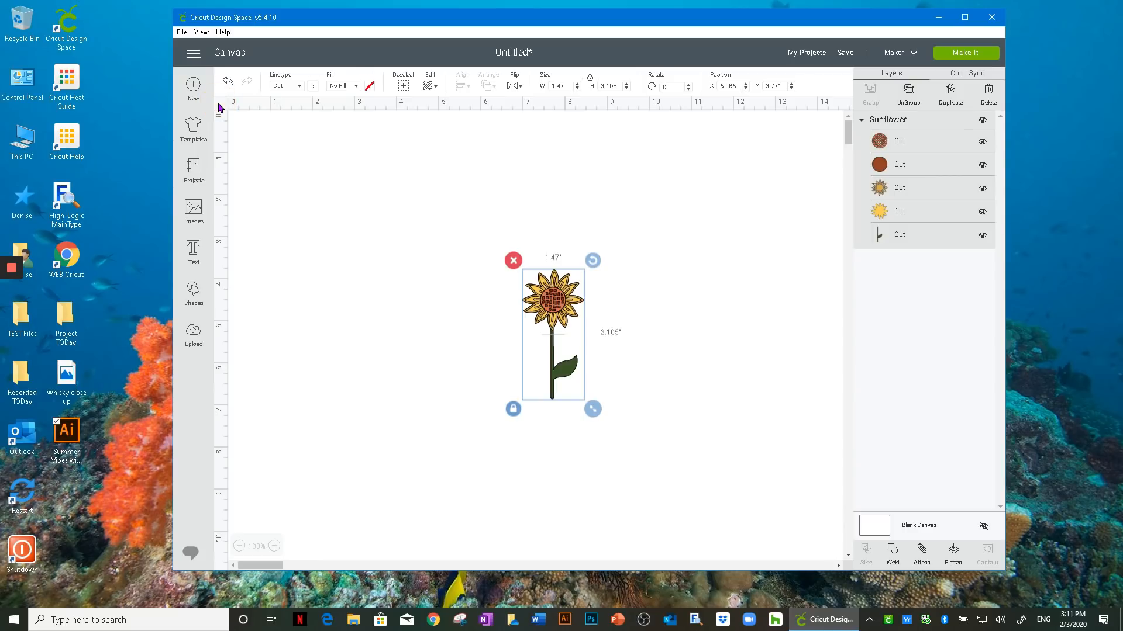
left_click(220, 107)
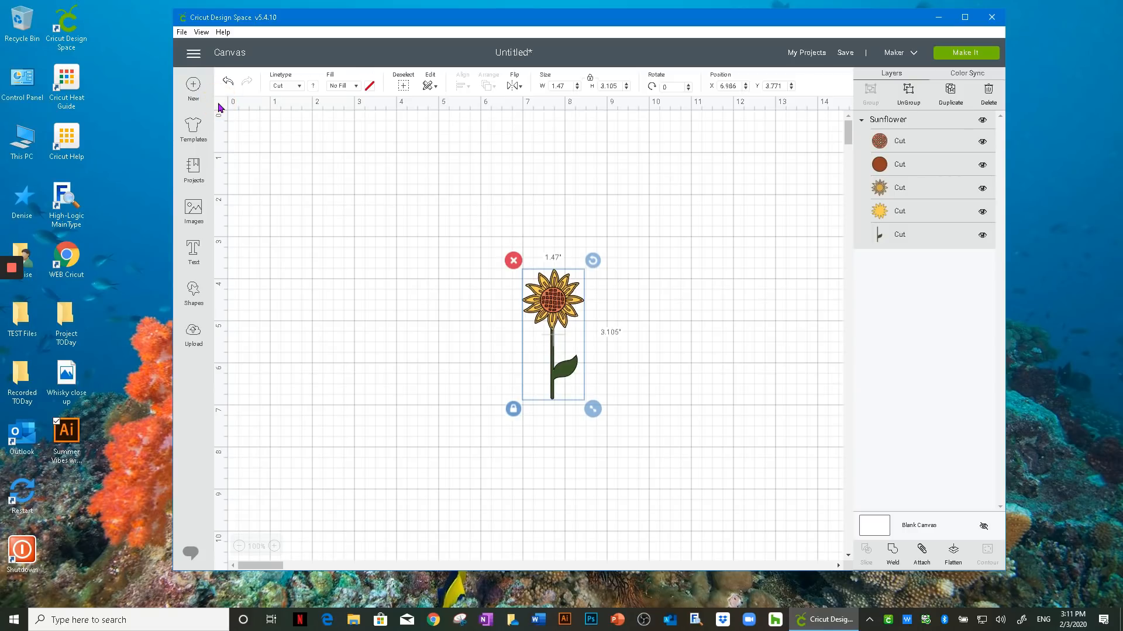
left_click(221, 107)
left_click(220, 107)
left_click(220, 107)
left_click(220, 107)
left_click(221, 107)
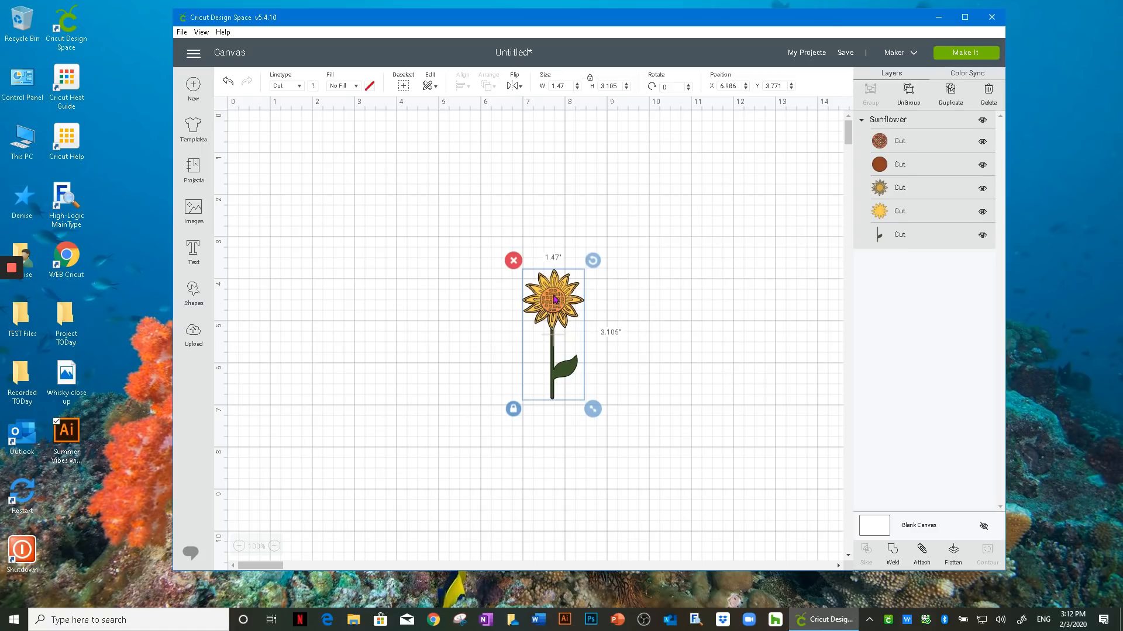
Duplicate the sunflower twice and spread the three flowers side by side, the leftmost at about X 5.97, Y 2.42
left_click(950, 89)
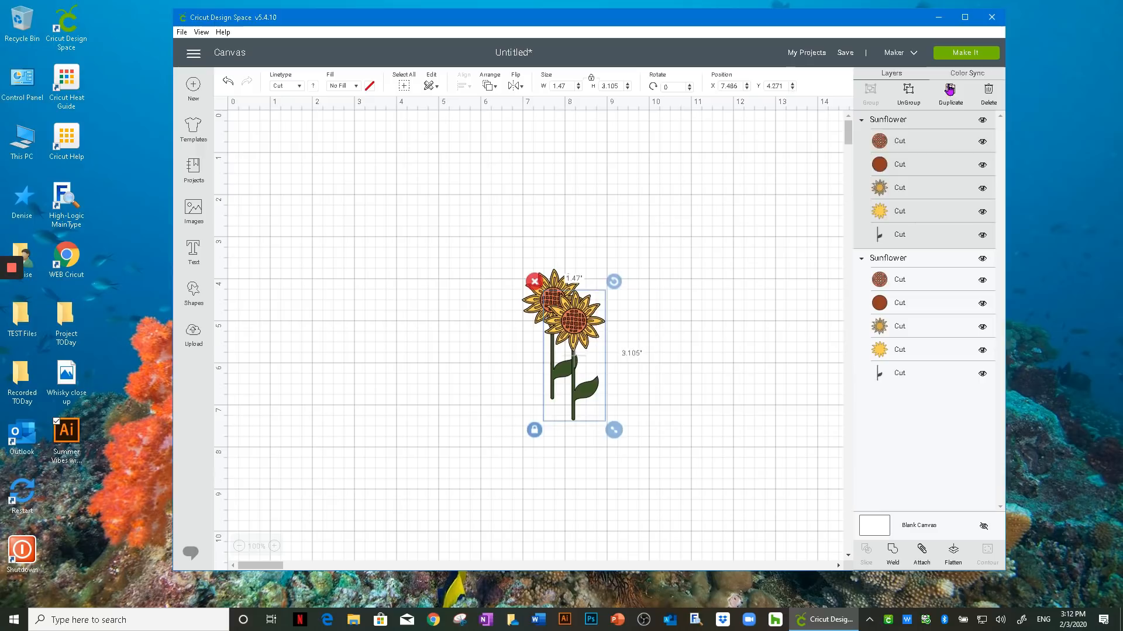
left_click(950, 89)
left_click_drag(594, 360, 675, 253)
left_click_drag(567, 316, 507, 280)
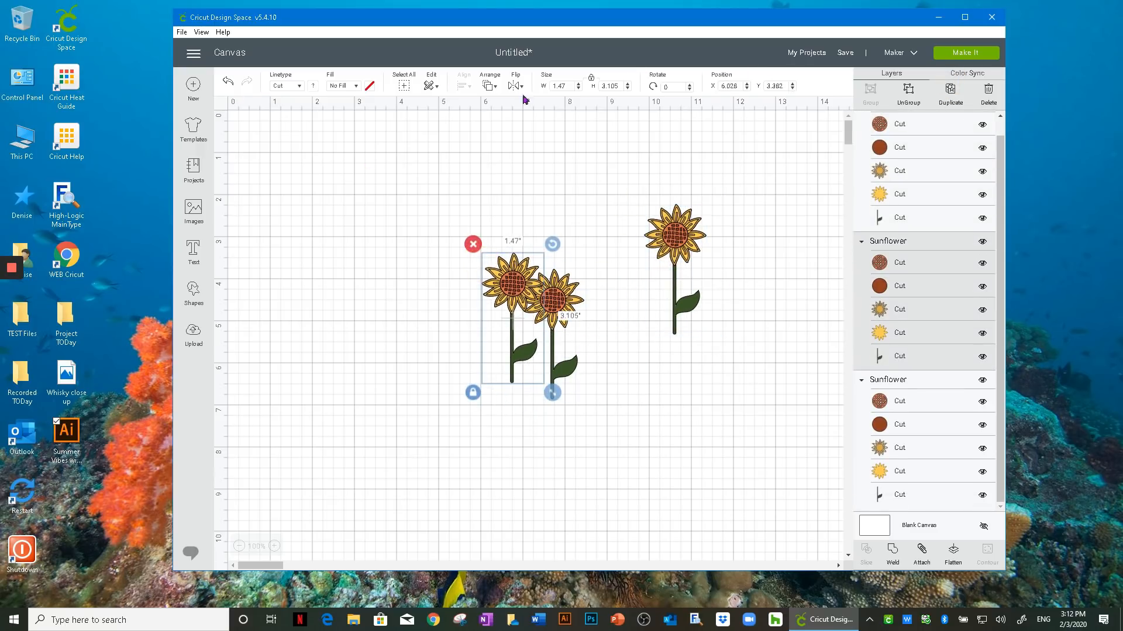
left_click_drag(557, 276, 600, 219)
left_click_drag(510, 292, 508, 252)
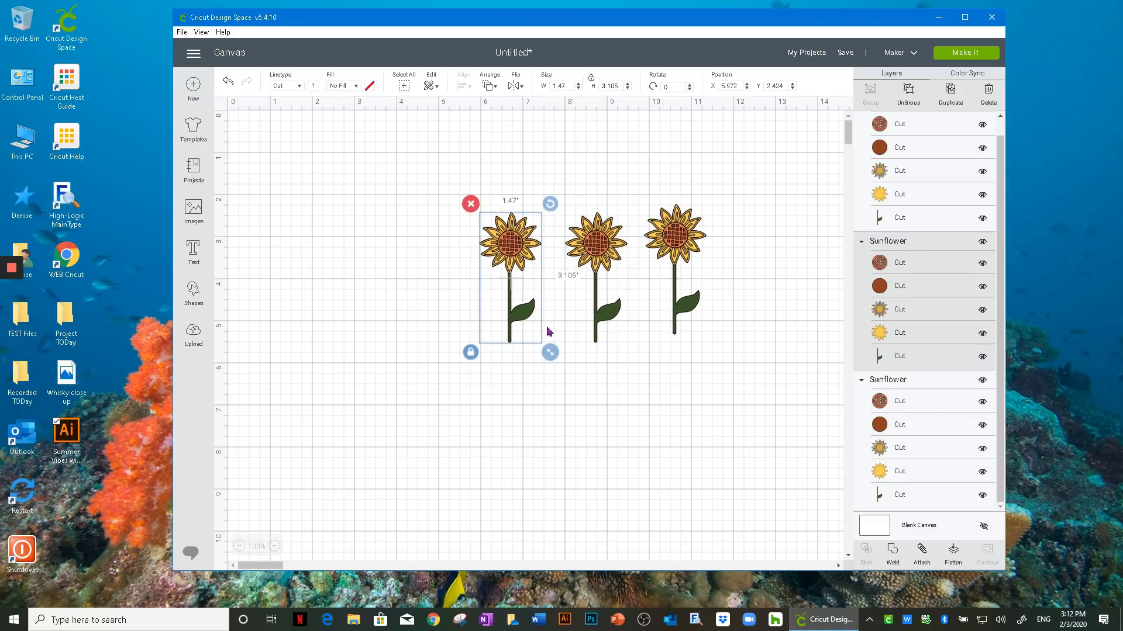
Reposition the middle and rightmost sunflowers so the three stand in an even row, and clear the selection
left_click_drag(605, 250, 616, 375)
left_click_drag(694, 247, 740, 233)
left_click_drag(607, 369, 593, 250)
left_click_drag(728, 233, 699, 260)
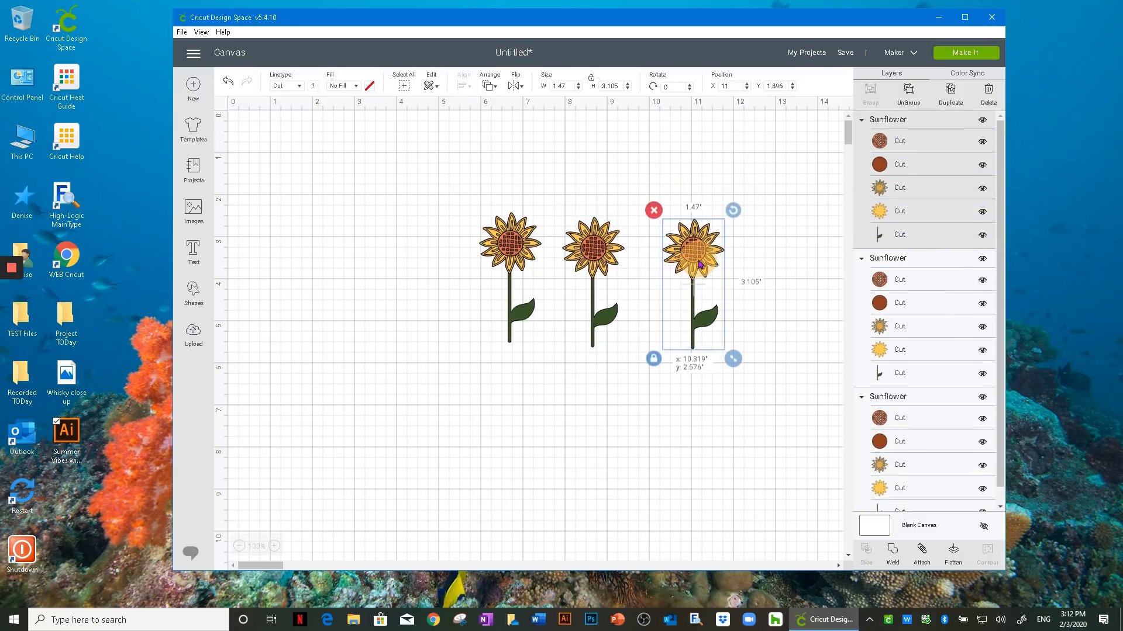
left_click(430, 358)
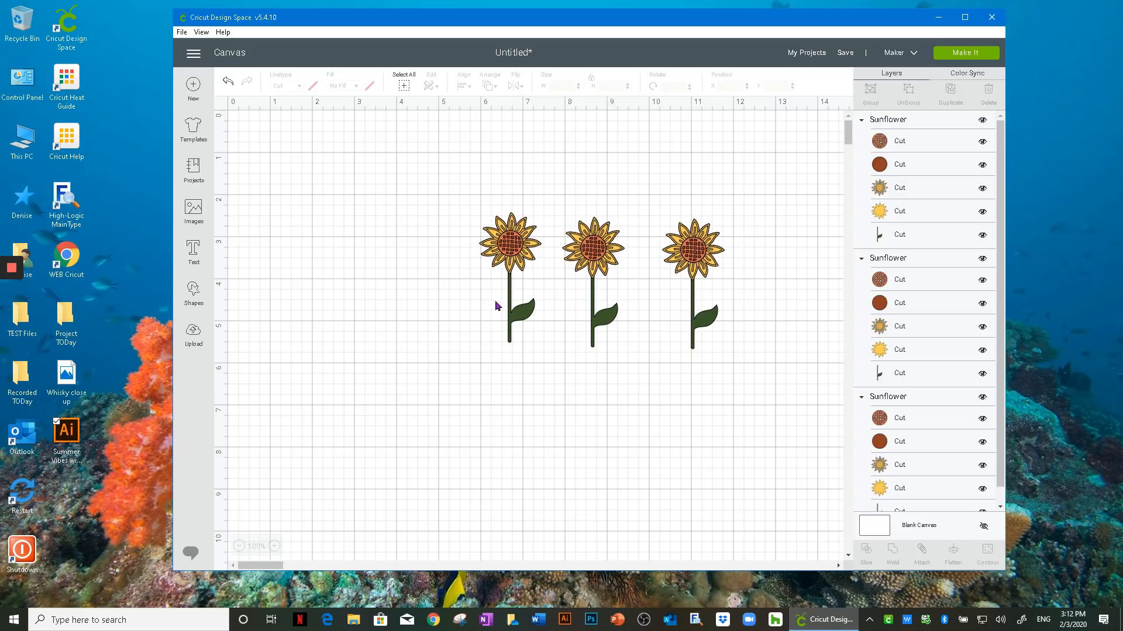
Undo all the sunflower moves and both duplications, leaving only the original sunflower
left_click(225, 83)
left_click(226, 83)
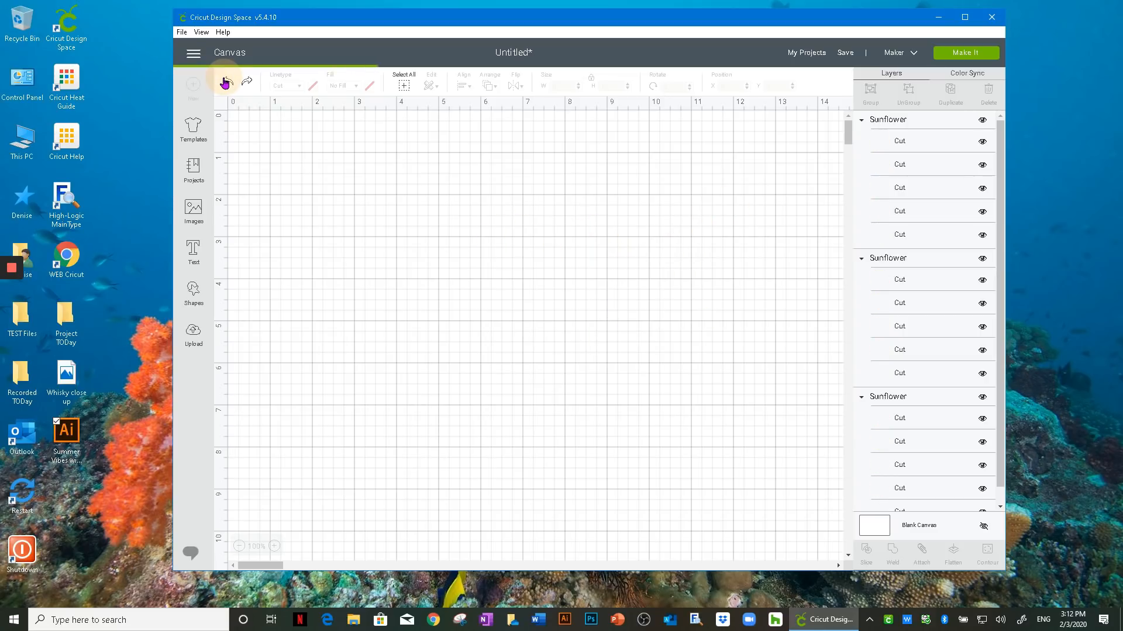
left_click(225, 84)
left_click(225, 83)
left_click(225, 83)
left_click(225, 83)
left_click(225, 83)
left_click(225, 83)
left_click(226, 83)
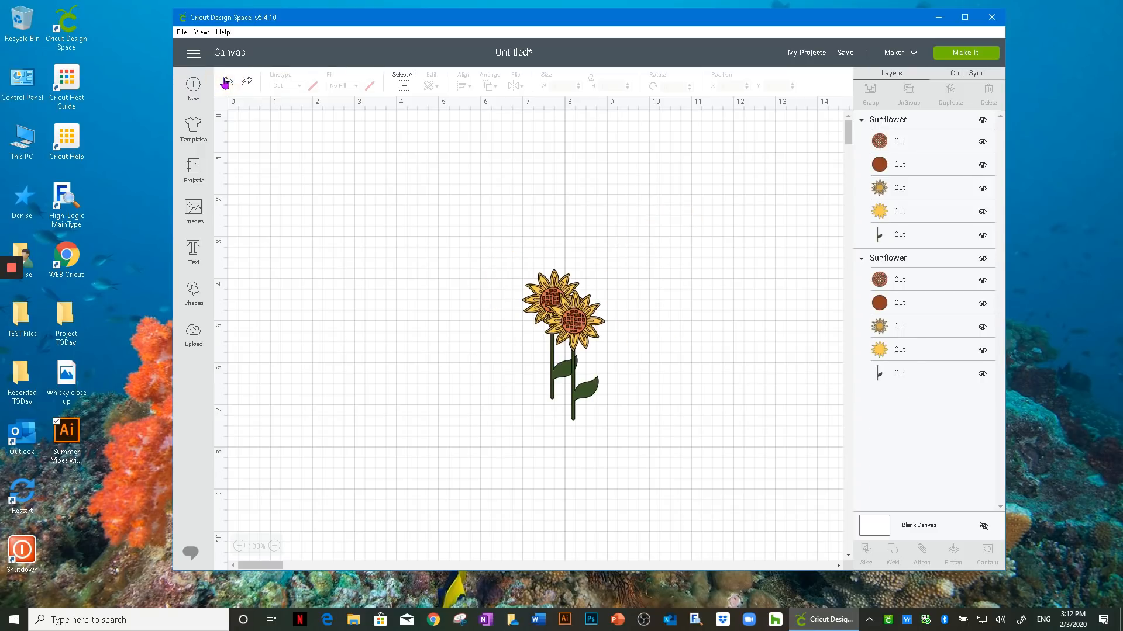
left_click(226, 83)
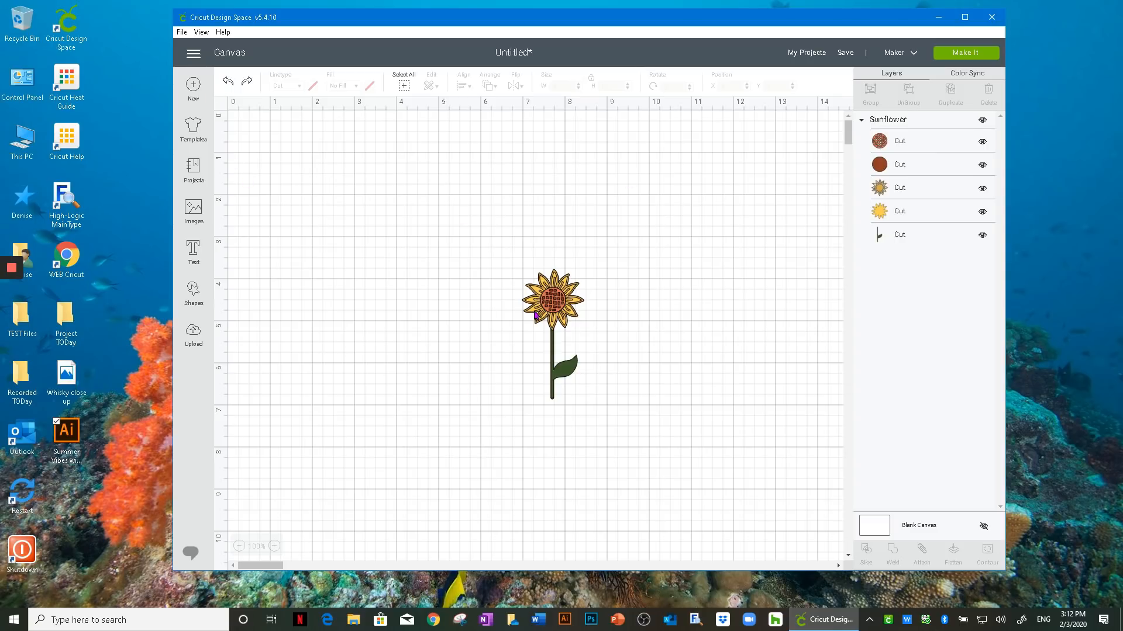
Redo the two sunflower duplications and undo them again
left_click(245, 83)
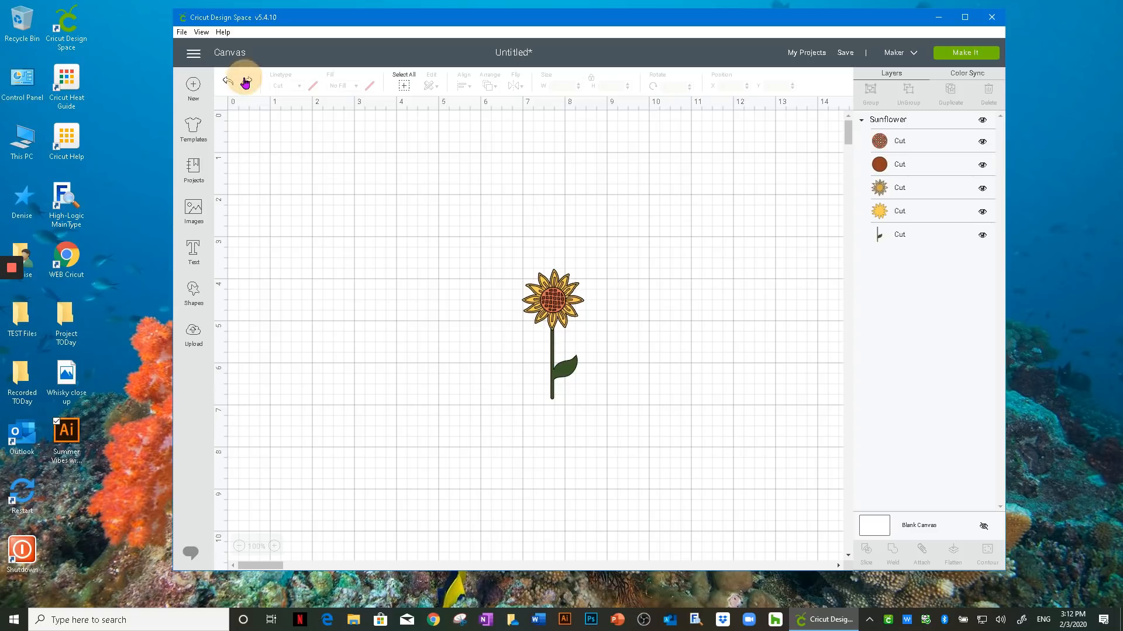
left_click(245, 83)
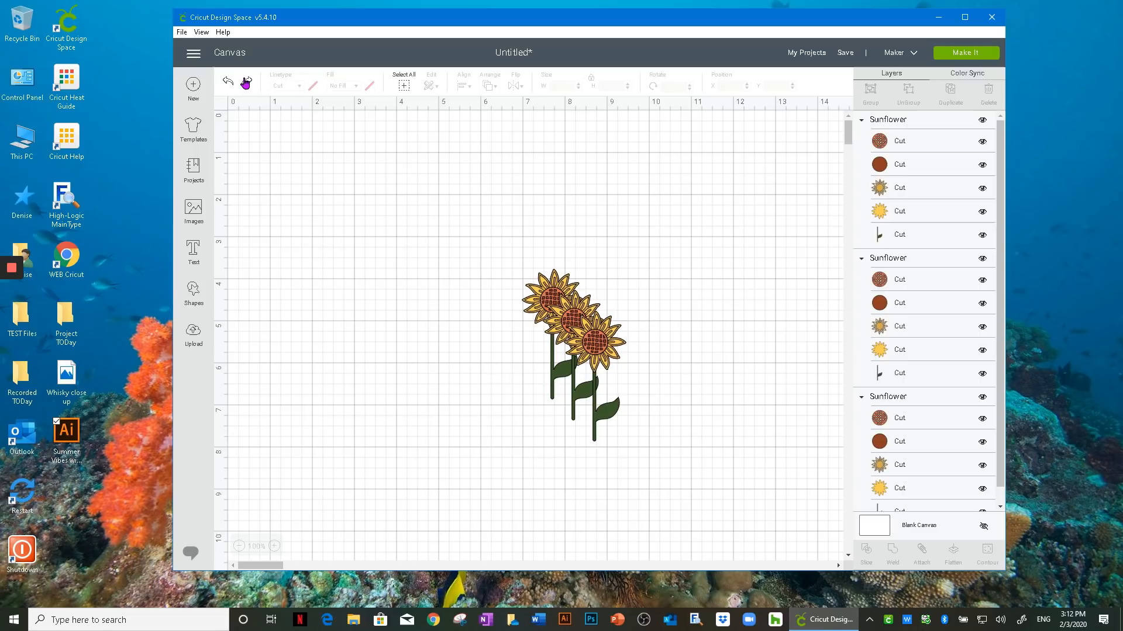
left_click(228, 84)
left_click(227, 83)
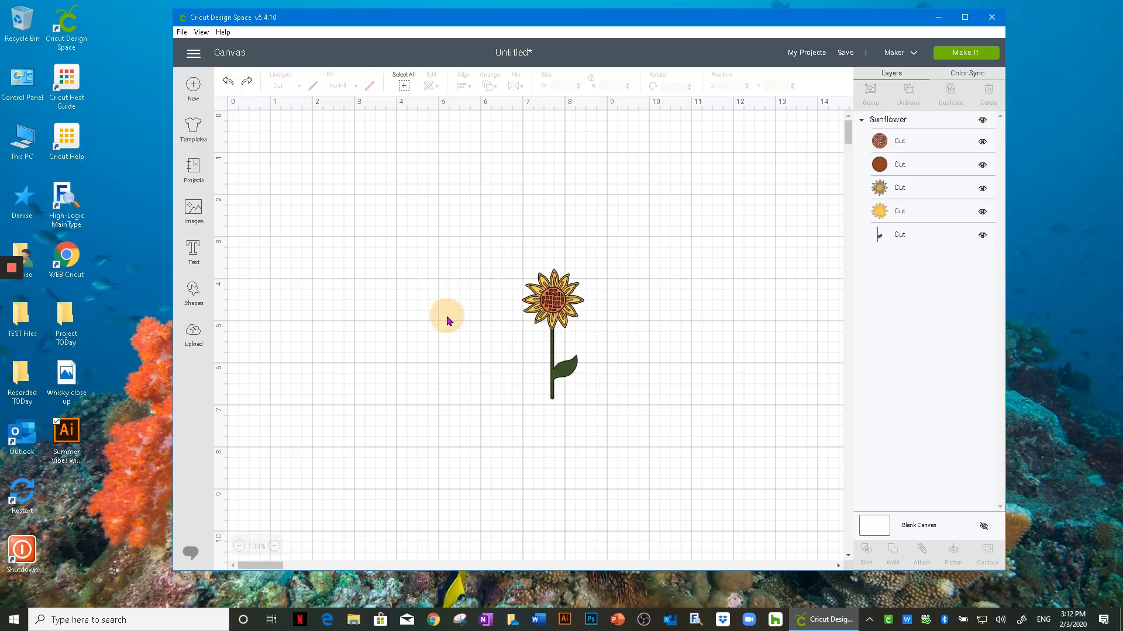
Move the sunflower to about X 3.07, Y 1.13
left_click(558, 302)
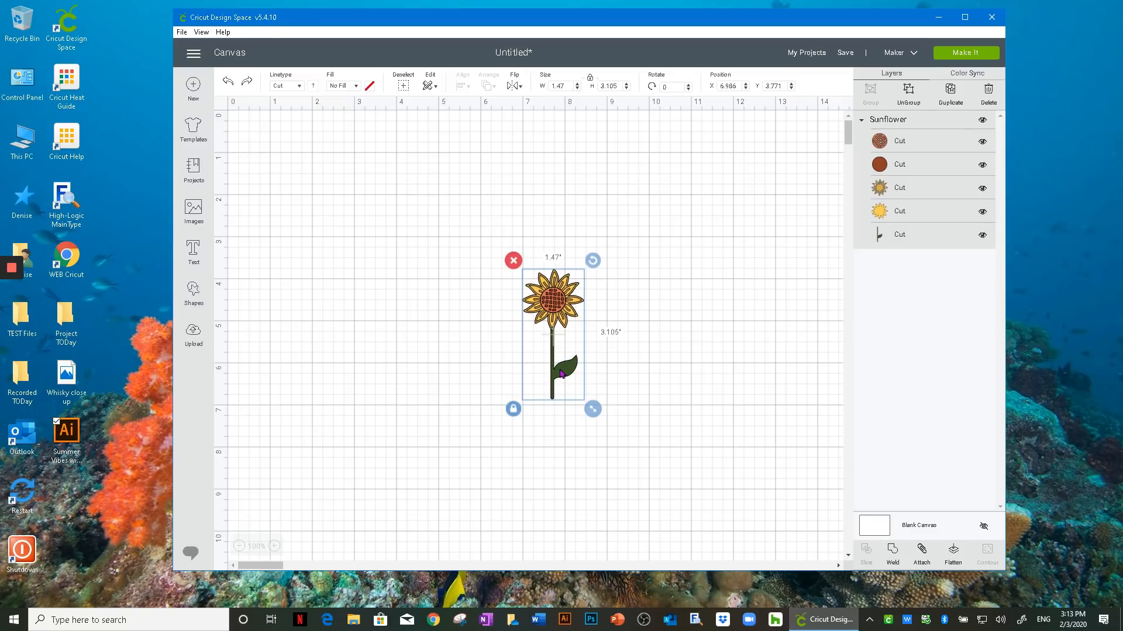
left_click(705, 304)
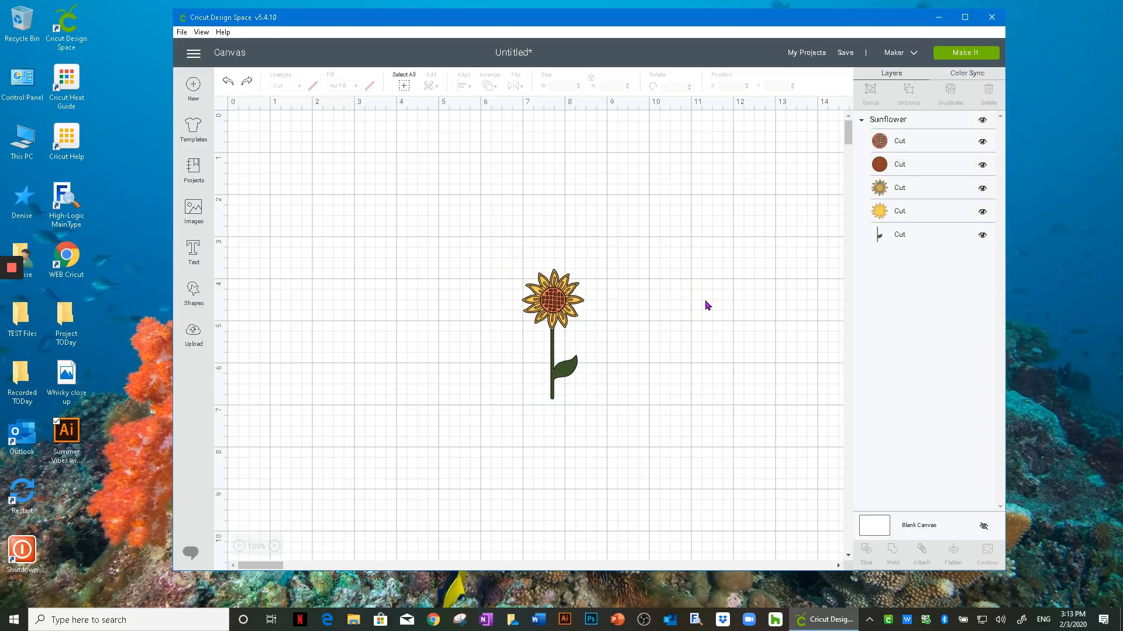
left_click(552, 305)
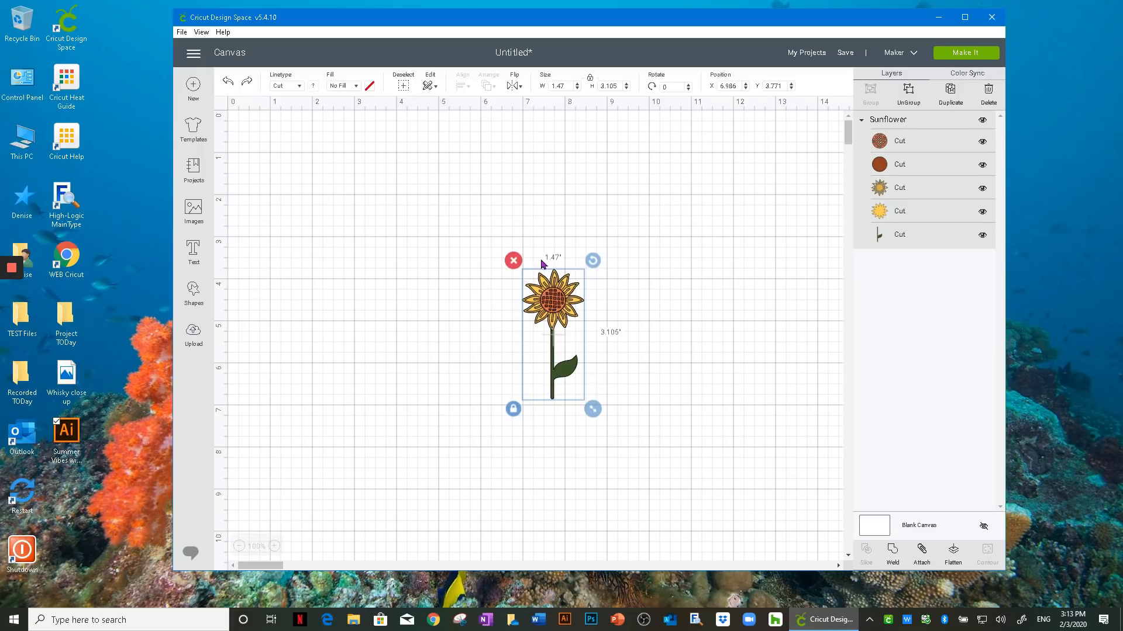
left_click_drag(549, 304, 384, 193)
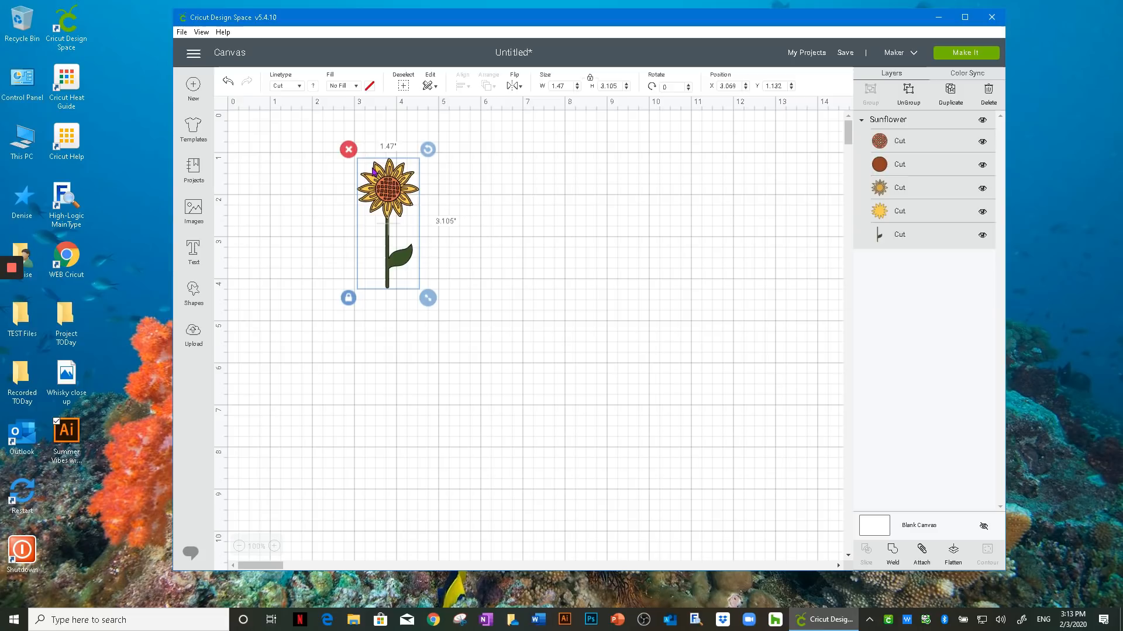
Try the Draw, Score and Engrave linetypes on the sunflower one after another
left_click(298, 86)
left_click(298, 120)
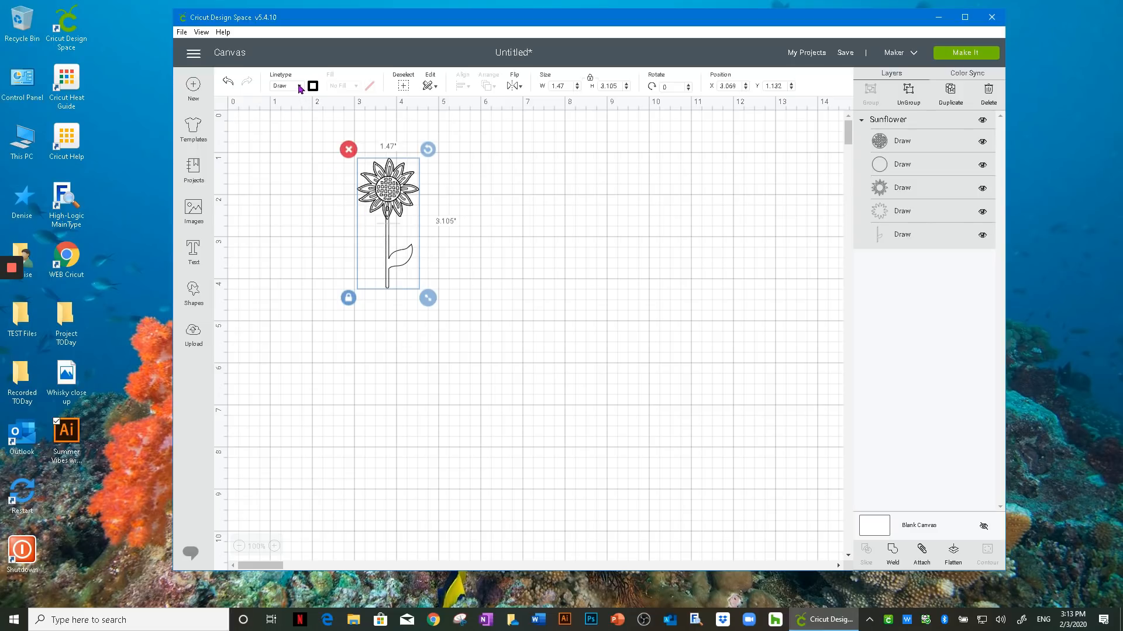
left_click(299, 86)
left_click(300, 132)
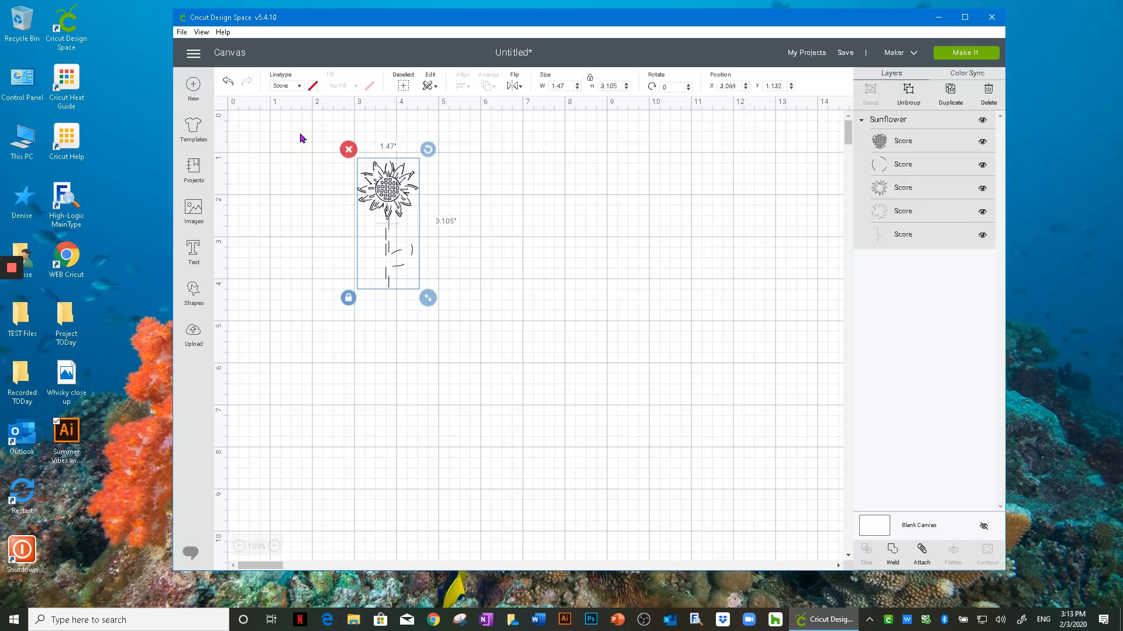
left_click(299, 87)
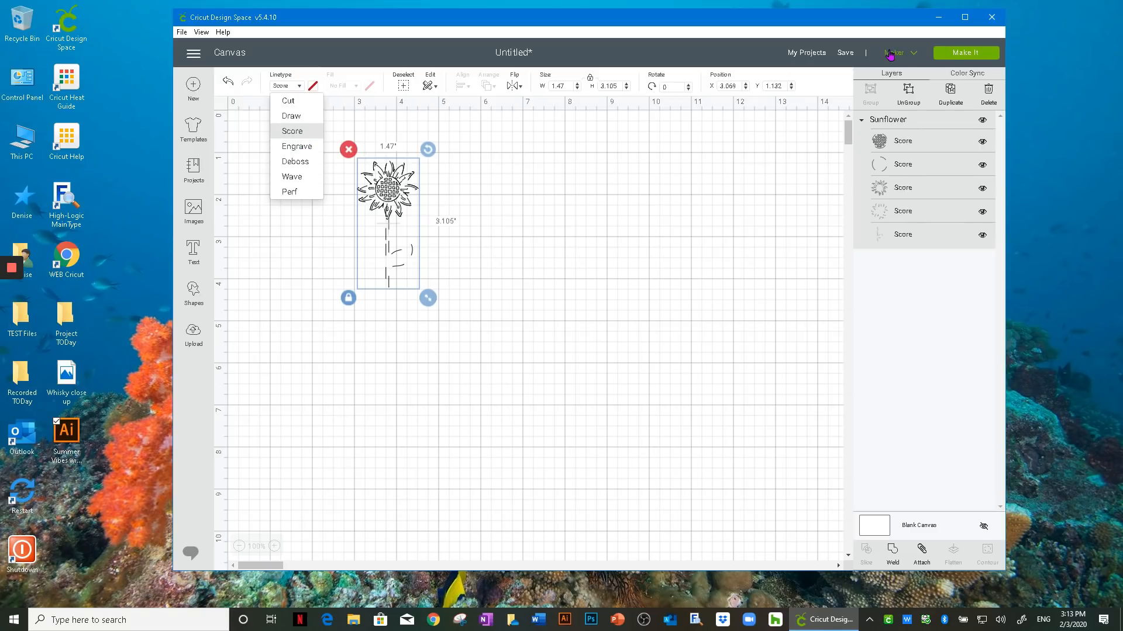
left_click(290, 147)
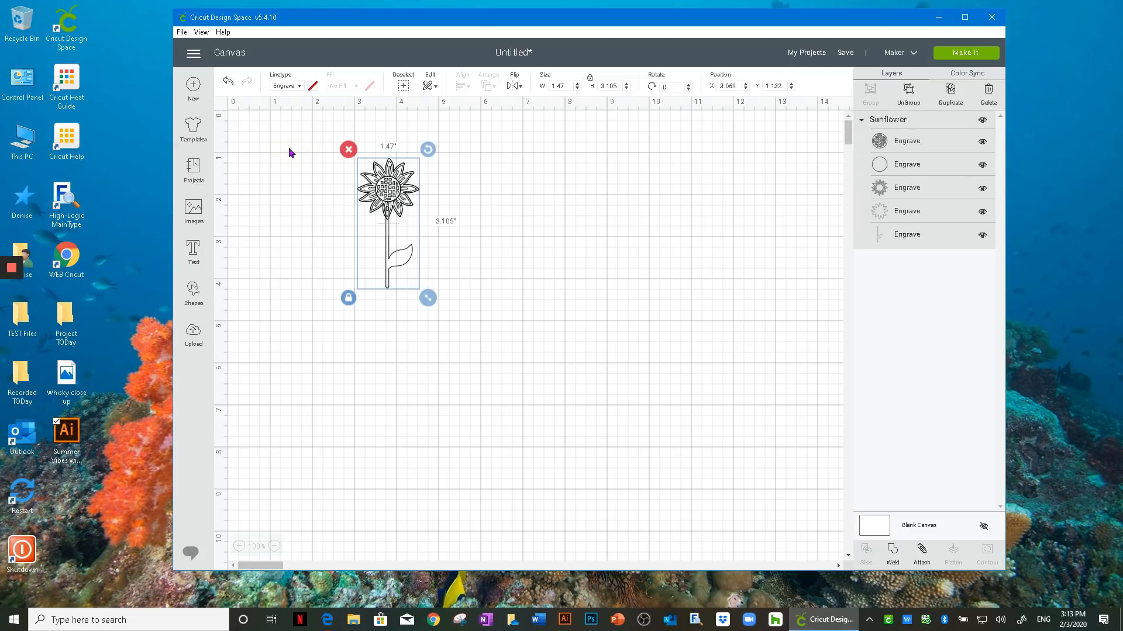
Try the Deboss linetype on the sunflower and set its linetype to Wave
left_click(295, 86)
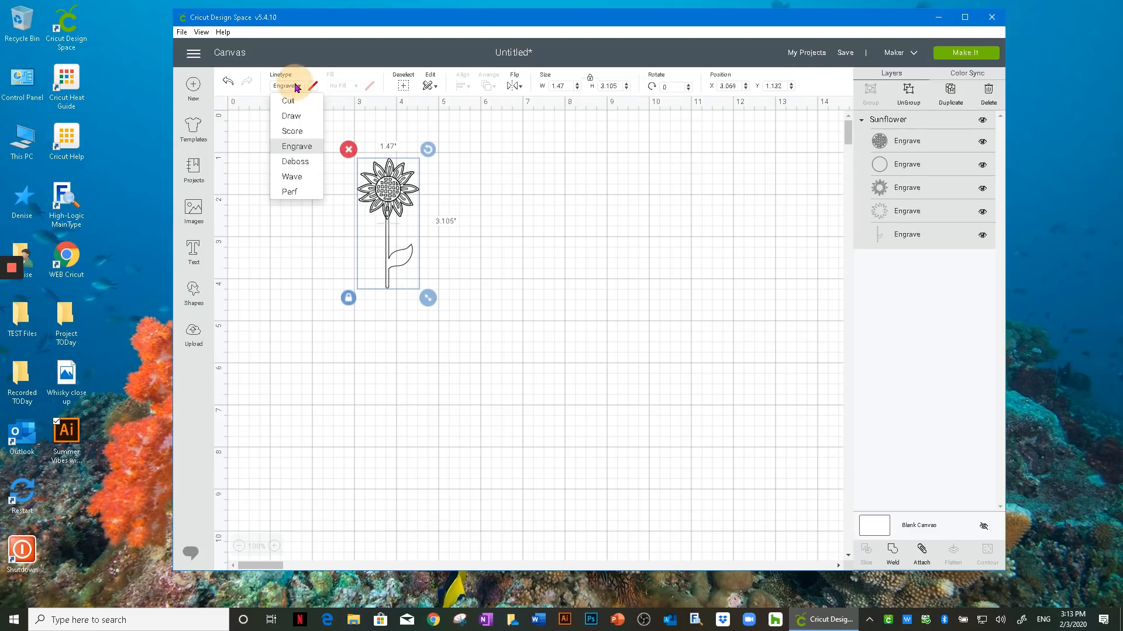
left_click(304, 160)
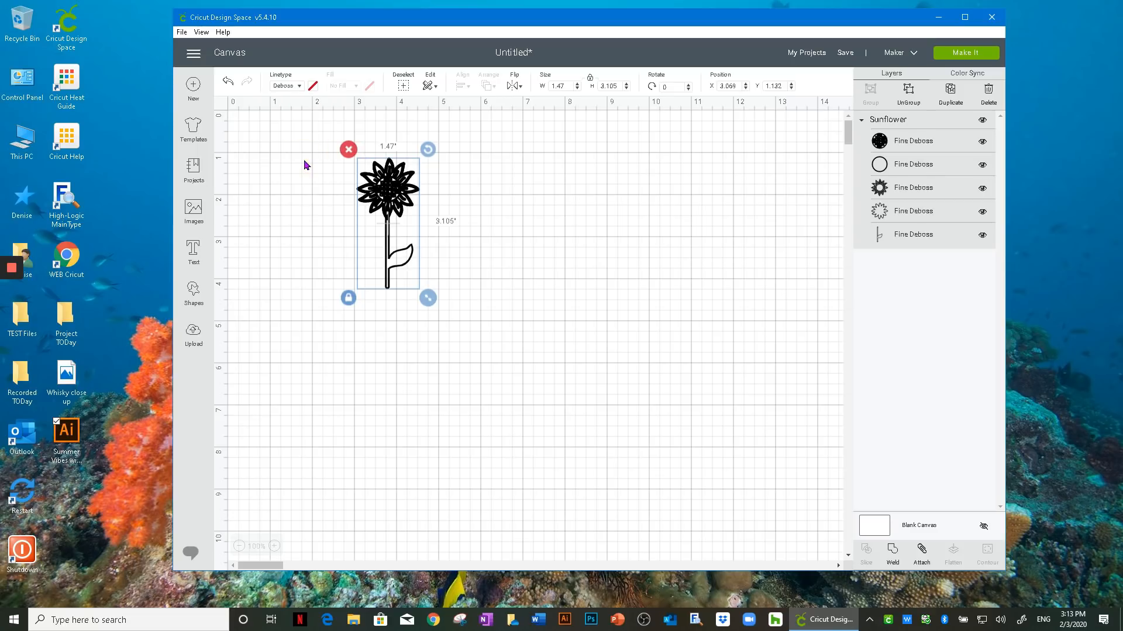
left_click(298, 86)
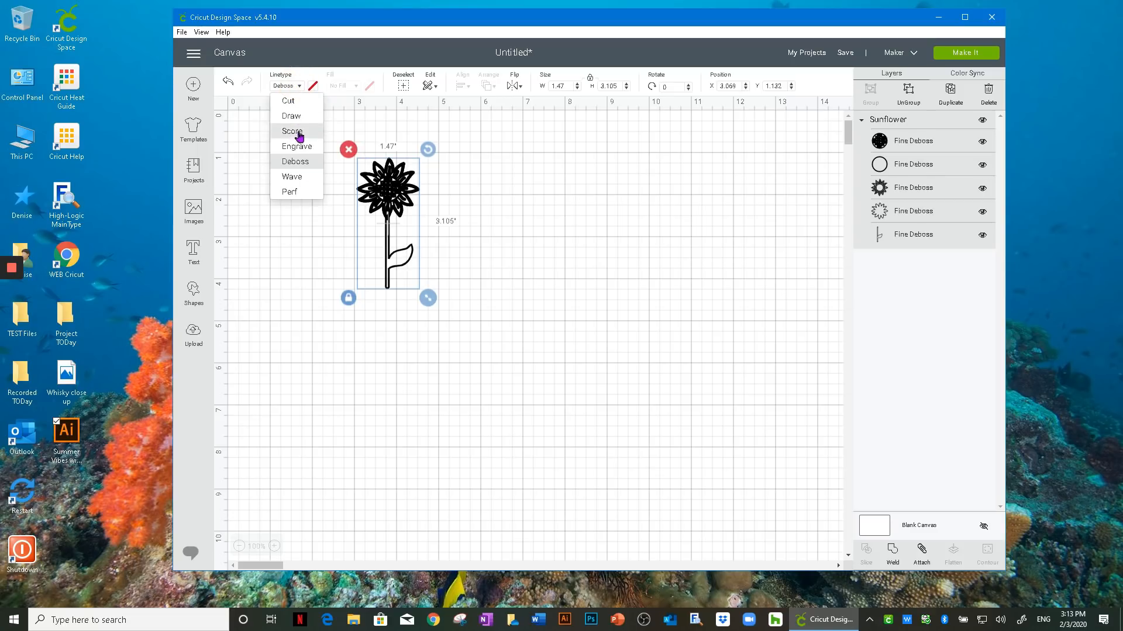
left_click(307, 178)
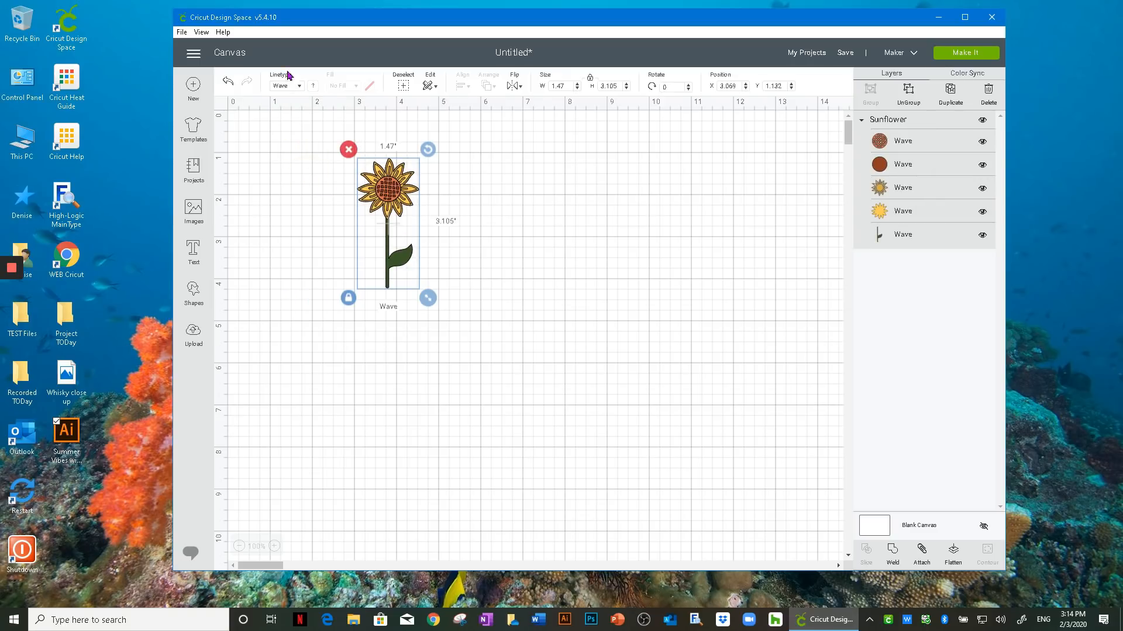
Set the sunflower's linetype to Perf and switch the machine type from Maker to Explore
left_click(298, 86)
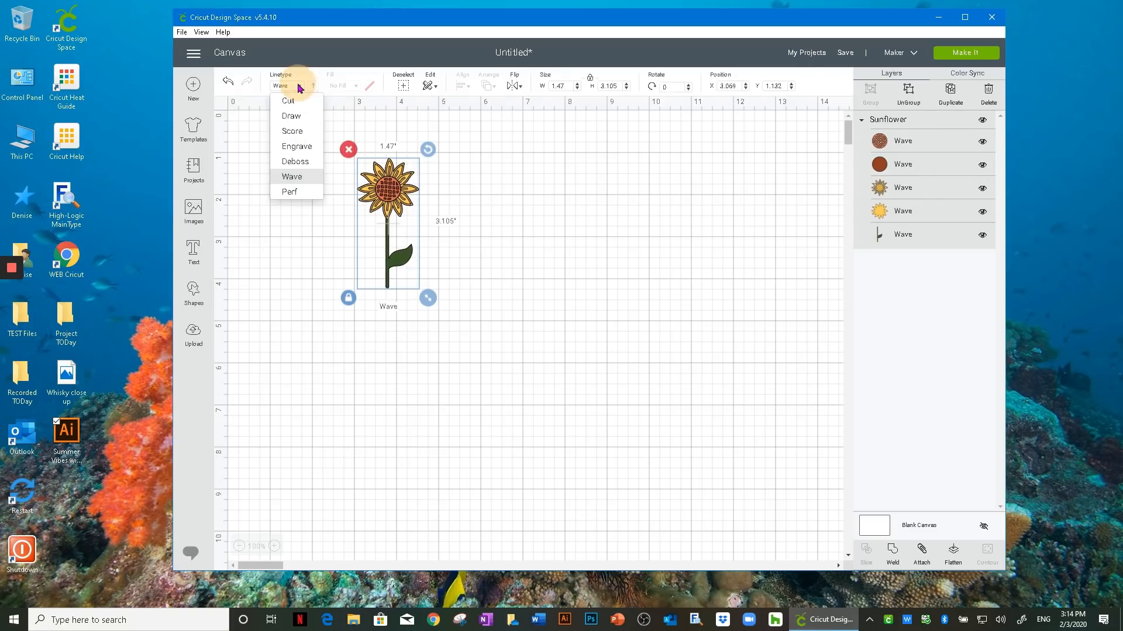
left_click(304, 193)
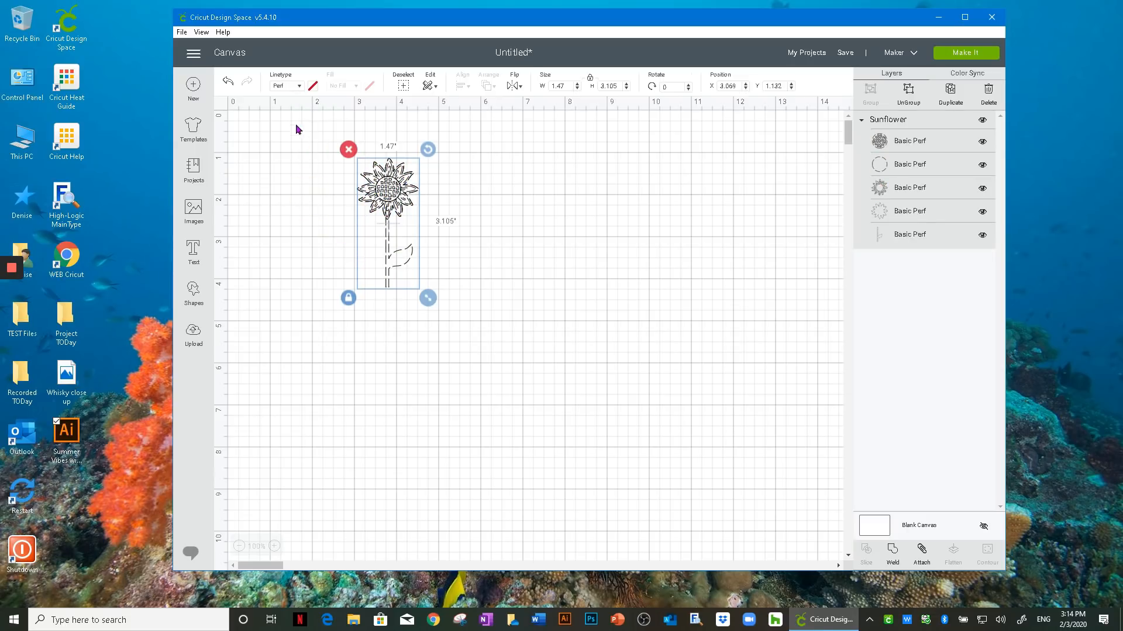
left_click(913, 53)
left_click(846, 90)
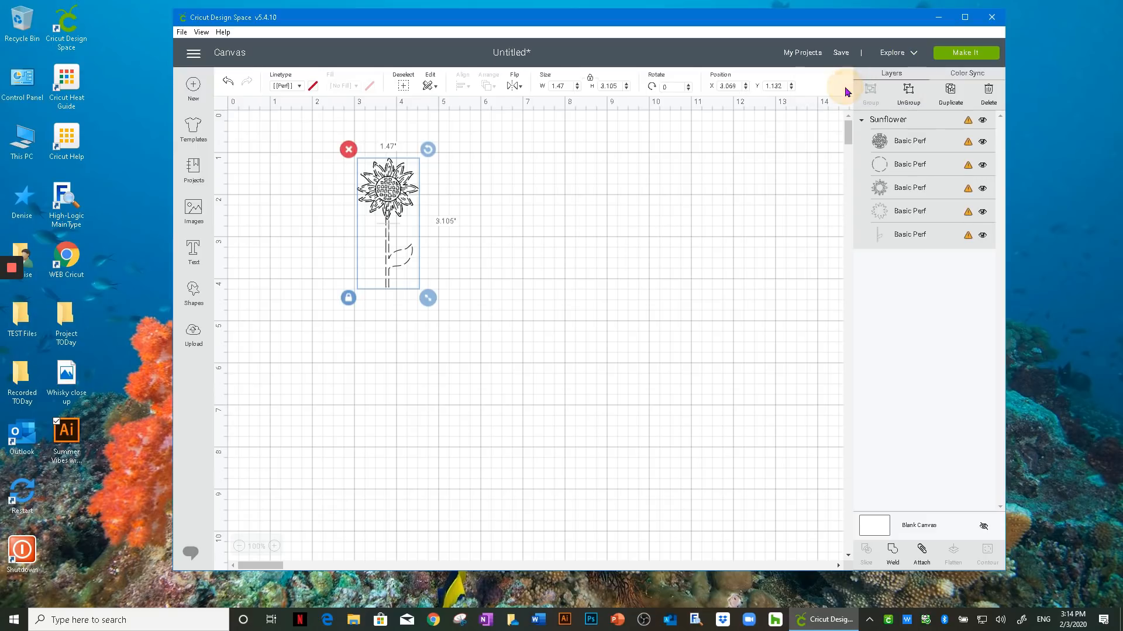
Check the linetypes offered for the Explore machine and set the sunflower's linetype to Cut
left_click(298, 87)
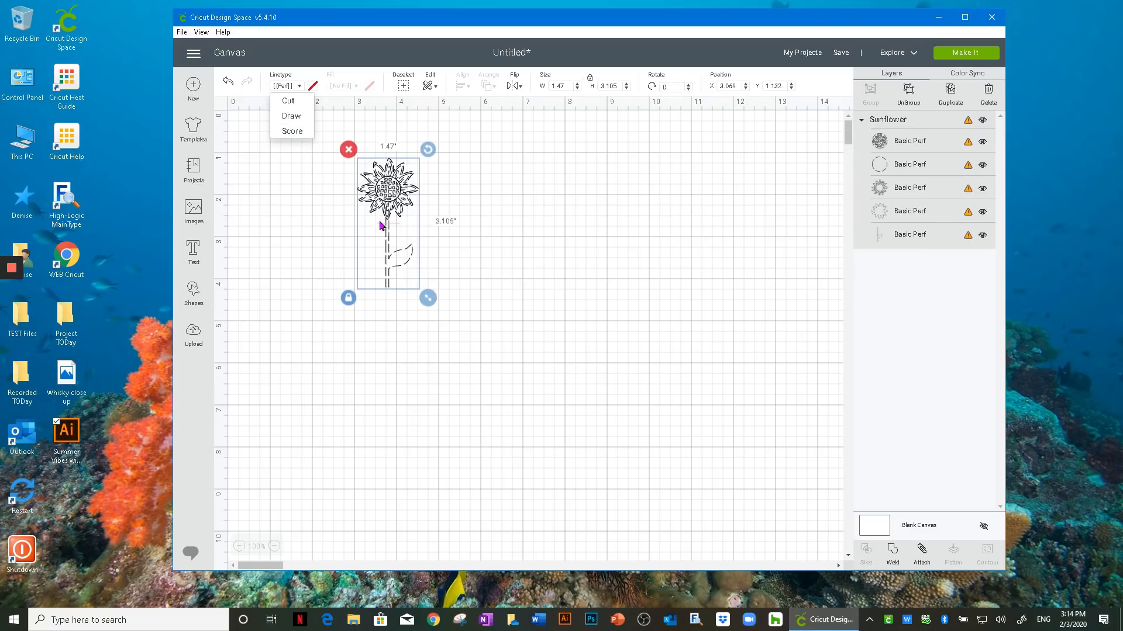
left_click(546, 222)
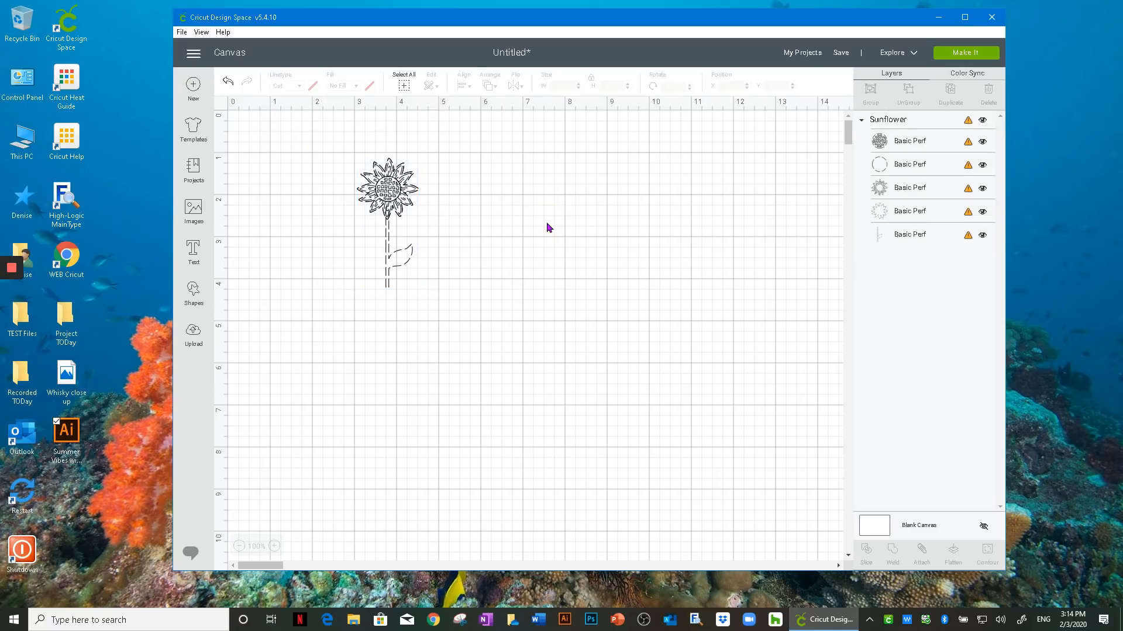
left_click(393, 193)
left_click(298, 86)
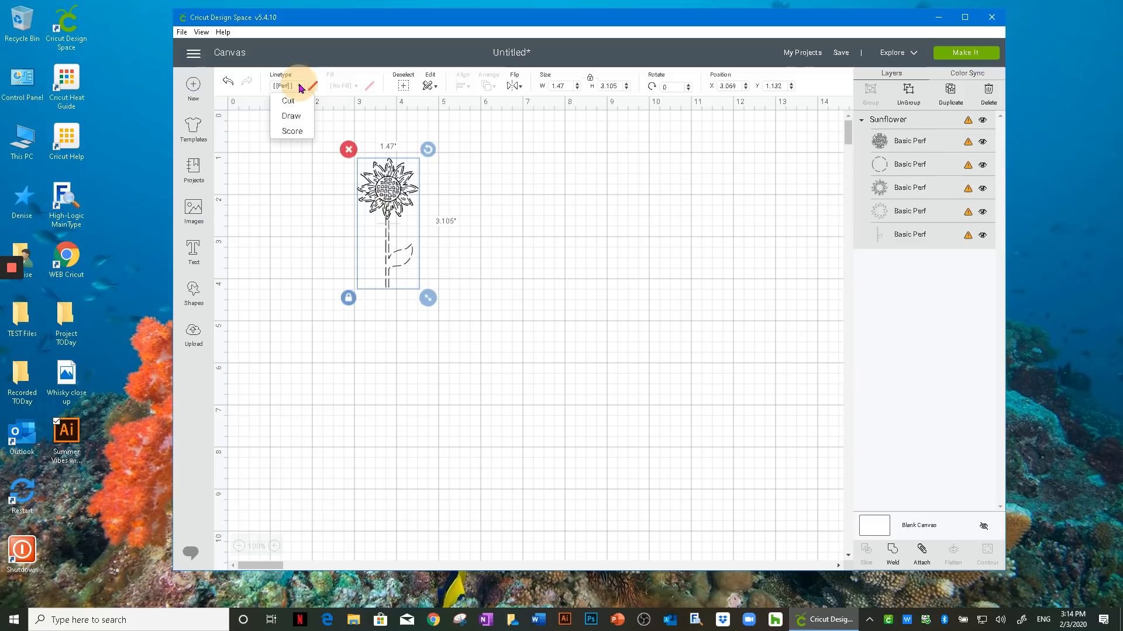
left_click(292, 104)
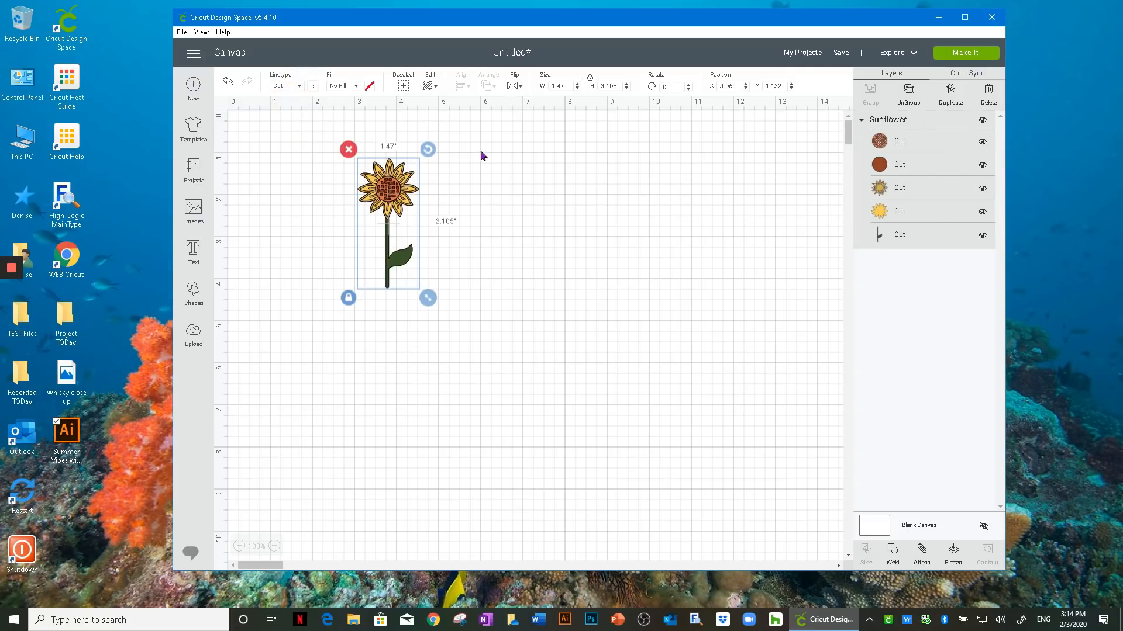
left_click(548, 185)
Move the sunflower to about X 3.17, Y 1.16 and enlarge it to about 2.31 by 4.88 inches
left_click(390, 193)
mouse_move(396, 198)
left_mouse_down()
mouse_move(416, 213)
mouse_move(399, 195)
left_mouse_up()
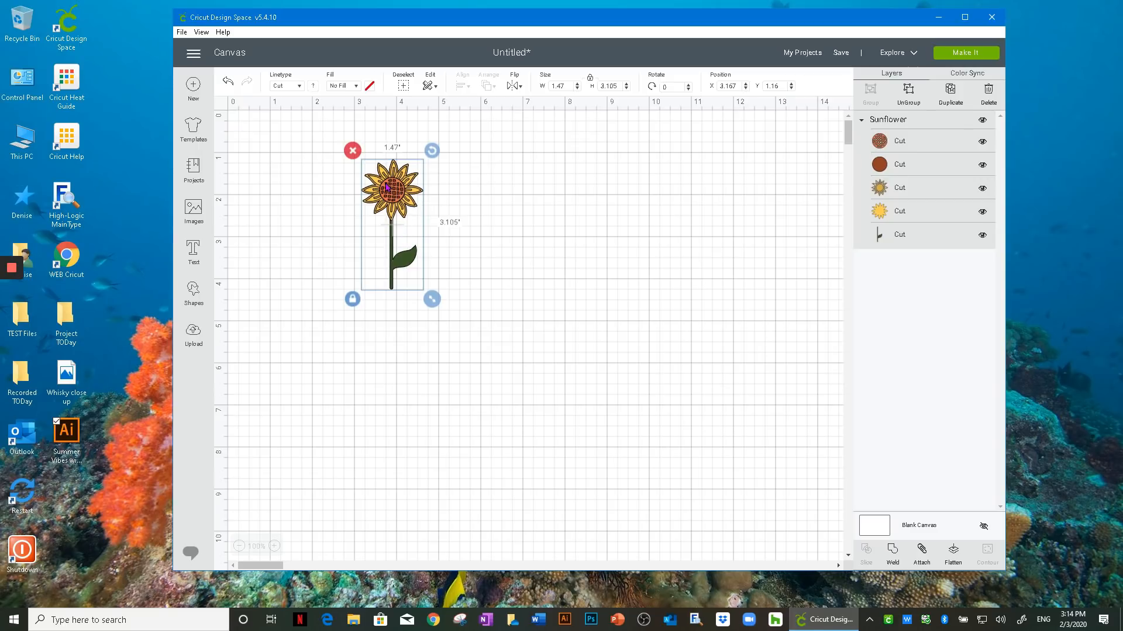
left_click_drag(433, 300, 497, 371)
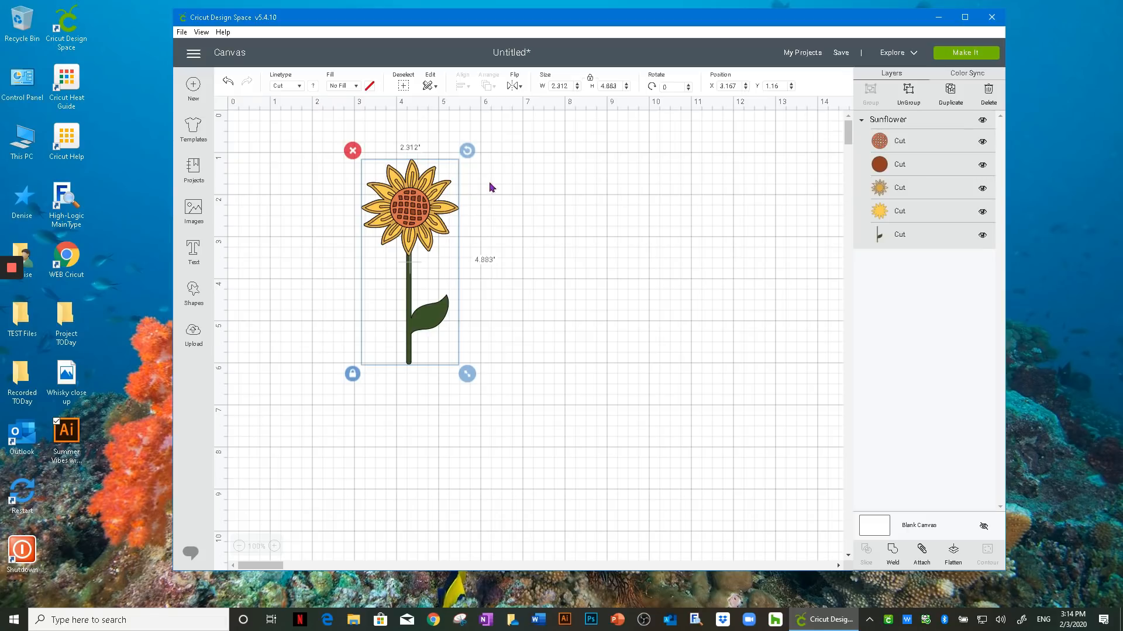
Change the material color of the sunflower's textured center layer to red
left_click(880, 145)
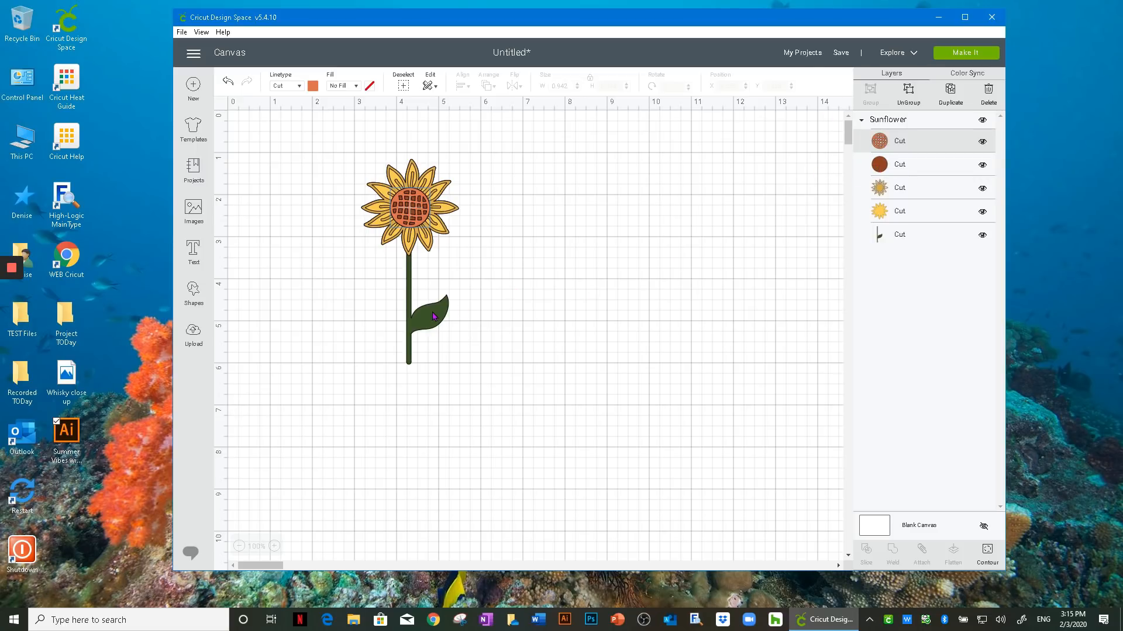
left_click(879, 237)
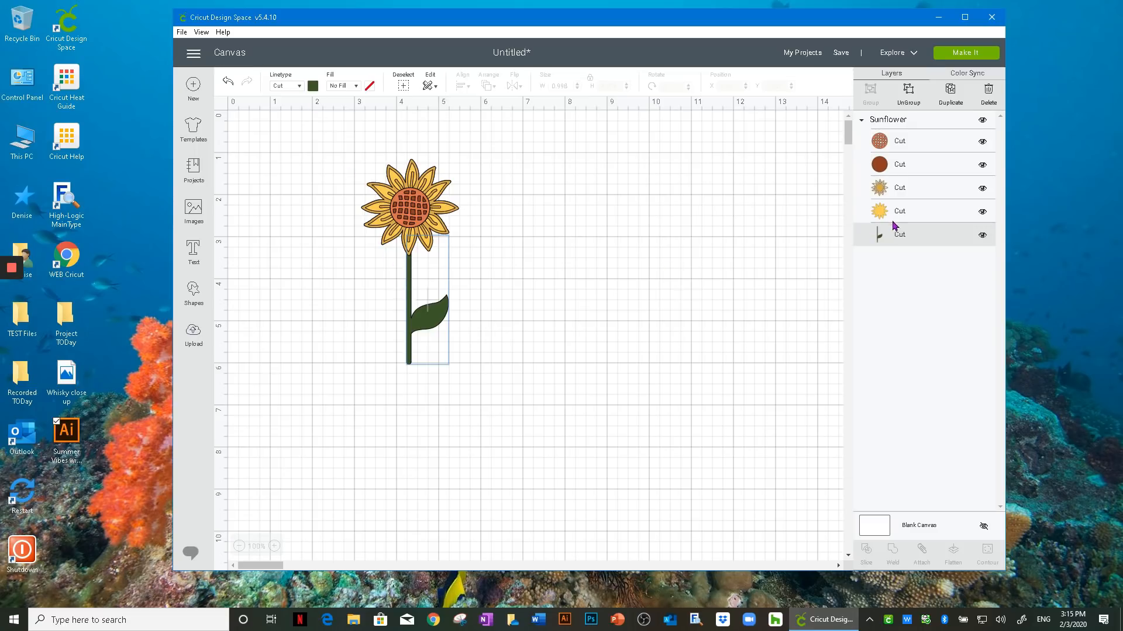
left_click(883, 140)
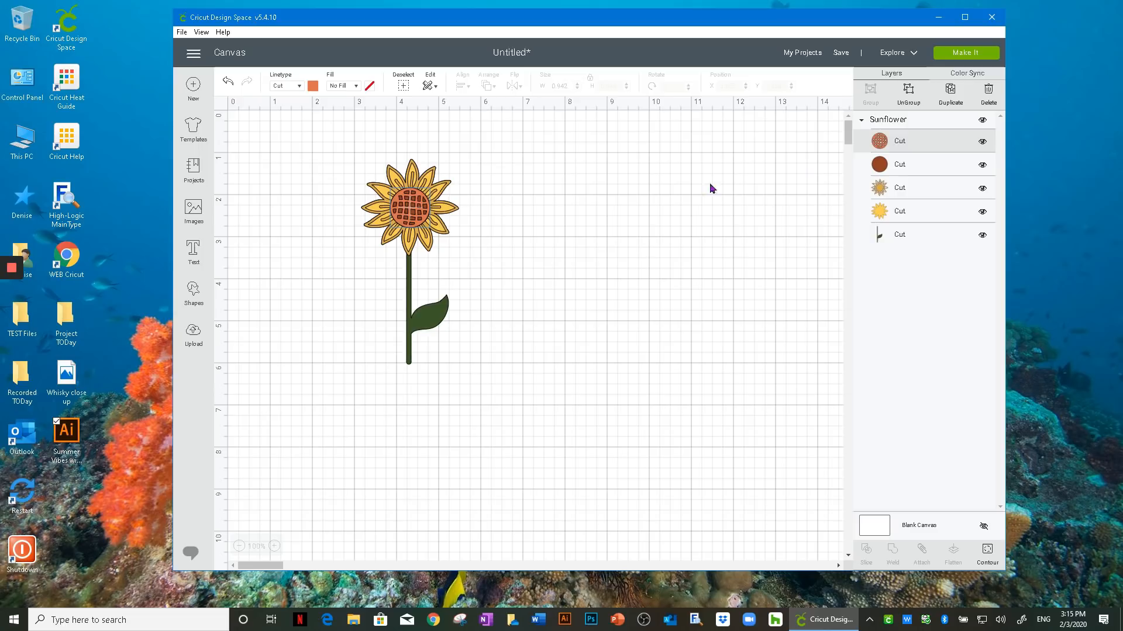
left_click(312, 86)
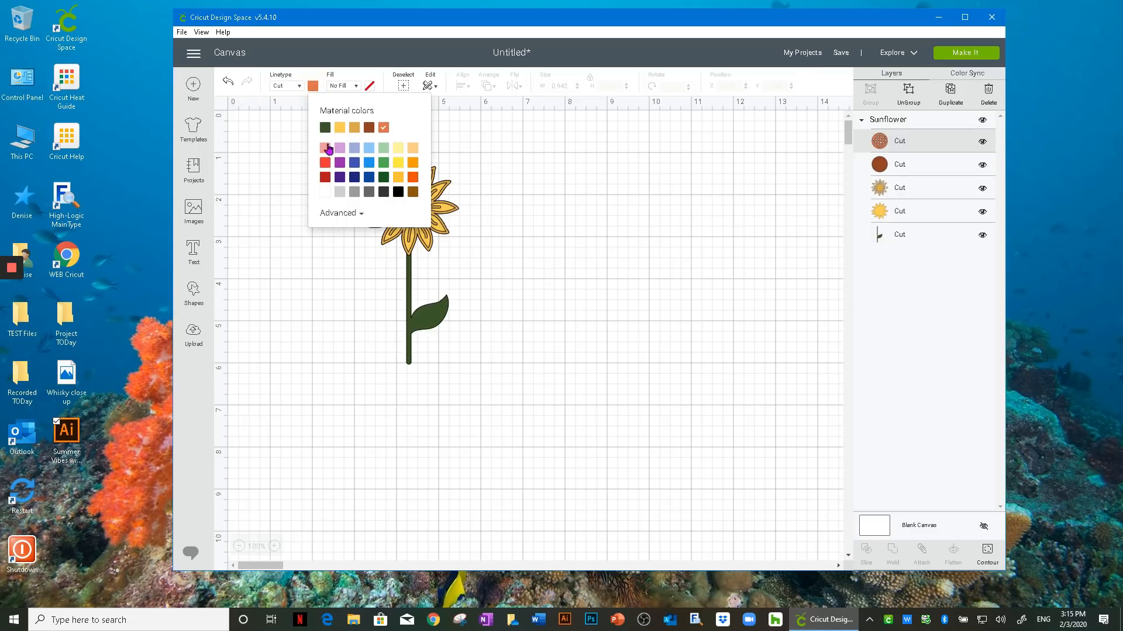
left_click(325, 165)
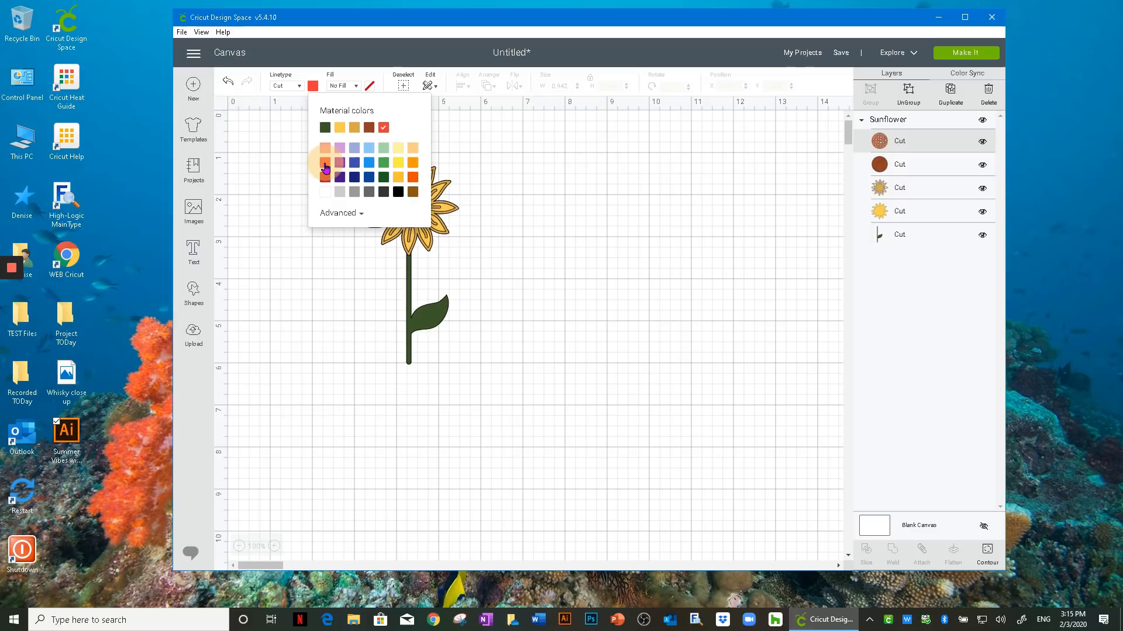
left_click(314, 246)
left_click(419, 211)
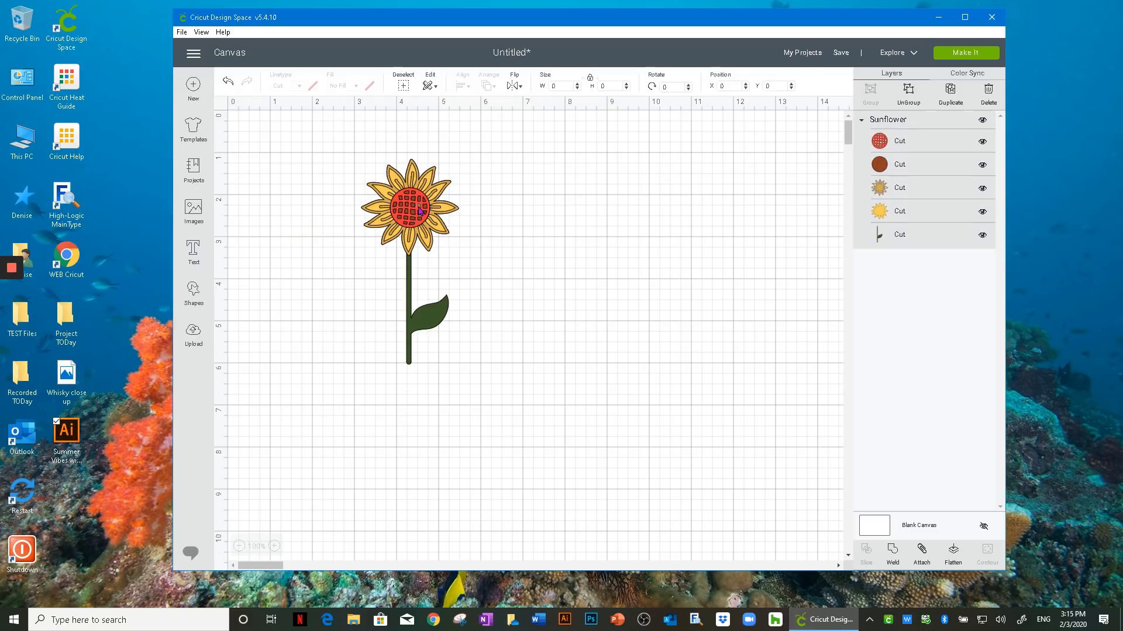
left_click(872, 148)
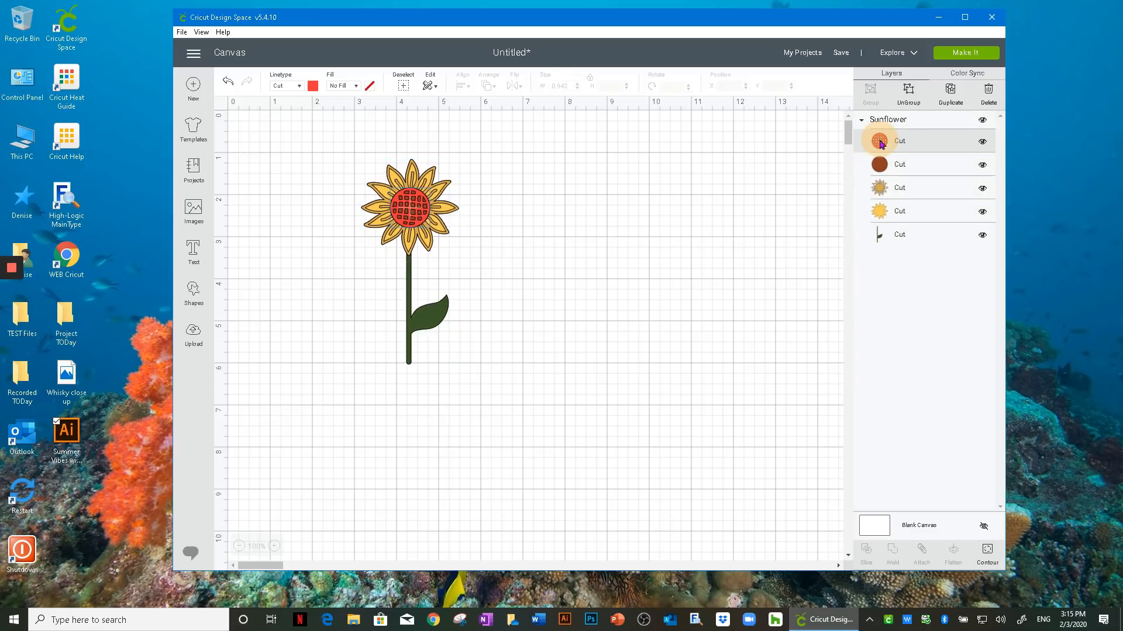
left_click(482, 250)
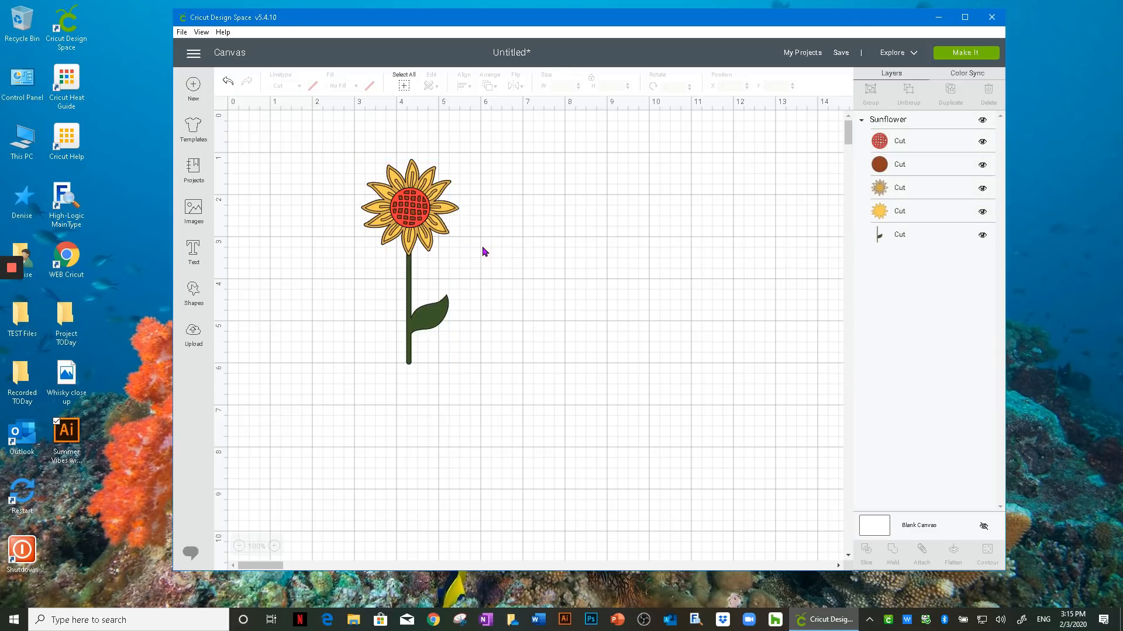
Hide and show again the sunflower's textured center layer and its stem layer, one after the other
left_click(424, 221)
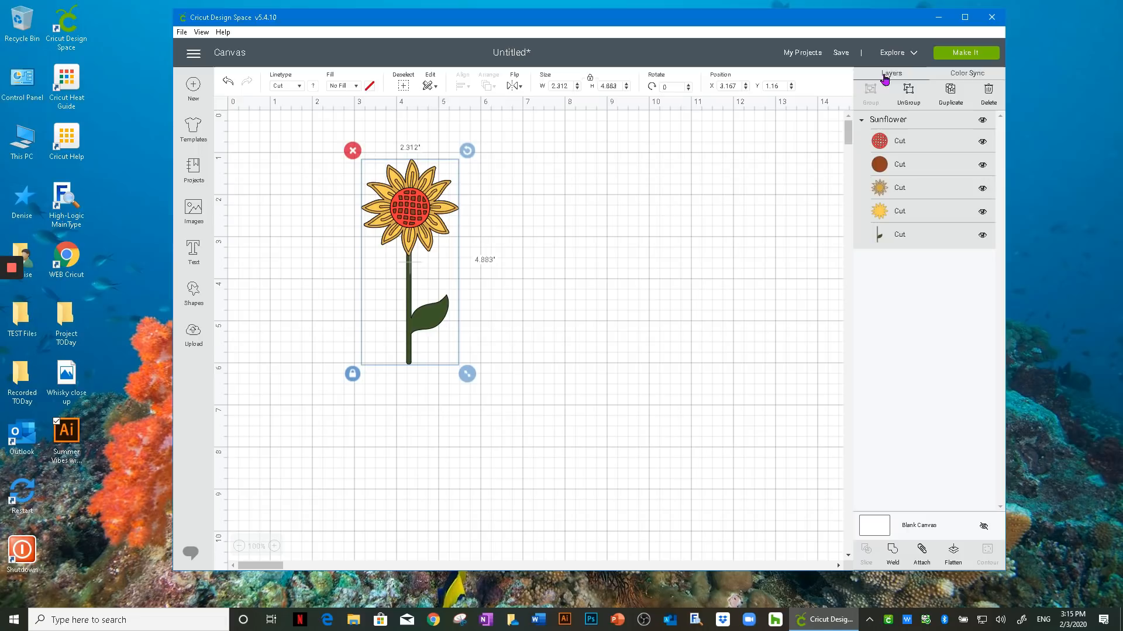
left_click(982, 142)
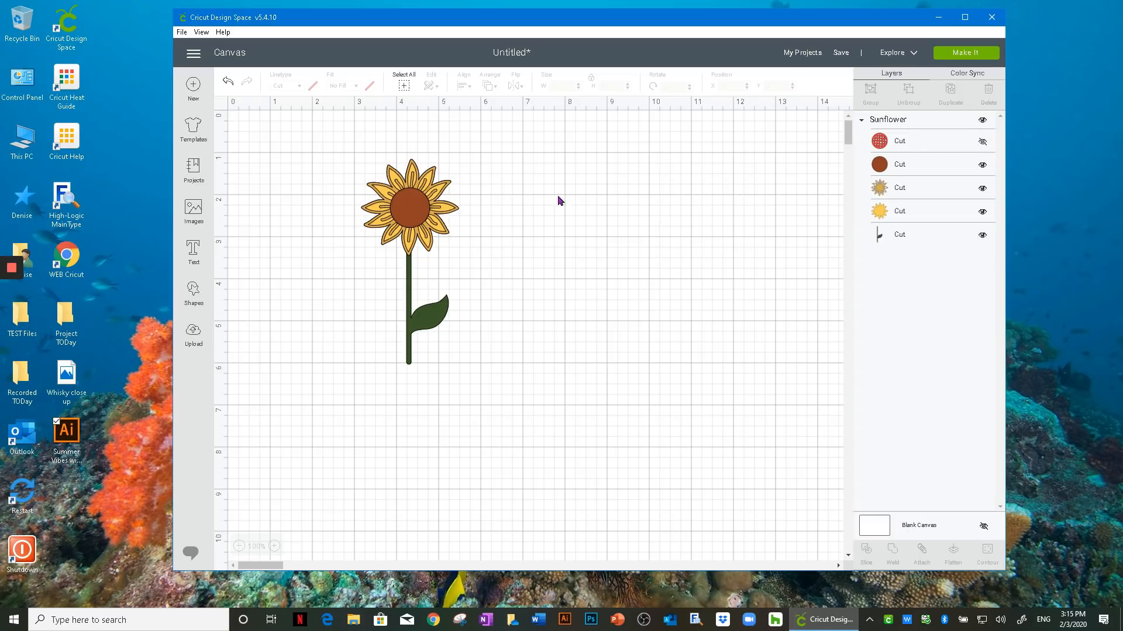
left_click(982, 142)
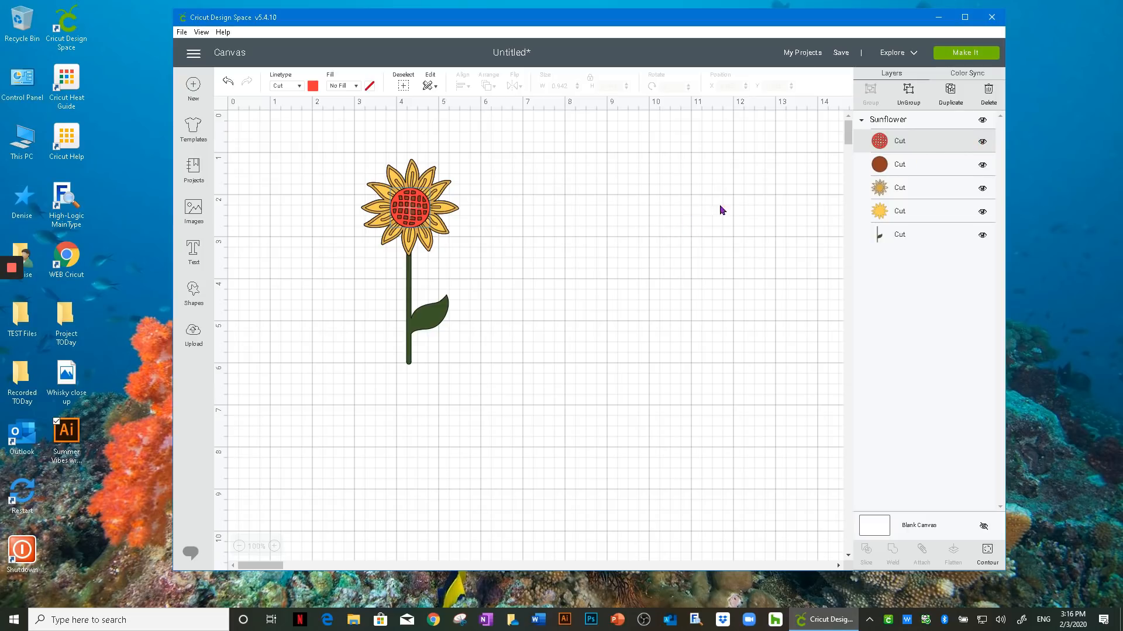
left_click(983, 236)
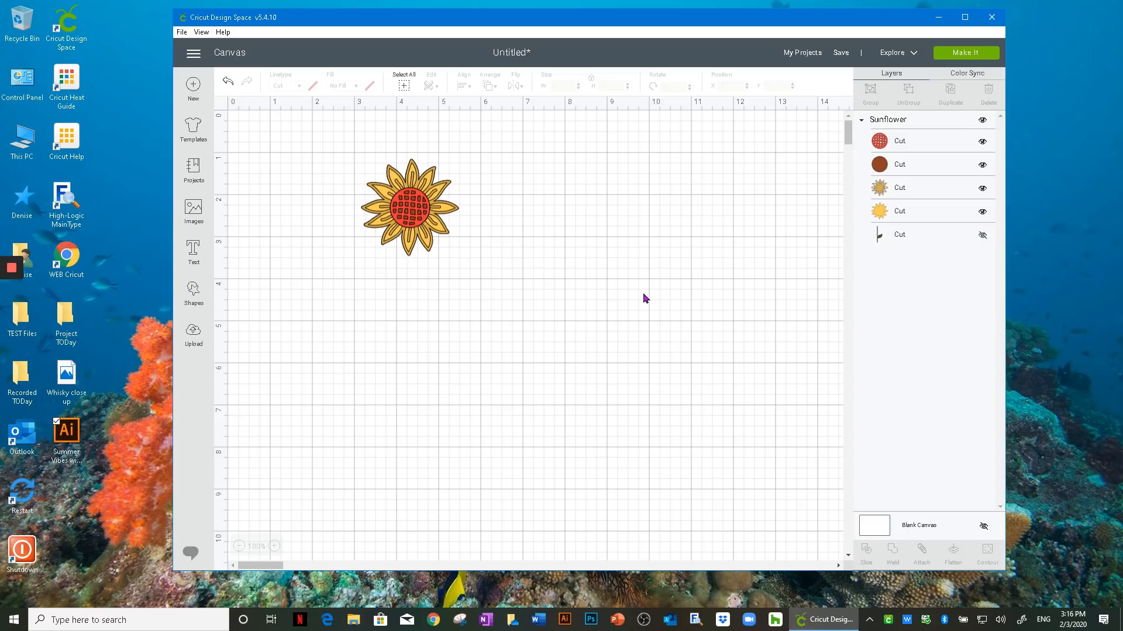
left_click(981, 237)
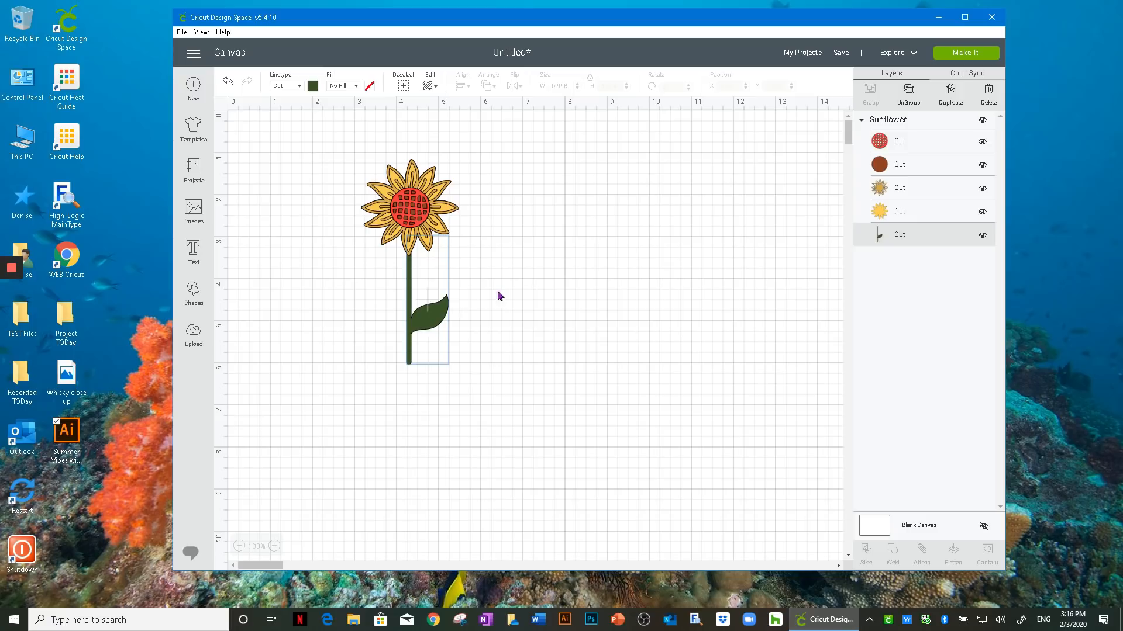
left_click(563, 285)
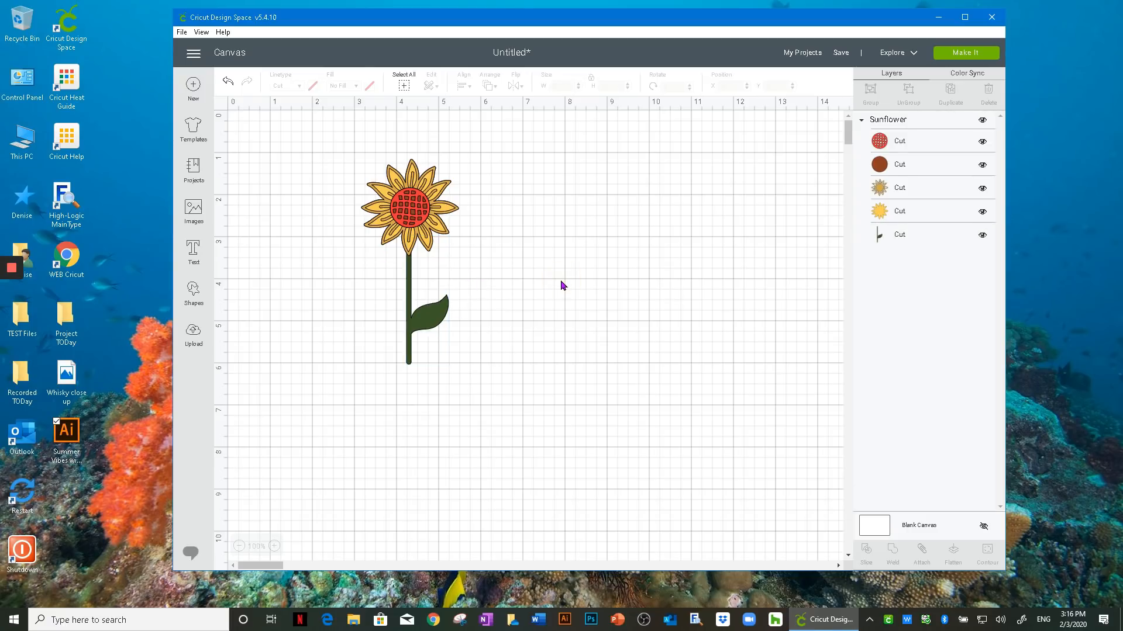
Duplicate the whole sunflower and place the copy at about X 6.38, Y 4.02
left_click_drag(332, 143, 480, 387)
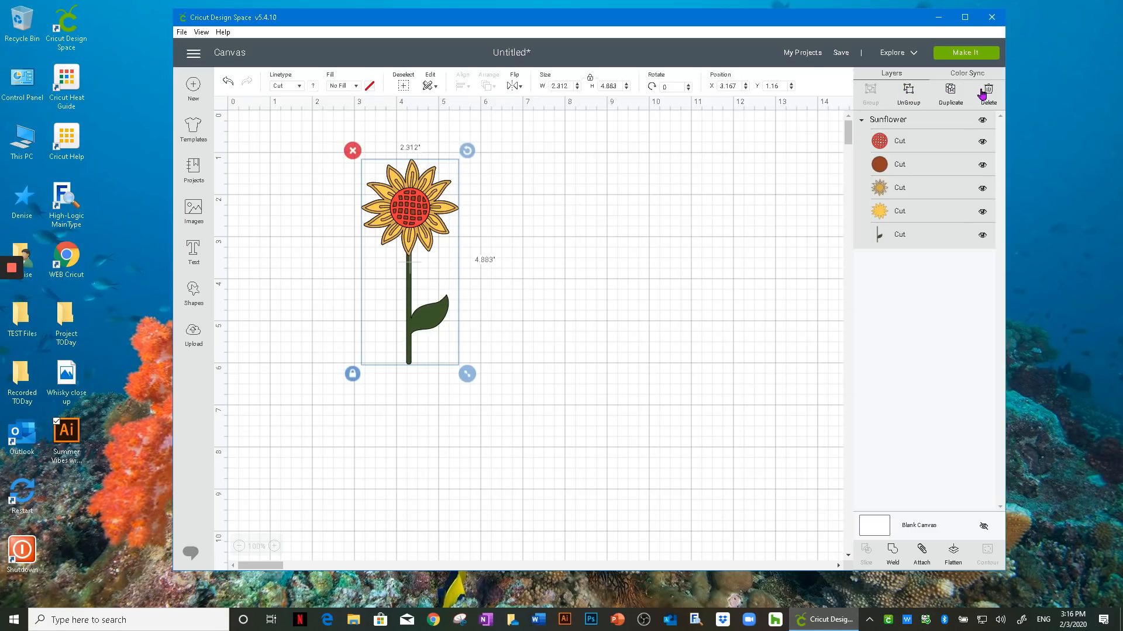
left_click(948, 91)
left_click_drag(439, 241, 549, 221)
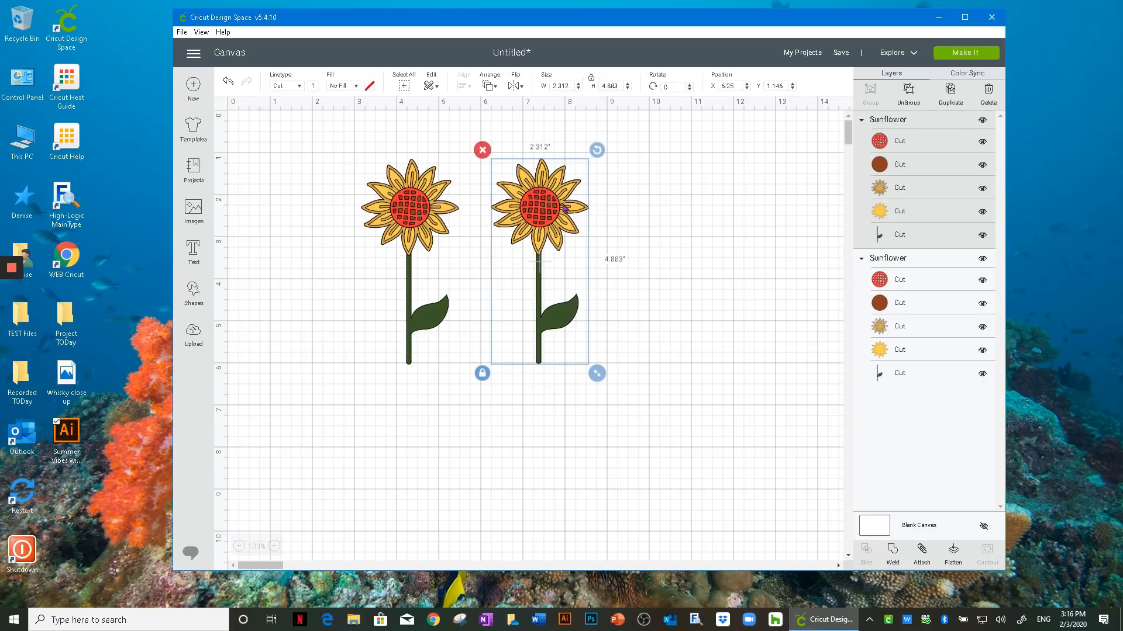
left_click_drag(549, 217, 554, 338)
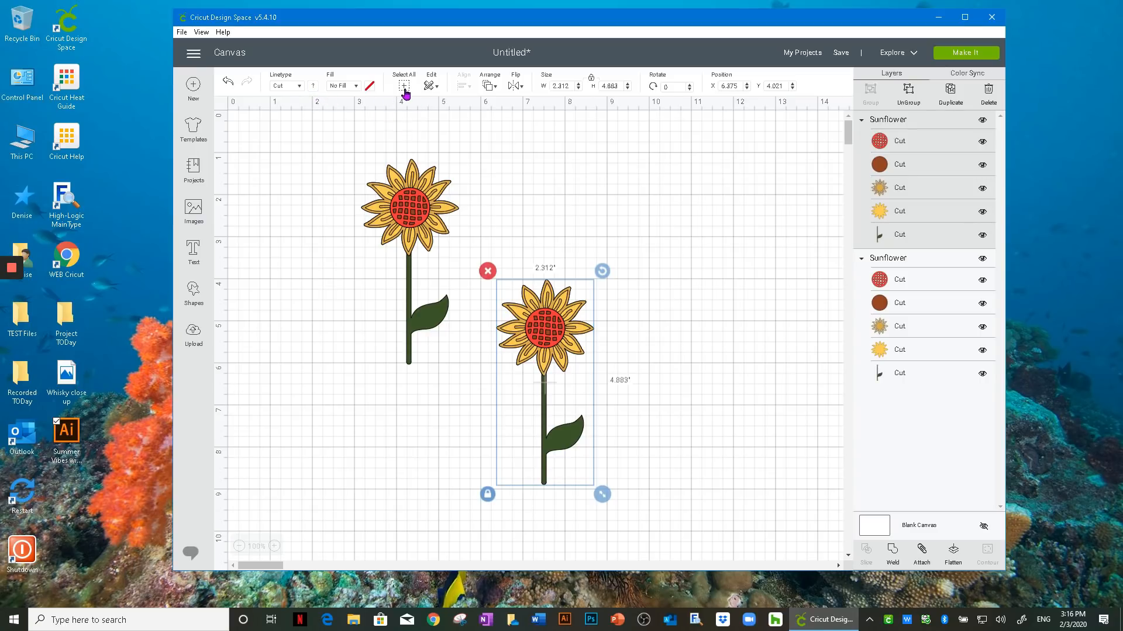
Select both sunflowers with Select All and with a selection box around them, deselecting them each time
left_click(660, 199)
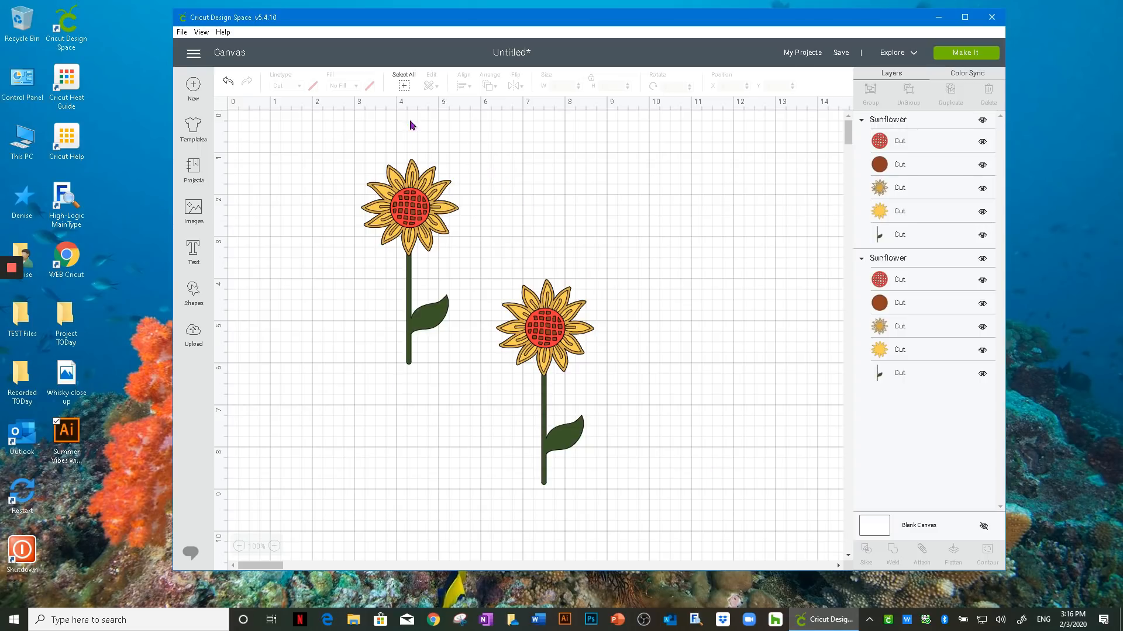
left_click(402, 87)
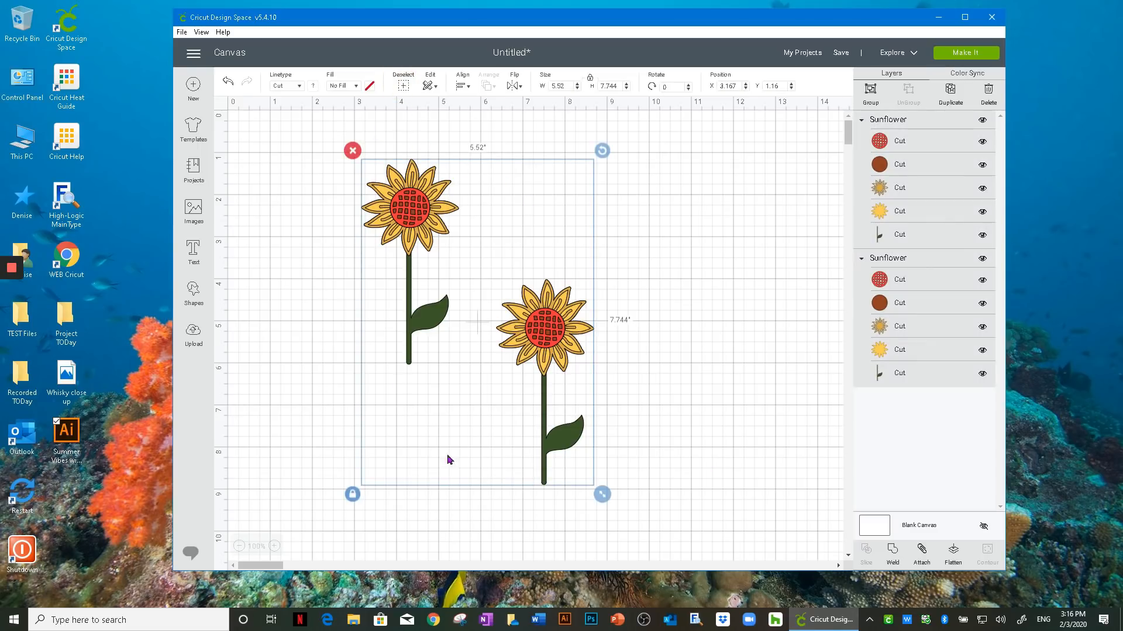
left_click(693, 317)
left_click_drag(319, 170, 619, 490)
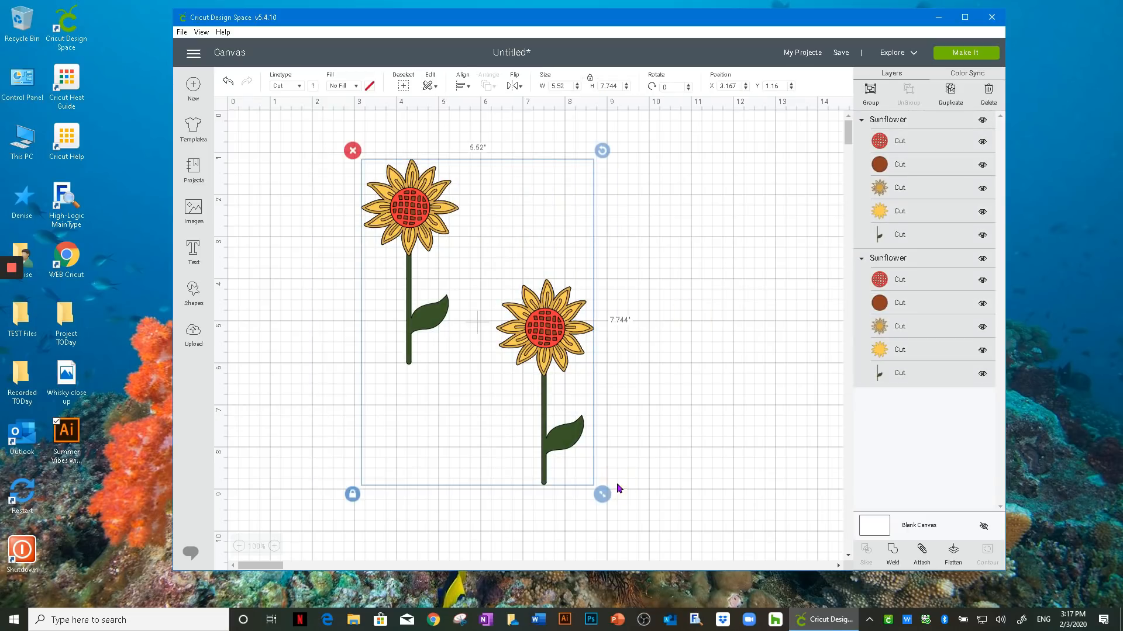
left_click(698, 376)
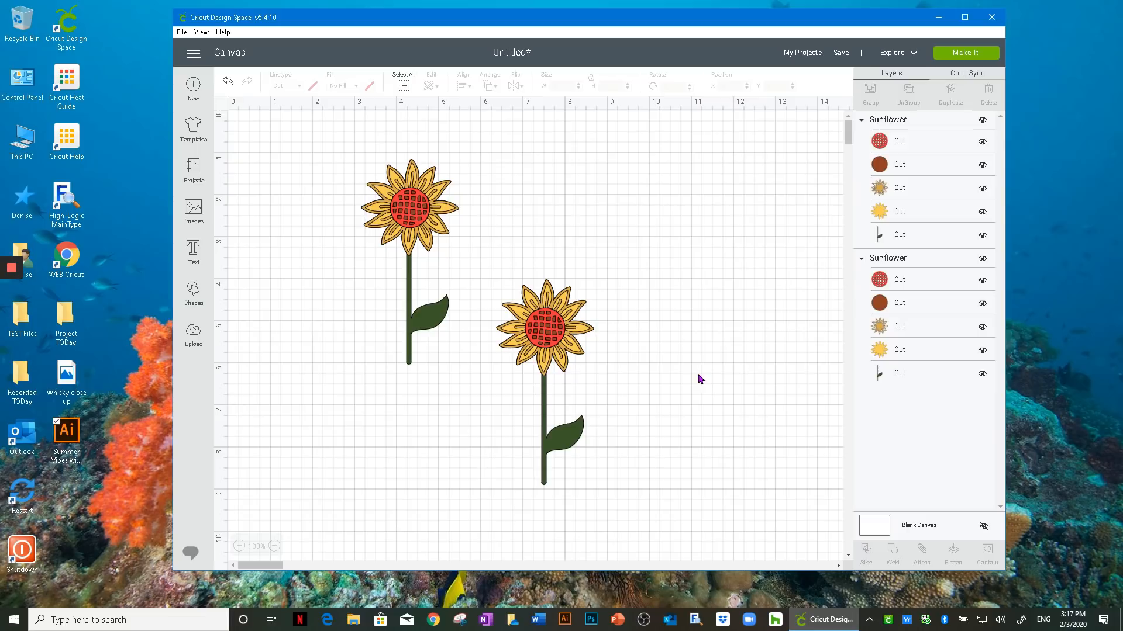
left_click(404, 85)
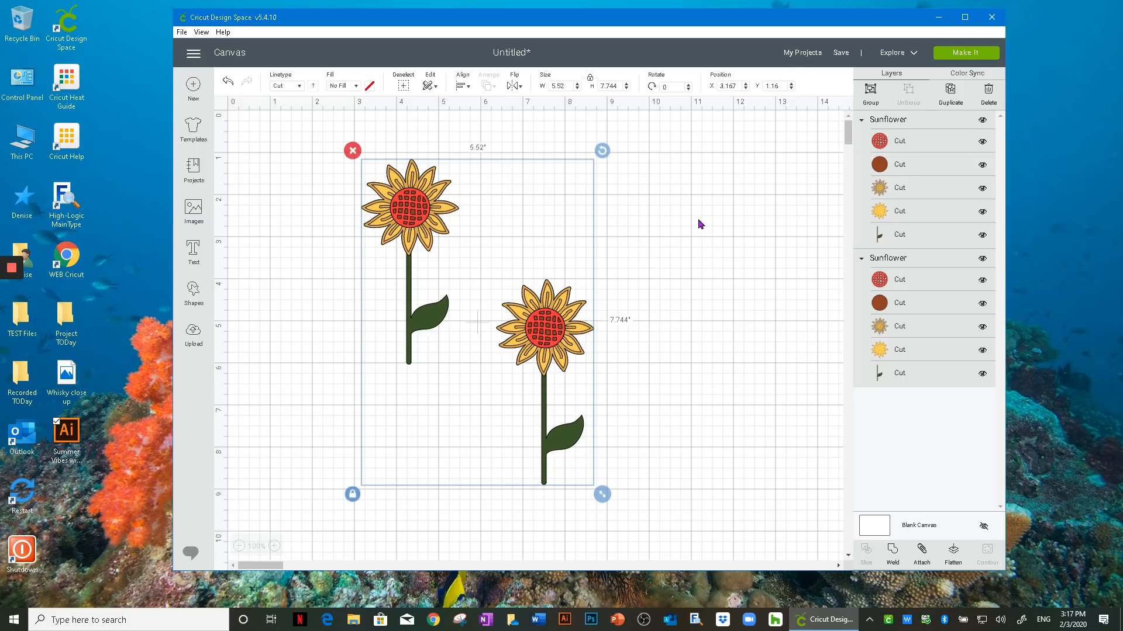
left_click(698, 218)
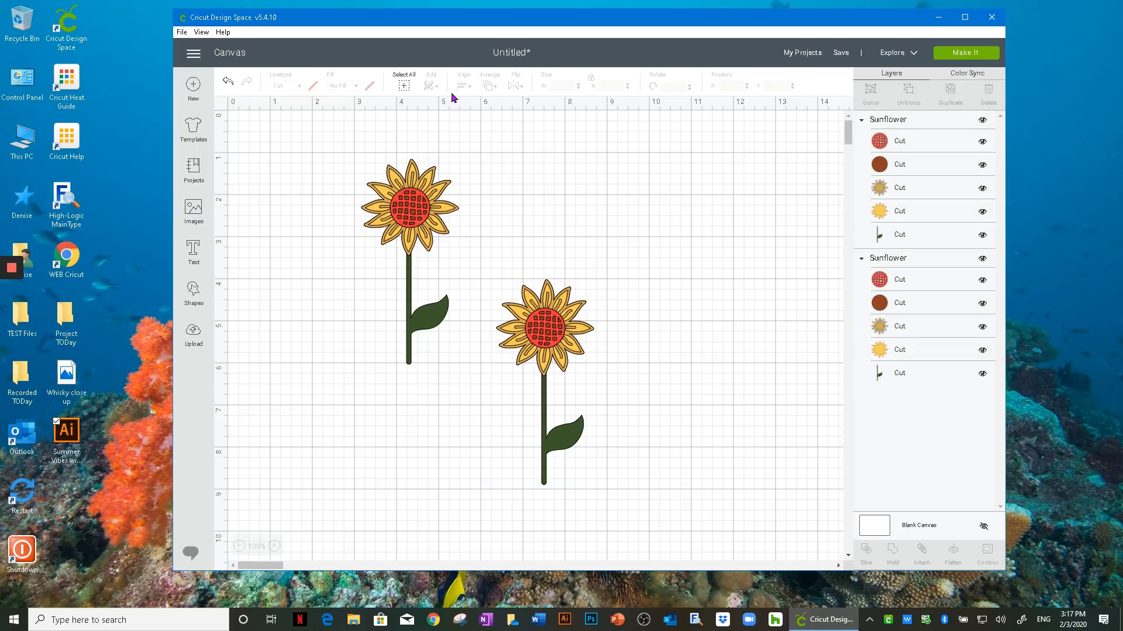
Review the cut, copy and paste options for the original sunflower and select the duplicate
left_click(412, 196)
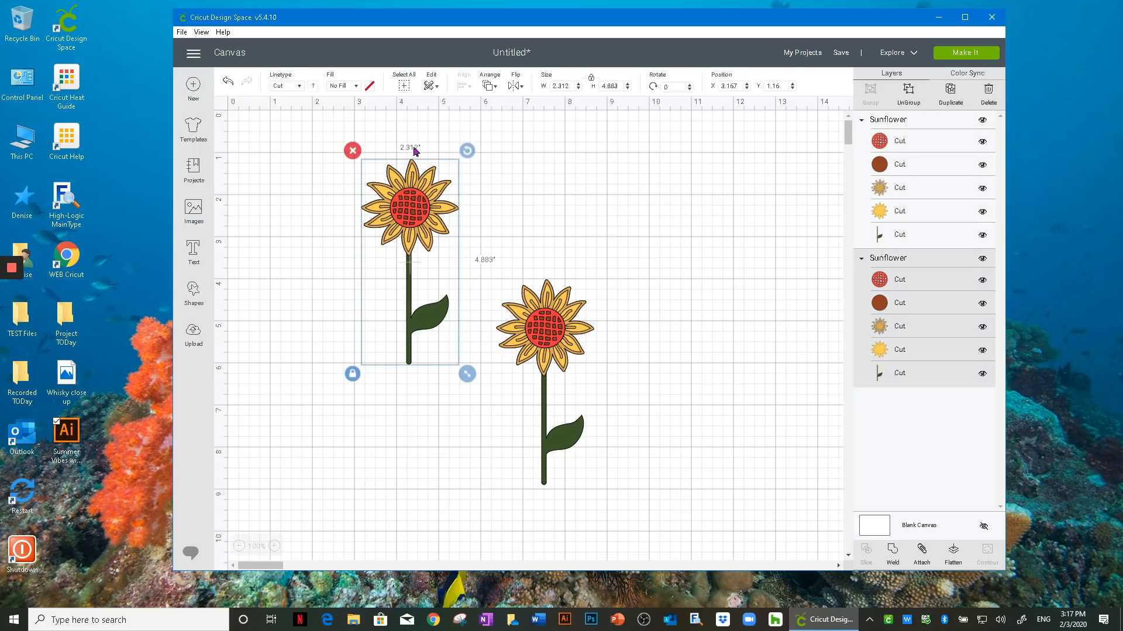
left_click(433, 88)
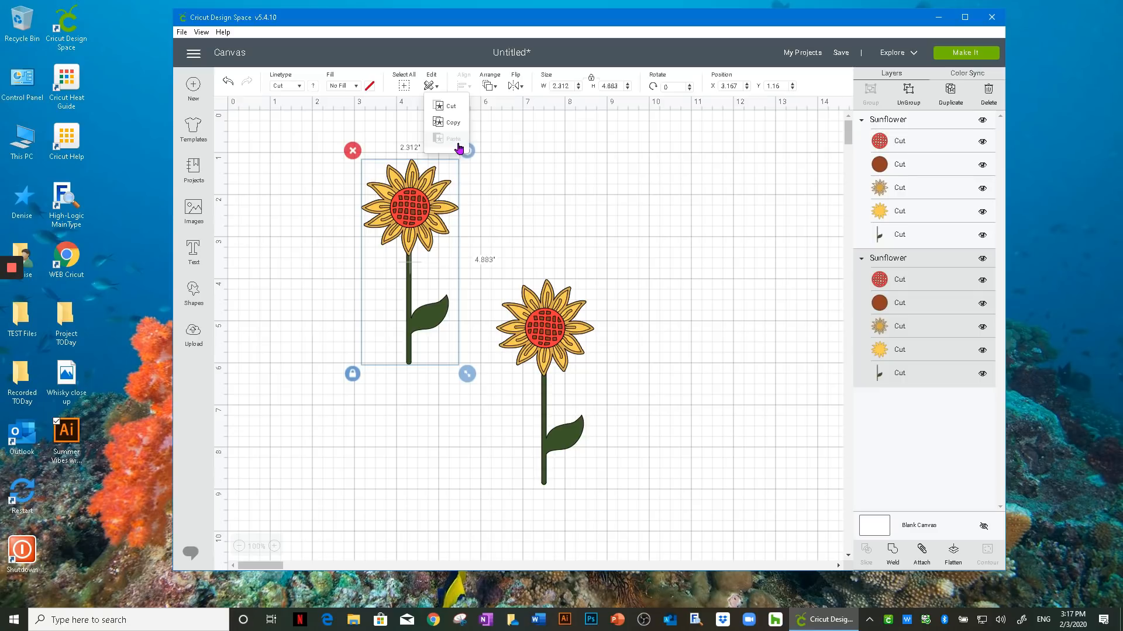
left_click(563, 326)
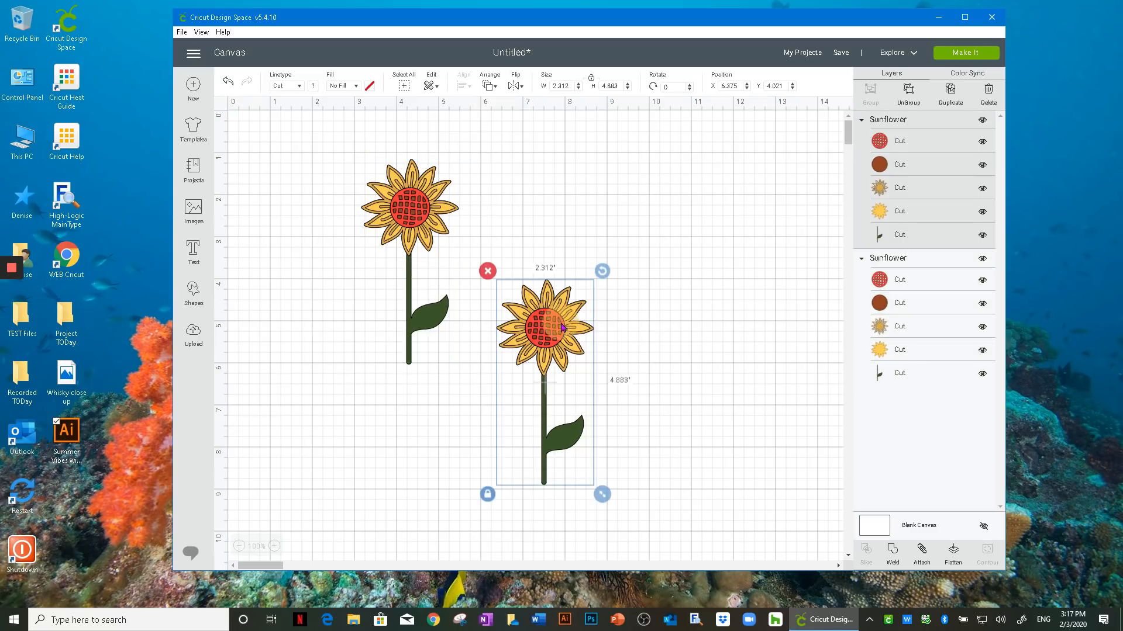
Delete the duplicate sunflower and copy the original one
left_click(488, 271)
mouse_move(333, 150)
left_mouse_down()
mouse_move(453, 277)
mouse_move(343, 163)
left_mouse_up()
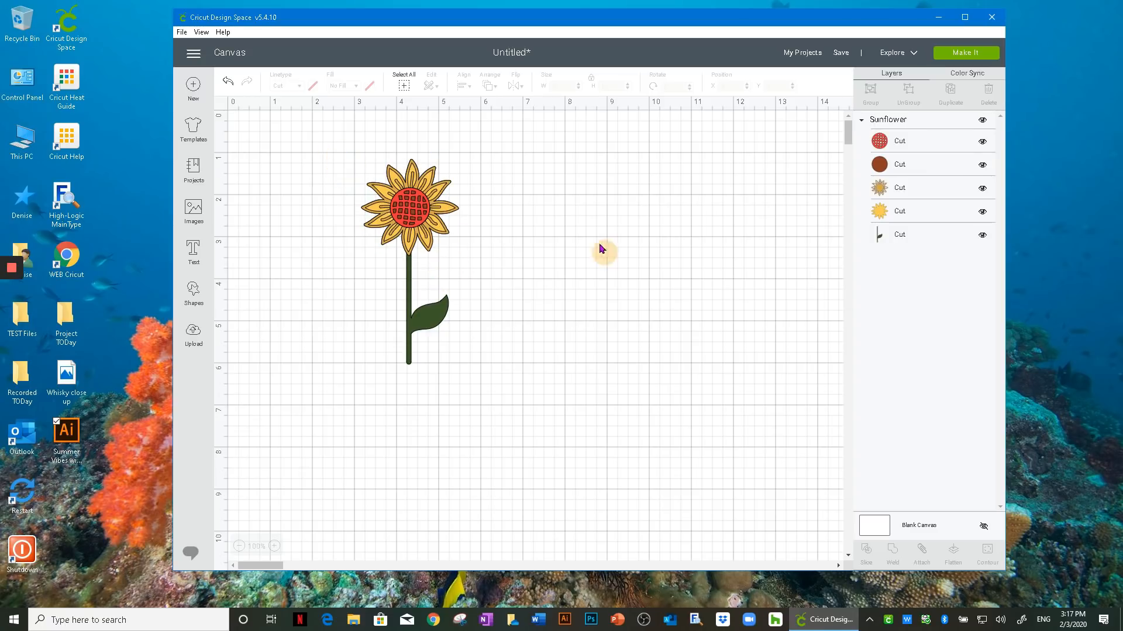
left_click(404, 88)
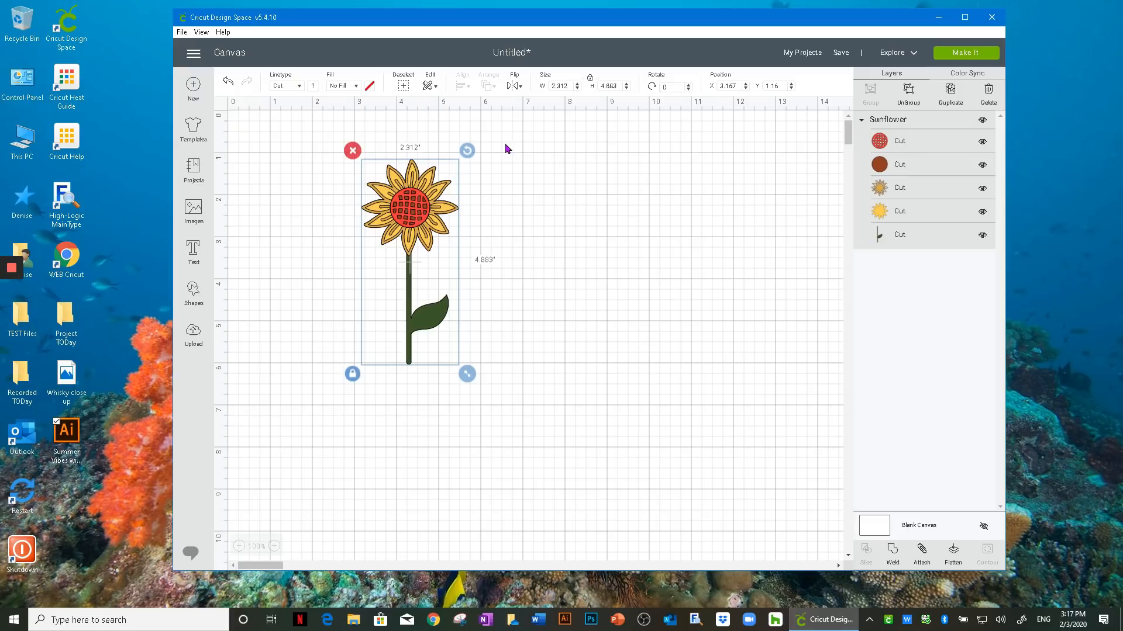
left_click(434, 88)
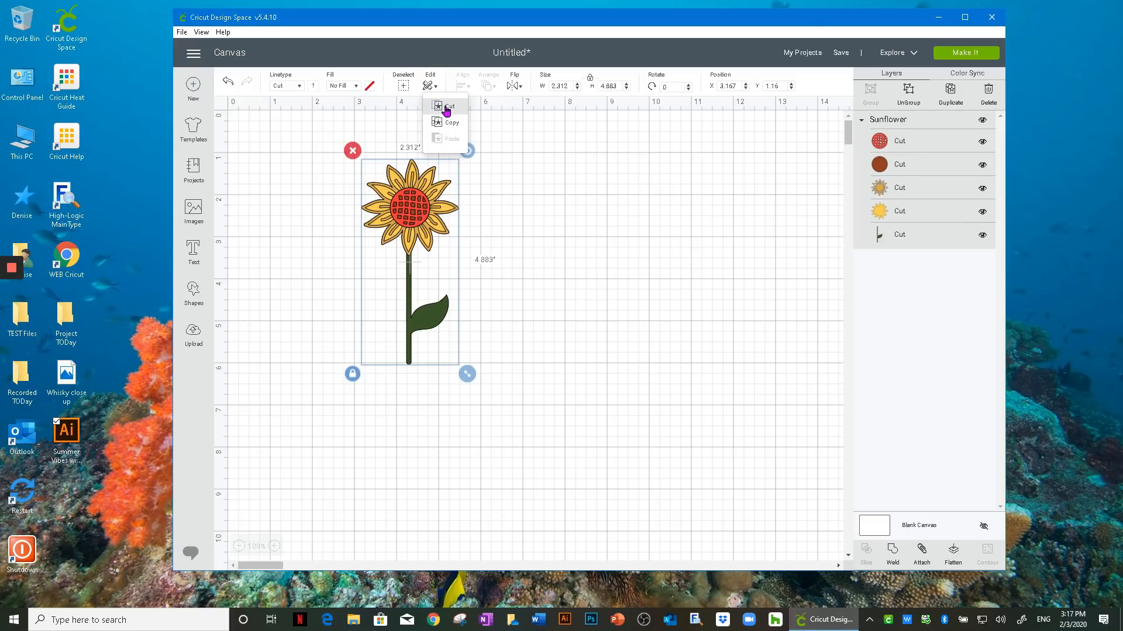
left_click(452, 122)
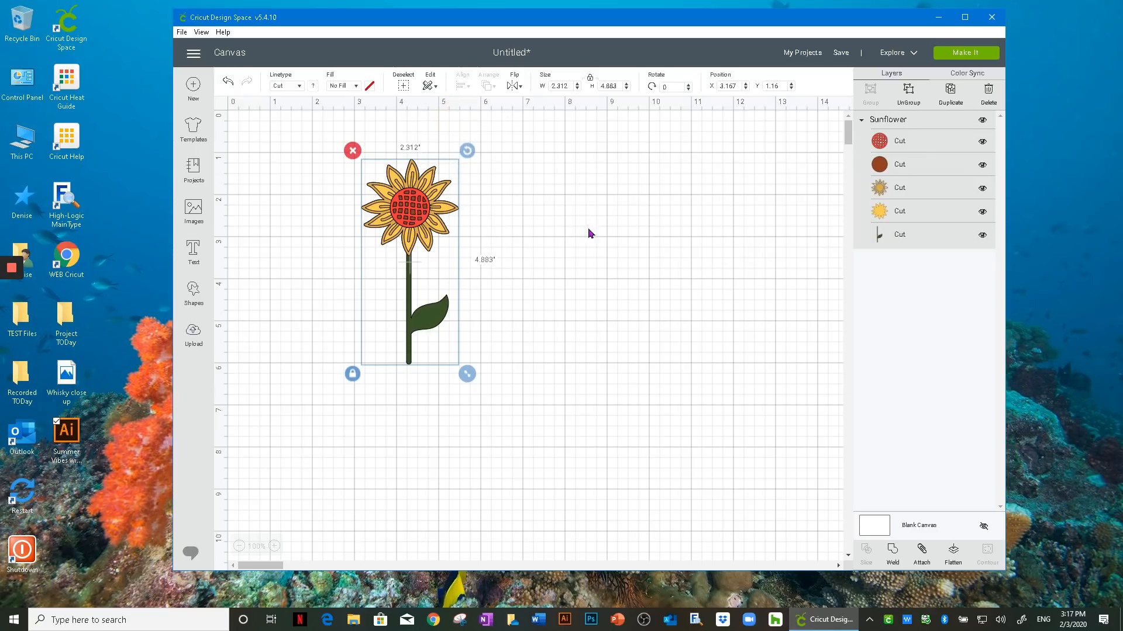
Add a heart at about X 8.74, Y 2.08 and a circle at about X 8.07, Y 4.71
left_click(194, 292)
left_click(252, 381)
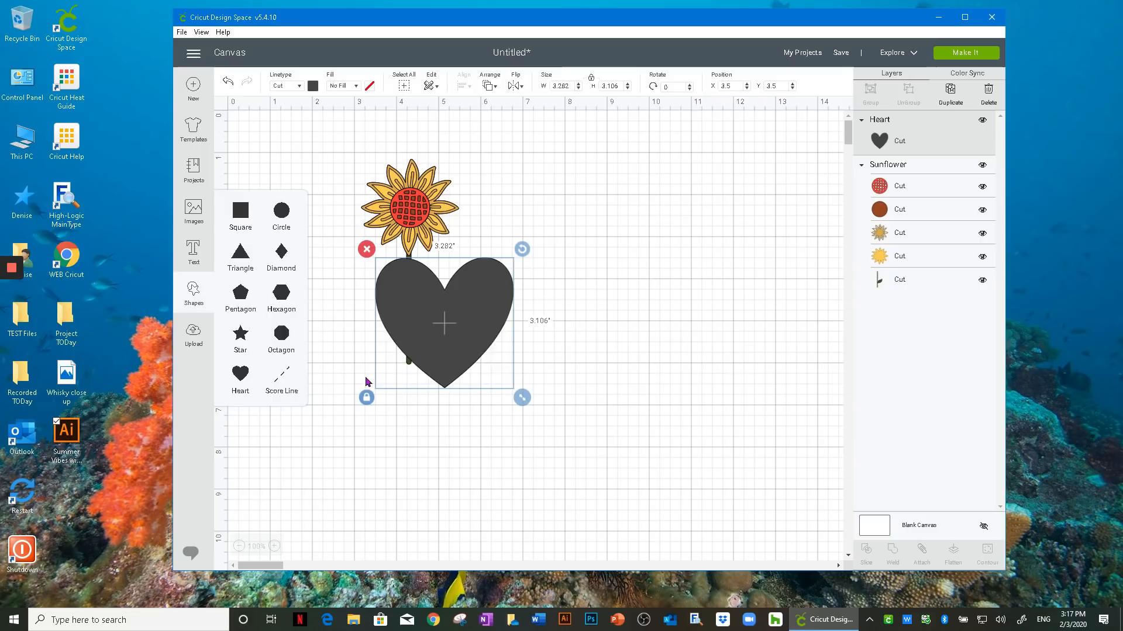
left_click_drag(504, 329, 723, 274)
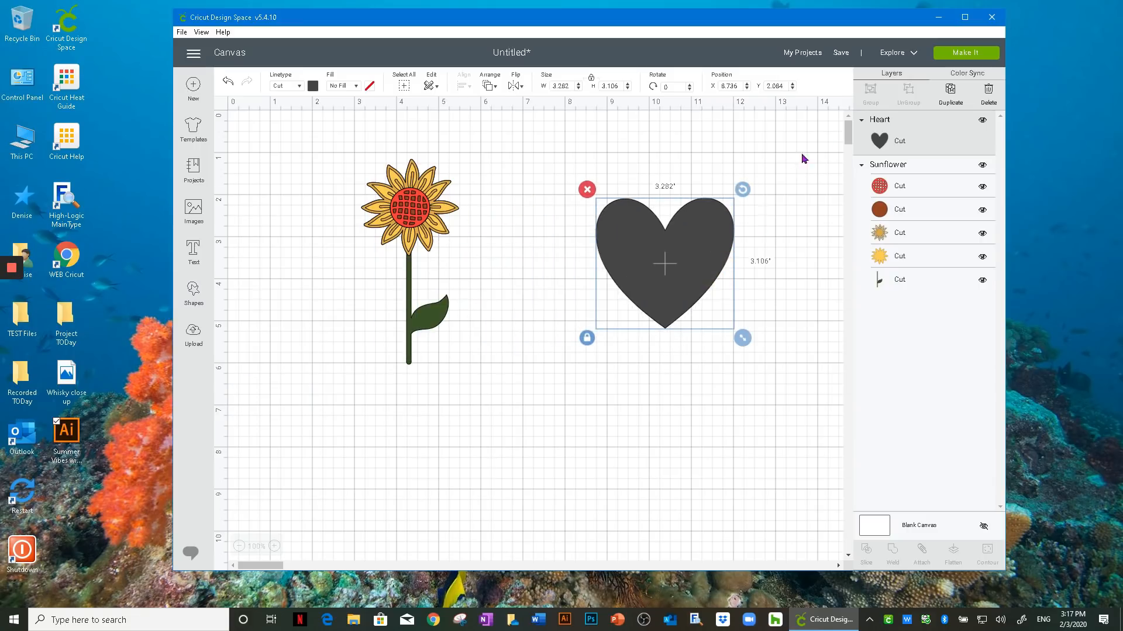
left_click(192, 291)
left_click(282, 214)
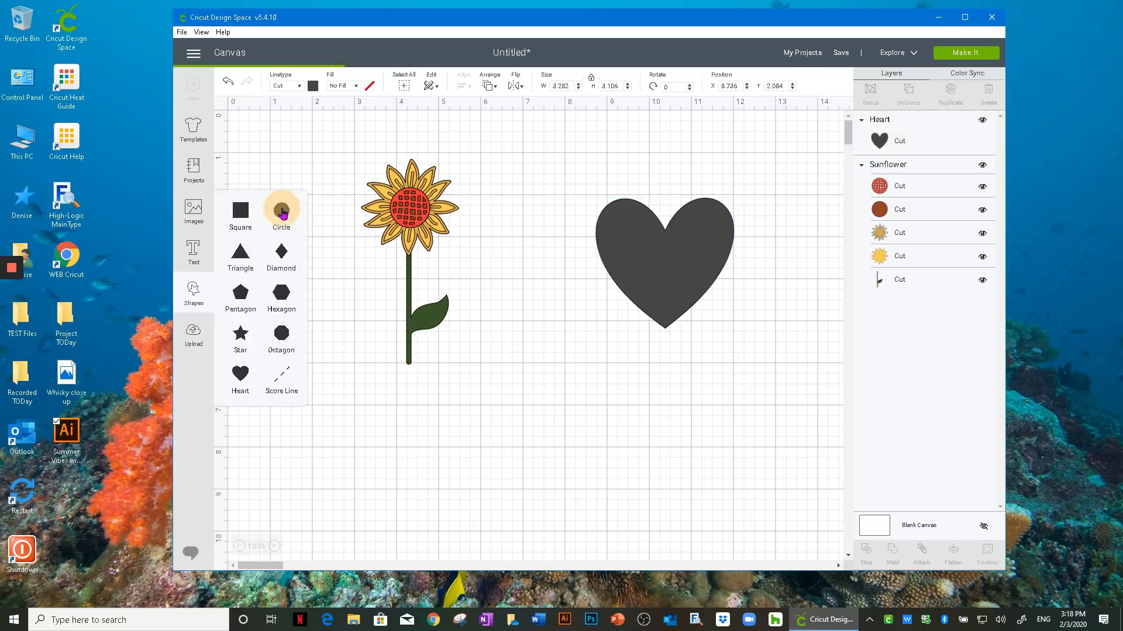
left_click_drag(462, 364, 637, 398)
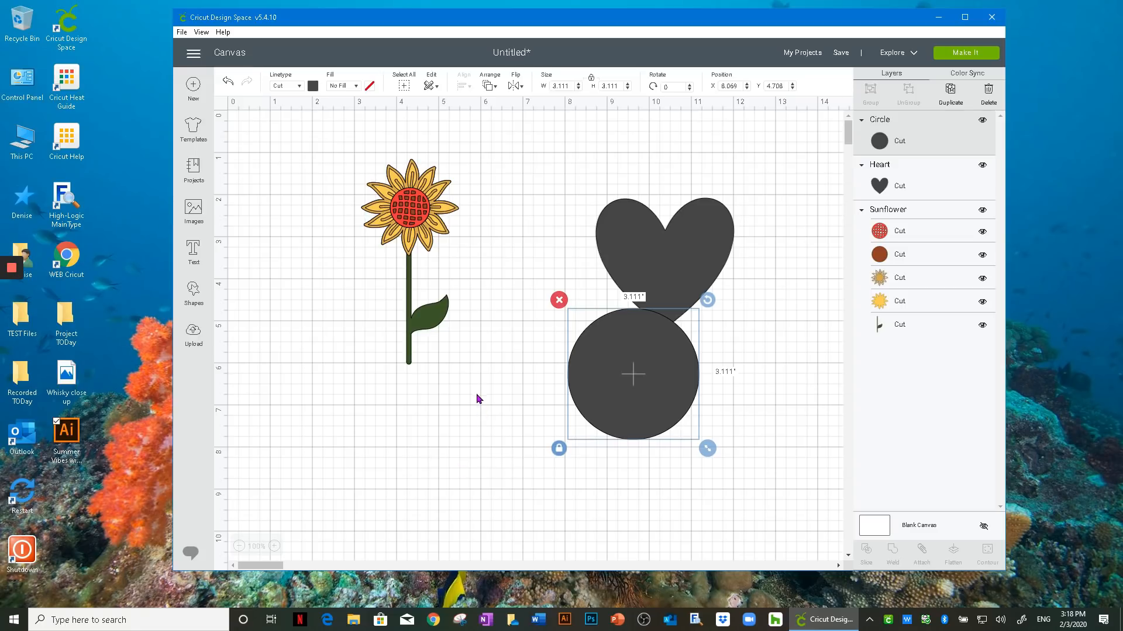
Paste the copied sunflower and place it at about X 1.04, Y 4.26
left_click(436, 88)
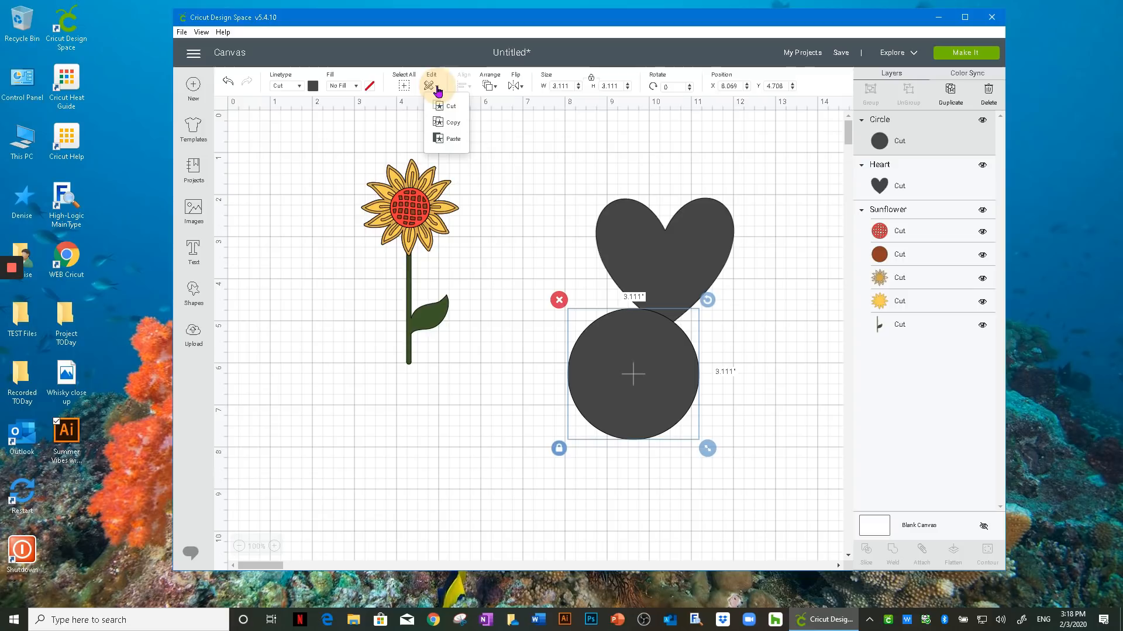
left_click(452, 140)
left_click_drag(451, 238, 340, 348)
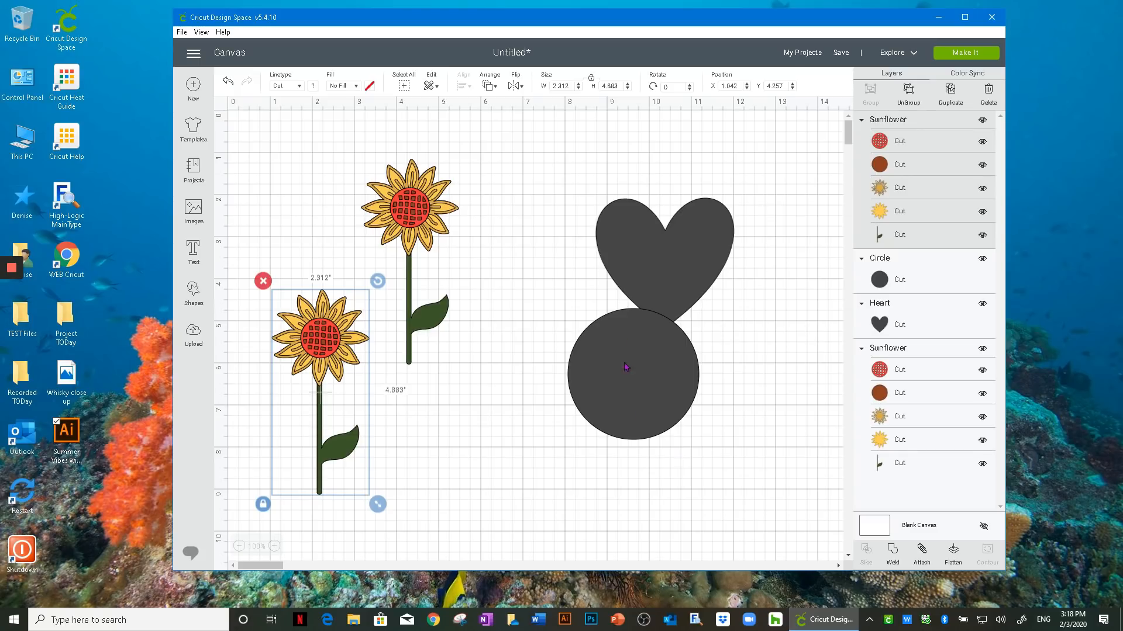
Add a triangle and a square shape to the canvas
left_click(193, 293)
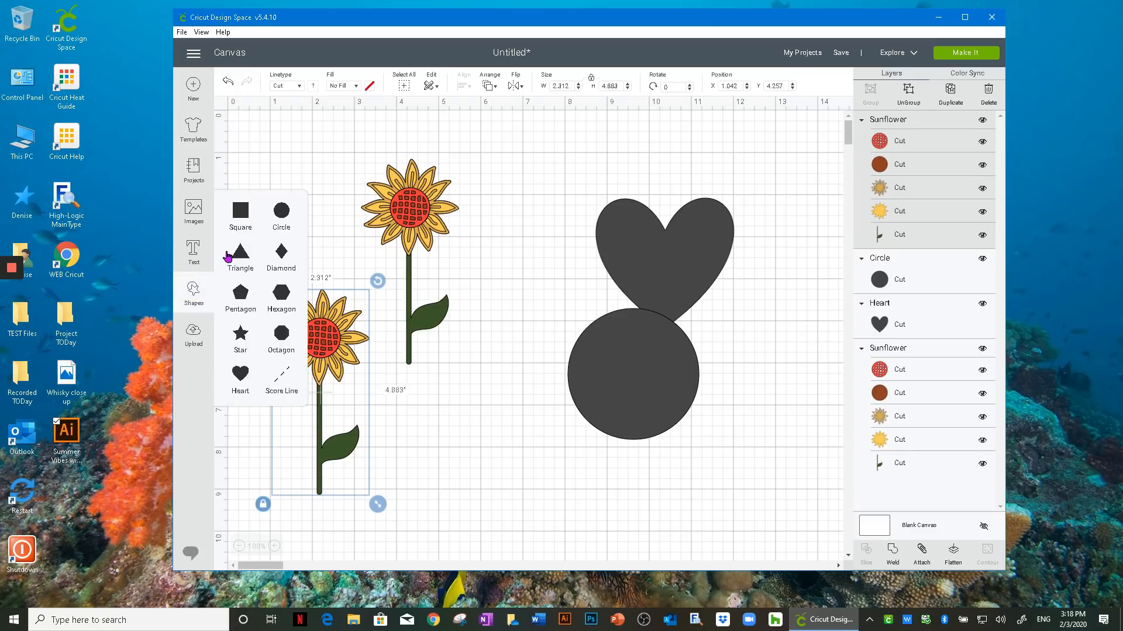
left_click(228, 255)
left_click(240, 211)
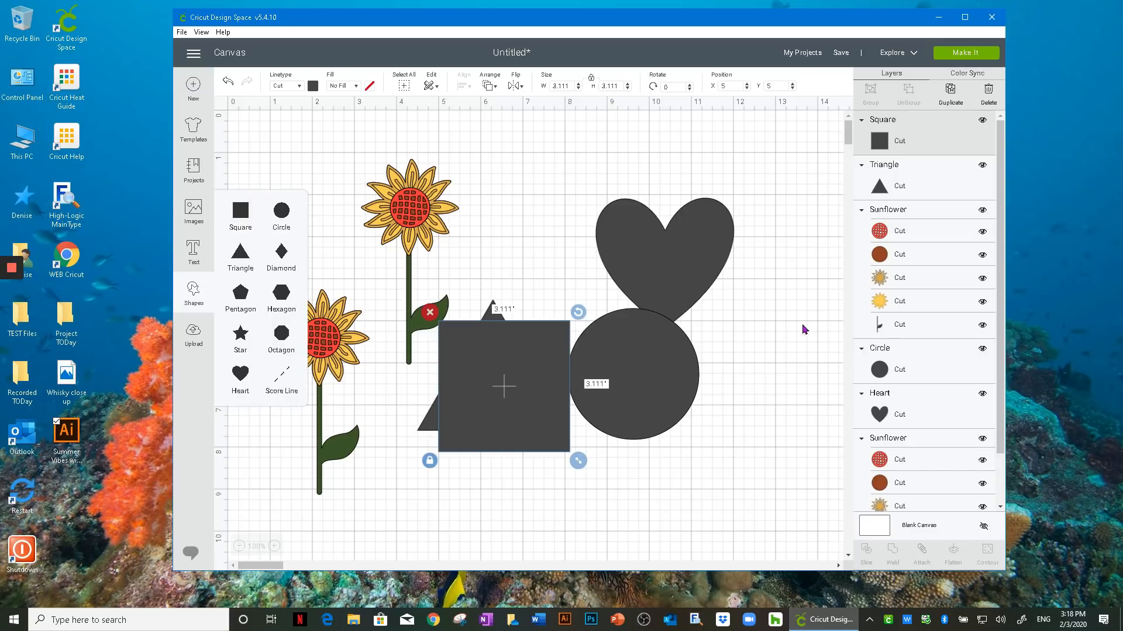
Paste two more sunflowers and place the second one at about X 5.63, Y 1.24
left_click(767, 330)
right_click(767, 331)
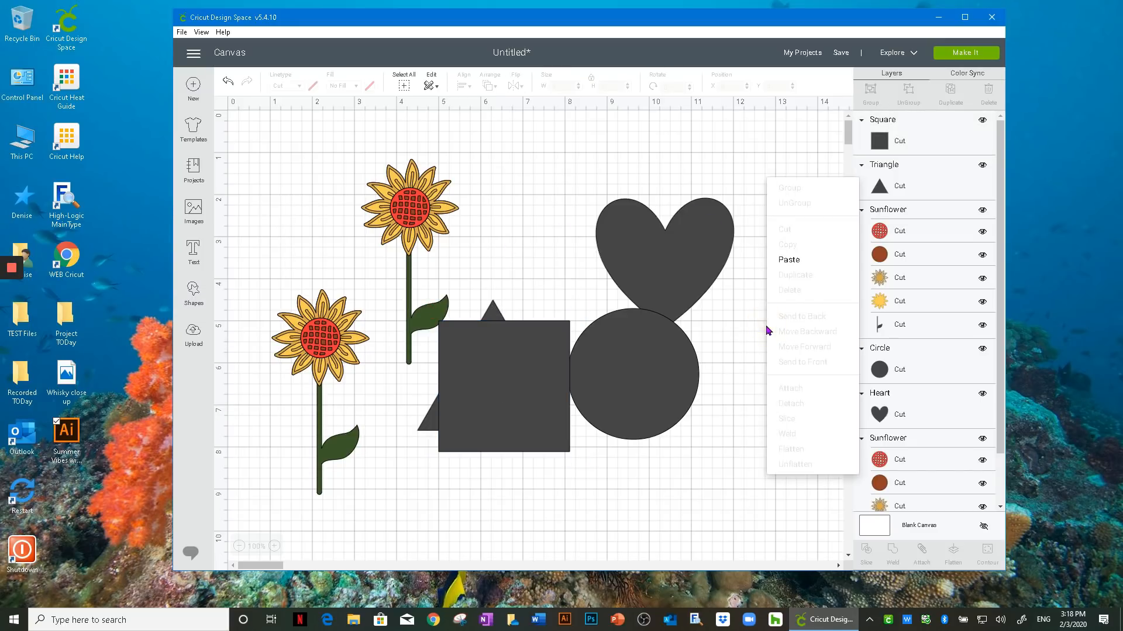
left_click(783, 260)
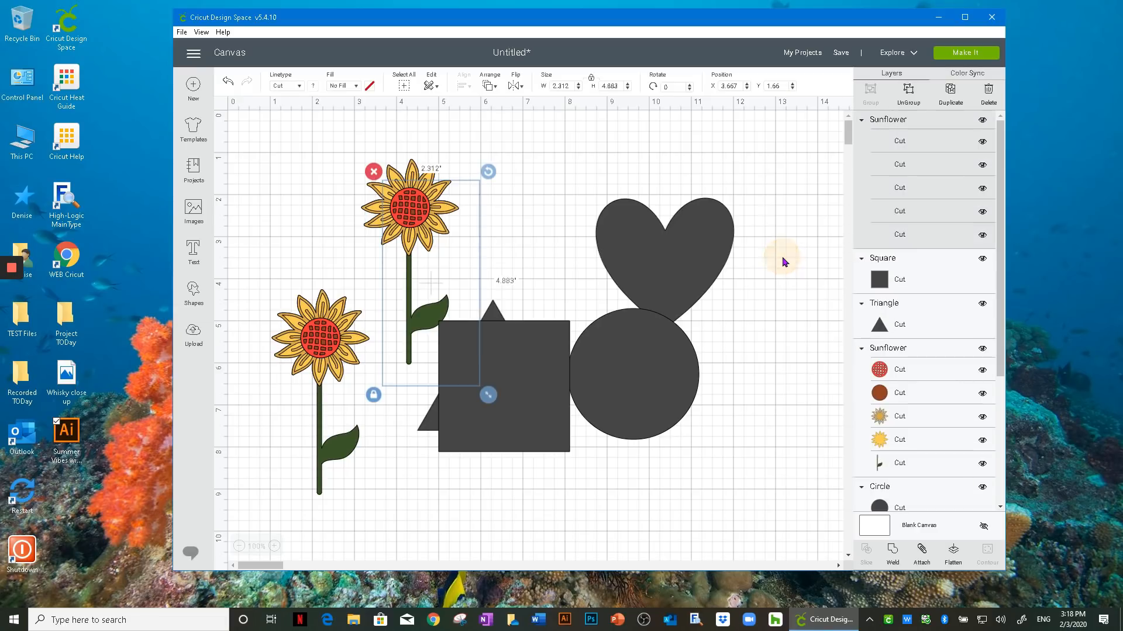
left_click(431, 86)
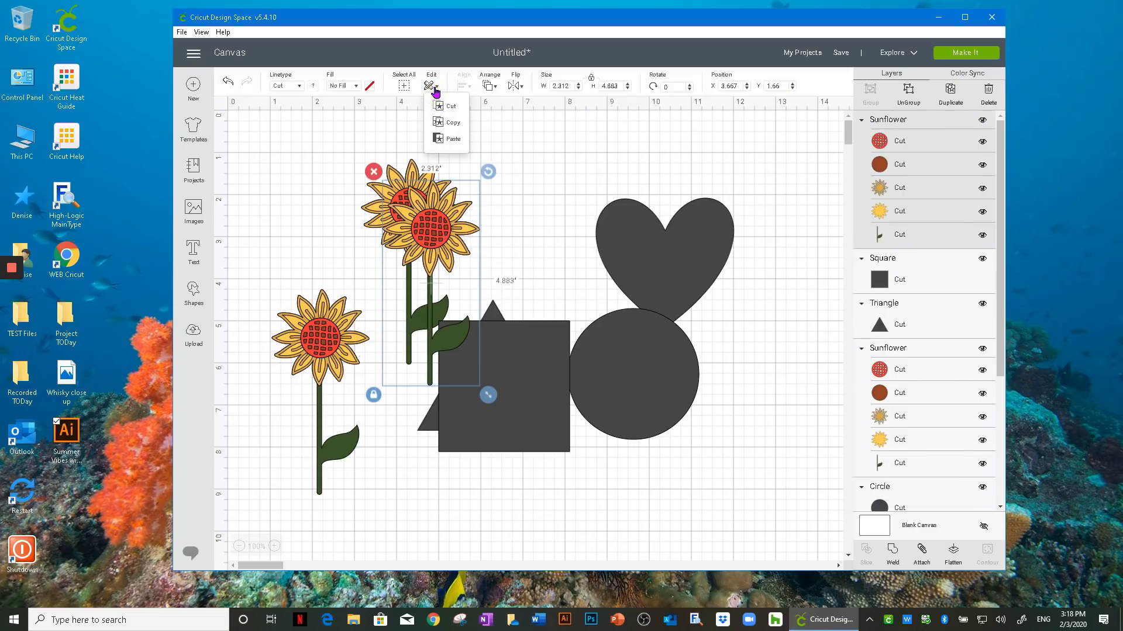
left_click(450, 138)
left_click_drag(460, 236, 543, 218)
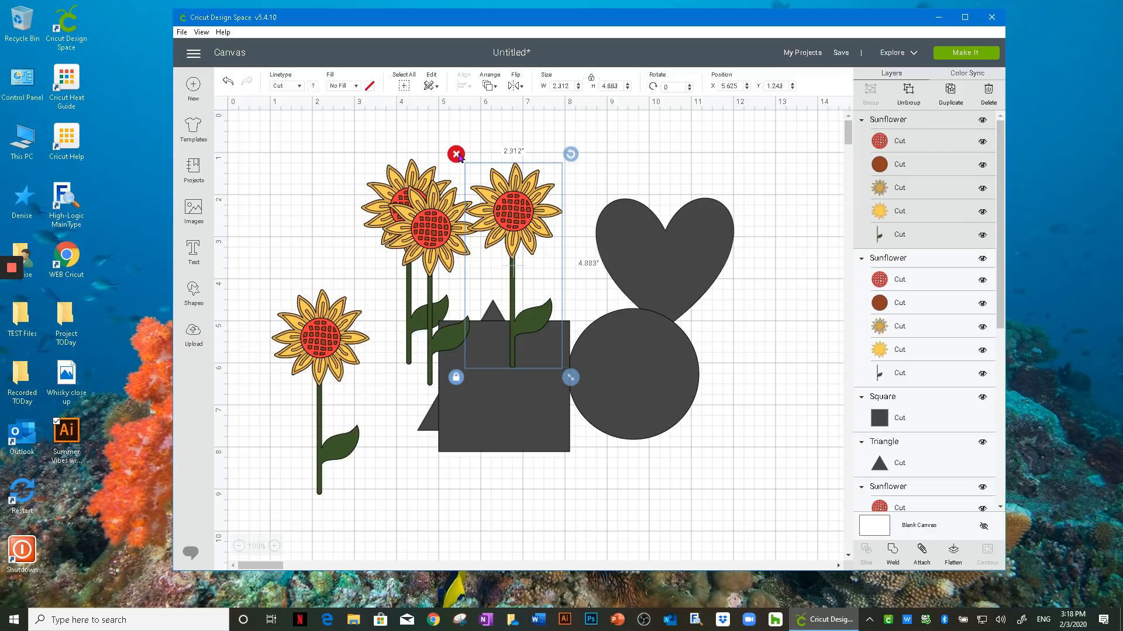
Cut the newest sunflower and delete the other pasted copy that overlaps the original
left_click(432, 87)
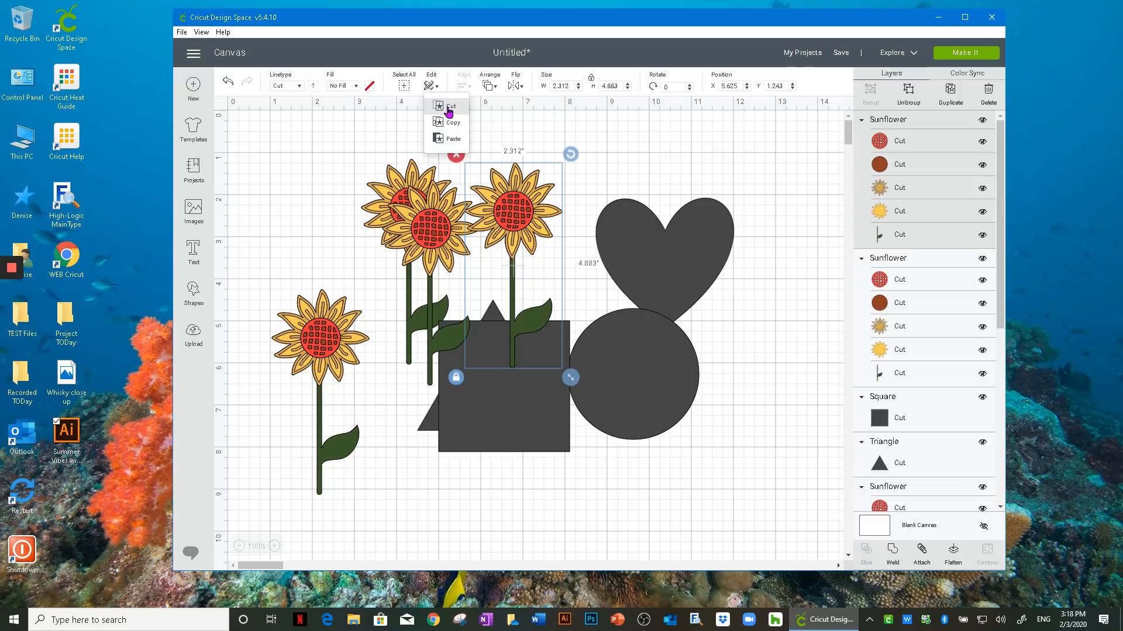
left_click(448, 109)
key("ctrl+v")
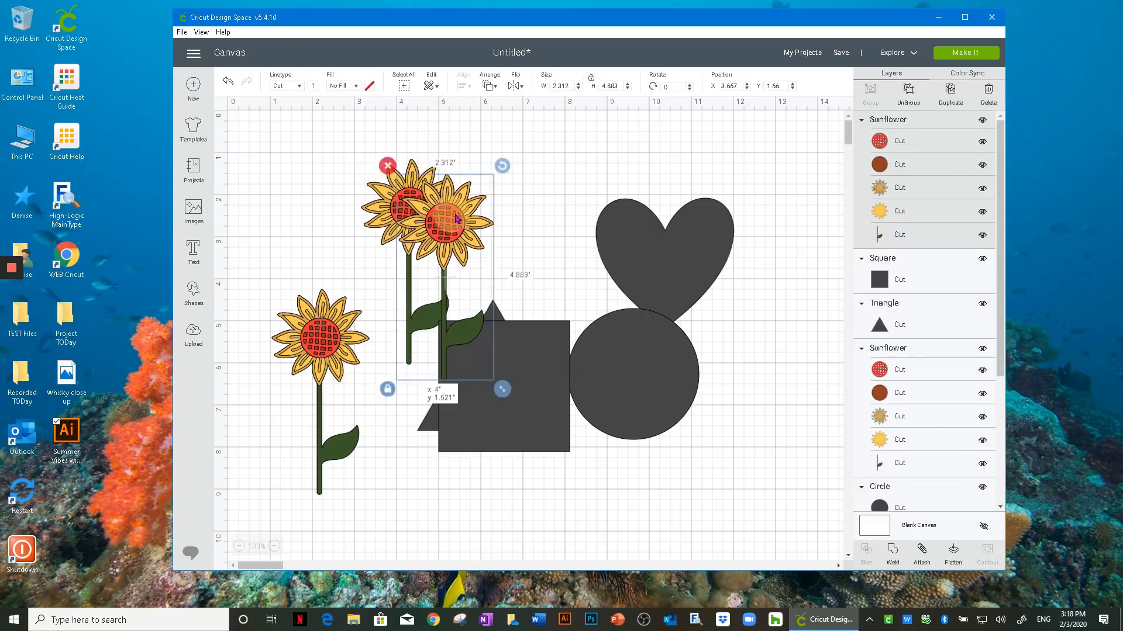
left_click_drag(455, 219, 534, 191)
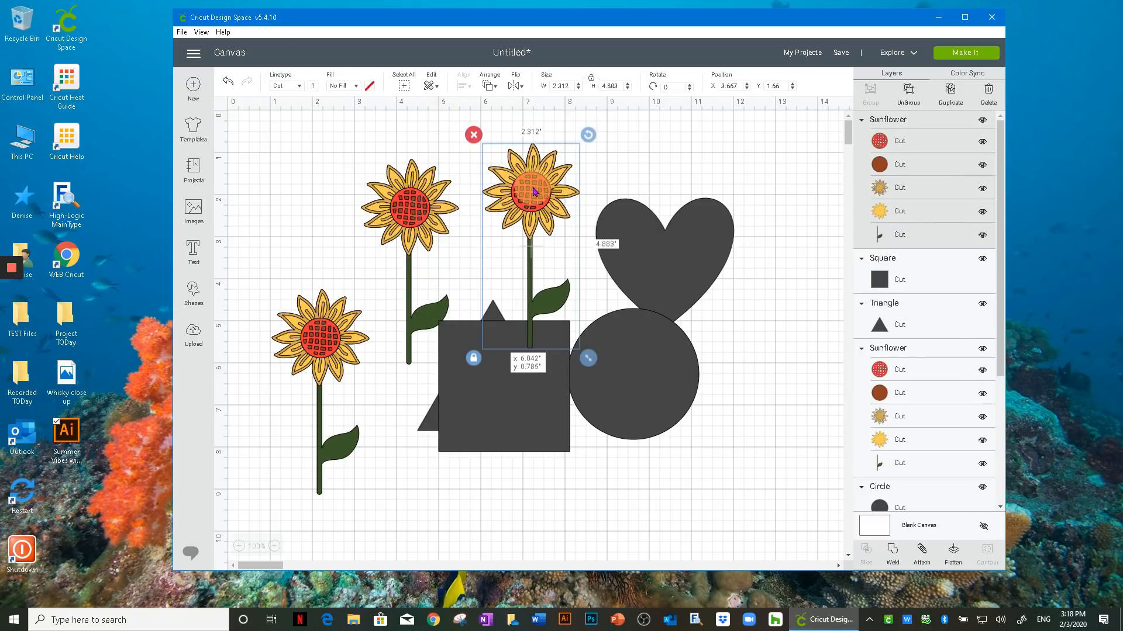
left_click(473, 134)
Delete the original sunflower and the square, triangle, circle and heart shapes
left_click(415, 213)
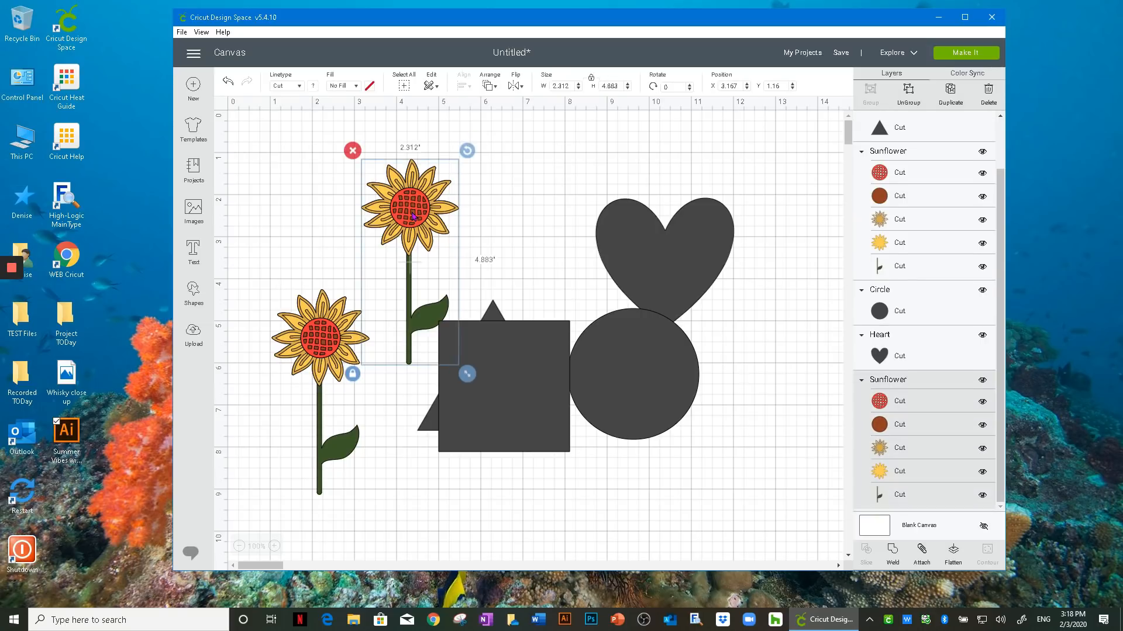
left_click(988, 94)
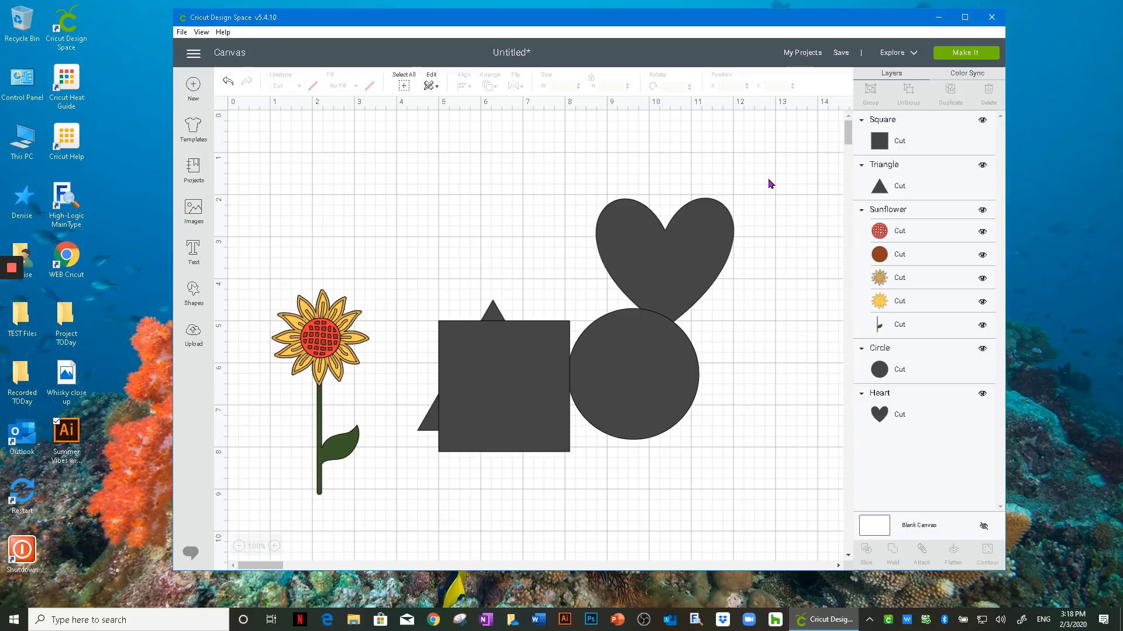
left_click_drag(401, 218, 728, 419)
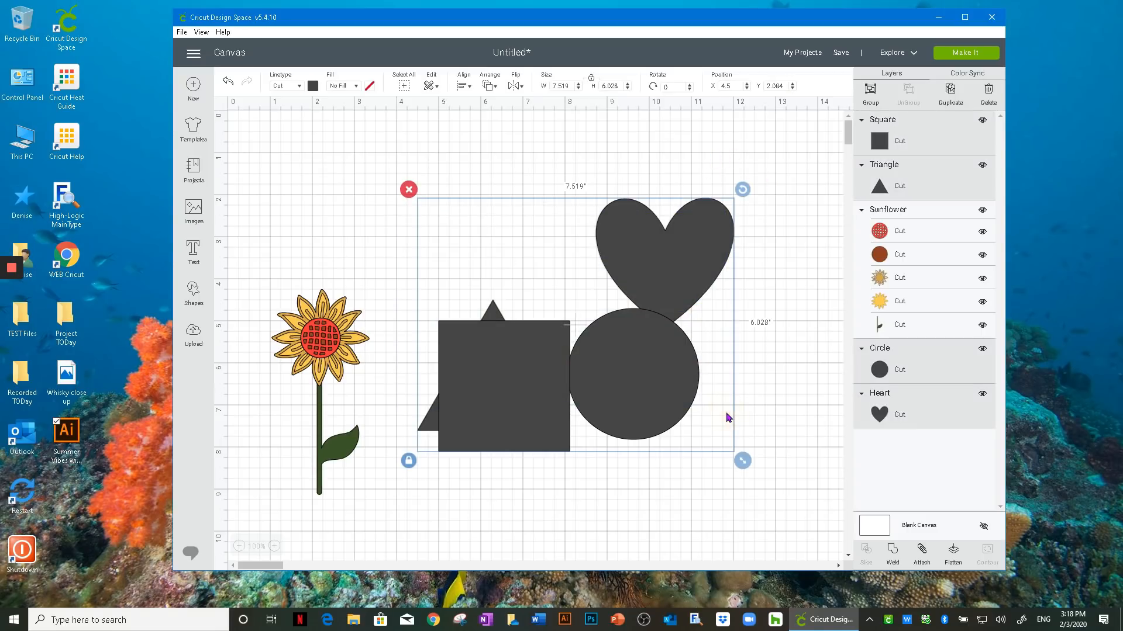
left_click(408, 190)
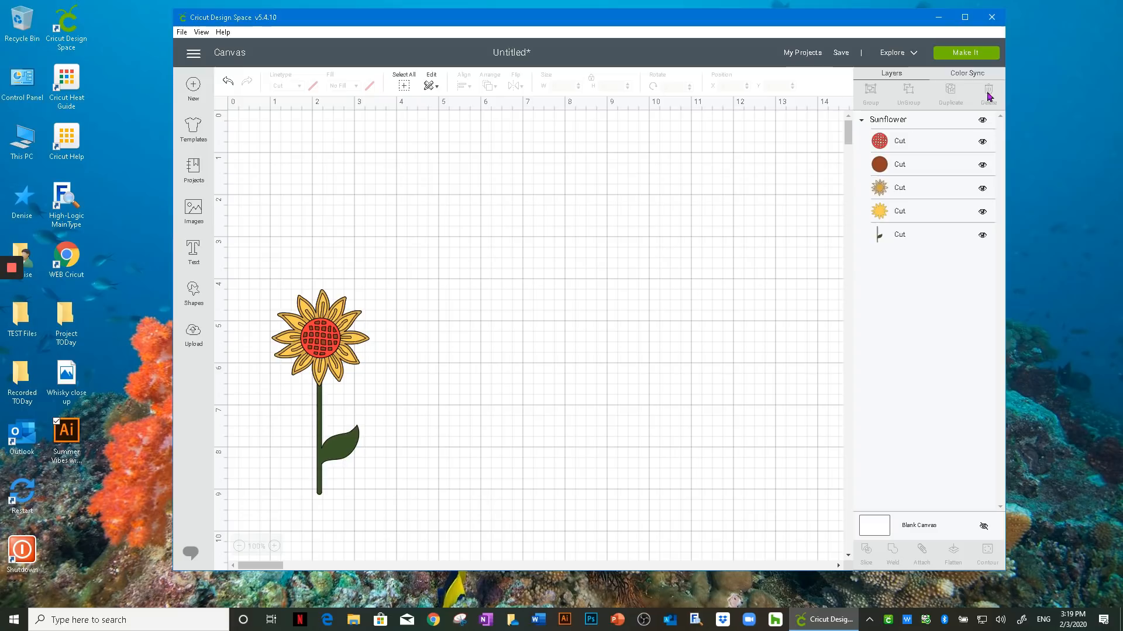
Review the cut, copy and paste options for the remaining sunflower and deselect it
left_click(331, 342)
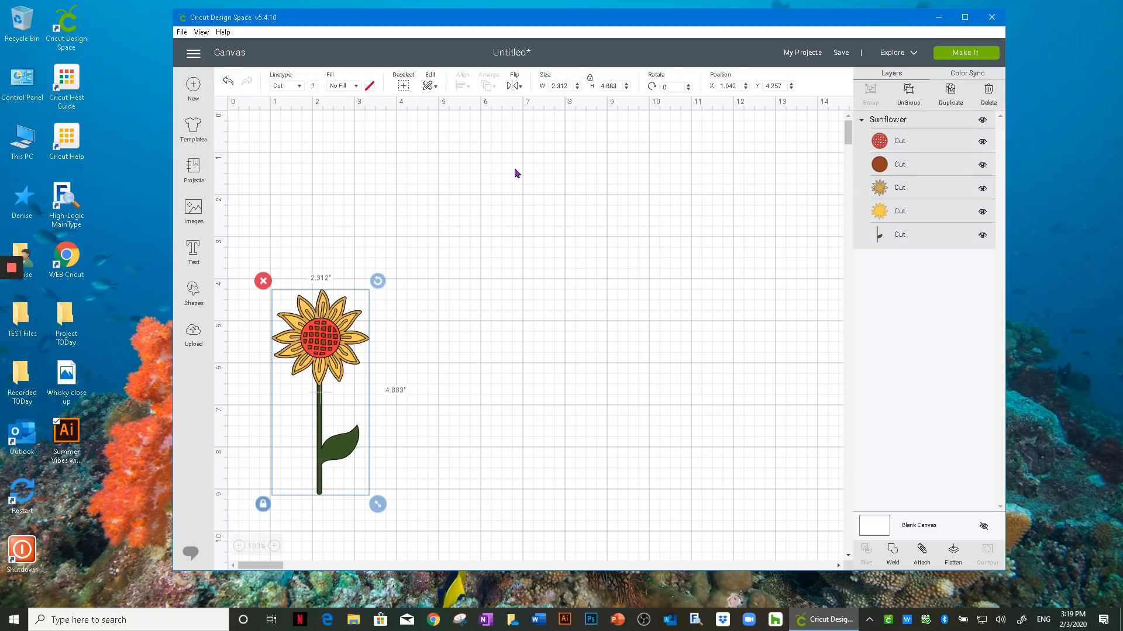
left_click(435, 88)
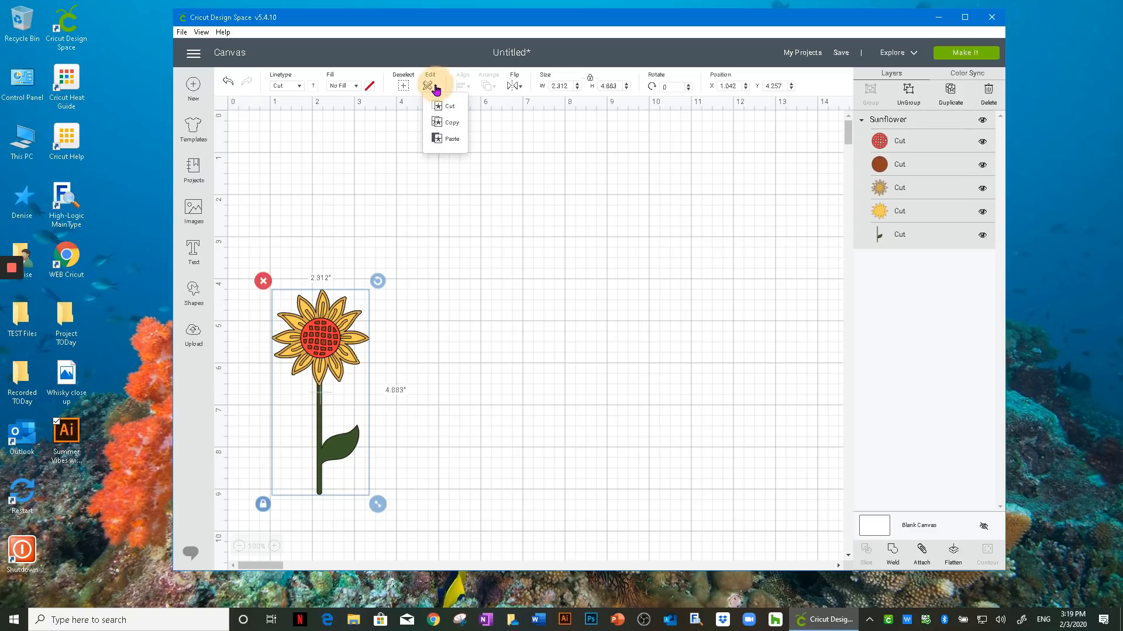
left_click(500, 237)
left_click(704, 201)
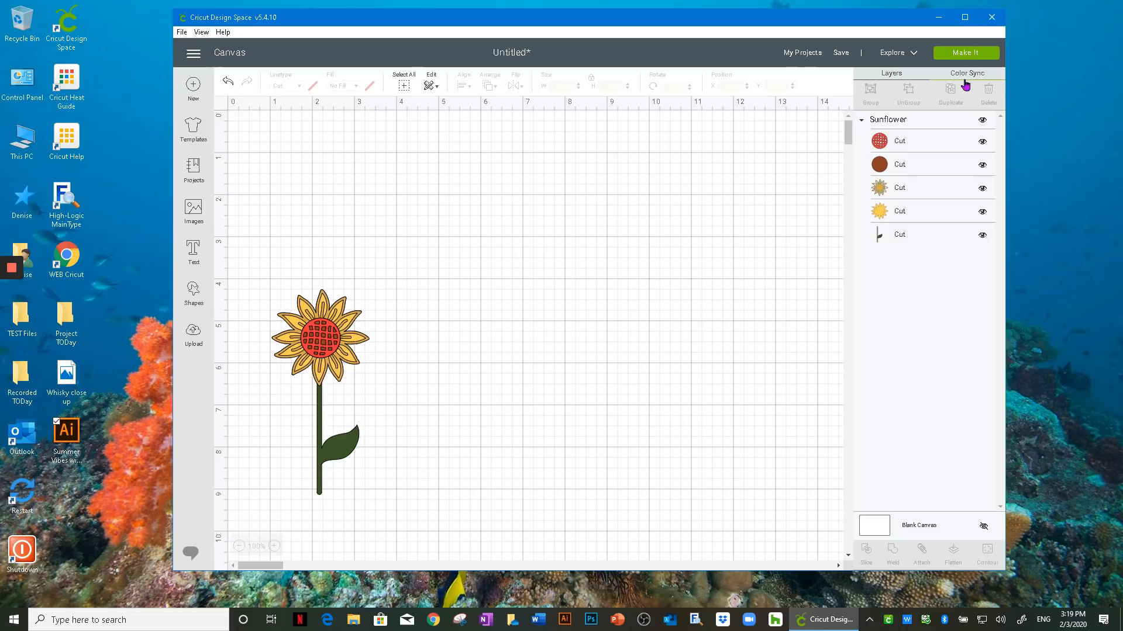
Duplicate the remaining sunflower seven times and deselect the last copy
key("ctrl+a")
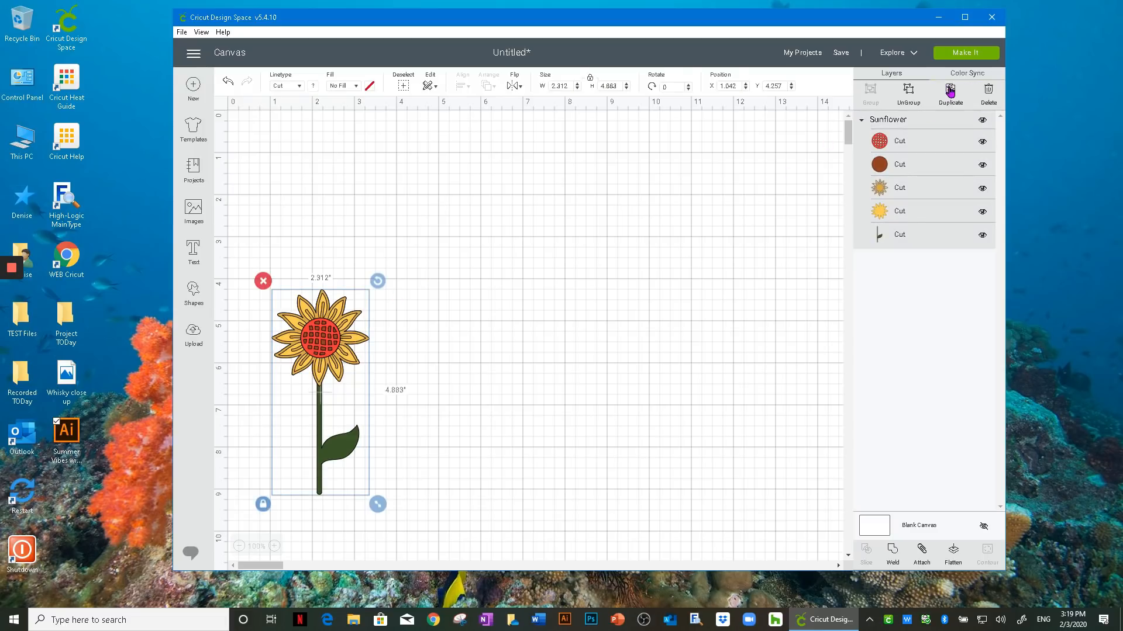
left_click(950, 90)
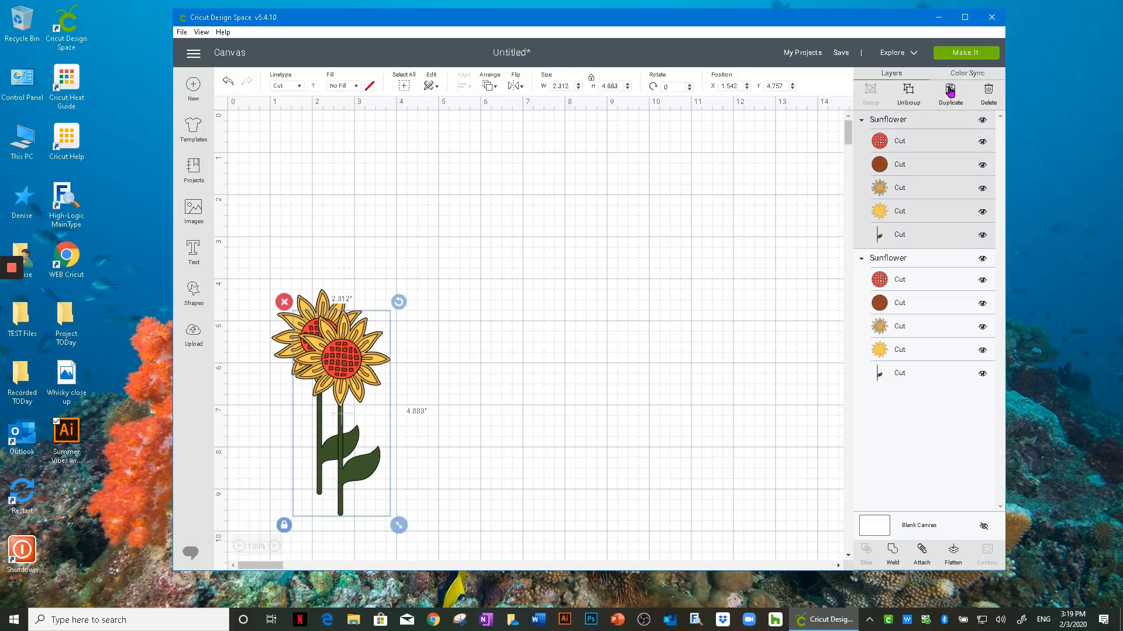
left_click(950, 90)
left_click(951, 91)
left_click(950, 90)
left_click(950, 90)
left_click(950, 91)
left_click(950, 90)
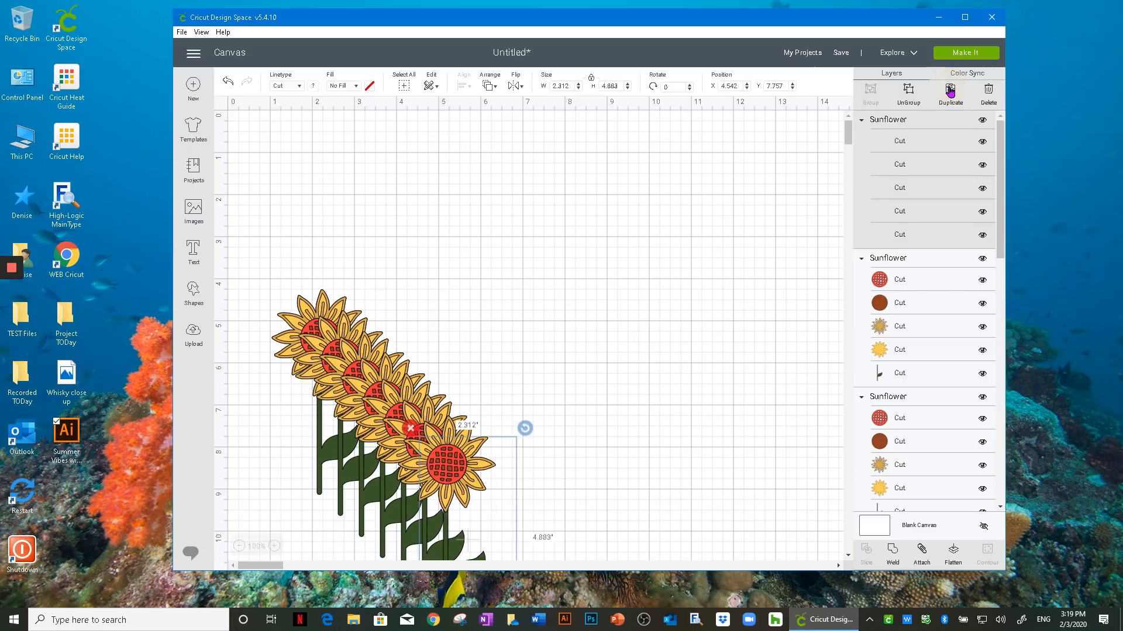
left_click(622, 382)
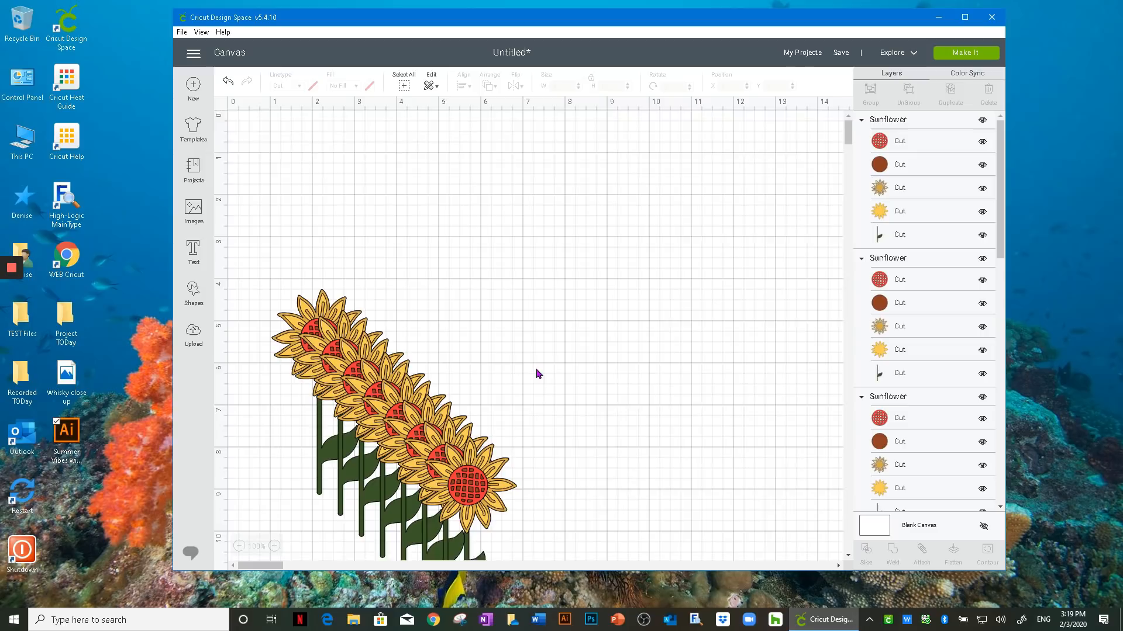
Select the whole cascade of sunflowers with a selection box and deselect it
scroll(530, 386, "down", 2)
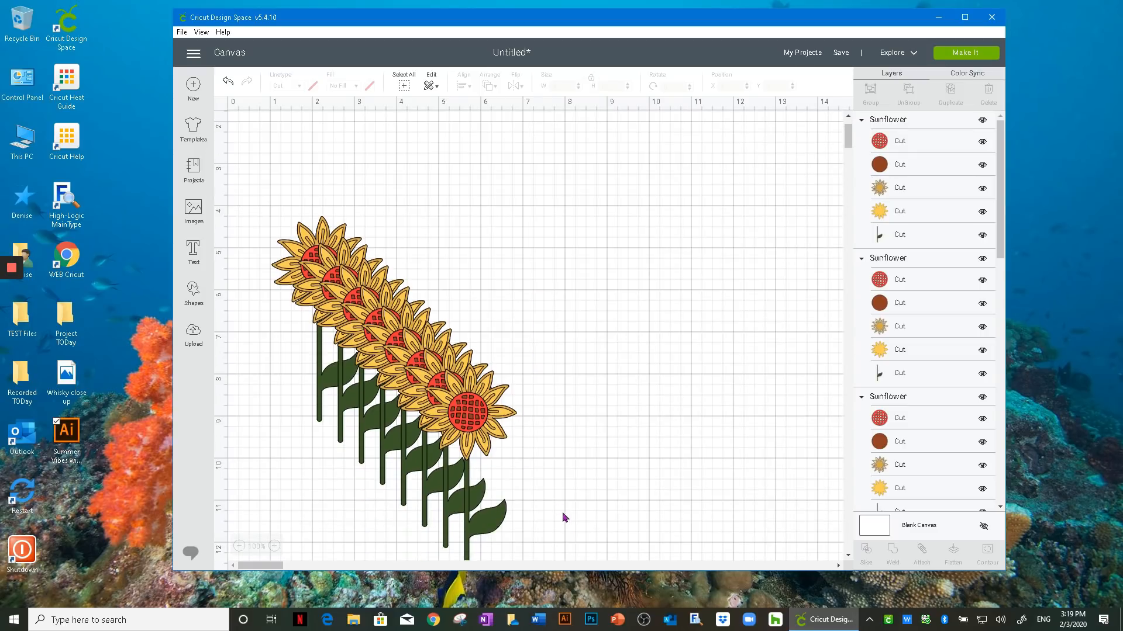
left_click_drag(564, 535, 477, 479)
left_click_drag(345, 356, 343, 355)
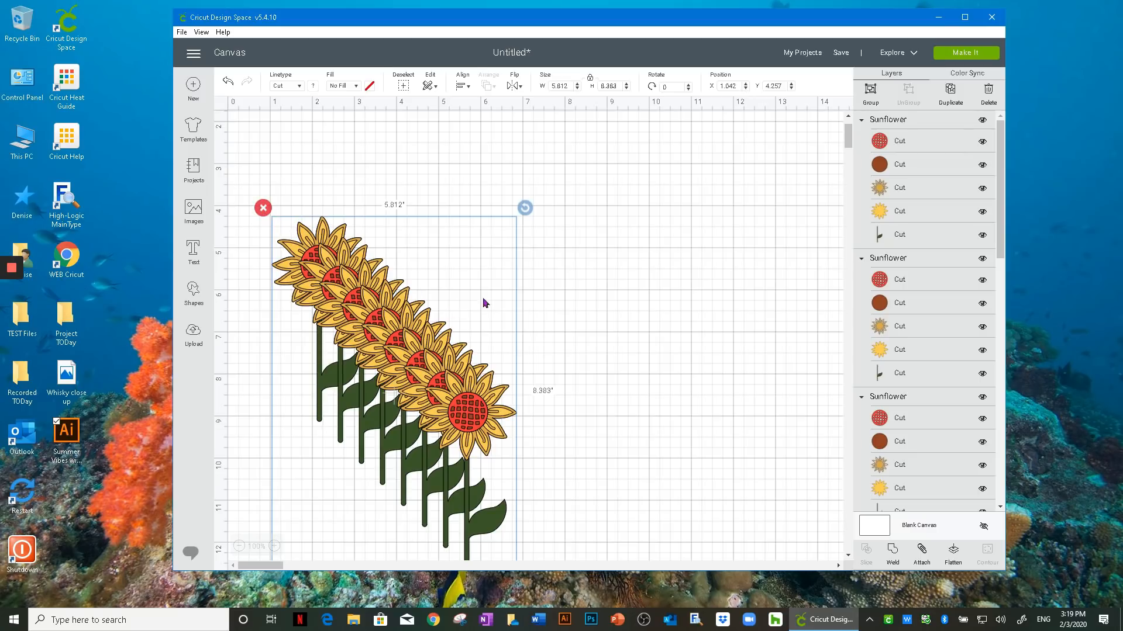
left_click(585, 270)
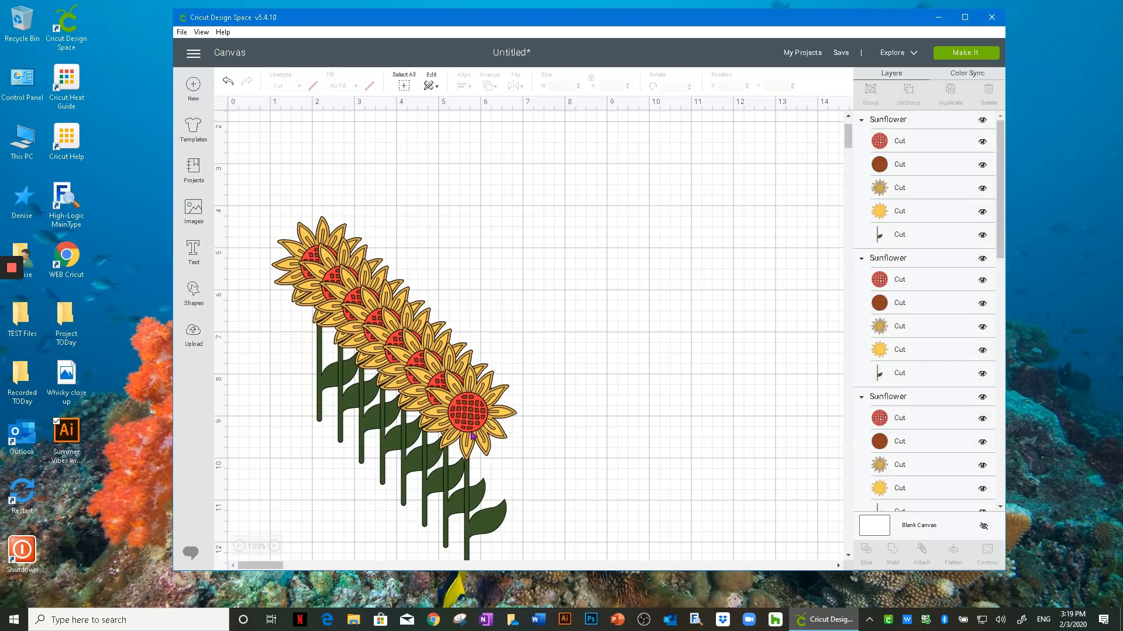
Move the front sunflower aside, delete all the others, and place the remaining one at about X 6.40, Y 3.15
left_click_drag(472, 435, 773, 272)
left_click_drag(527, 526, 289, 251)
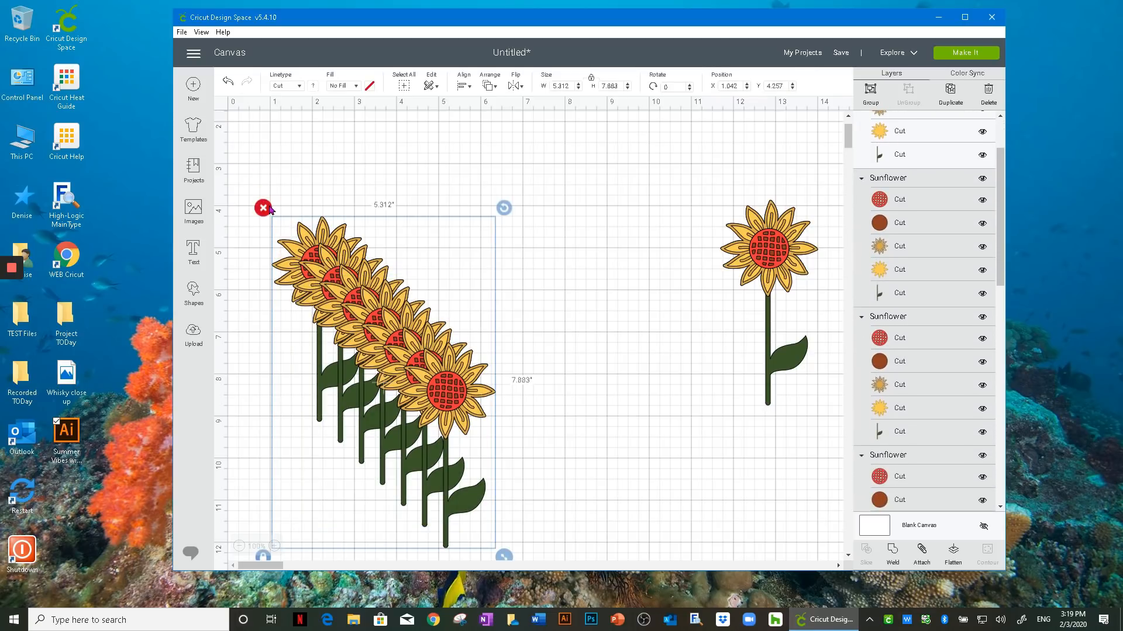
left_click(263, 208)
left_click_drag(730, 255, 529, 228)
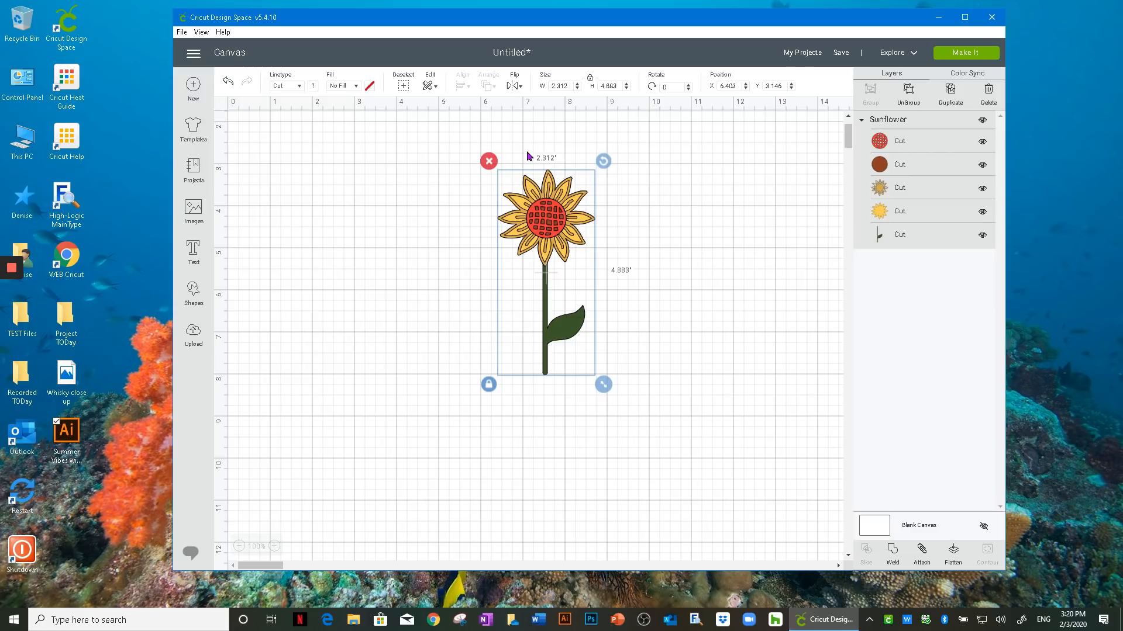
Duplicate the sunflower and place the copy lower and to the right of the original
right_click(536, 214)
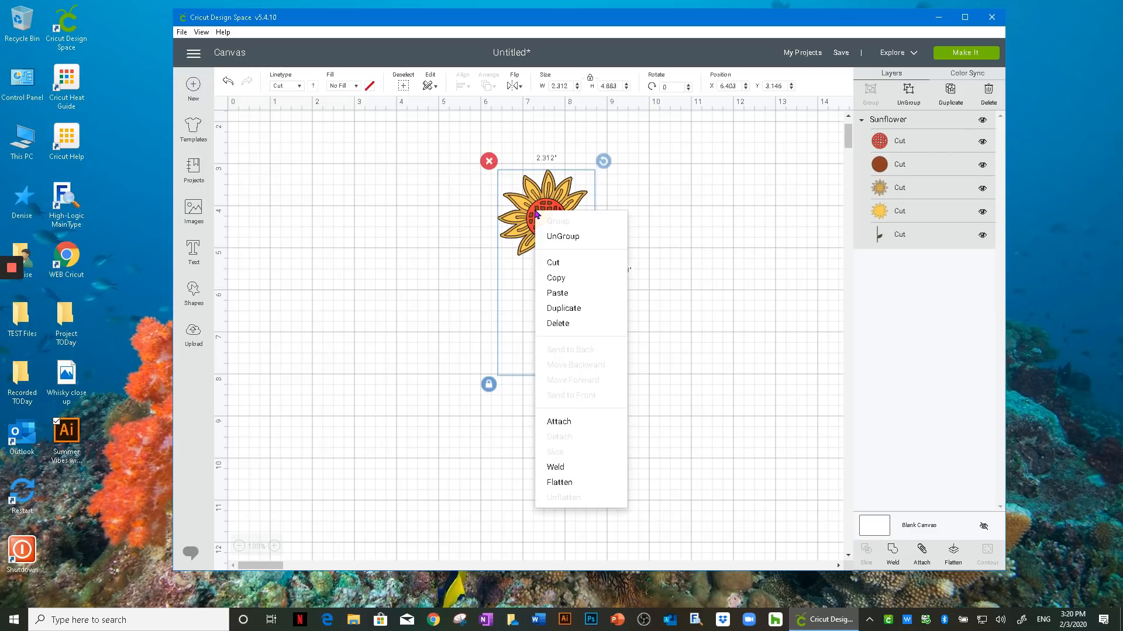
left_click(569, 308)
left_click_drag(598, 244, 702, 322)
Select both sunflowers and align them with the Center option
left_click_drag(450, 148, 747, 507)
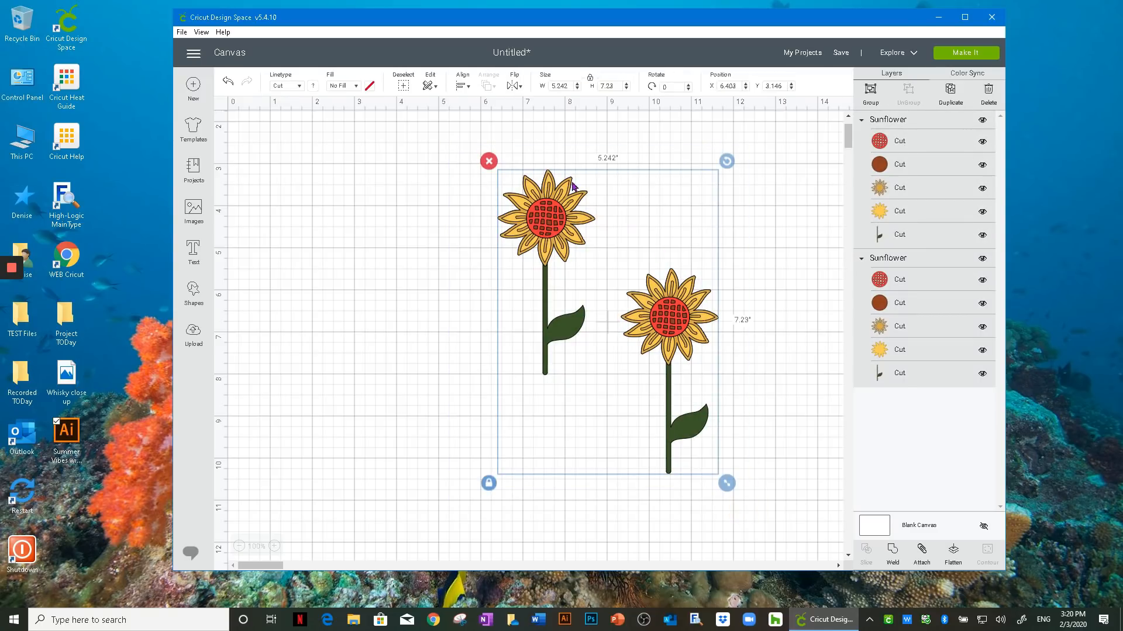
left_click(468, 89)
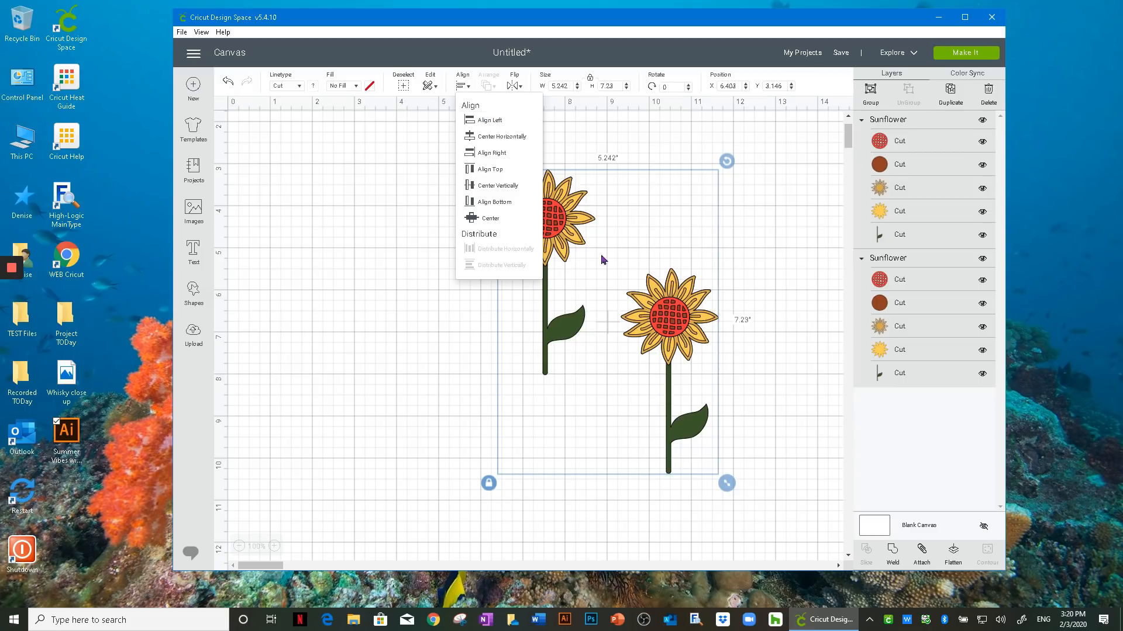
left_click(490, 220)
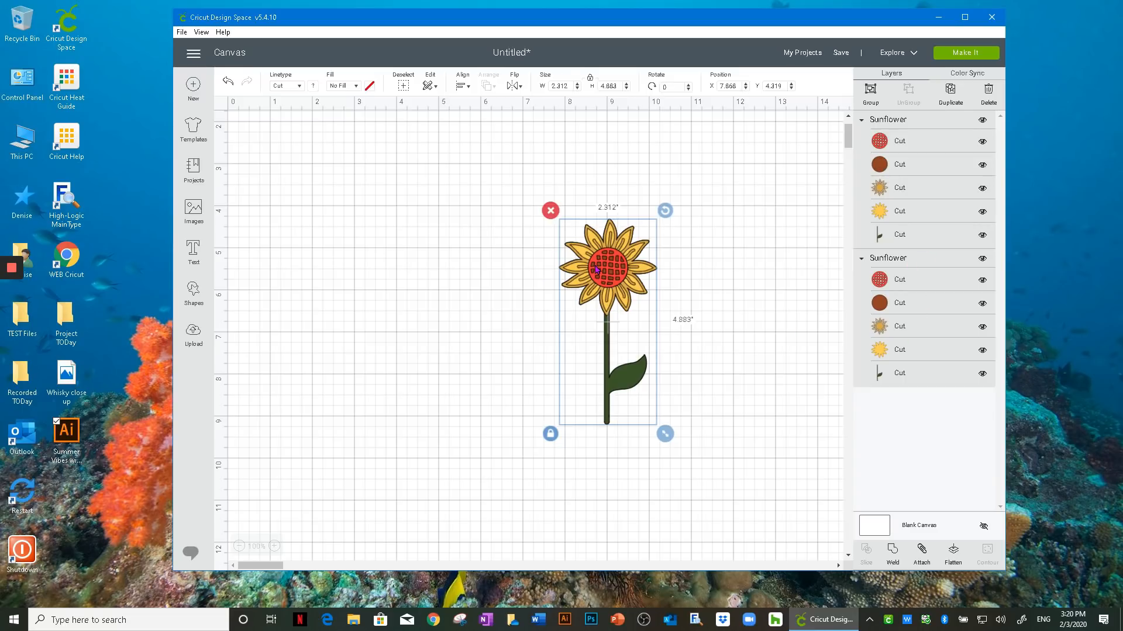
left_click(462, 86)
left_click(487, 123)
left_click(462, 87)
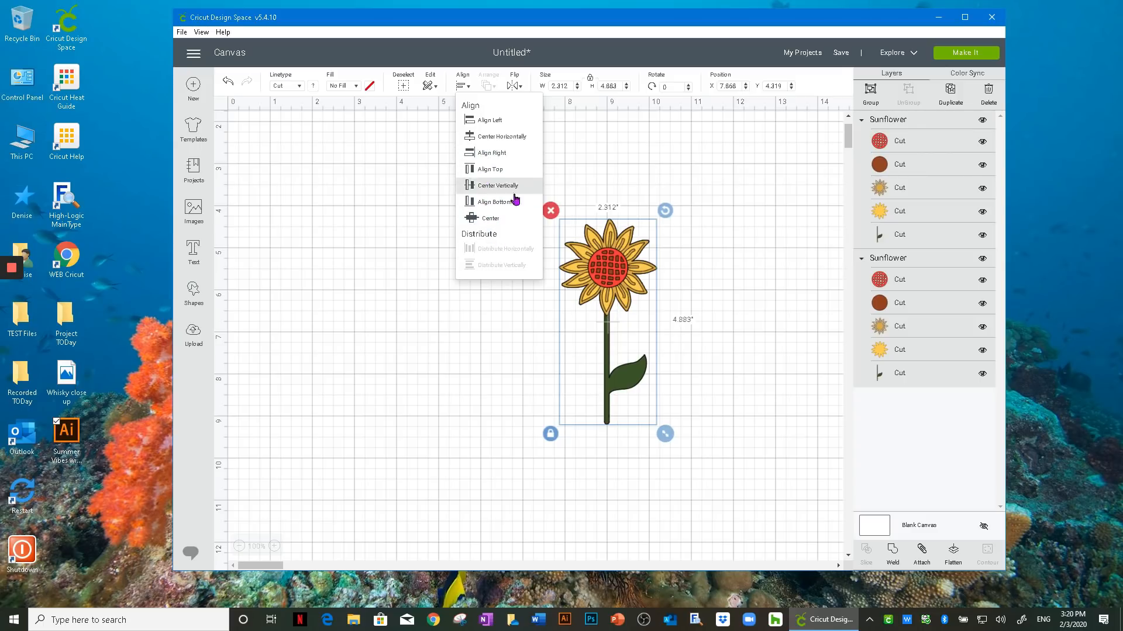
left_click(585, 279)
left_click_drag(578, 280, 528, 275)
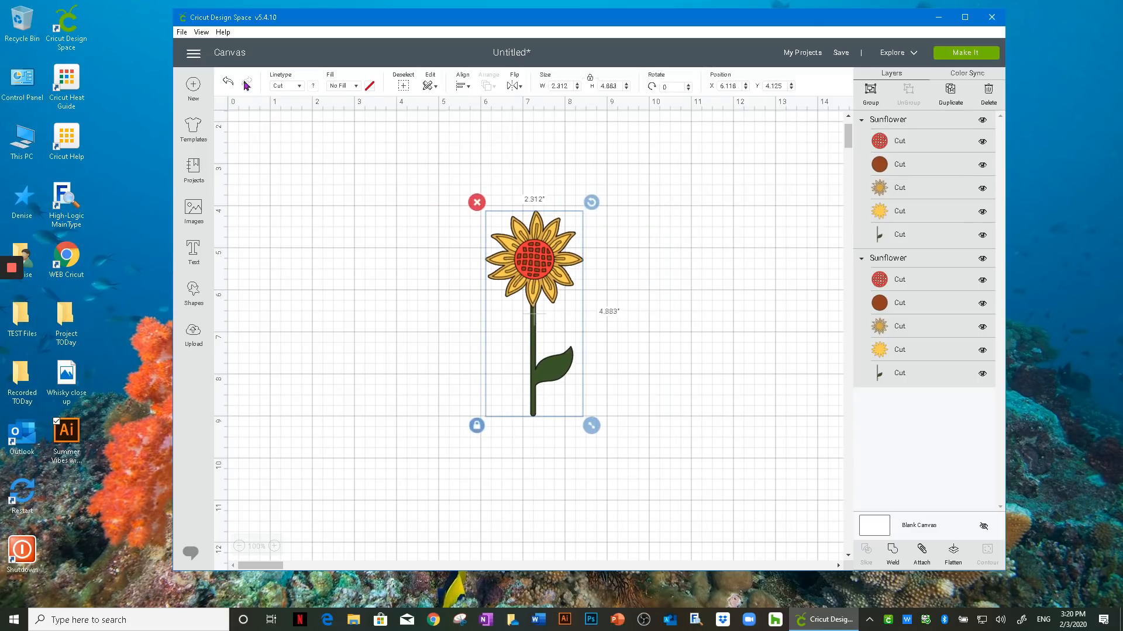
left_click(225, 83)
left_click(225, 82)
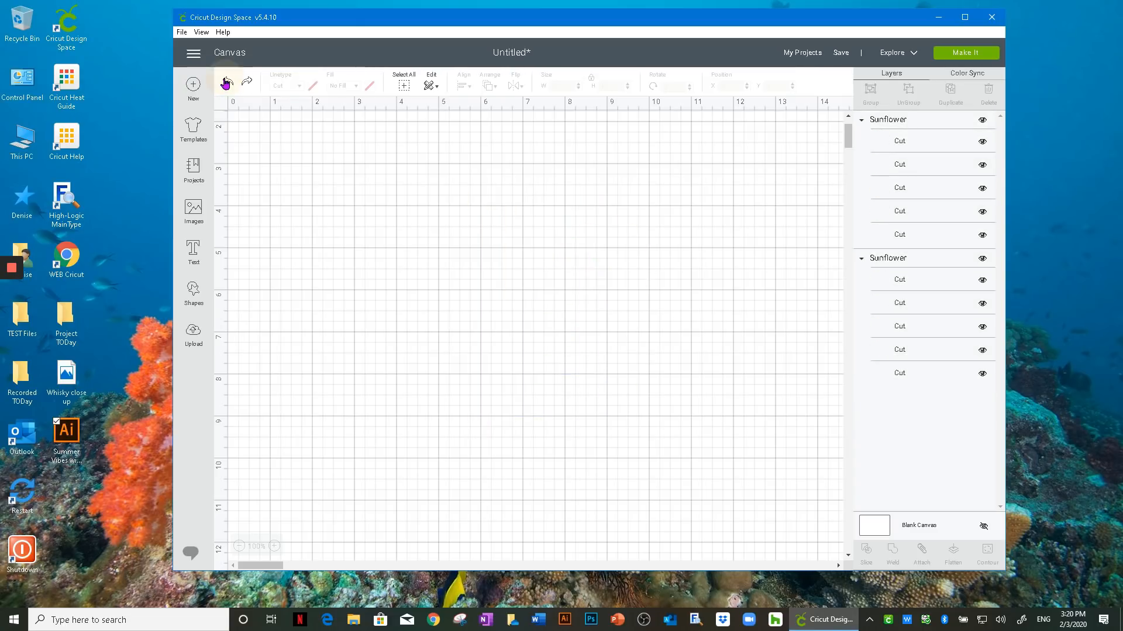
Separate the stacked sunflowers, placing one at about X 4.5, Y 4.1 and the other at about X 7.23, Y 3.24
left_click(610, 273)
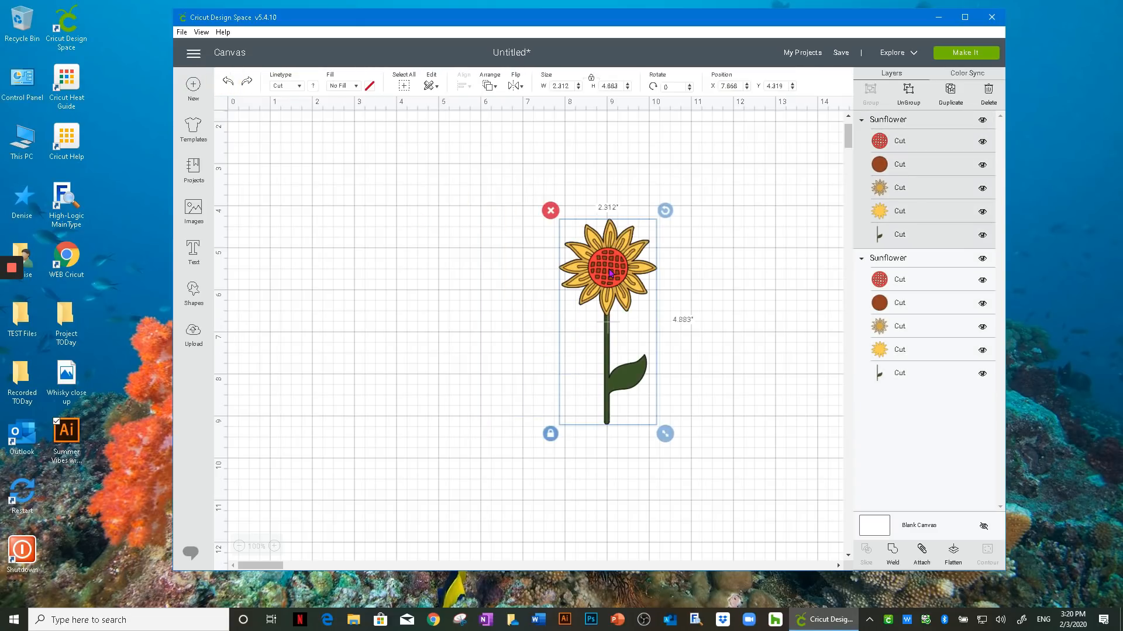
left_click_drag(604, 264, 461, 255)
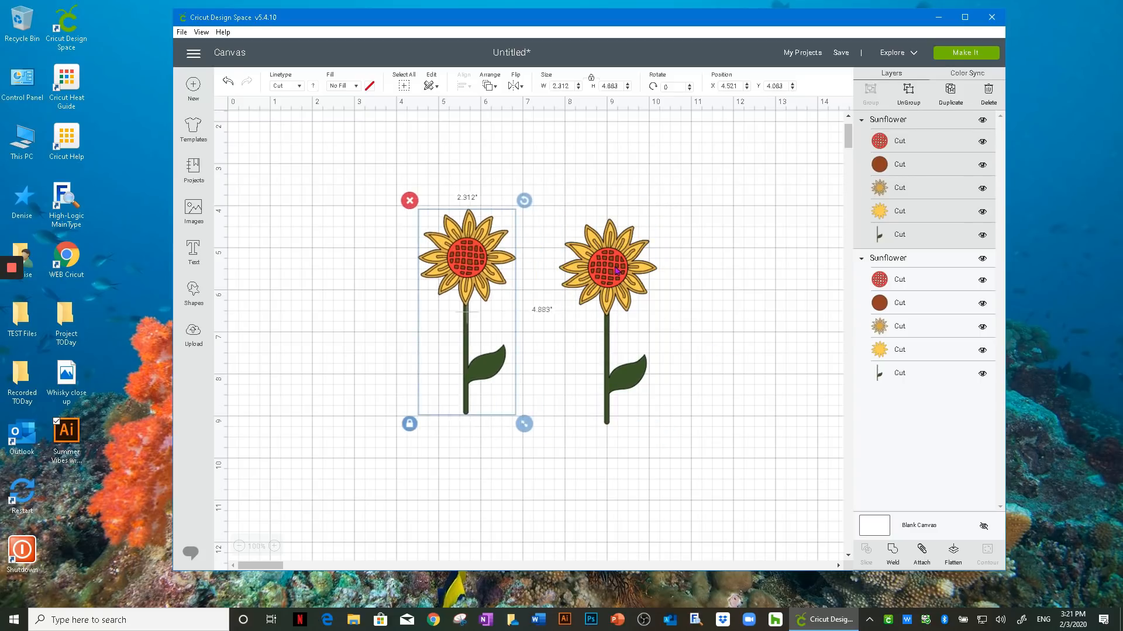
left_click(610, 246)
left_click_drag(609, 246, 589, 222)
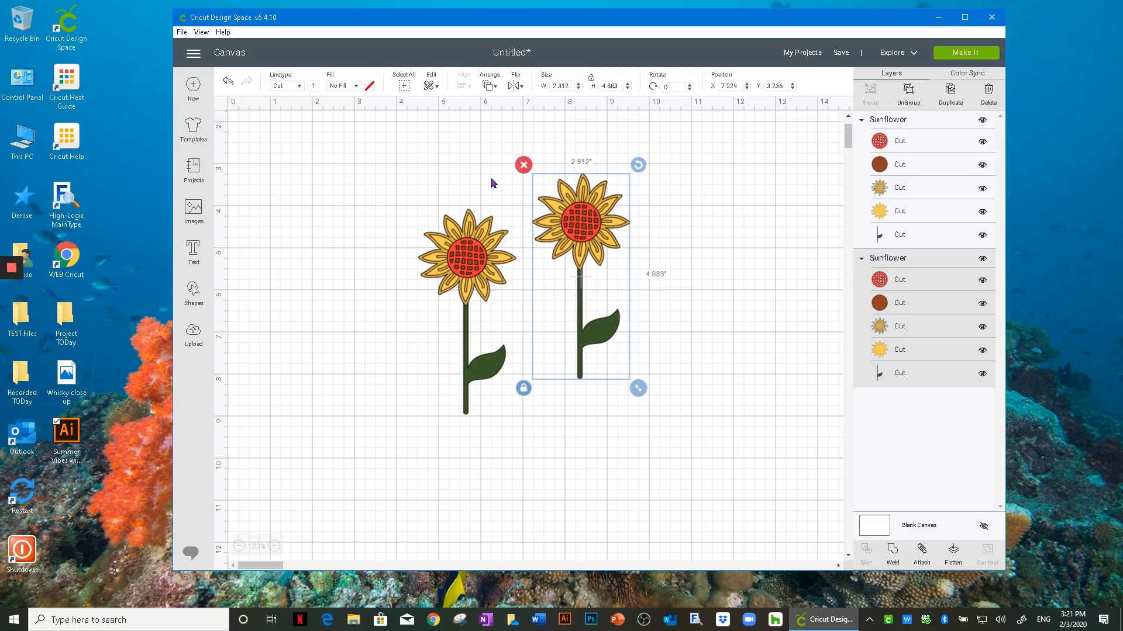
Select both sunflowers, apply Align Top to them, and deselect them
left_click_drag(384, 144, 658, 451)
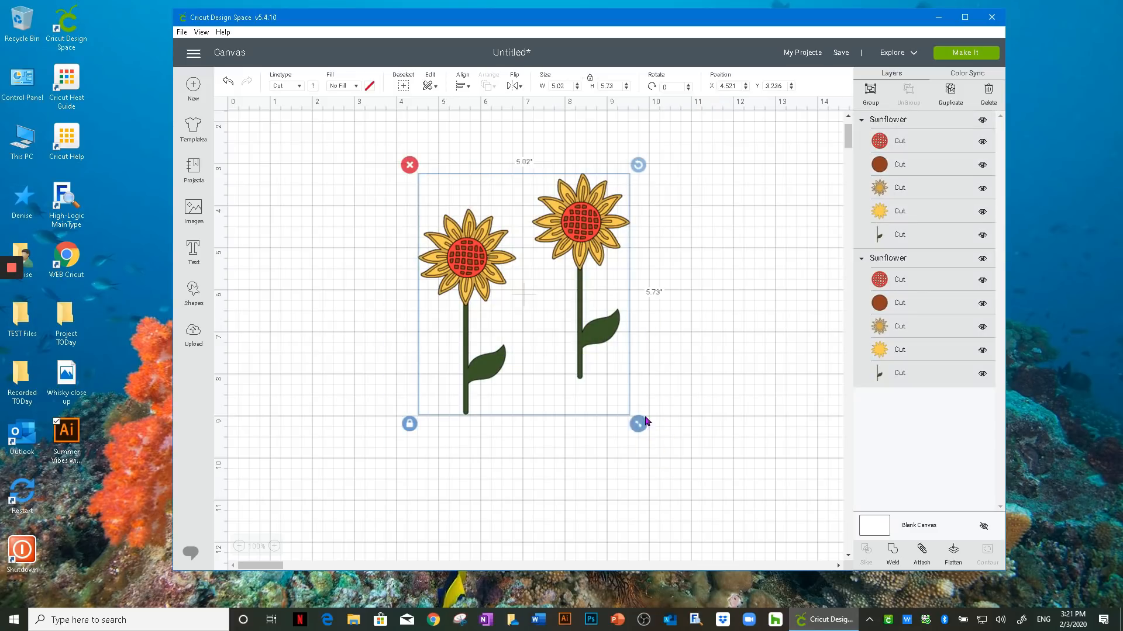
left_click(467, 90)
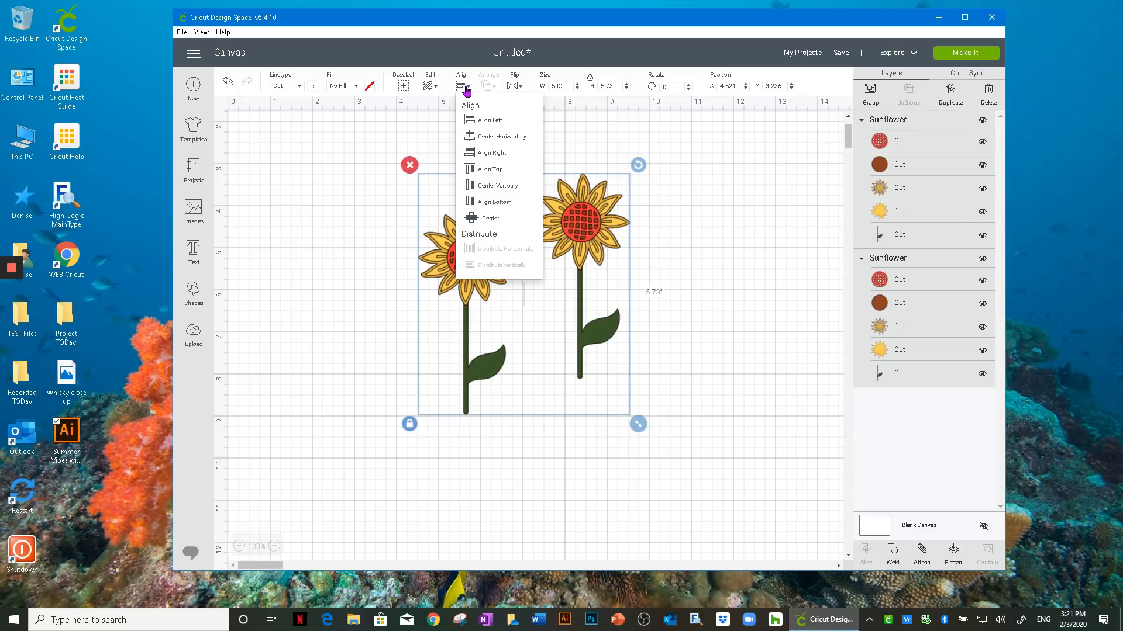
left_click(492, 170)
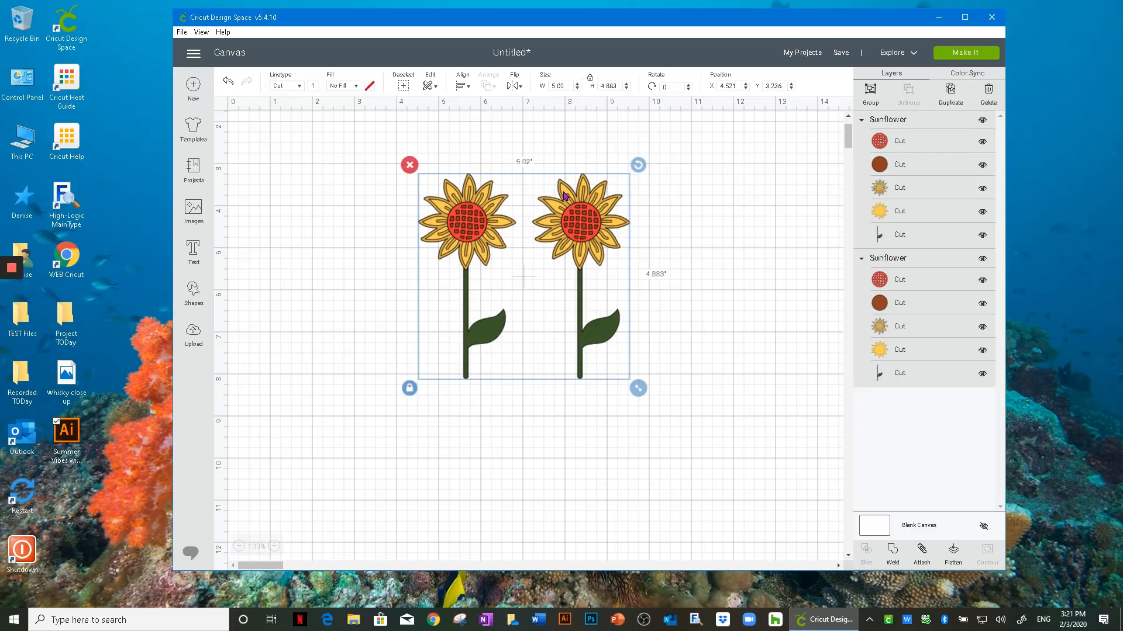
left_click(732, 242)
Lower the right sunflower, apply Align Bottom to both sunflowers, and deselect them
left_click(582, 230)
left_click_drag(582, 231, 610, 344)
left_click_drag(351, 150, 706, 522)
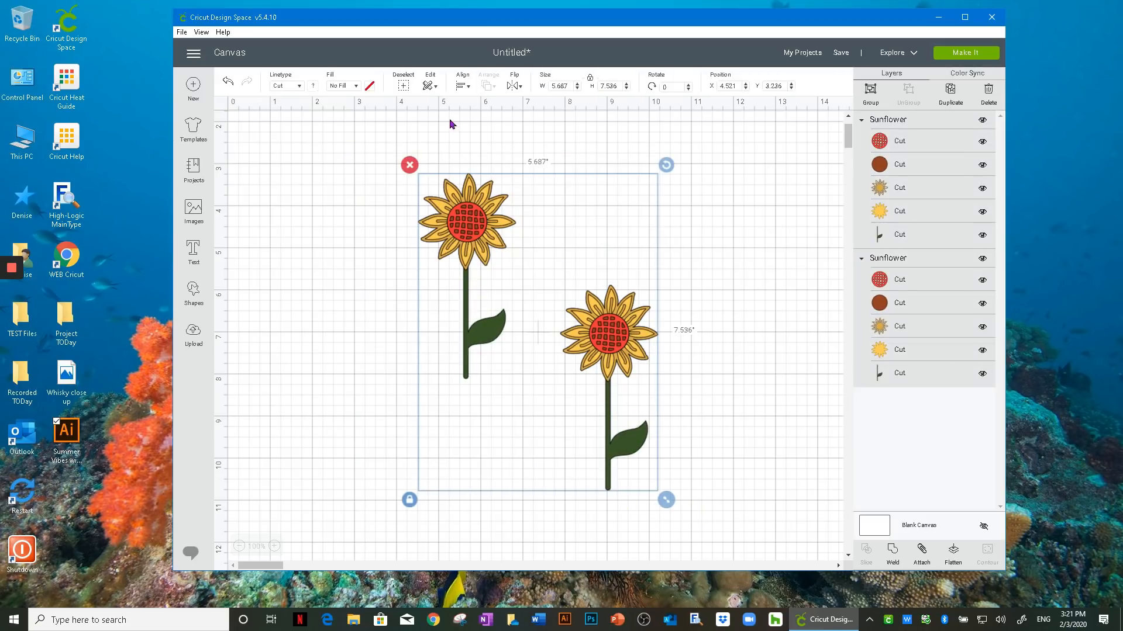
left_click(467, 86)
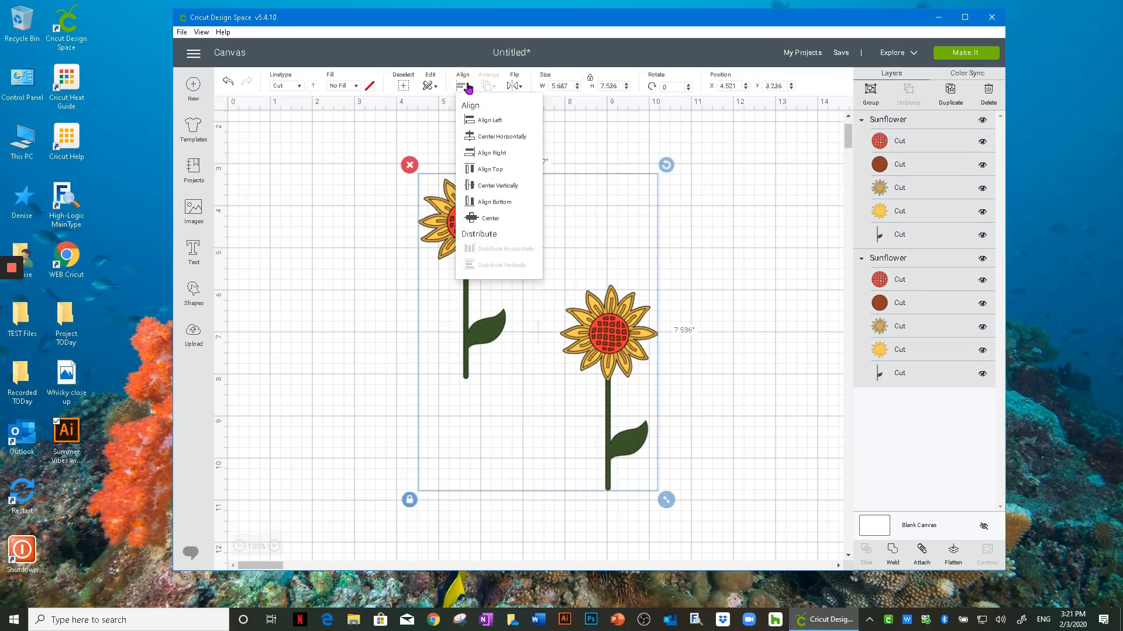
left_click(495, 202)
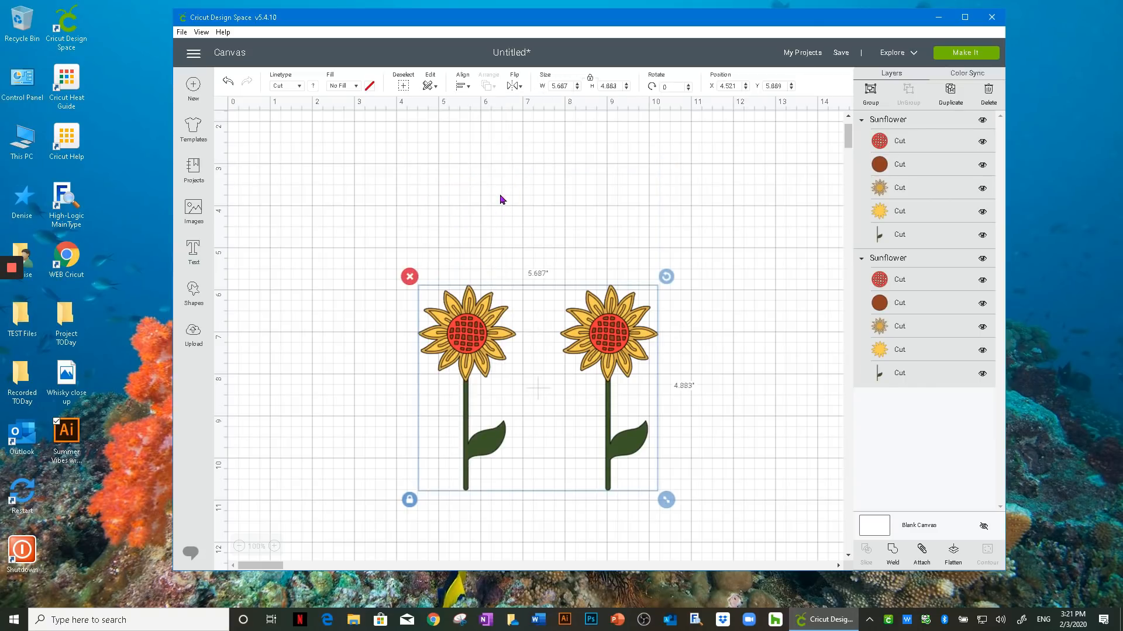
left_click(388, 243)
Move the left sunflower up to about X 5.10, Y 4.39 and duplicate the right sunflower twice
left_click_drag(457, 360, 483, 297)
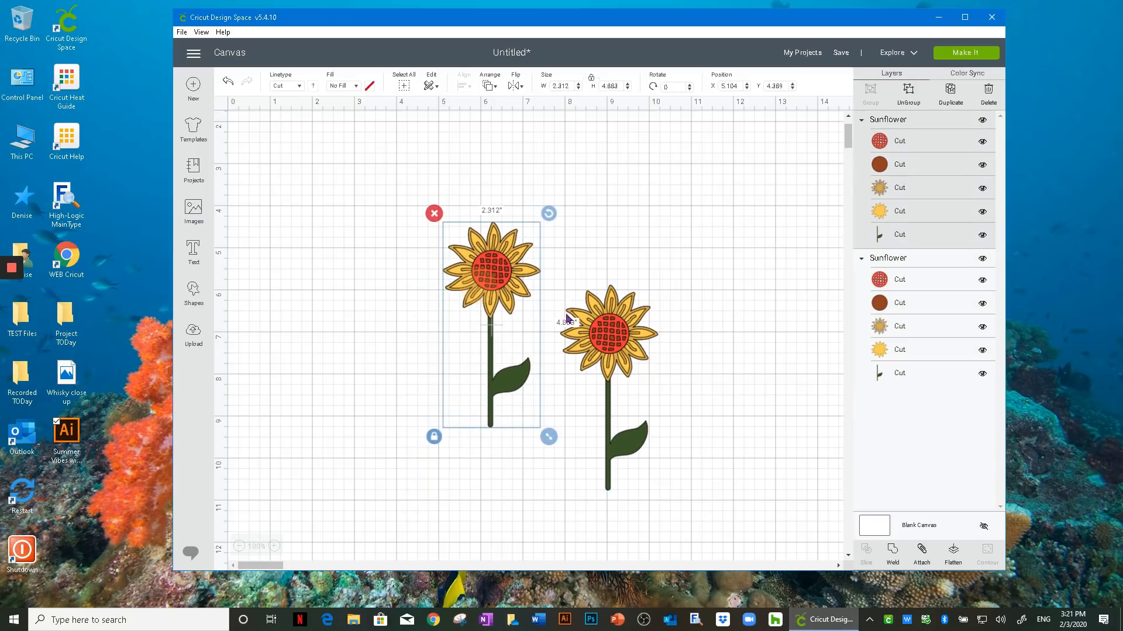
left_click(590, 310)
left_click(950, 93)
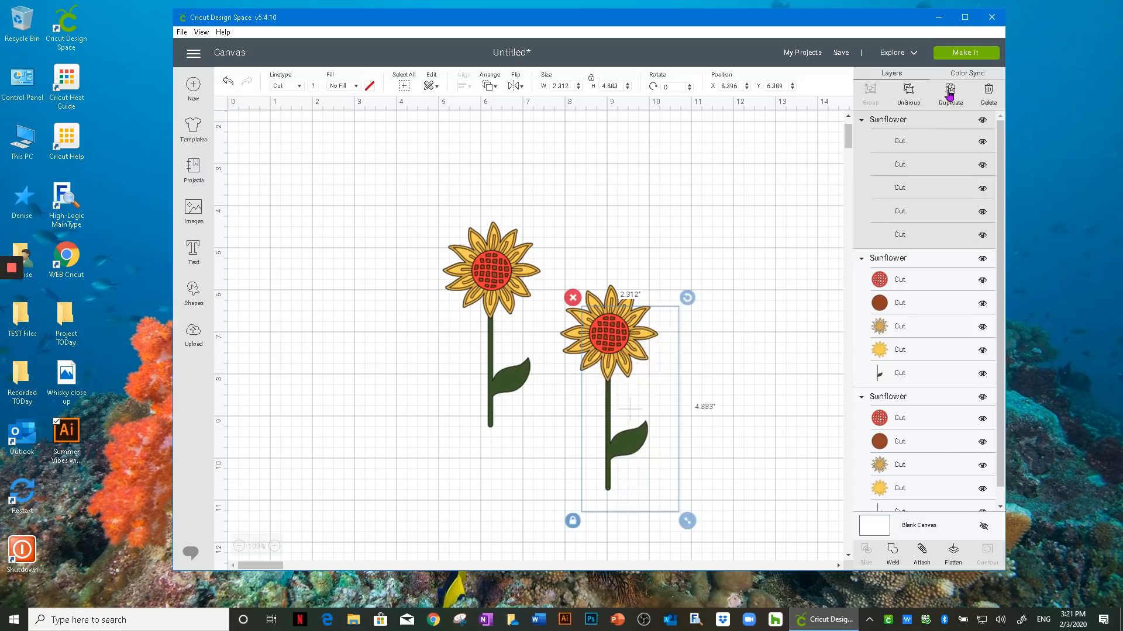
left_click(949, 93)
Select all four sunflowers and distribute them horizontally
left_click(380, 193)
left_click_drag(380, 192, 722, 472)
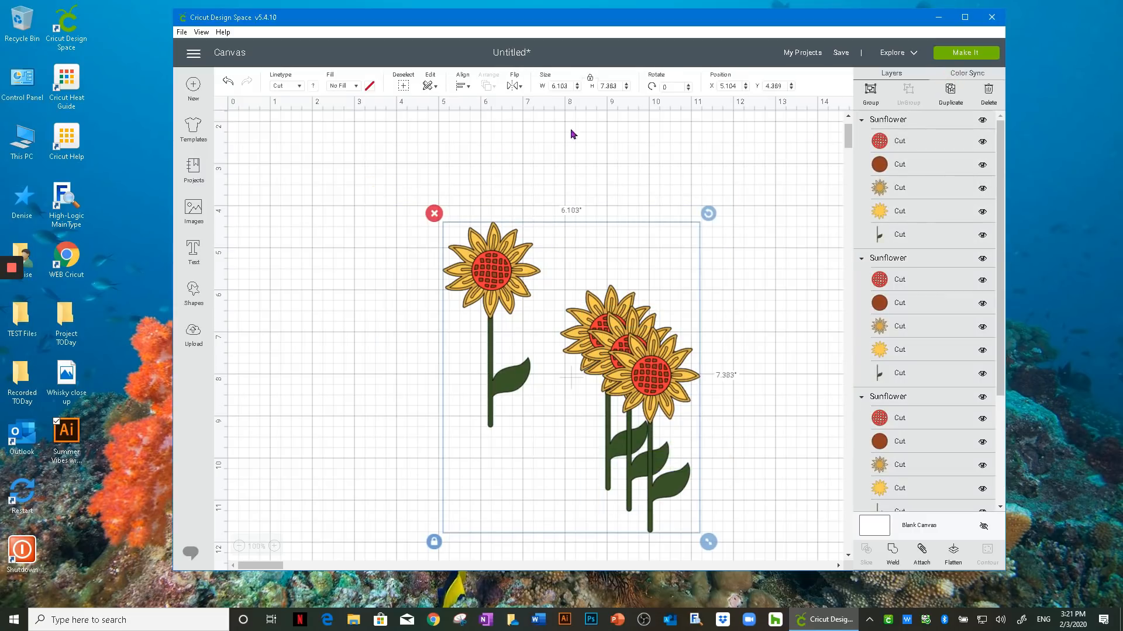
left_click(462, 86)
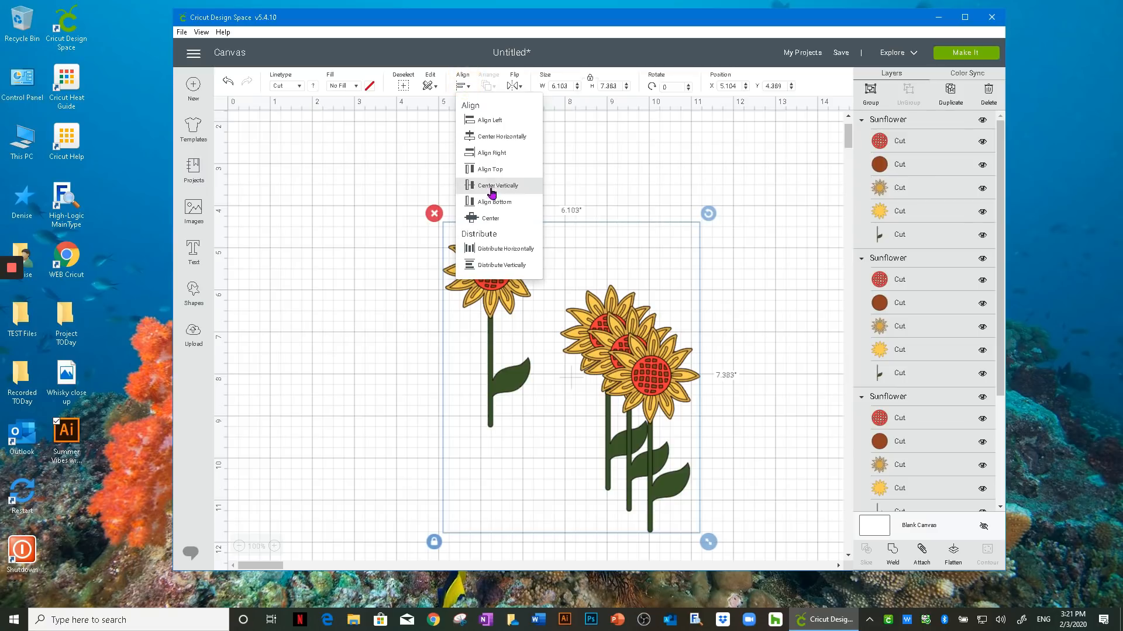
left_click(495, 254)
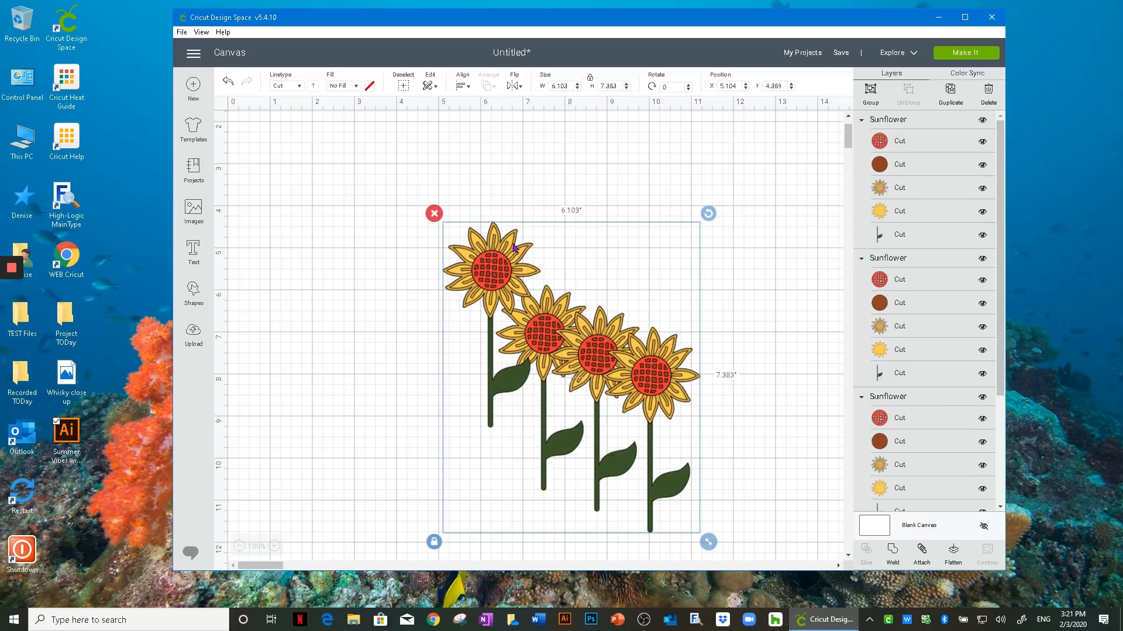
Apply Align Top and Center Vertically to the four distributed sunflowers
left_click(468, 88)
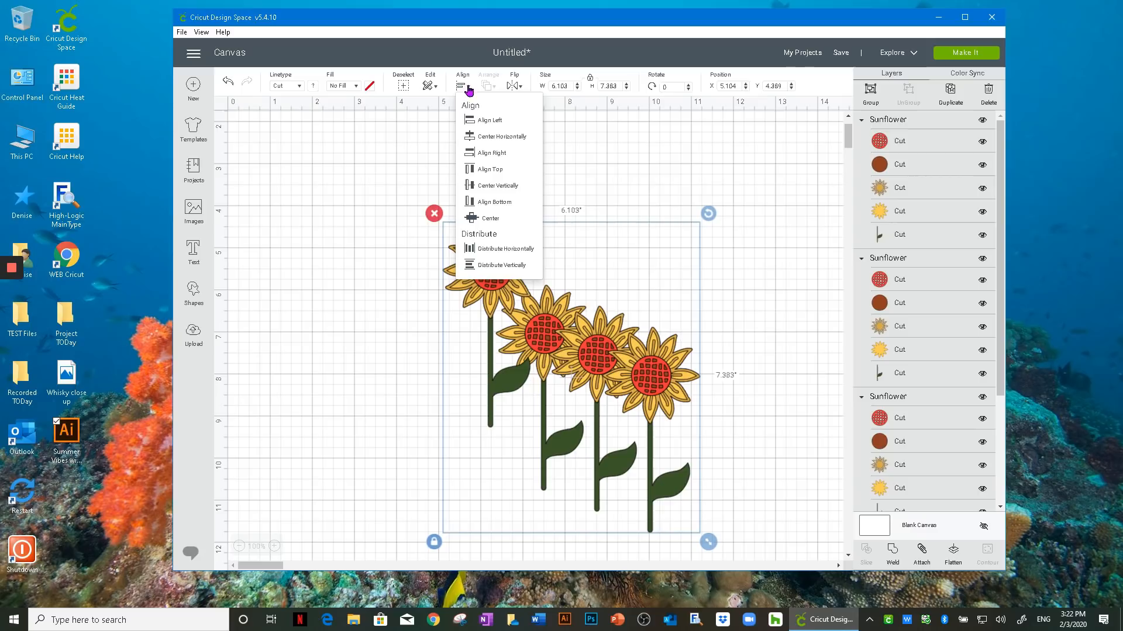
left_click(499, 170)
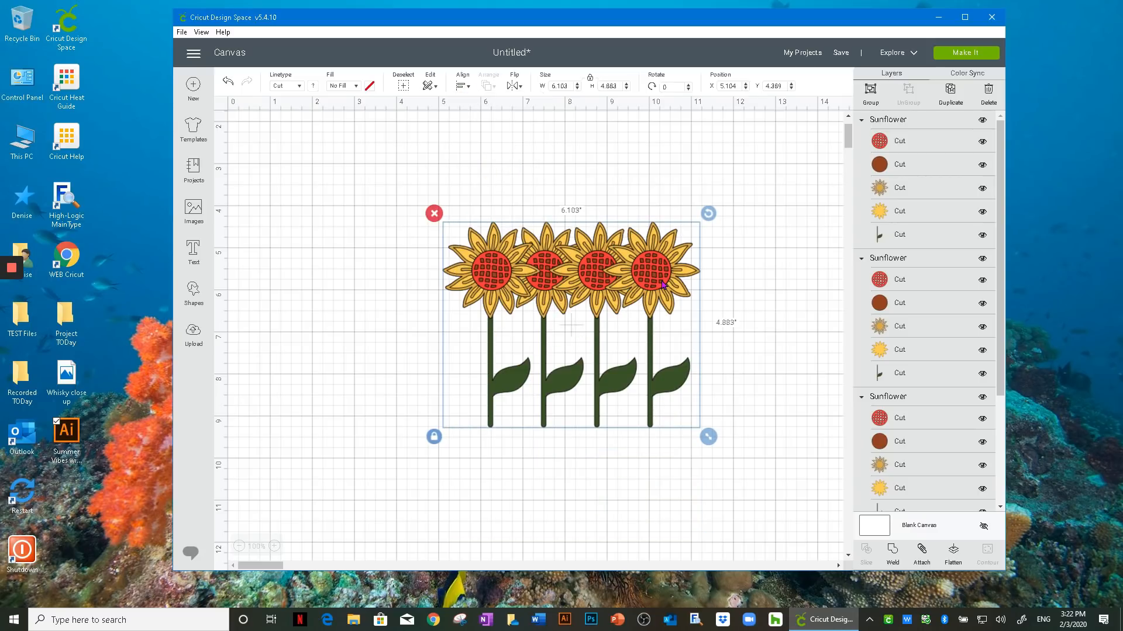
left_click(465, 87)
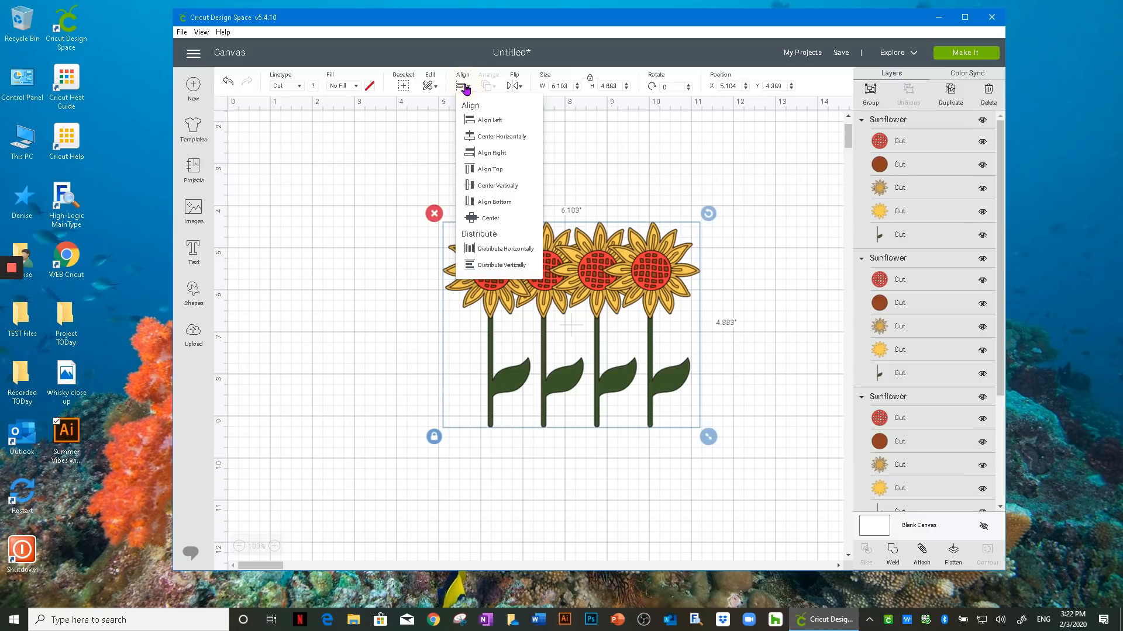
left_click(493, 181)
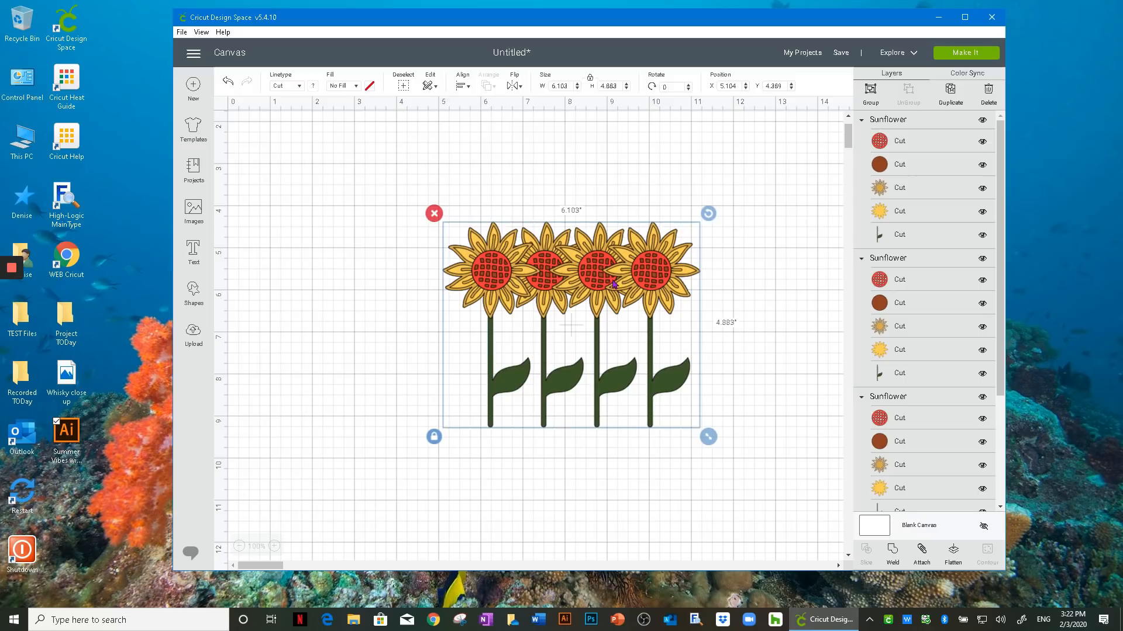
Apply Align Left to the four sunflowers, then spread them out with the rightmost one lower, at about X 10.09, Y 6.53
left_click(465, 87)
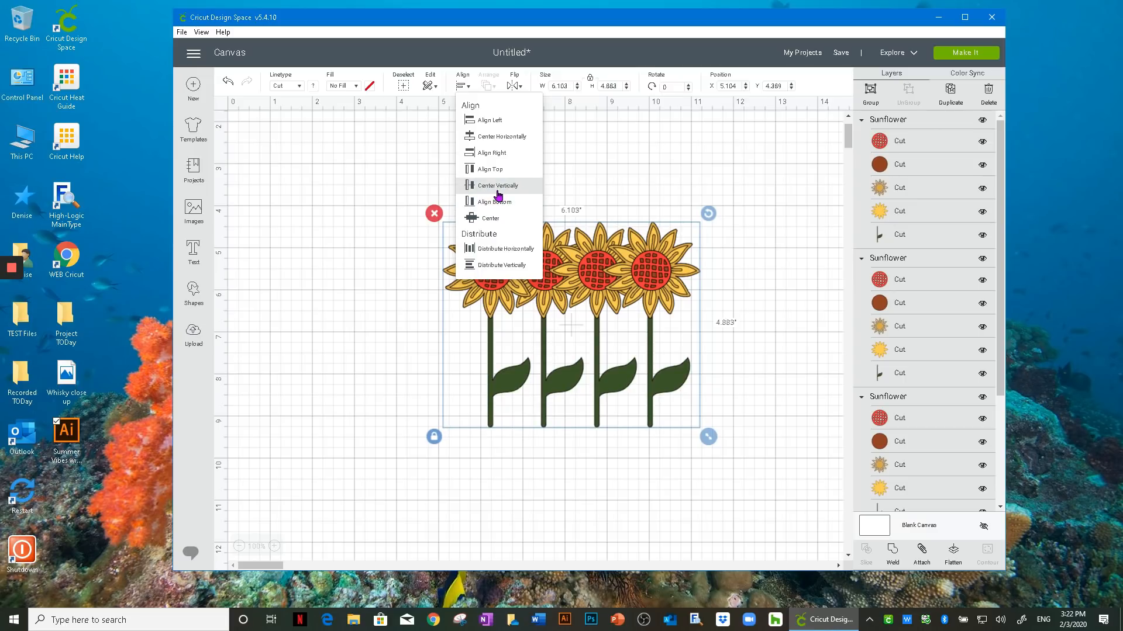
left_click(498, 119)
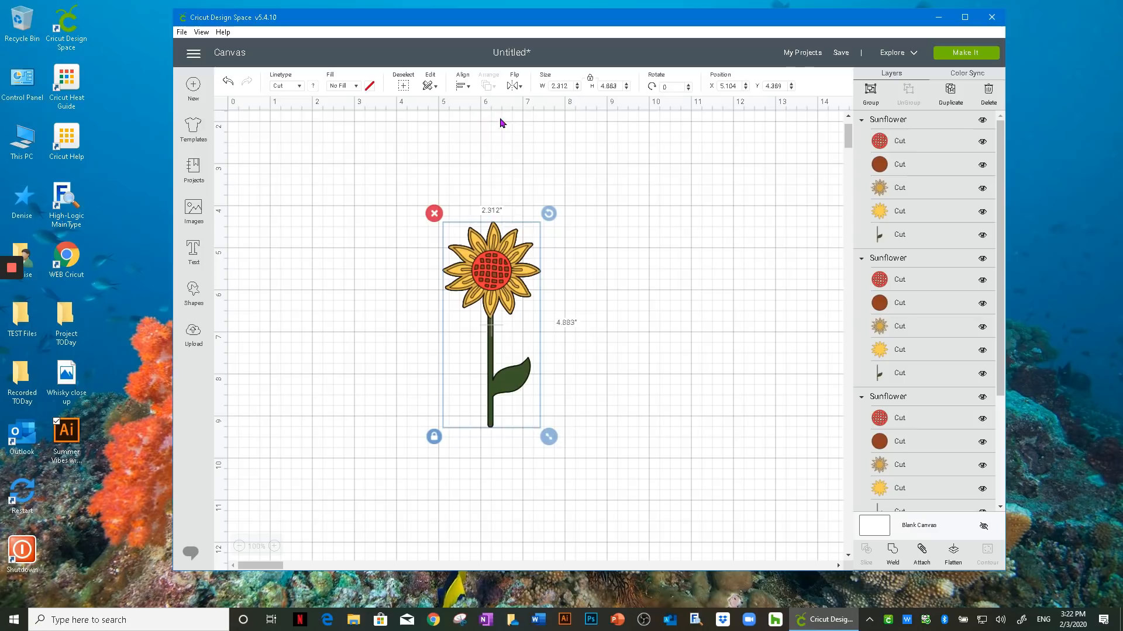
left_click_drag(499, 270, 693, 339)
left_click(665, 246)
left_click_drag(680, 302, 688, 326)
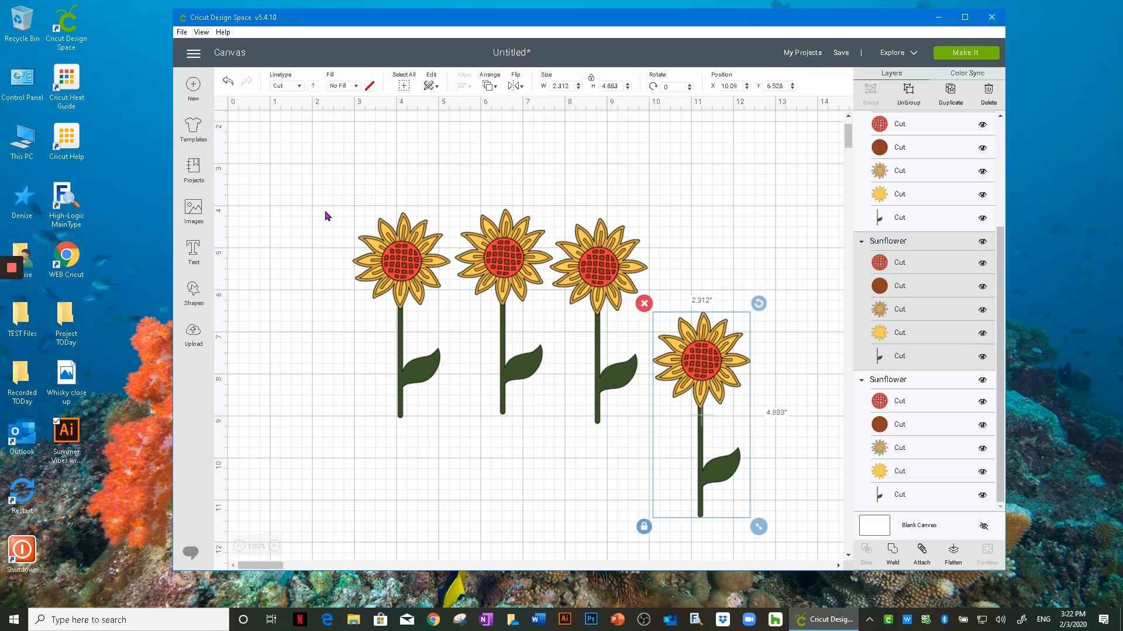
Select the four spread-out sunflowers, apply Align Top to them, and group them
left_click_drag(318, 184, 756, 469)
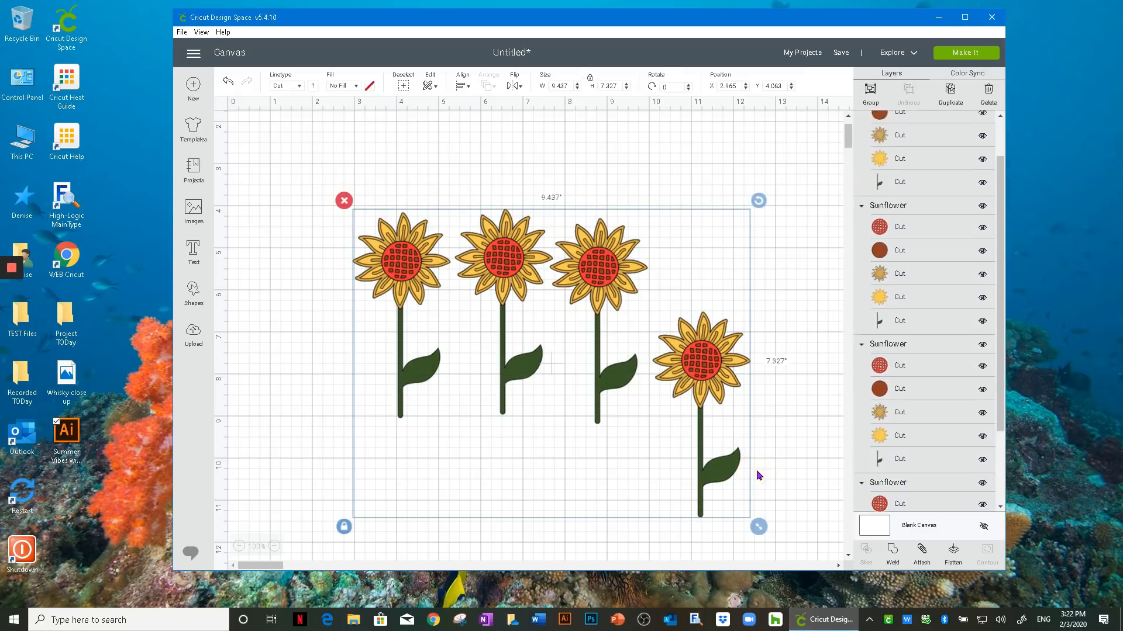
left_click(464, 87)
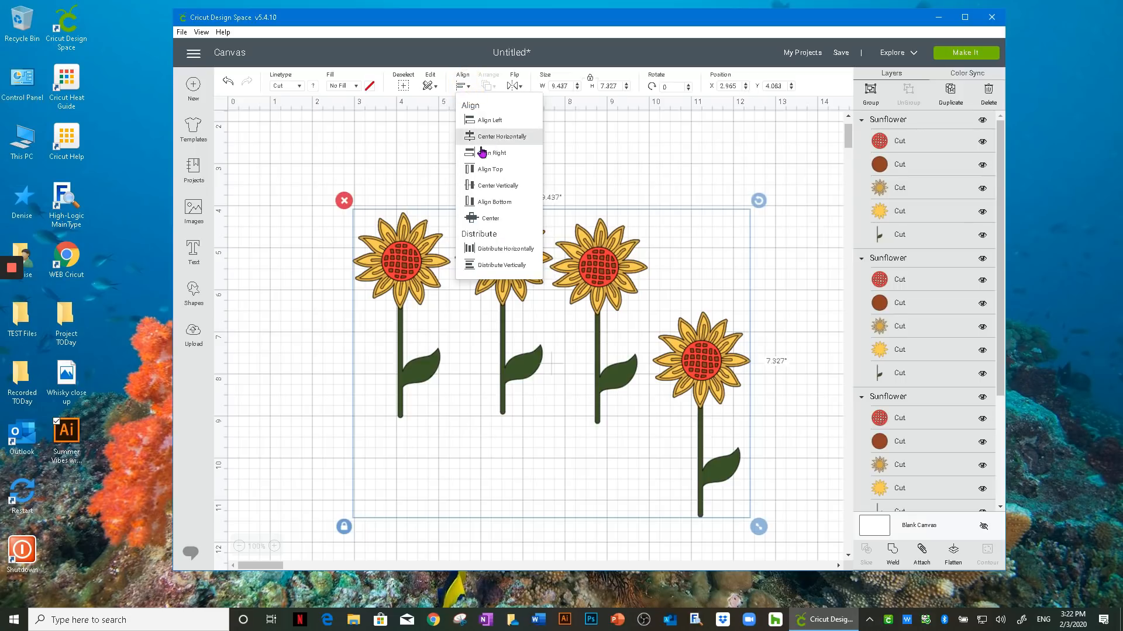
left_click(490, 169)
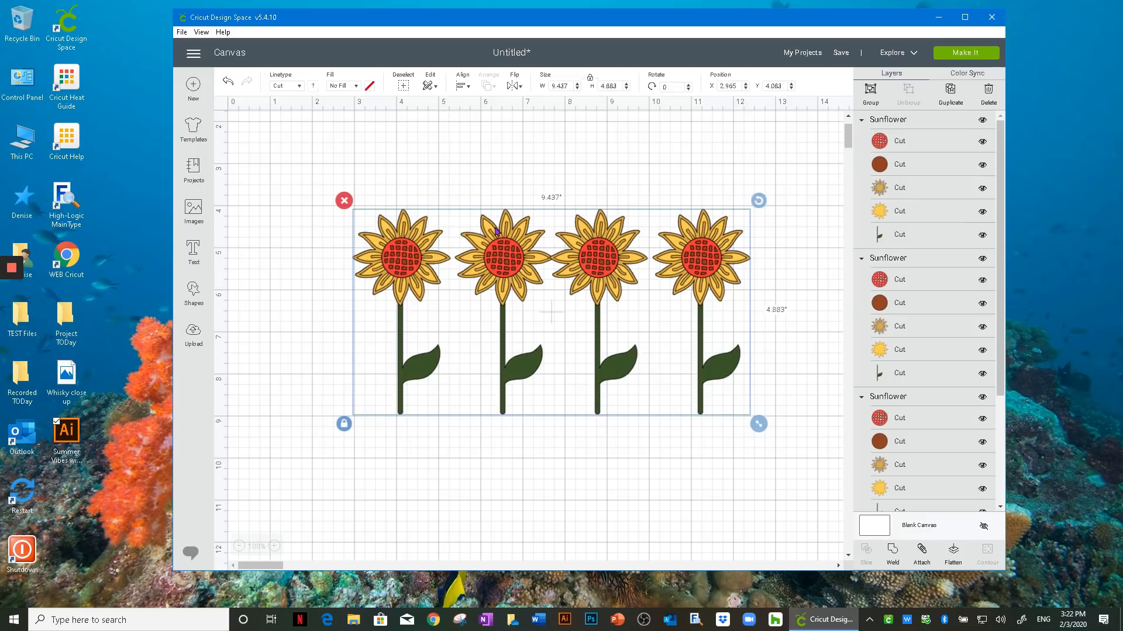
left_click(870, 89)
Move the sunflower group to the upper left of the canvas and duplicate it twice to form three overlapping rows
left_click_drag(600, 264, 521, 190)
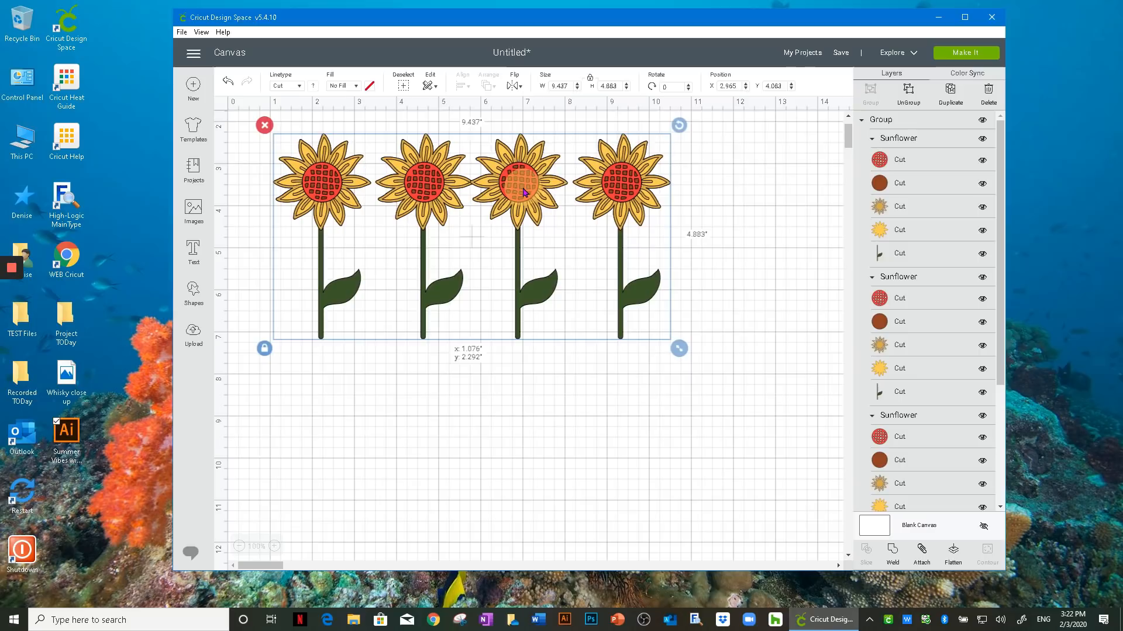
left_click(948, 94)
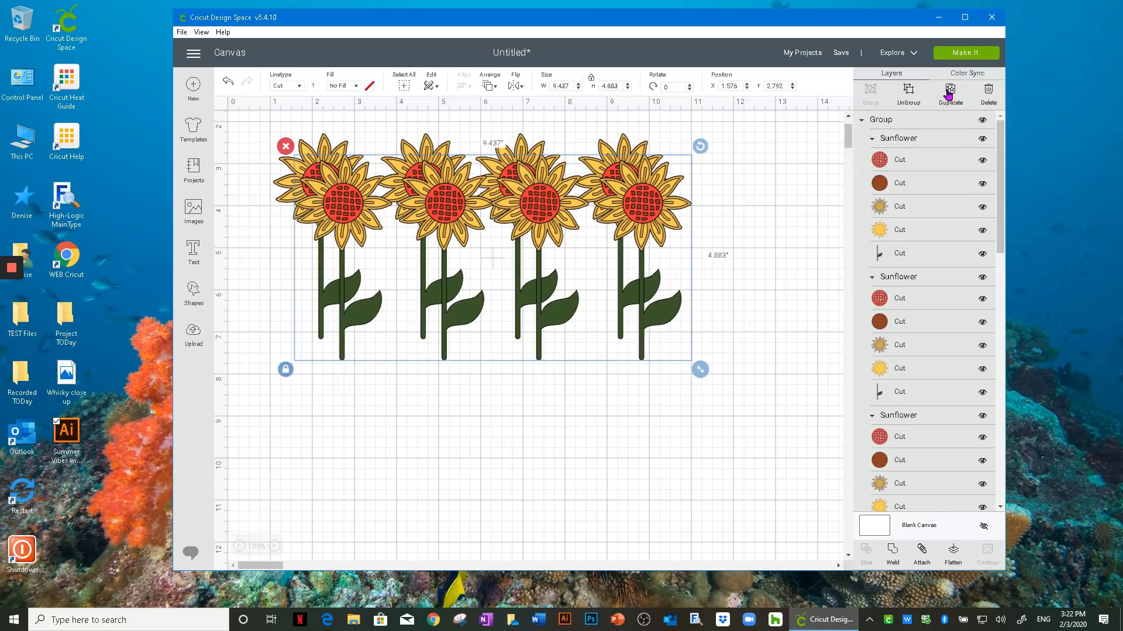
left_click_drag(570, 223, 510, 450)
left_click_drag(538, 202, 510, 325)
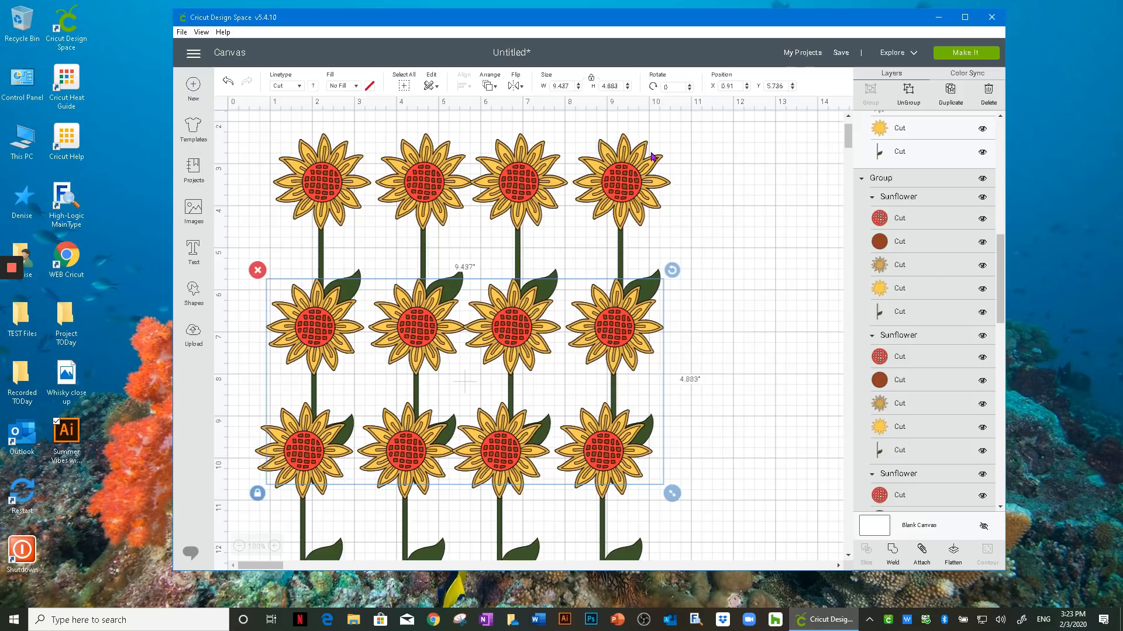
left_click_drag(615, 190, 607, 183)
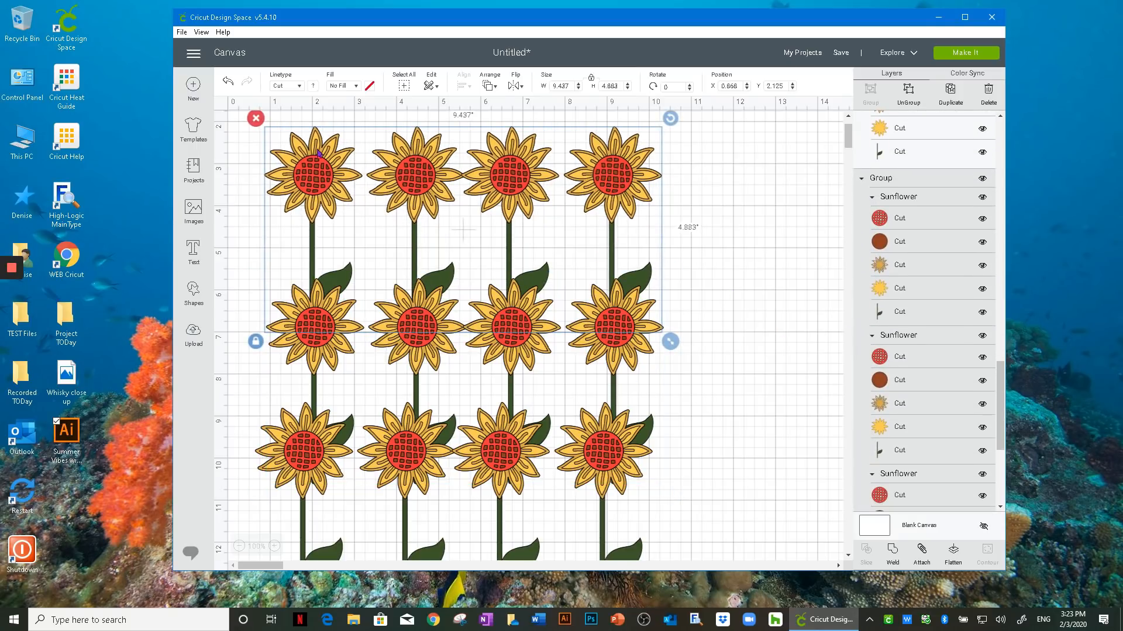
Delete all three rows of grouped sunflowers to clear the canvas
left_click_drag(259, 126, 260, 278)
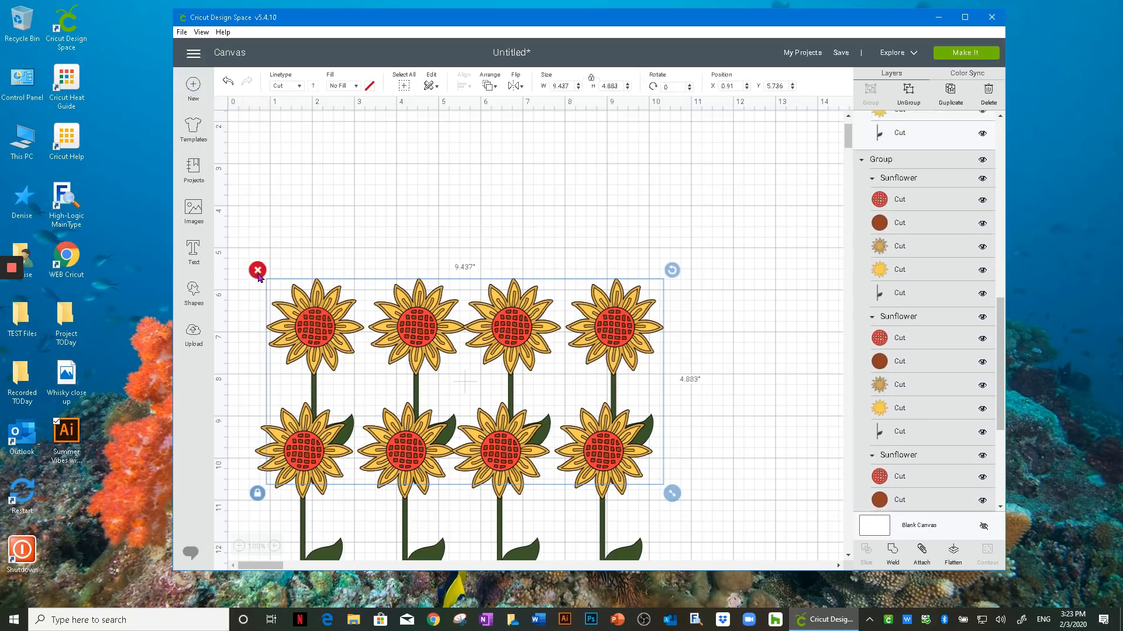
left_click(258, 271)
left_click_drag(414, 443, 461, 205)
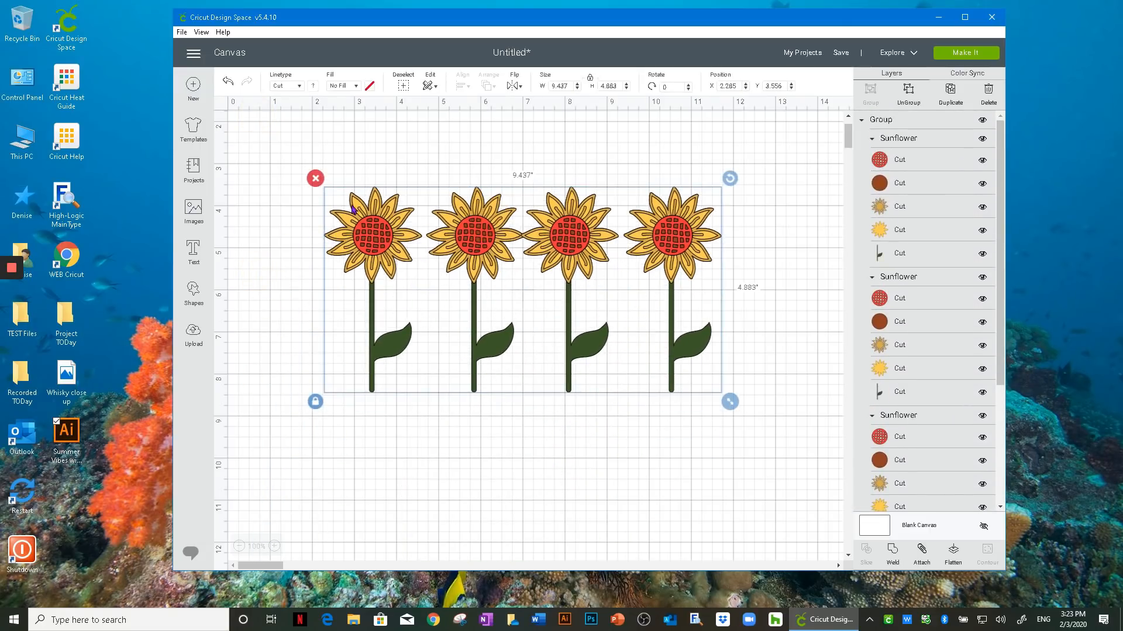
left_click(311, 177)
left_click(474, 169)
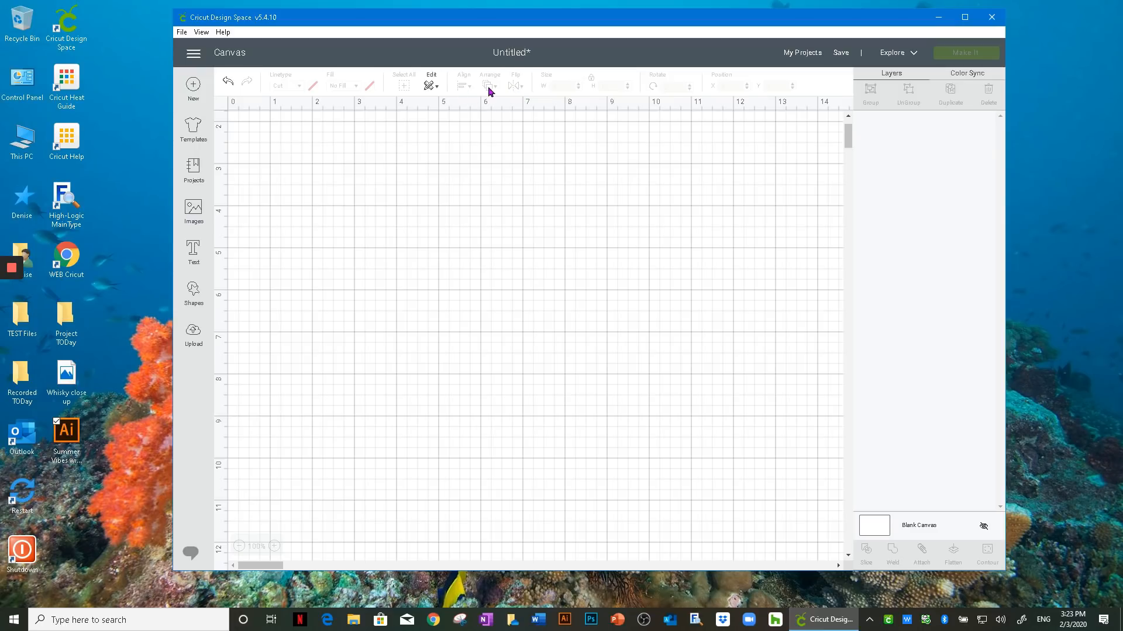
Insert three heart shapes onto the empty canvas
left_click(194, 291)
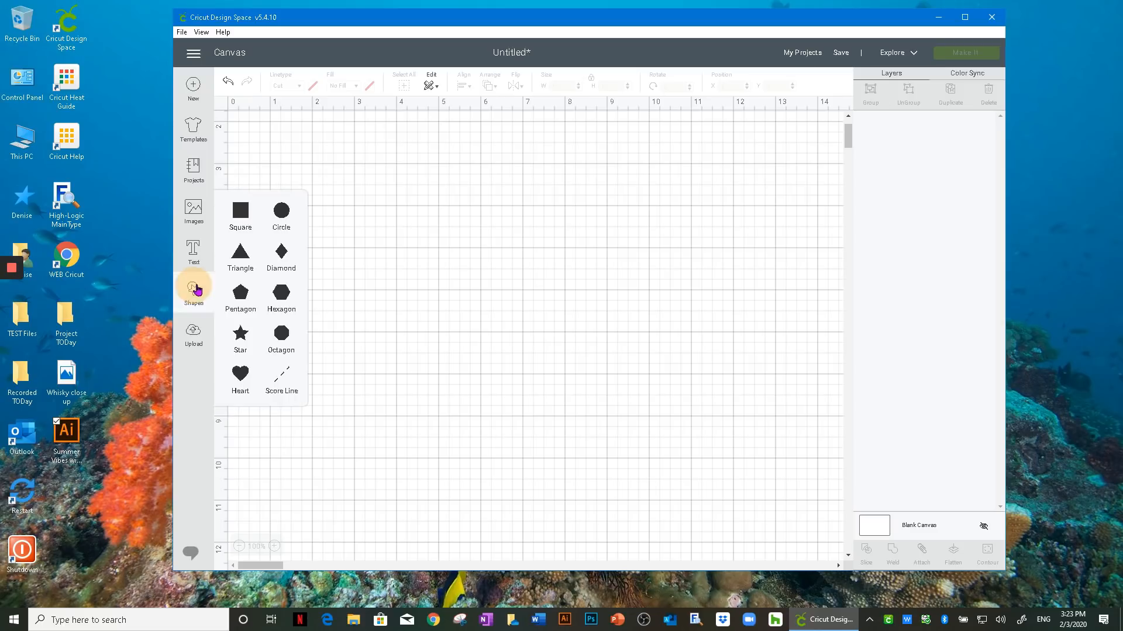
left_click(241, 373)
left_click(240, 373)
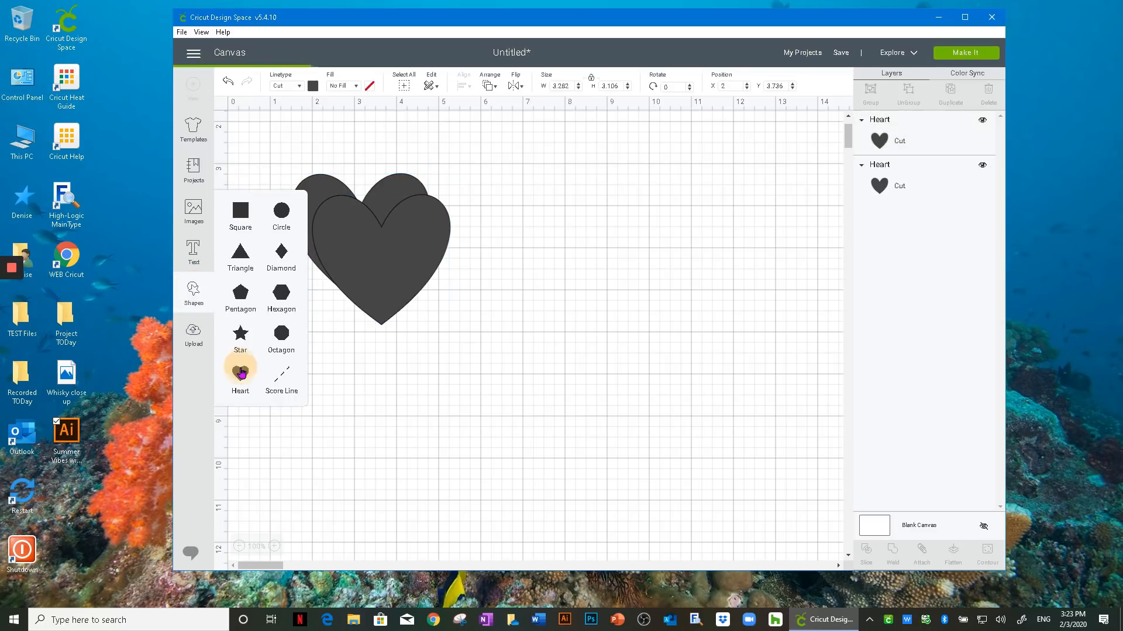
left_click(240, 373)
Select all three hearts together and set their material color to bright blue
left_click(312, 88)
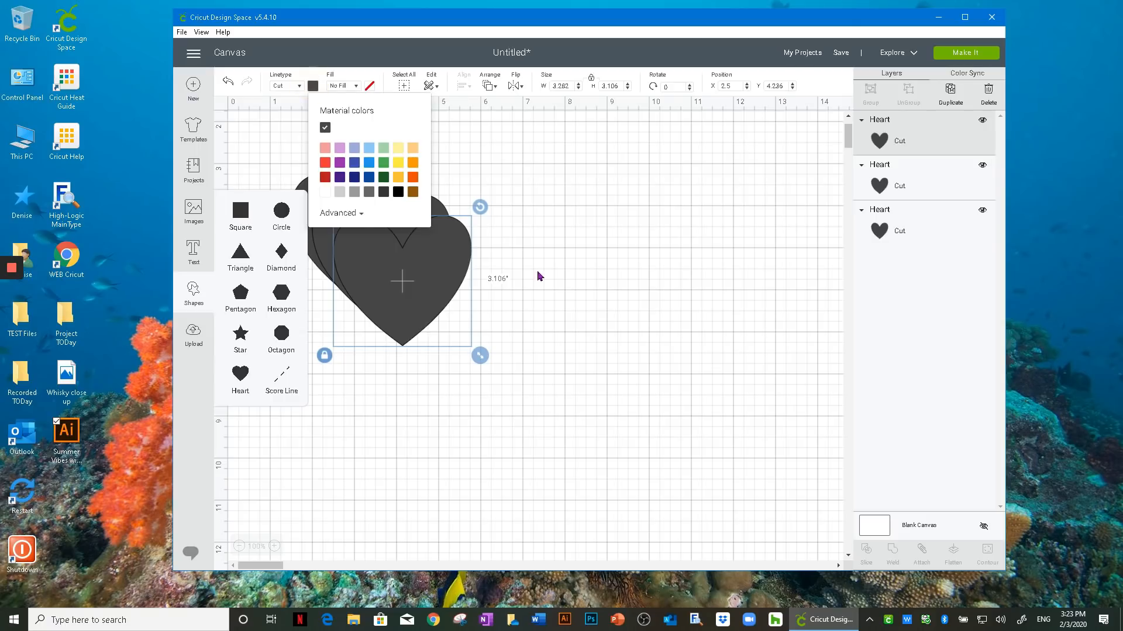
left_click(562, 292)
left_click_drag(543, 379, 276, 179)
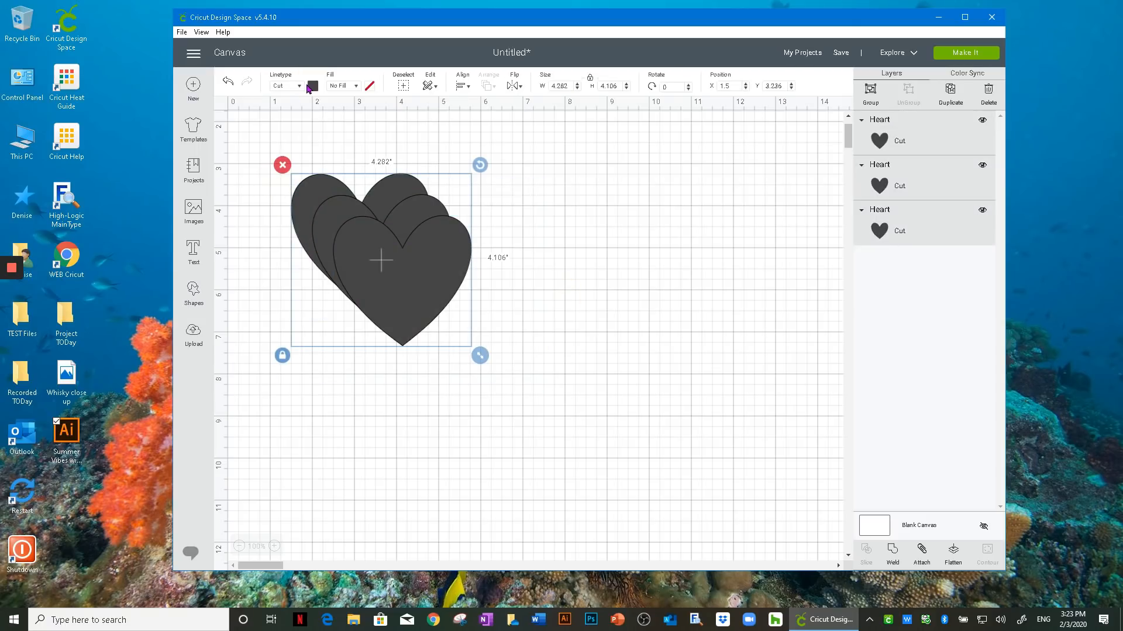
left_click(312, 86)
left_click(368, 163)
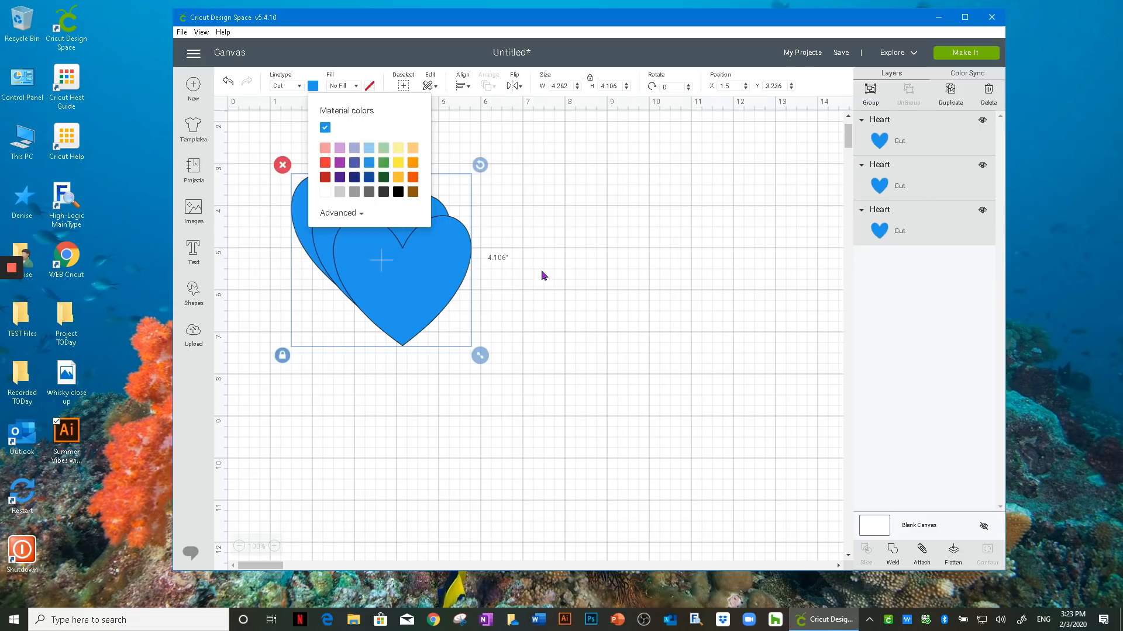
left_click(544, 273)
Spread the three blue hearts apart so they no longer overlap, placing the upper left one at about X 2.35, Y 3.10
left_click_drag(438, 286, 617, 289)
left_click_drag(409, 257, 448, 373)
left_click_drag(388, 235, 422, 228)
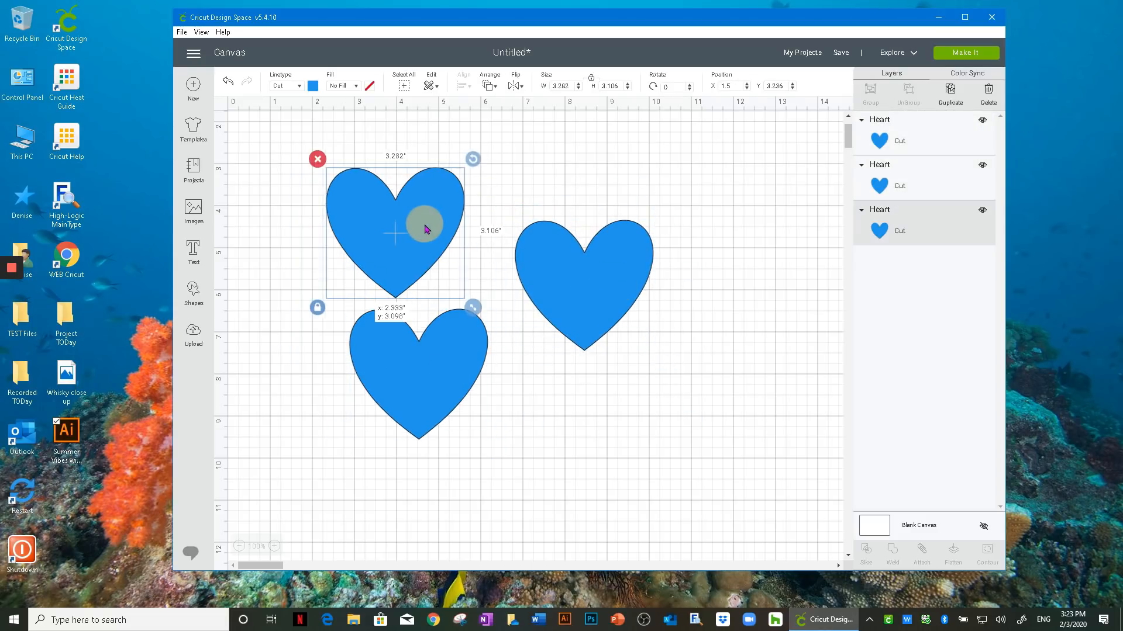
Insert a square, unlock its proportions, stretch it to about 7.15 by 5.06 inches, and move it over the hearts at about X 3.96, Y 4.15
left_click(188, 289)
left_click(236, 214)
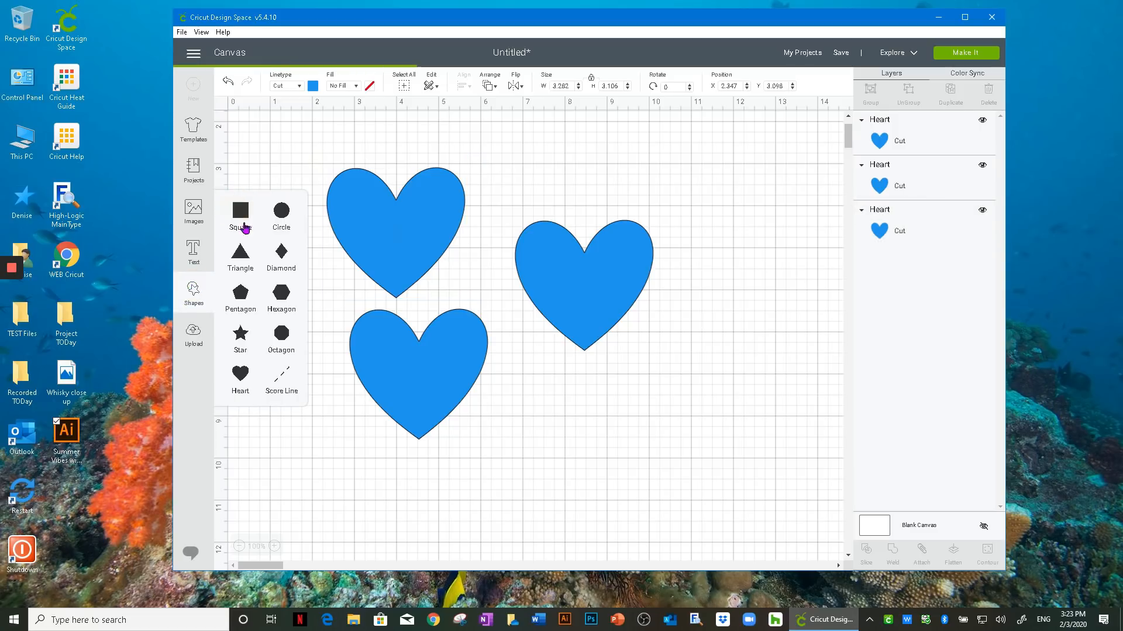
left_click_drag(441, 326, 619, 409)
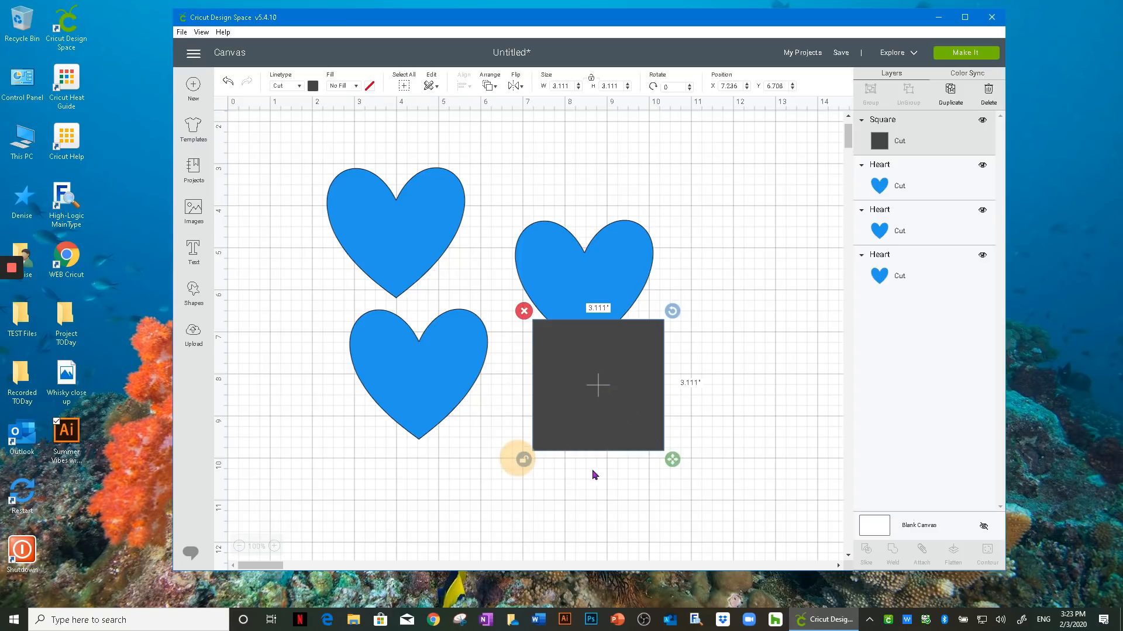
left_click_drag(672, 460, 835, 546)
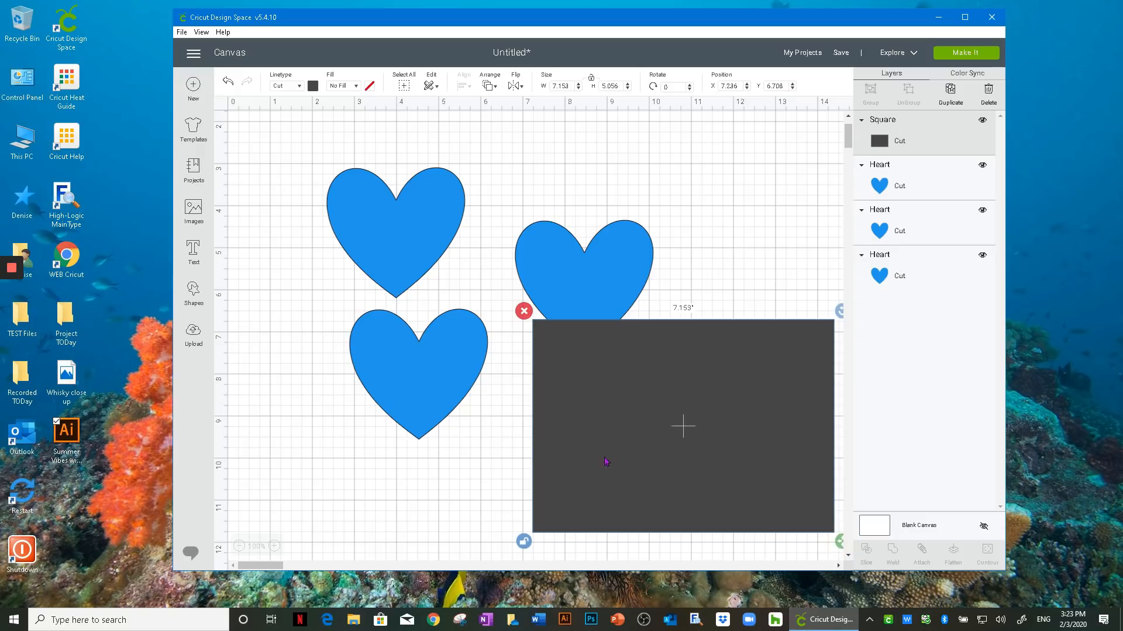
left_click_drag(699, 398, 632, 297)
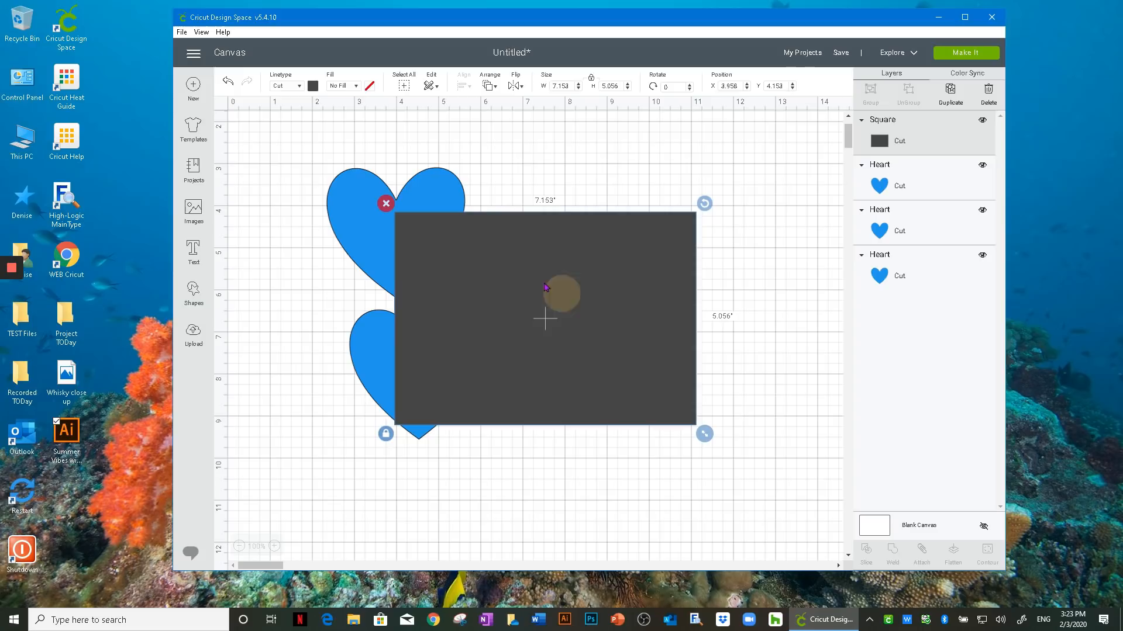
Change the rectangle's material color to white
left_click(313, 86)
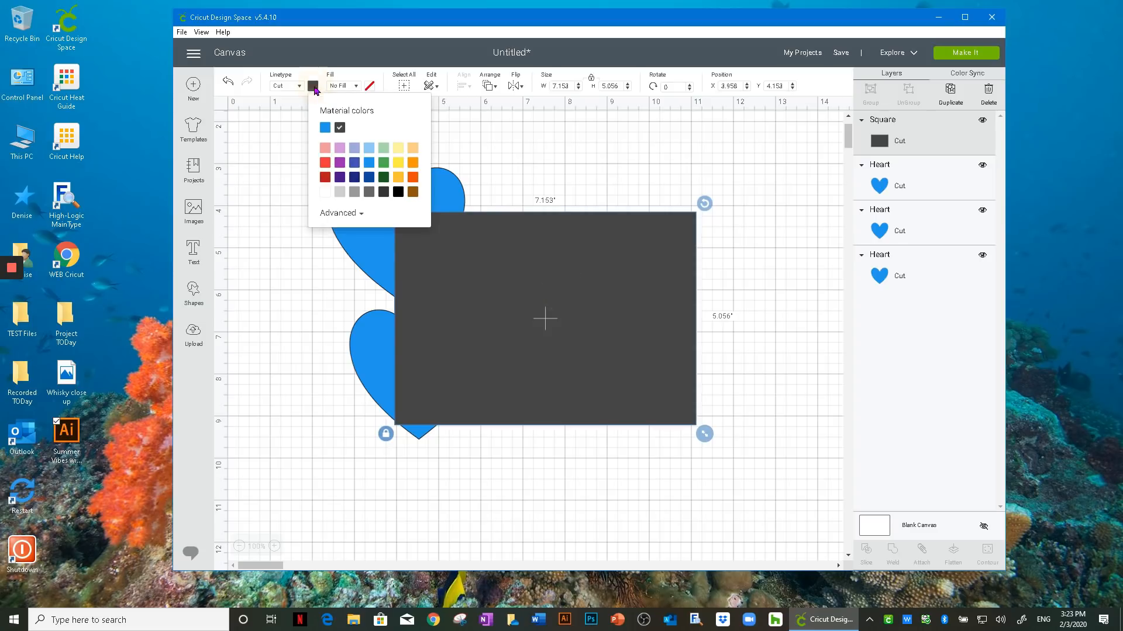
left_click(325, 192)
left_click(581, 296)
Move the white rectangle to about X 5.54, Y 4.35, and shift the two left hearts to about X 3.61, Y 4.08 and X 2.76, Y 7.79
left_click_drag(610, 271, 678, 274)
left_click_drag(401, 243, 457, 285)
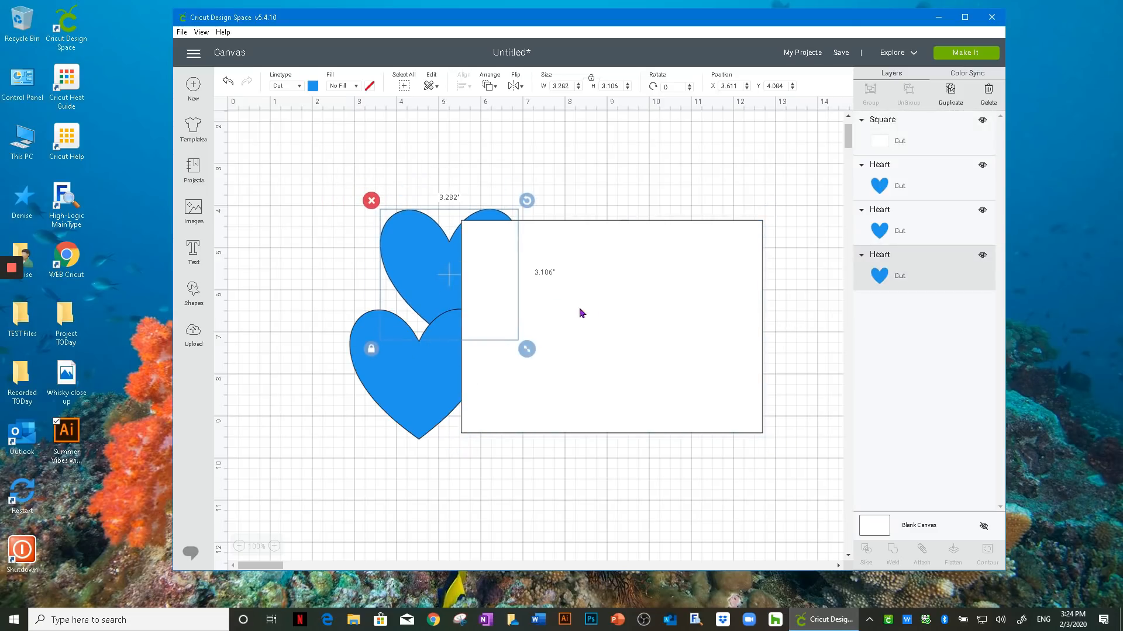
left_click_drag(431, 383, 423, 436)
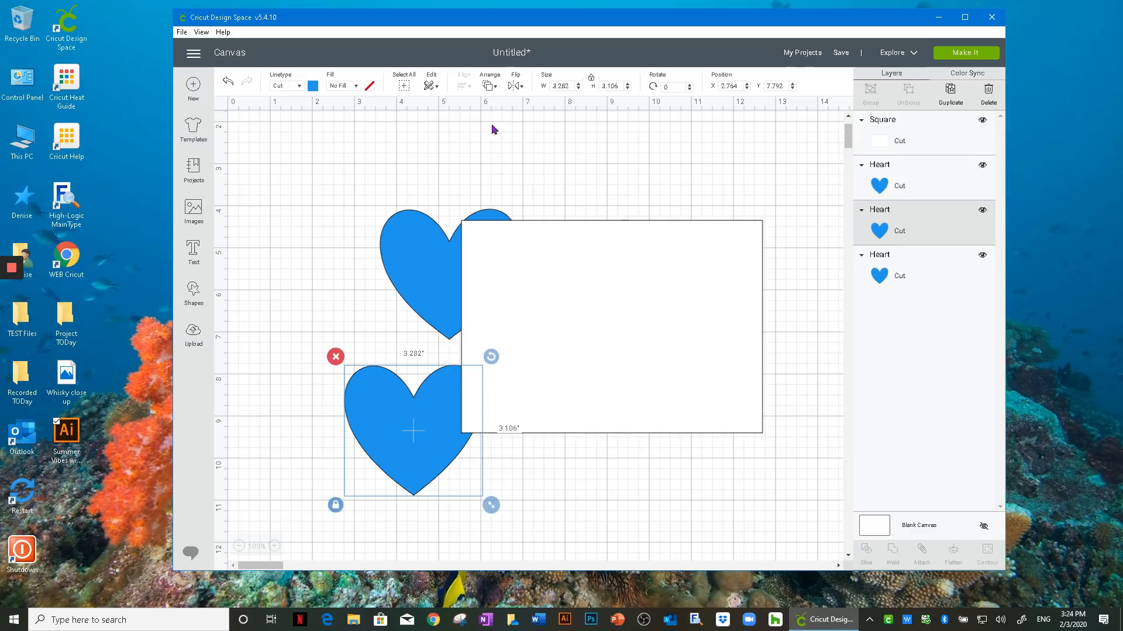
Apply Move Backward to the white rectangle to lower it one layer
left_click(640, 259)
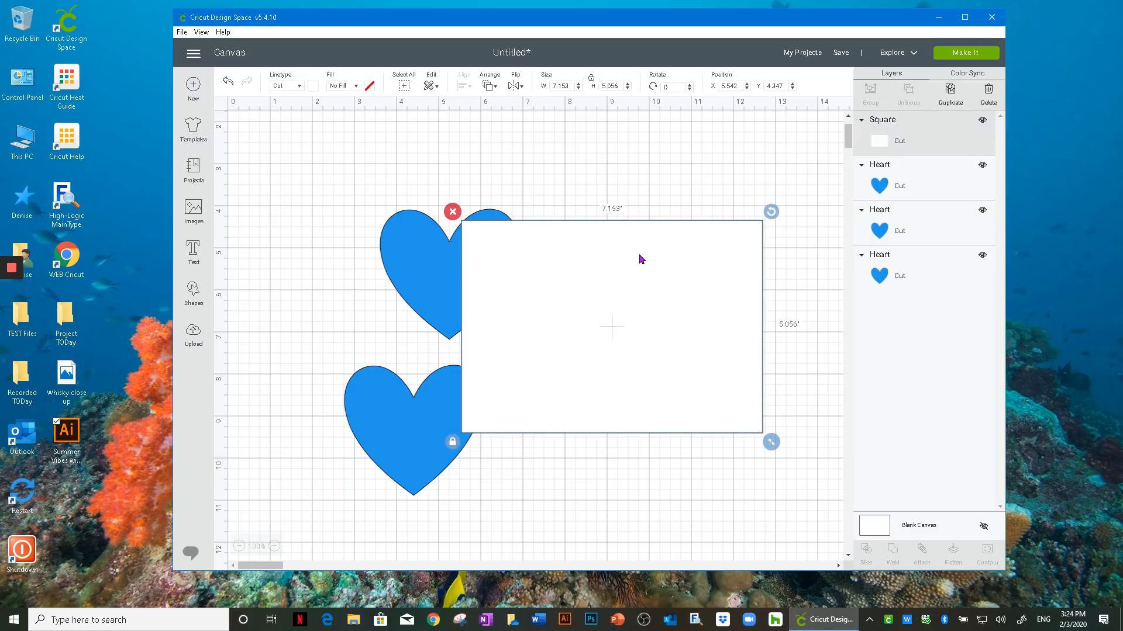
left_click(492, 88)
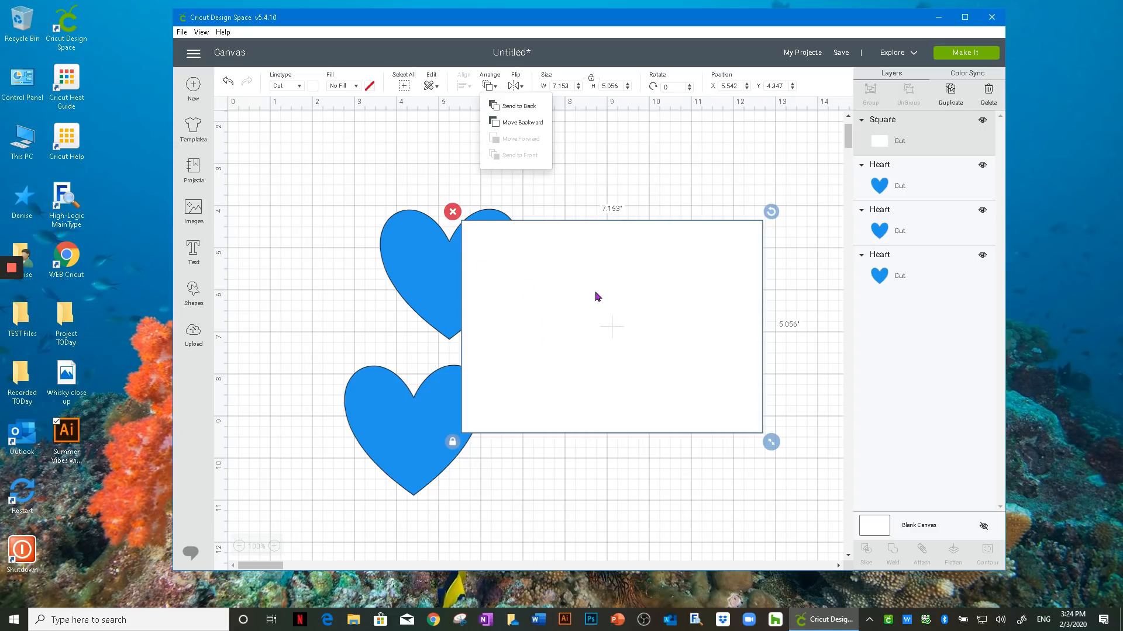
left_click(514, 122)
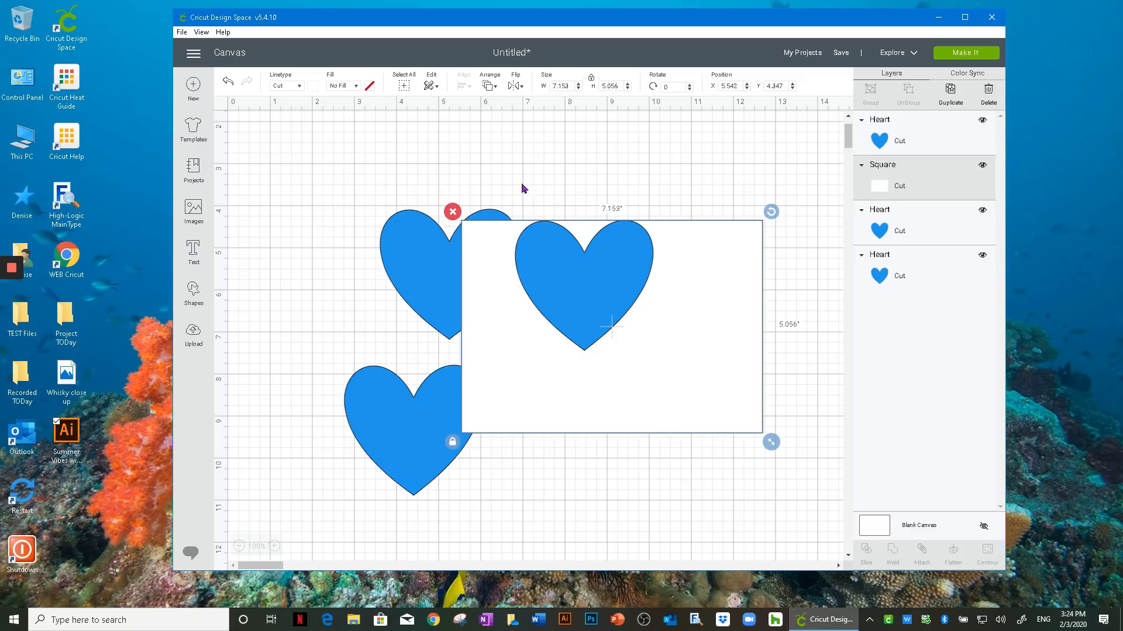
Send the white rectangle to the back and move it behind the hearts at about X 3.92, Y 3.65
left_click(489, 87)
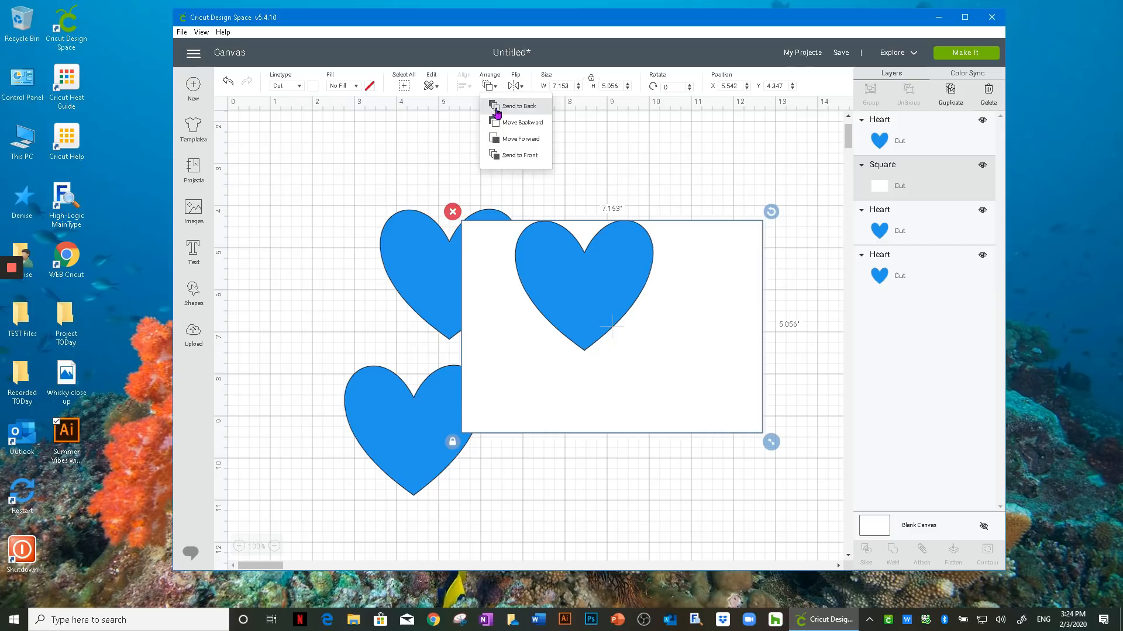
left_click(497, 108)
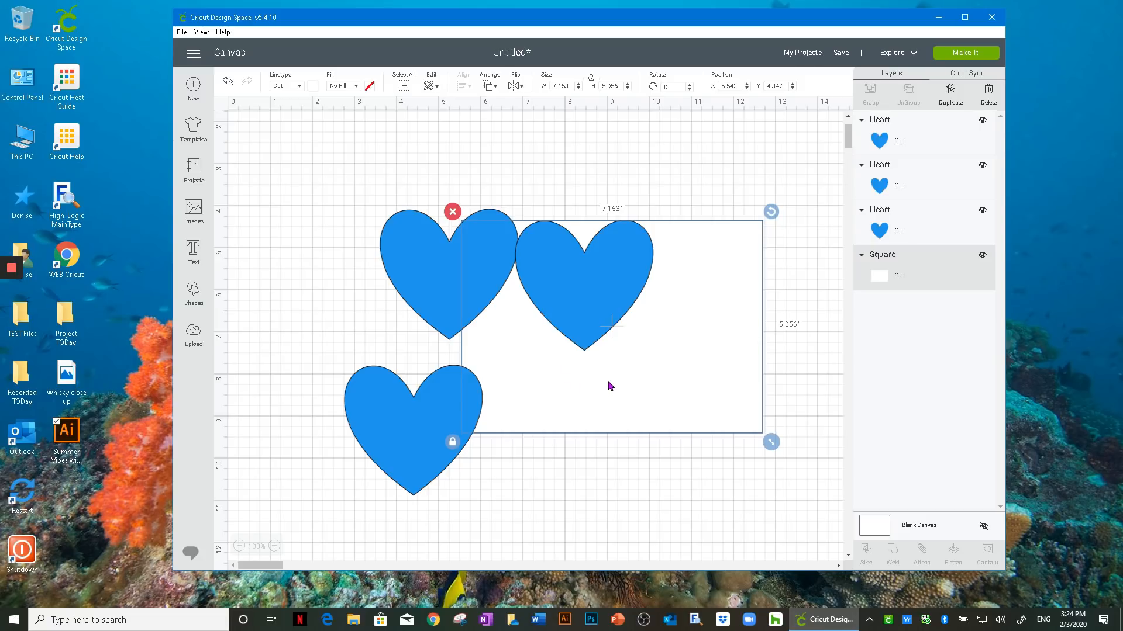
left_click_drag(576, 371, 506, 347)
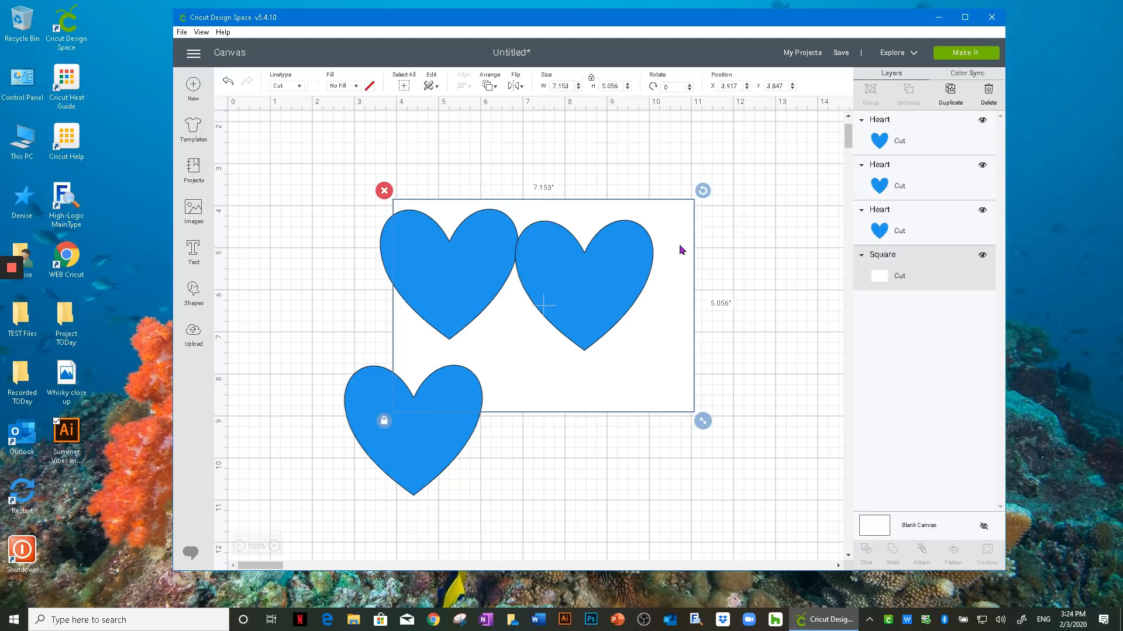
Send the white rectangle to the front and move it to about X 3.31, Y 3.46
left_click(492, 86)
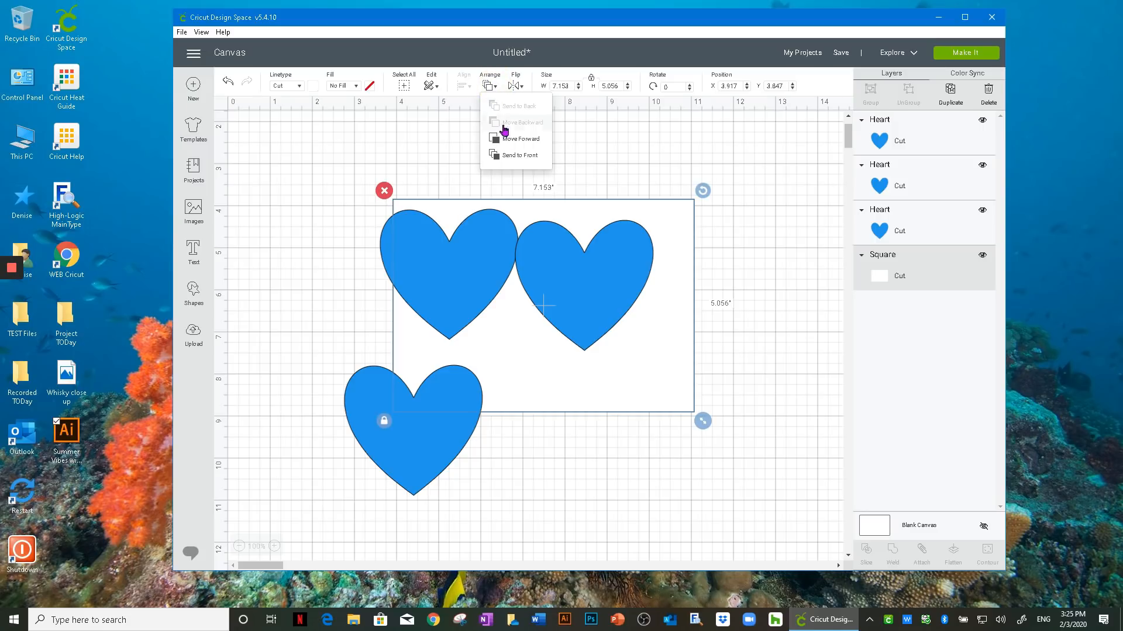
left_click(507, 156)
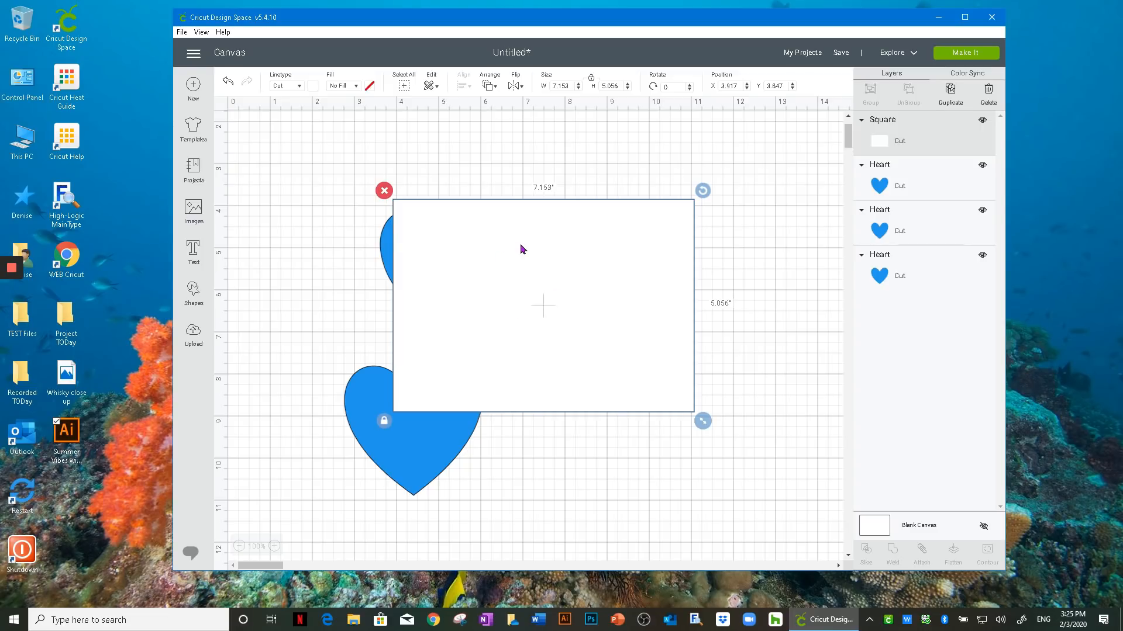
left_click_drag(516, 241, 491, 224)
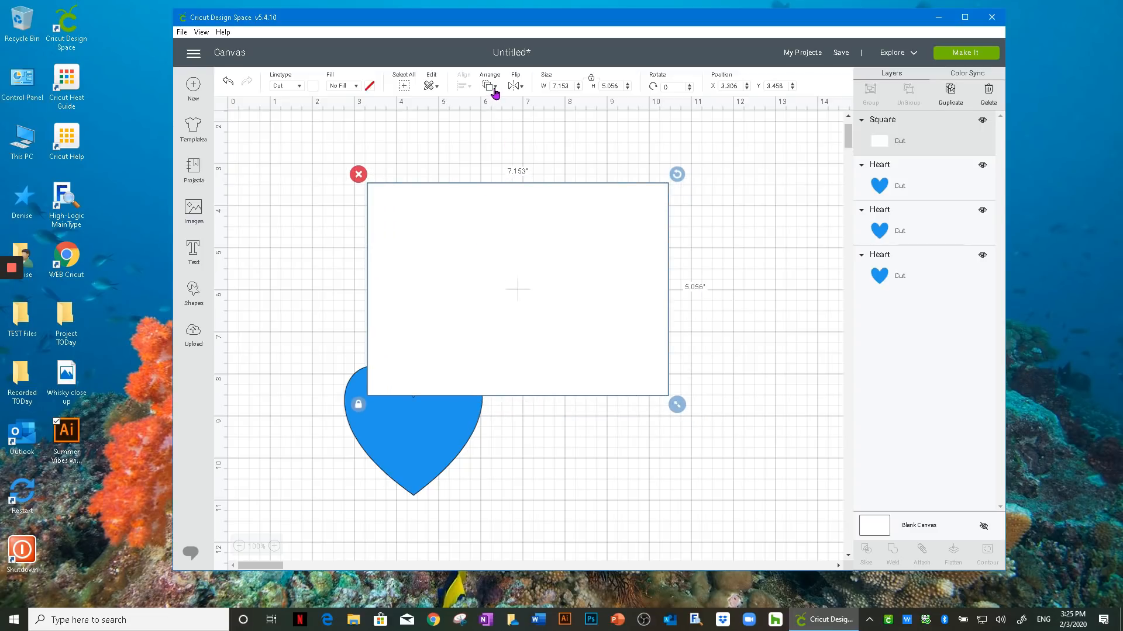
Move the white rectangle toward the lower right and delete it
left_click_drag(499, 247, 594, 306)
left_click(454, 234)
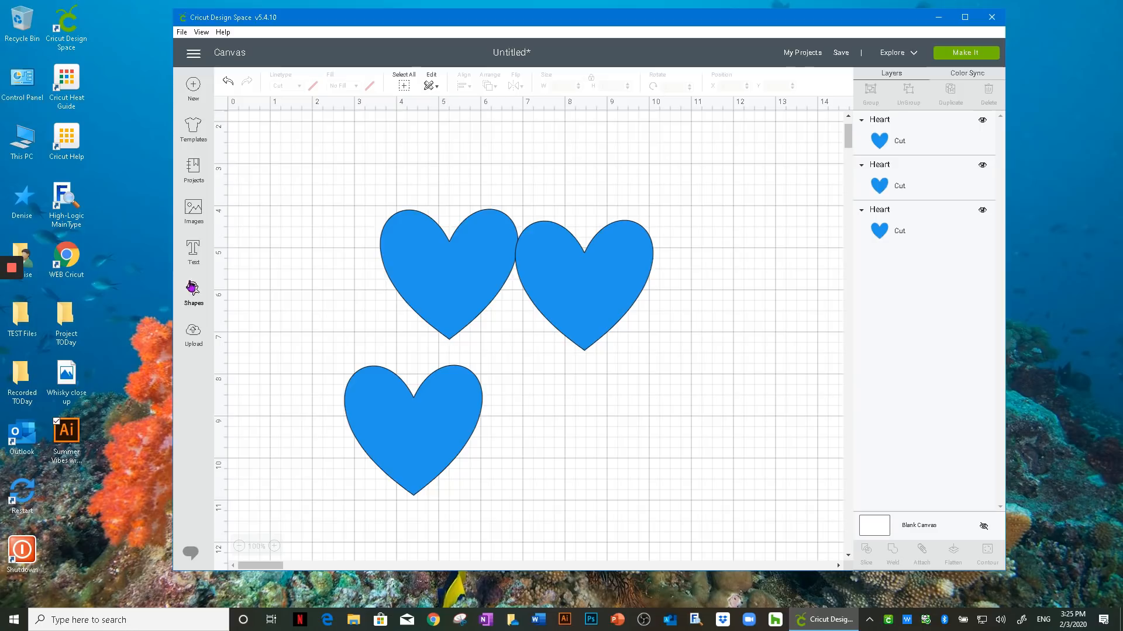
Search the image library for "flower" and glance through the results
left_click(194, 209)
left_click(782, 87)
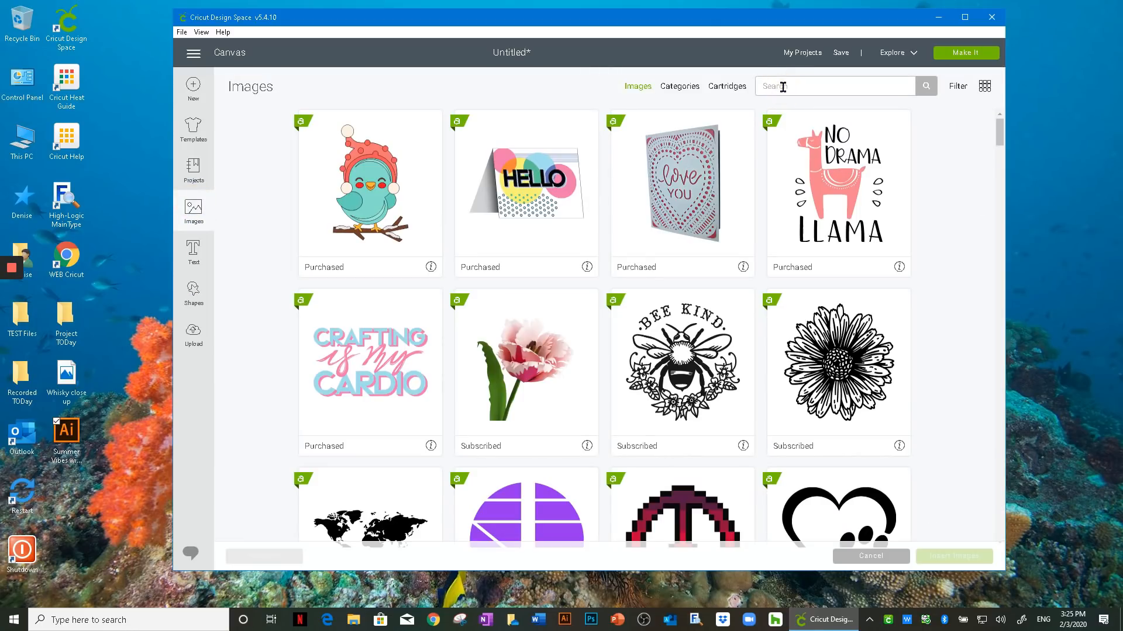
type("flower")
key("Return")
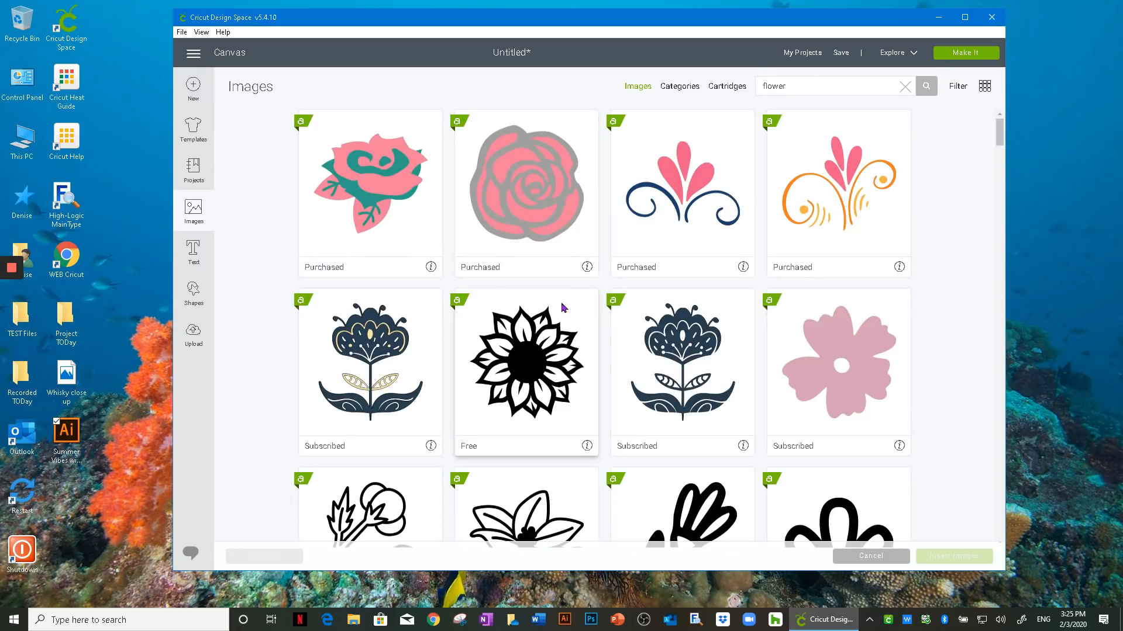
scroll(563, 316, "down", 1)
scroll(581, 255, "up", 1)
Search the image library for "parrot"
double_click(785, 88)
type("par")
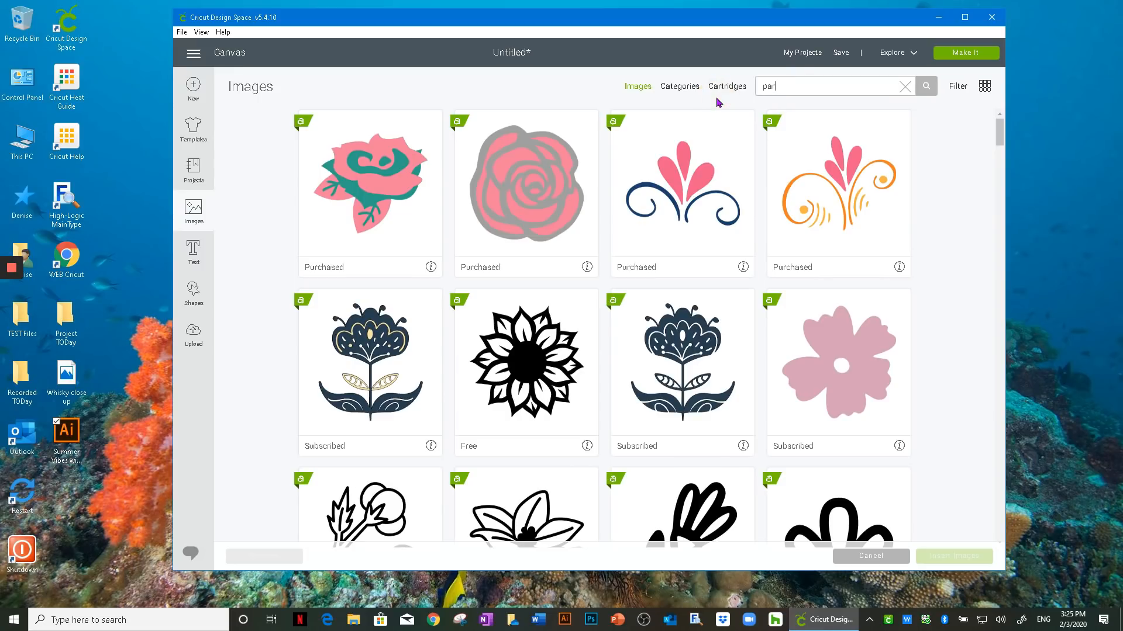
type("rot")
key("Return")
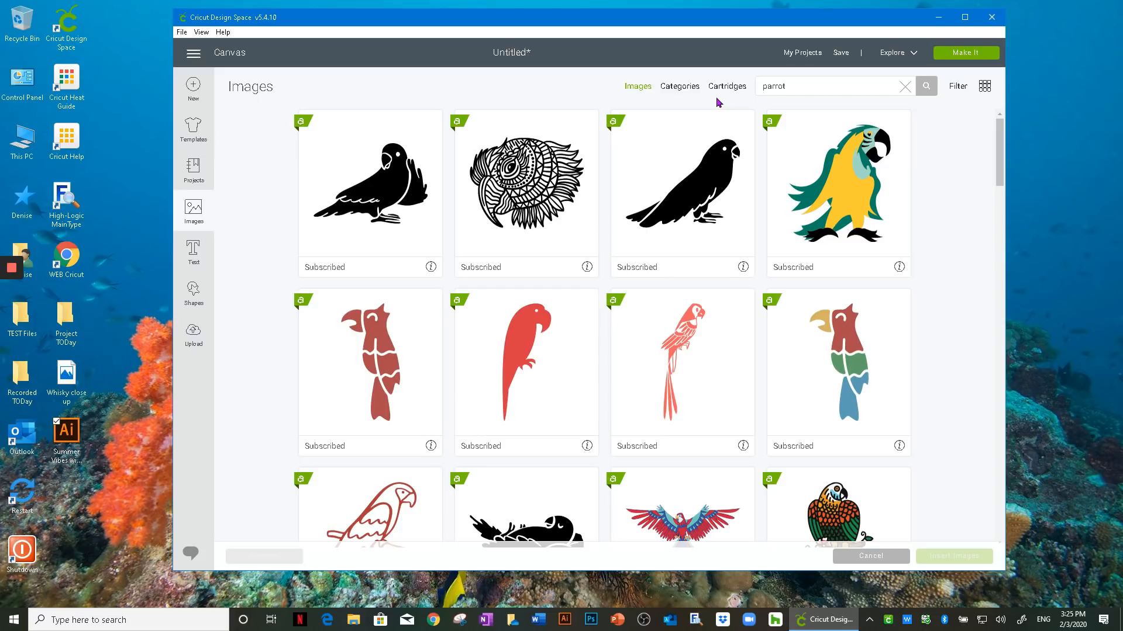
Look through the parrot results and insert the "Parrot Perching, Draw" image onto the canvas
scroll(699, 233, "down", 4)
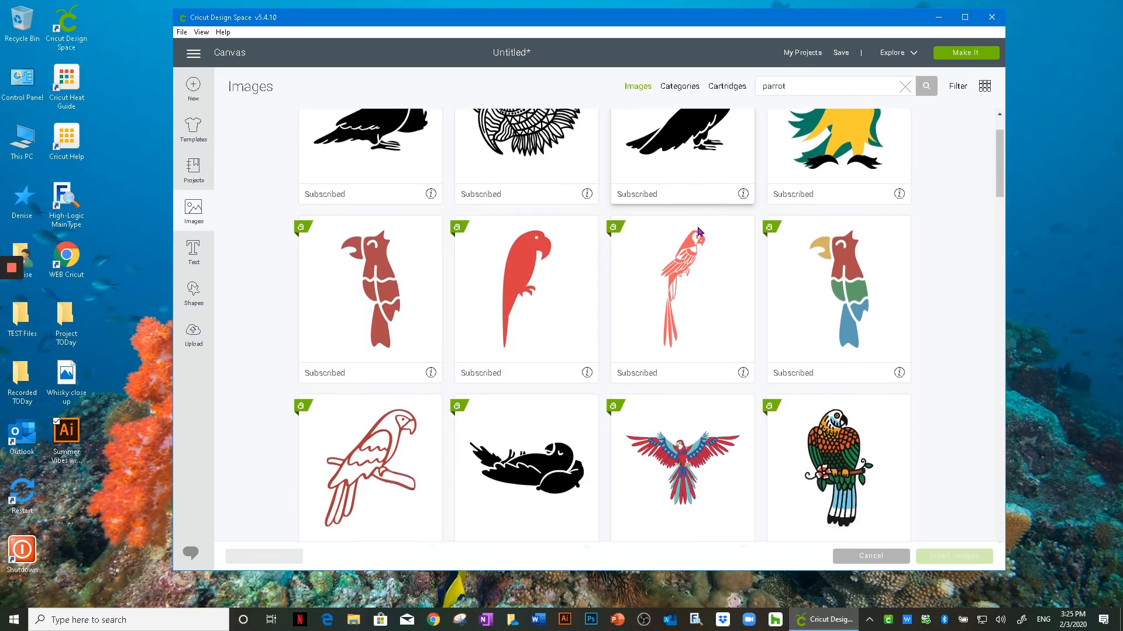
scroll(699, 233, "down", 5)
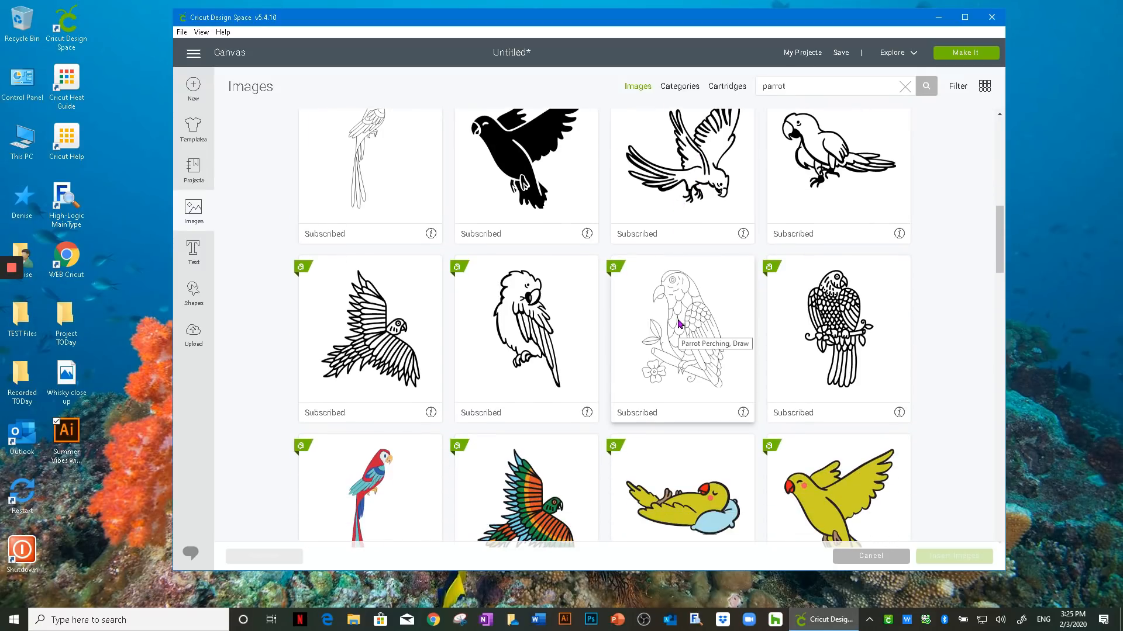
scroll(680, 323, "down", 8)
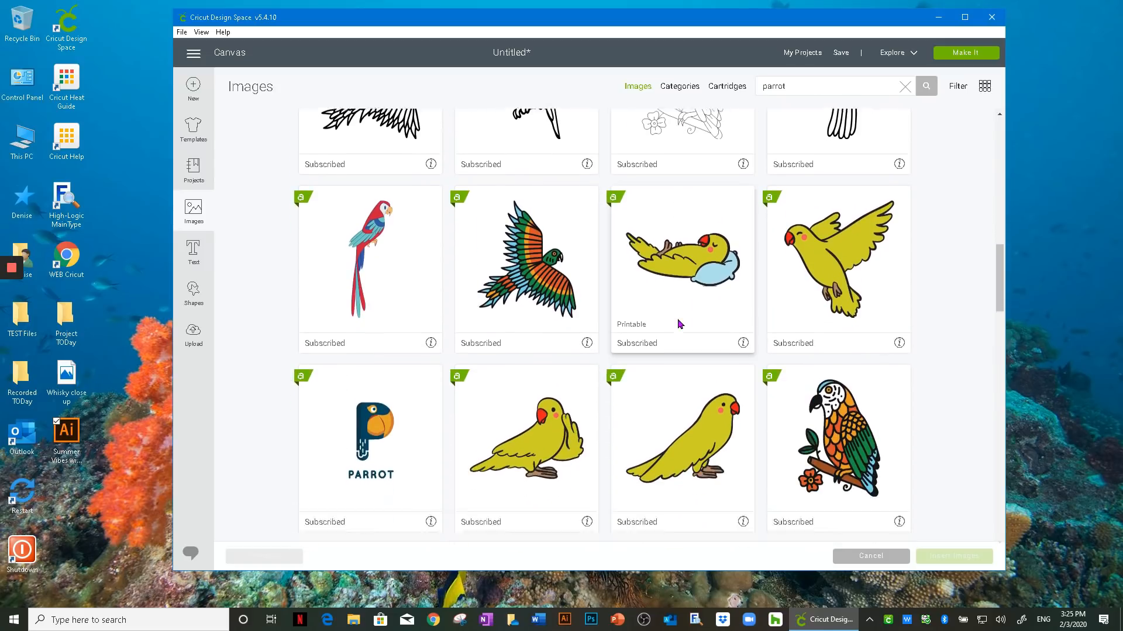
scroll(679, 323, "down", 5)
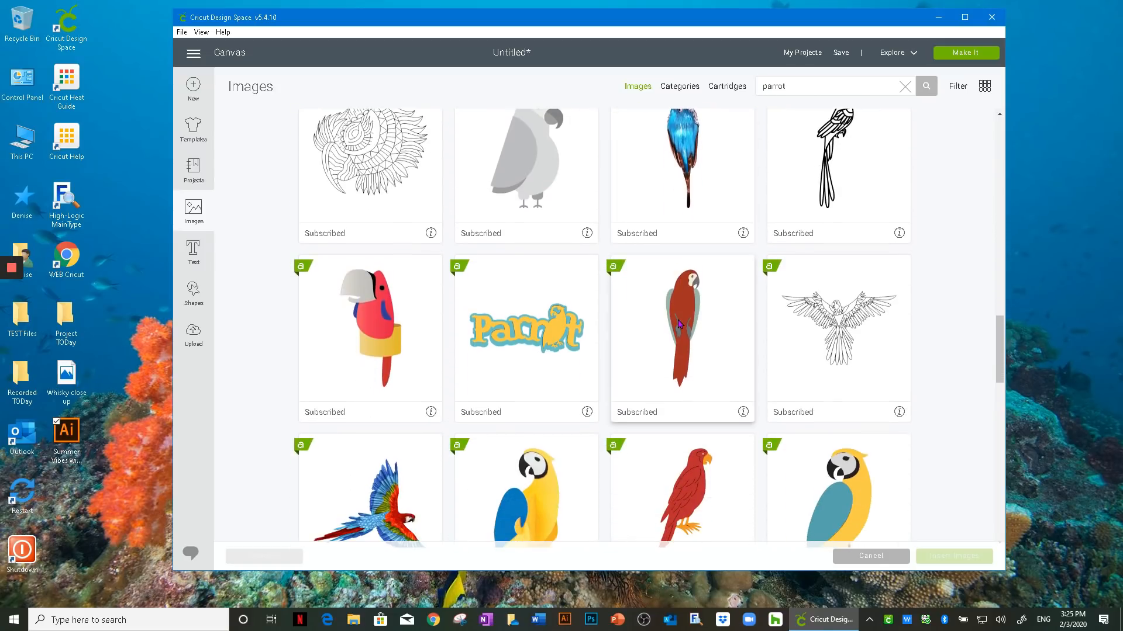
scroll(679, 323, "down", 3)
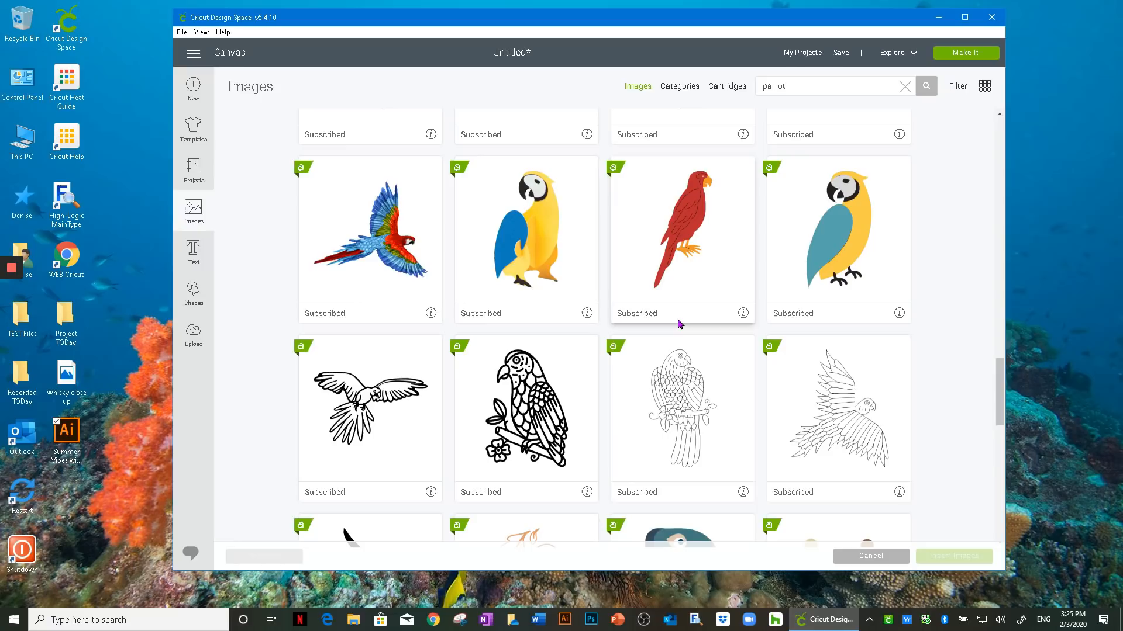
scroll(679, 323, "down", 5)
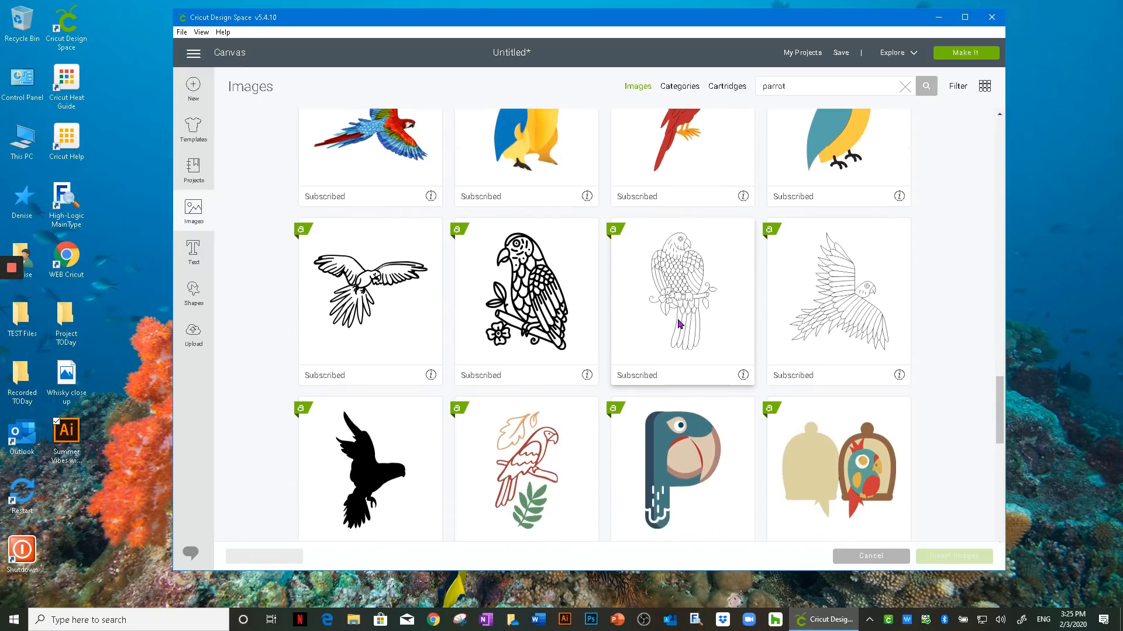
scroll(678, 323, "down", 5)
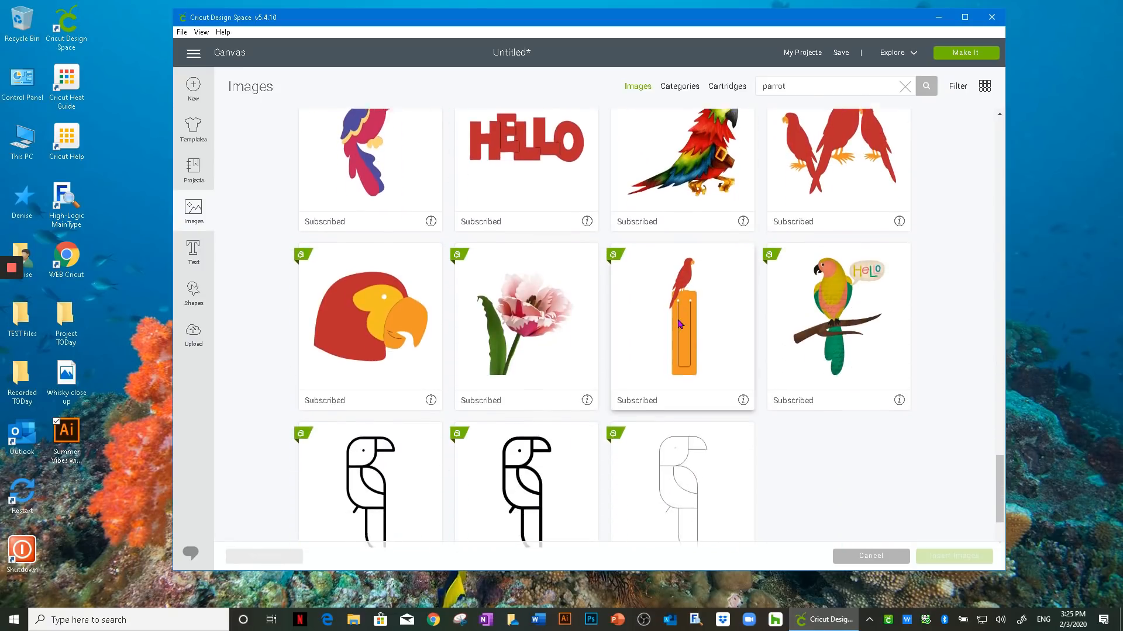
scroll(678, 324, "up", 13)
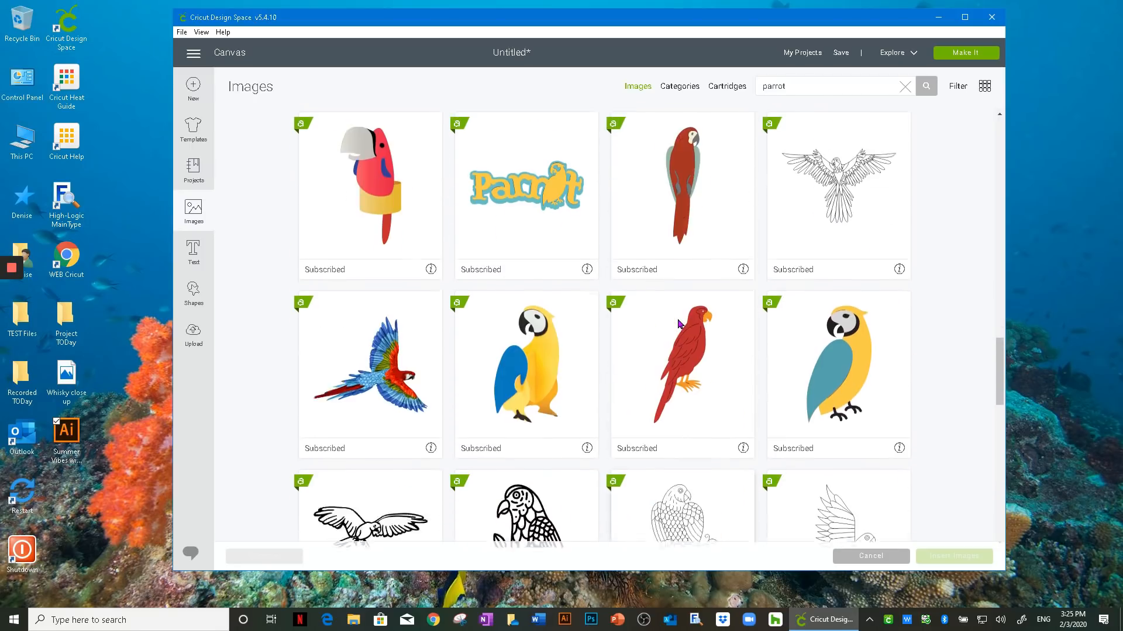
scroll(680, 324, "up", 4)
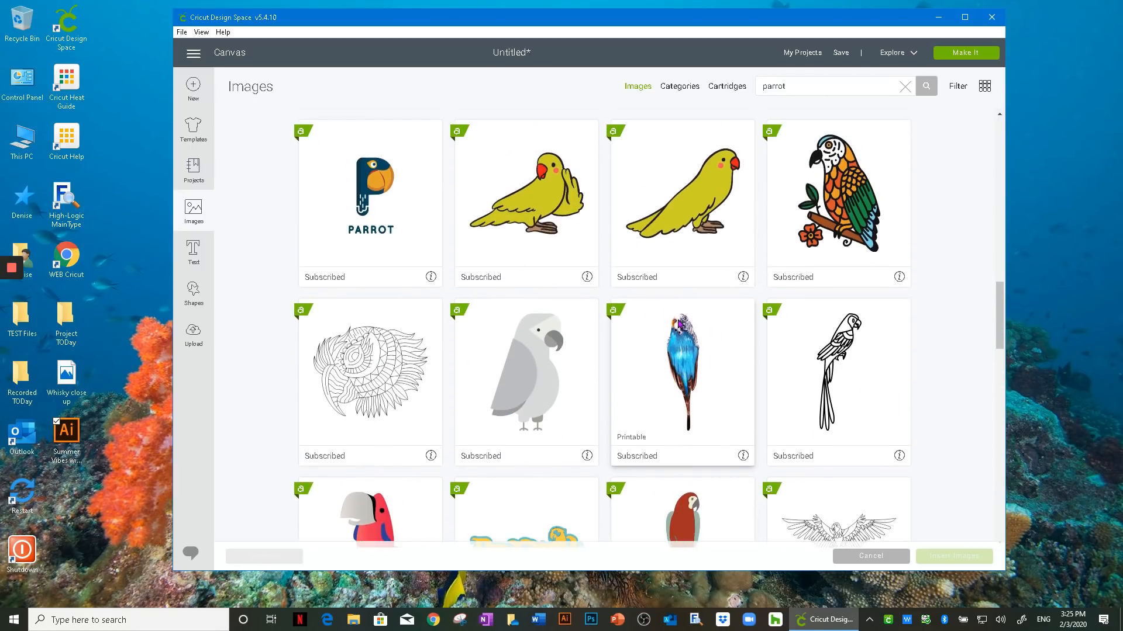
scroll(680, 323, "up", 7)
scroll(678, 324, "up", 1)
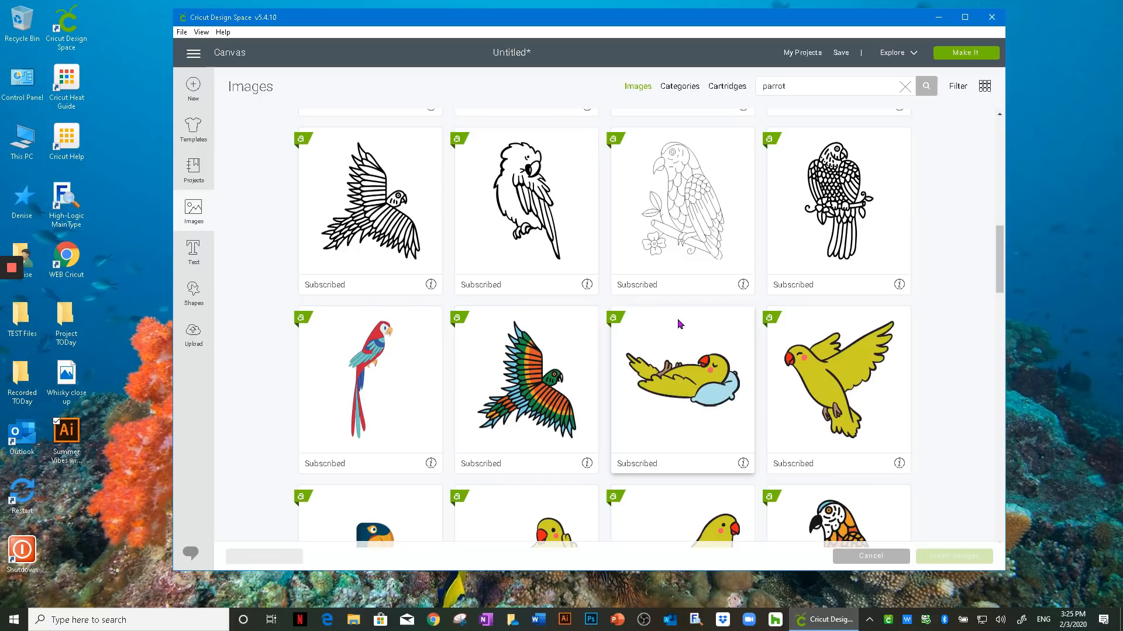
scroll(678, 323, "up", 3)
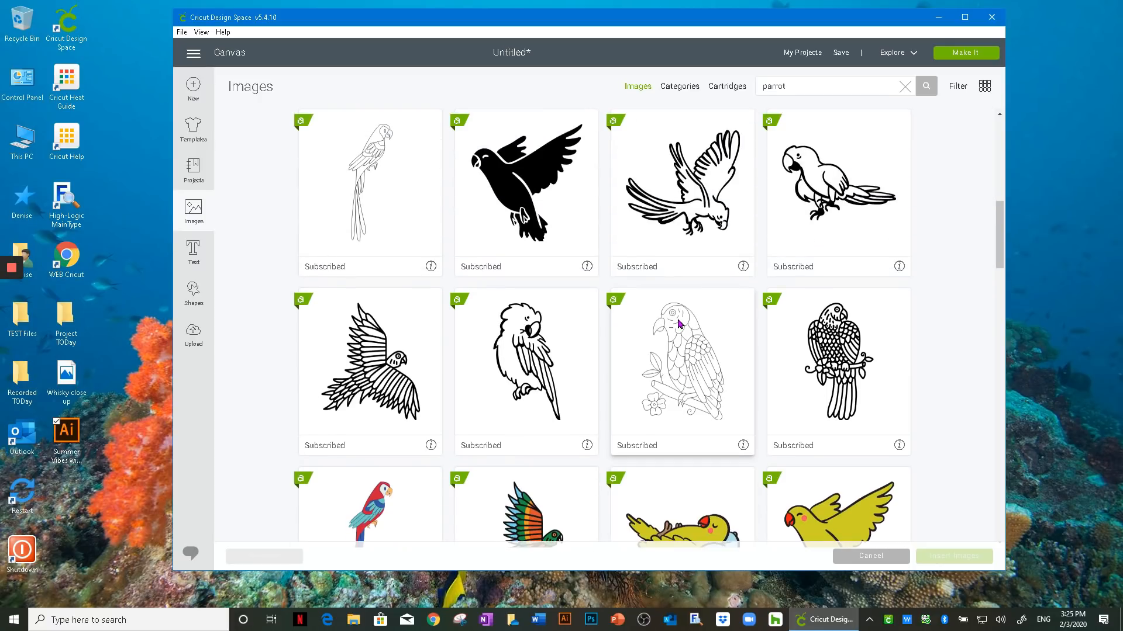
left_click(678, 324)
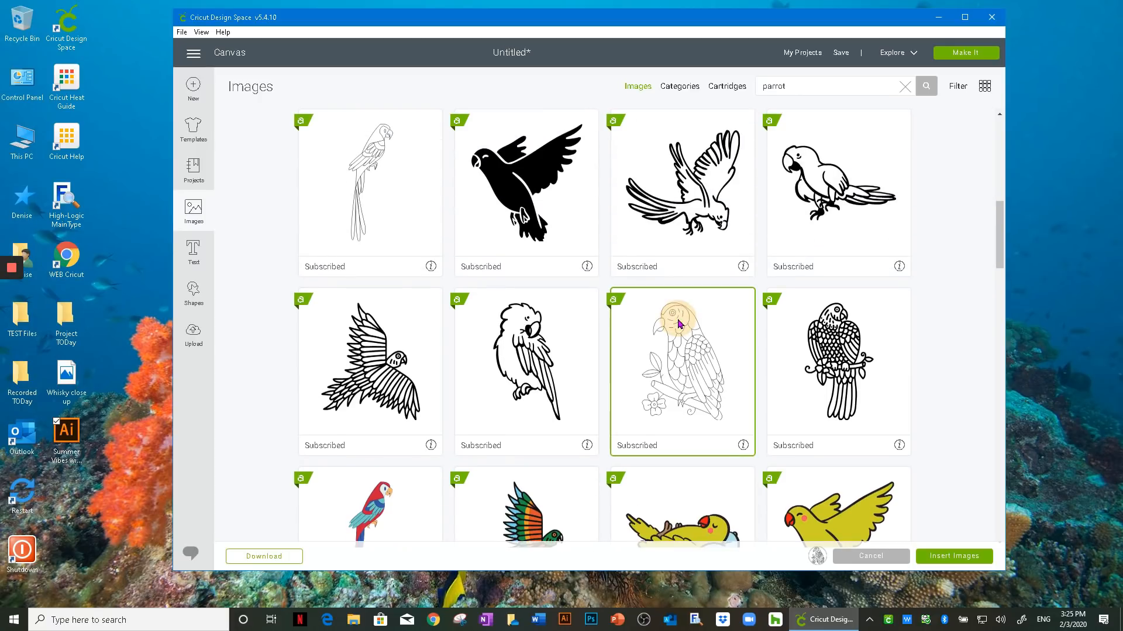
left_click(956, 556)
Move the three blue hearts toward the lower right and place the parrot at about X 6.44, Y 3.09
left_click_drag(566, 296, 716, 418)
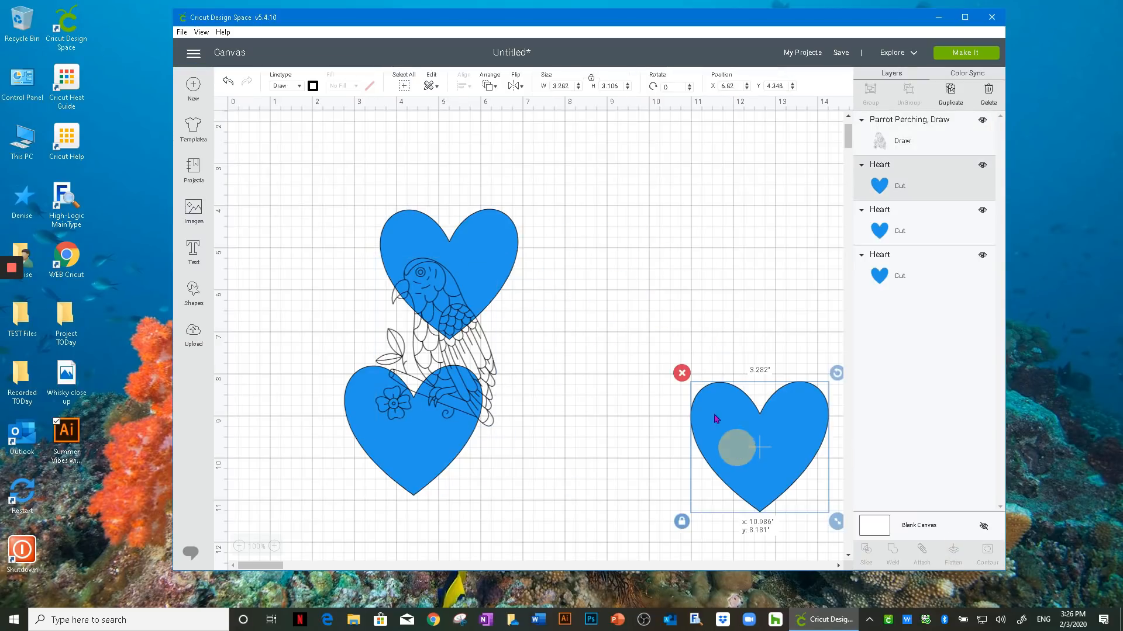
left_click_drag(513, 247, 820, 376)
left_click_drag(447, 466, 817, 518)
mouse_move(464, 354)
left_mouse_down()
mouse_move(550, 282)
mouse_move(585, 271)
left_mouse_up()
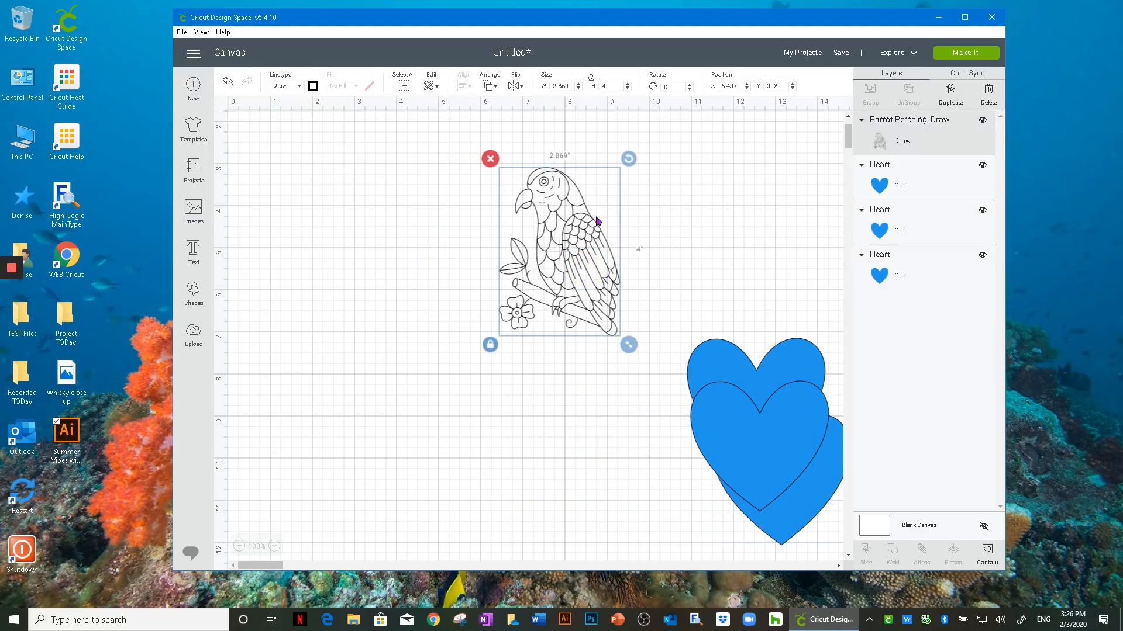
Duplicate the parrot, place the two copies side by side, and rotate the right one slightly to about 358.69°
left_click(949, 90)
left_click_drag(573, 274, 422, 278)
left_click_drag(567, 249, 578, 240)
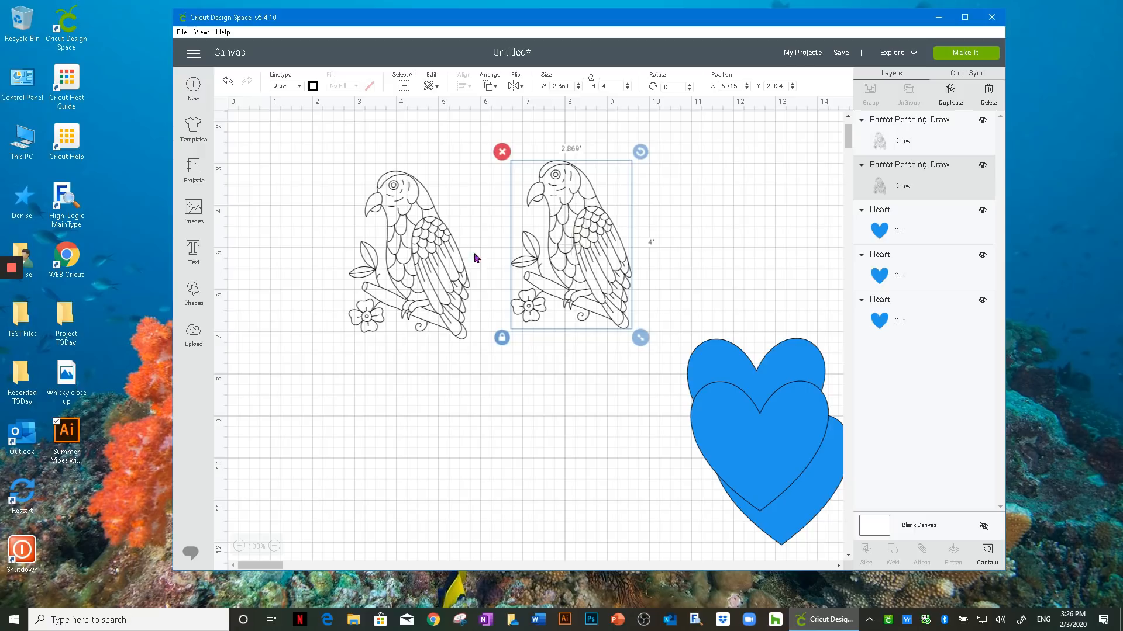
mouse_move(602, 251)
left_mouse_down()
mouse_move(464, 251)
mouse_move(619, 253)
left_mouse_up()
mouse_move(656, 153)
left_mouse_down()
mouse_move(466, 146)
mouse_move(446, 256)
mouse_move(431, 231)
mouse_move(656, 222)
mouse_move(643, 169)
left_mouse_up()
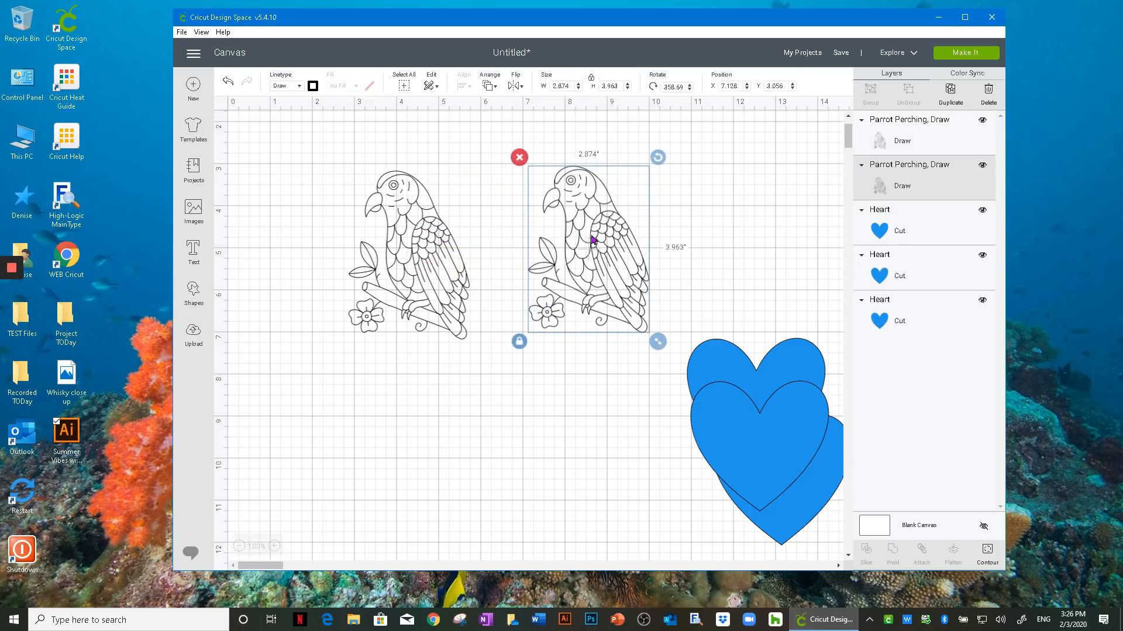
Flip the slightly rotated parrot horizontally and arrange both parrots close together so that they face each other
left_click(517, 86)
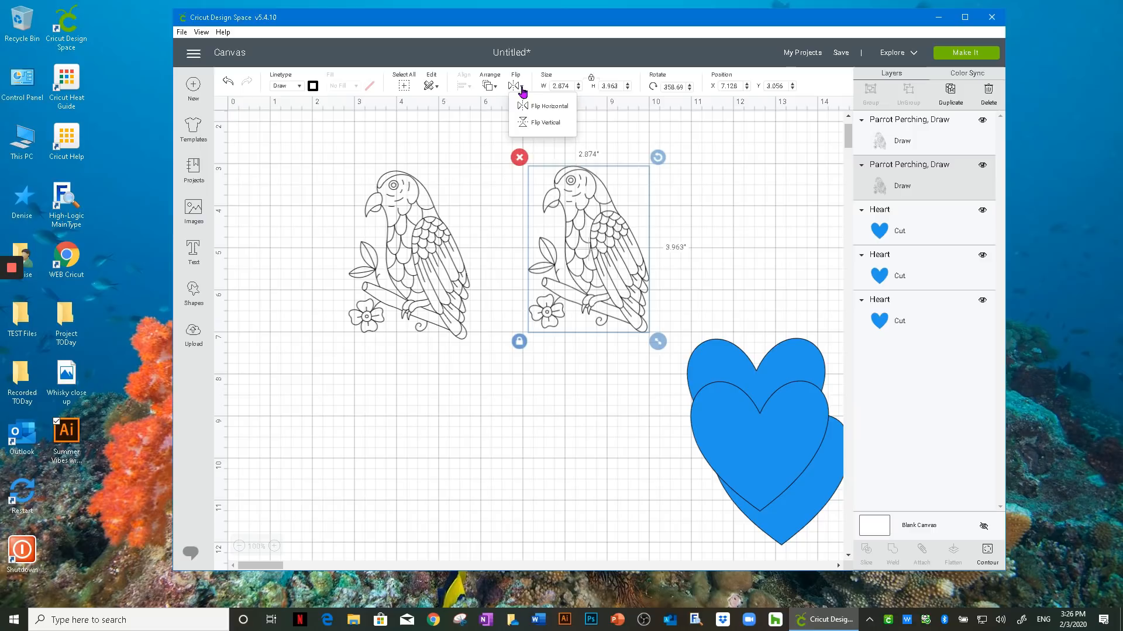
left_click(536, 106)
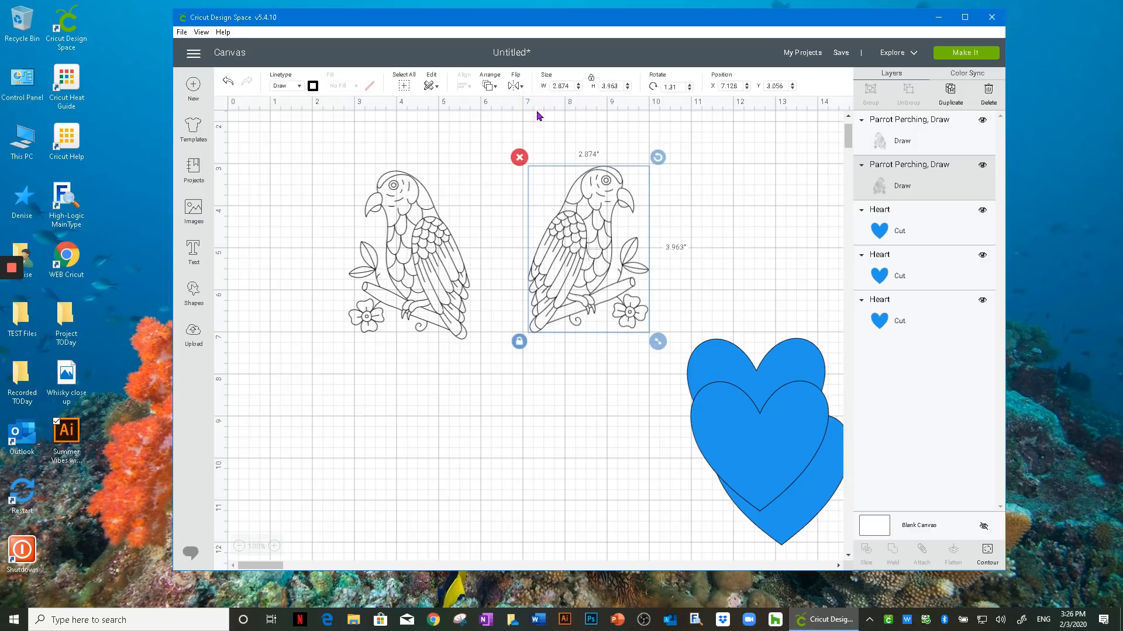
left_click_drag(582, 252, 376, 236)
left_click_drag(402, 254, 504, 242)
left_click_drag(347, 245, 400, 253)
left_click(412, 367)
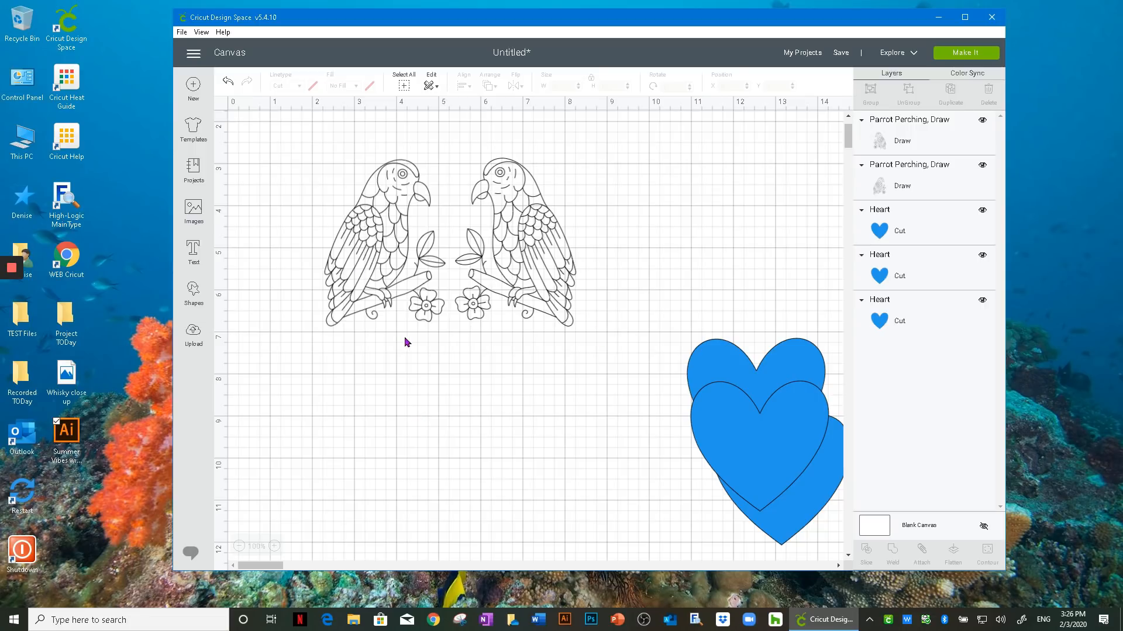
Flip the right-hand parrot vertically and horizontally
left_click(513, 206)
left_click(523, 88)
left_click(531, 121)
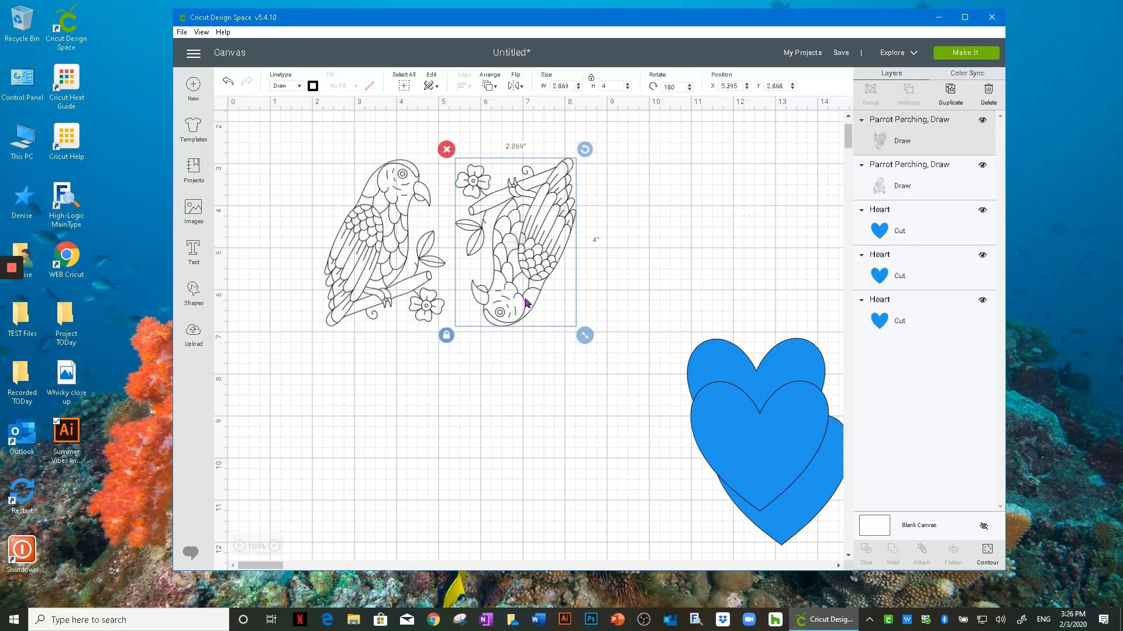
left_click(522, 87)
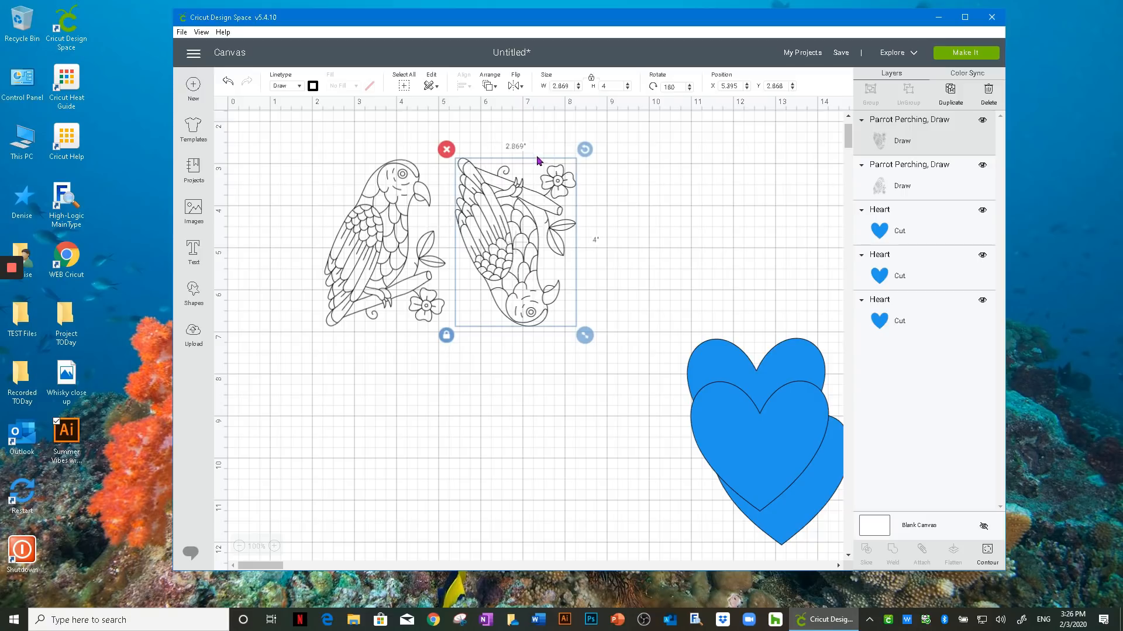
Flip the upside-down parrot horizontally and vertically to return it upright, facing the other parrot
left_click(518, 86)
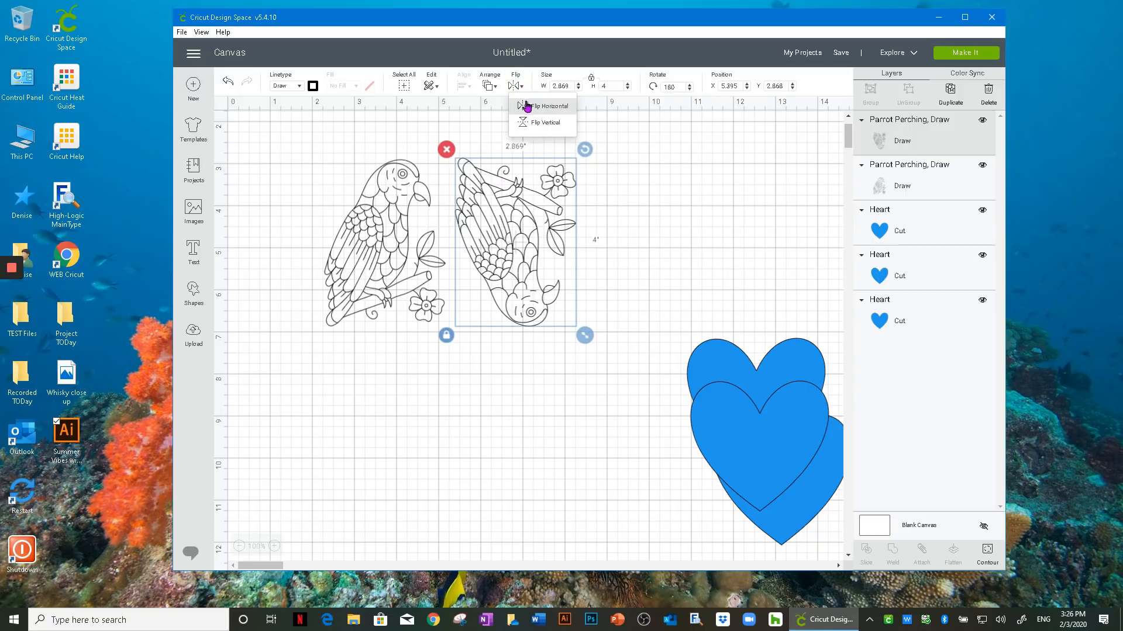
left_click(527, 106)
left_click(520, 87)
left_click(526, 123)
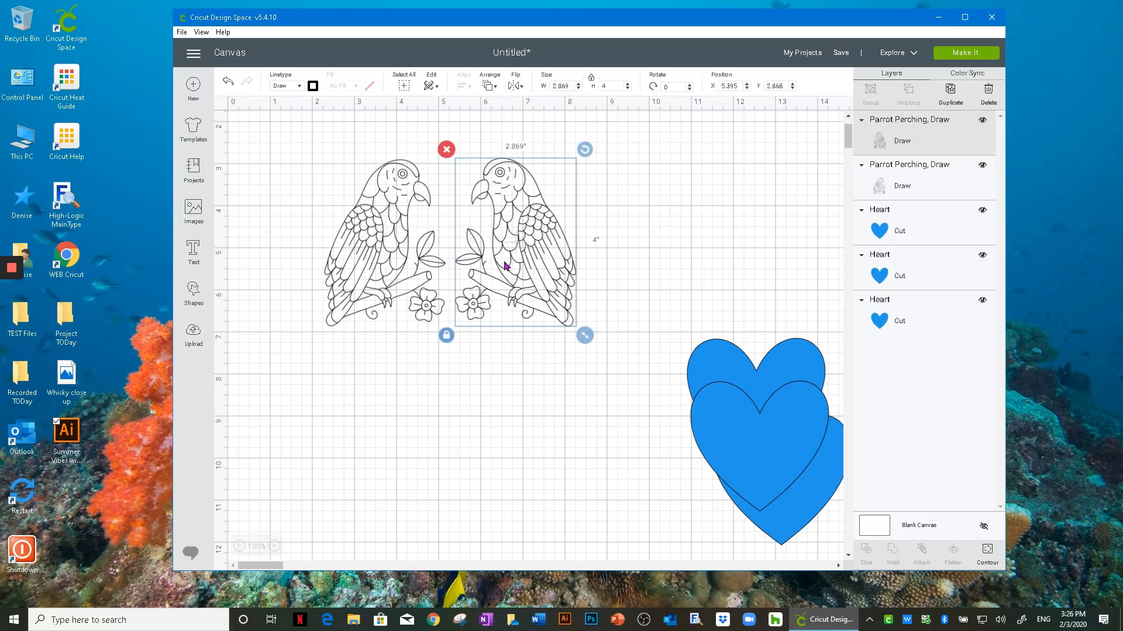
Move one heart to about X 9.47, Y 7.60 and spread the two parrots apart, the left one against the canvas's left edge
left_click_drag(710, 421, 646, 398)
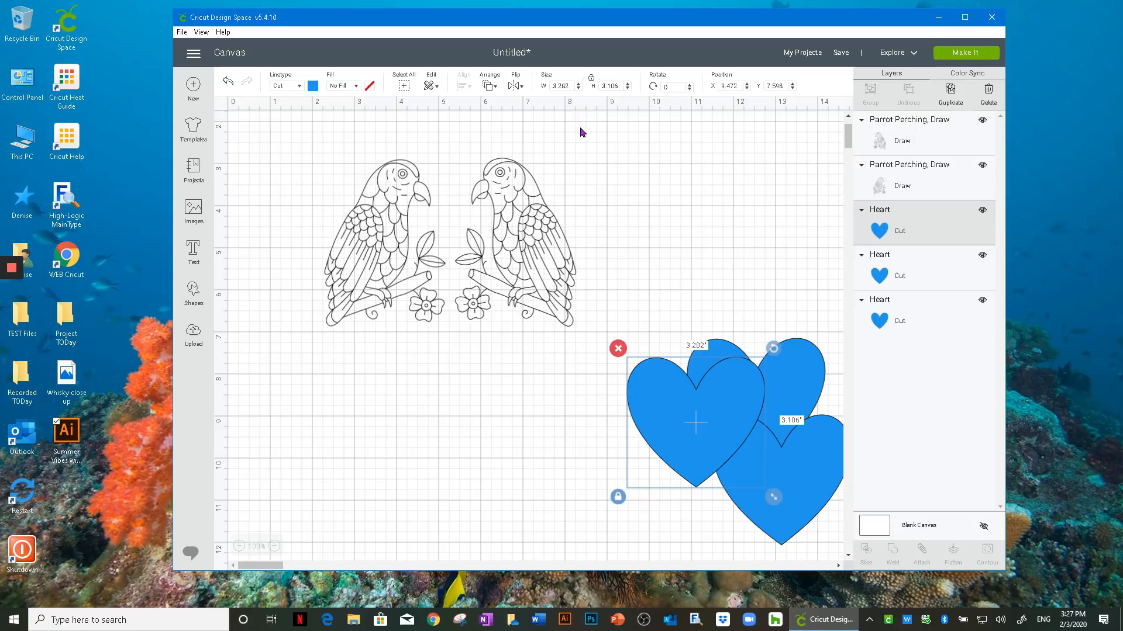
left_click(532, 232)
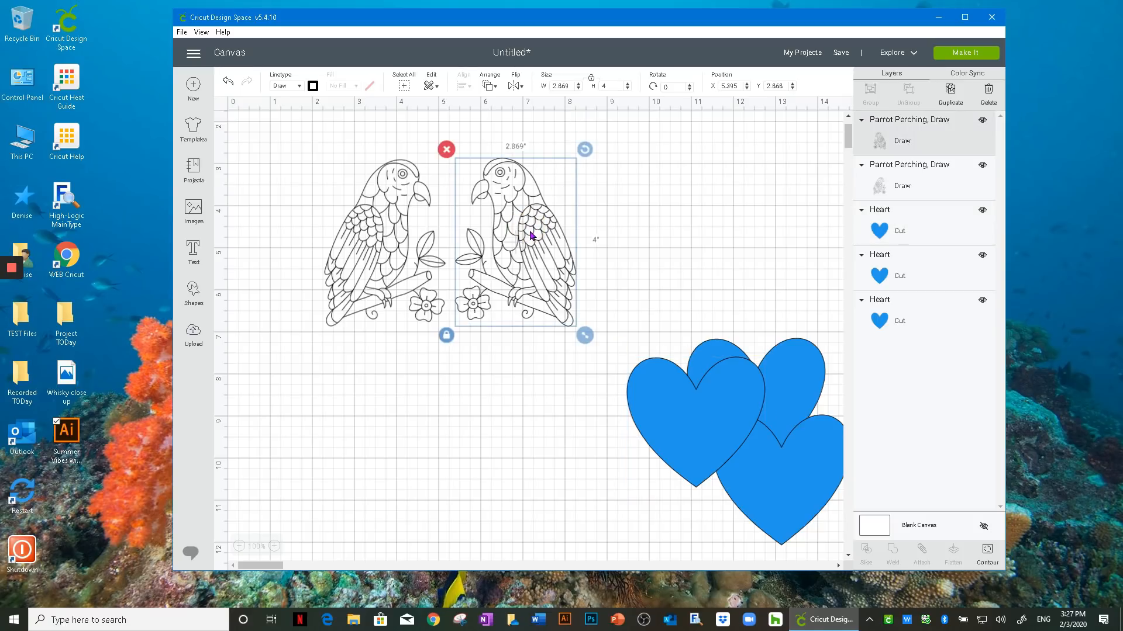
left_click_drag(391, 237, 295, 256)
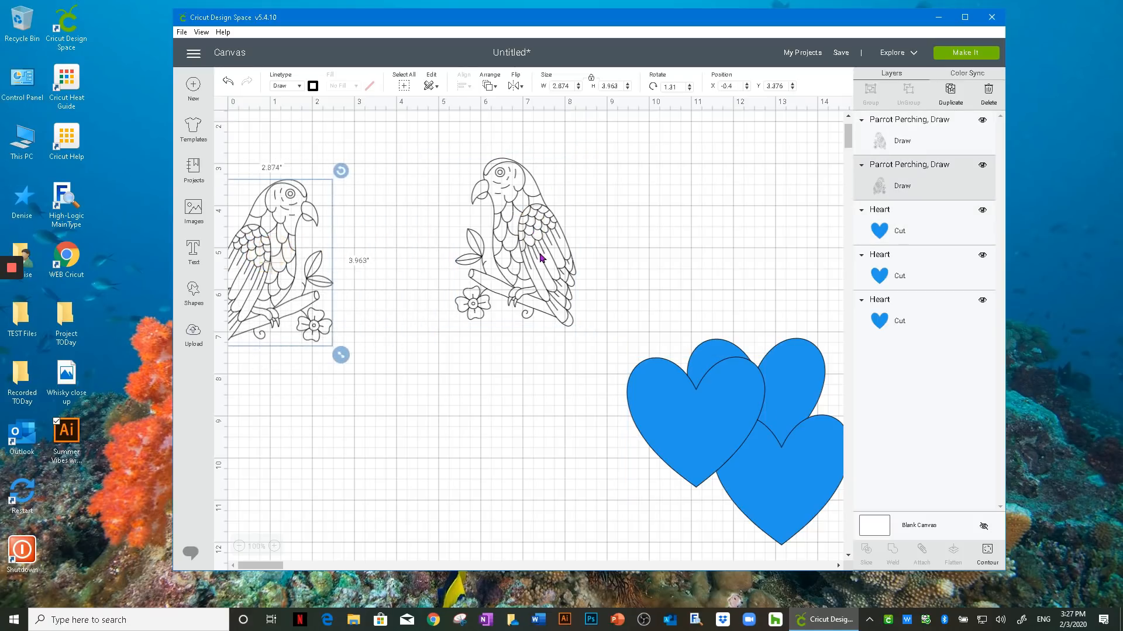
left_click_drag(533, 251, 526, 244)
Enlarge the right-hand parrot, stretch it with unlocked proportions to about 4.43 × 4.75 in, and lock its proportions again
left_click_drag(579, 329, 632, 353)
left_click(440, 349)
left_click(439, 360)
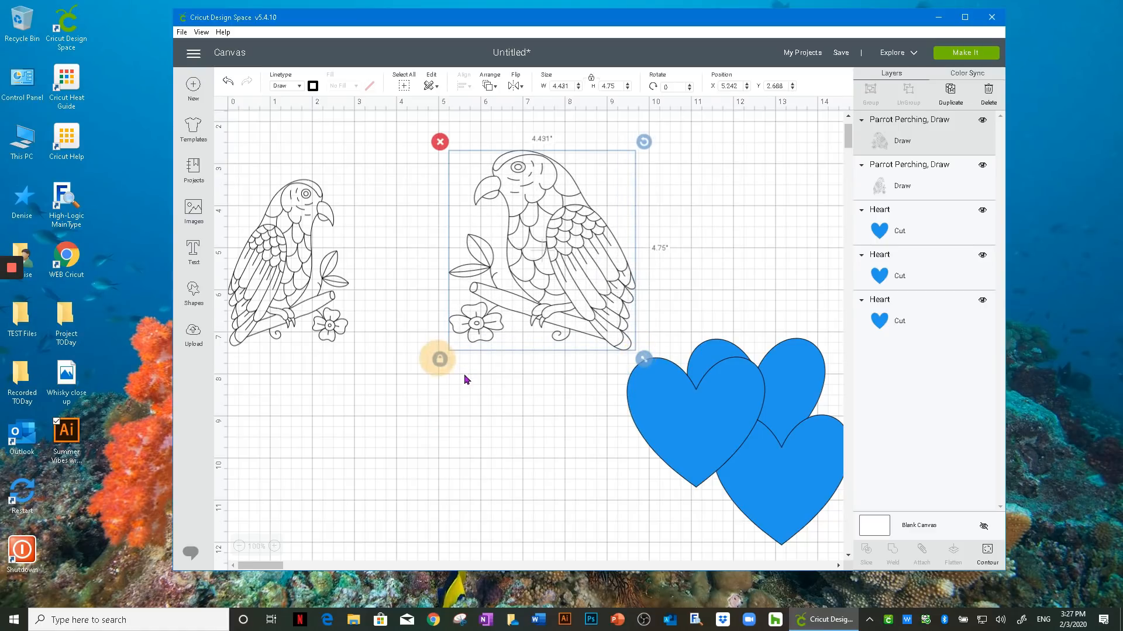
Set the right-hand parrot's width to 3 in with its proportions locked
left_click_drag(572, 86, 542, 87)
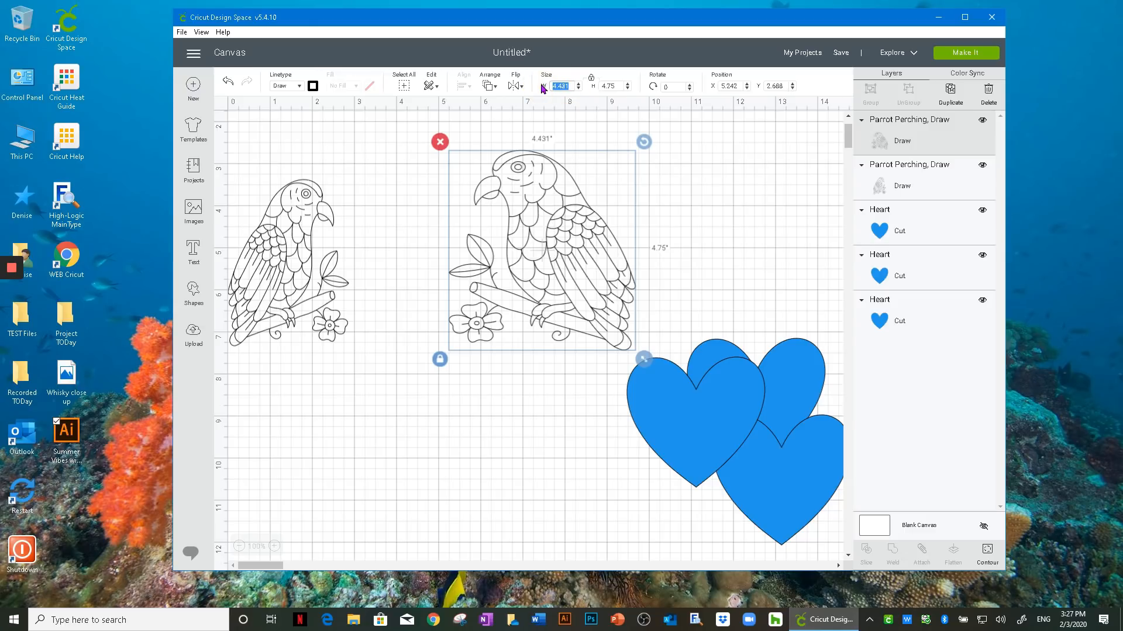
type("3")
key("Return")
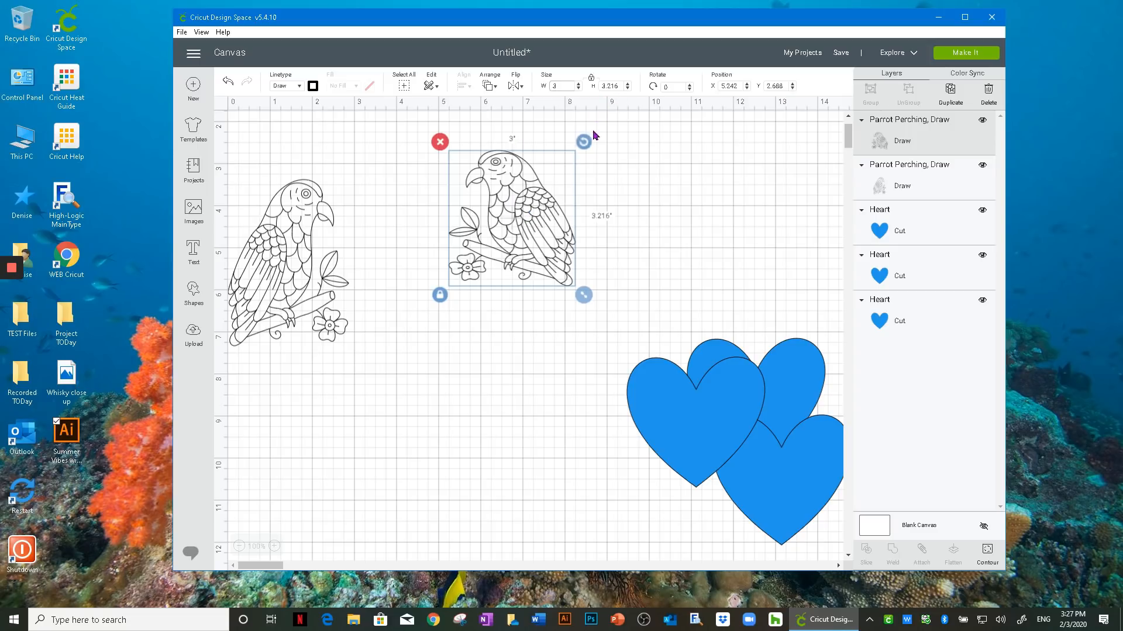
Unlock the right-hand parrot's proportions and set its height to 6 in
left_click(592, 78)
left_click_drag(621, 86, 597, 88)
type("6")
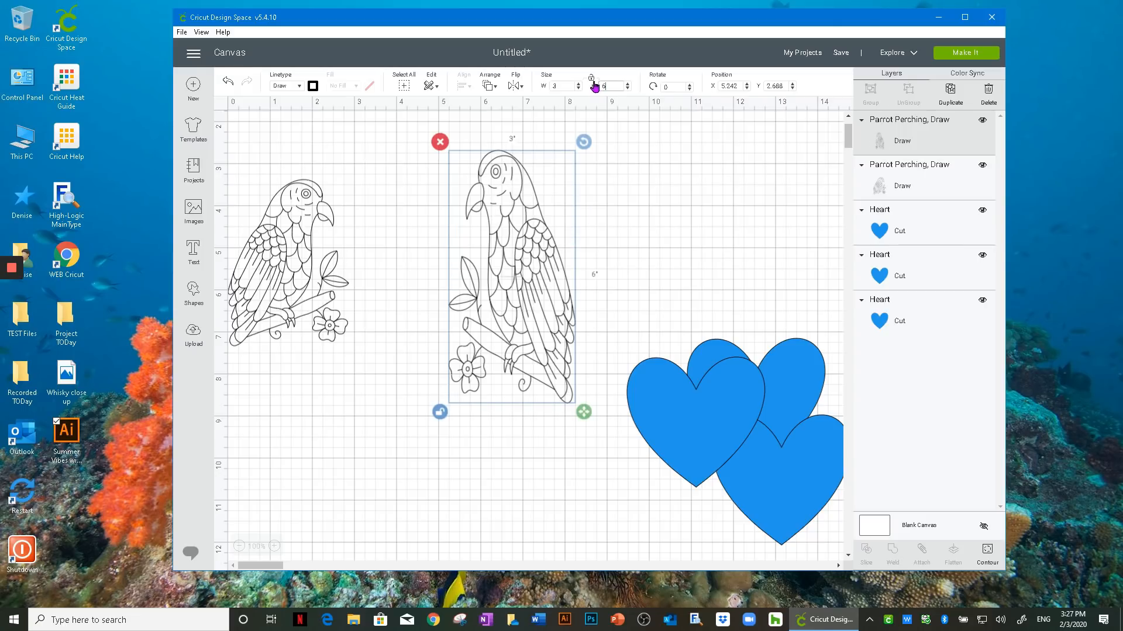
Lock the right-hand parrot's proportions and reduce its height in small increments to 5.4 in
left_click(591, 78)
left_click(628, 89)
left_click(628, 89)
left_click(627, 89)
left_click(627, 89)
left_click(628, 89)
left_click(628, 89)
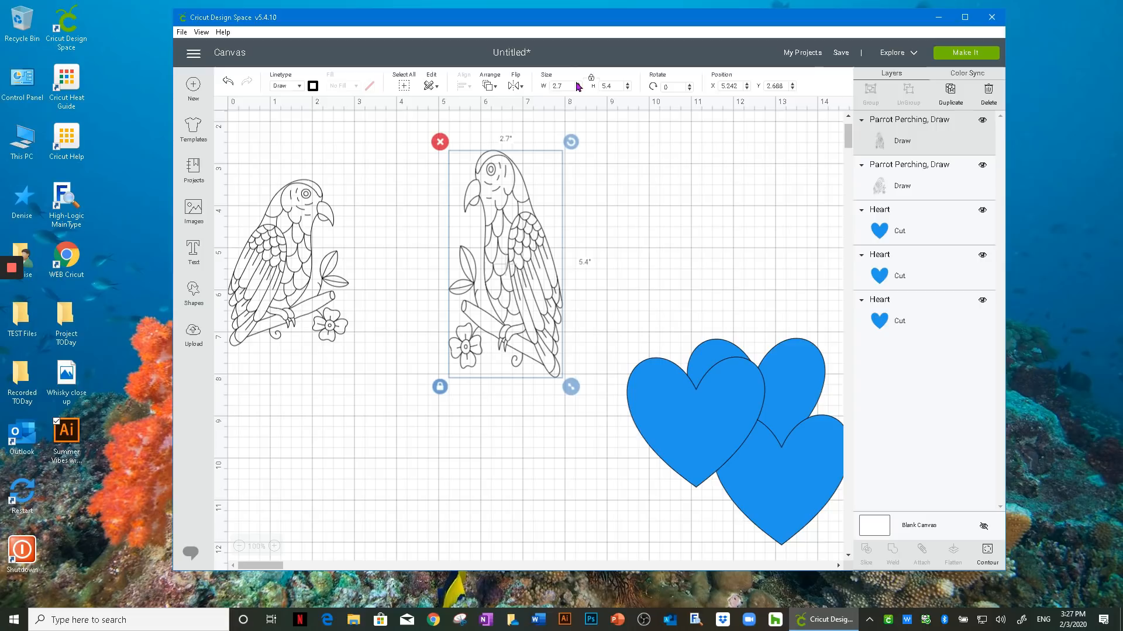
Increase the right-hand parrot's width in small increments to 3.4 in, keeping its proportions locked
left_click(579, 87)
left_click(579, 86)
left_click(580, 86)
left_click(579, 86)
left_click(580, 86)
left_click(580, 86)
left_click(579, 86)
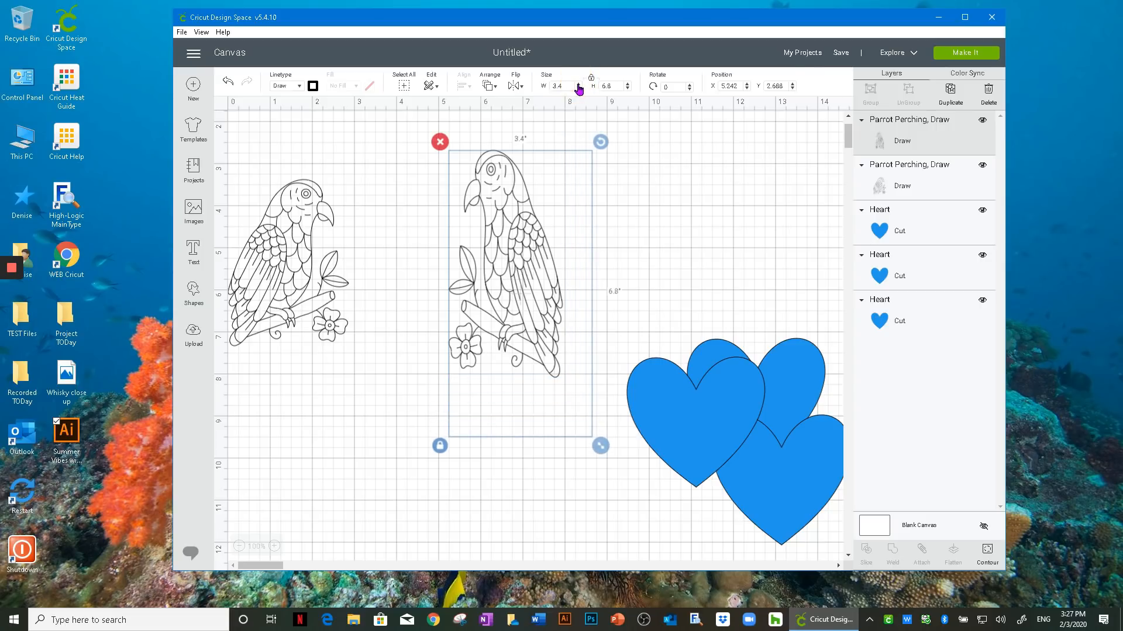
left_click(579, 86)
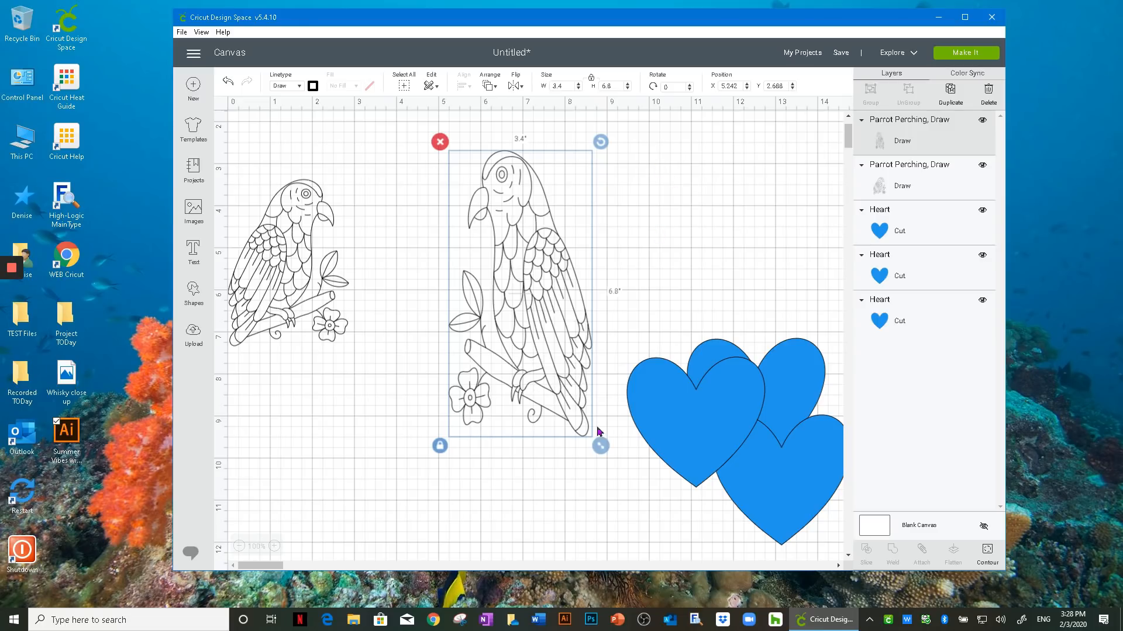
Shrink the right-hand parrot to about 2.3 in wide with its proportions locked and delete it
left_click_drag(601, 446, 577, 353)
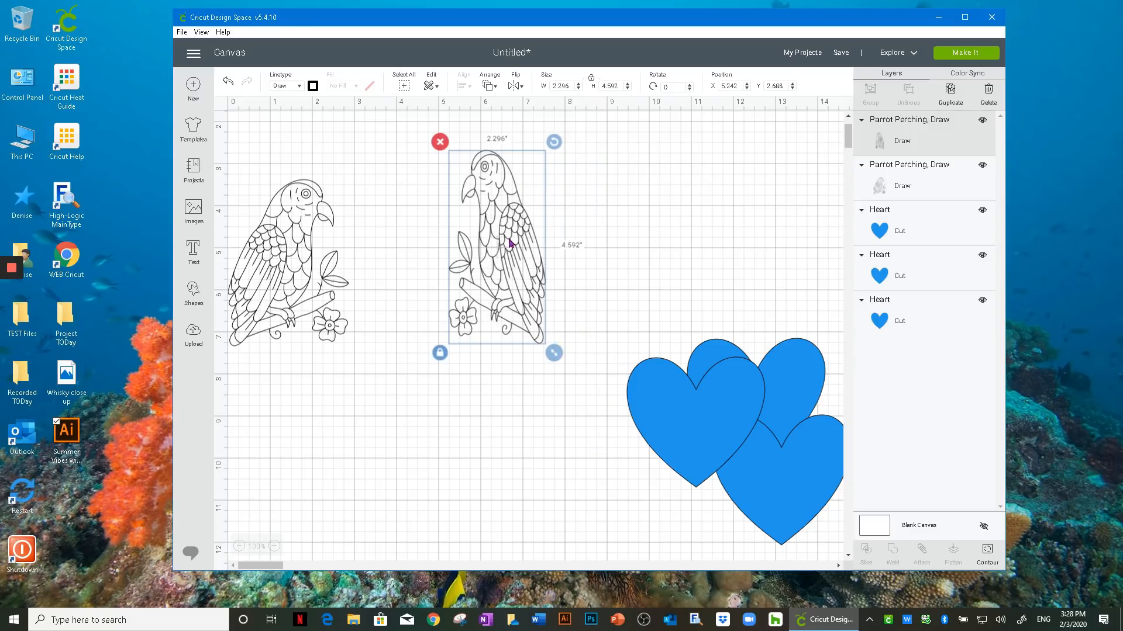
left_click(442, 143)
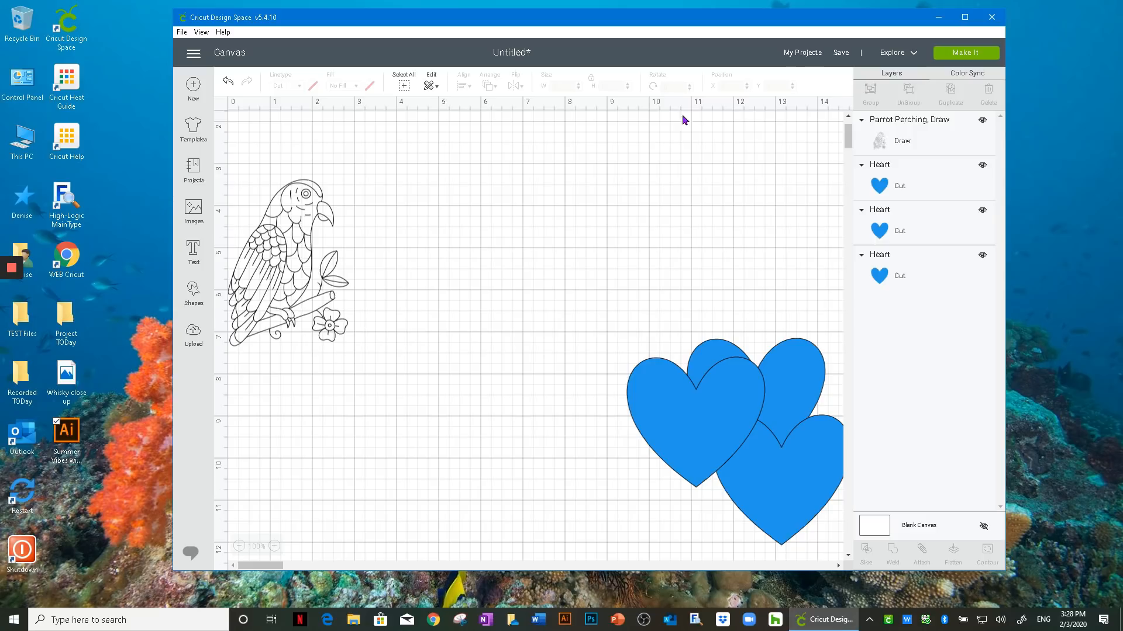
Move the remaining parrot toward the canvas middle, set its rotation to 5°, and rotate it freehand to about 359°
left_click_drag(291, 241, 507, 242)
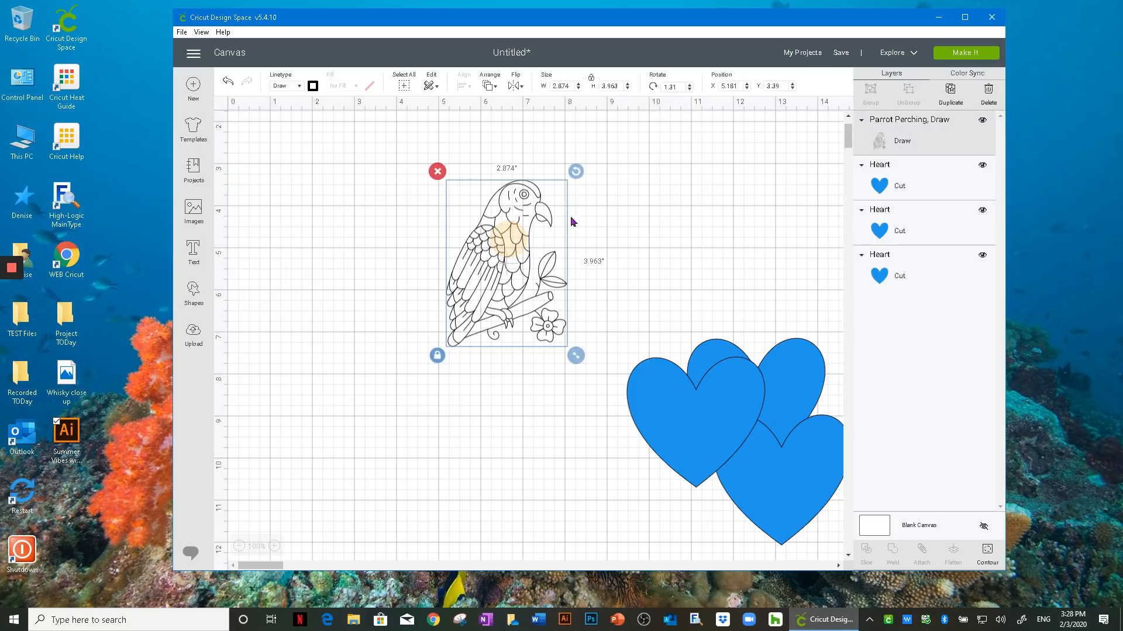
left_click(689, 87)
left_click(689, 87)
left_click(689, 87)
left_click(690, 87)
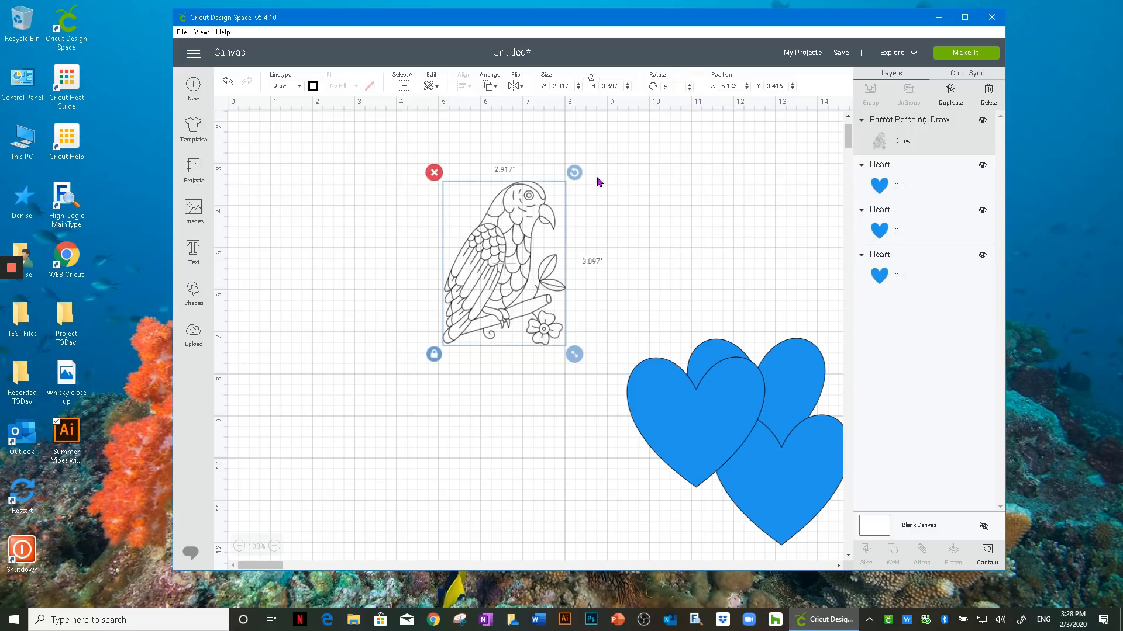
mouse_move(576, 170)
left_mouse_down()
mouse_move(591, 192)
mouse_move(569, 150)
mouse_move(577, 170)
mouse_move(549, 140)
mouse_move(569, 190)
left_mouse_up()
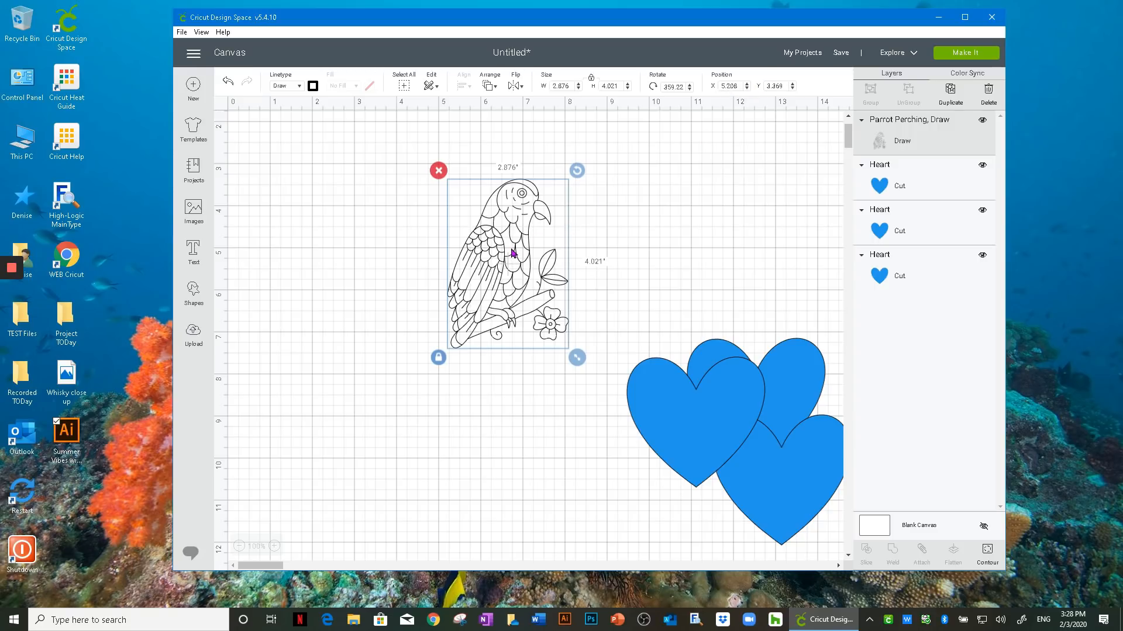
Move the parrot down out of the way and line up the three blue hearts in a slightly overlapping horizontal row
left_click_drag(512, 235, 355, 224)
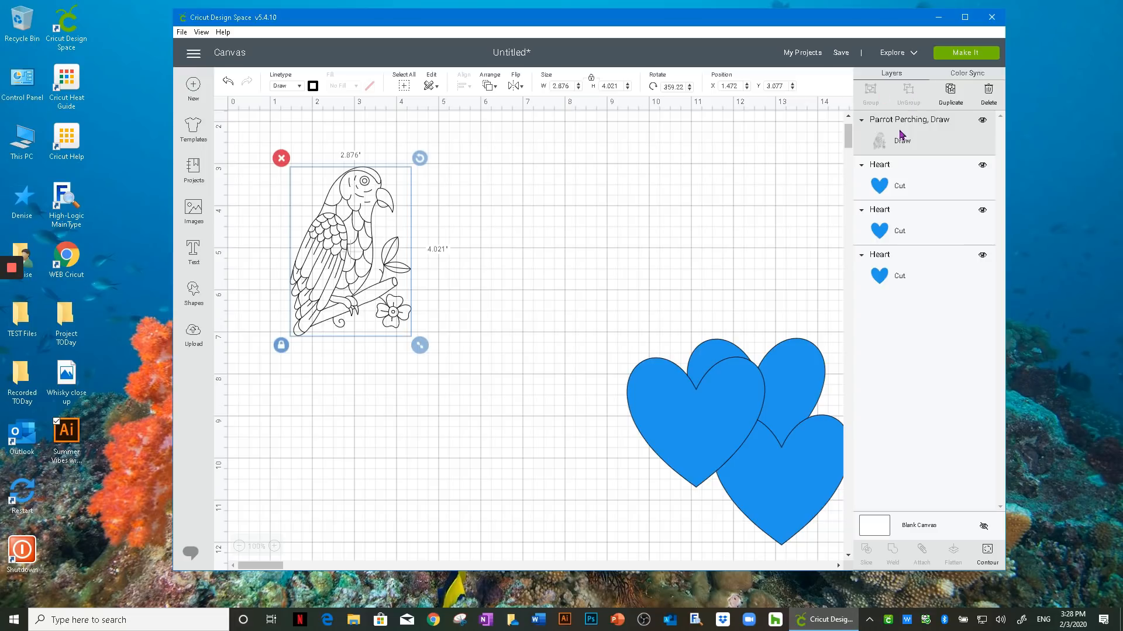
left_click_drag(677, 403, 608, 209)
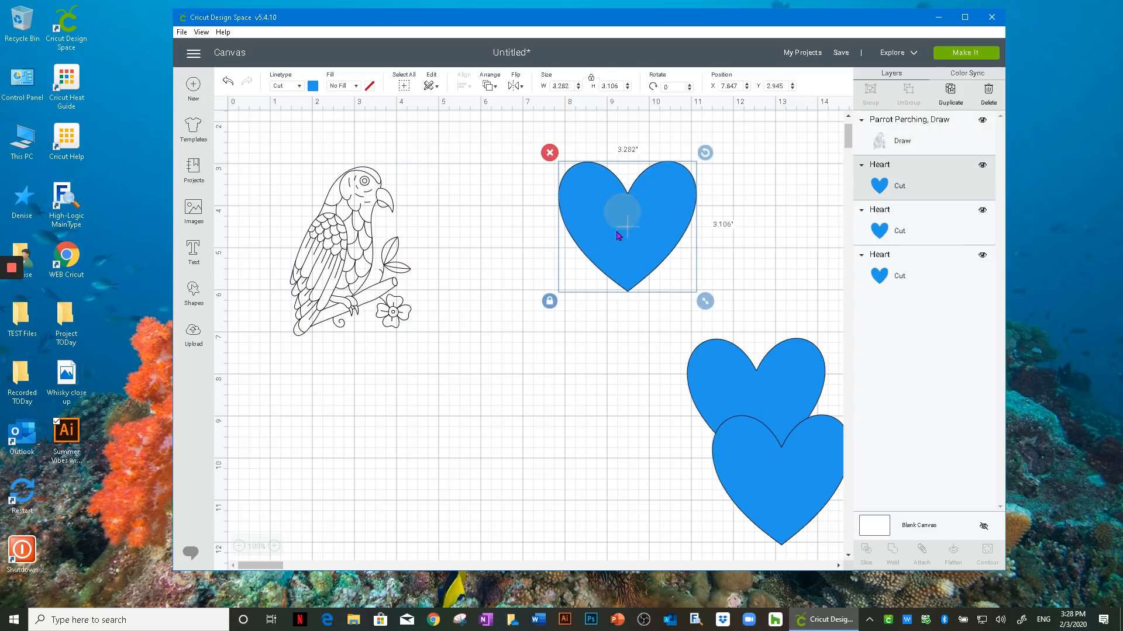
left_click_drag(353, 232, 310, 443)
left_click_drag(720, 385, 460, 211)
left_click_drag(739, 481, 723, 232)
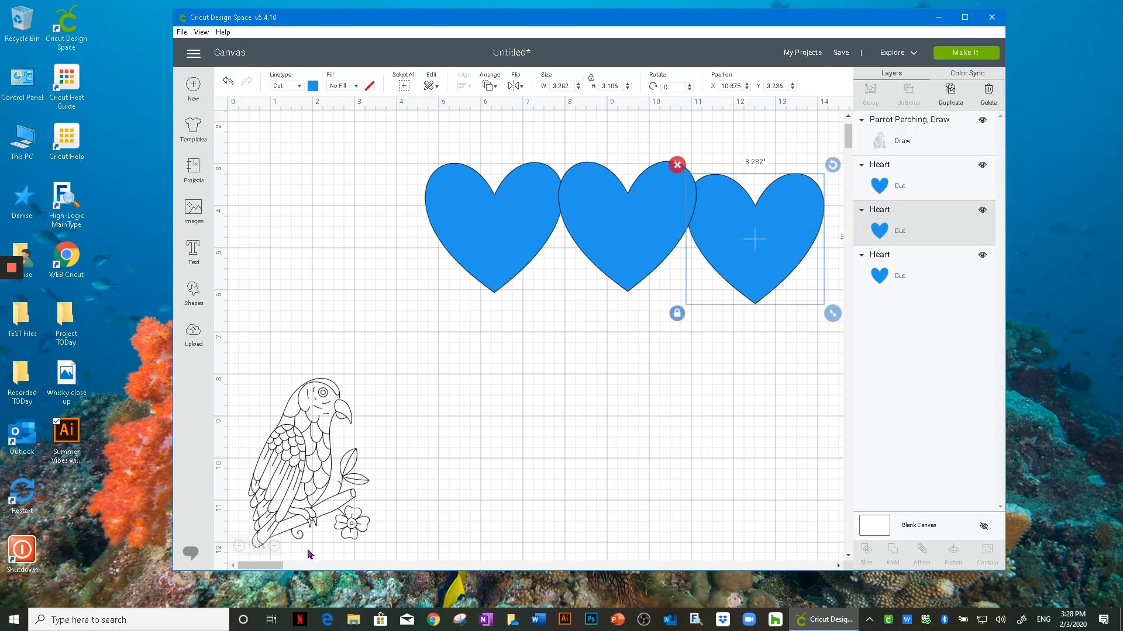
left_click_drag(282, 566, 291, 566)
left_click_drag(629, 245, 633, 237)
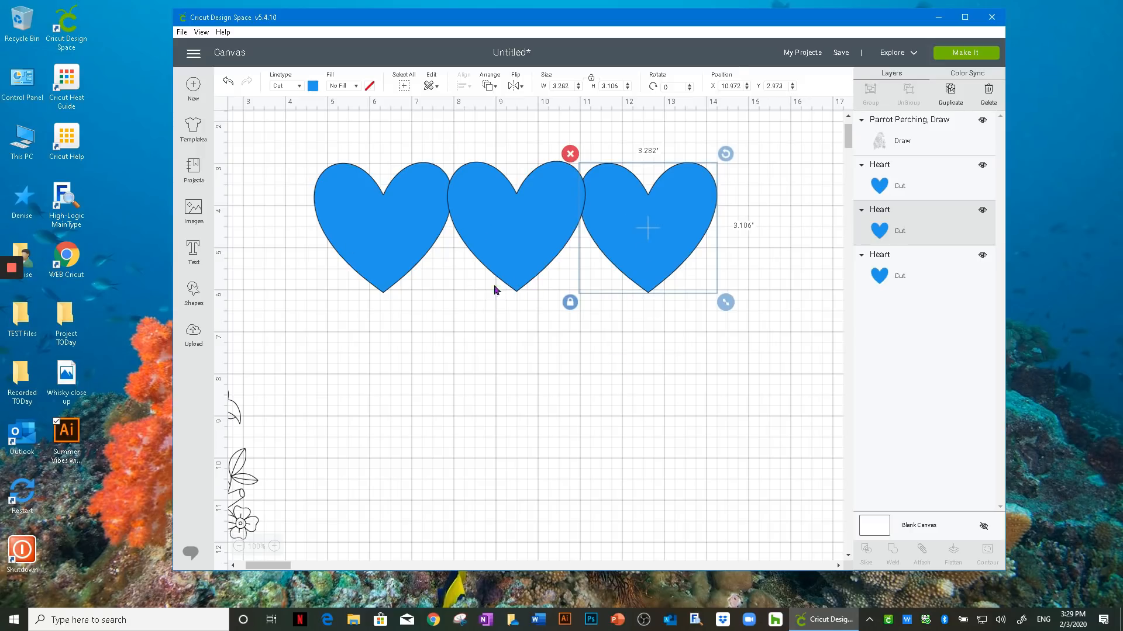
Group the three hearts, move the group slightly lower, and scale it to about 8.5 in wide
left_click(702, 351)
left_click_drag(763, 331, 273, 143)
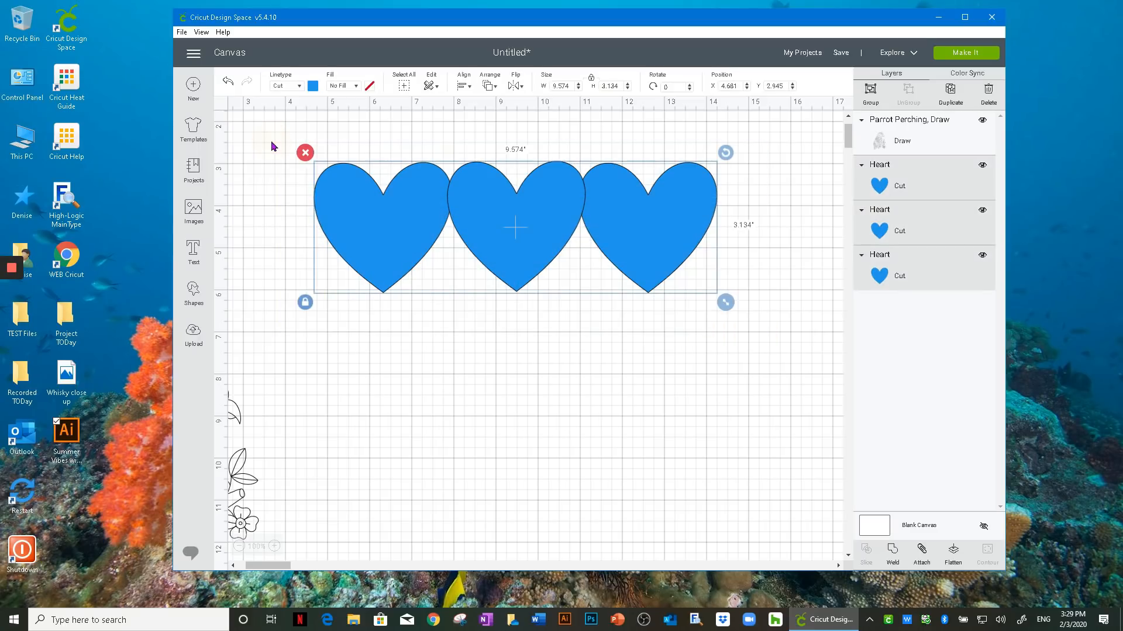
left_click(870, 92)
left_click_drag(523, 238, 491, 280)
left_click_drag(693, 341, 745, 435)
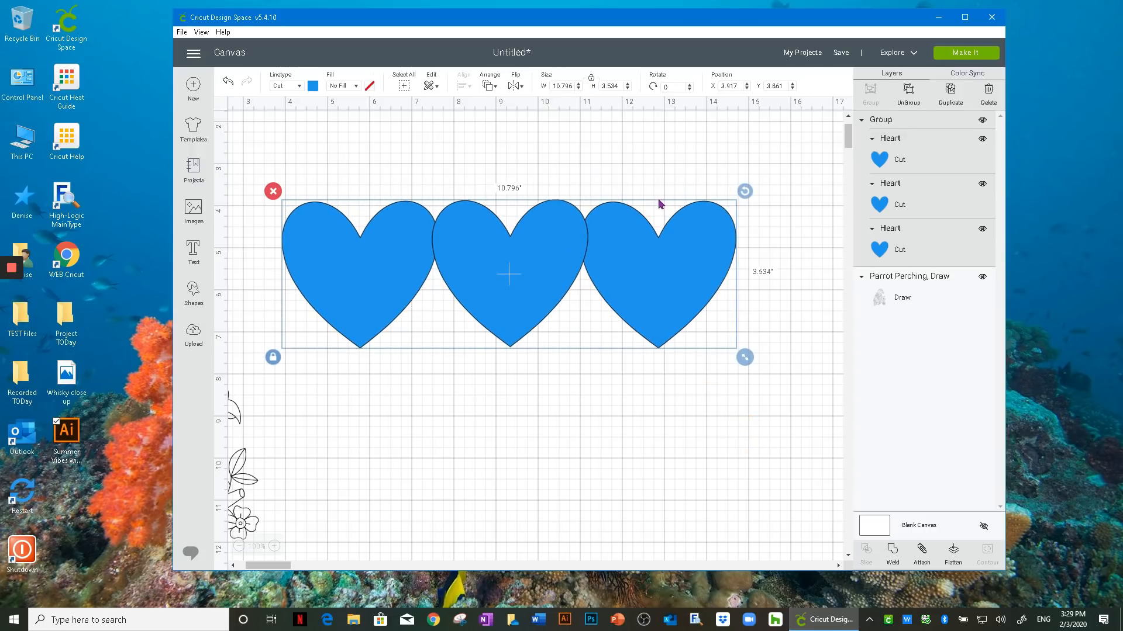
left_click_drag(746, 366, 648, 304)
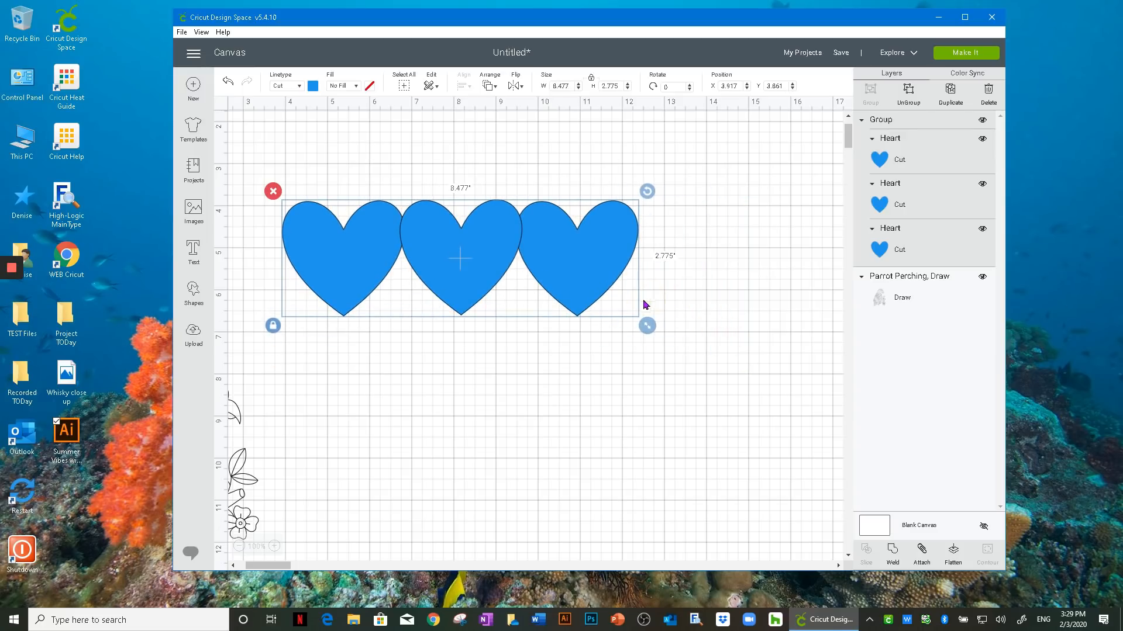
Delete the parrot from the canvas and nudge the heart group slightly sideways
left_click(238, 485)
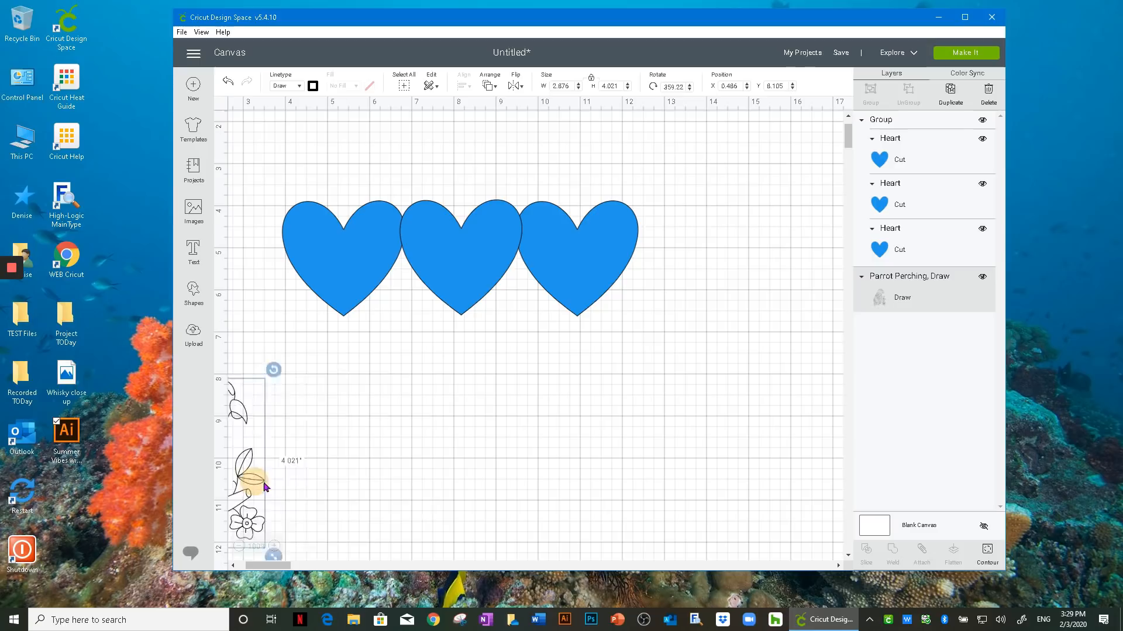
left_click_drag(238, 485, 434, 487)
left_click(325, 373)
mouse_move(592, 285)
left_mouse_down()
mouse_move(646, 268)
mouse_move(586, 291)
mouse_move(587, 271)
left_mouse_up()
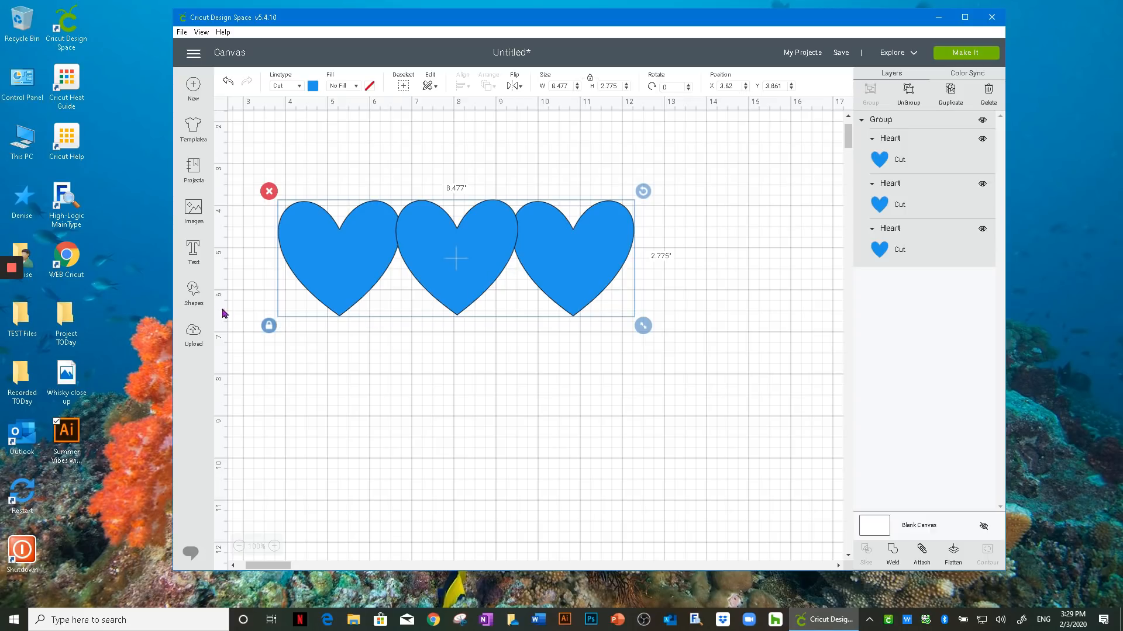
Add the text "smile" to the canvas below the hearts
left_click(193, 252)
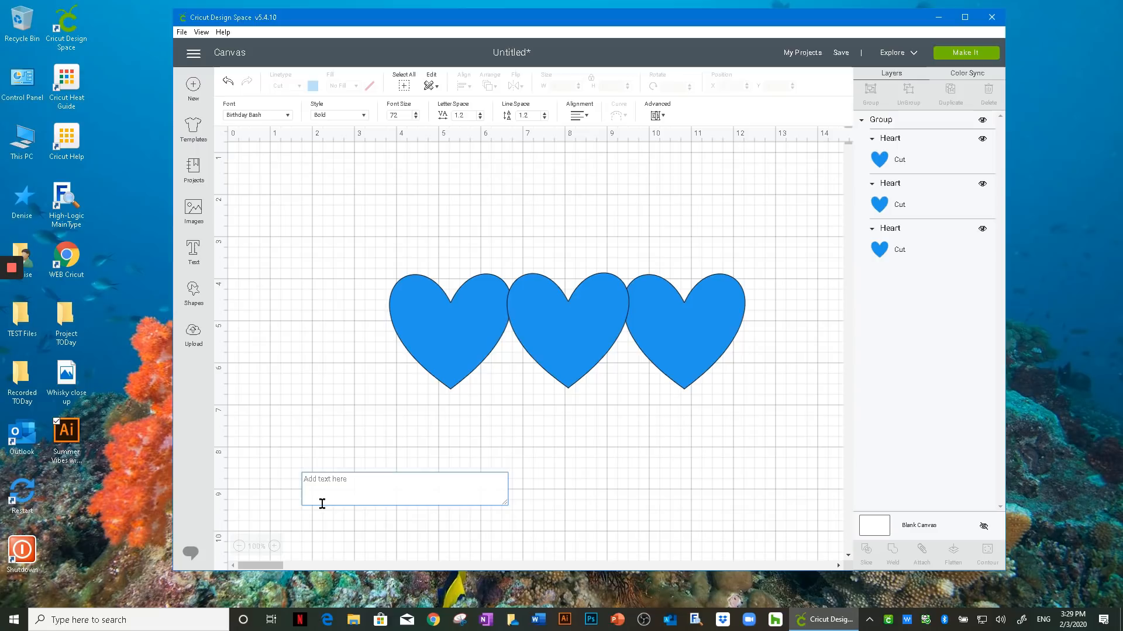
type("smile")
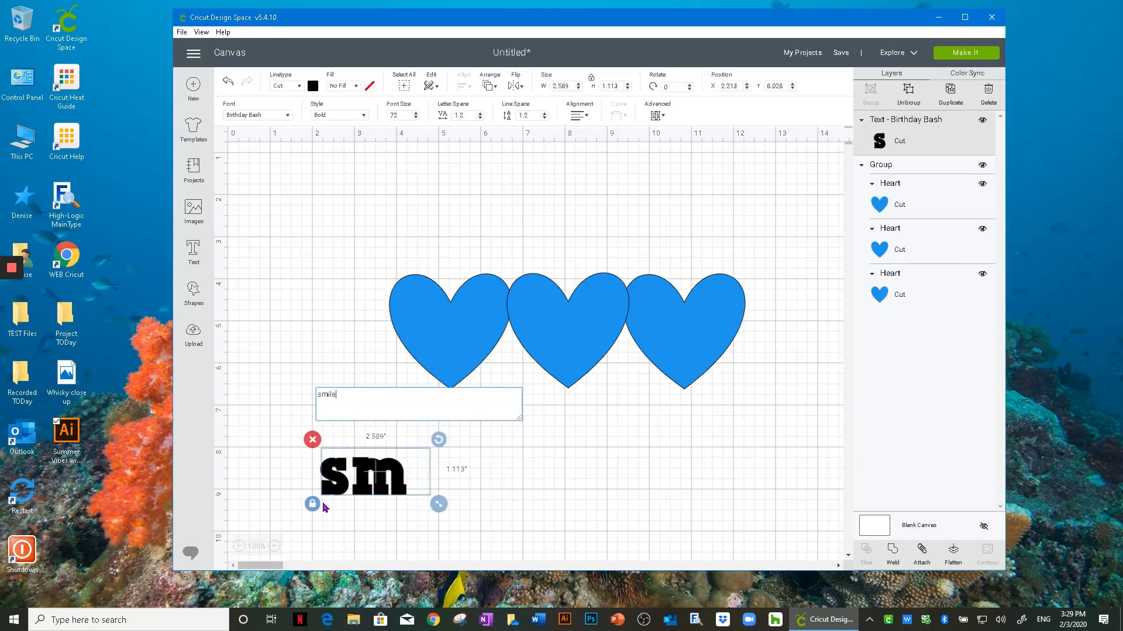
left_click(603, 409)
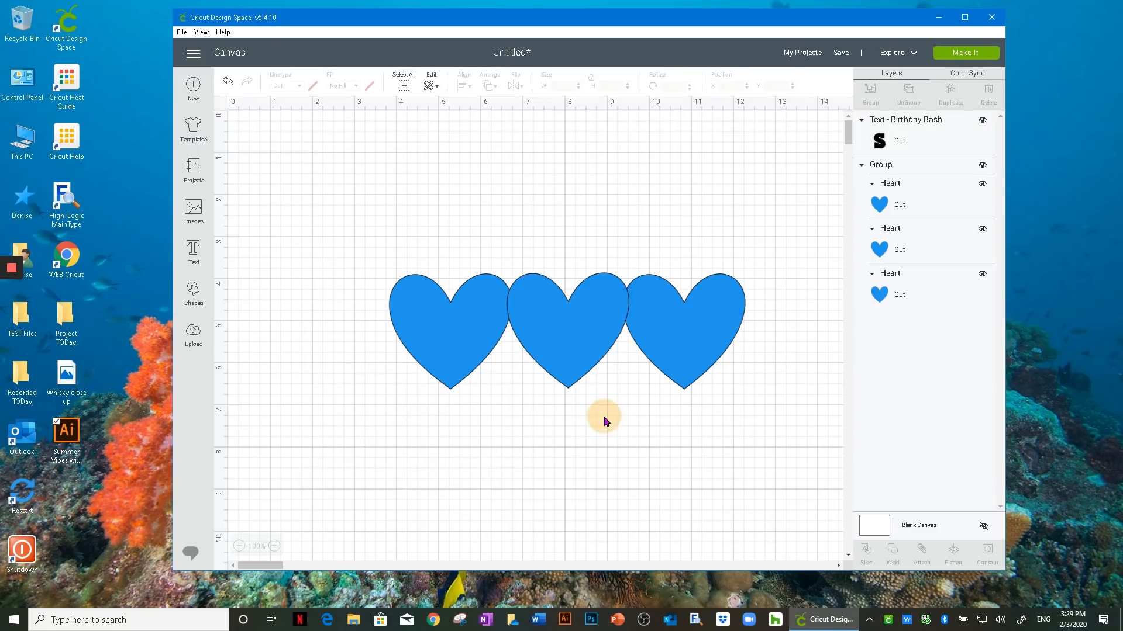
Ungroup the word "smile" into separate letter layers
left_click_drag(544, 513, 272, 446)
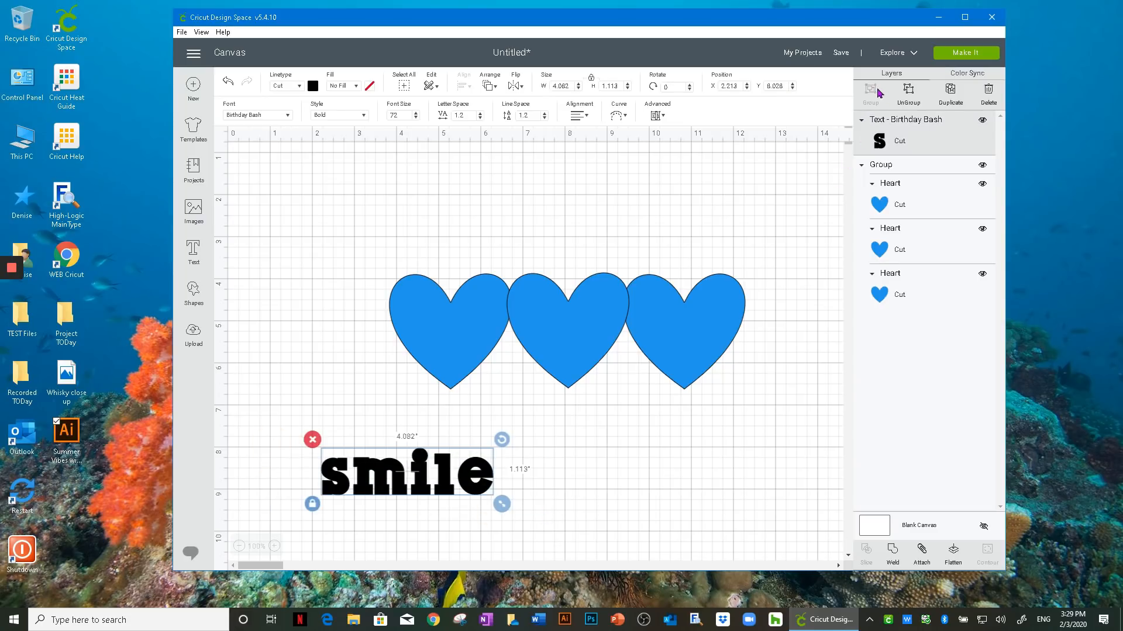
left_click(518, 509)
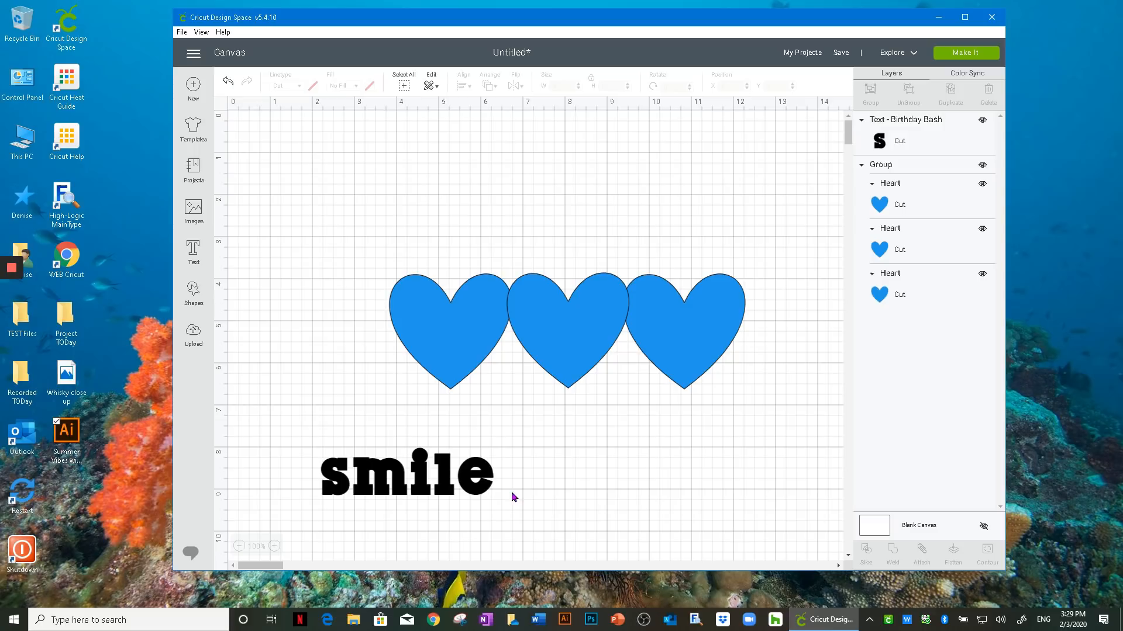
left_click(519, 512)
left_click_drag(294, 434, 387, 482)
left_click_drag(506, 519, 507, 519)
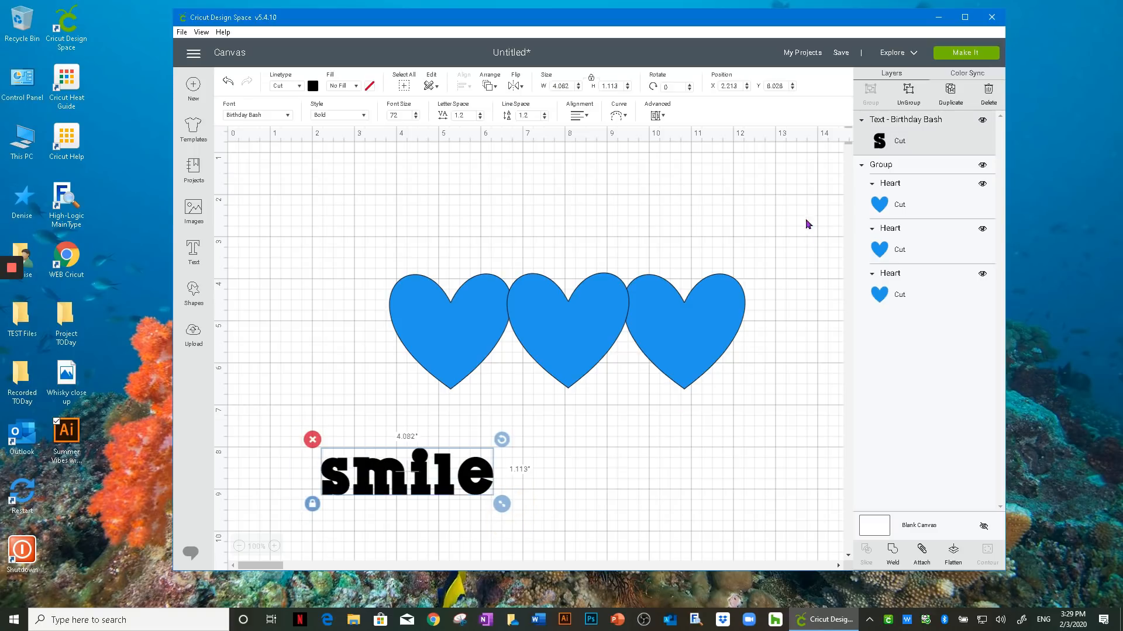
left_click(909, 89)
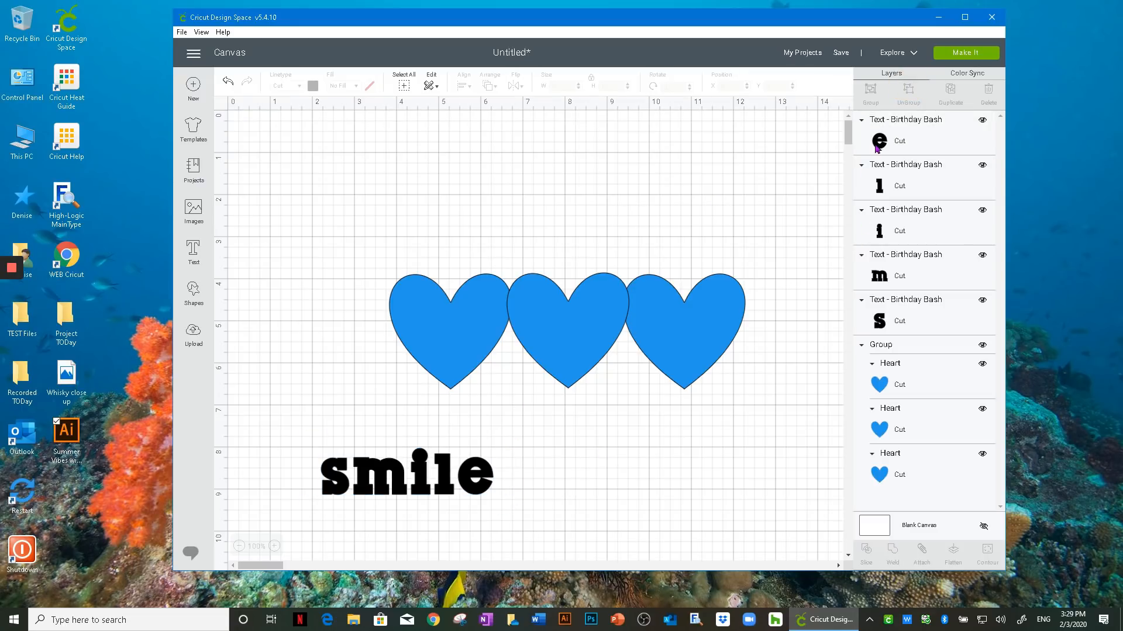
Group the five "smile" letters, move the heart group up, and place the word centred beneath it
left_click_drag(535, 510, 291, 453)
left_click(870, 92)
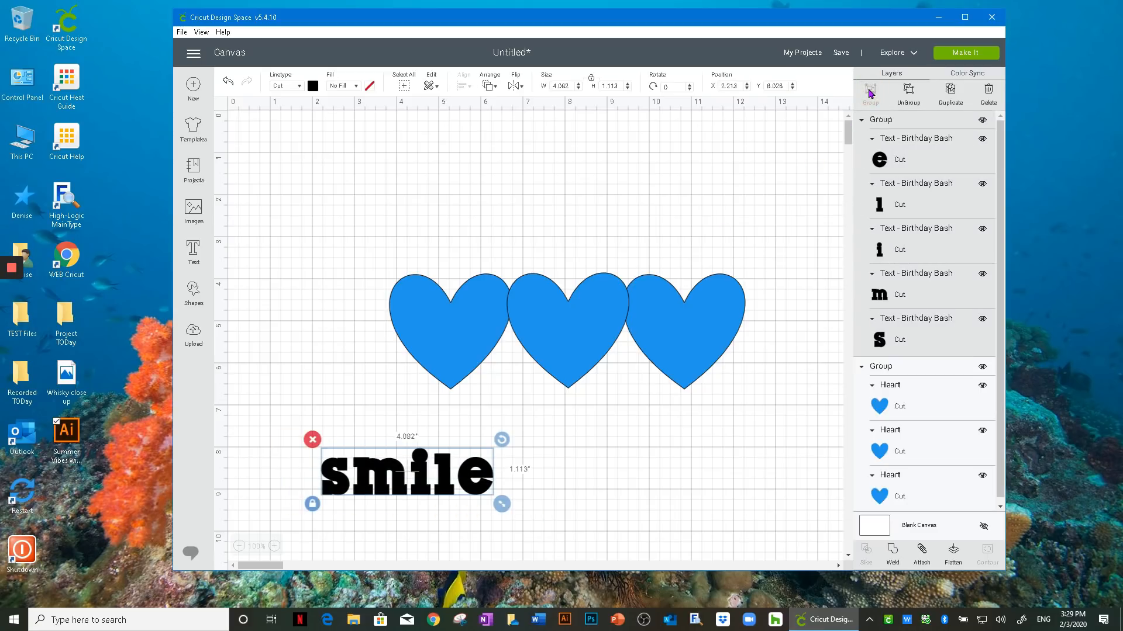
left_click_drag(574, 347, 498, 255)
left_click_drag(441, 479, 508, 396)
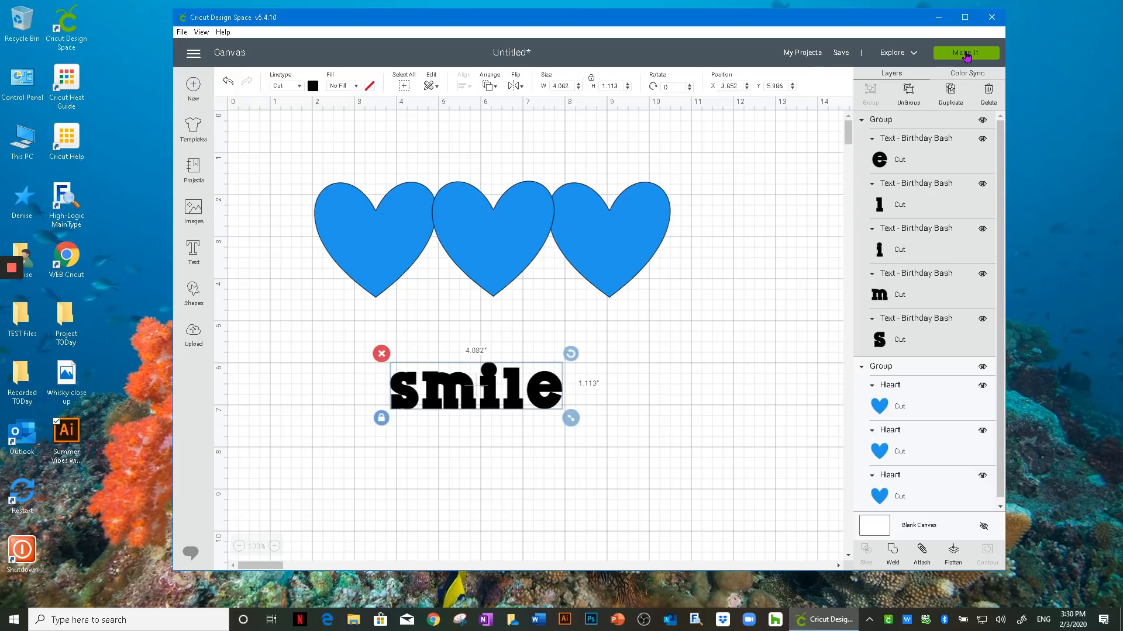
Preview how the grouped letters are laid out on the cutting mat and return to the canvas
left_click(966, 54)
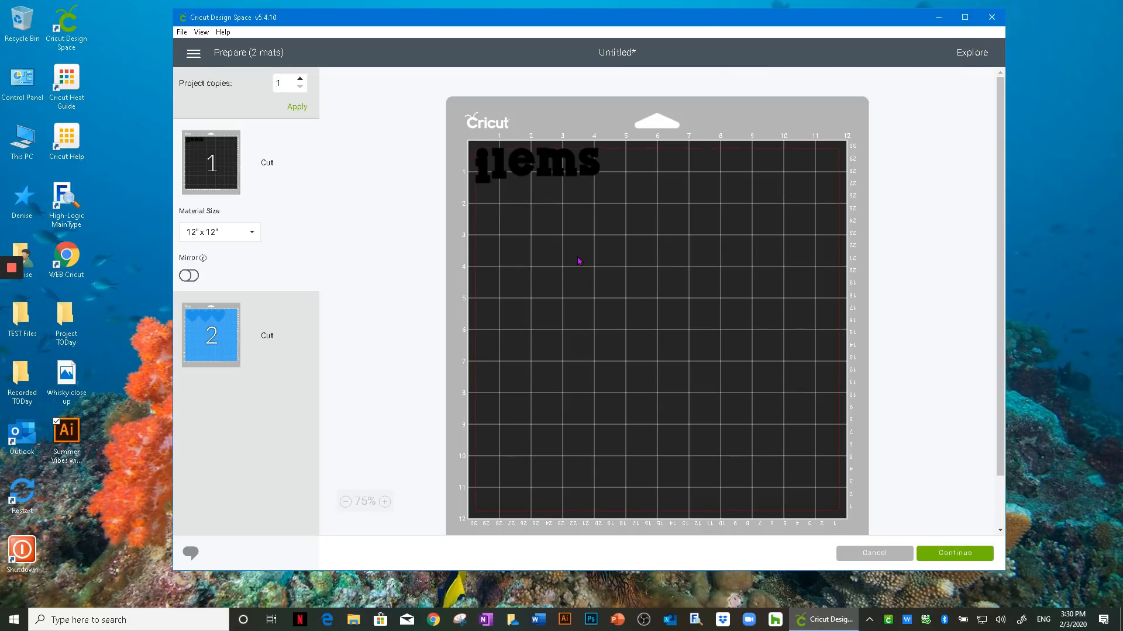
left_click(880, 553)
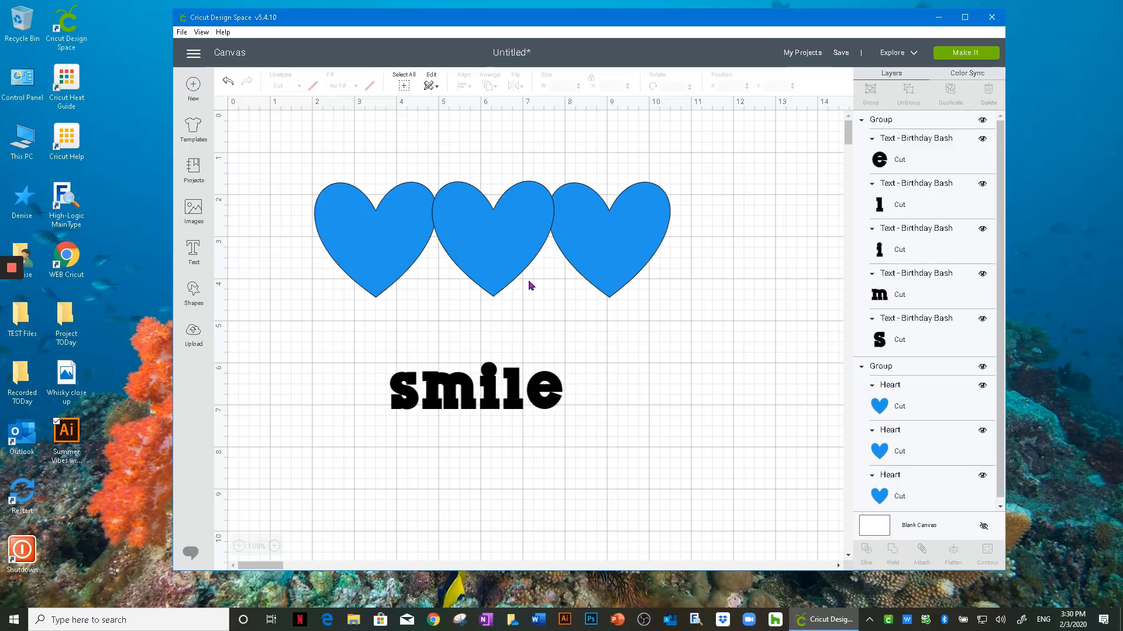
Change the material color of the grouped word "smile" to red
left_click(479, 400)
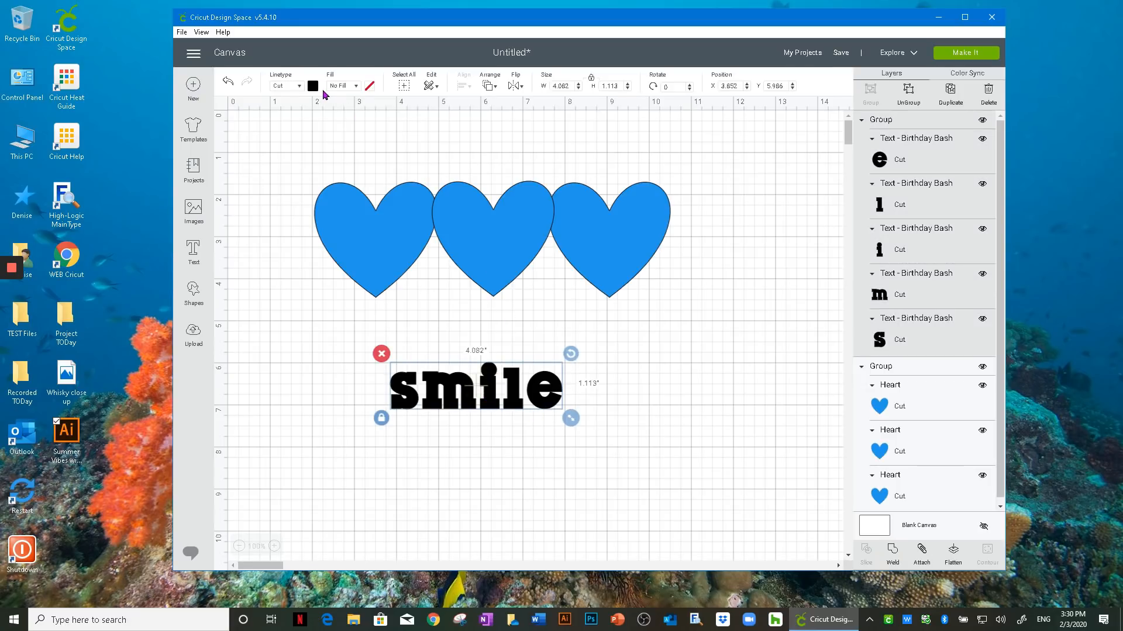
left_click(314, 85)
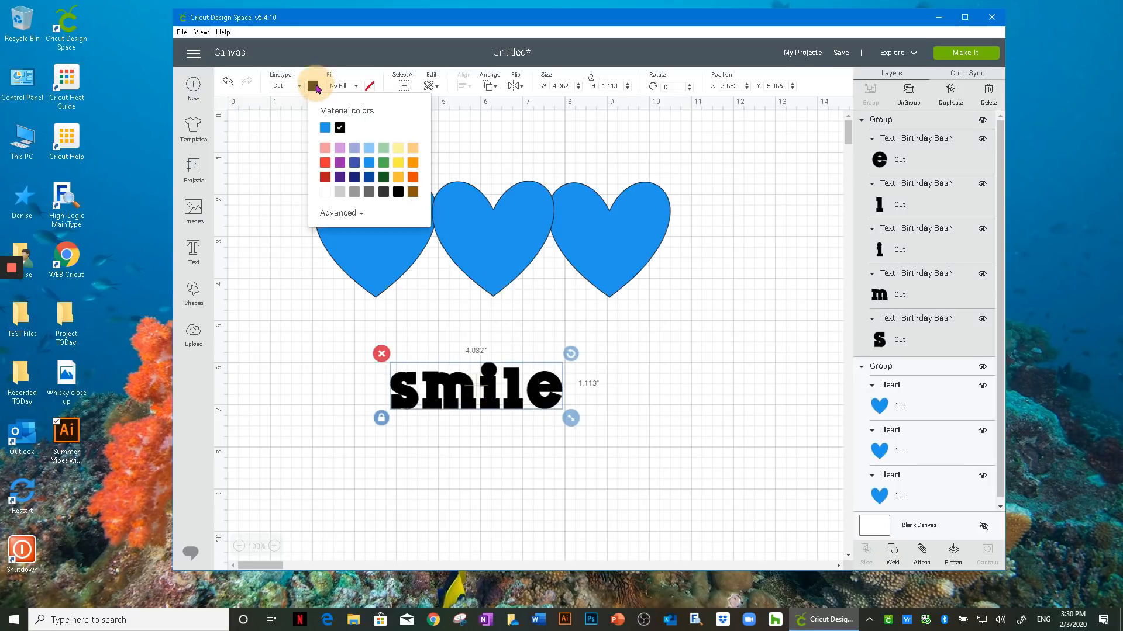
left_click(325, 163)
left_click(606, 383)
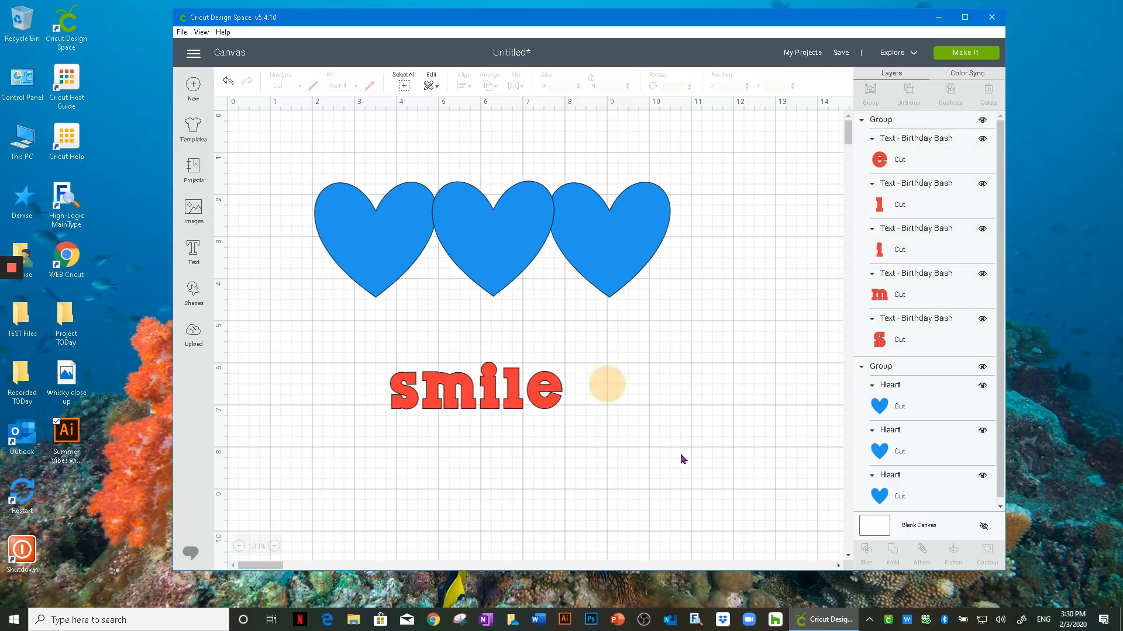
Preview the red letters' mat and the blue hearts' mat, and return to the canvas
left_click(963, 52)
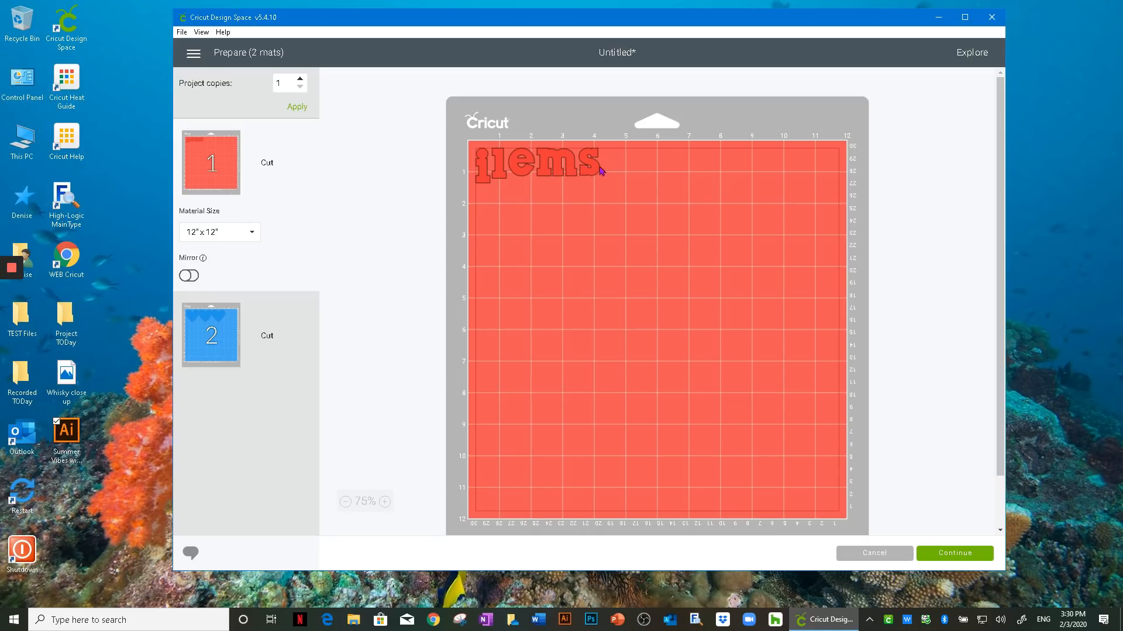
left_click(205, 333)
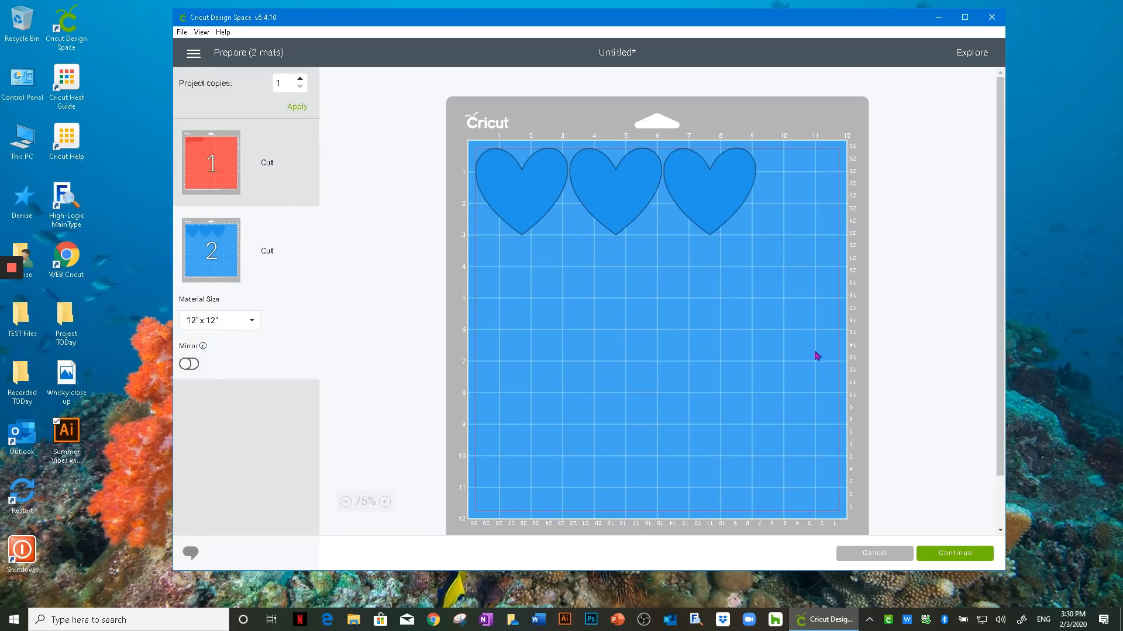
left_click(877, 559)
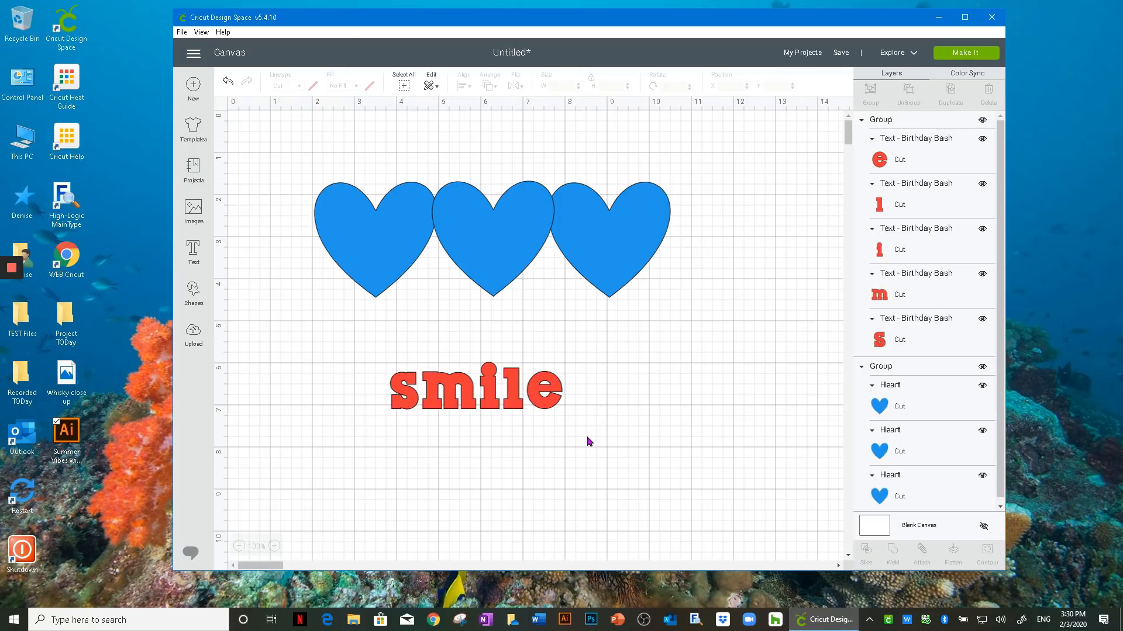
Attach the letters of "smile" and check their layout in the mat preview before returning to the canvas
left_click_drag(586, 434, 340, 352)
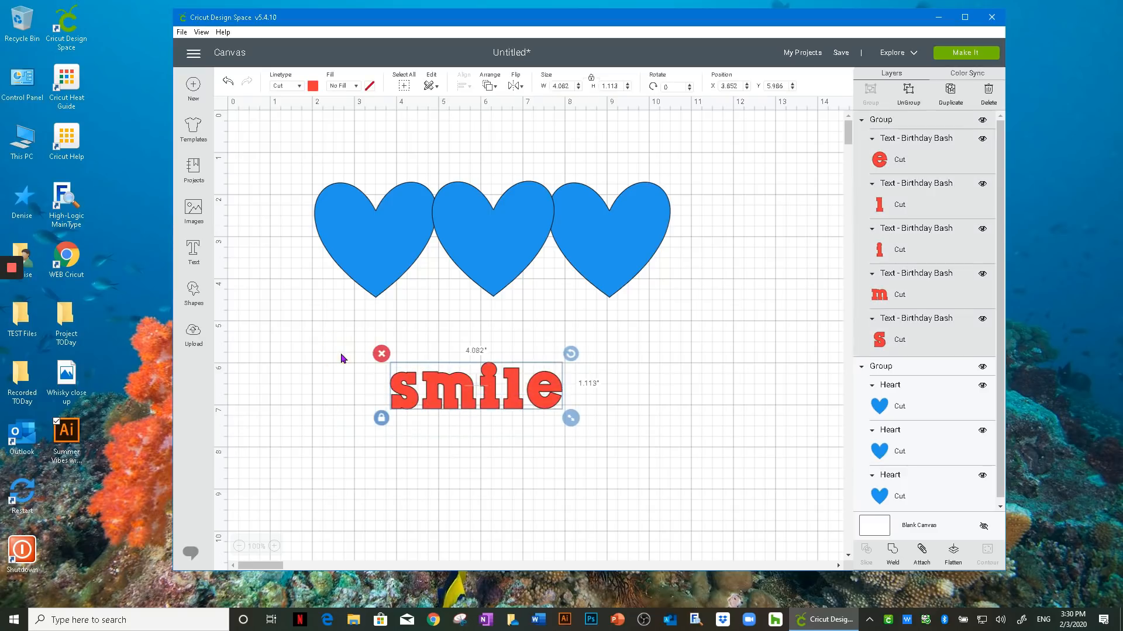
left_click(920, 555)
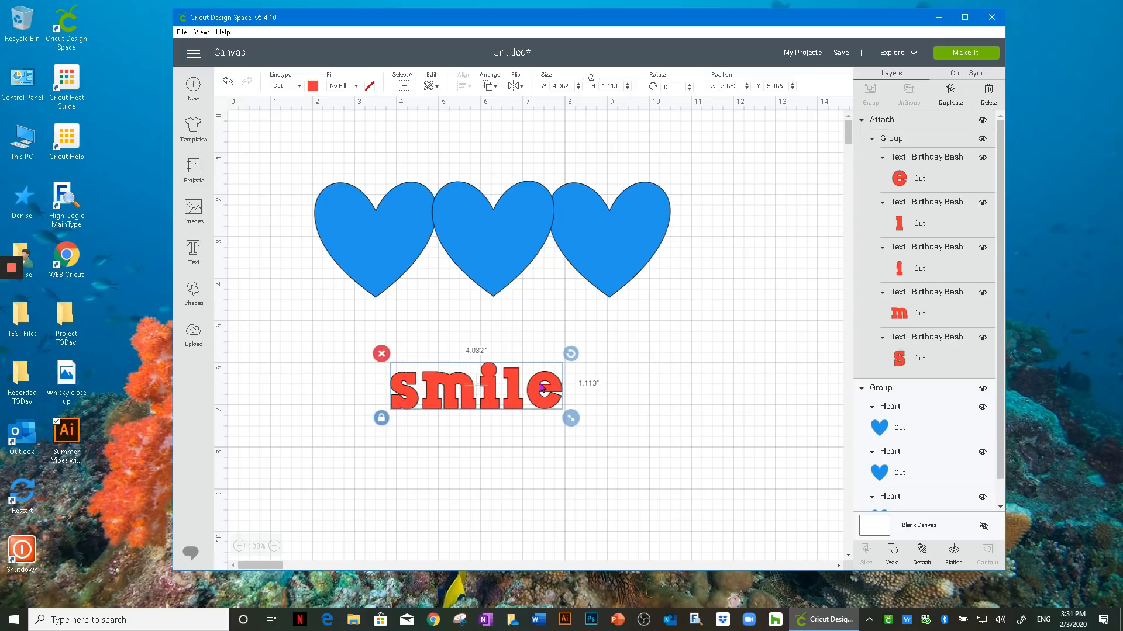
left_click(960, 55)
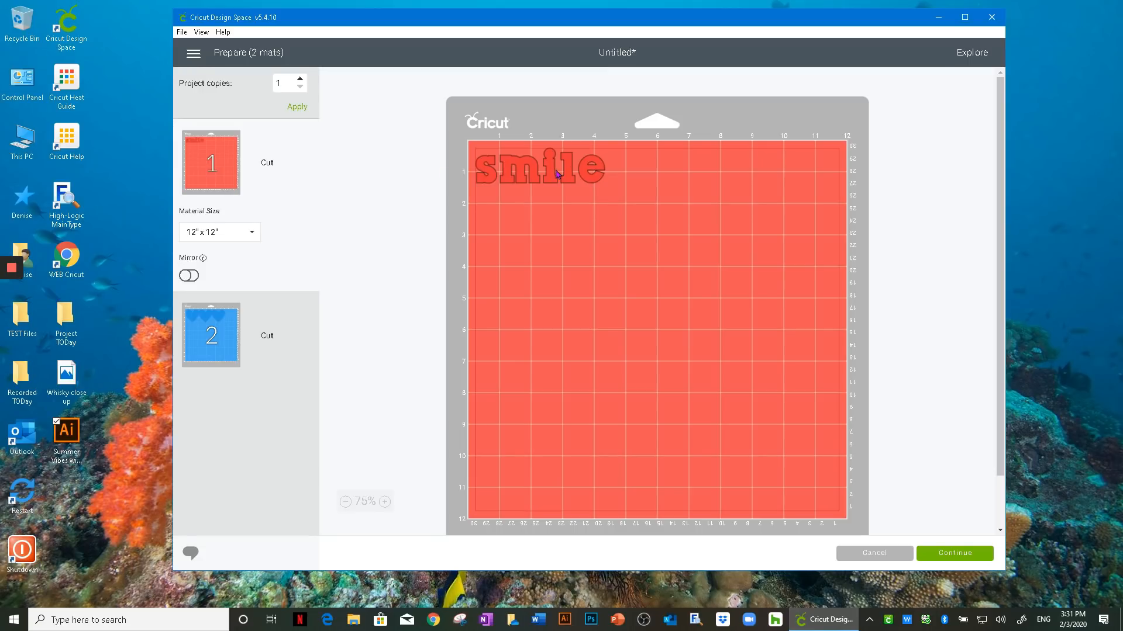
left_click(875, 553)
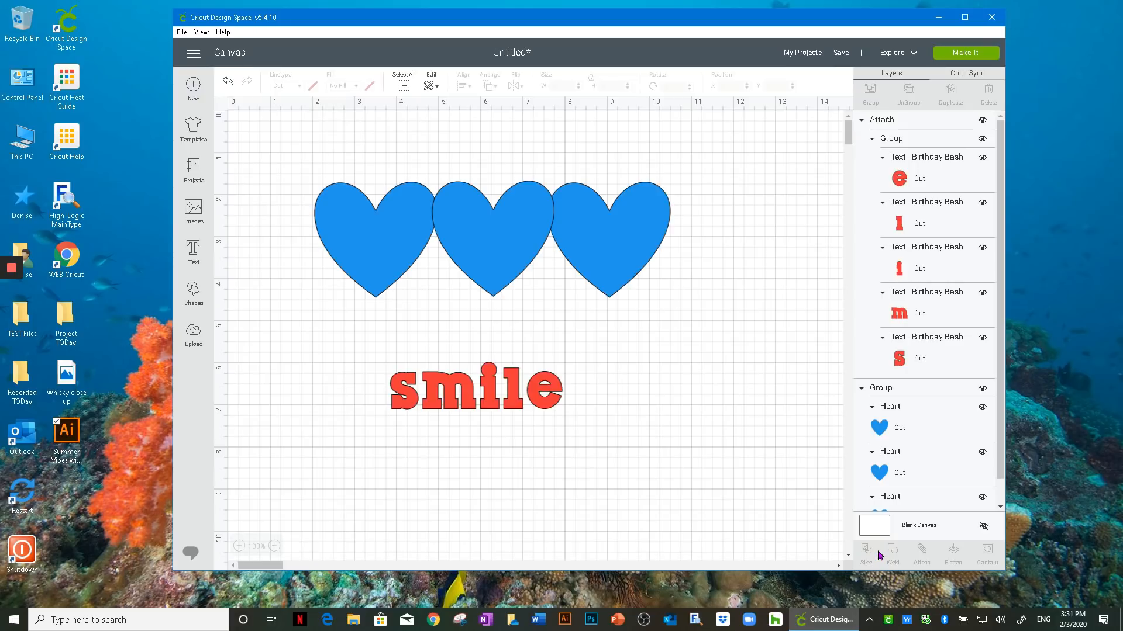
Ungroup the three blue hearts and nudge the rightmost heart slightly toward the others
left_click(493, 222)
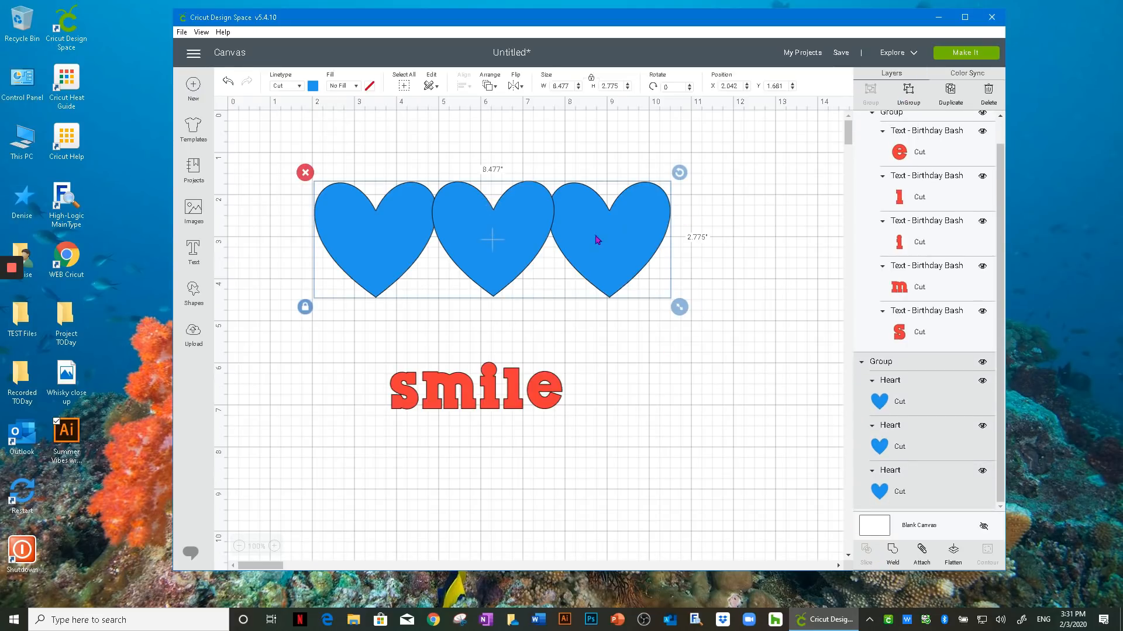
left_click(908, 92)
mouse_move(646, 245)
left_mouse_down()
mouse_move(714, 230)
mouse_move(639, 250)
mouse_move(639, 241)
left_mouse_up()
left_click(671, 337)
Regroup the three blue hearts and move the group up to about X 1.736, Y 0.57
left_click_drag(715, 330, 305, 183)
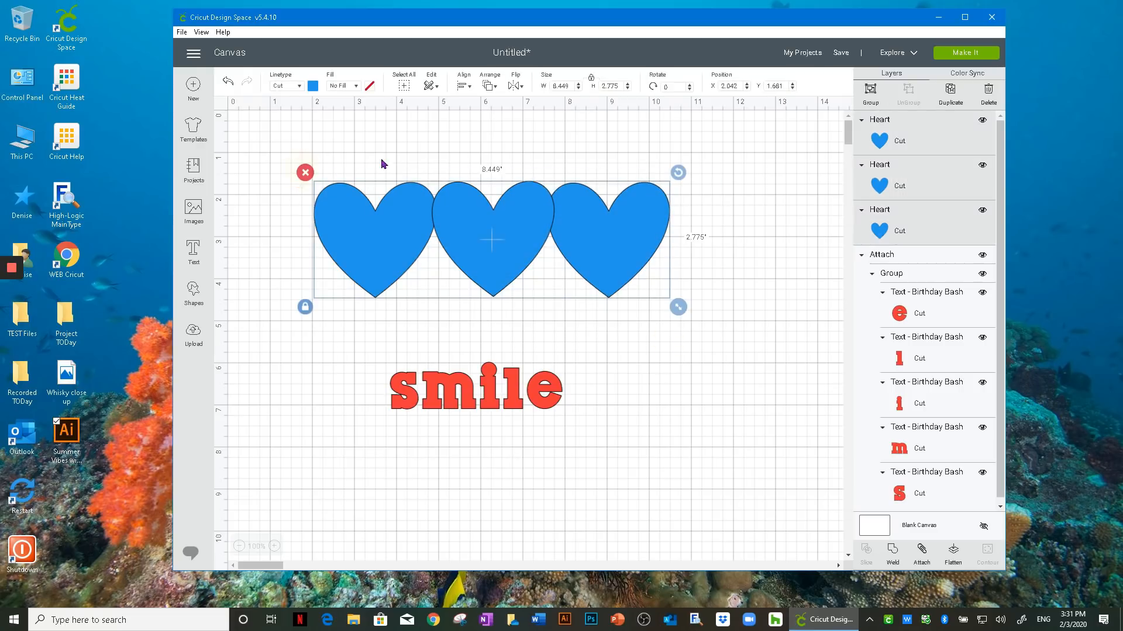
left_click(870, 91)
left_click_drag(602, 222, 554, 181)
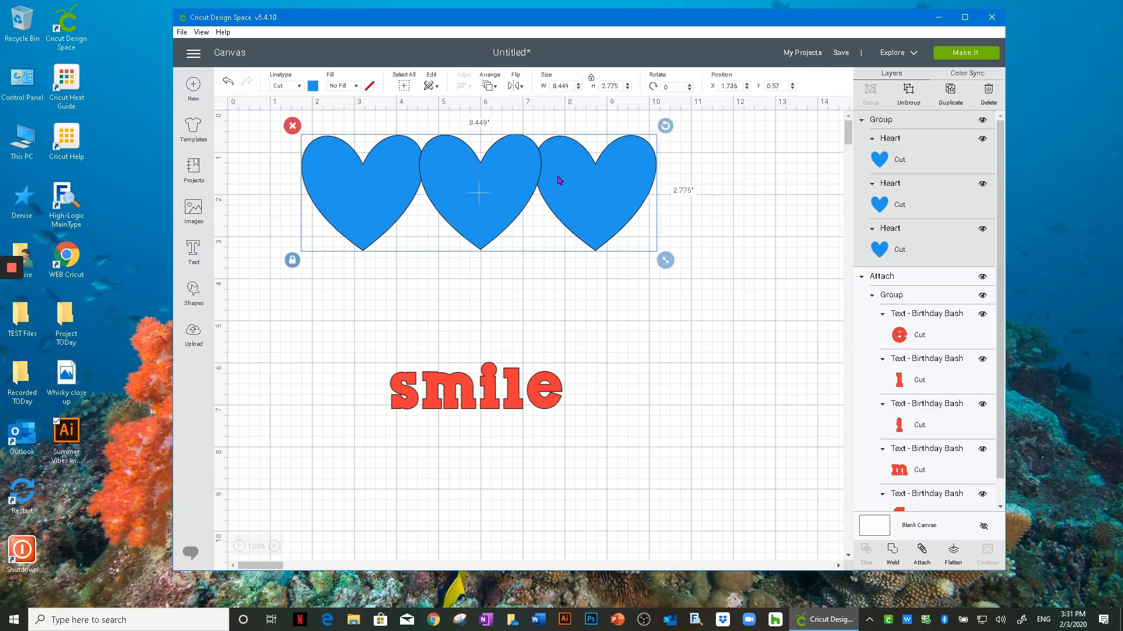
Duplicate the hearts group and the attached word "smile", placing each copy slightly below its original
left_click(951, 93)
left_click_drag(643, 192, 641, 252)
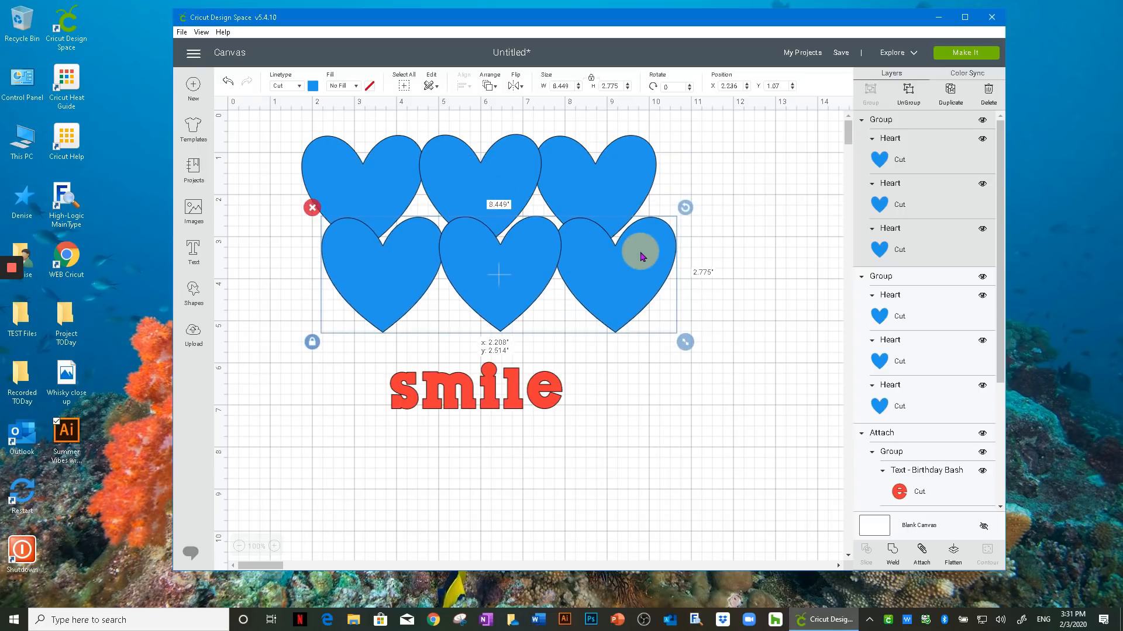
left_click(550, 404)
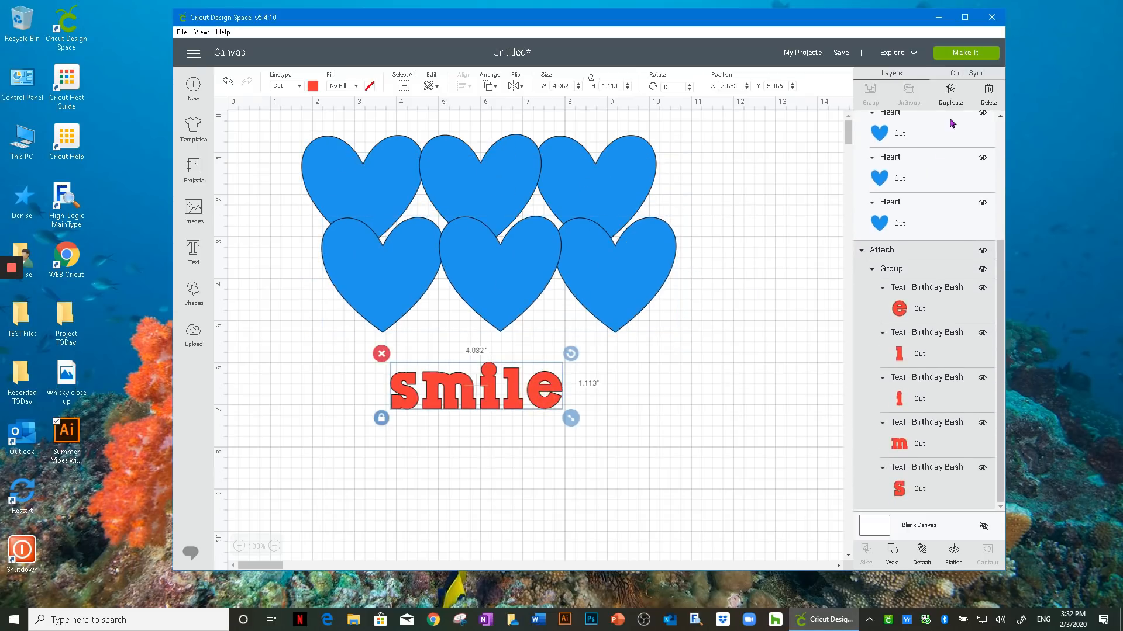
left_click(950, 94)
left_click_drag(570, 418, 582, 442)
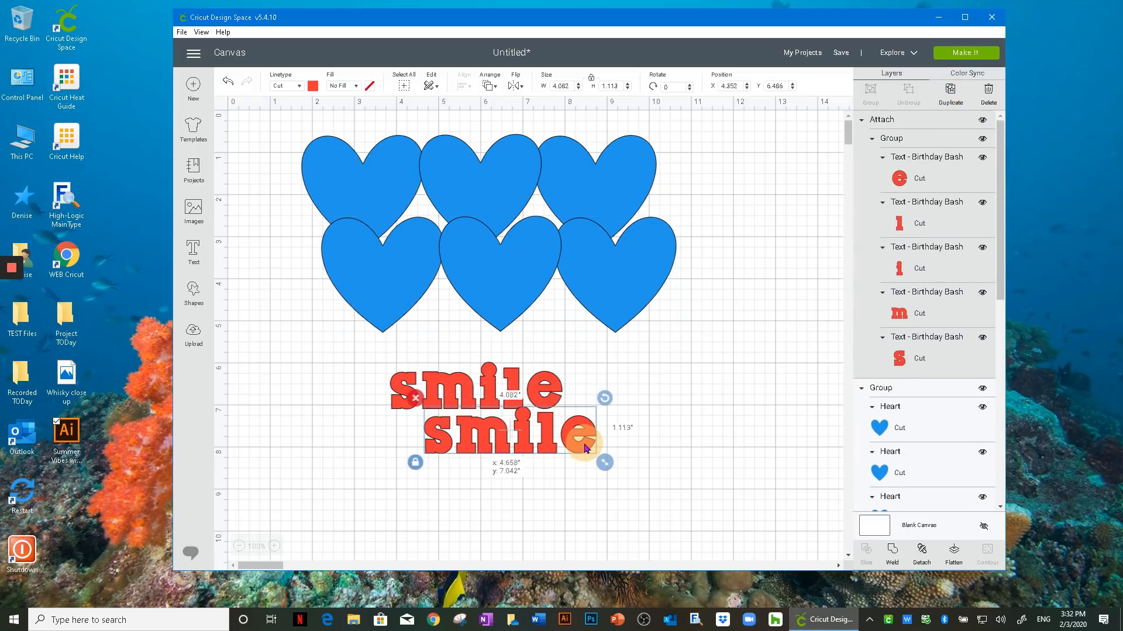
Delete the duplicate of "smile" and the duplicate hearts group
left_click(415, 398)
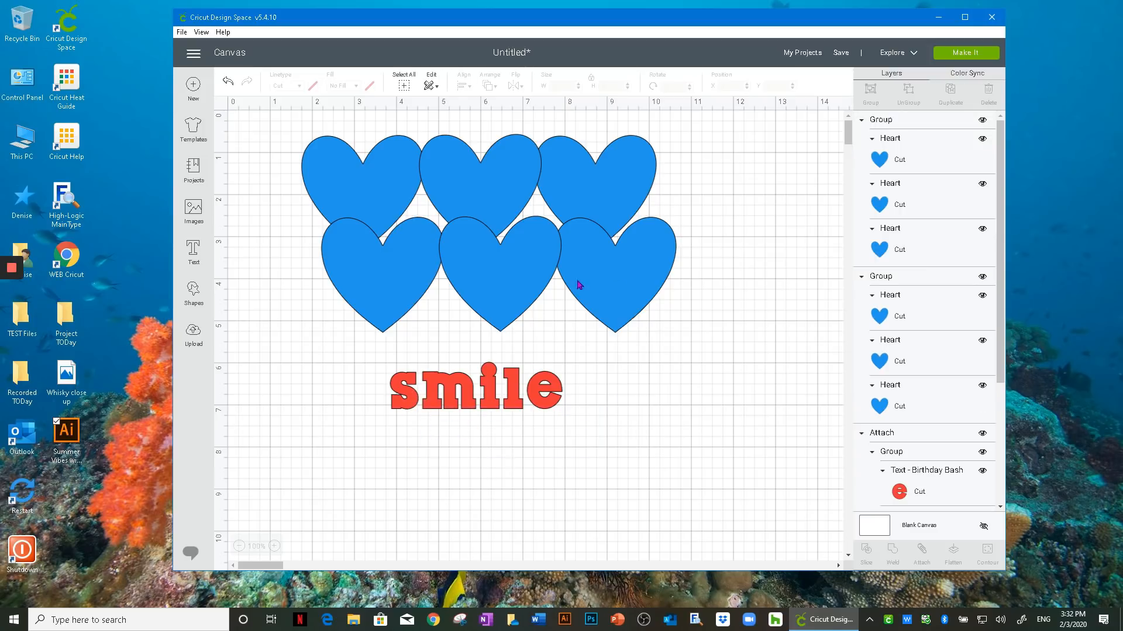
left_click(617, 280)
left_click(312, 208)
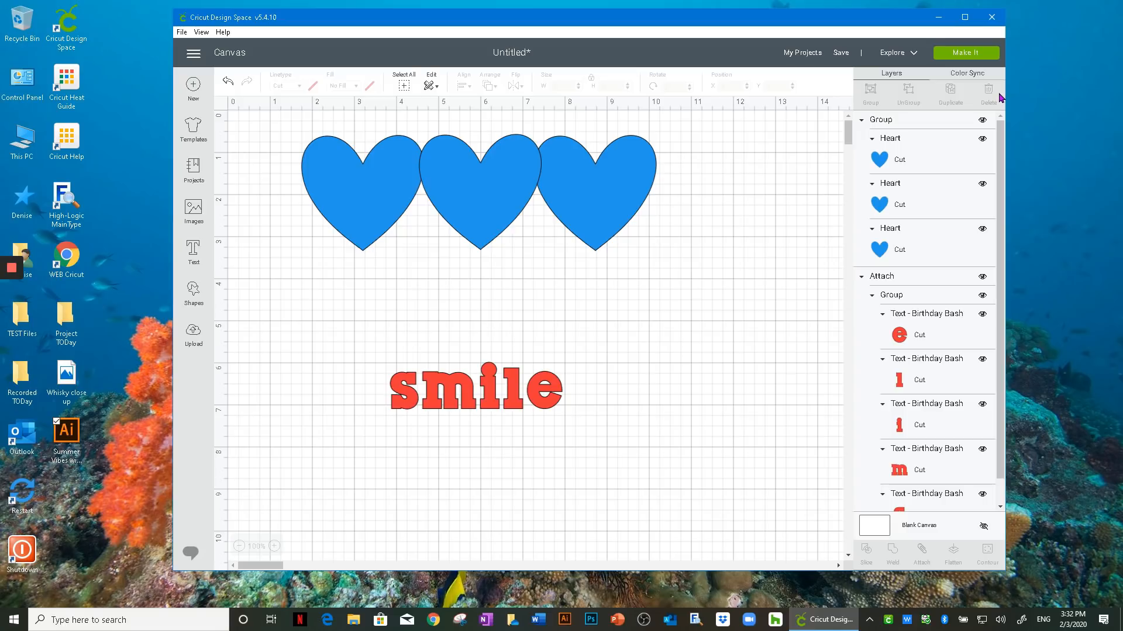
Use Color Sync to switch one heart to the letters' red and then back to blue
left_click(960, 76)
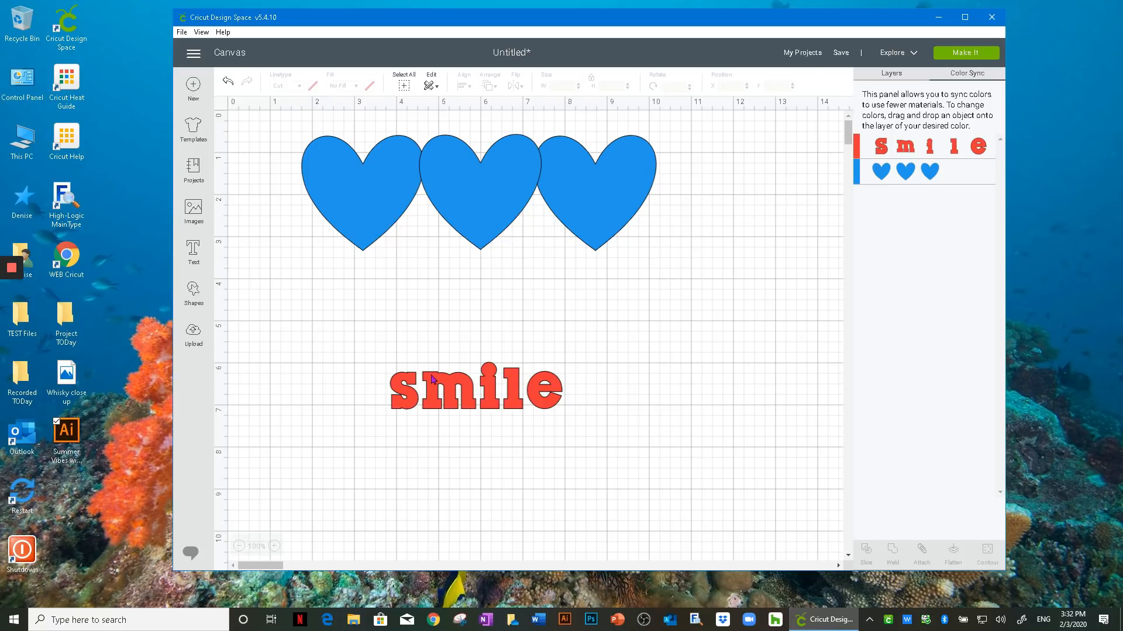
left_click(447, 384)
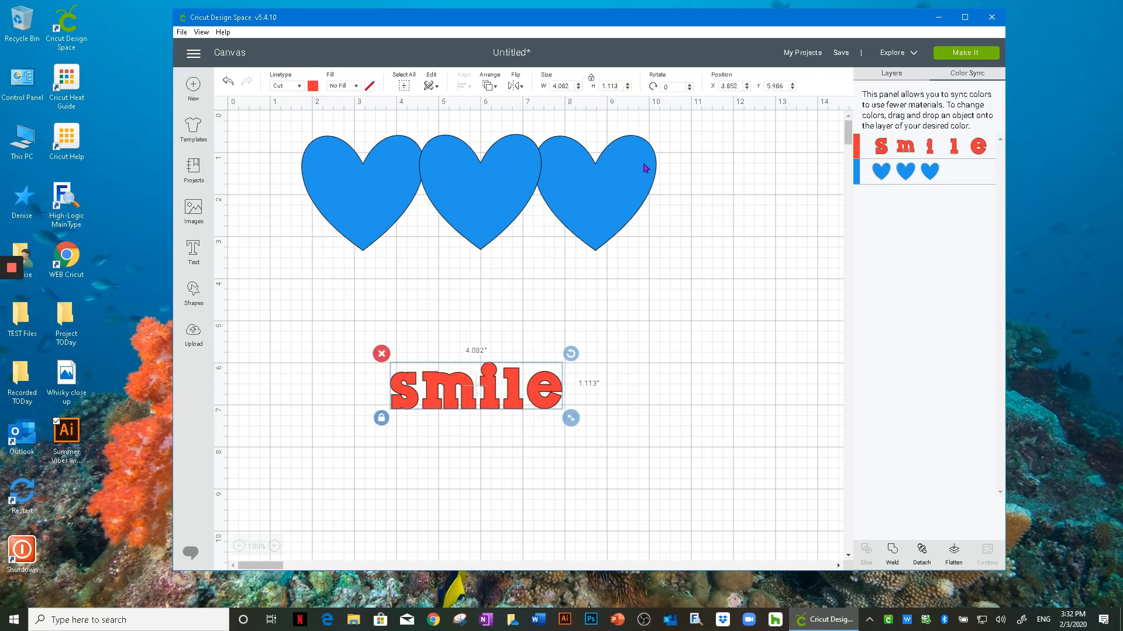
left_click_drag(889, 172, 915, 177)
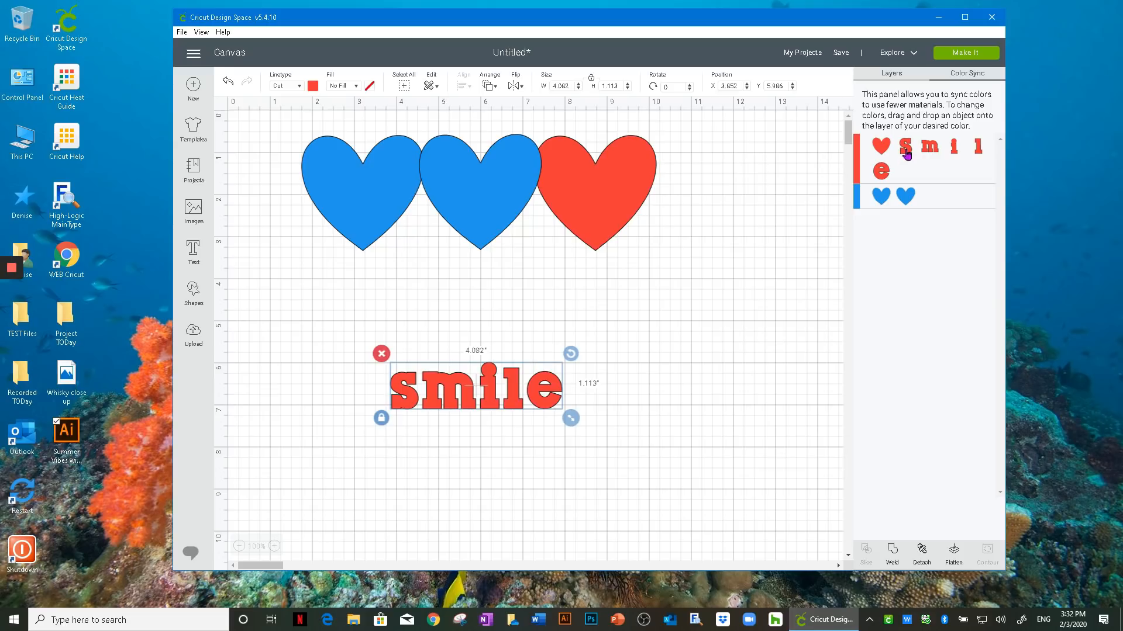
left_click_drag(881, 148, 861, 182)
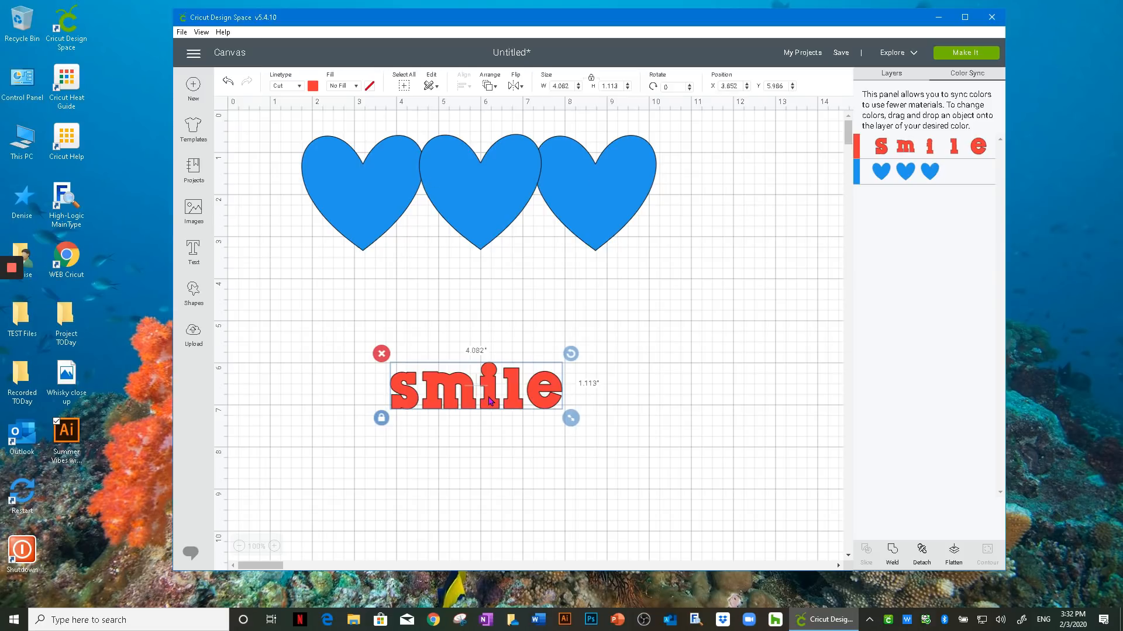
Sync all letters of "smile" to the hearts' blue with Color Sync
left_click(931, 143)
left_click_drag(931, 146, 938, 170)
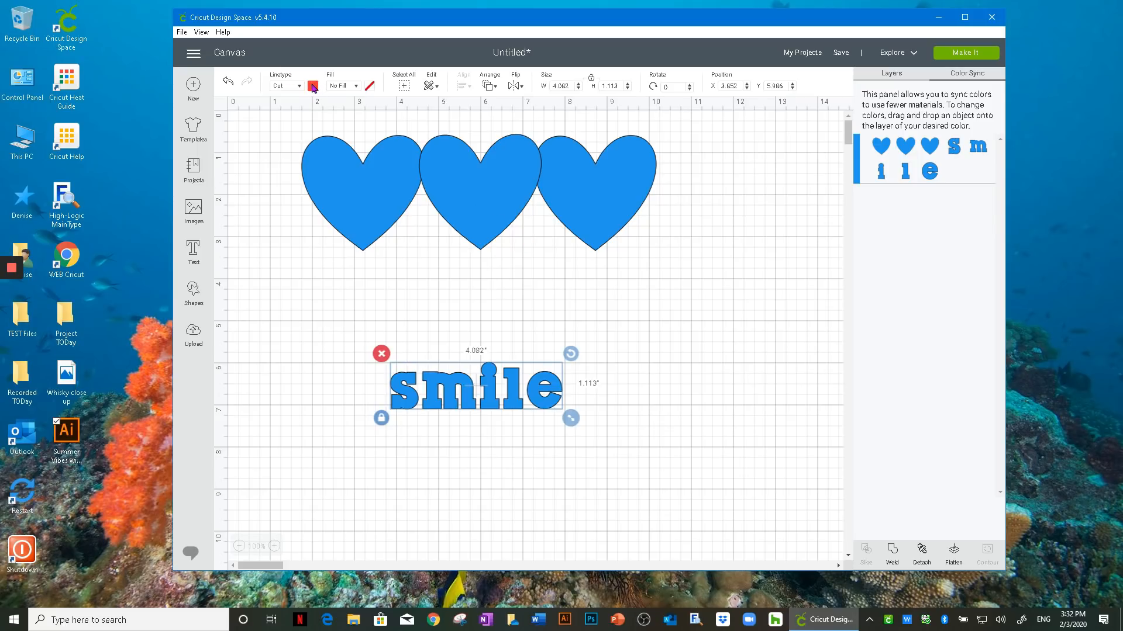
Return to the layer list and change the grouped hearts' material color to red
left_click(345, 171)
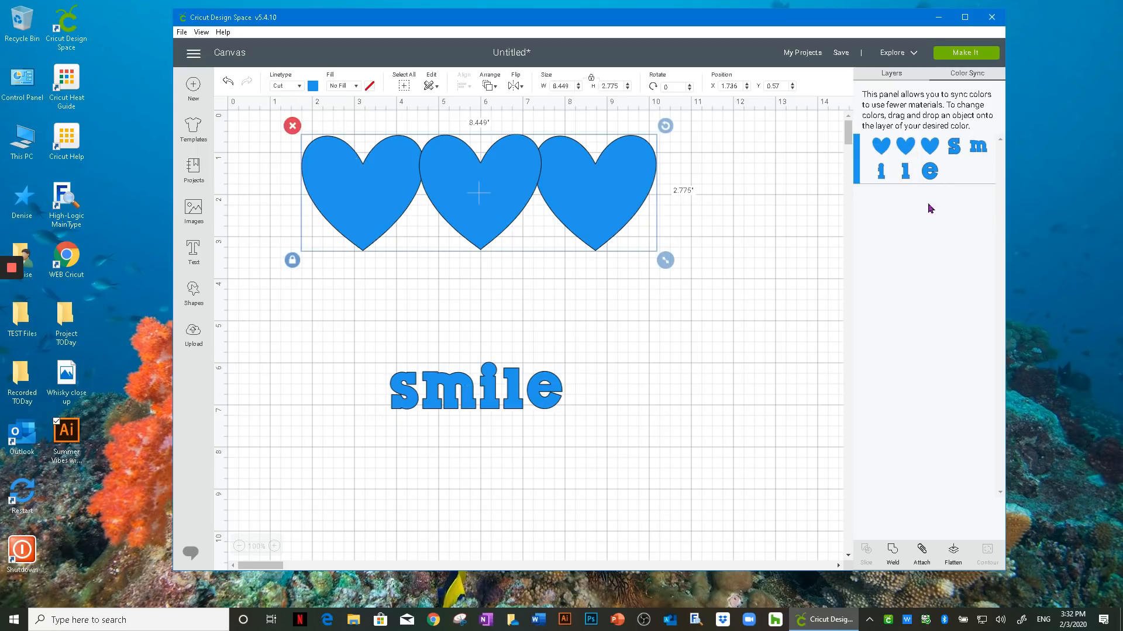
left_click(889, 74)
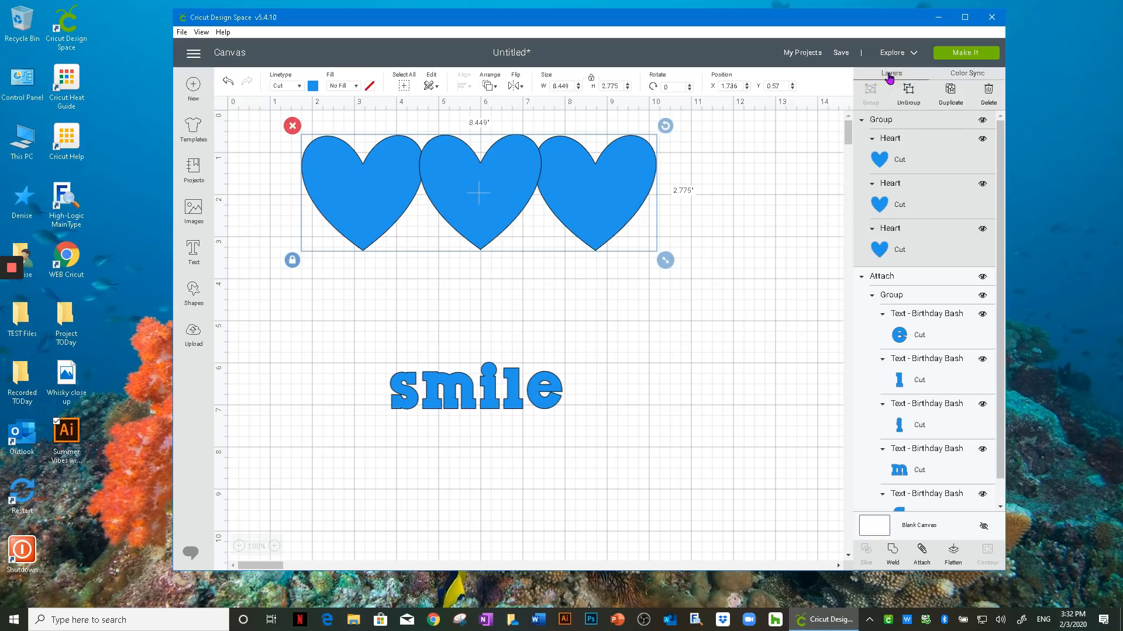
left_click(368, 184)
left_click(313, 86)
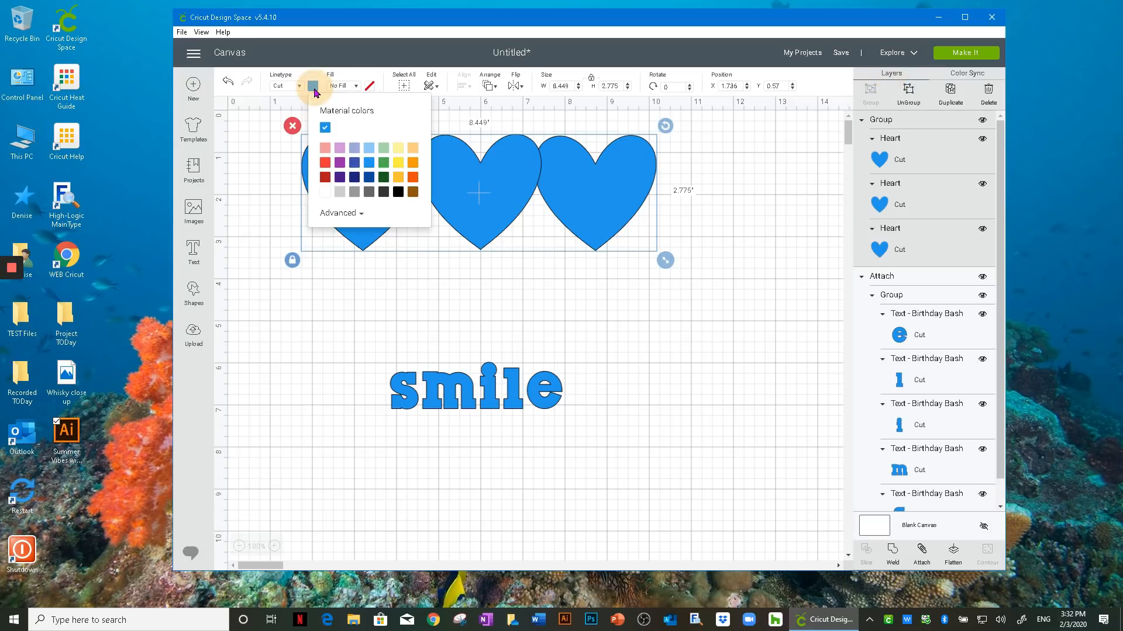
left_click(325, 162)
left_click(641, 401)
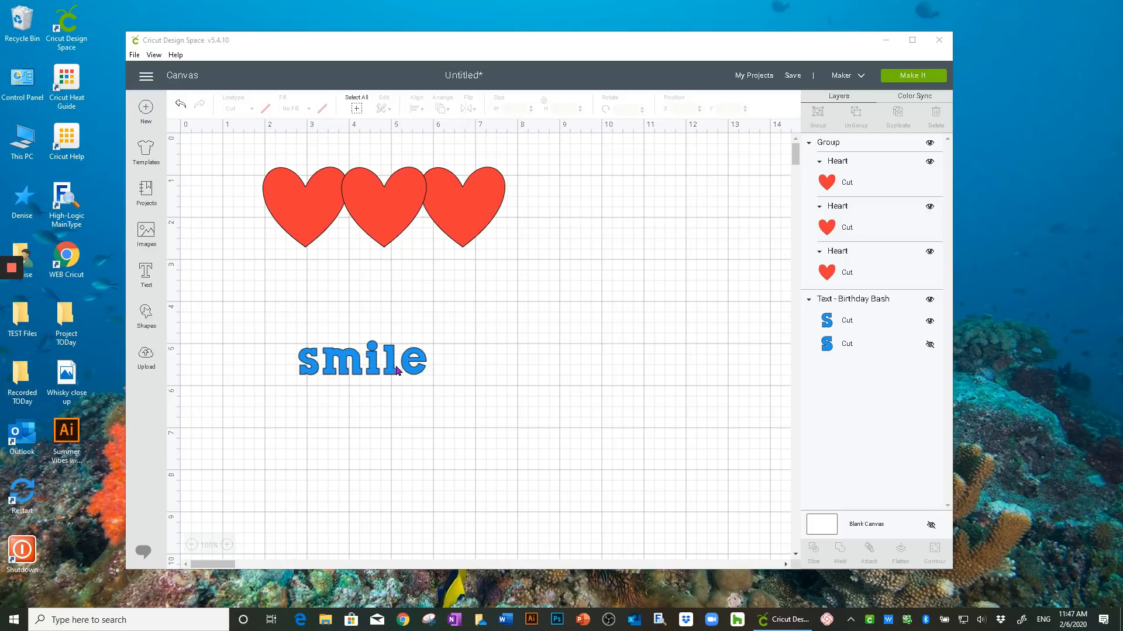
Show the hidden layer of "smile", preview both cutting mats, and hide that layer again on the canvas
left_click(929, 346)
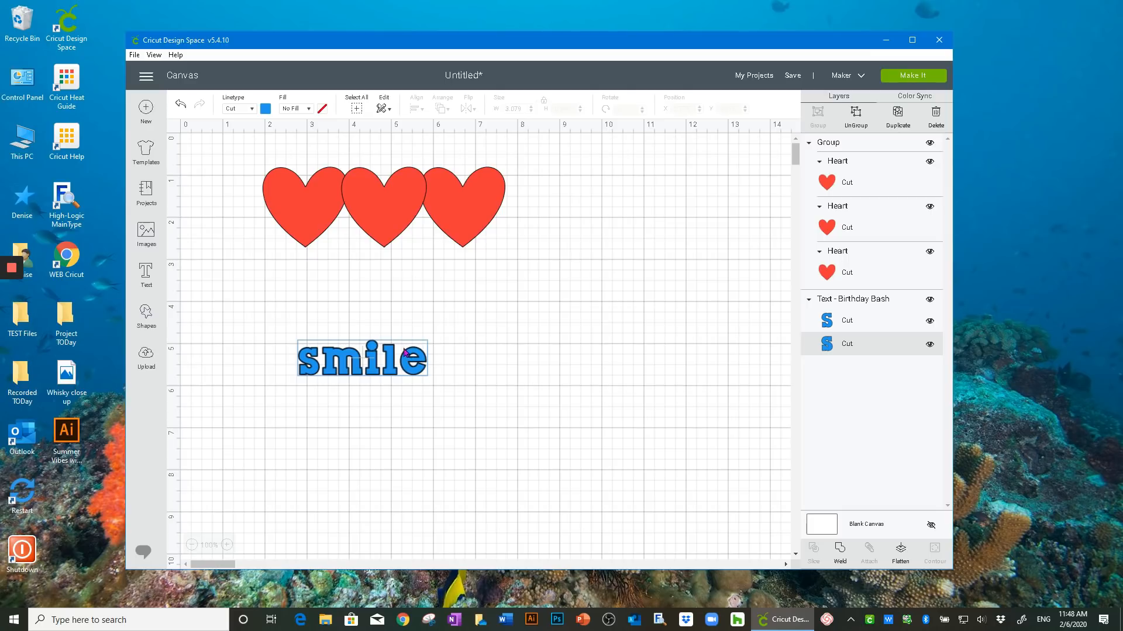
left_click(903, 83)
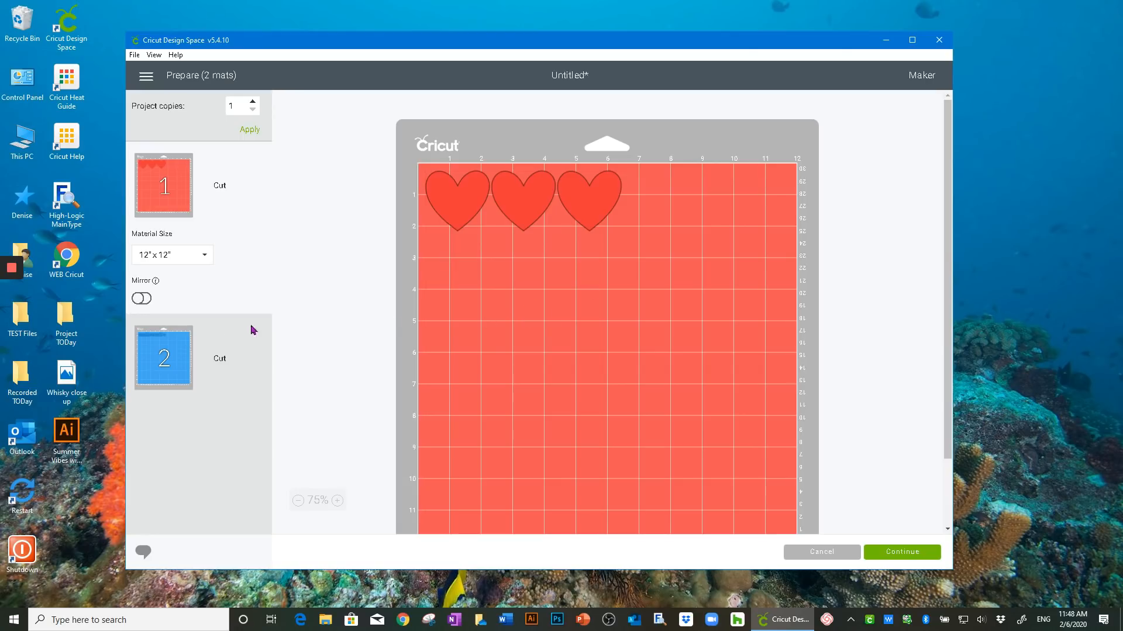
left_click(166, 359)
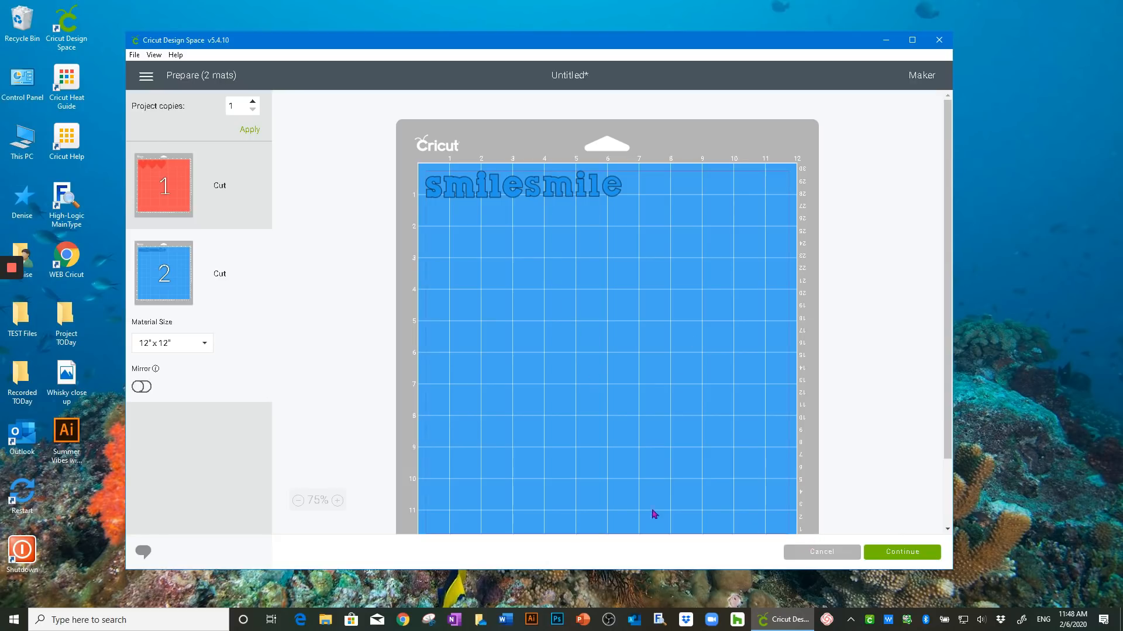
left_click(821, 552)
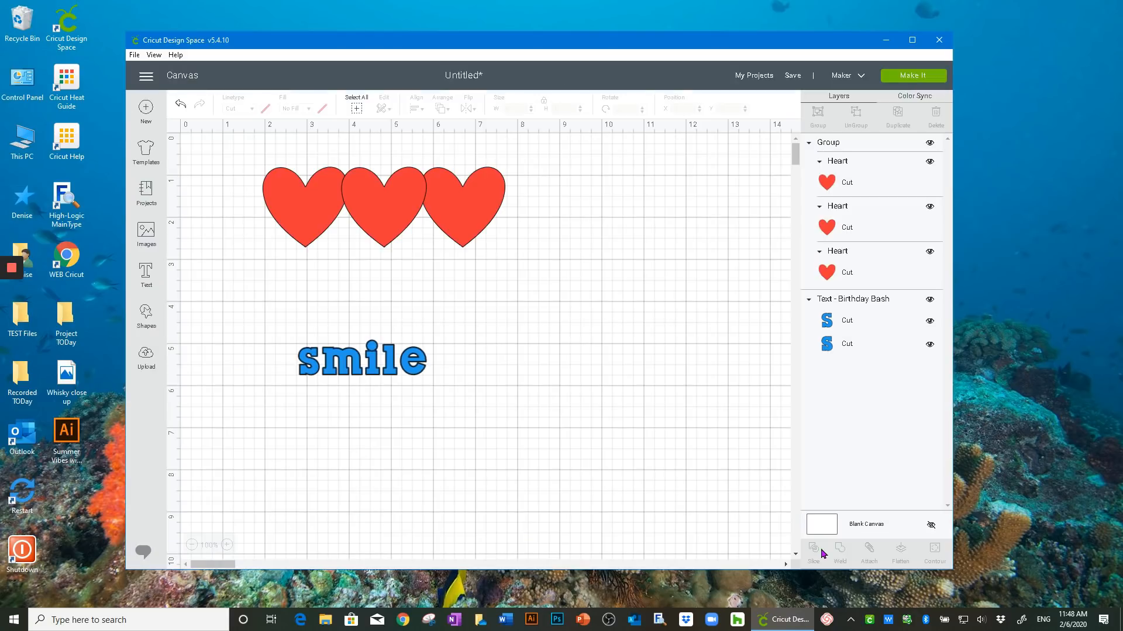
left_click(930, 345)
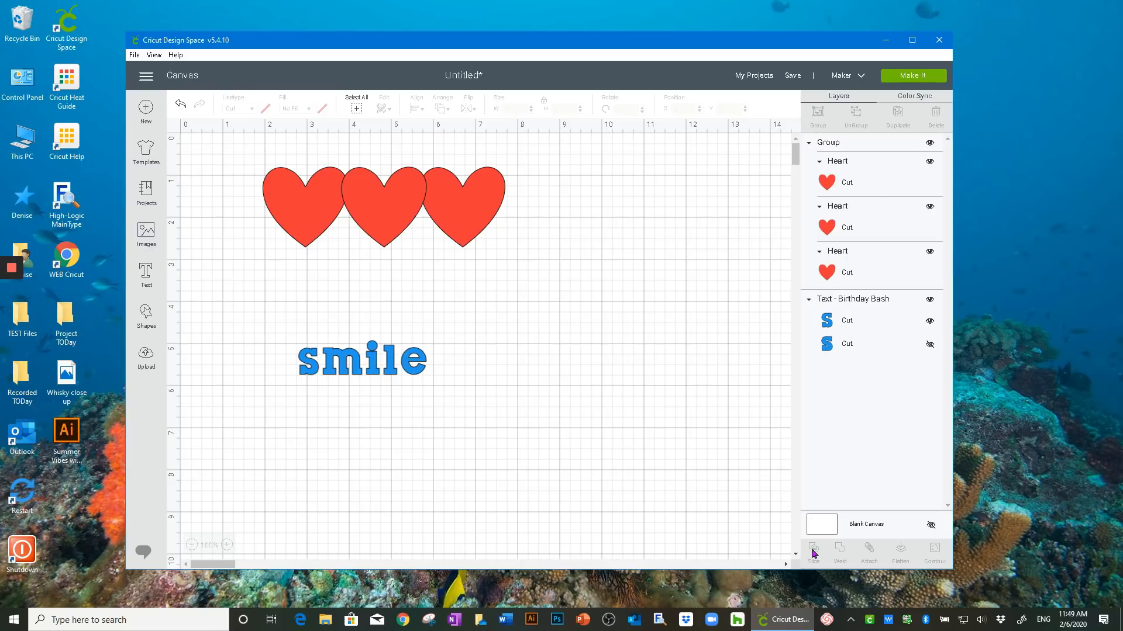
Insert a star shape beside the word "smile" and color it golden yellow
left_click(148, 316)
left_click(193, 361)
left_click_drag(383, 306, 684, 406)
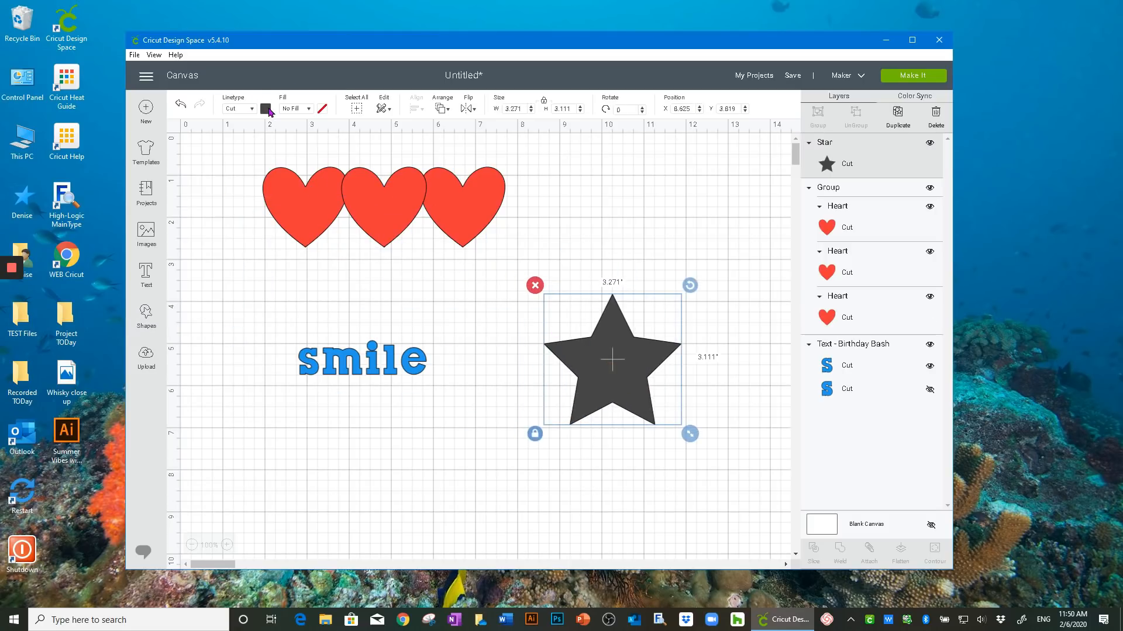
left_click(266, 109)
left_click(351, 200)
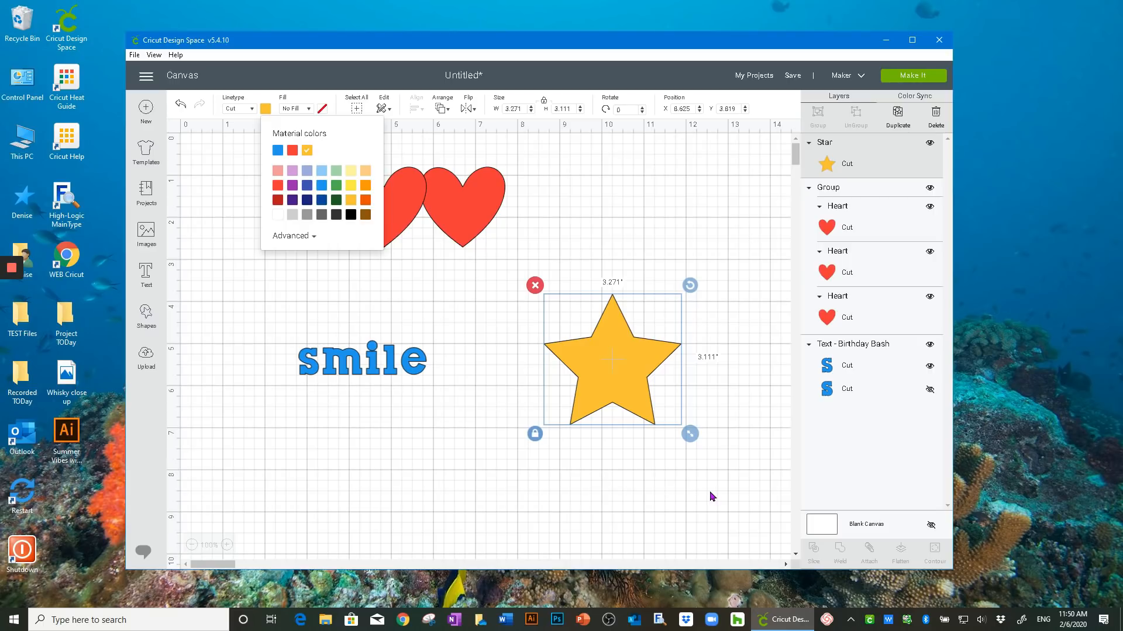
Duplicate the golden star and color the copy bright yellow
left_click(896, 115)
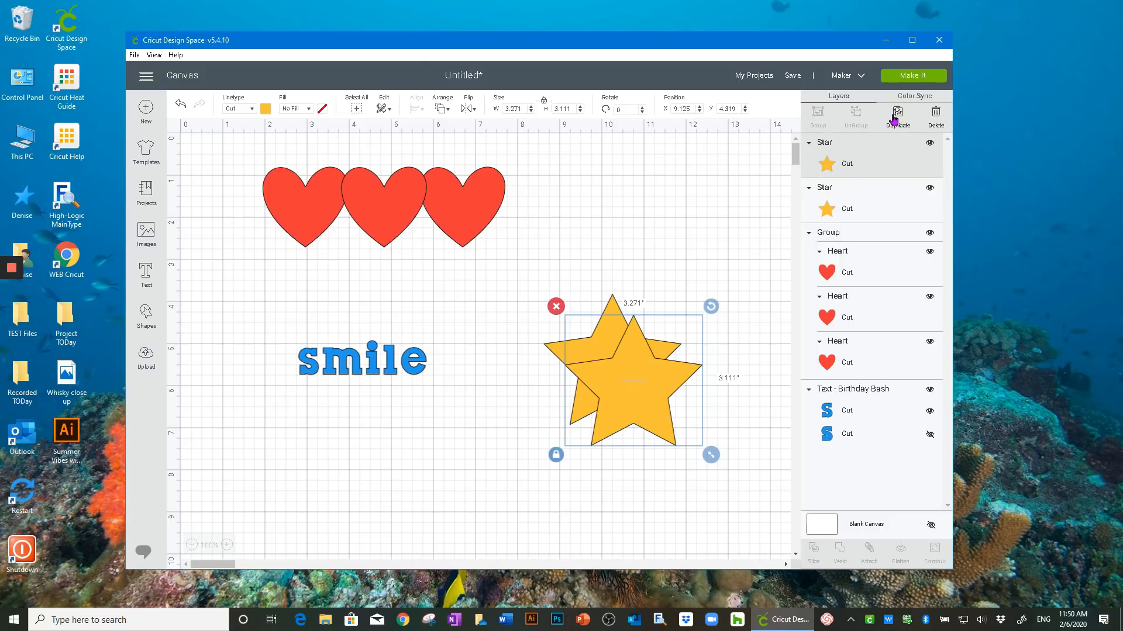
left_click(265, 109)
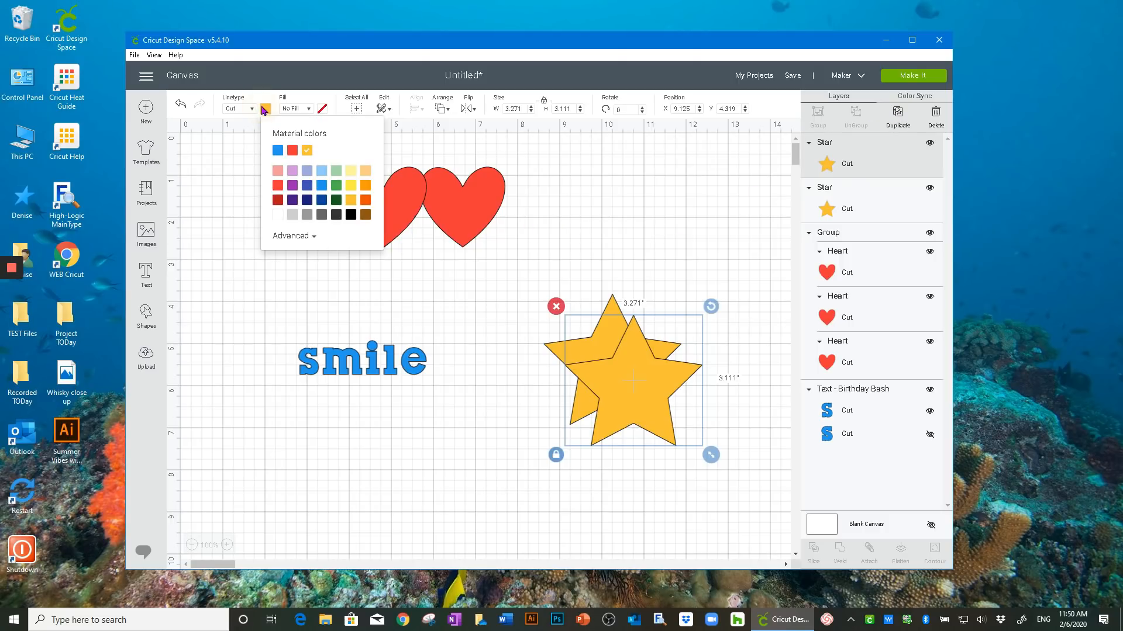
left_click(351, 185)
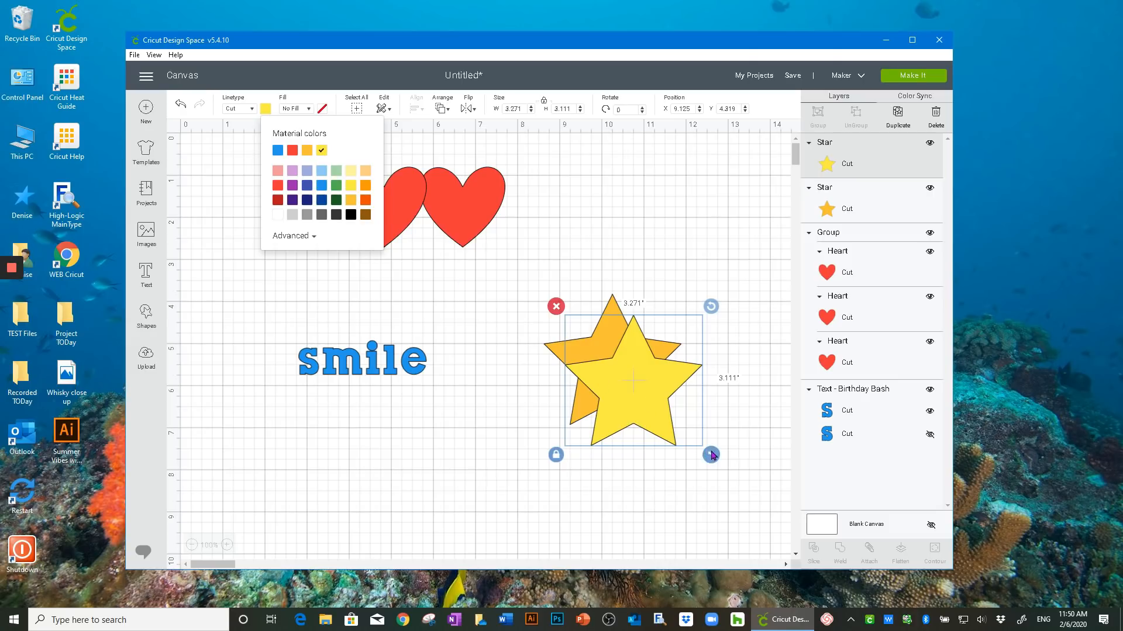
Shrink the bright yellow star to about 2.88 by 2.74 inches and place it over the golden star
left_click_drag(711, 455, 697, 443)
left_click_drag(629, 389, 613, 378)
left_click_drag(685, 432, 680, 428)
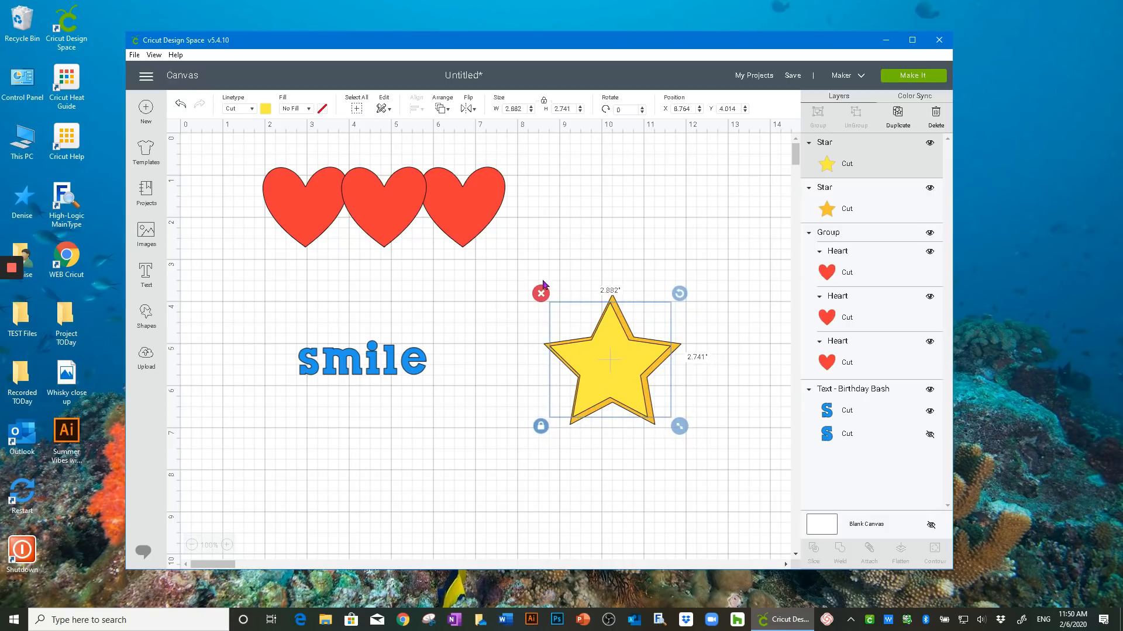
Center the two stars on each other and slice them
left_click(509, 312)
left_click_drag(512, 279, 703, 457)
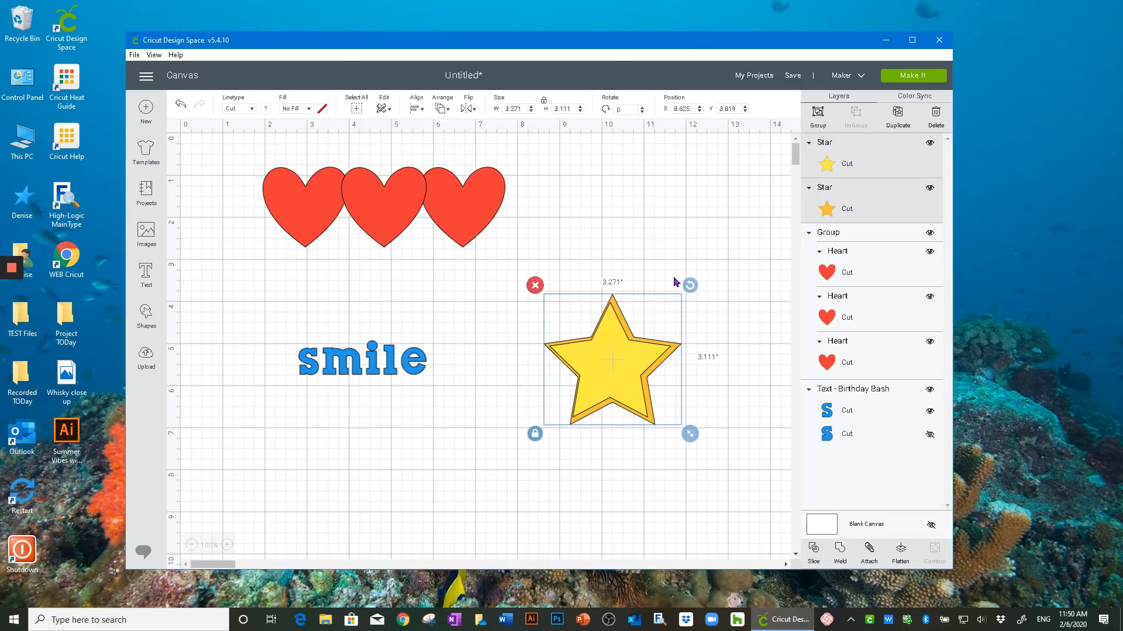
left_click(416, 108)
left_click(438, 242)
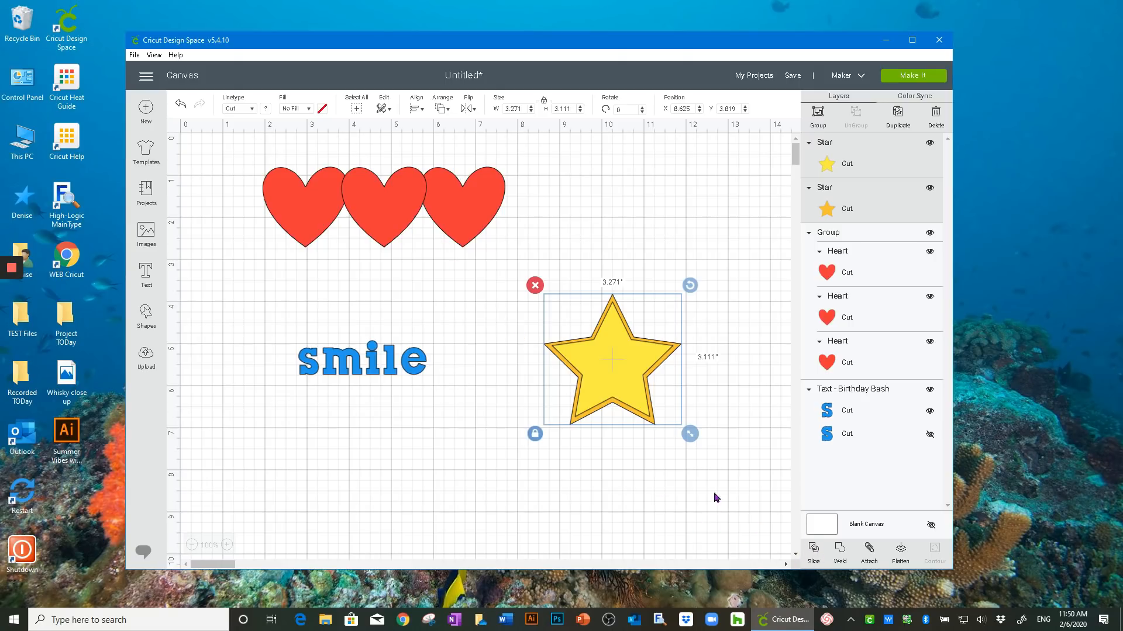
left_click(813, 552)
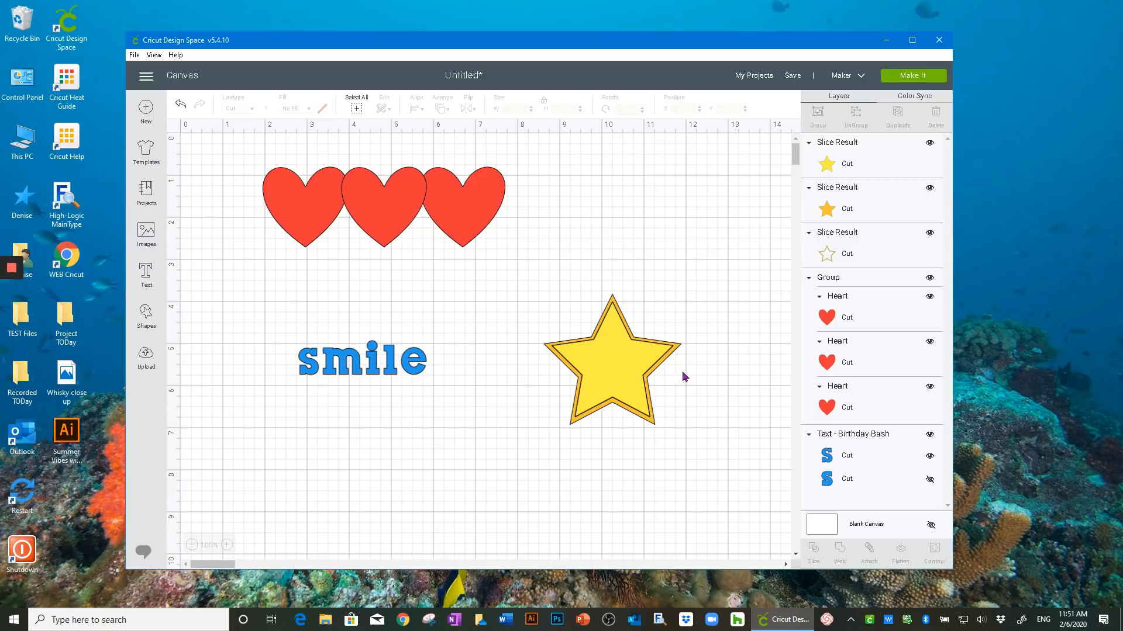
Move the solid yellow and solid golden slice results off the star outline to separate the pieces
left_click_drag(605, 359, 427, 471)
left_click_drag(607, 370, 690, 506)
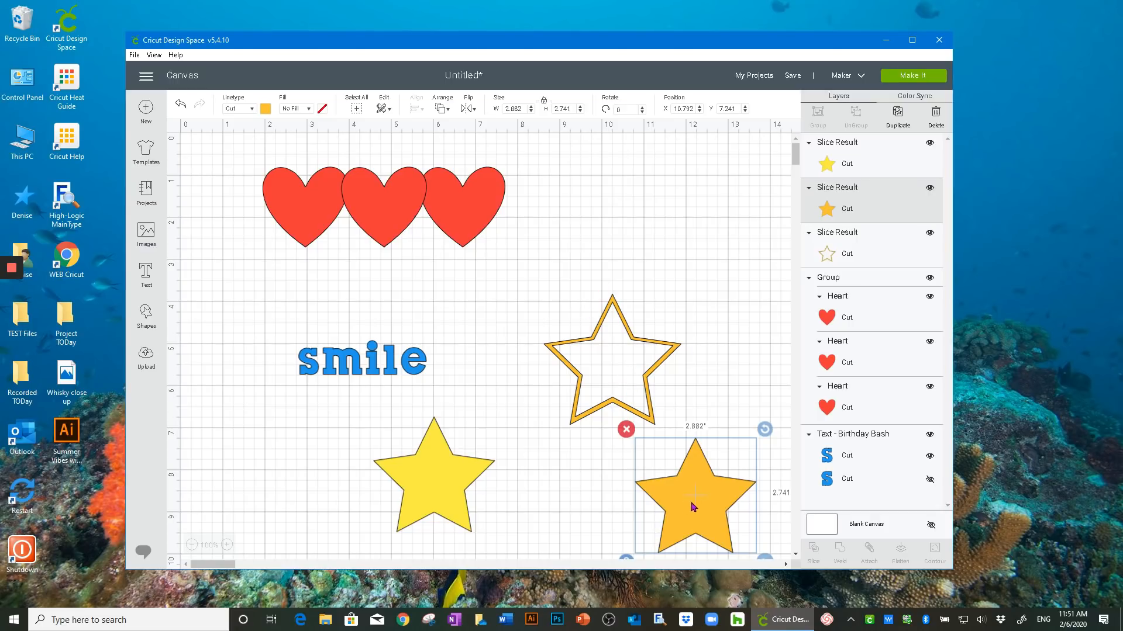
left_click_drag(685, 504, 604, 503)
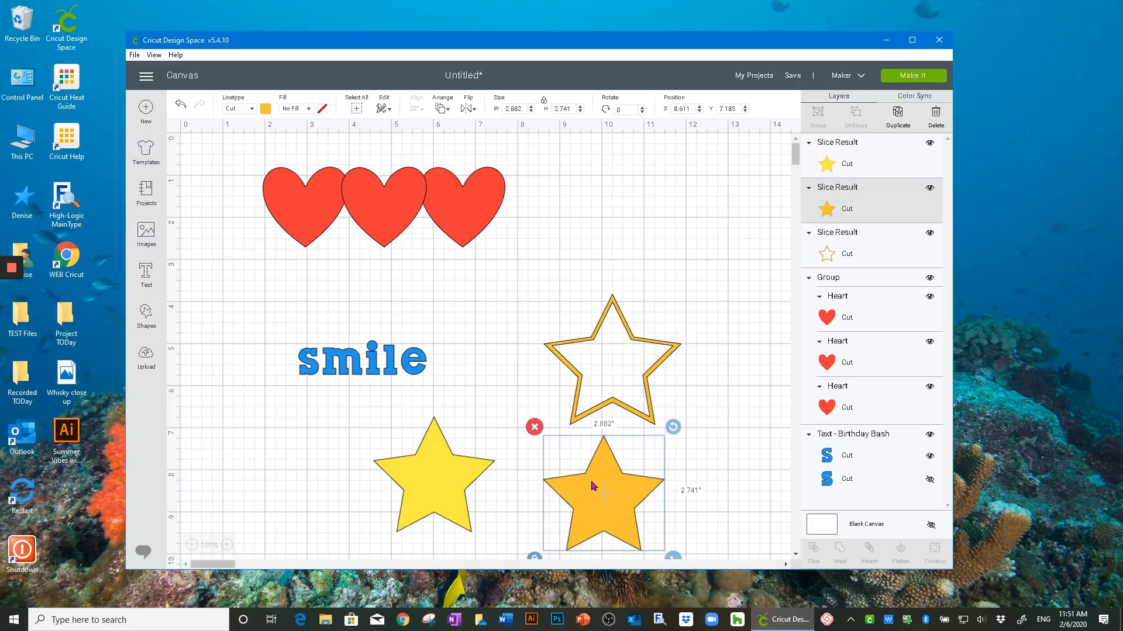
Gather the two solid star slice results together and delete them, keeping only the golden outline
left_click_drag(609, 485, 443, 448)
left_click(567, 507)
left_click_drag(546, 517, 358, 439)
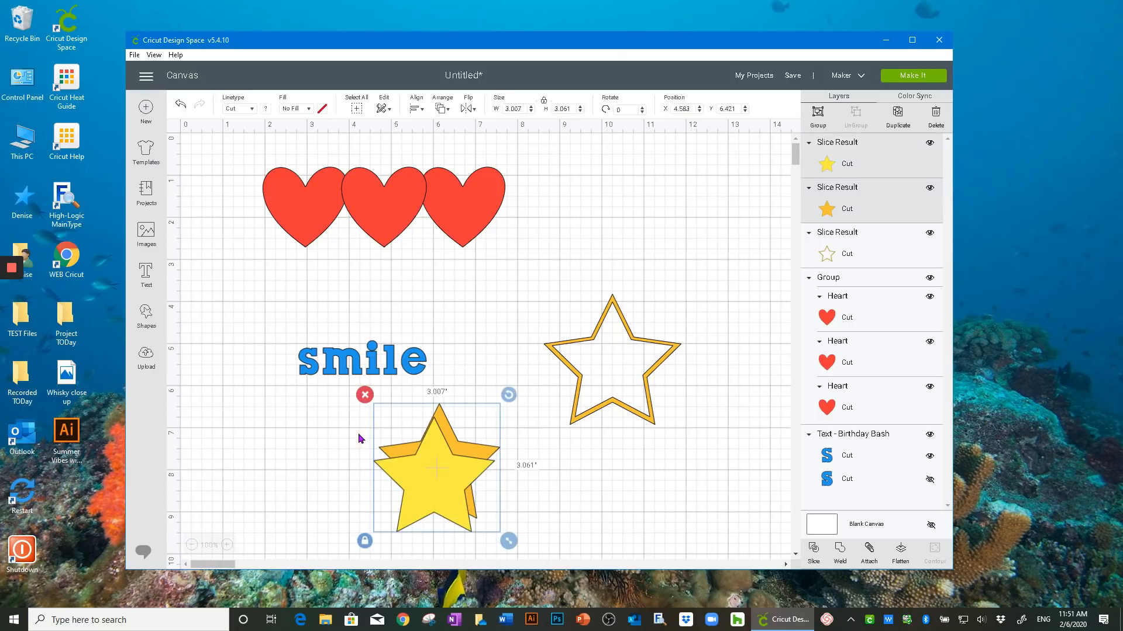
left_click(365, 394)
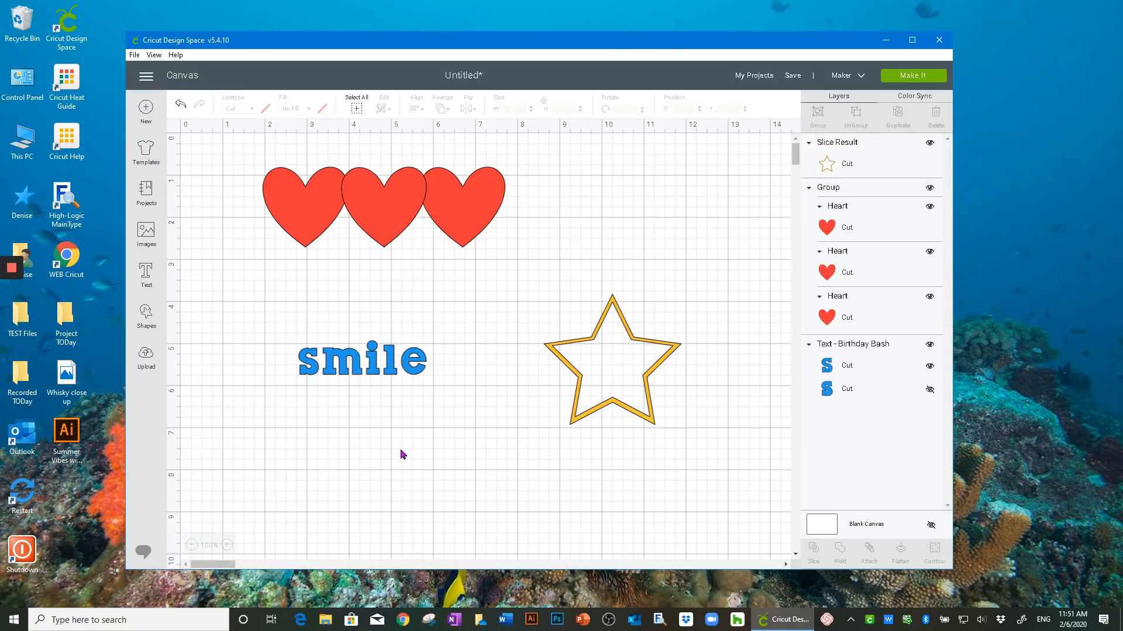
Move the golden star outline up beside the hearts and add a white square in the open space below it
left_click_drag(612, 409, 599, 264)
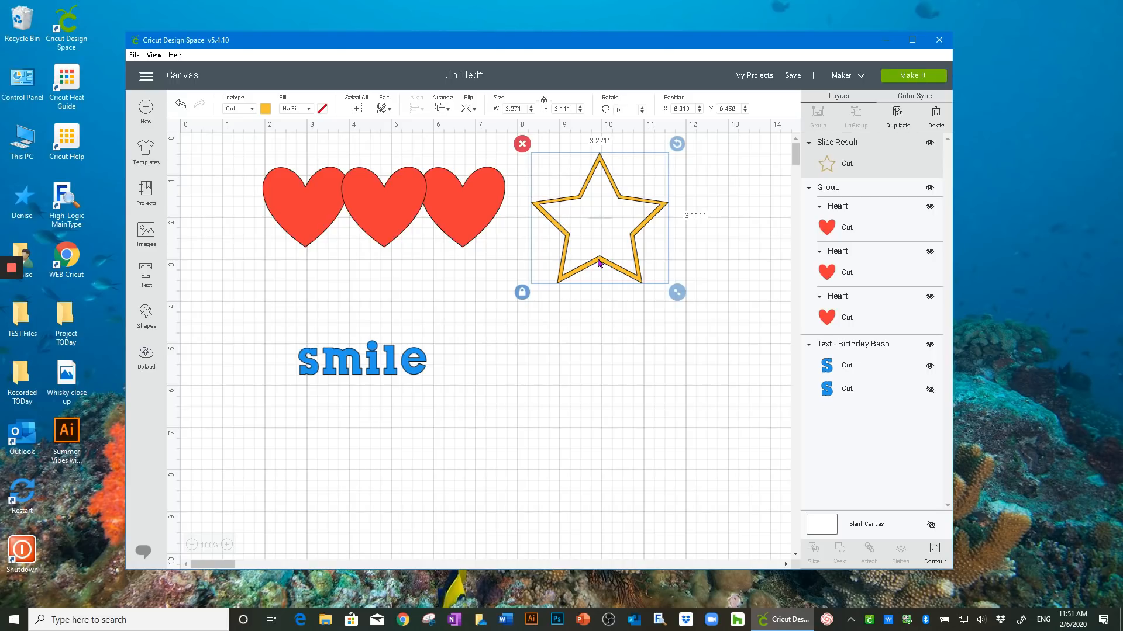
left_click(145, 313)
left_click(193, 233)
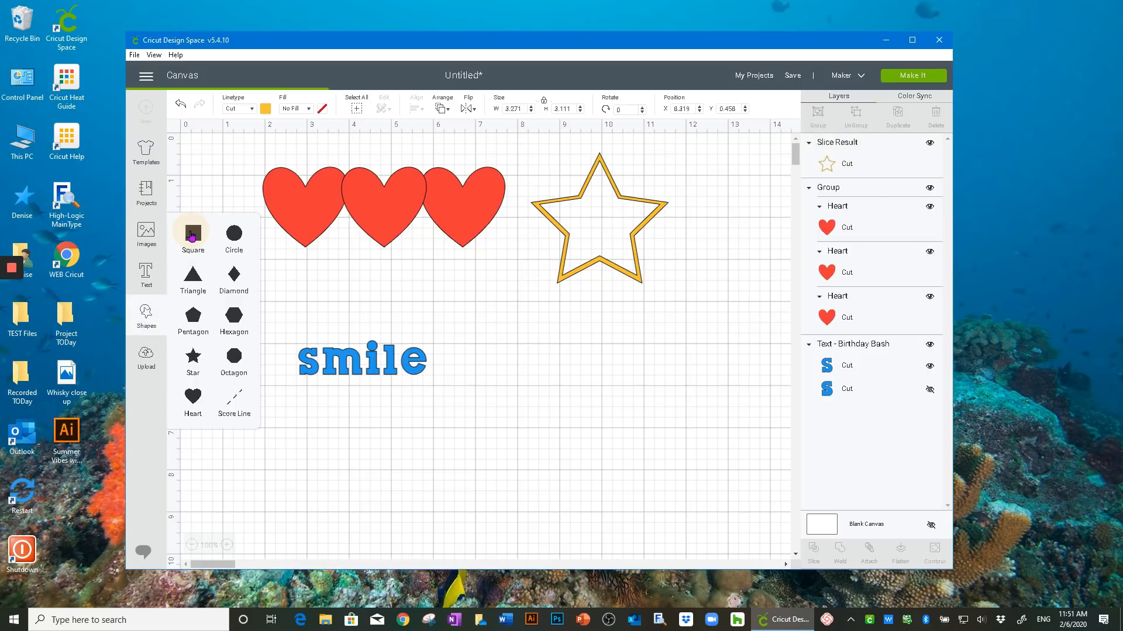
left_click_drag(301, 256, 546, 390)
left_click(265, 110)
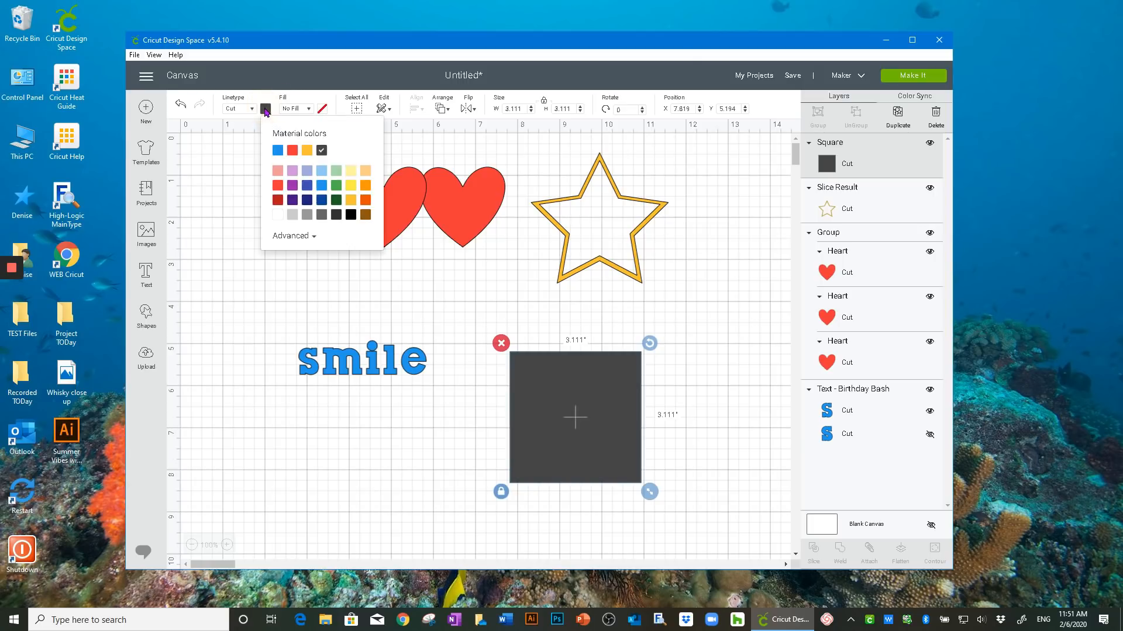
left_click(277, 215)
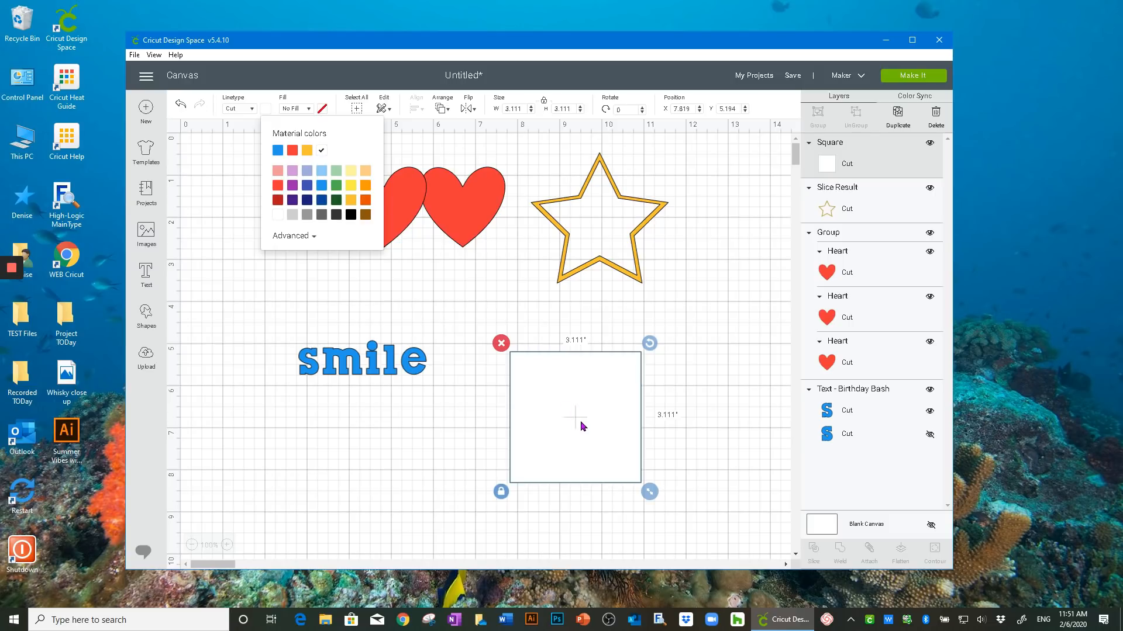
left_click(690, 415)
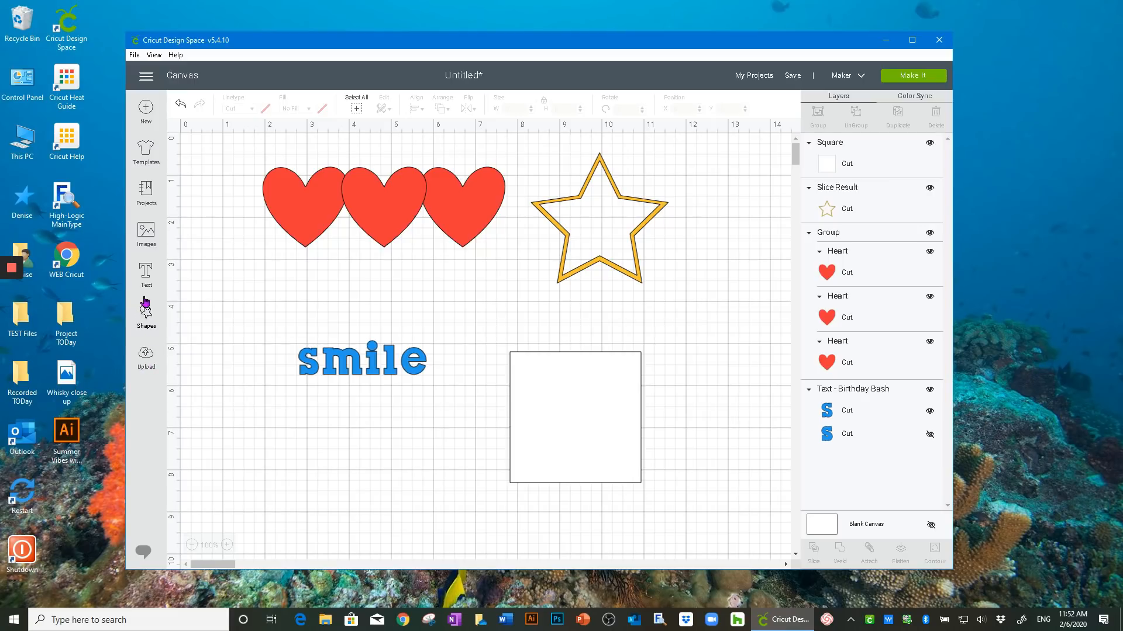
Add the text "Hello!" in the Arab Brushstroke Std Regular font below the word smile
left_click(146, 272)
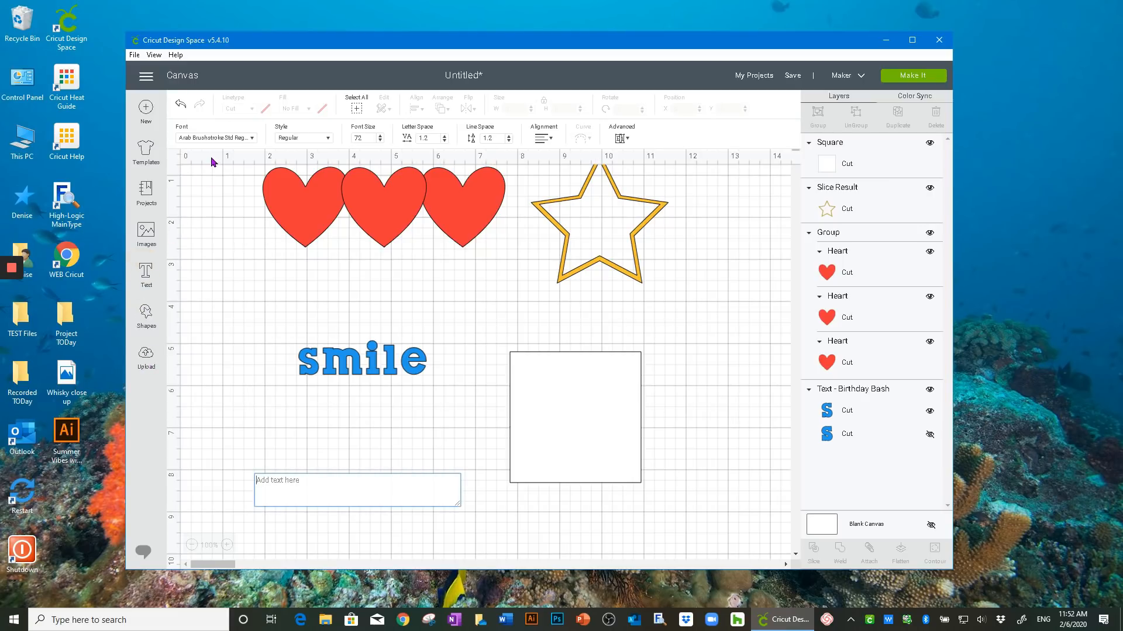
left_click(212, 139)
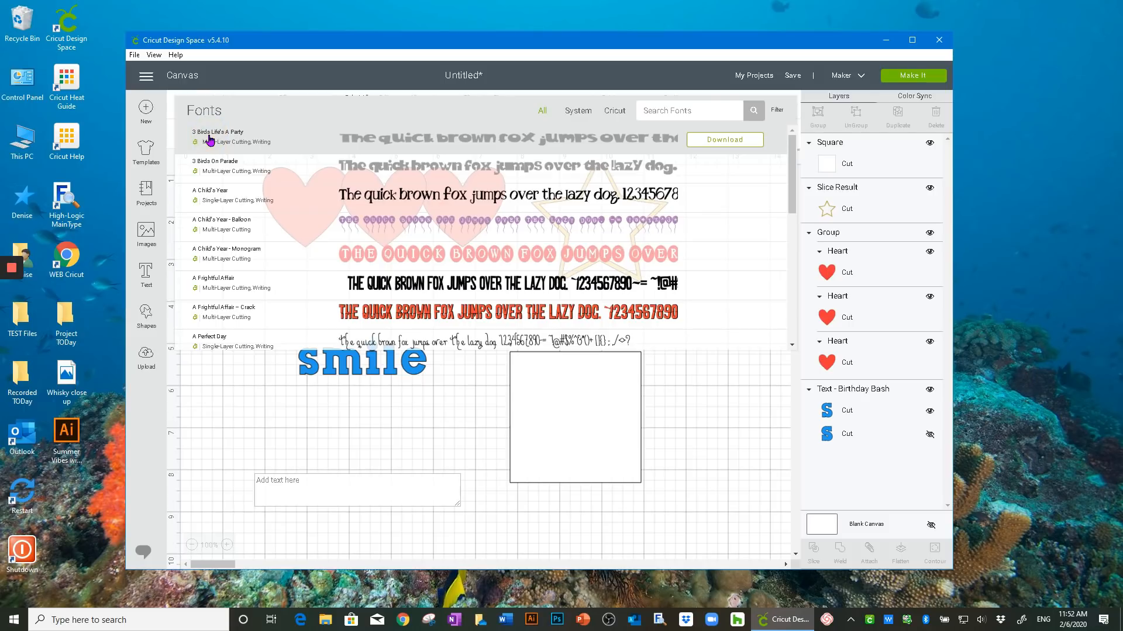
left_click(665, 111)
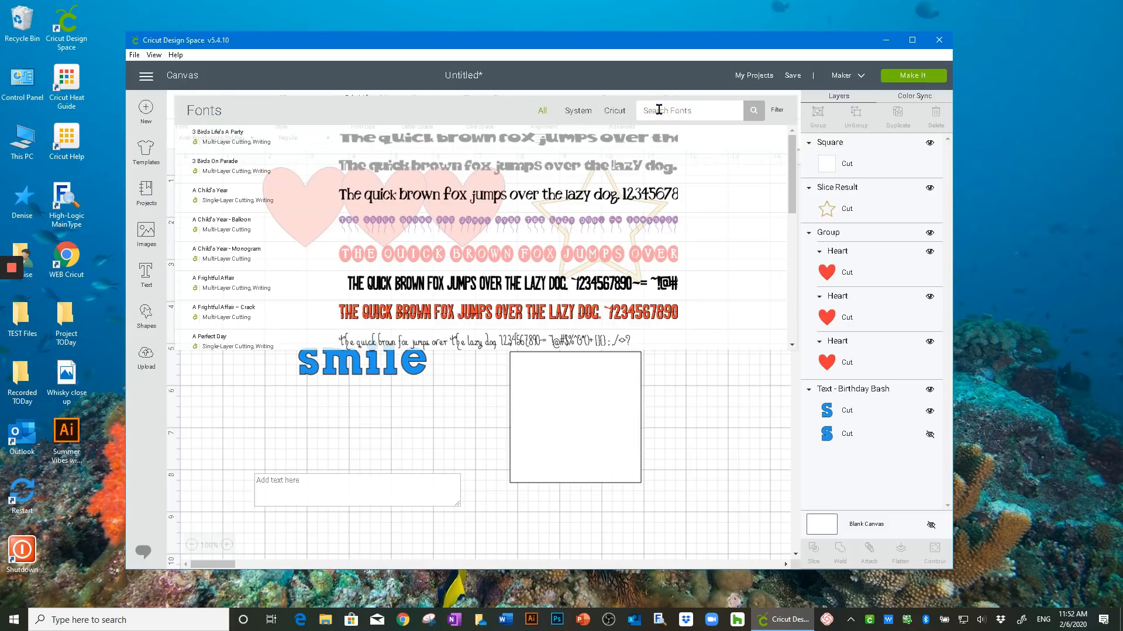
type("arab")
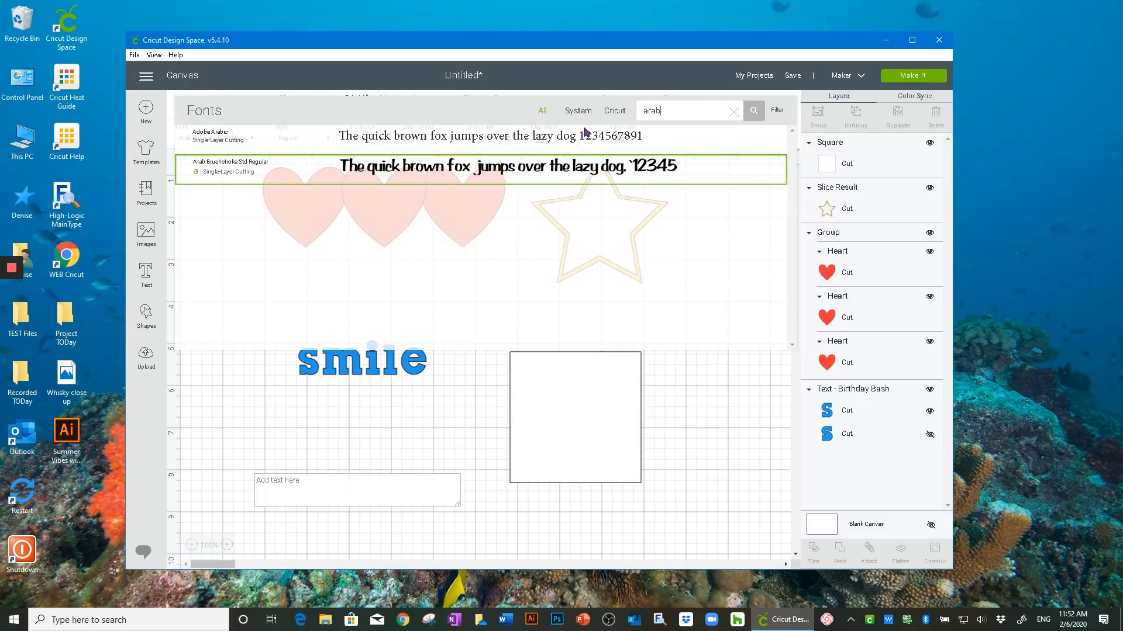
left_click(267, 168)
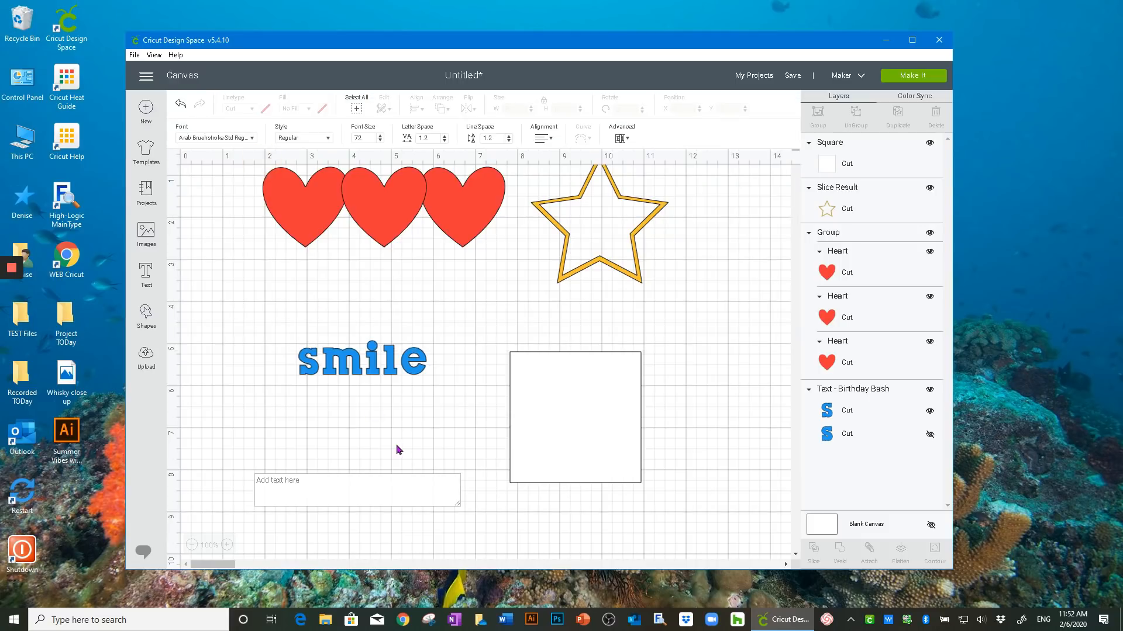
left_click(314, 490)
type("Hello")
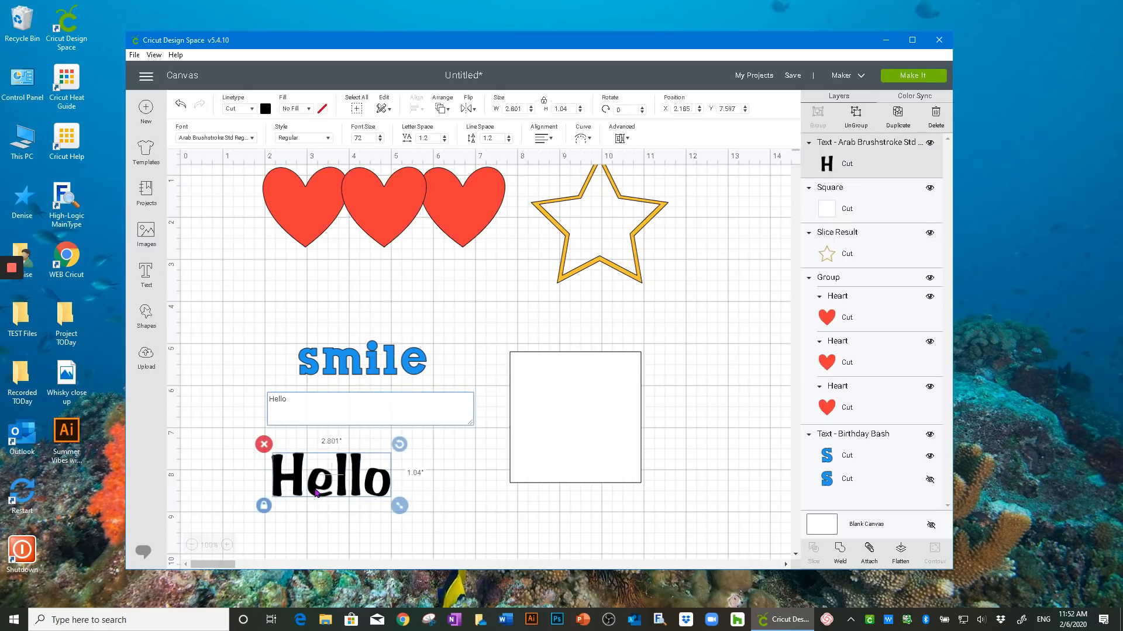
type("!")
Shrink "Hello!" to about 2.64 by 0.86 inches, center it on the white square and slice the two
left_click_drag(342, 483, 588, 415)
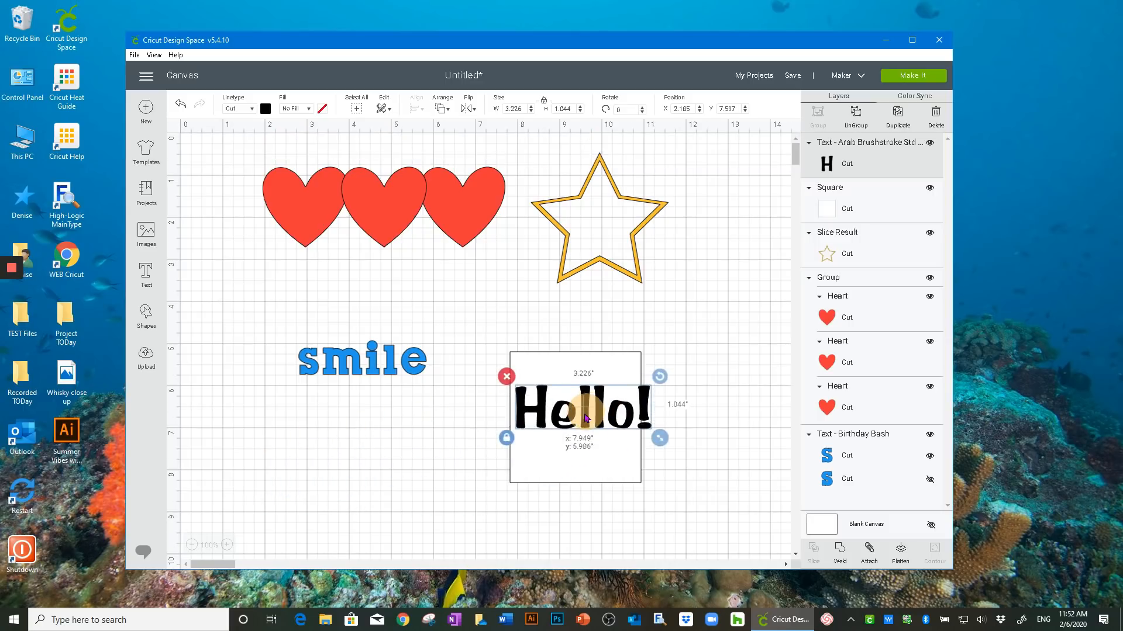
left_click_drag(653, 442, 581, 433)
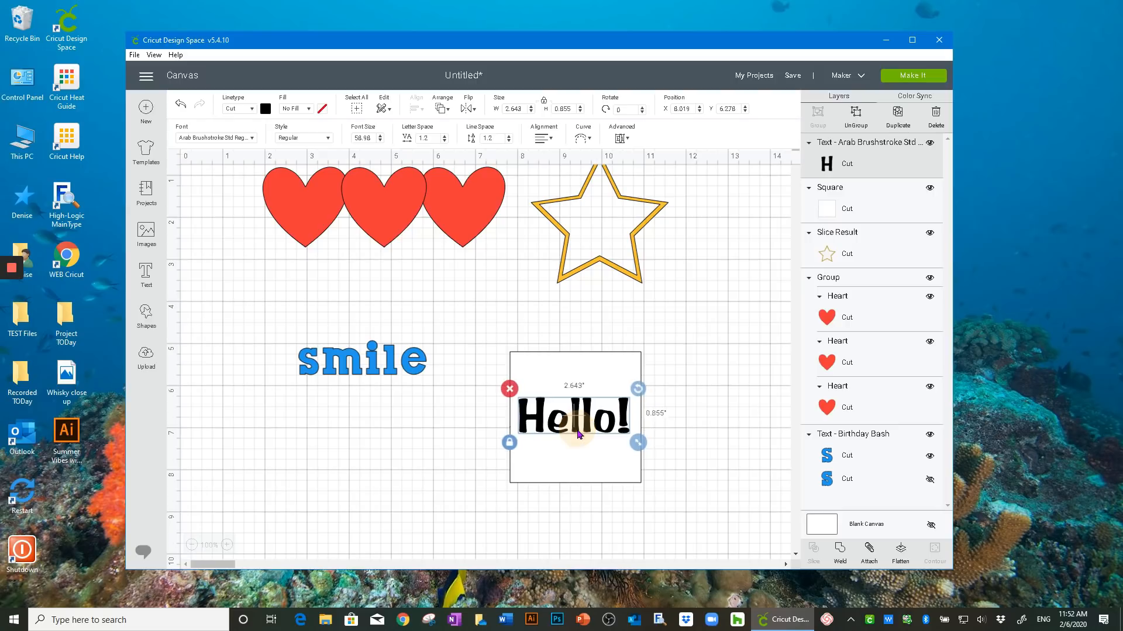
left_click_drag(474, 339, 682, 518)
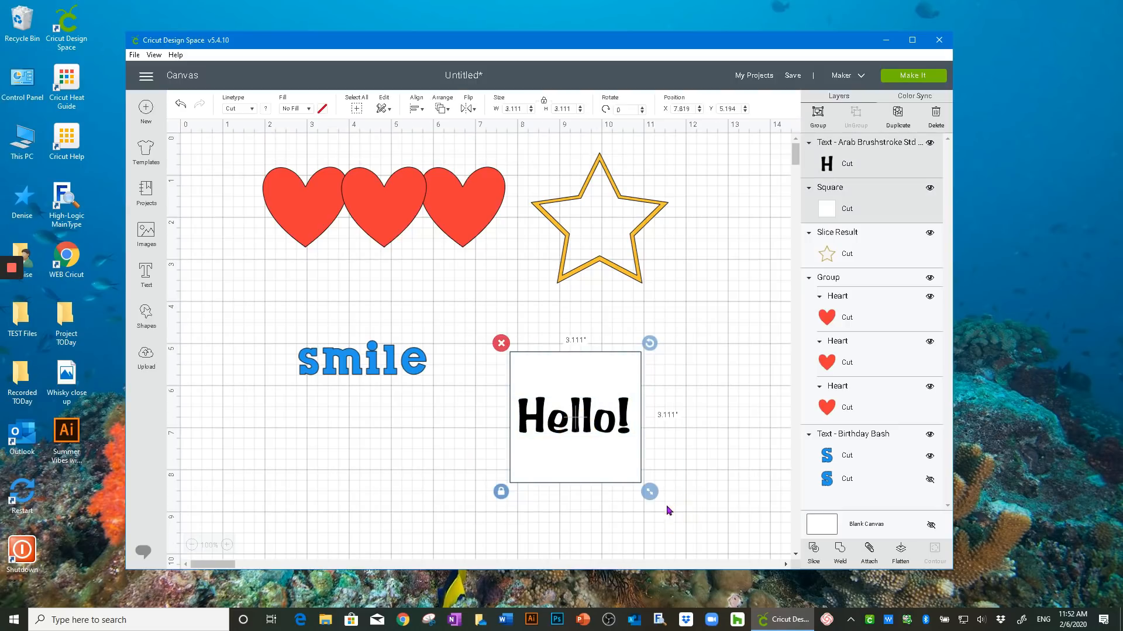
left_click(417, 110)
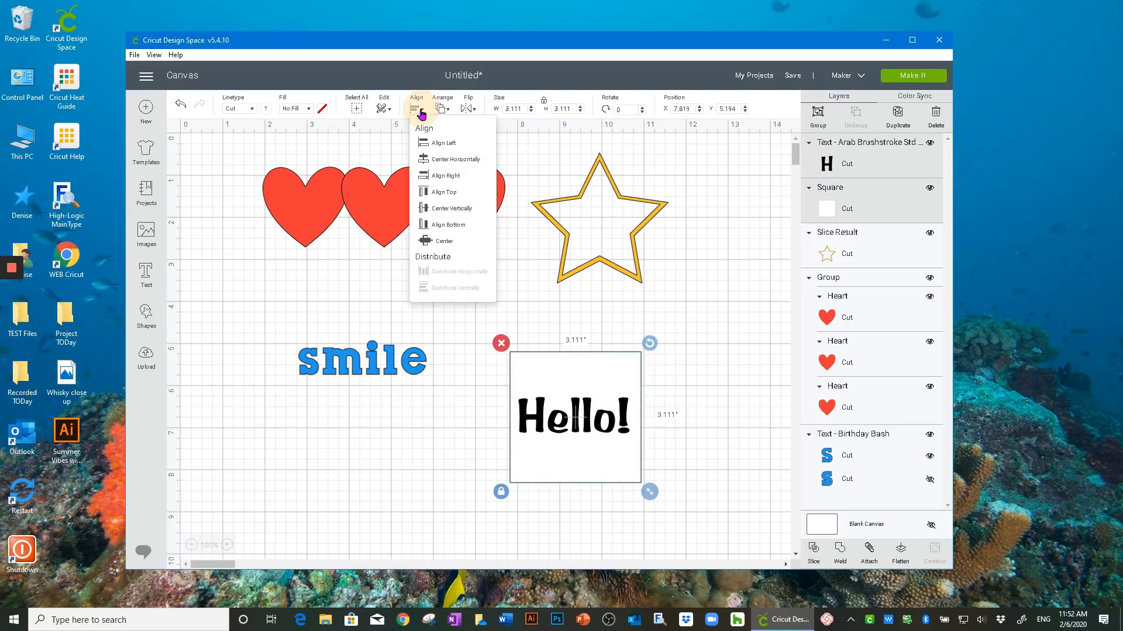
left_click(443, 240)
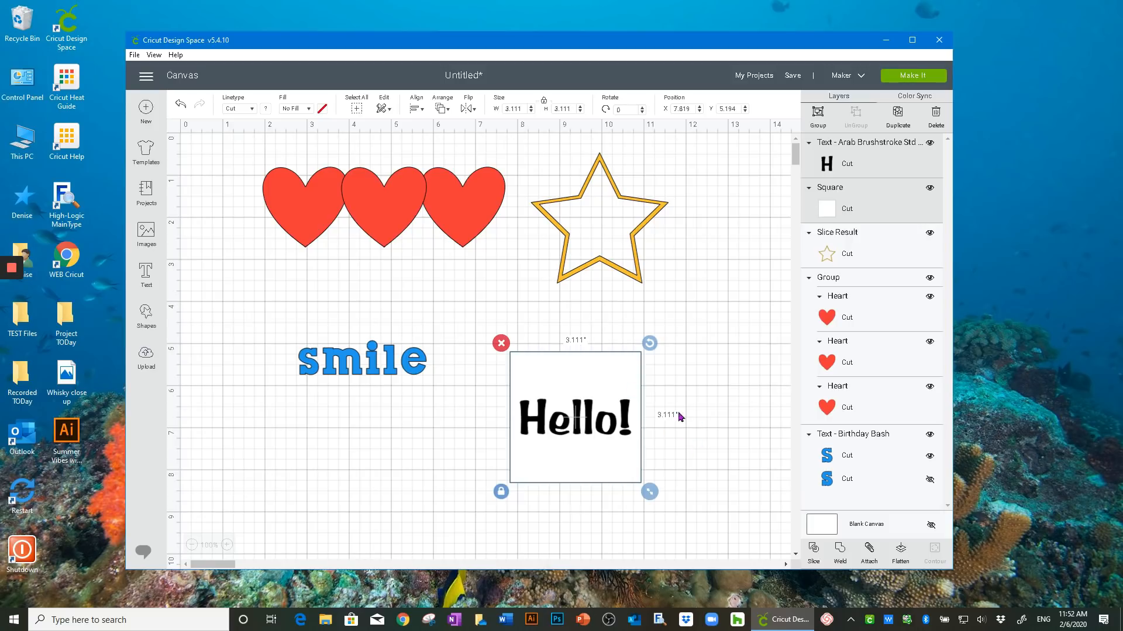
left_click(813, 554)
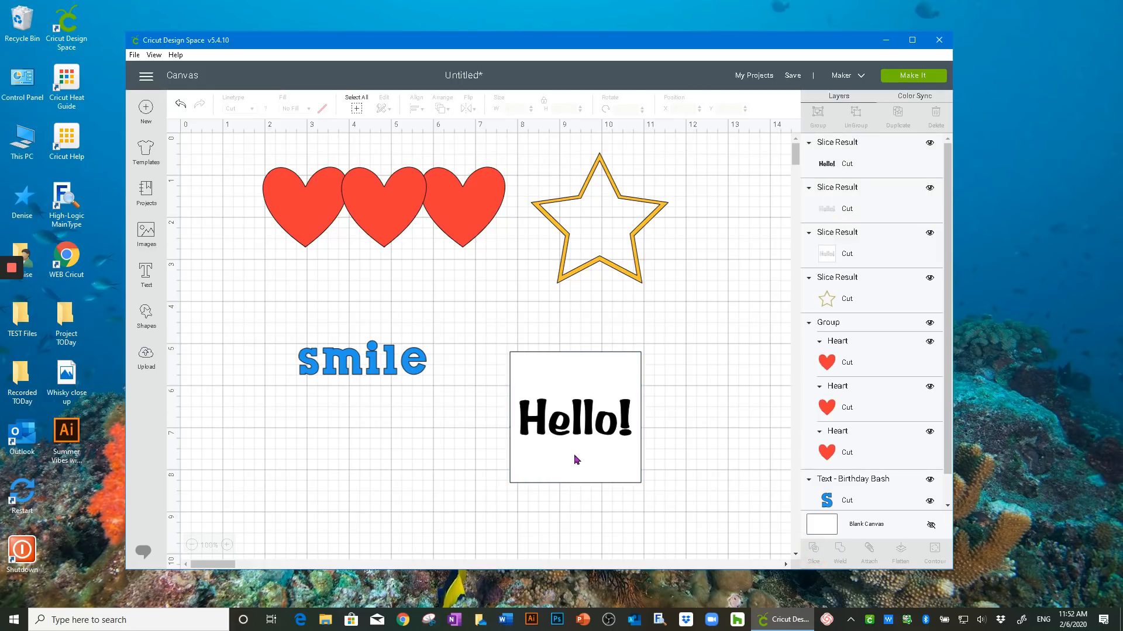
Separate the slice results, placing the black and white "Hello!" letters below smile and the cutout square under the star
left_click_drag(587, 409, 315, 454)
left_click_drag(583, 463, 671, 399)
left_click_drag(572, 423, 299, 529)
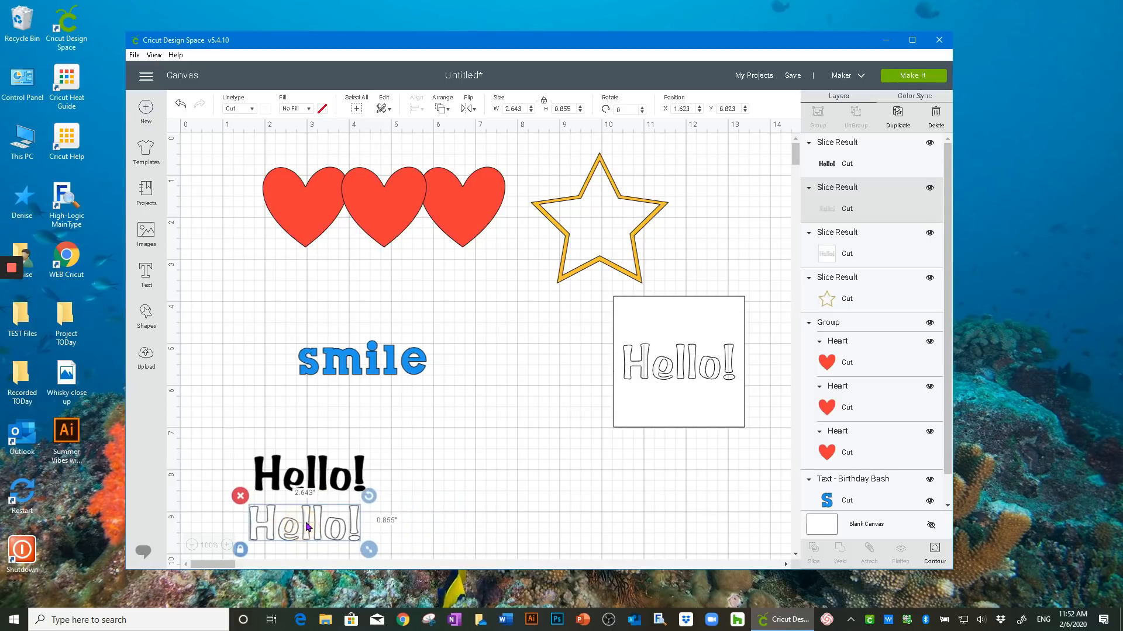
left_click_drag(672, 406, 585, 451)
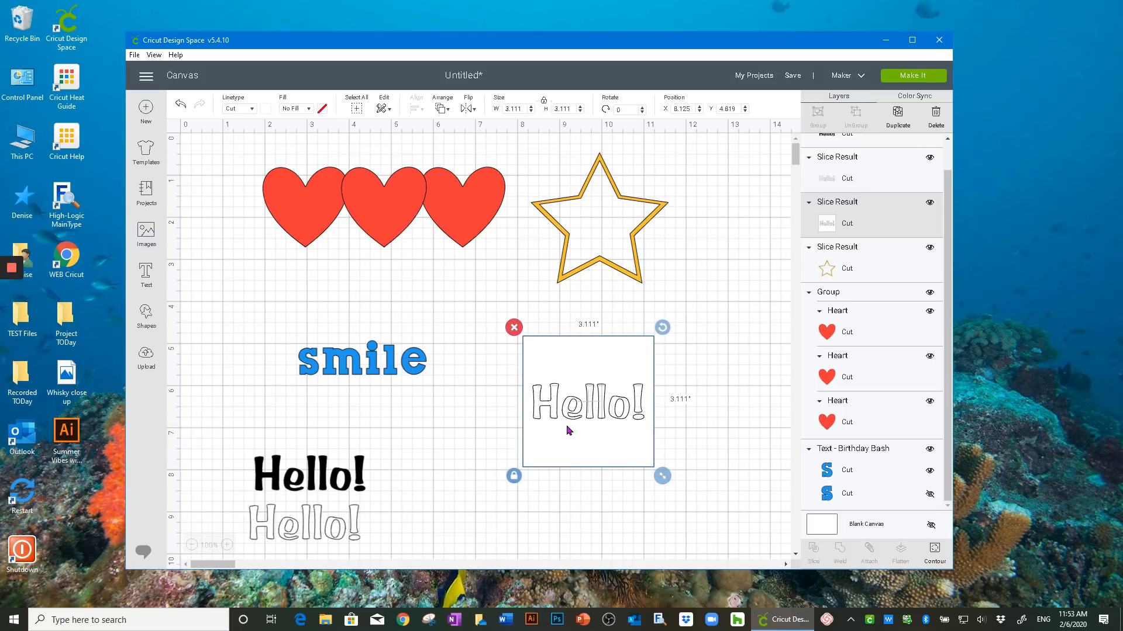
Add a blue square and place it over the white square with the "Hello!" cutout
left_click(143, 313)
left_click(187, 233)
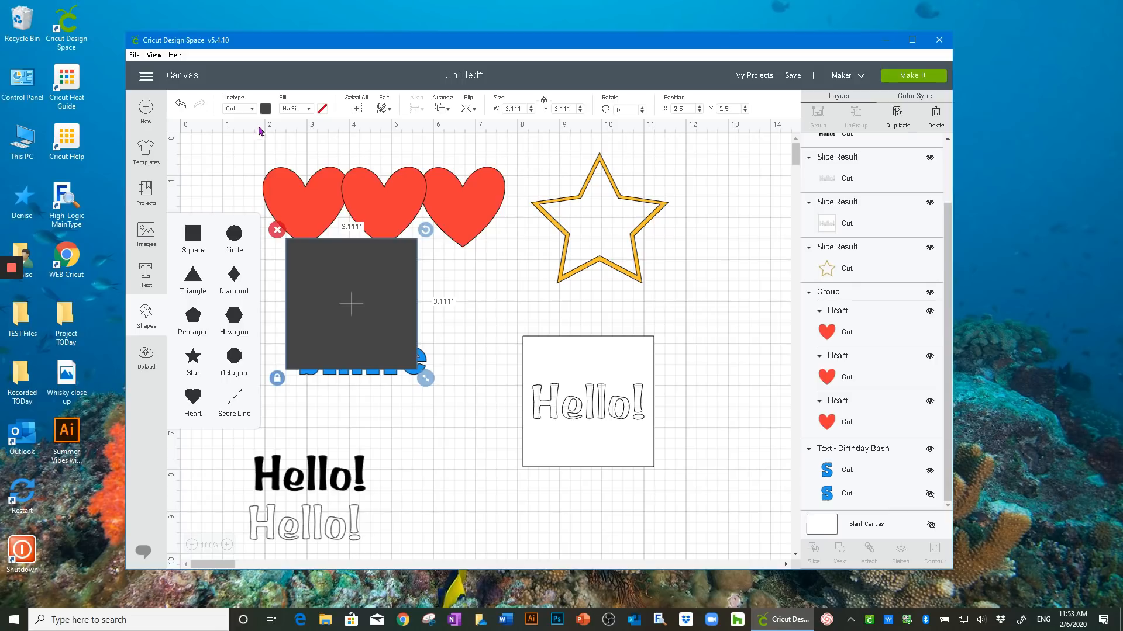
left_click(266, 108)
left_click(278, 150)
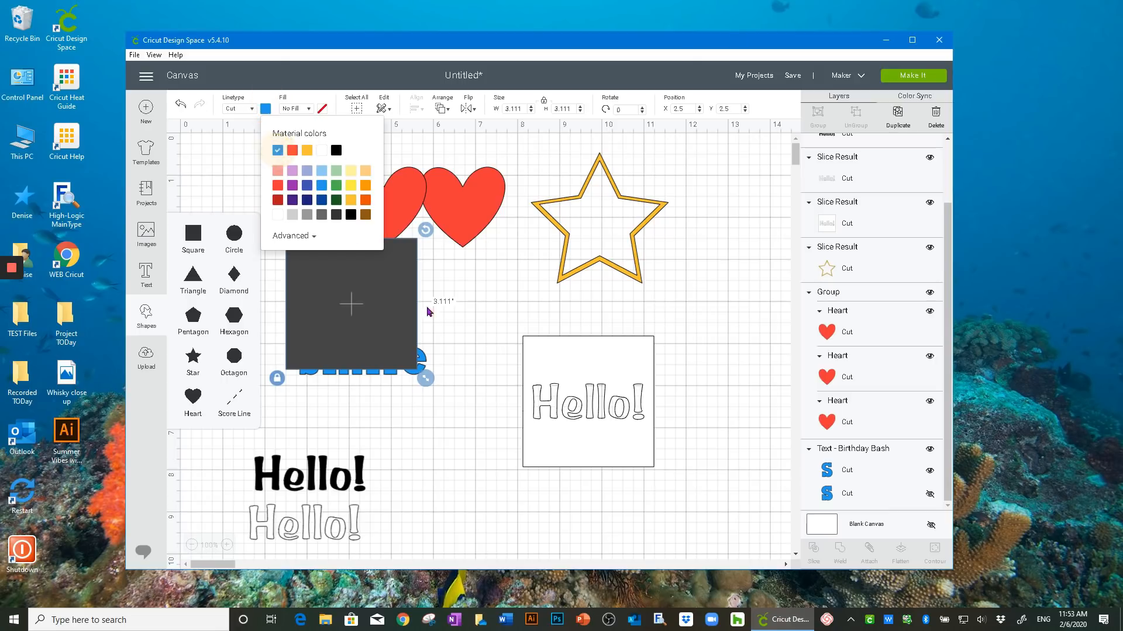
left_click_drag(386, 304, 573, 427)
Send the white cutout square to the front and line it up over the blue square
left_click(599, 337)
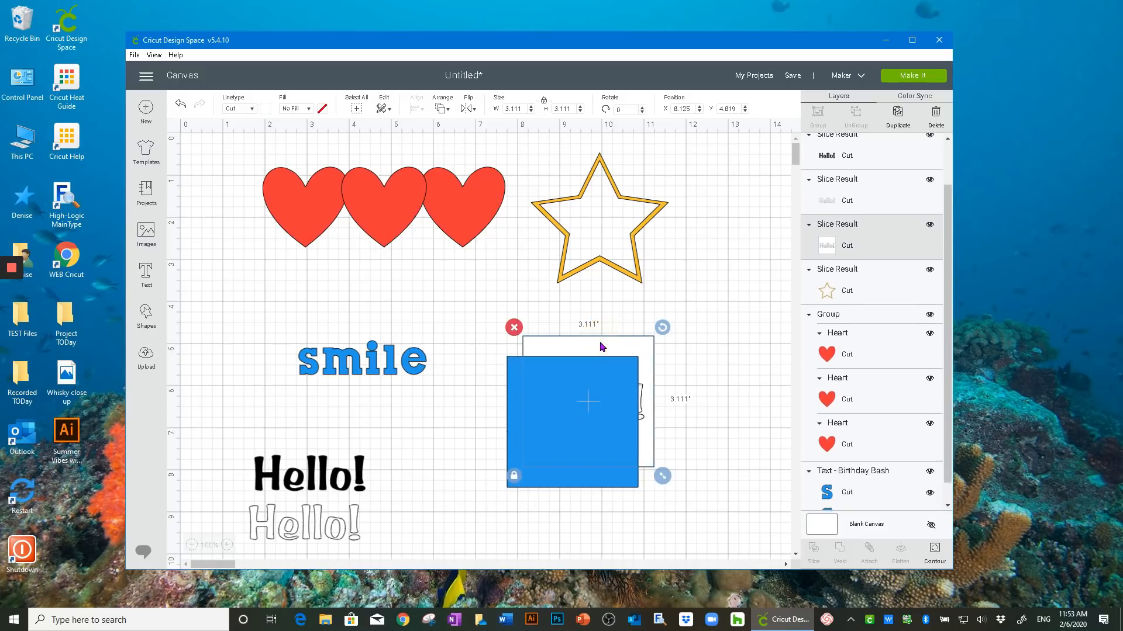
right_click(600, 342)
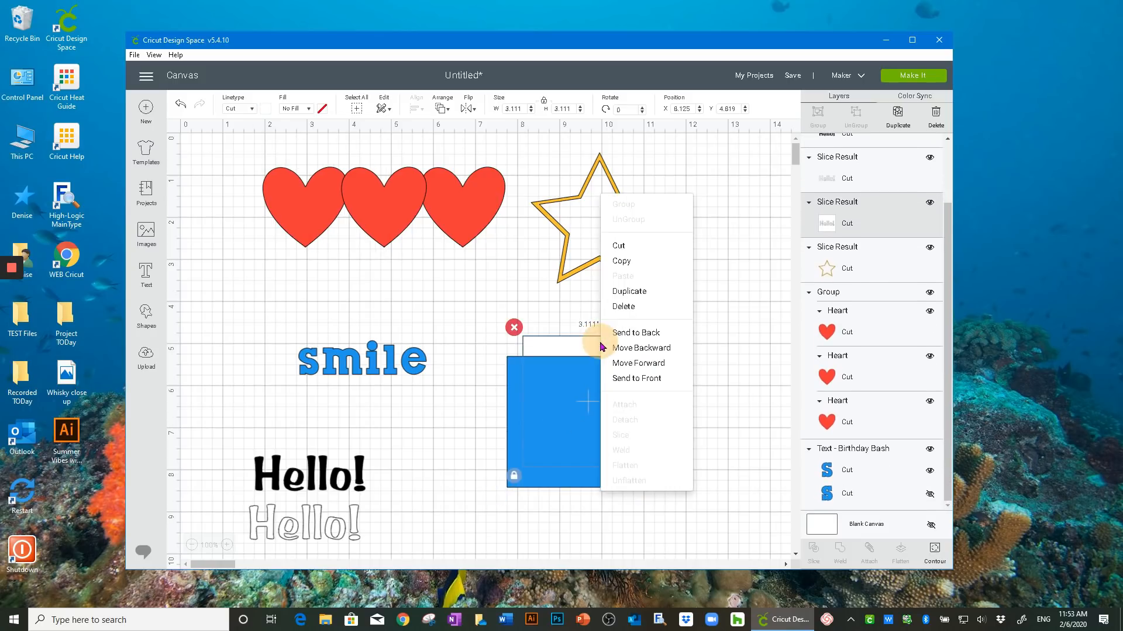
left_click(629, 379)
left_click_drag(602, 357, 588, 380)
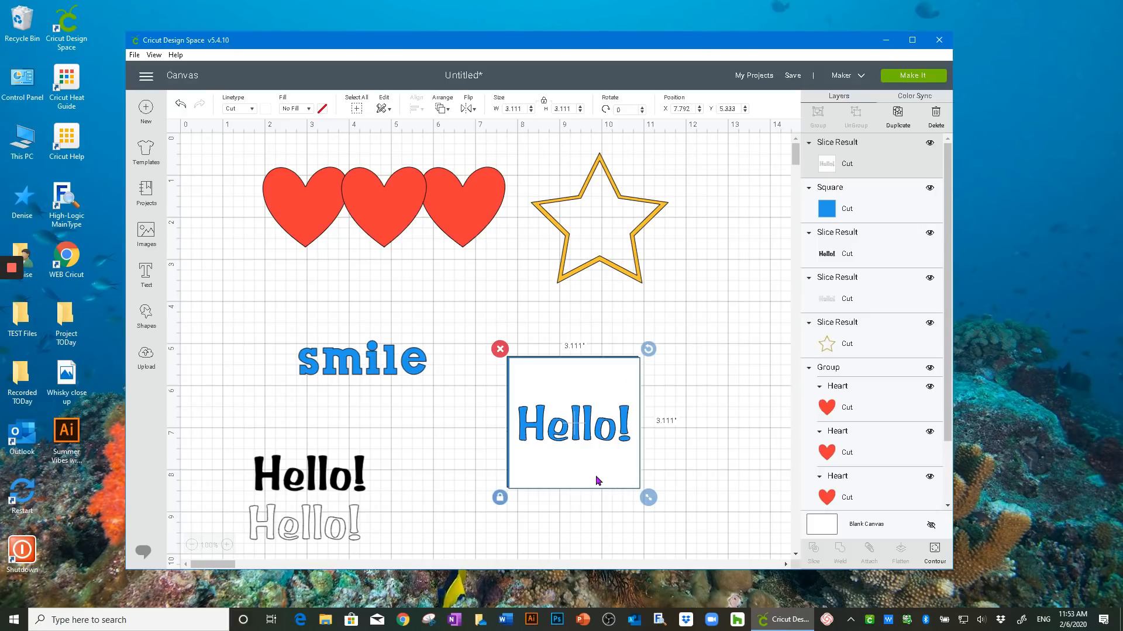
Slide the white cutout square off the blue square and back over it, and shift the black "Hello!" slightly
left_click_drag(596, 478, 712, 465)
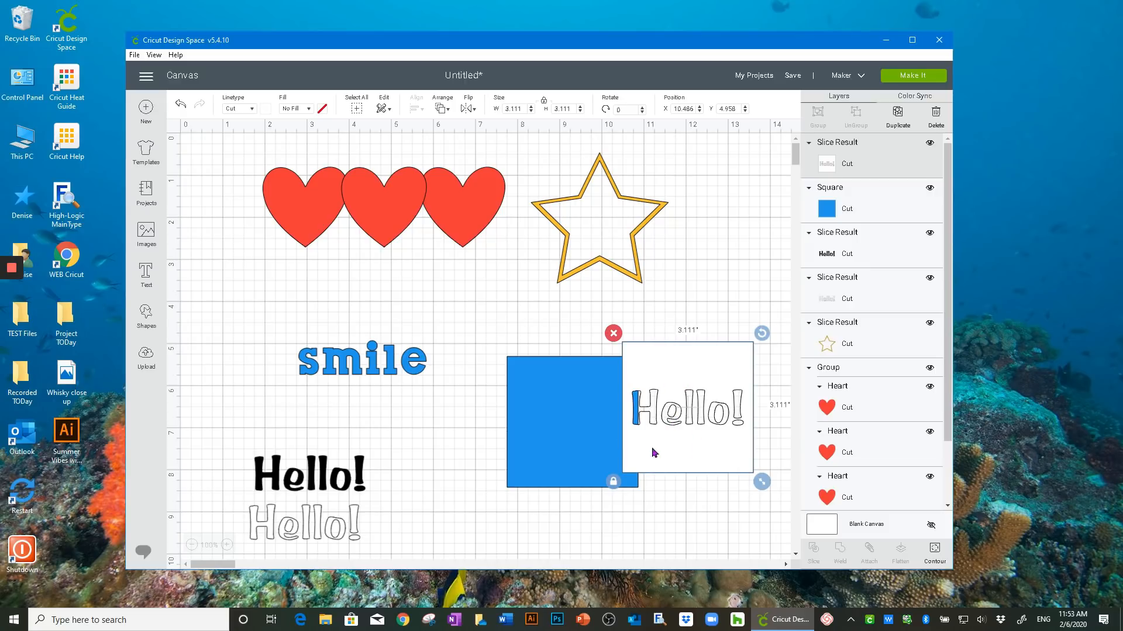
left_click_drag(672, 367, 556, 387)
left_click_drag(338, 480, 350, 477)
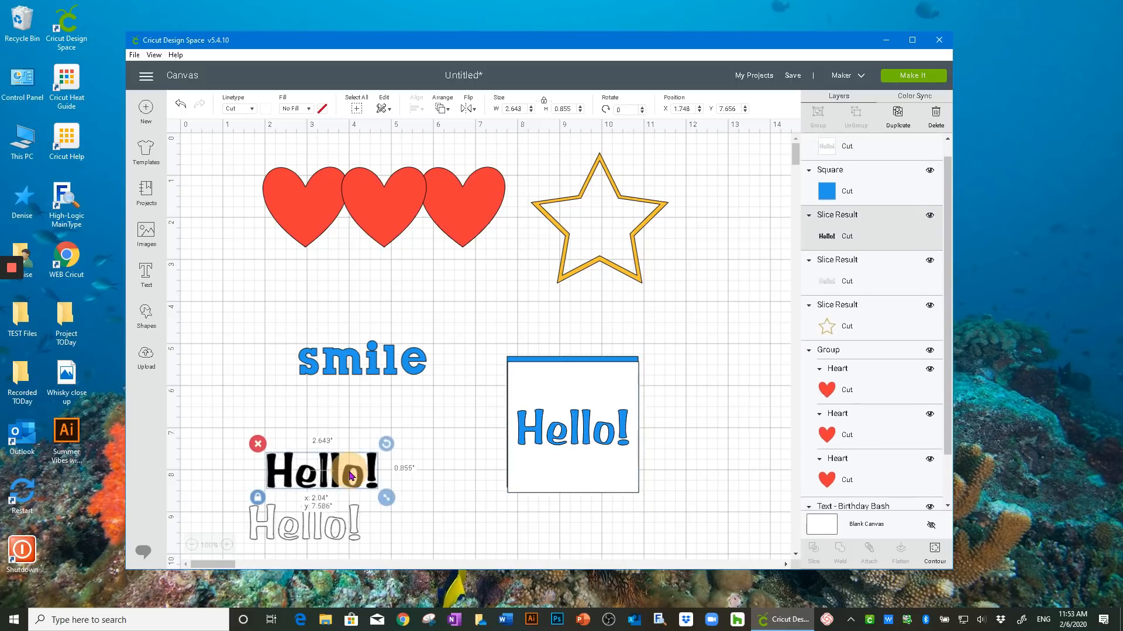
Move the white cutout square up beside the star and gather both sets of "Hello!" letters on the blue square
left_click_drag(601, 459, 735, 257)
left_click_drag(381, 464, 605, 397)
left_click_drag(337, 521, 559, 427)
Delete the blue square together with the black and white "Hello!" letters lying on it
left_click(470, 345)
left_click_drag(470, 345, 667, 518)
left_click(469, 349)
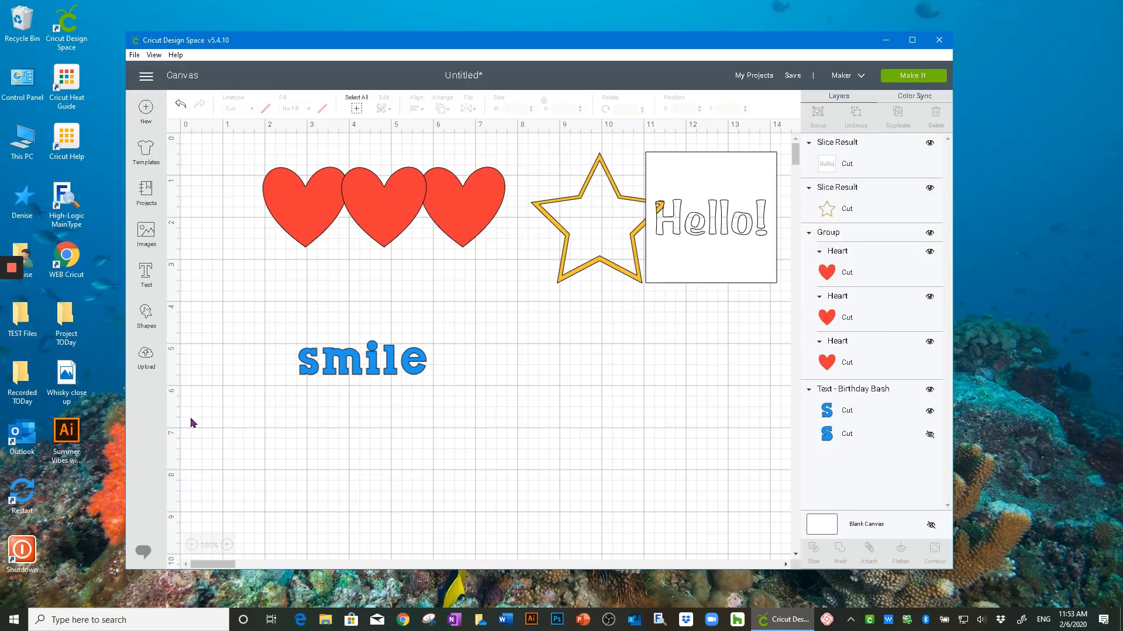
Add a new square and place it in the open space below the star and the cutout square
left_click(144, 310)
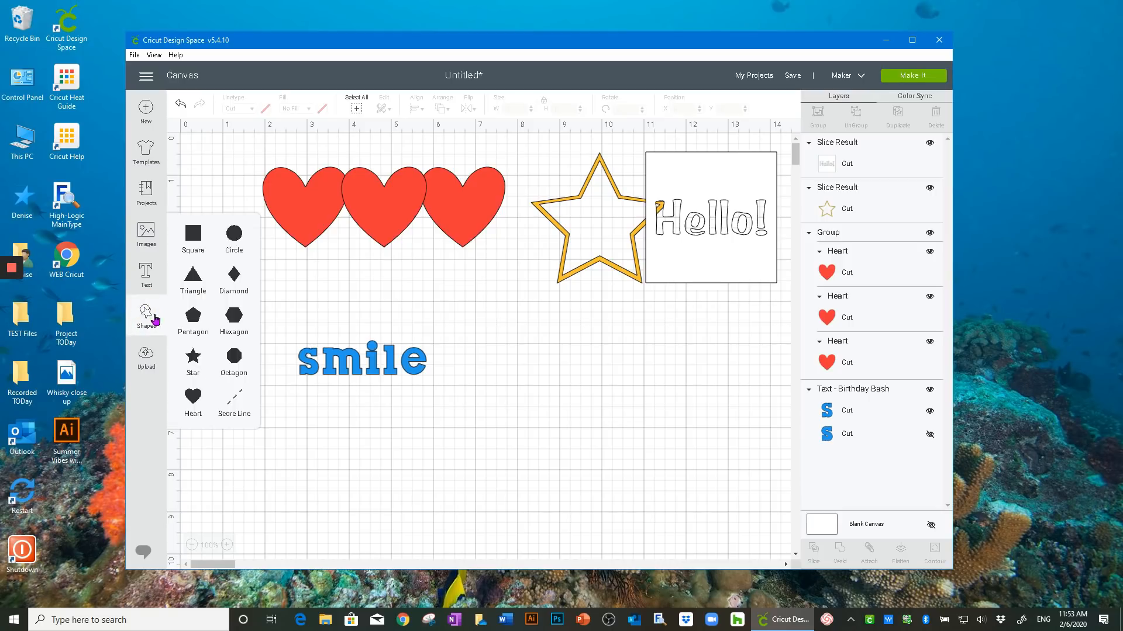
left_click(195, 236)
left_click_drag(368, 321, 600, 405)
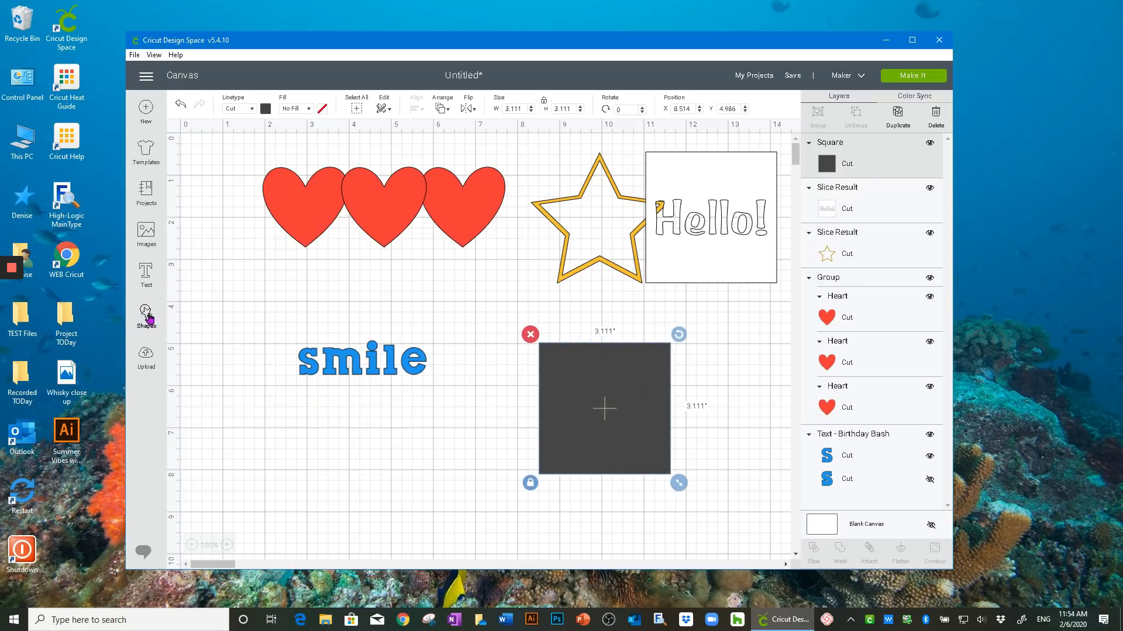
Add a pentagon, colour it blue, and place it over the lower part of the dark square
left_click(144, 314)
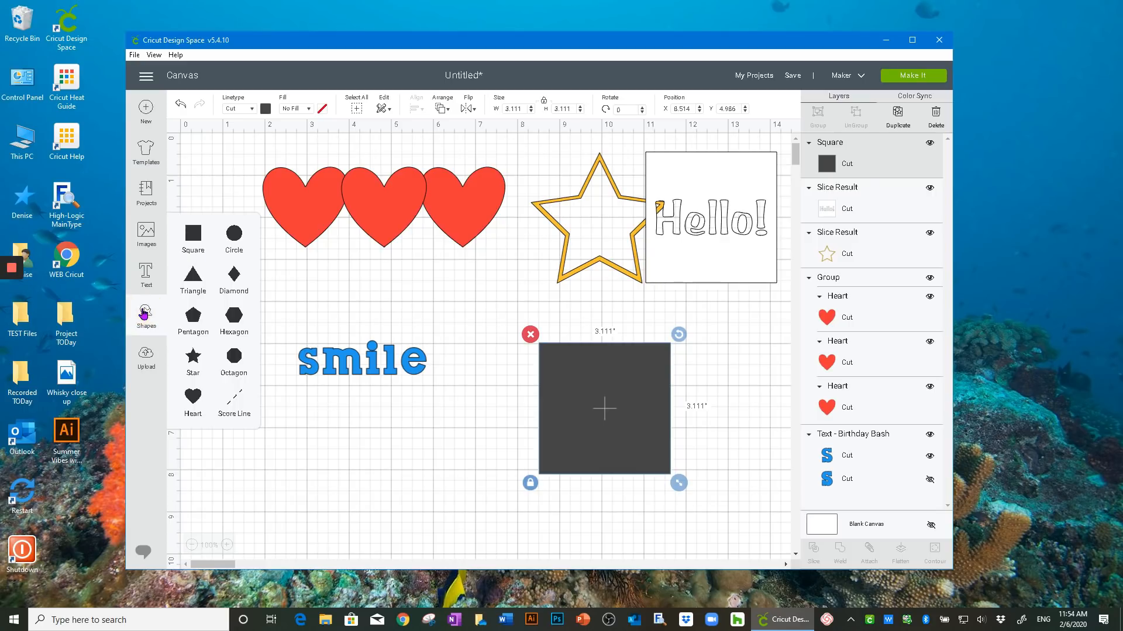
left_click(194, 317)
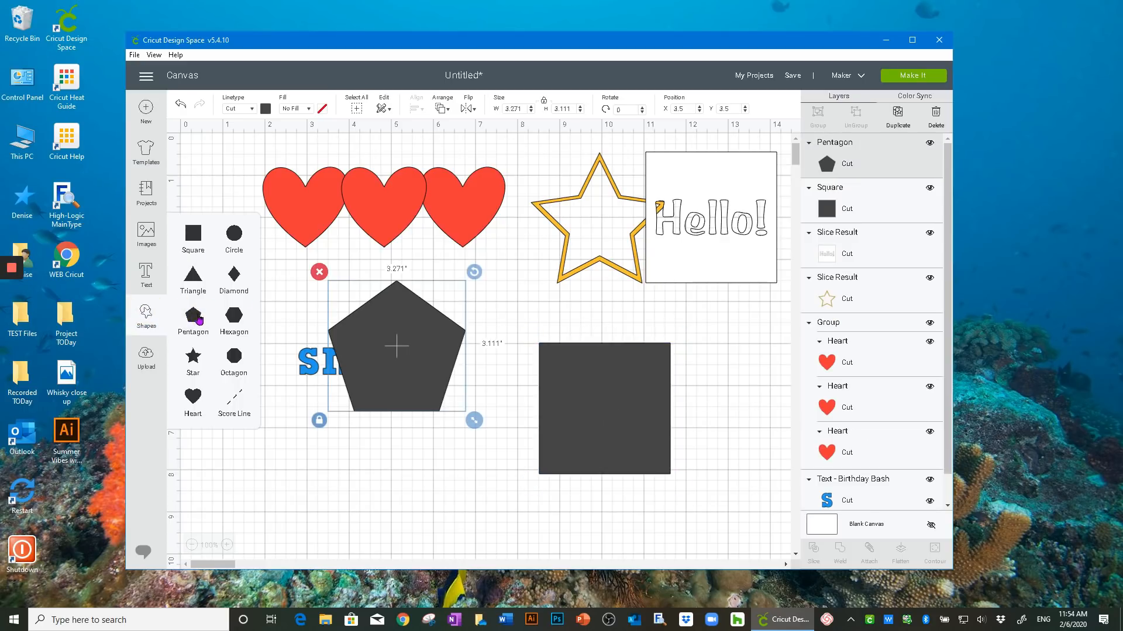
left_click(266, 110)
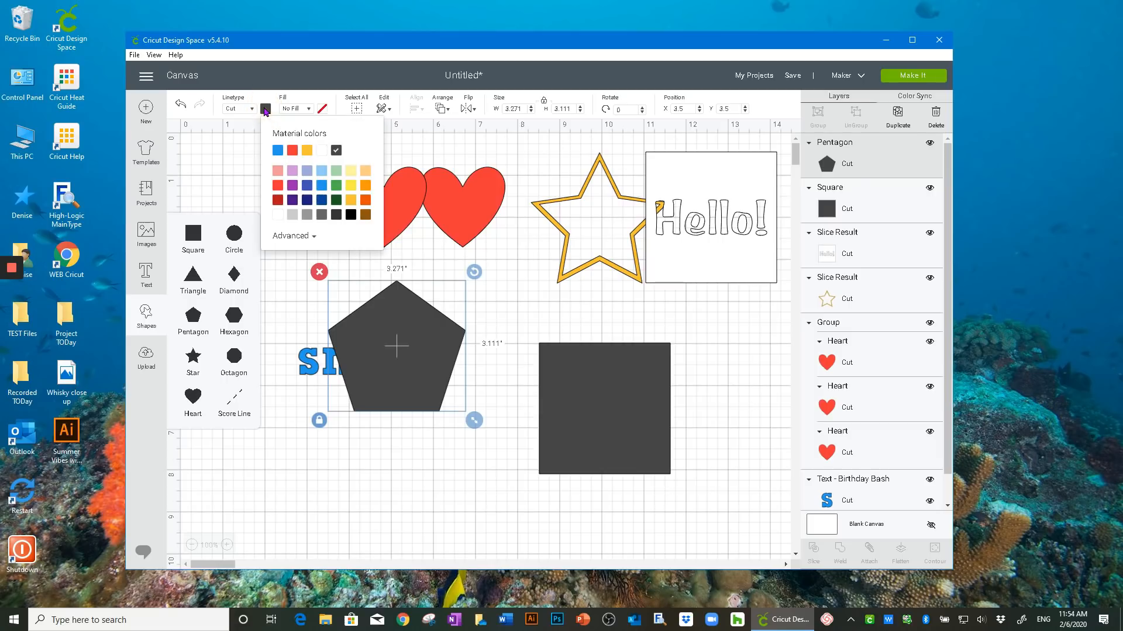
left_click(278, 151)
left_click_drag(393, 310, 604, 457)
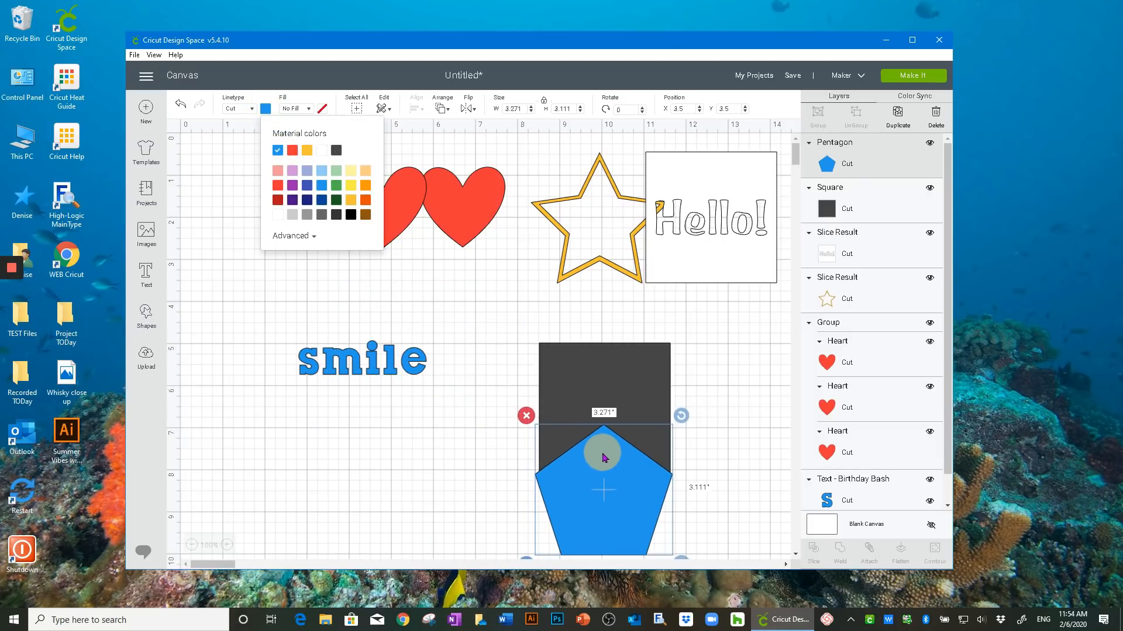
Enlarge the square and pentagon slightly to about 3.3" wide and align the pentagon's side points with the square's edges
left_click(585, 372)
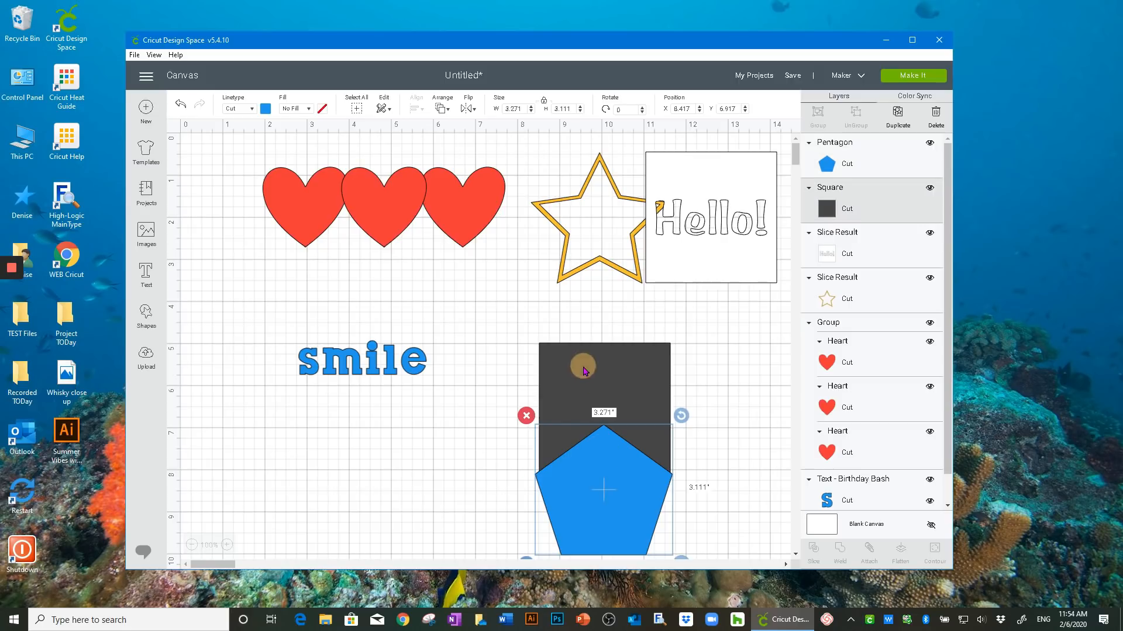
left_click_drag(679, 483, 687, 491)
left_click_drag(622, 408, 605, 395)
left_click_drag(608, 515, 604, 504)
left_click_drag(670, 554, 673, 552)
left_click_drag(602, 514, 602, 521)
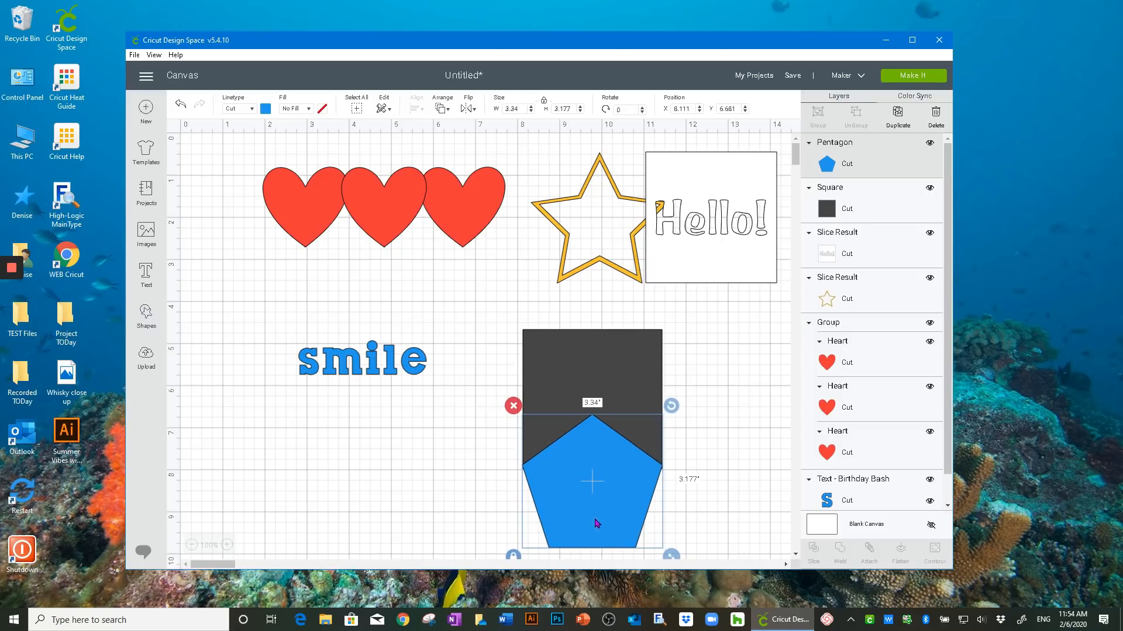
left_click(431, 501)
left_click_drag(480, 294, 483, 321)
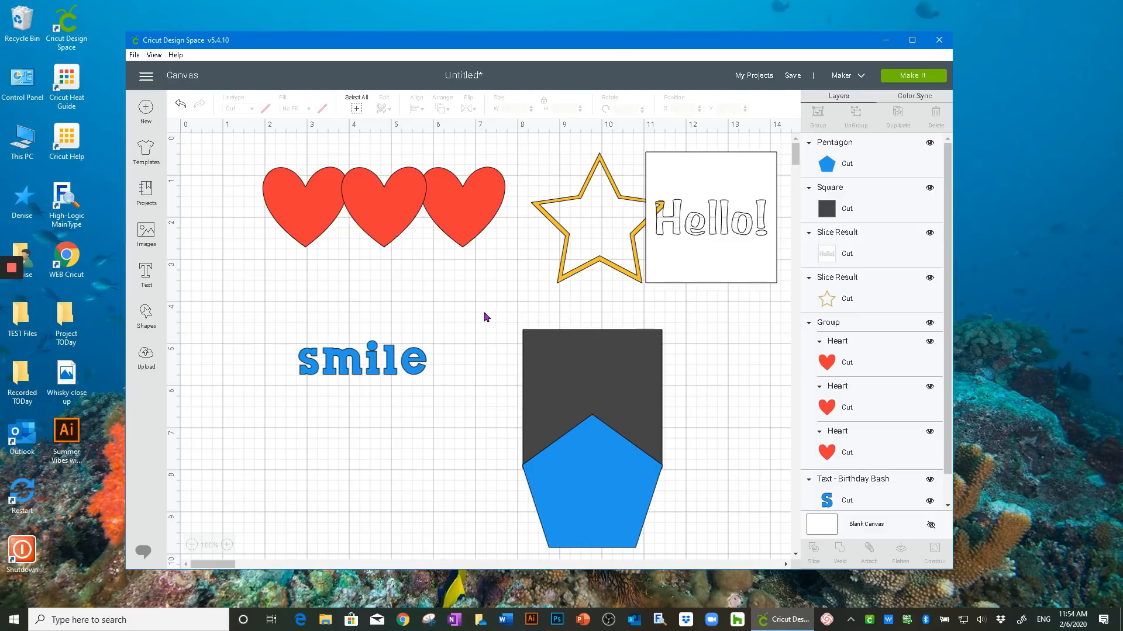
left_click_drag(482, 309, 498, 336)
left_click_drag(489, 316, 690, 528)
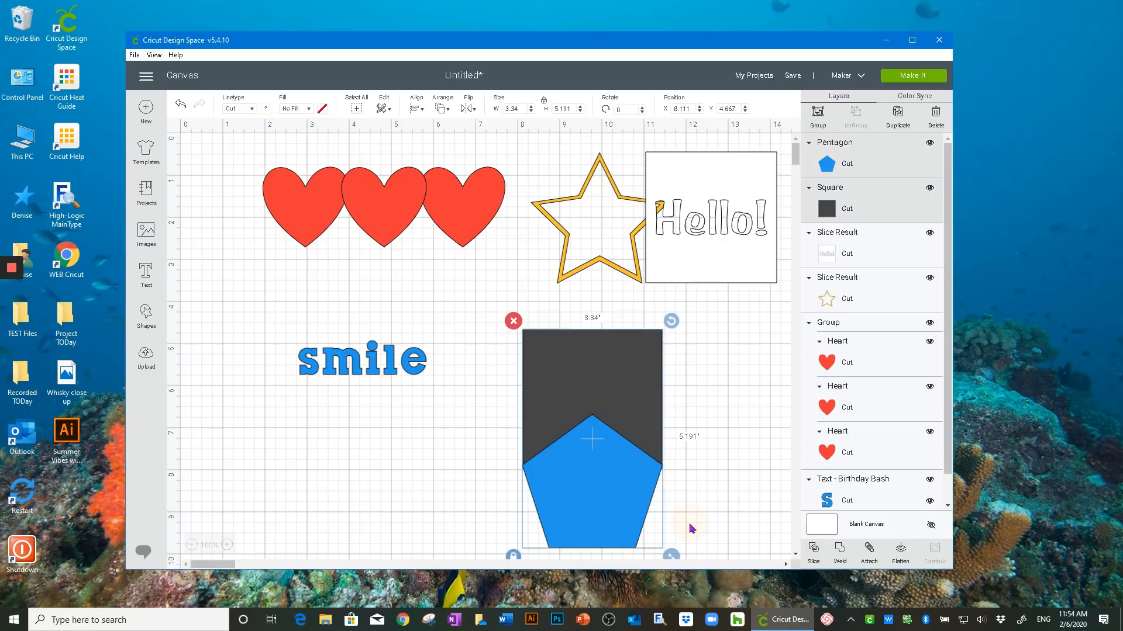
left_click(495, 433)
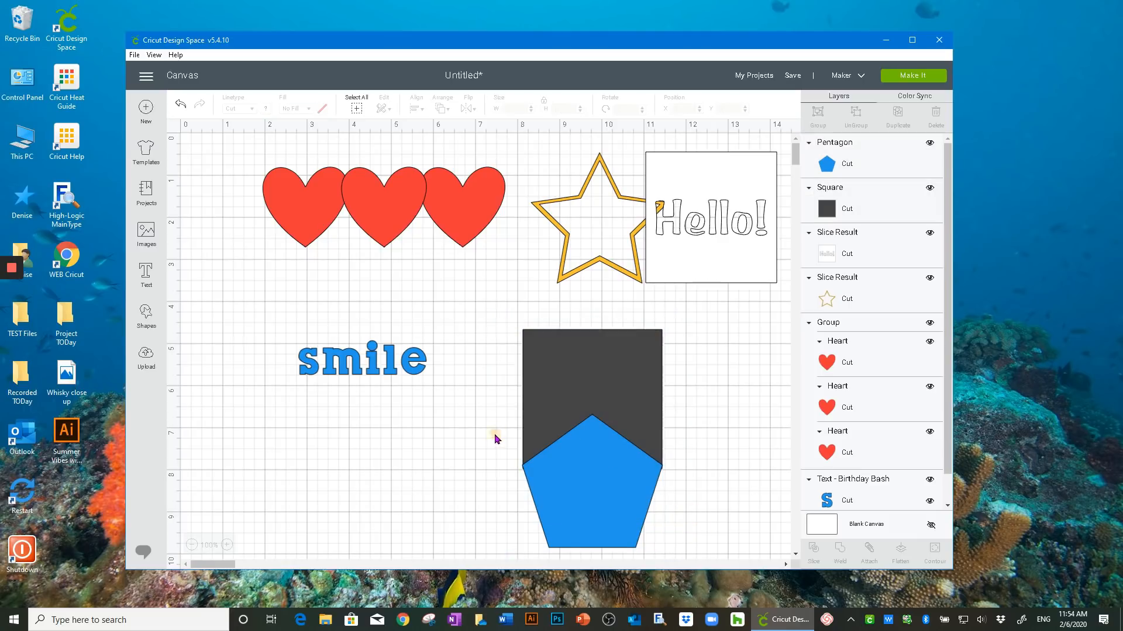
Slice the dark square with the overlapping blue pentagon
left_click(875, 159)
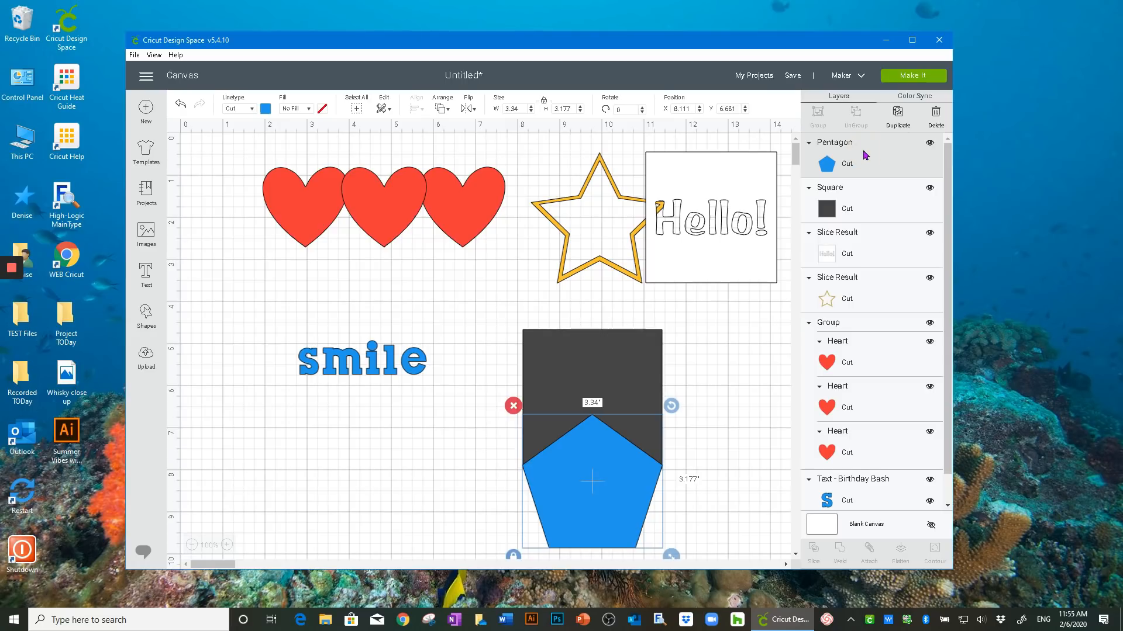
left_click(877, 203, "shift")
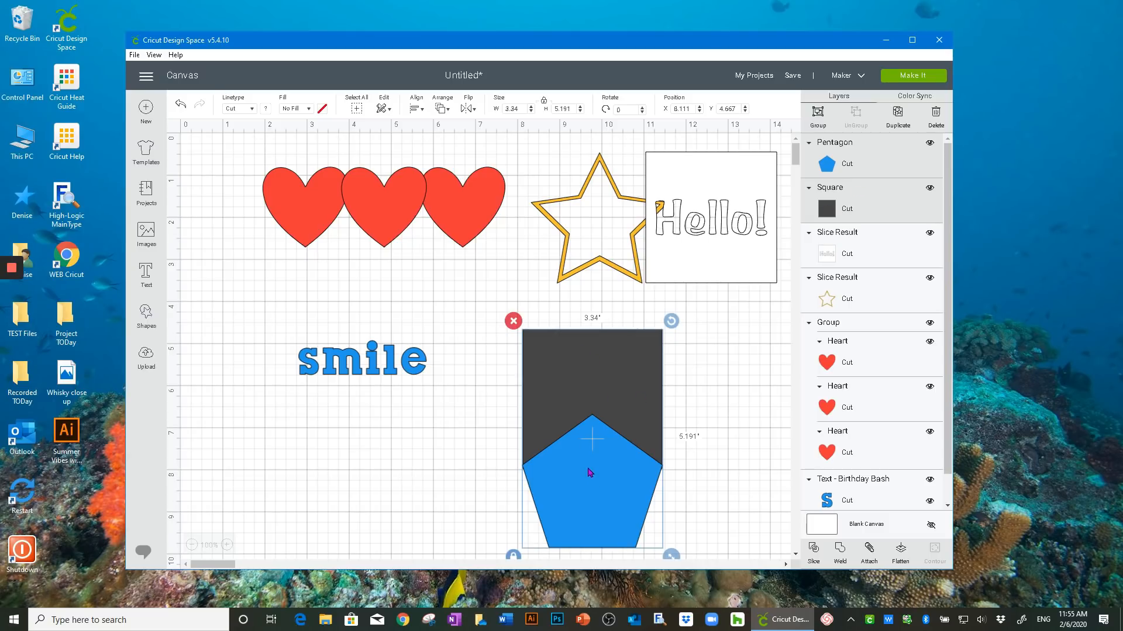
left_click(812, 550)
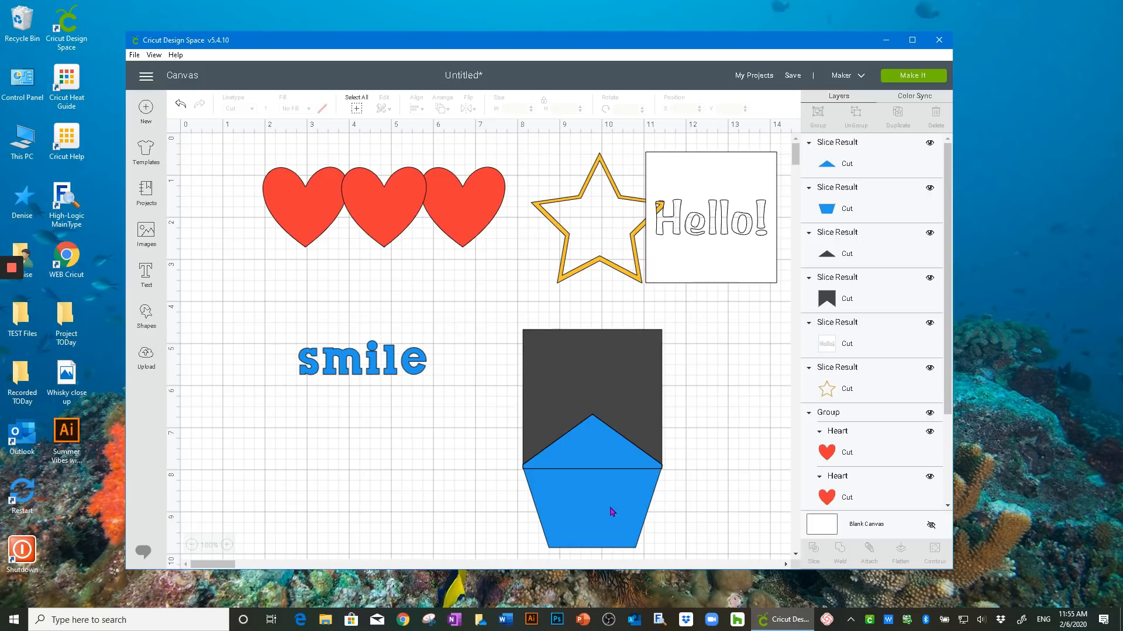
Move the two blue pieces and the dark triangular offcut away from the banner to the area below "smile"
left_click_drag(612, 505, 365, 485)
left_click_drag(589, 461, 336, 483)
left_click(553, 486)
left_click_drag(553, 489, 286, 508)
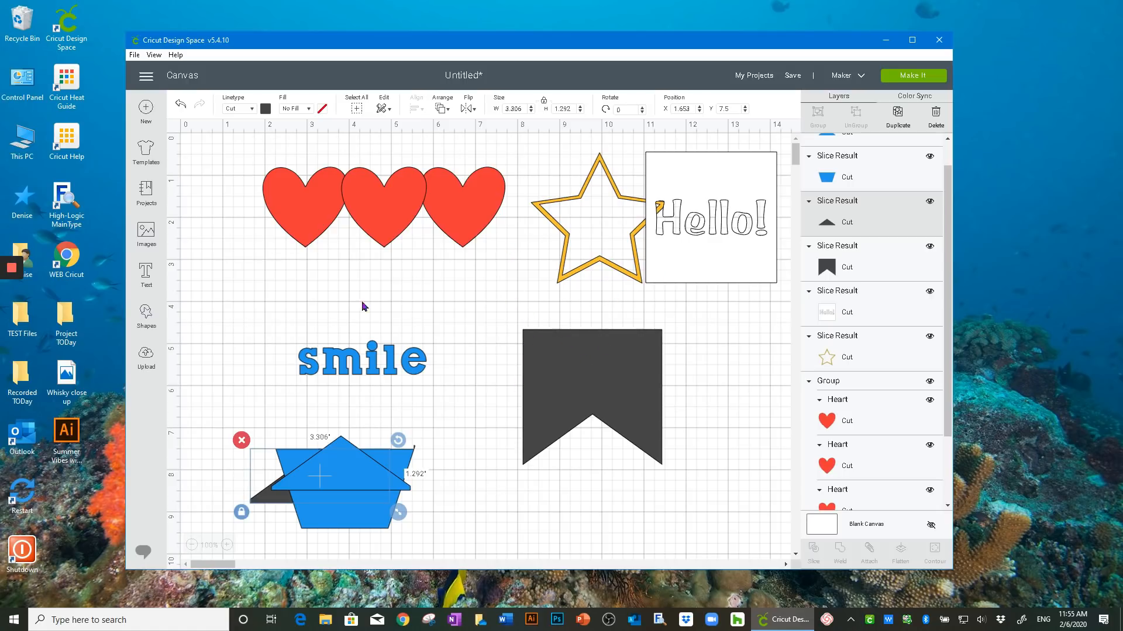
Add a circle, shrink it to about 0.264" wide, and colour it blue
left_click(146, 314)
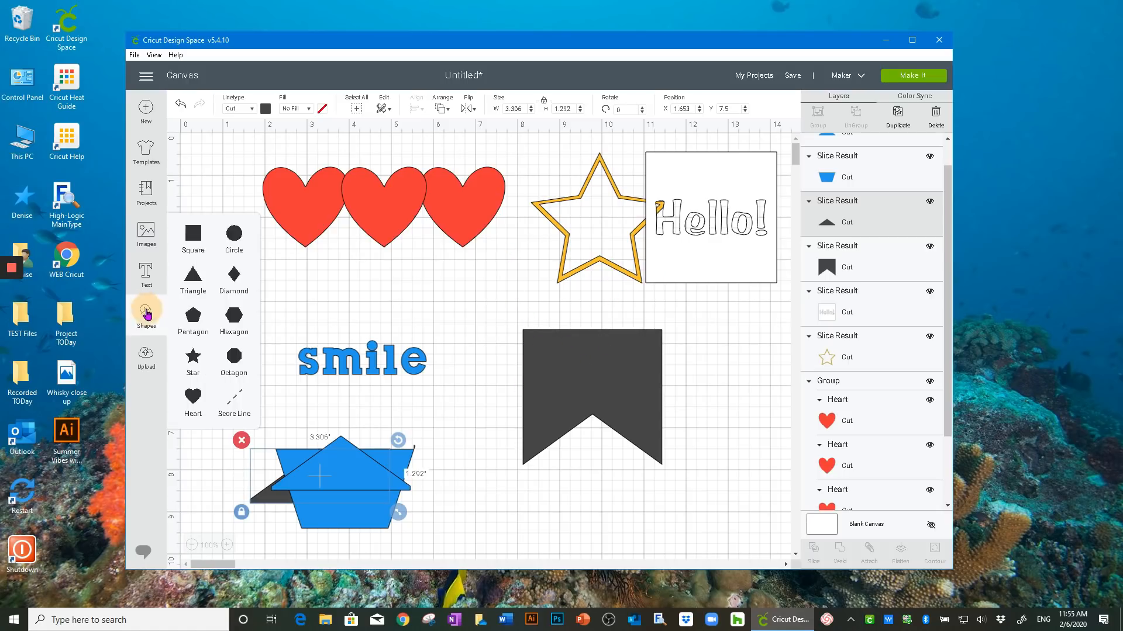
left_click(232, 234)
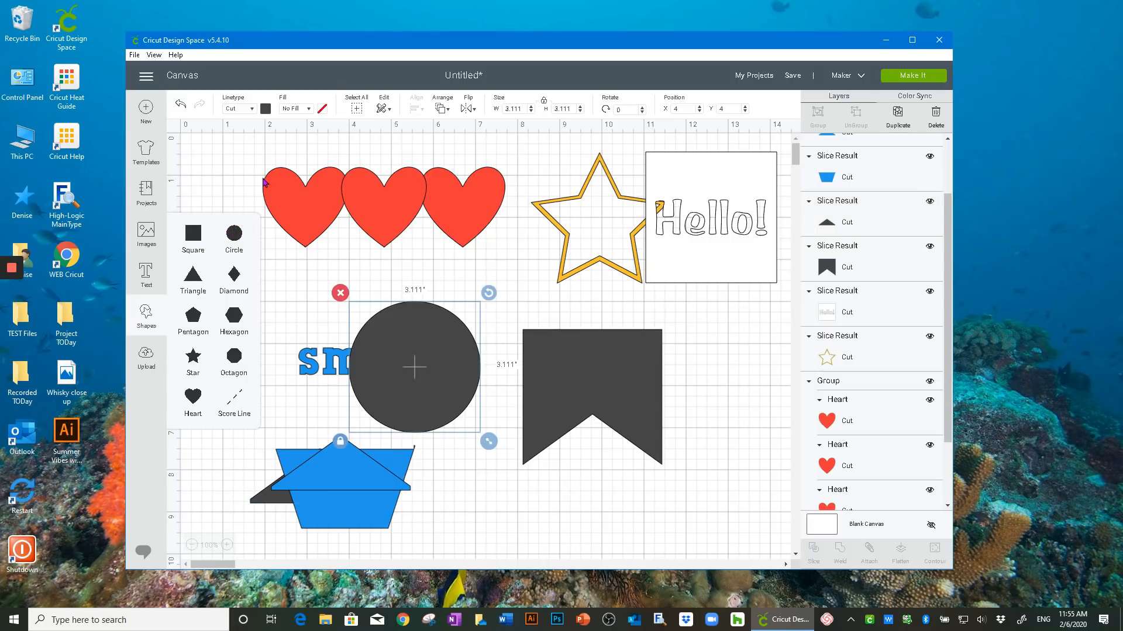
left_click(484, 438)
left_click_drag(483, 434, 482, 407)
left_click_drag(517, 449, 469, 406)
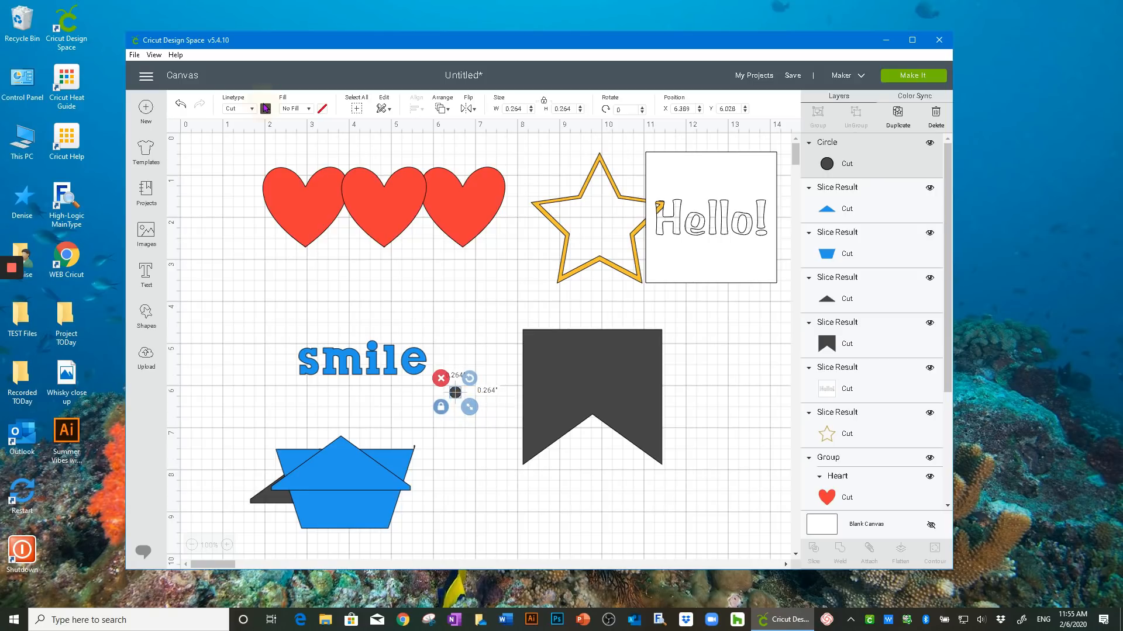
left_click(265, 109)
left_click(277, 150)
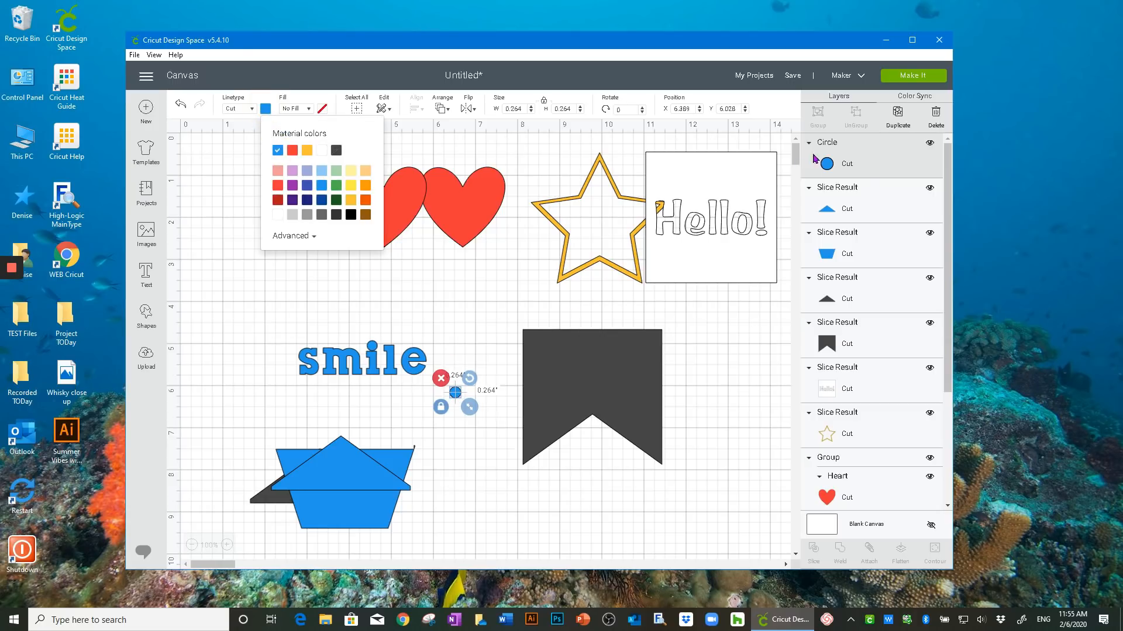
Duplicate the small blue circle and place one in each upper corner of the banner
left_click(897, 117)
left_click_drag(461, 393, 641, 349)
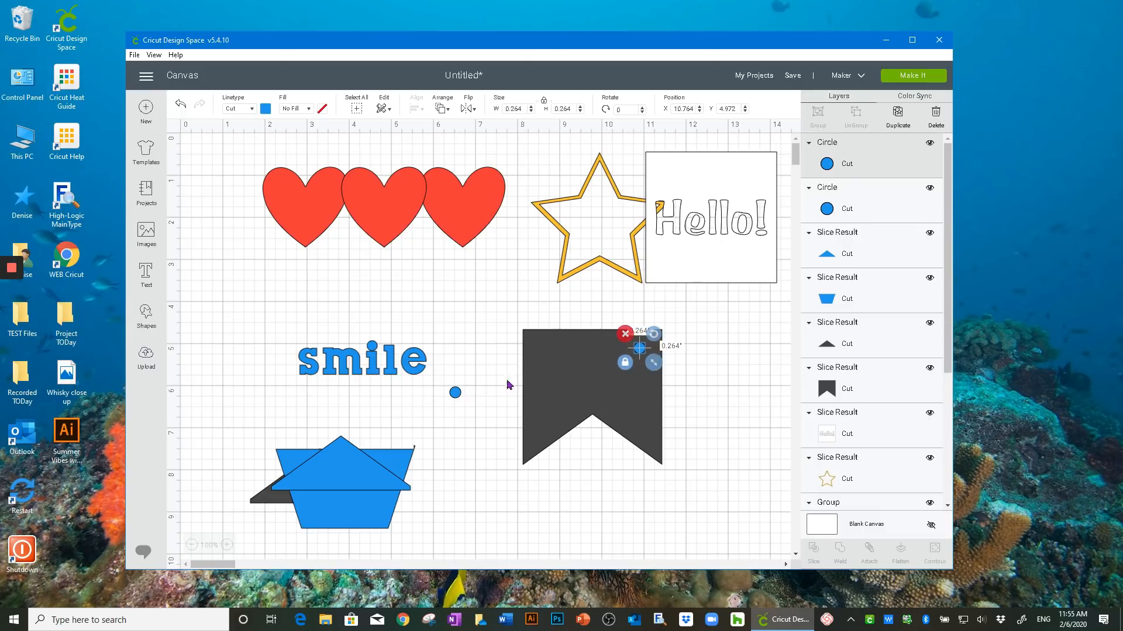
left_click_drag(455, 392, 571, 347)
left_click(712, 384)
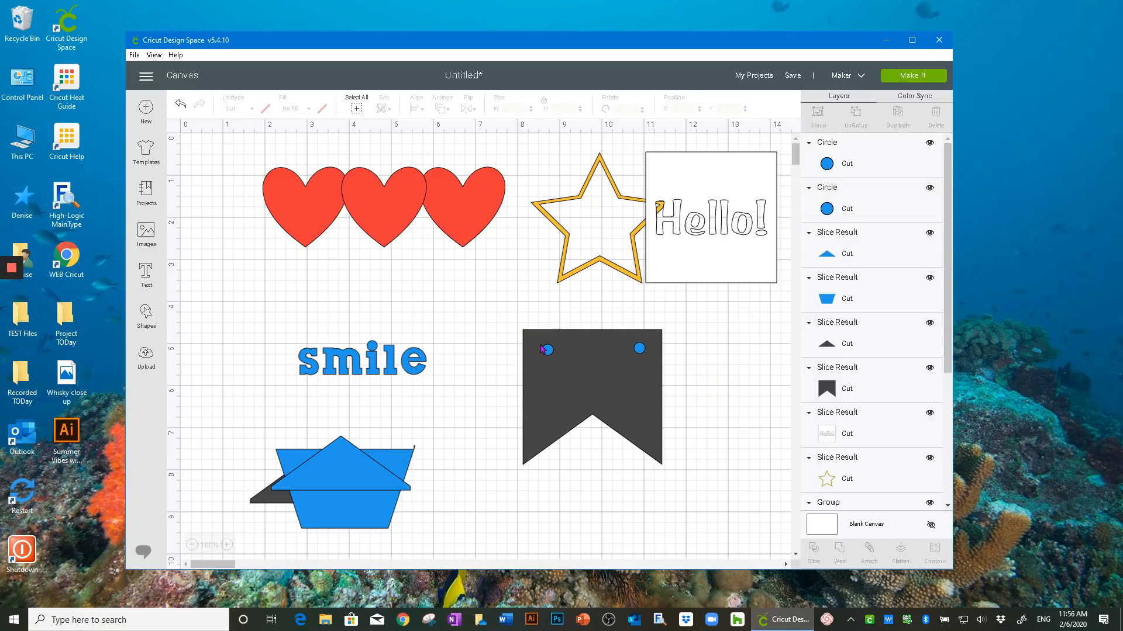
left_click(547, 350)
left_click(689, 378)
Try to slice with only the two small blue circles selected
left_click(875, 162)
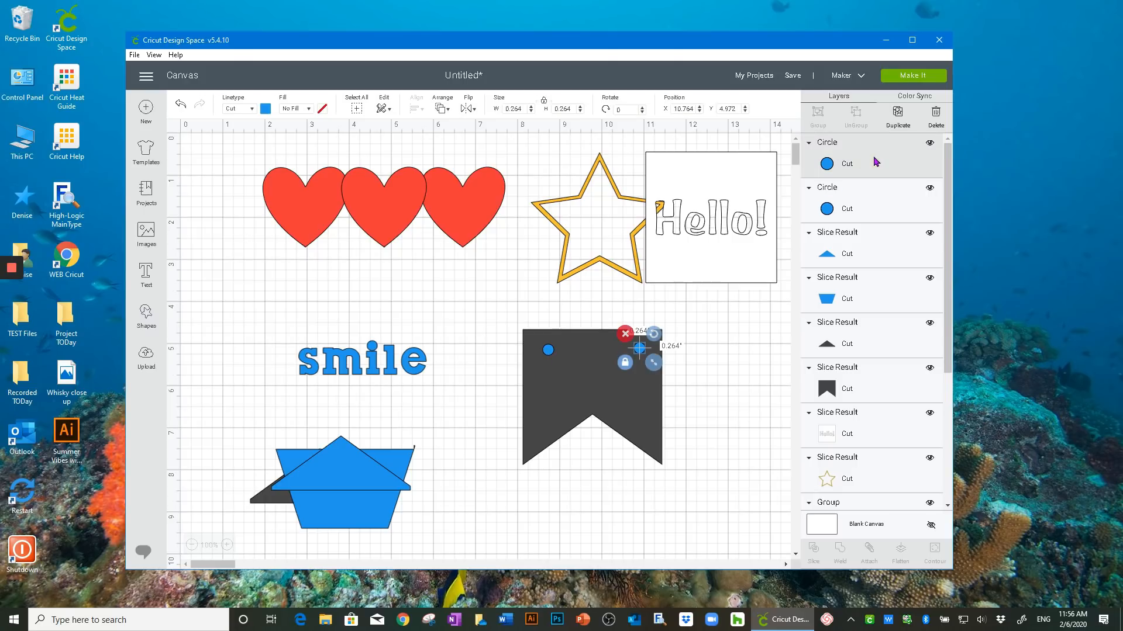
left_click(871, 206, "shift")
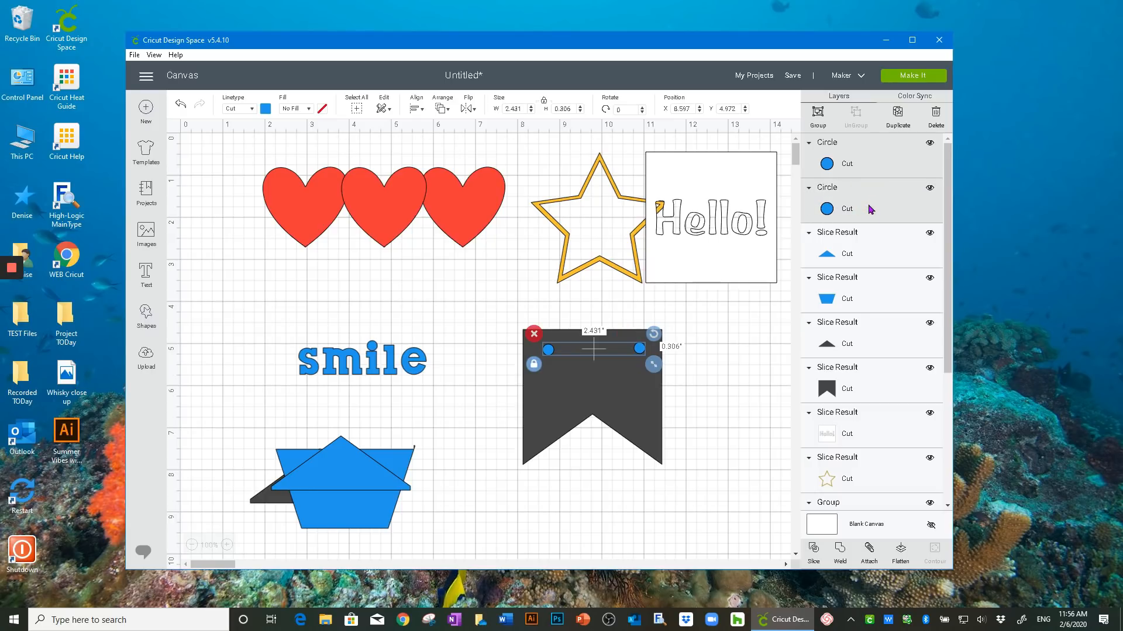
left_click(813, 551)
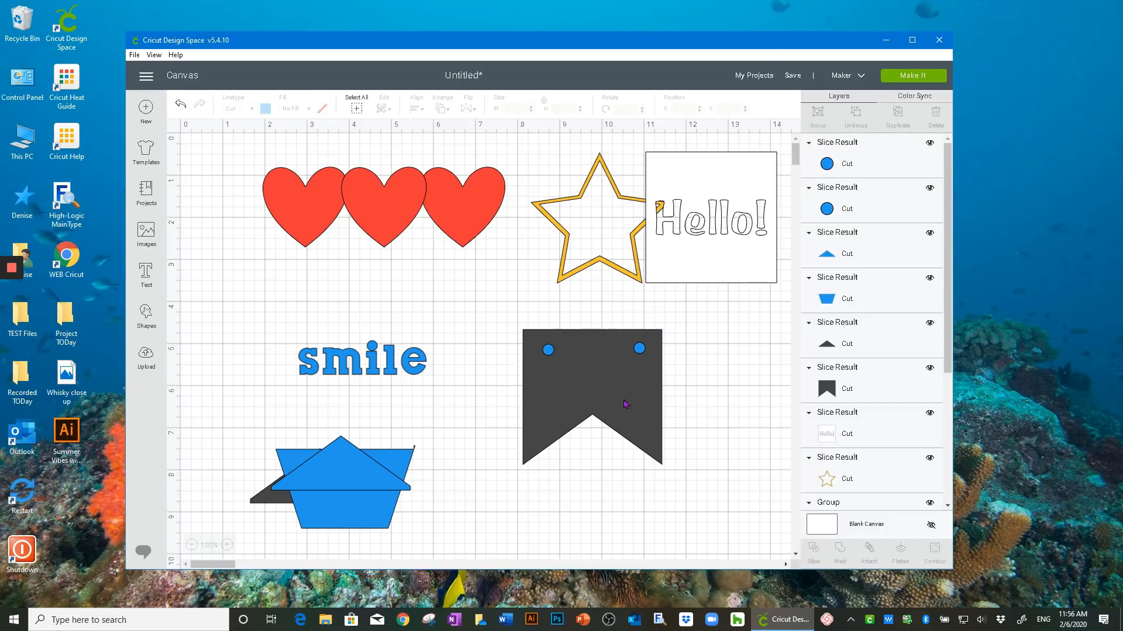
Shift the banner slightly down and to the right to check whether holes were cut
left_click(617, 432)
left_click_drag(617, 434, 620, 403)
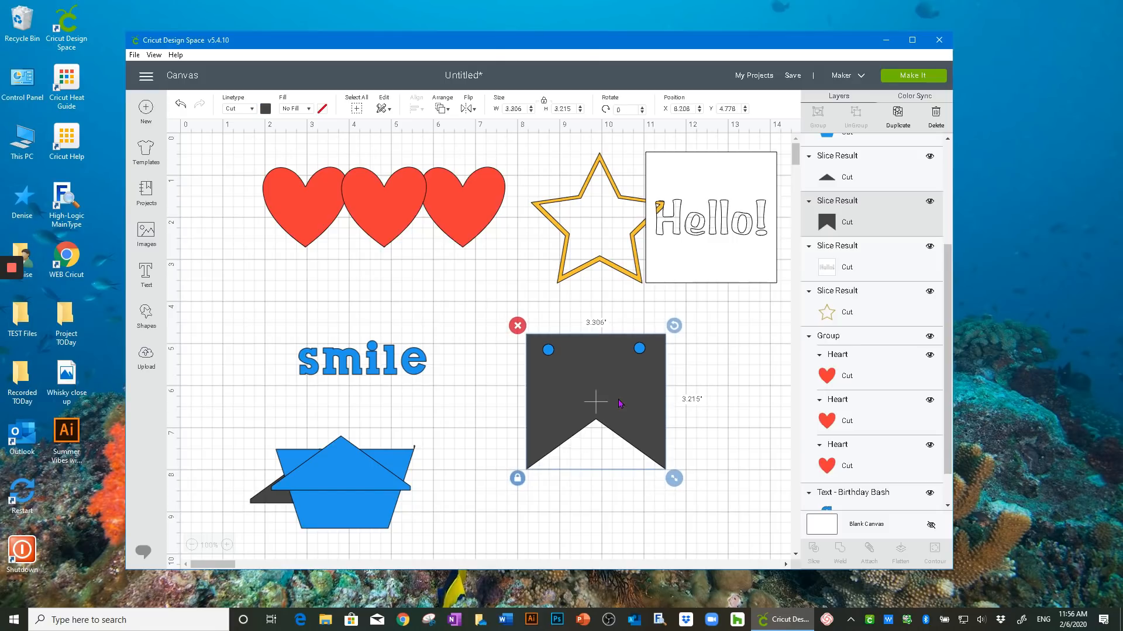
left_click(706, 372)
left_click_drag(948, 267, 963, 178)
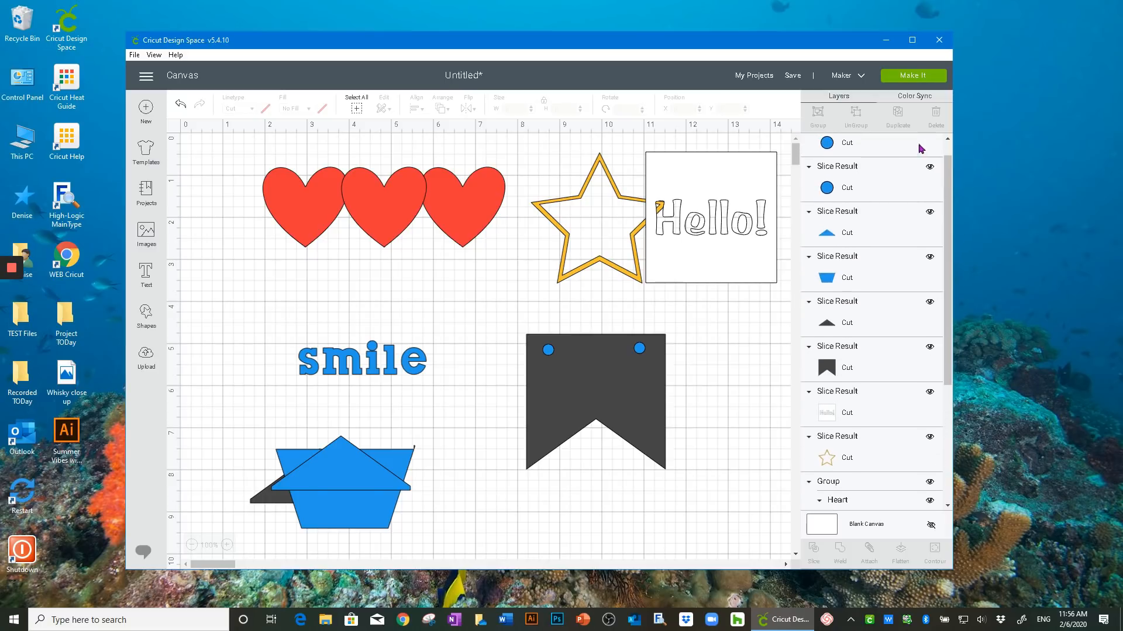
left_click(877, 144)
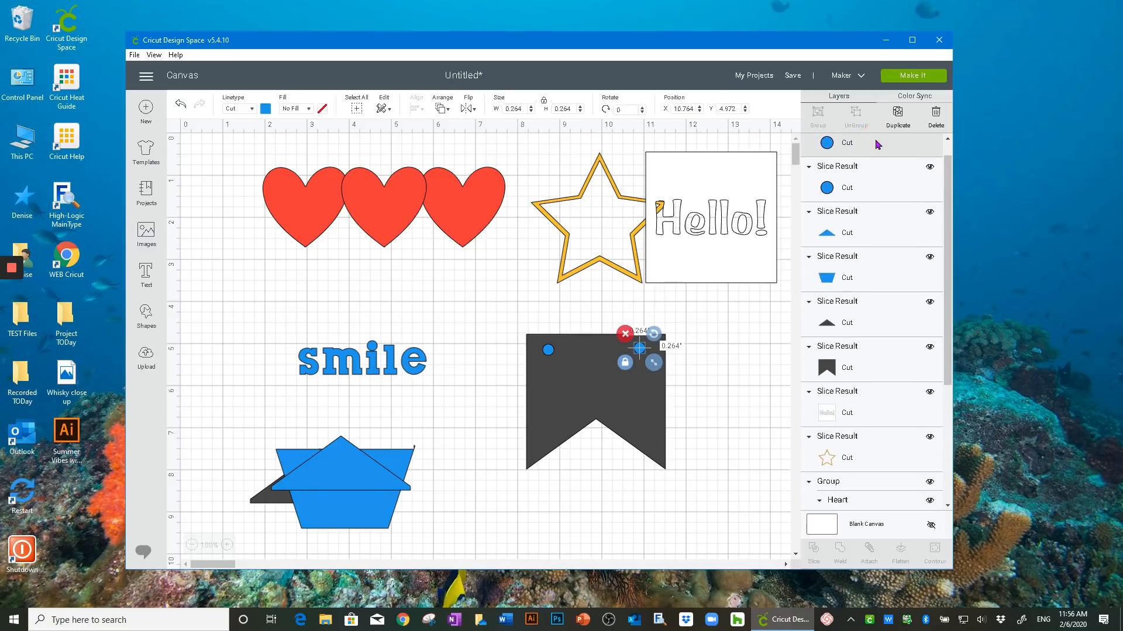
left_click(875, 188, "shift")
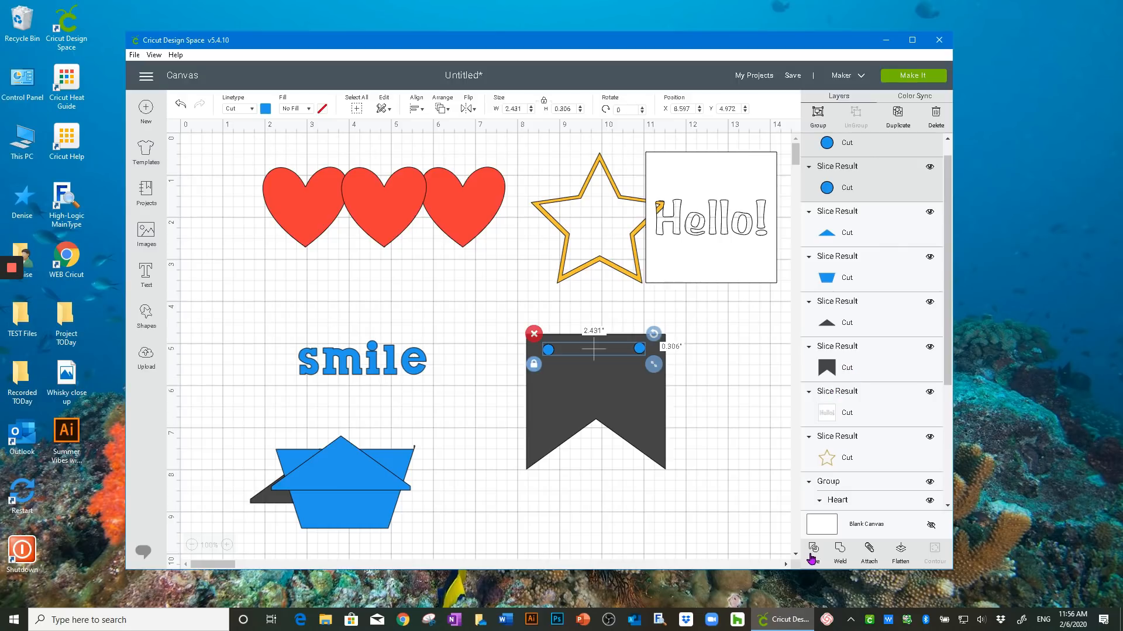
left_click(863, 367)
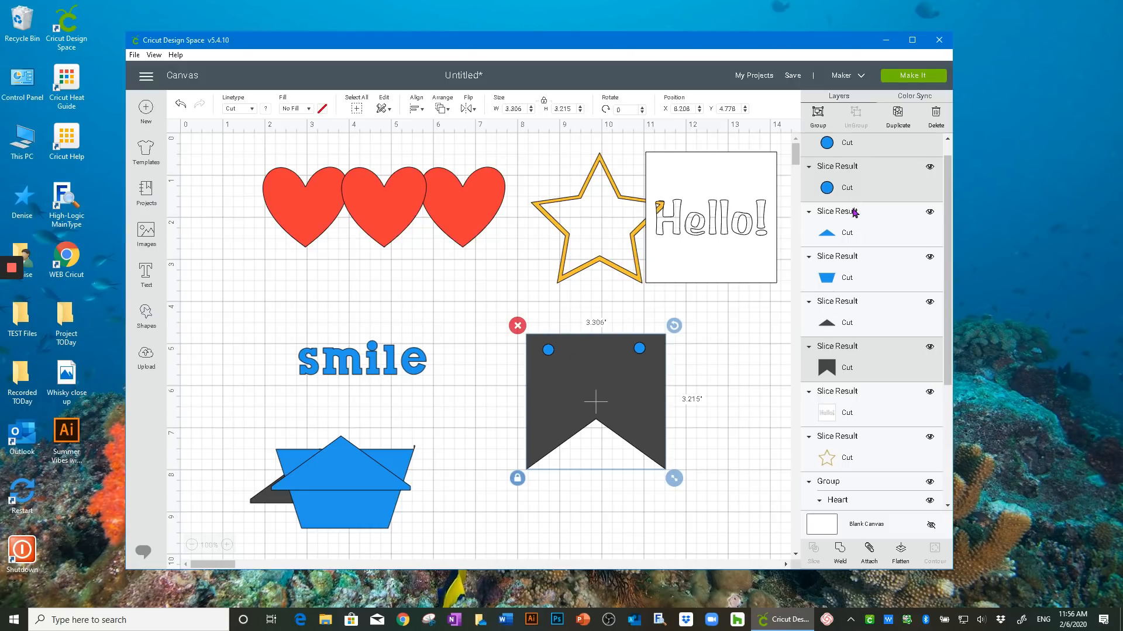
left_click(726, 375)
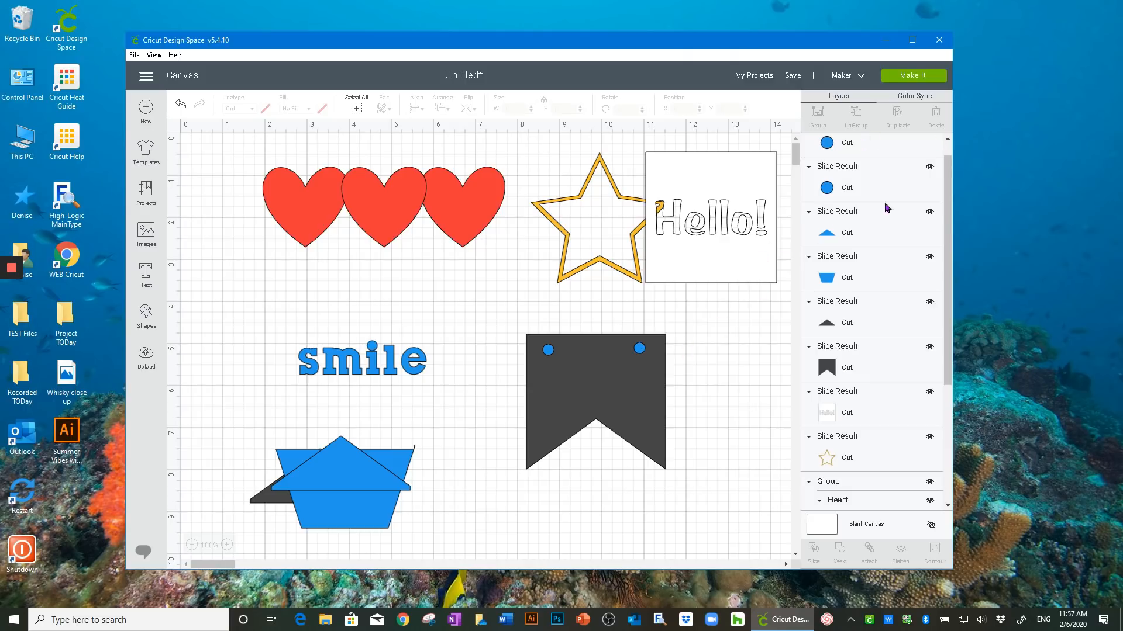
Slice the banner with the small blue circle in its upper-right corner
left_click(640, 349)
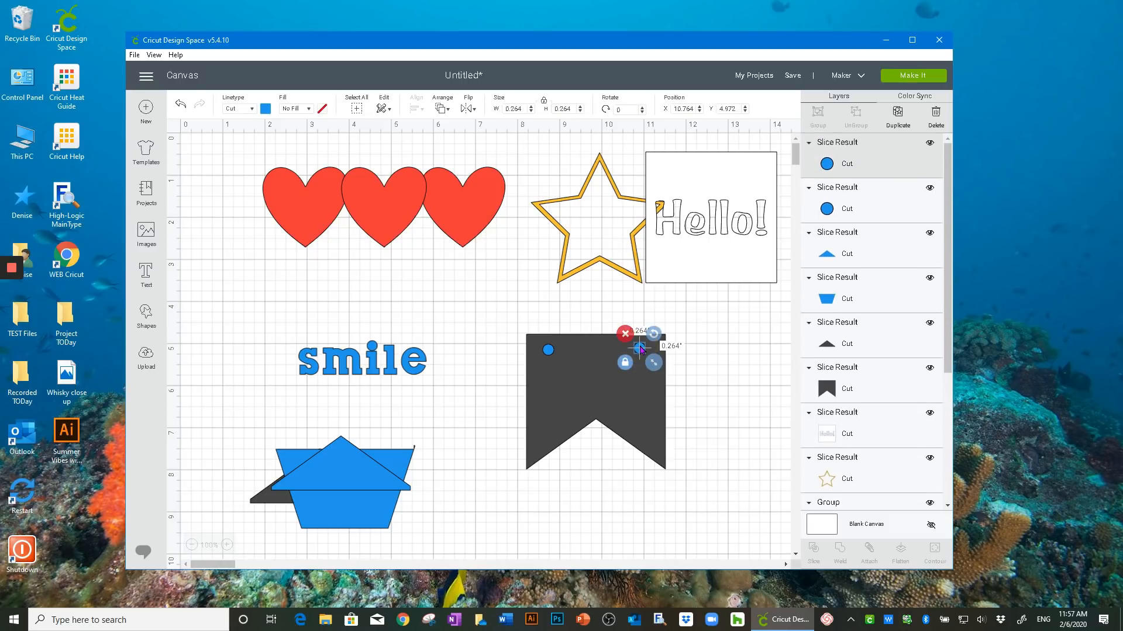
left_click(648, 407, "shift")
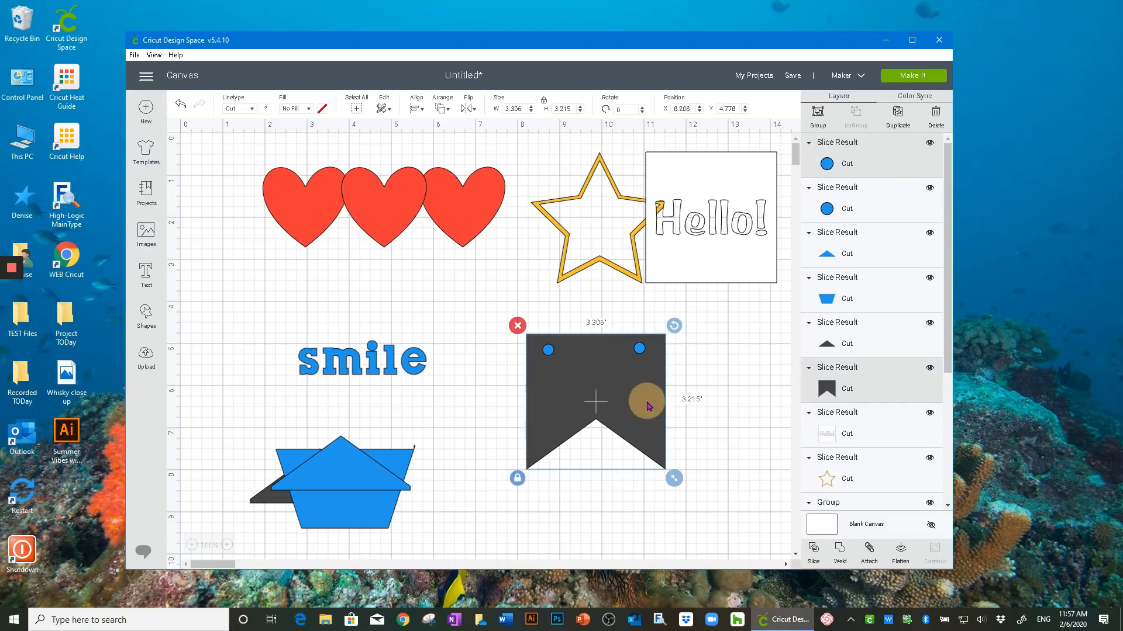
left_click(812, 550)
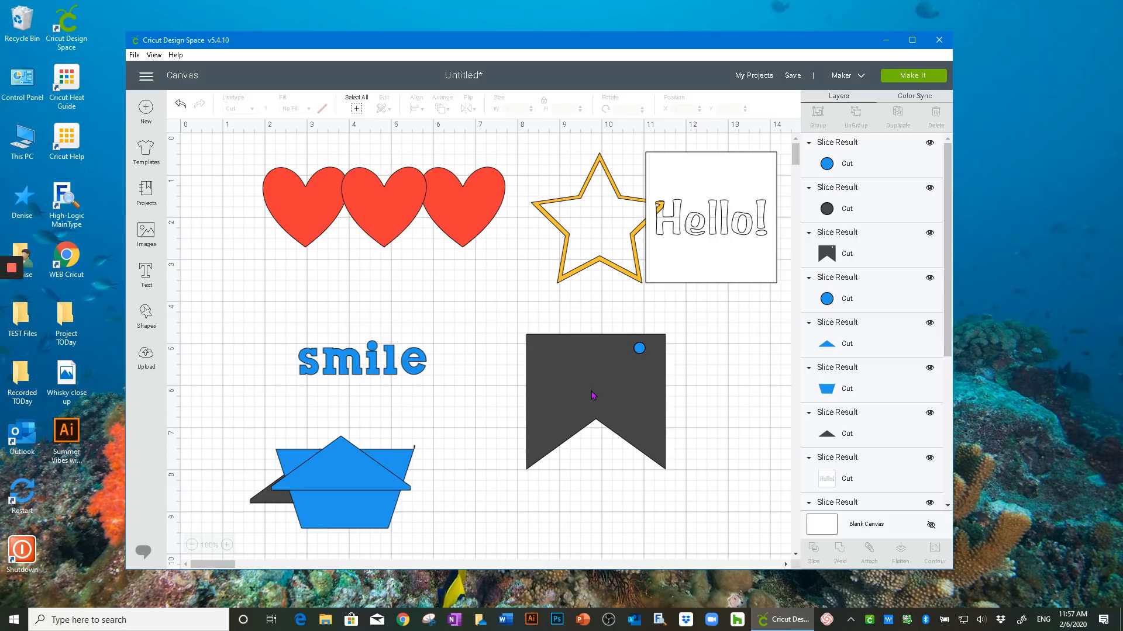
Send the sliced banner to the back, behind the small circles
right_click(587, 391)
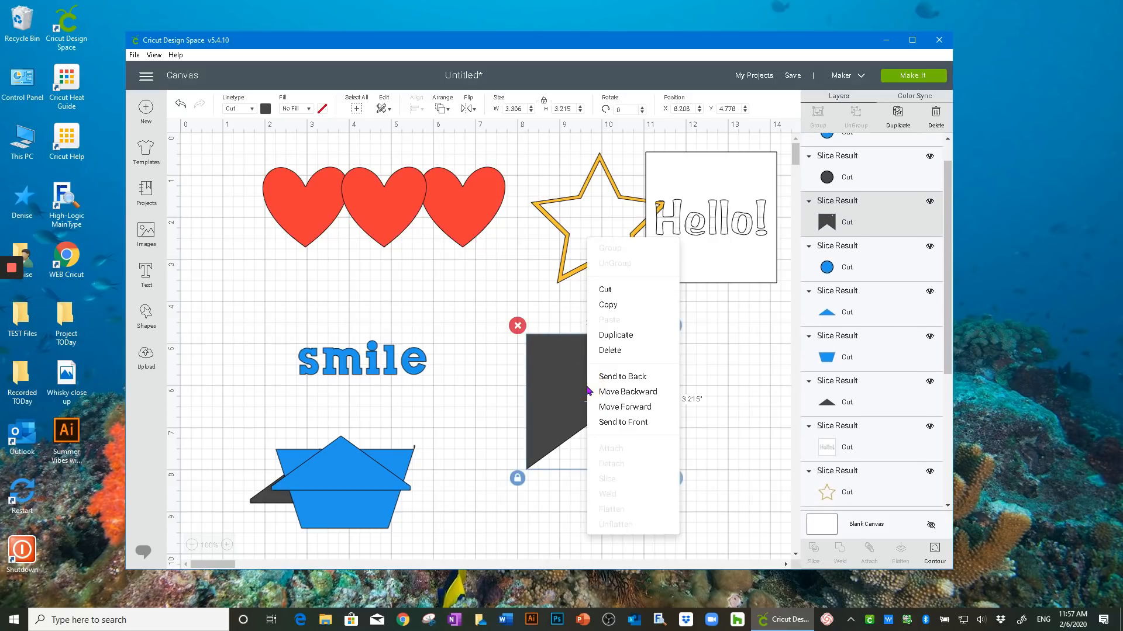
left_click(620, 377)
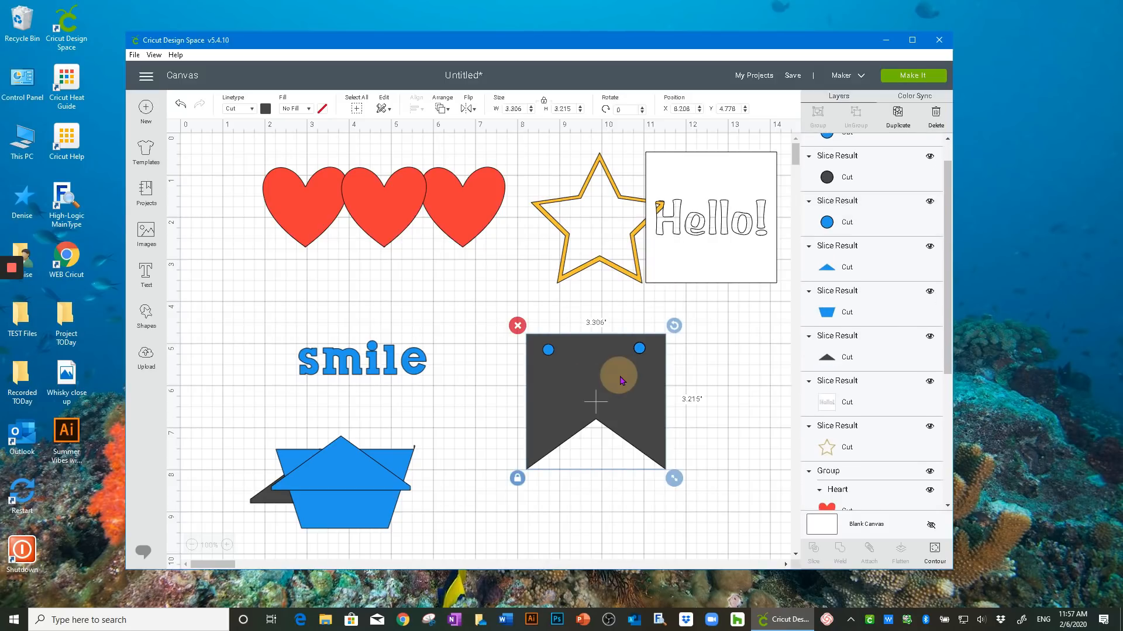
left_click(482, 370)
Slice the banner with the small blue circle in its upper-left corner
left_click(548, 351)
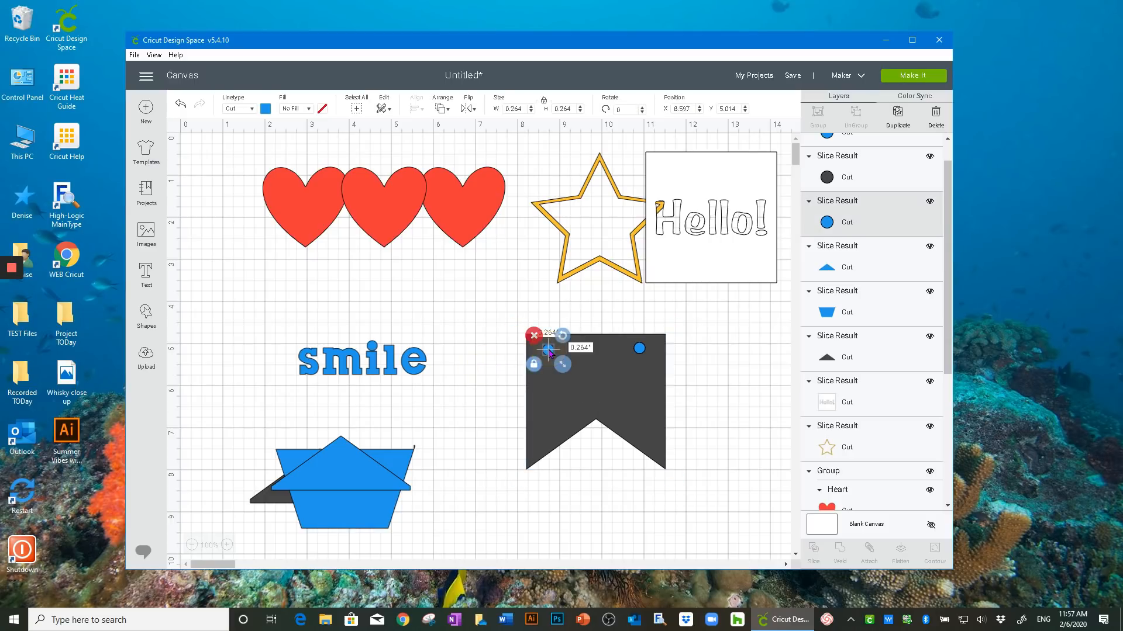
left_click(560, 415, "shift")
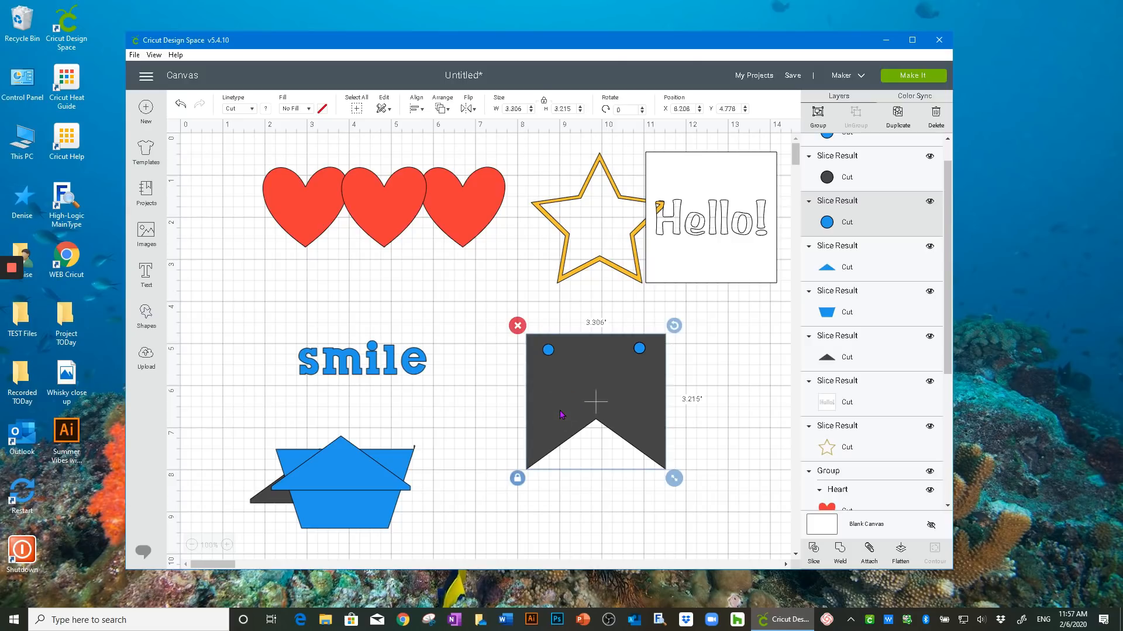
left_click(812, 549)
Separate the slice pieces by moving the banner down and both small blue circles outward
left_click_drag(622, 394, 624, 447)
left_click_drag(639, 350, 659, 347)
left_click_drag(548, 352, 534, 353)
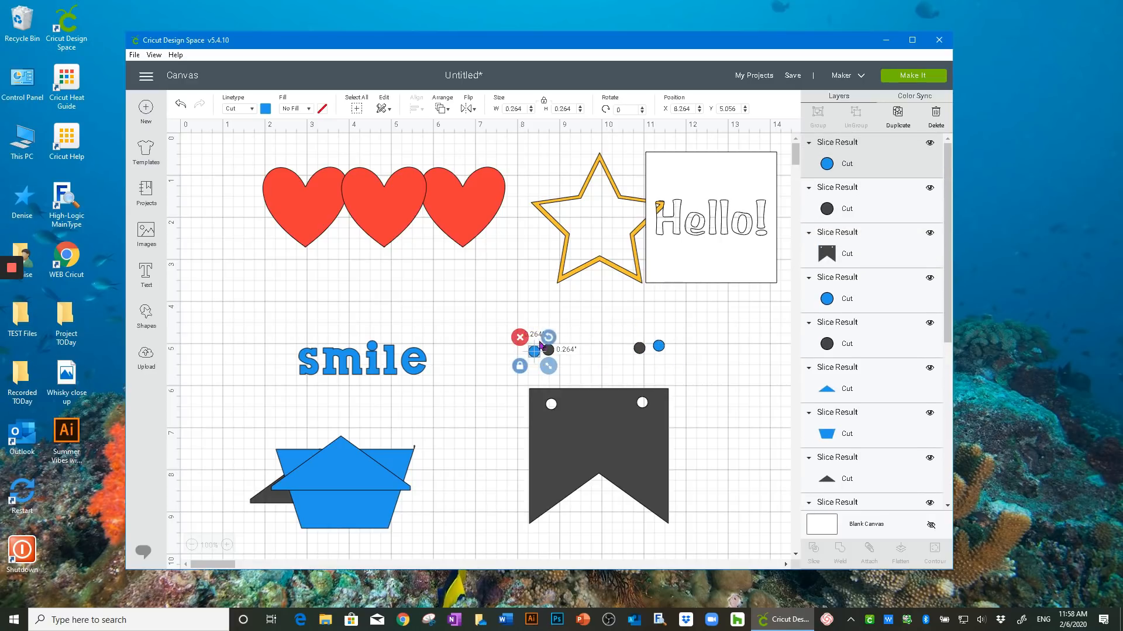
Delete the leftover small blue and dark circles above the banner
left_click(501, 338)
left_click_drag(501, 327, 689, 370)
left_click(518, 331)
Move the banner up over the Hello! square and the star to check that its corner holes are see-through
left_click_drag(607, 451, 623, 405)
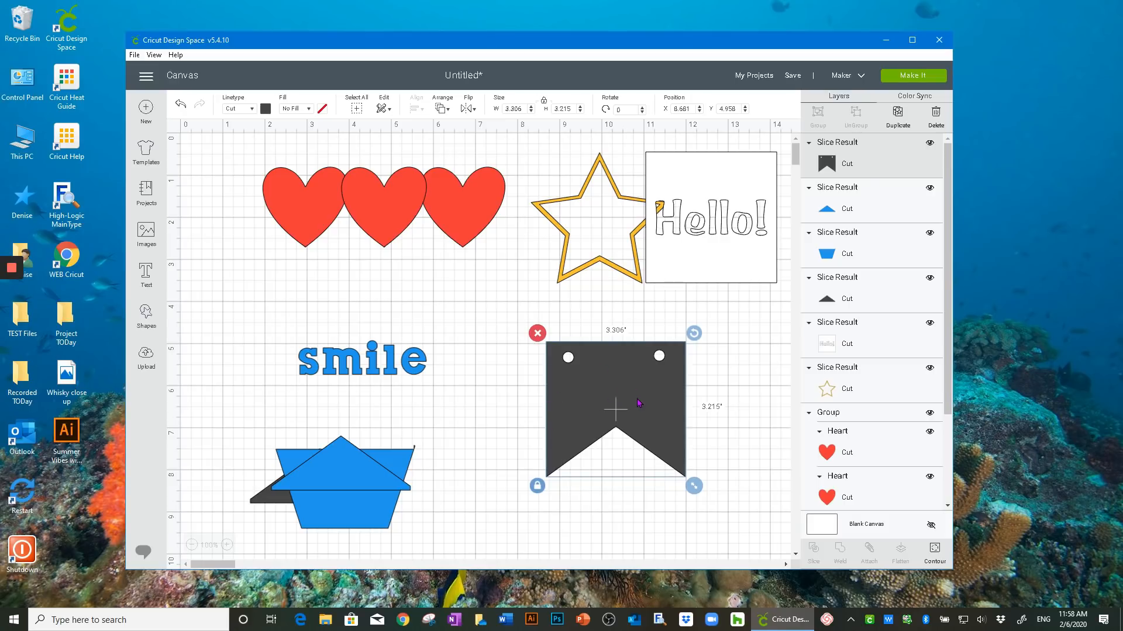
left_click_drag(606, 390, 705, 301)
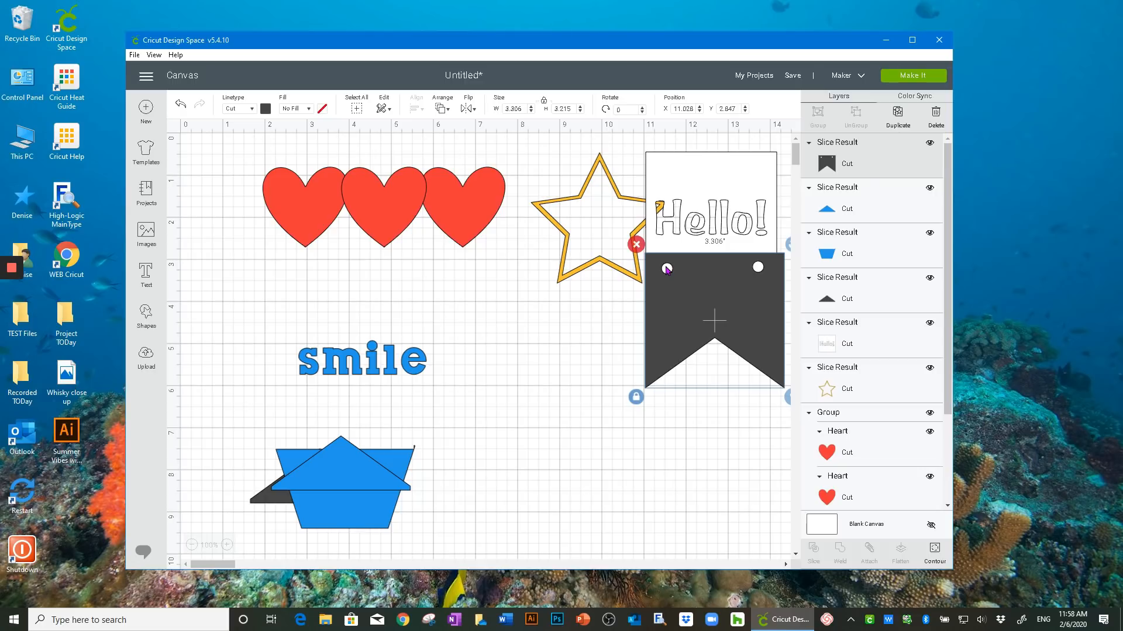
left_click_drag(692, 294, 643, 243)
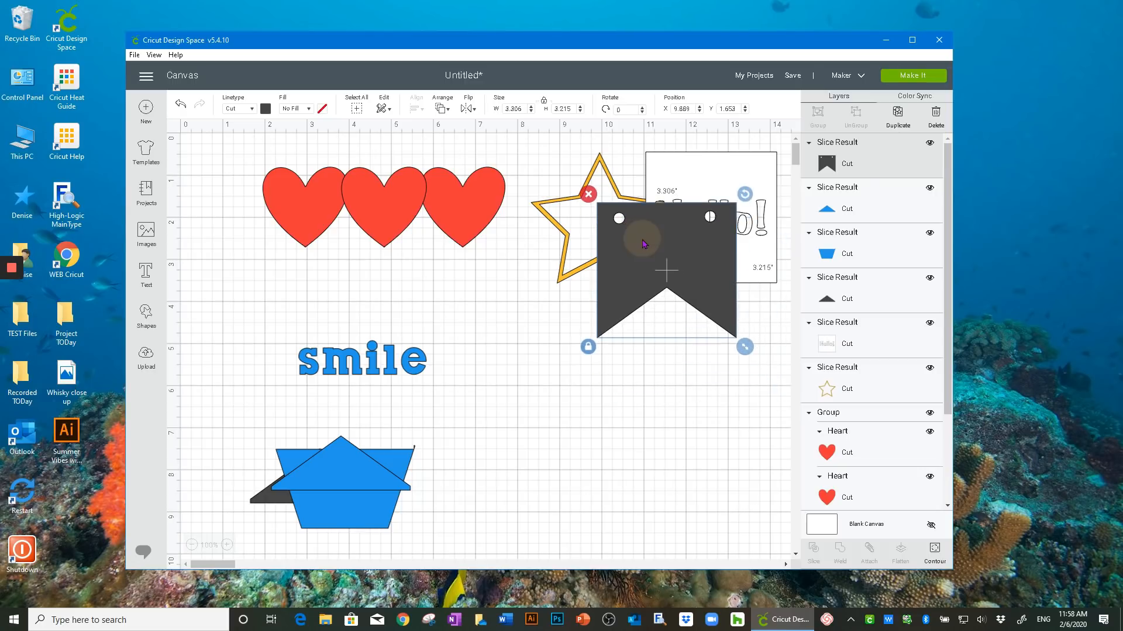
Delete the leftover slice pieces below the smile text, along with the banner, star and Hello! square
left_click(674, 373)
left_click_drag(218, 439, 482, 518)
left_click(233, 430)
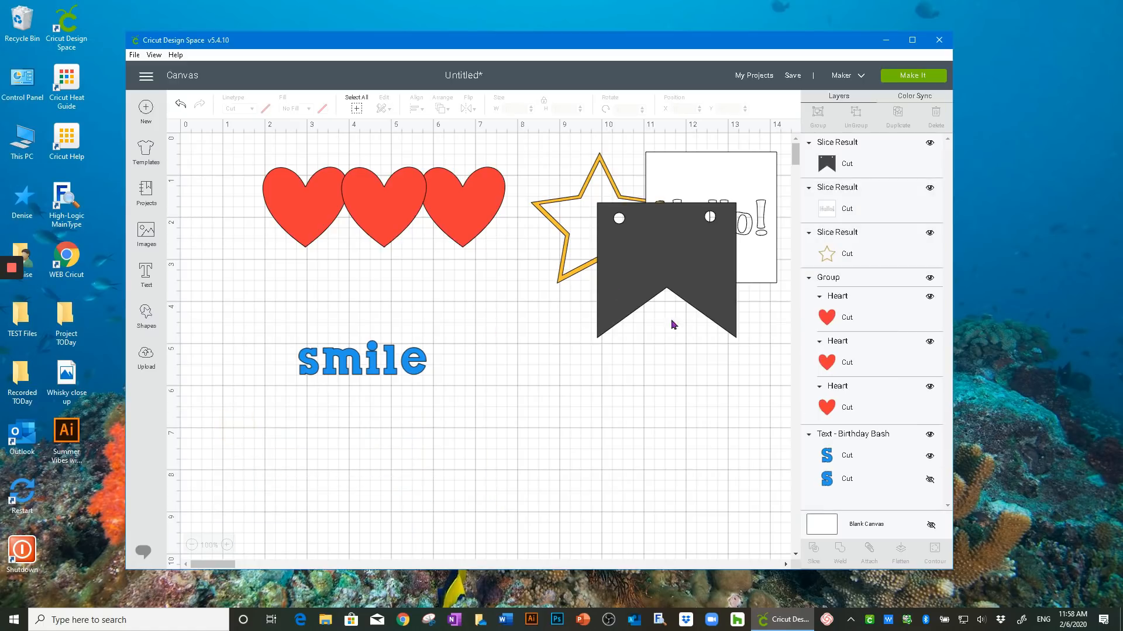
left_click_drag(763, 362, 566, 177)
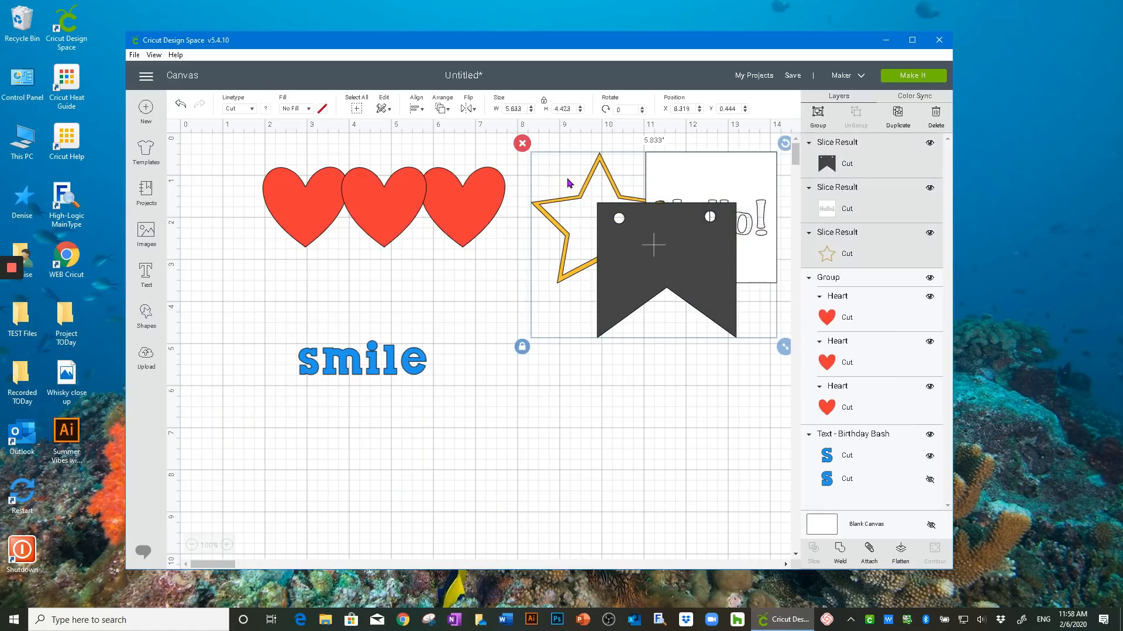
left_click(522, 143)
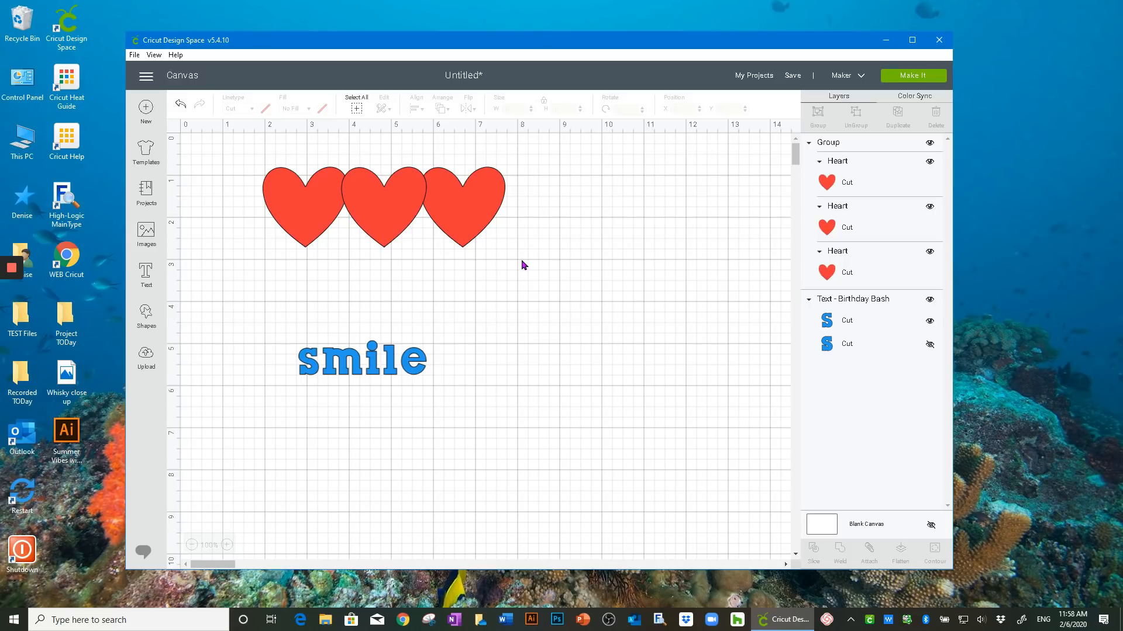
Duplicate the group of three hearts and place the copy at the row's end, slightly overlapping the last heart
left_click(479, 205)
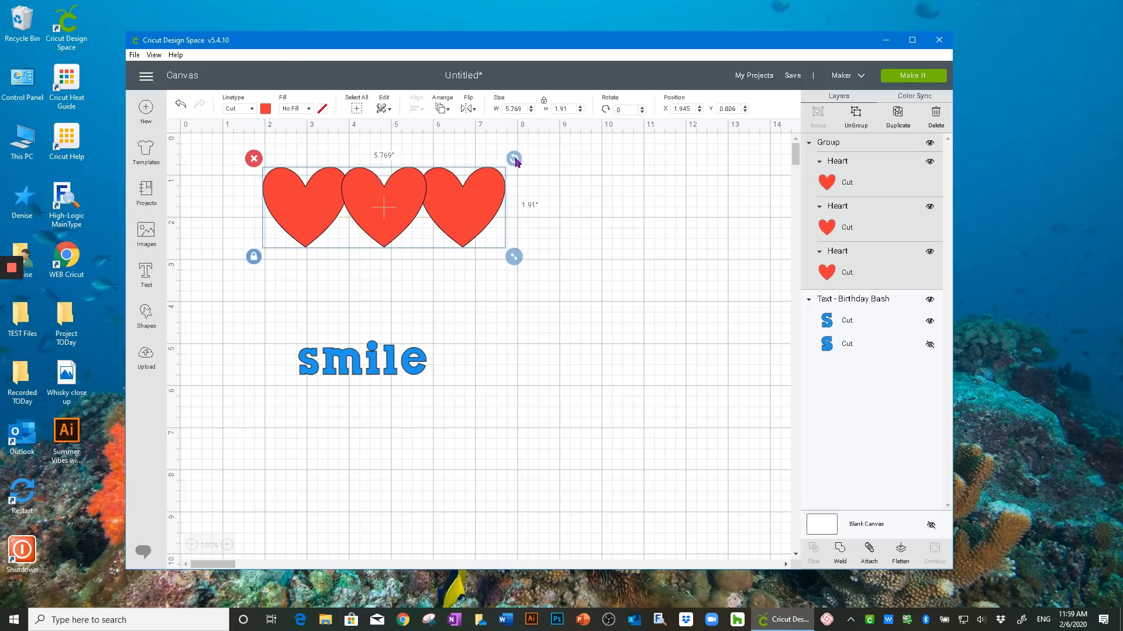
left_click(895, 116)
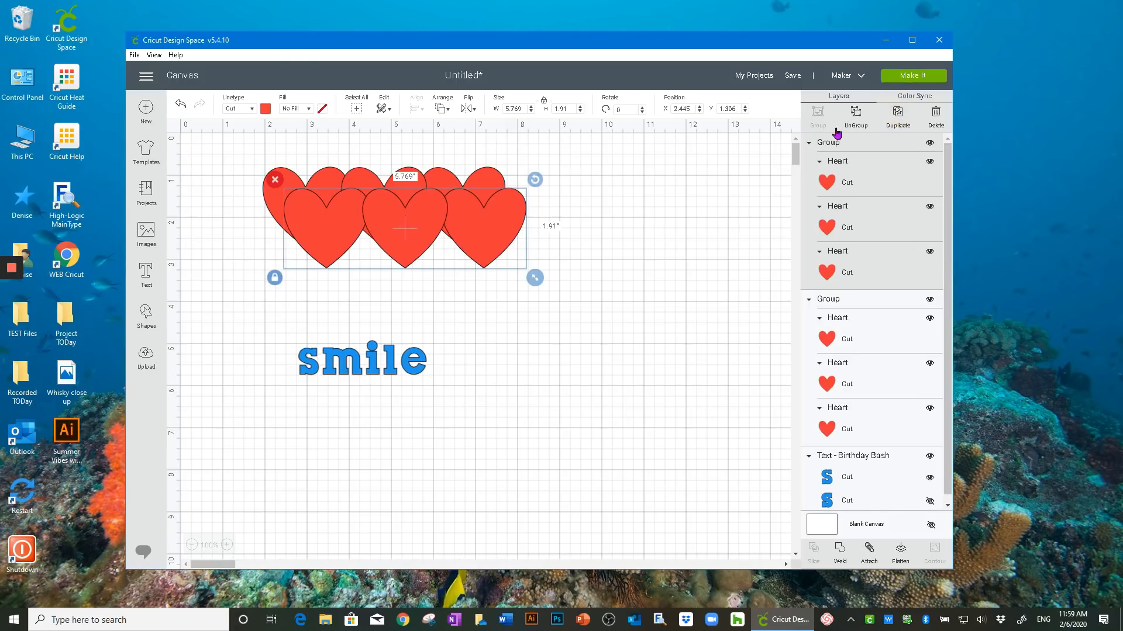
left_click_drag(408, 240, 622, 217)
left_click(616, 307)
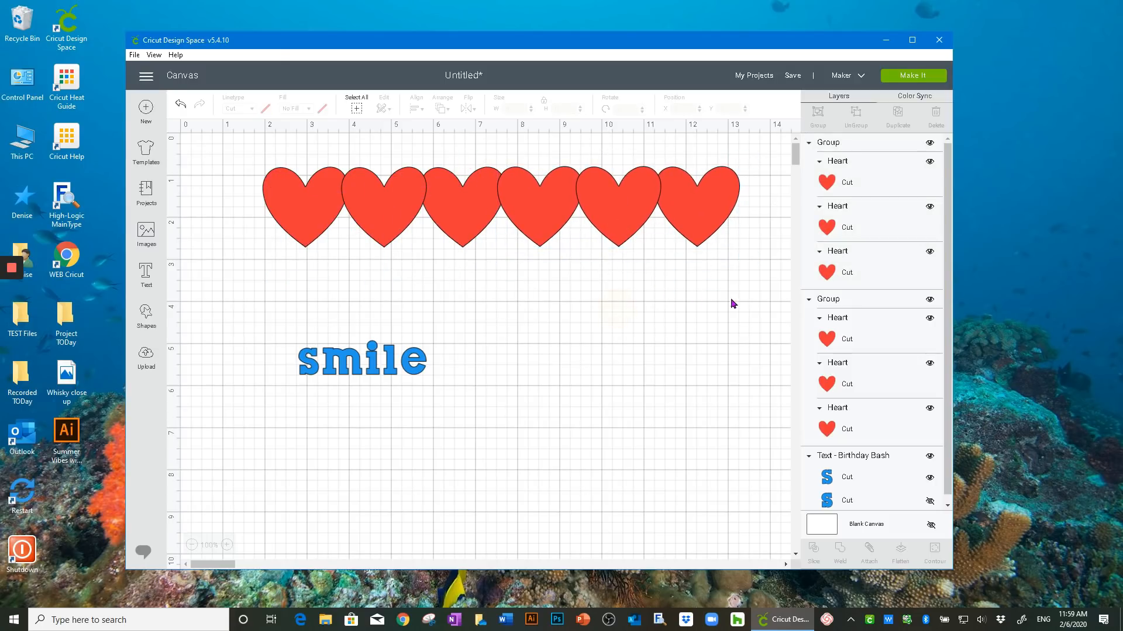
Center both heart groups vertically and weld them into one continuous border
left_click_drag(719, 292, 235, 148)
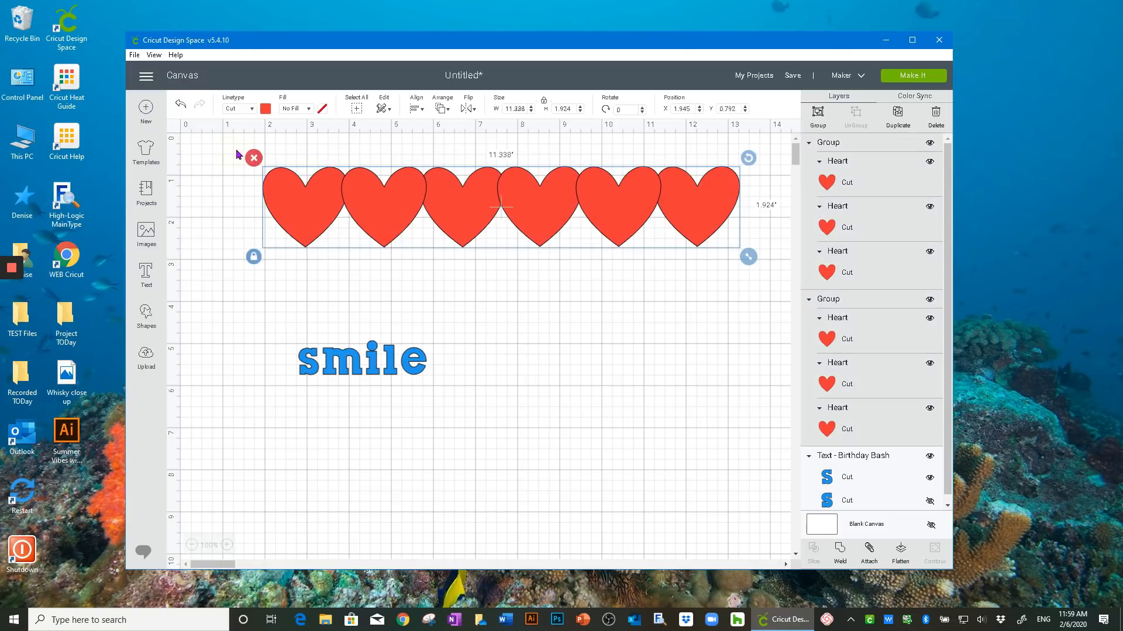
left_click(421, 111)
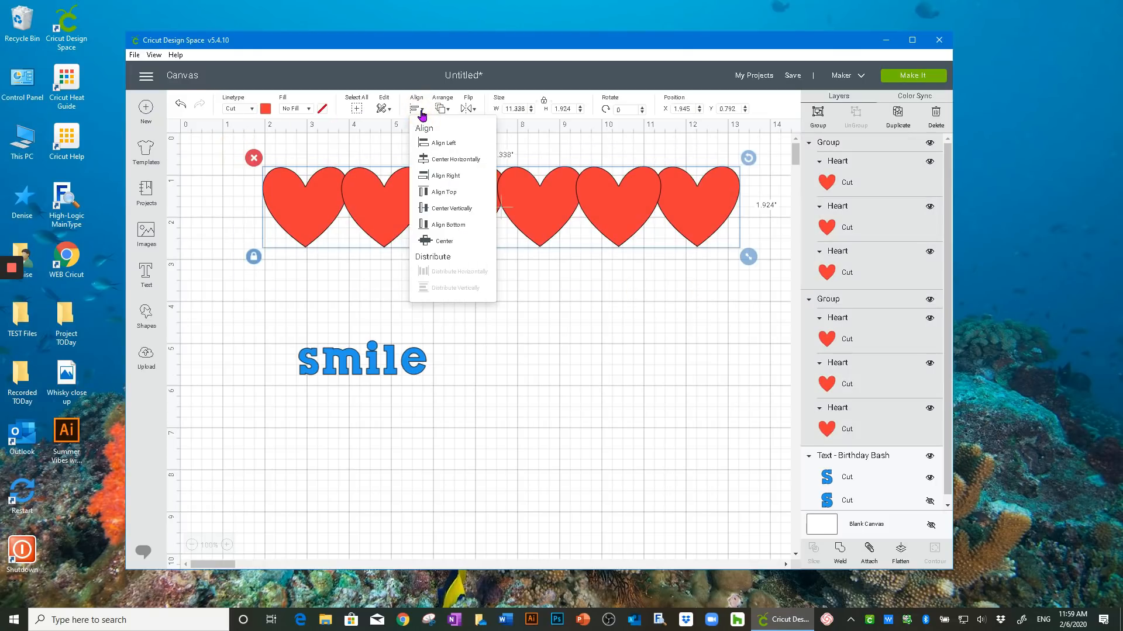
left_click(429, 207)
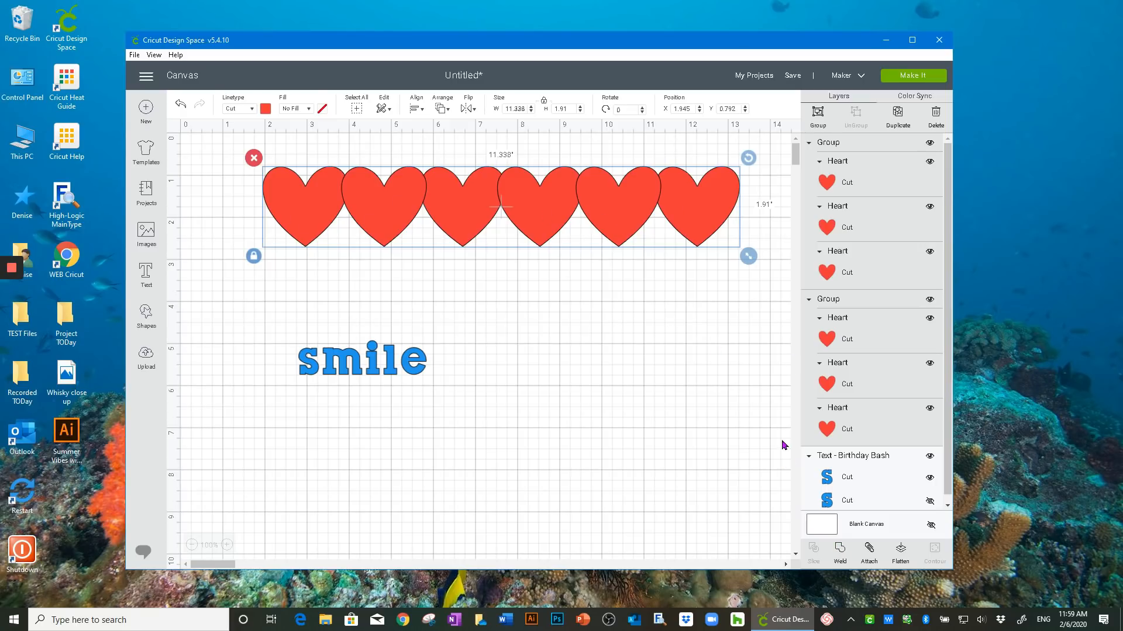
left_click(841, 552)
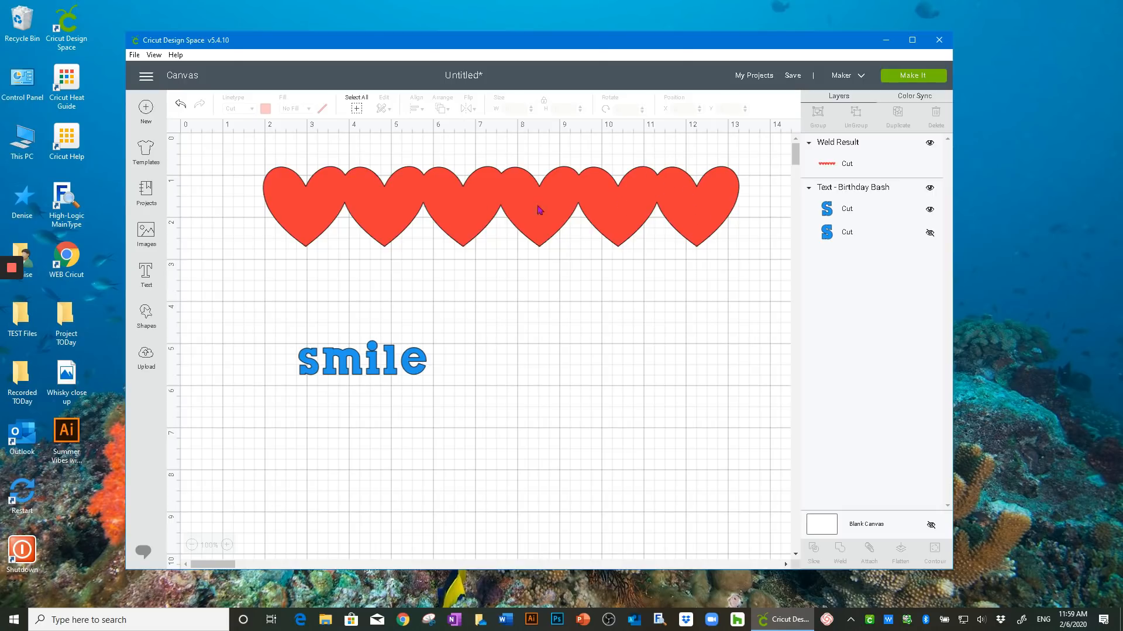
Rotate the welded heart border to about 91°, tilt it back to about 76° and move it clear of the smile text
mouse_move(535, 209)
left_mouse_down()
mouse_move(468, 206)
mouse_move(535, 194)
left_mouse_up()
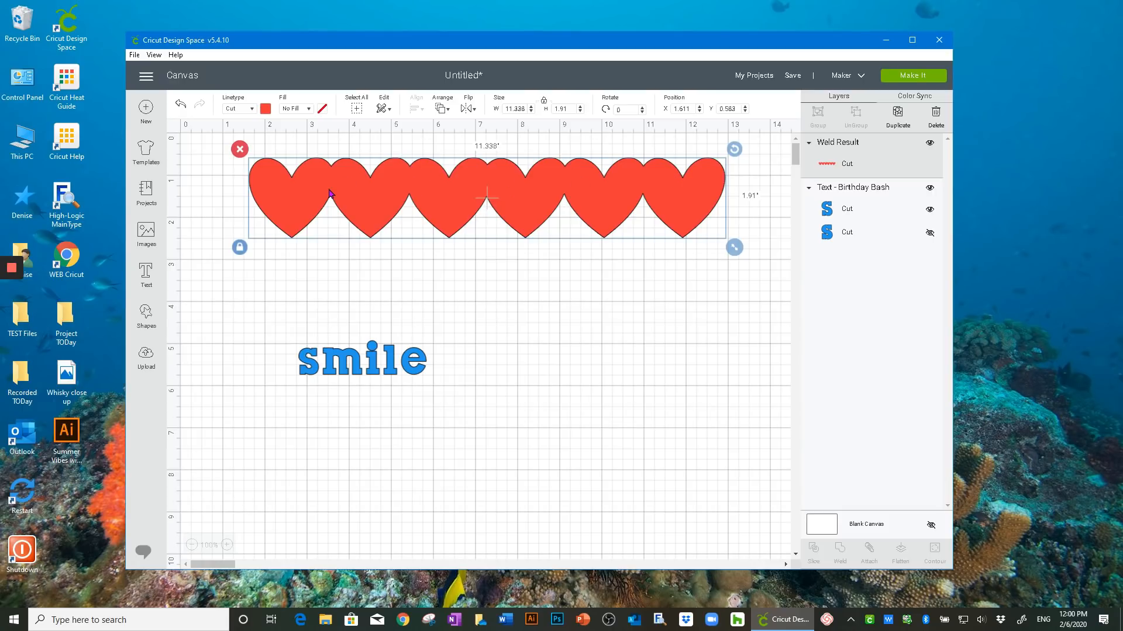
left_click_drag(734, 149, 517, 404)
left_click_drag(491, 250, 354, 267)
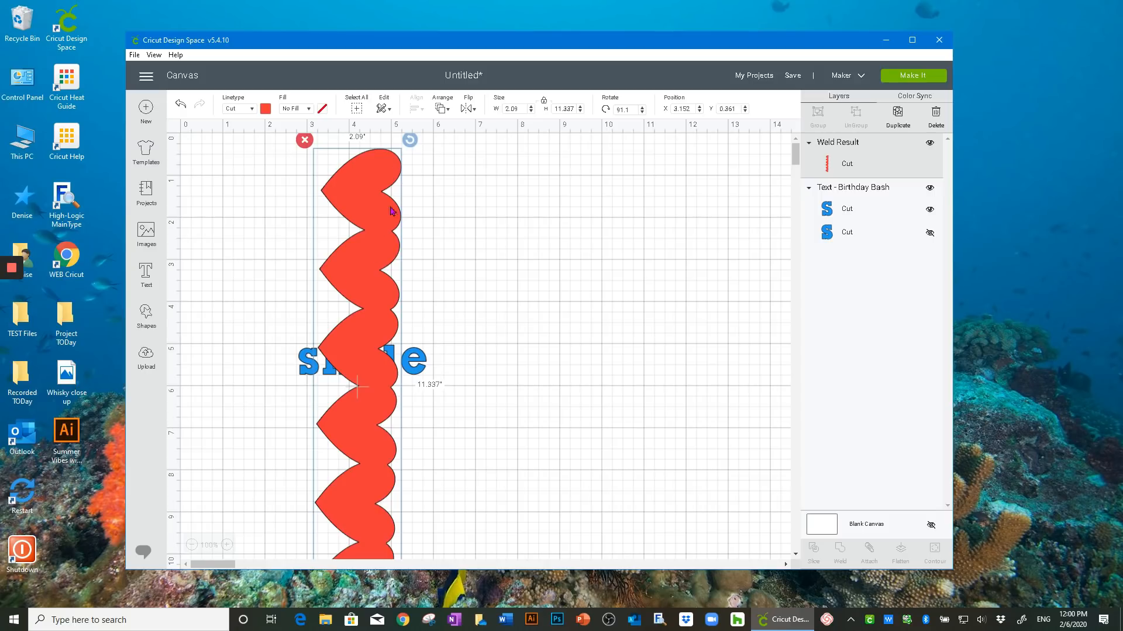
left_click_drag(375, 263, 372, 286)
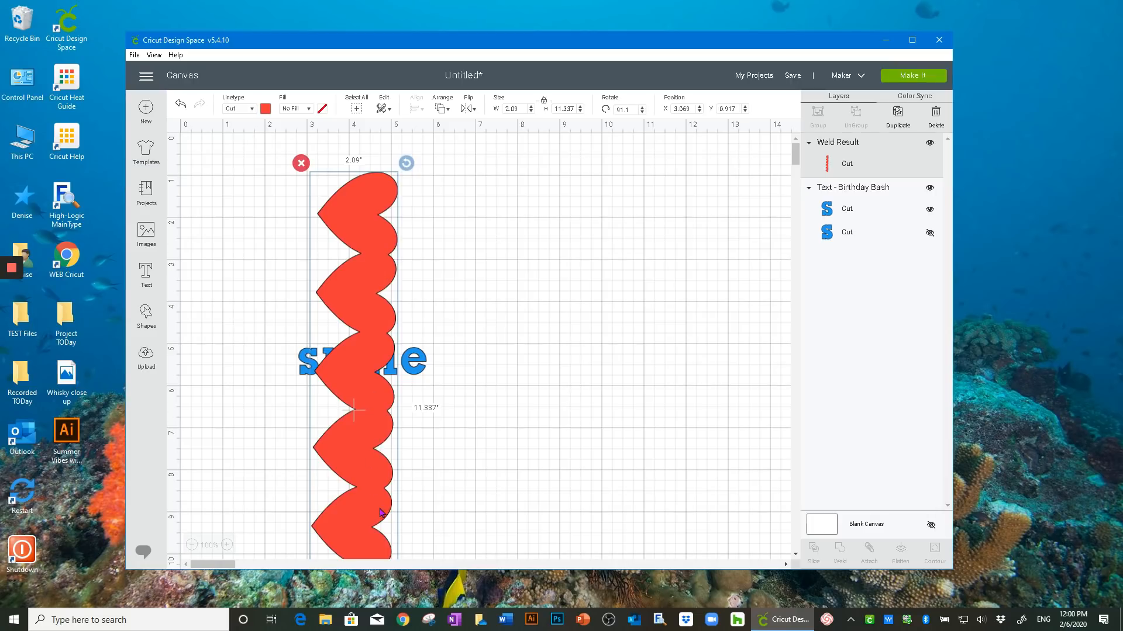
left_click_drag(406, 168, 251, 131)
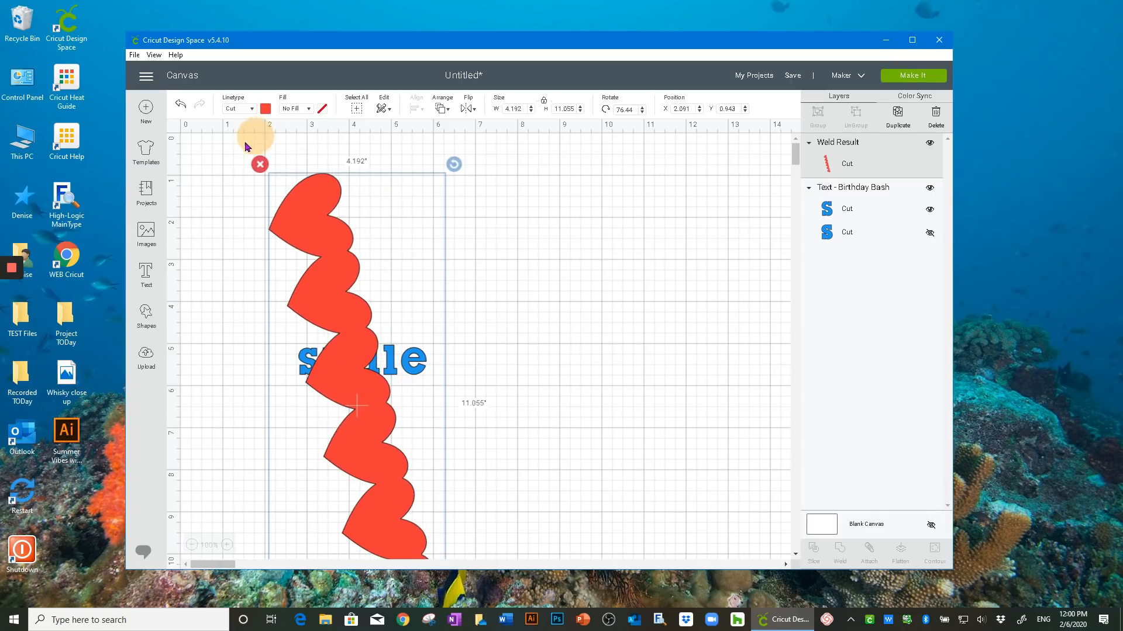
left_click_drag(406, 545, 528, 509)
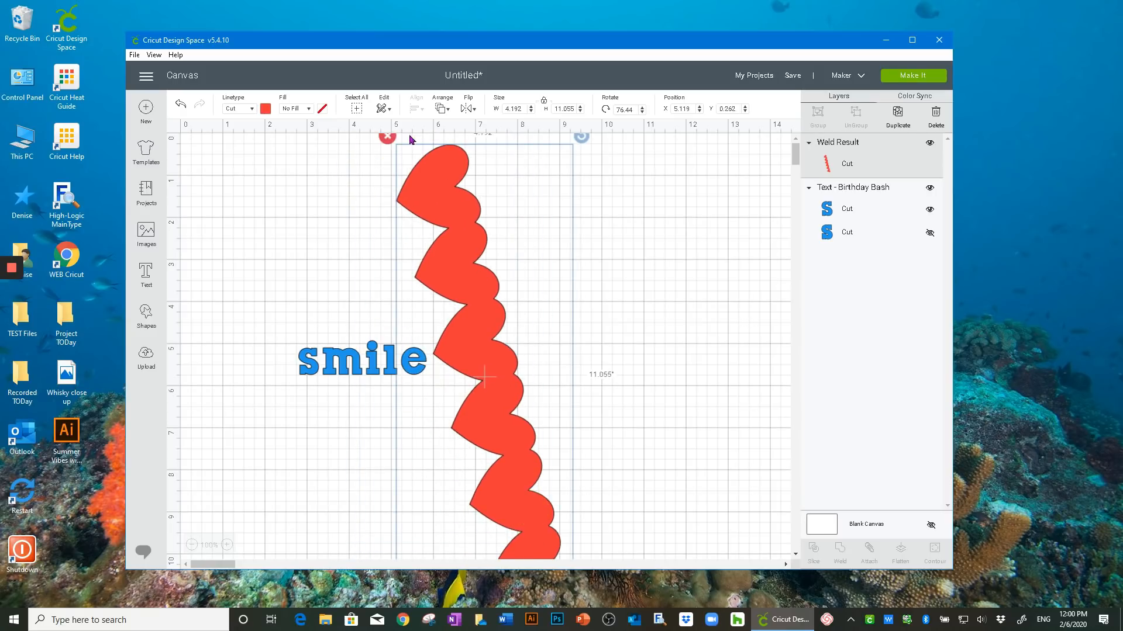
Empty the canvas by deleting the welded heart border and the smile text
left_click(390, 141)
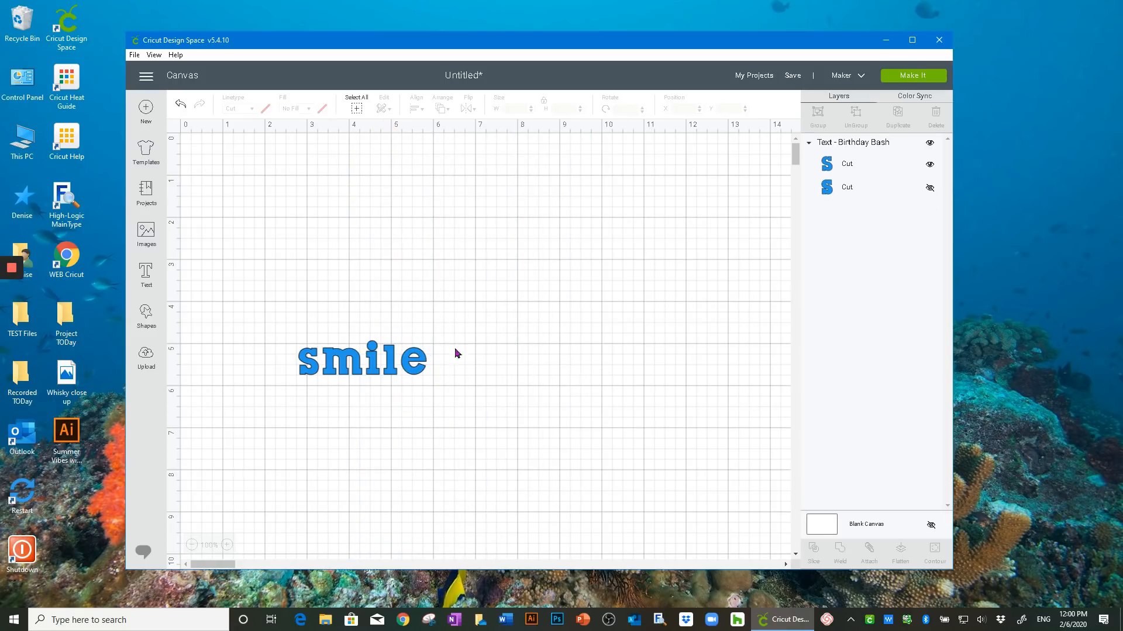
left_click_drag(458, 395, 275, 332)
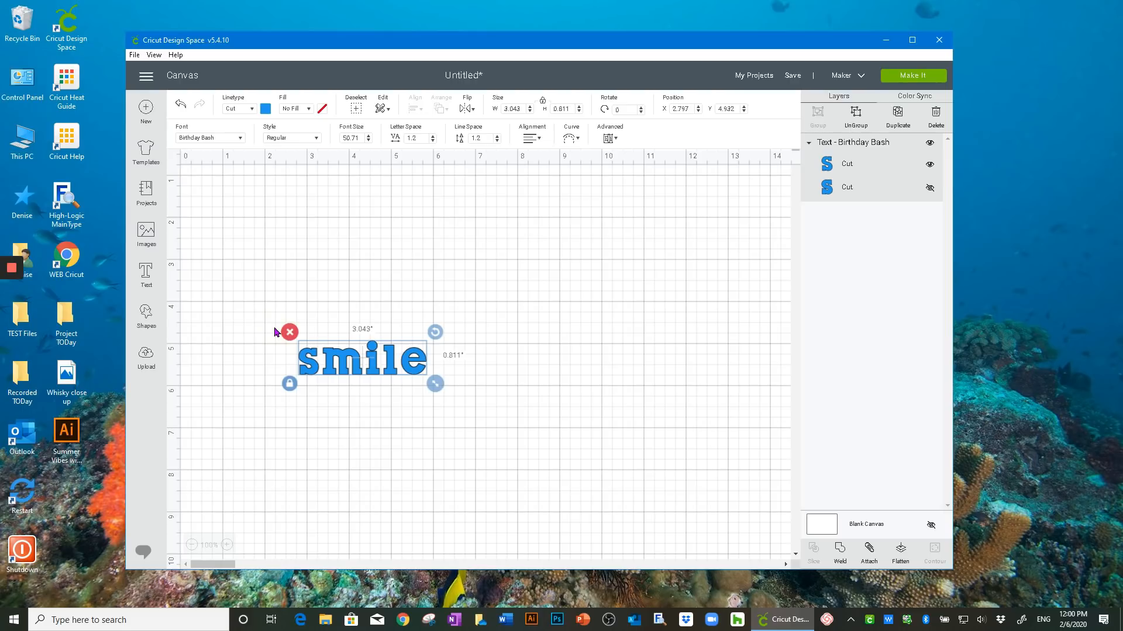
left_click(362, 415)
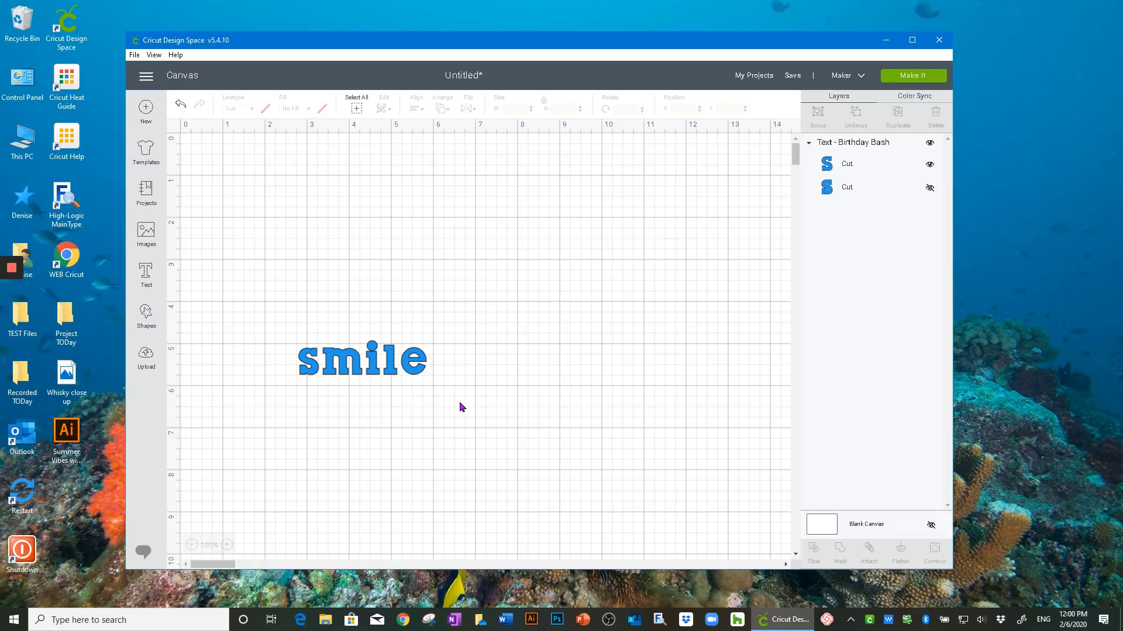
left_click_drag(454, 396, 278, 318)
left_click(289, 332)
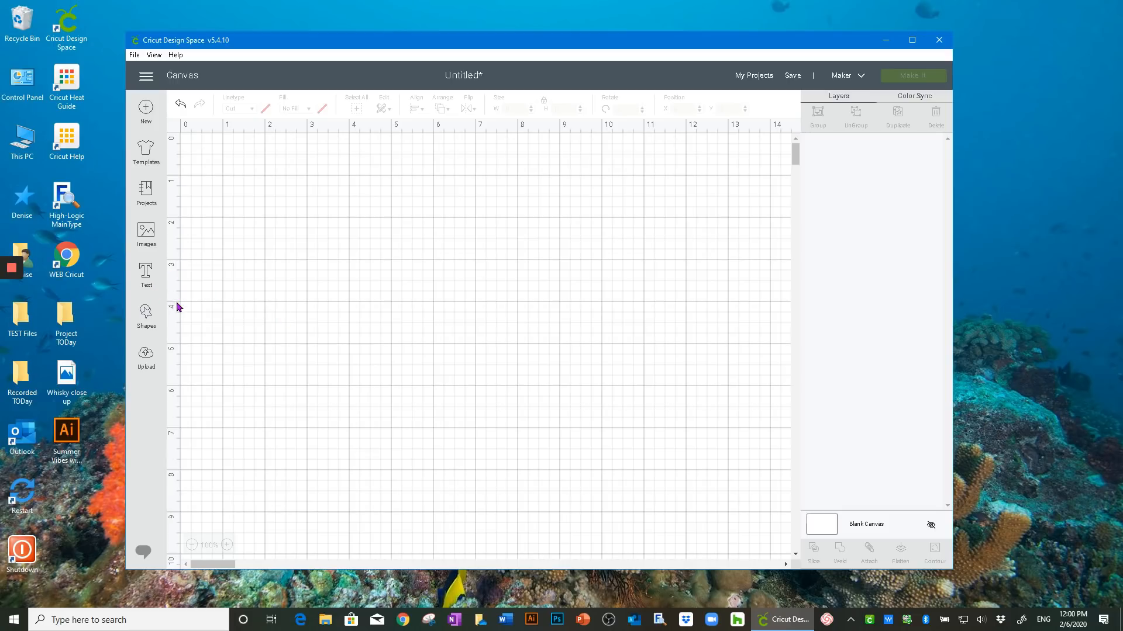
Add a square, unlock its proportions and reshape it into a tall rectangle about 2 in wide and 4 in high
left_click(145, 314)
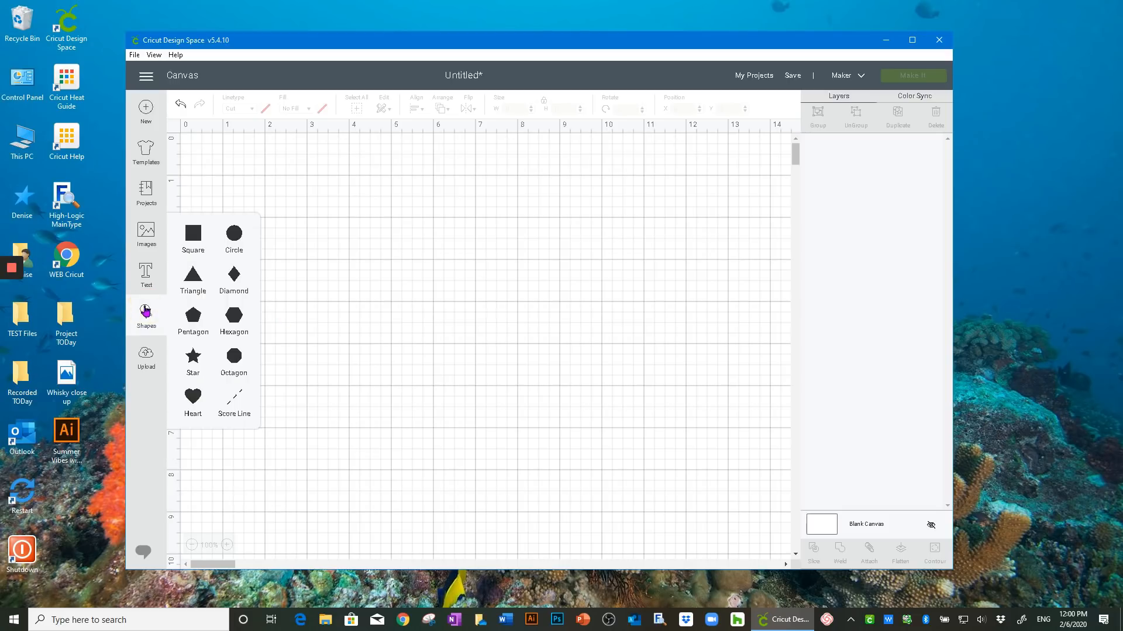
left_click(197, 236)
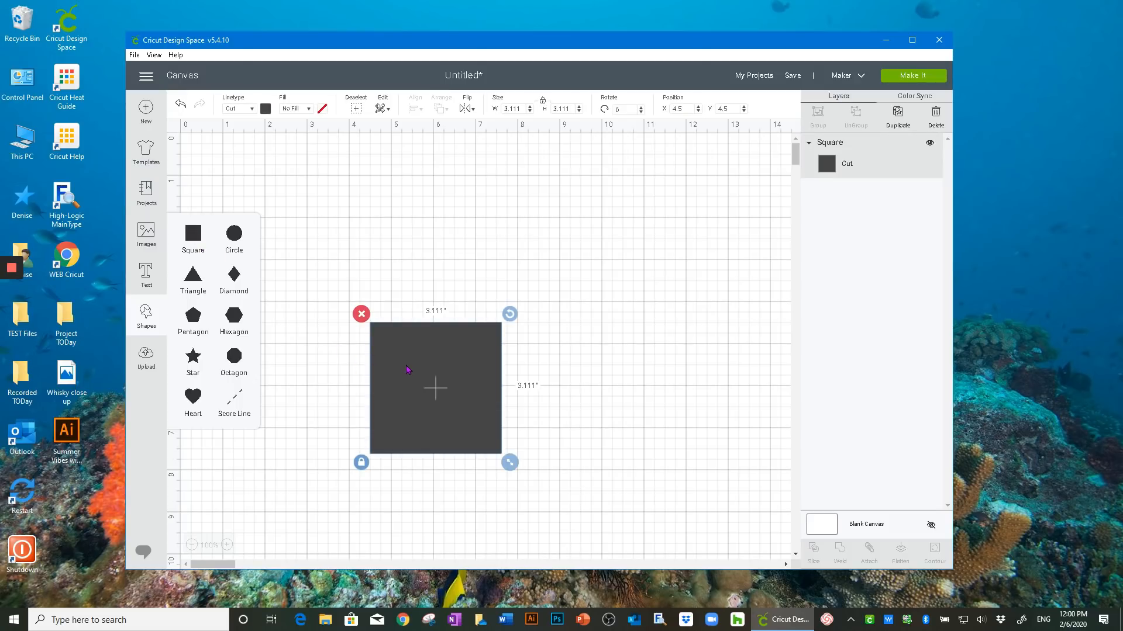
left_click_drag(426, 386, 454, 330)
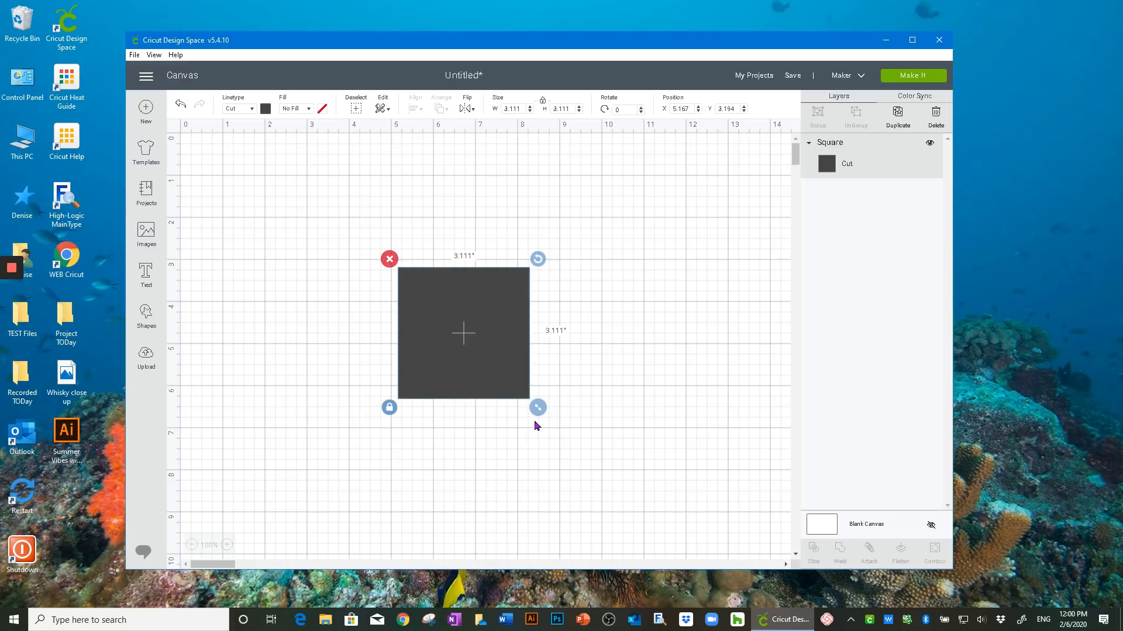
left_click(390, 408)
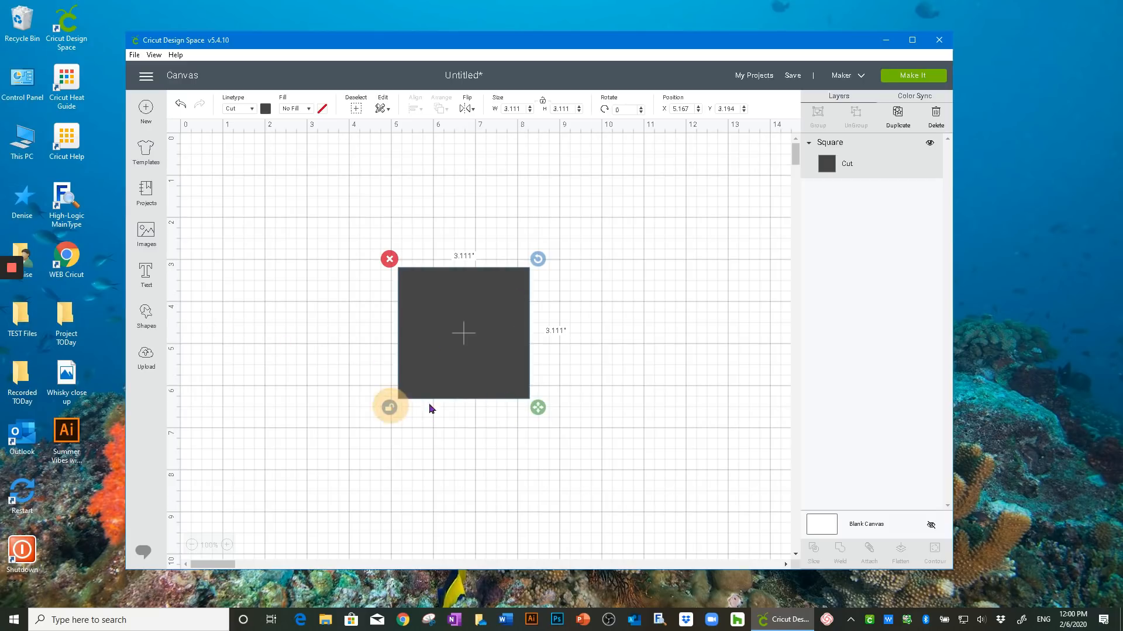
left_click_drag(538, 407, 496, 446)
left_click(553, 306)
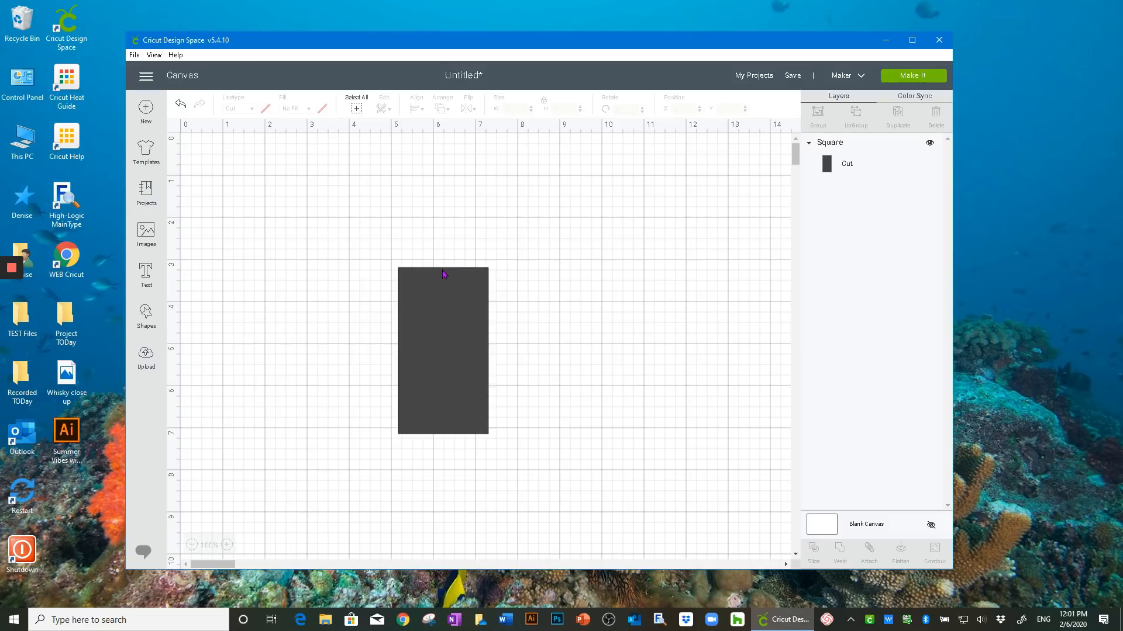
Add a circle about 0.625 in across beside the rectangle's upper-right corner
left_click(146, 316)
left_click(233, 235)
left_click_drag(530, 483, 568, 284)
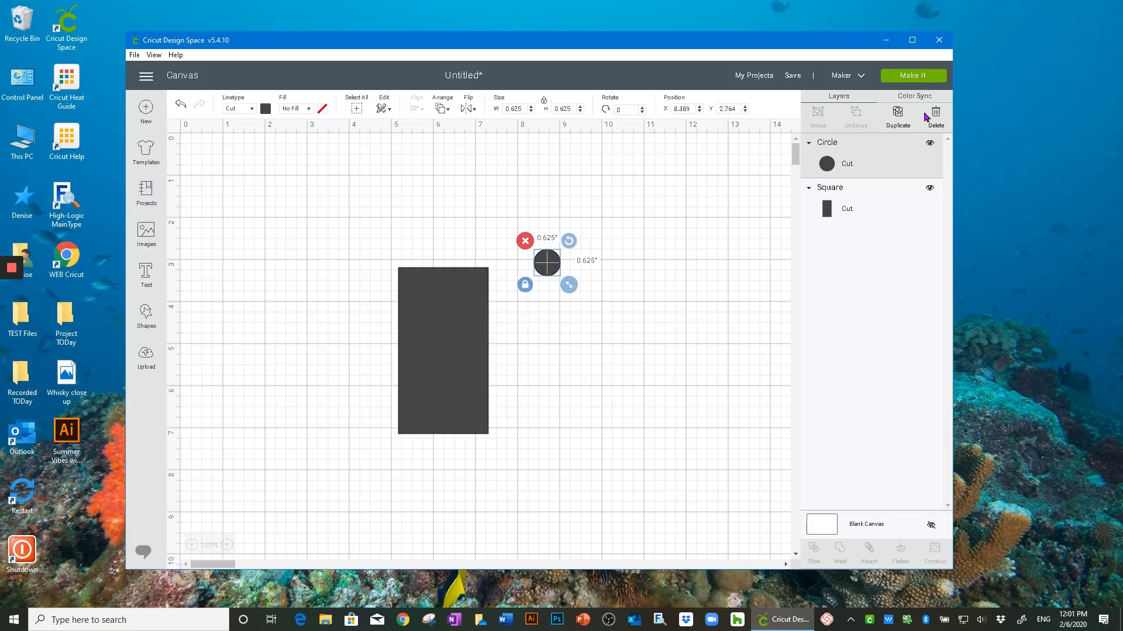
Duplicate the small circle and move the copy onto the original
left_click(897, 114)
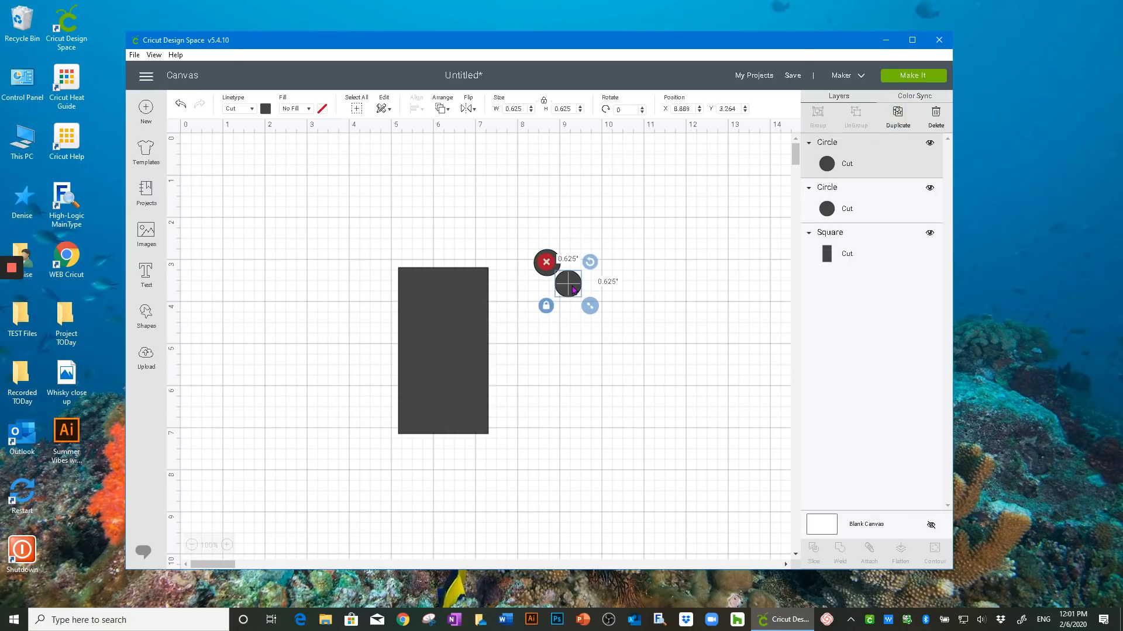
left_click_drag(590, 306, 567, 291)
Center the two small circles on each other and slice them
left_click(515, 223)
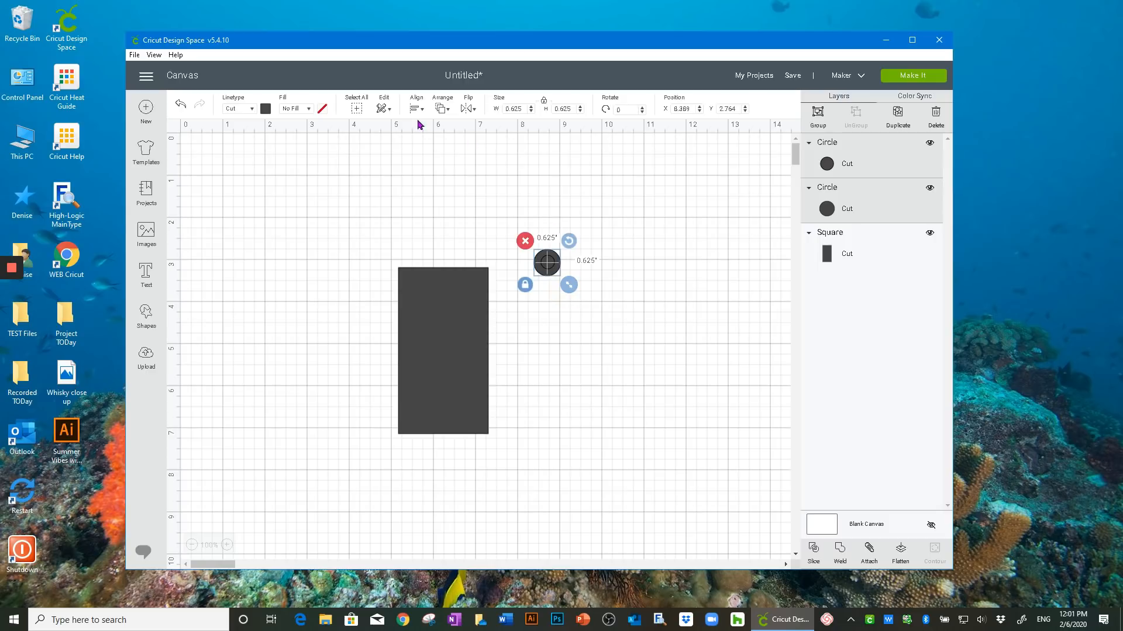
left_click(421, 110)
left_click(442, 241)
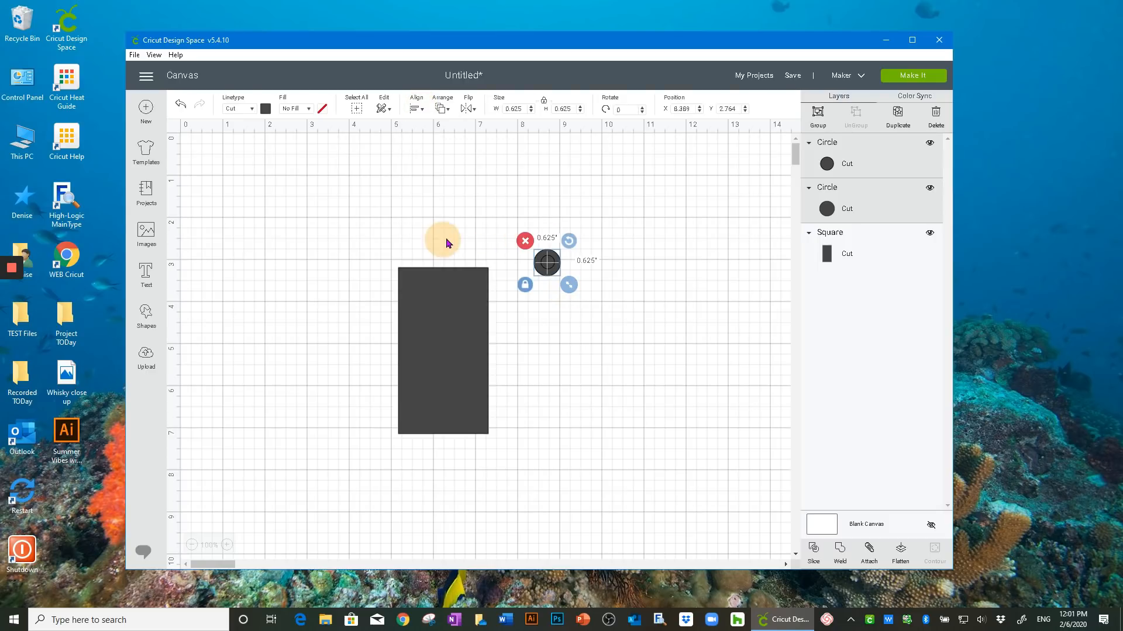
left_click(813, 553)
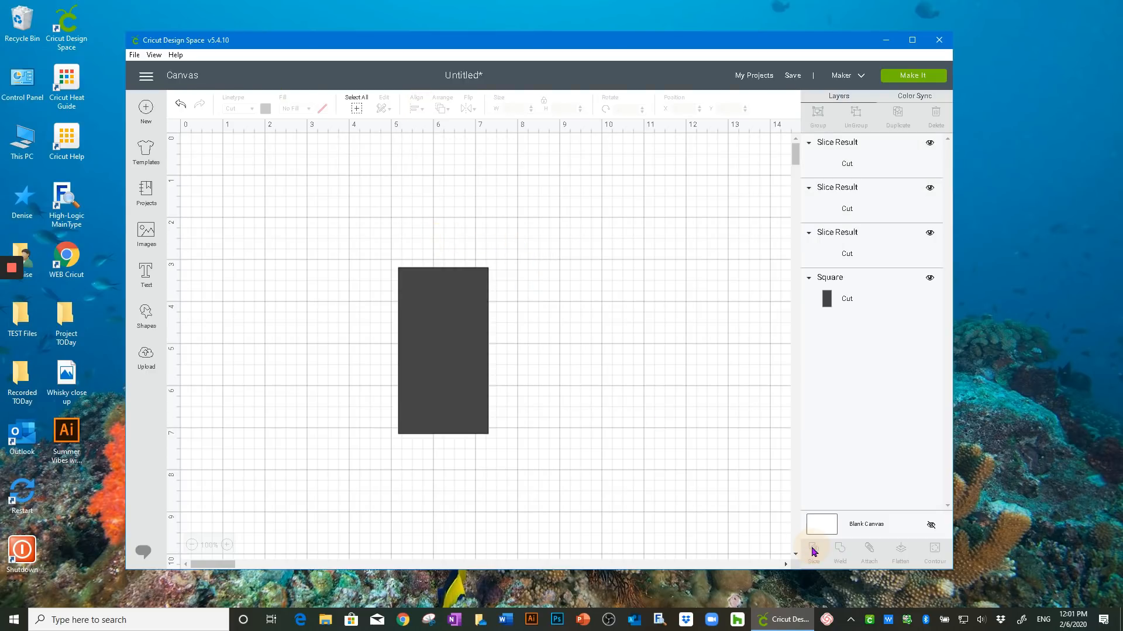
Move the two small circles out of the sliced ring and delete them
left_click_drag(548, 264, 625, 294)
left_click_drag(589, 255, 668, 341)
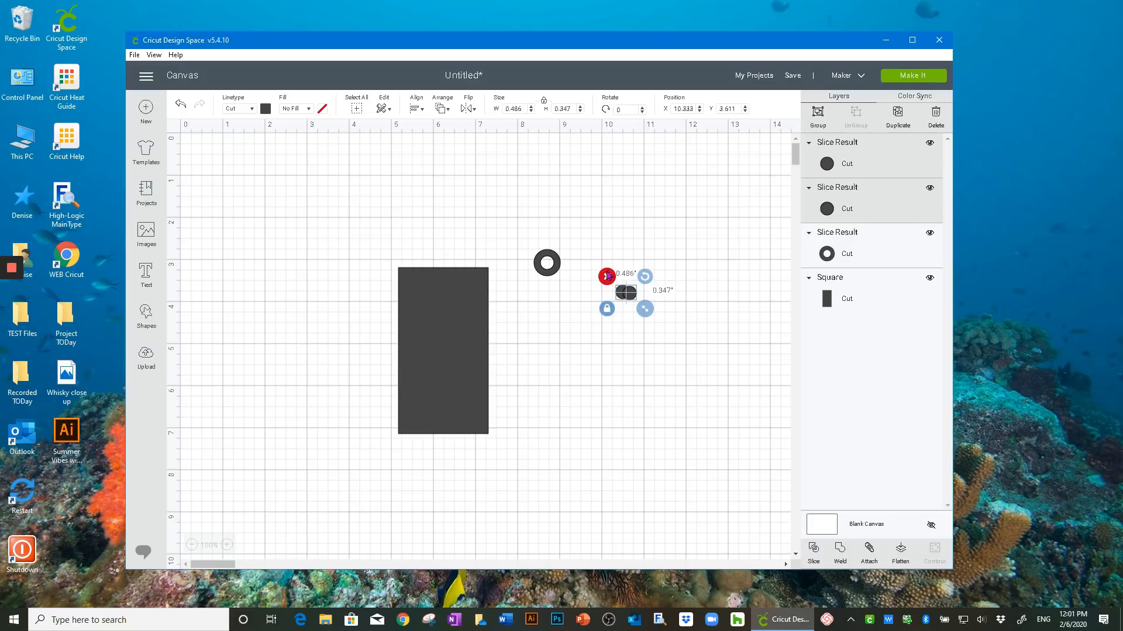
left_click(607, 276)
Place the ring over the middle of the rectangle's top edge and center the two shapes horizontally
left_click_drag(556, 272, 450, 267)
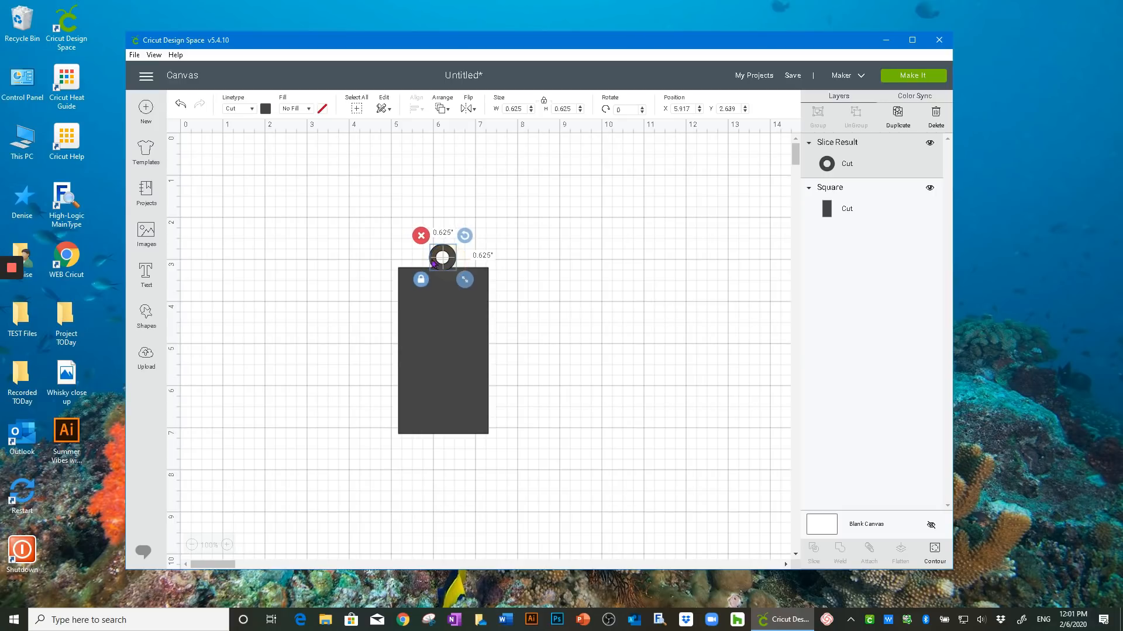
left_click(364, 231)
left_click_drag(358, 215, 517, 351)
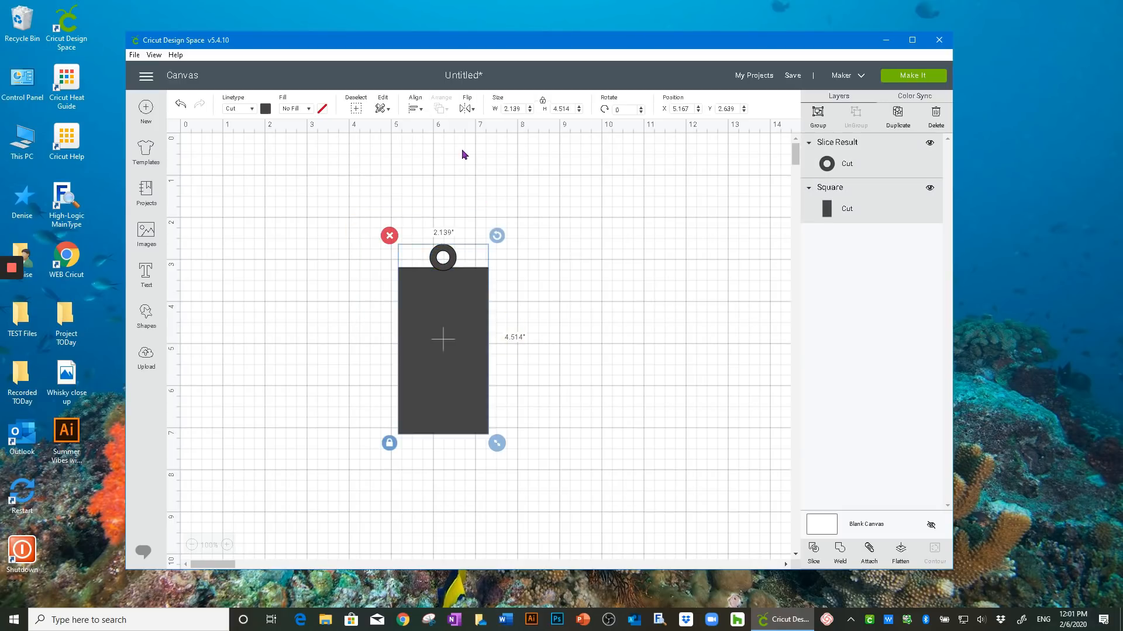
left_click(419, 111)
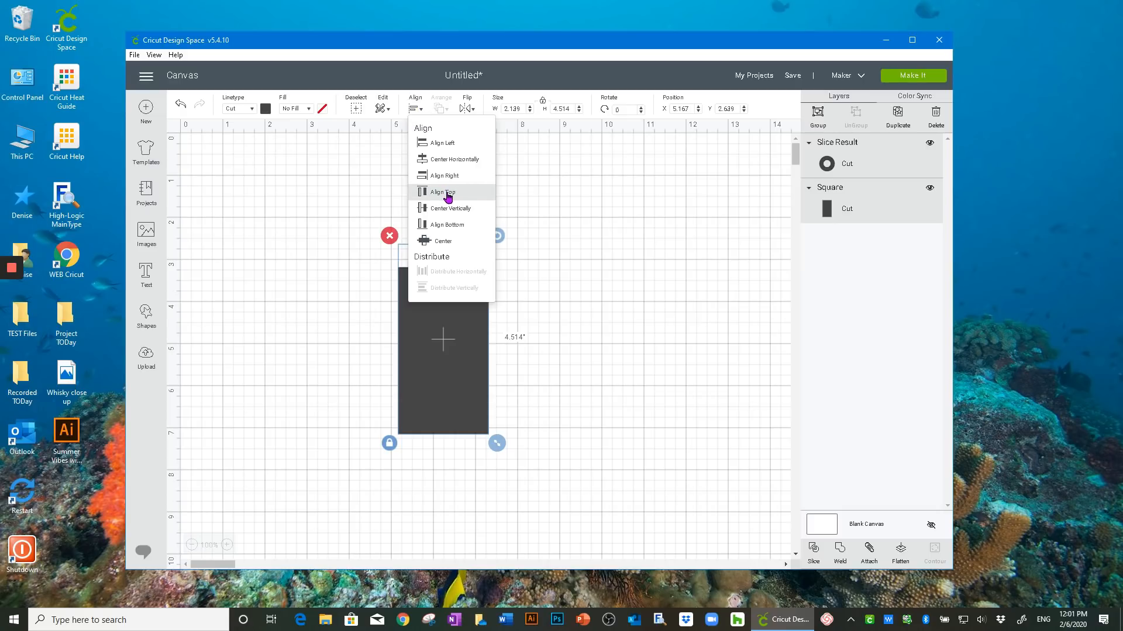
left_click(453, 159)
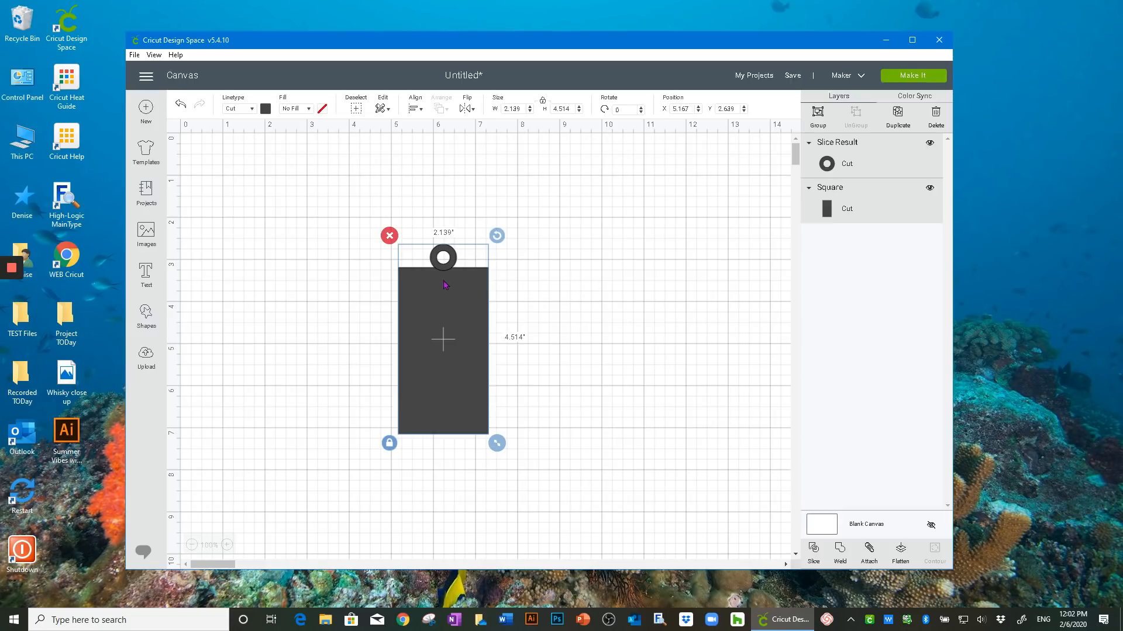
Weld the ring and rectangle into one hanging tag and move it slightly up the canvas
left_click(840, 550)
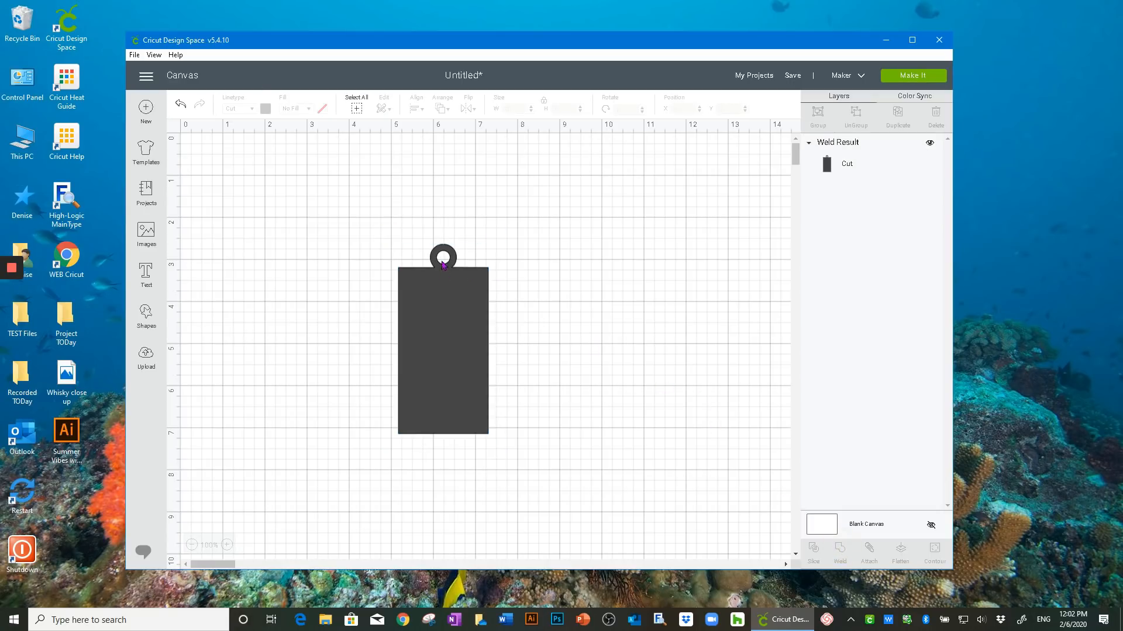
left_click_drag(441, 331, 454, 310)
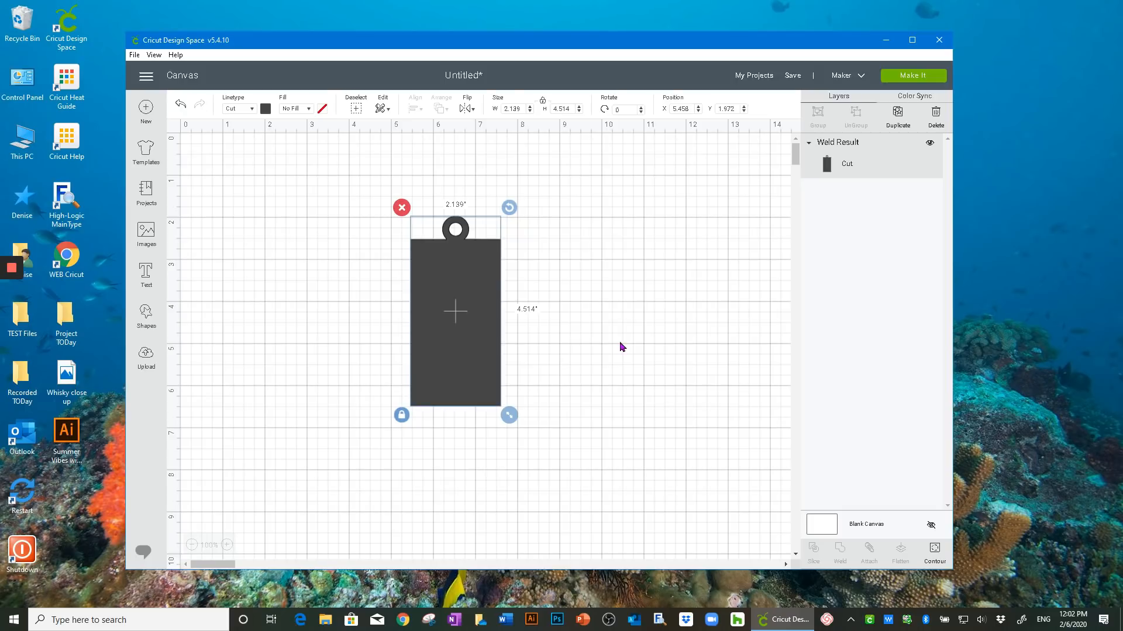
left_click(145, 317)
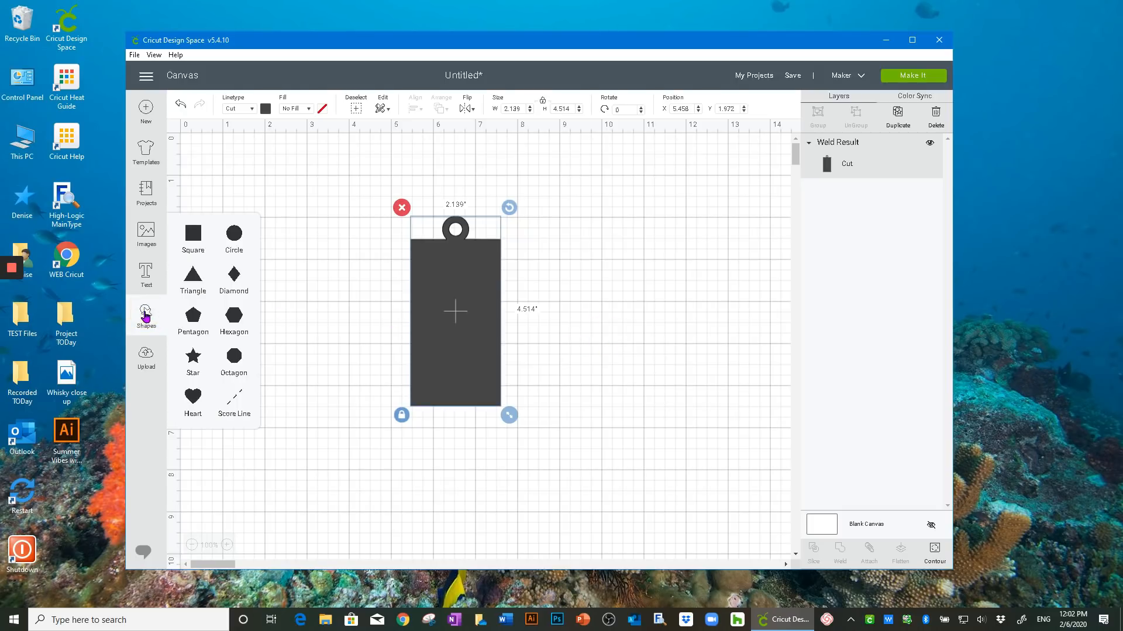
left_click(587, 402)
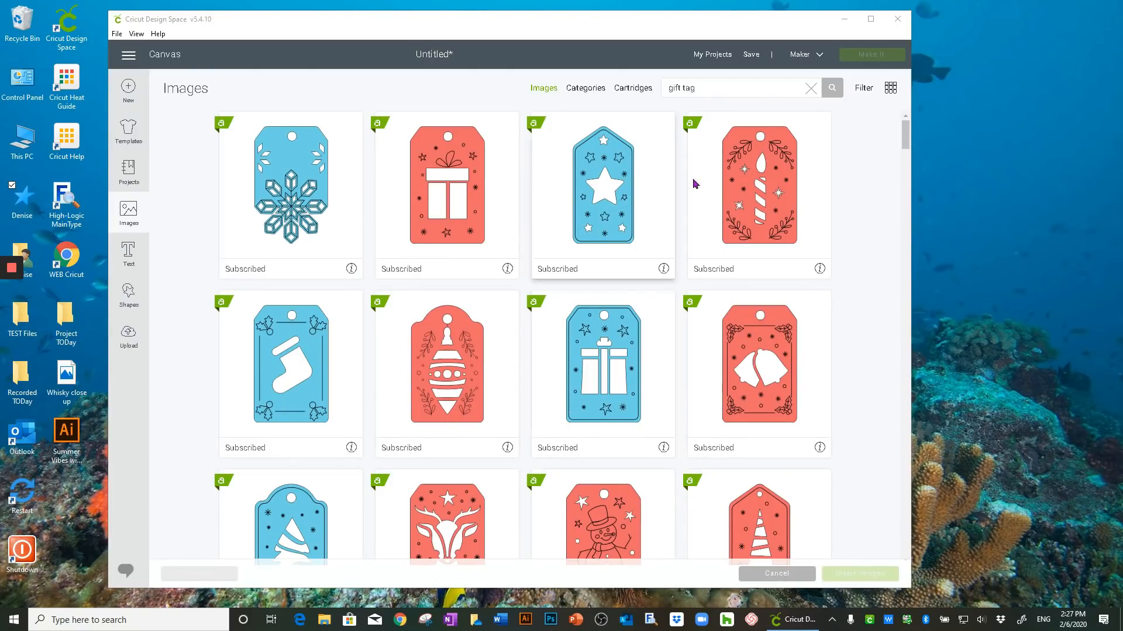
Search the image library for "dog" and insert the black dog head image
left_click(705, 90)
left_click_drag(705, 90, 613, 92)
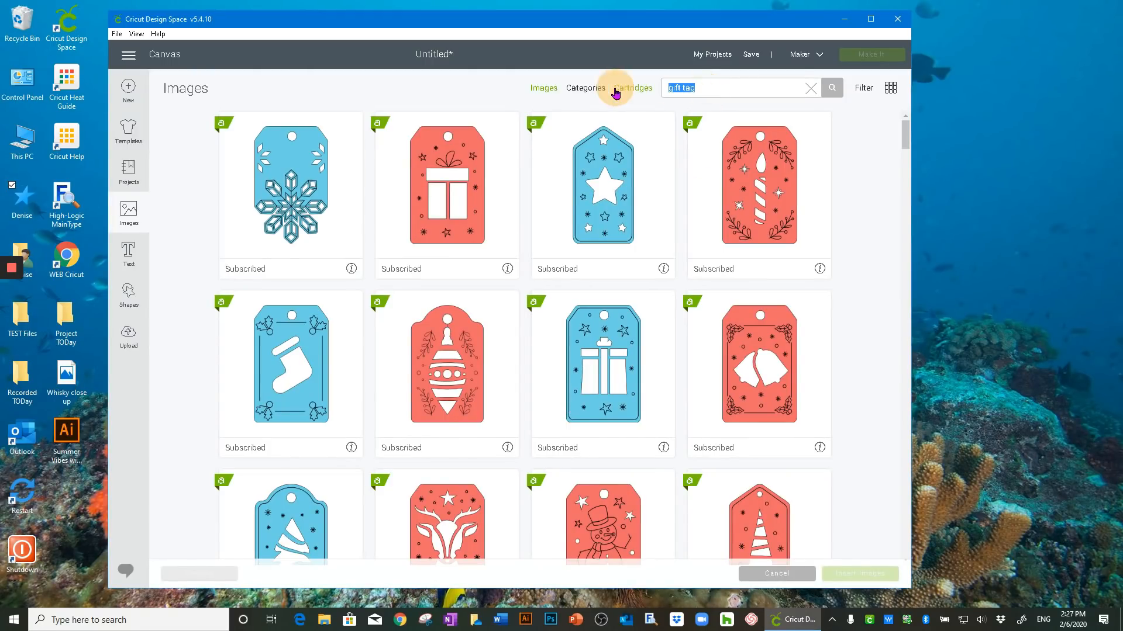
type("di")
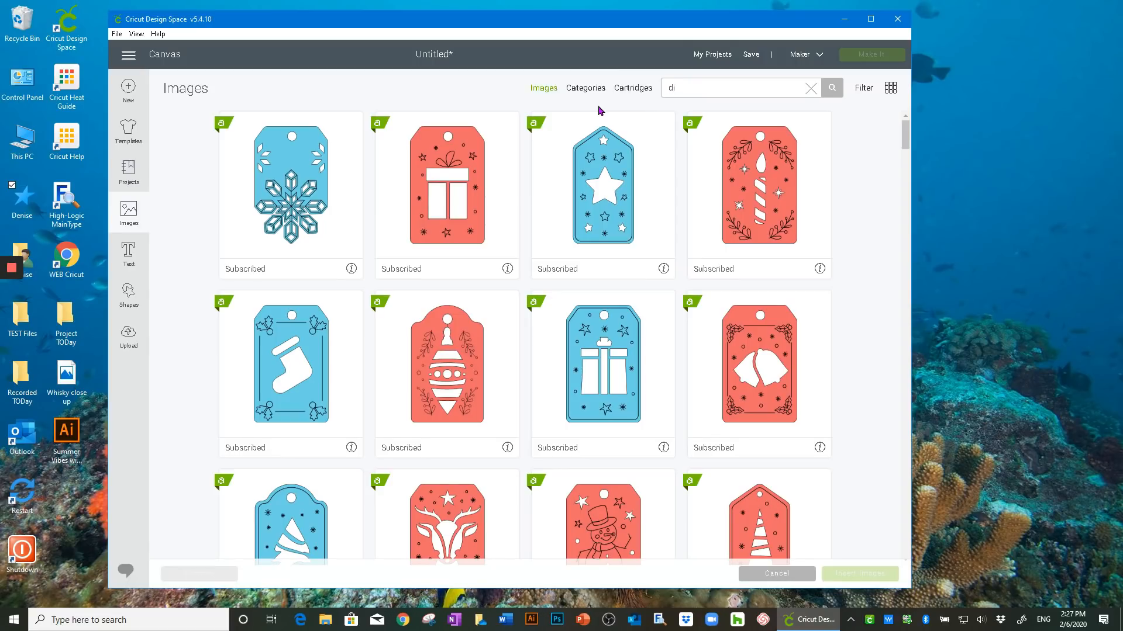
key("Return")
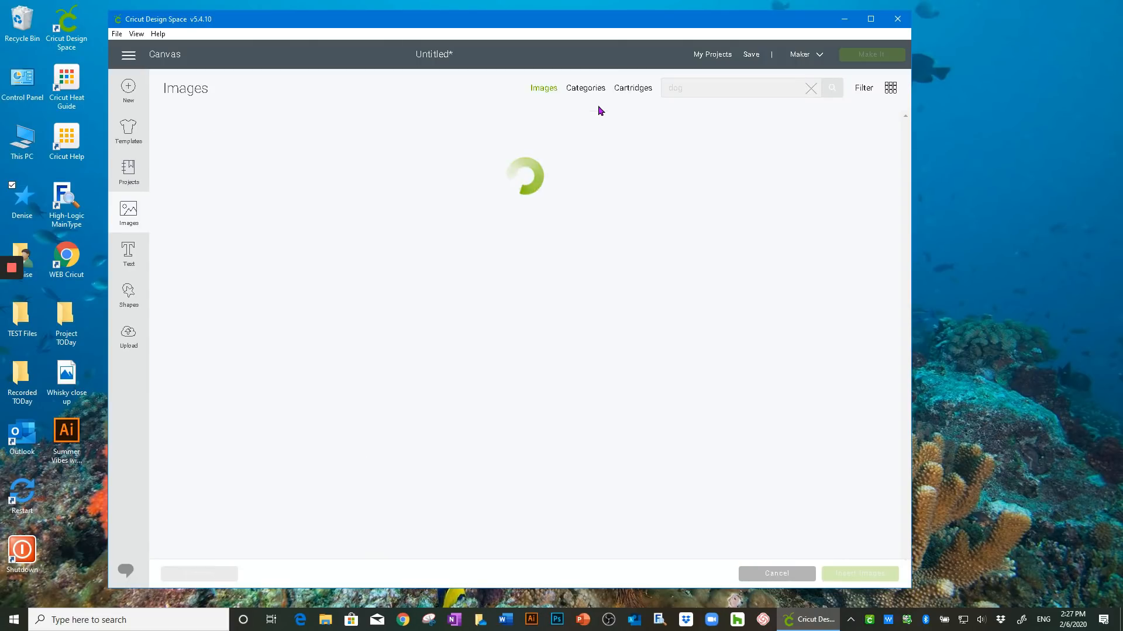
scroll(544, 332, "down", 1)
left_click(298, 467)
left_click(850, 575)
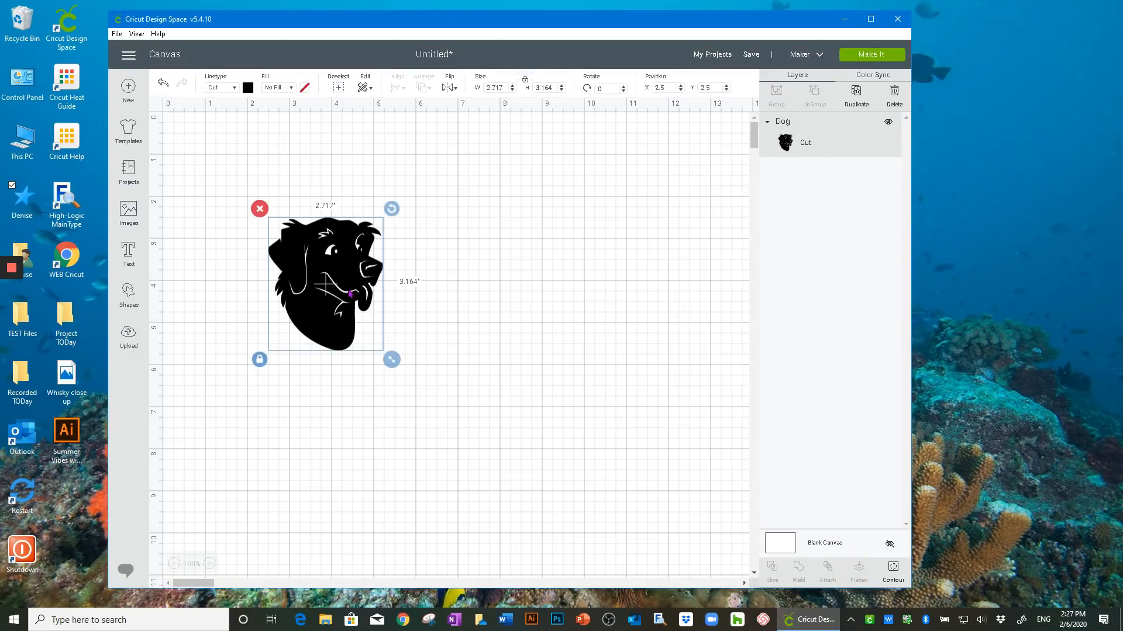
Move the dog head aside, duplicate it and flip the copy horizontally
left_click_drag(325, 296, 486, 263)
left_click(848, 90)
left_click(456, 88)
left_click(466, 108)
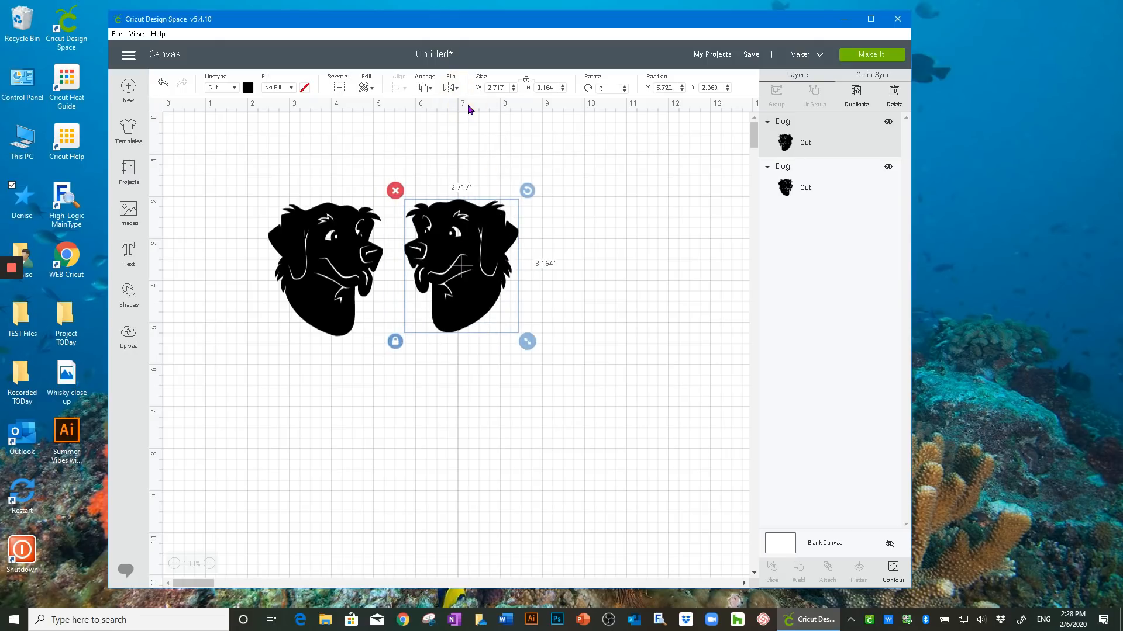
Swap the places of the two dog heads and bring them together back to back with their ears touching
left_click_drag(361, 270, 619, 259)
left_click_drag(453, 277, 348, 270)
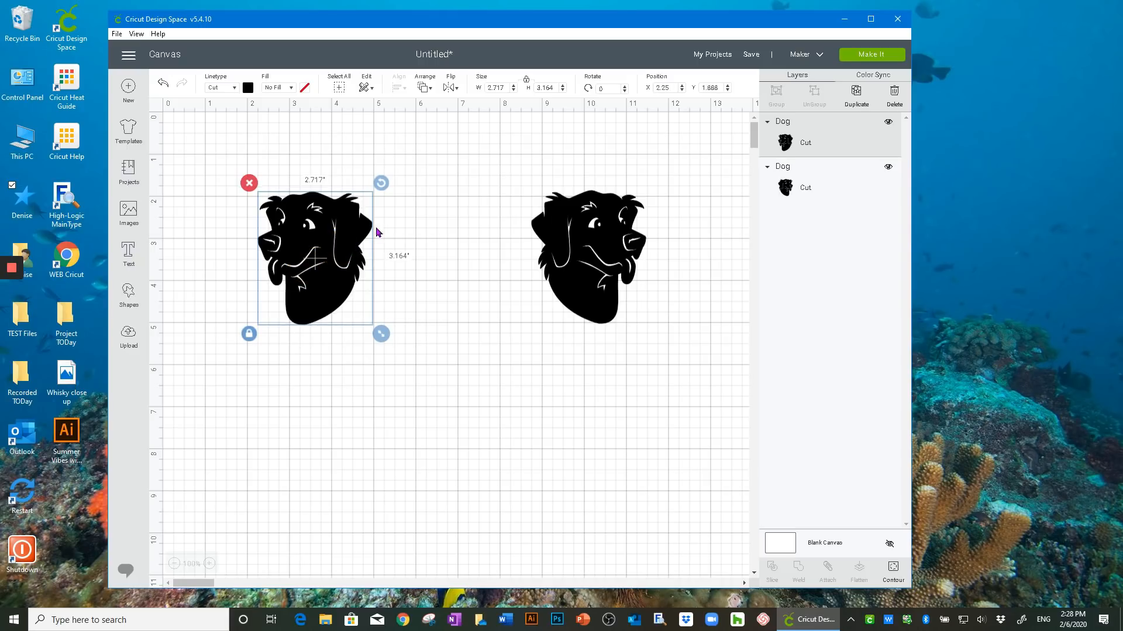
left_click(462, 313)
left_click(334, 251)
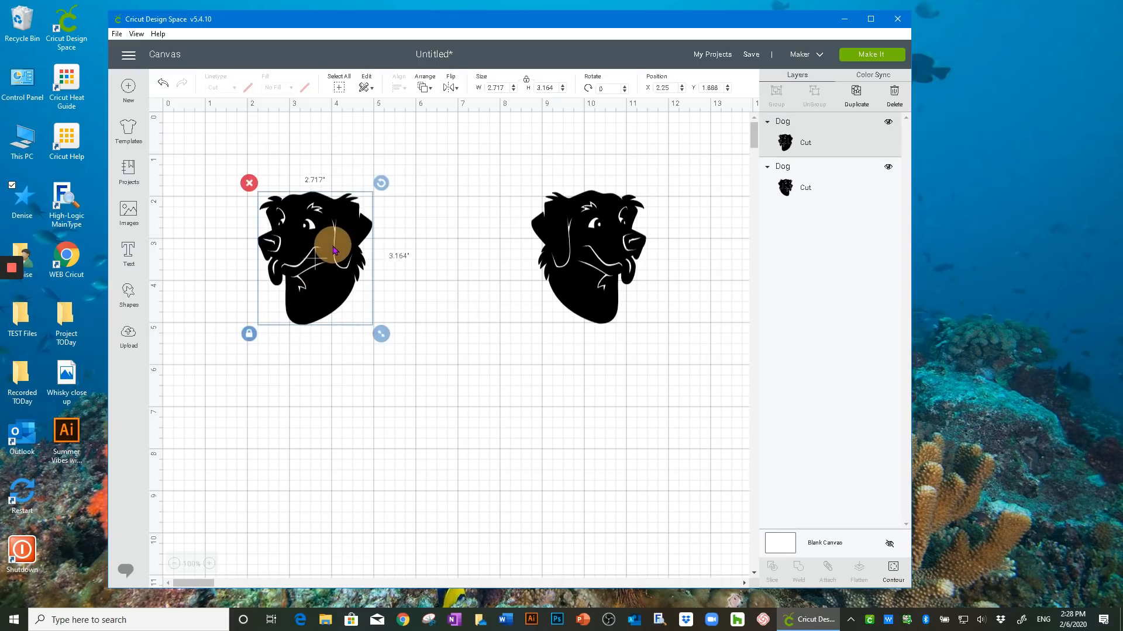
left_click(451, 271)
left_click_drag(573, 260, 413, 260)
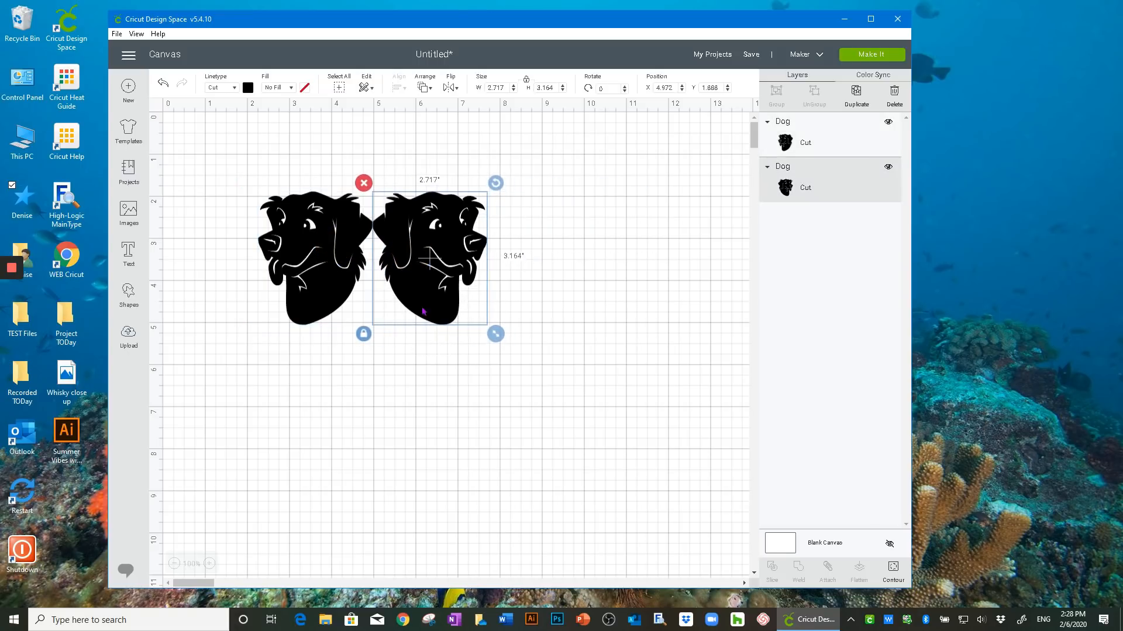
left_click(447, 355)
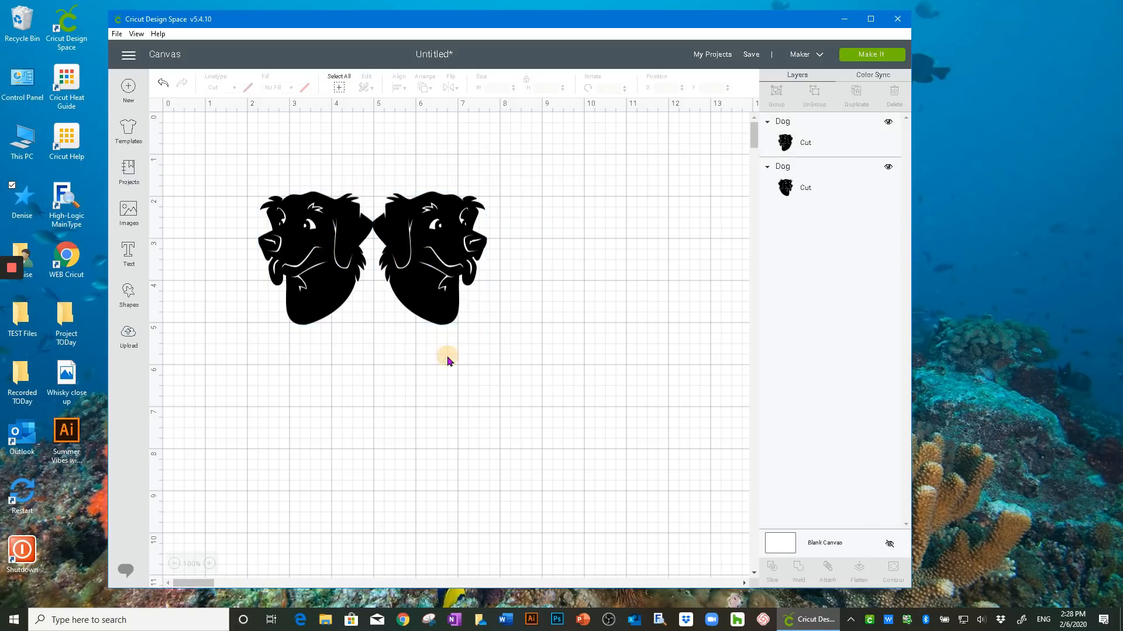
Nudge the right-facing dog 0.5 in toward the other one so their ears and fur overlap
left_click(432, 279)
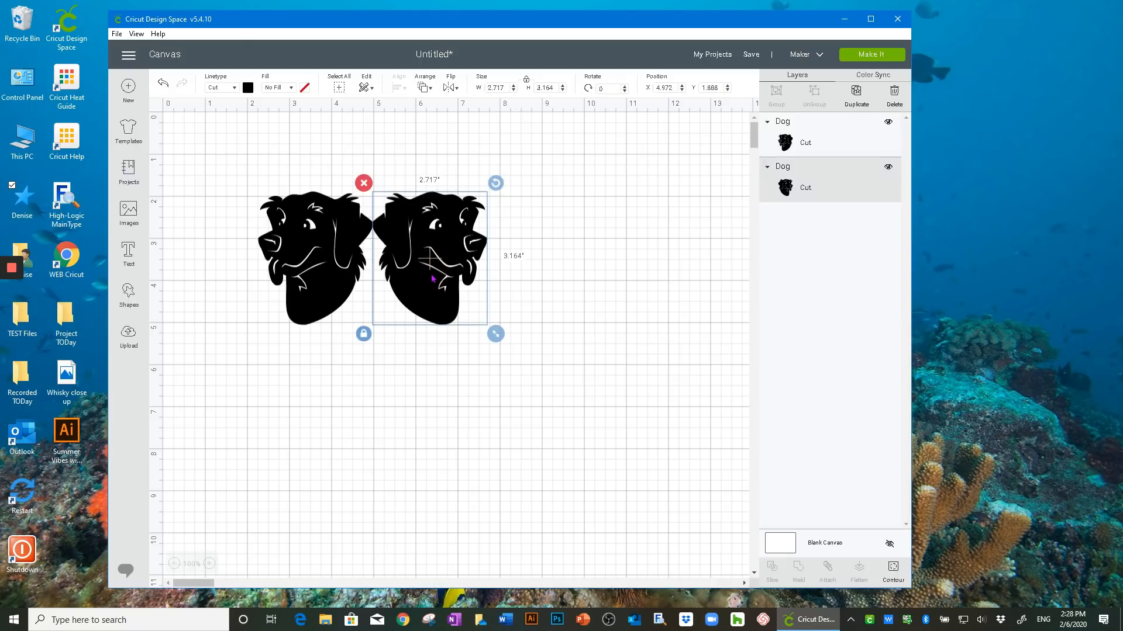
key("Left")
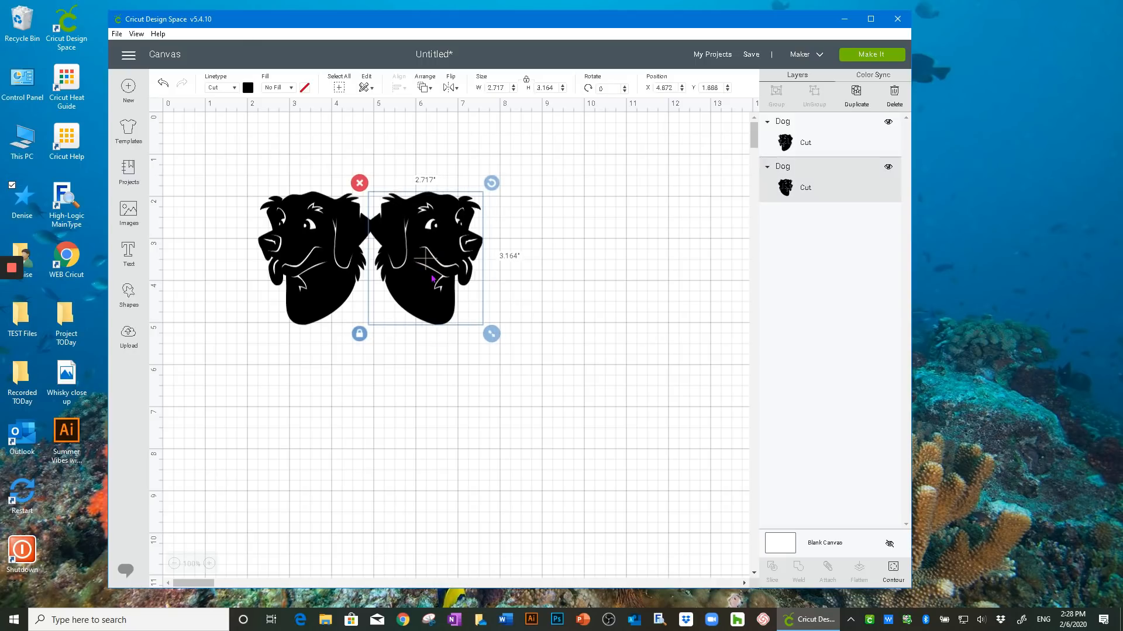
key("Left")
key("Left")
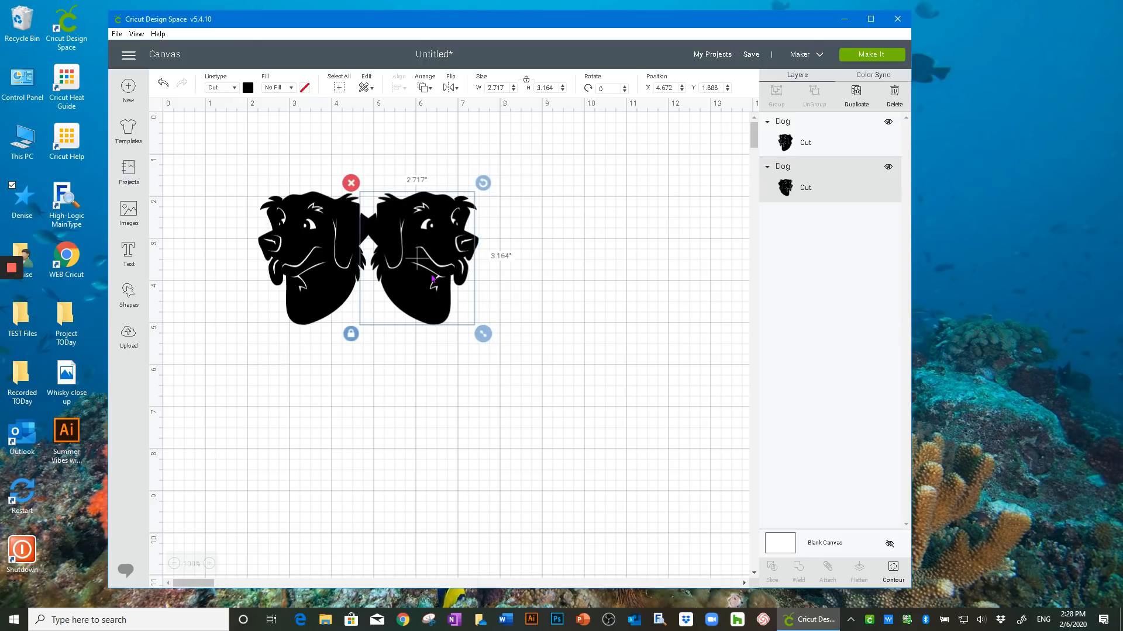
key("Left")
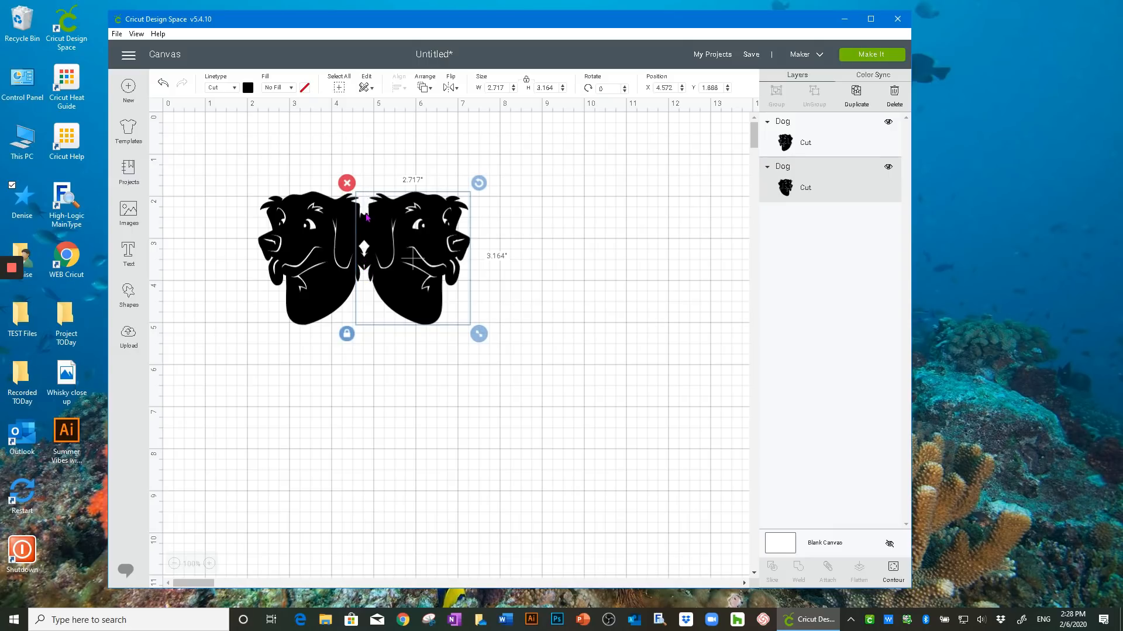
key("Left")
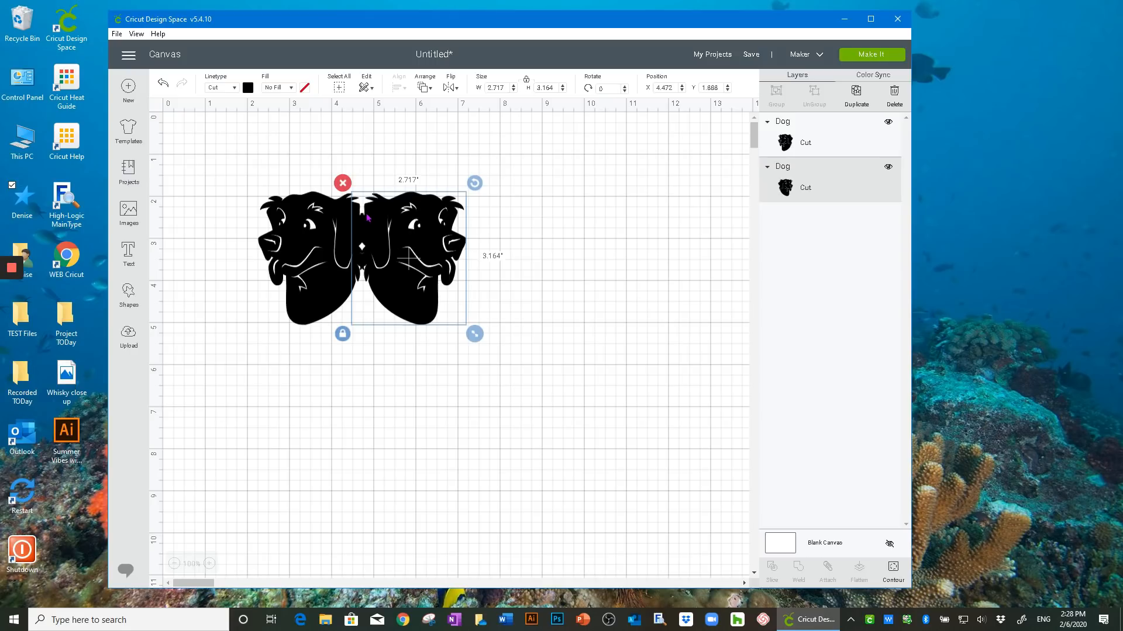
left_click(418, 242)
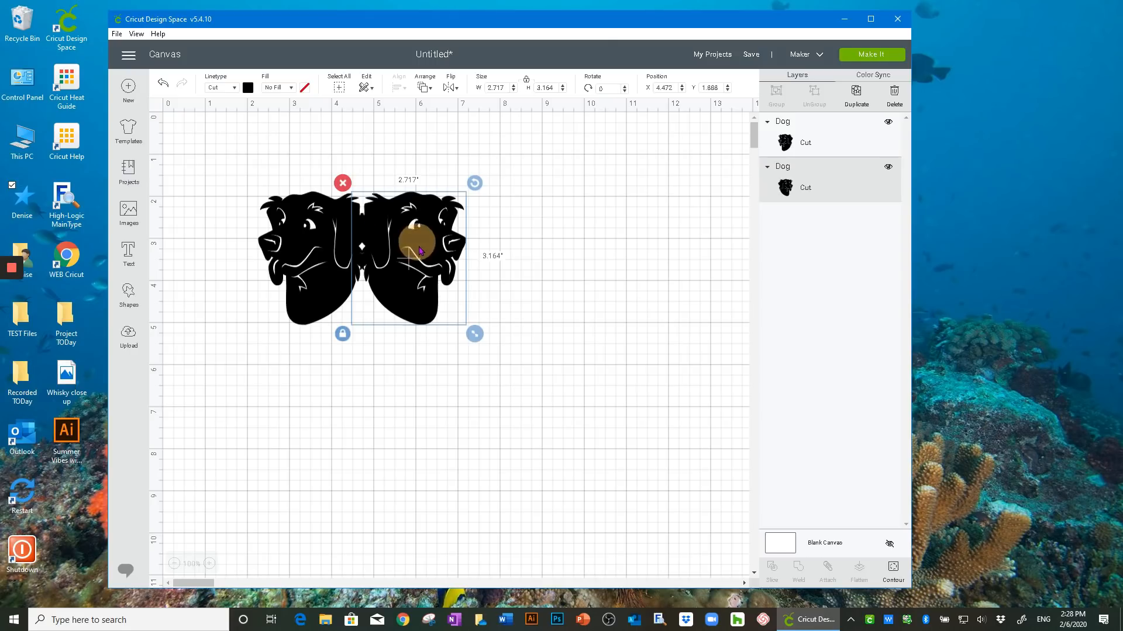
left_click(449, 383)
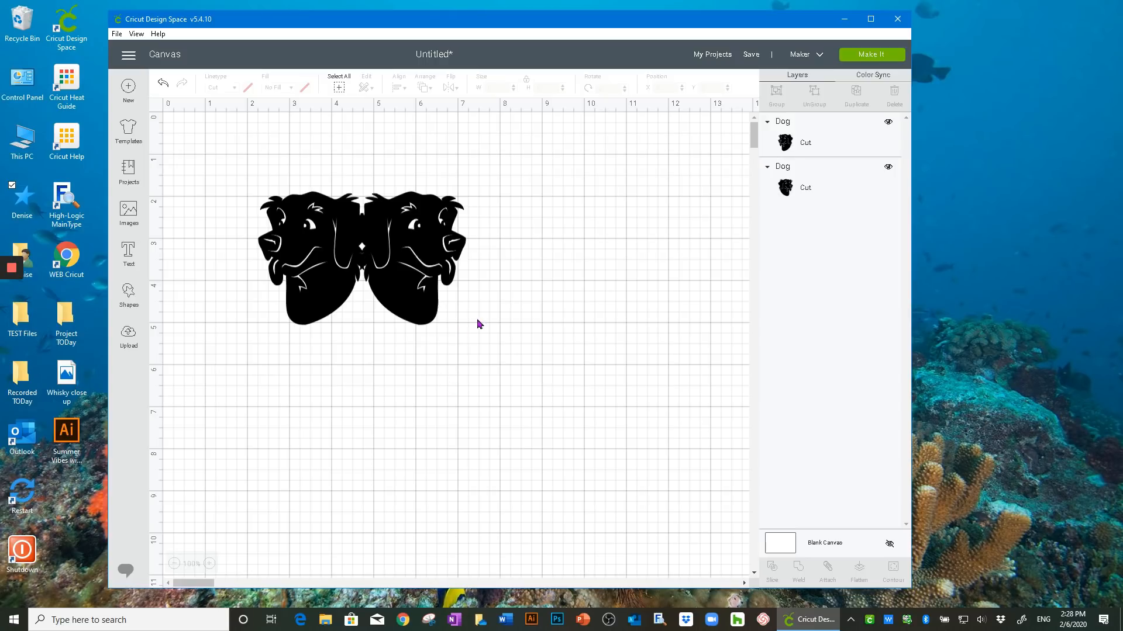
Weld the two overlapping dog heads into one shape and move it slightly down
left_click_drag(500, 339, 234, 175)
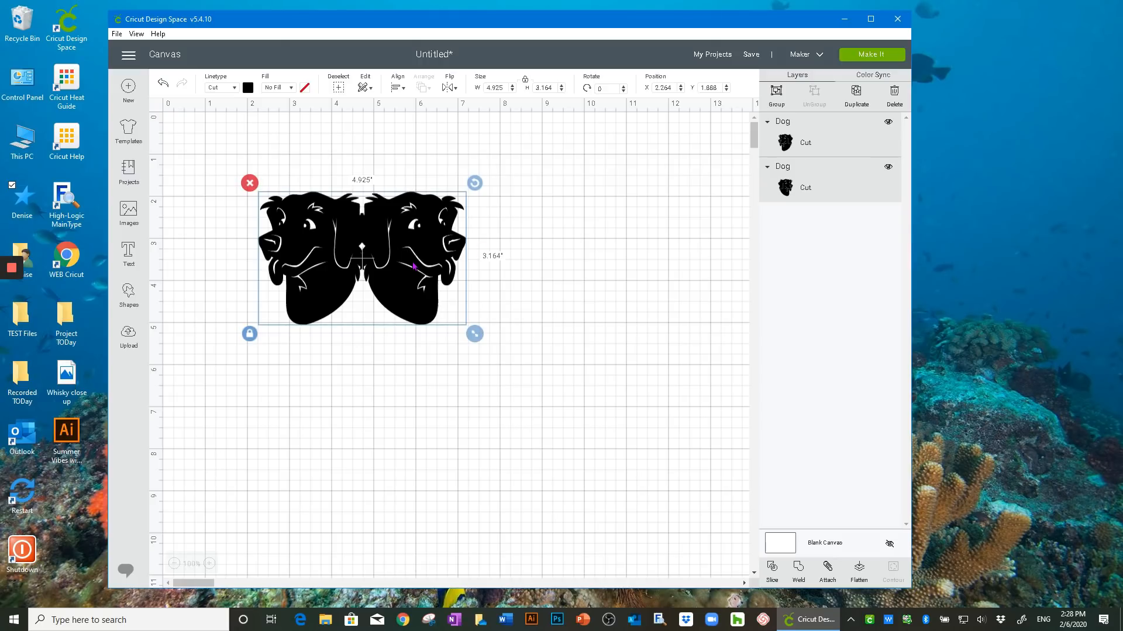
left_click(797, 569)
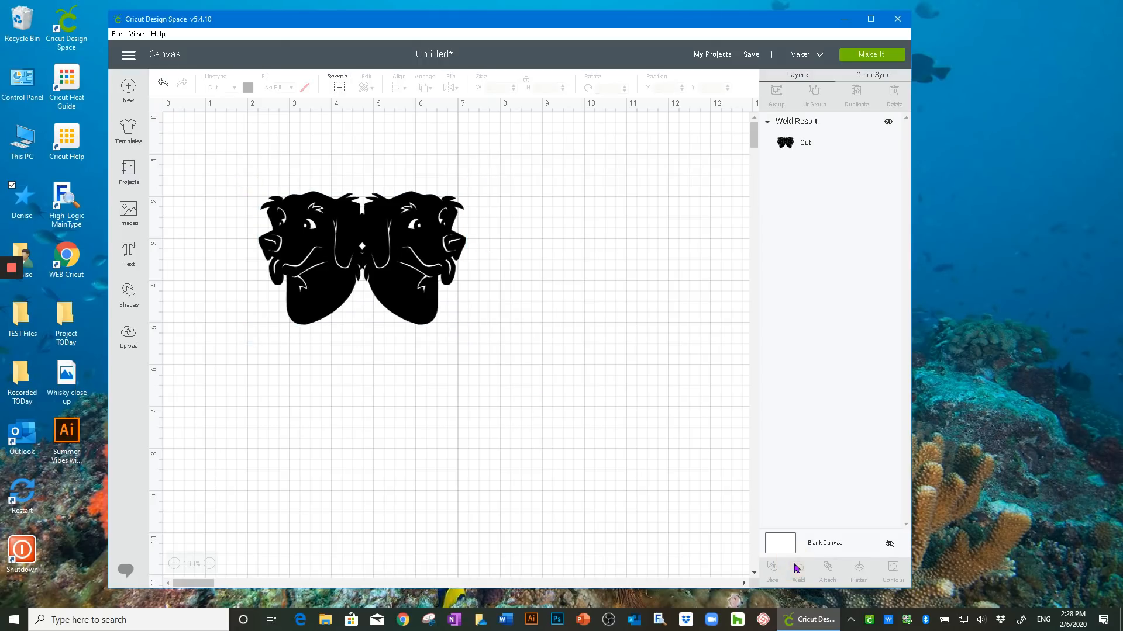
mouse_move(388, 300)
left_mouse_down()
mouse_move(481, 326)
mouse_move(381, 319)
left_mouse_up()
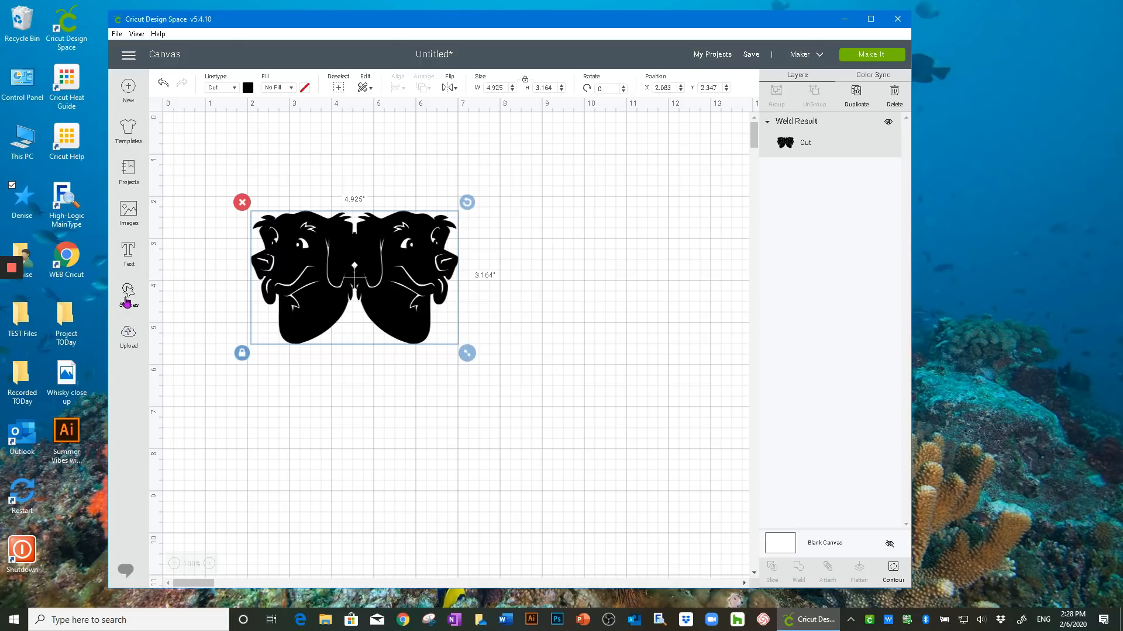
Add a score line and recolor the welded dog shape brown
left_click(127, 298)
left_click(216, 377)
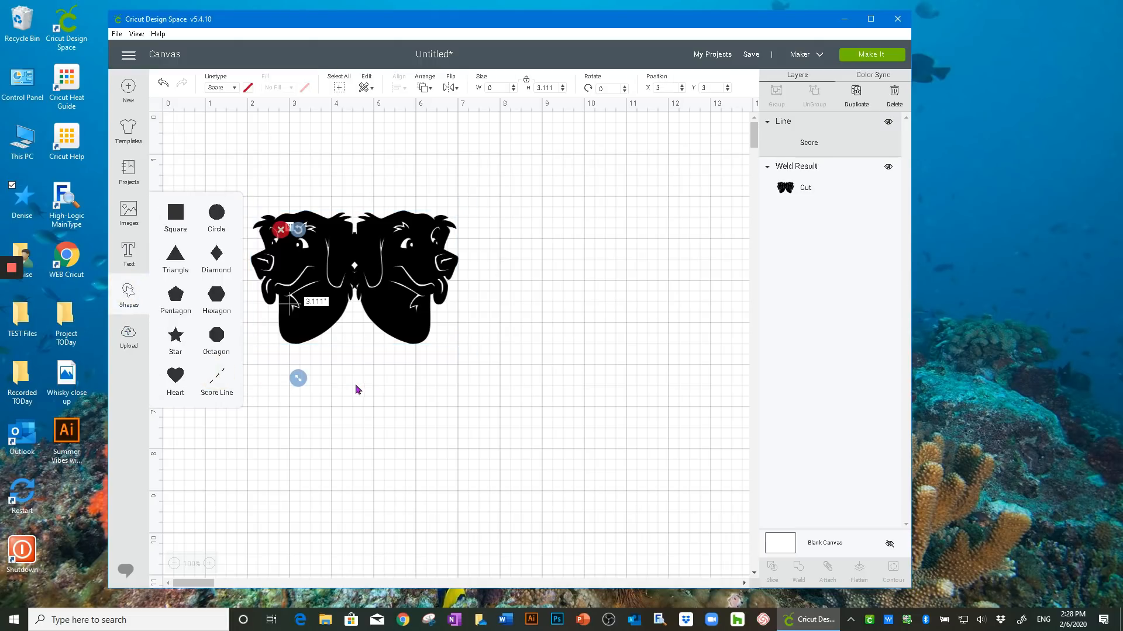
left_click(389, 316)
left_click(249, 87)
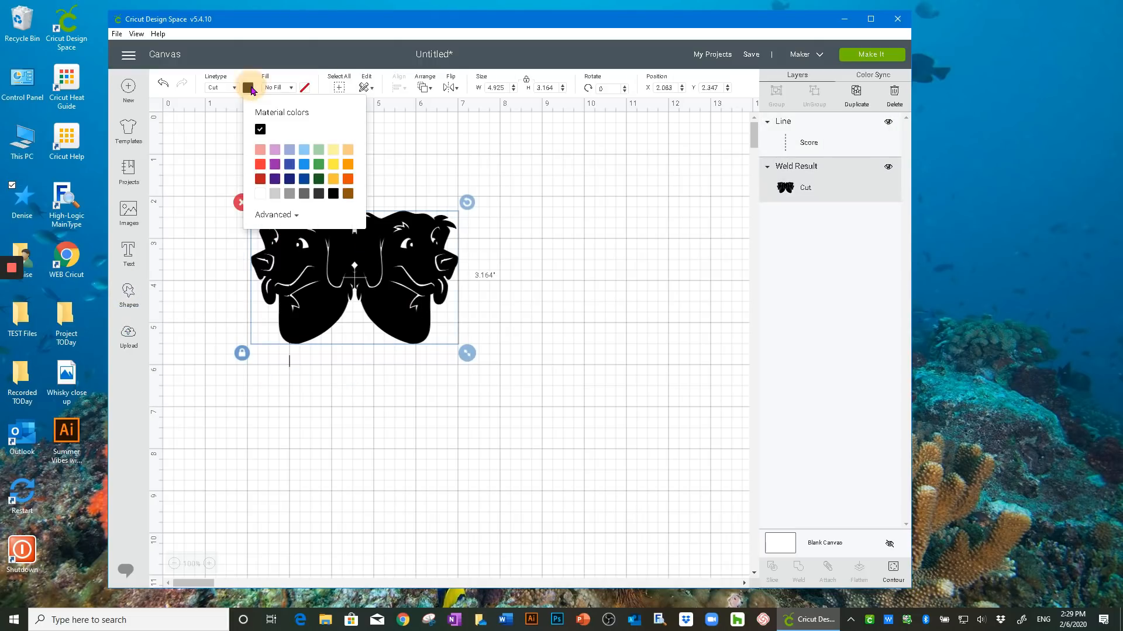
left_click(348, 194)
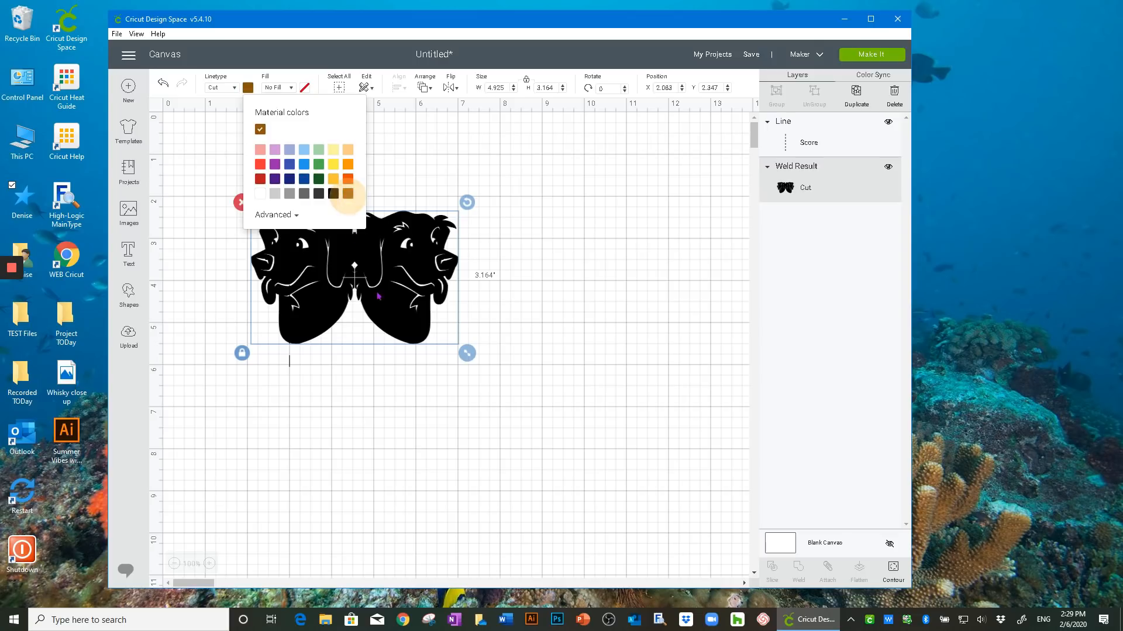
left_click(405, 322)
Shorten the score line to about 1.56 in and place it vertically along the join between the two dogs
left_click_drag(290, 362, 365, 298)
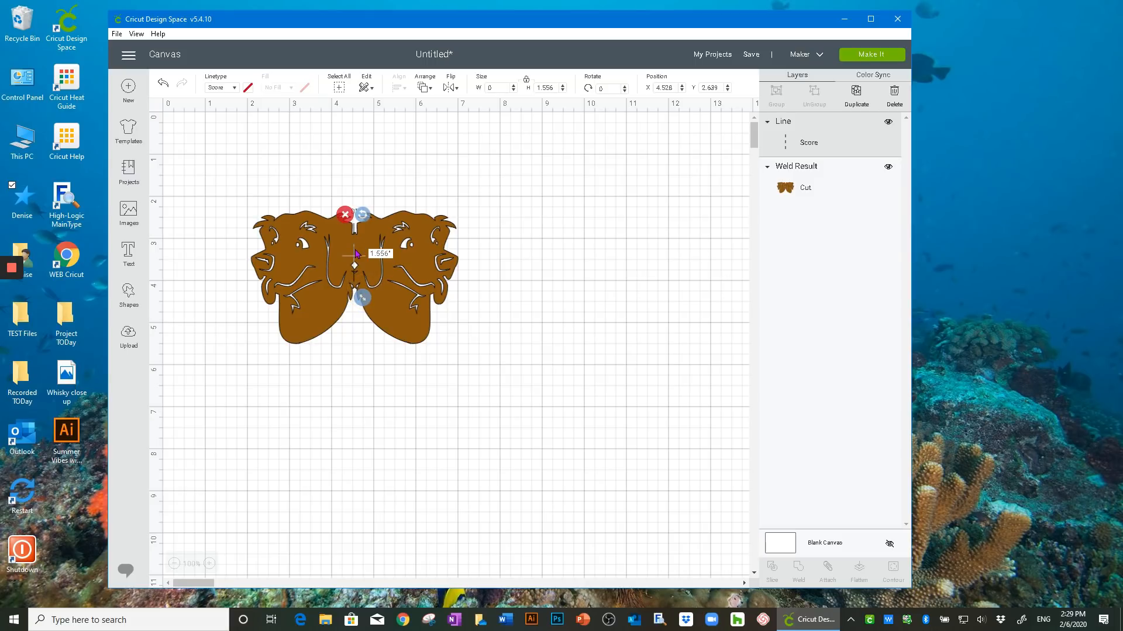
left_click_drag(355, 256, 356, 258)
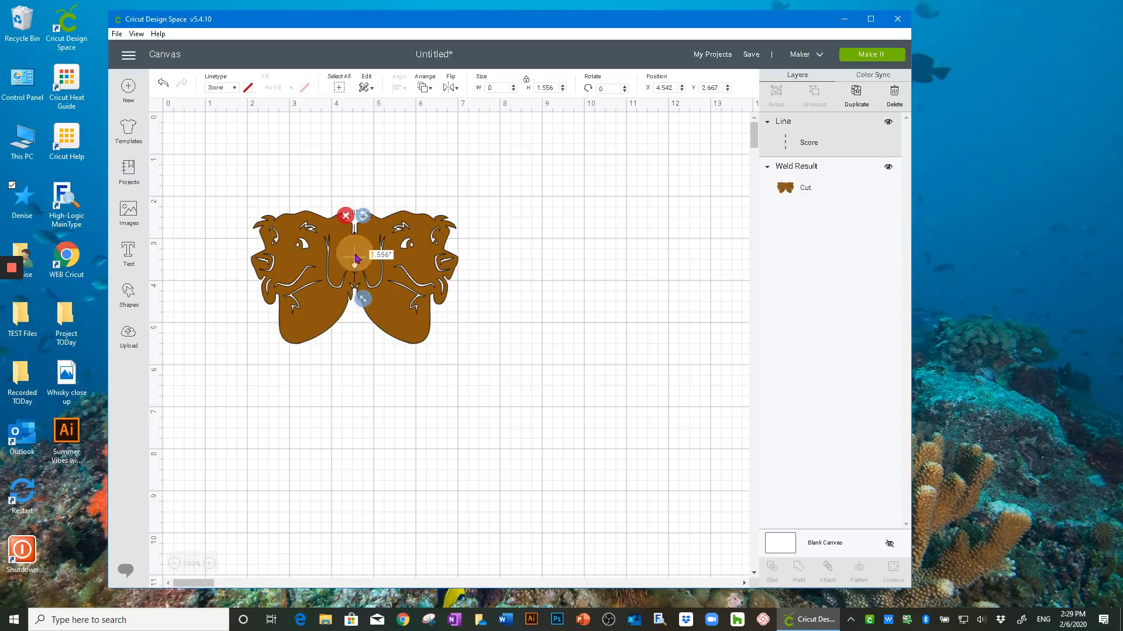
left_click(364, 340)
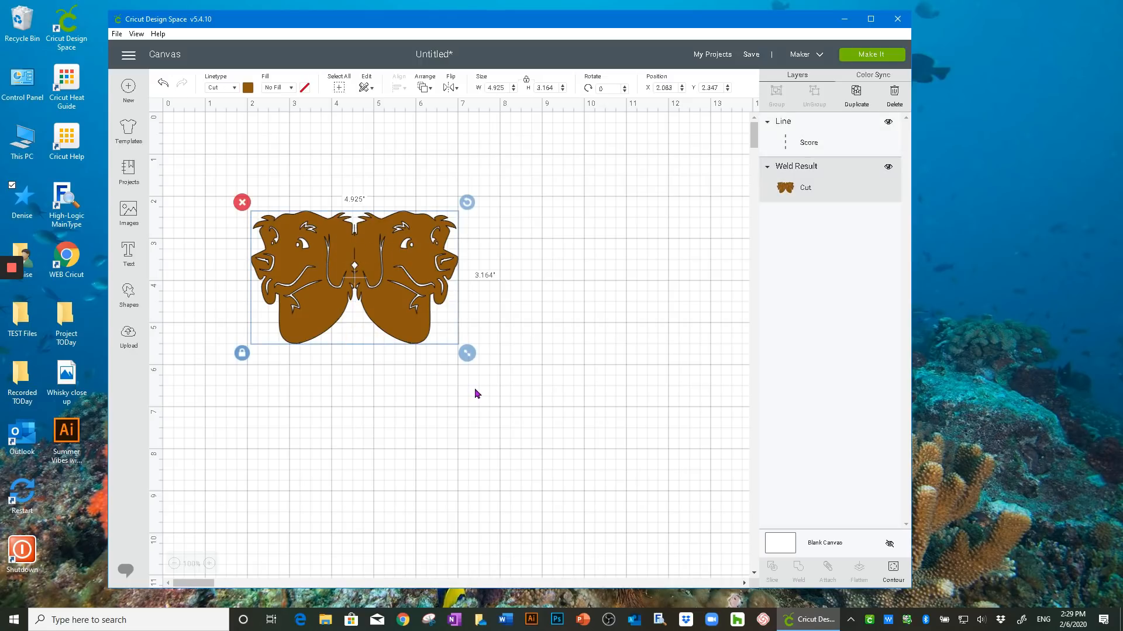
Attach the score line to the welded dog shape and move the combined piece to about X 2.83, Y 1.90
left_click(438, 385)
left_click_drag(492, 380, 247, 196)
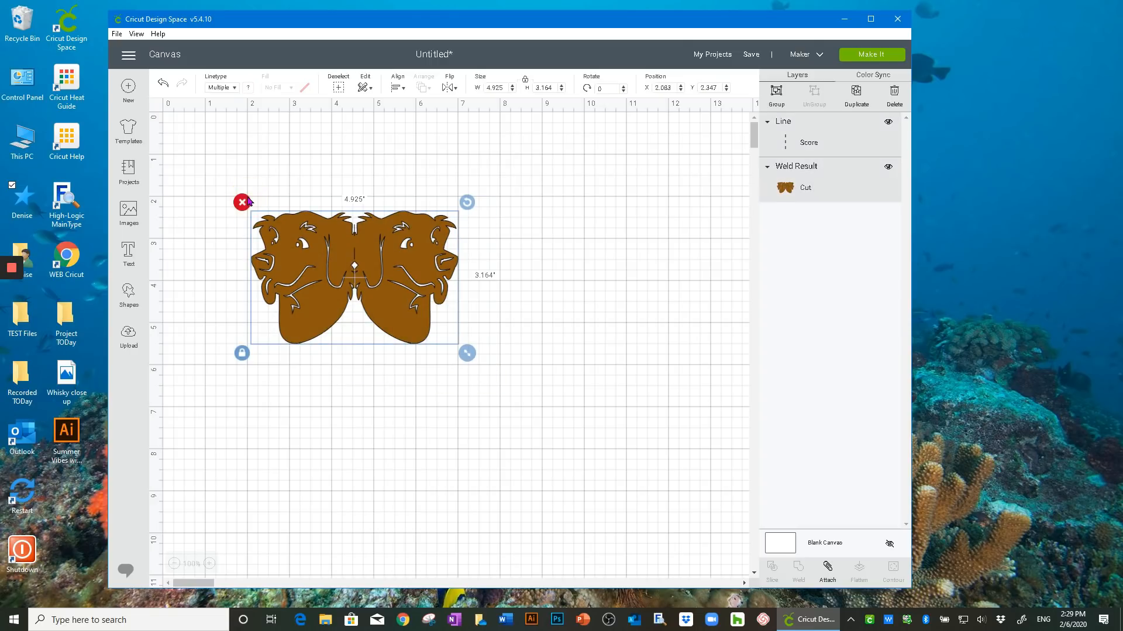
left_click(827, 566)
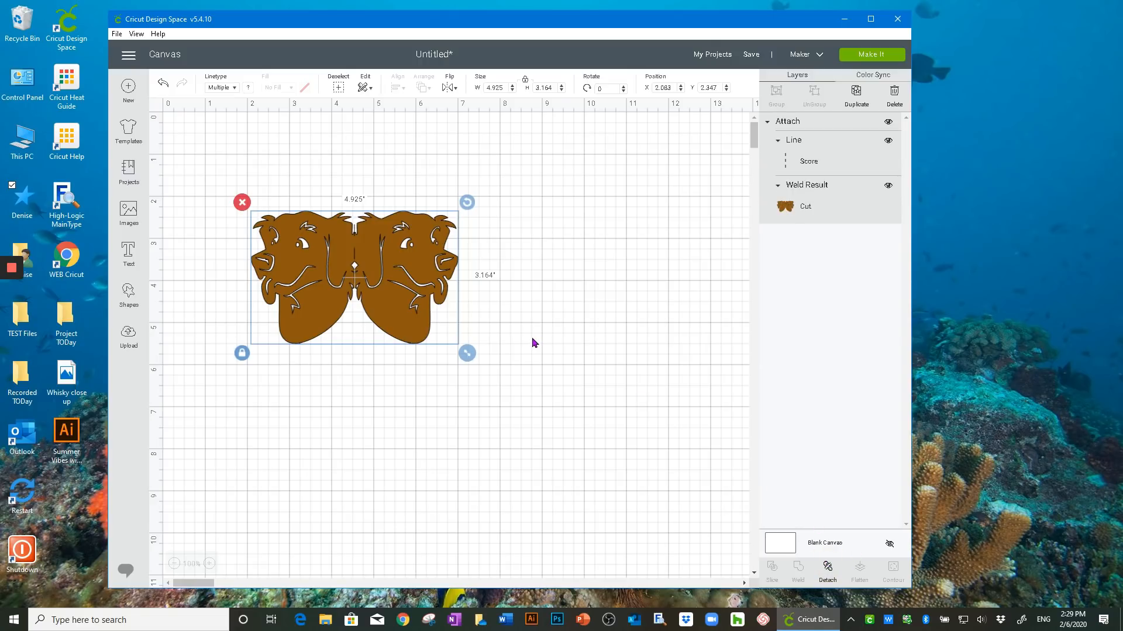
mouse_move(417, 313)
left_mouse_down()
mouse_move(476, 319)
mouse_move(428, 307)
left_mouse_up()
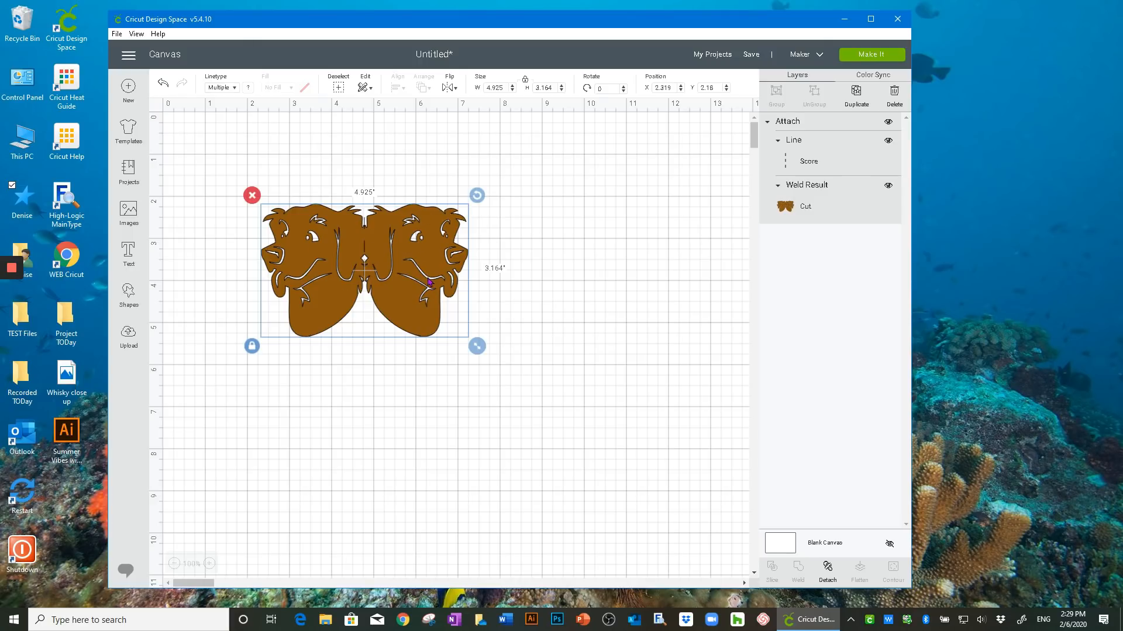
left_click_drag(419, 313, 490, 333)
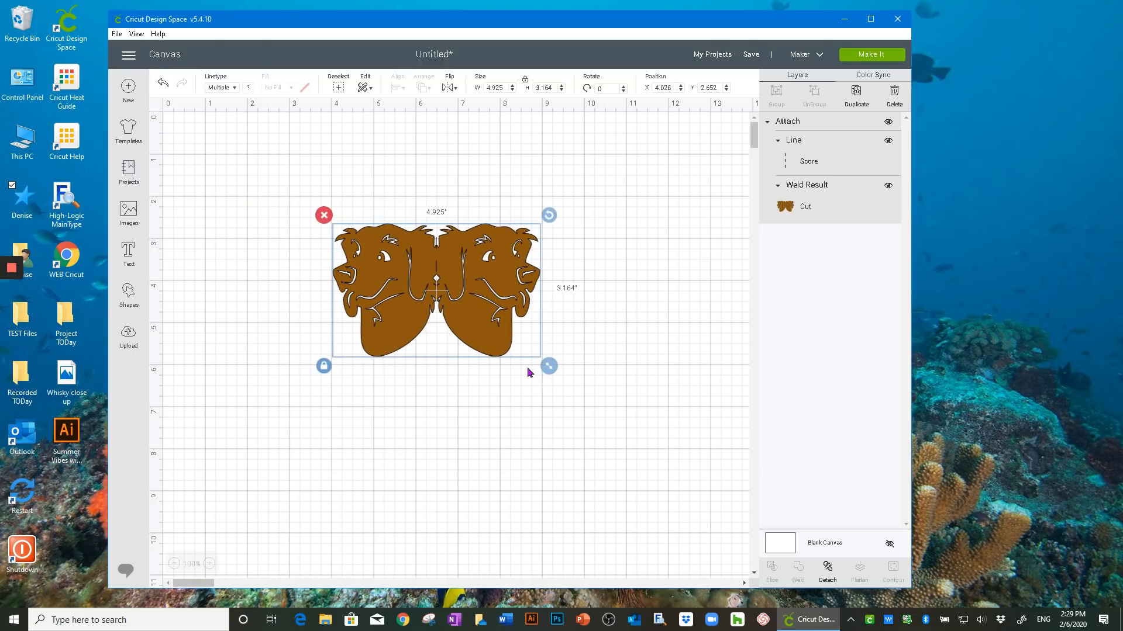
left_click_drag(481, 335, 429, 304)
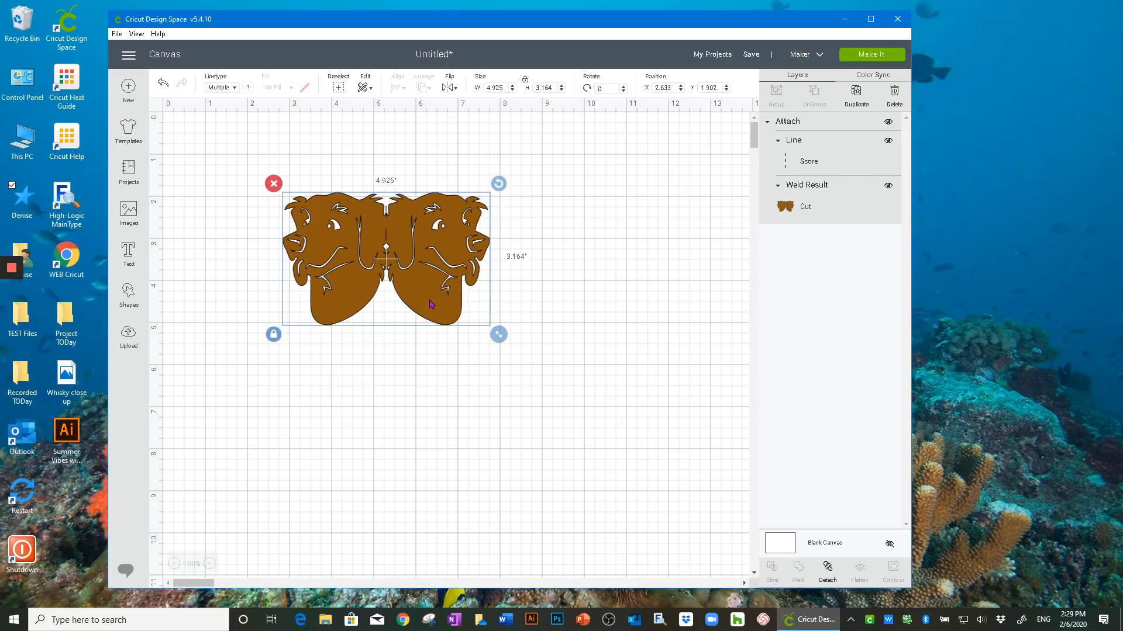
Delete the attached dog design and start a new text object in the Babette font
left_click(274, 183)
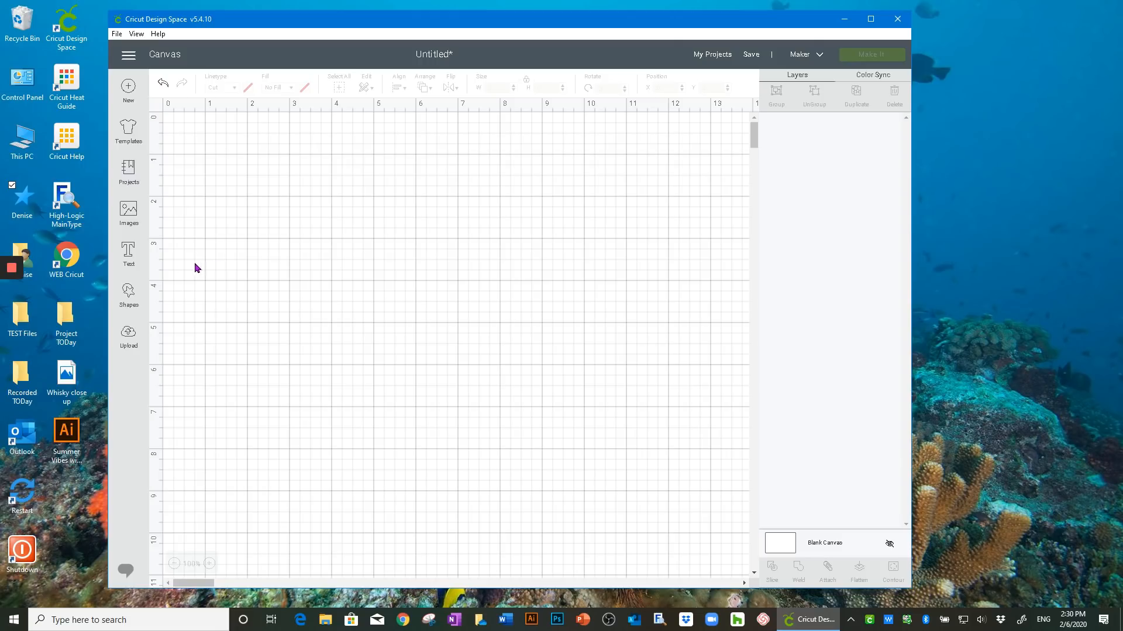
left_click(129, 253)
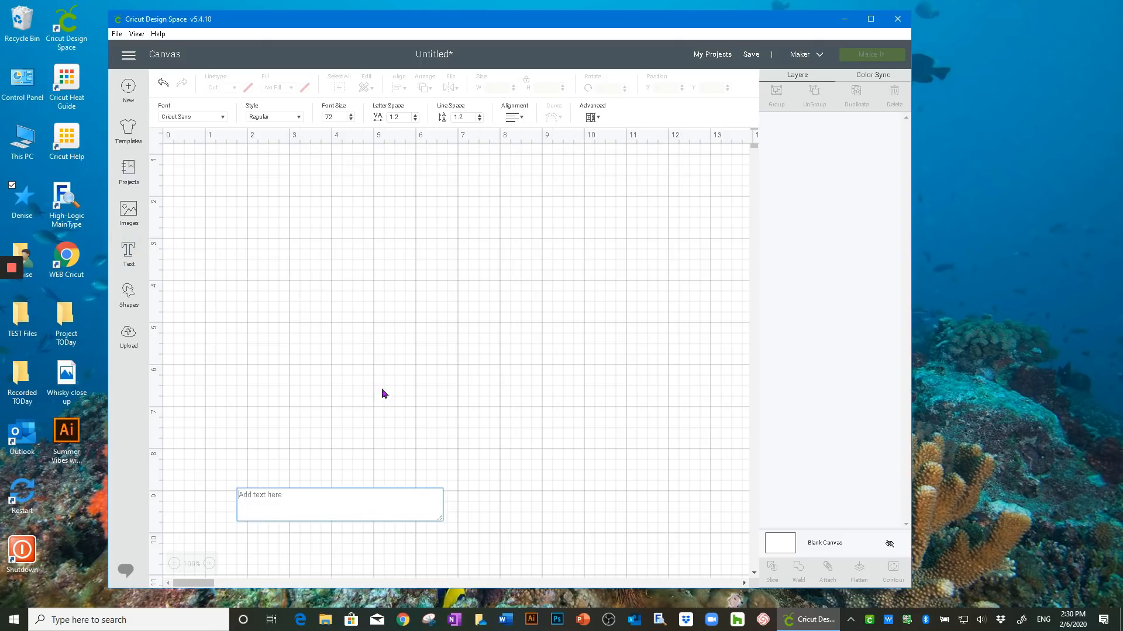
left_click(289, 503)
left_click(223, 118)
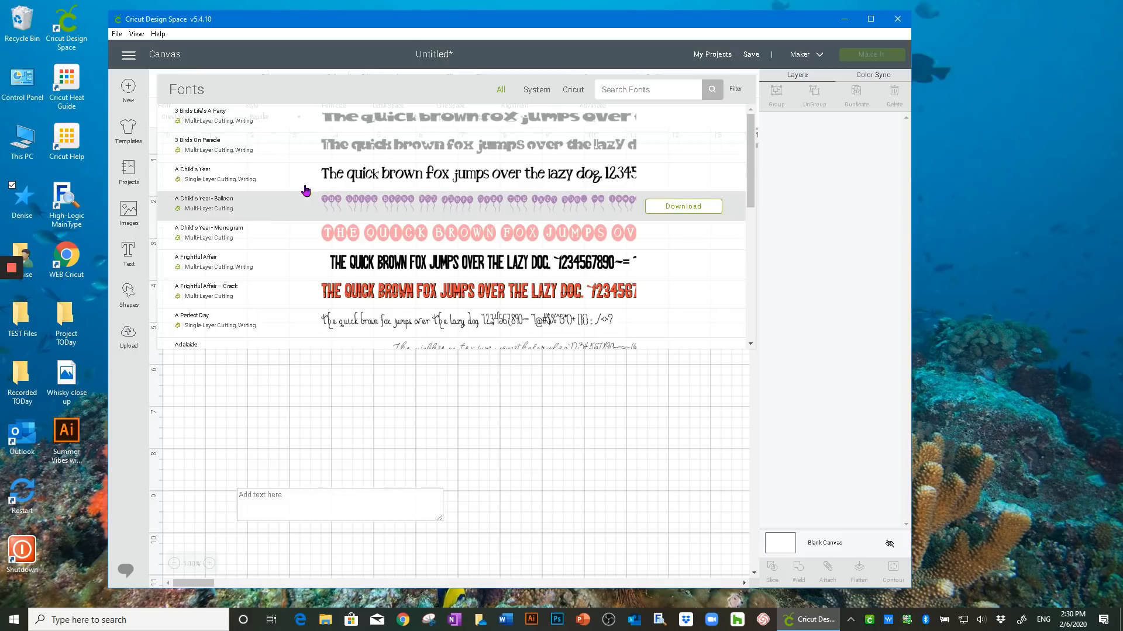
left_click(631, 94)
type("bab")
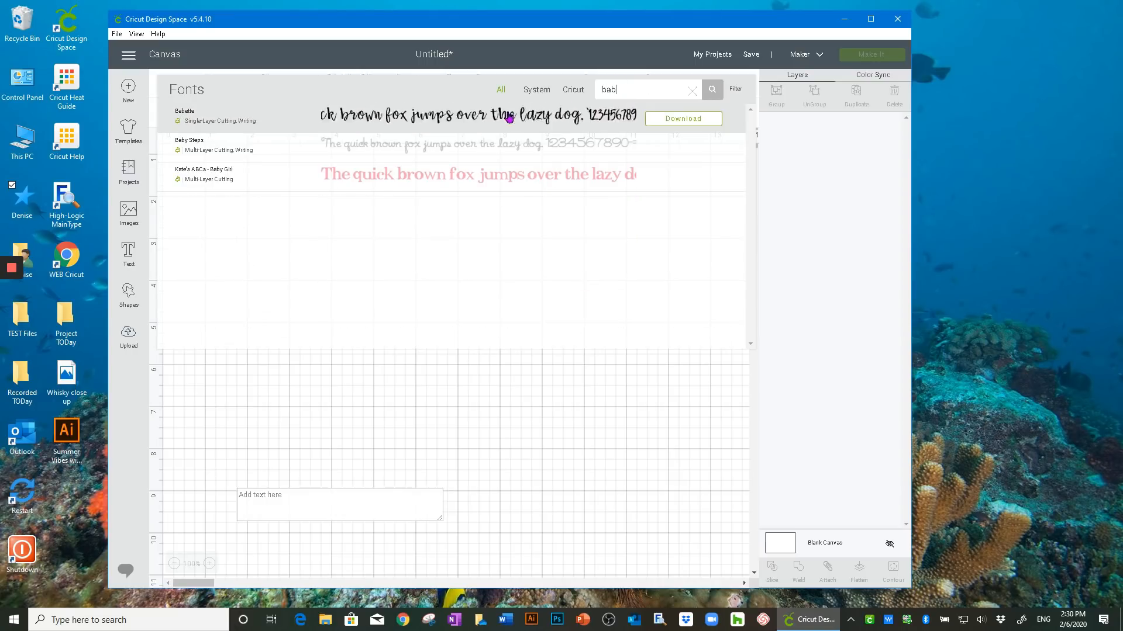
left_click(508, 119)
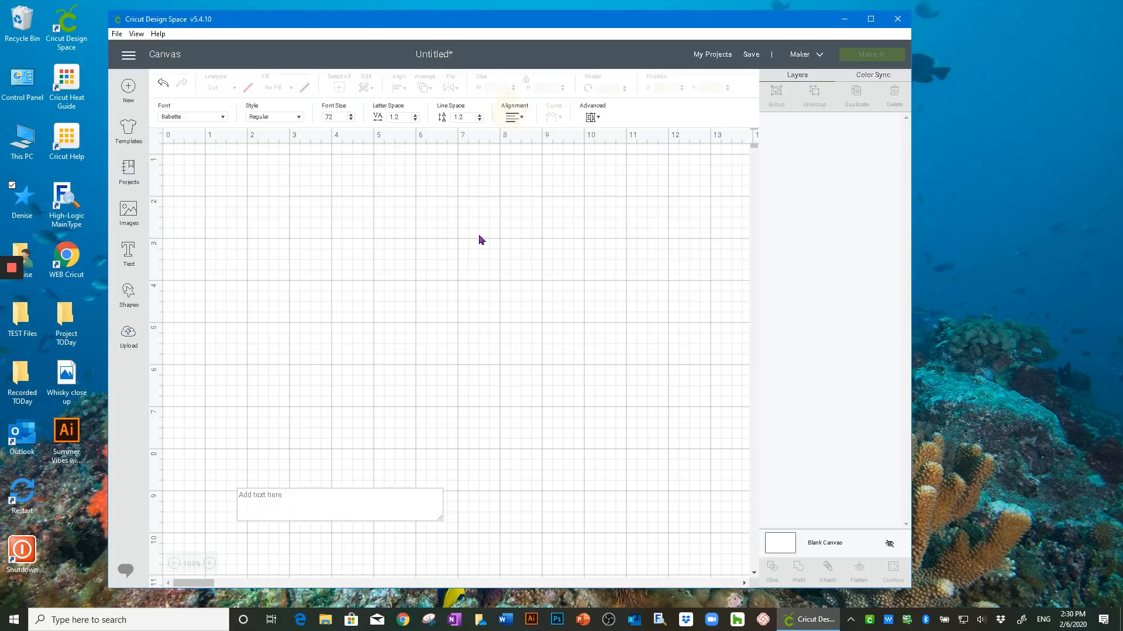
Enter "oh happy day" as the text
left_click(301, 496)
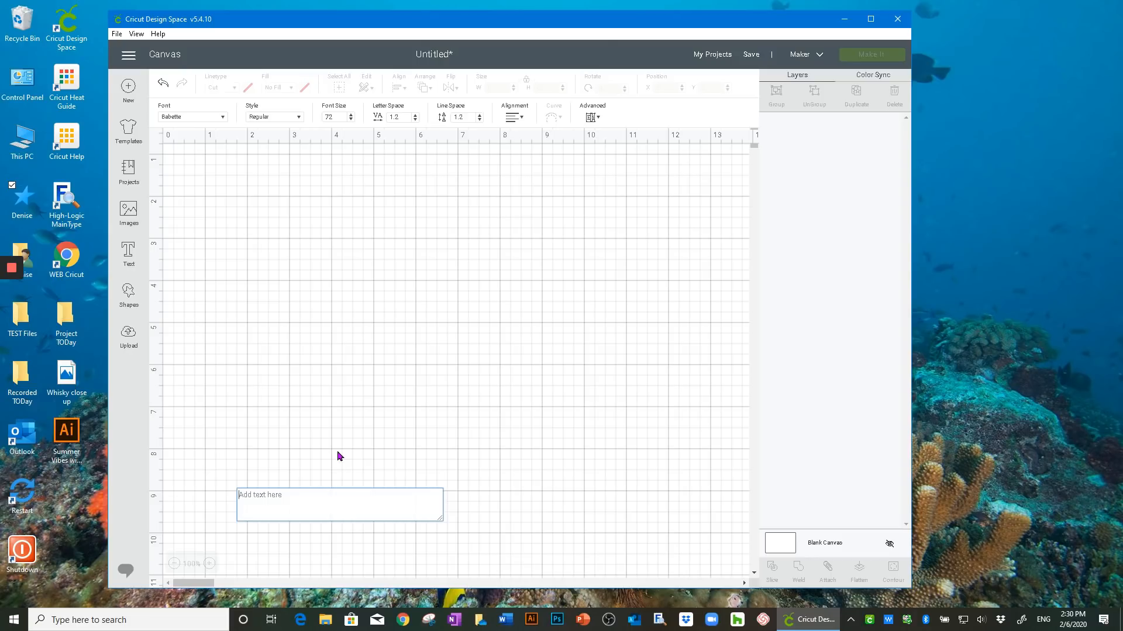
type("oh happ")
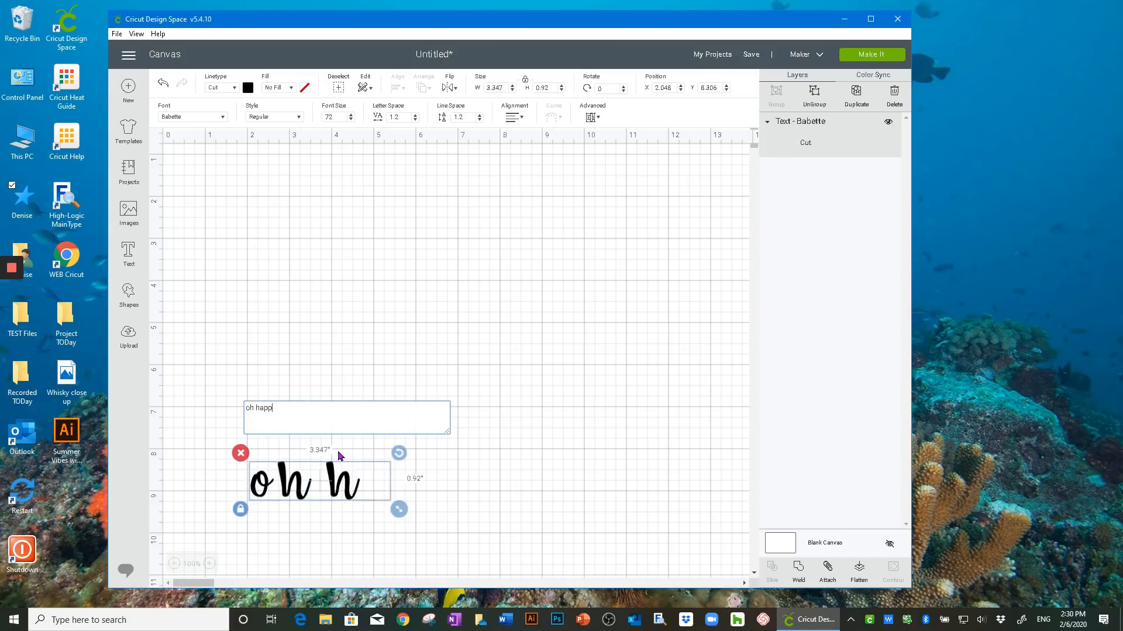
type("y day")
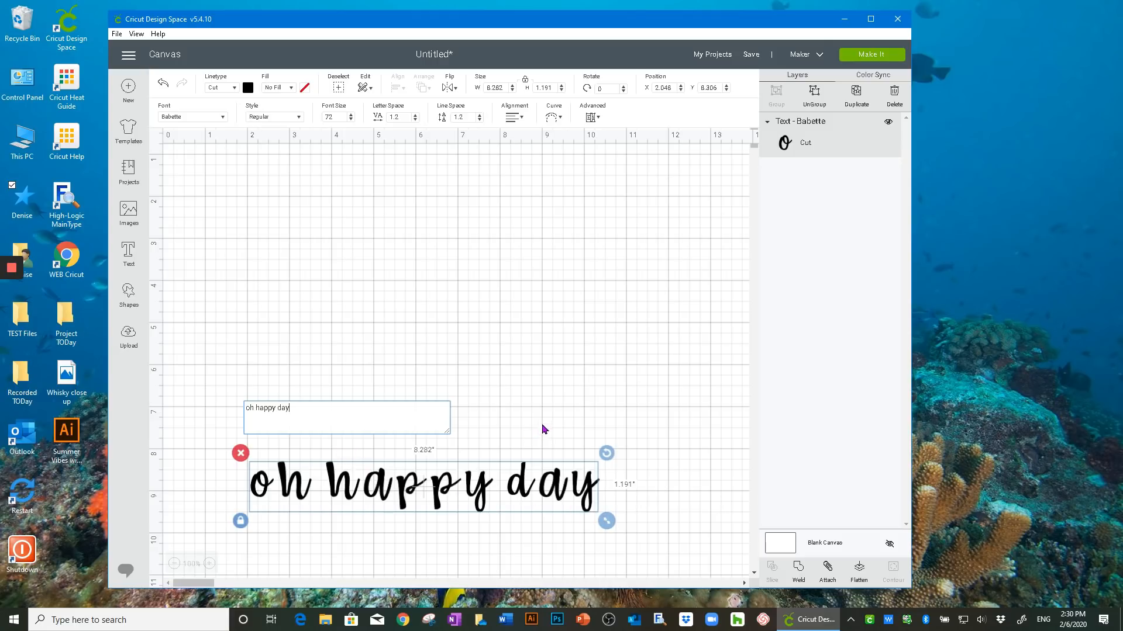
left_click(530, 402)
Reduce the letter spacing of "oh happy day" to -1.2 so the script letters overlap
left_click(522, 480)
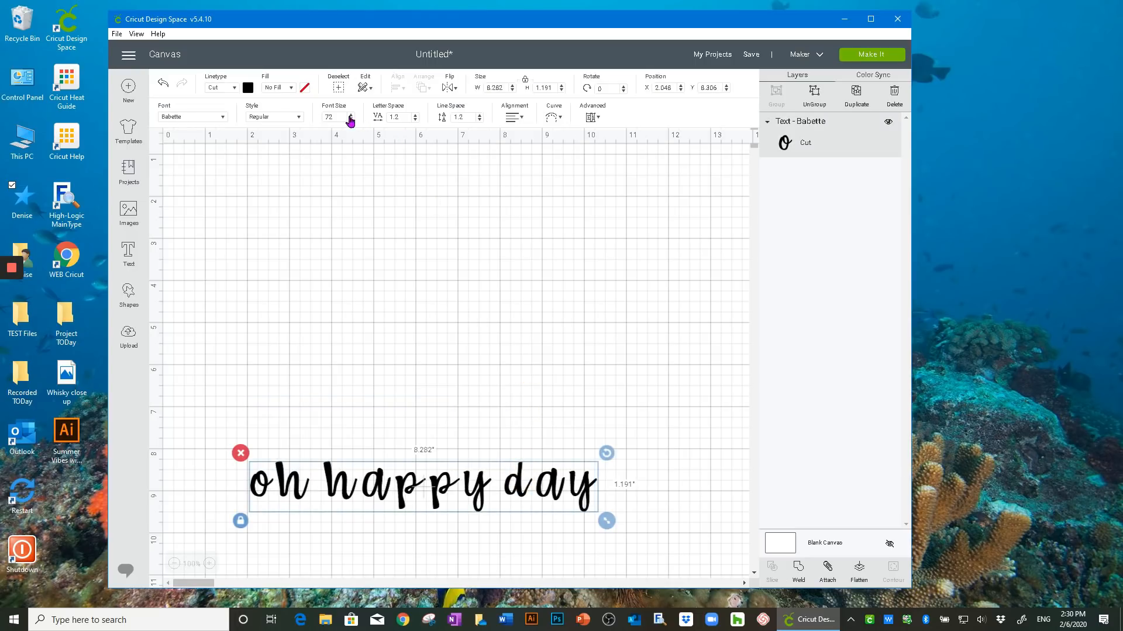
left_click(415, 120)
left_click(415, 120)
left_click(415, 120)
left_click(415, 121)
left_click(415, 121)
left_click(416, 120)
left_click(415, 120)
left_click(415, 120)
left_click(415, 120)
left_click(416, 120)
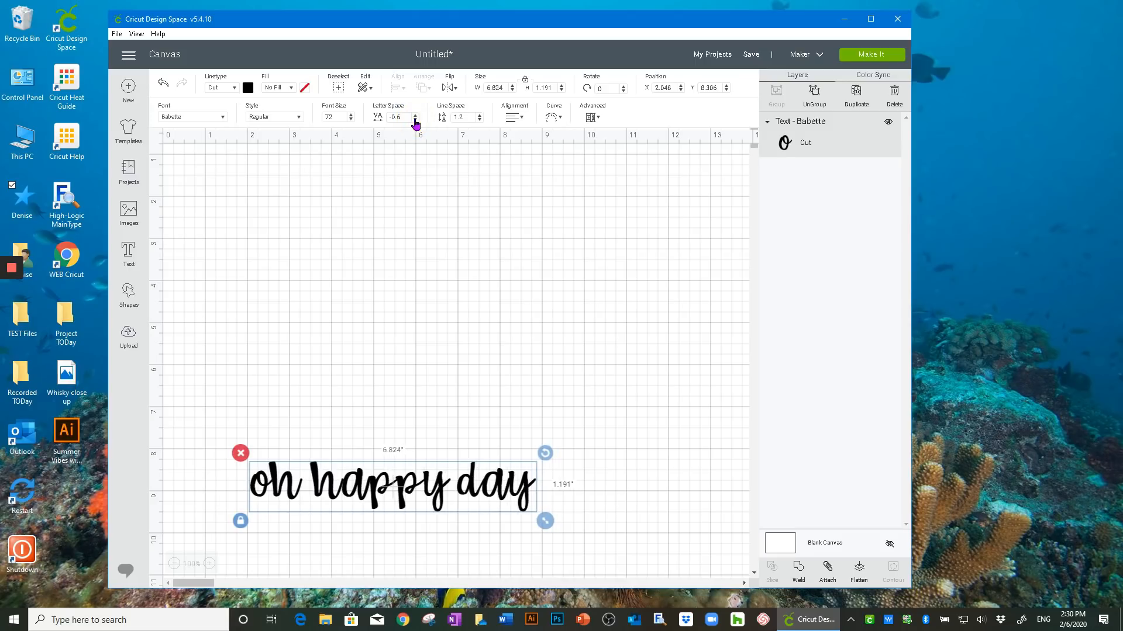
left_click(416, 120)
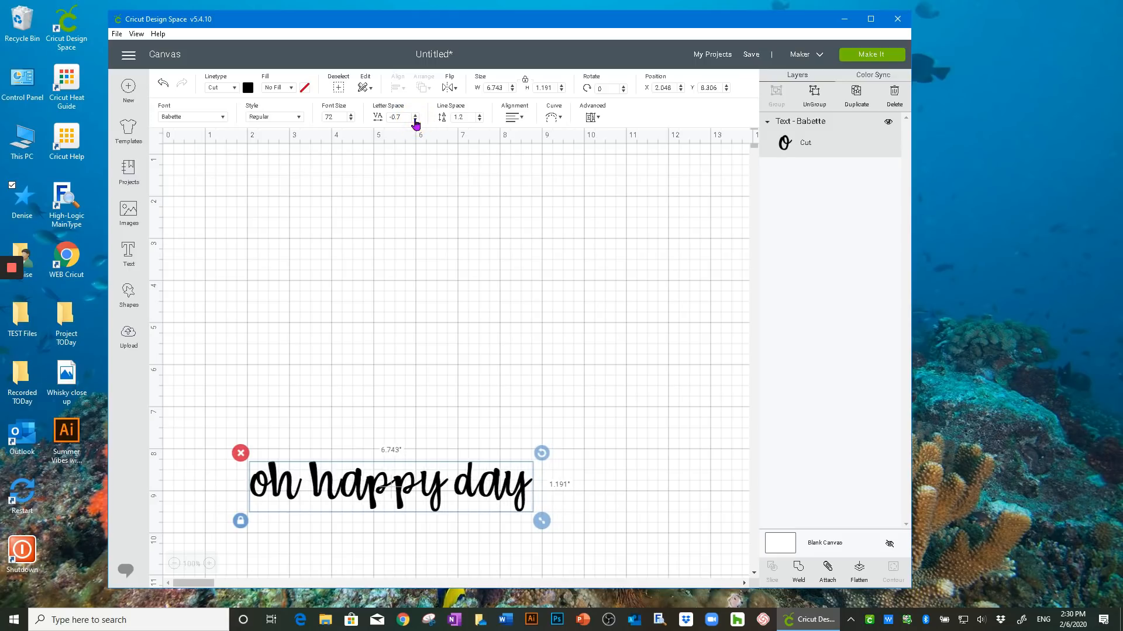
left_click(415, 120)
left_click(415, 120)
left_click(415, 120)
left_click(415, 121)
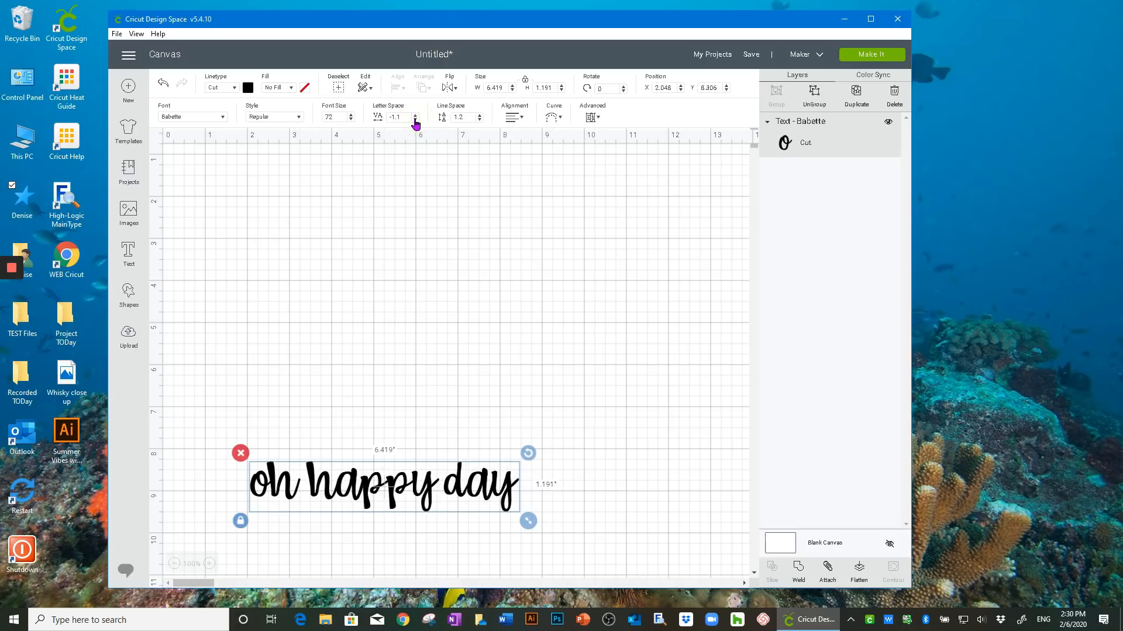
left_click(415, 120)
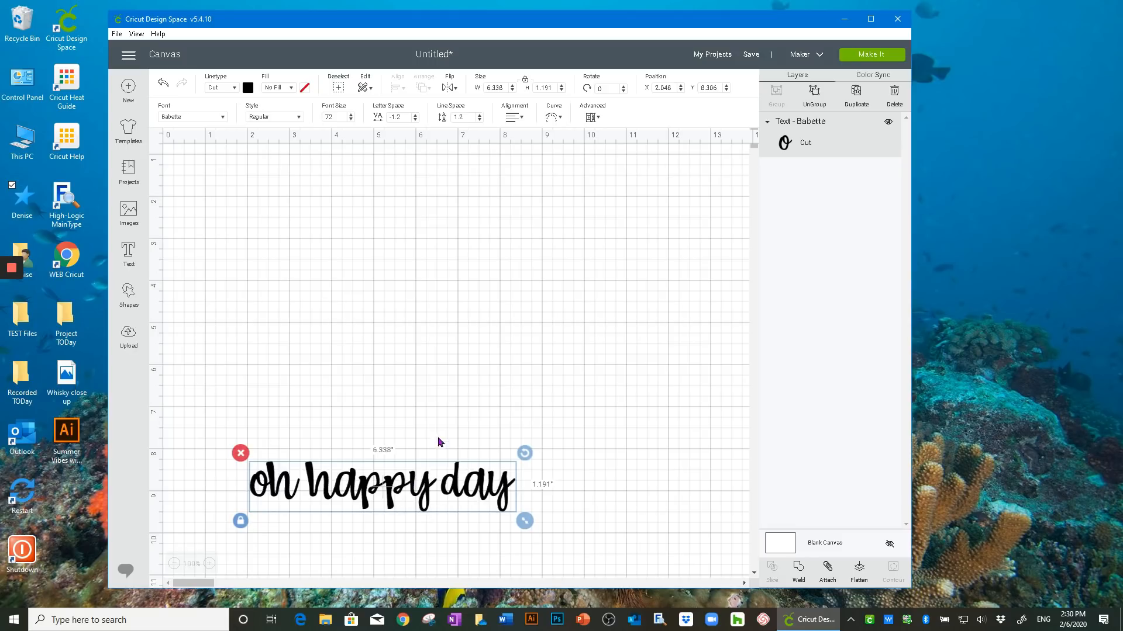
Recolor the "oh happy day" text light blue and move it up the canvas to about Y 5.03
left_click(246, 90)
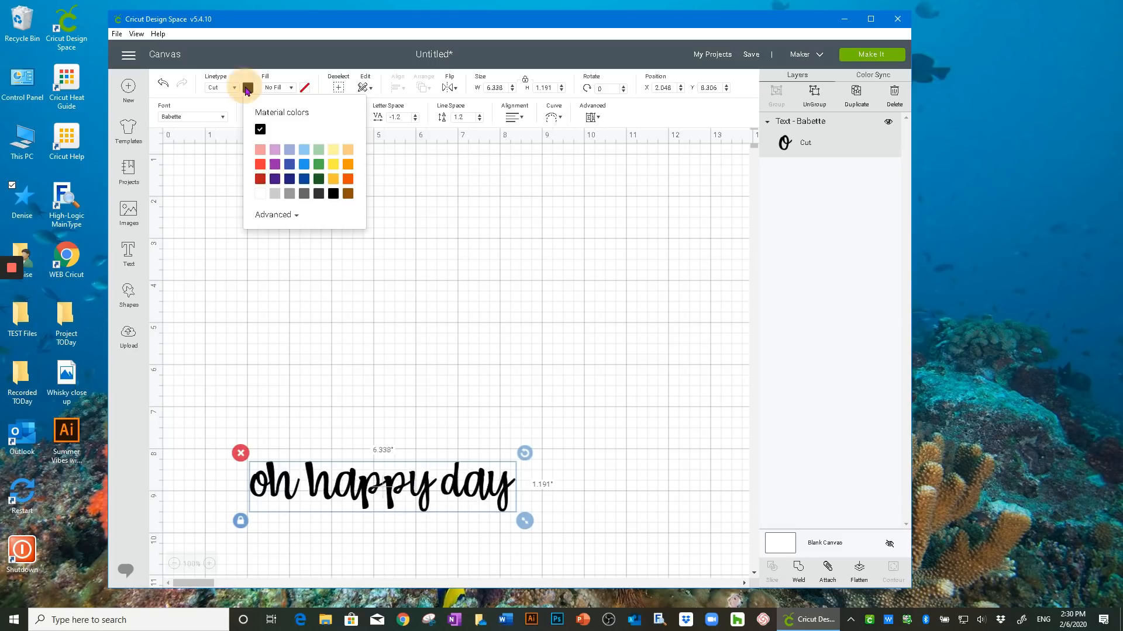
left_click(303, 151)
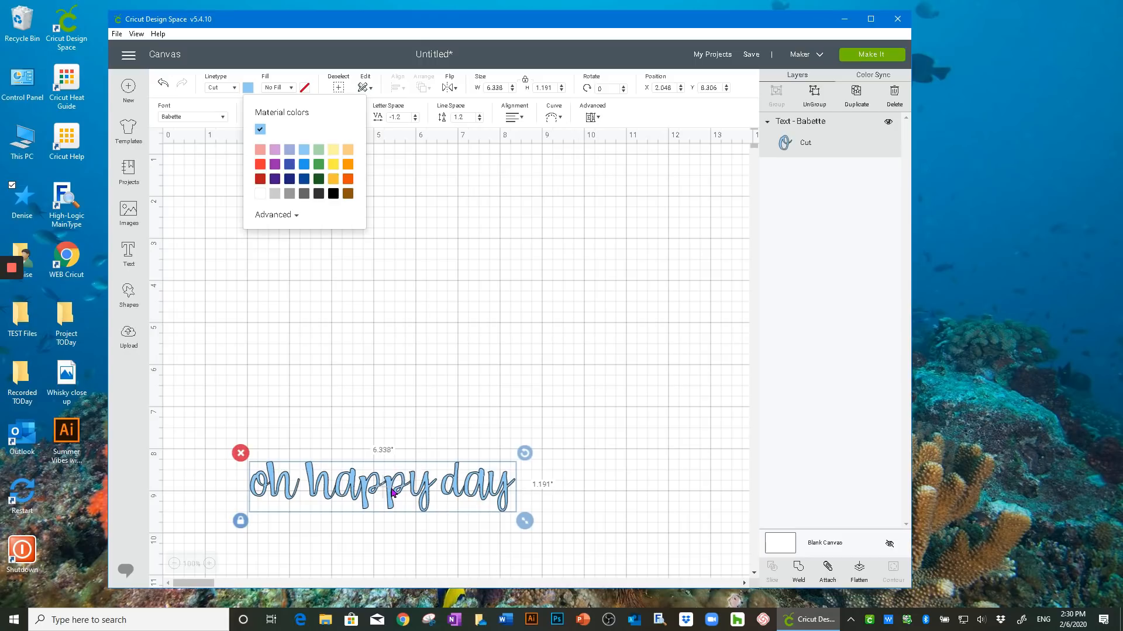
left_click_drag(392, 493, 397, 356)
left_click(436, 225)
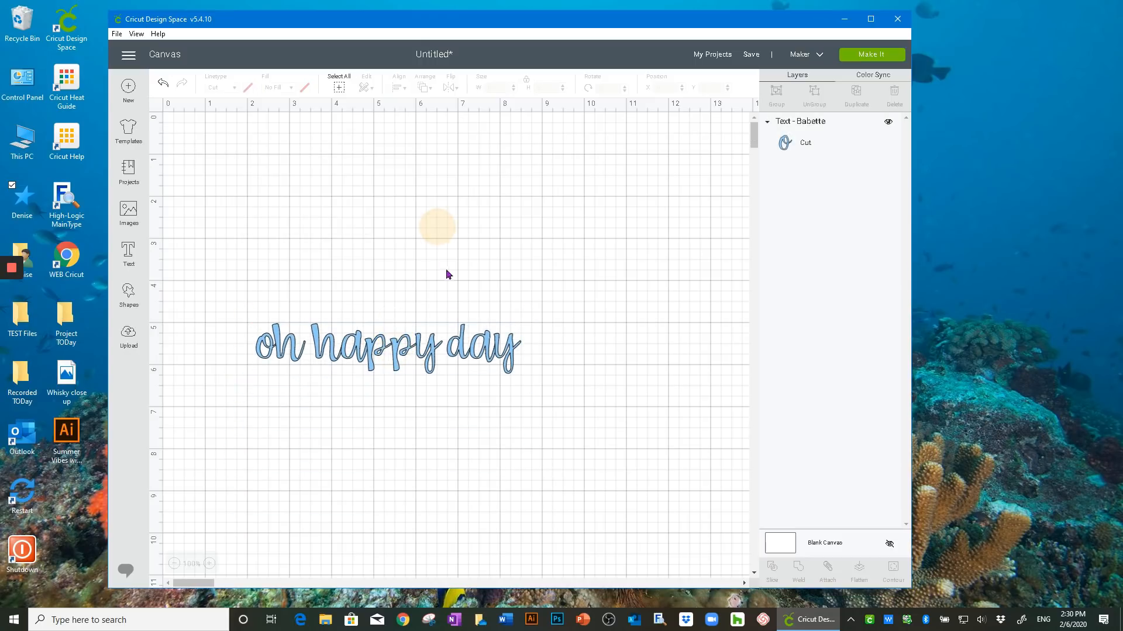
Enlarge the "oh happy day" text to about 8.69 in wide and move it to about X 1.72, Y 4.19
left_click(509, 352)
left_click_drag(530, 383, 629, 466)
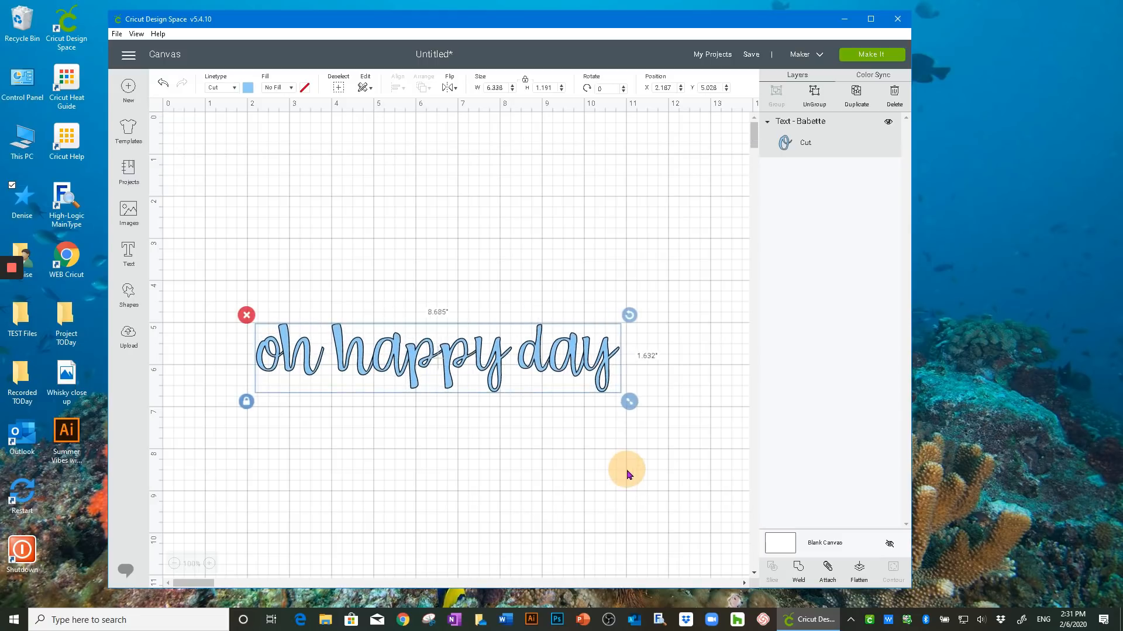
left_click_drag(435, 362, 415, 327)
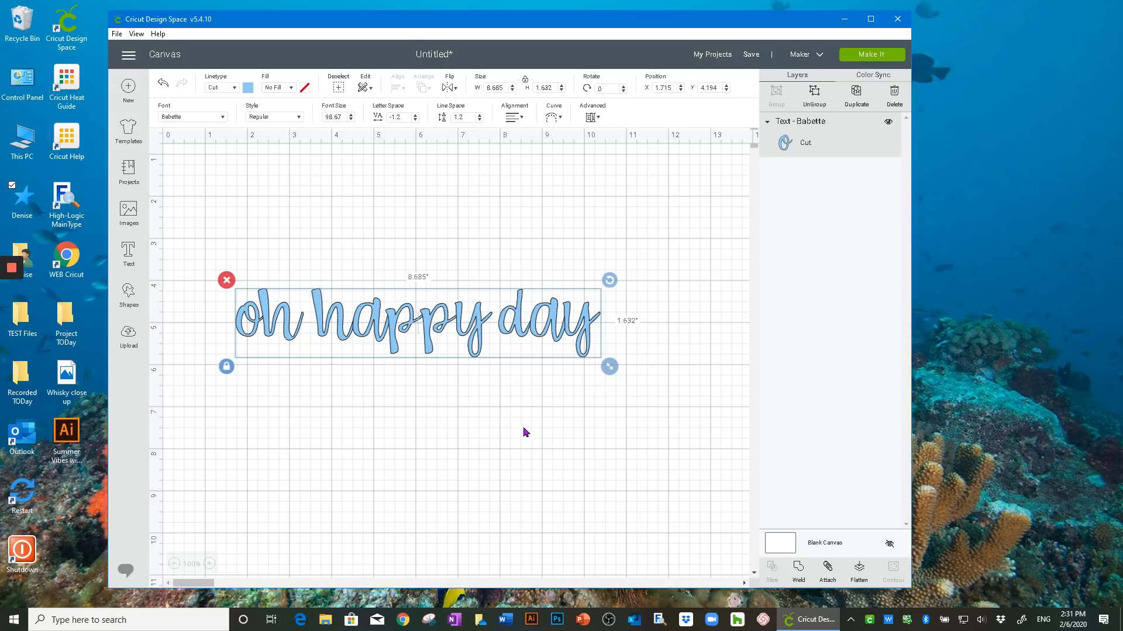
Attach the letters of "oh happy day" and preview them on the cutting mat
left_click(827, 568)
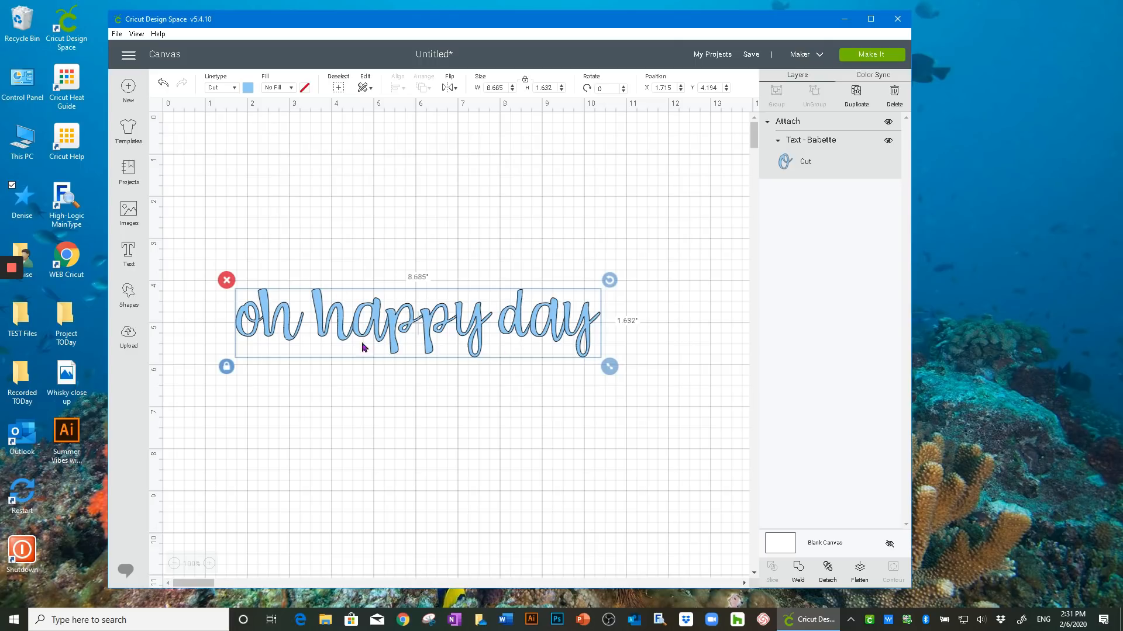
left_click(869, 56)
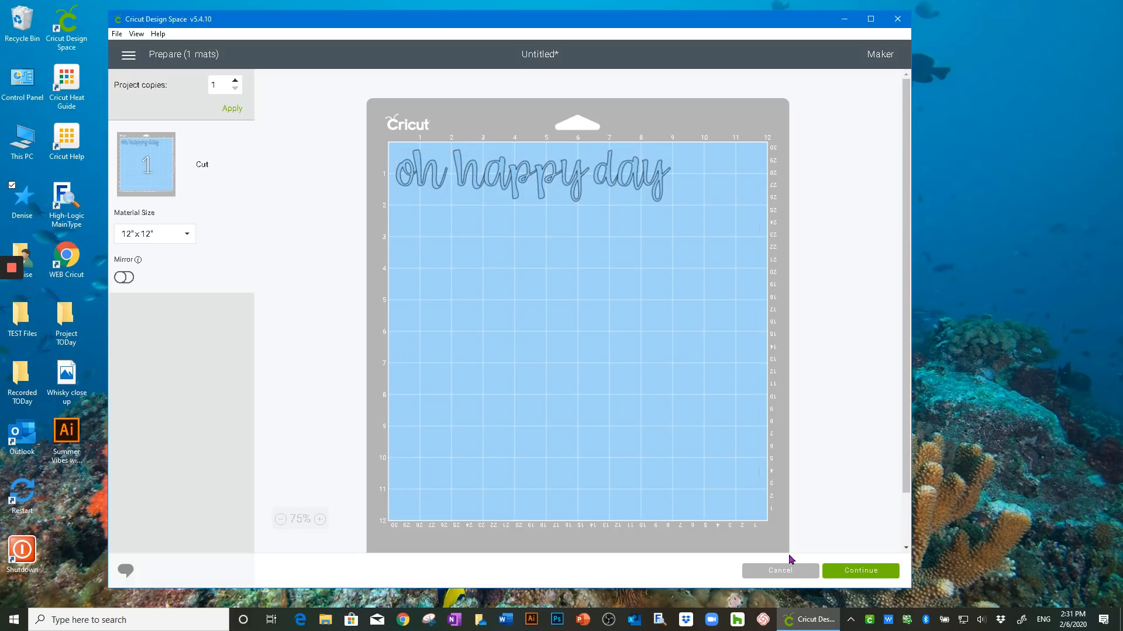
left_click(789, 571)
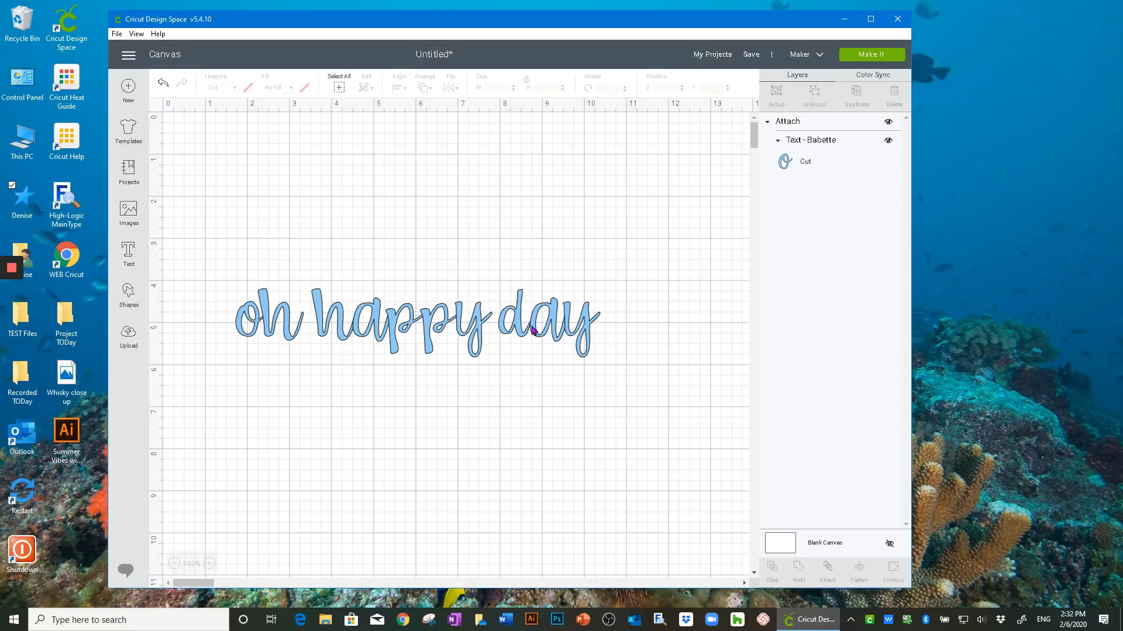
Detach the "oh happy day" text and attach it again
left_click(434, 332)
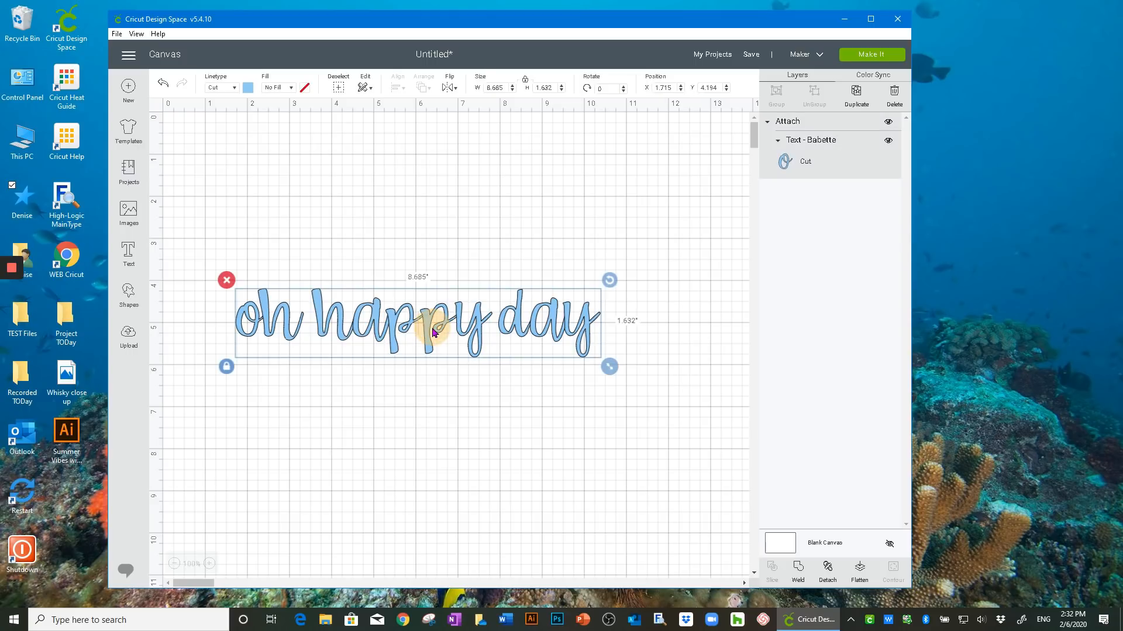
left_click(827, 569)
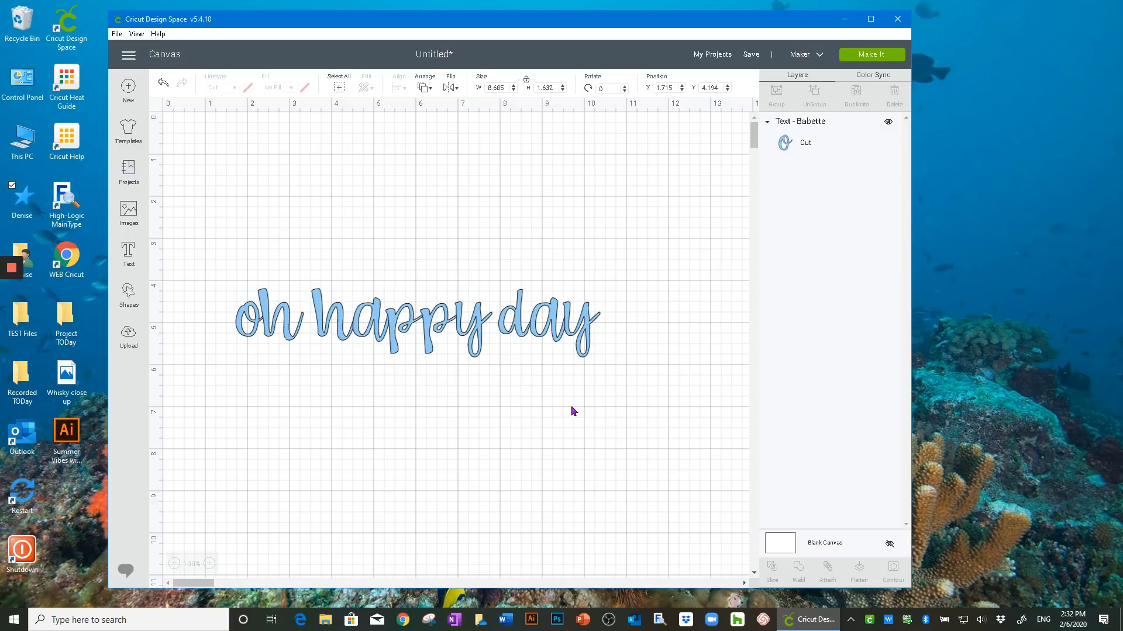
left_click_drag(633, 401, 222, 251)
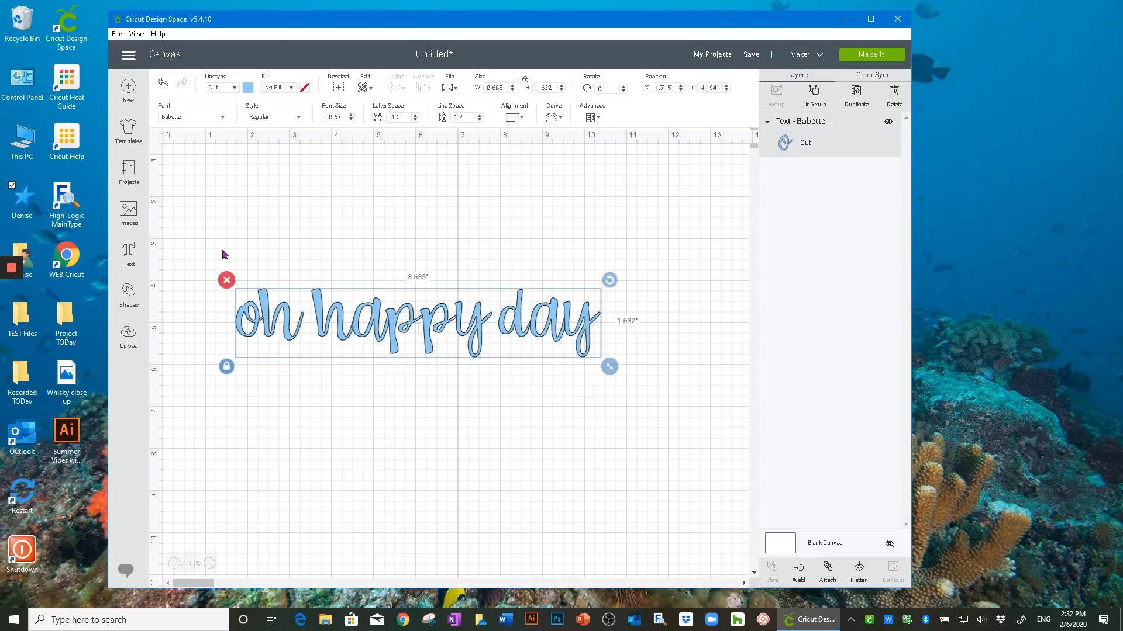
left_click(827, 571)
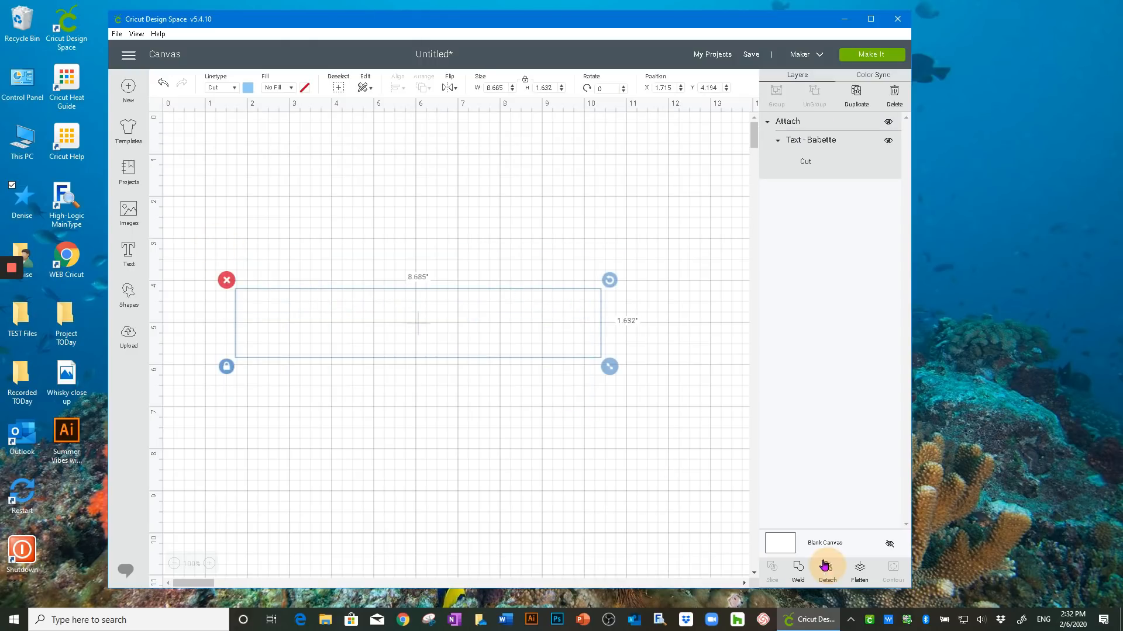
Move the attached text to about X 2.13, Y 3.18 and enlarge it to about 10.26 in wide
left_click_drag(443, 349, 460, 305)
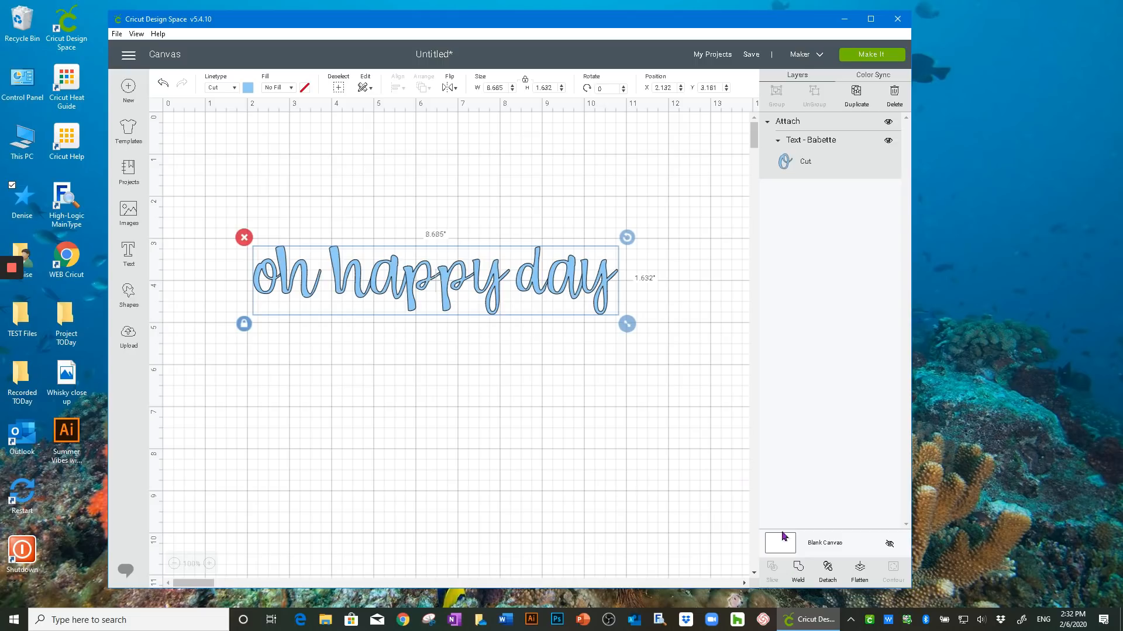
left_click_drag(626, 324, 688, 385)
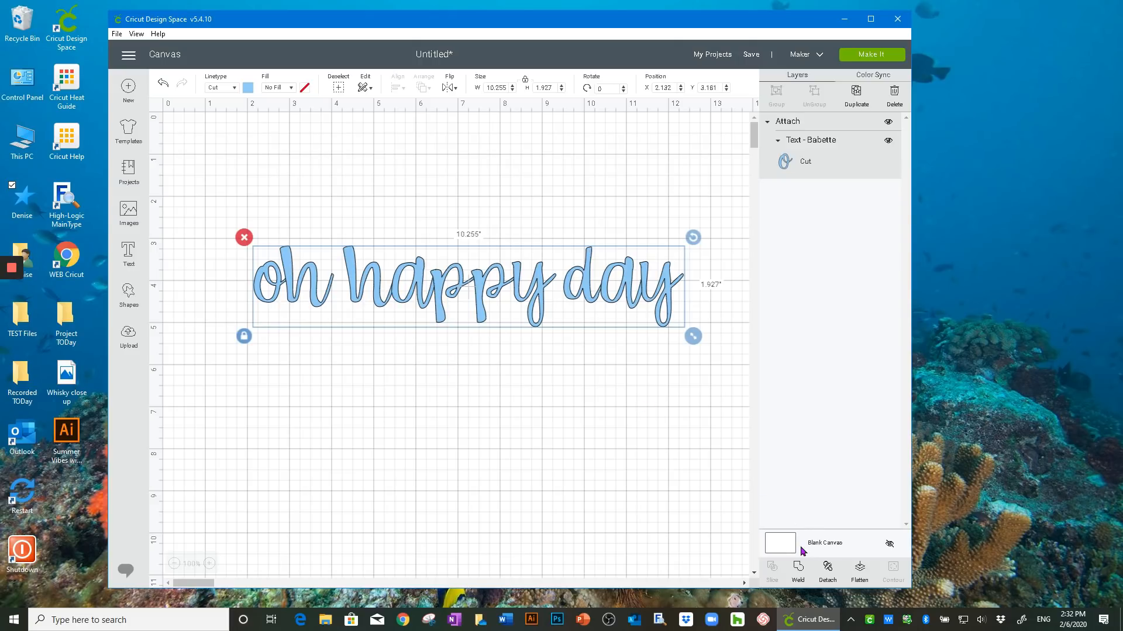
Weld the "oh happy day" letters into one shape and preview the cut on the mat
left_click(797, 568)
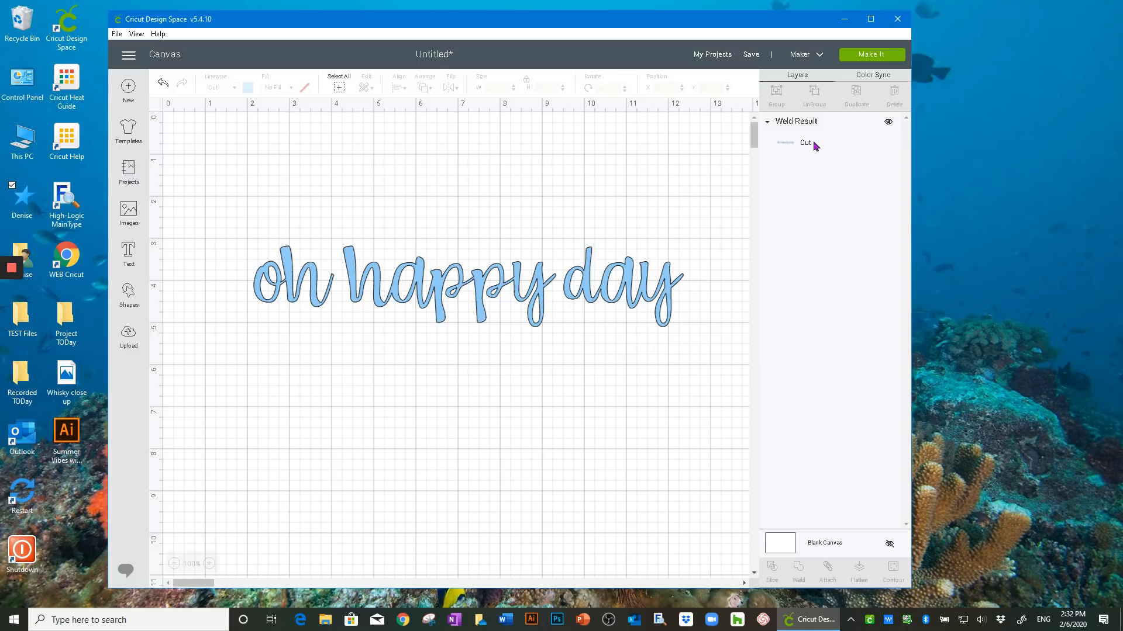
left_click(864, 55)
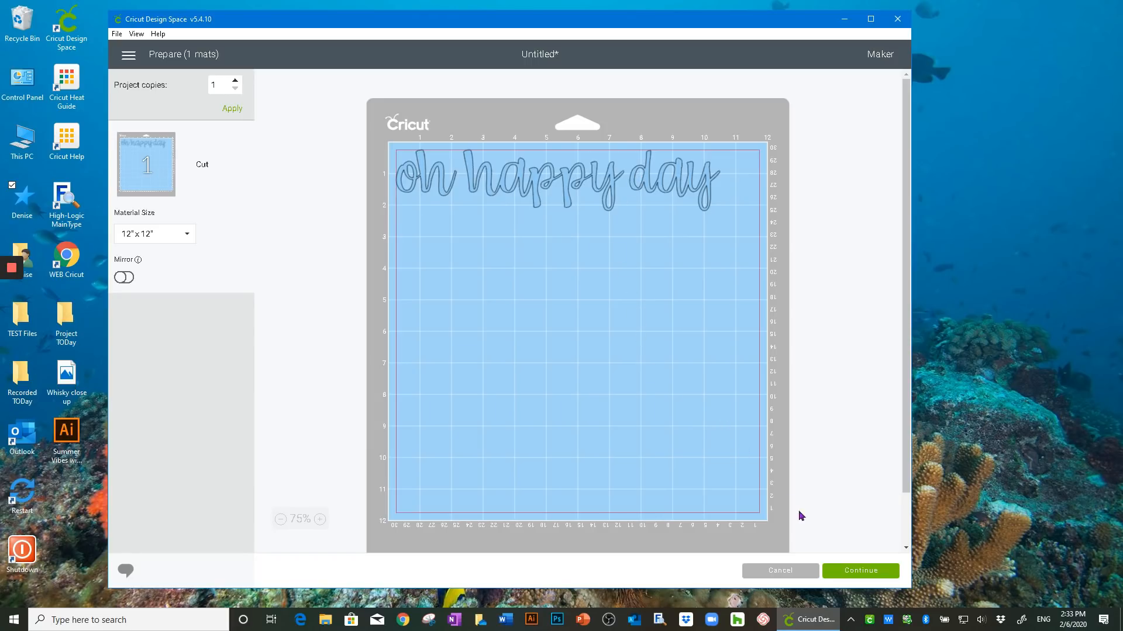
left_click(779, 571)
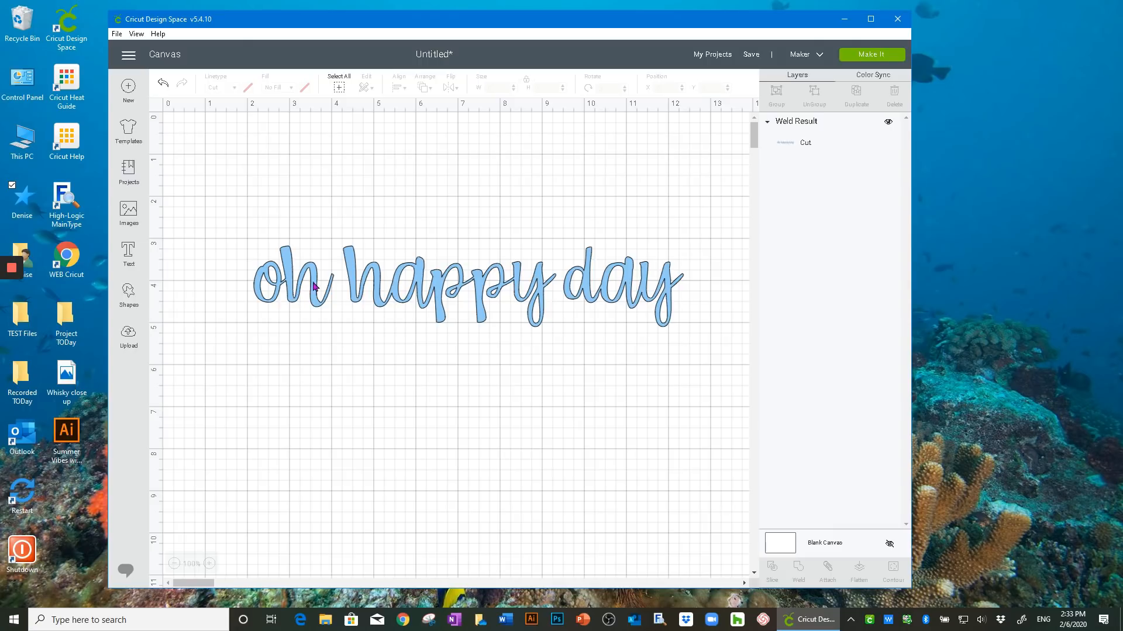
Delete the welded "oh happy day" text from the canvas
left_click(619, 280)
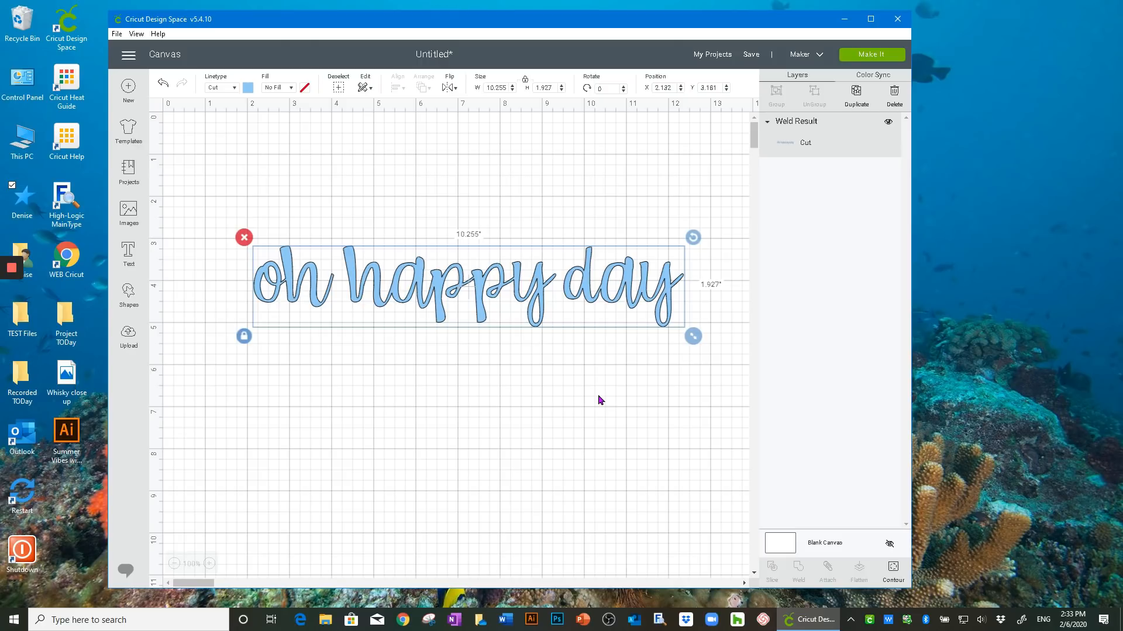
left_click(244, 238)
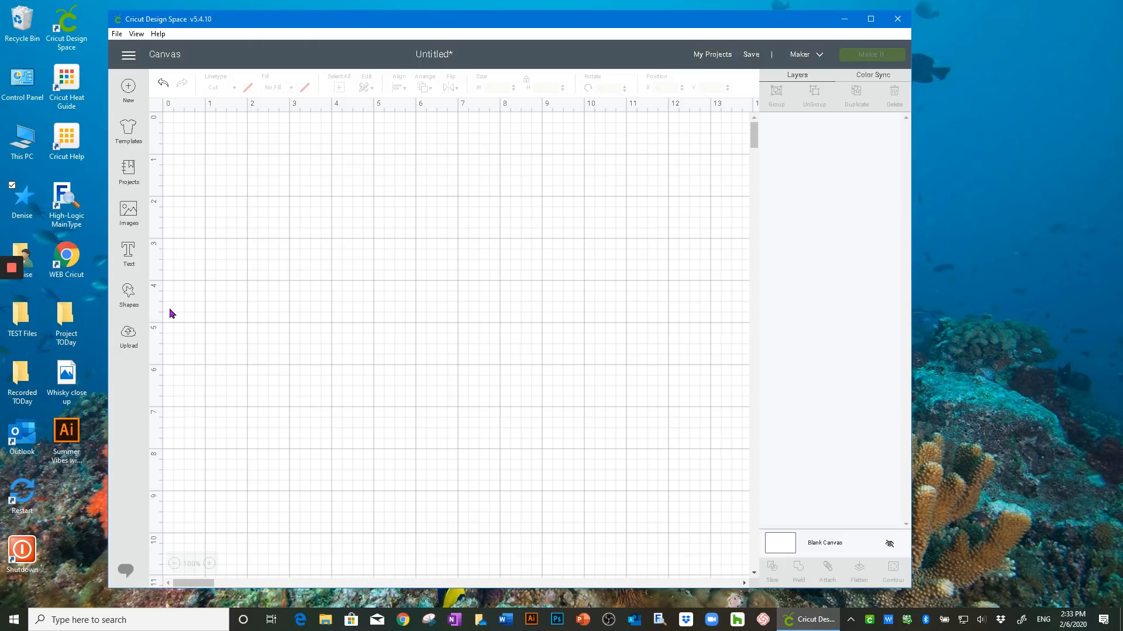
Add a square with unlocked proportions, stretched to a rectangle about 8.15 in wide and 4.01 in high, in white
left_click(129, 292)
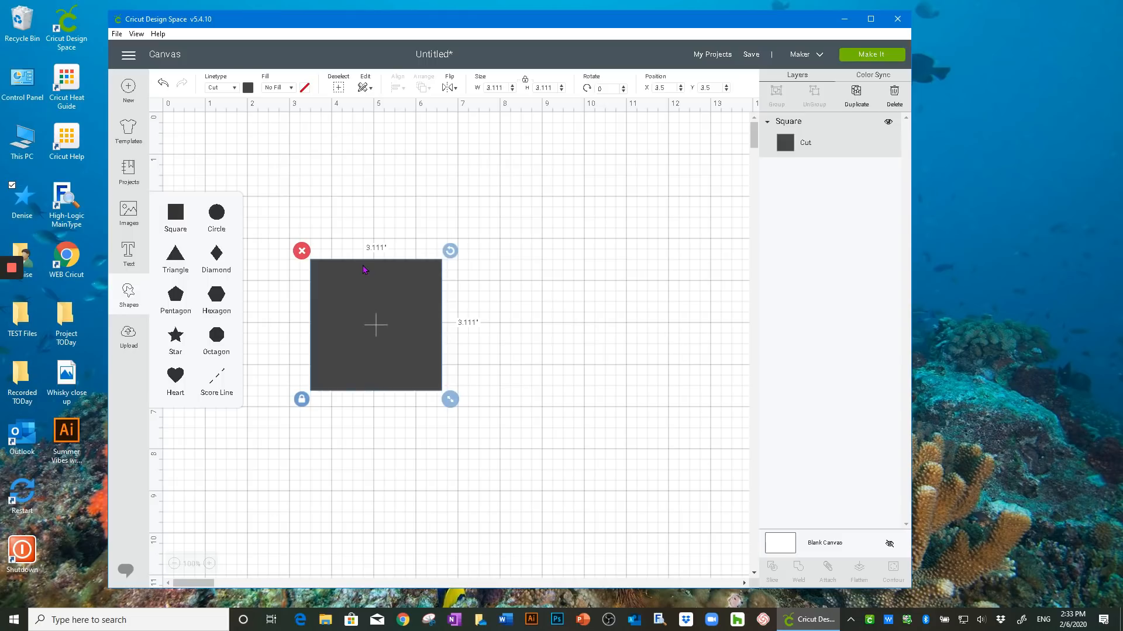
left_click(301, 399)
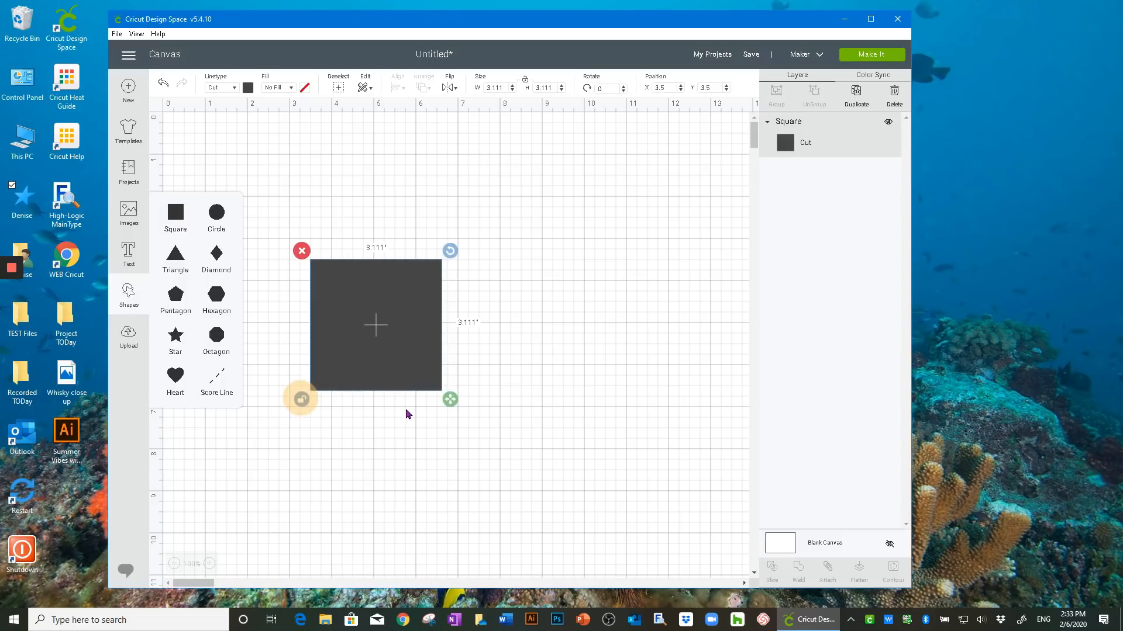
left_click_drag(449, 399, 662, 437)
left_click(248, 87)
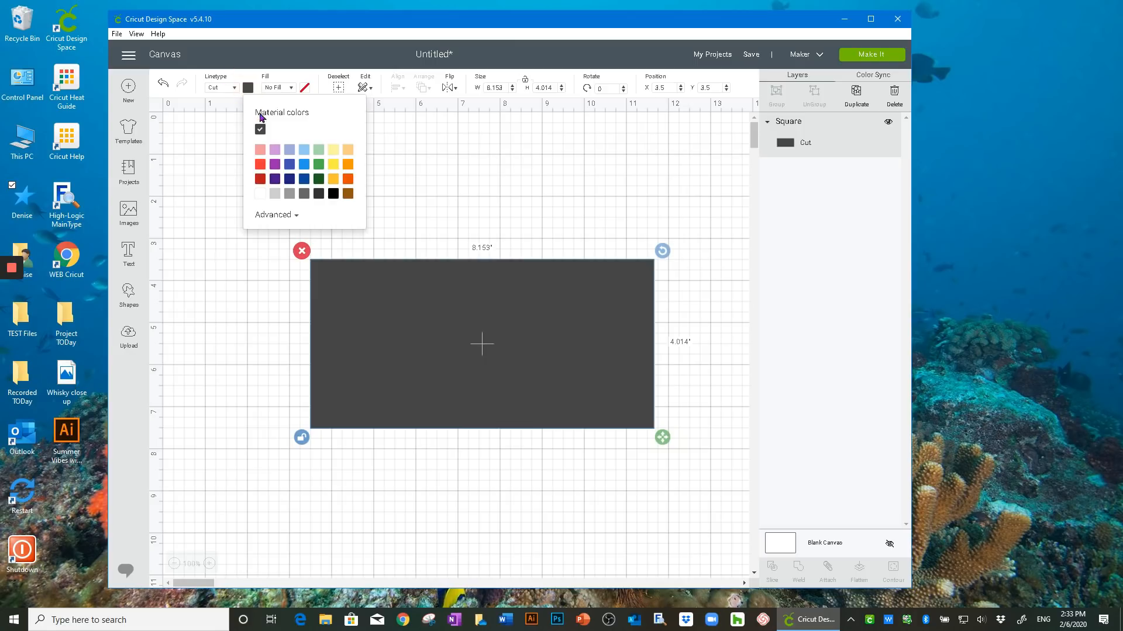
left_click(259, 193)
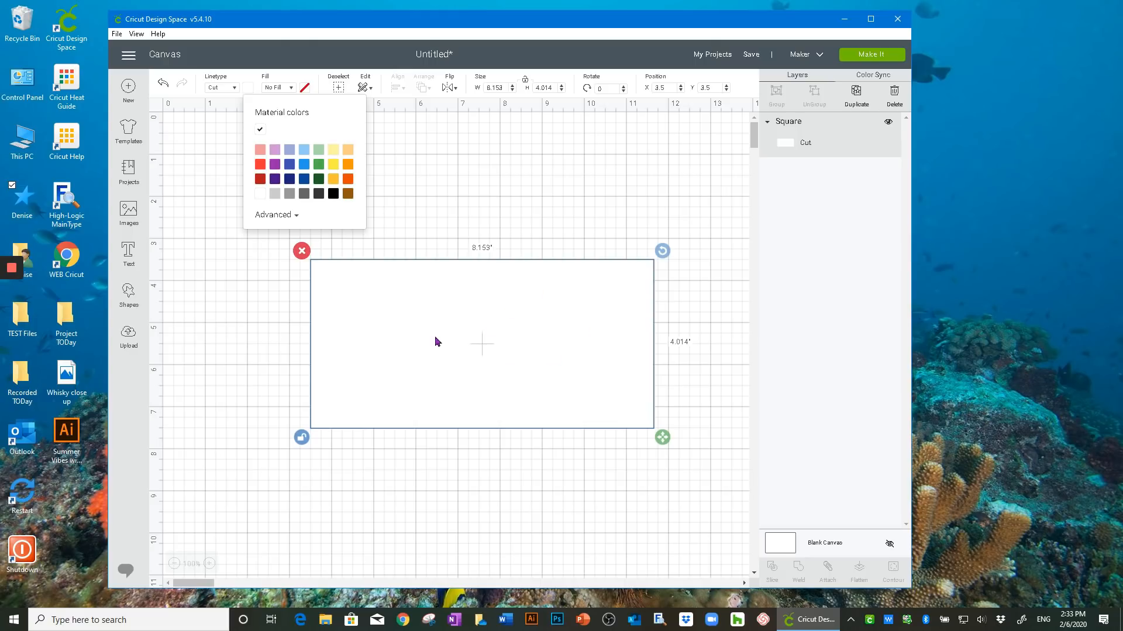
left_click(429, 182)
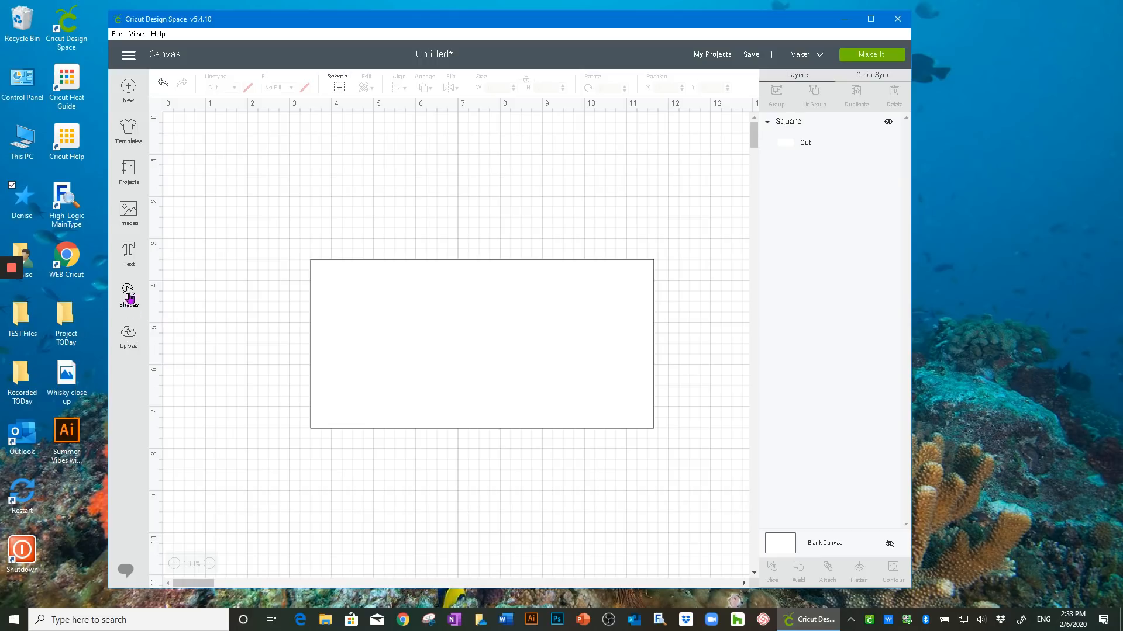
Add the text "smile" in the Close To My Heart - Art Philosophy font
left_click(126, 253)
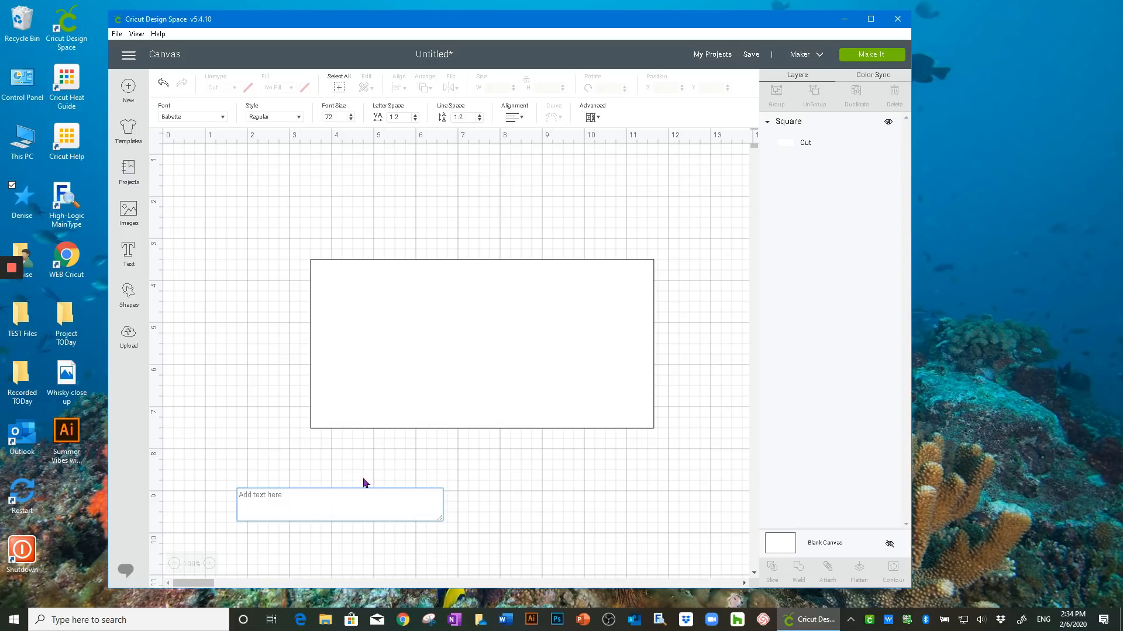
left_click(223, 119)
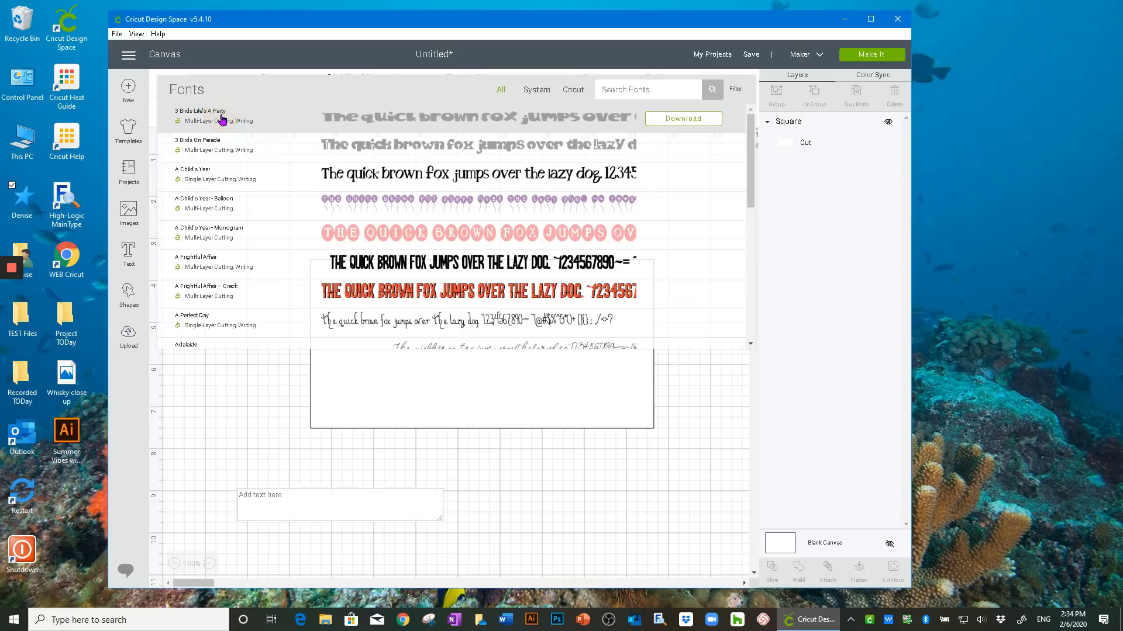
left_click(604, 89)
type("close")
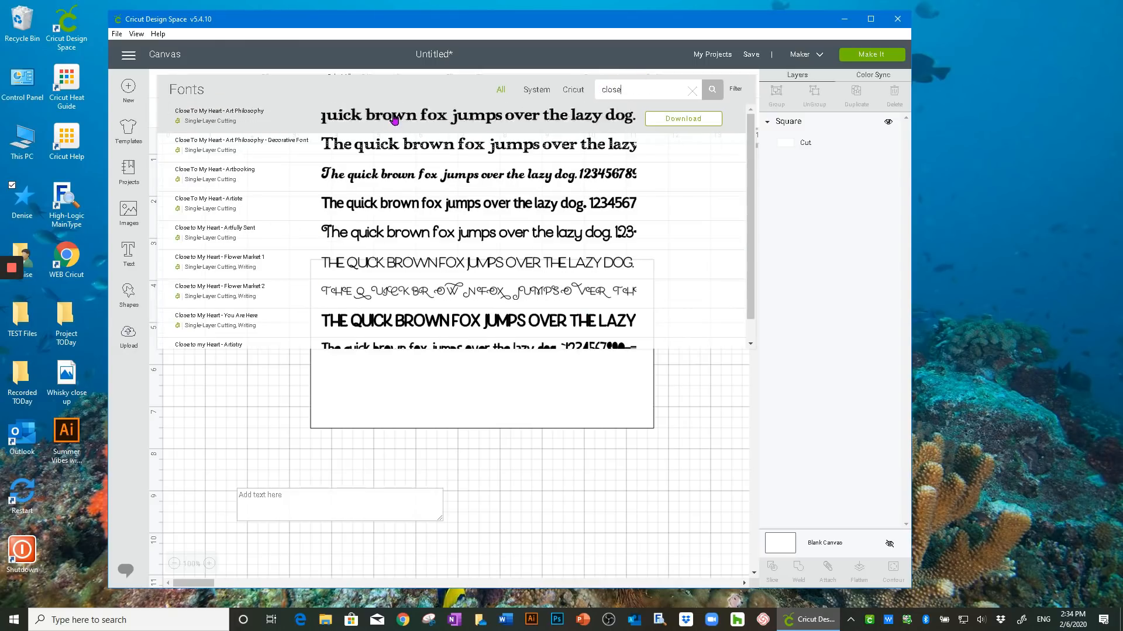
left_click(225, 119)
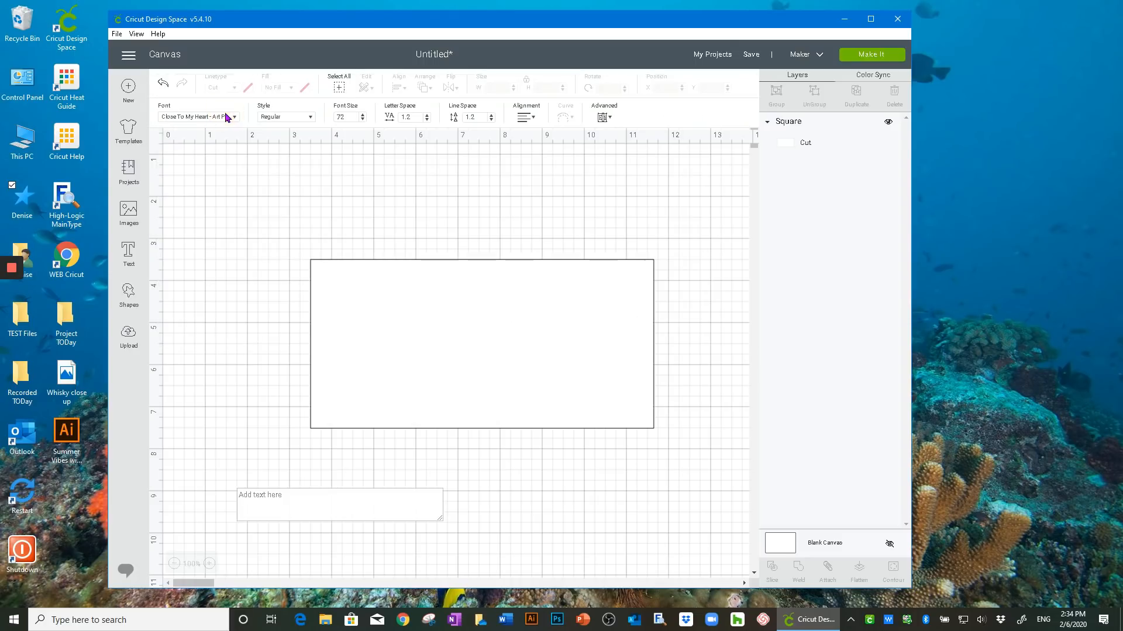
left_click(302, 501)
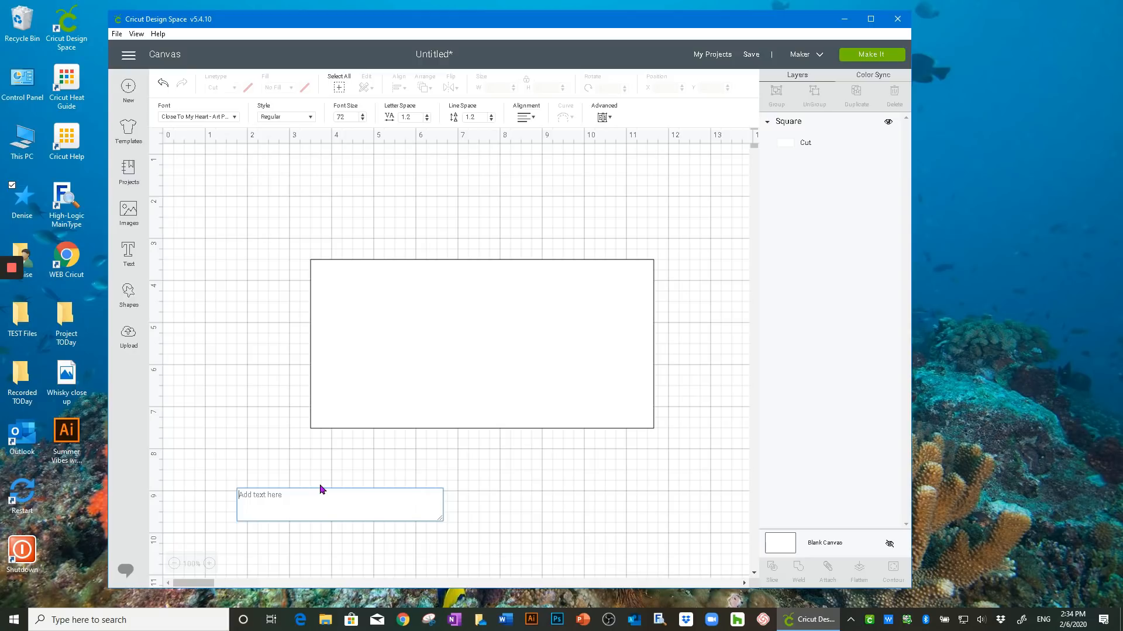
type("smile")
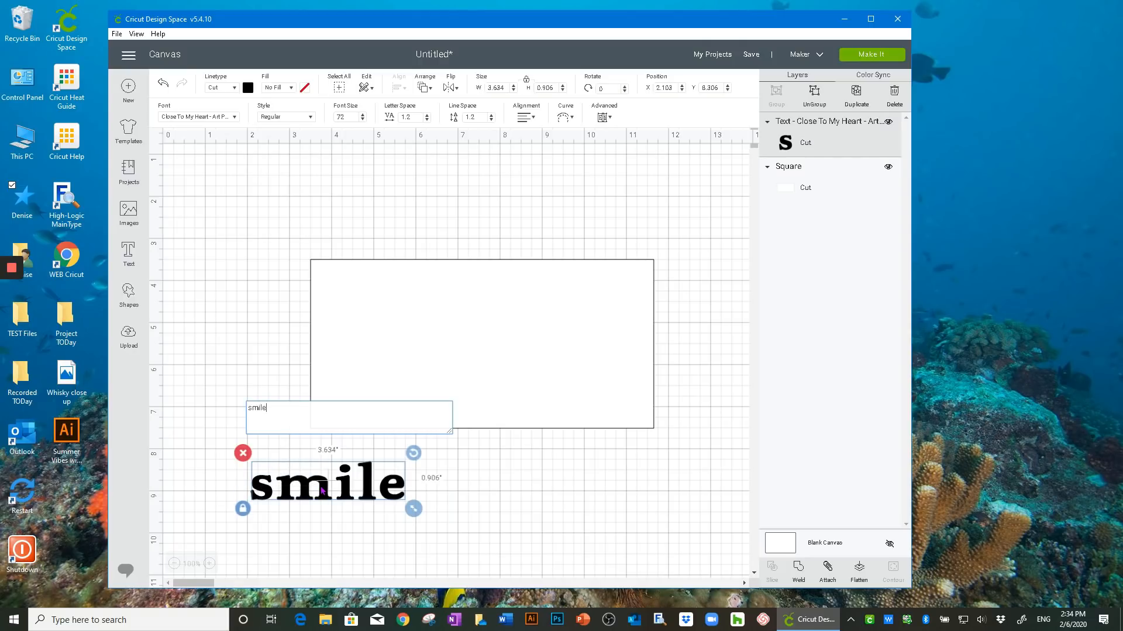
Set the "smile" text's linetype to Draw and move it onto the white rectangle at about X 7.80, Y 4.11
left_click(310, 117)
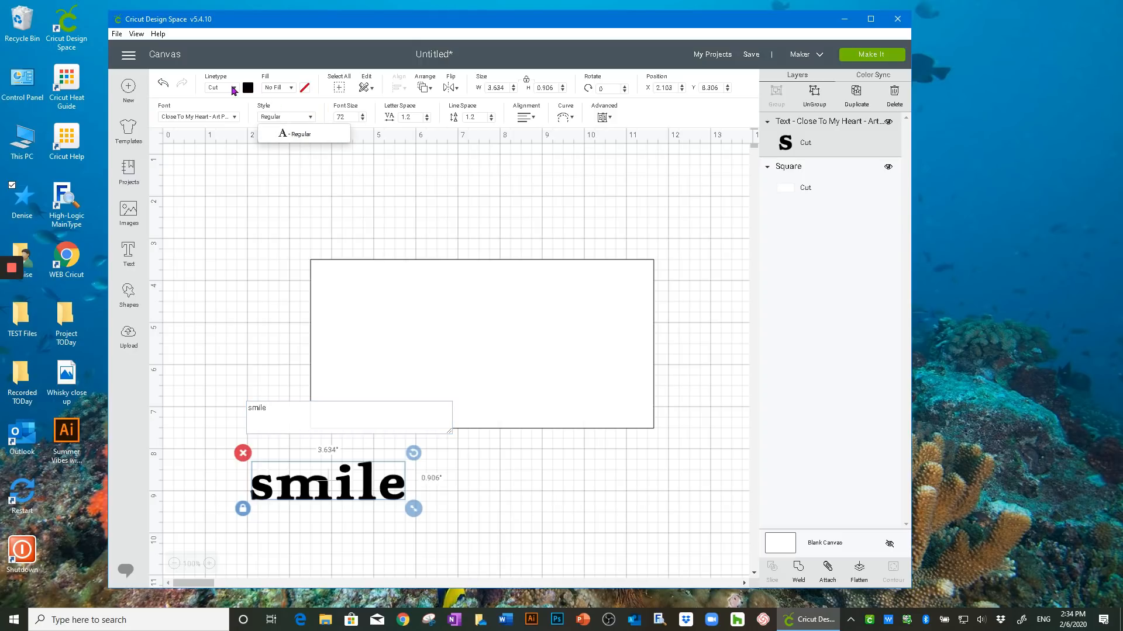
left_click(233, 88)
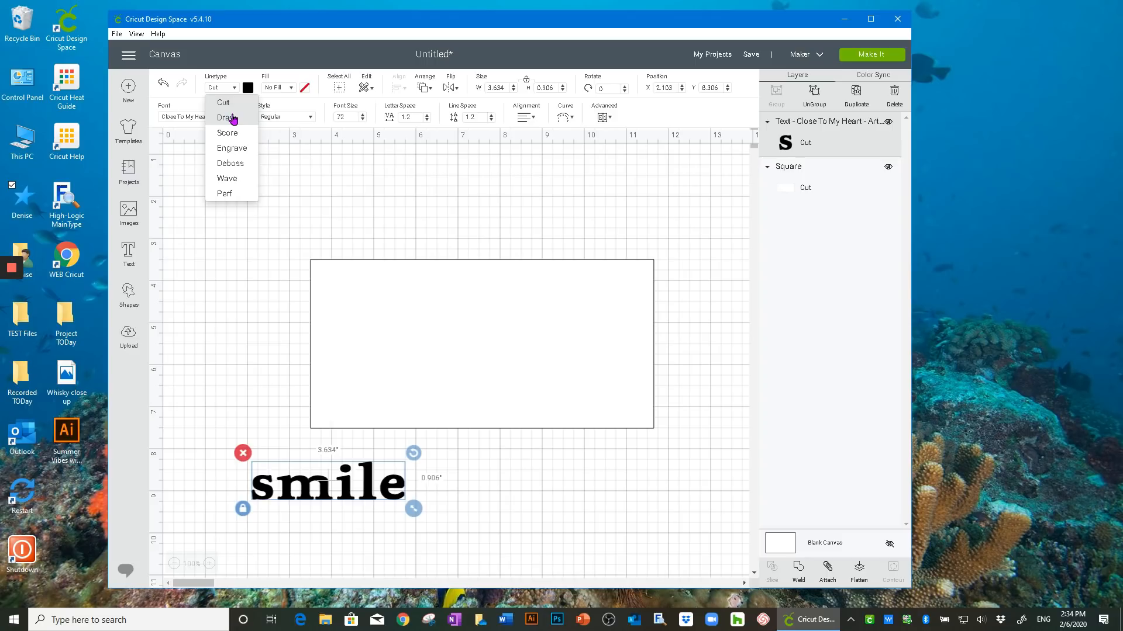
left_click(236, 120)
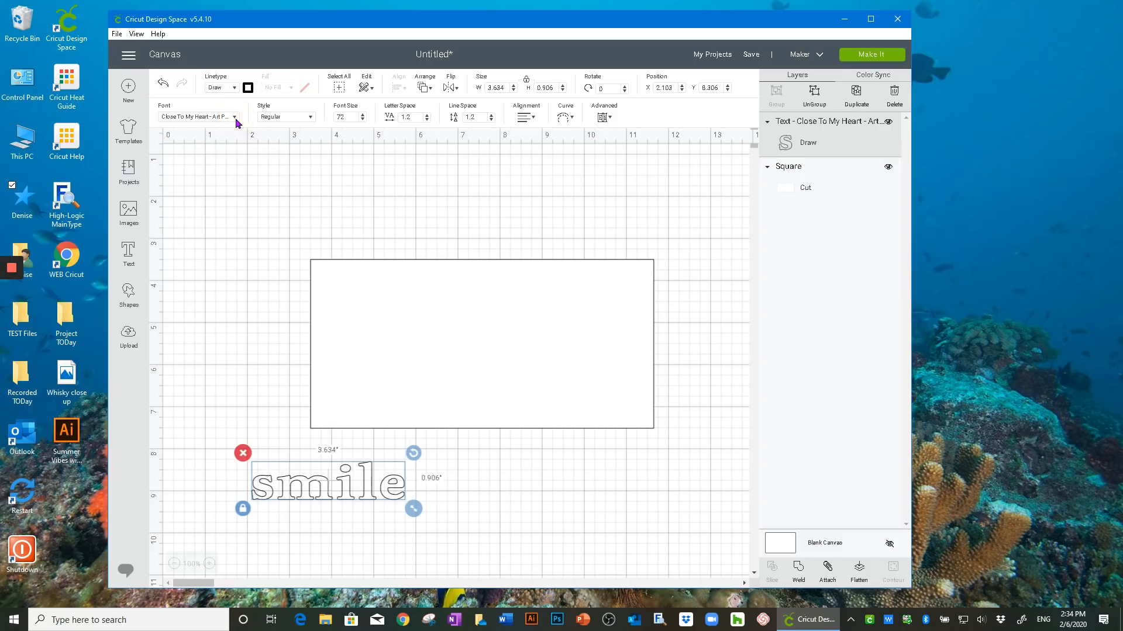
left_click(321, 493)
left_click_drag(321, 496, 561, 320)
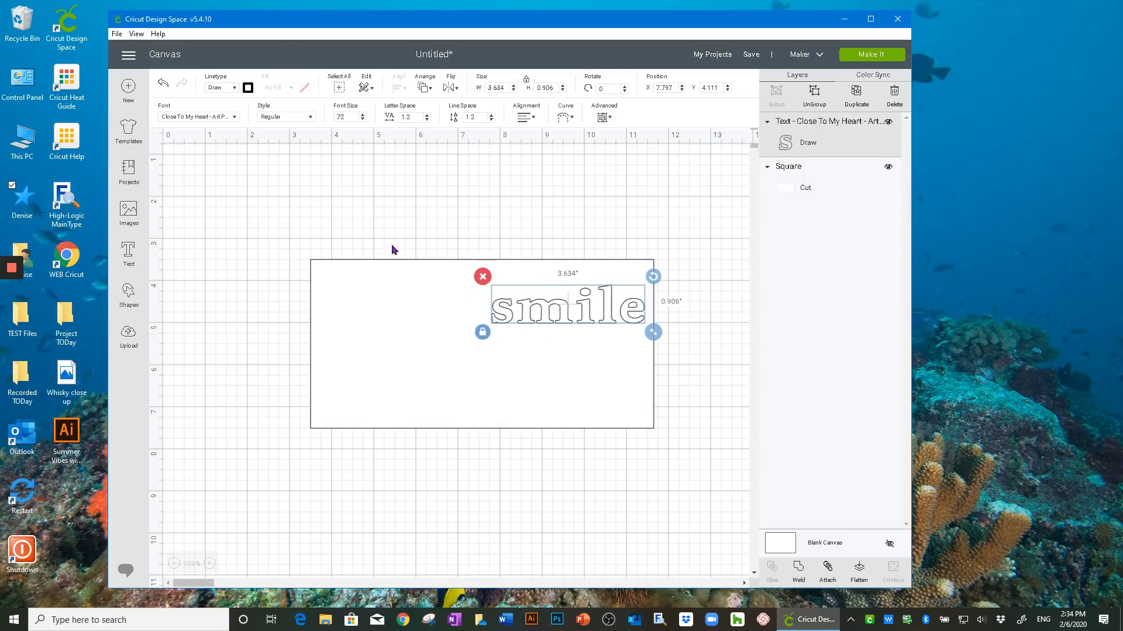
Search the font list for "writing" and clear the search again
left_click(234, 117)
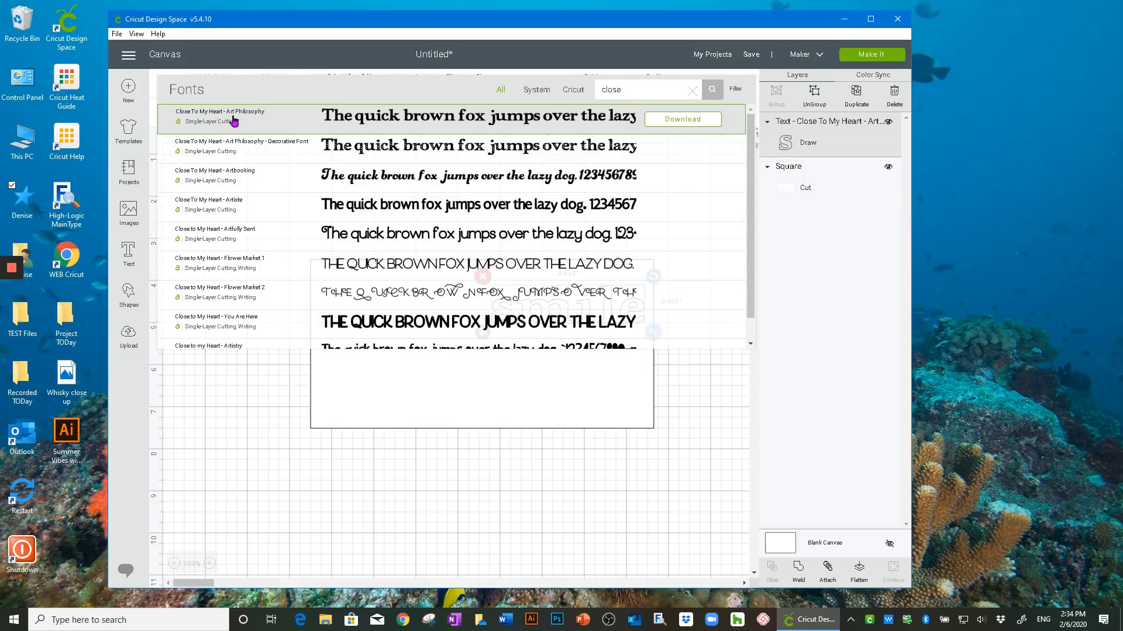
left_click_drag(623, 88, 571, 90)
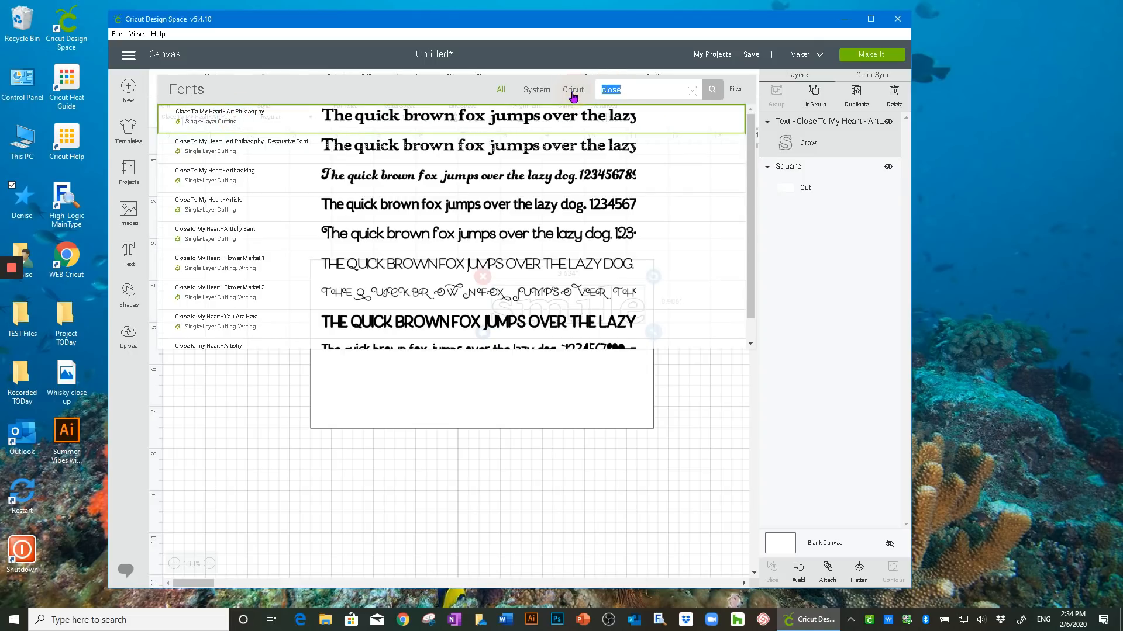
type("writing")
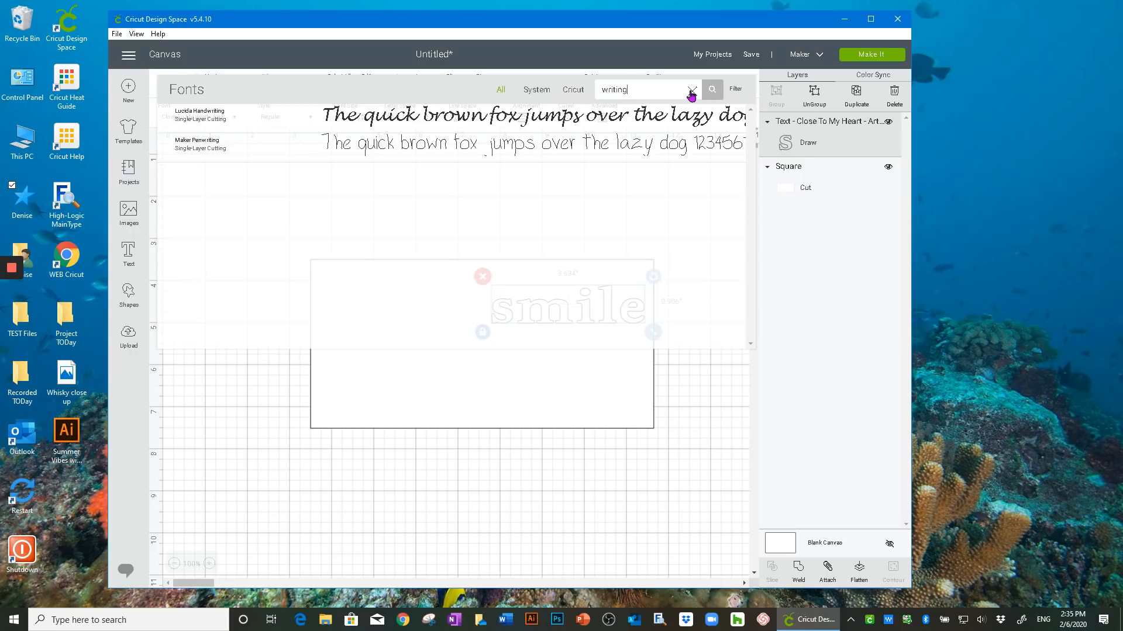
double_click(616, 90)
left_click(568, 96)
Filter the font list to show only Writing fonts
left_click(733, 89)
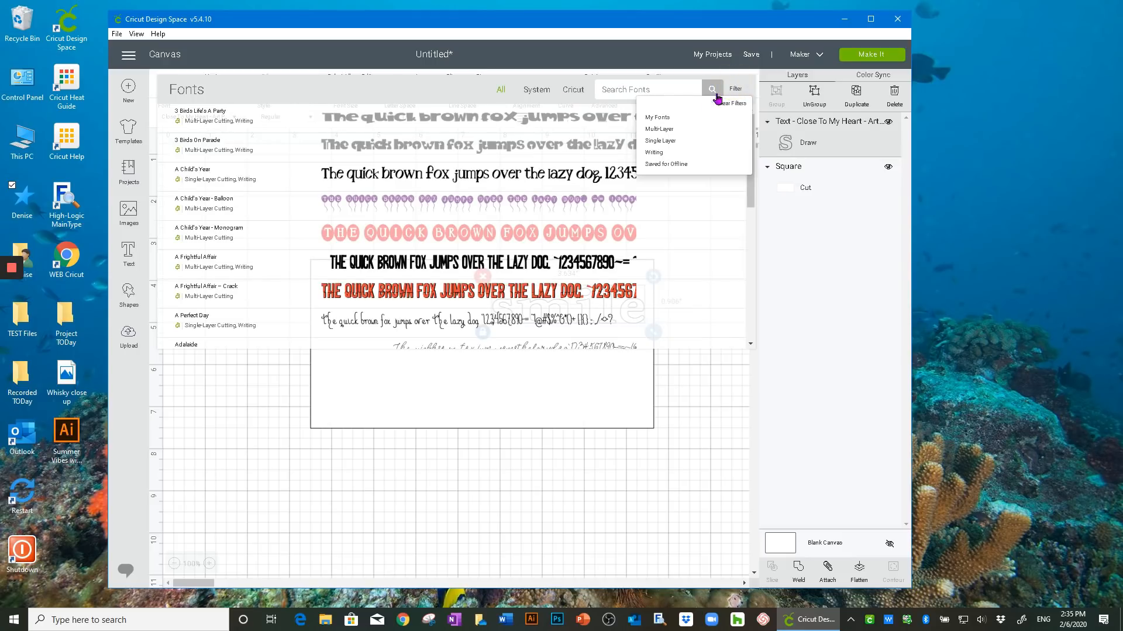
left_click(655, 152)
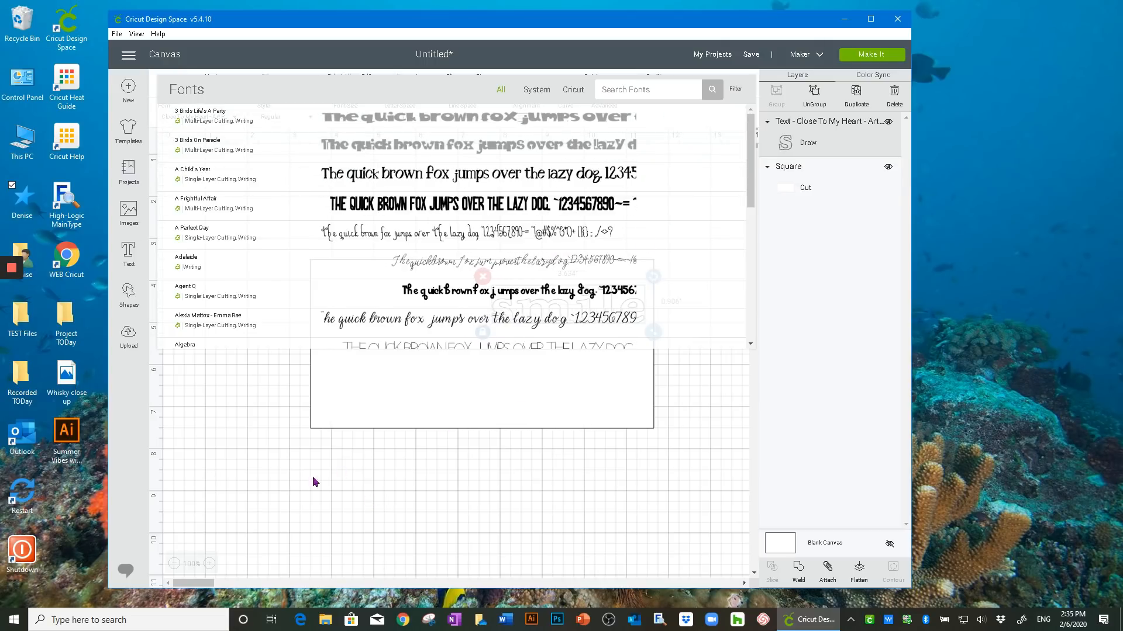
left_click(261, 486)
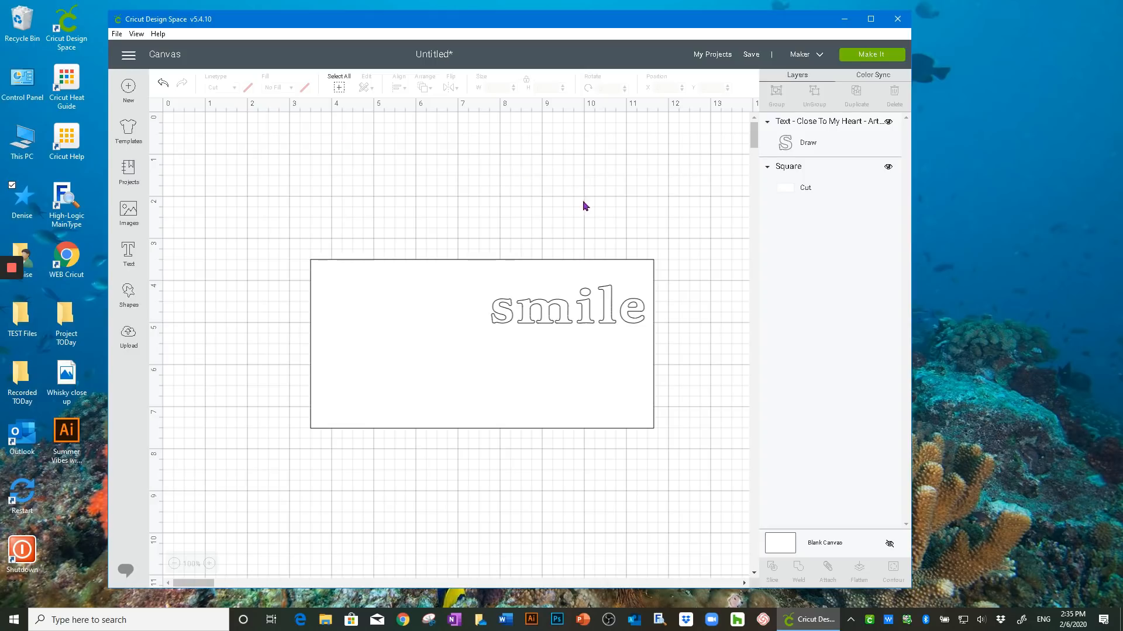
Change the "smile" text to the Awesome font and move it to about X 8.09, Y 4.49 on the rectangle
left_click(561, 310)
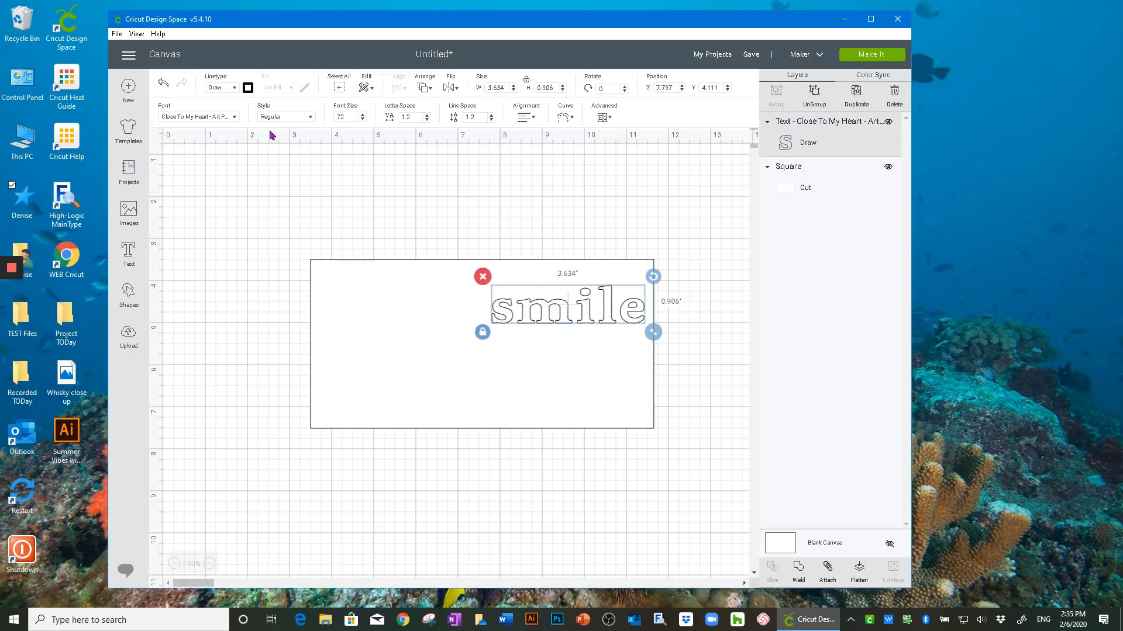
left_click(234, 119)
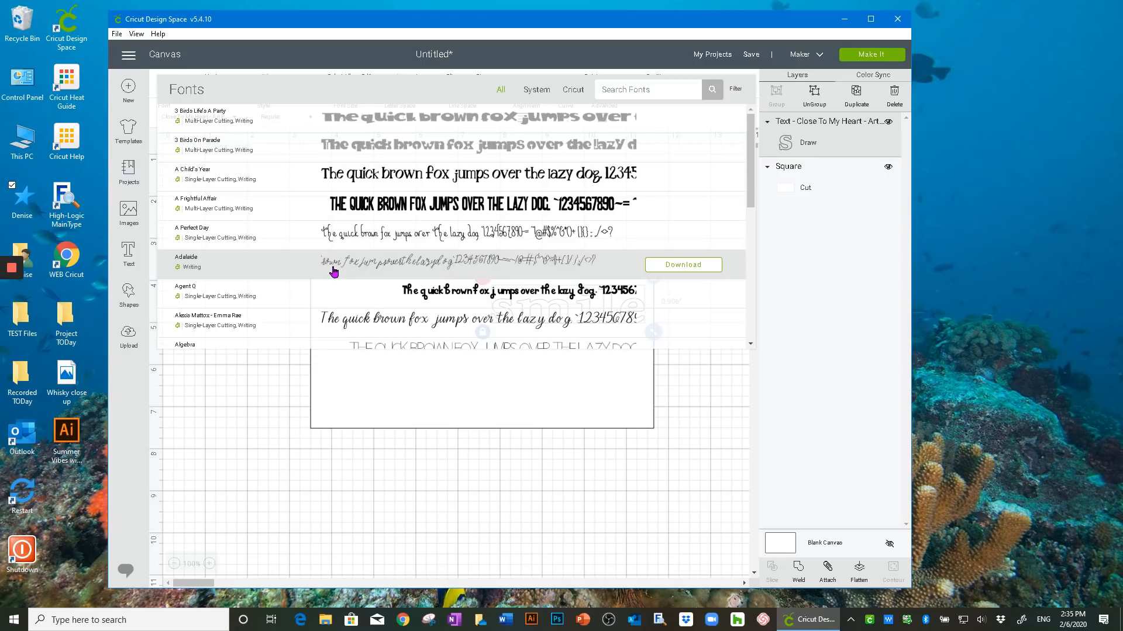
scroll(334, 271, "down", 1)
scroll(333, 272, "down", 1)
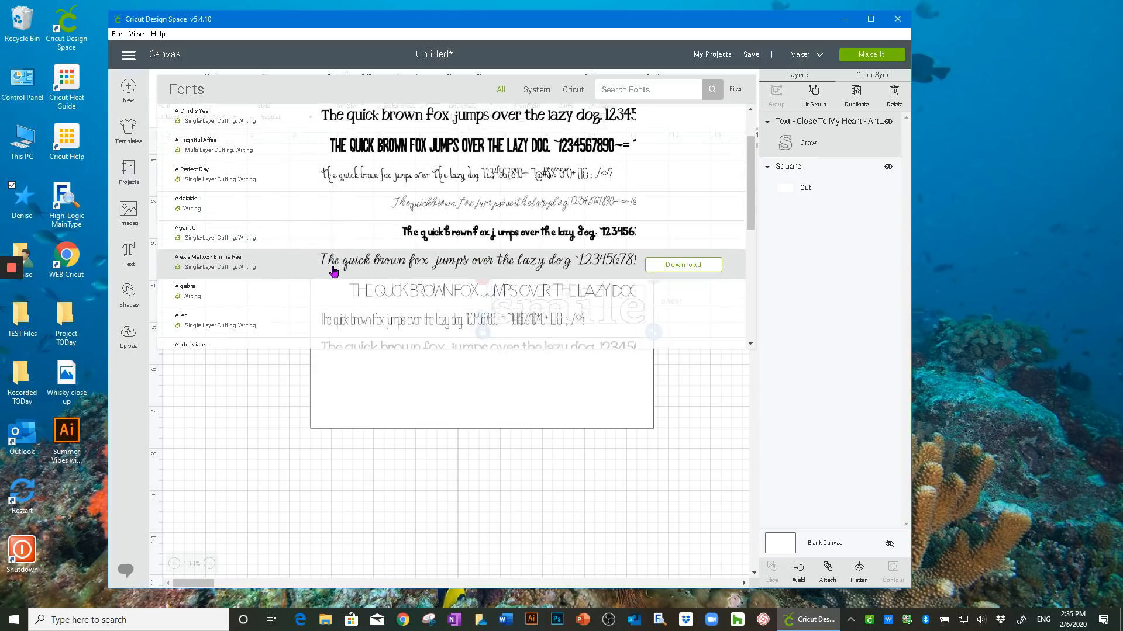
scroll(334, 271, "down", 5)
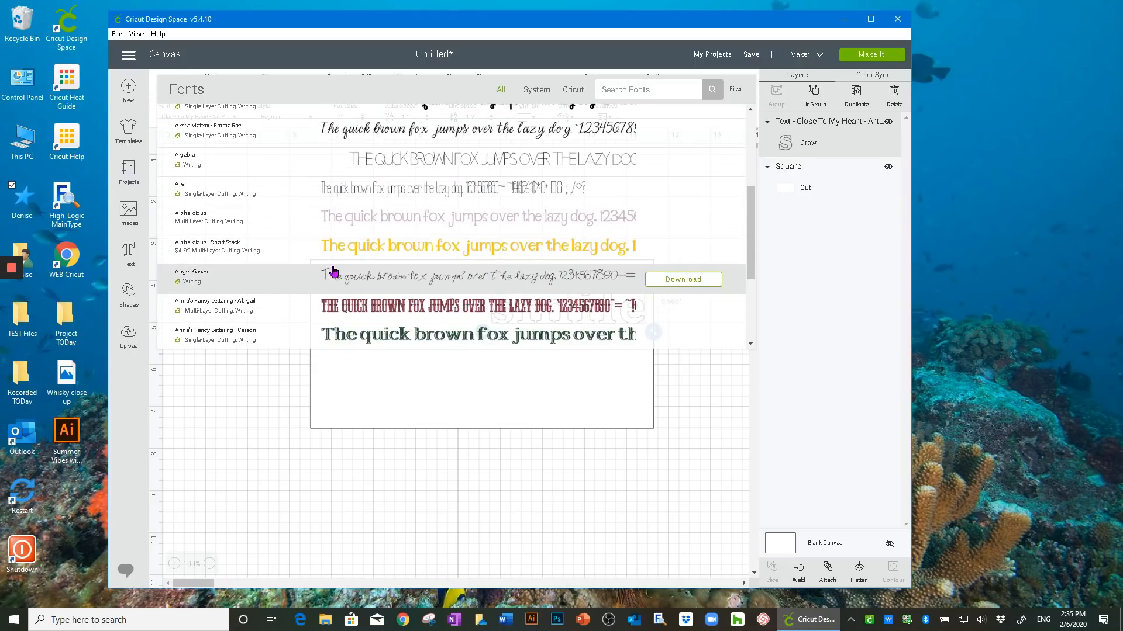
scroll(333, 271, "down", 5)
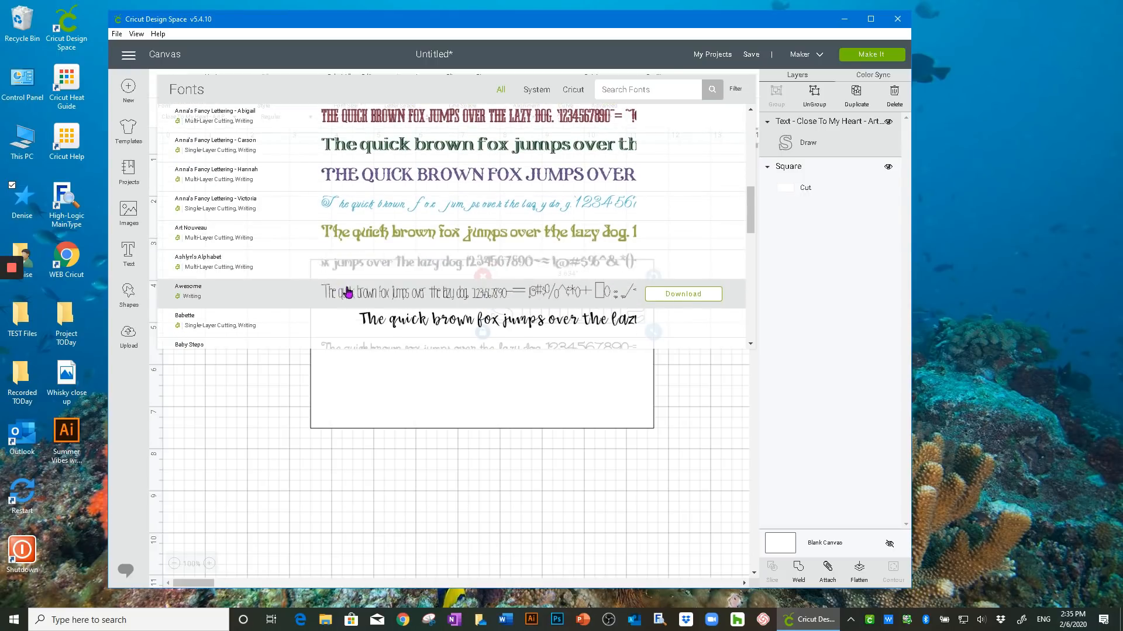
left_click(348, 291)
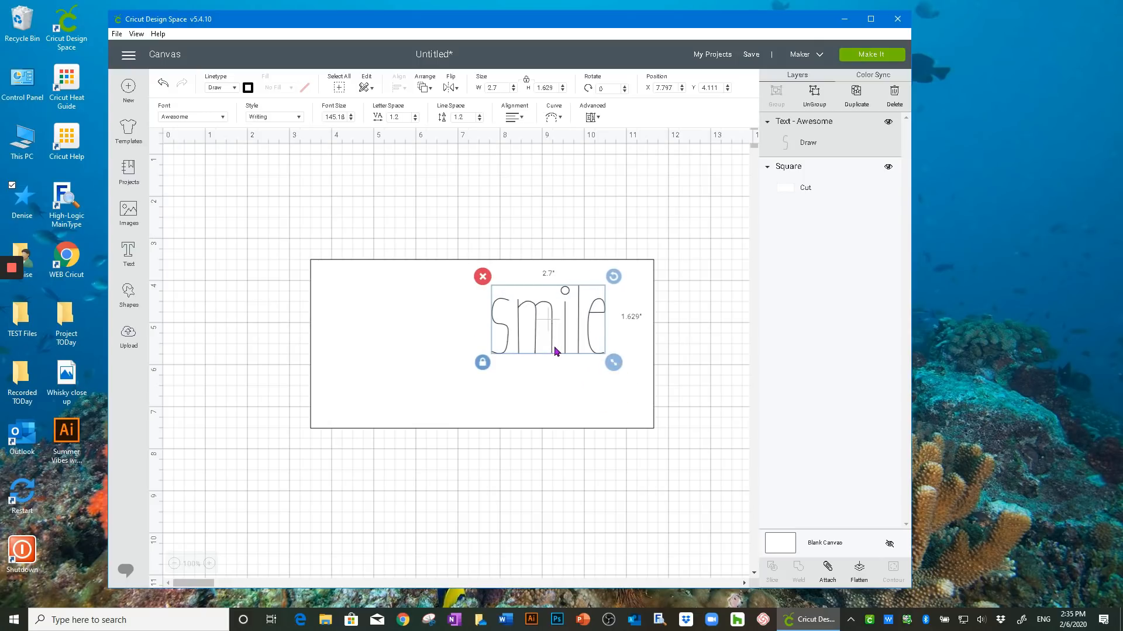
left_click_drag(551, 350, 564, 365)
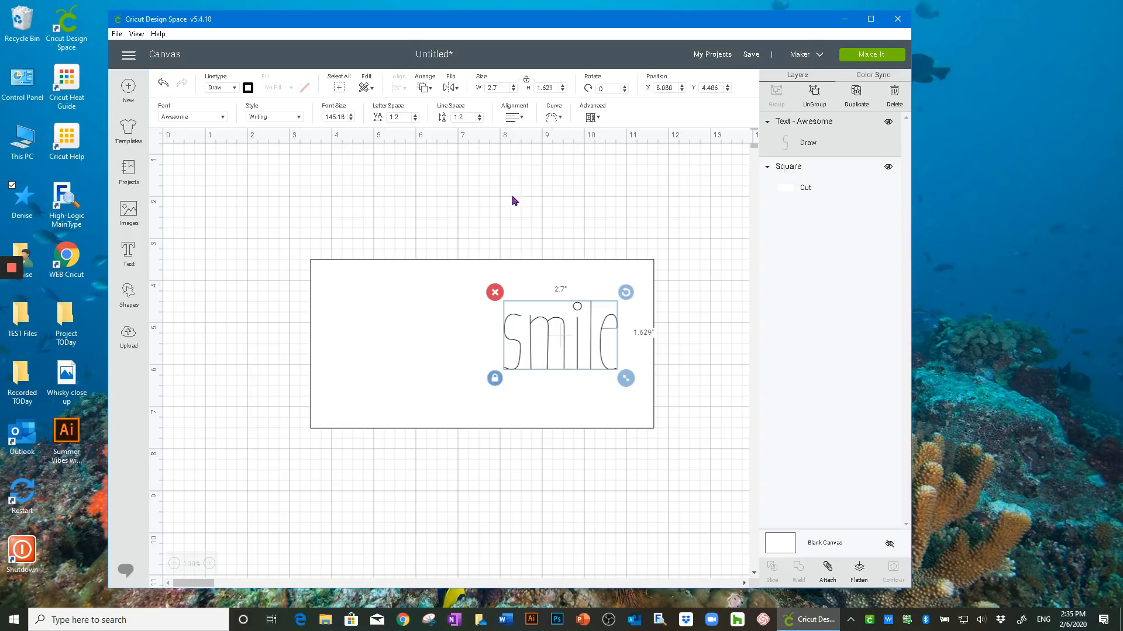
Review the "smile" text's linetype options for the Maker, keep Draw, and switch the machine to Explore to compare its options
left_click(233, 88)
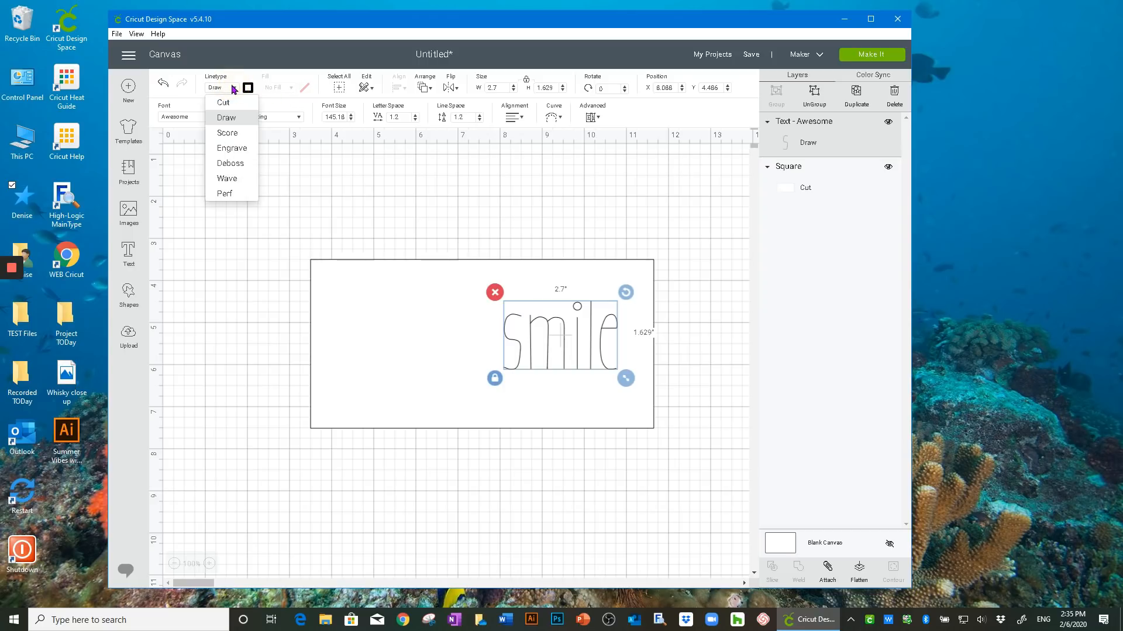
left_click(227, 117)
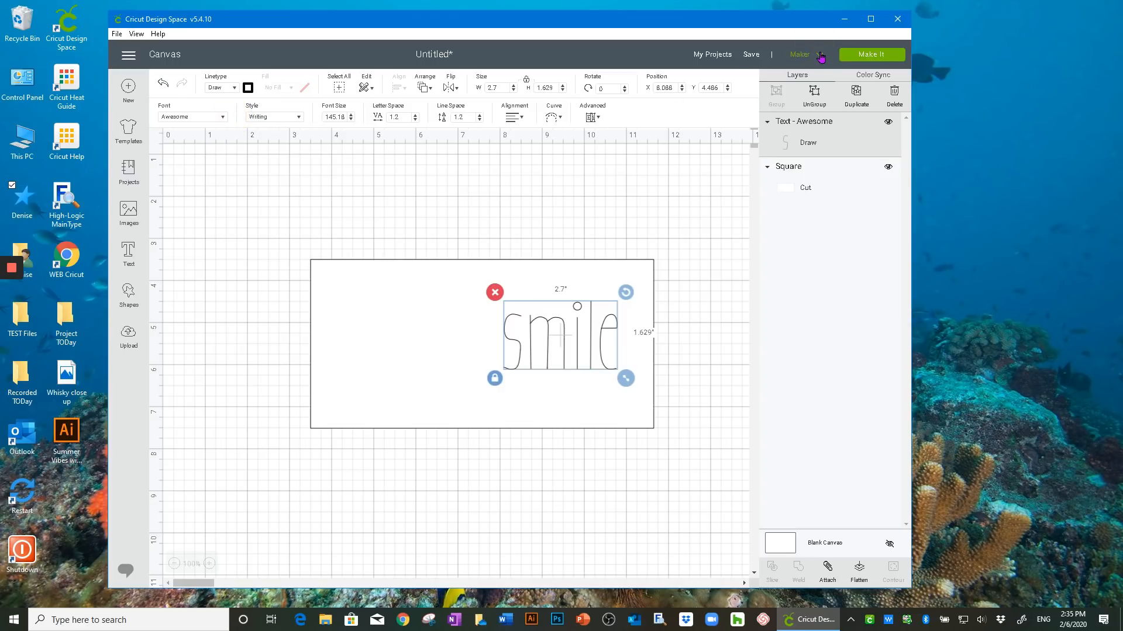
left_click(817, 54)
left_click(784, 93)
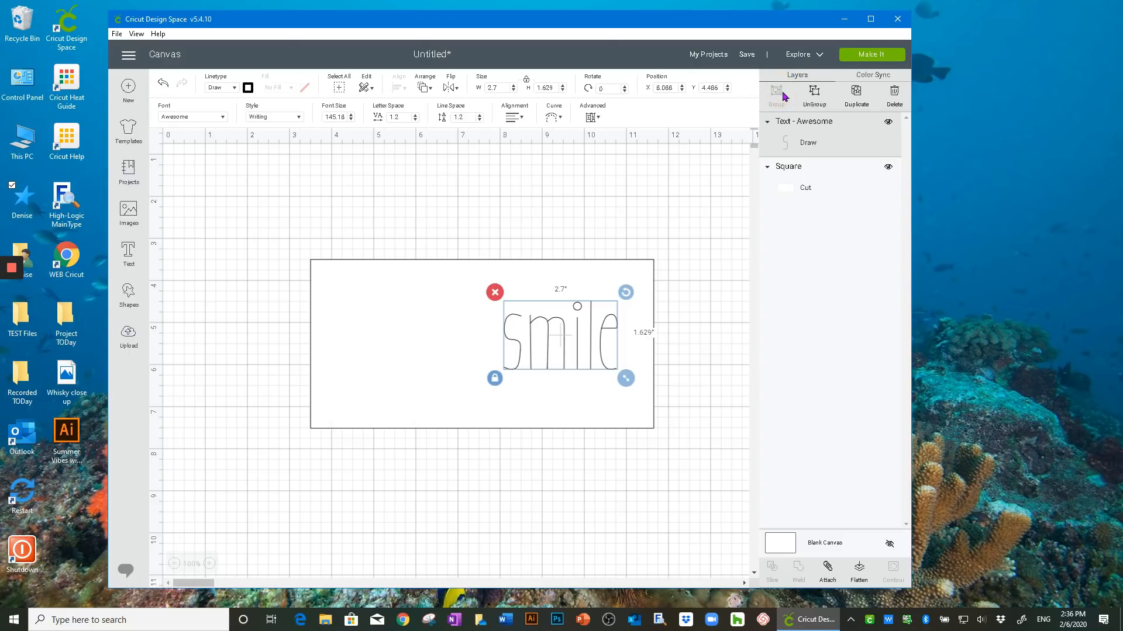
left_click(236, 89)
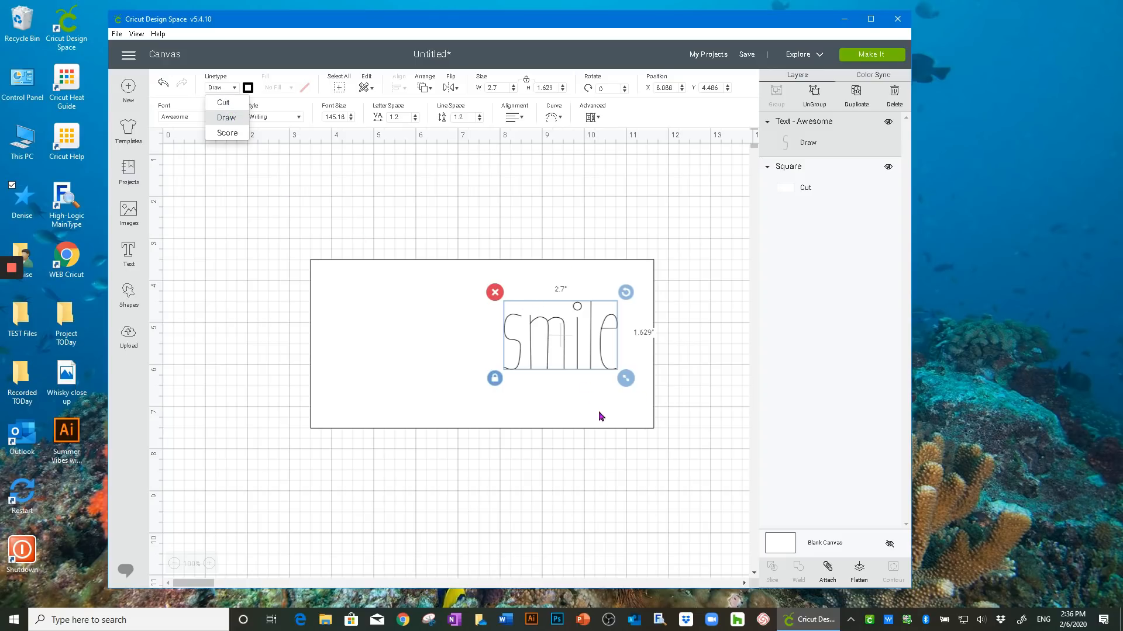
left_click(562, 401)
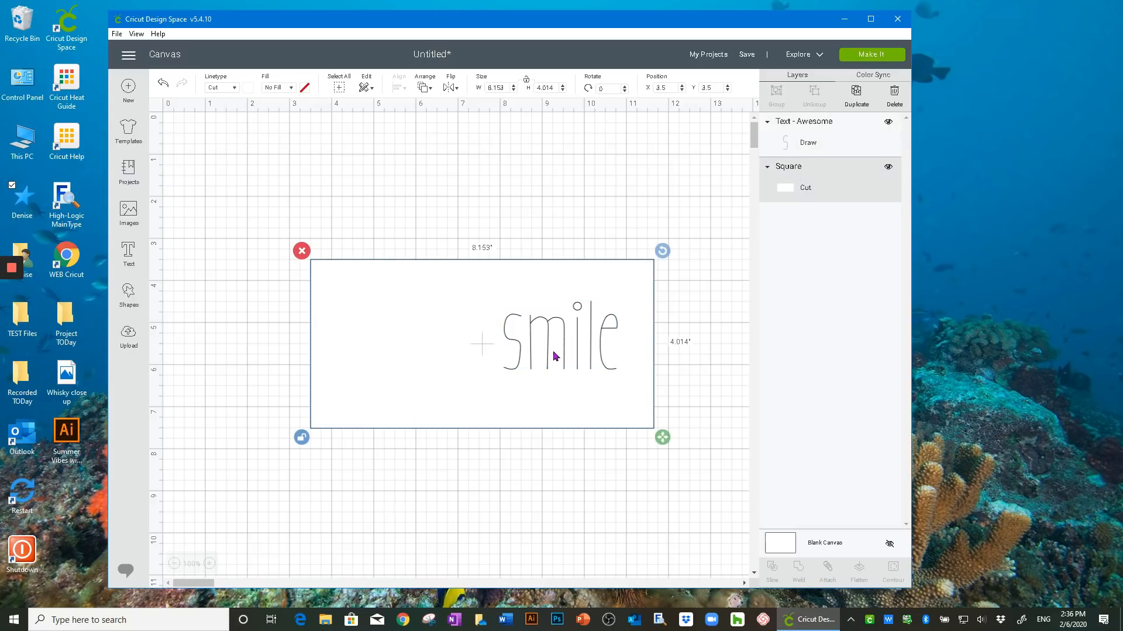
Set the white rectangle's linetype to Draw with a Blue G - Gel (1mm) pen
left_click_drag(566, 341, 569, 340)
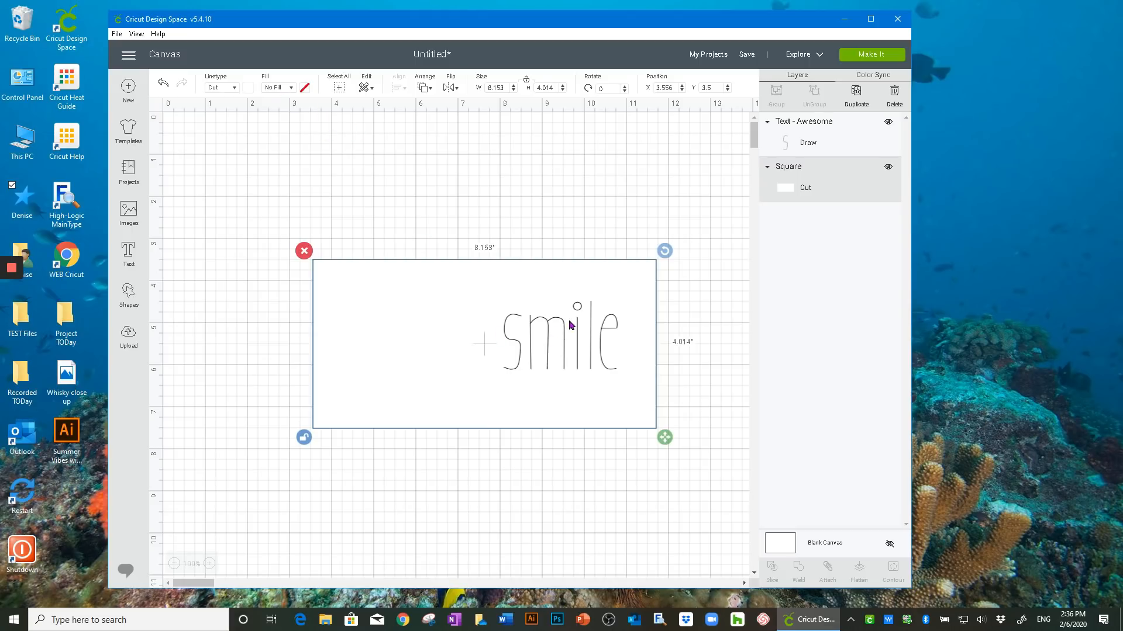
left_click(246, 88)
left_click(232, 88)
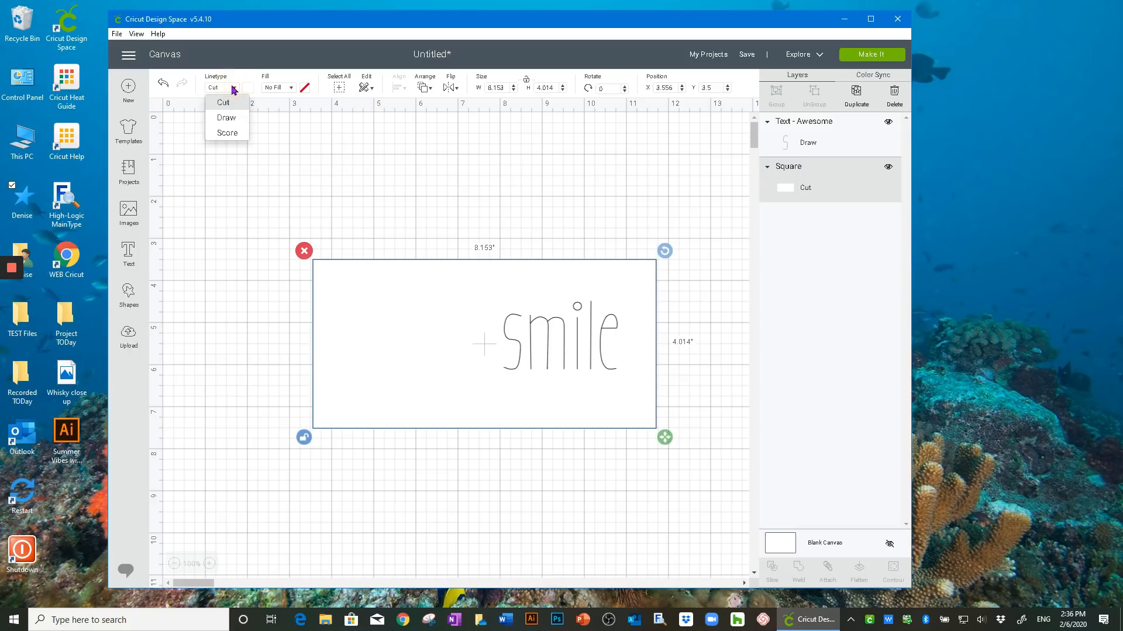
left_click(227, 117)
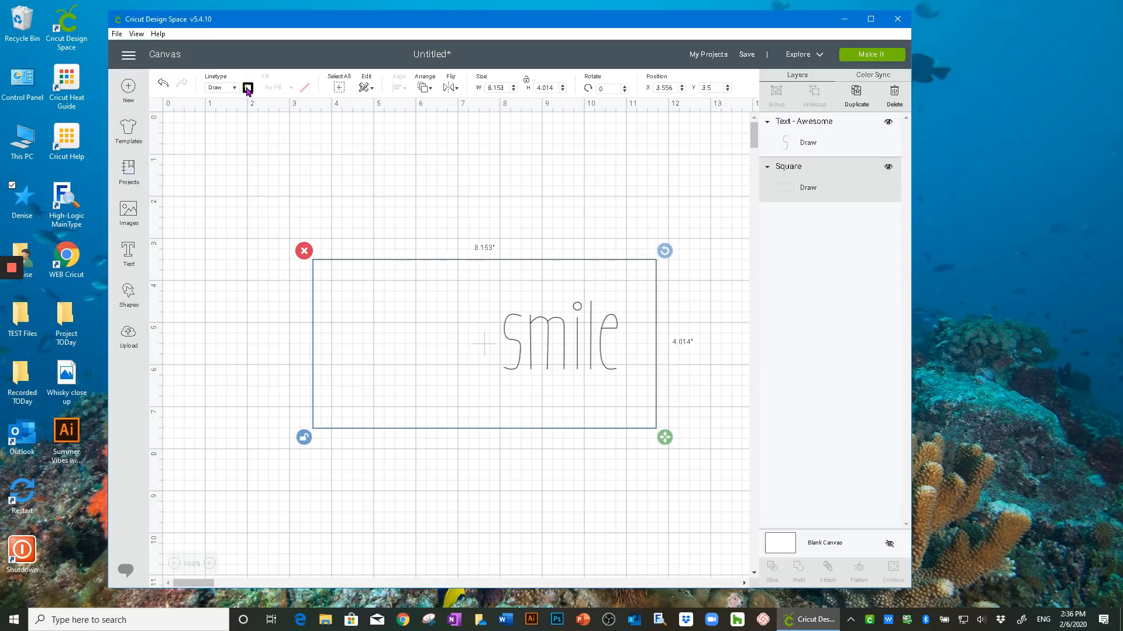
left_click(247, 88)
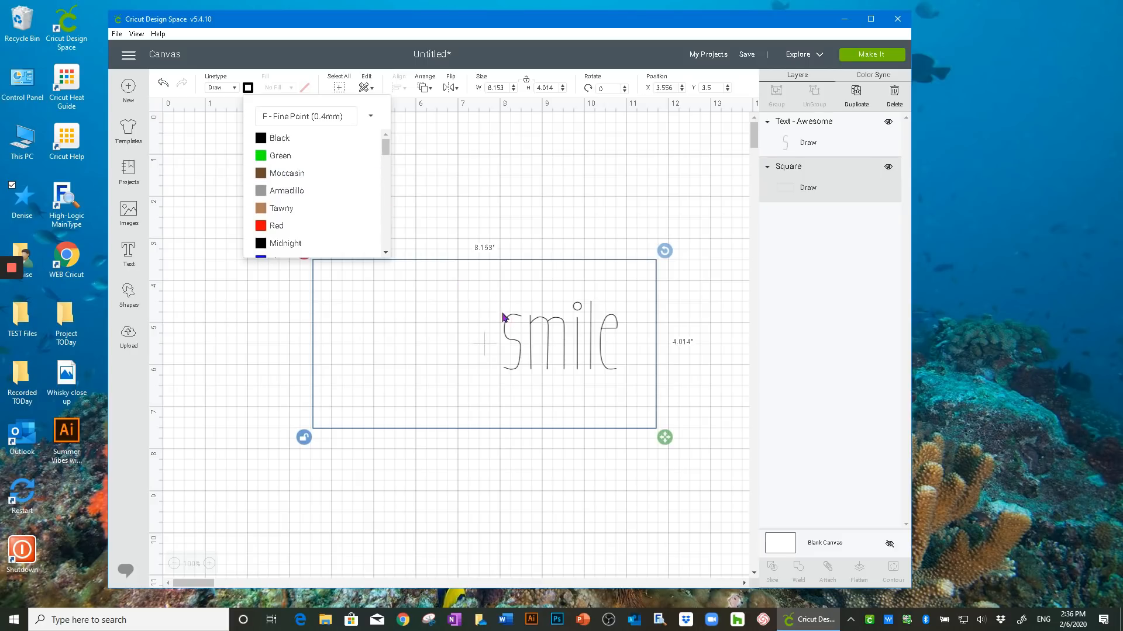
left_click(370, 112)
left_click(369, 117)
left_click(370, 119)
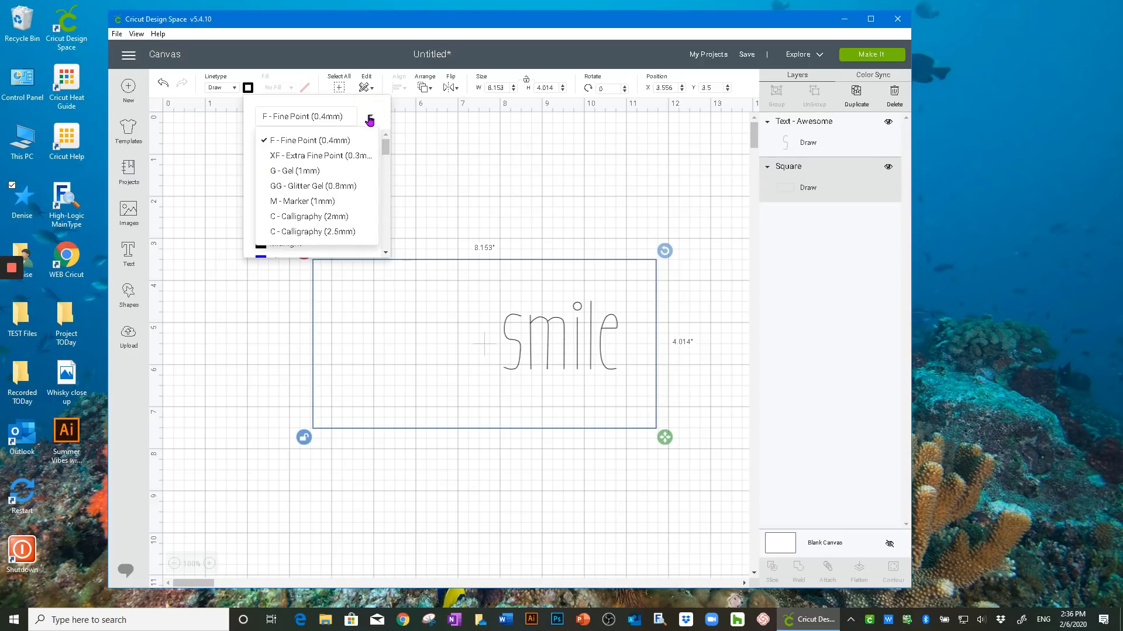
left_click(342, 171)
left_click(279, 227)
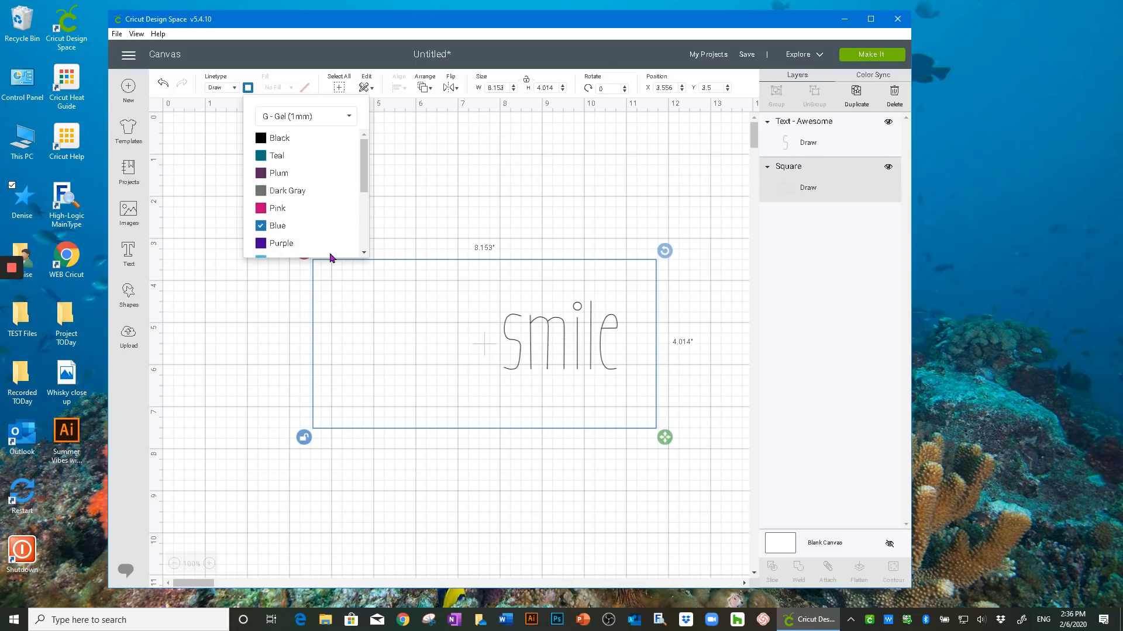
left_click(535, 181)
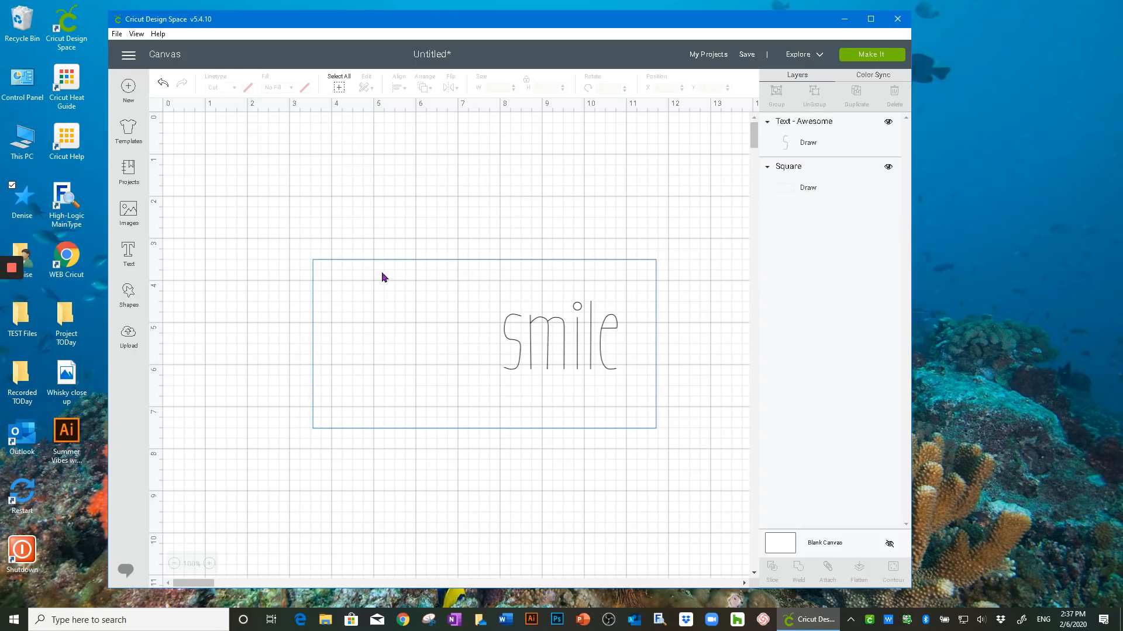
Change the "smile" text's pen to G - Gel (1mm) in Blue
left_click(520, 351)
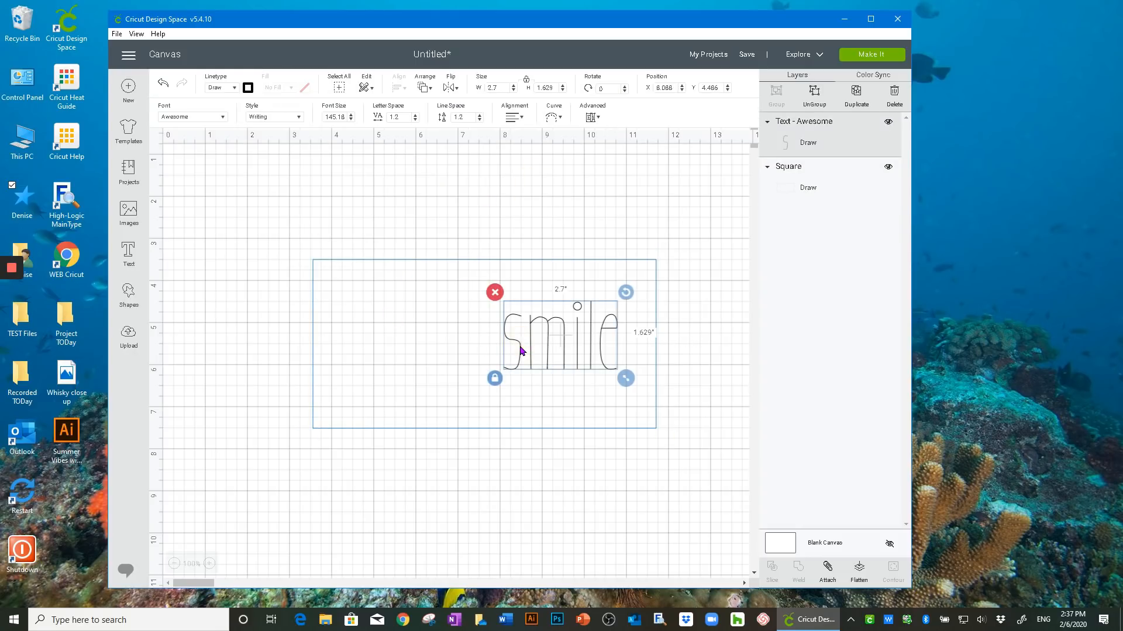
left_click(248, 87)
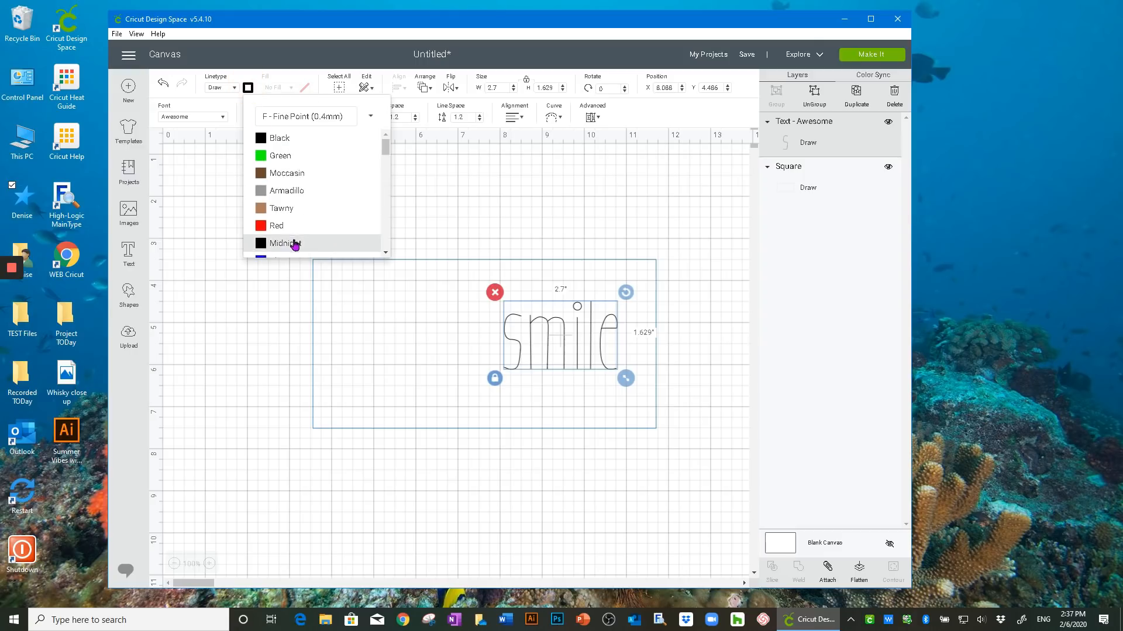
scroll(294, 241, "down", 1)
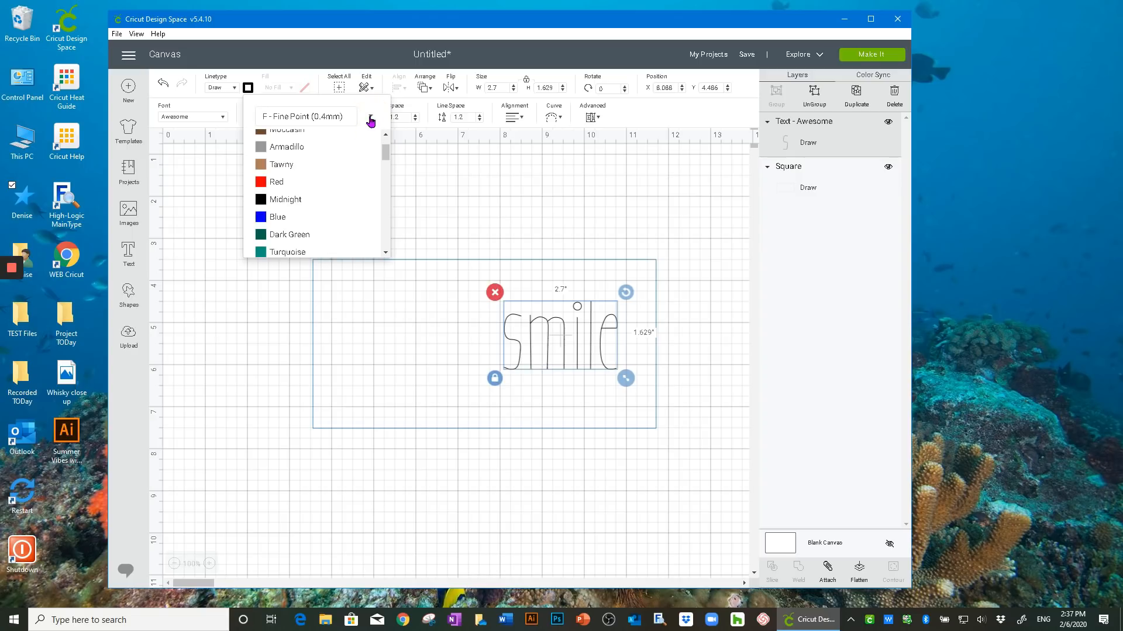
left_click(370, 118)
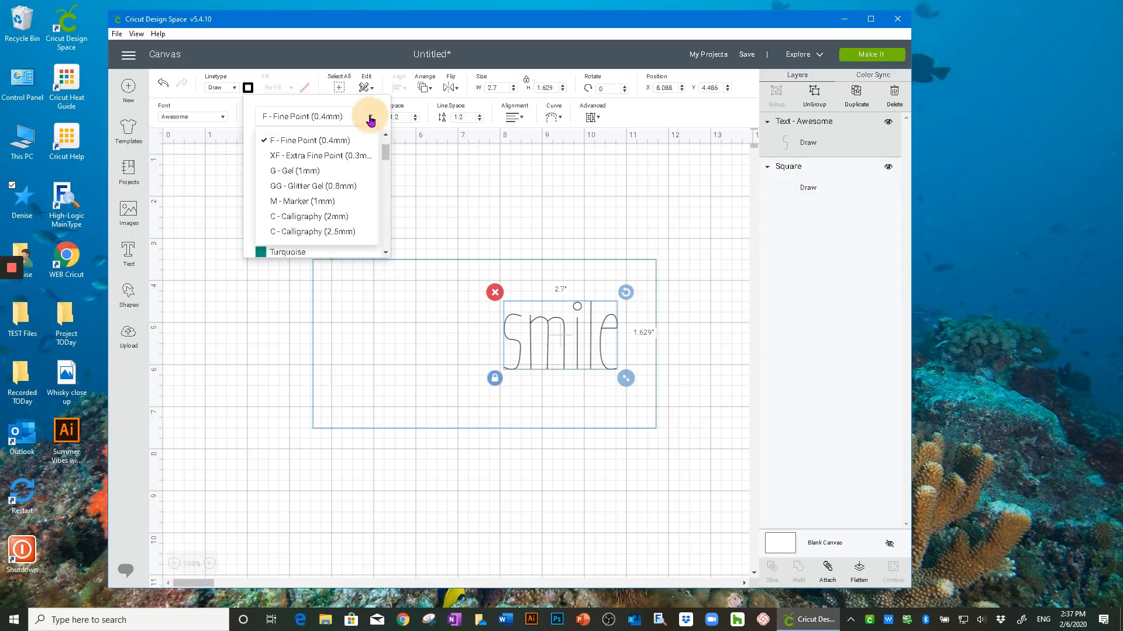
left_click(324, 170)
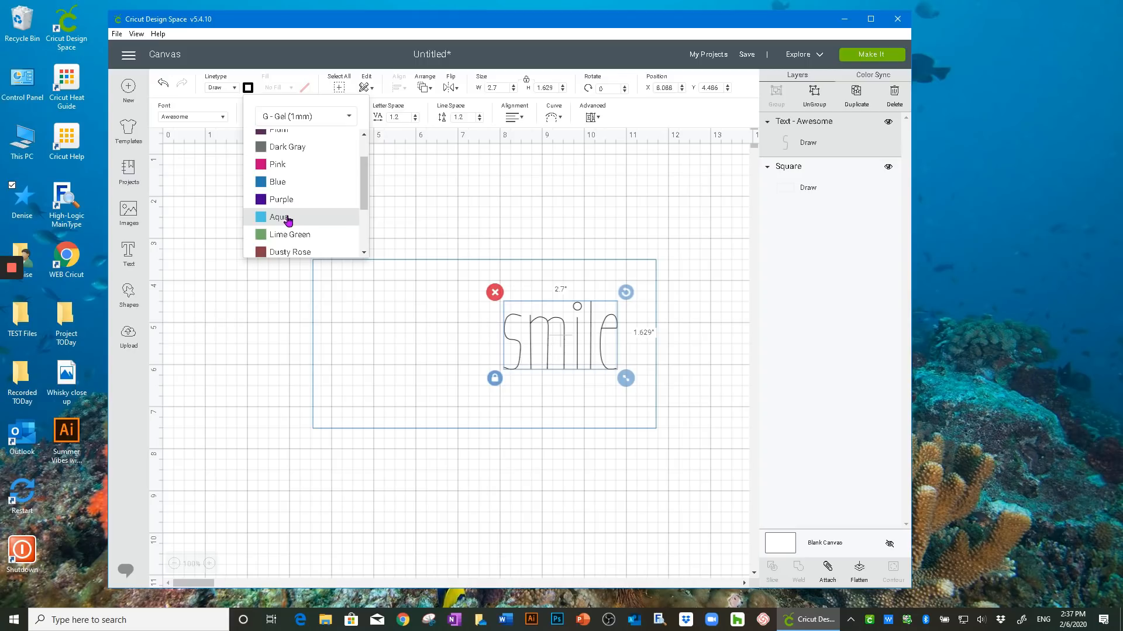
left_click(277, 182)
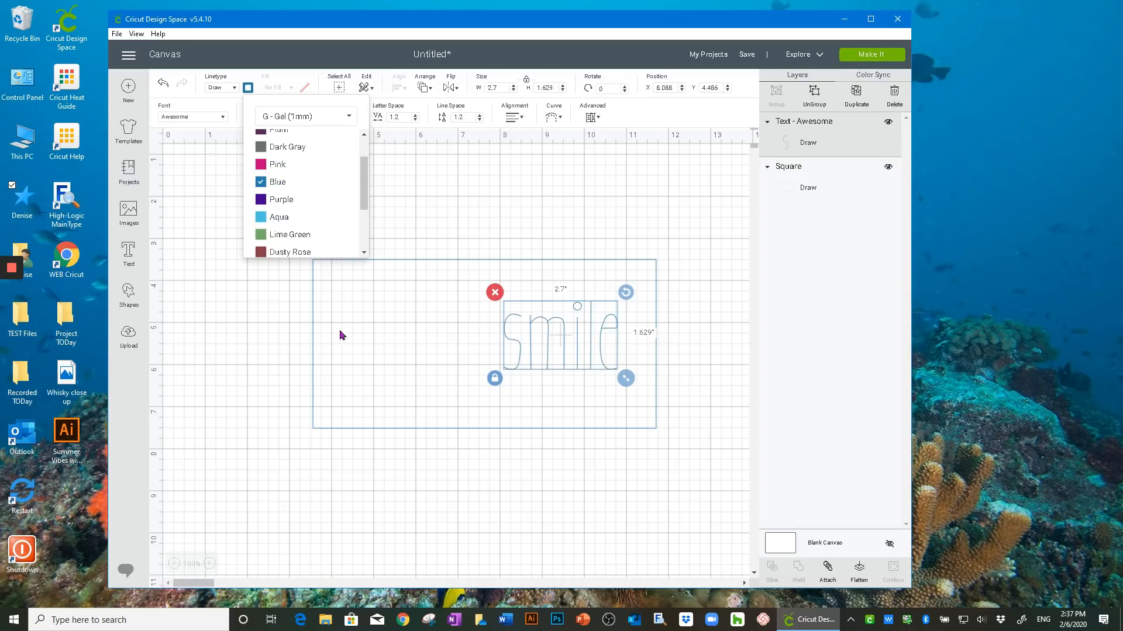
left_click(313, 356)
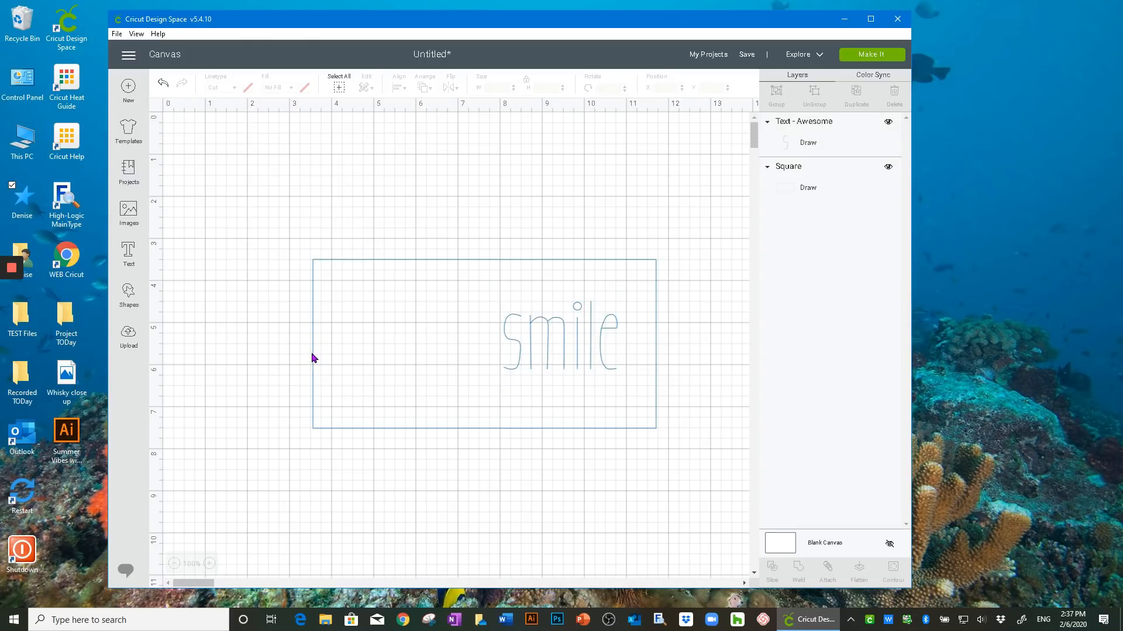
Set the rectangle's linetype back to Cut and its material colour to white
left_click(312, 351)
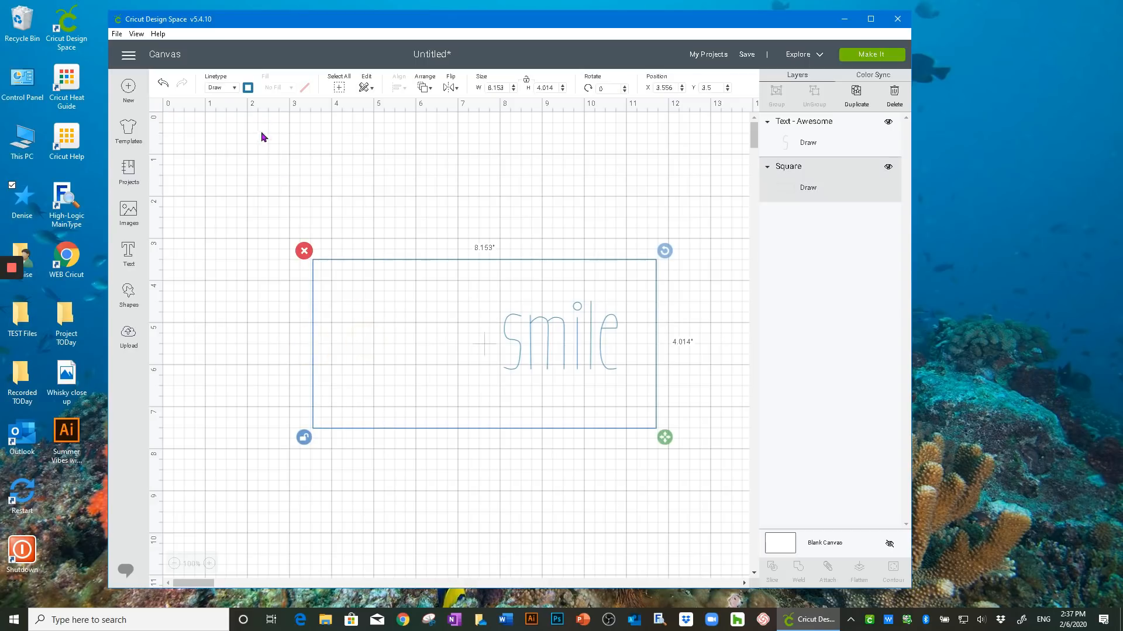
left_click(236, 86)
left_click(225, 105)
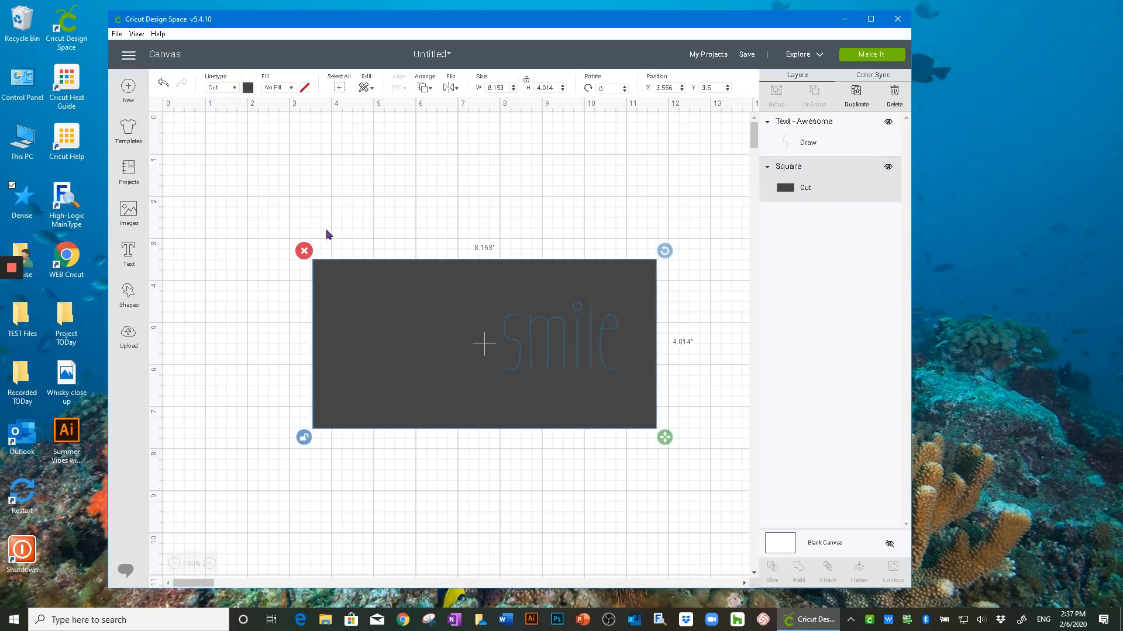
left_click(247, 88)
left_click(260, 194)
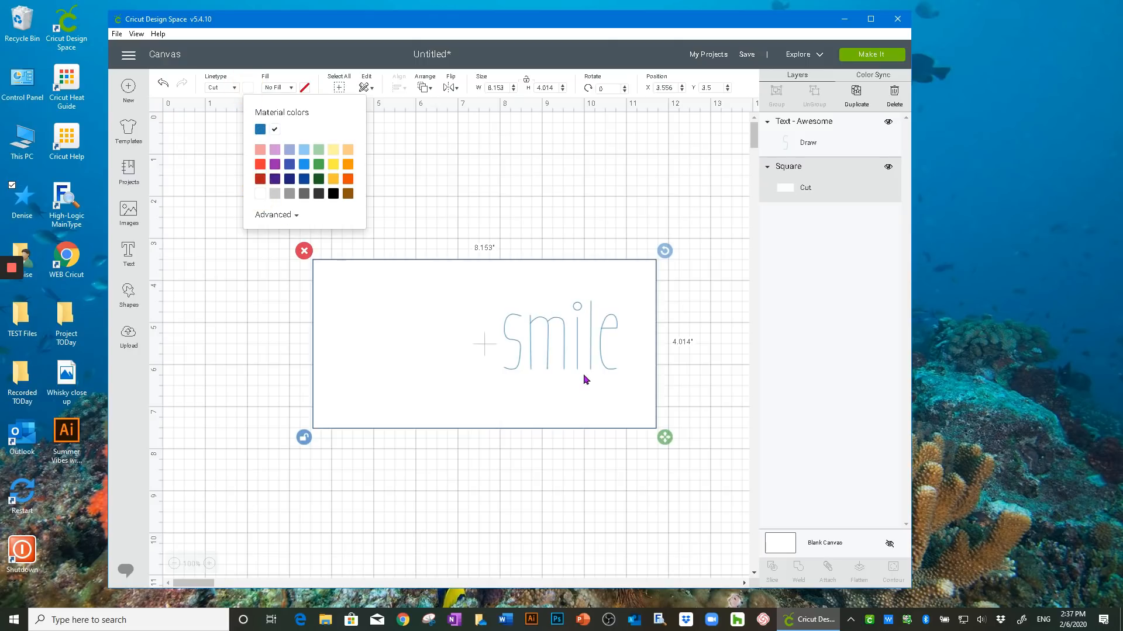
left_click(549, 217)
Move the "smile" text to about X 8.17, Y 4.54 and attach it to the white rectangle
mouse_move(556, 343)
left_mouse_down()
mouse_move(537, 345)
mouse_move(557, 340)
left_mouse_up()
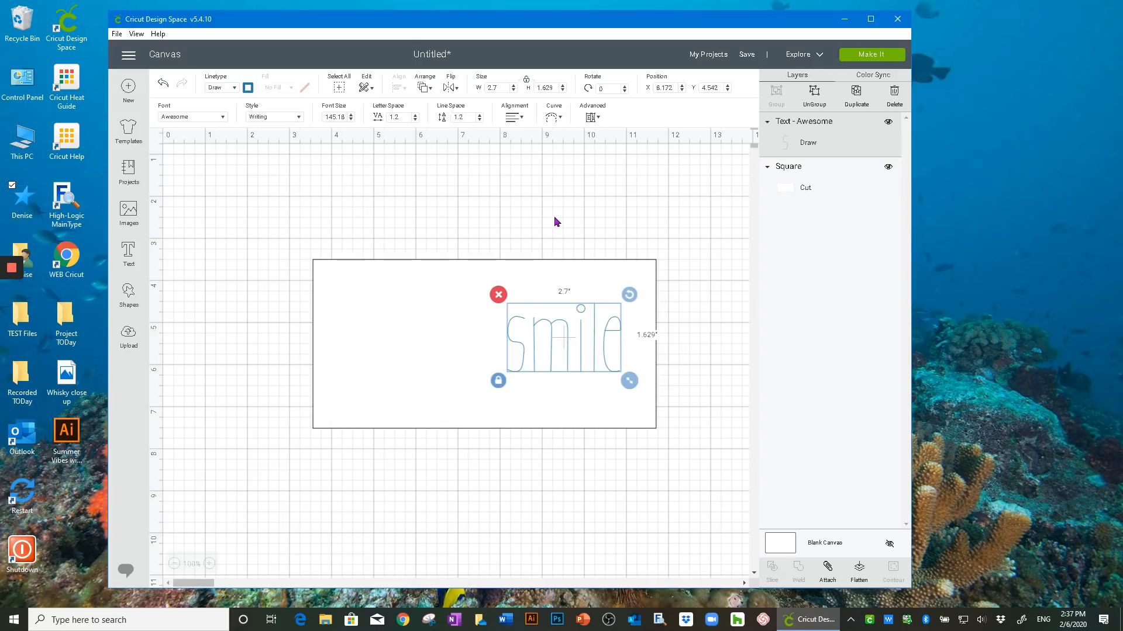
left_click_drag(538, 212, 643, 383)
left_click(827, 568)
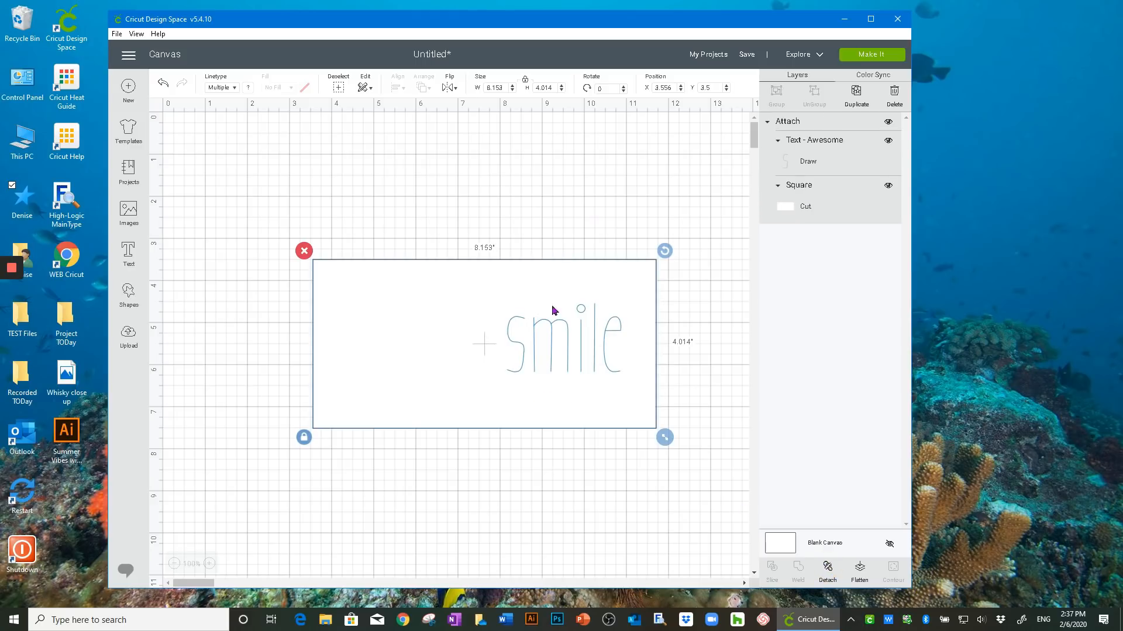
Preview the attached card on the cutting mat, return to the canvas and delete the card
left_click(867, 55)
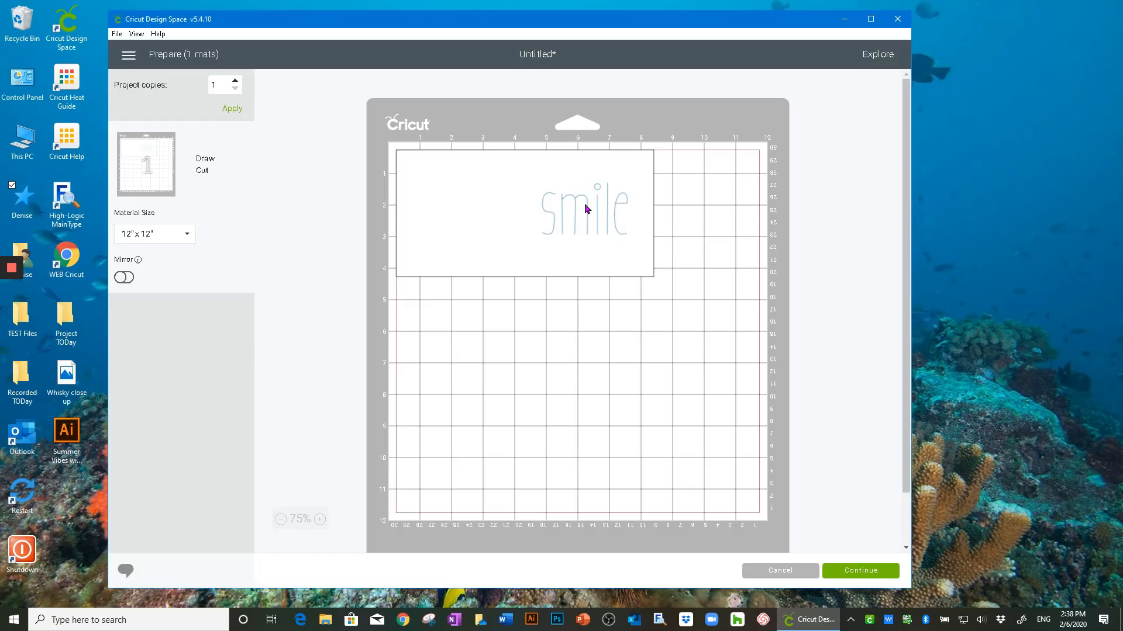
left_click(786, 570)
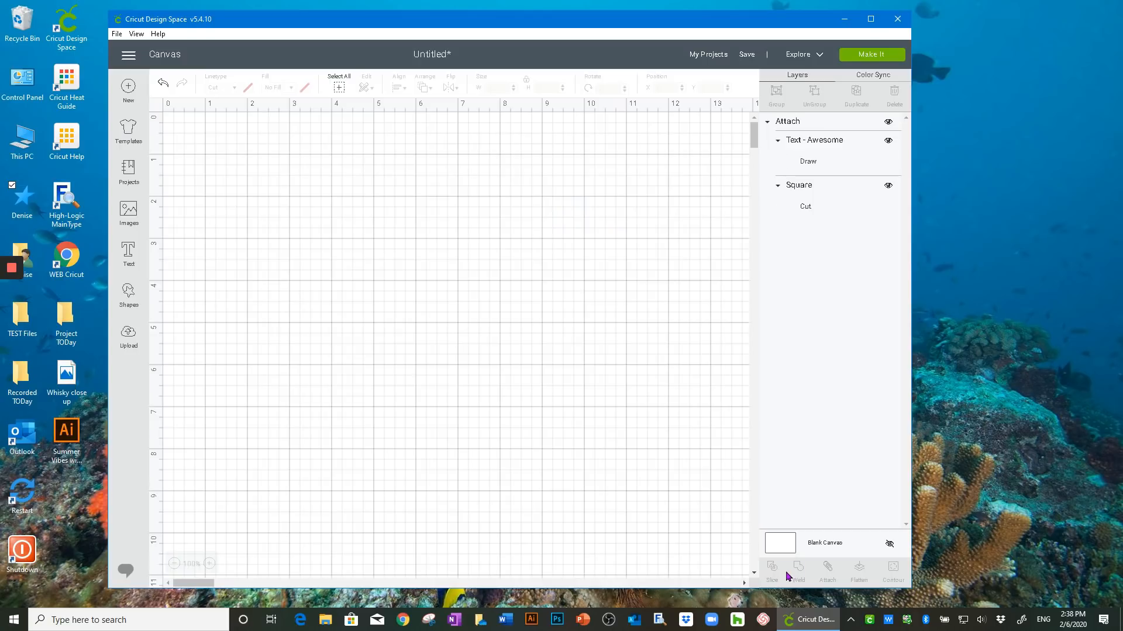
left_click(587, 416)
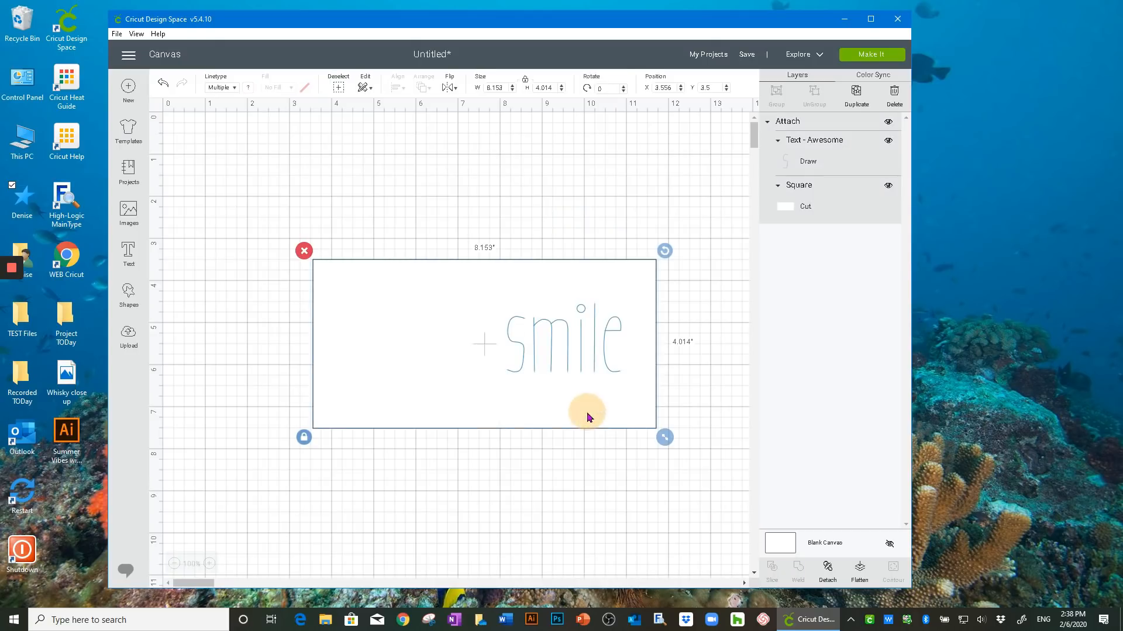
left_click(304, 251)
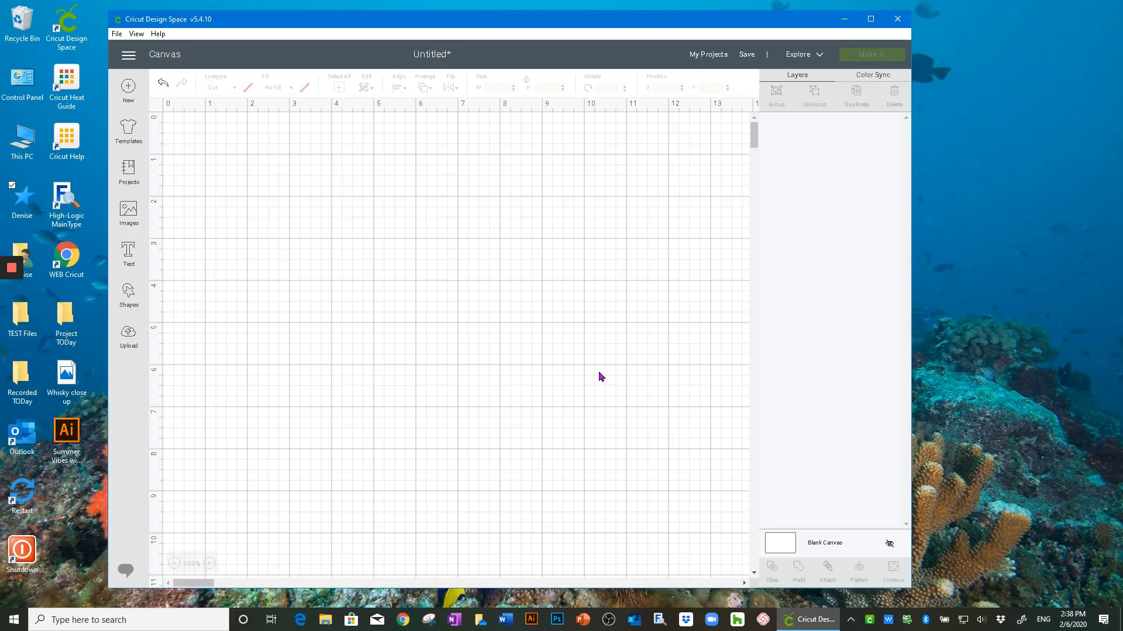
Add a square and reshape it with unlocked proportions into an upright rectangle about 1.54" wide and 3.07" high
scroll(601, 376, "down", 1)
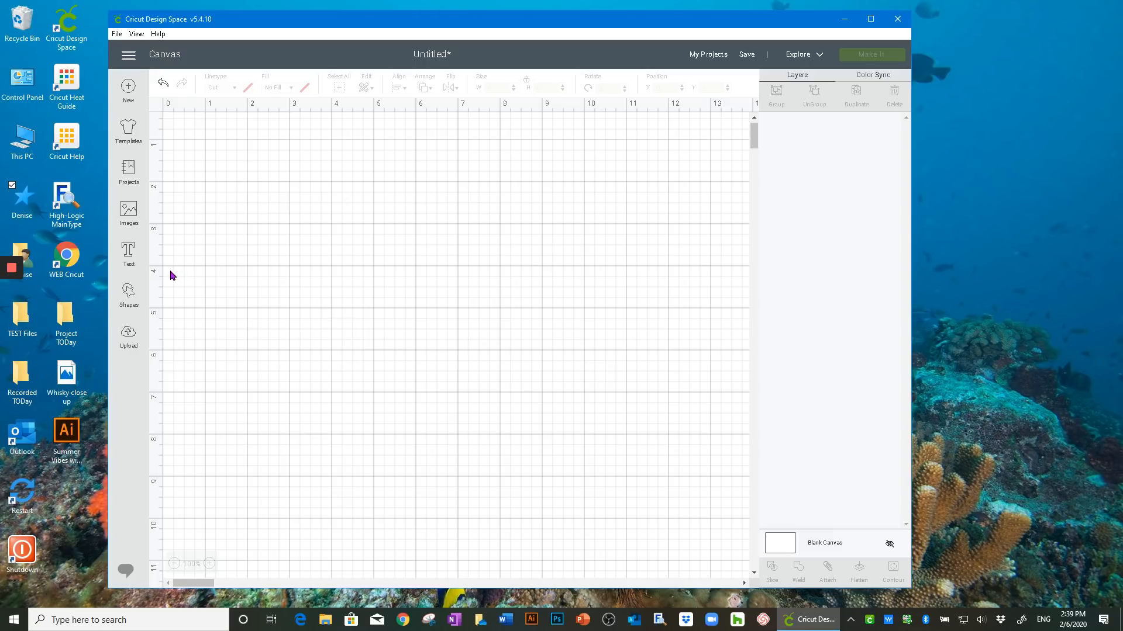
left_click(128, 290)
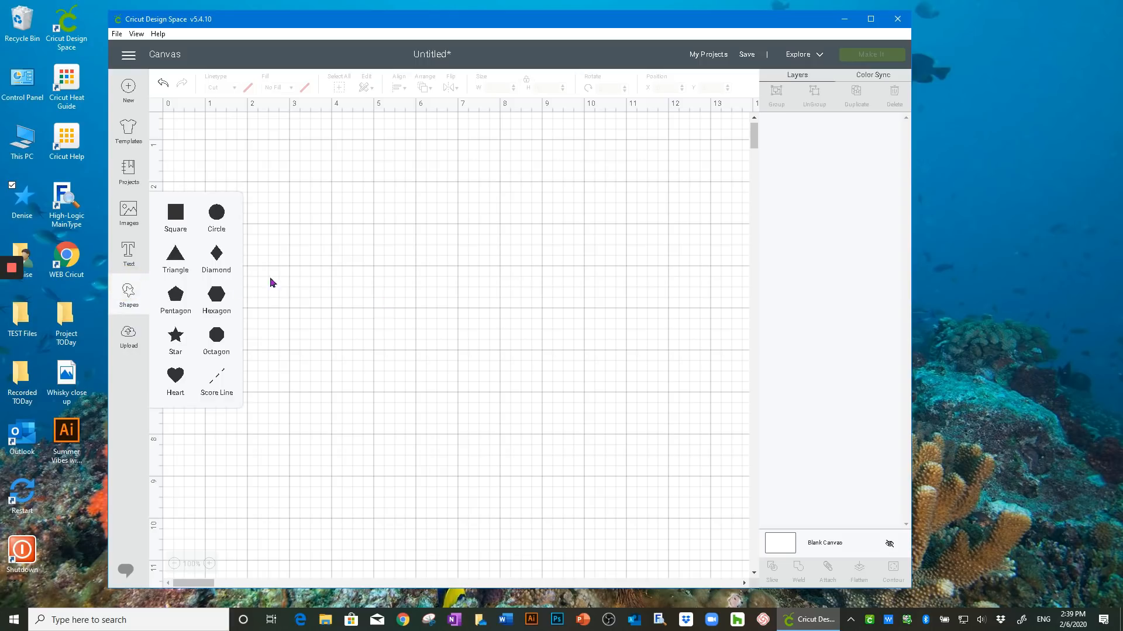
left_click(176, 217)
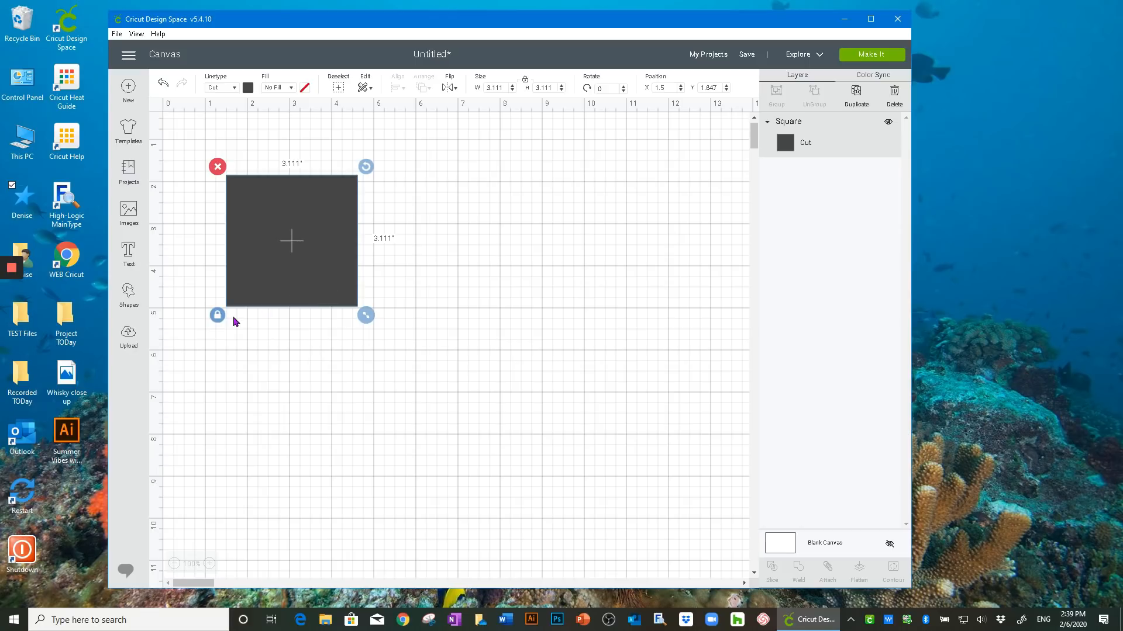
left_click(217, 315)
left_click_drag(366, 316, 349, 349)
Give the upright rectangle a custom muted tan material colour and move it to about X 2.78, Y 3
left_click(247, 87)
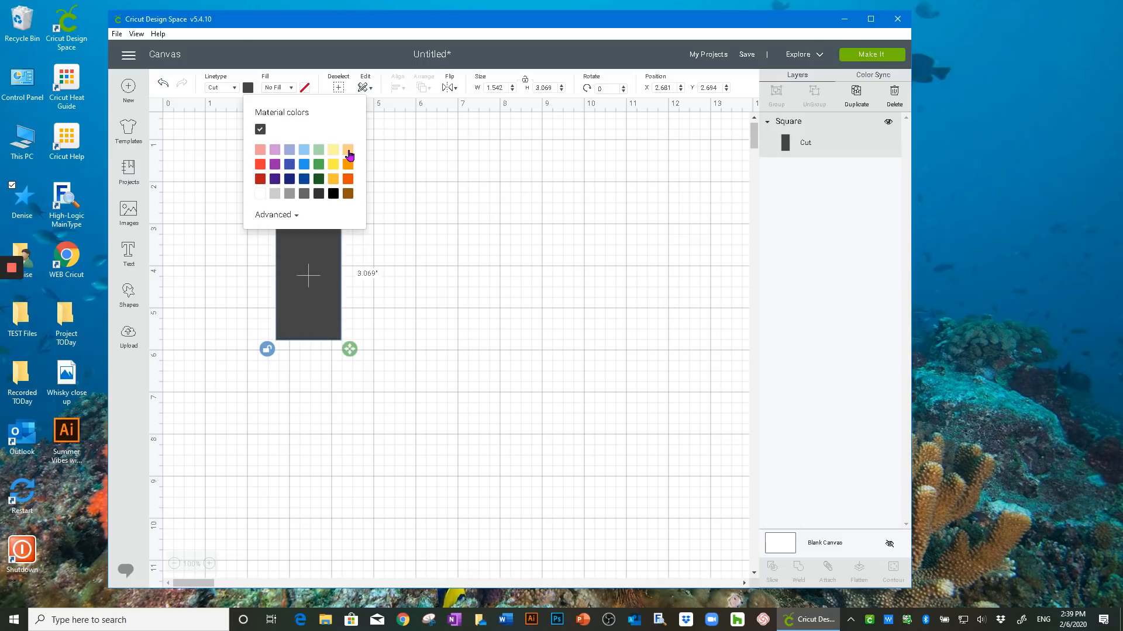
left_click(348, 152)
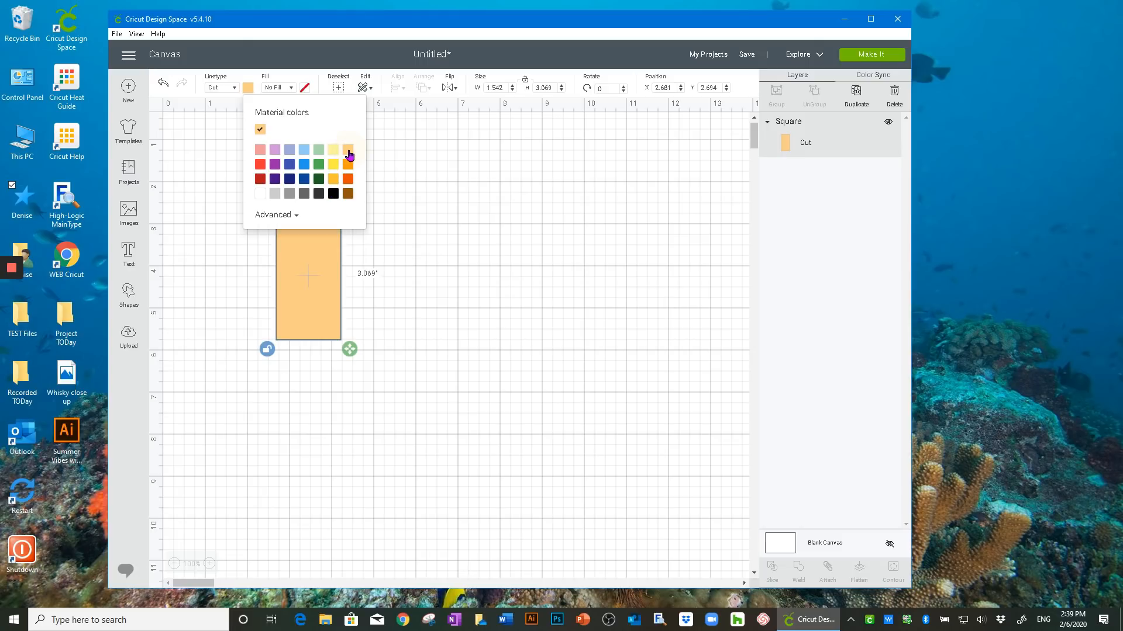
left_click(294, 217)
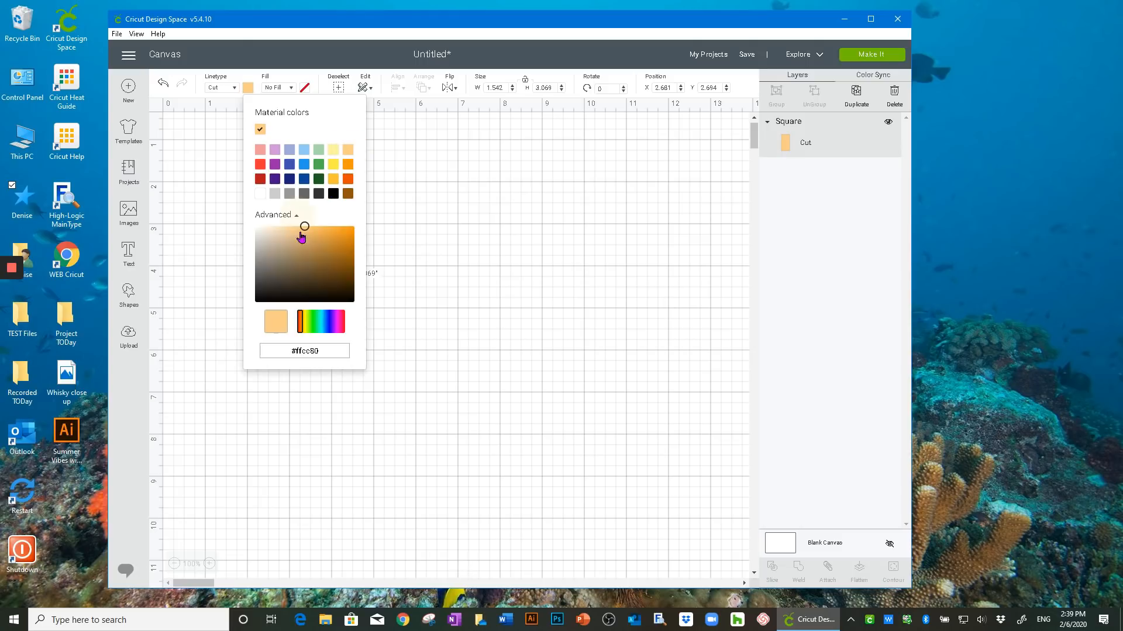
left_click(303, 331)
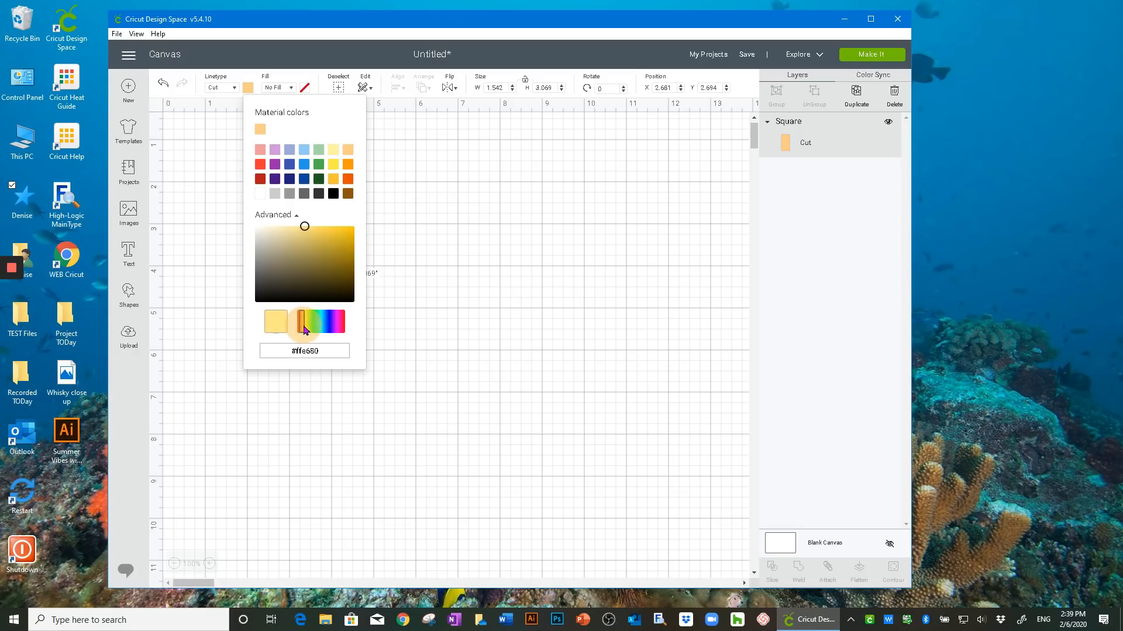
left_click_drag(304, 227, 276, 245)
left_click(308, 408)
left_click_drag(321, 319, 313, 323)
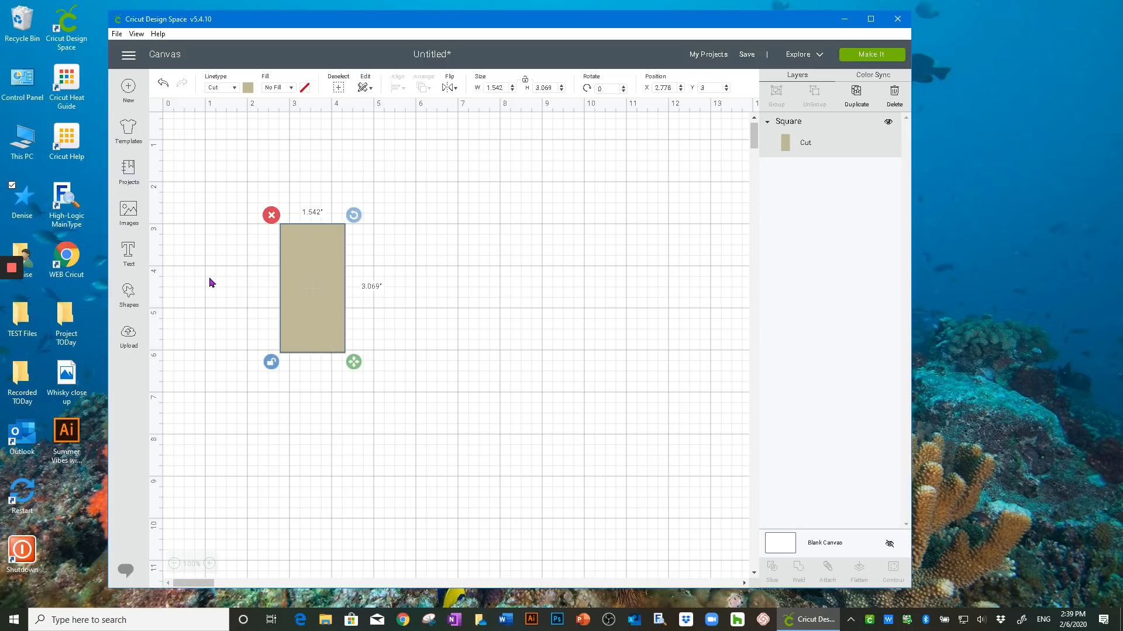
Add the text "To" in the Awesome writing font, shrink it and place it near the tan tag's upper edge
left_click(128, 250)
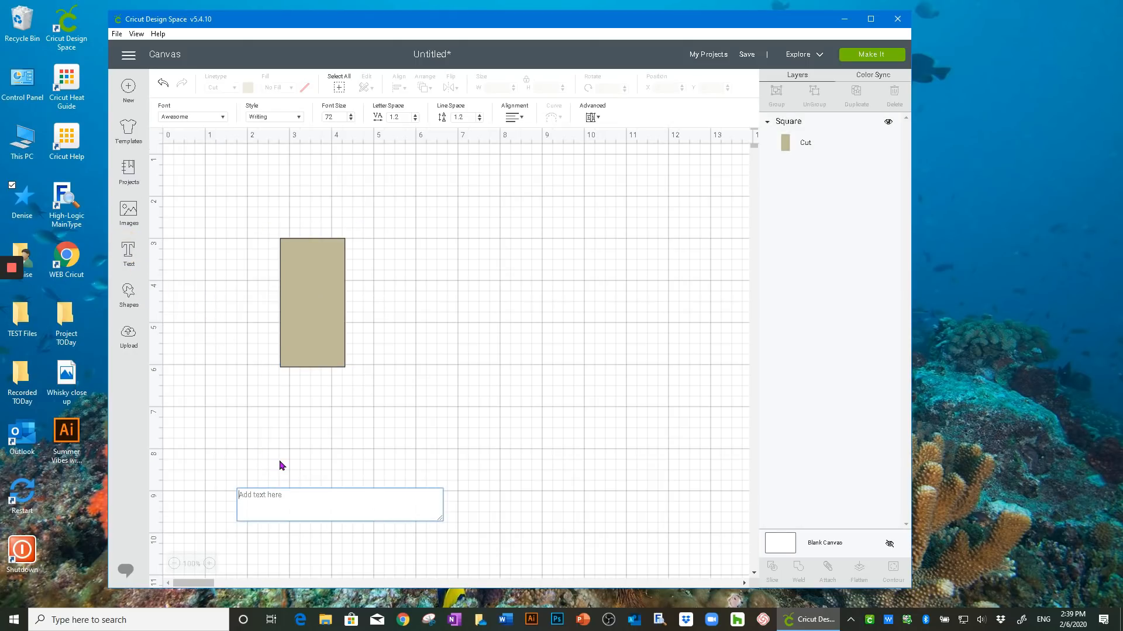
type("To")
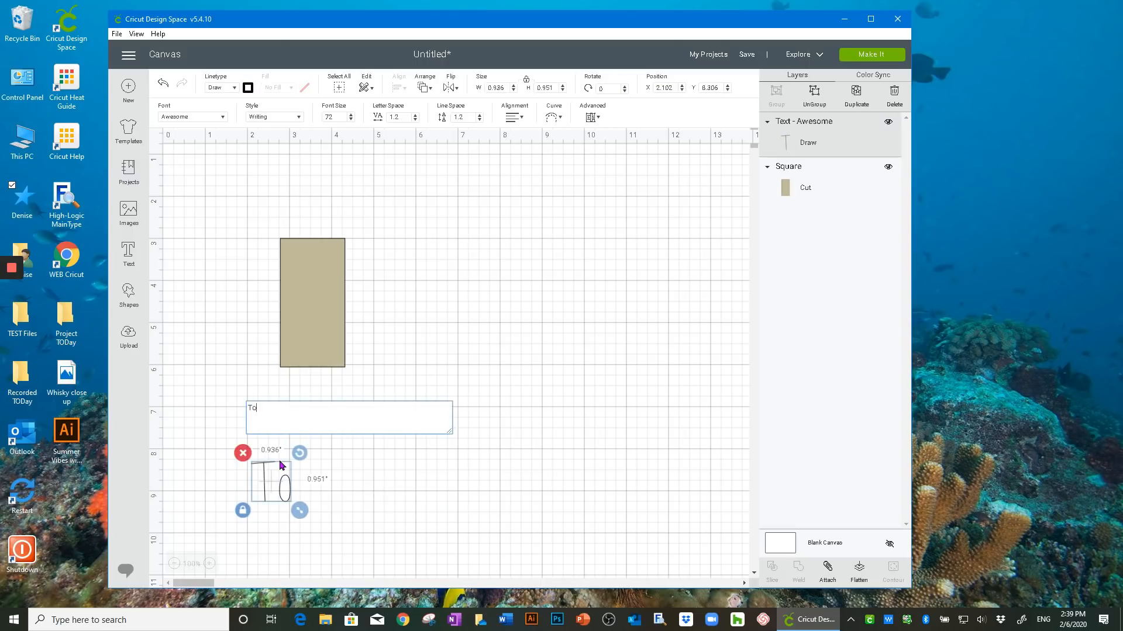
left_click(277, 492)
left_click(280, 493)
left_click_drag(298, 514, 292, 260)
Add the text "From", shrink it to about 0.79" by 0.53" and place it below "To" at about X 2.92, Y 4.56
left_click(128, 252)
type("From")
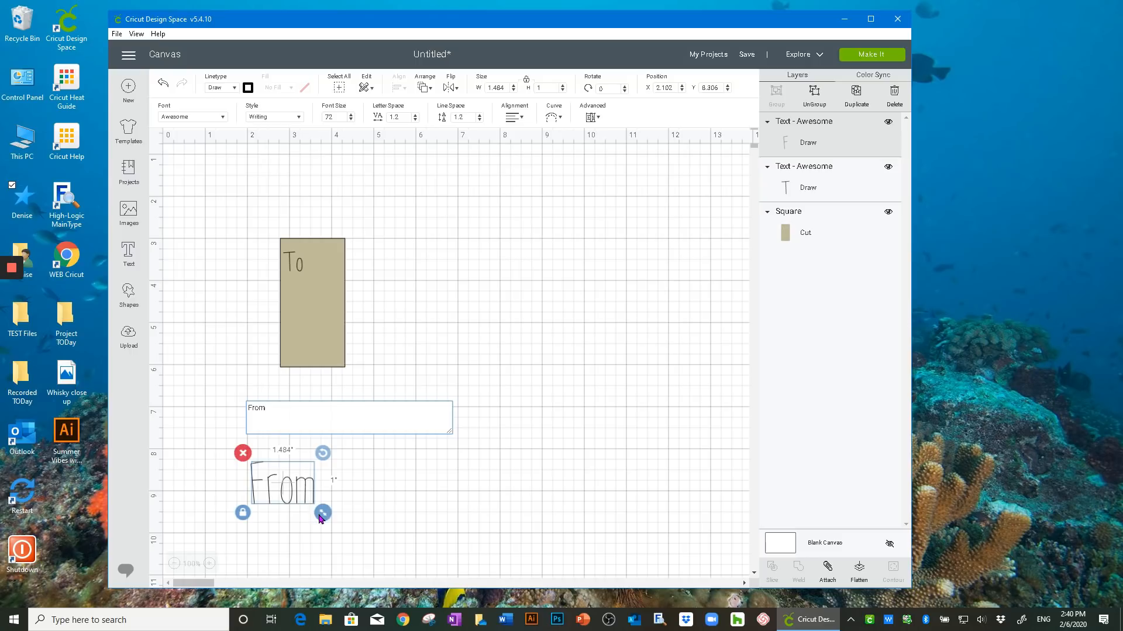
left_click_drag(322, 513, 298, 317)
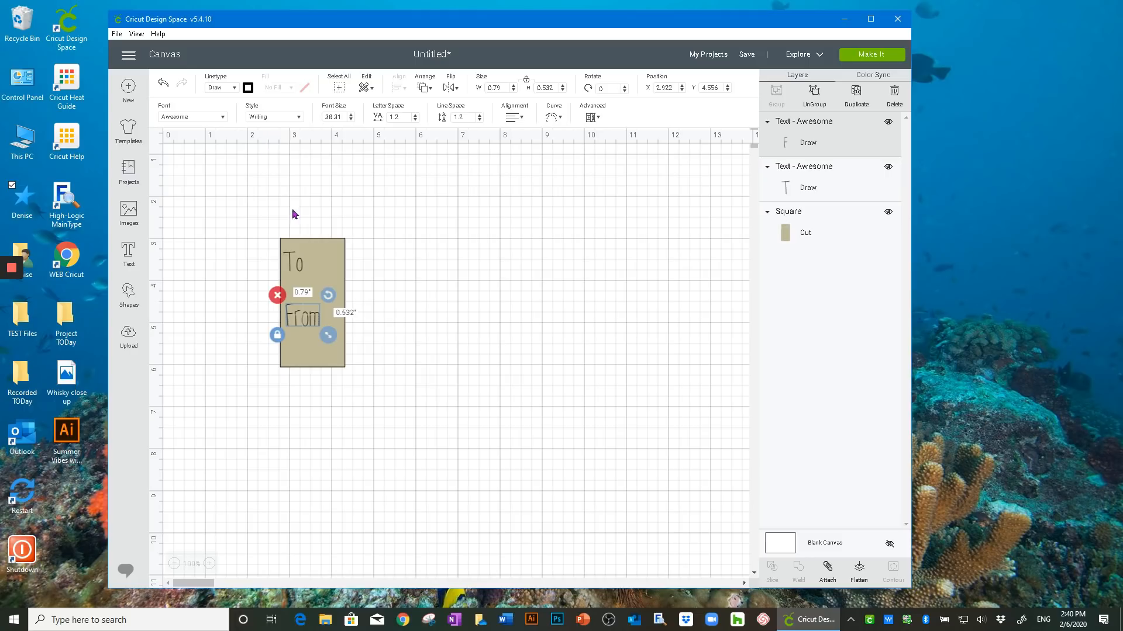
Add a circle, shrink it to about 0.15" and place it near the middle of the tag's upper edge as a hole
left_click(400, 240)
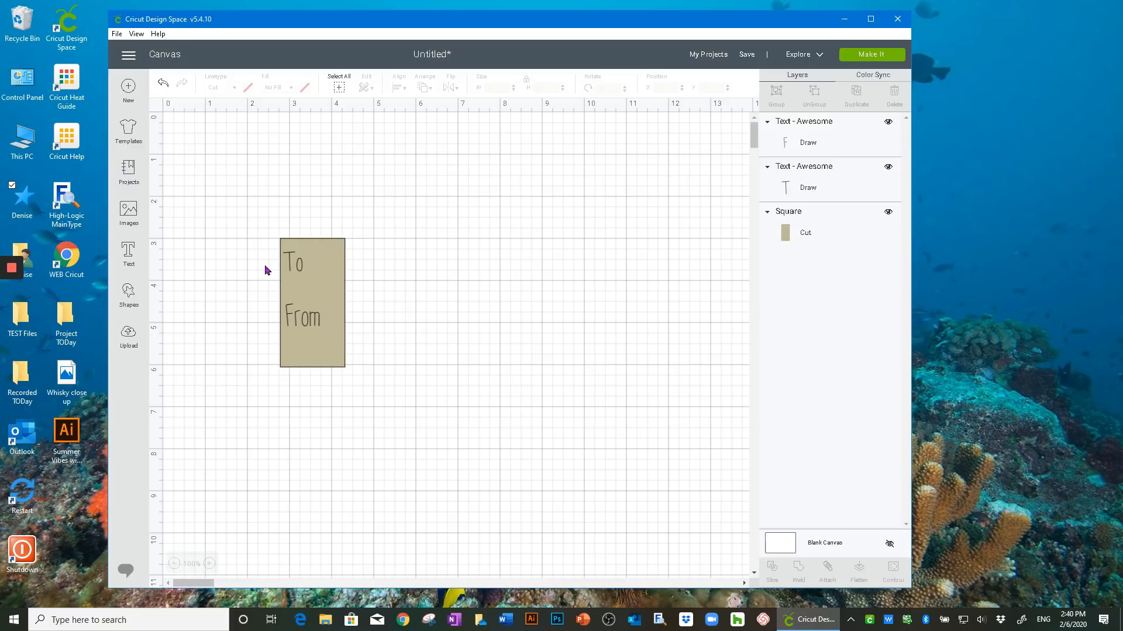
left_click(128, 294)
left_click(217, 220)
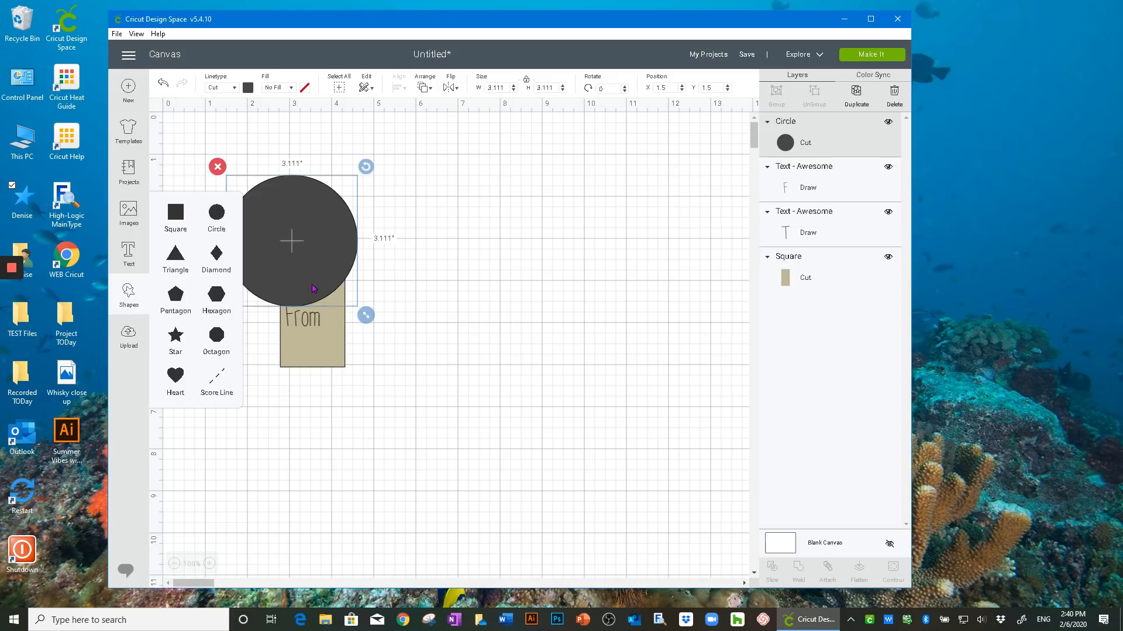
left_click_drag(293, 240, 458, 304)
left_click_drag(532, 379, 313, 251)
left_click(370, 263)
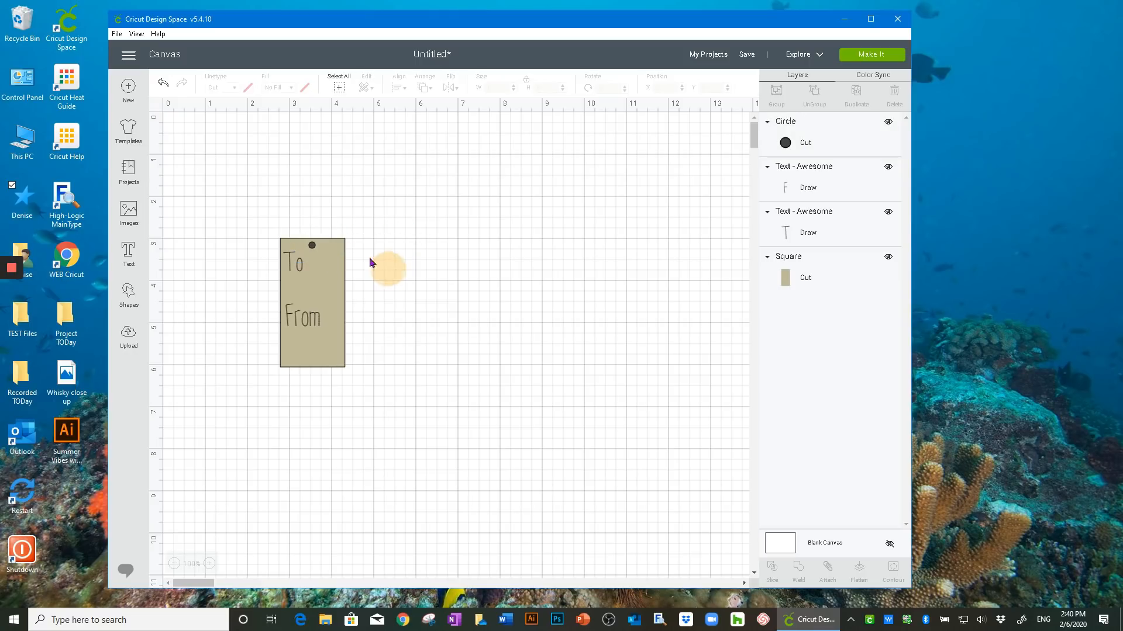
Center the small circle and the "To" text horizontally on the tan tag
left_click_drag(264, 224, 371, 250)
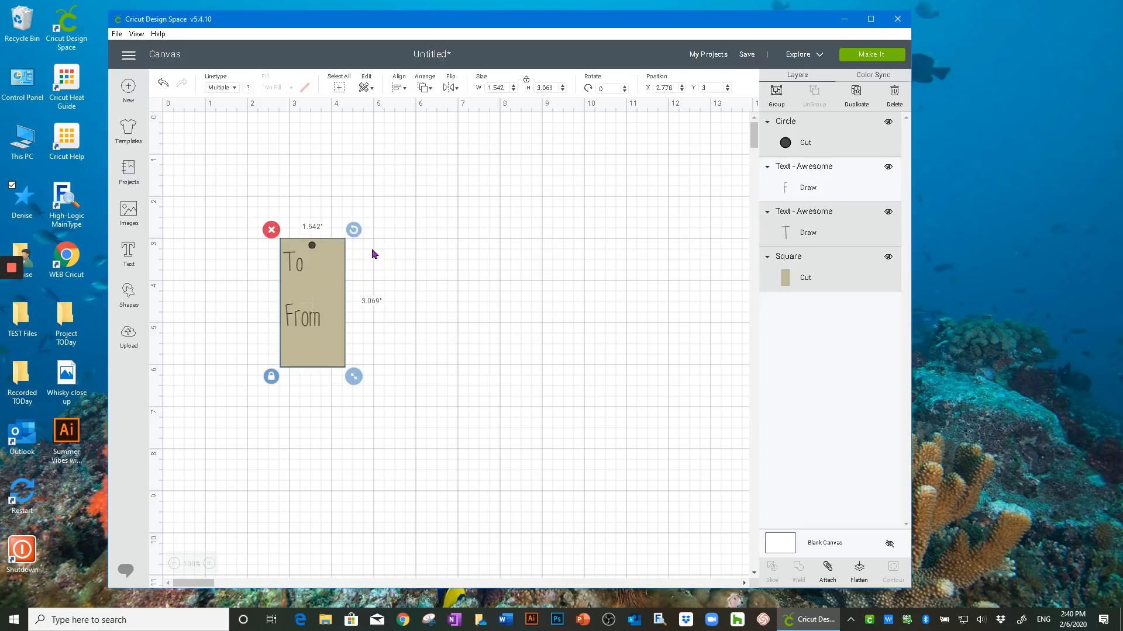
left_click(400, 86)
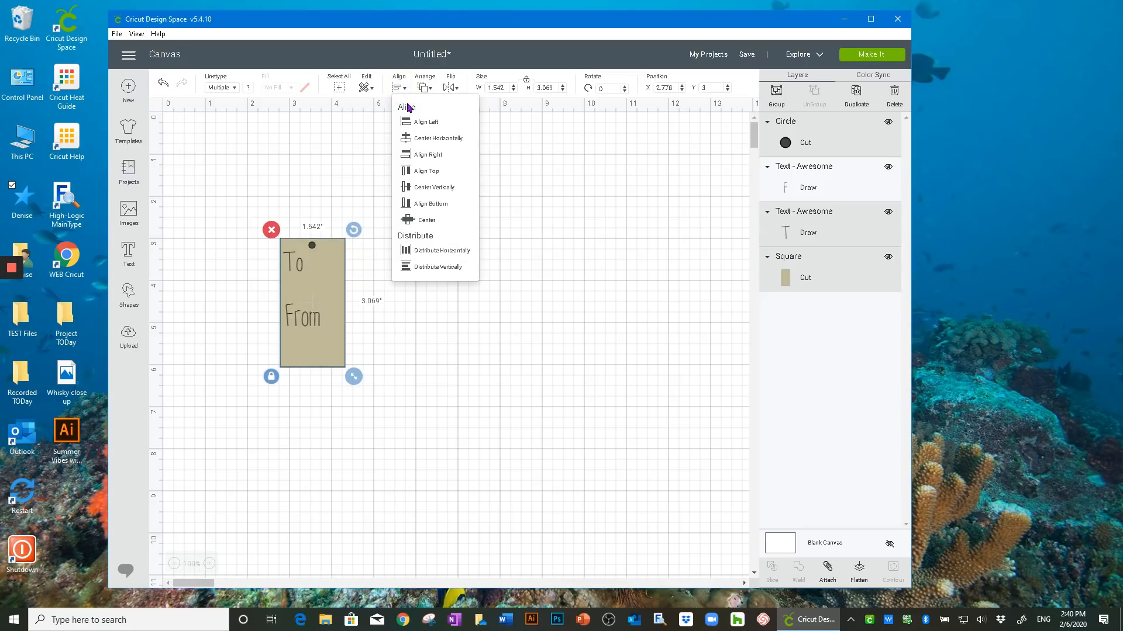
left_click(413, 139)
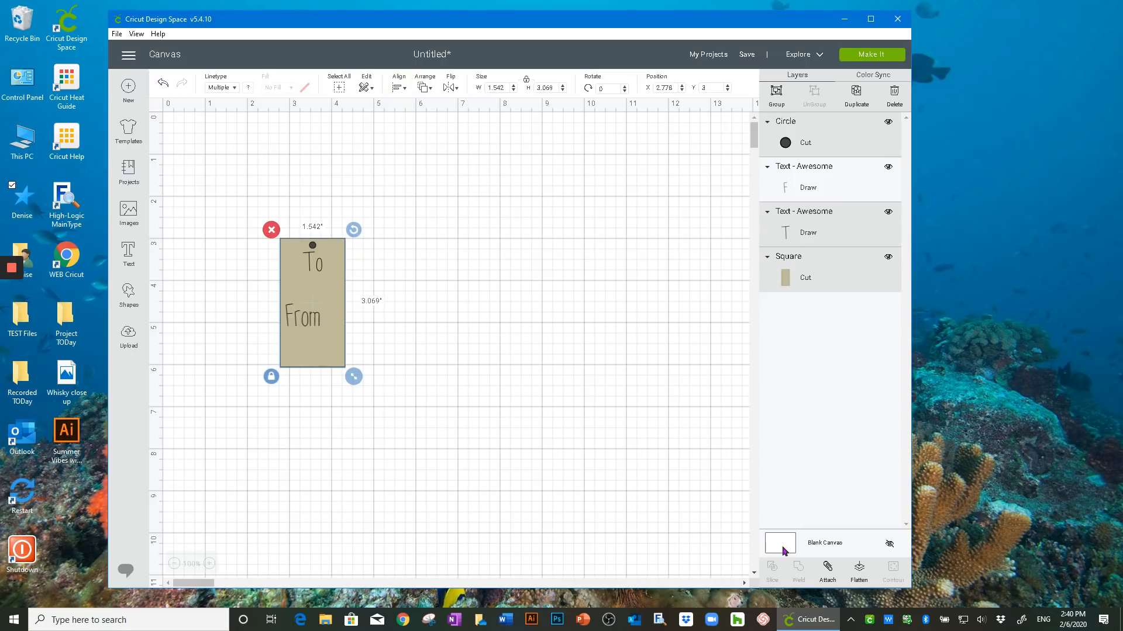
left_click(503, 375)
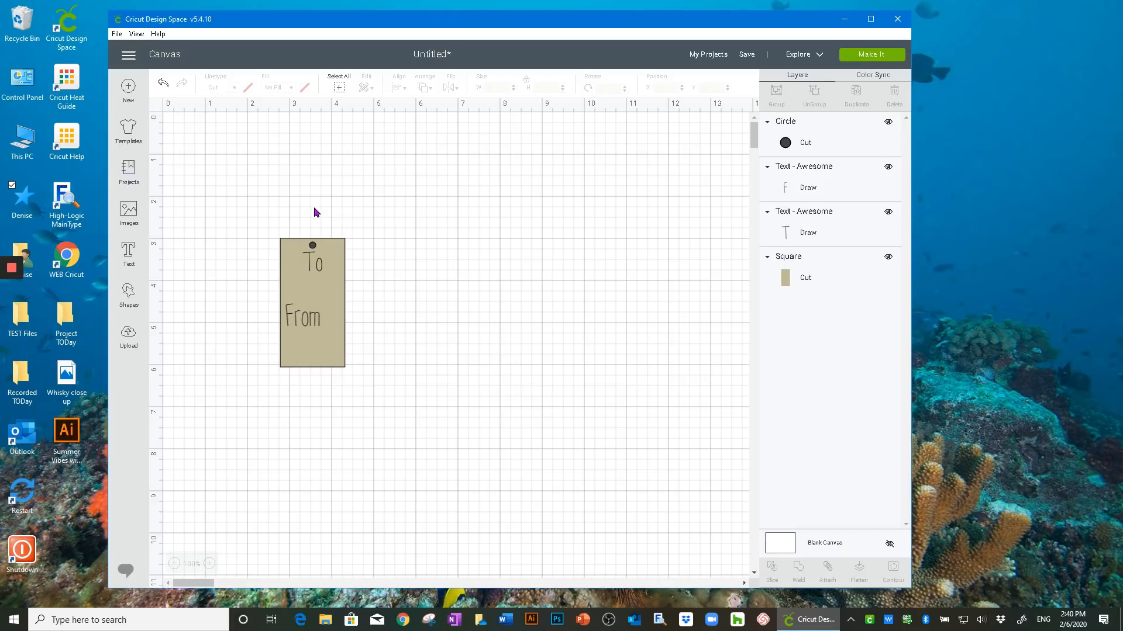
Slice the small circle out of the tan rectangle and move both cut-out circles to the empty area beside the tag
left_click_drag(259, 217, 362, 309)
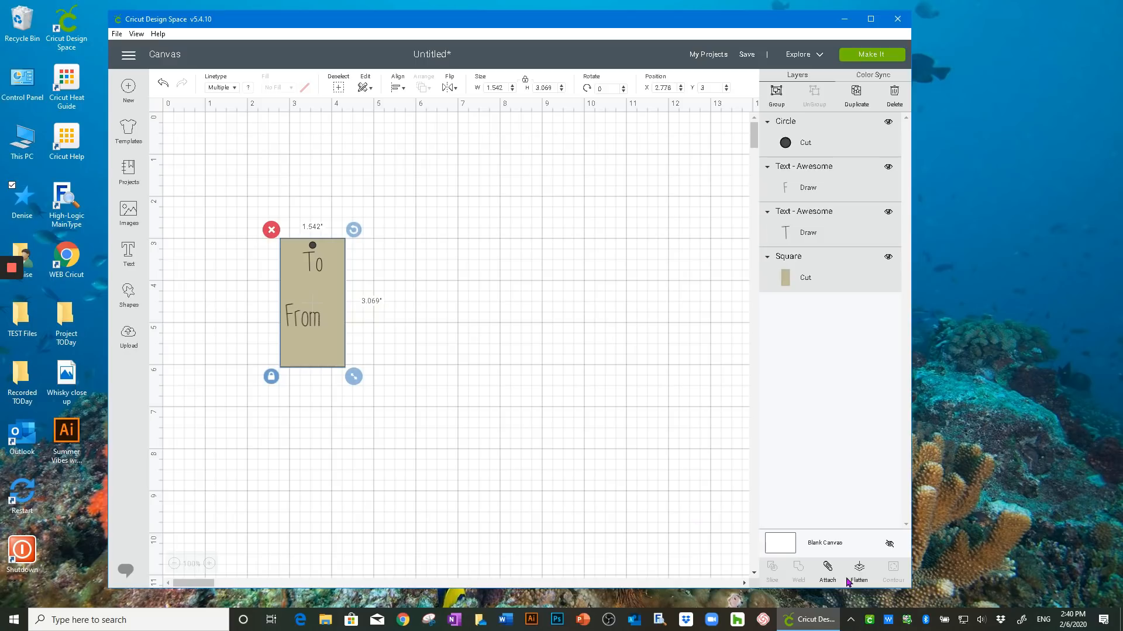
left_click(419, 285)
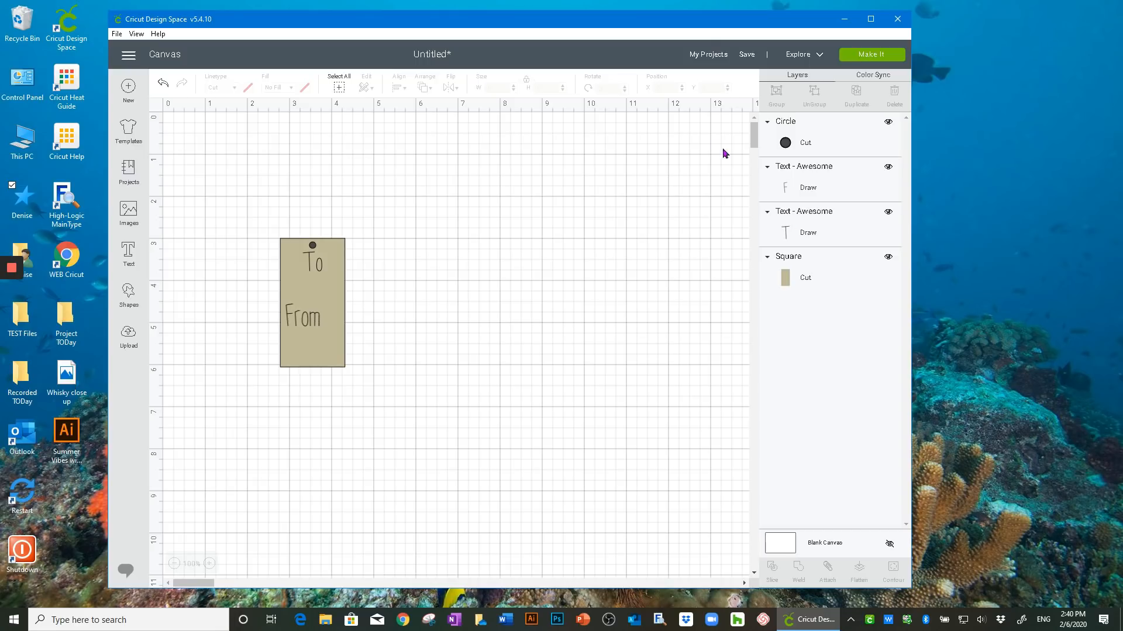
left_click(785, 142)
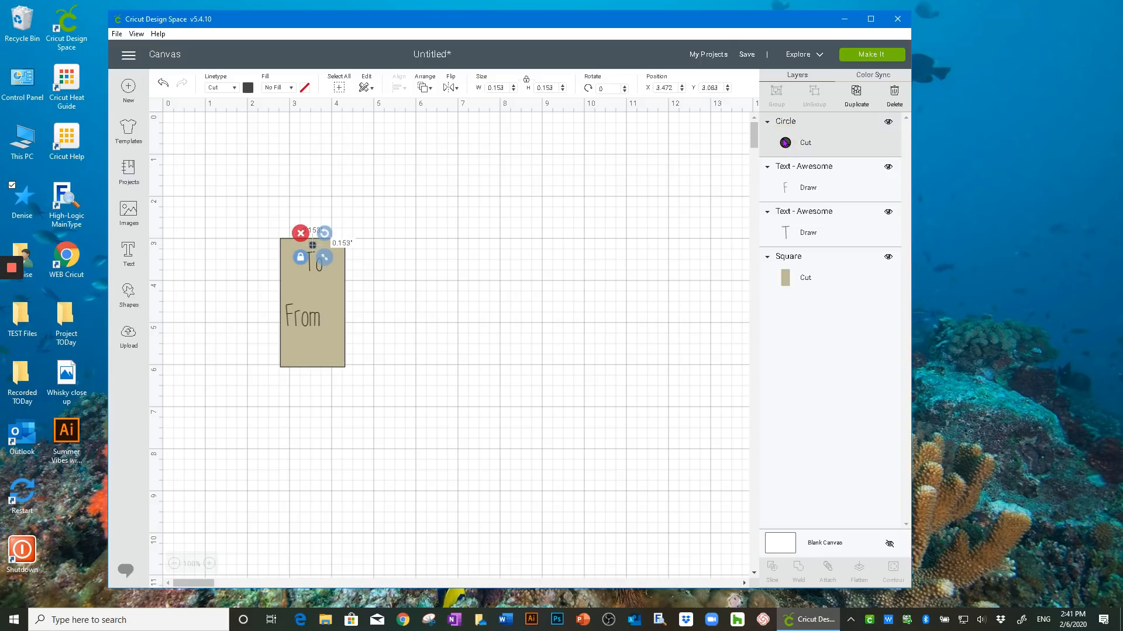
left_click(791, 277, "shift")
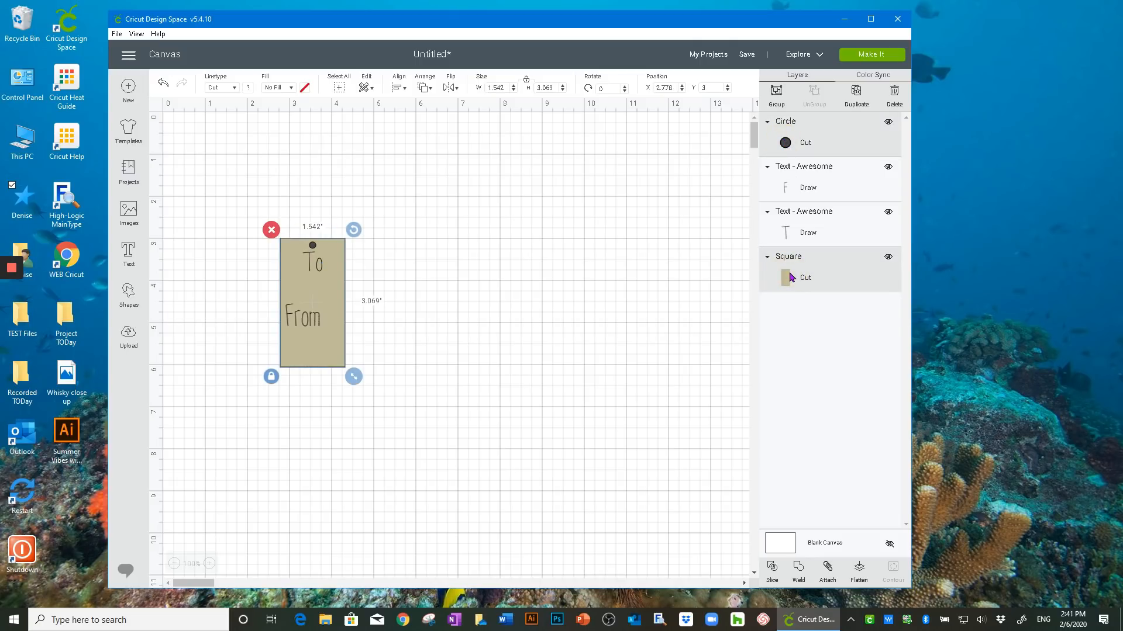
left_click(772, 570)
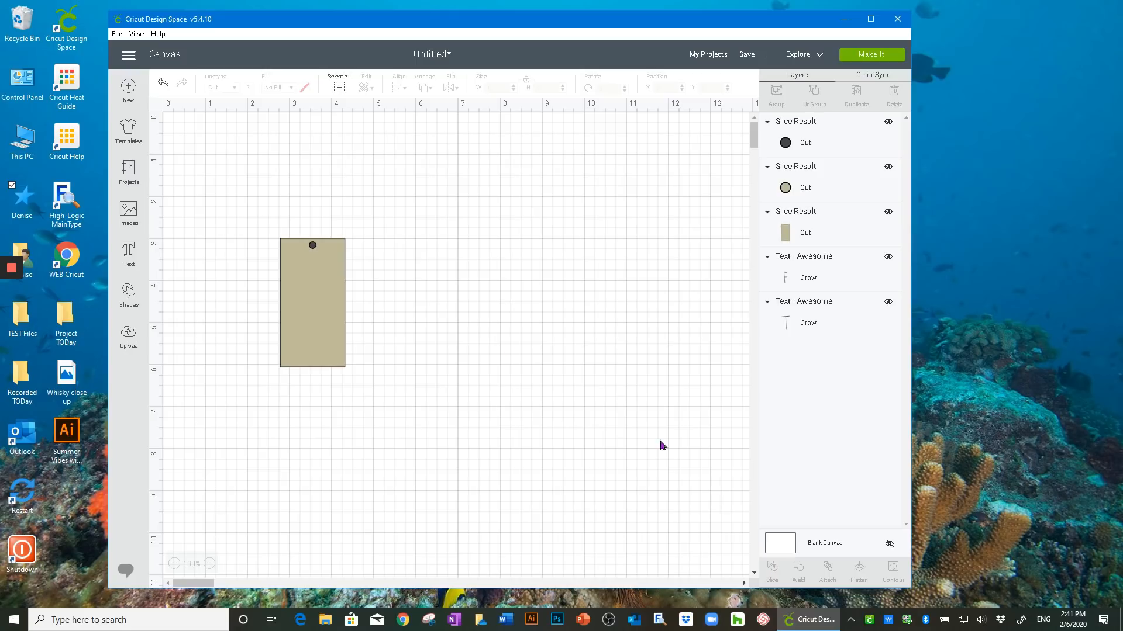
left_click_drag(314, 248, 460, 257)
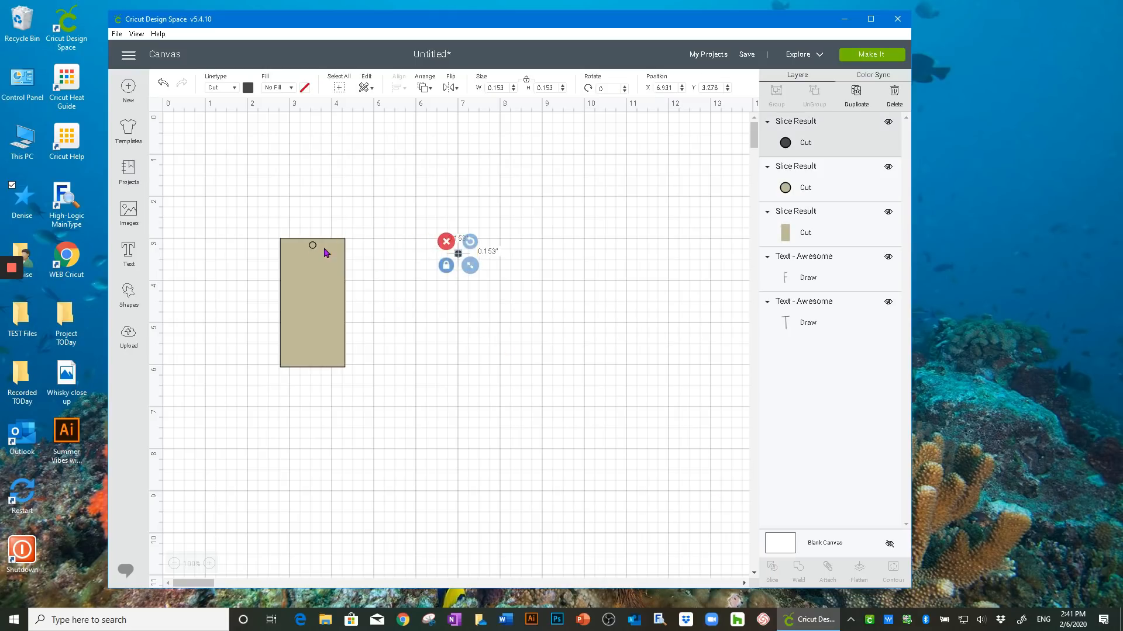
left_click_drag(313, 247, 518, 267)
Send the sliced tan tag to the back, behind the "To" and "From" texts
left_click(323, 315)
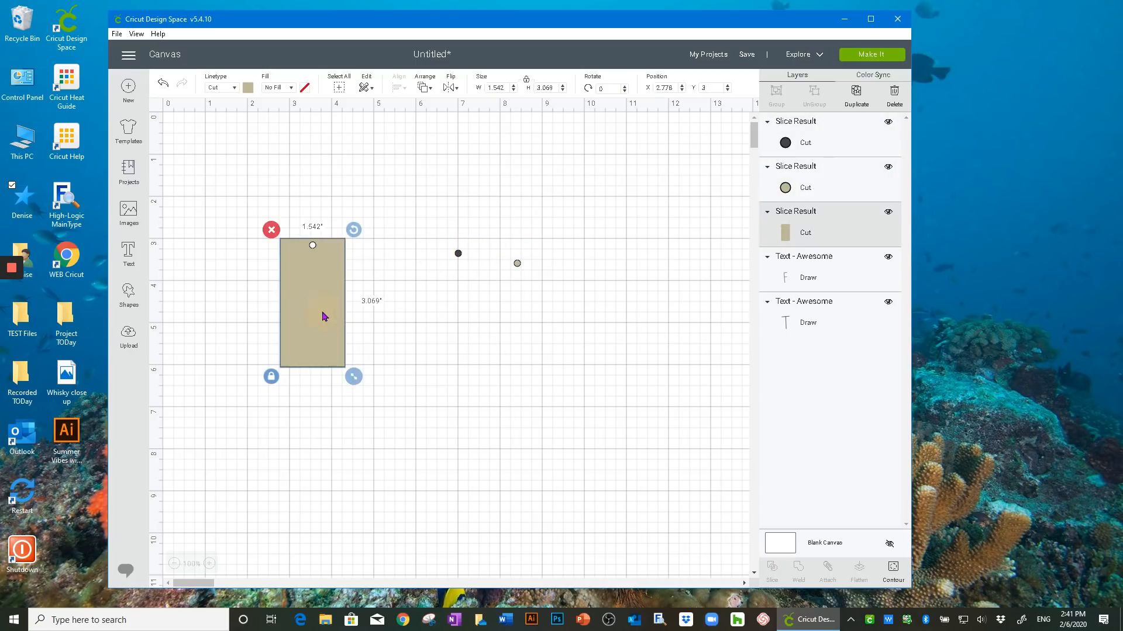
right_click(325, 317)
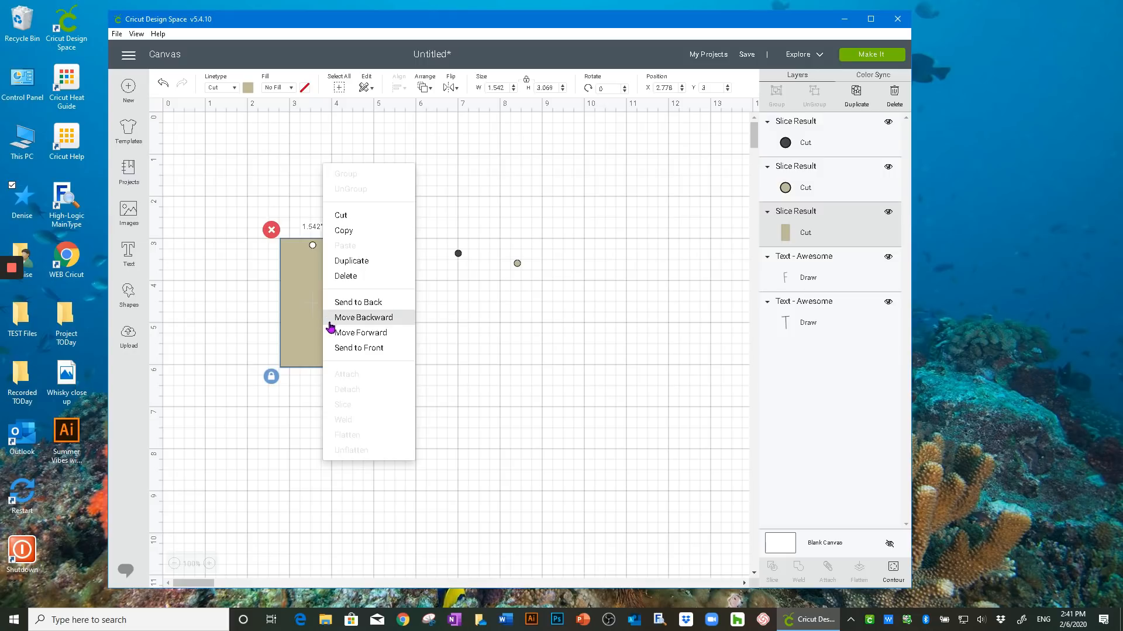
left_click(338, 321)
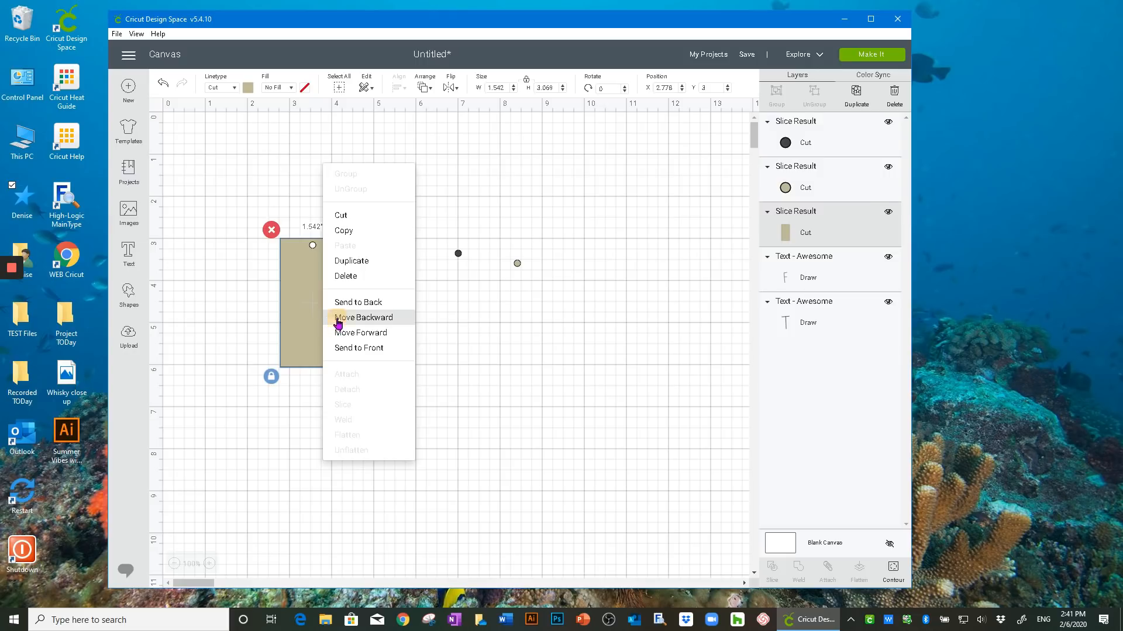
left_click(319, 272)
right_click(319, 274)
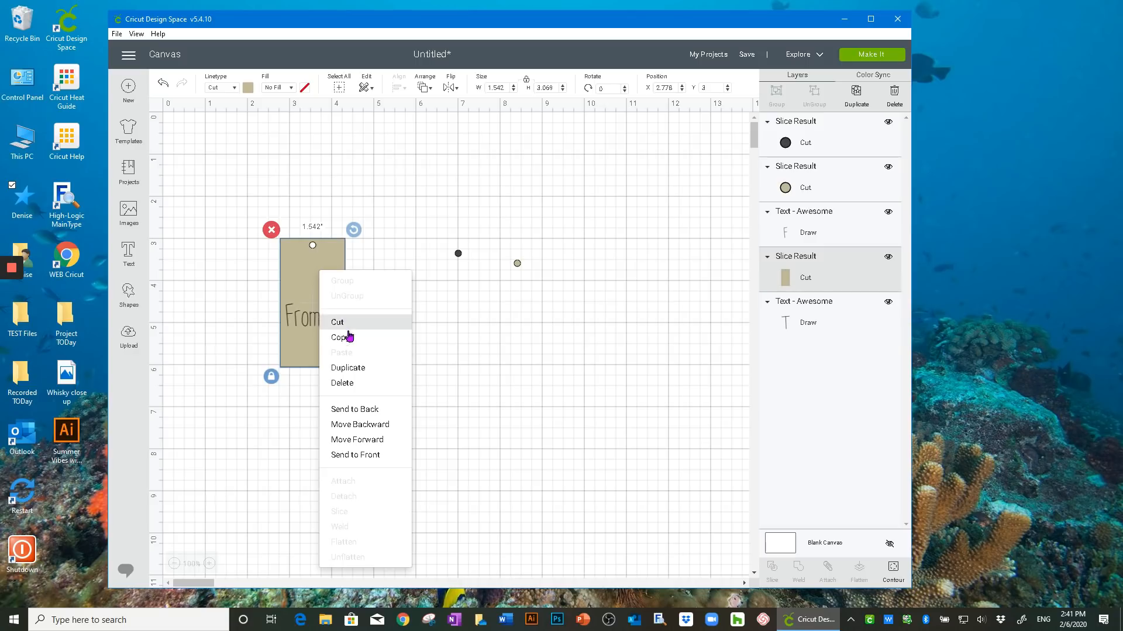
left_click(354, 409)
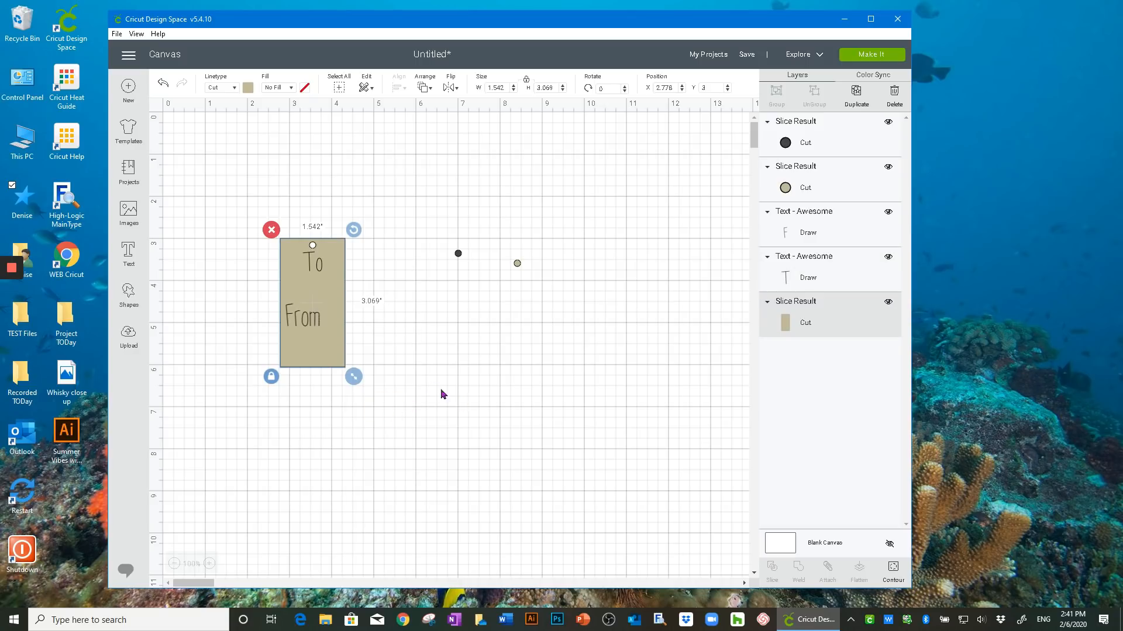
Move the "To" text to about X 2.89, Y 3.49, above "From" near the tag's side edge
left_click(314, 272)
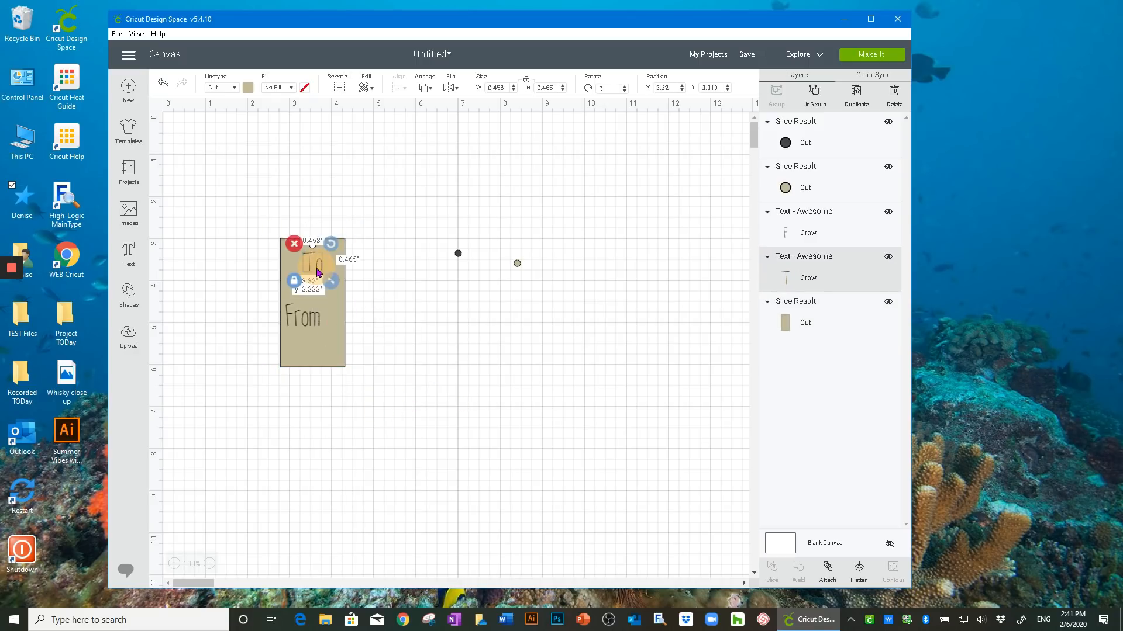
left_click_drag(314, 274, 303, 274)
left_click(369, 297)
left_click(303, 273)
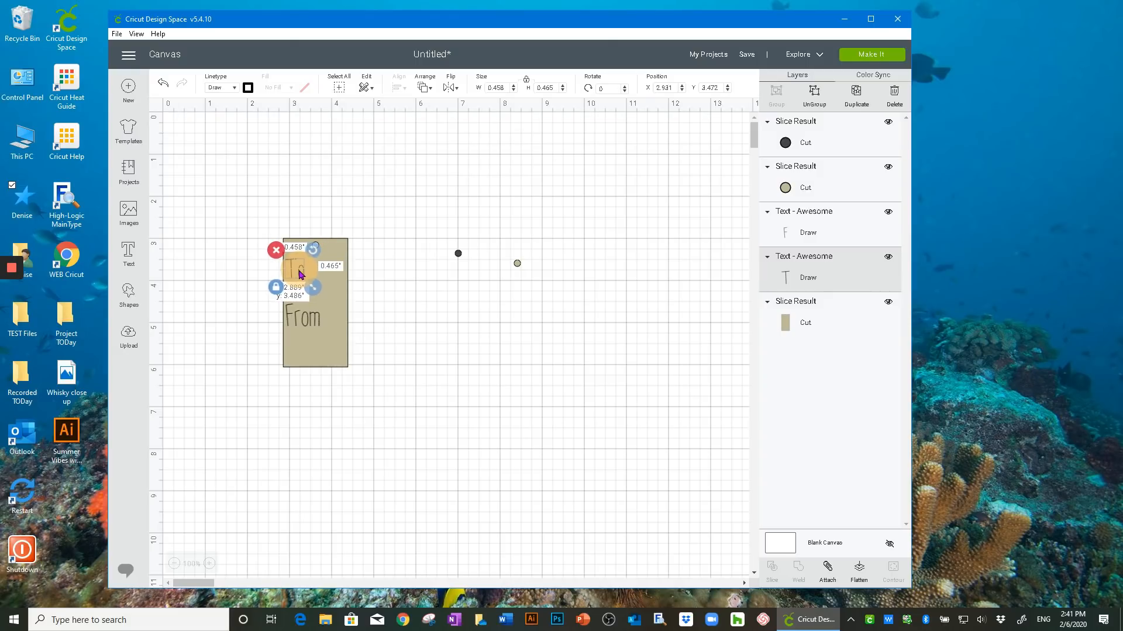
left_click(325, 406)
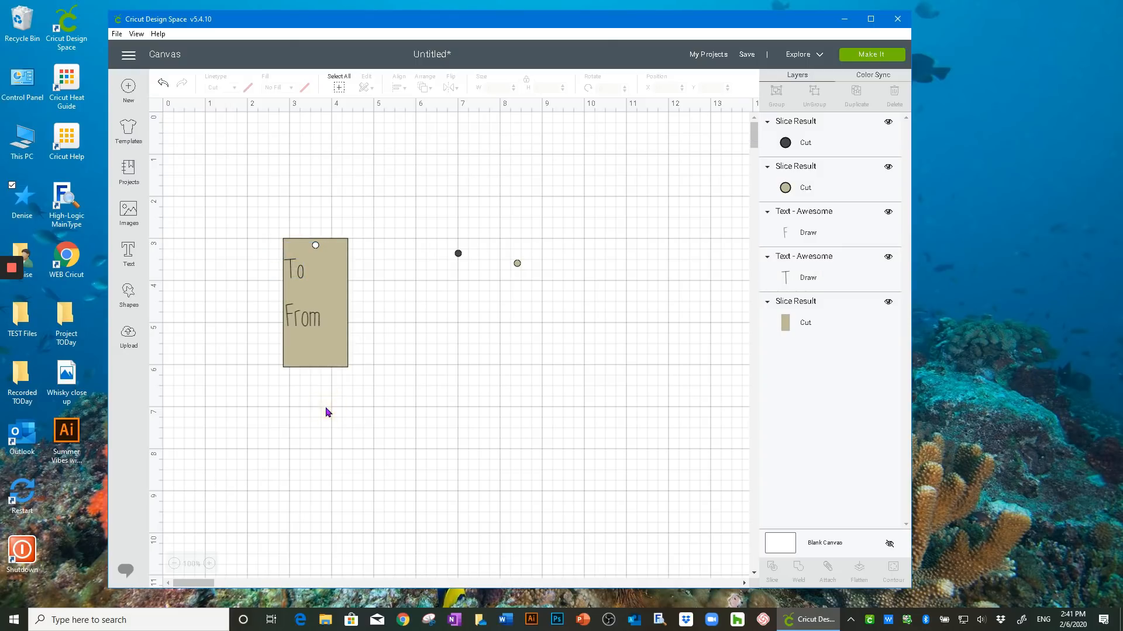
Nudge the tan tag to about X 2.82, Y 3 and delete the two leftover cut-out circles
left_click(323, 290)
left_click_drag(327, 291, 325, 292)
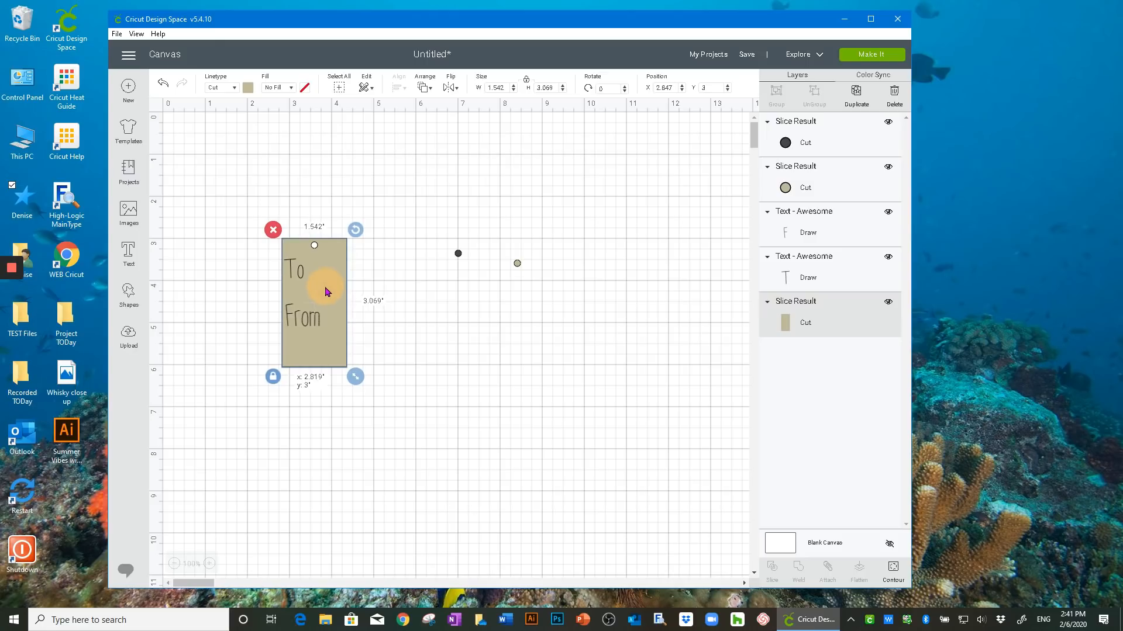
left_click(428, 365)
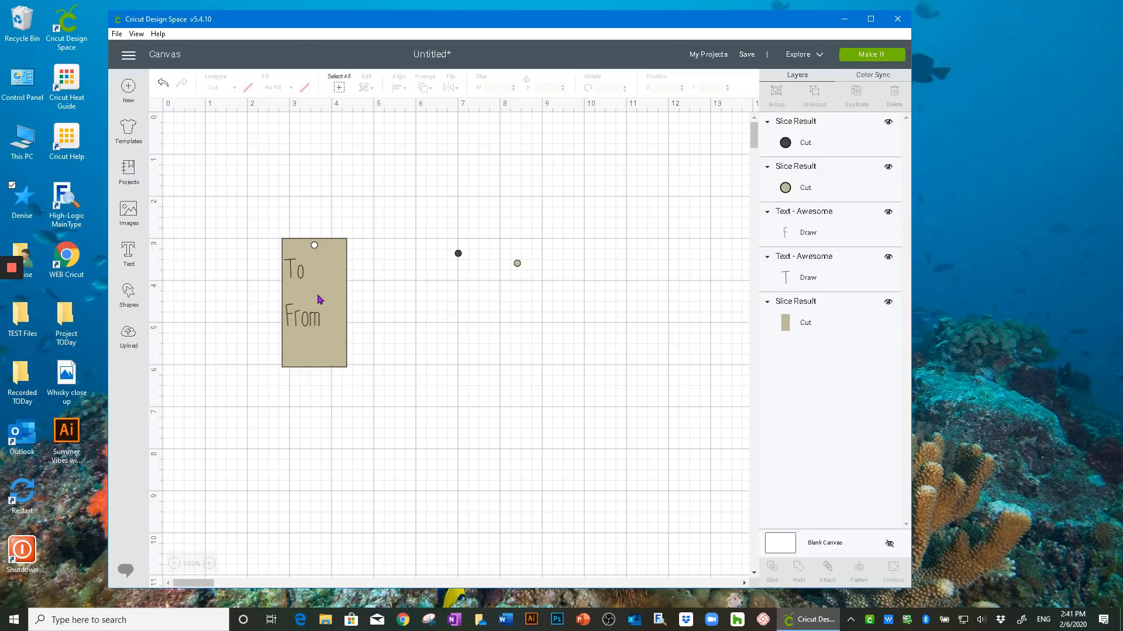
left_click_drag(418, 228, 581, 306)
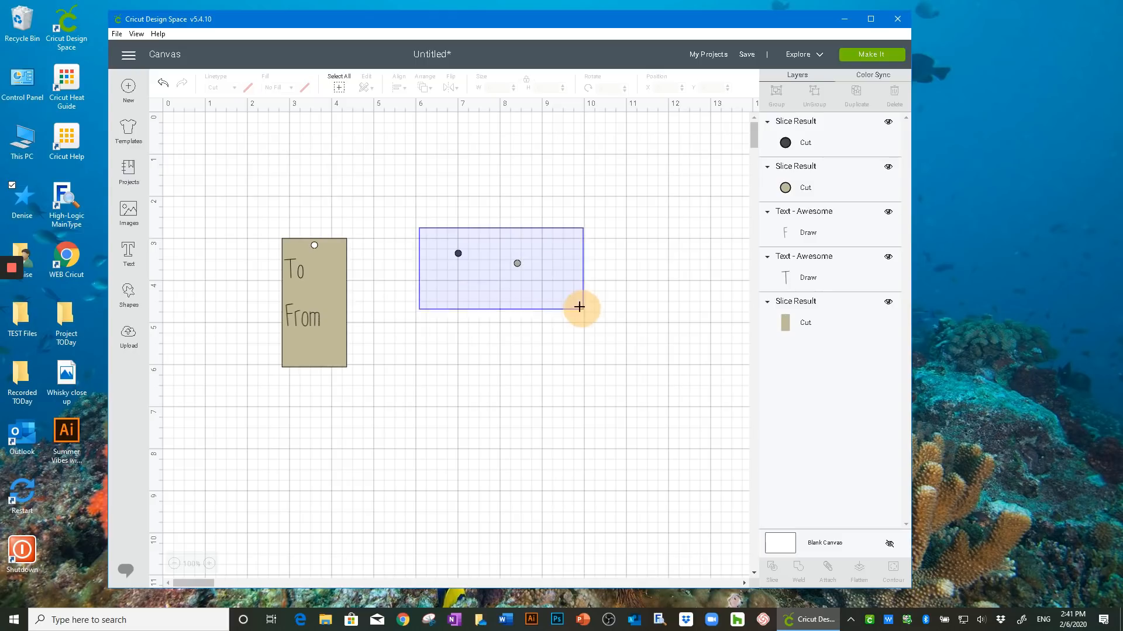
left_click(446, 238)
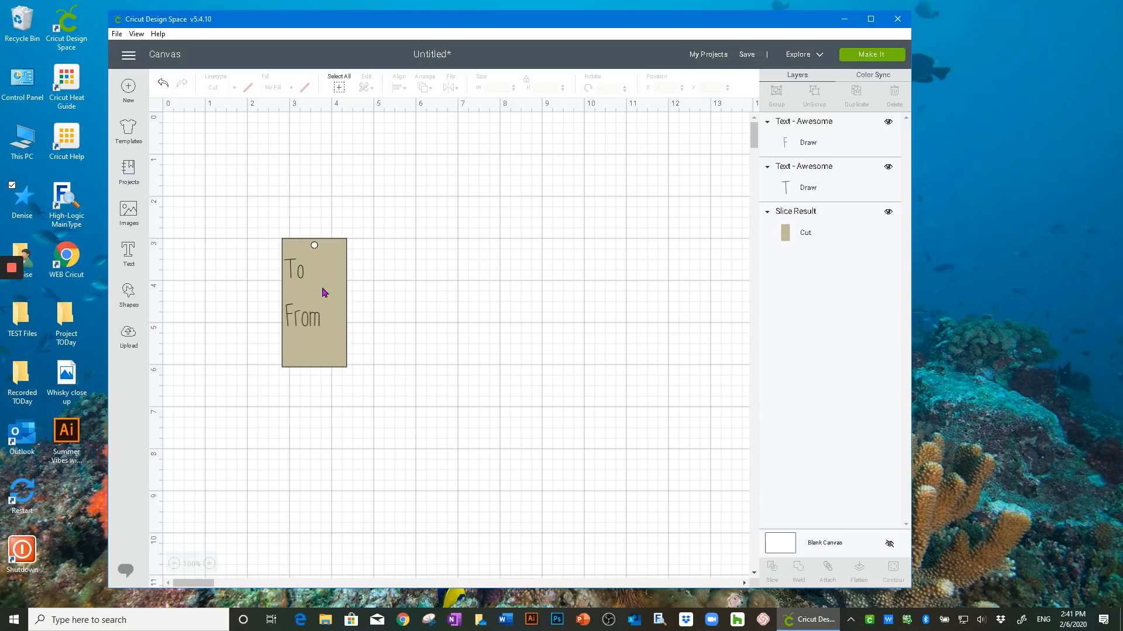
Try flattening the tag with its "To" and "From" texts and undo it
left_click_drag(400, 410, 250, 211)
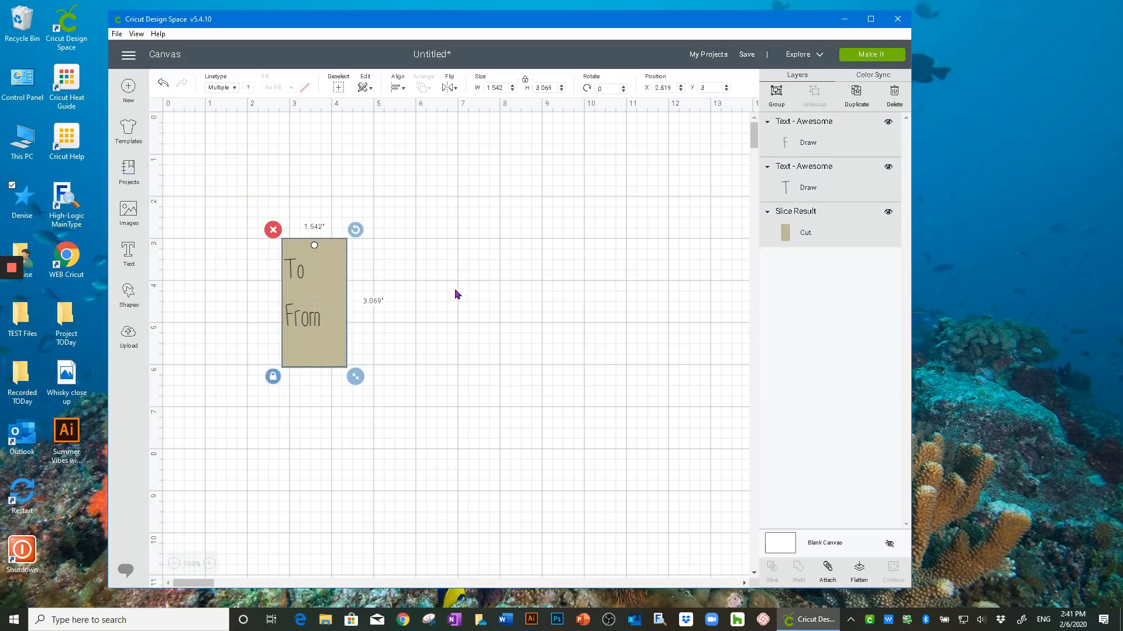
left_click(859, 572)
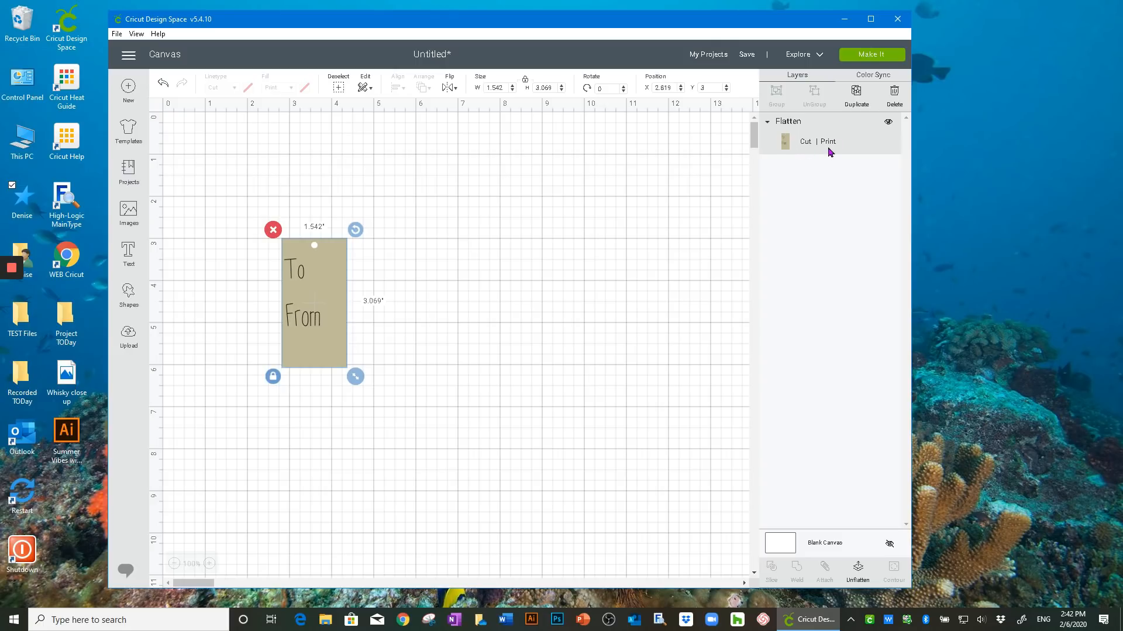
left_click(163, 84)
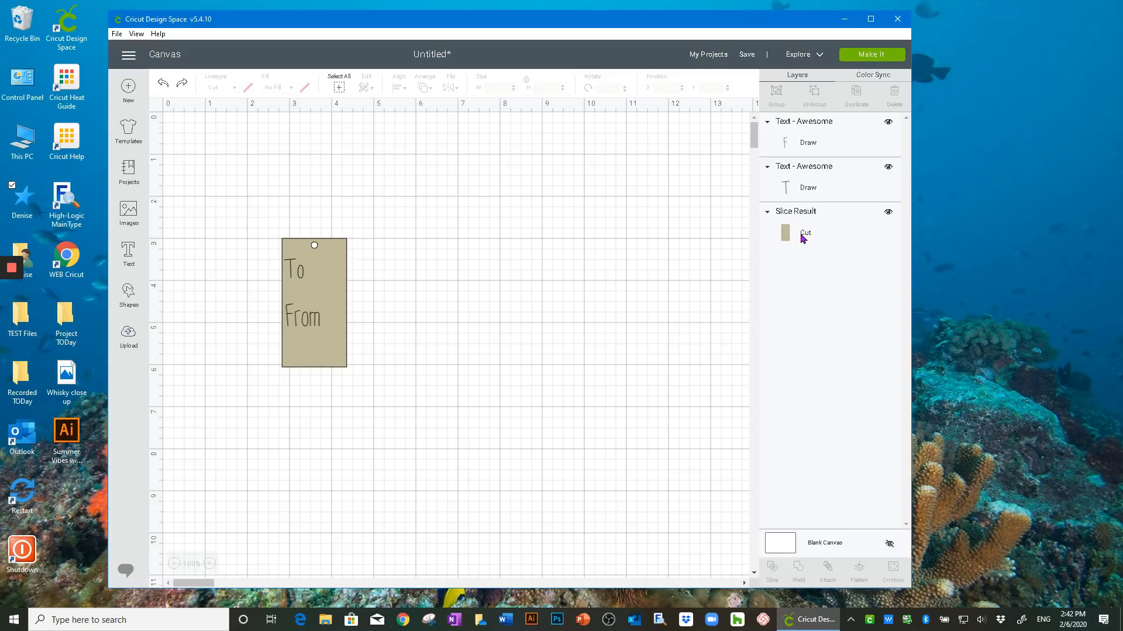
Flatten the whole tag with its texts into one print-and-cut layer, preview it on the mat and return to the canvas
left_click_drag(442, 405, 440, 377)
left_click(338, 87)
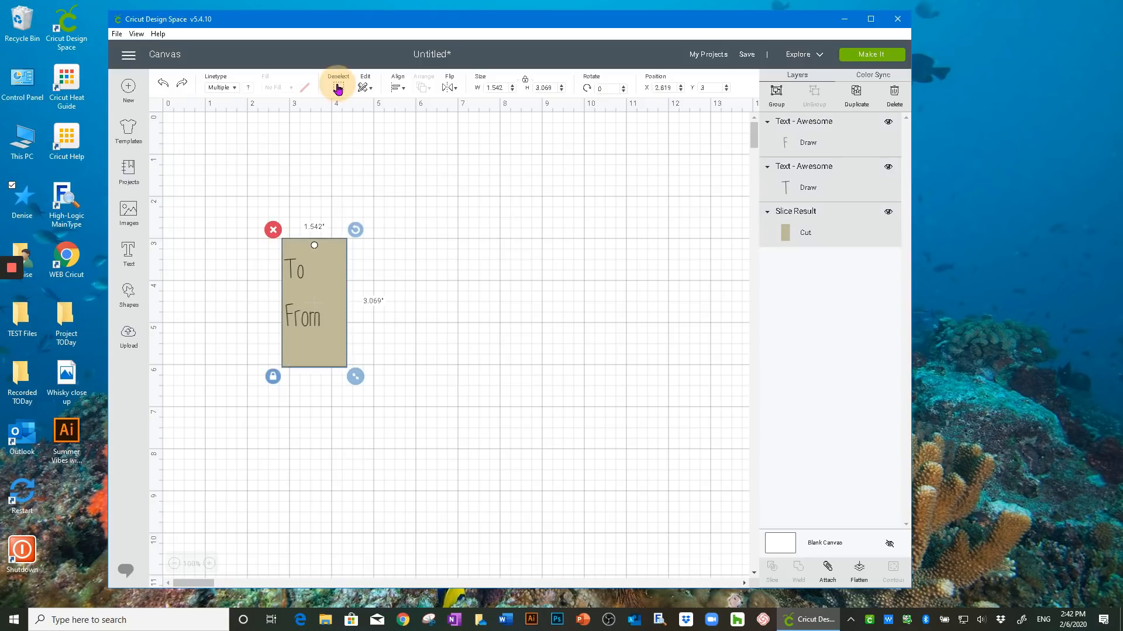
left_click(857, 566)
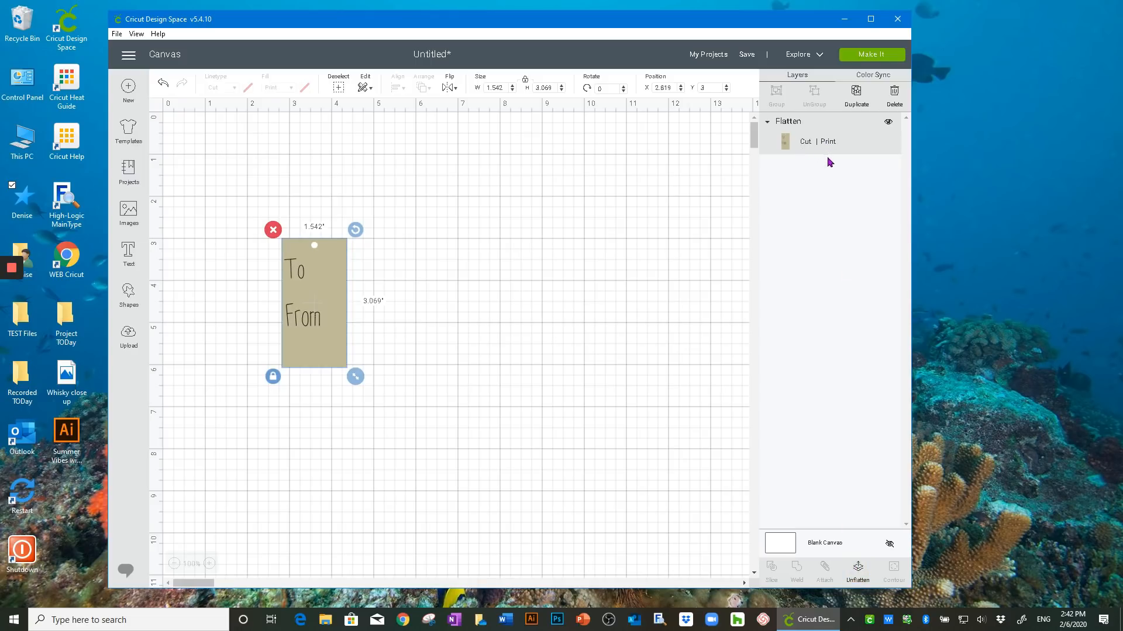
left_click(872, 56)
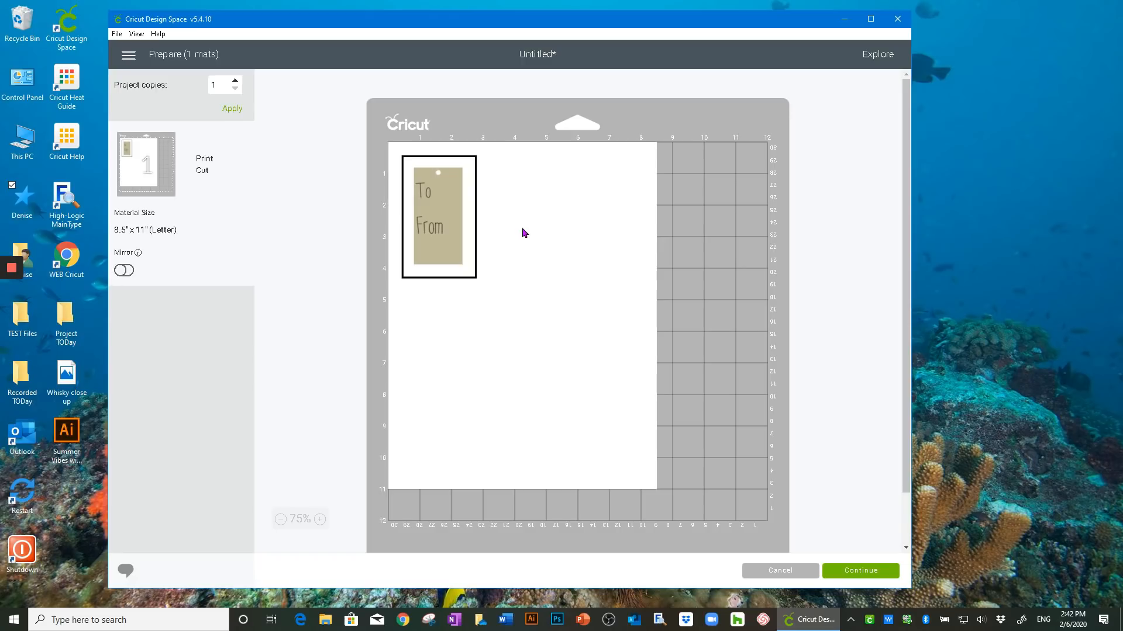
left_click(796, 571)
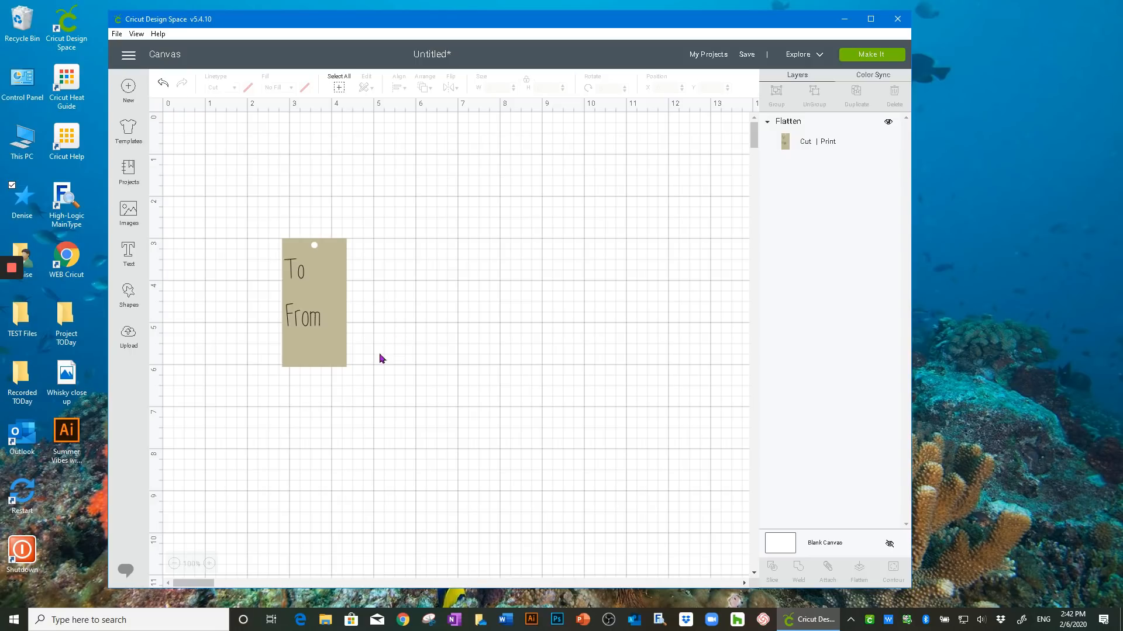
Add a square beside the tag at about X 6.78, Y 2.81, unlock its proportions and set its width to 6.75"
left_click(128, 293)
left_click(176, 214)
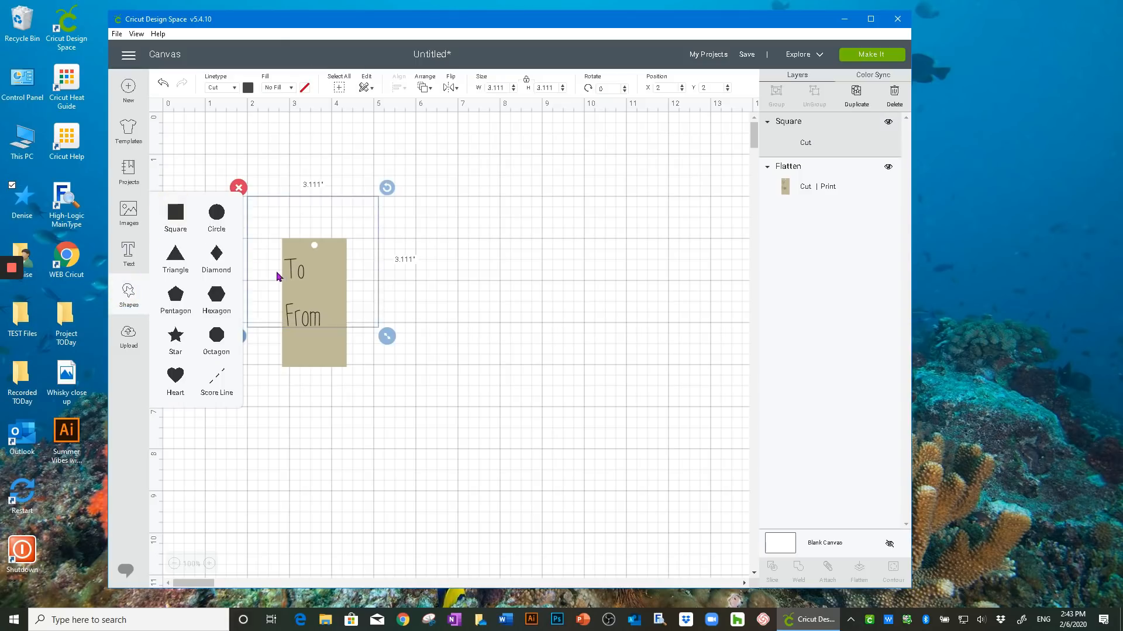
left_click_drag(311, 261, 529, 295)
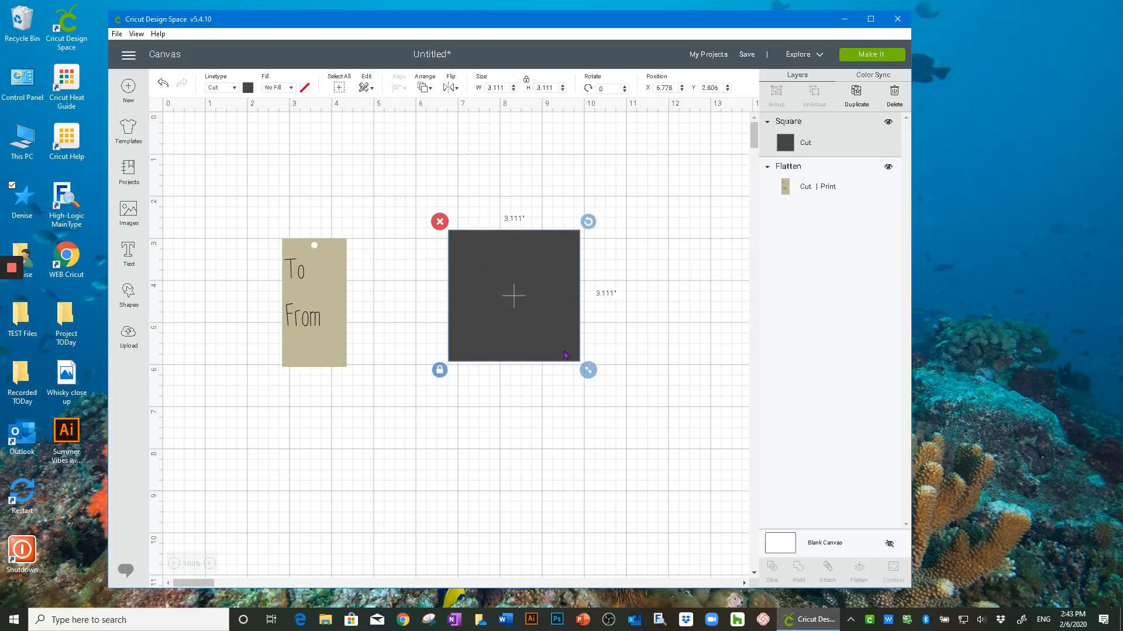
left_click(440, 370)
left_click_drag(505, 88, 474, 95)
type("6.75")
key("Return")
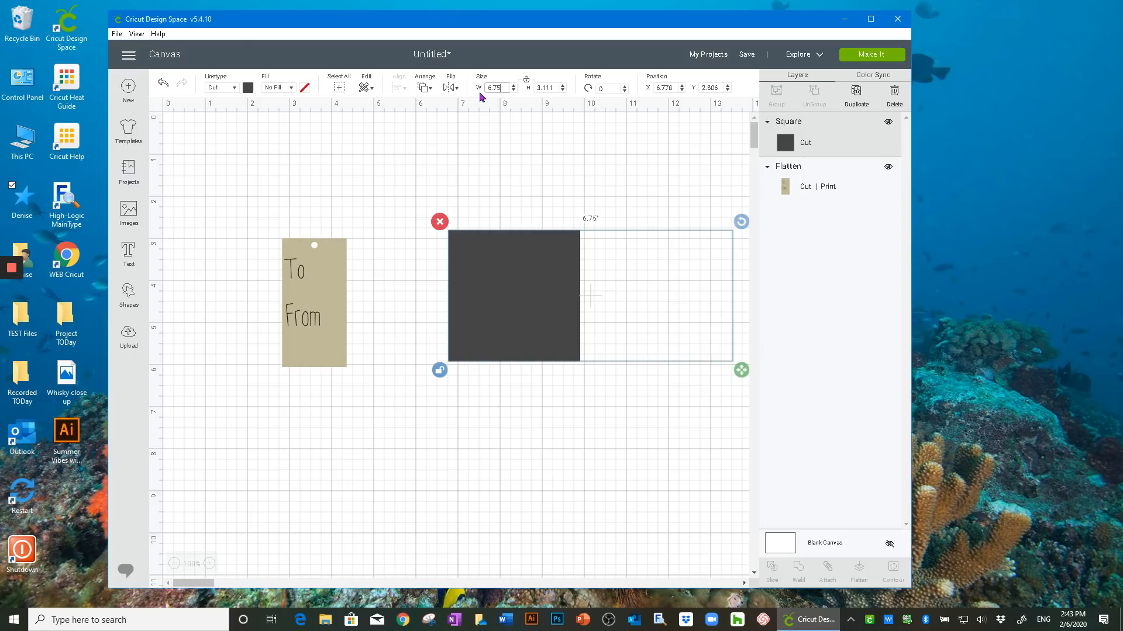
Set the square's height to 9.25" and move it to about X 5.64, Y 1.25
left_click_drag(554, 87, 513, 89)
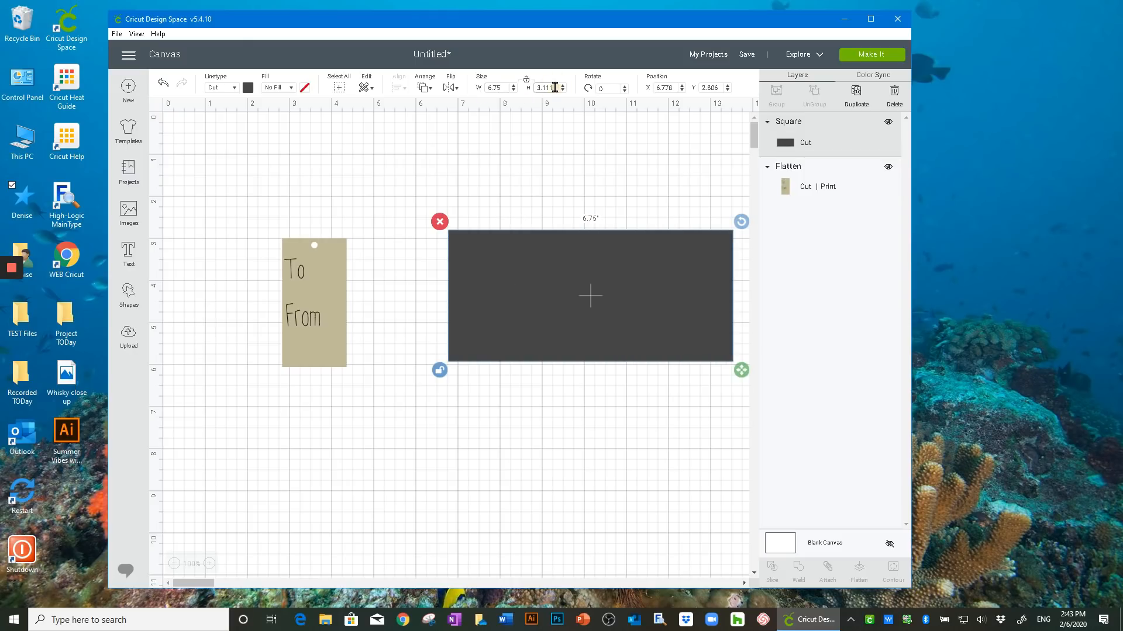
type("9.25")
key("Return")
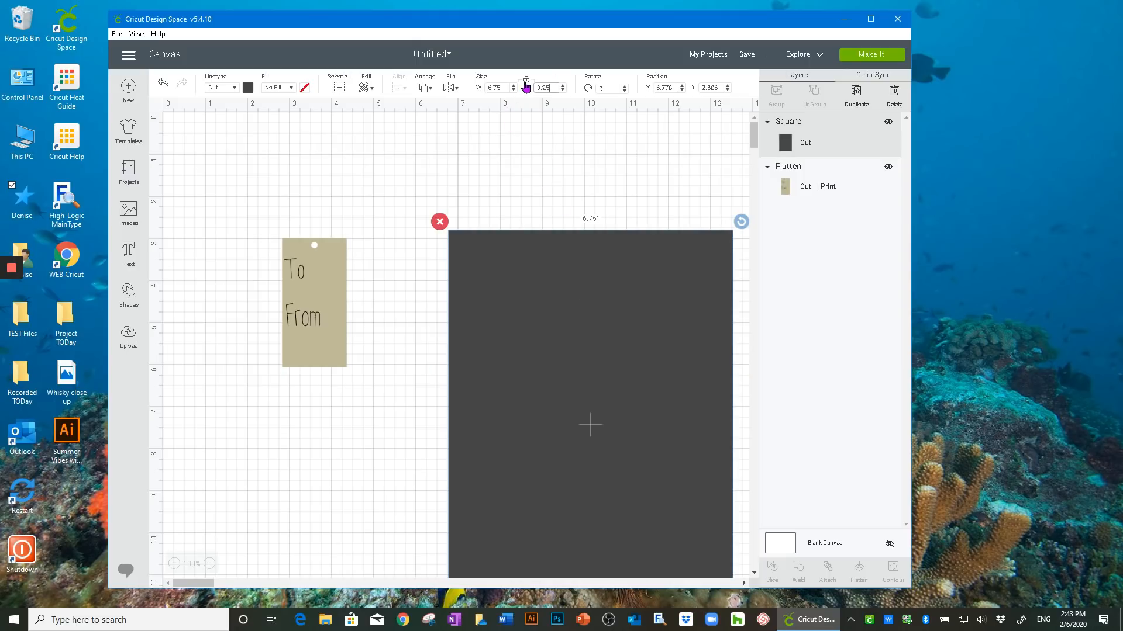
left_click_drag(625, 323, 576, 257)
Send the square to the back and place the tag in its upper-left corner at about X 1.1, Y 1.11
left_click_drag(339, 315, 419, 331)
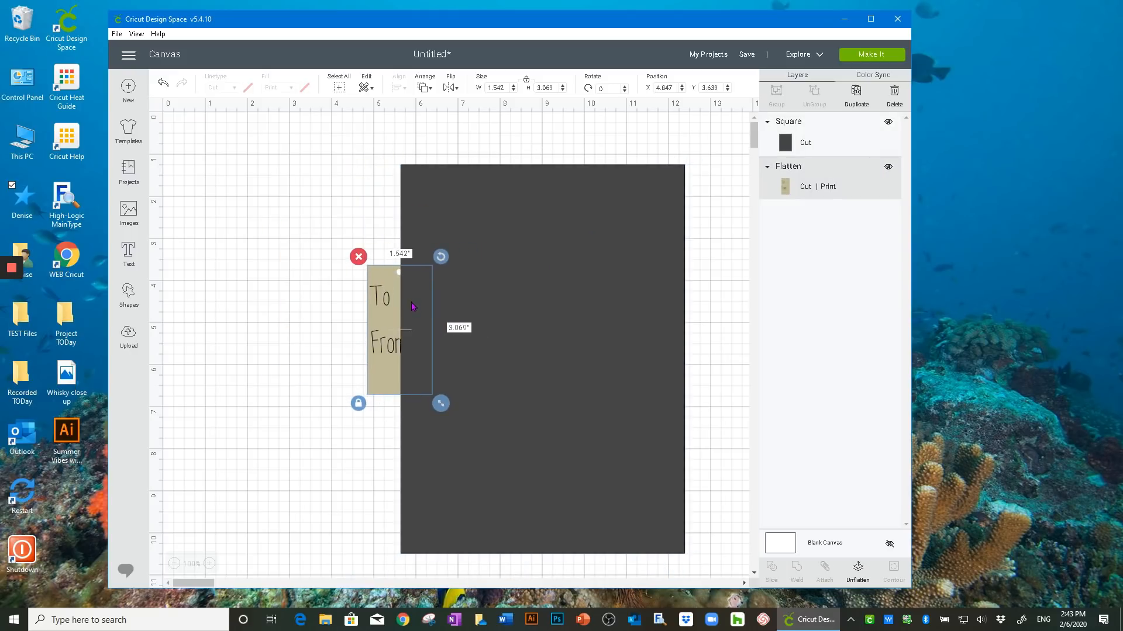
left_click(476, 222)
right_click(476, 222)
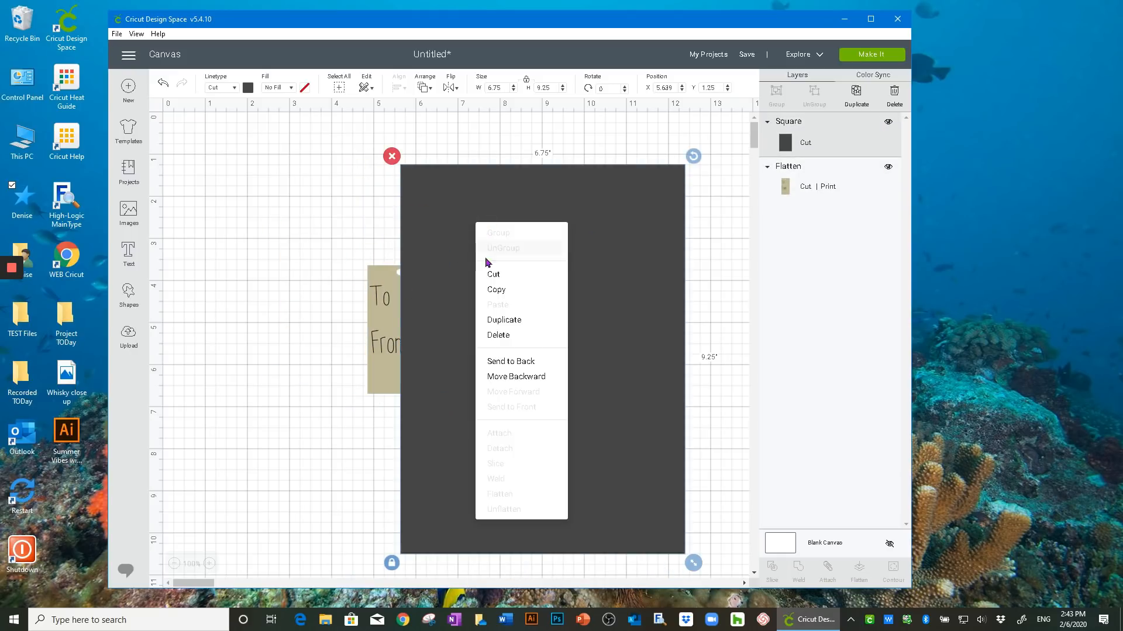
left_click(529, 369)
left_click_drag(554, 219, 379, 203)
left_click_drag(419, 304, 260, 198)
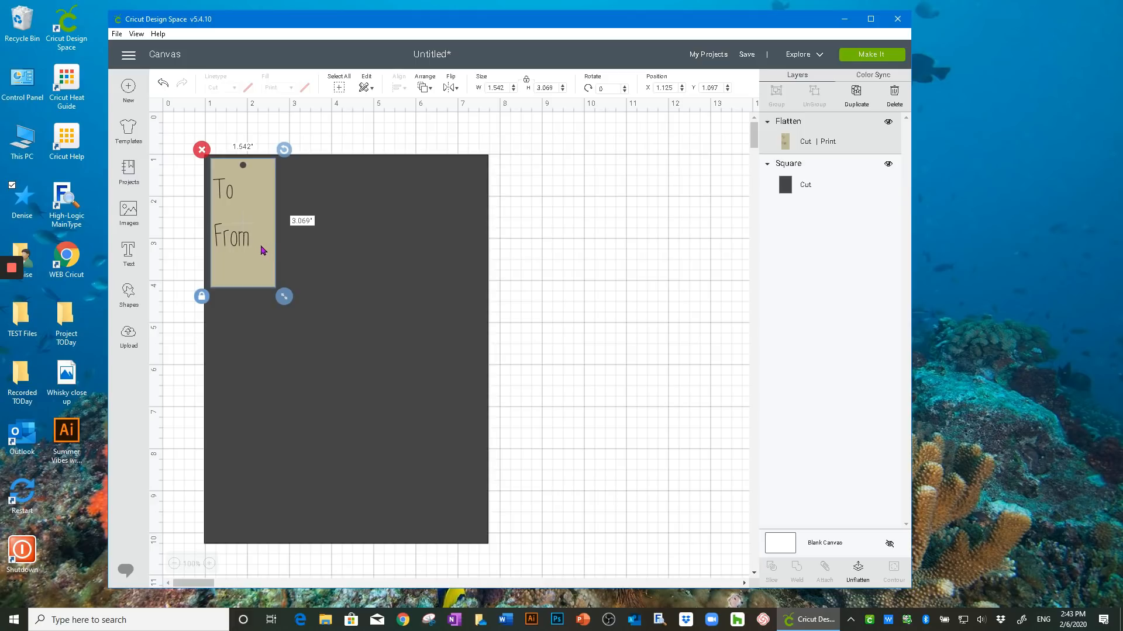
left_click_drag(261, 250, 260, 251)
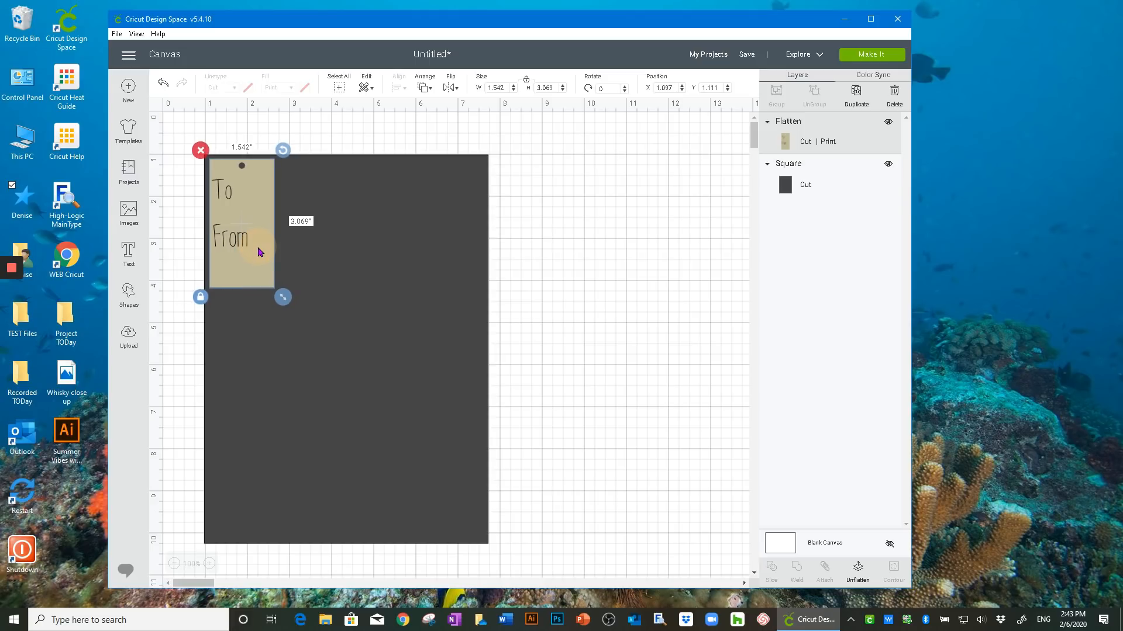
Duplicate the tag three times and line up all four tags in a row across the top of the square
left_click(853, 94)
left_click(852, 95)
left_click(853, 94)
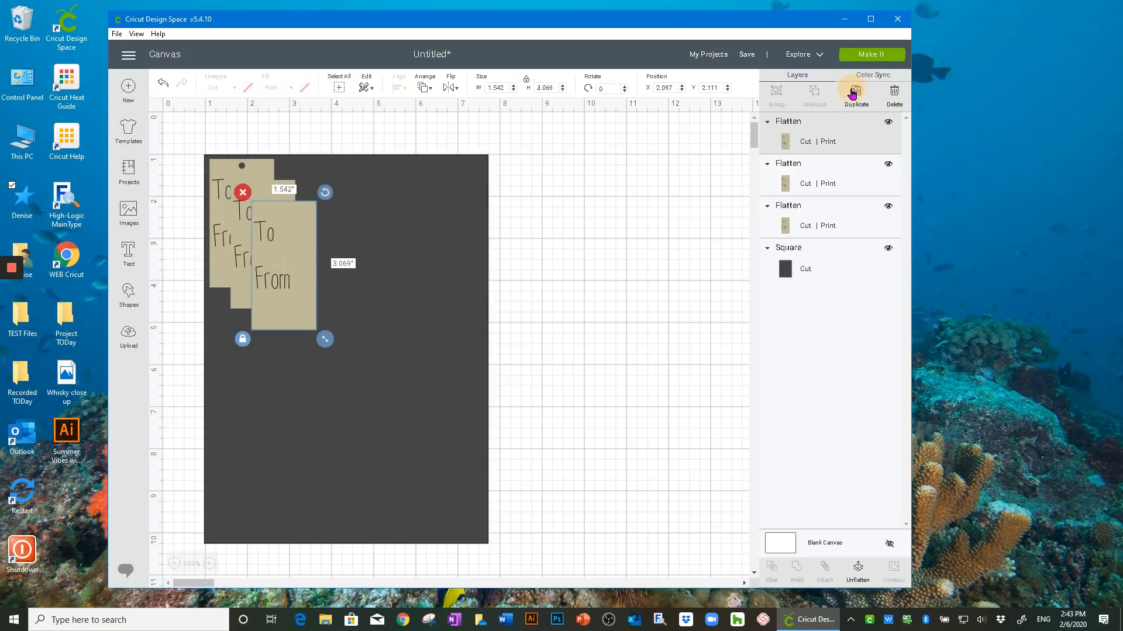
left_click_drag(309, 322, 456, 253)
left_click_drag(301, 289, 400, 239)
left_click_drag(263, 283, 314, 258)
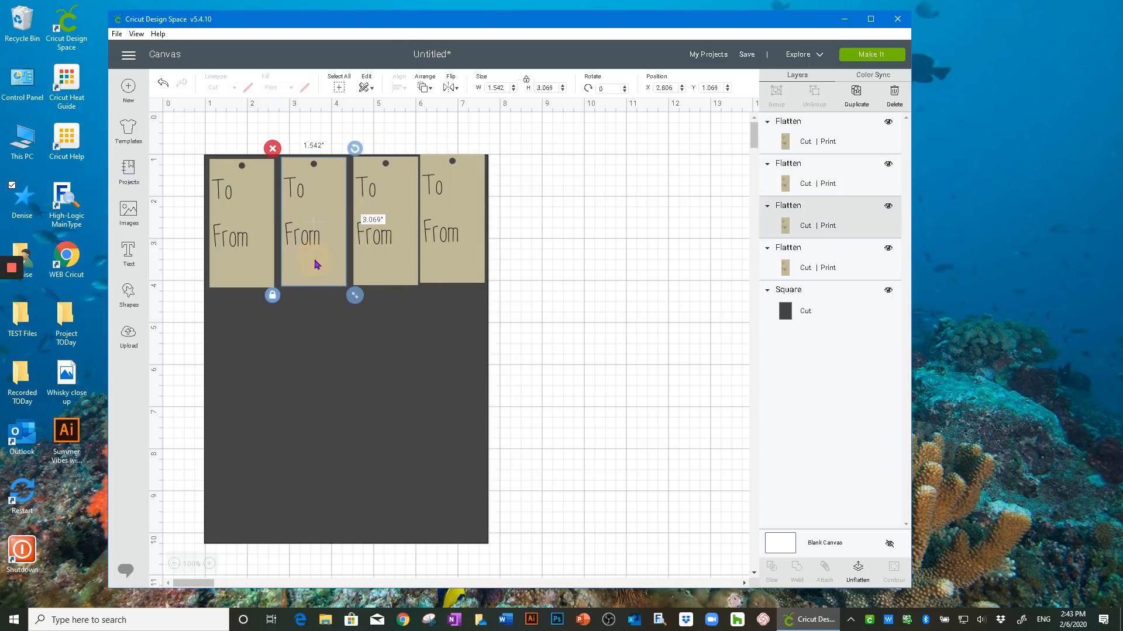
Try to distribute the tags horizontally, and move the third tag back into its gap at about X 4.46, Y 1.04
left_click(784, 139, "shift")
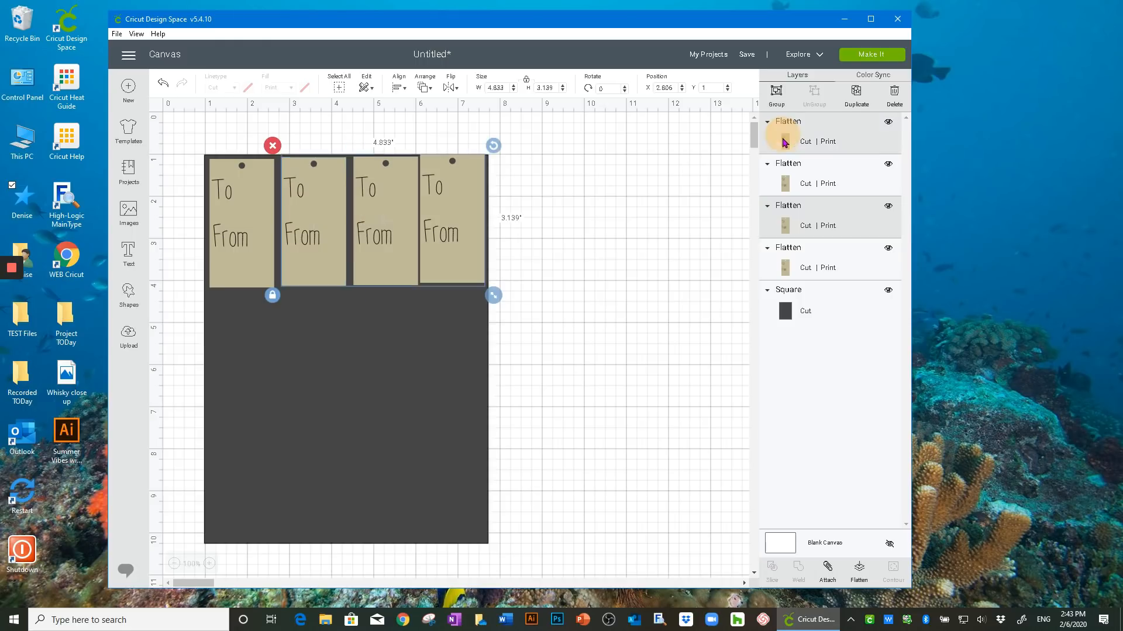
left_click(784, 181, "shift")
left_click(783, 225, "shift")
left_click(782, 267, "shift")
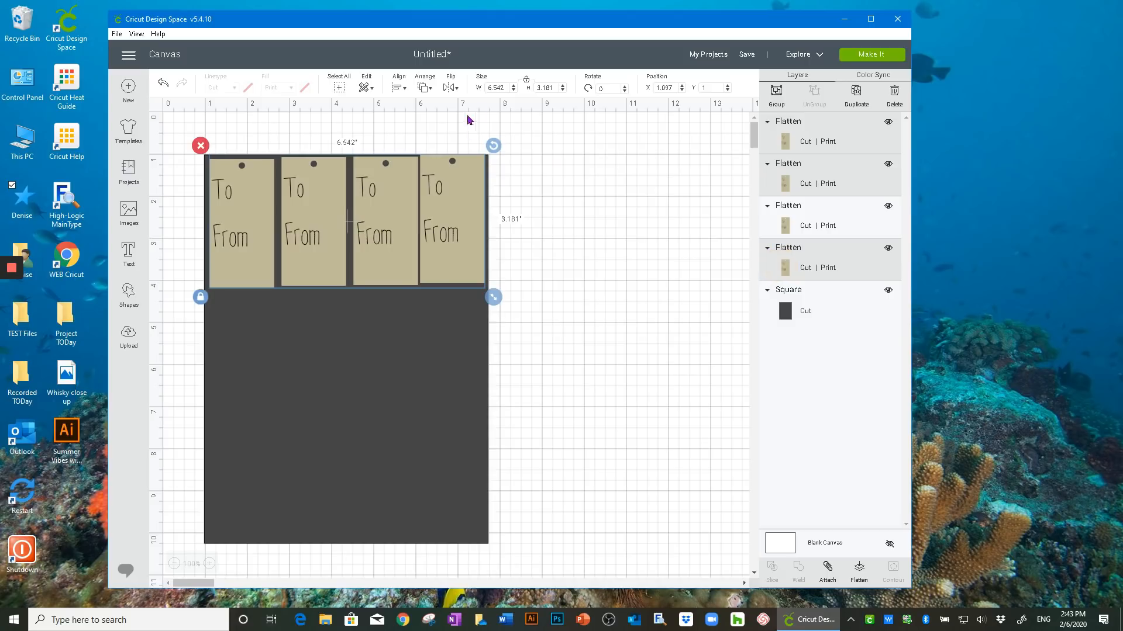
left_click(405, 89)
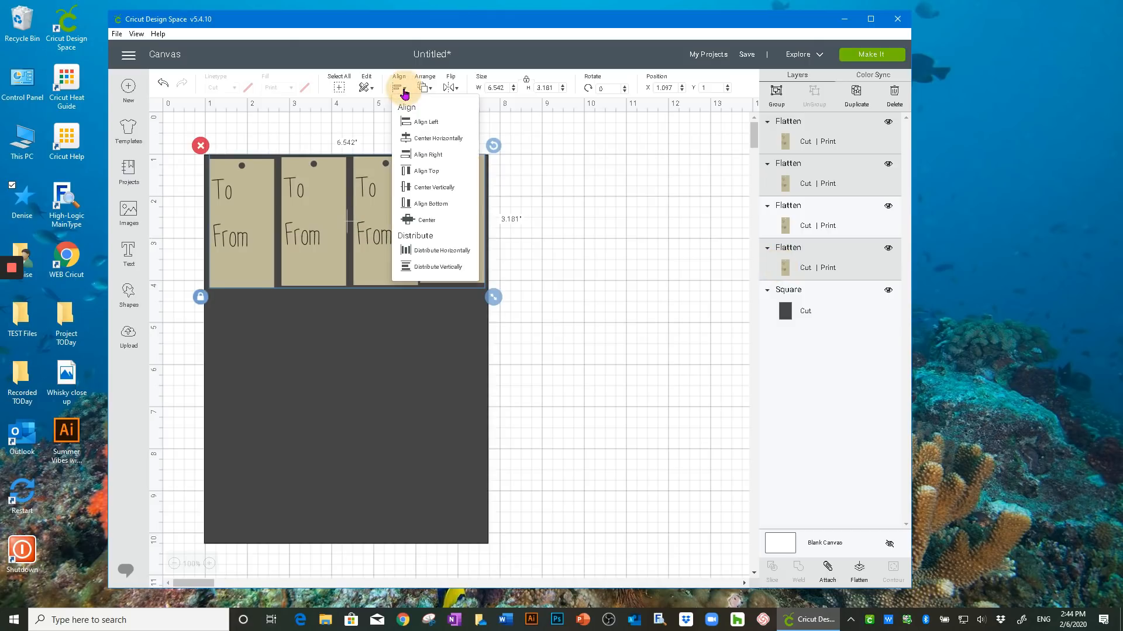
left_click(430, 251)
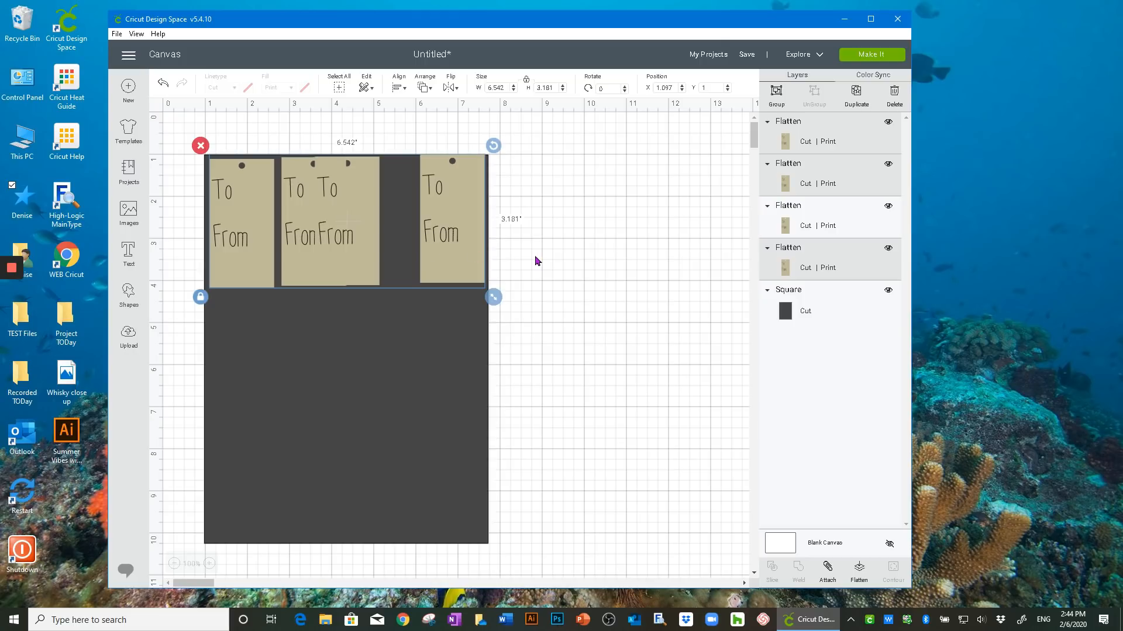
left_click(554, 251)
left_click_drag(376, 241, 412, 242)
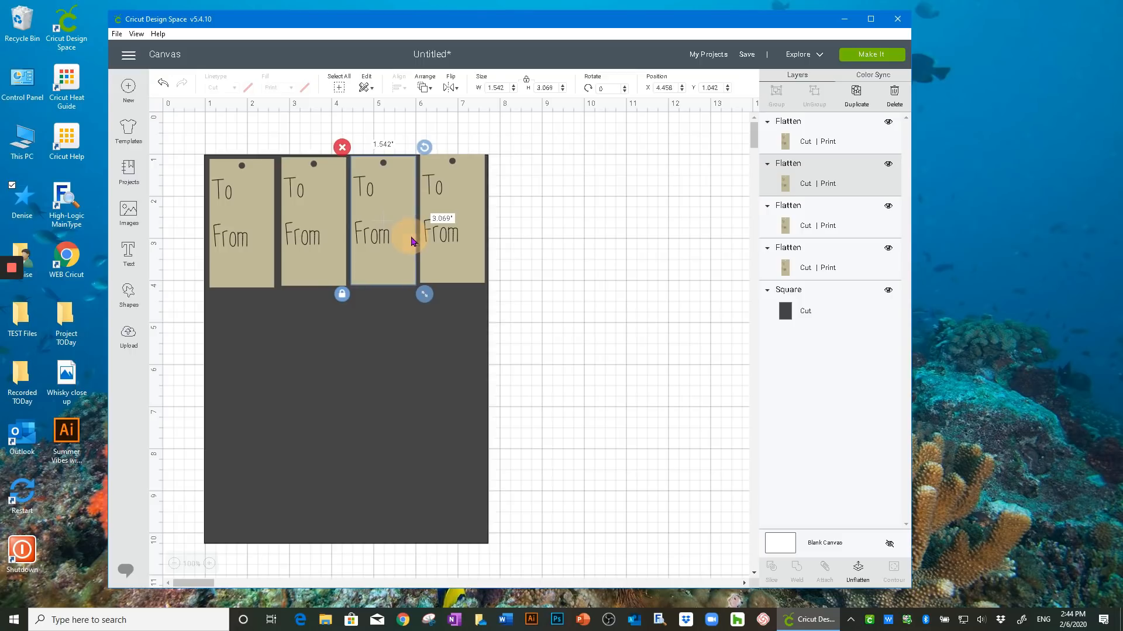
Move the square down clear of the tags and distribute all four tags horizontally
left_click_drag(295, 351, 300, 603)
left_click_drag(523, 307, 185, 147)
left_click(403, 89)
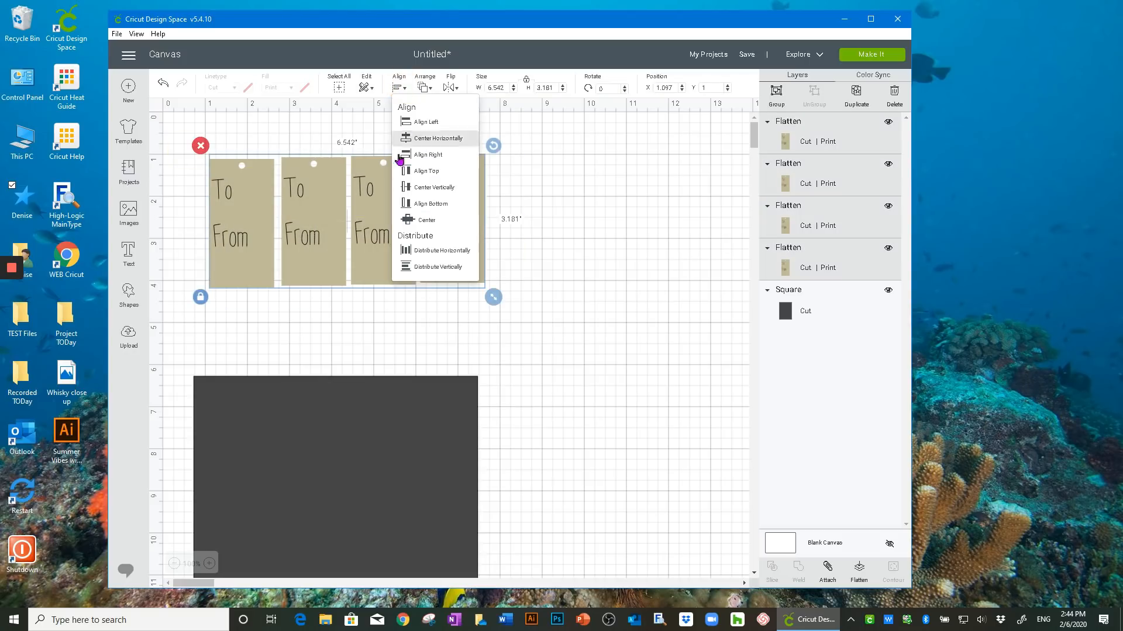
left_click(421, 250)
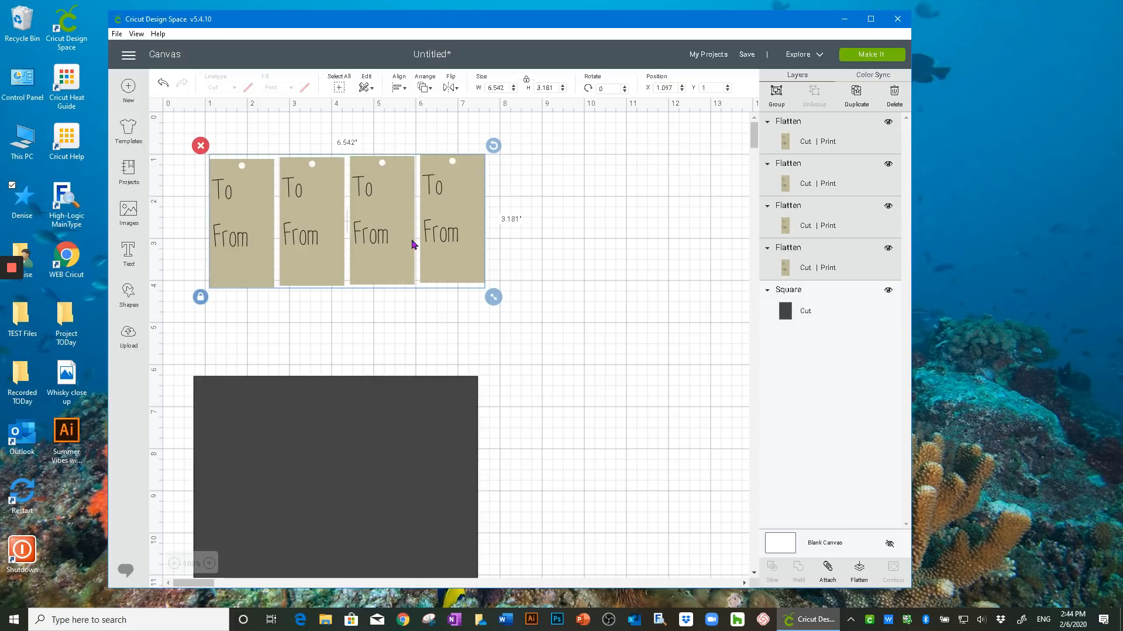
Align the tops of the four tags and move the square back behind them at about X 0.99, Y 0.92
left_click(403, 90)
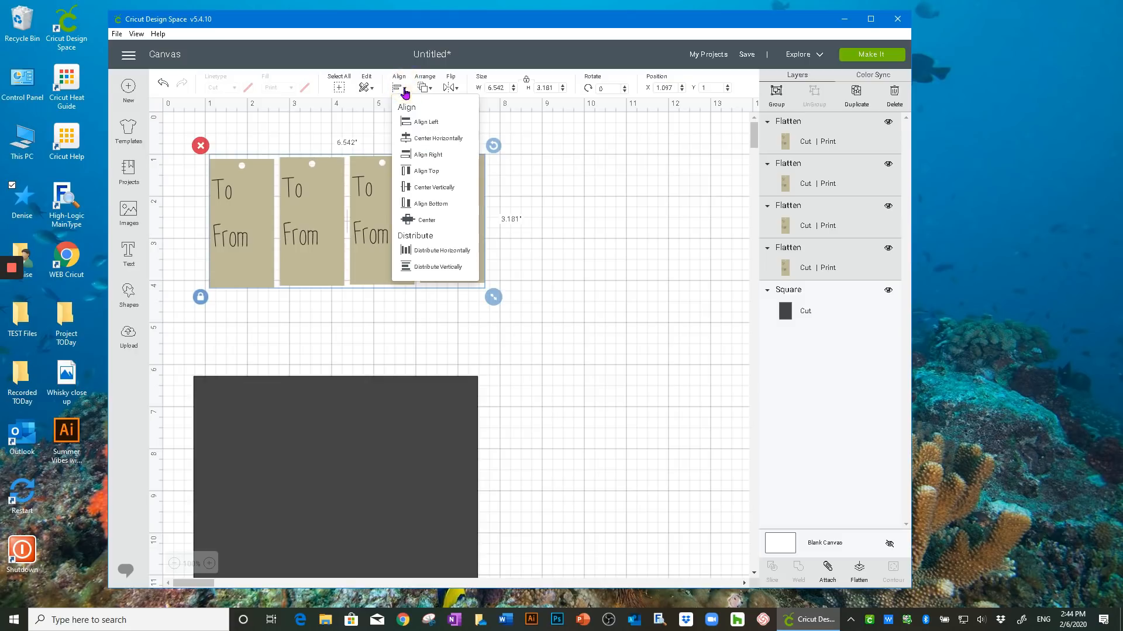
left_click(423, 172)
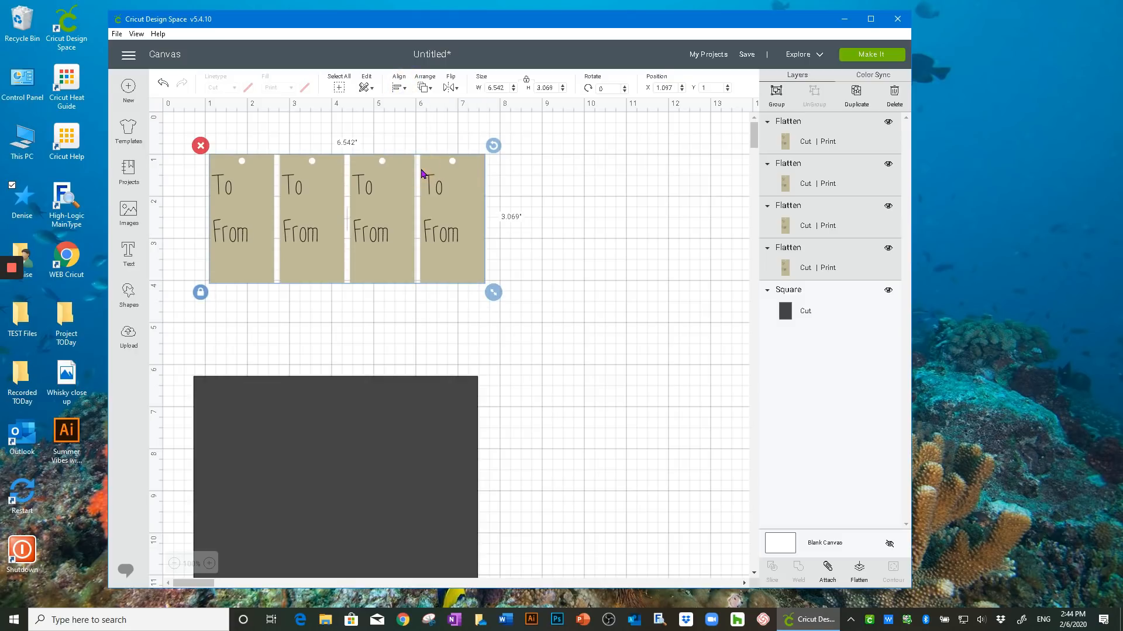
left_click_drag(427, 466, 433, 241)
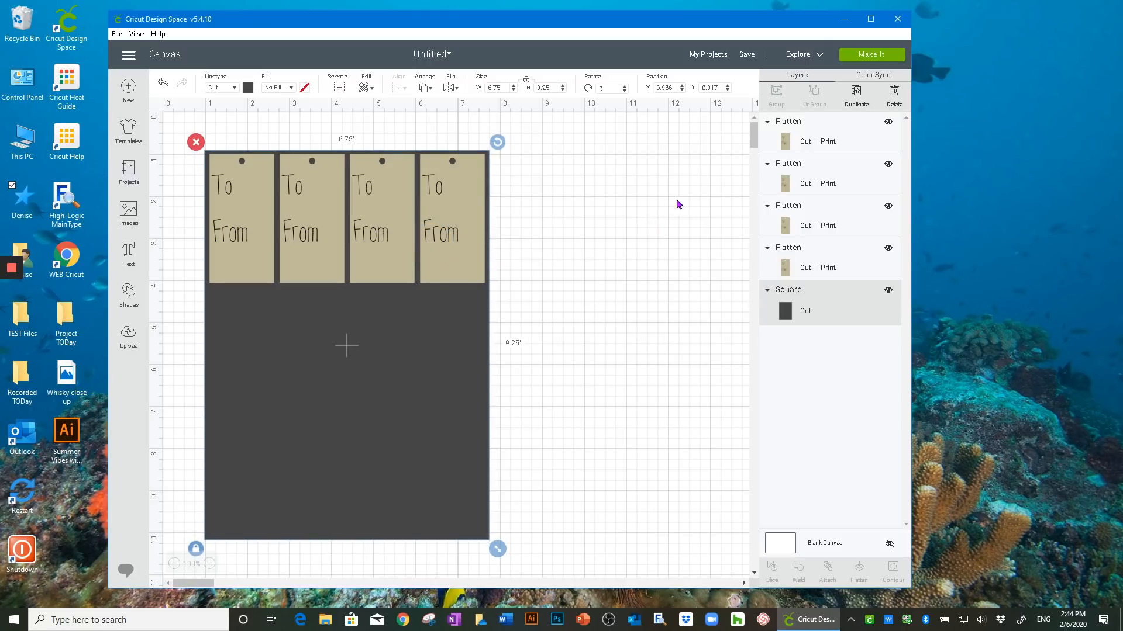
Group the square together with the four tags
left_click(454, 246, "shift")
left_click(403, 259, "shift")
left_click(308, 247, "shift")
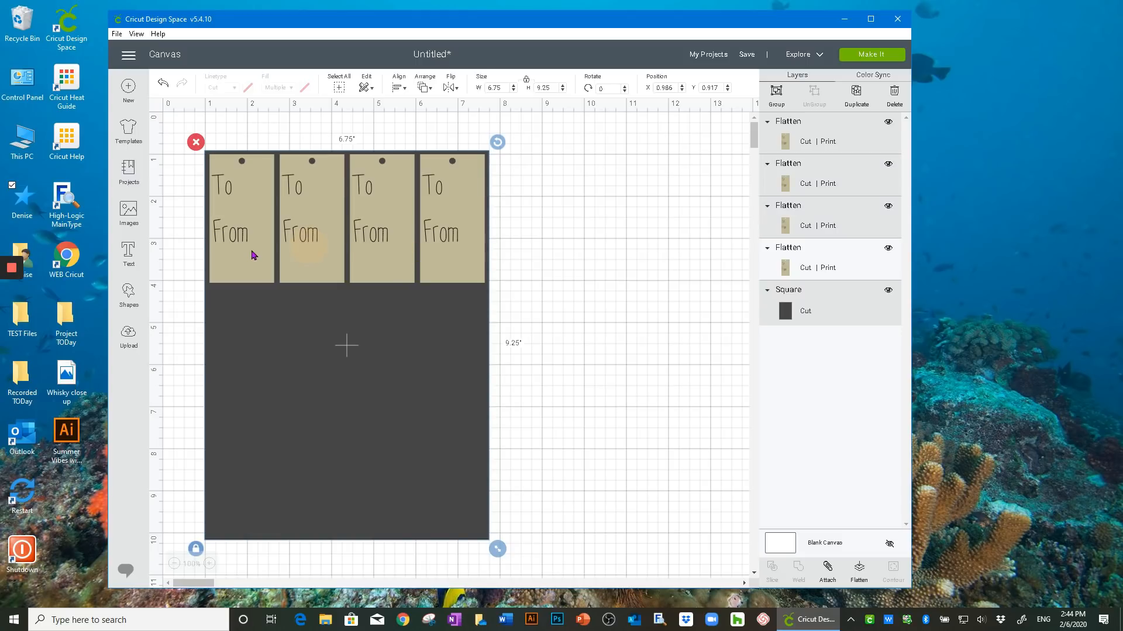
left_click(251, 255, "shift")
left_click(777, 93)
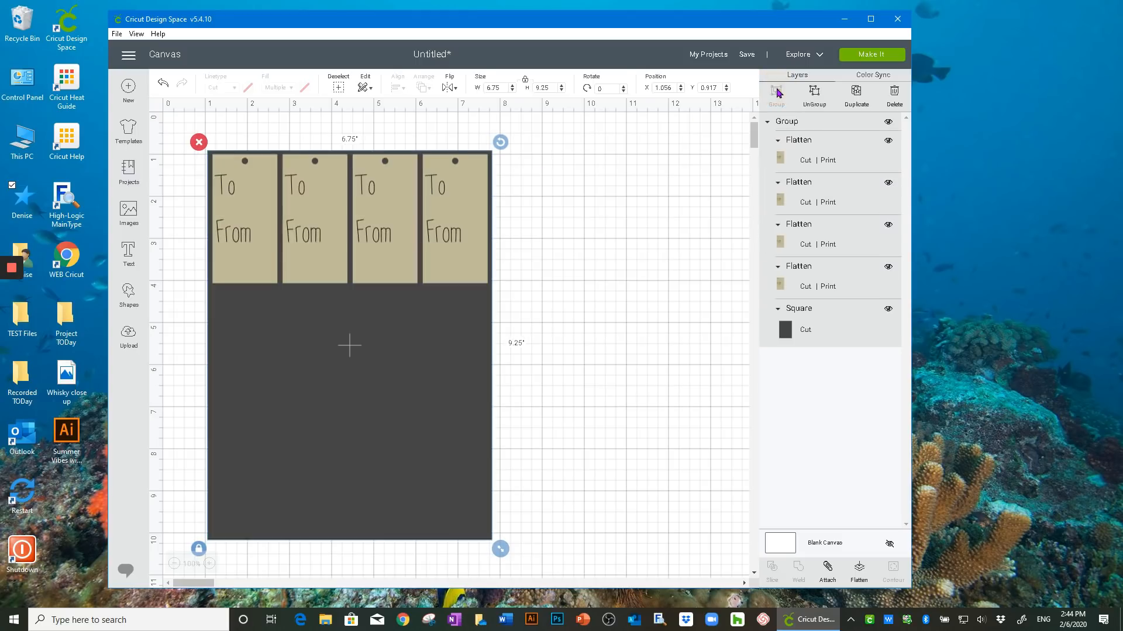
Duplicate the group of square and tags, place the copy beside the original and delete it
left_click(857, 94)
left_click_drag(421, 420, 592, 419)
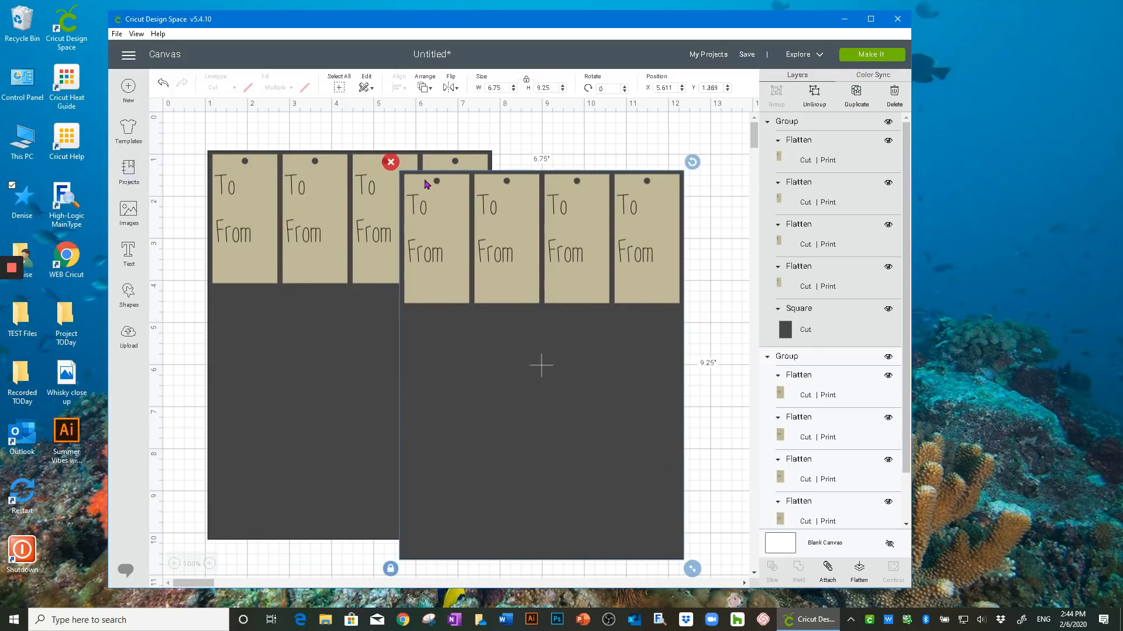
left_click(391, 162)
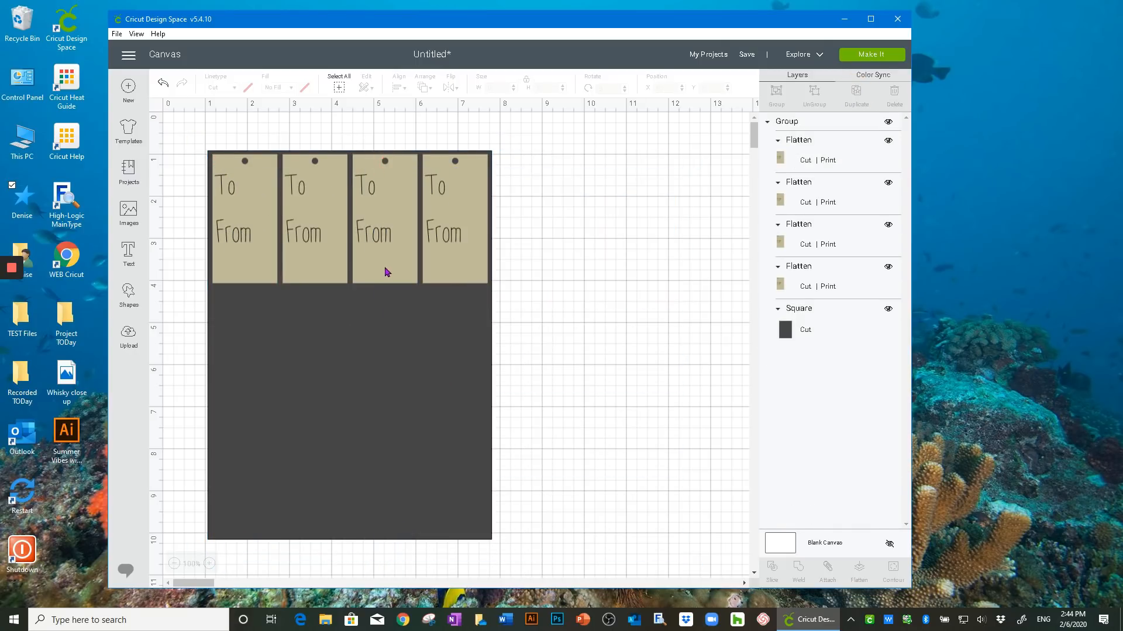
Ungroup the square and the four tags
left_click(243, 253)
left_click(605, 325)
left_click(467, 259)
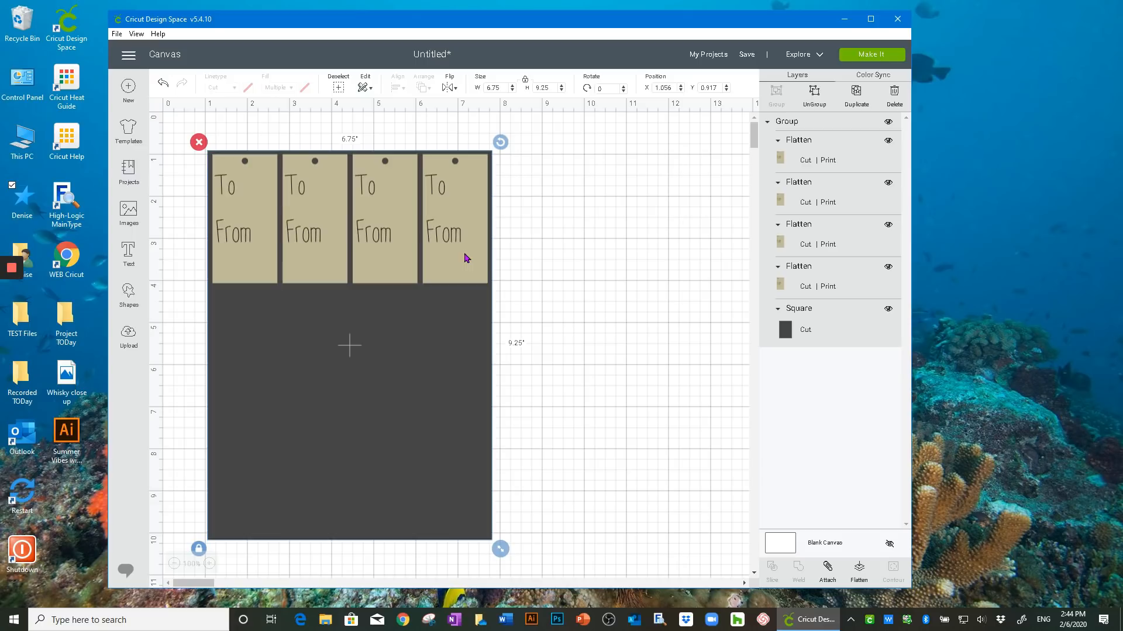
left_click(813, 94)
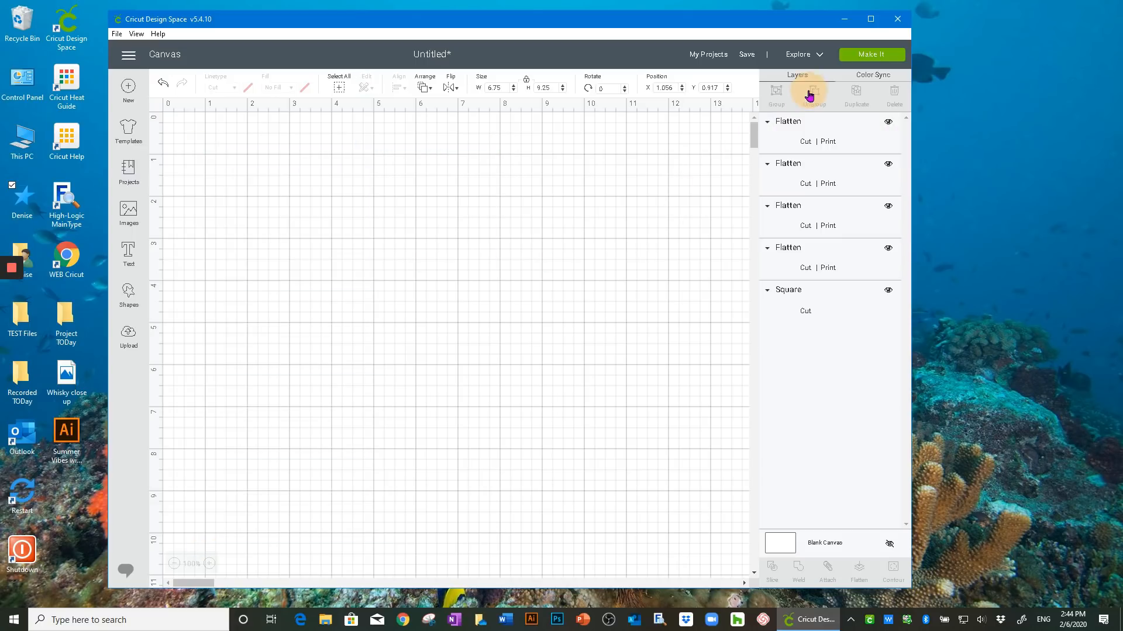
Group only the four tags, leaving out the square, and nudge the group to about X 1.18, Y 1.01
left_click(472, 259)
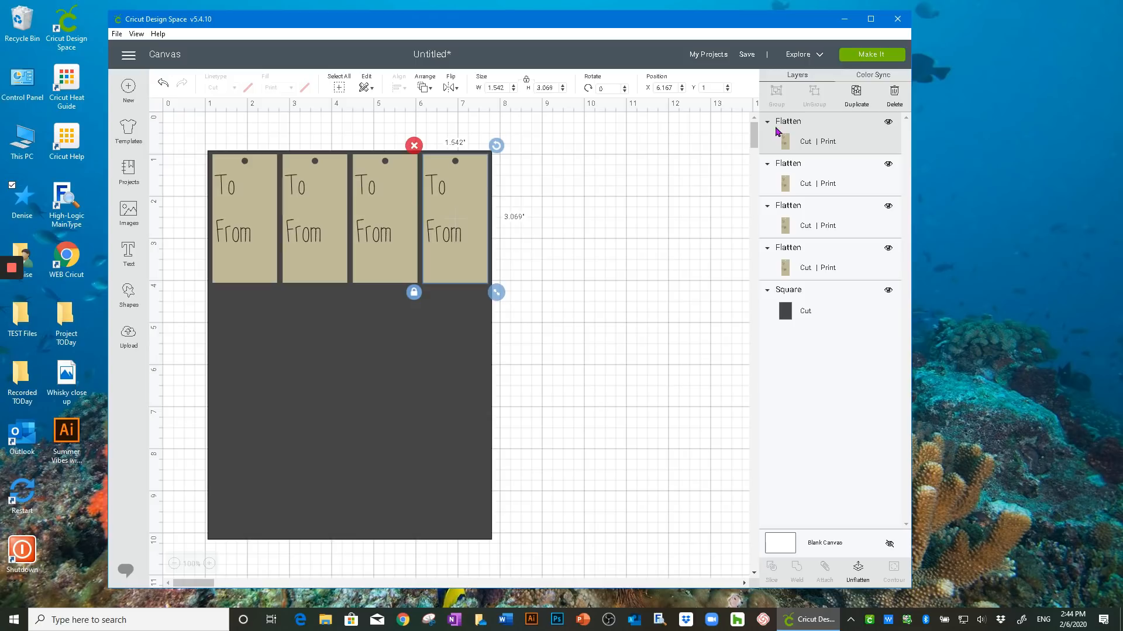
left_click(783, 177, "shift")
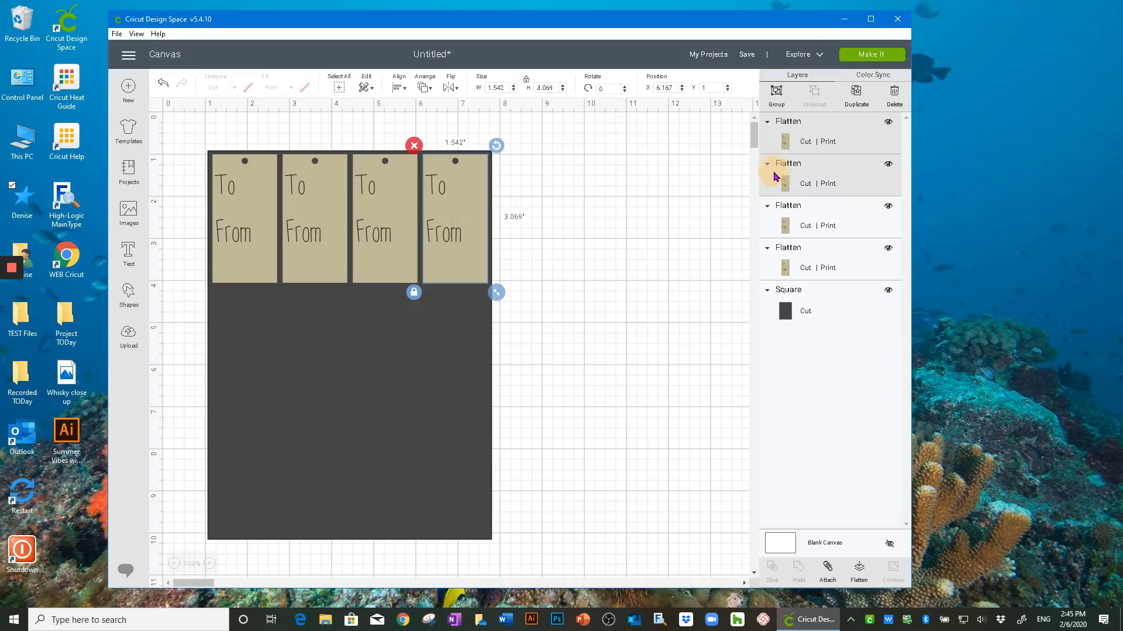
left_click(769, 215, "shift")
left_click(776, 255, "shift")
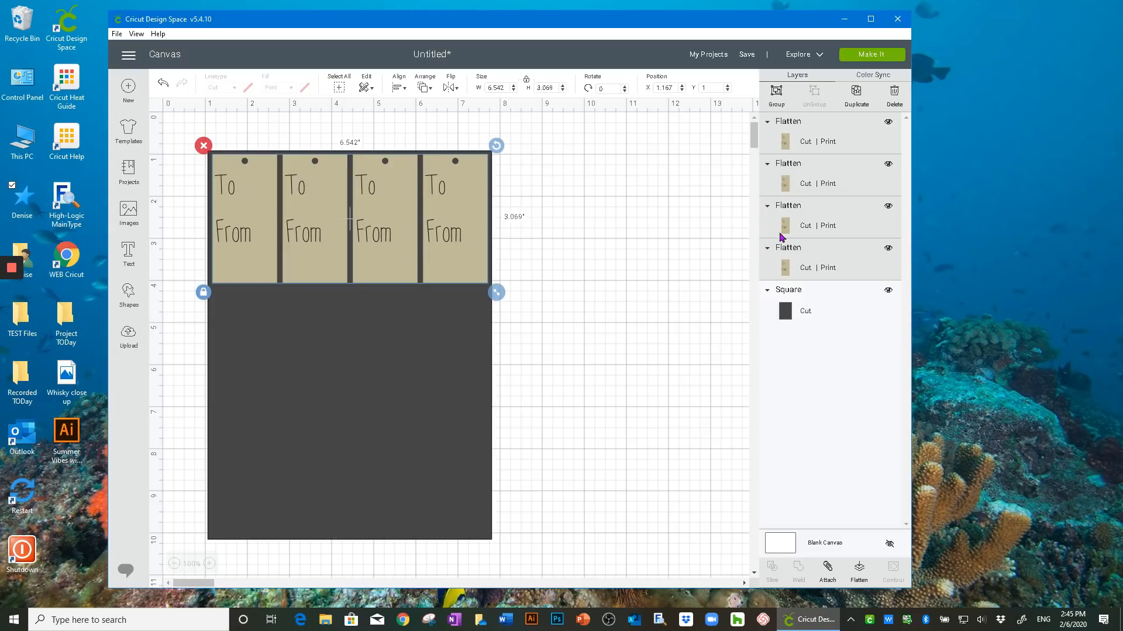
left_click(774, 94)
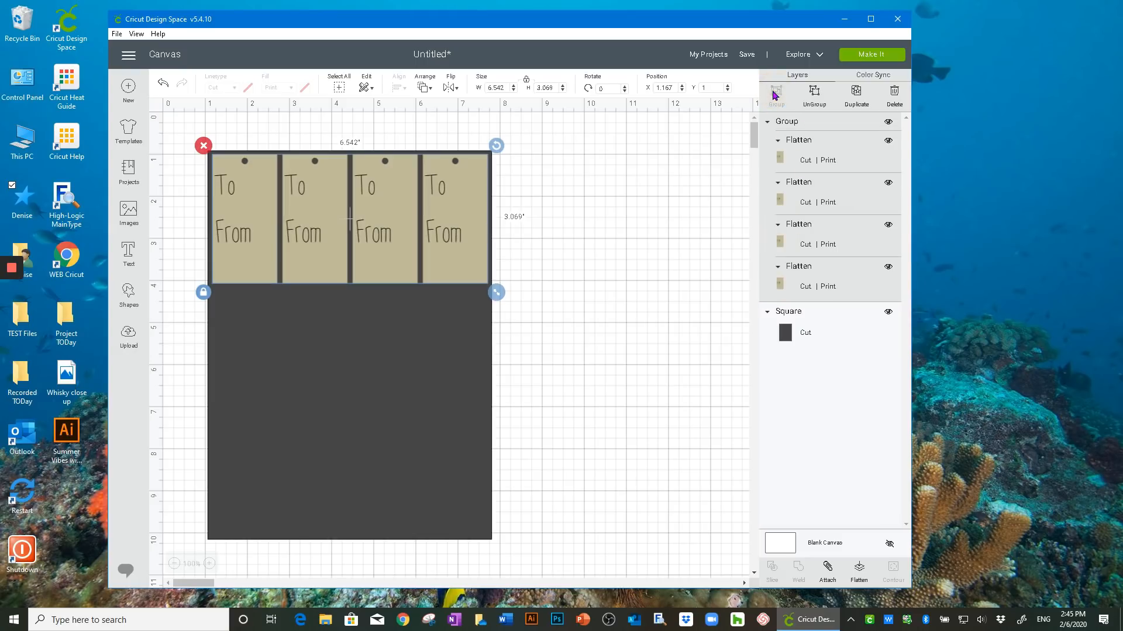
mouse_move(450, 249)
left_mouse_down()
mouse_move(451, 293)
mouse_move(451, 250)
left_mouse_up()
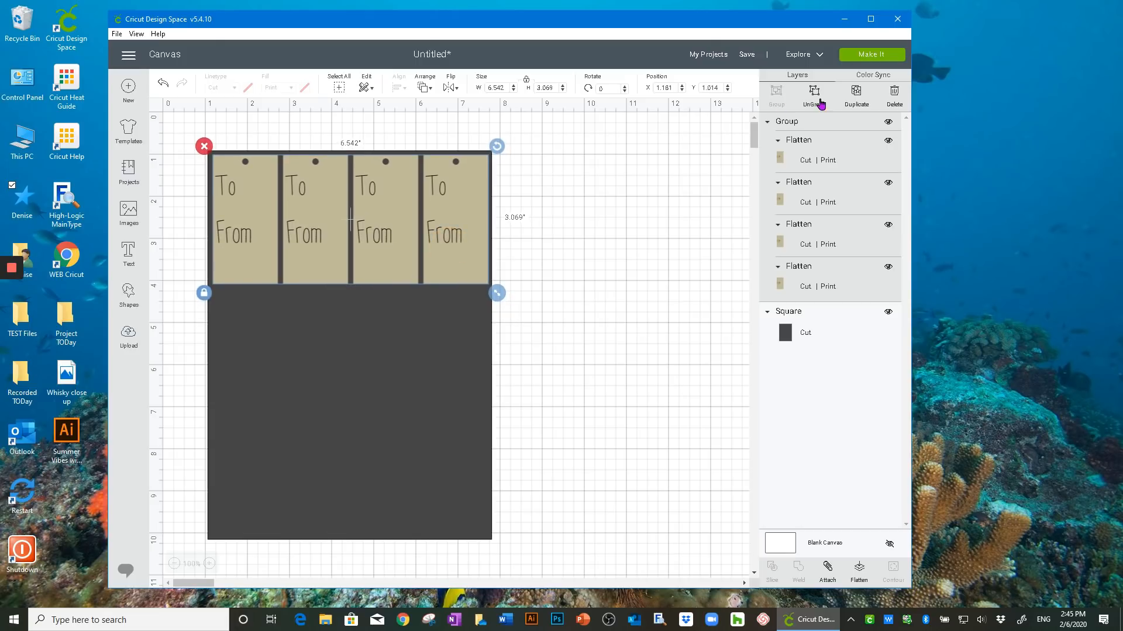
Duplicate the tag group twice, placing one copy along the square's bottom and the other at about X 6.43, Y 5.31
left_click(856, 93)
left_click(854, 97)
left_click_drag(496, 288, 444, 511)
left_click_drag(456, 275, 658, 432)
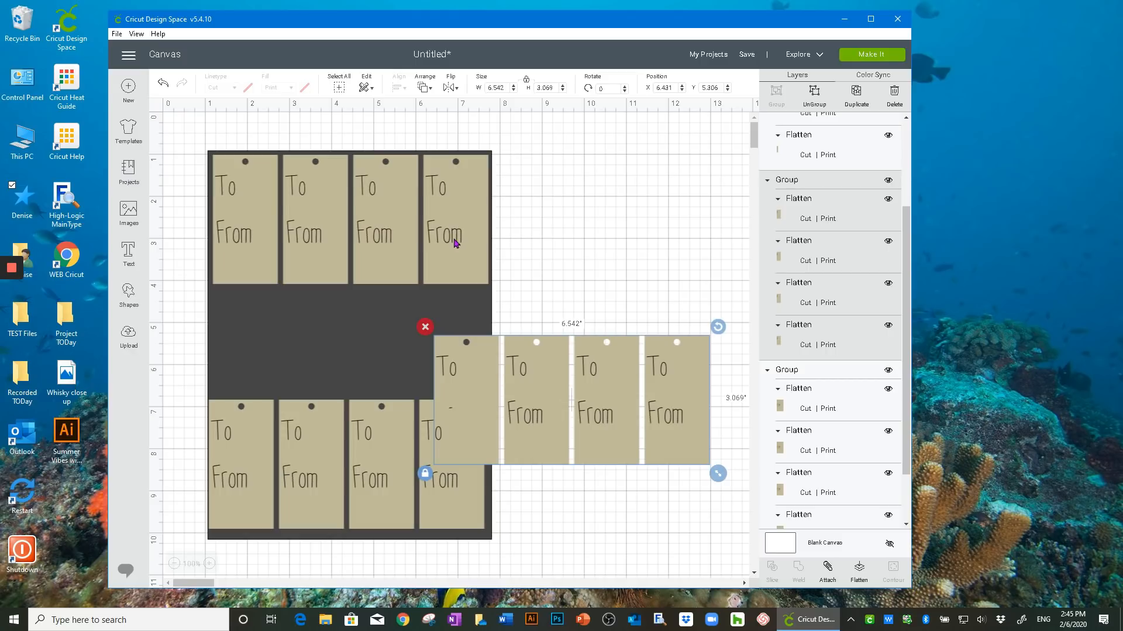
Scale the top row of tags down slightly and reposition it inside the upper part of the square
left_click(456, 243)
left_click_drag(493, 290, 478, 284)
left_click_drag(402, 249, 414, 252)
Scale the remaining tag row to about 5.57" by 2.61" and fit it between the top and bottom rows
left_click_drag(551, 374, 363, 319)
left_click_drag(520, 421, 489, 398)
left_click_drag(451, 344, 440, 347)
Nudge the bottom tag row to about X 1.15, Y 6.83 and the middle row to about X 1.65, Y 4.03
left_click(404, 442)
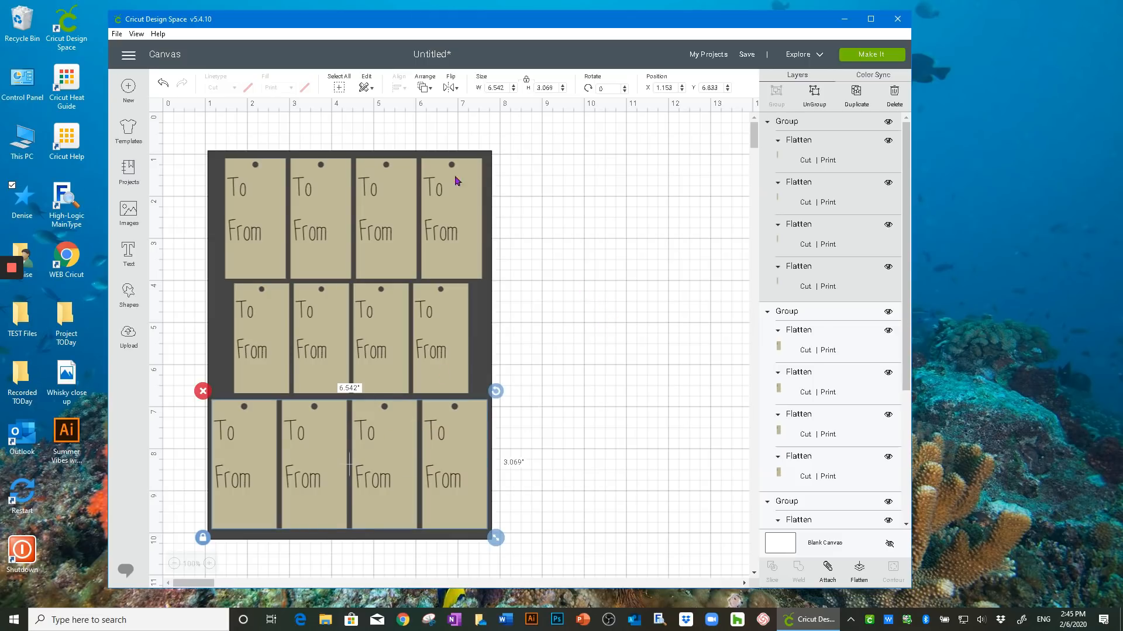
left_click(217, 314)
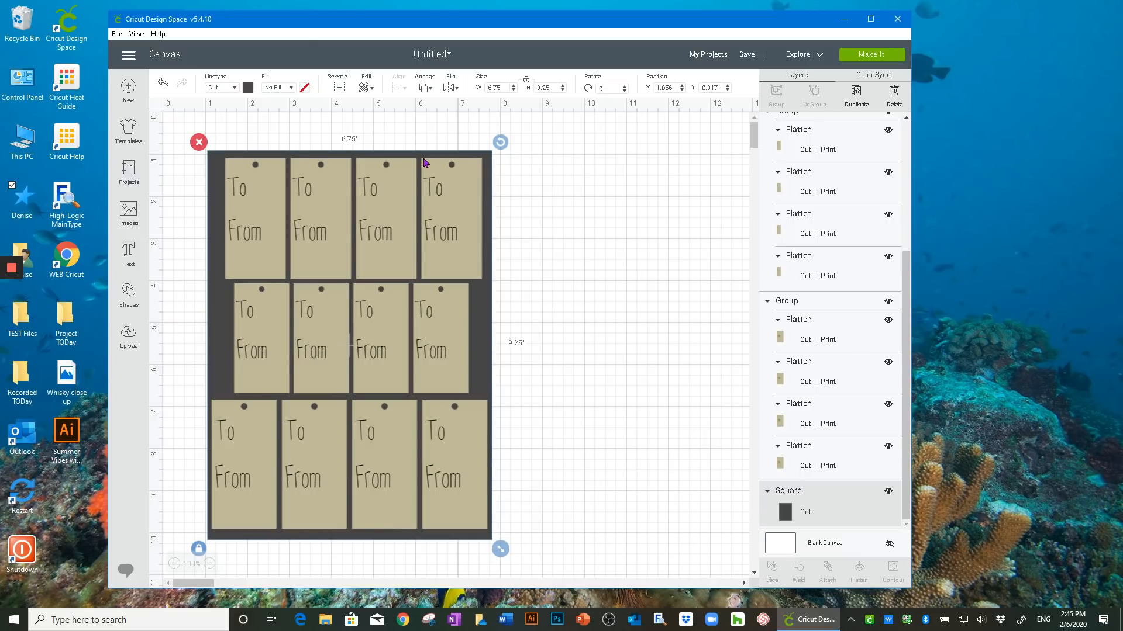
left_click(433, 329)
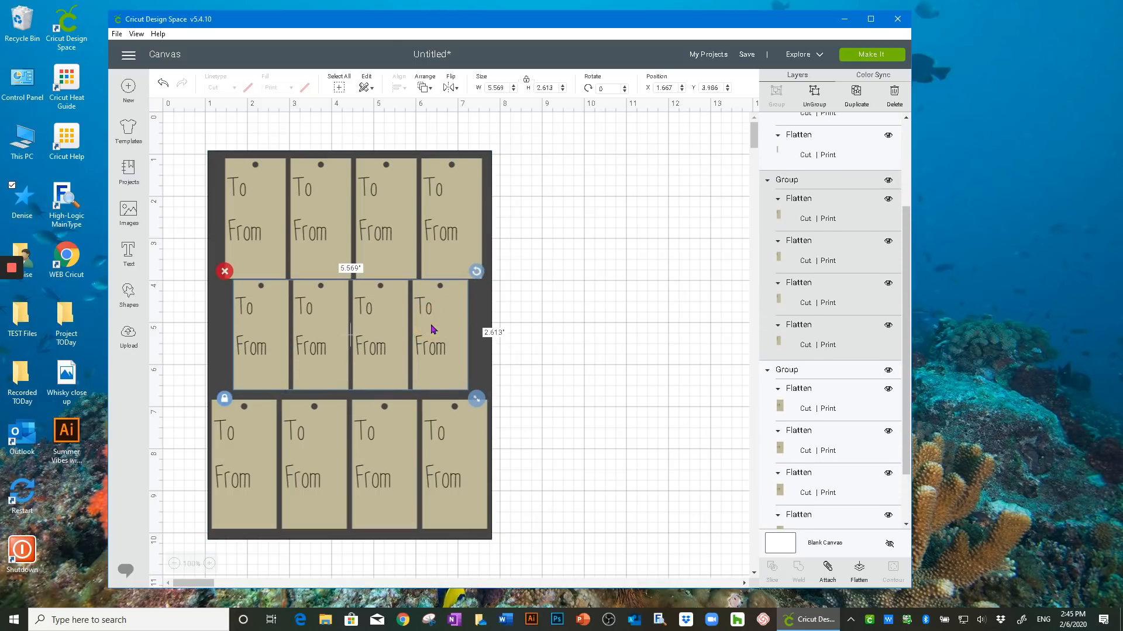
left_click_drag(431, 321, 430, 323)
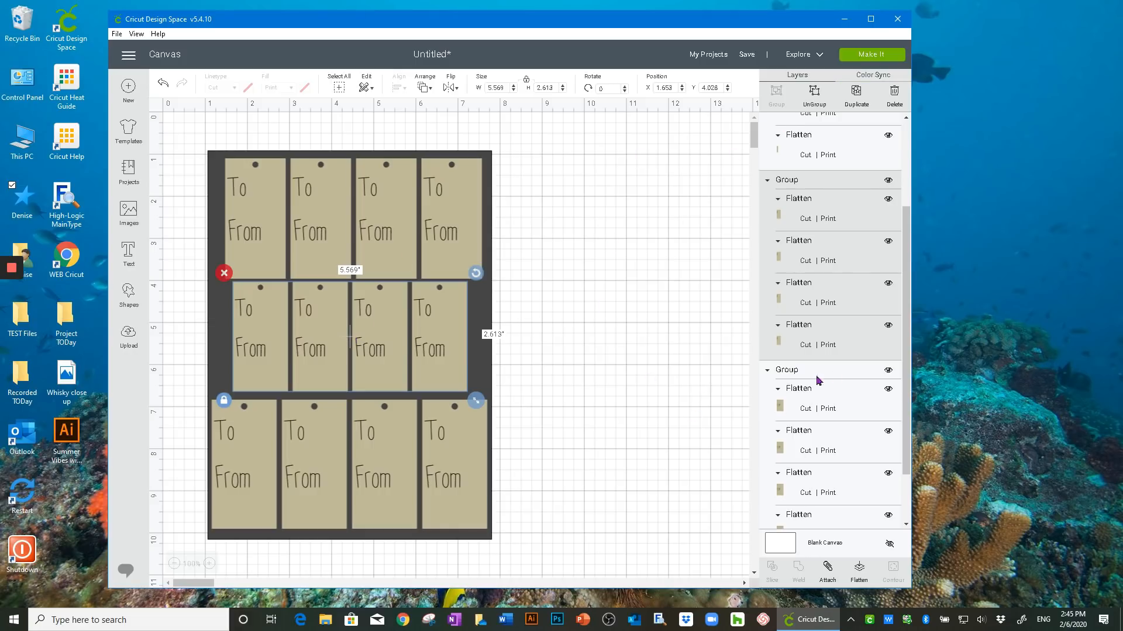
scroll(903, 330, "up", 3)
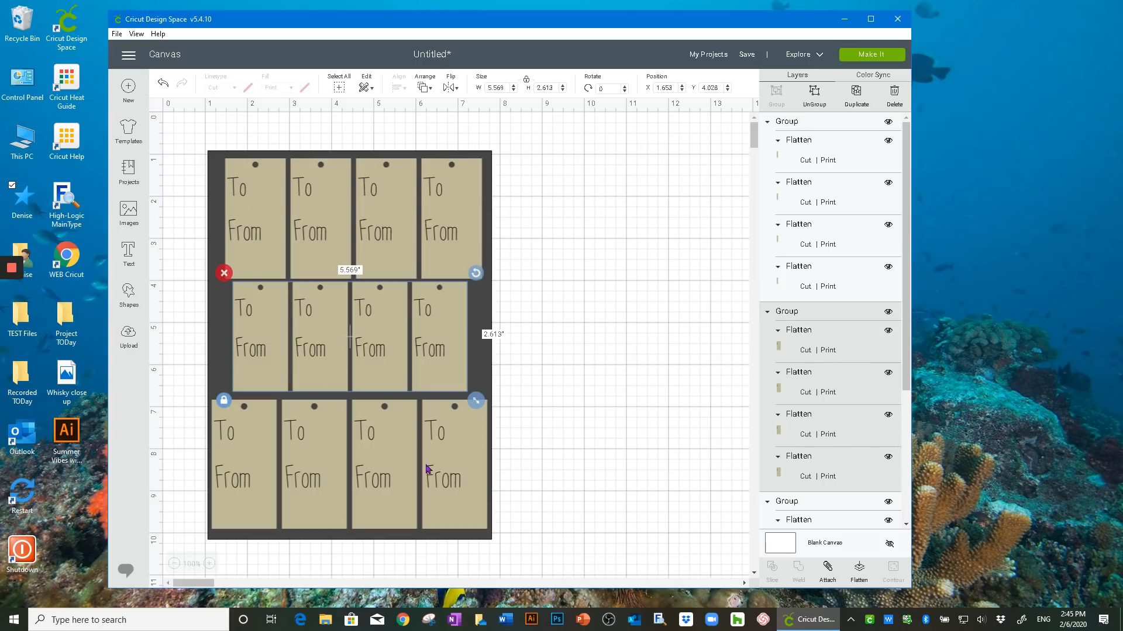
Hide the dark 6.75" by 9.25" square behind the tags
scroll(903, 342, "down", 5)
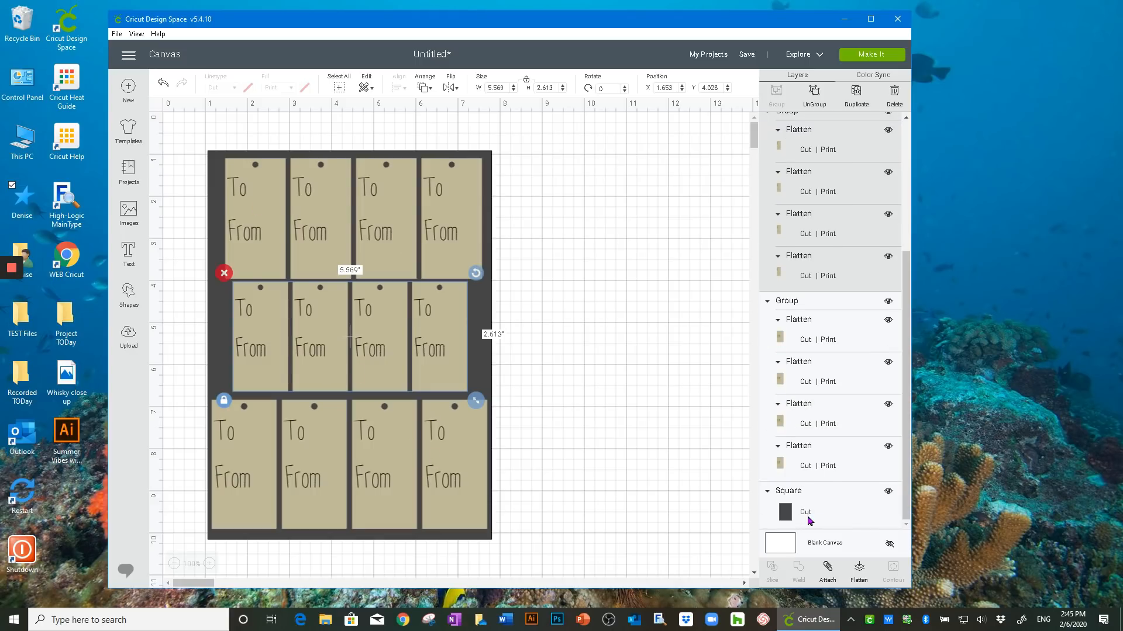
left_click(888, 491)
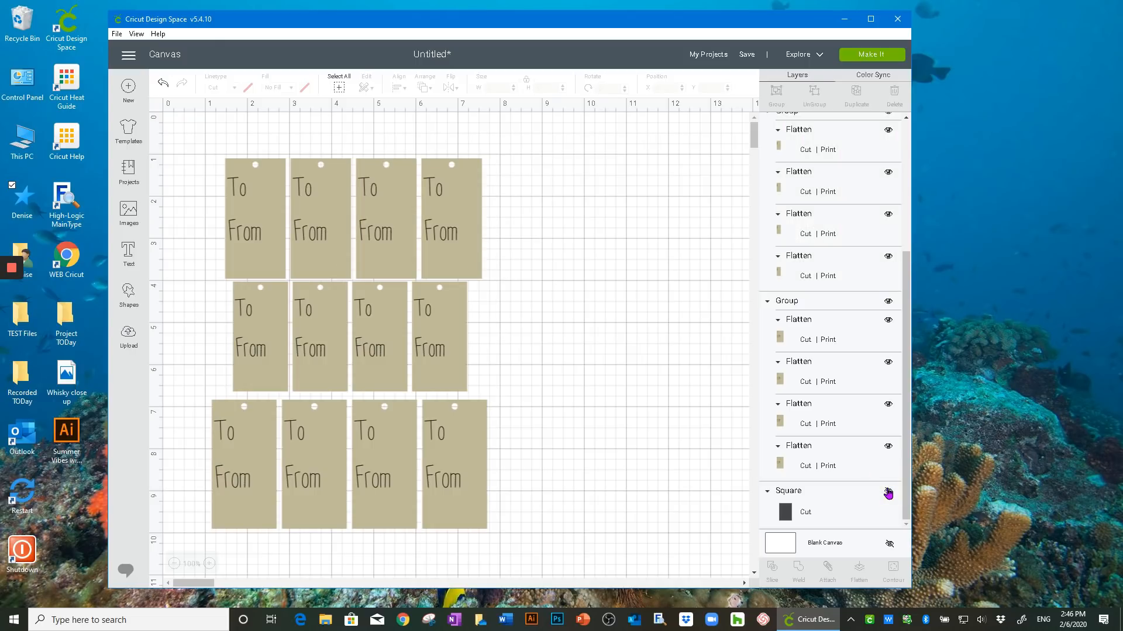
left_click(888, 493)
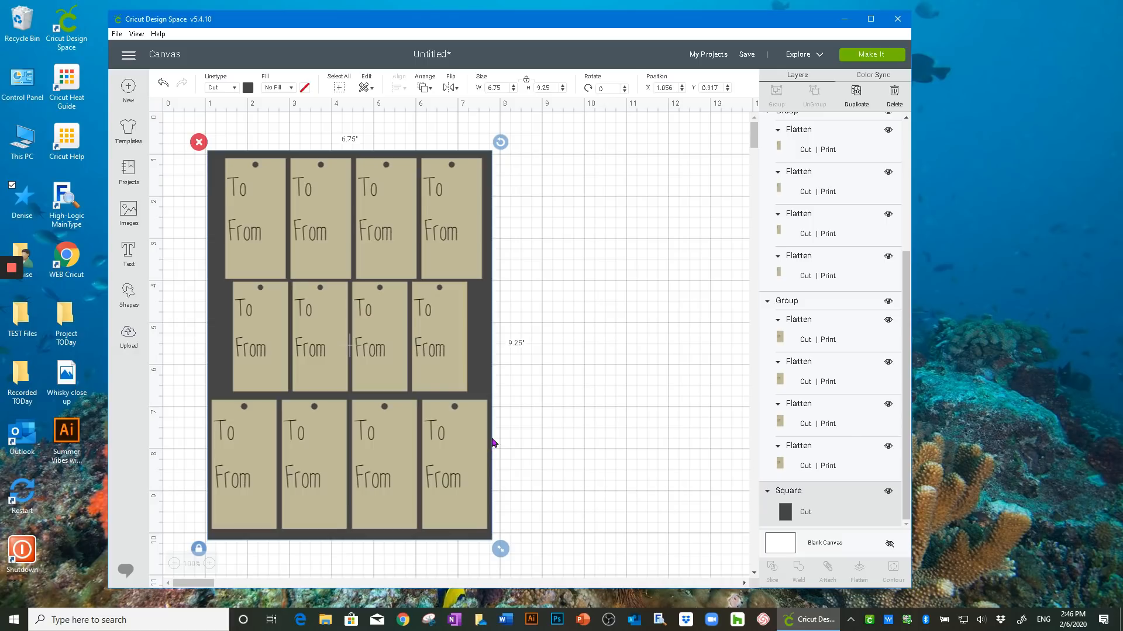
left_click(888, 493)
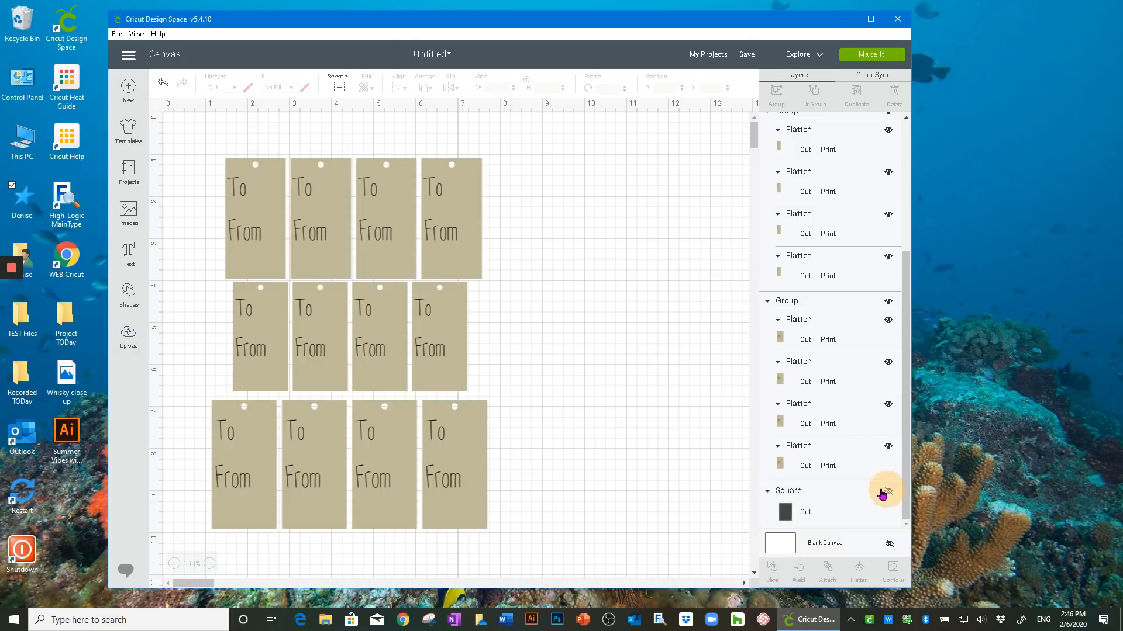
Group all twelve tags, placed at about X 1.18, Y 0.76, and preview their print-then-cut layout on the mat
left_click(338, 88)
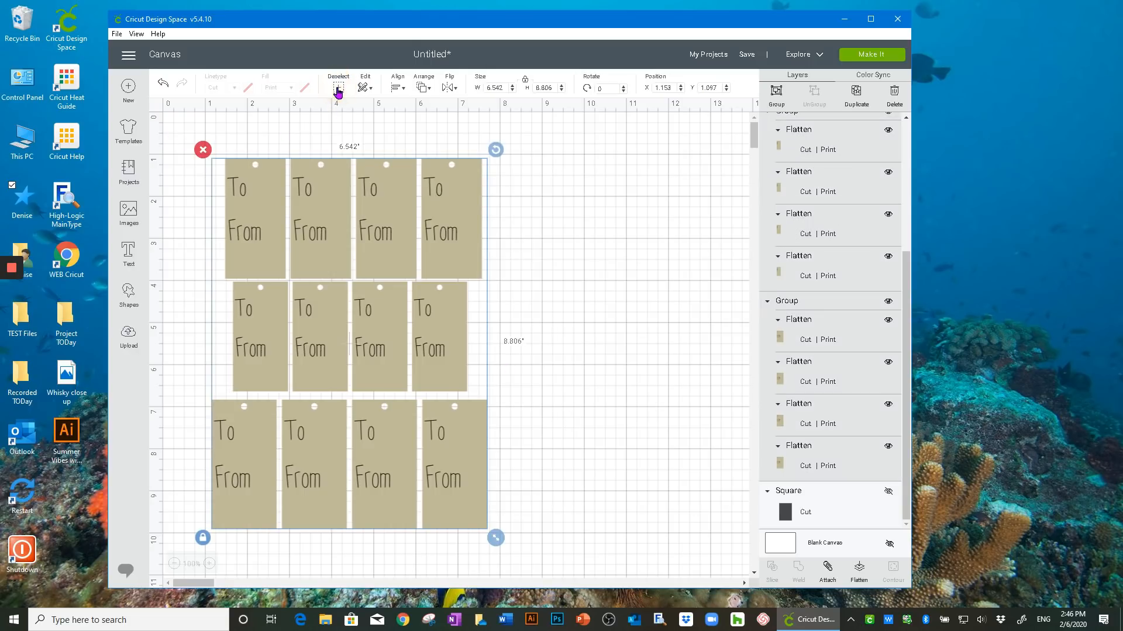
left_click(775, 93)
left_click_drag(420, 352, 386, 344)
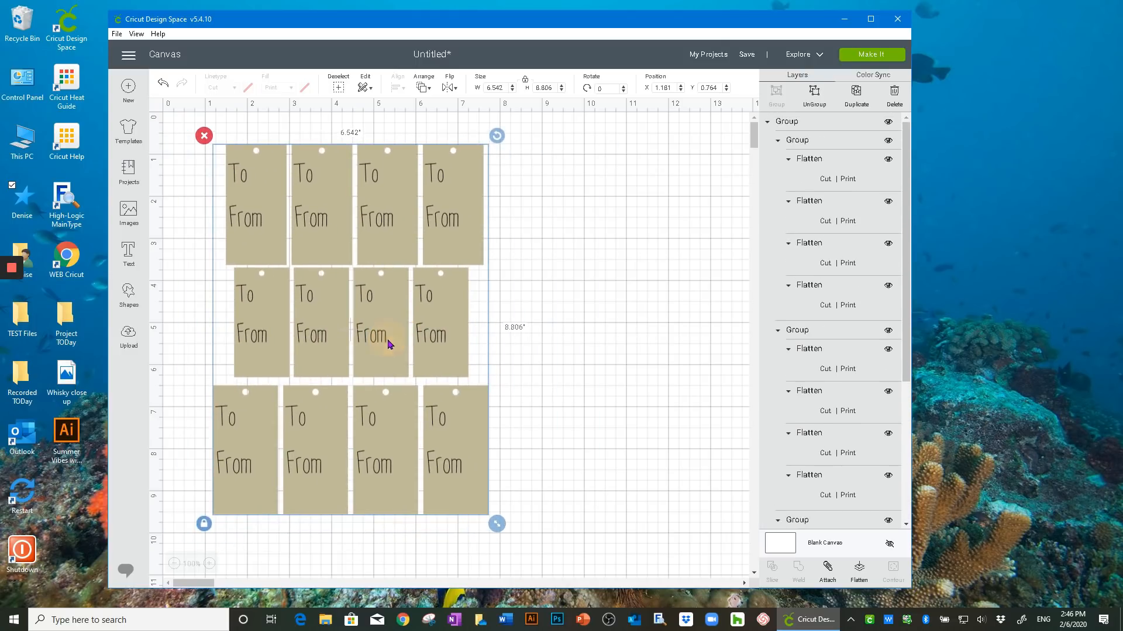
left_click(861, 55)
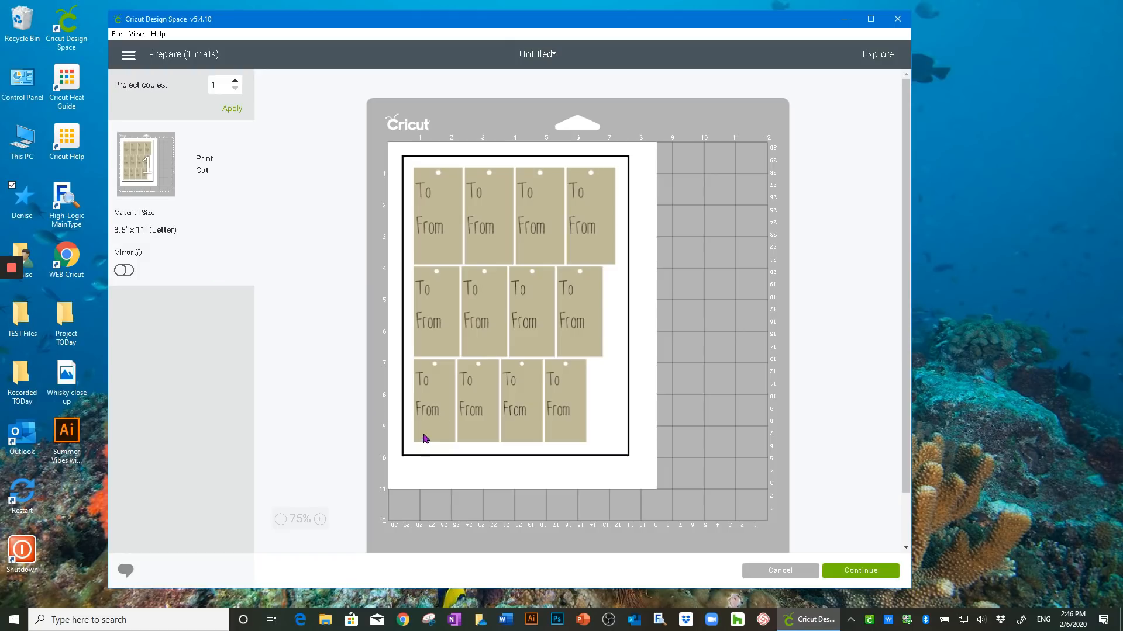
left_click(773, 572)
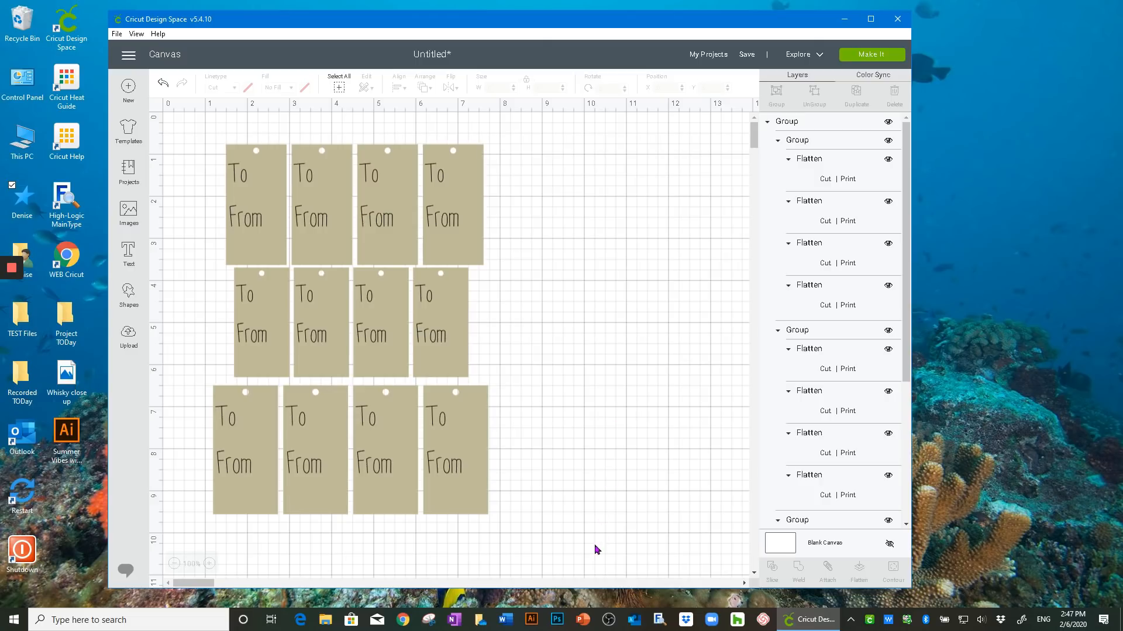
Clear the canvas by deleting the grouped tags and the hidden square
left_click_drag(586, 549, 156, 140)
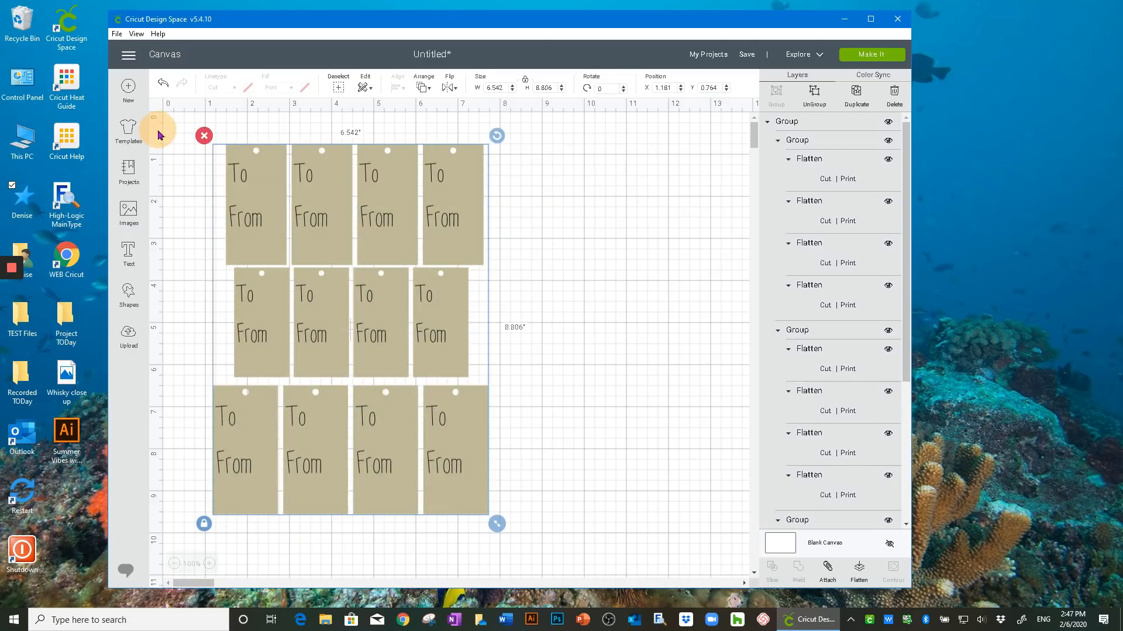
left_click(204, 136)
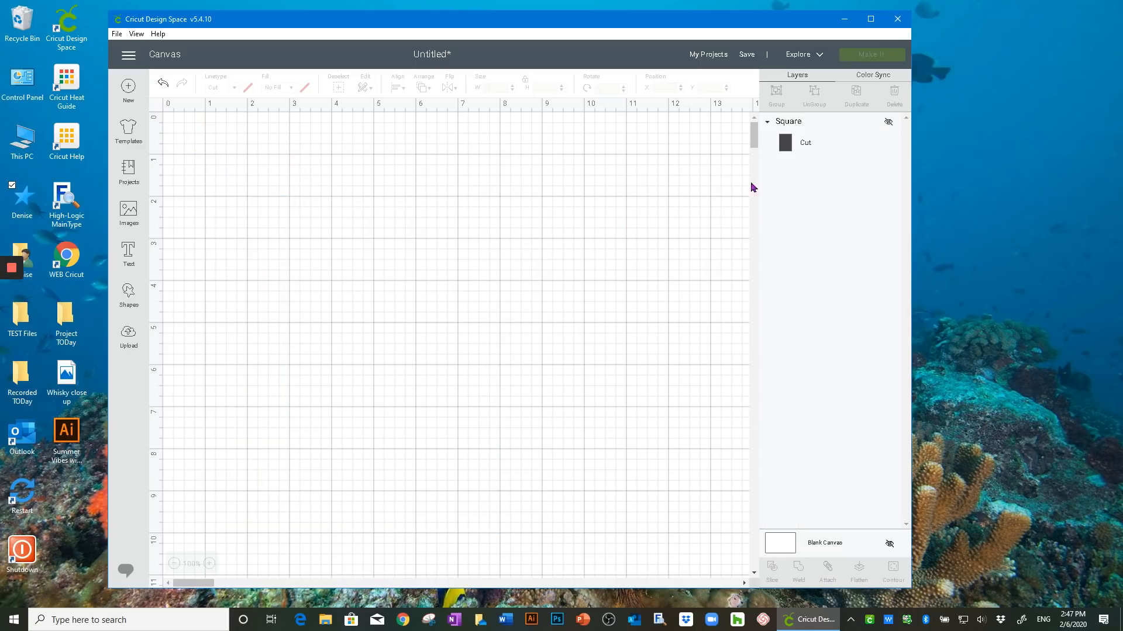
left_click(787, 147)
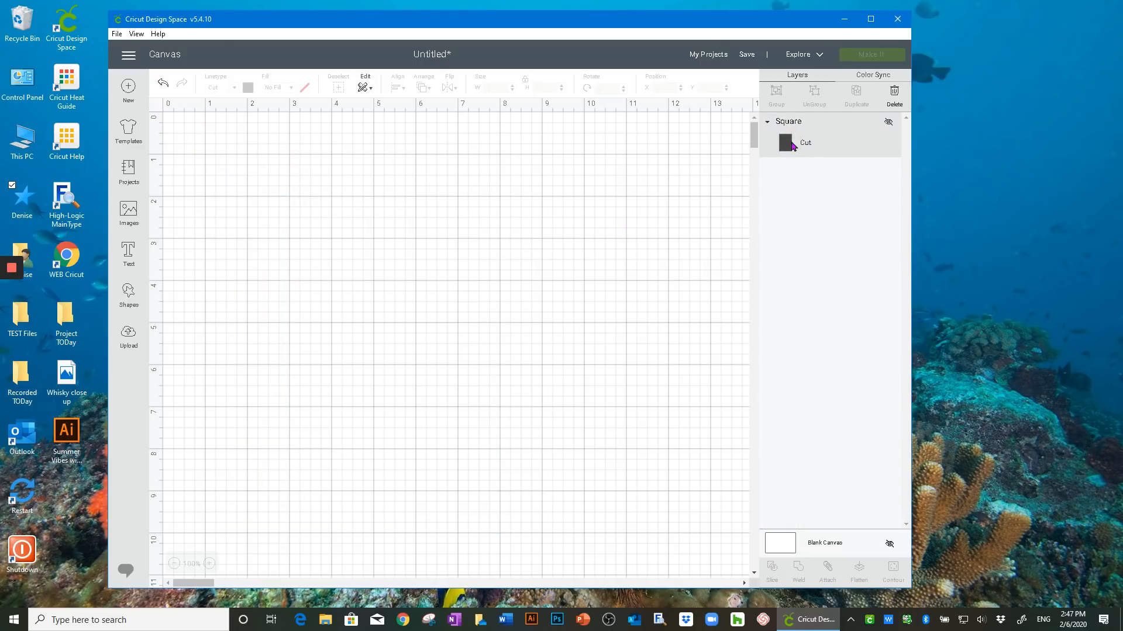
left_click(888, 121)
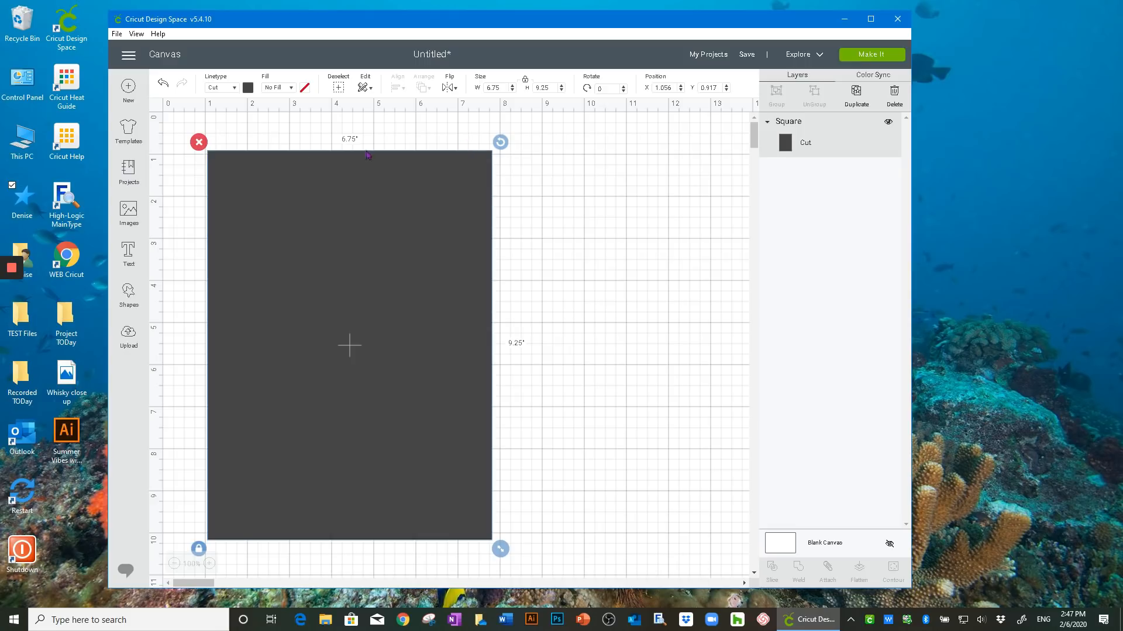
left_click(199, 142)
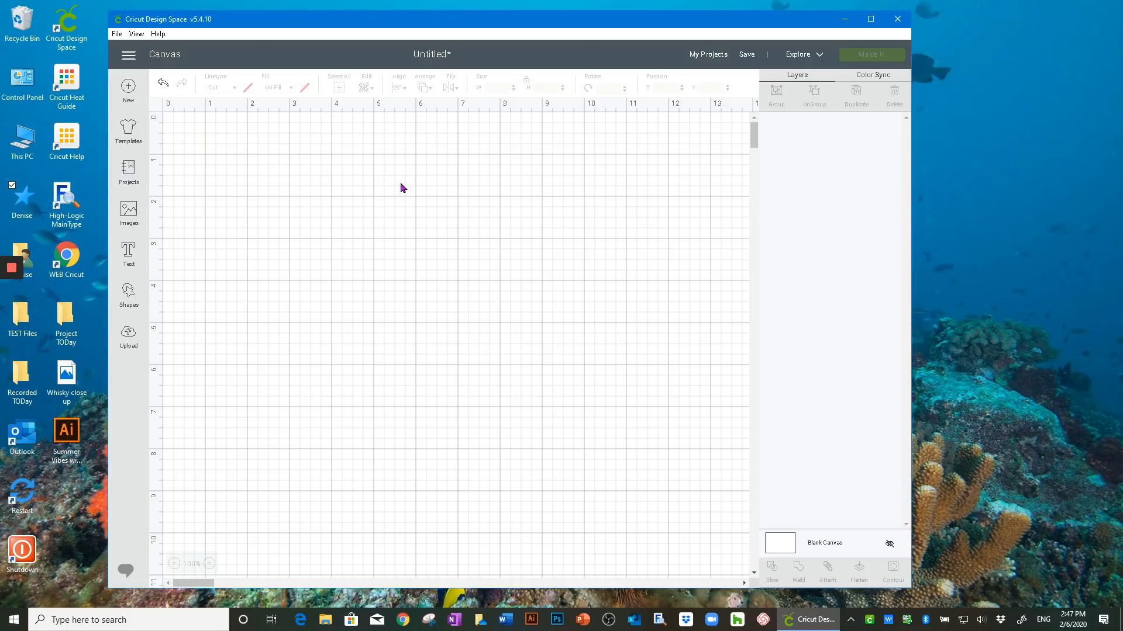
Search the image library for "create" and insert the "Dream and Create" image
left_click(130, 212)
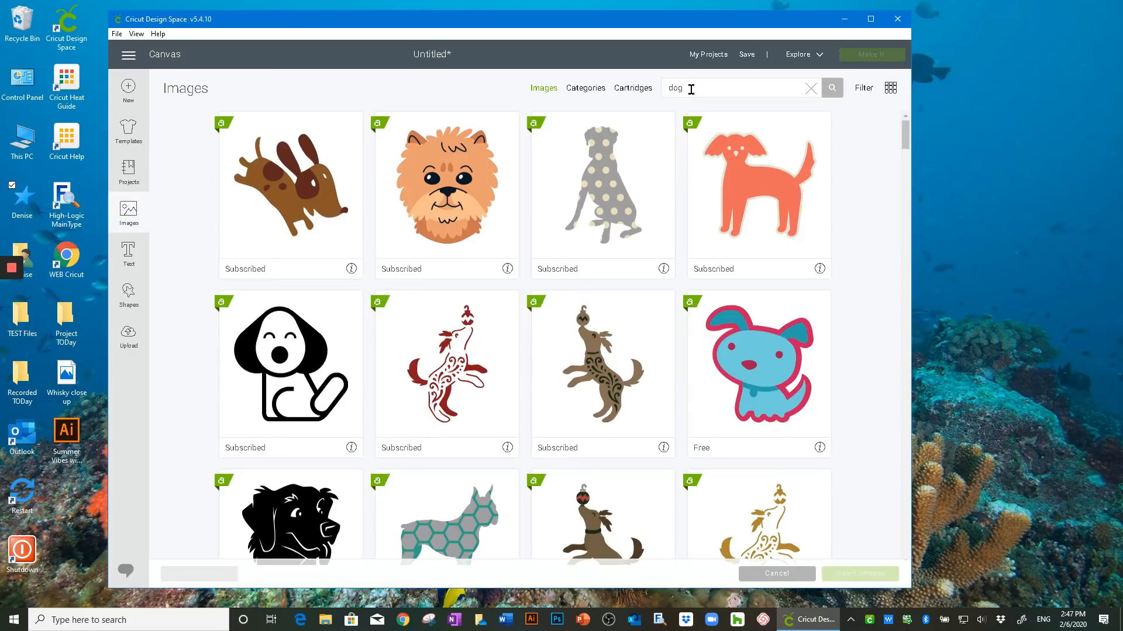
left_click_drag(691, 86, 636, 88)
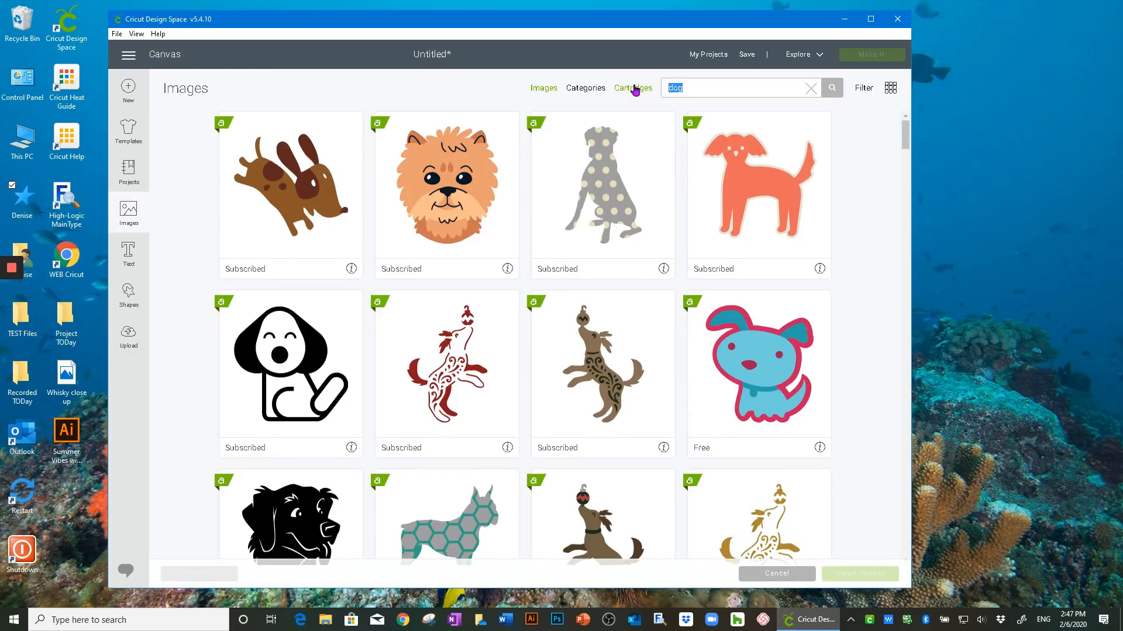
type("create")
key("Return")
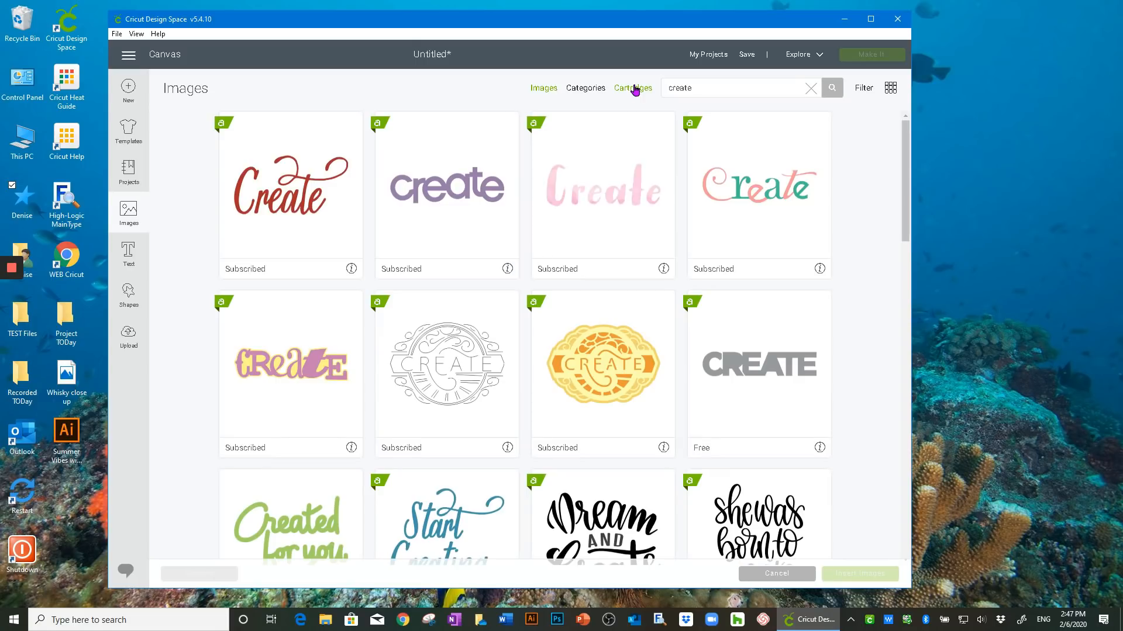
scroll(639, 308, "down", 2)
scroll(641, 315, "down", 1)
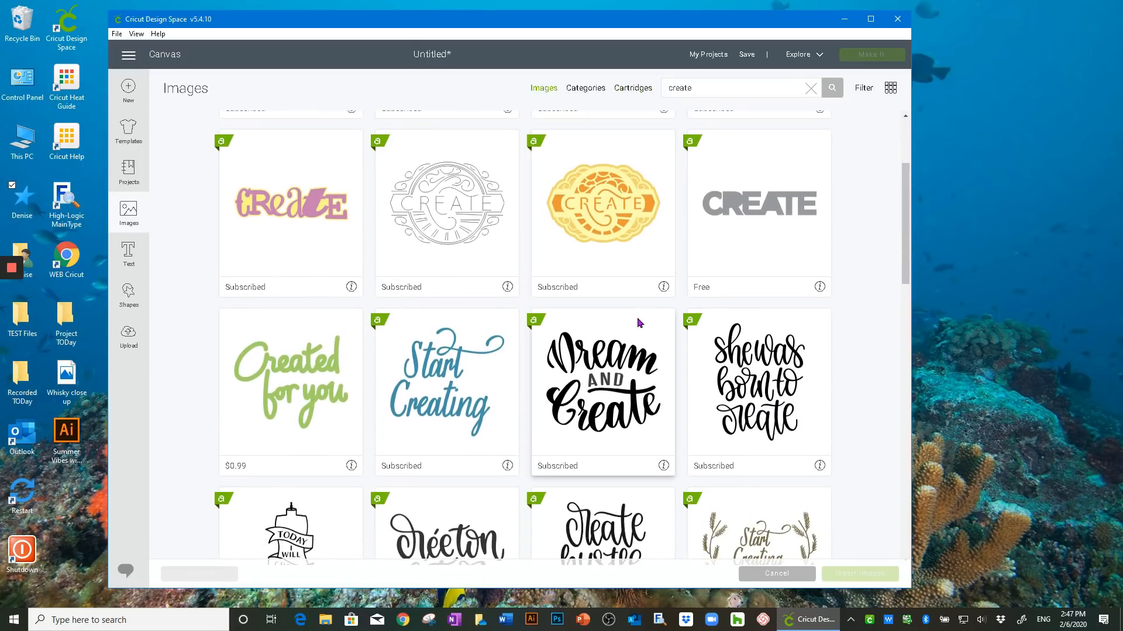
left_click(619, 427)
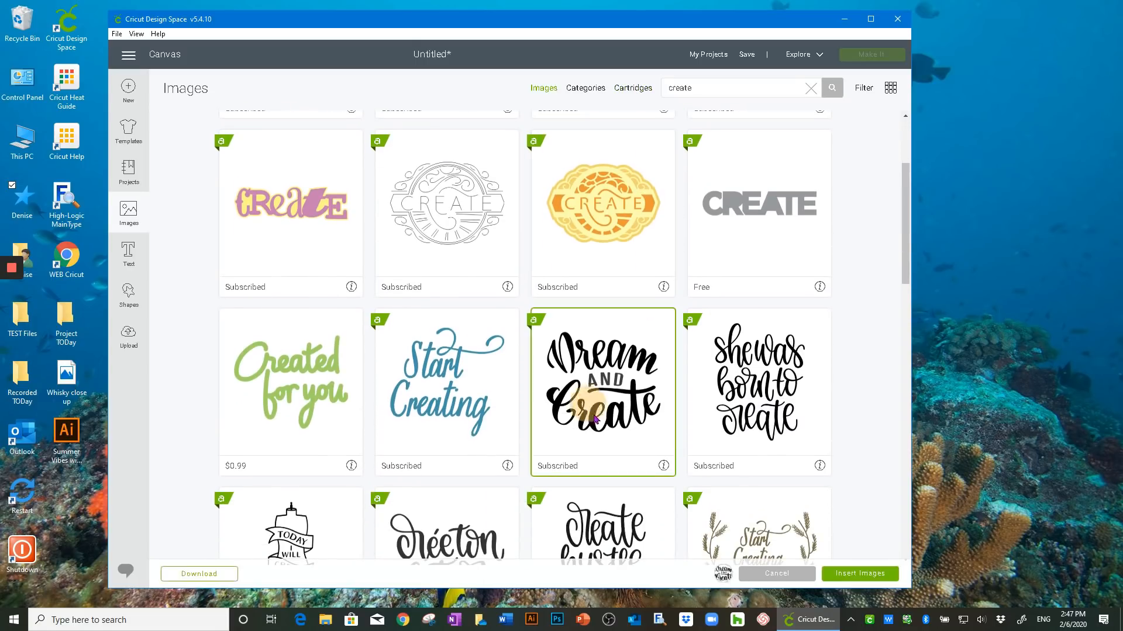
left_click(852, 571)
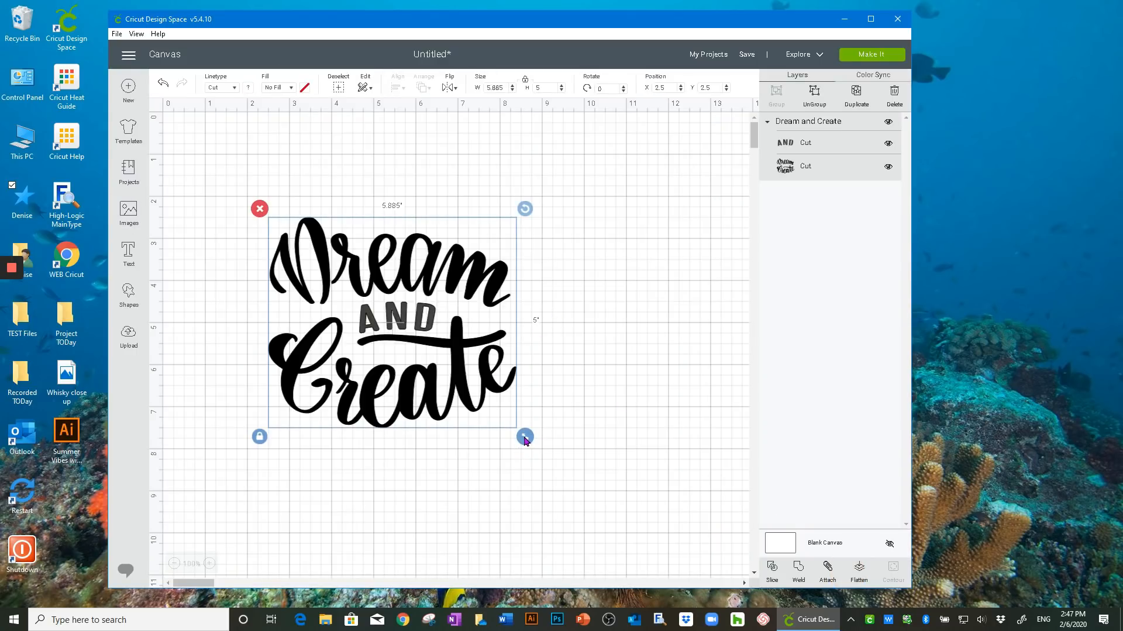
Scale the image down to about 2.62" by 2.23" and place a duplicate at about X 11.01, Y 8.65
left_click_drag(525, 440, 536, 447)
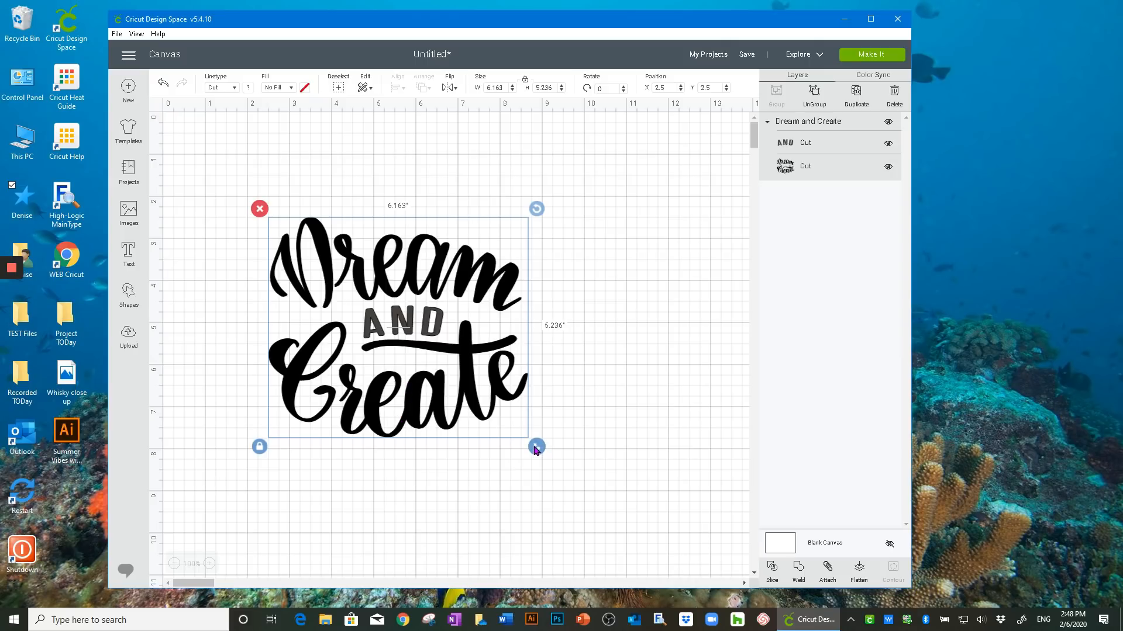
left_click_drag(536, 447, 387, 210)
left_click_drag(314, 266, 463, 528)
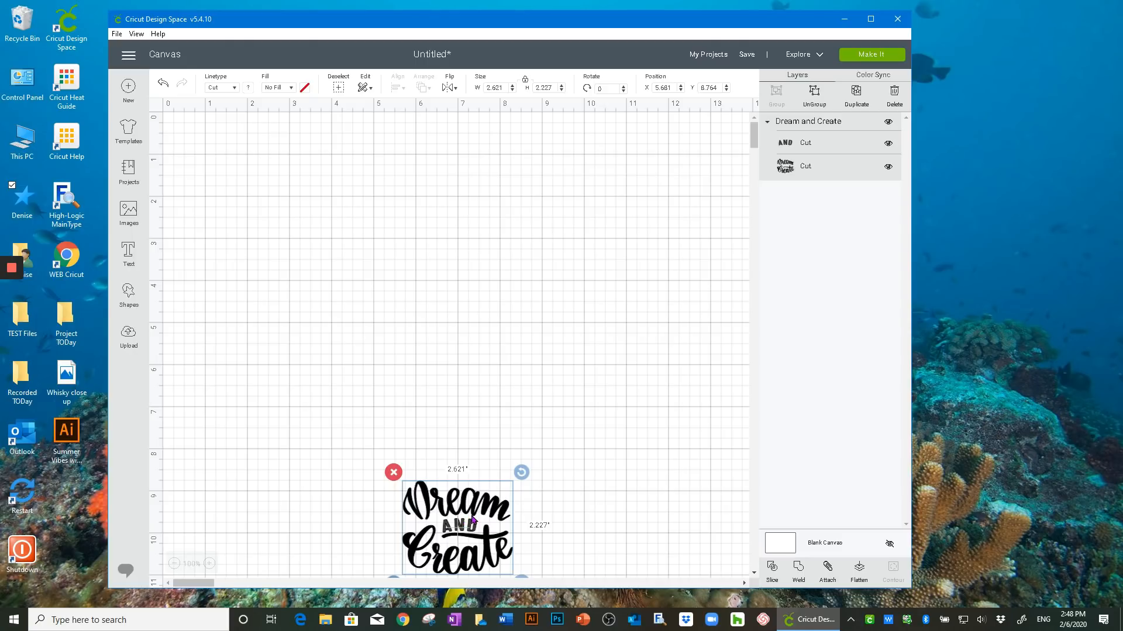
left_click(856, 93)
left_click_drag(526, 551, 725, 526)
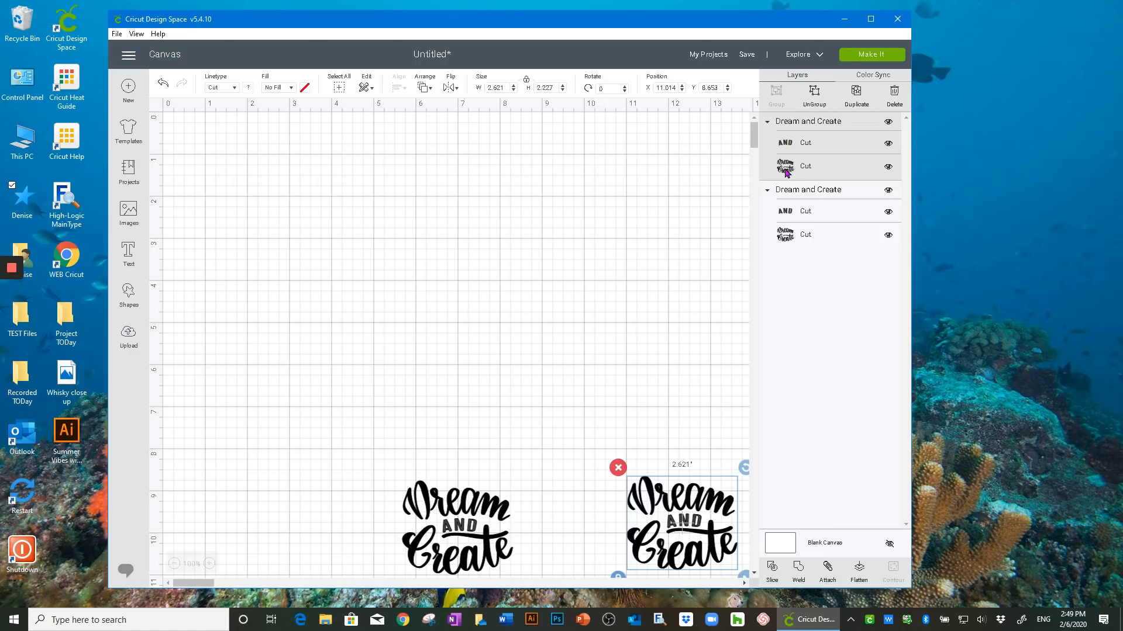
Ungroup both "Dream and Create" designs, moving the original to about X 5.04, Y 5.58
left_click(817, 96)
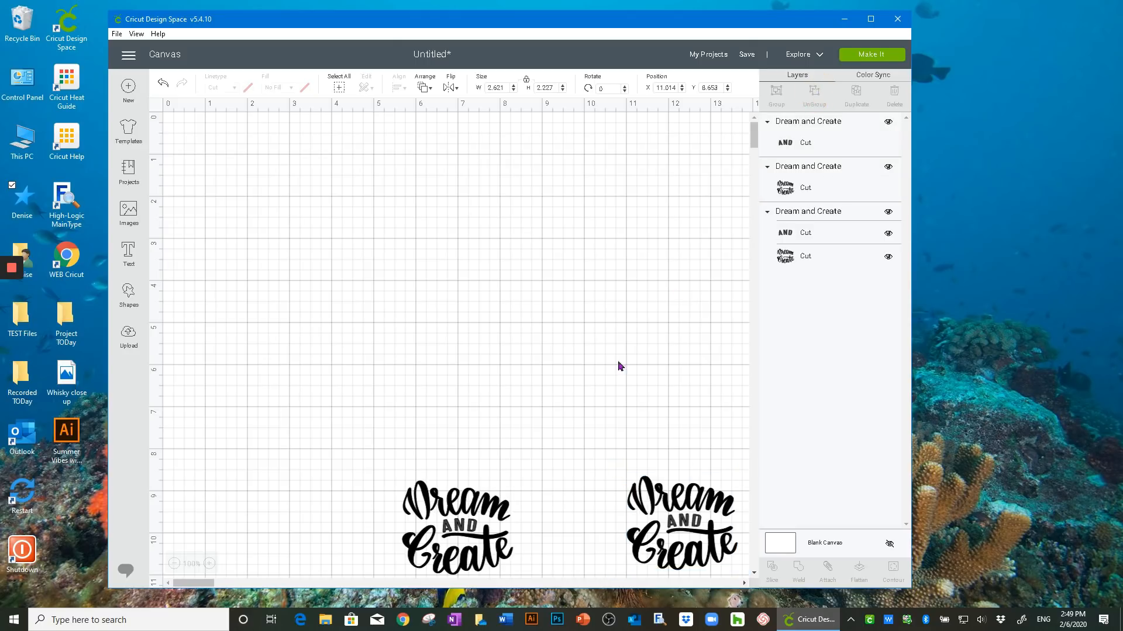
left_click_drag(460, 529, 435, 394)
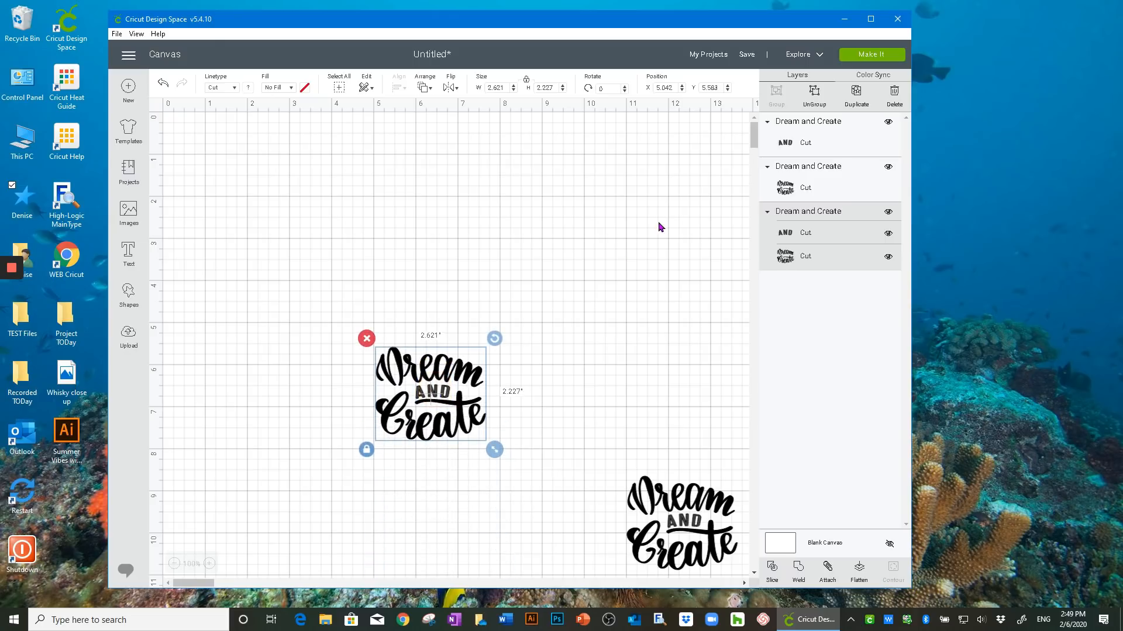
left_click(814, 93)
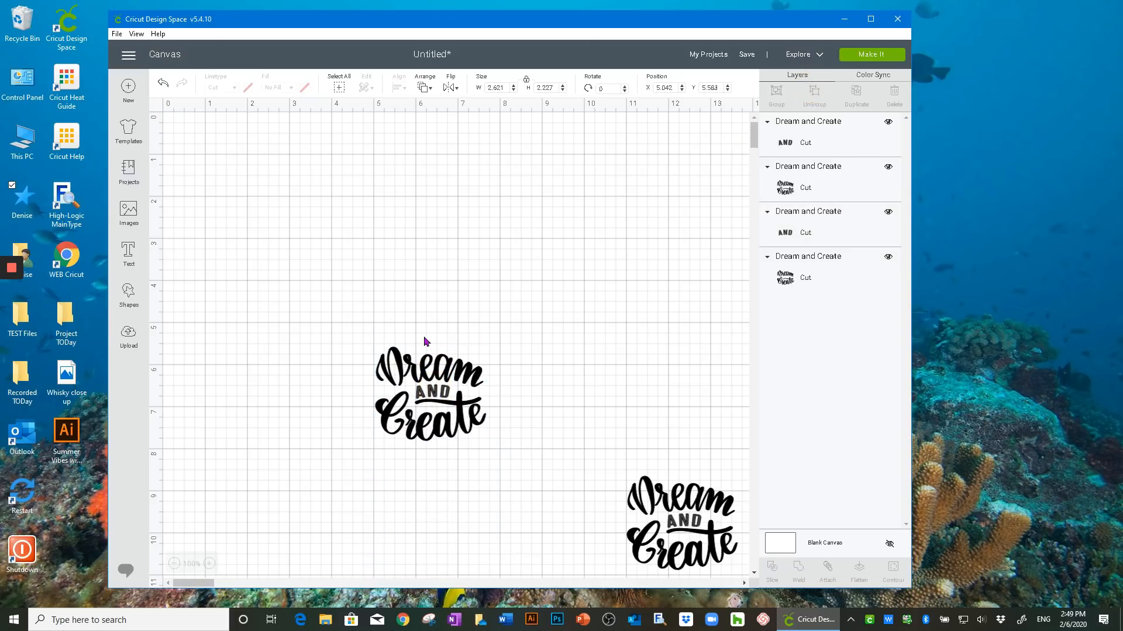
Pull the "Dream Create" lettering away from "AND" in both designs, placing the duplicate's lettering at about X 10.01, Y 5
left_click_drag(443, 369, 328, 378)
left_click(433, 392)
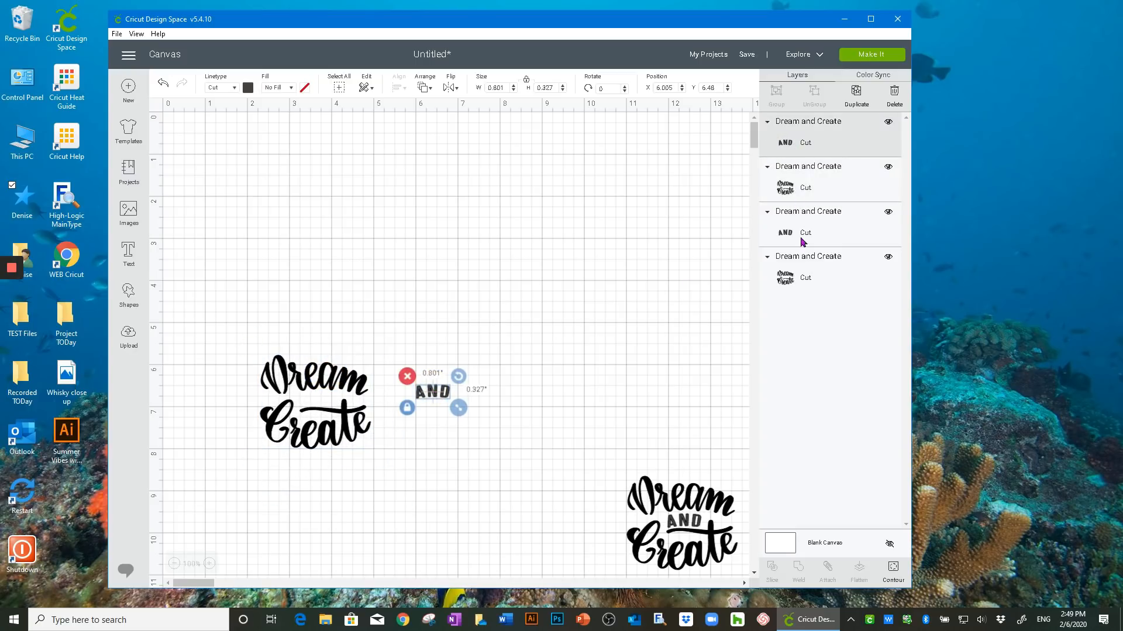
left_click(693, 515)
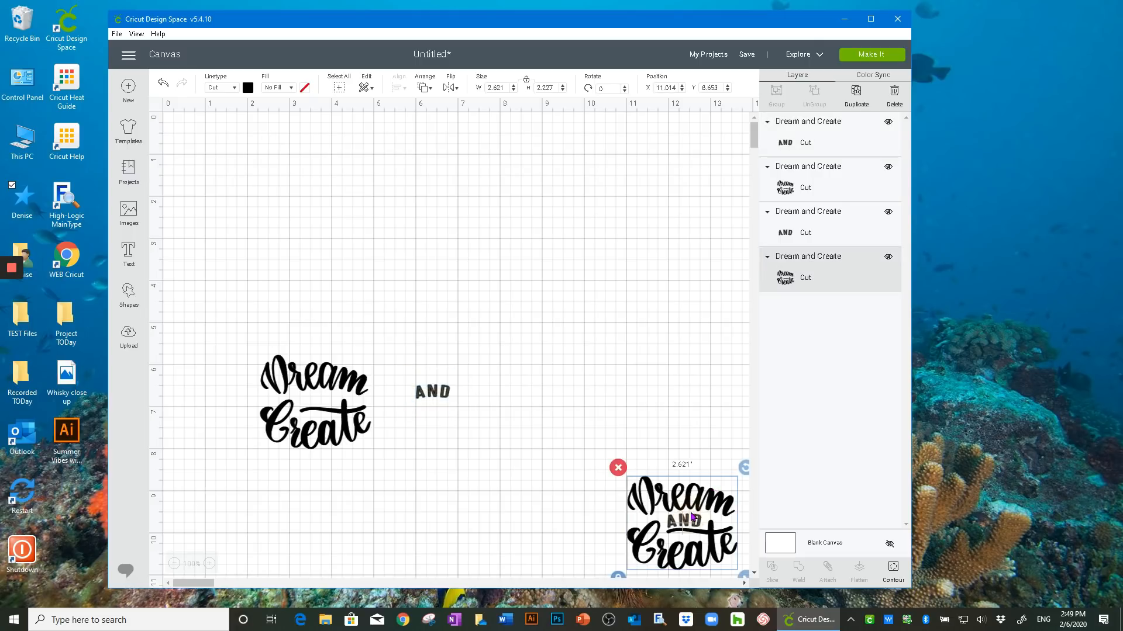
left_click_drag(684, 538, 642, 383)
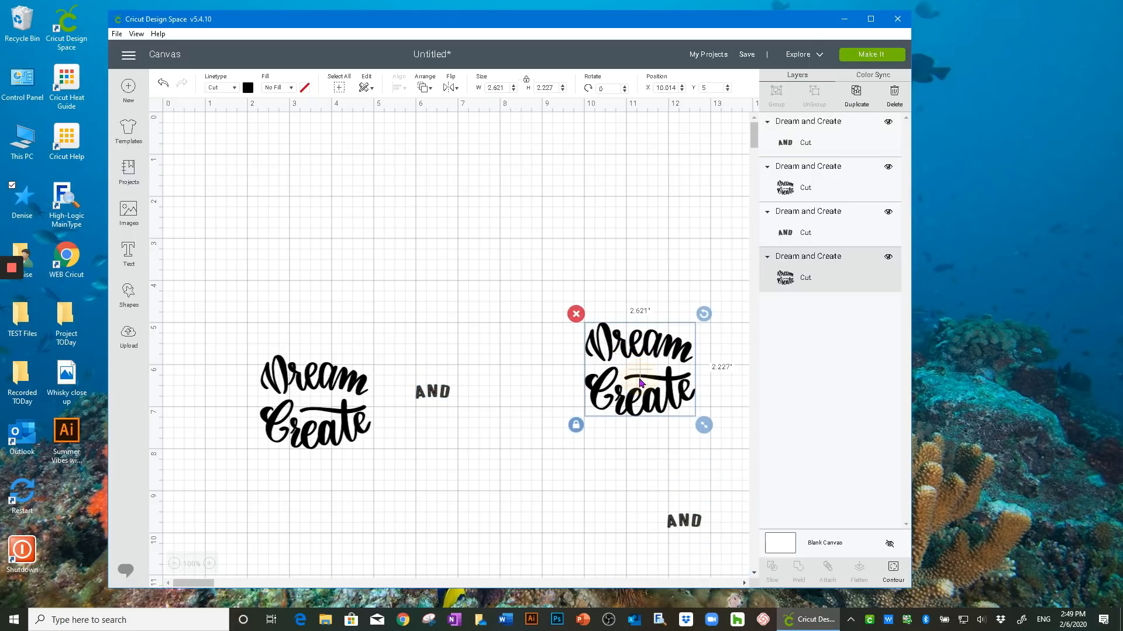
Delete the duplicate's "AND" and move its "Dream Create" lettering further down the canvas
left_click_drag(685, 517, 679, 480)
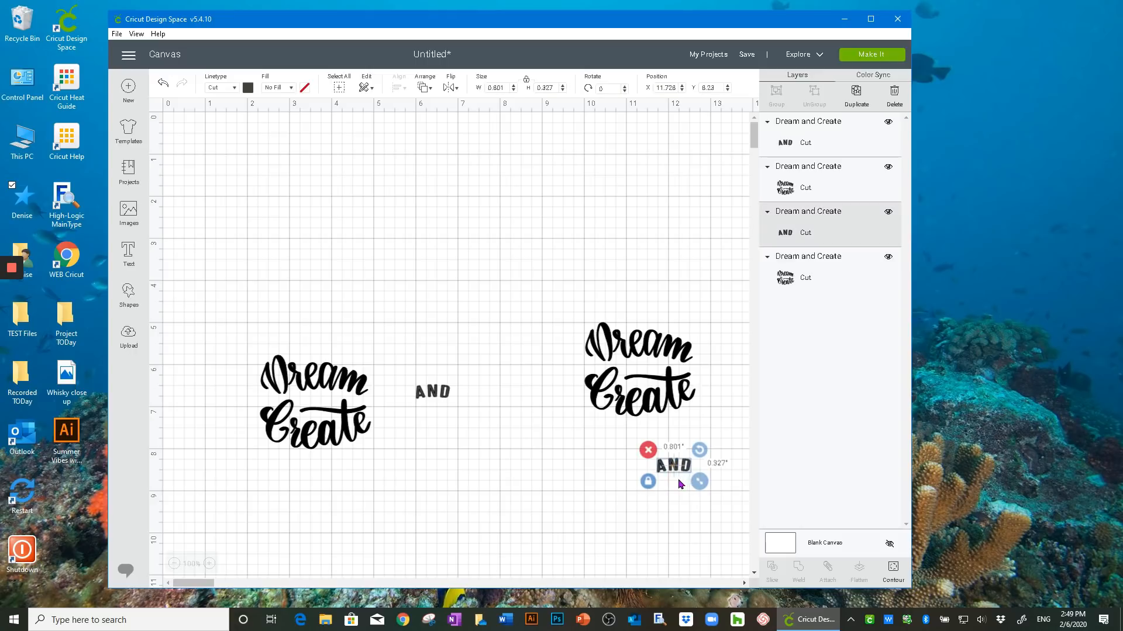
left_click(648, 449)
left_click_drag(652, 410, 694, 513)
Colour the remaining "AND" white and move it to the canvas's left side
left_click(440, 396)
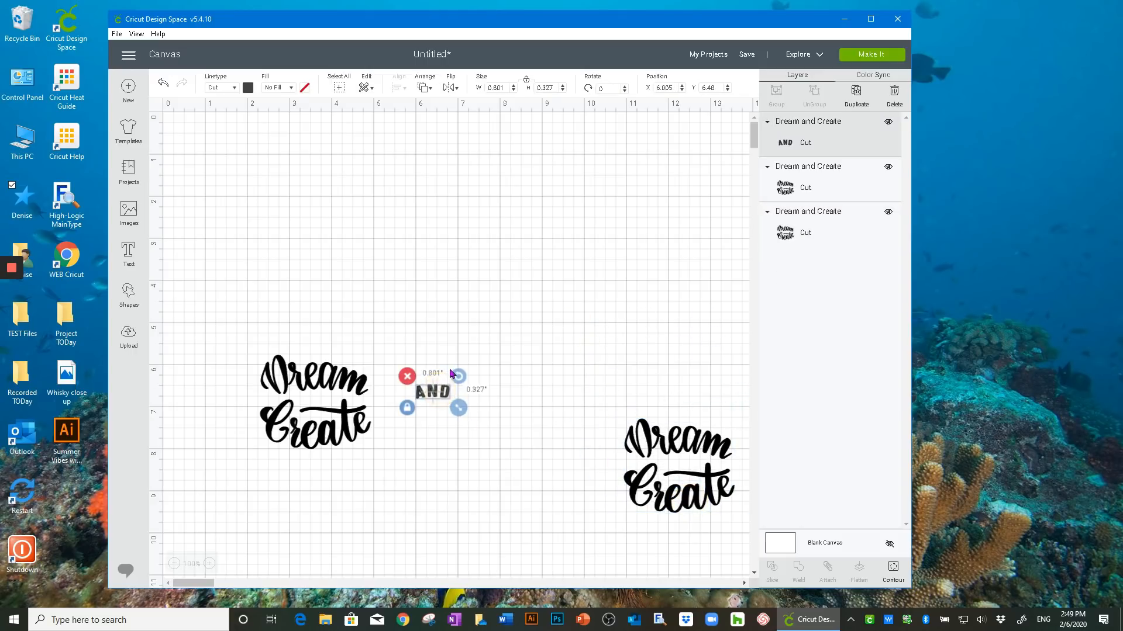
left_click(248, 90)
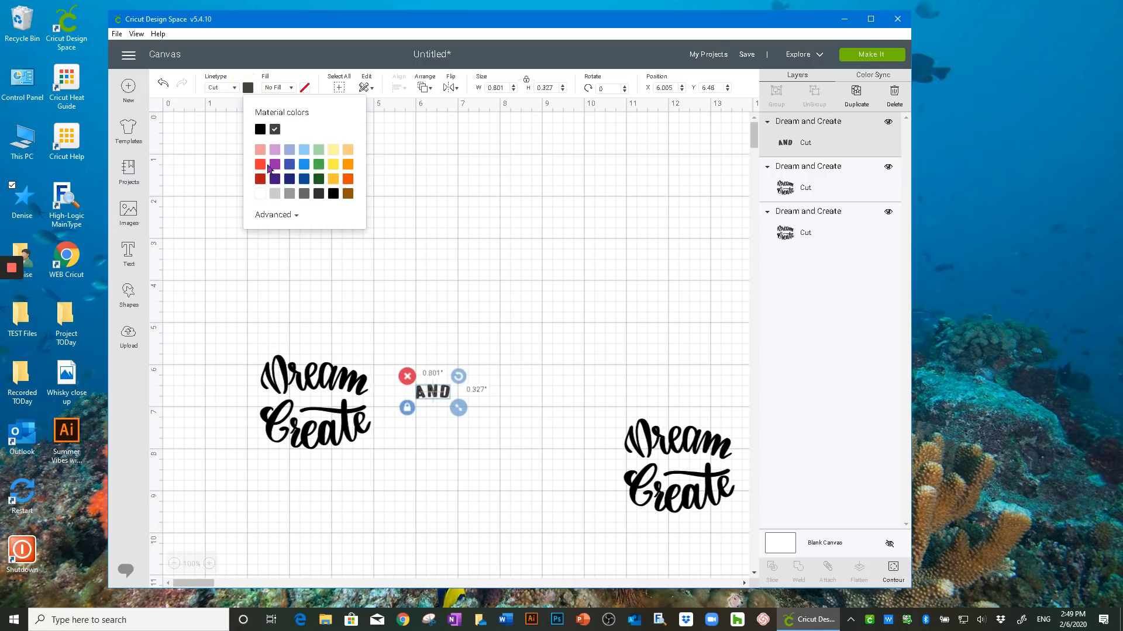
left_click(260, 193)
left_click_drag(438, 398, 212, 293)
Scale the original "Dream Create" lettering to about 2.14" by 1.81" and place it at about X 6.46, Y 9.18
left_click(408, 453)
left_click_drag(408, 453, 505, 500)
left_click_drag(659, 493, 676, 484)
left_click(530, 546)
left_click_drag(542, 570, 484, 565)
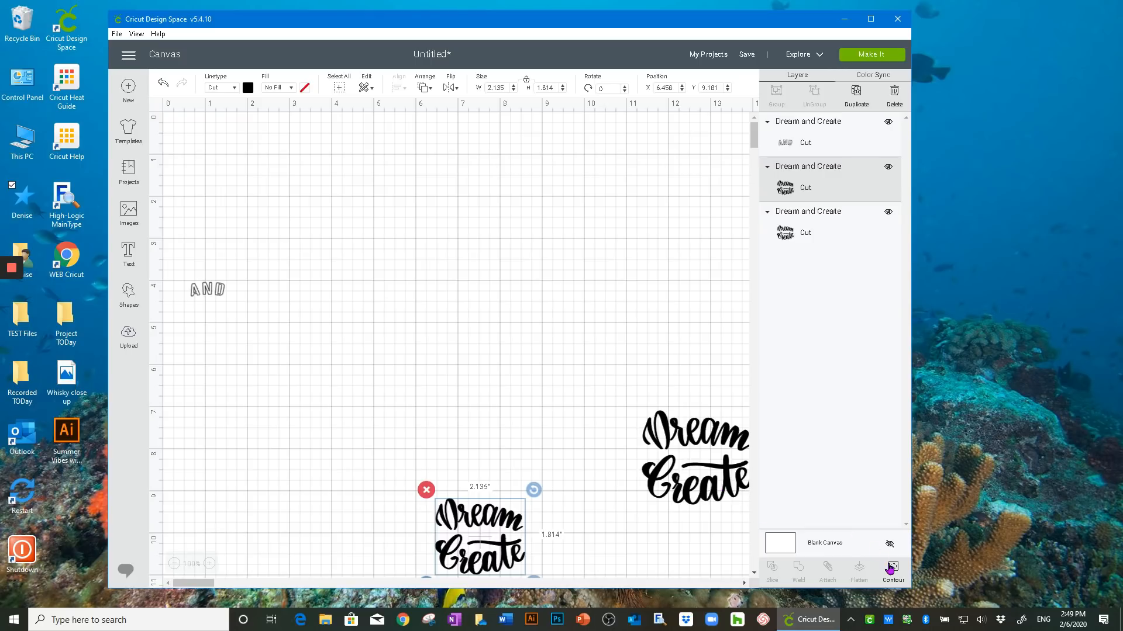
Open Contour for the selected "Dream Create" lettering and hide all of its contours
left_click(893, 569)
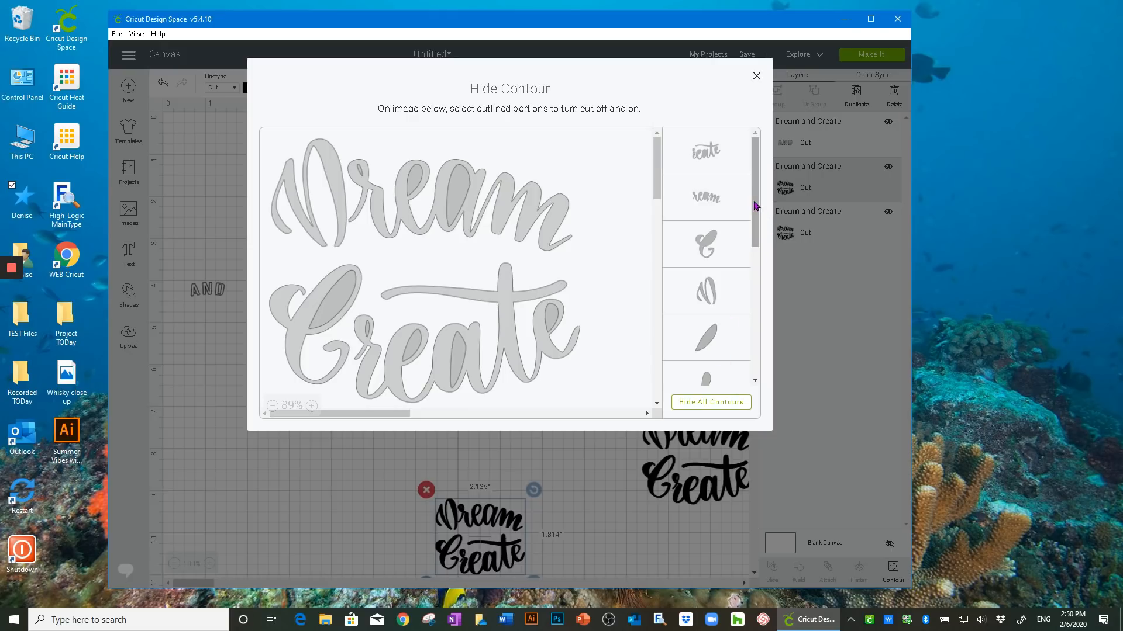
left_click(307, 405)
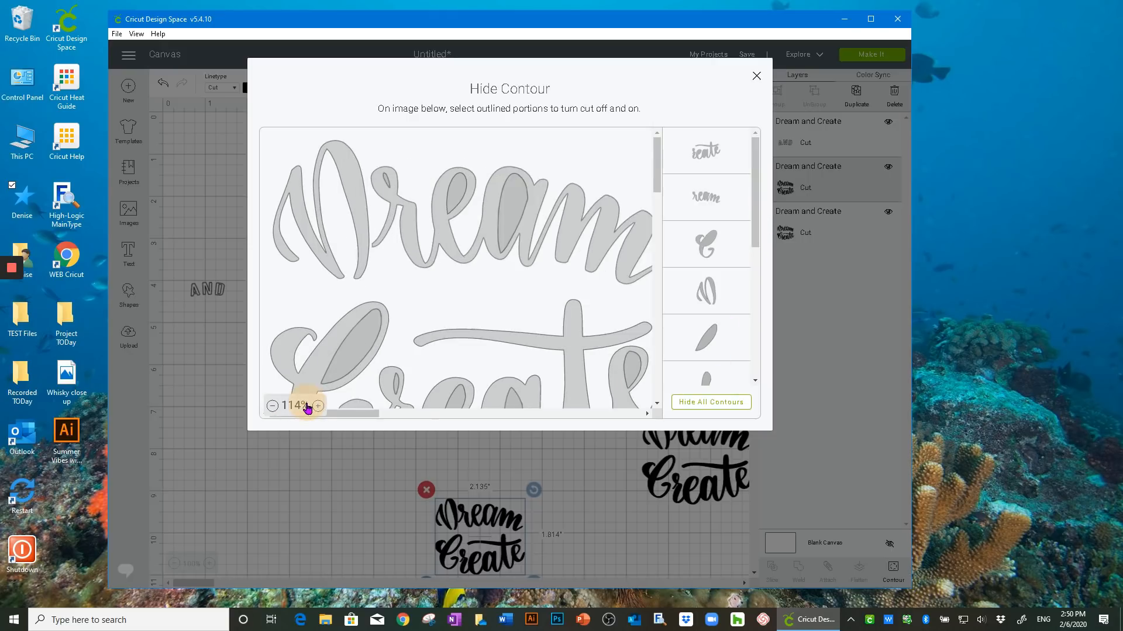
left_click(272, 407)
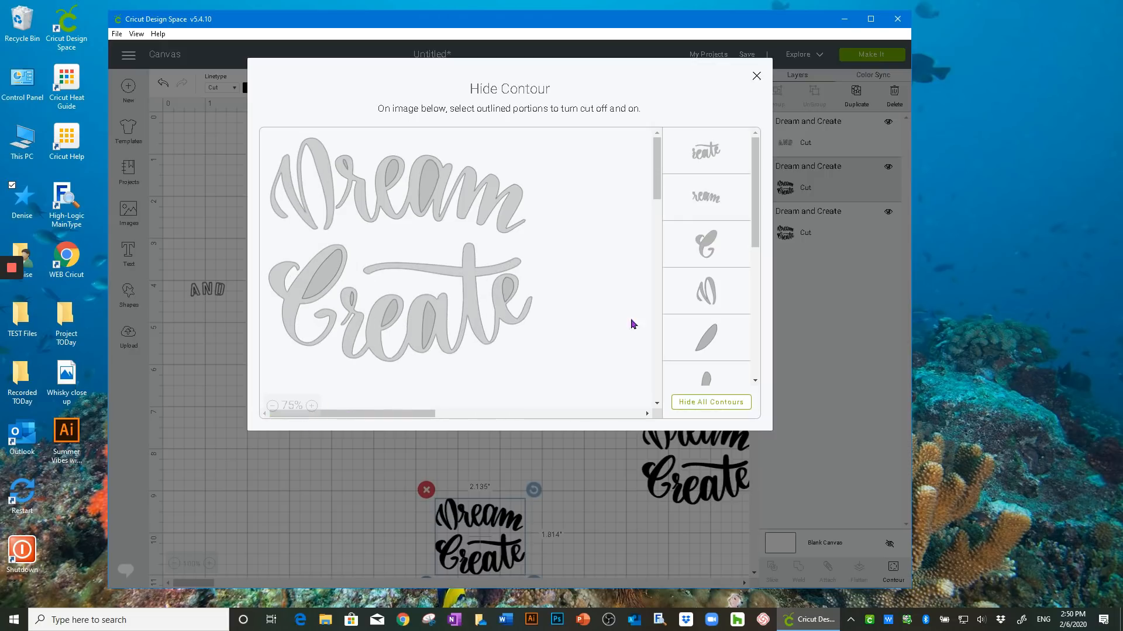
left_click_drag(758, 199, 754, 155)
left_click(712, 403)
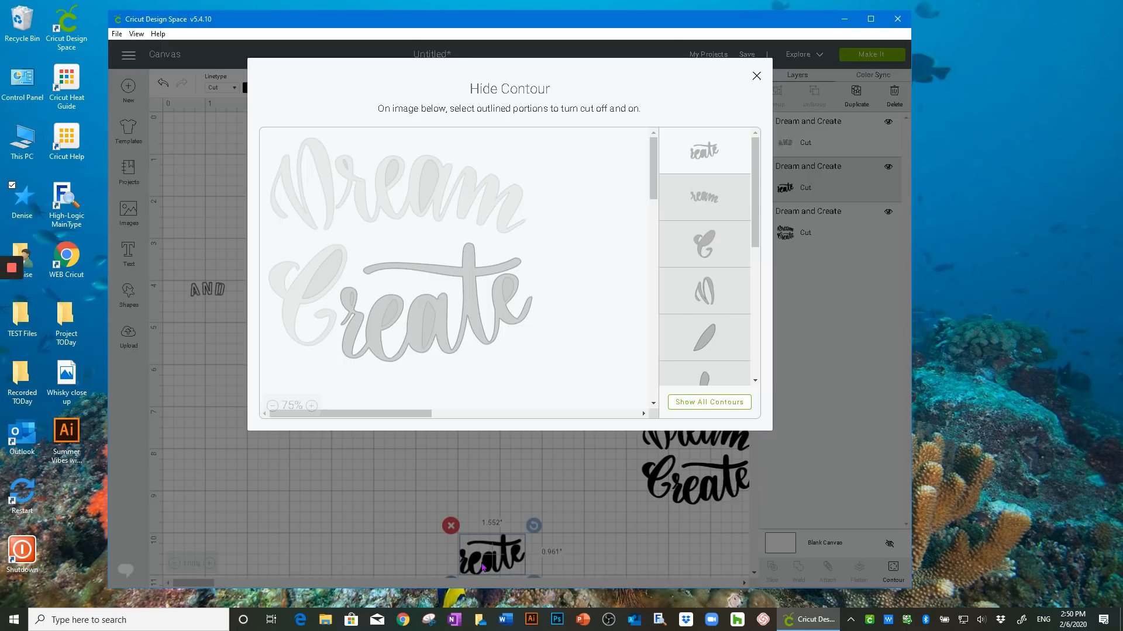
Turn the "C" and the letter openings of "Create" back on so only that word is cut, and close Contour
left_click(291, 302)
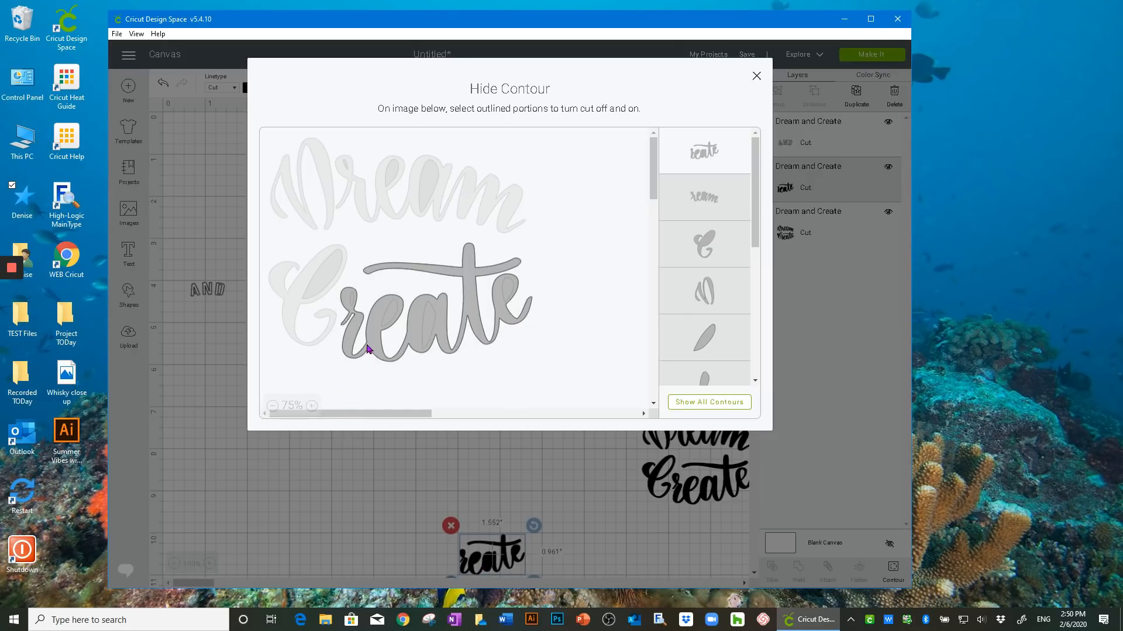
left_click(287, 314)
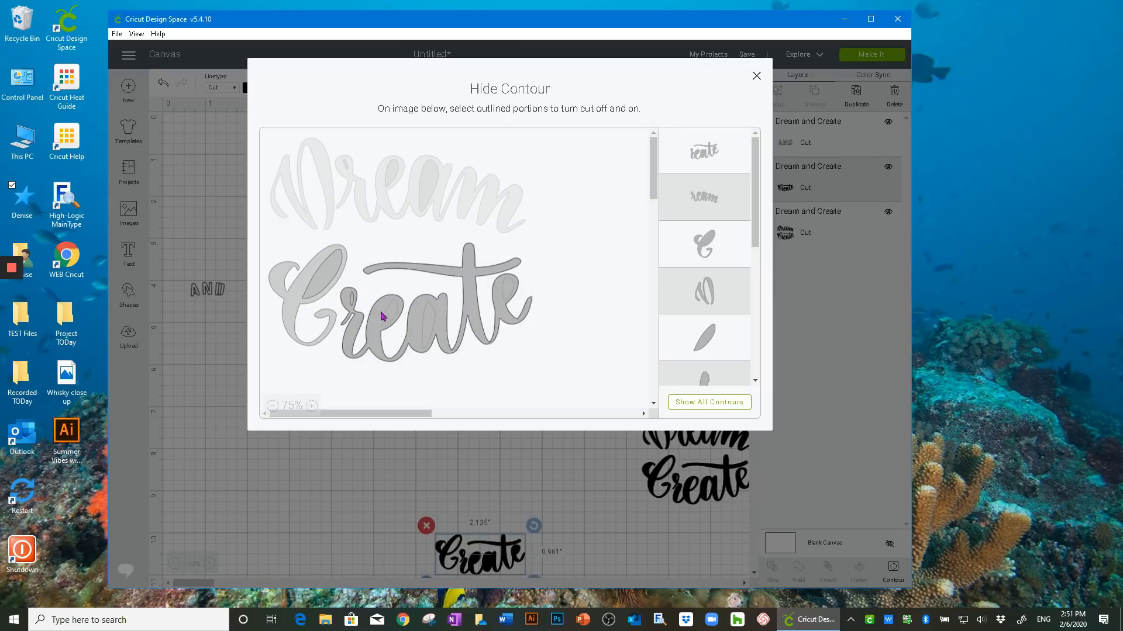
left_click(429, 321)
left_click(507, 292)
left_click(756, 78)
Place "Create" beneath "AND" at about X 0.26, Y 4.77, colour it blue, and centre "AND" above it
left_click_drag(478, 563, 218, 343)
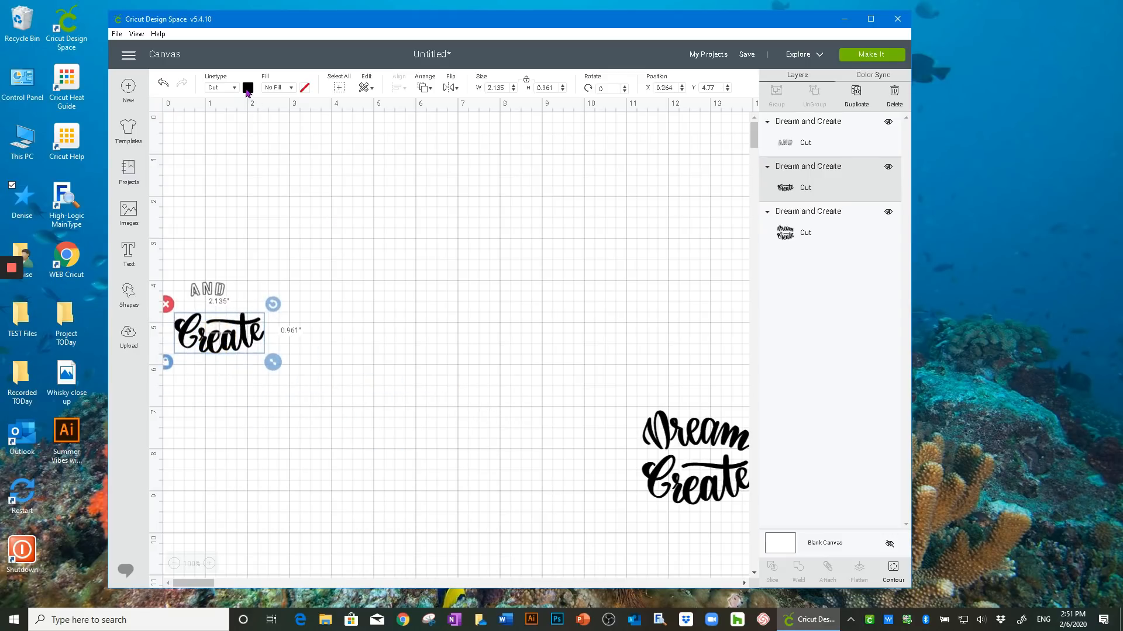
left_click(246, 91)
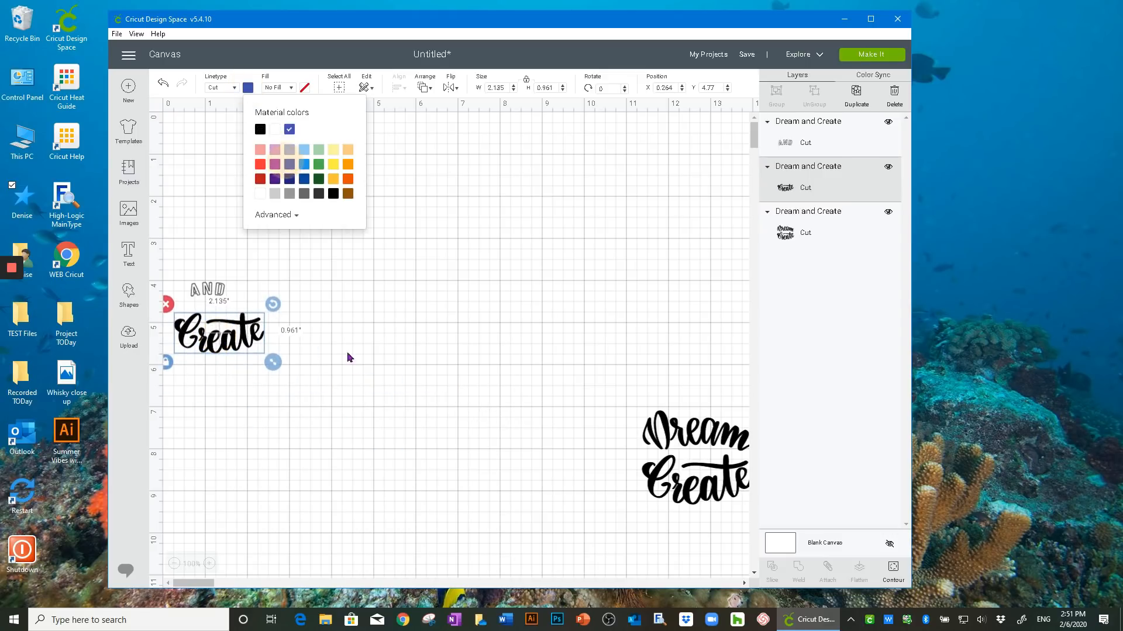
left_click(357, 391)
left_click_drag(208, 290, 217, 293)
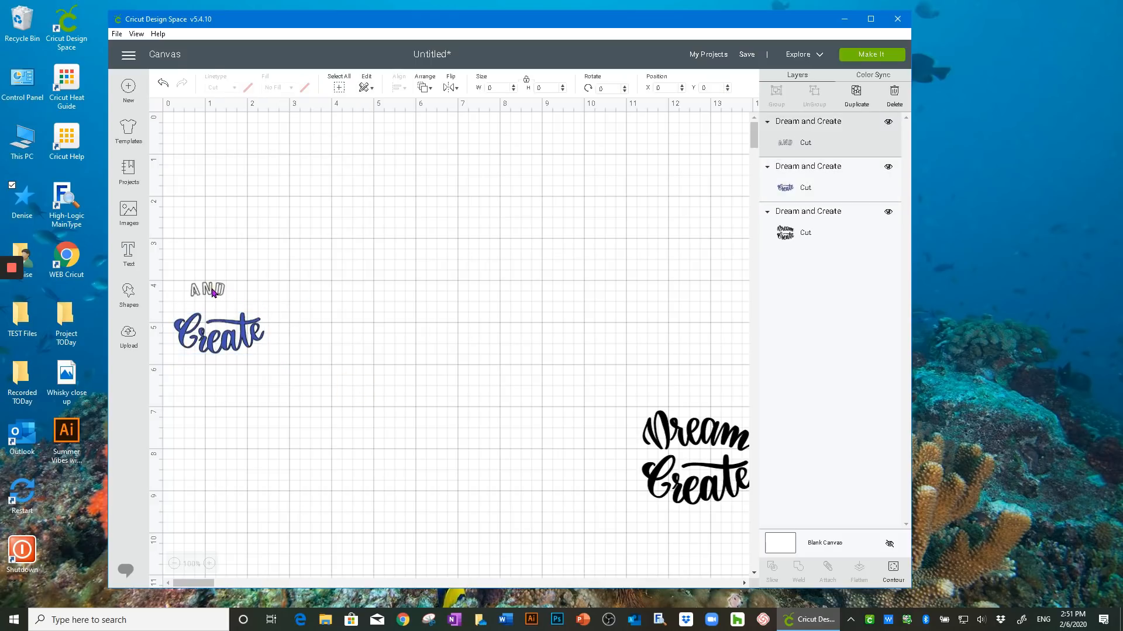
Scale the remaining "Dream Create" lettering to about 2.33" by 1.98" and hide all of its contours
left_click_drag(701, 475, 481, 534)
left_click_drag(541, 573, 489, 544)
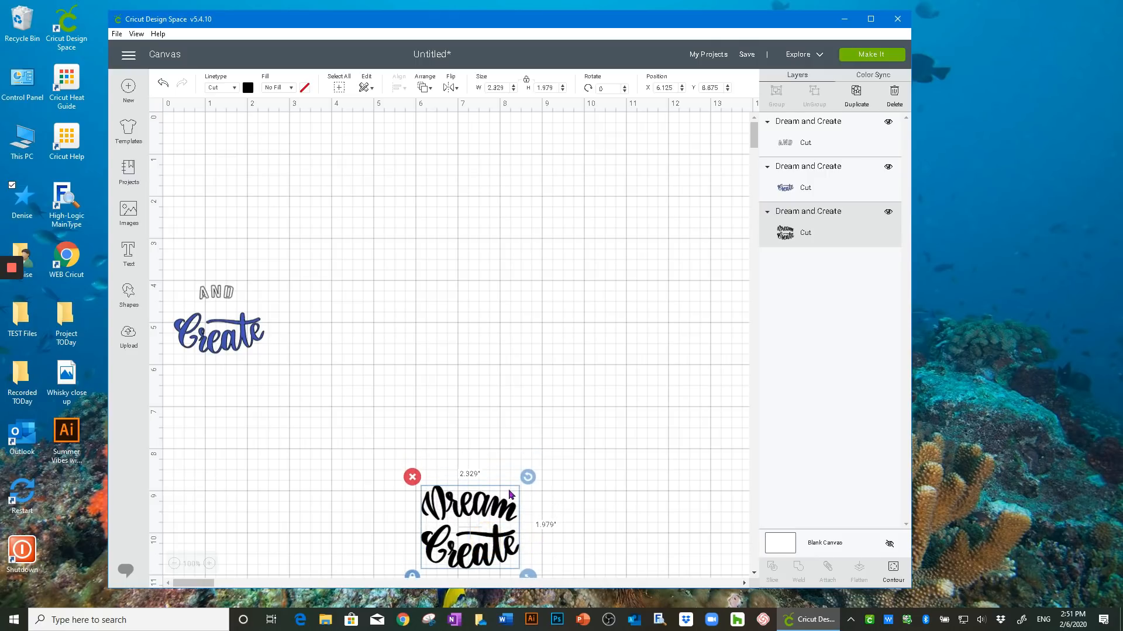
left_click(893, 568)
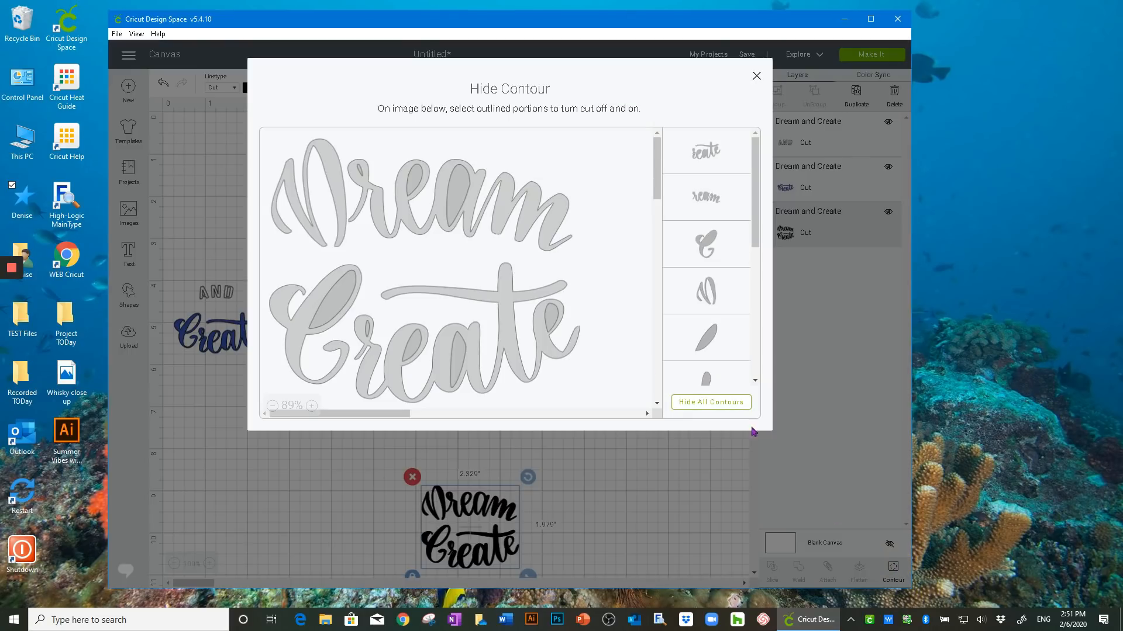
left_click(701, 403)
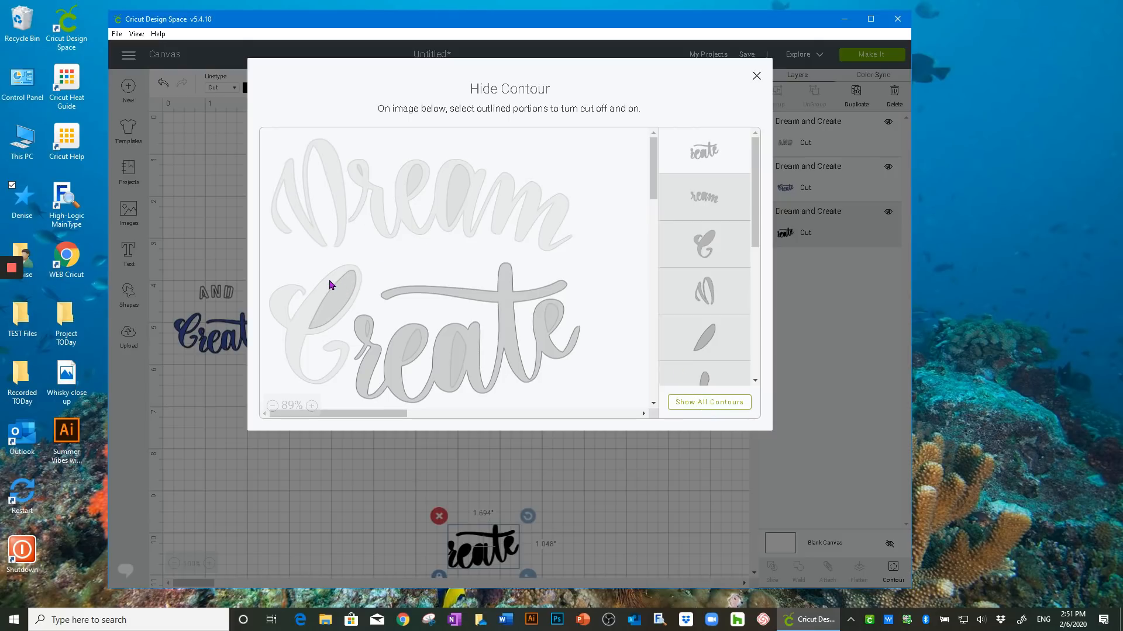
Turn on the contours of "Dream" including its letter openings, hide "reate", and close Contour
left_click(336, 195)
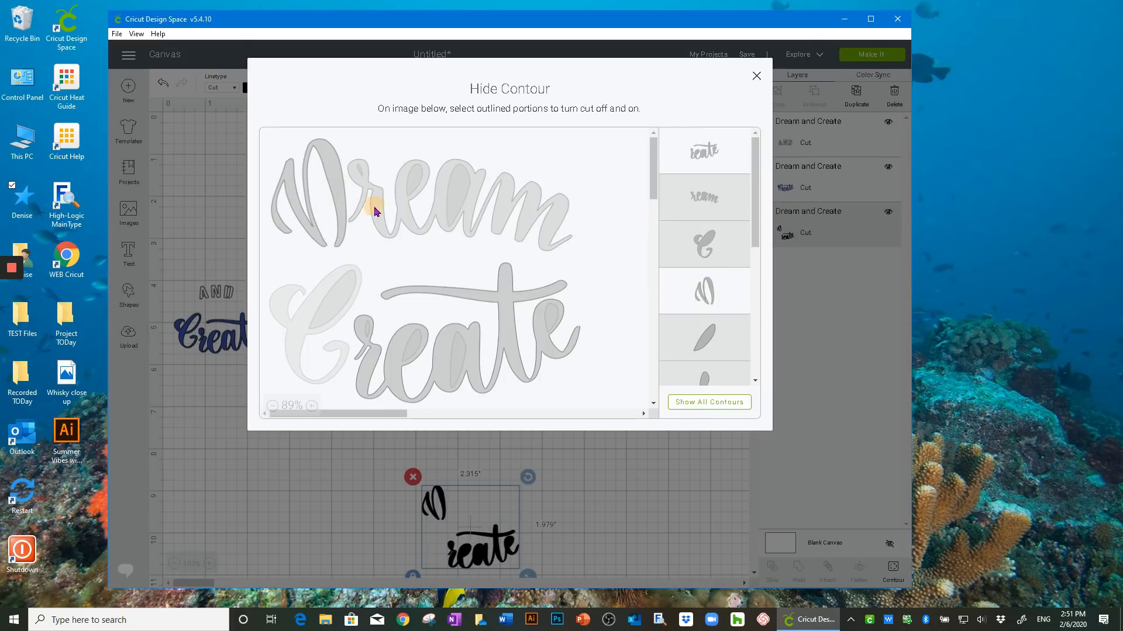
left_click(374, 206)
left_click(415, 181)
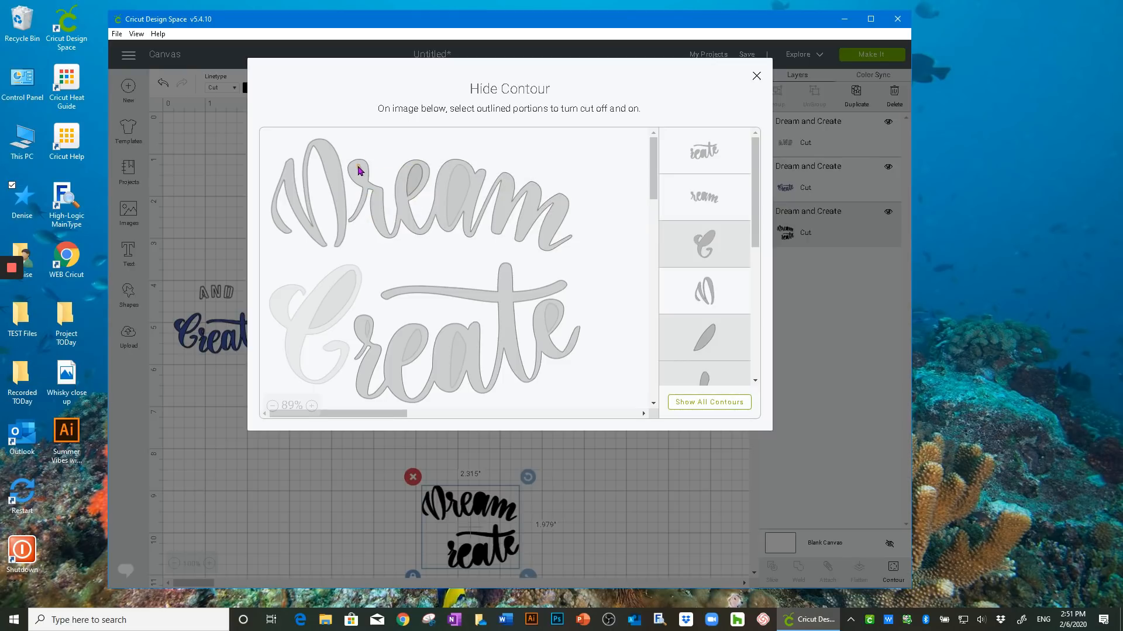
left_click(466, 186)
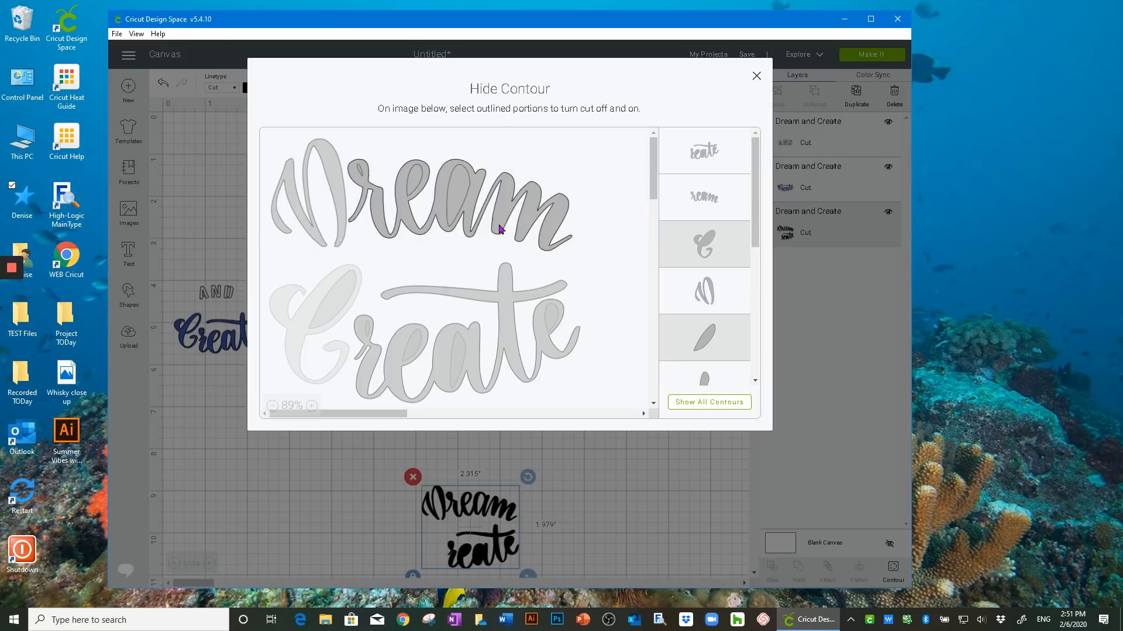
left_click(509, 309)
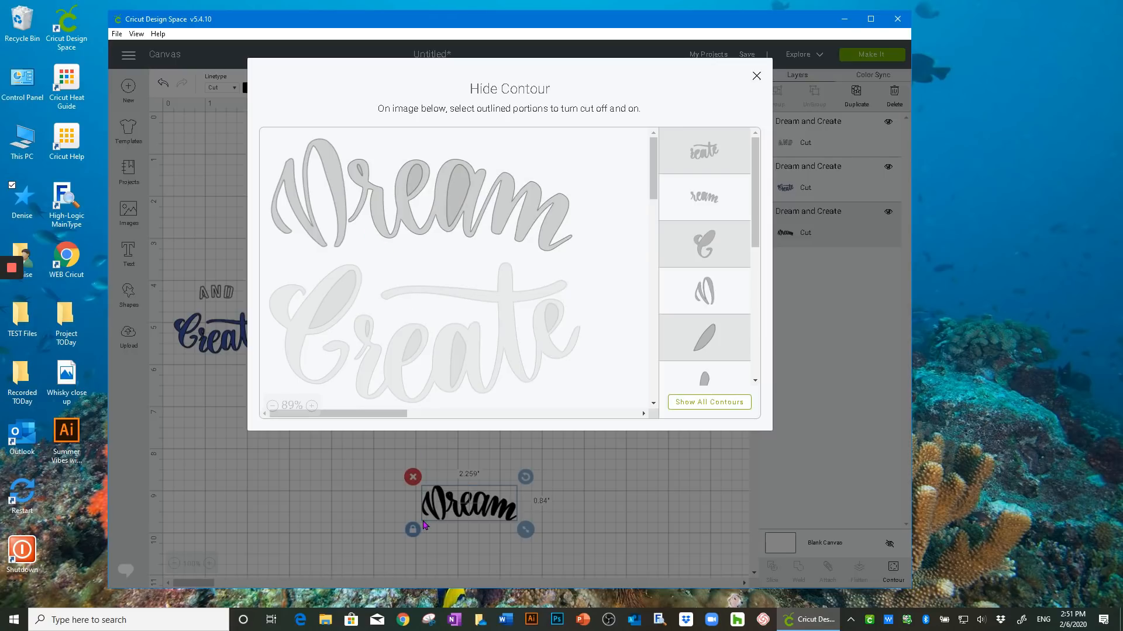
left_click(756, 75)
Scale "Dream" to about 2.58" by 0.96", place it above "AND" at about X 0.06, Y 2.82, and colour it red
left_click_drag(475, 504, 475, 400)
left_click_drag(525, 425, 226, 262)
left_click(252, 91)
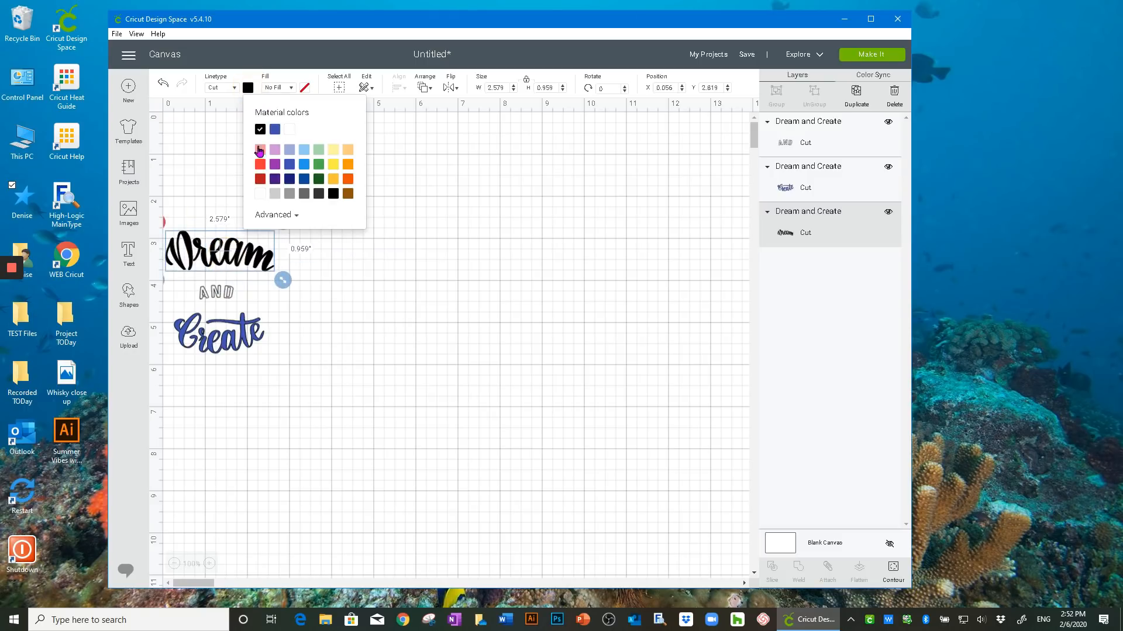
left_click(260, 165)
left_click(421, 383)
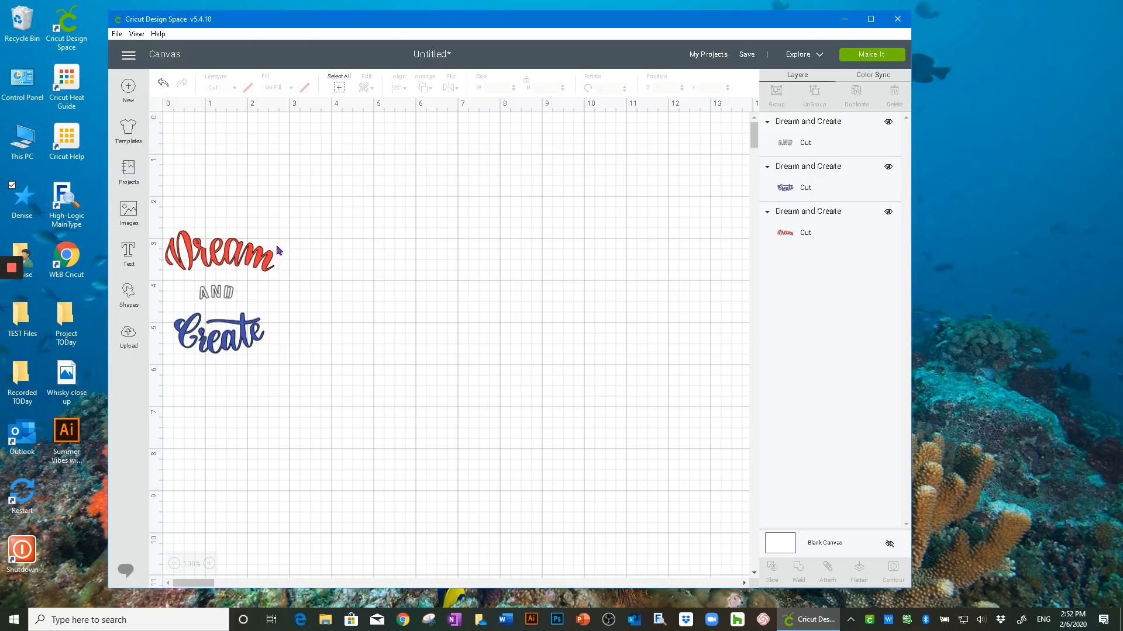
Browse the image library's "create" results for designs whose parts could be separated with Contour
left_click(128, 210)
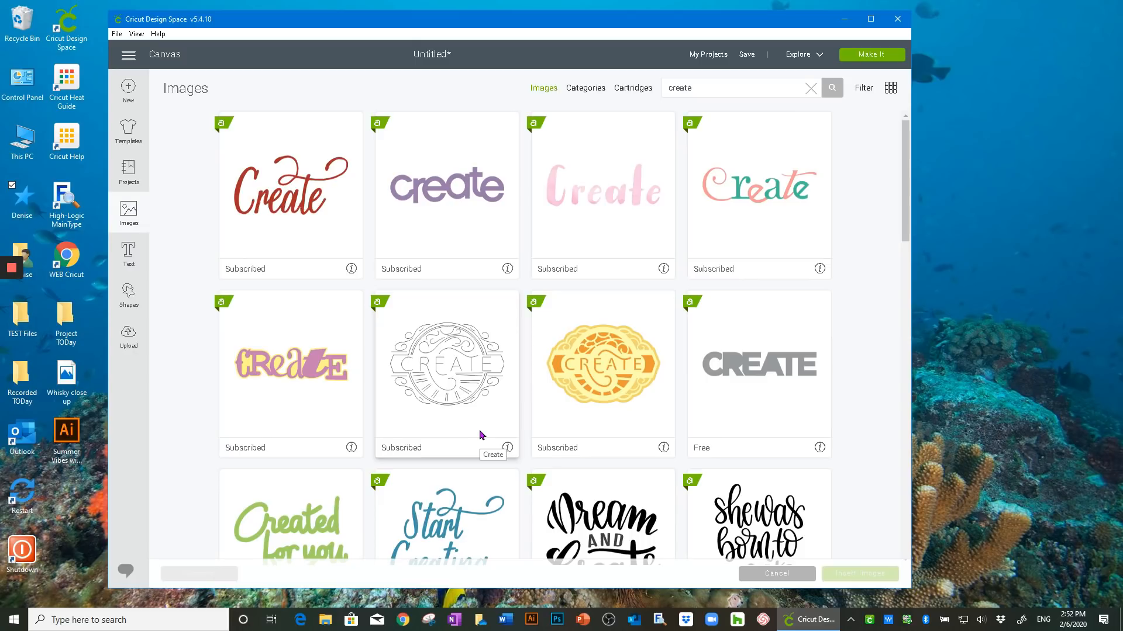
scroll(479, 430, "down", 3)
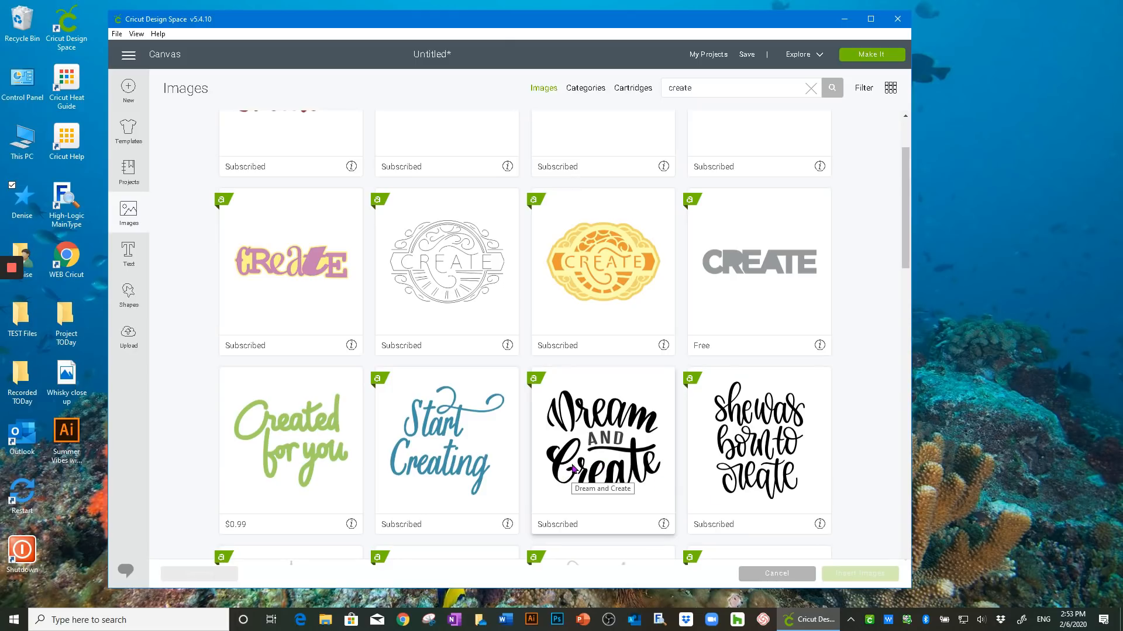
scroll(573, 468, "down", 6)
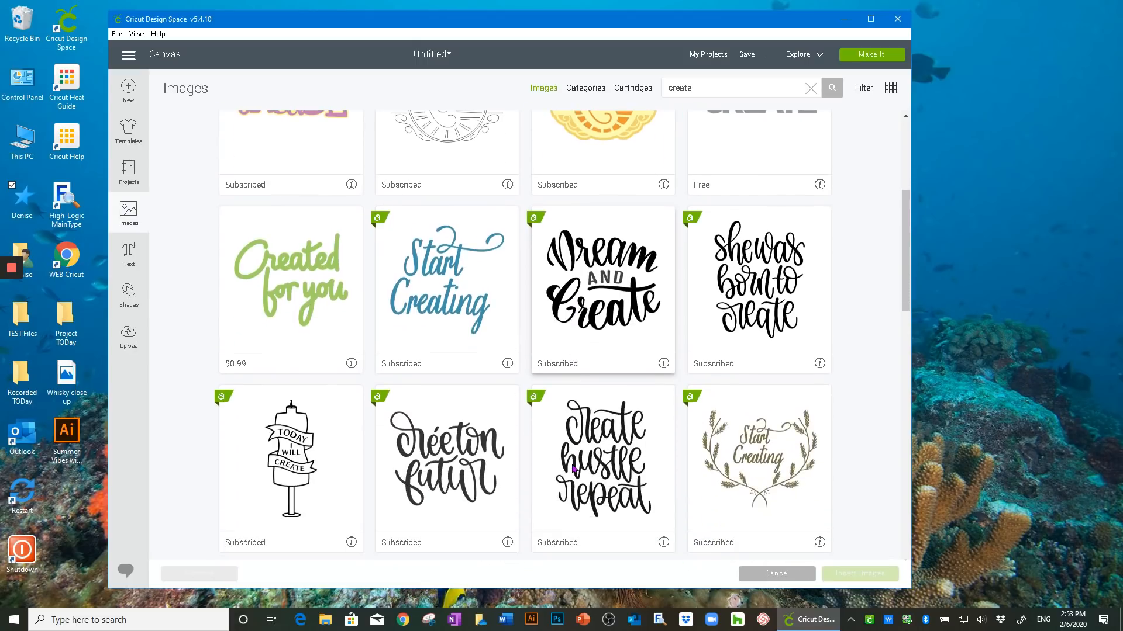
scroll(573, 468, "down", 5)
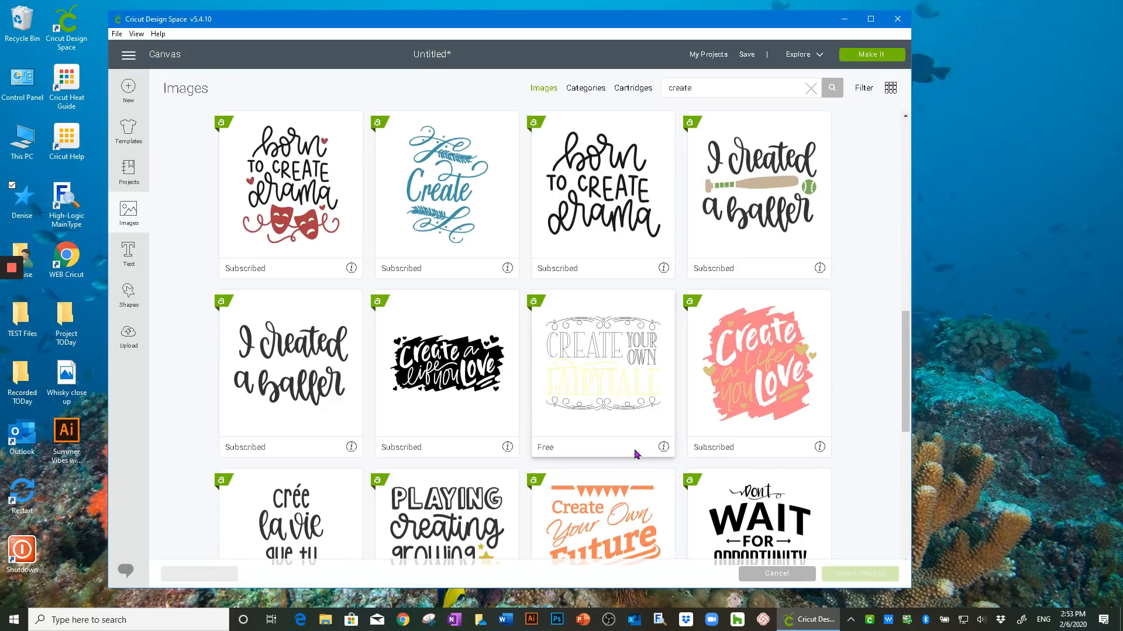
scroll(625, 456, "down", 2)
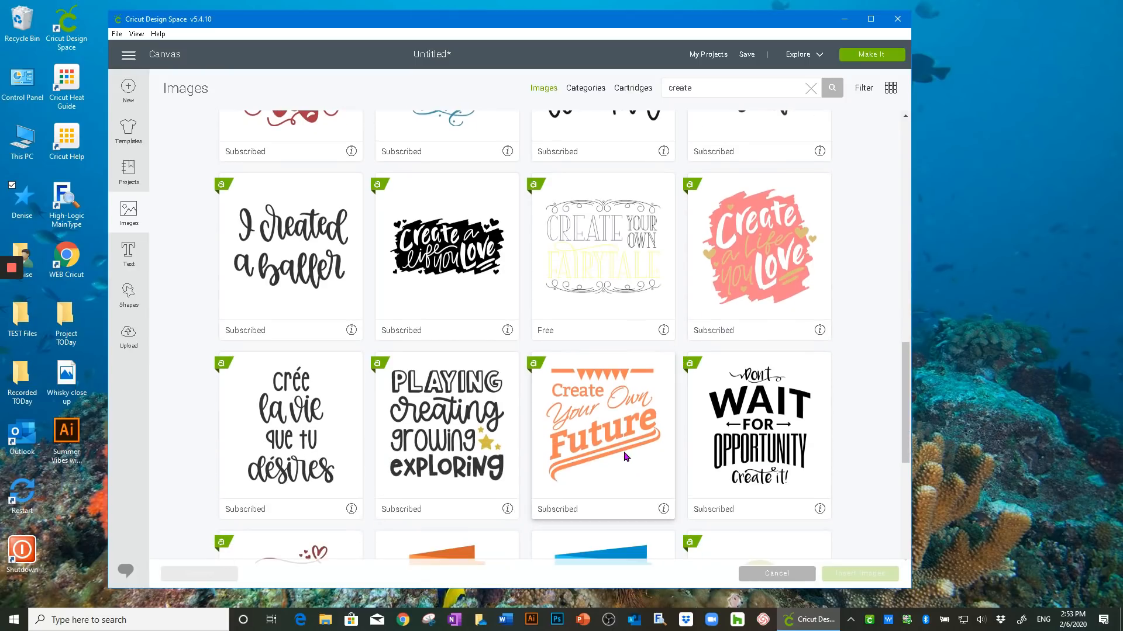
scroll(624, 452, "down", 1)
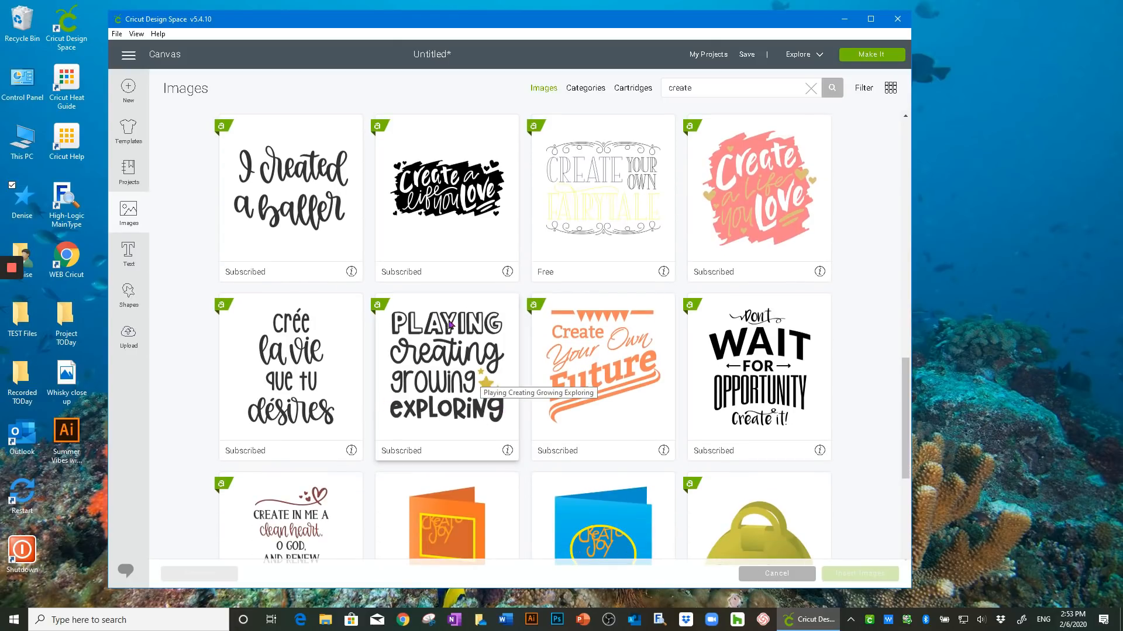
scroll(520, 440, "down", 2)
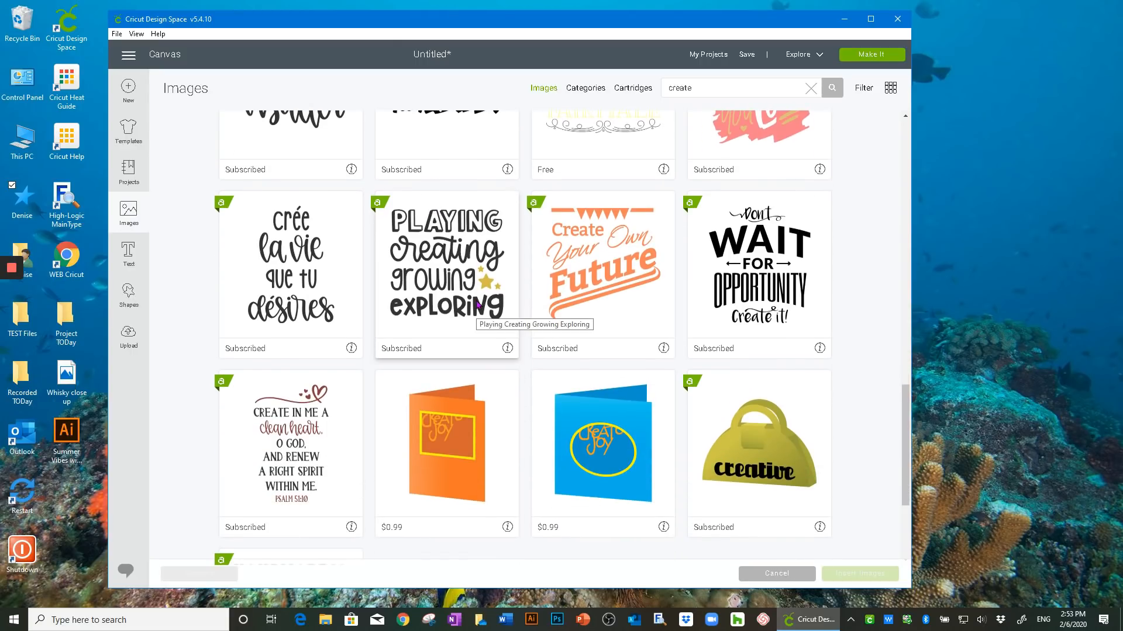
scroll(476, 303, "down", 3)
scroll(477, 304, "up", 3)
scroll(477, 303, "up", 12)
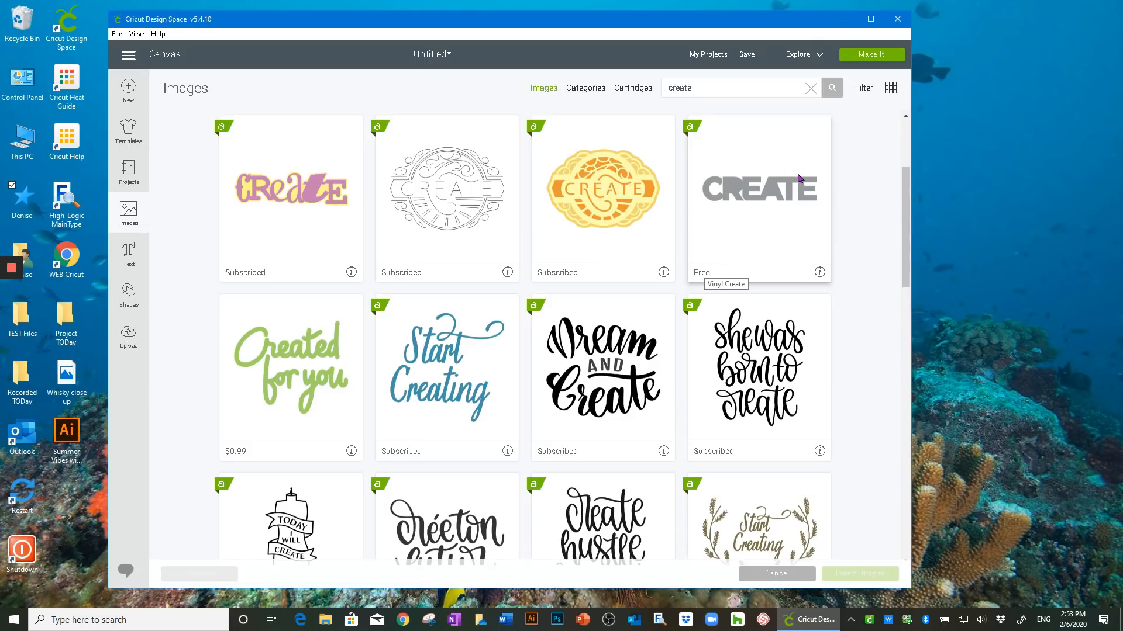
Clear the "create" search term from the image library
left_click(701, 87)
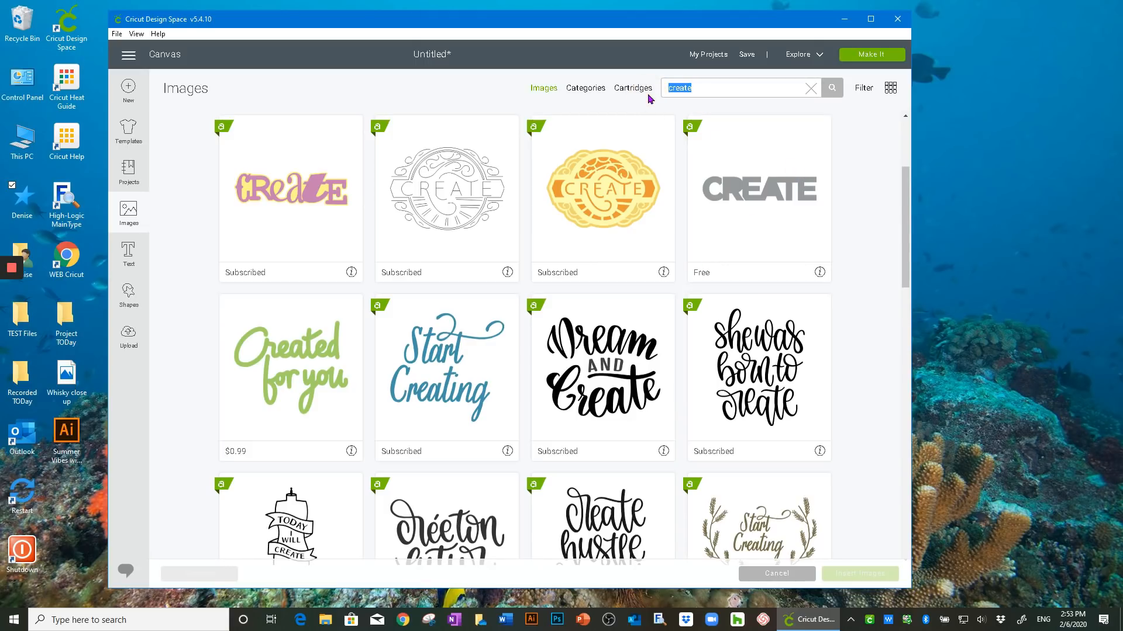
key("BackSpace")
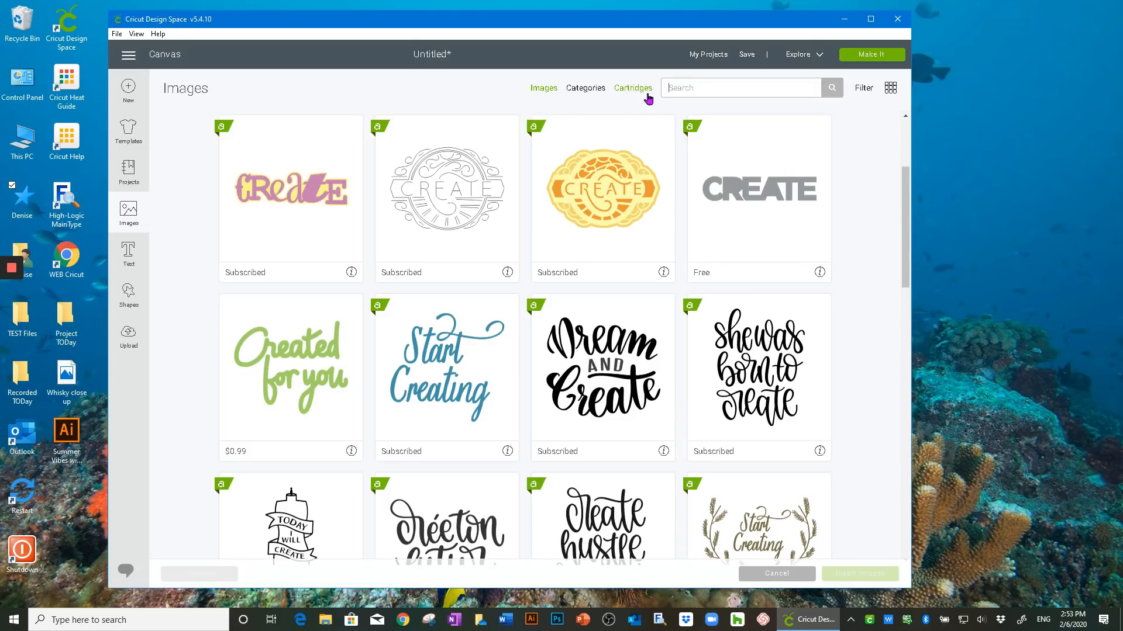